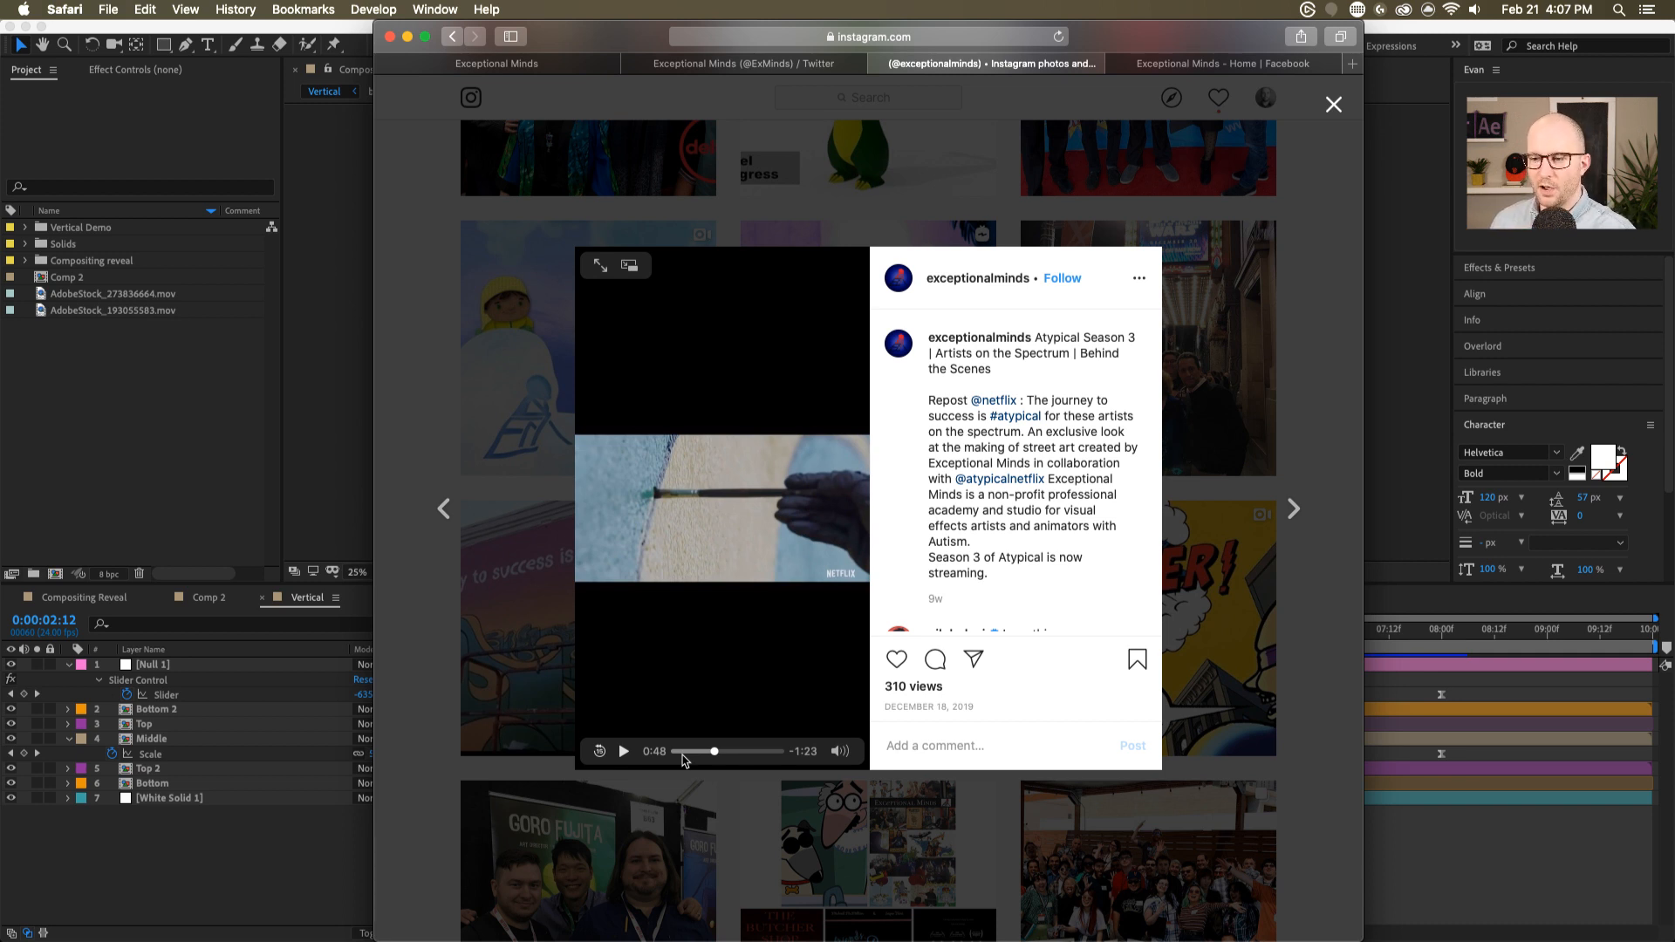
# - Review the Atypical Season 3 behind-the-scenes video post from its start, skip ahead to 1:07, and close the post
pyautogui.click(545, 716)
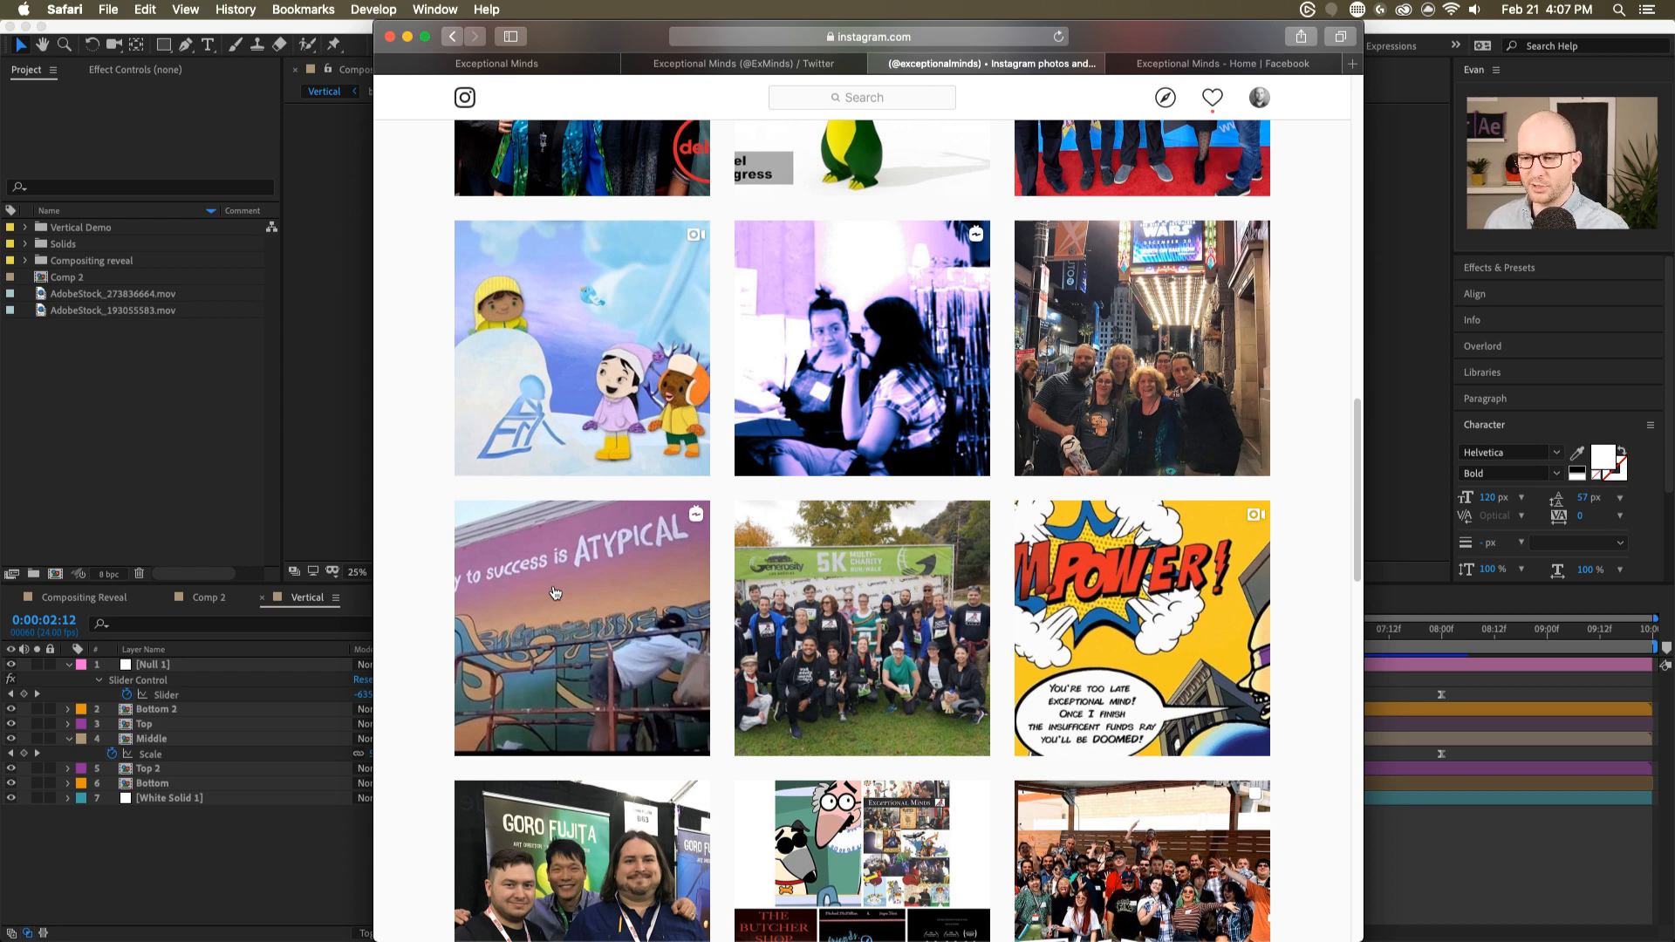
pyautogui.click(599, 598)
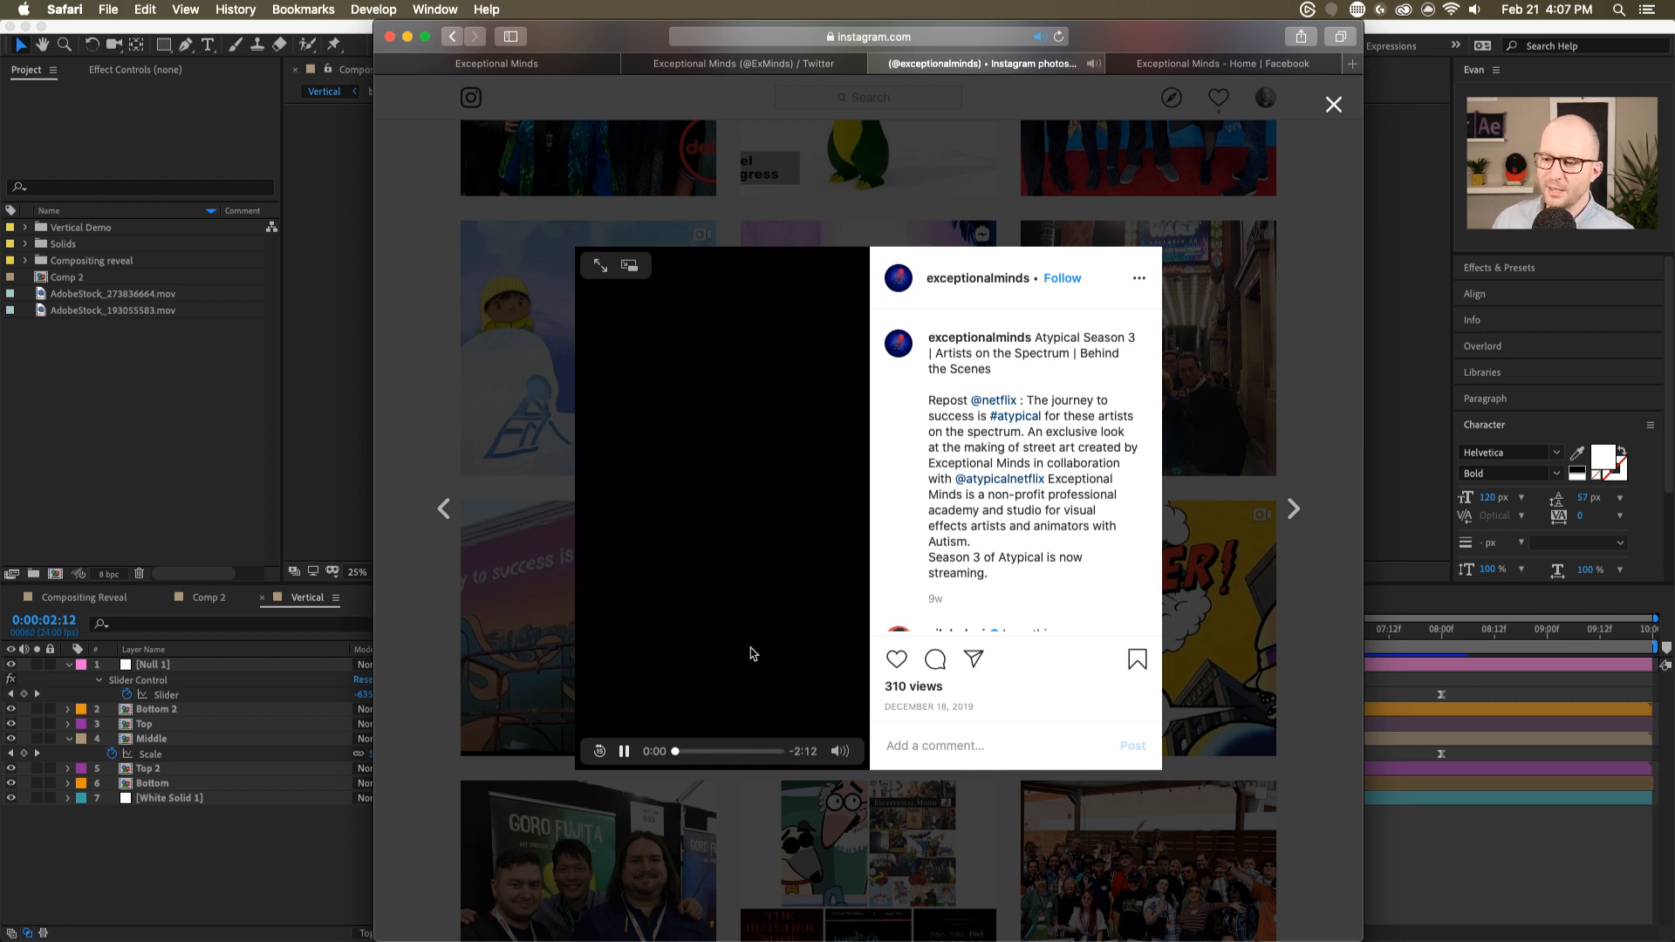
pyautogui.click(630, 753)
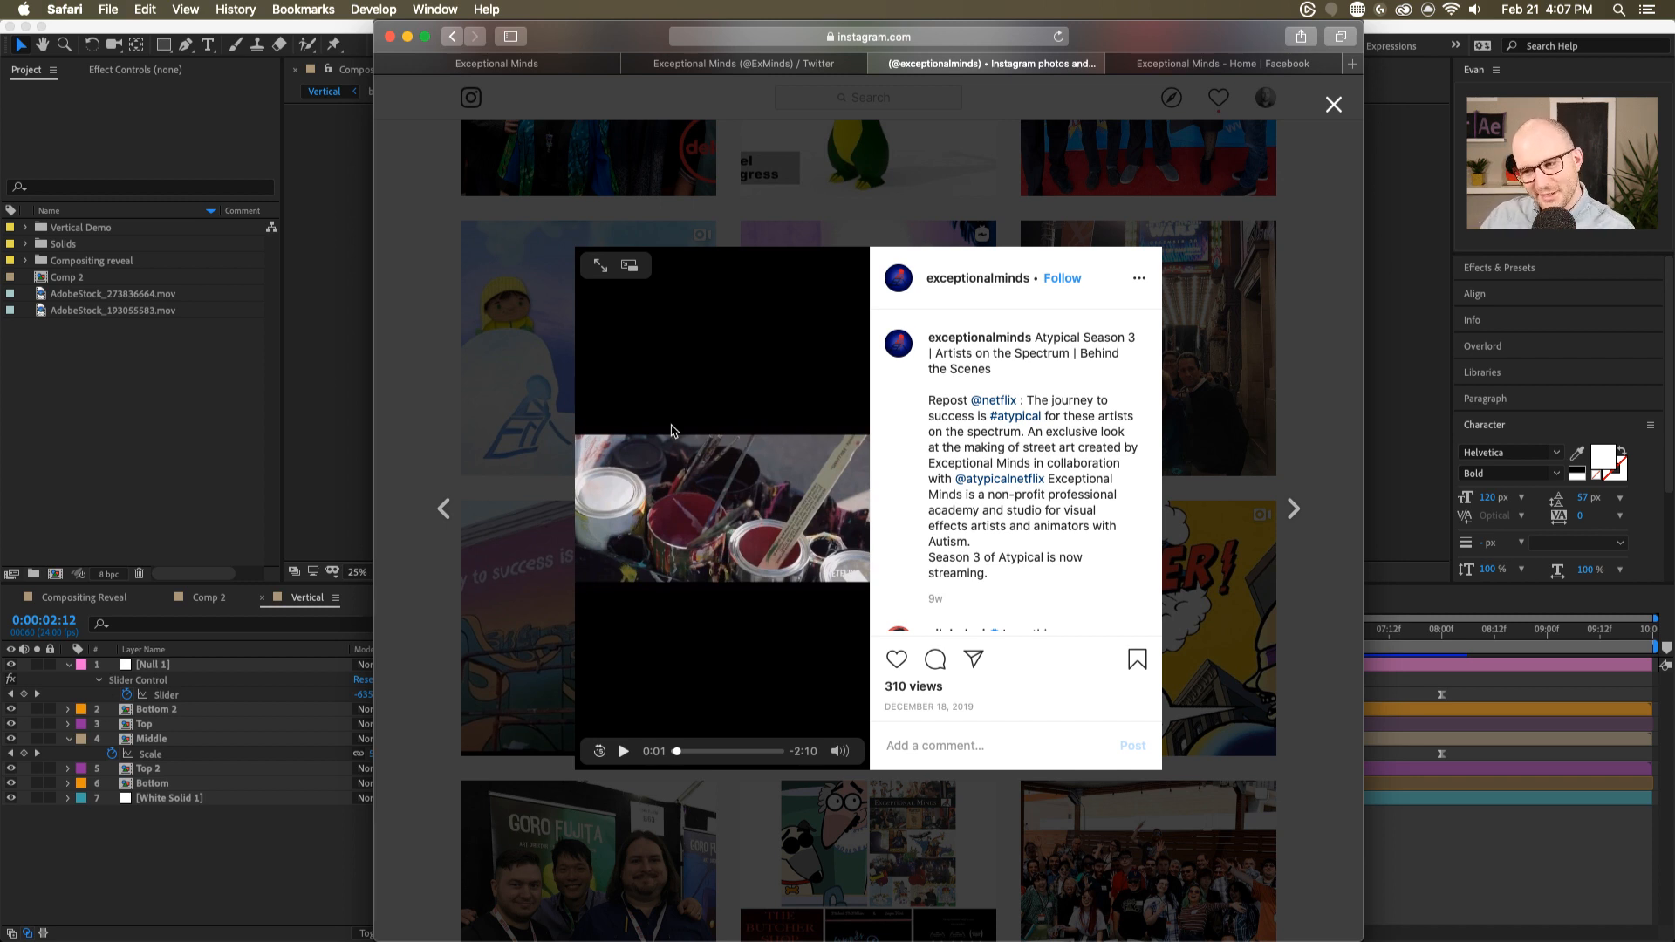
pyautogui.click(718, 752)
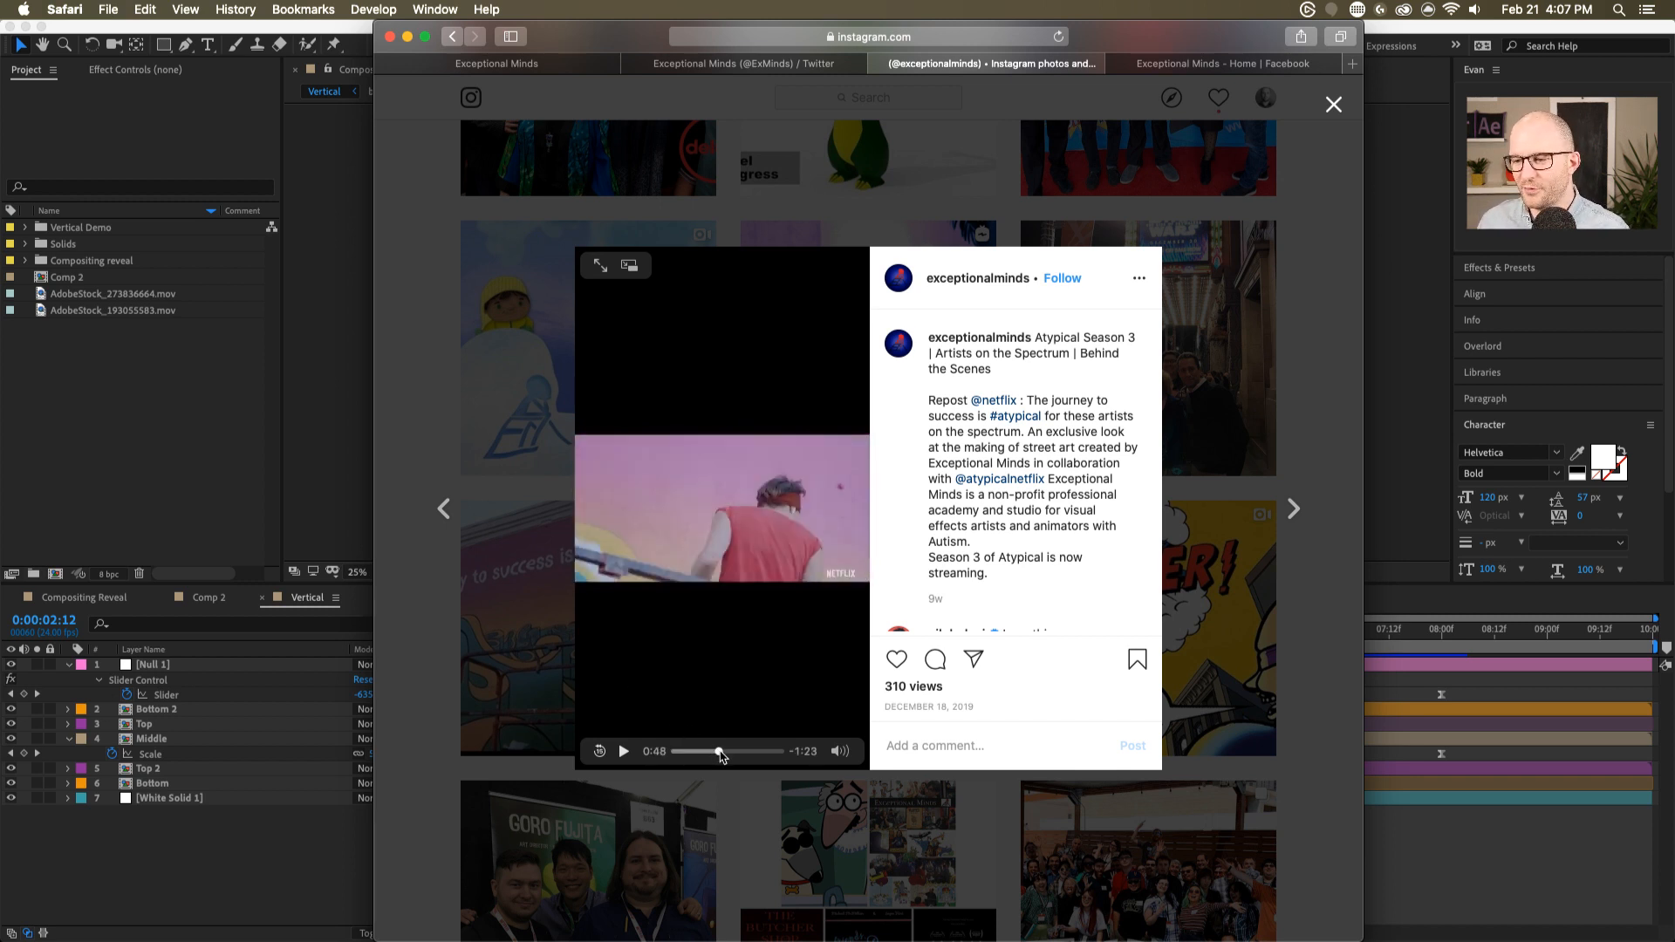
pyautogui.moveTo(720, 755); pyautogui.dragTo(730, 757)
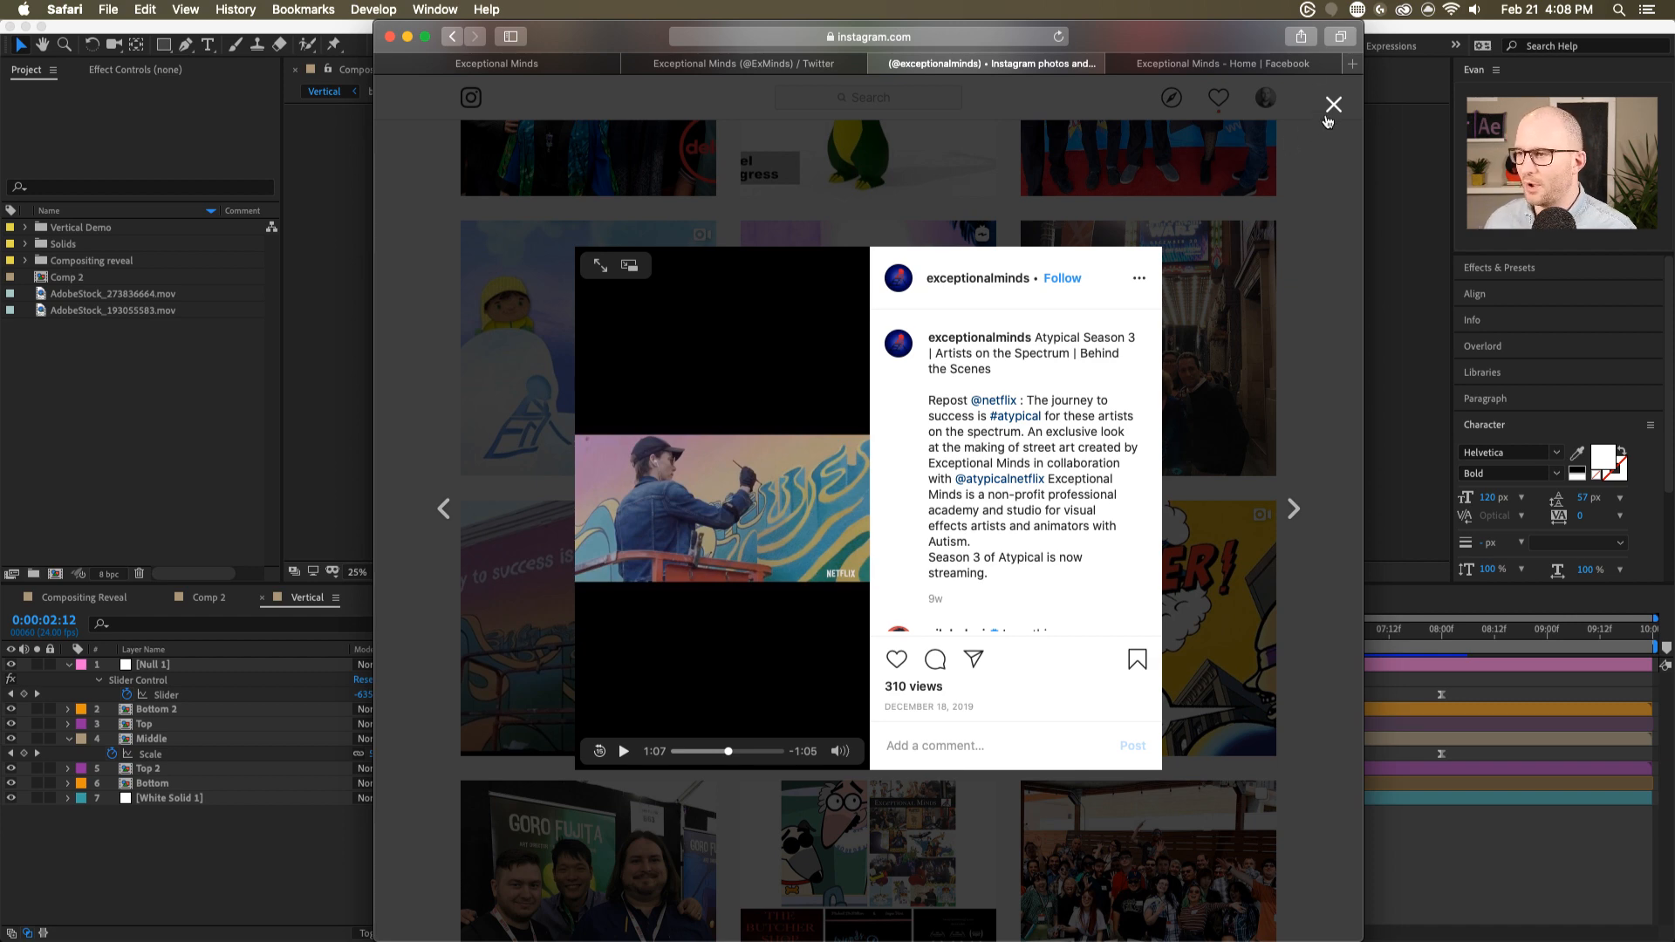
pyautogui.click(1151, 161)
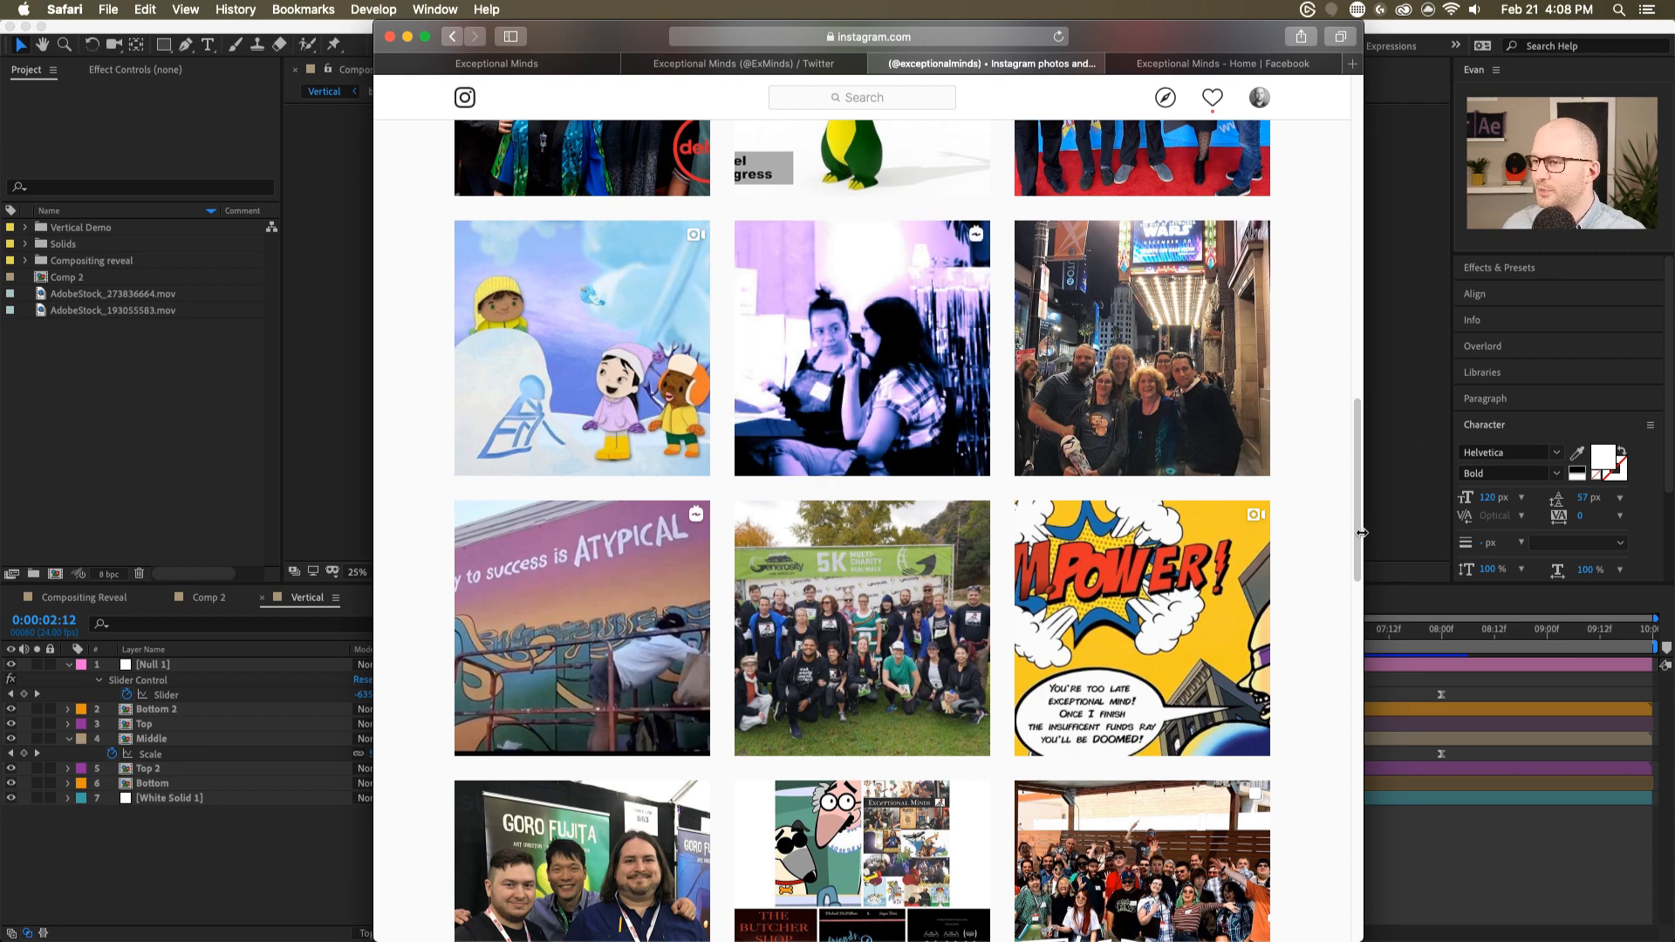
# - Watch the captioned Cartoon Network mentors video from February 13 in the exceptionalminds feed, pause it, and close the post
pyautogui.moveTo(1359, 532); pyautogui.dragTo(1366, 336)
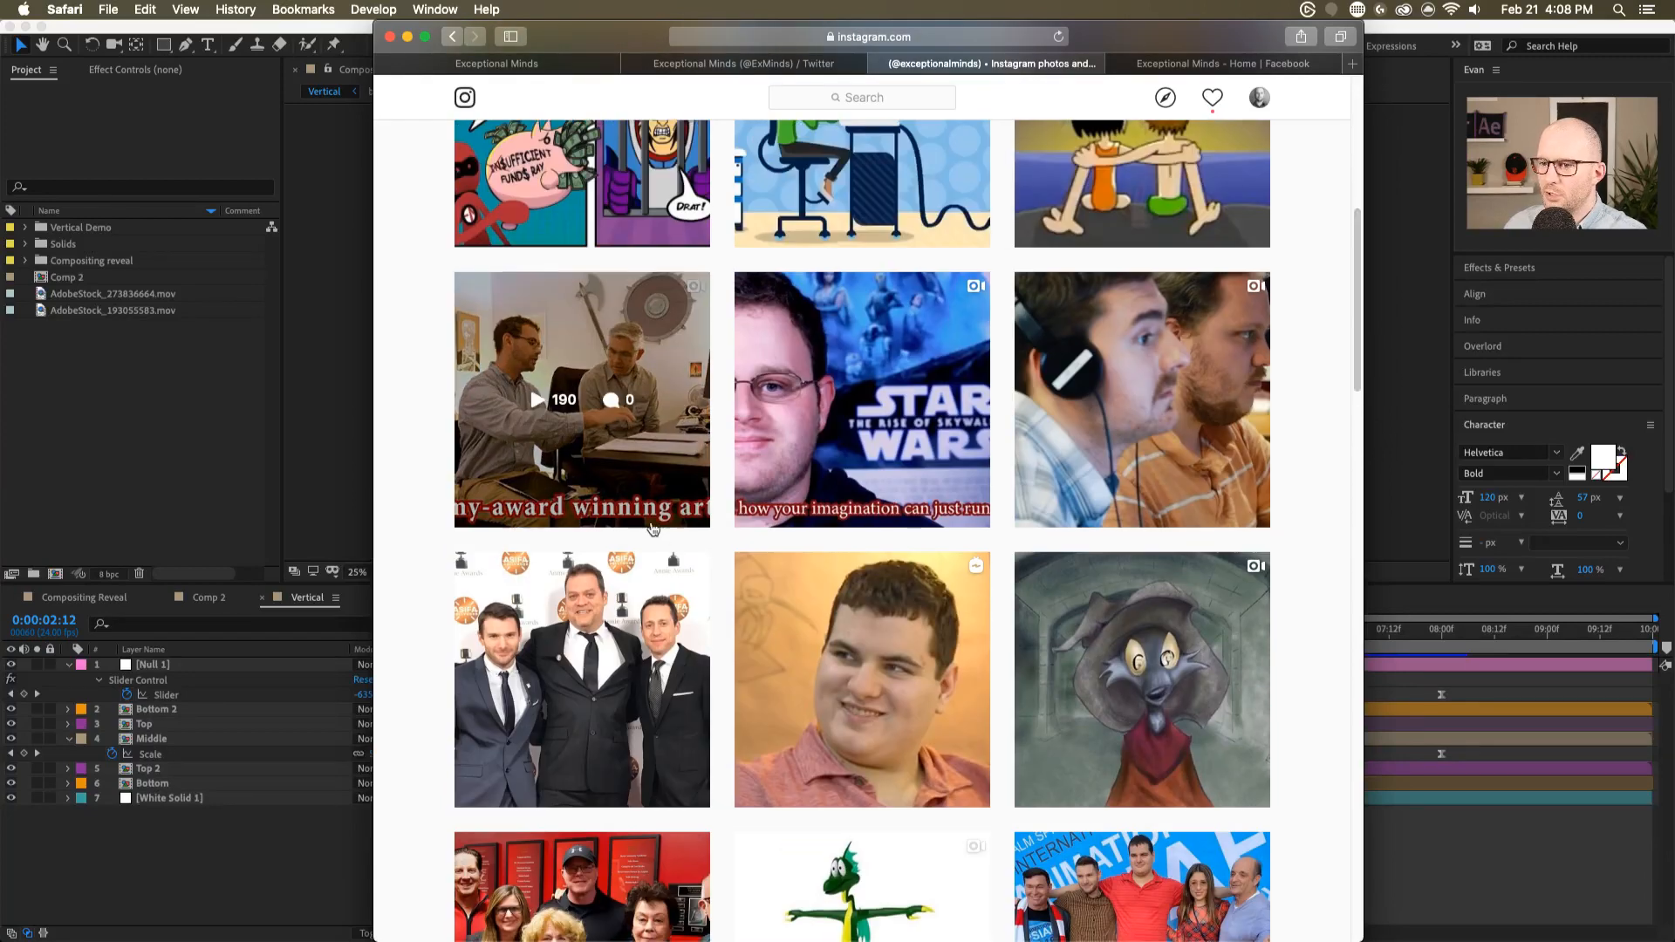
pyautogui.click(547, 402)
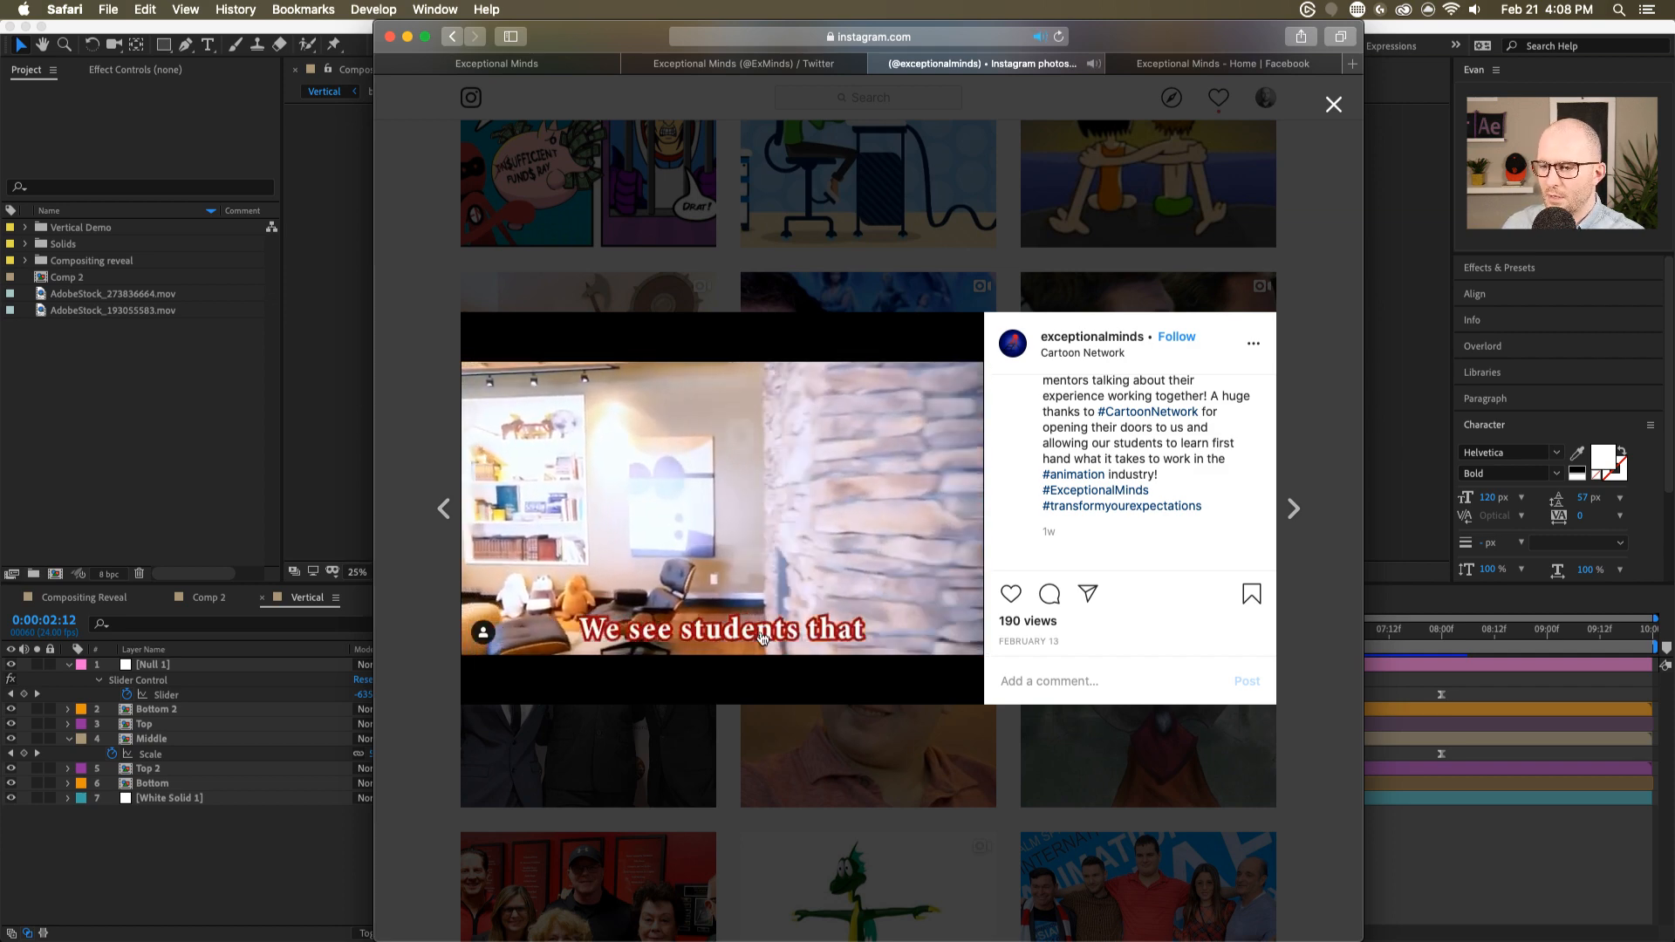
pyautogui.click(620, 631)
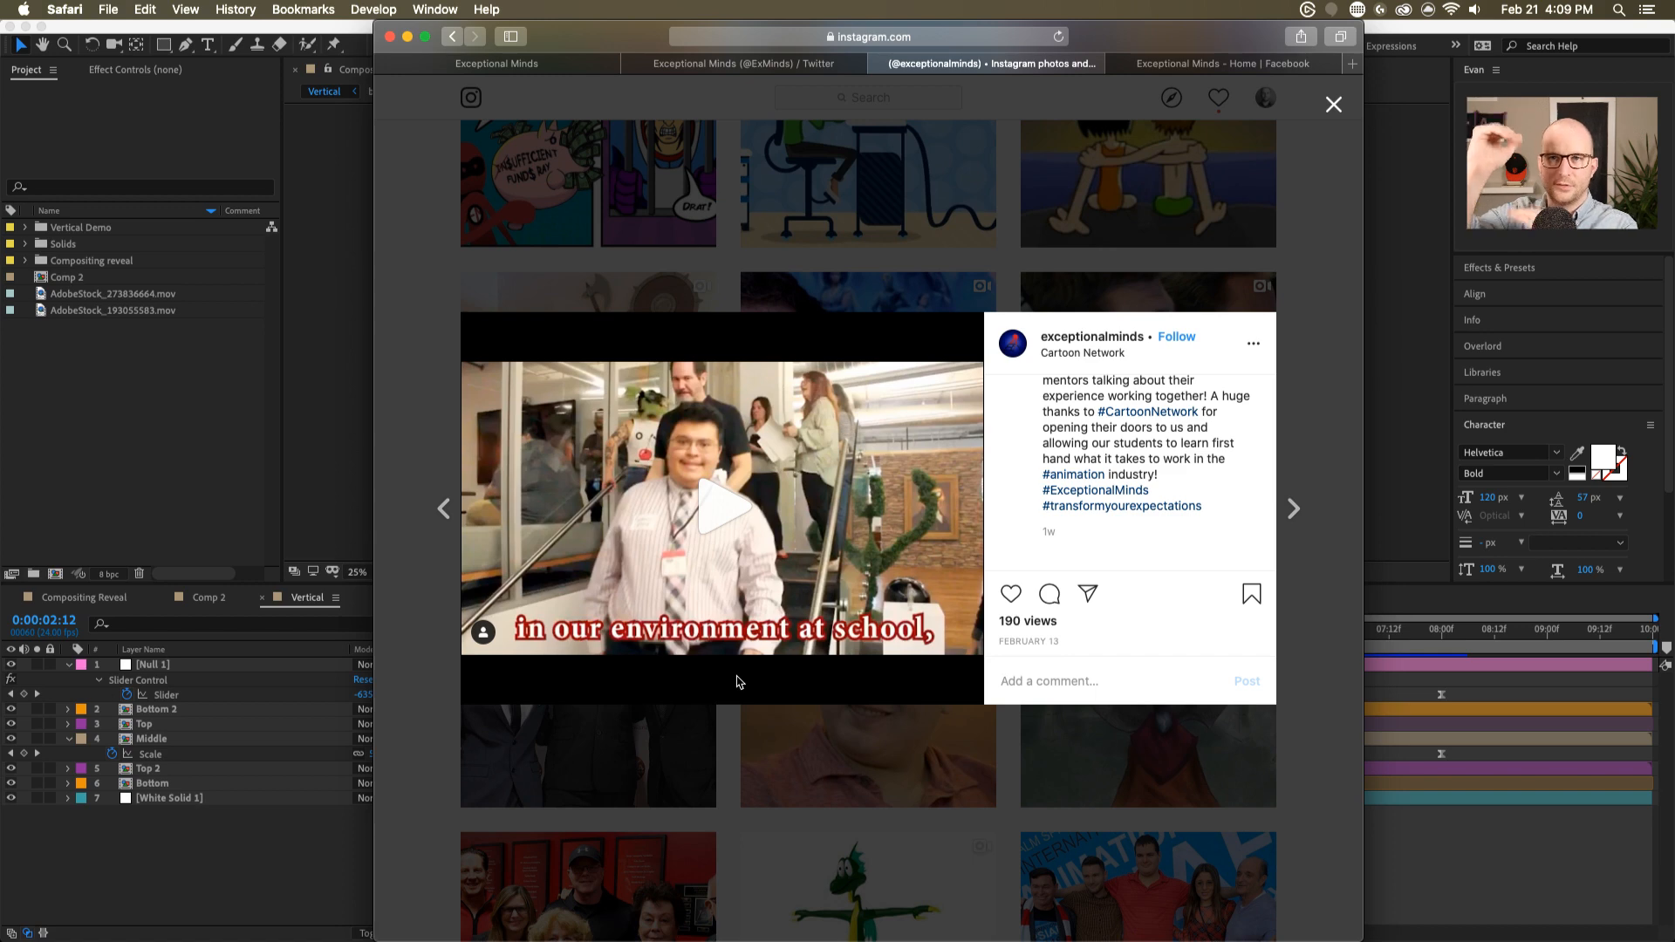
pyautogui.click(1336, 107)
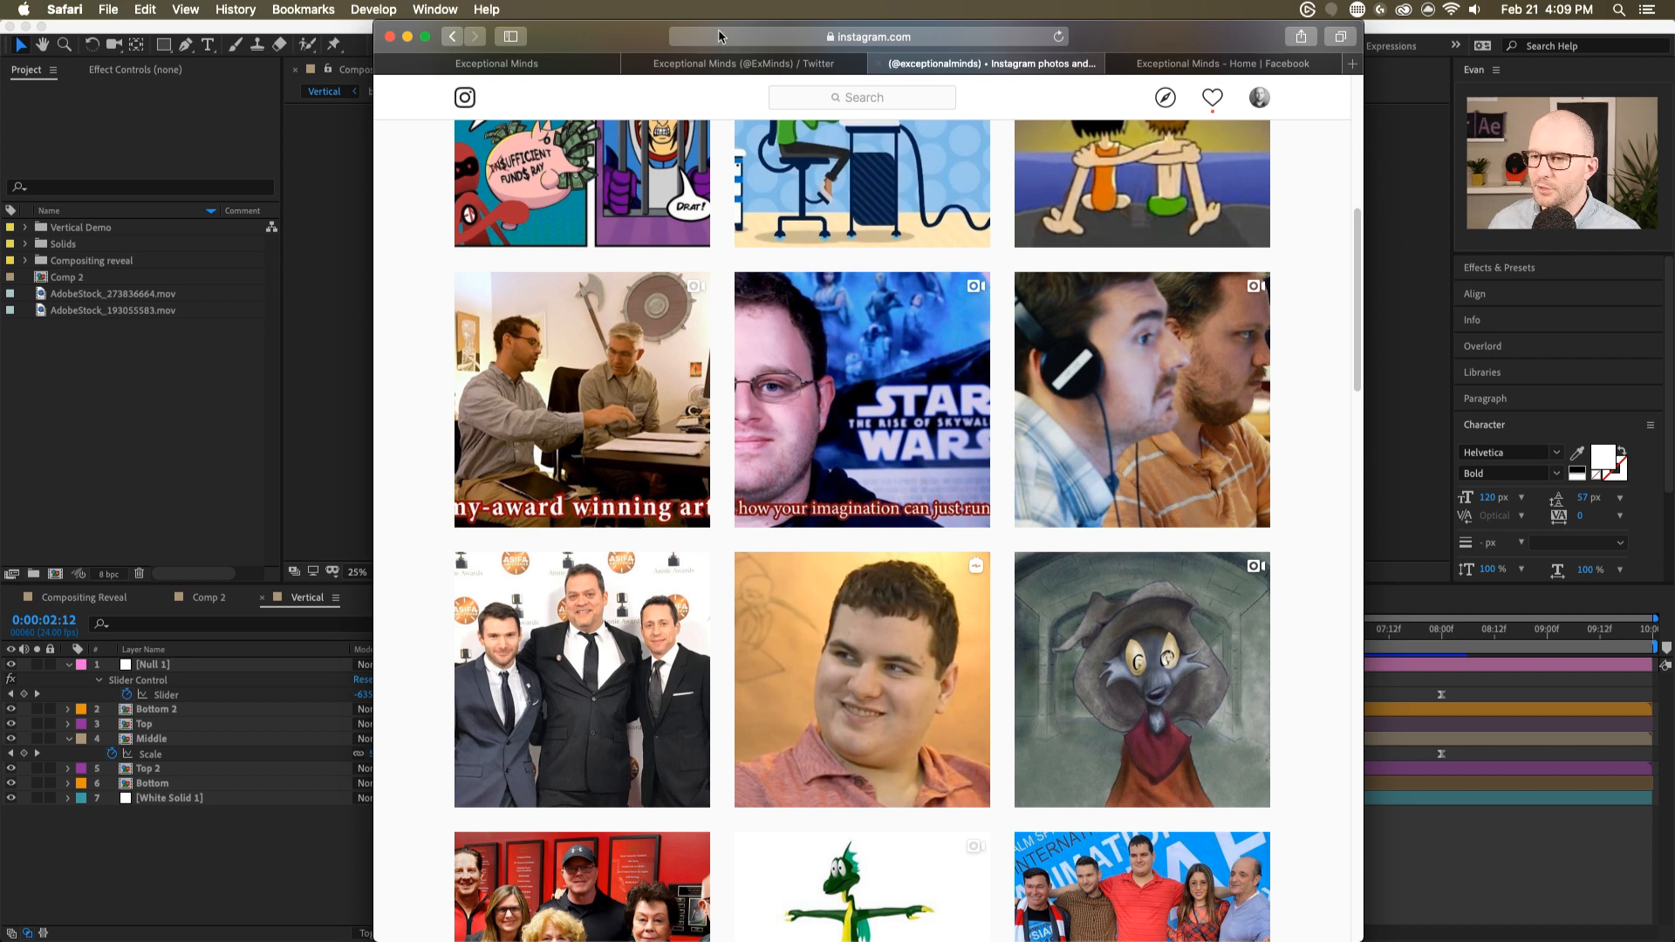
# - Switch to After Effects and scrub the Vertical composition to 0:00:02:22, where the three stacked panels show
pyautogui.moveTo(641, 36); pyautogui.dragTo(646, 36)
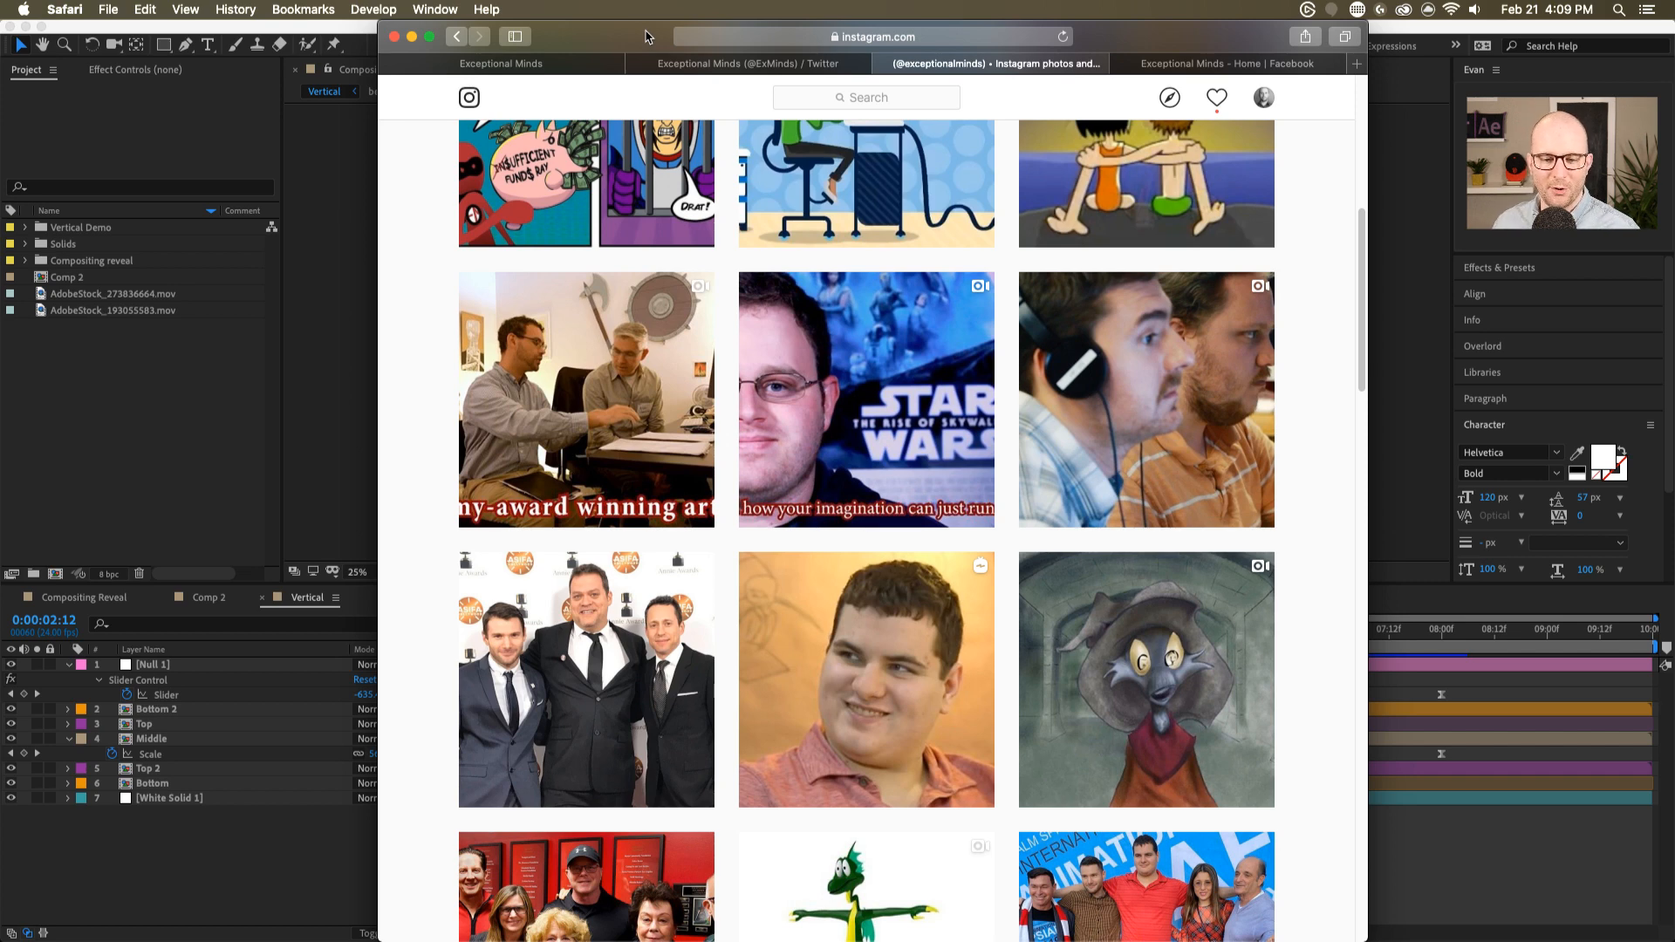
pyautogui.click(305, 494)
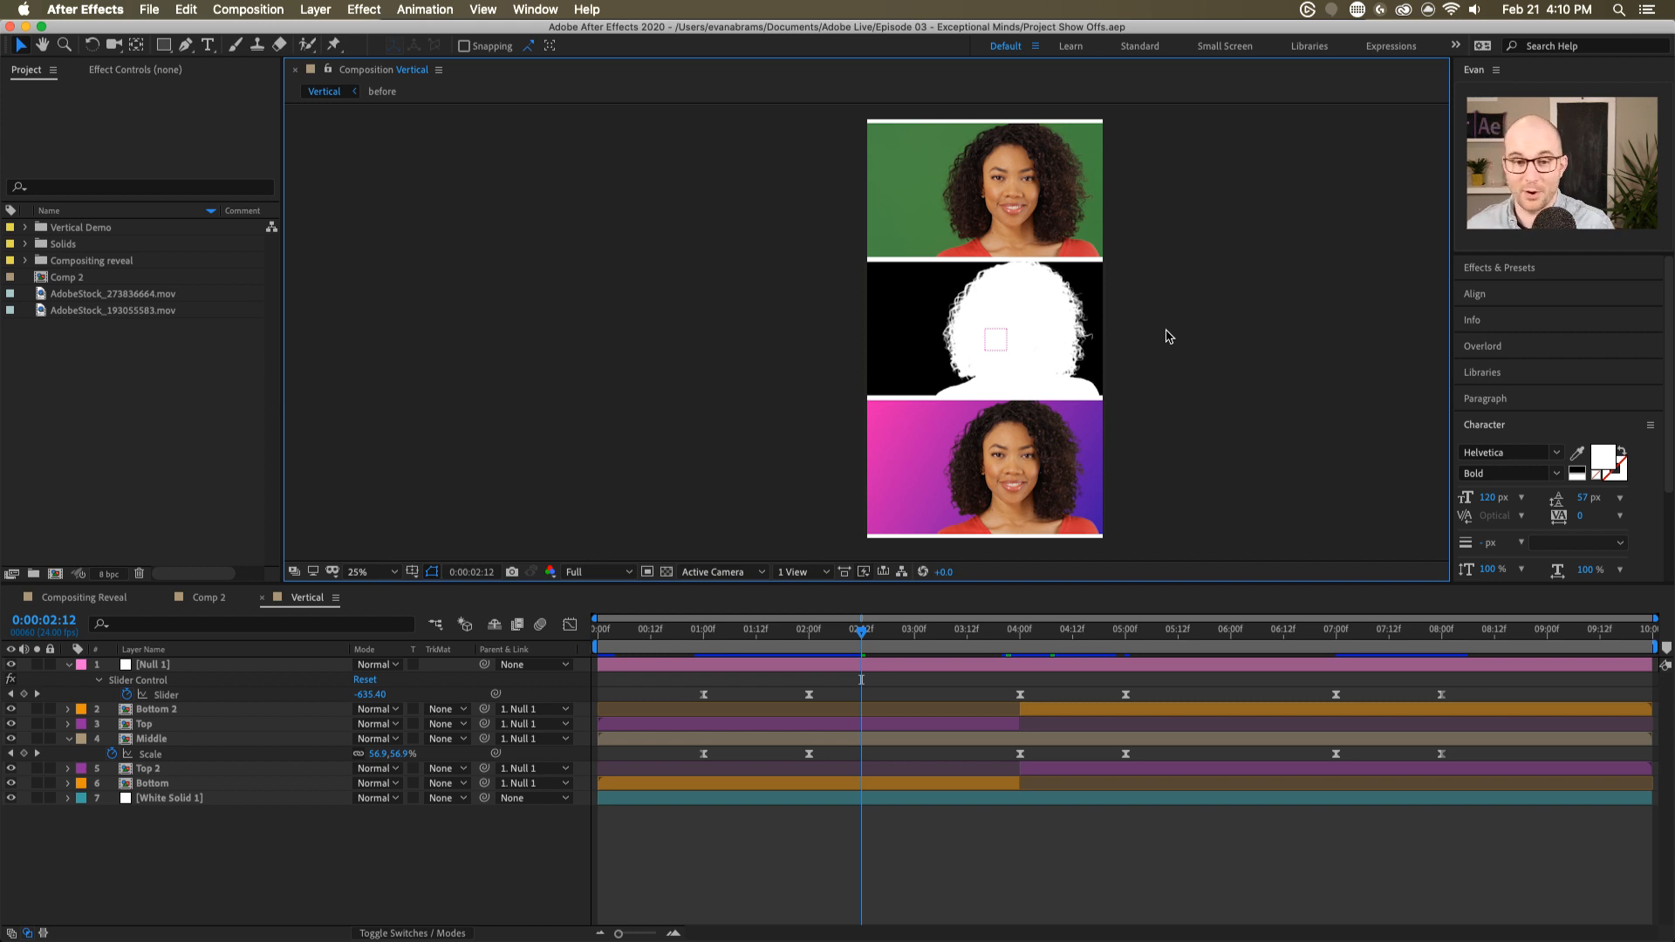
pyautogui.click(694, 643)
pyautogui.click(694, 645)
pyautogui.moveTo(694, 645); pyautogui.dragTo(906, 645)
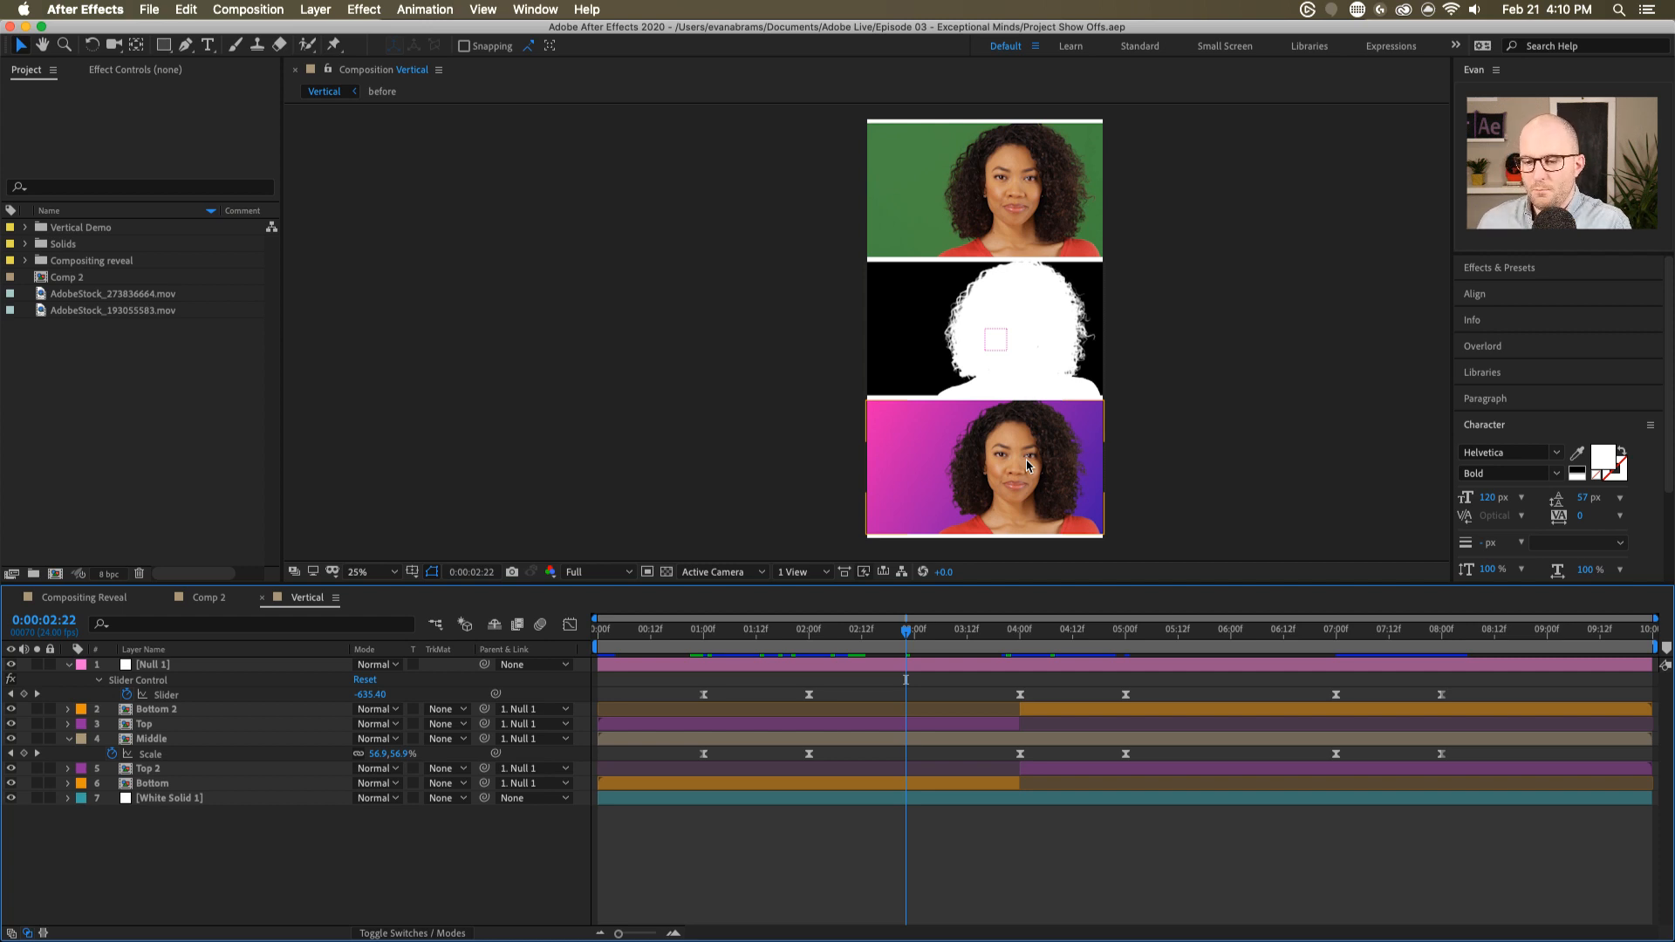
# - Identify the bottom, middle and top video panels by selecting each in the composition preview, and clear the selection
pyautogui.click(995, 510)
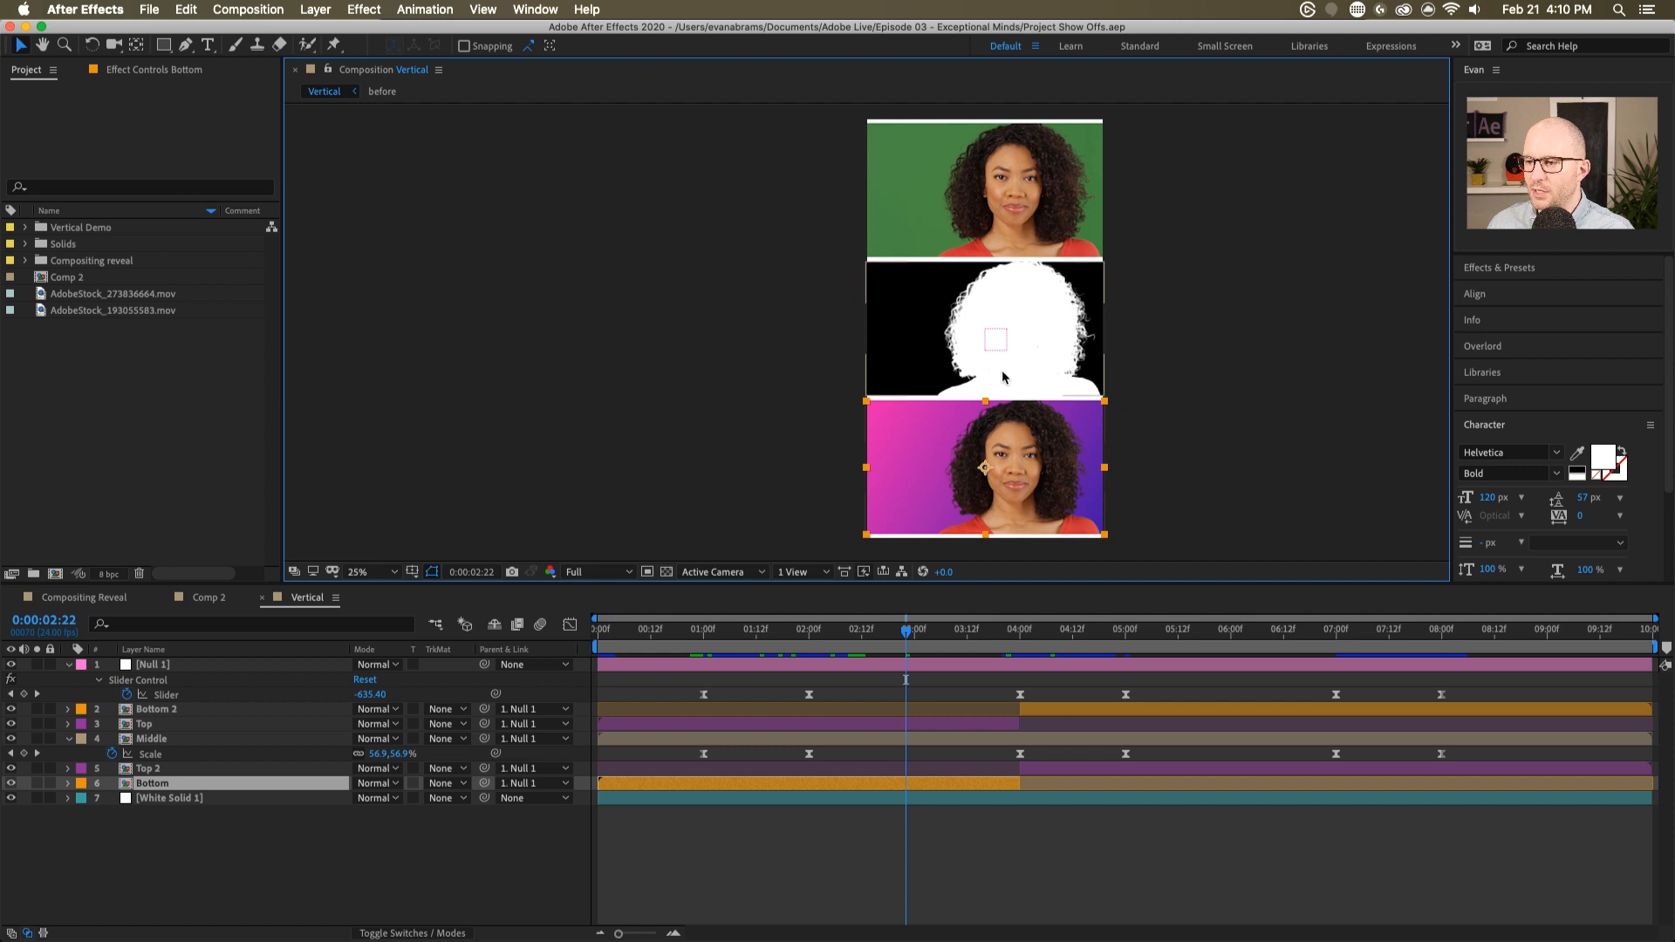
pyautogui.click(1004, 362)
pyautogui.click(1030, 209)
pyautogui.click(1142, 244)
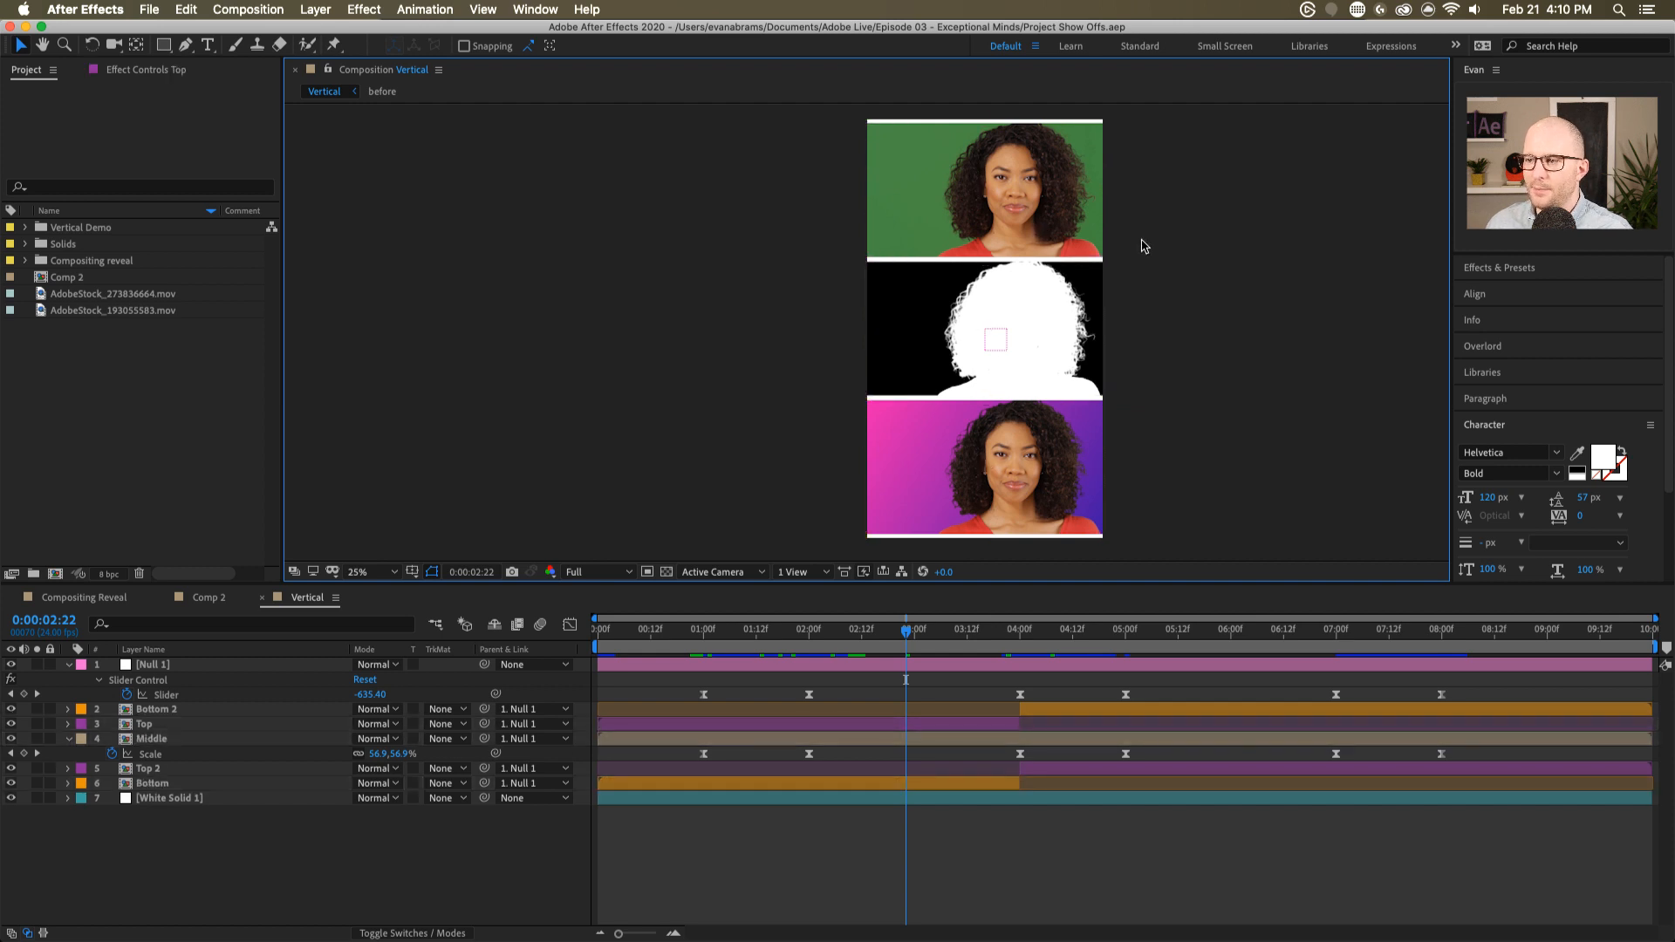
# - Select the Null 1 layer, scrub to 0:00:03:09 and back to the start, and preview the split into three panels
pyautogui.click(832, 668)
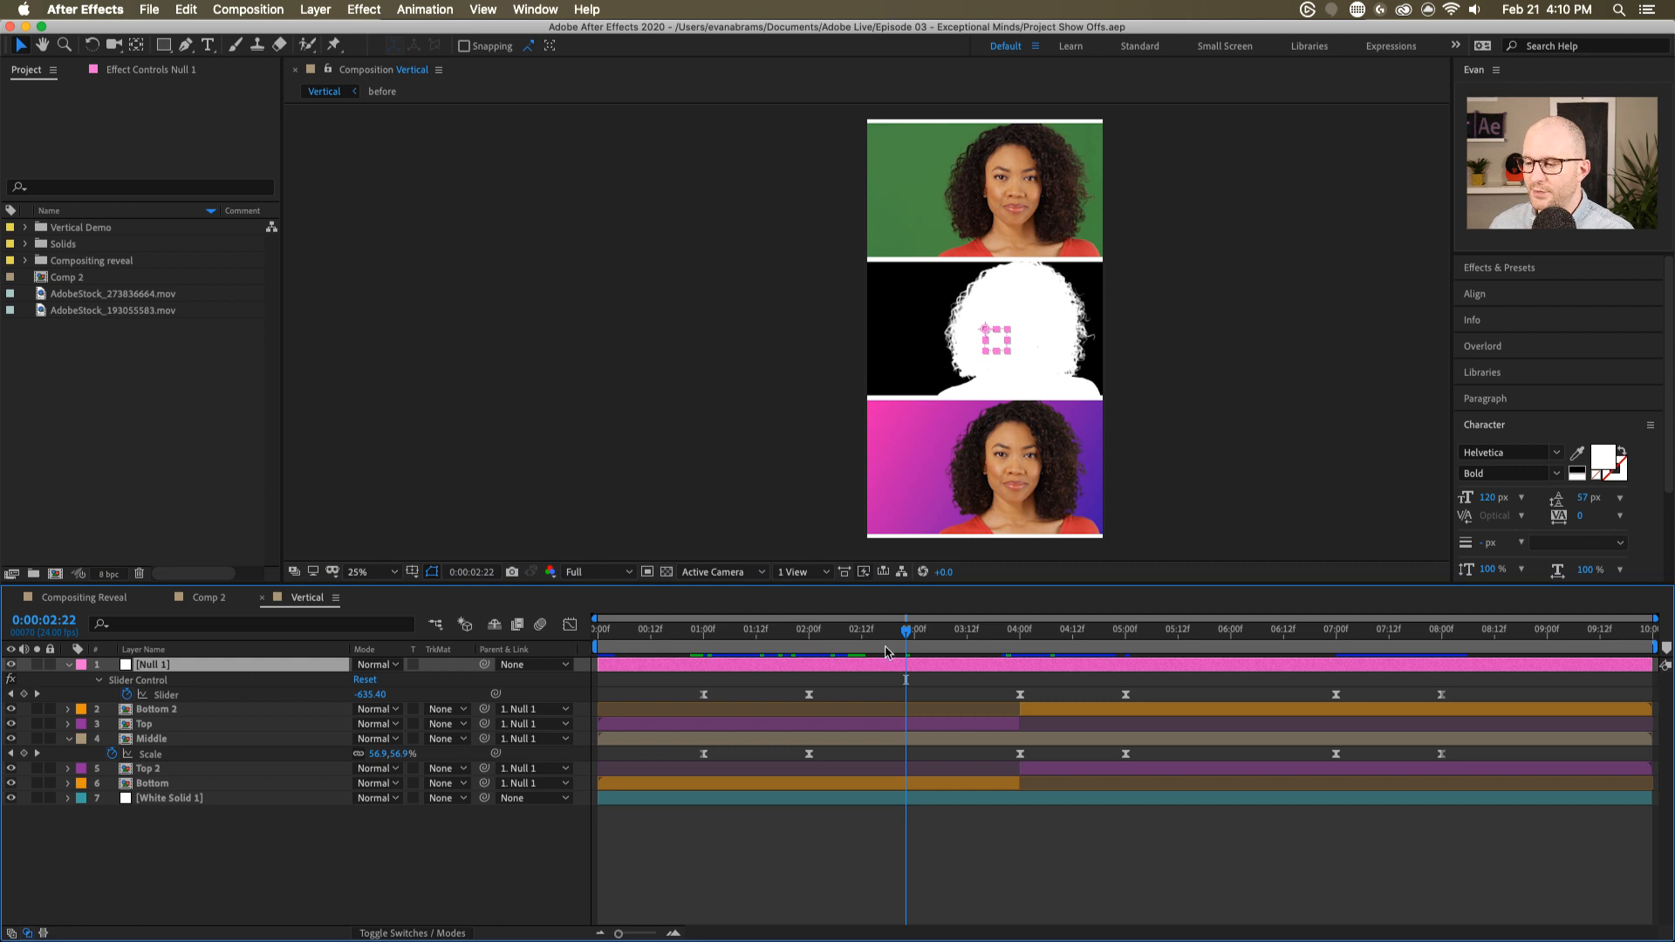
pyautogui.click(849, 646)
pyautogui.moveTo(850, 648); pyautogui.dragTo(954, 656)
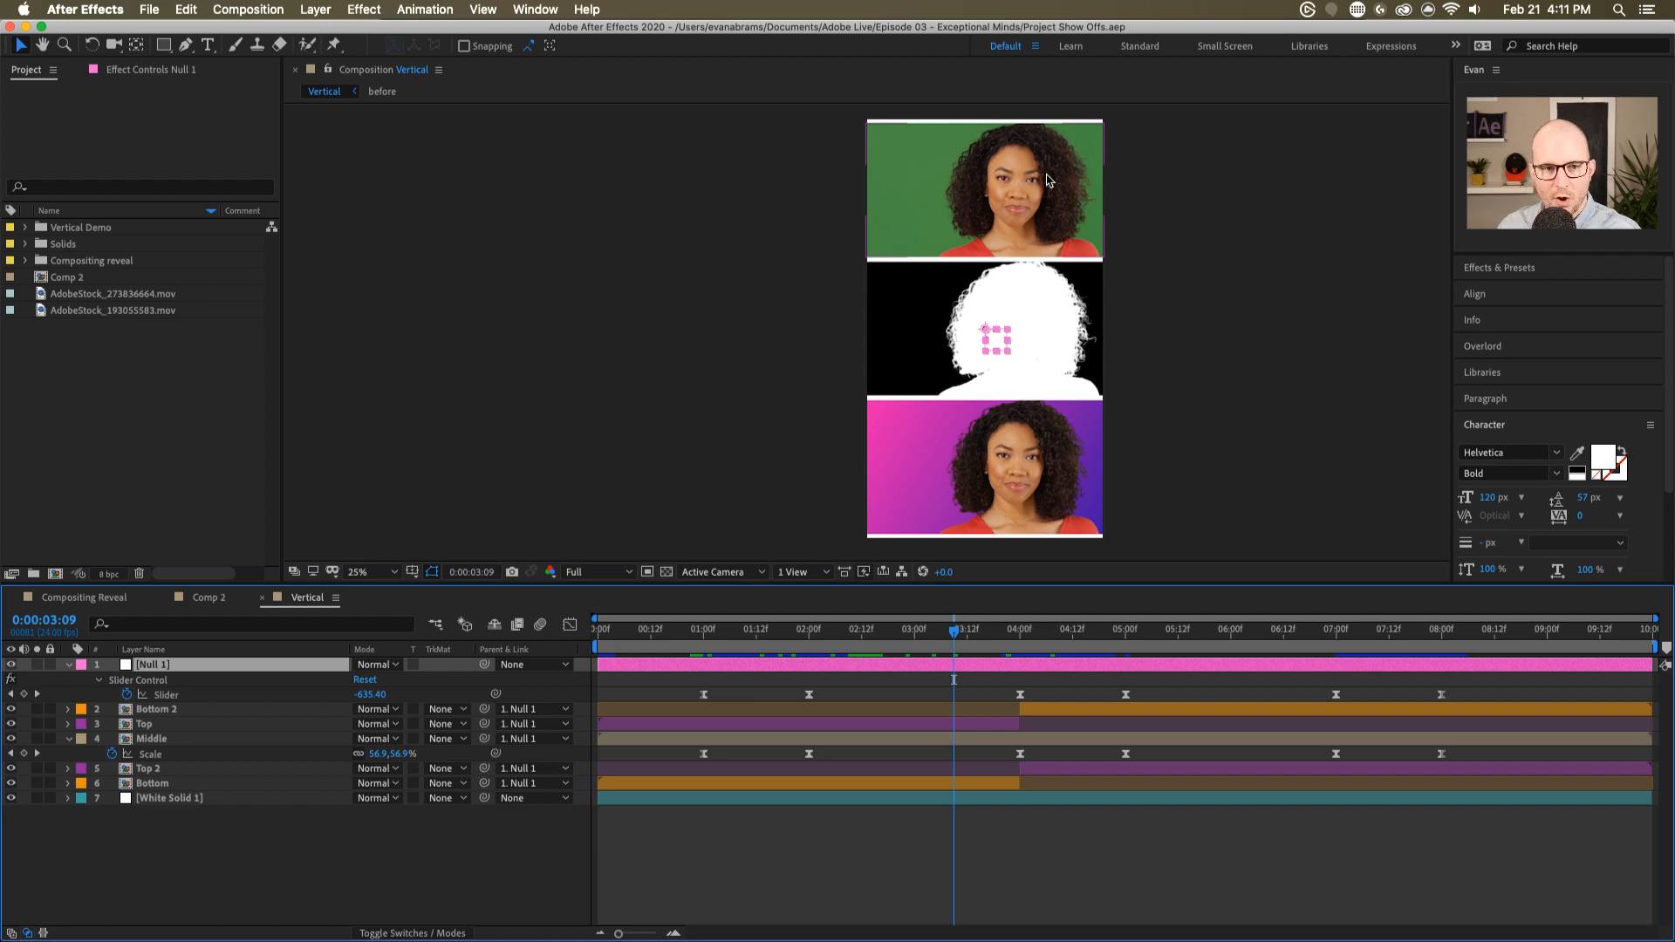
pyautogui.moveTo(1025, 647); pyautogui.dragTo(527, 695)
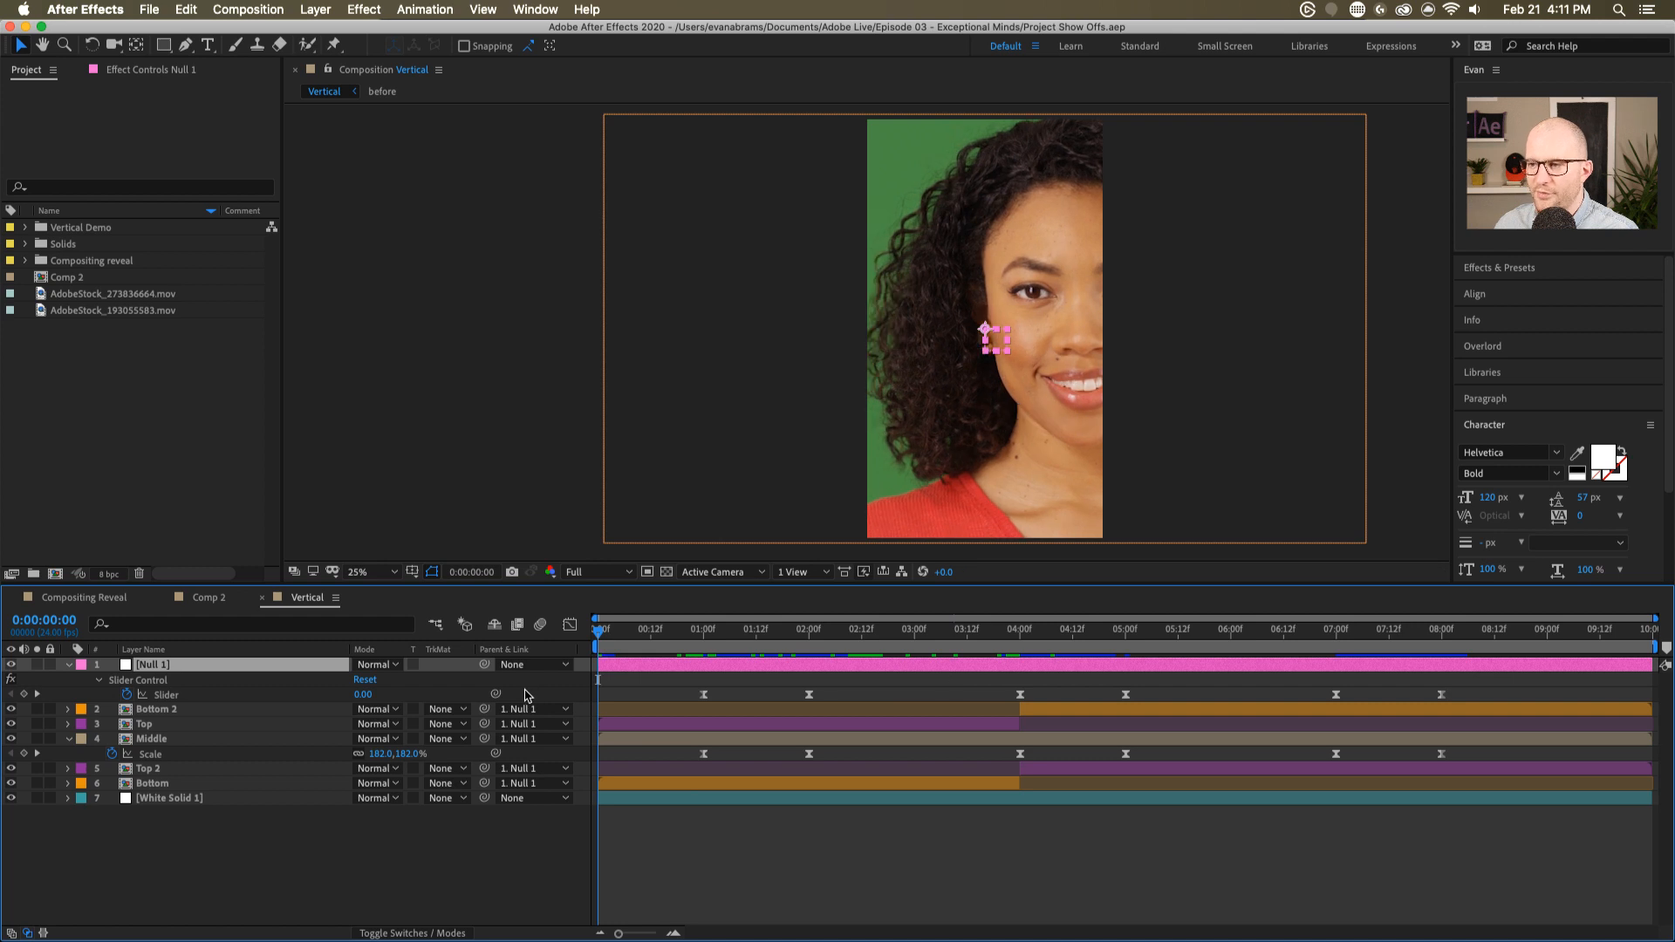
pyautogui.press('space')
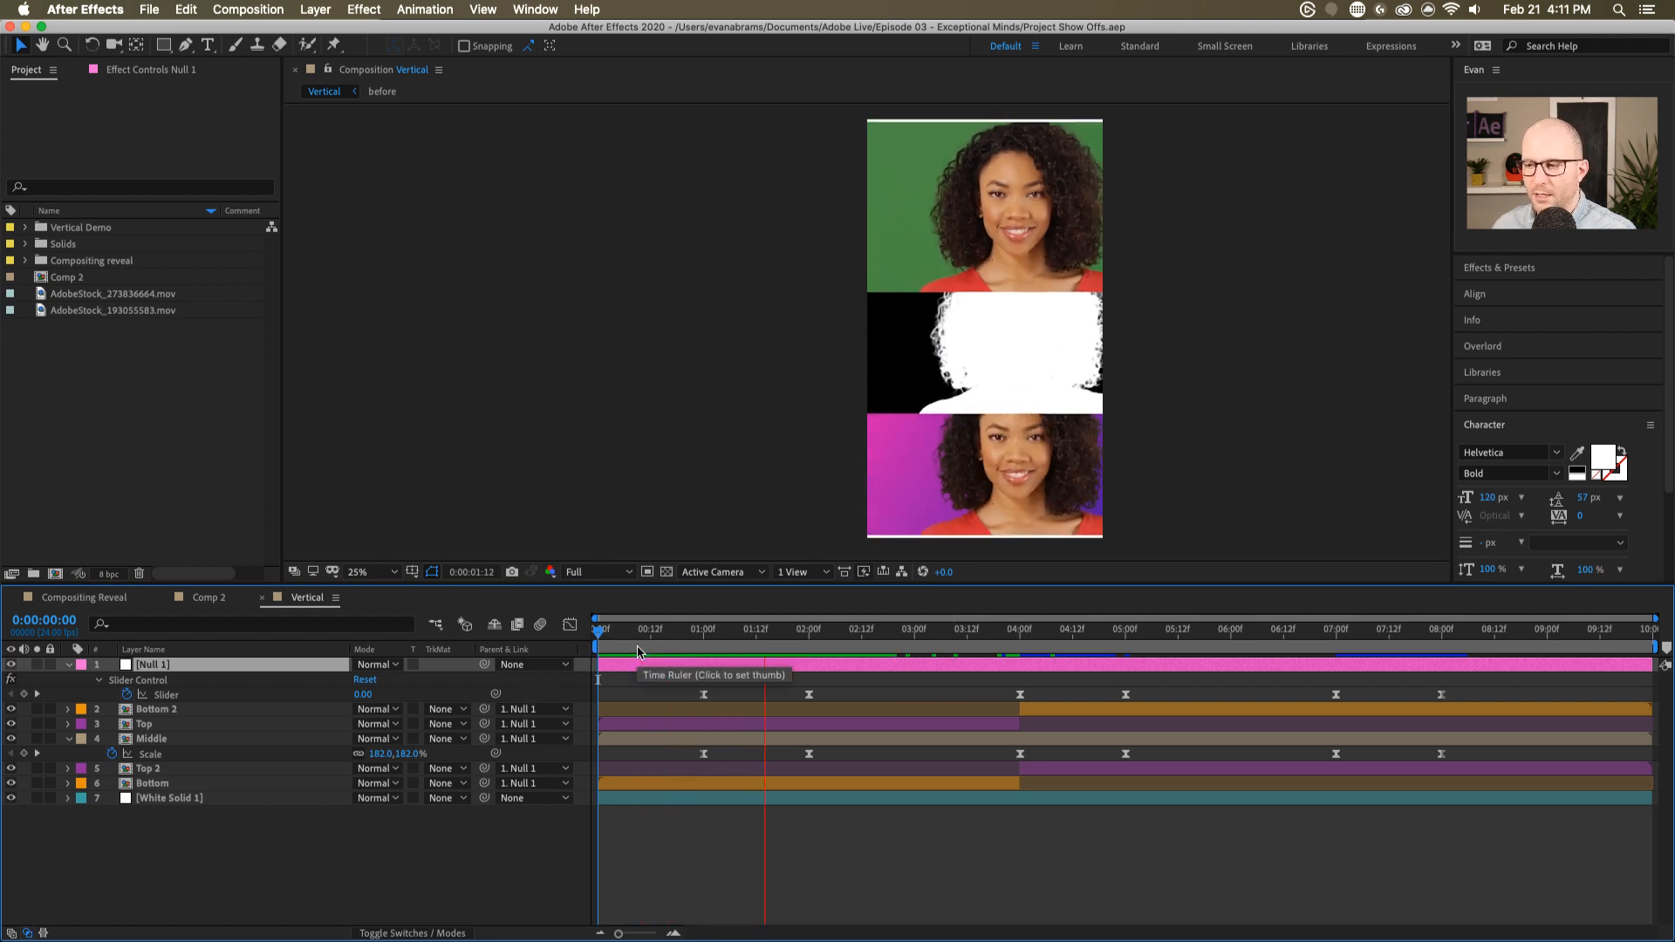
pyautogui.press('space')
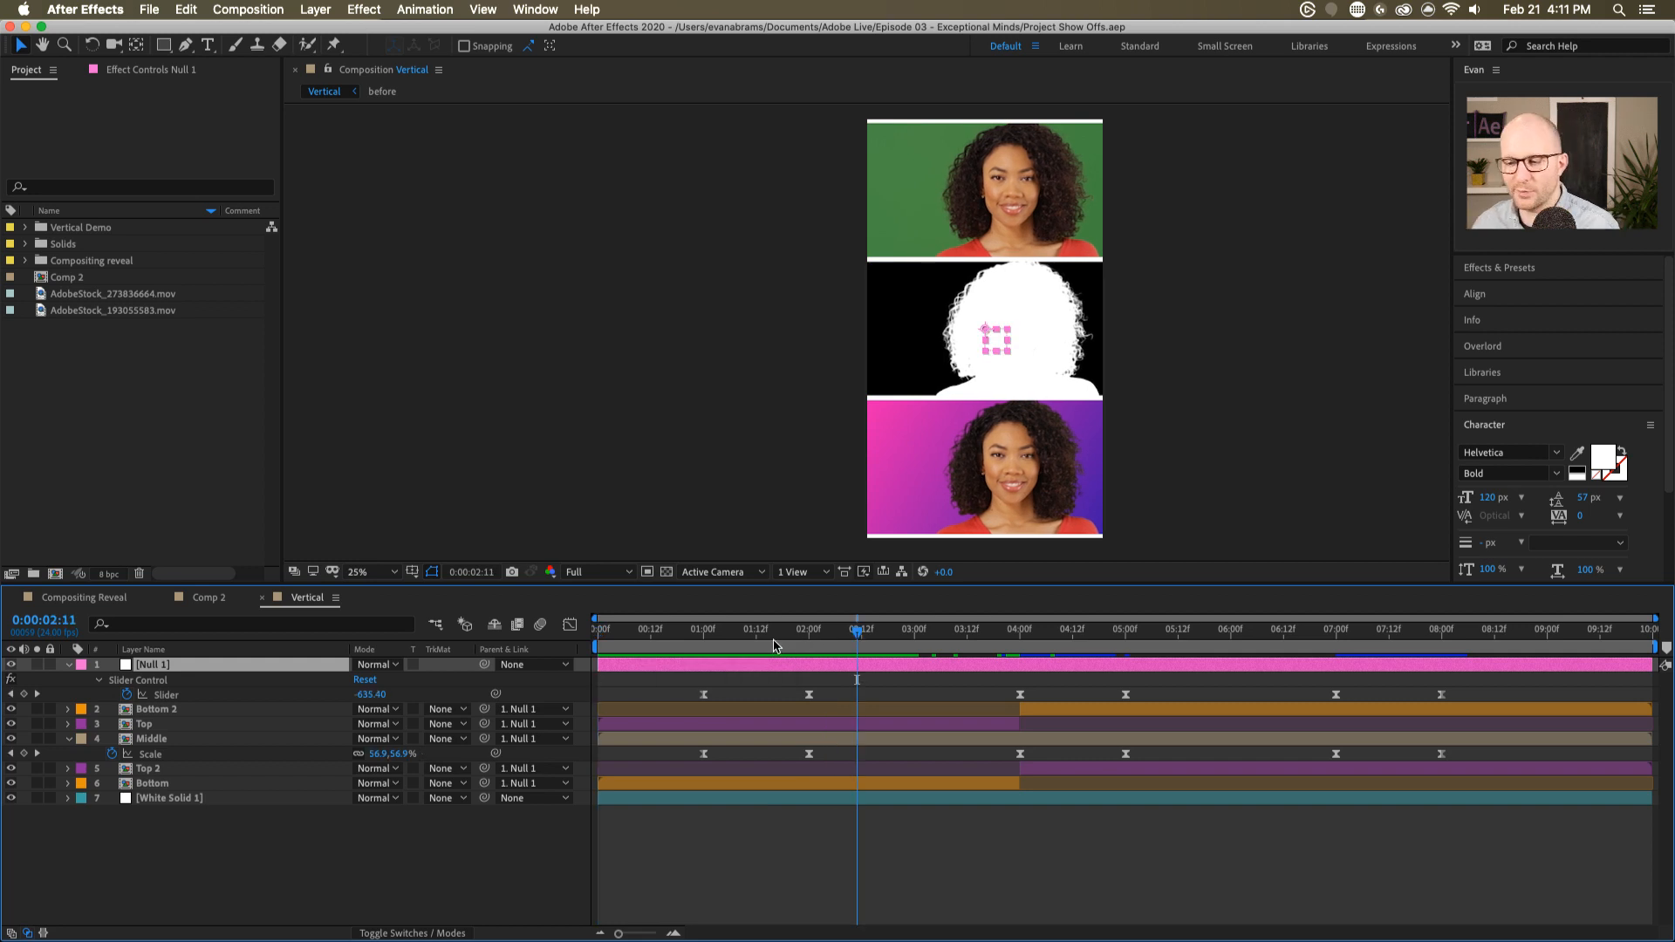
# - Collapse the properties of the Null 1 and Middle layers and examine the Middle and Bottom layers
pyautogui.click(69, 665)
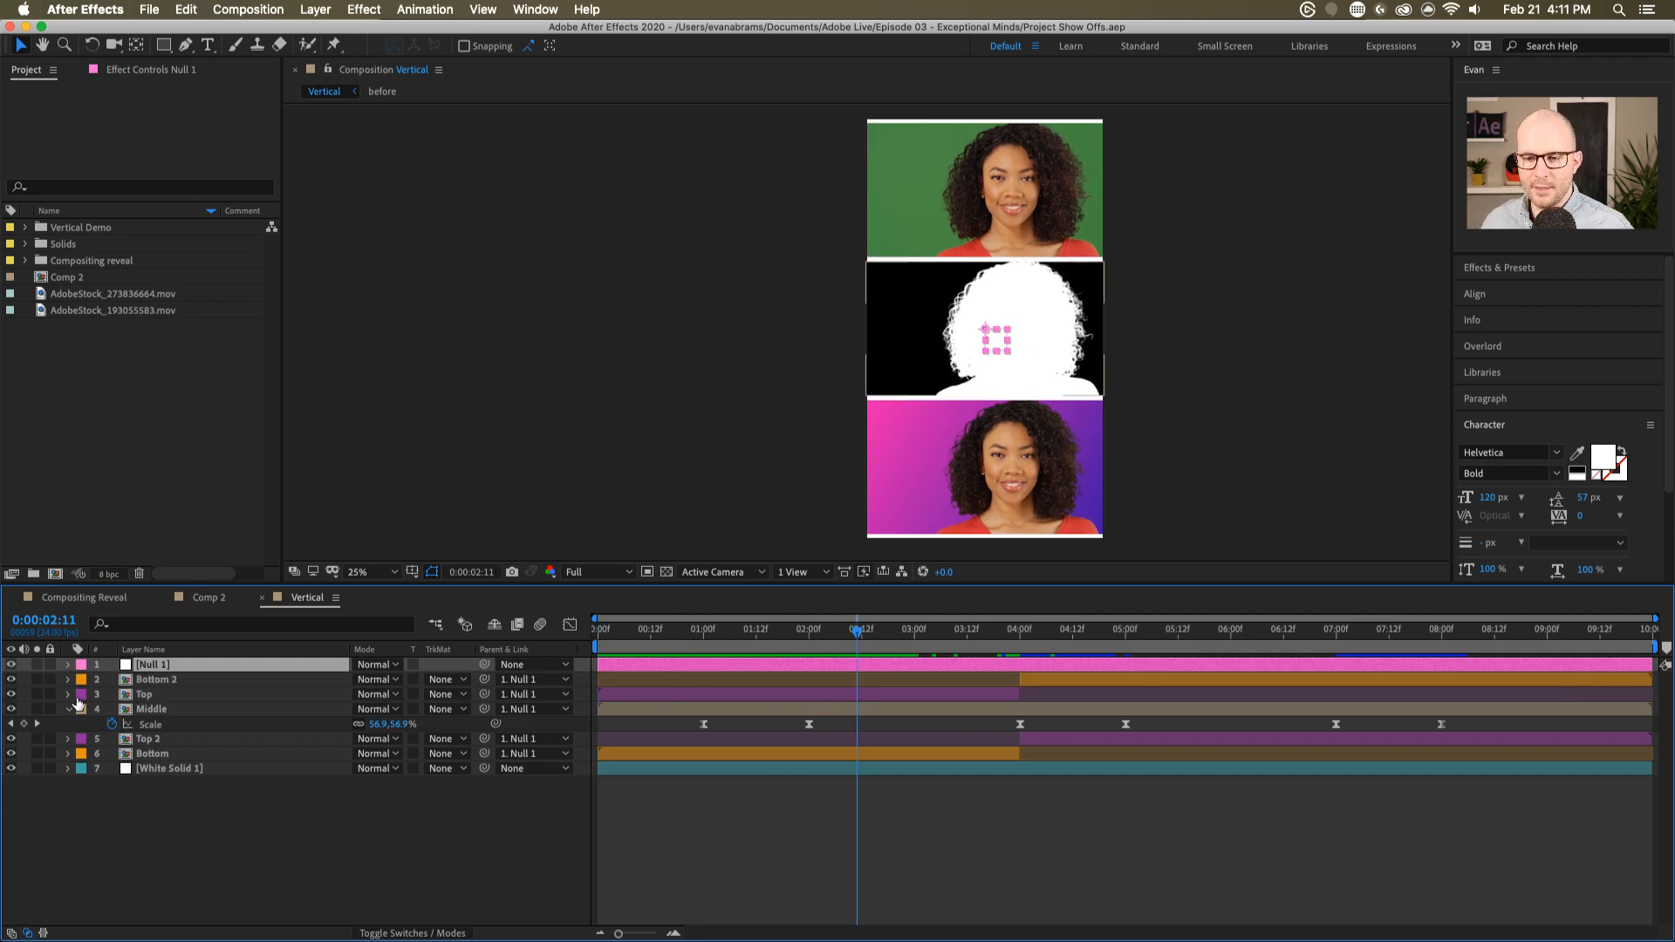
pyautogui.click(69, 709)
pyautogui.click(160, 710)
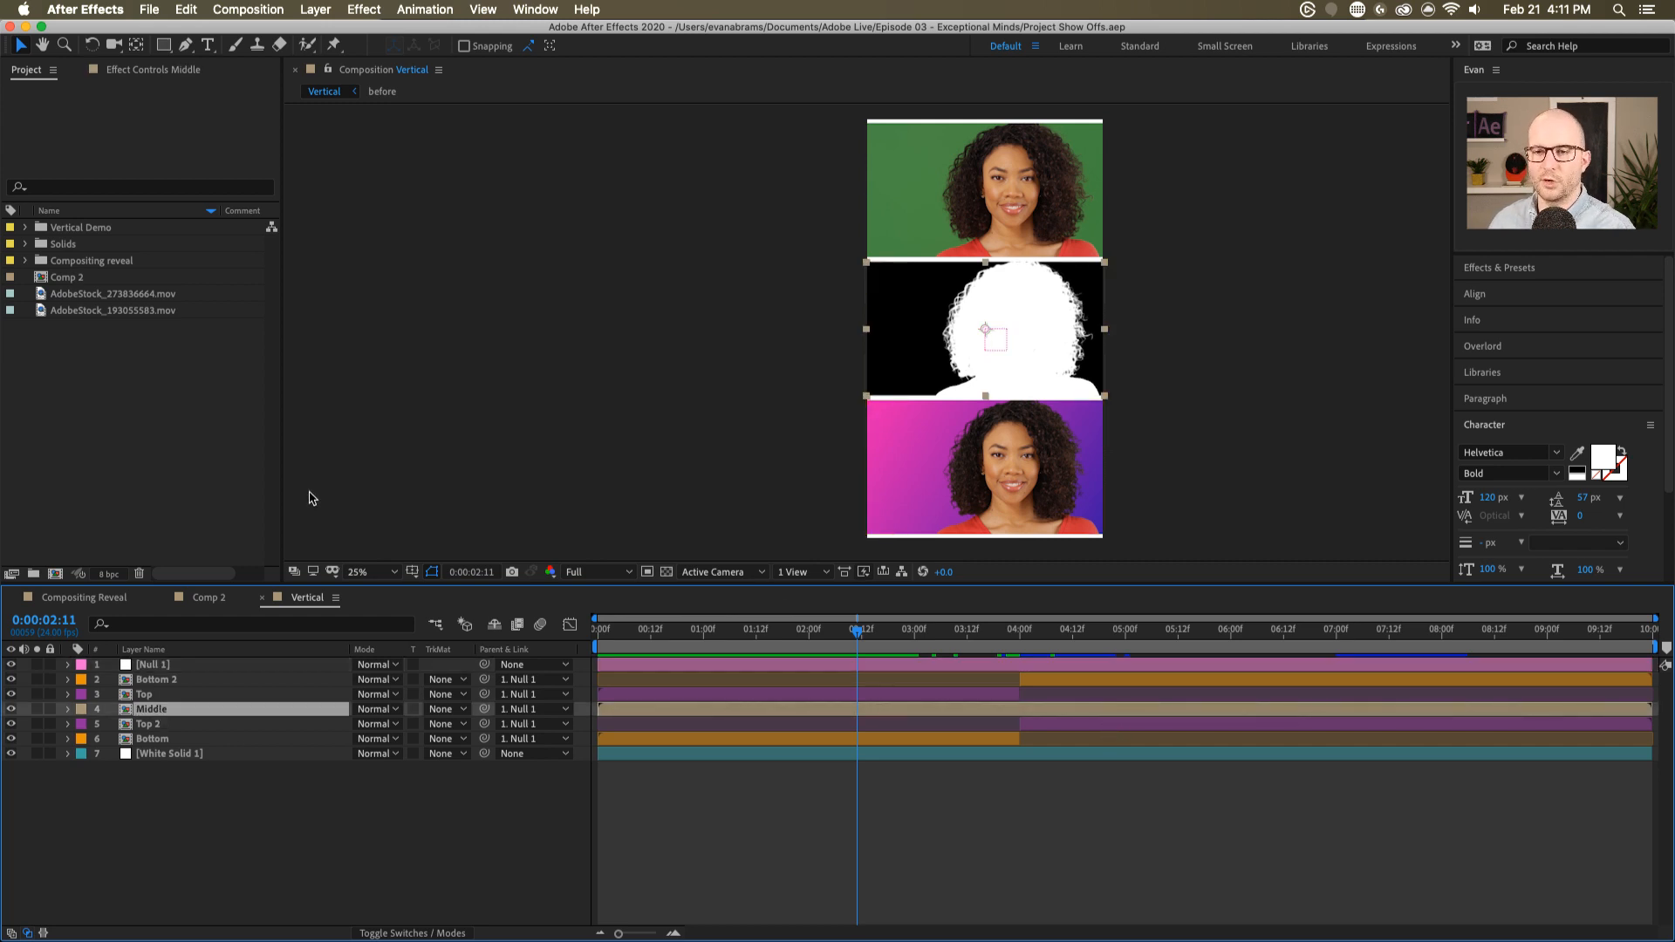
pyautogui.click(187, 739)
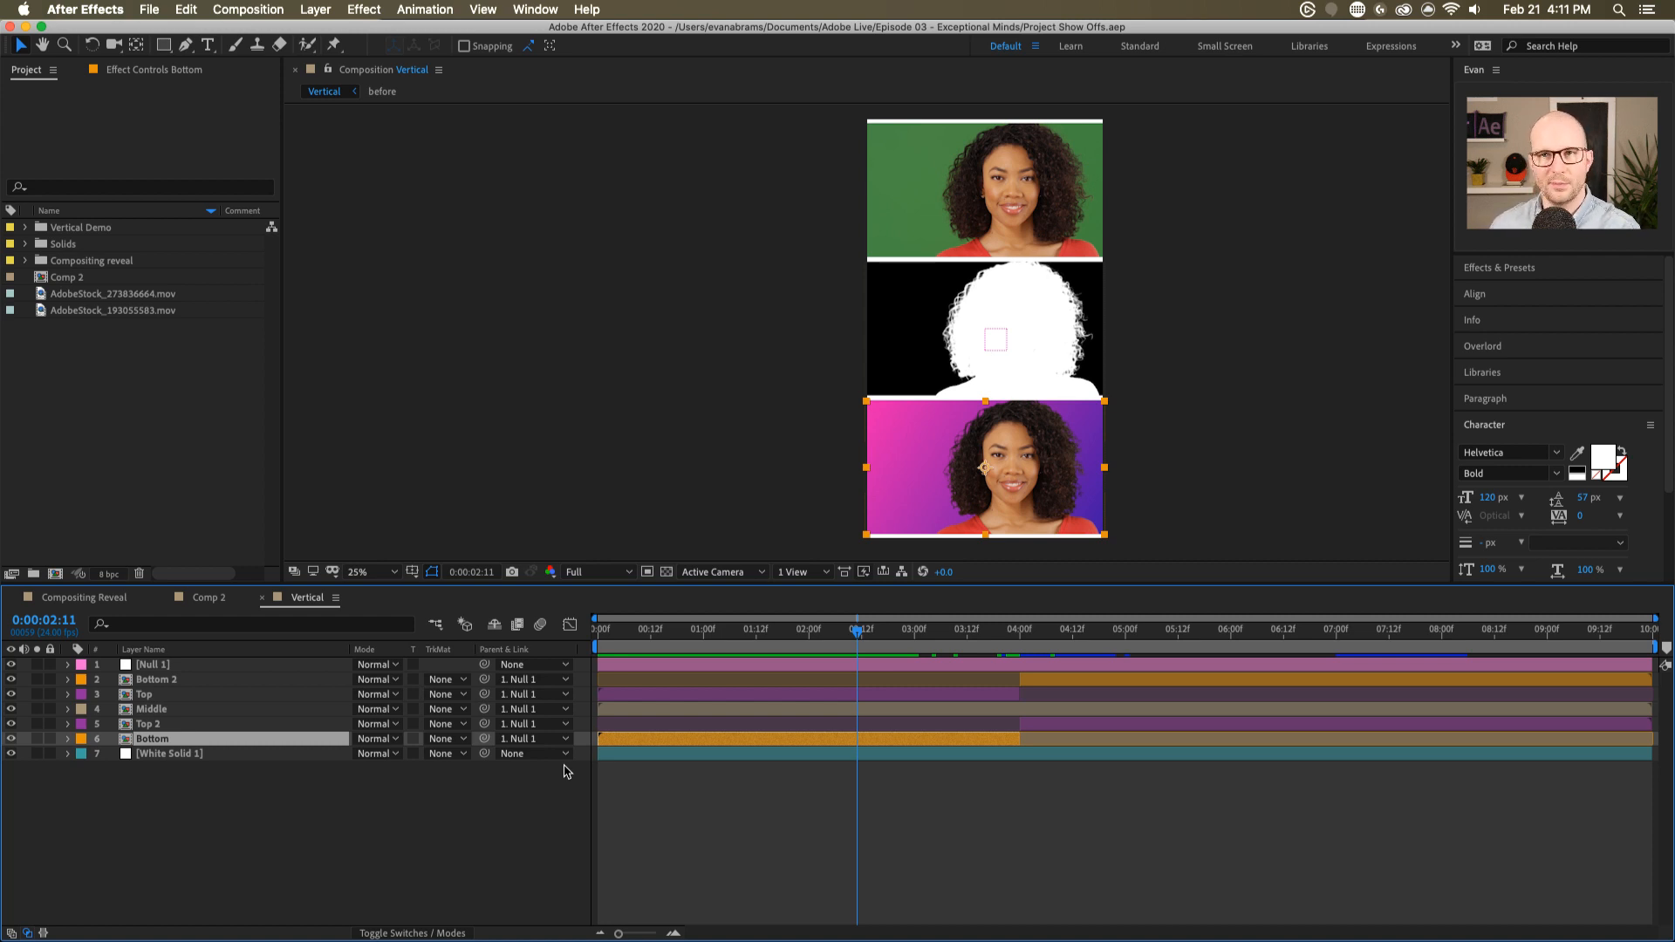
# - Preview the three-panel split animation from 0:00:00:18 and stop at 0:00:02:17
pyautogui.moveTo(683, 634); pyautogui.dragTo(678, 684)
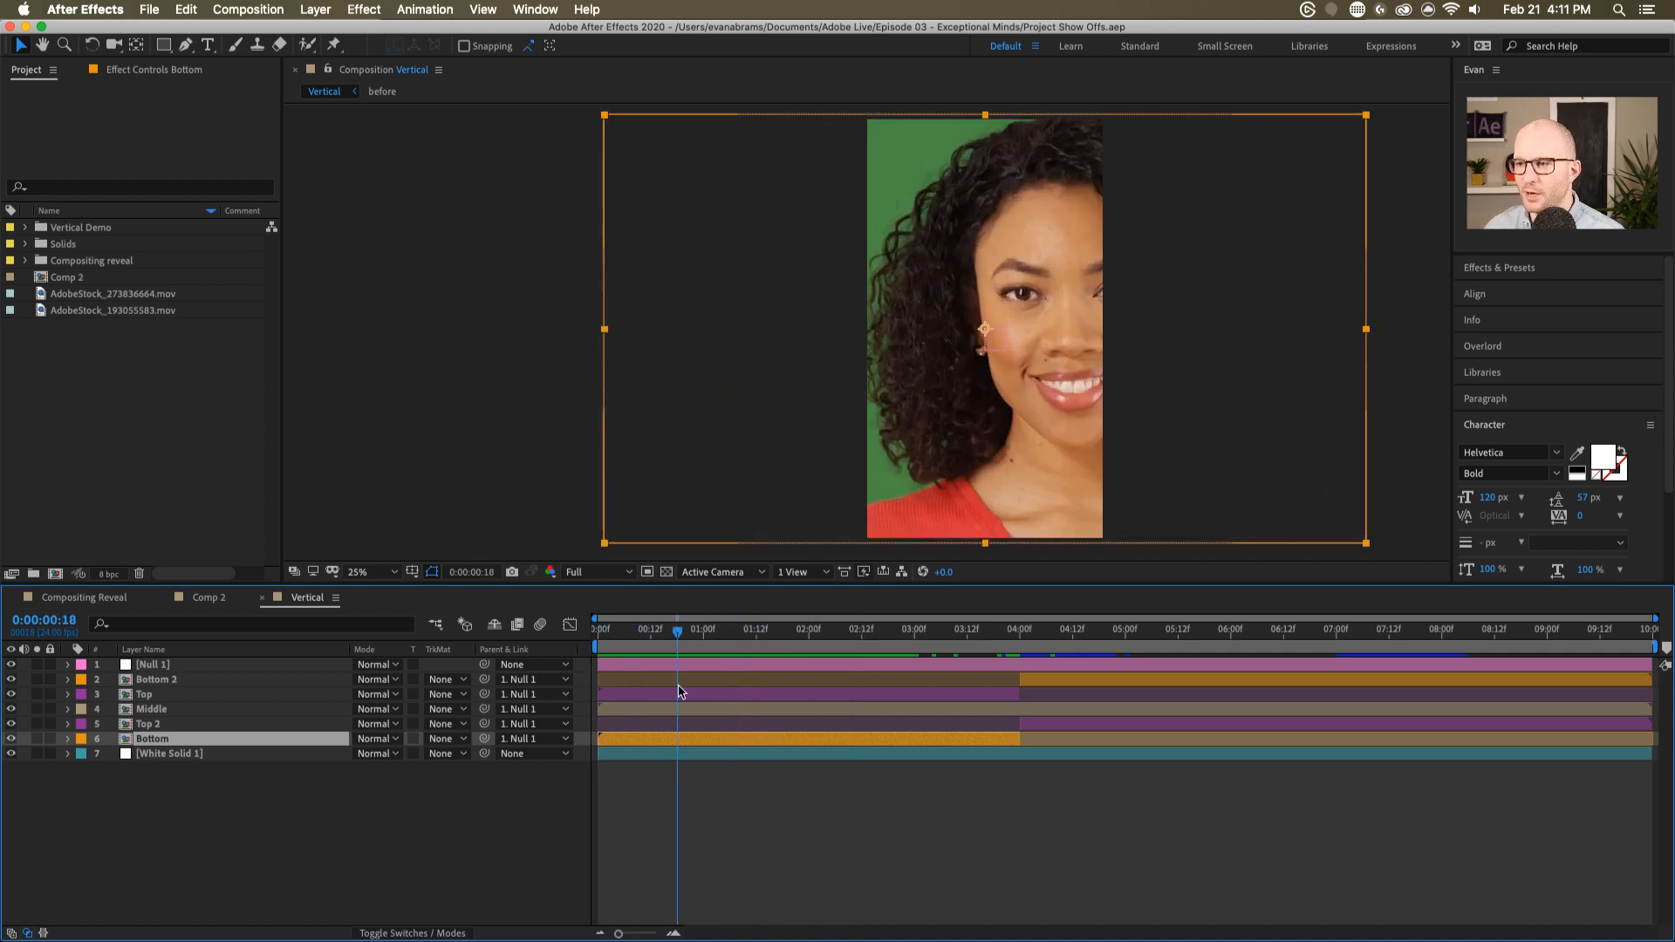
pyautogui.press('space')
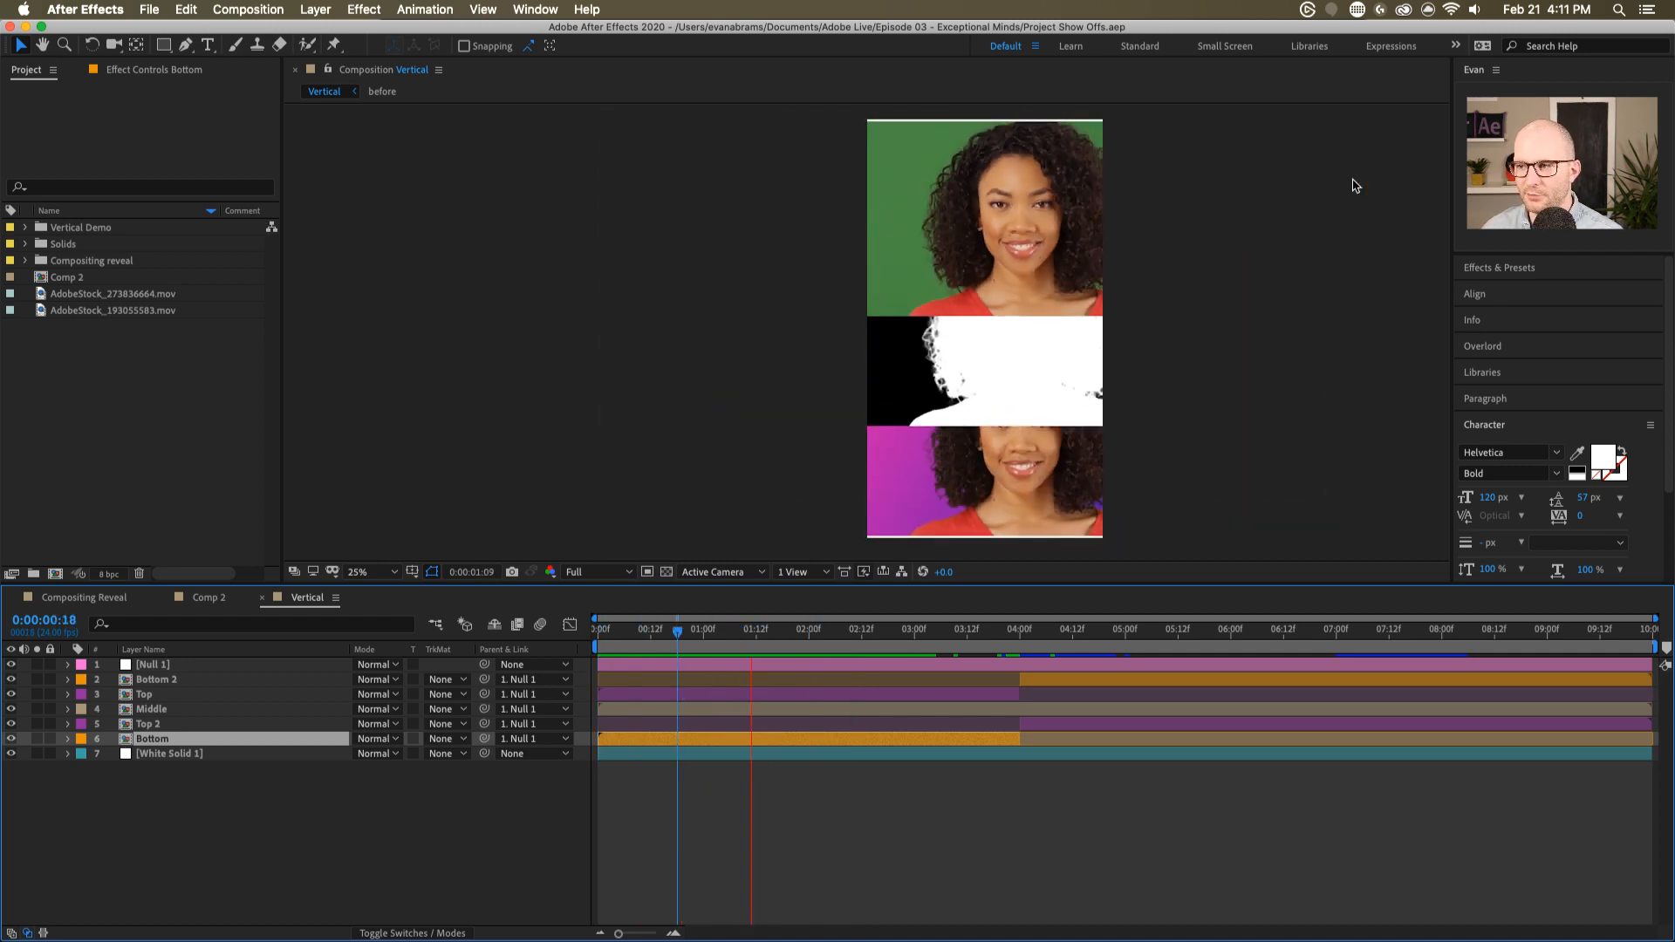
pyautogui.press('space')
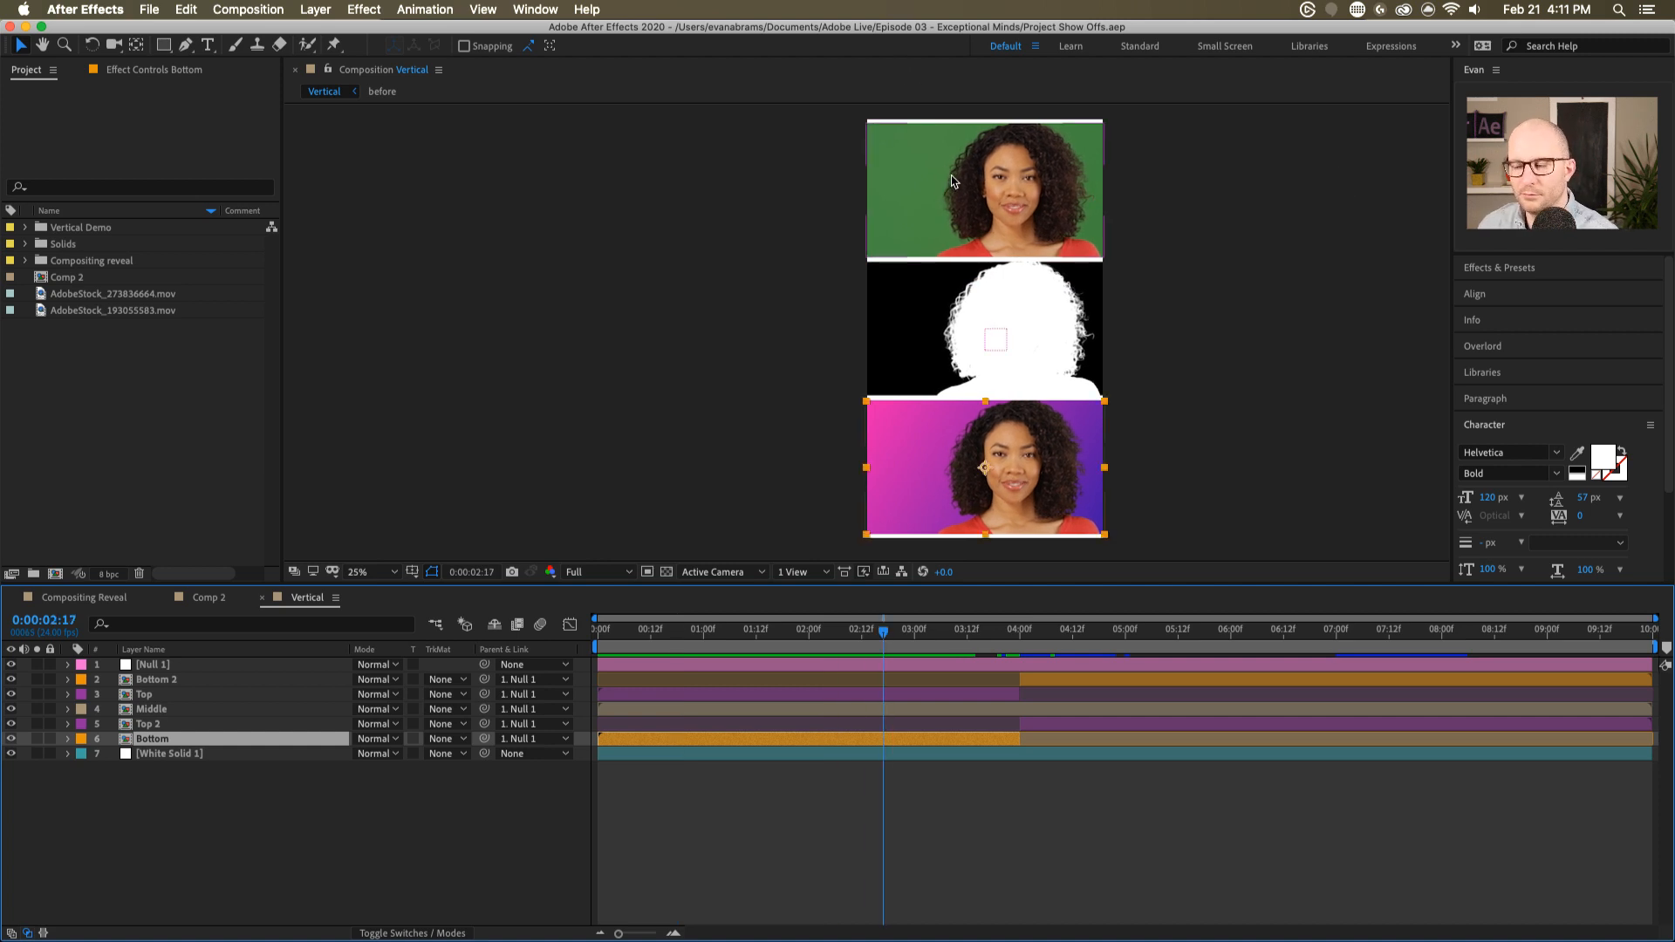
# - Reveal the keyframed properties of all layers and move the playhead to 0:00:01:00
pyautogui.click(810, 858)
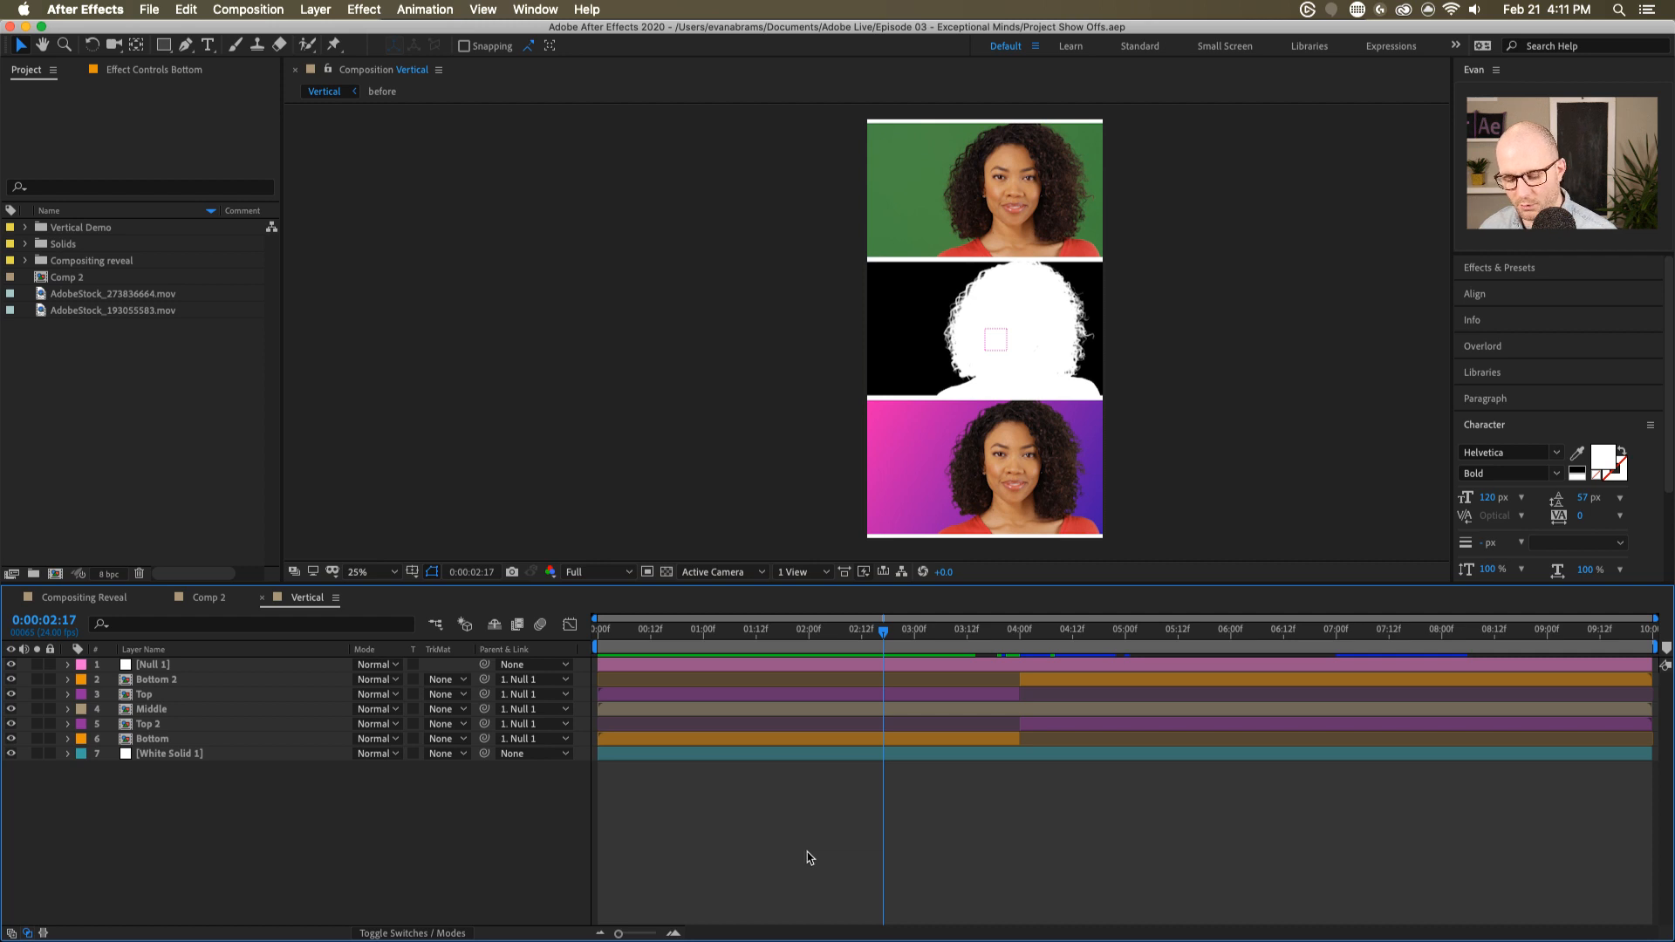
pyautogui.press('u')
pyautogui.click(711, 632)
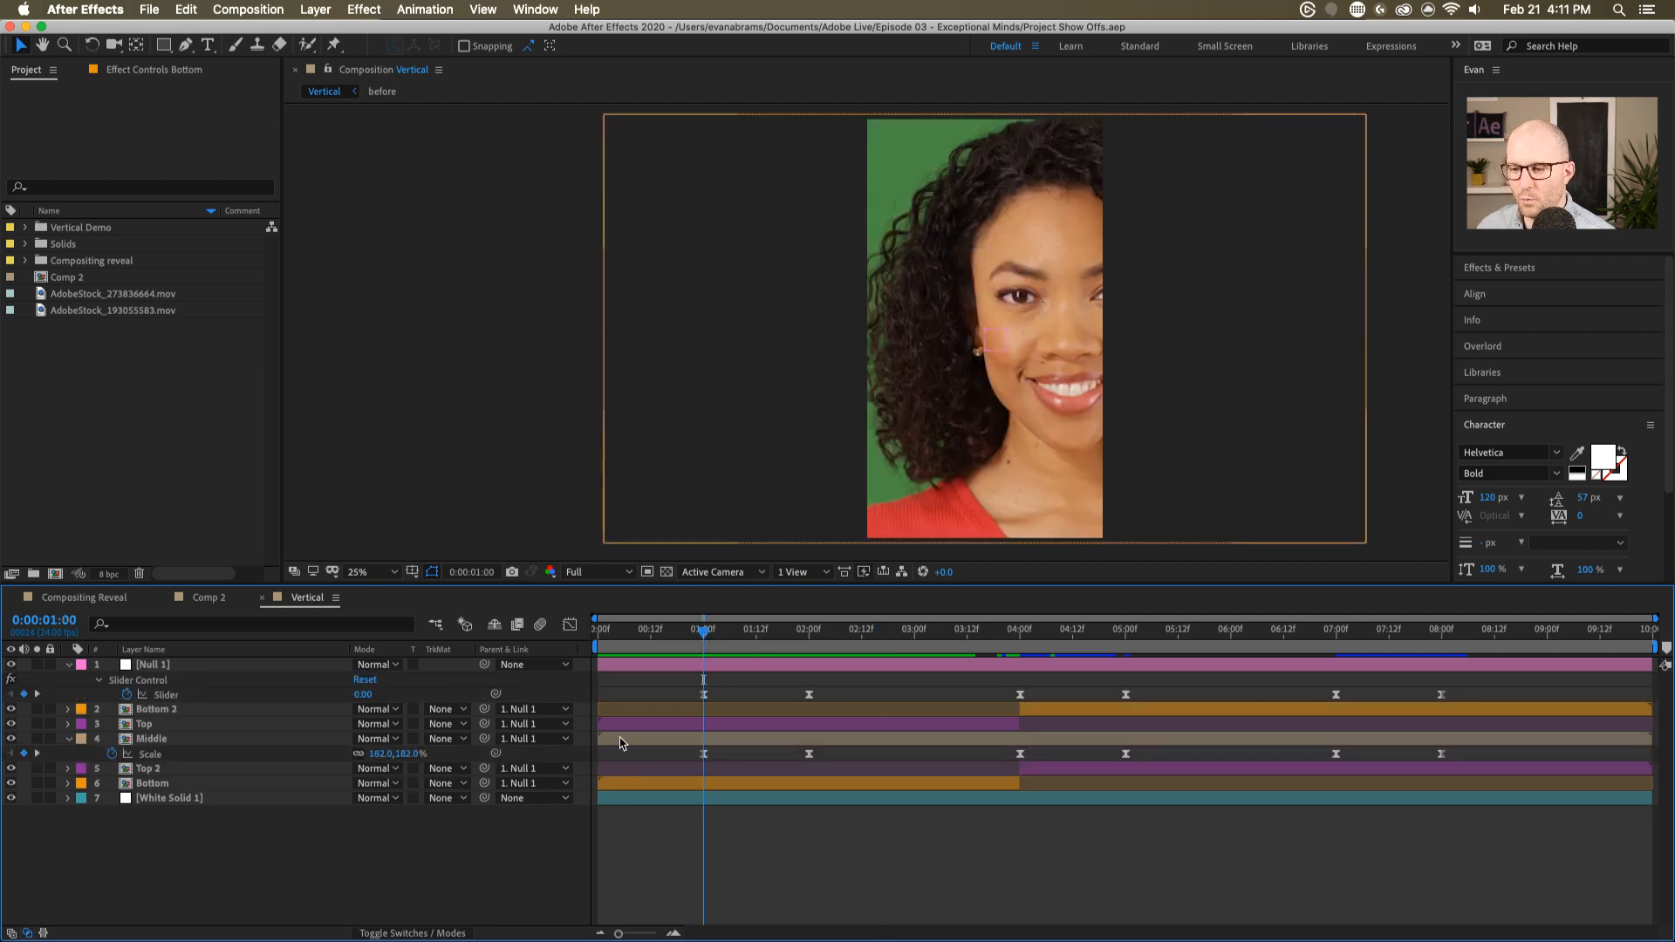
# - Examine the Middle, Top and Bottom layers in turn and preview the panel split from 0:00:01:00
pyautogui.click(621, 742)
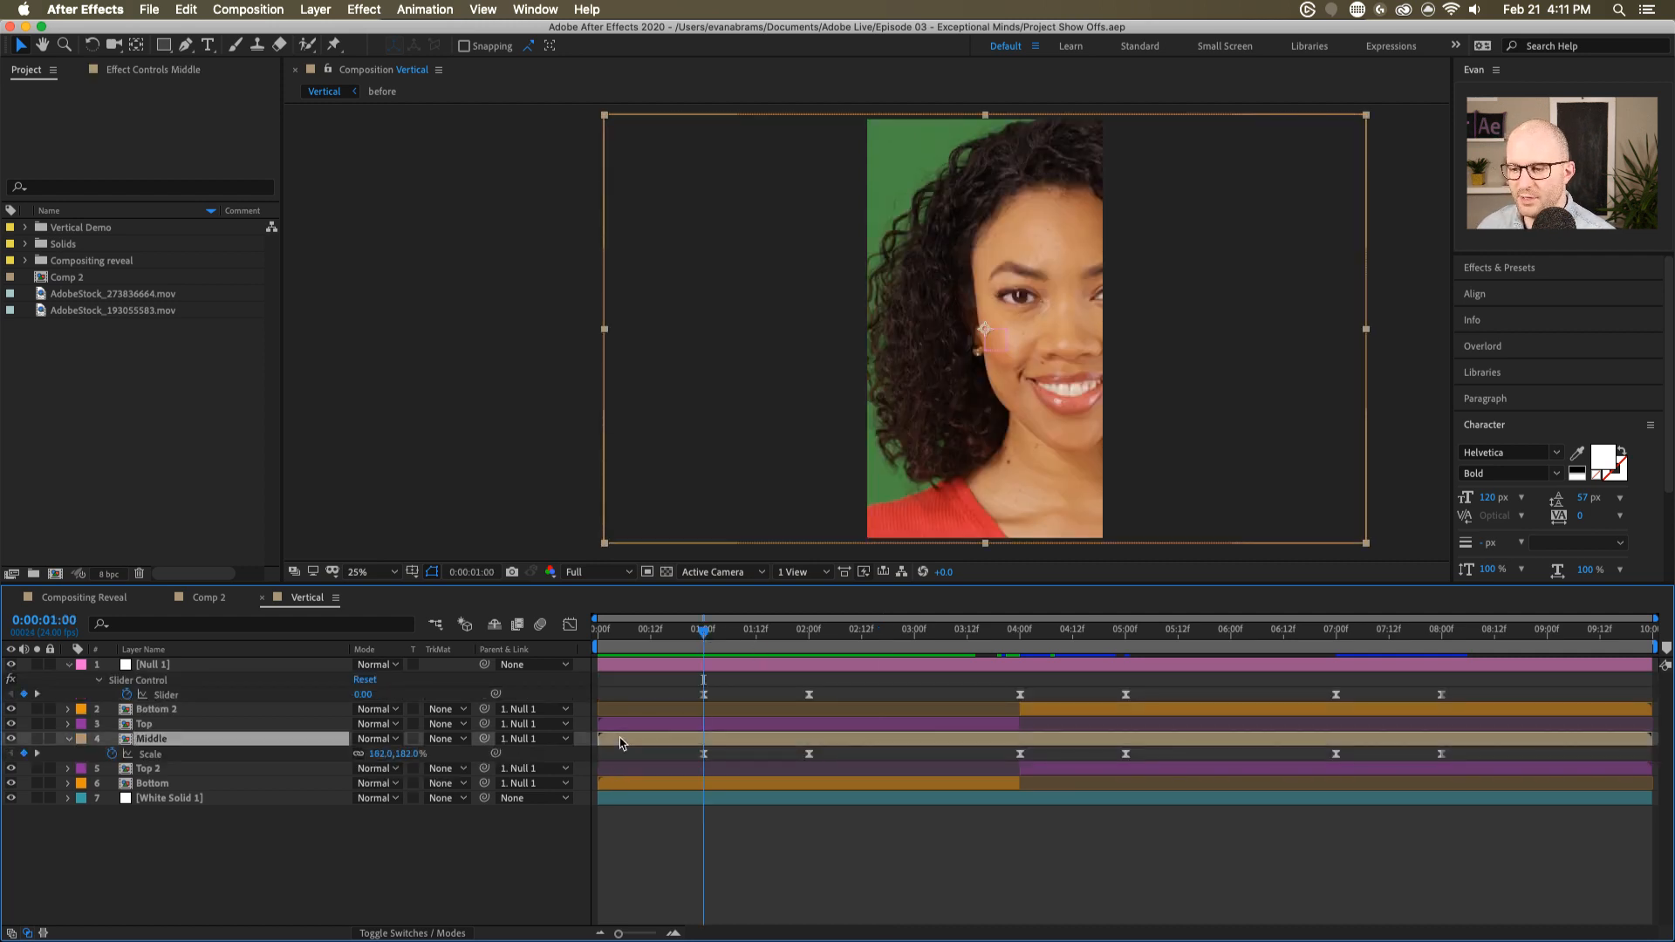
pyautogui.click(185, 725)
pyautogui.click(178, 782)
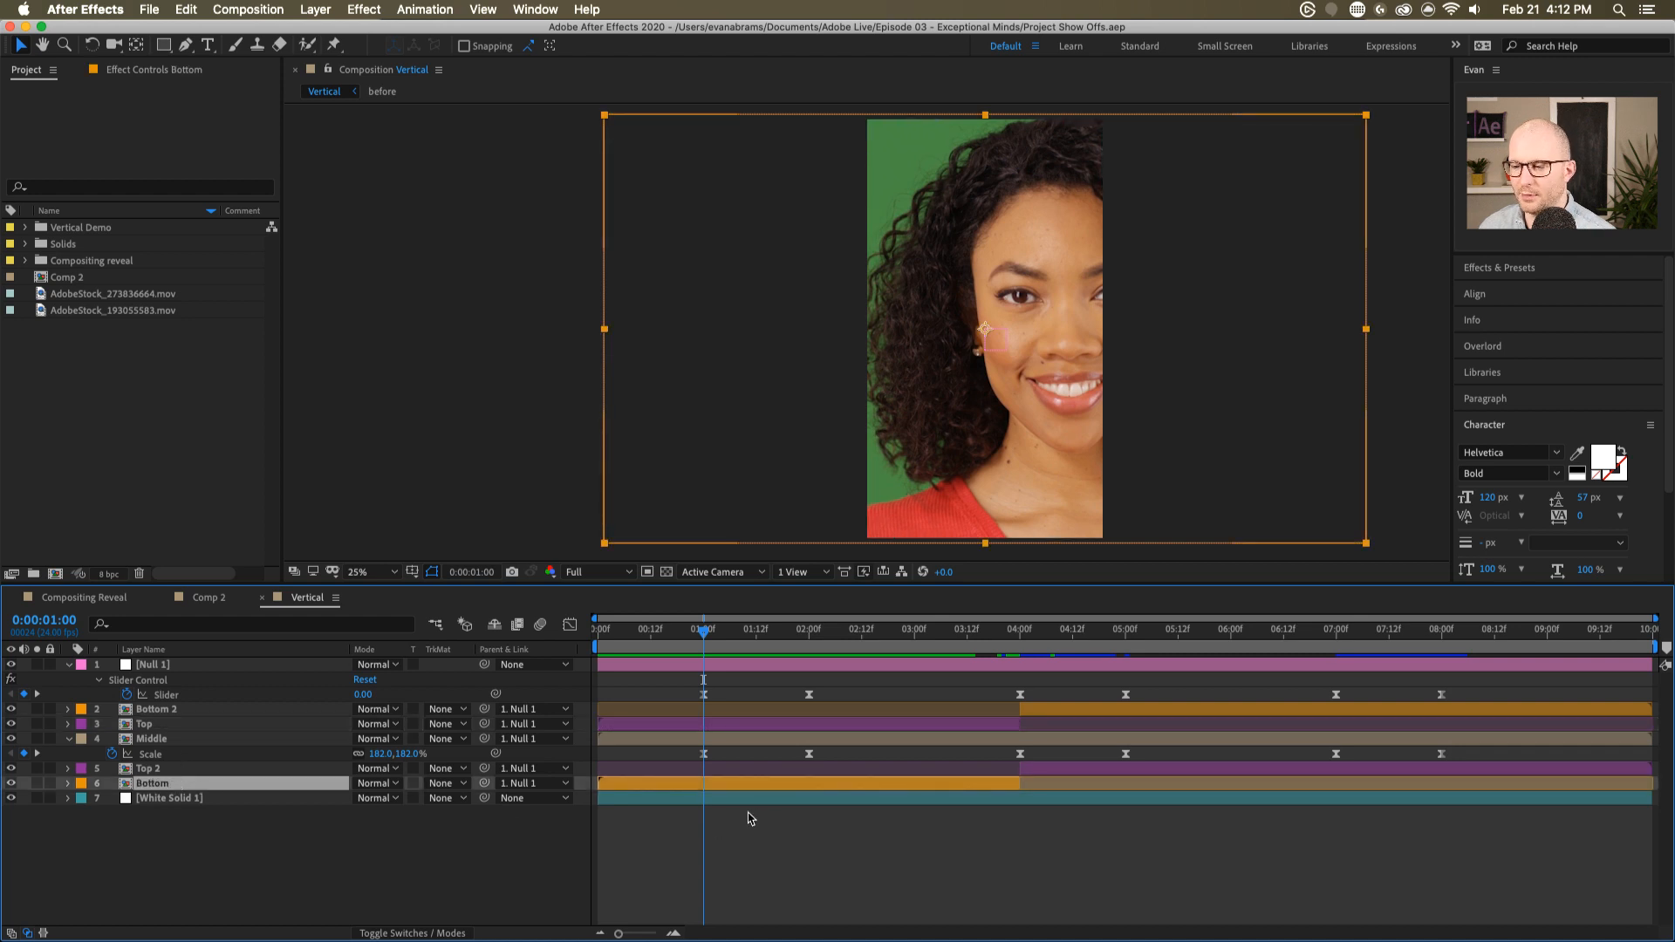
pyautogui.click(723, 739)
pyautogui.press('space')
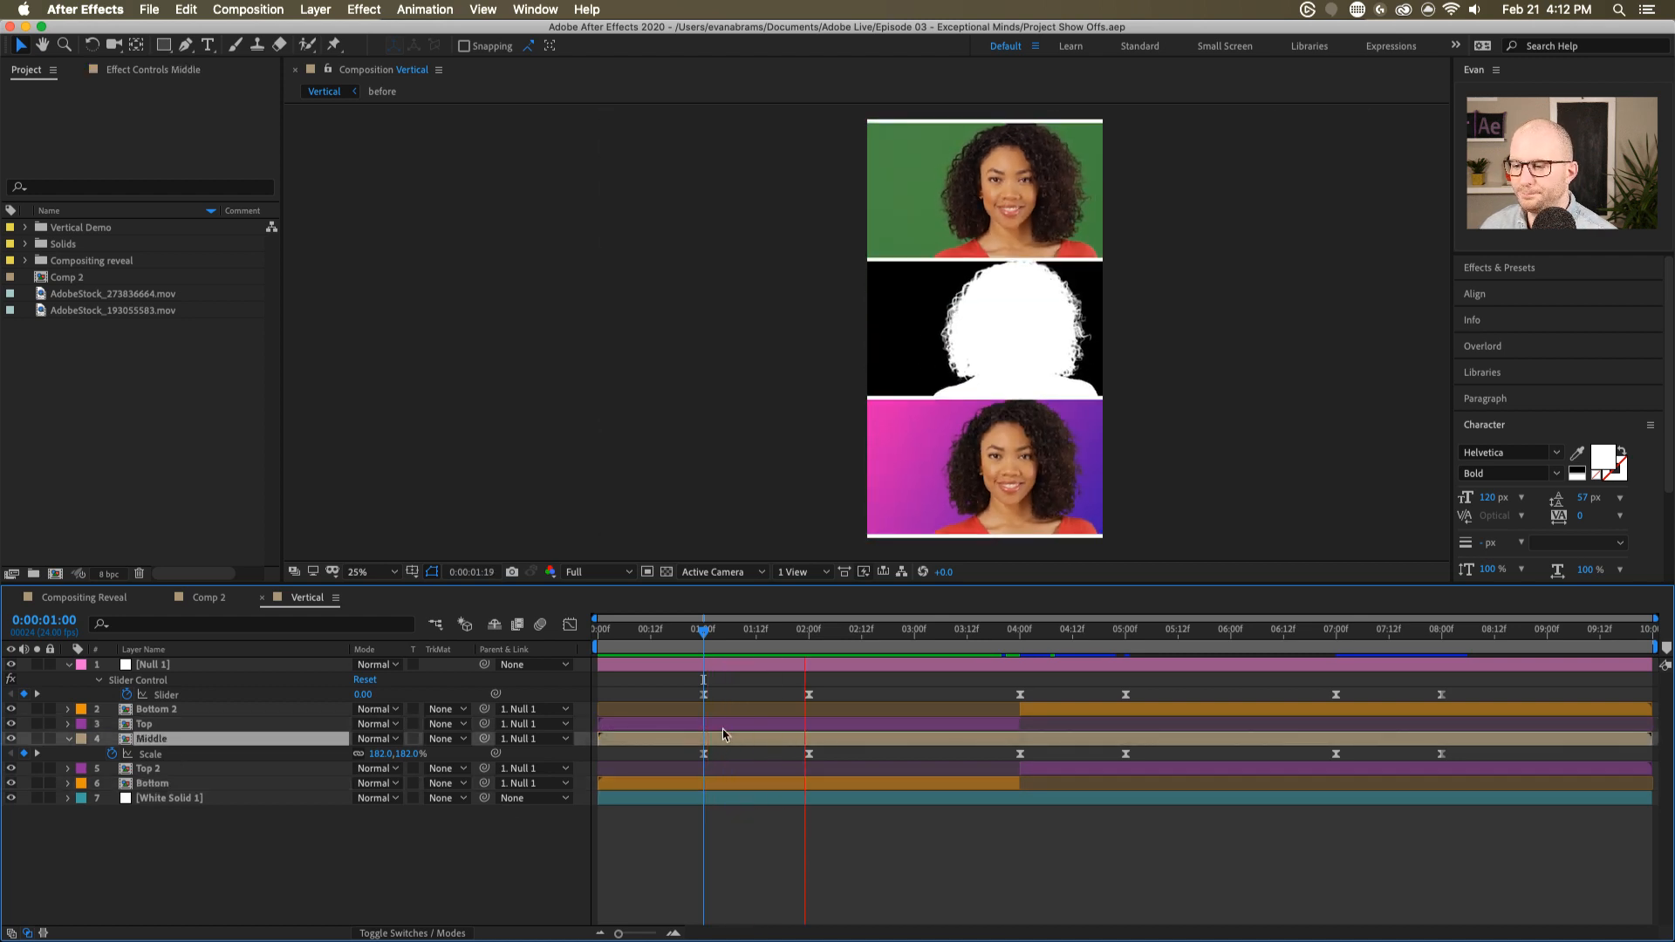
pyautogui.press('space')
# - Open the Middle layer's source composition, scrub the black-and-white matte to 0:00:02:18, close it, and select the Bottom layer
pyautogui.doubleClick(724, 740)
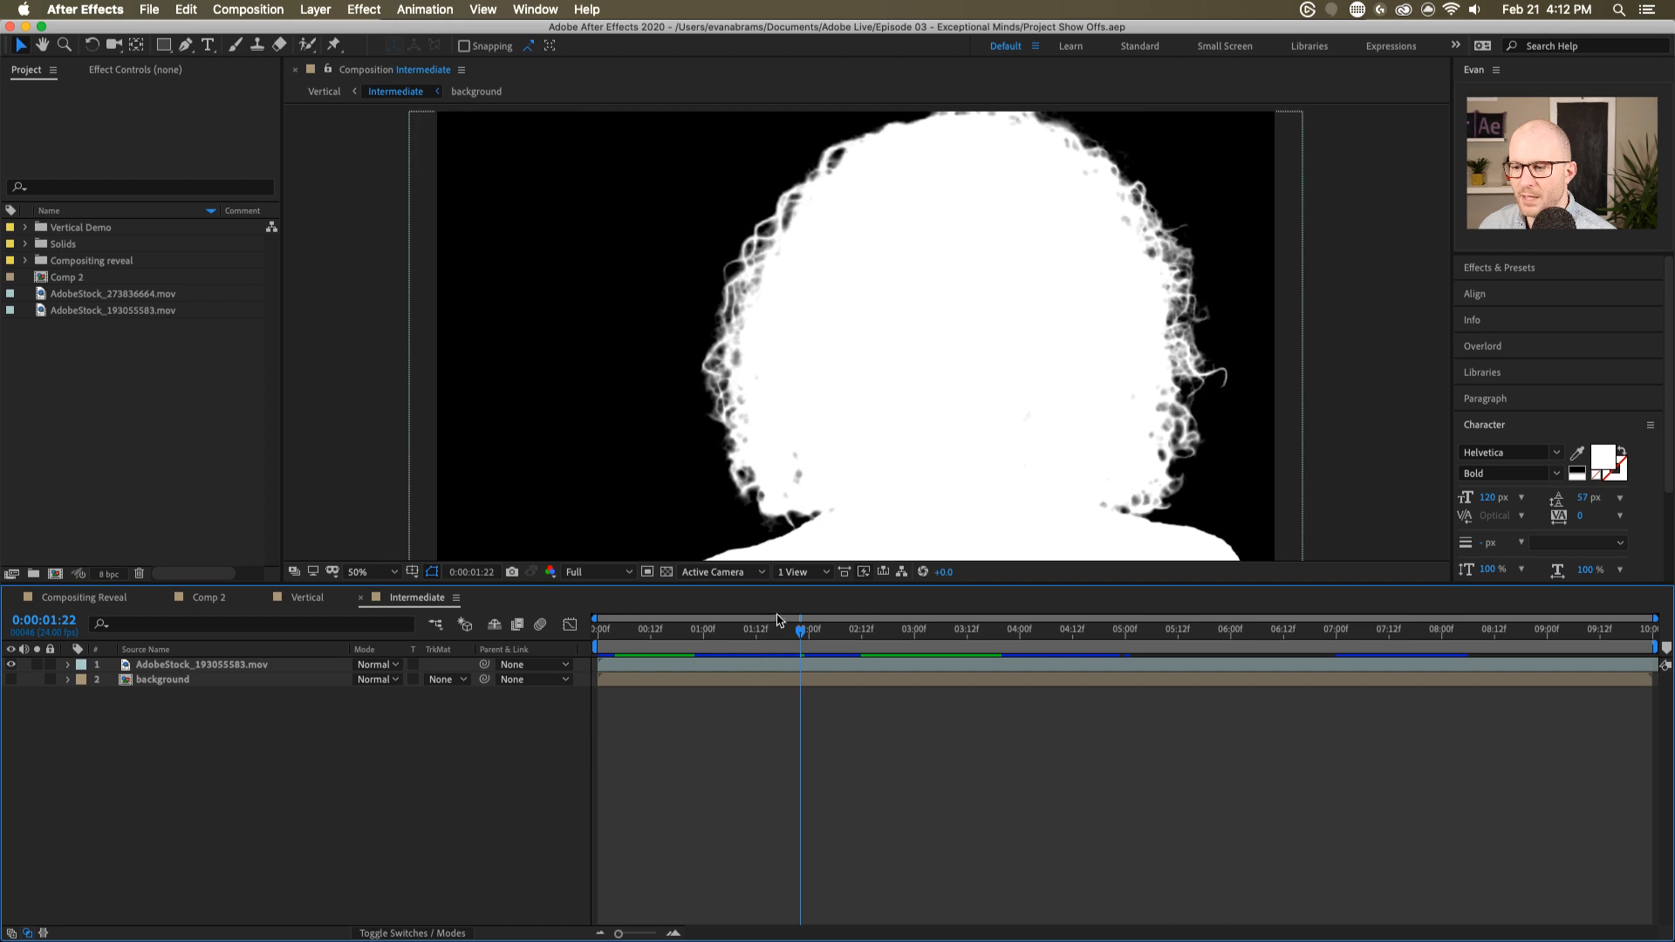
pyautogui.click(791, 630)
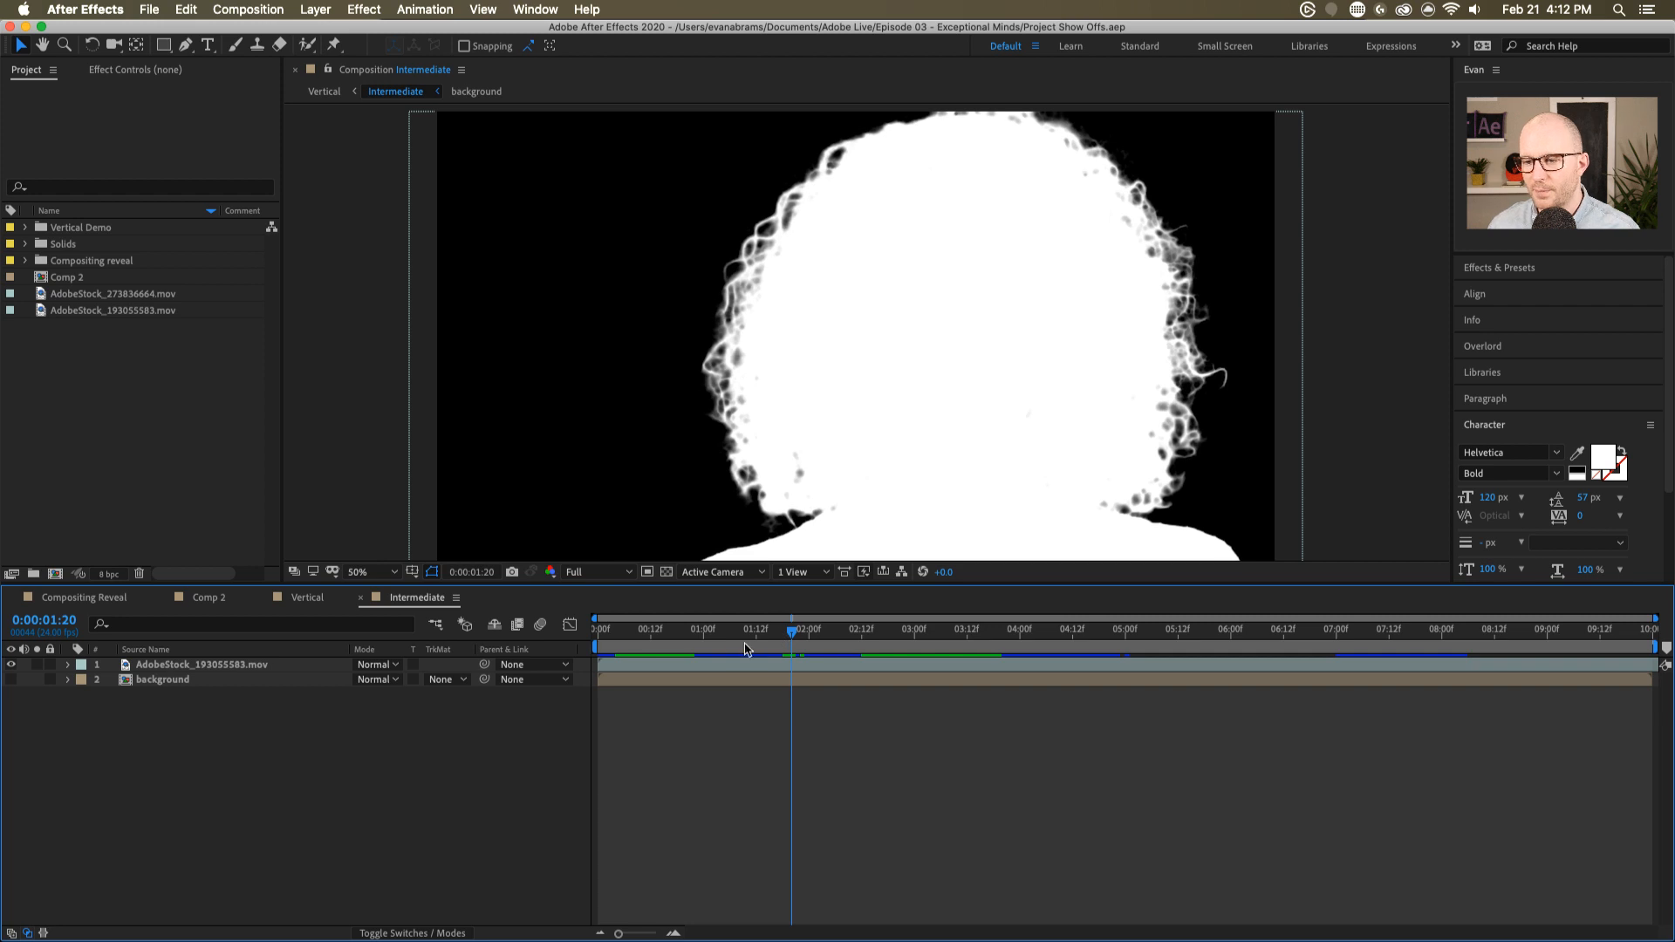
pyautogui.click(704, 632)
pyautogui.moveTo(756, 636); pyautogui.dragTo(888, 634)
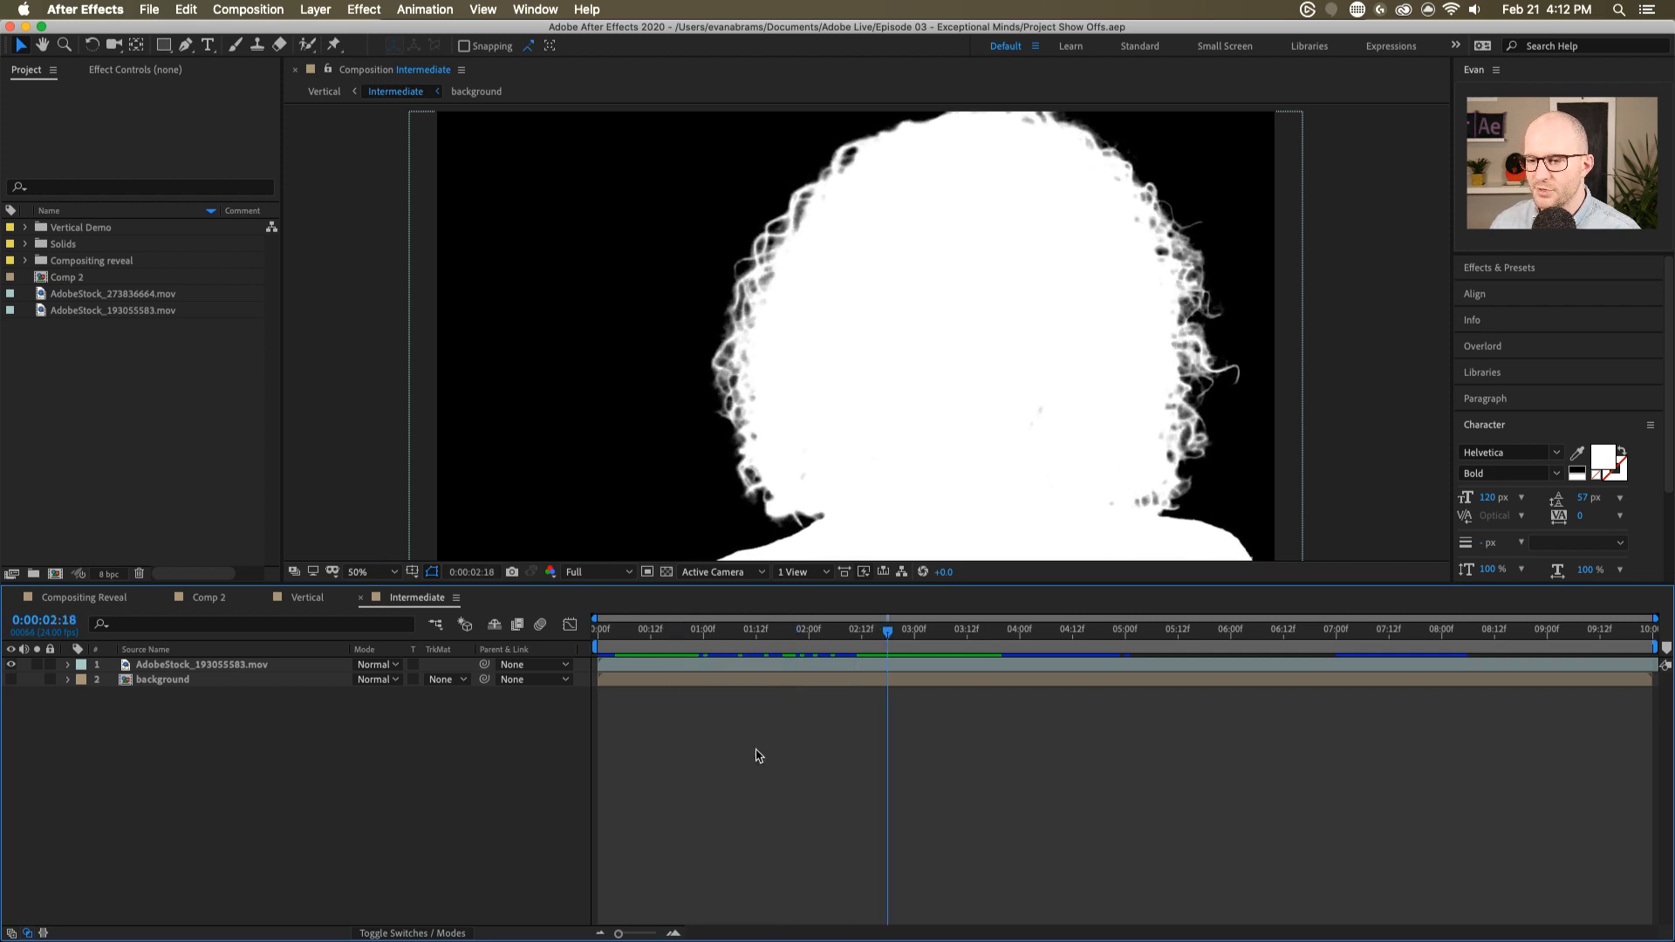
pyautogui.press('super+w')
pyautogui.click(720, 783)
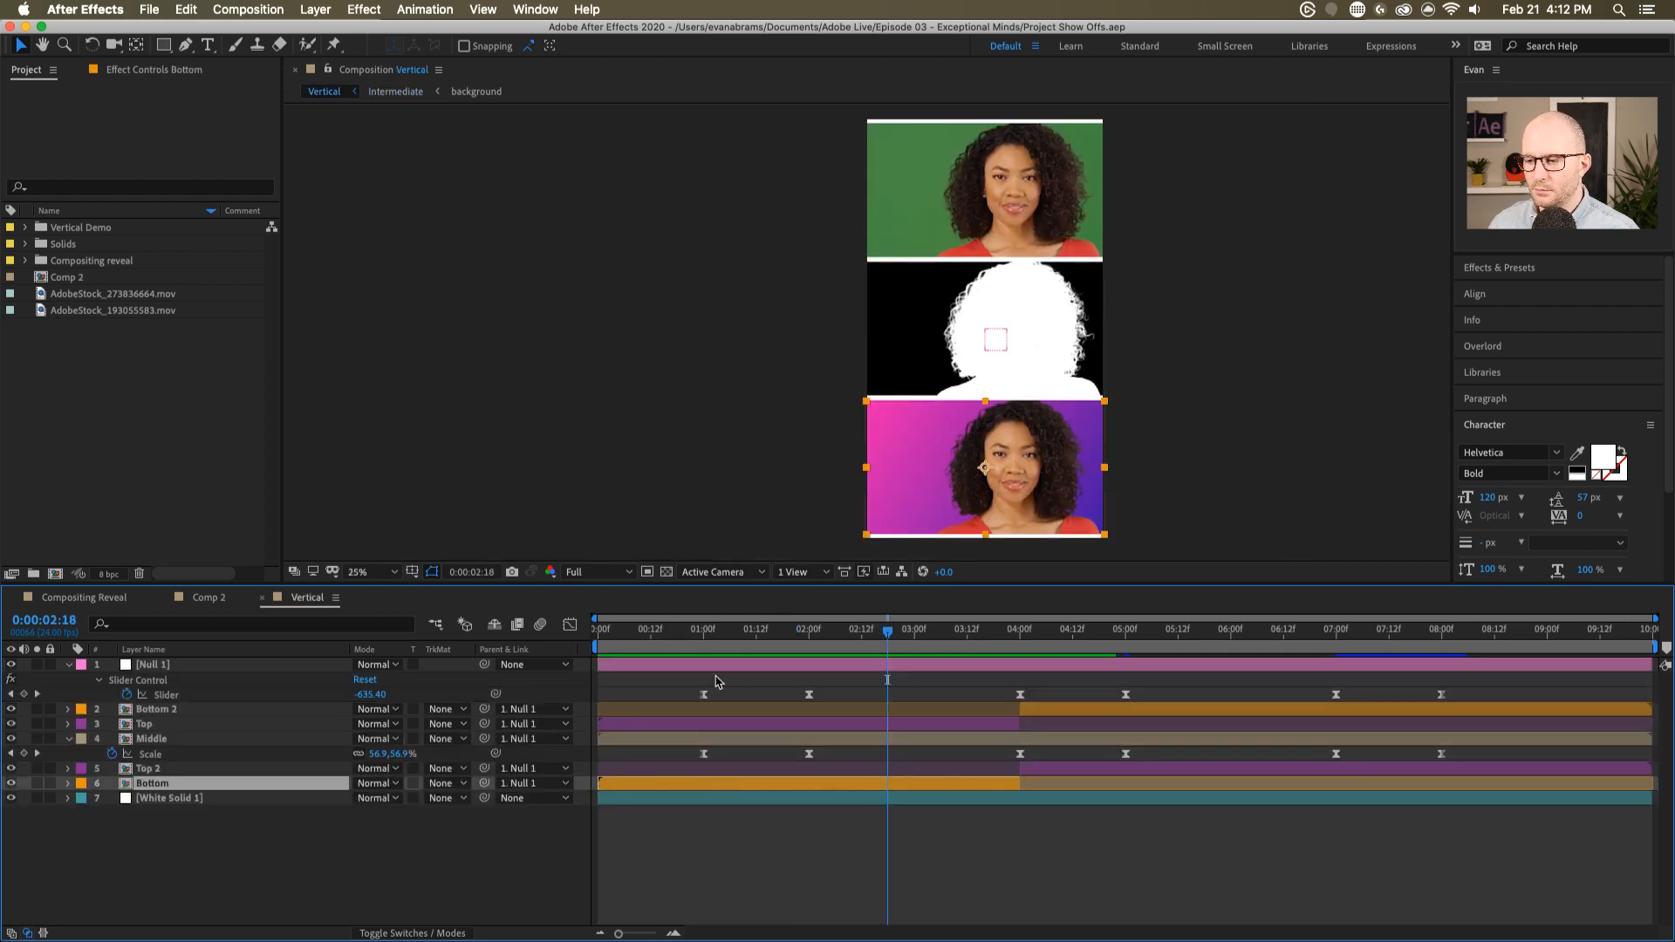
# - Scrub the start of the panel split between 0:00:01:00 and 0:00:01:10 while examining the Top layer
pyautogui.click(705, 632)
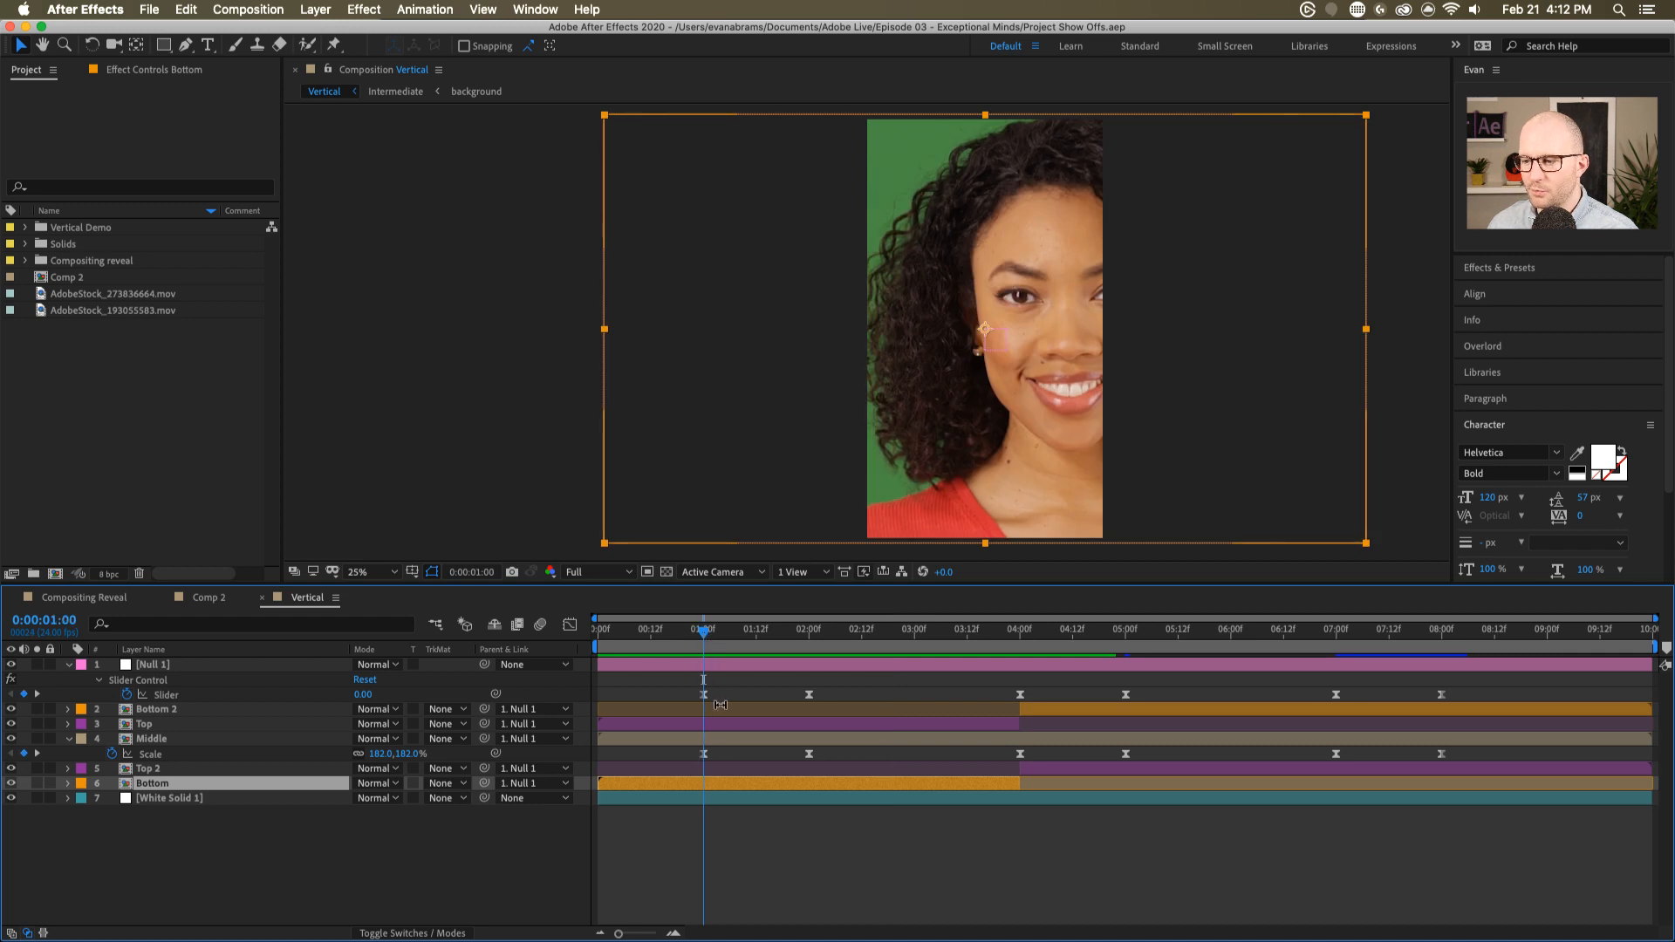
pyautogui.click(272, 723)
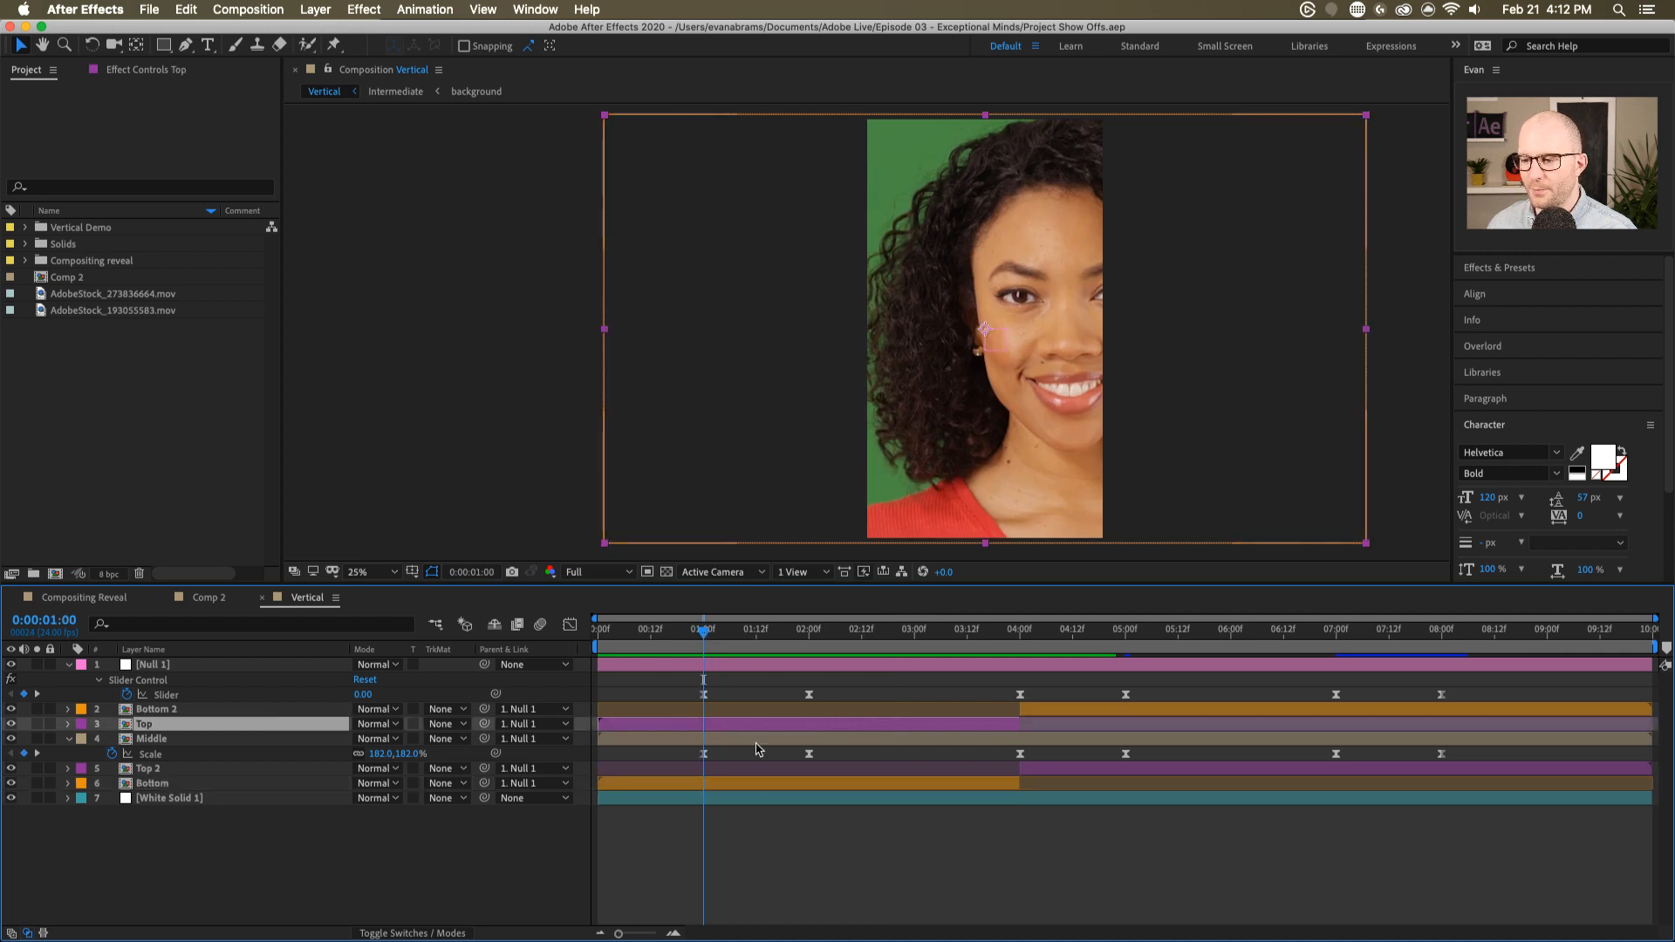
pyautogui.moveTo(715, 637); pyautogui.dragTo(748, 640)
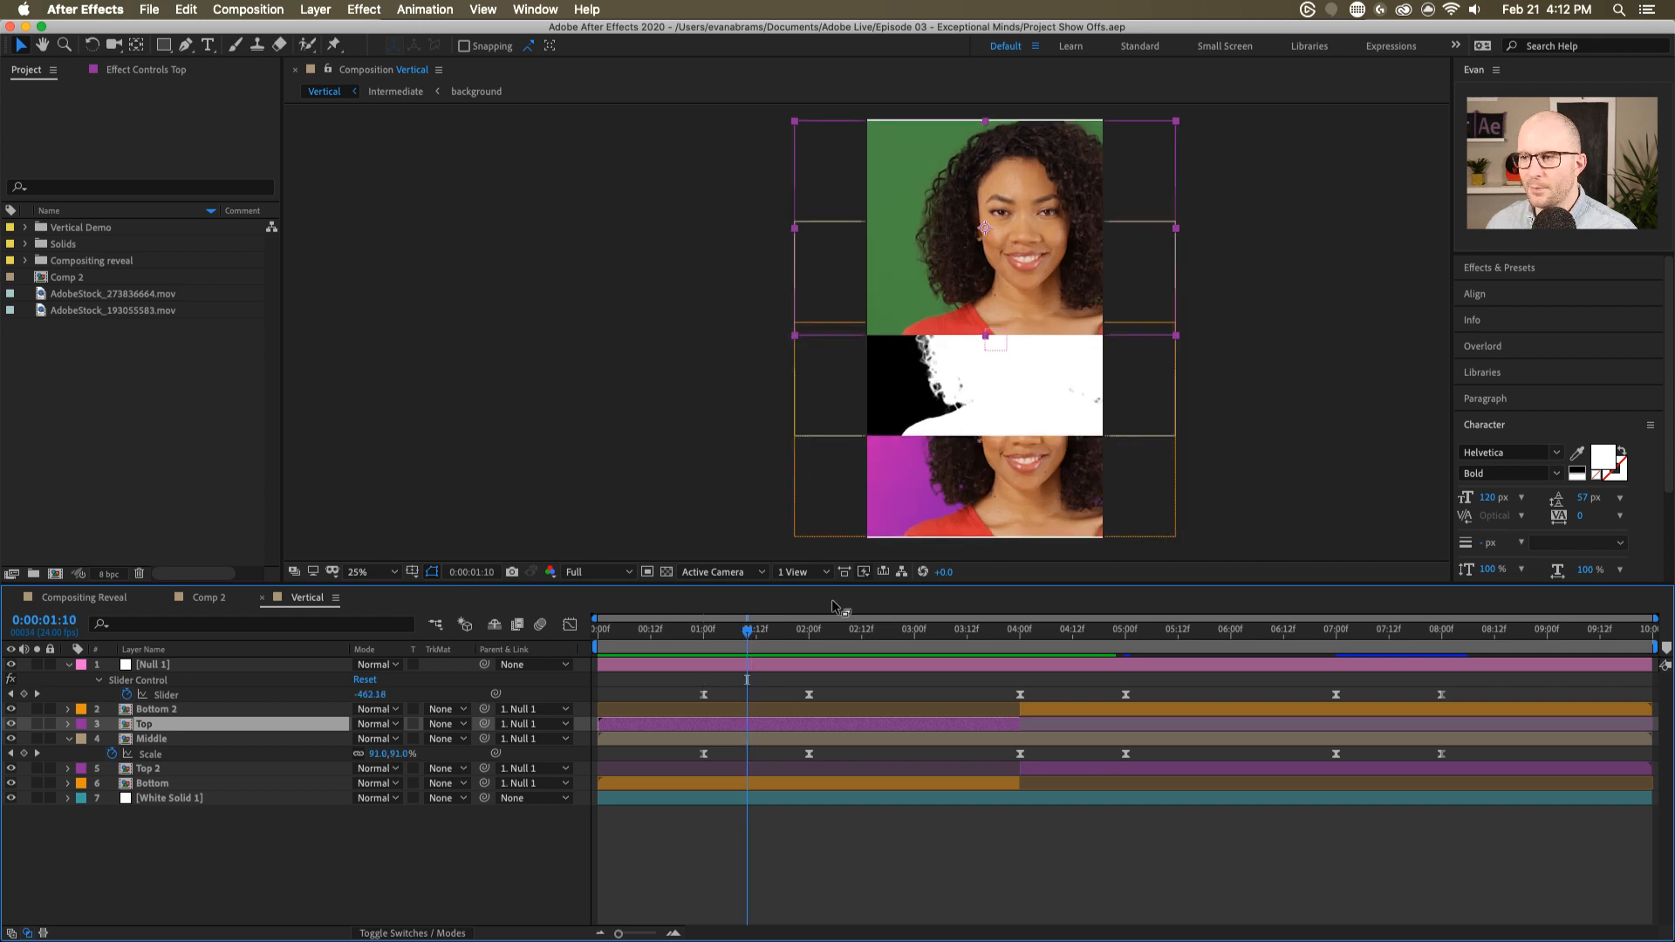
pyautogui.click(777, 840)
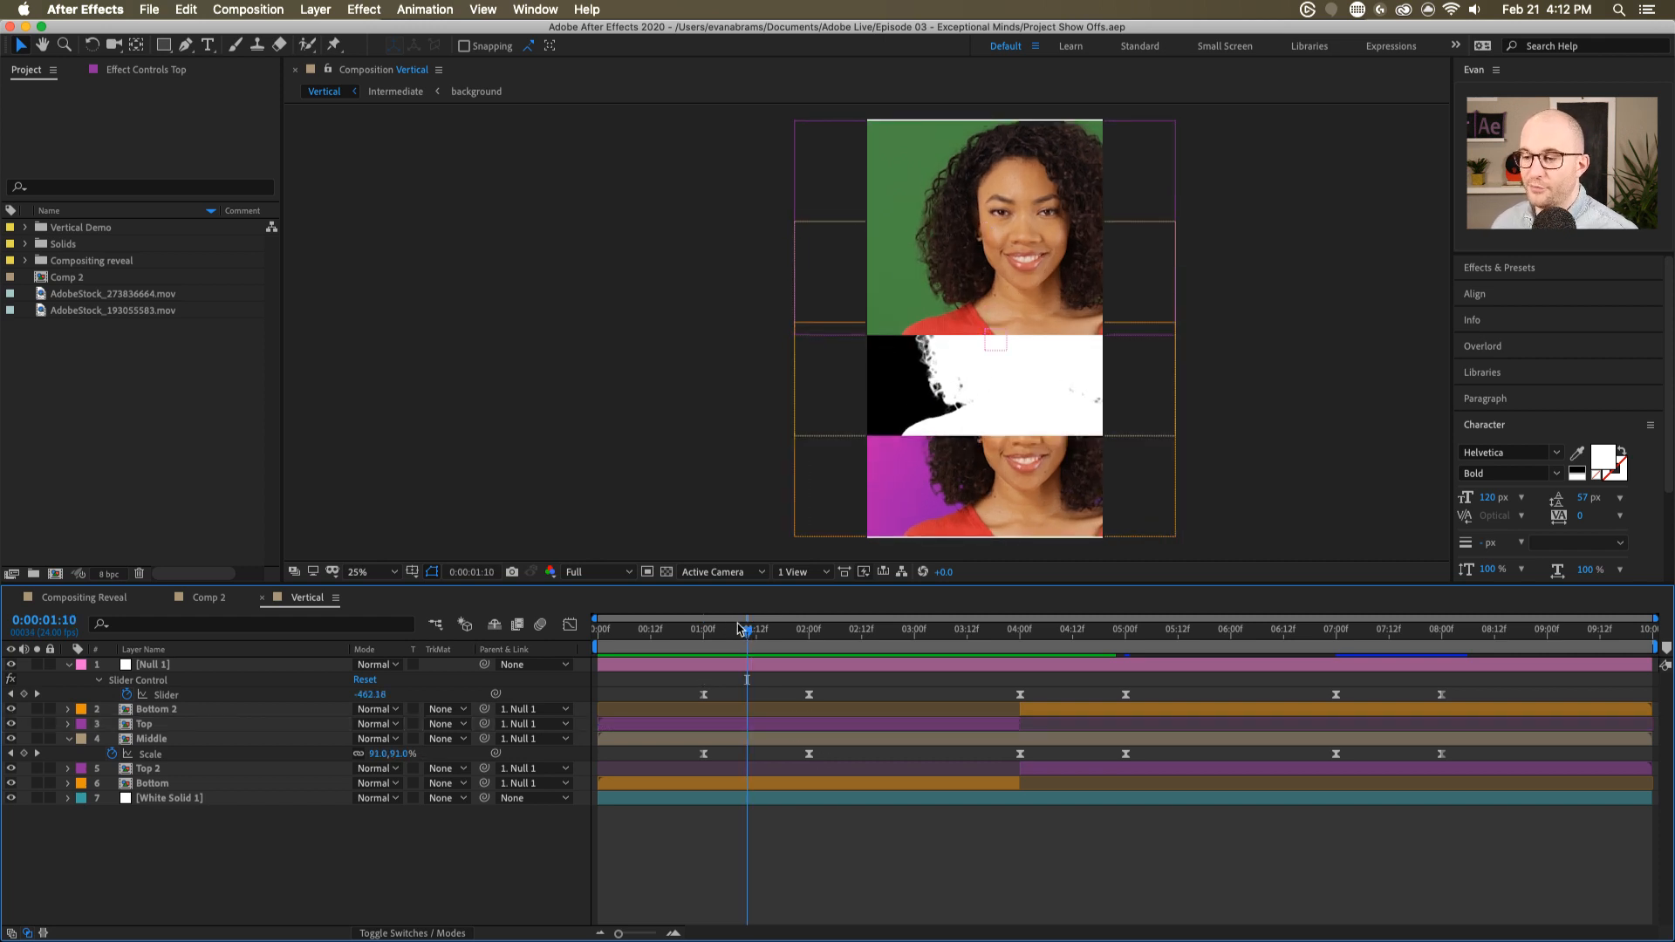
pyautogui.moveTo(740, 628); pyautogui.dragTo(704, 629)
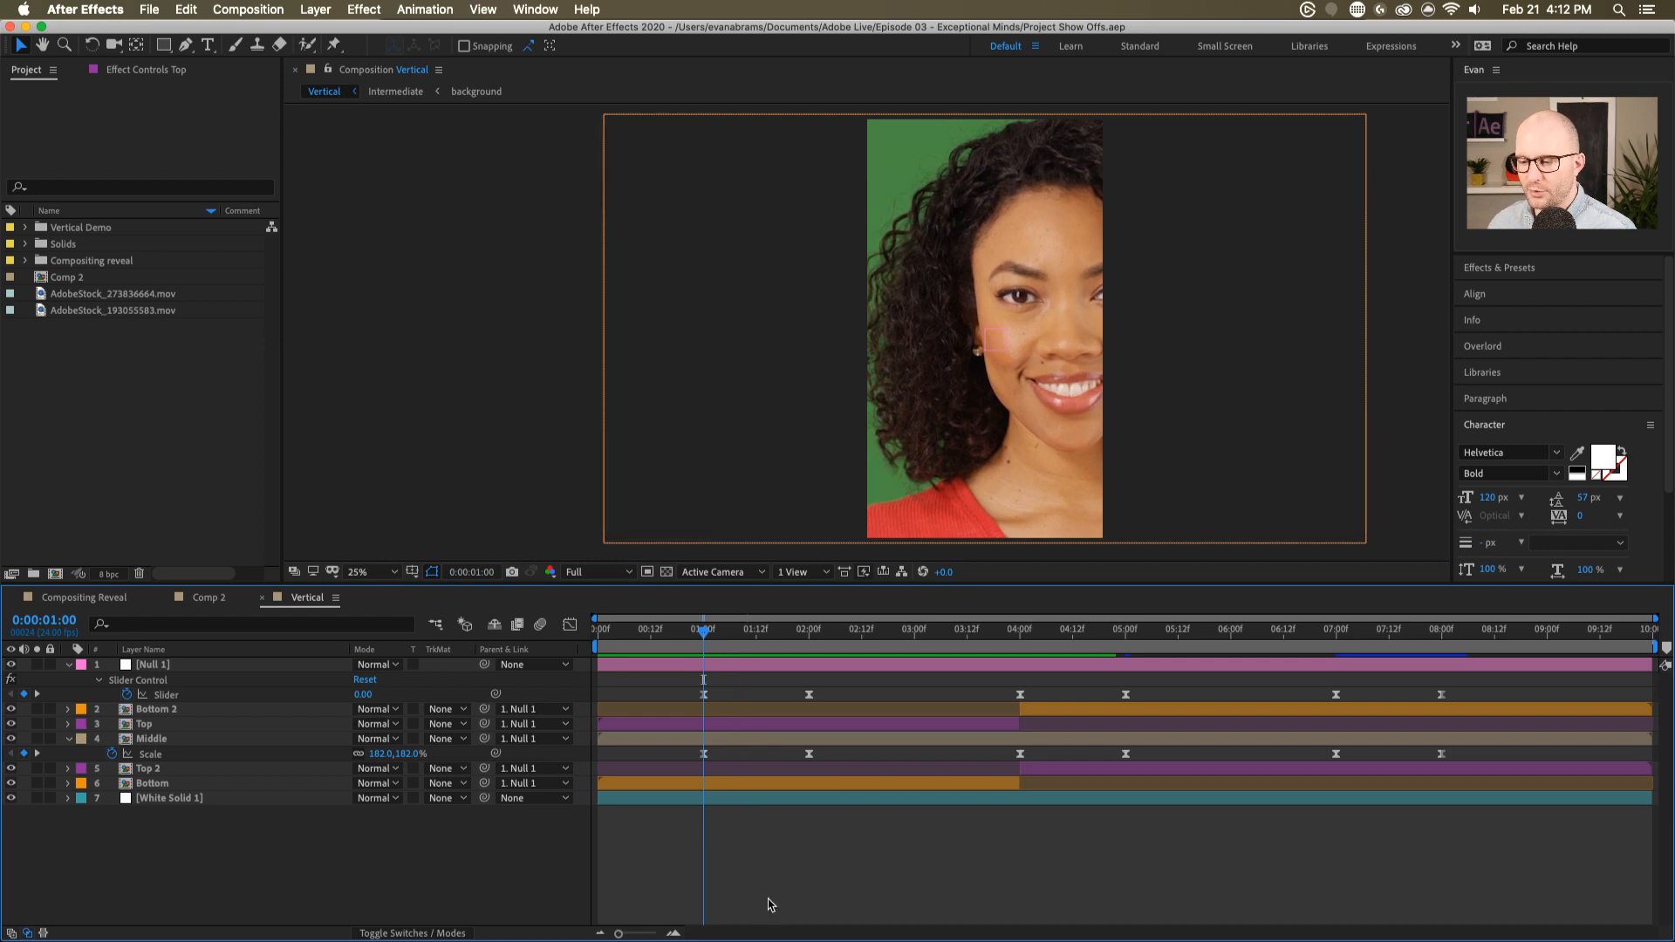
# - Reveal the Scale property of all layers, select the Middle layer, and scrub its scale animation to 0:00:02:00
pyautogui.press('s')
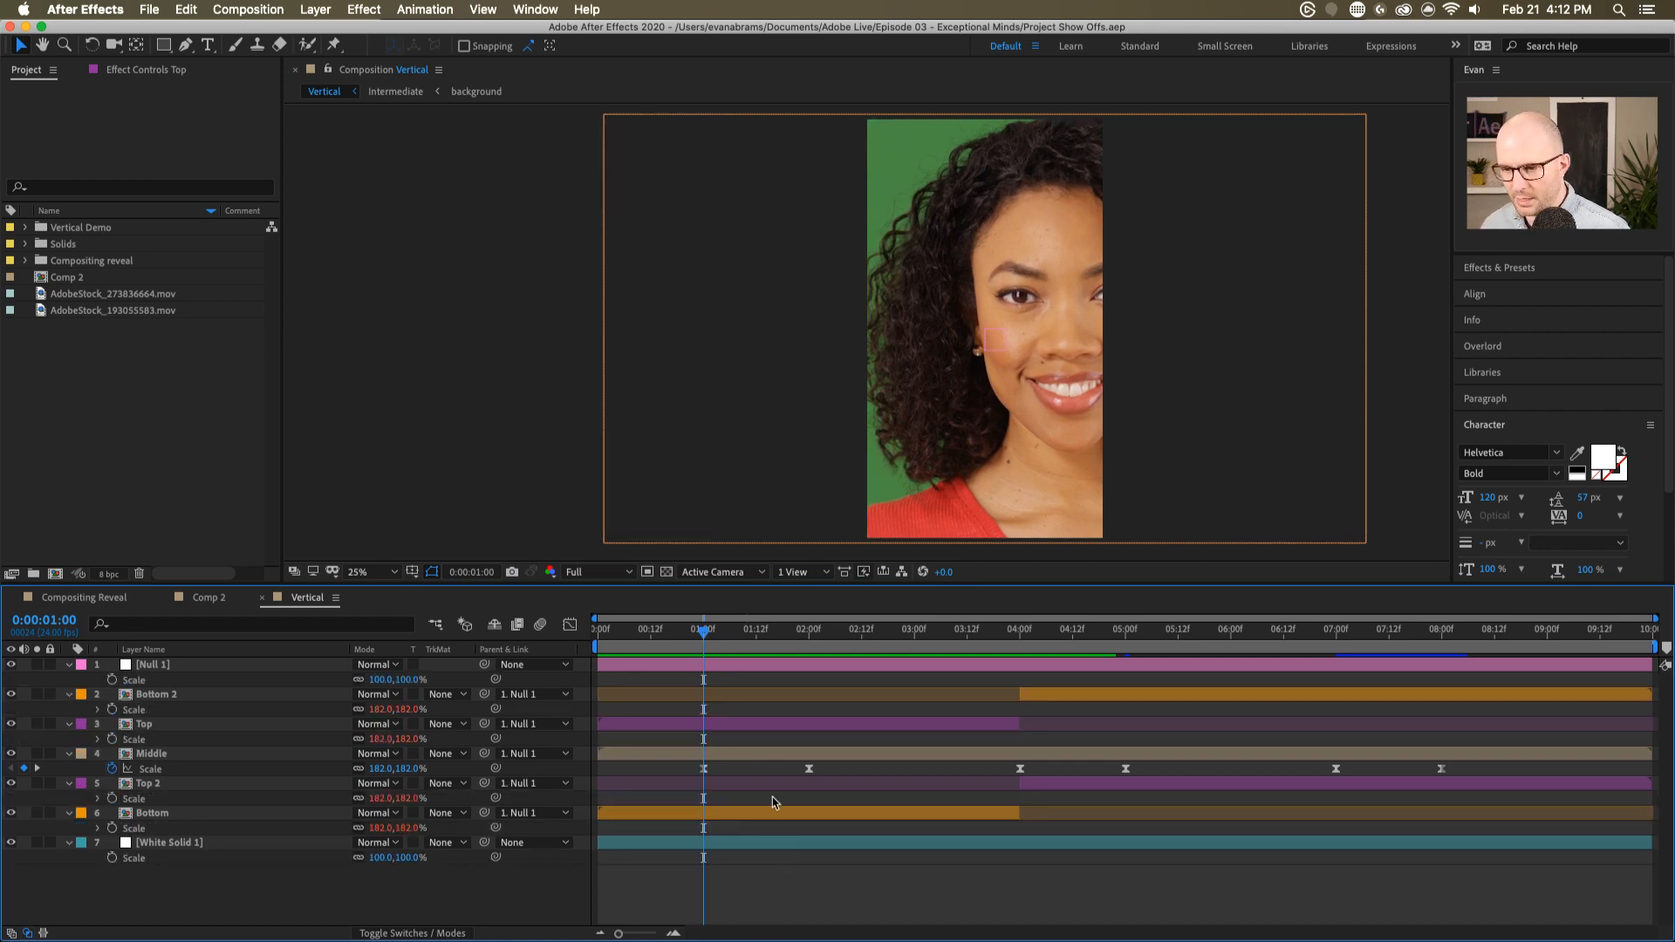
pyautogui.click(732, 724)
pyautogui.keyDown('shift'); pyautogui.click(736, 754); pyautogui.keyUp('shift')
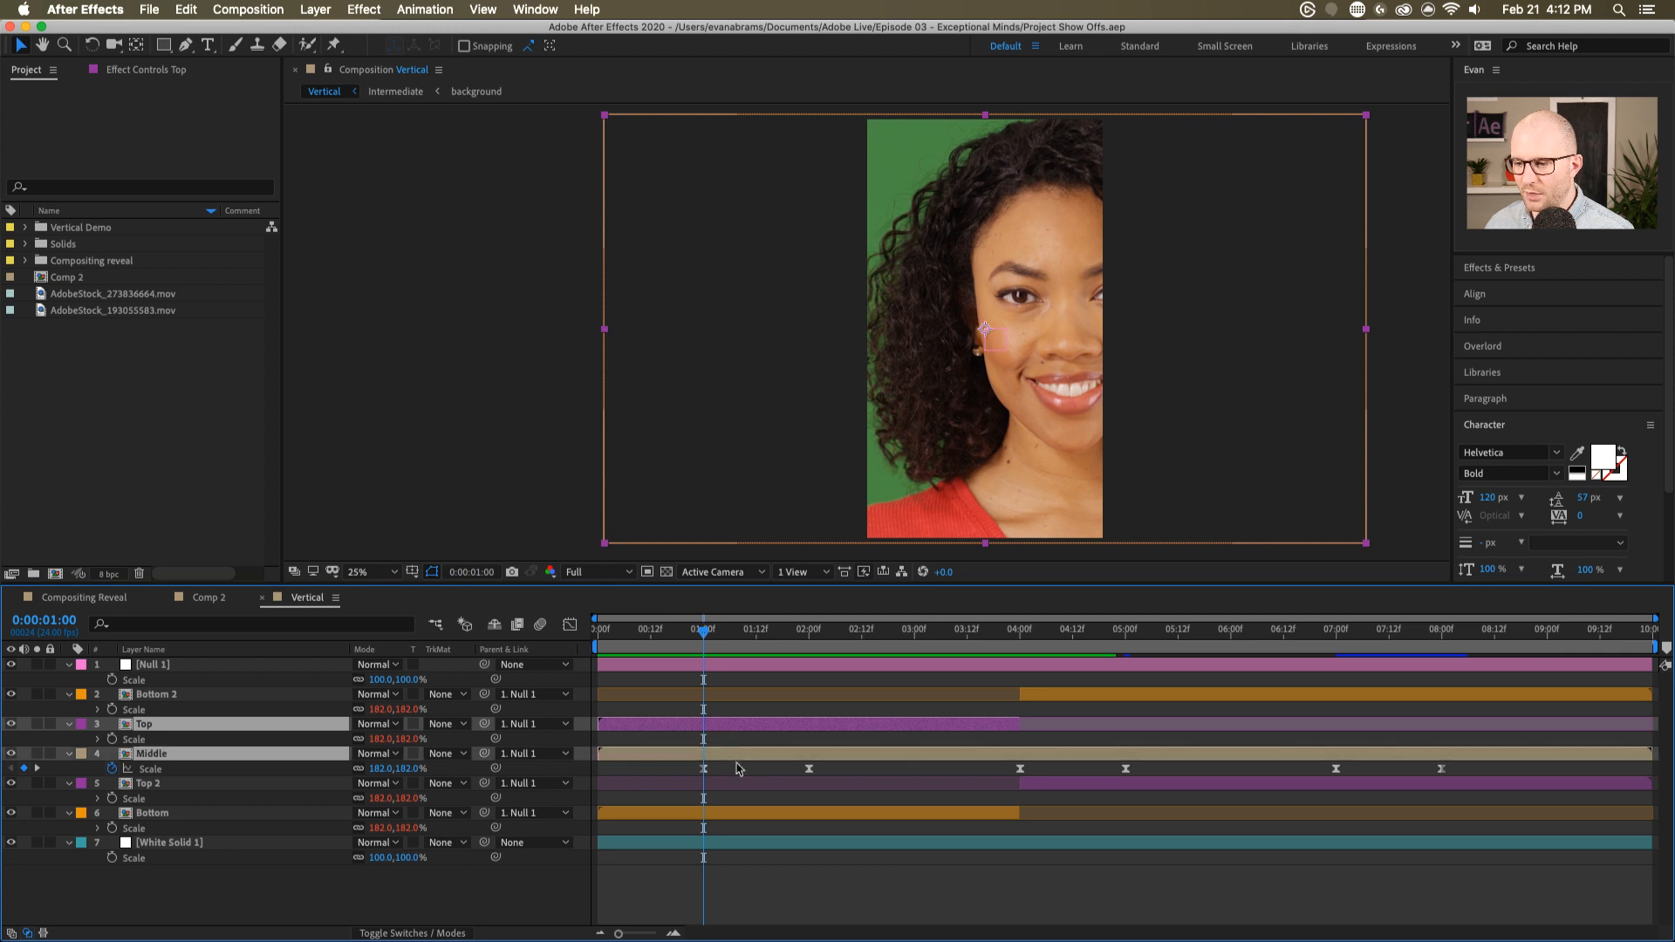
pyautogui.click(750, 755)
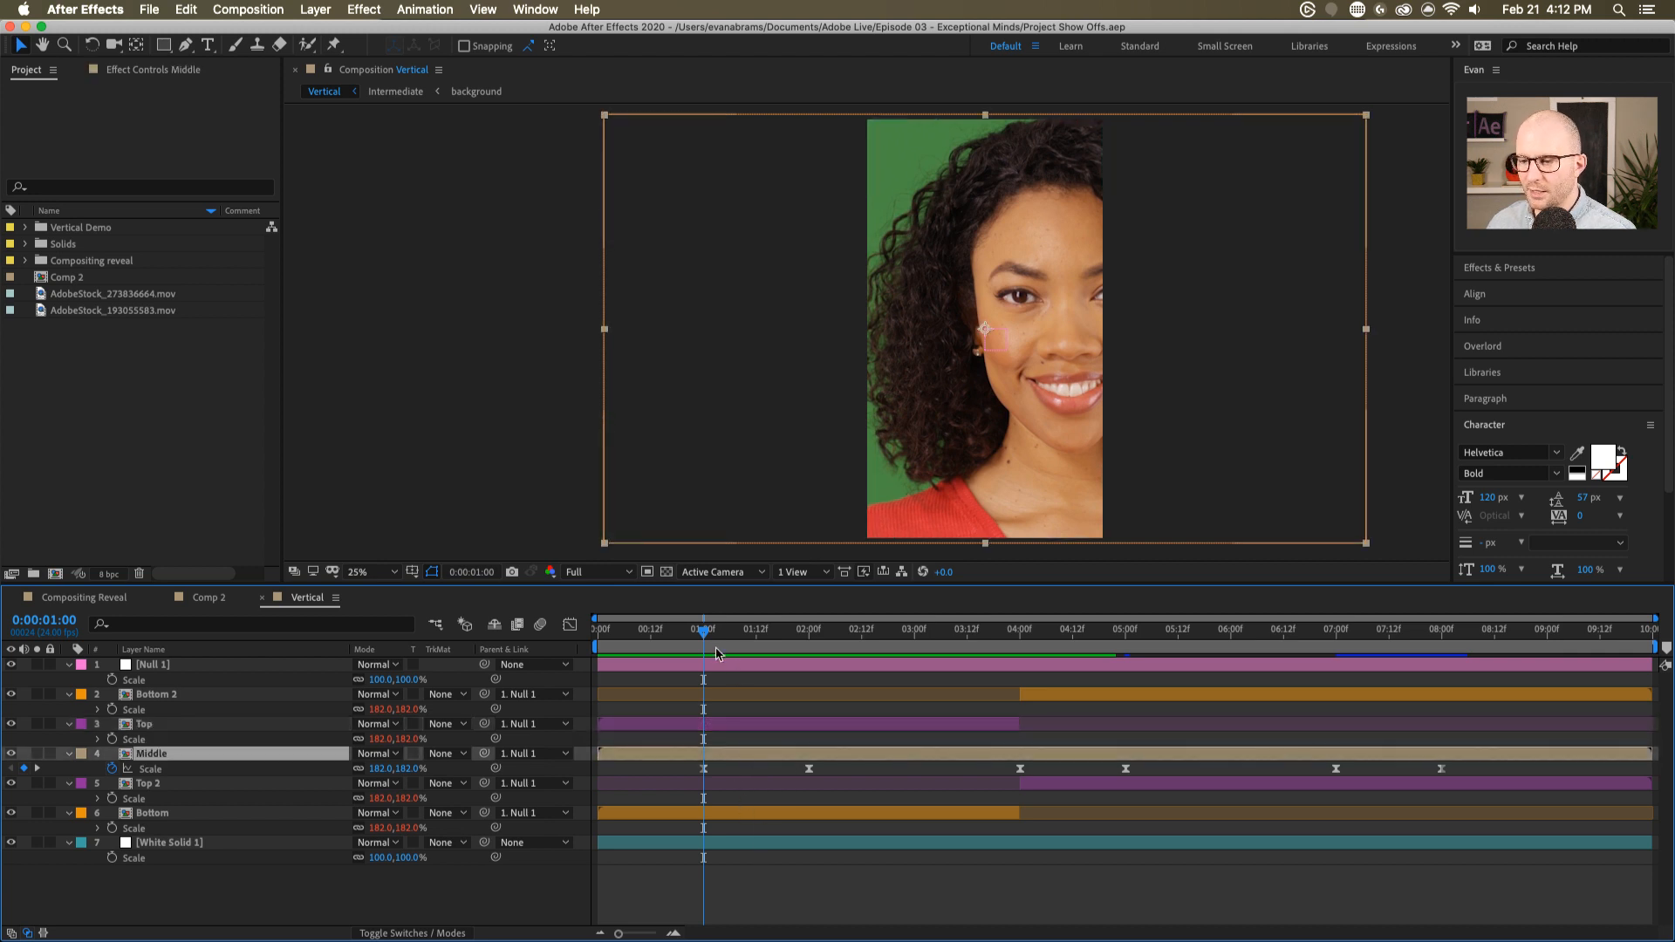
pyautogui.moveTo(716, 654); pyautogui.dragTo(809, 650)
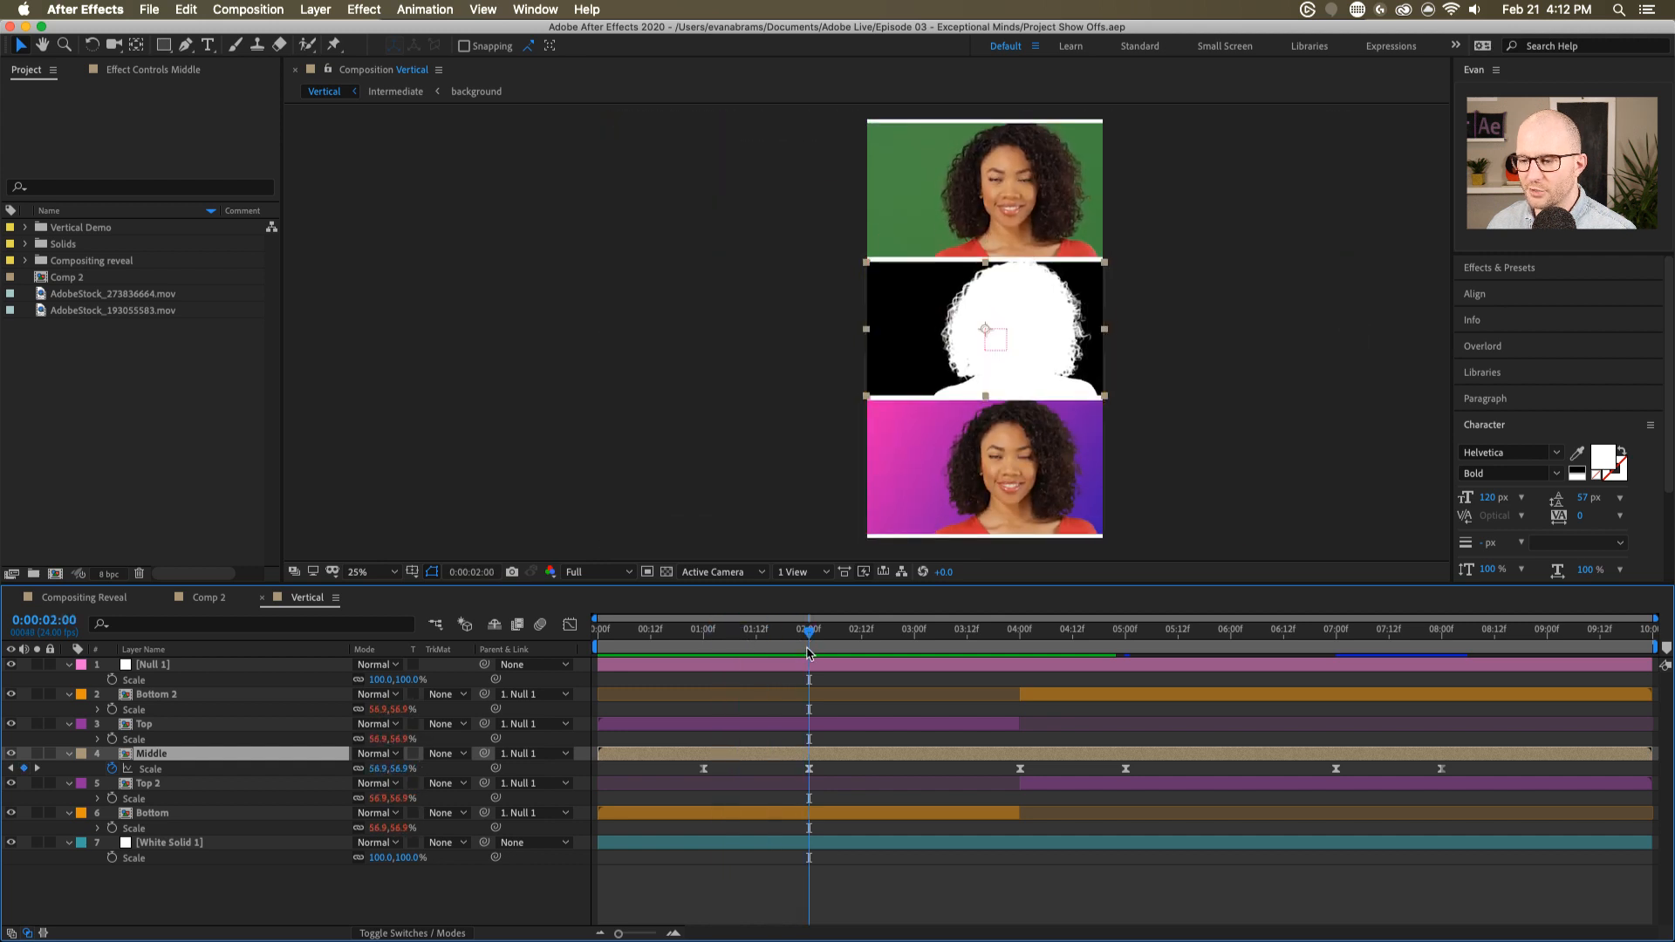
# - Reveal the expressions on the Top and Bottom layers and examine how Top's Scale links to the Middle layer's Scale
pyautogui.click(785, 735)
pyautogui.click(791, 813)
pyautogui.keyDown('shift'); pyautogui.click(785, 733); pyautogui.keyUp('shift')
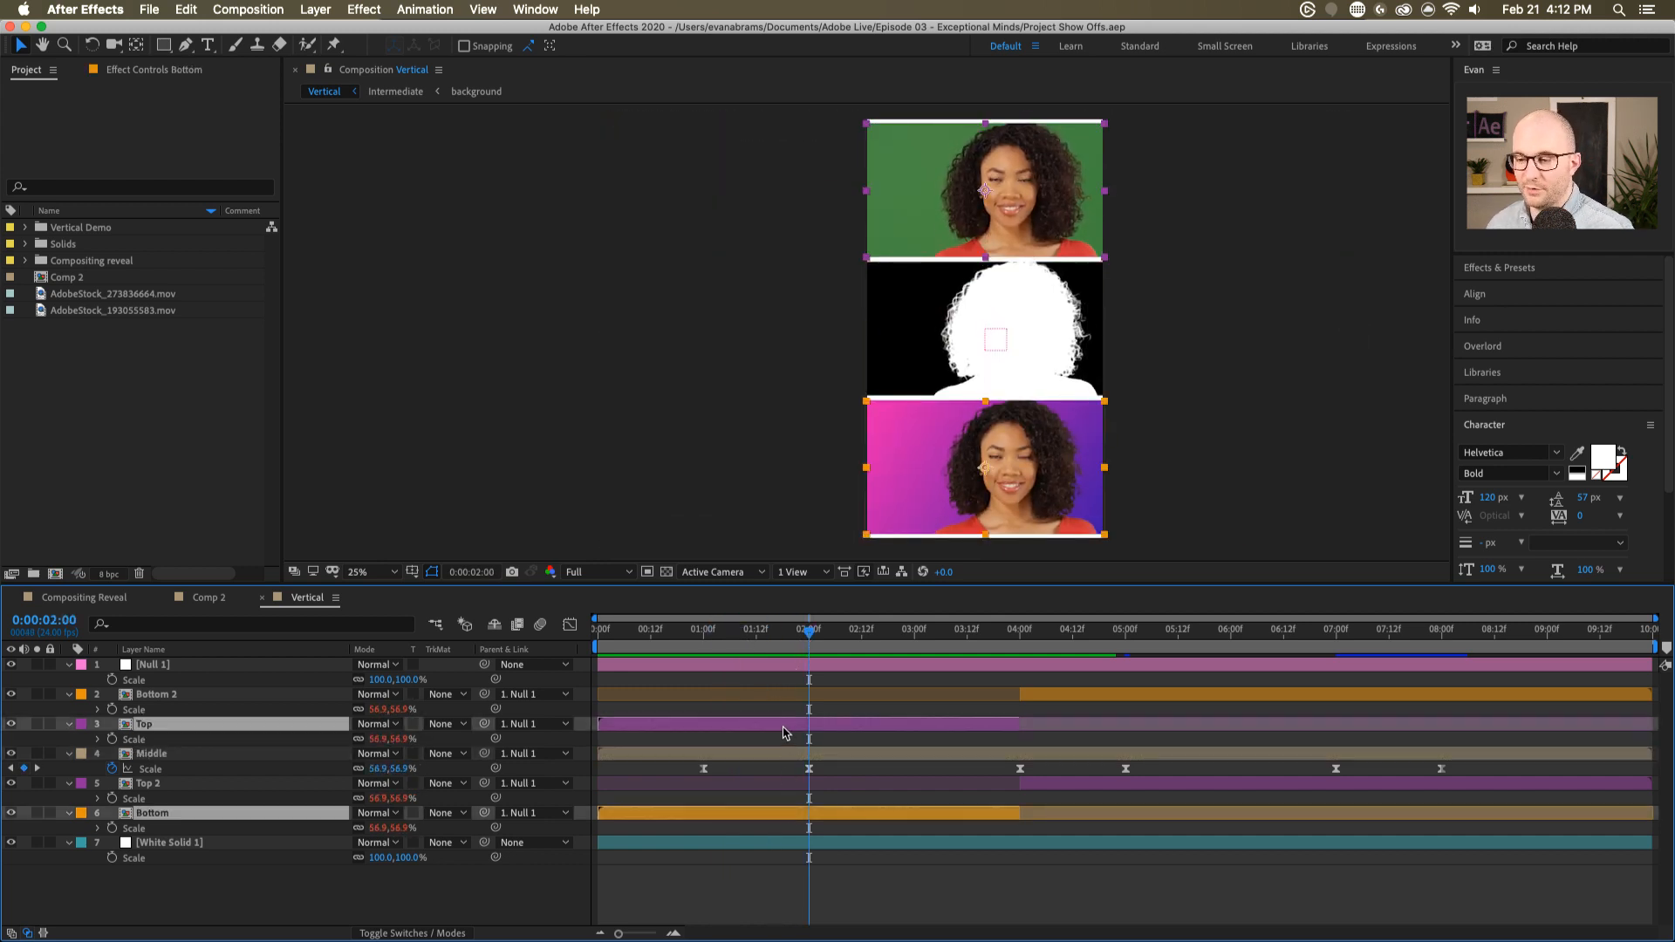
pyautogui.press('e')
pyautogui.press('e')
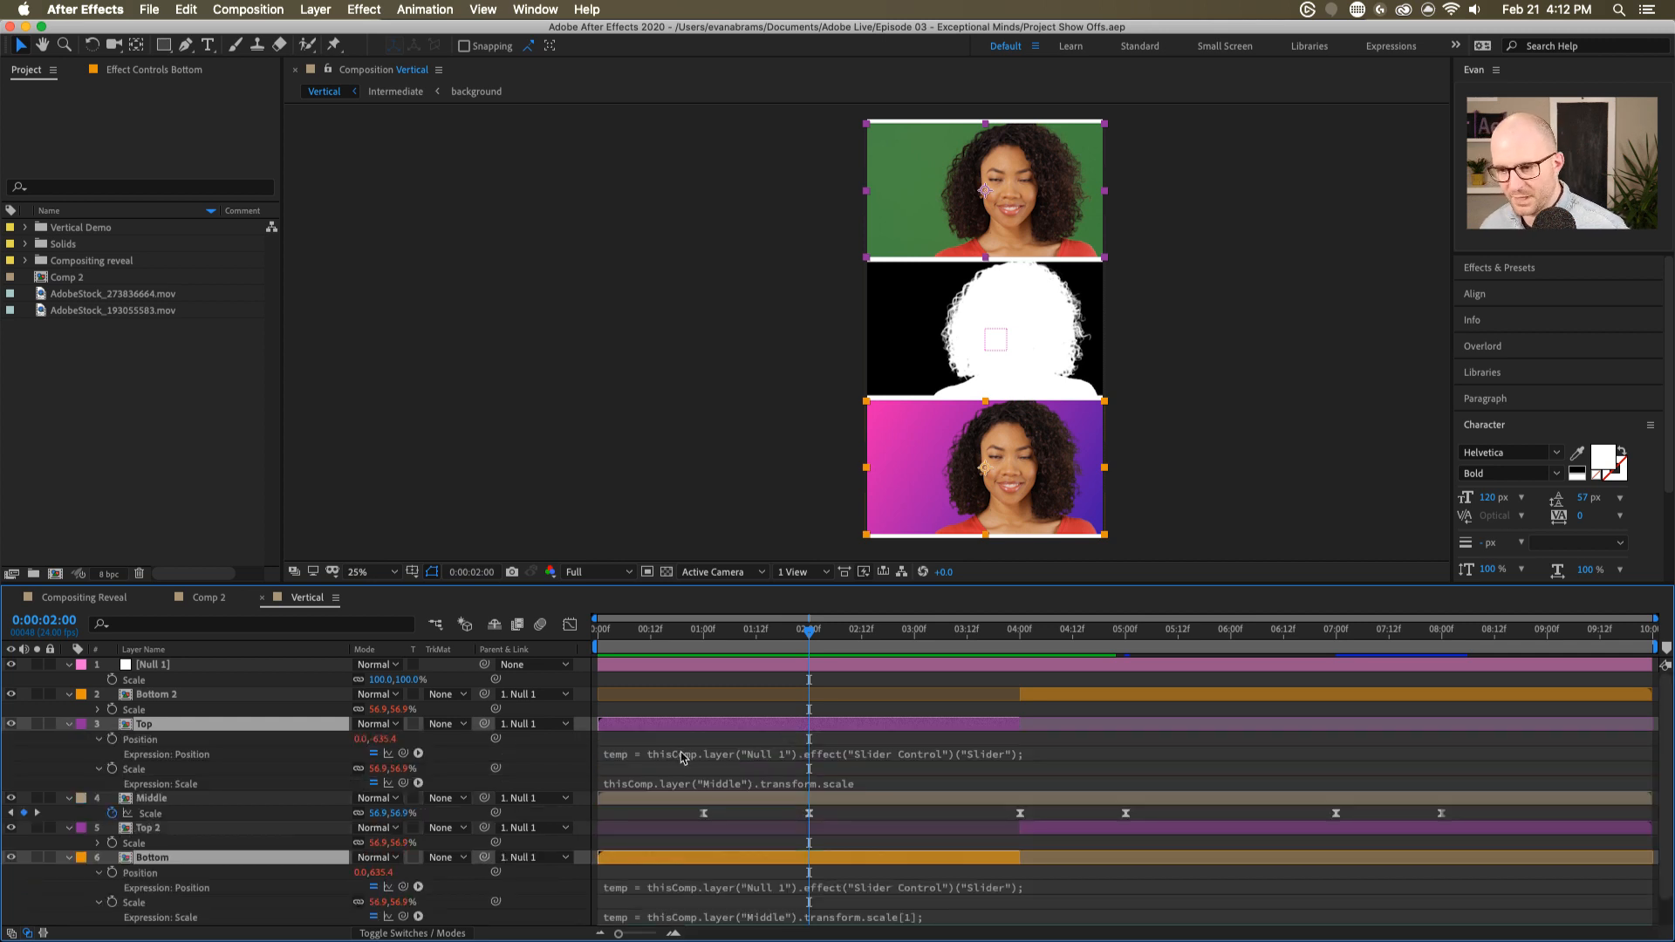
pyautogui.click(163, 768)
pyautogui.moveTo(496, 769); pyautogui.dragTo(384, 814)
pyautogui.click(849, 772)
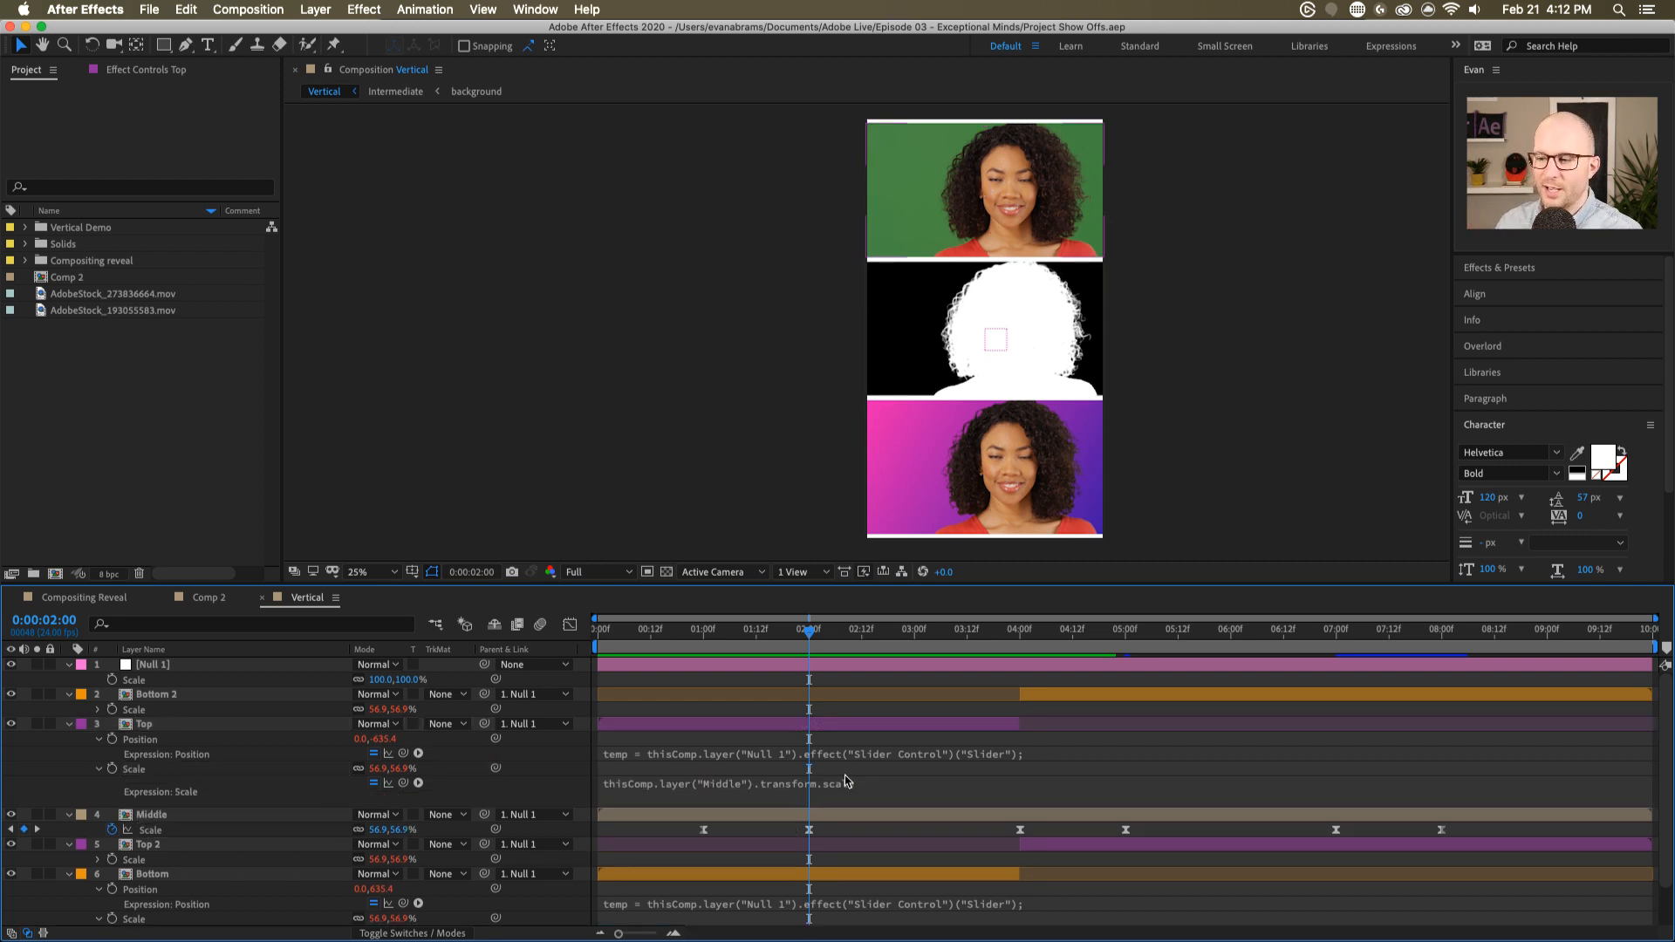
# - Preview the panel split from 0:00:01:00 and stop at 0:00:02:00
pyautogui.click(704, 647)
pyautogui.press('space')
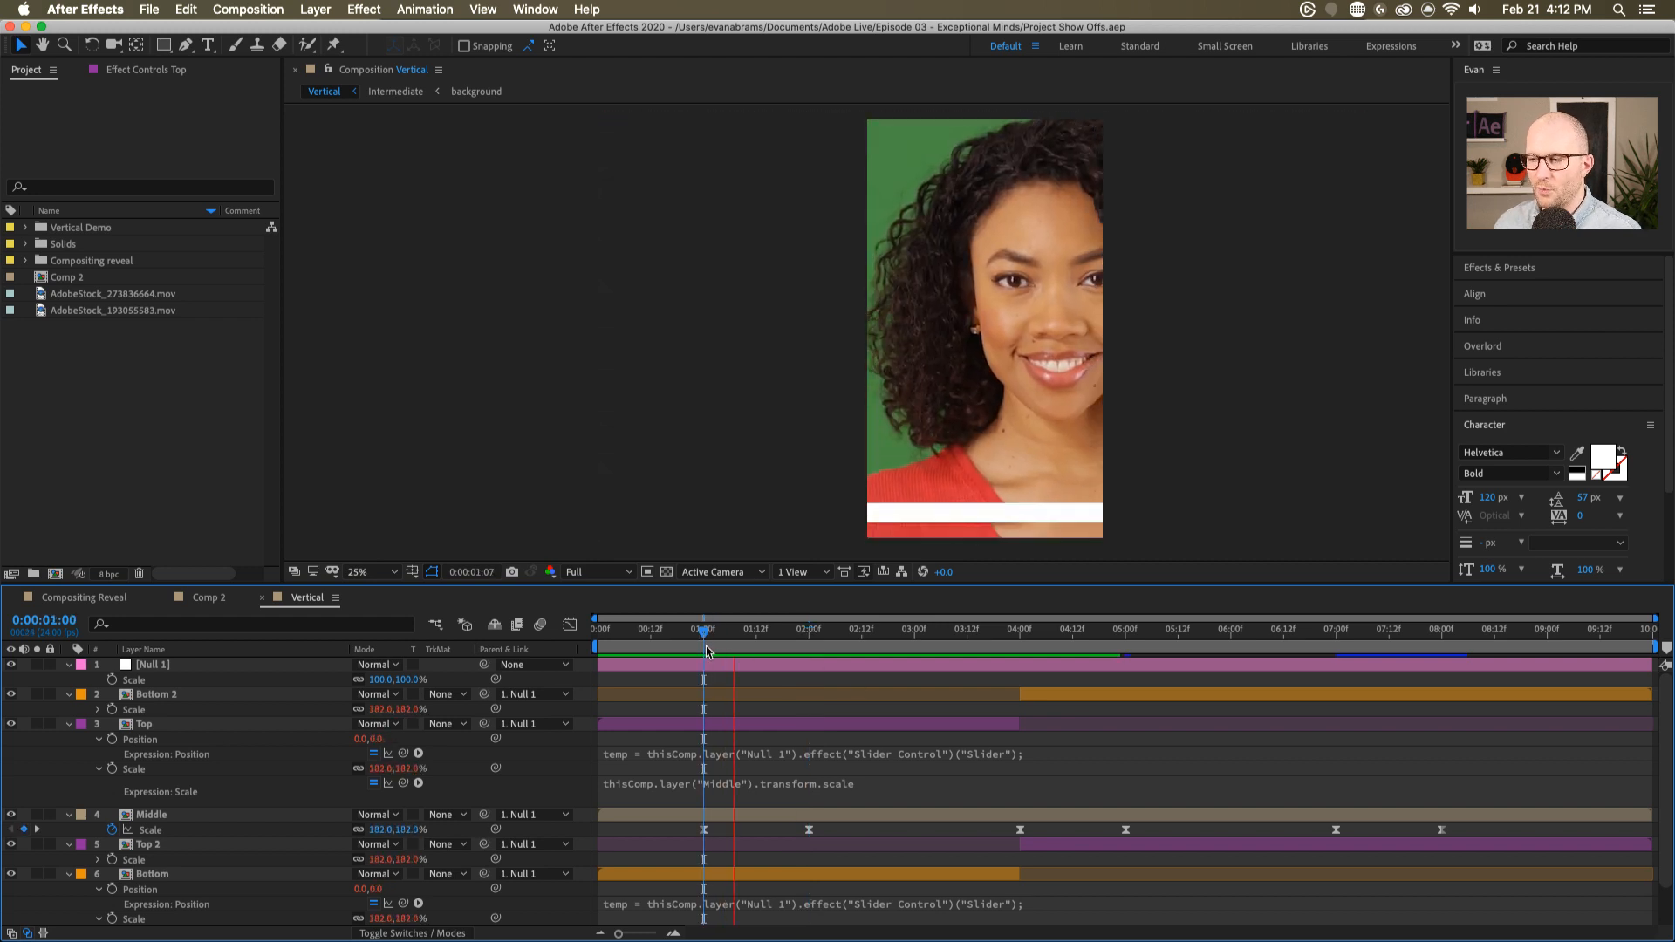
pyautogui.click(811, 634)
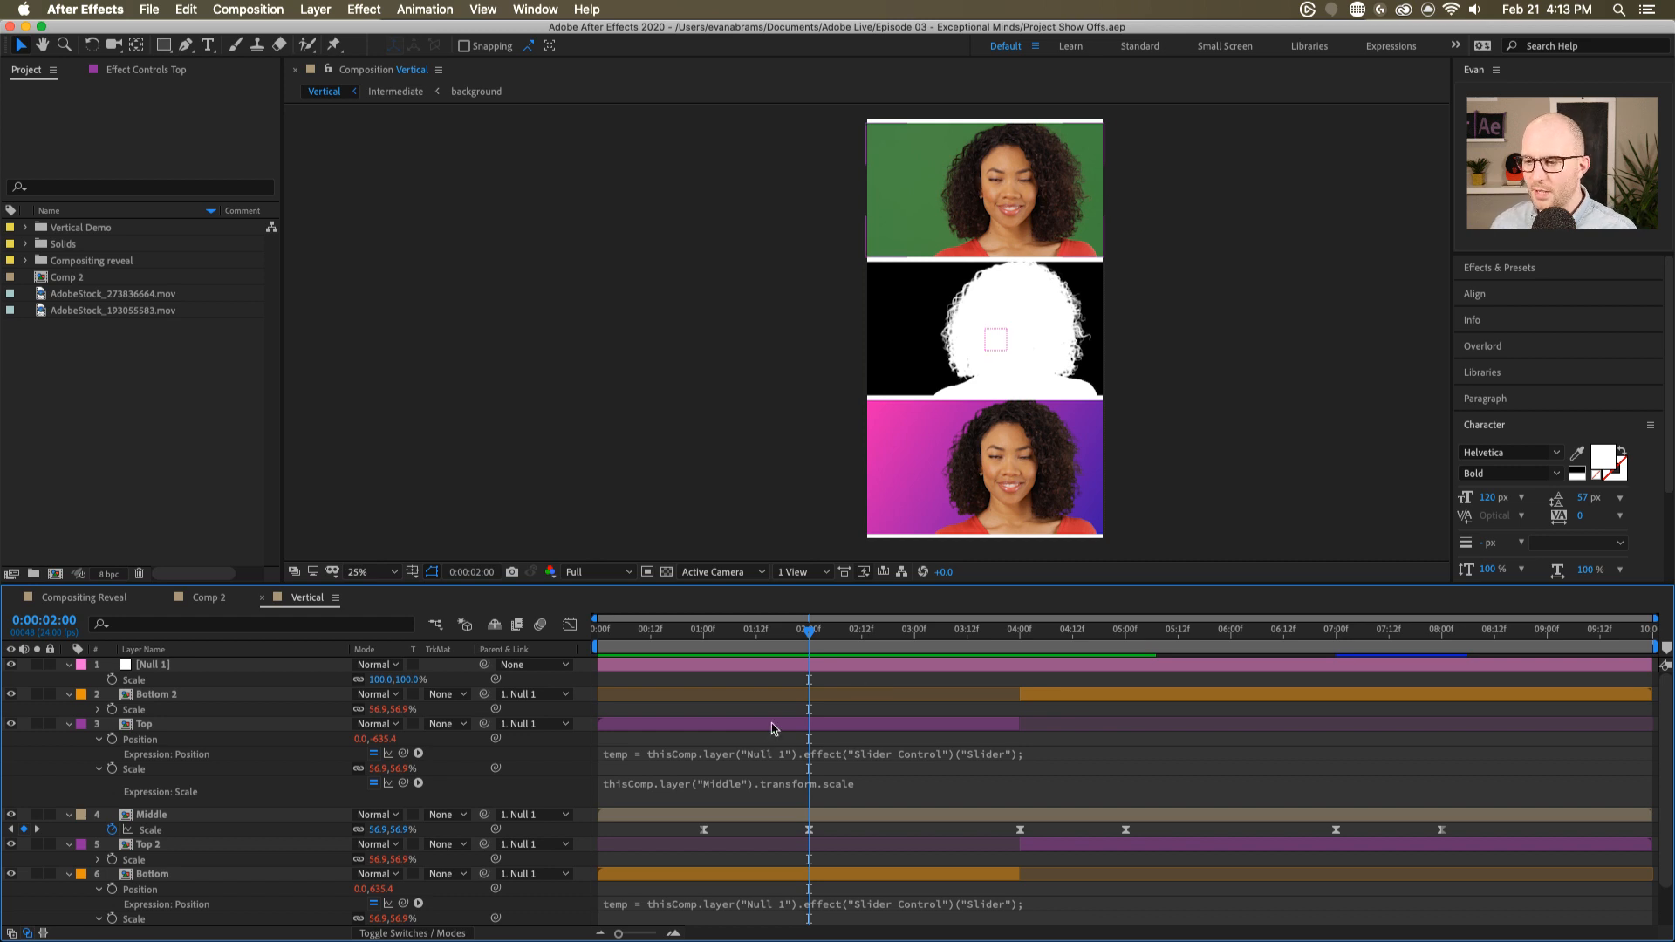
# - Show only the Top layer's Position property and expand its full expression driven by Null 1's Slider
pyautogui.click(773, 725)
pyautogui.press('u')
pyautogui.press('p')
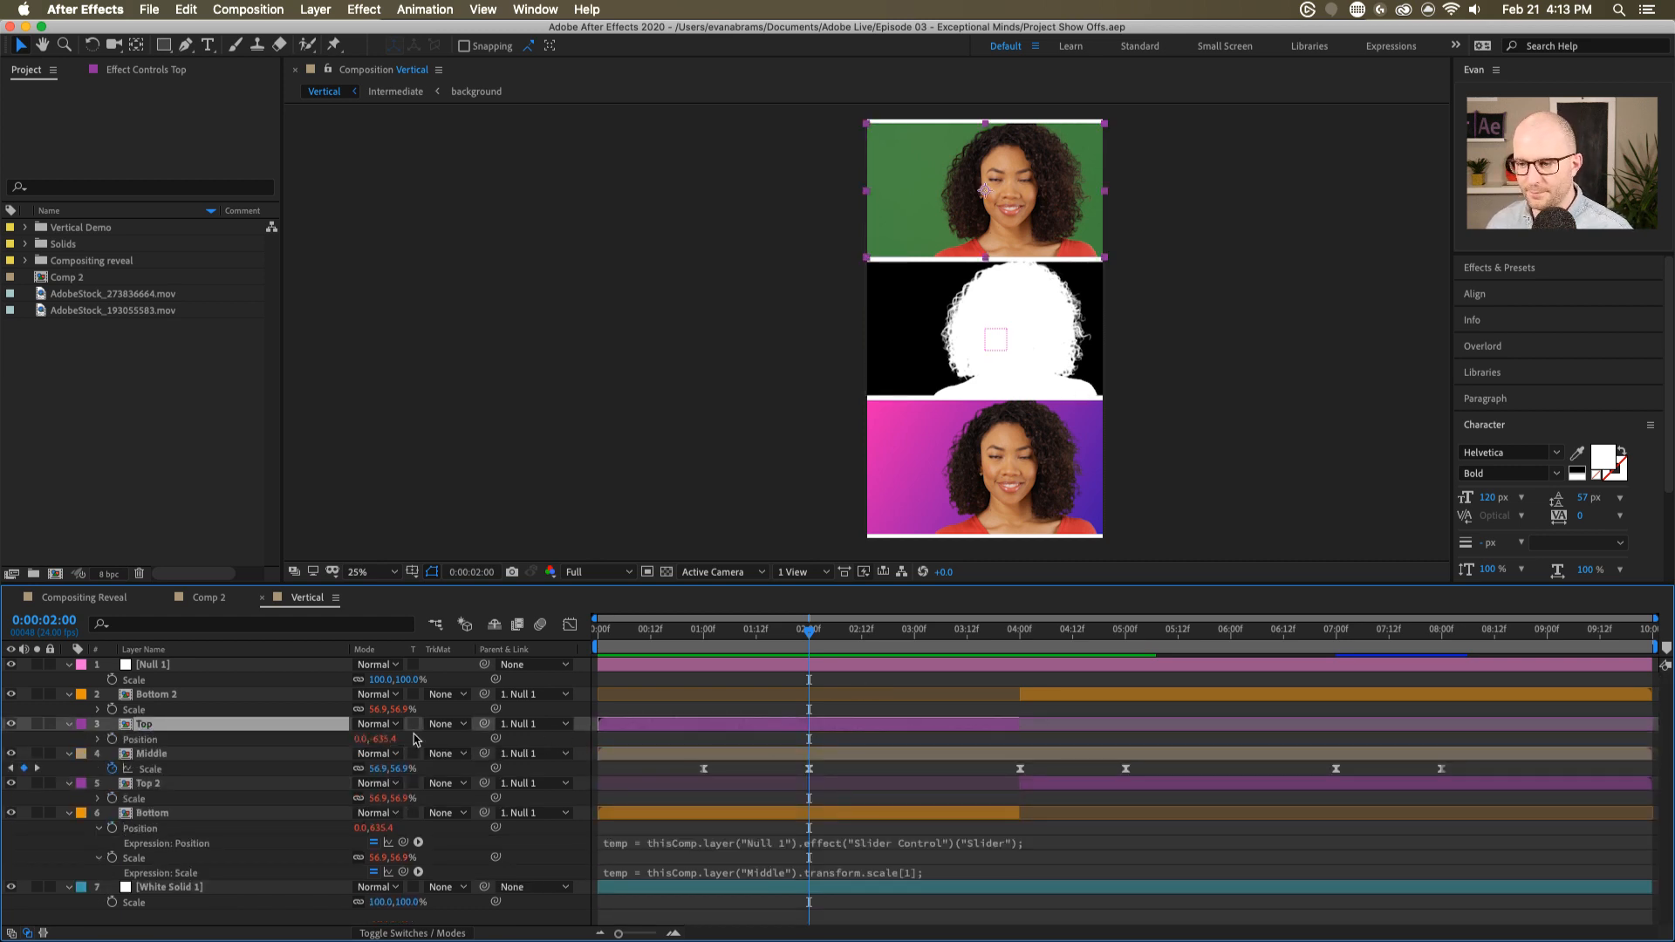
pyautogui.click(99, 739)
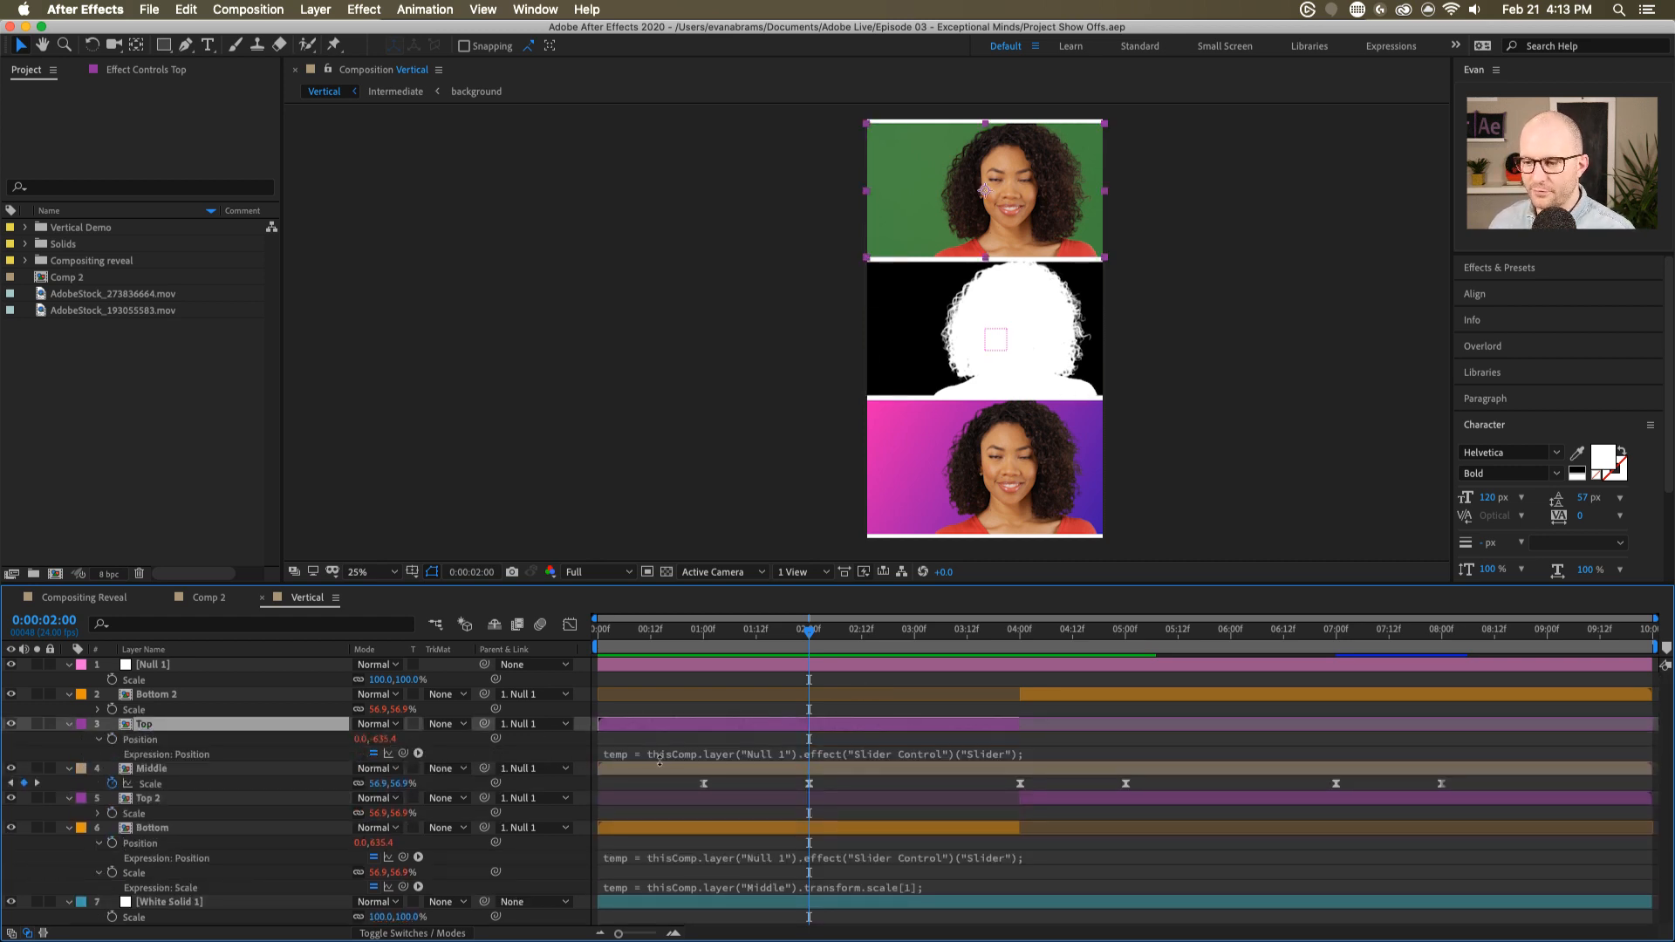
pyautogui.click(660, 759)
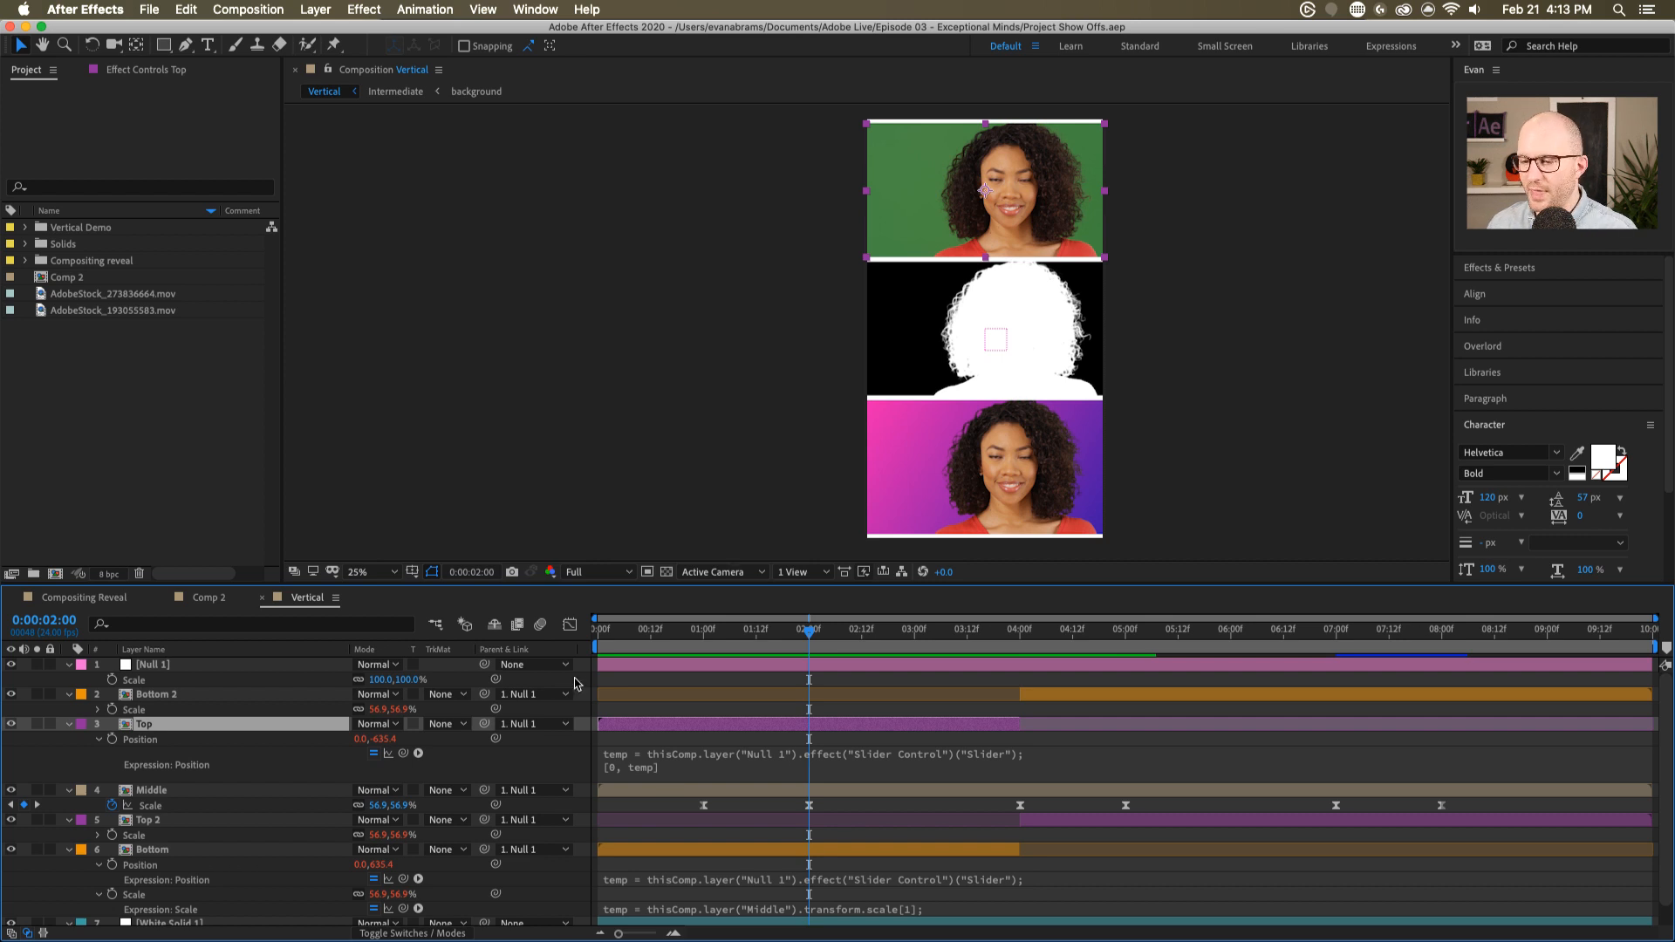
# - Examine the Top and Bottom layers driven by Null 1, and inspect the null's Slider Control in its effect controls
pyautogui.click(170, 665)
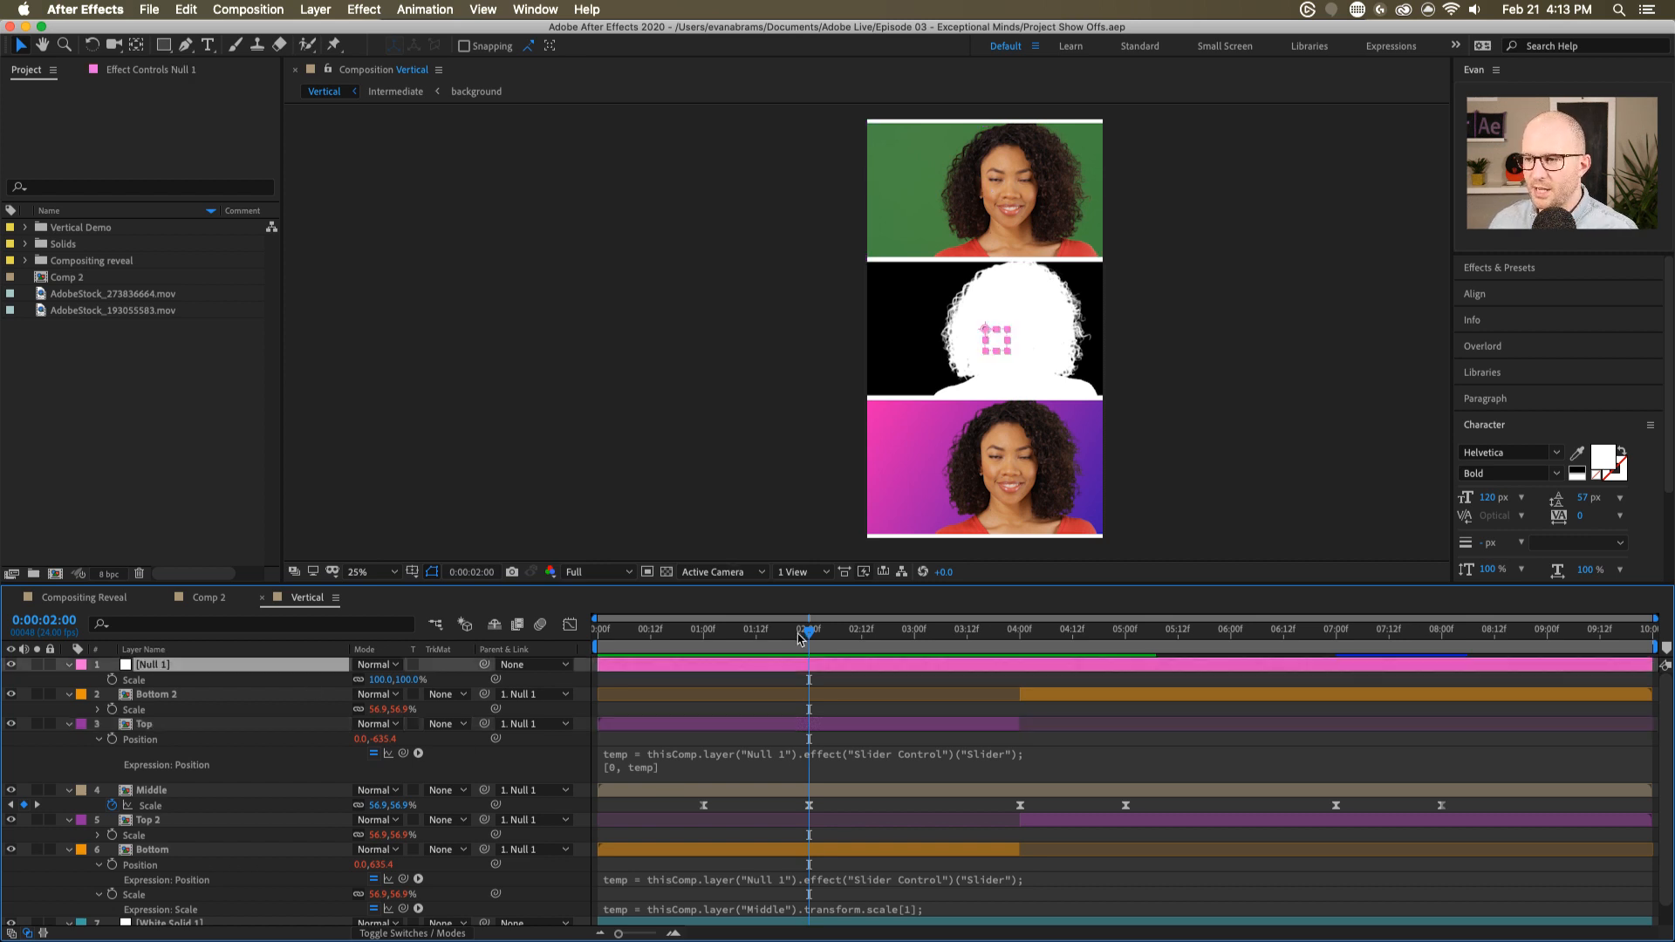
pyautogui.click(833, 724)
pyautogui.keyDown('super'); pyautogui.click(829, 851); pyautogui.keyUp('super')
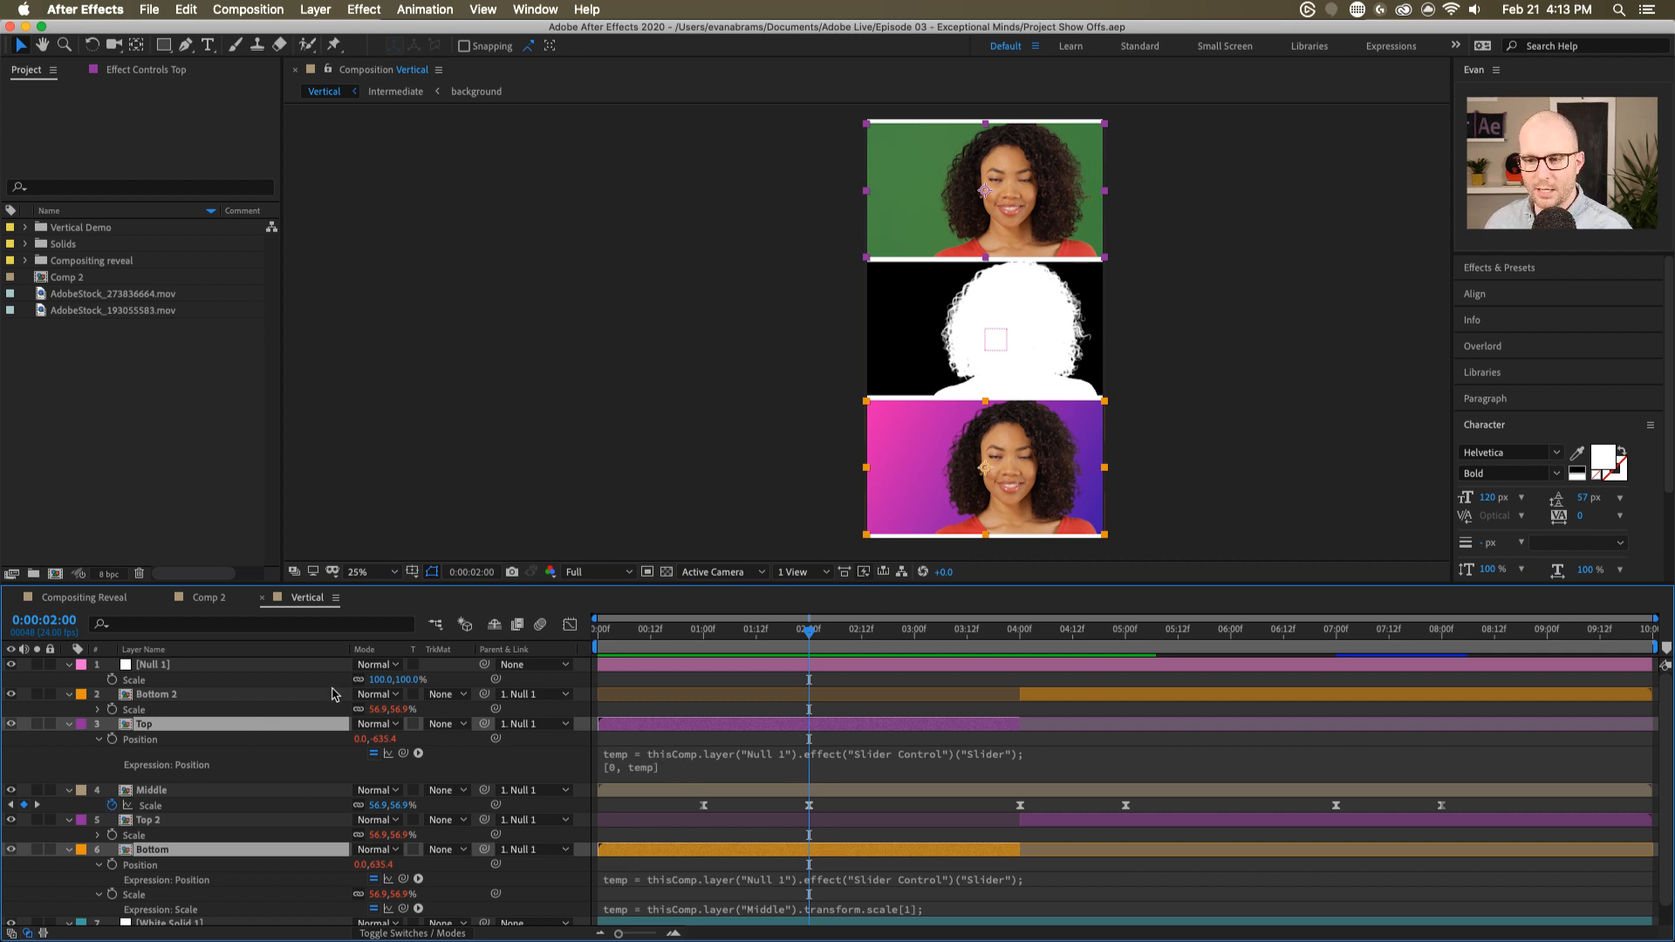
pyautogui.click(225, 682)
pyautogui.click(110, 69)
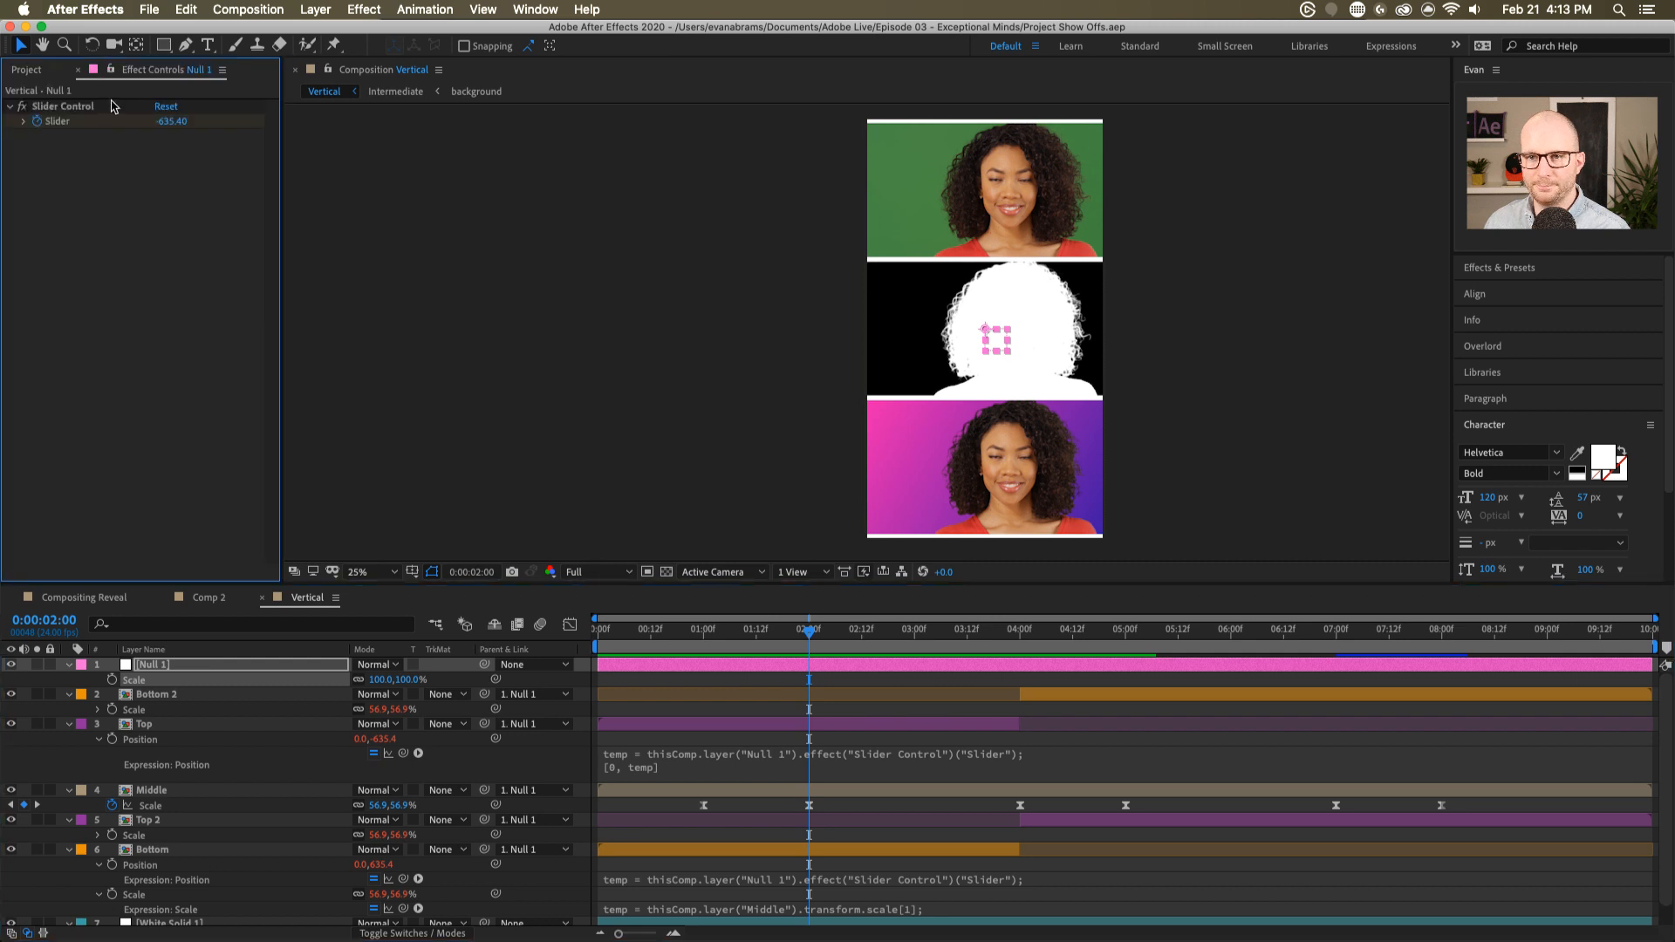
pyautogui.click(111, 107)
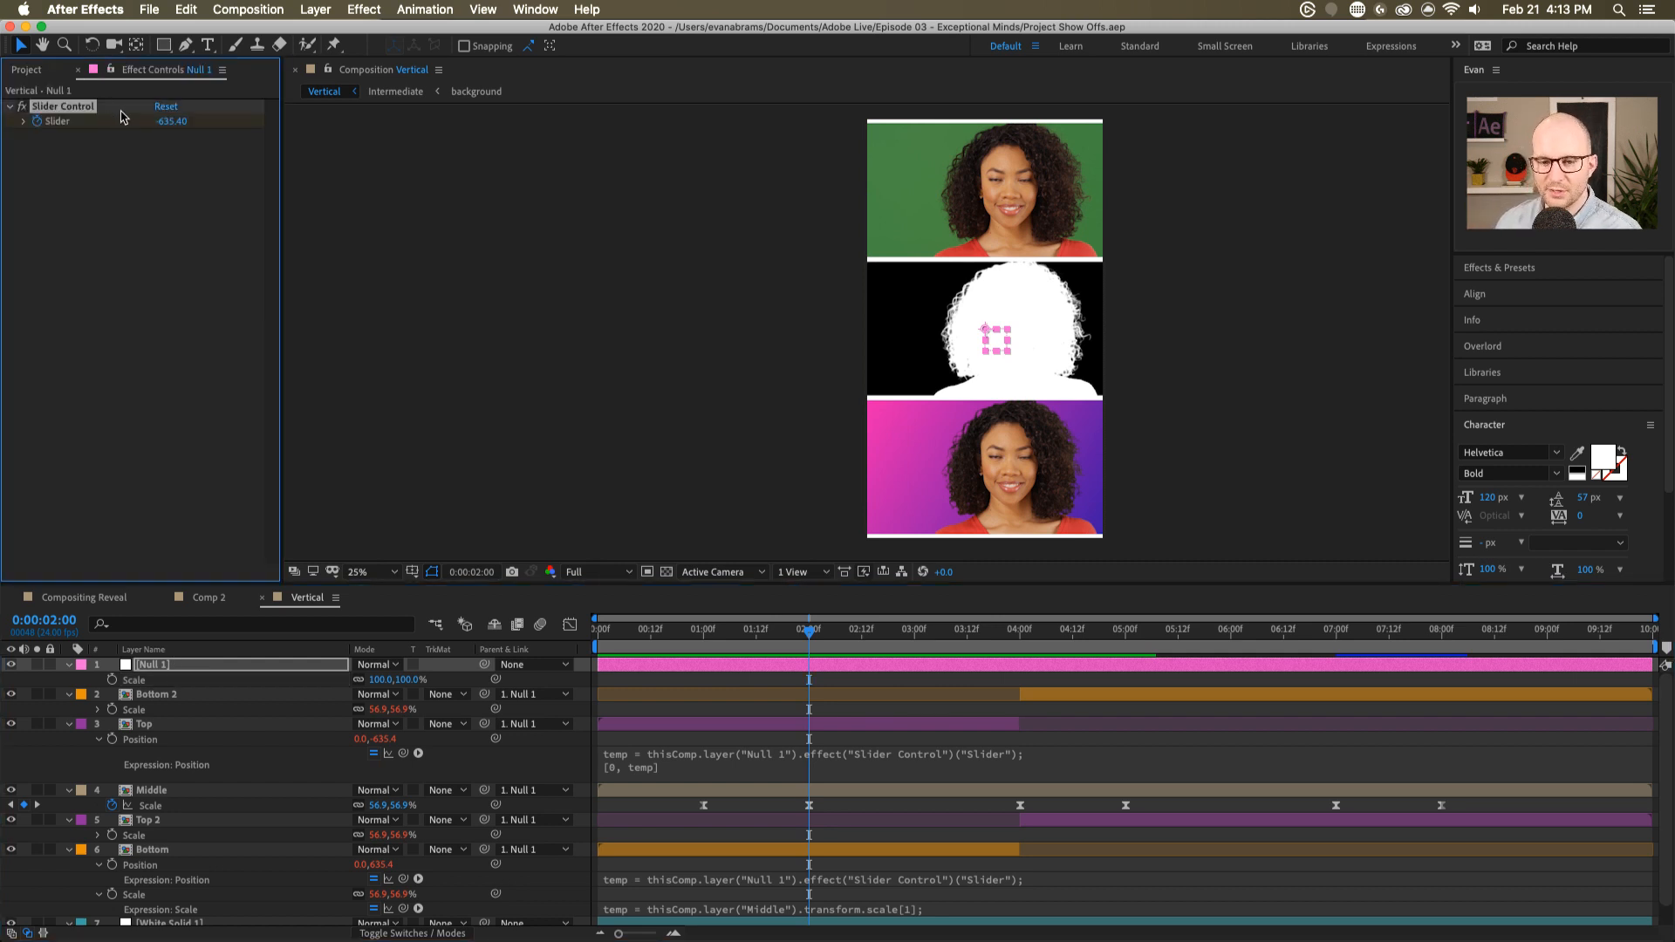
# - Reveal Null 1's Slider keyframes, scrub the split to 0:00:02:00, and test the Slider value
pyautogui.click(866, 676)
pyautogui.click(807, 667)
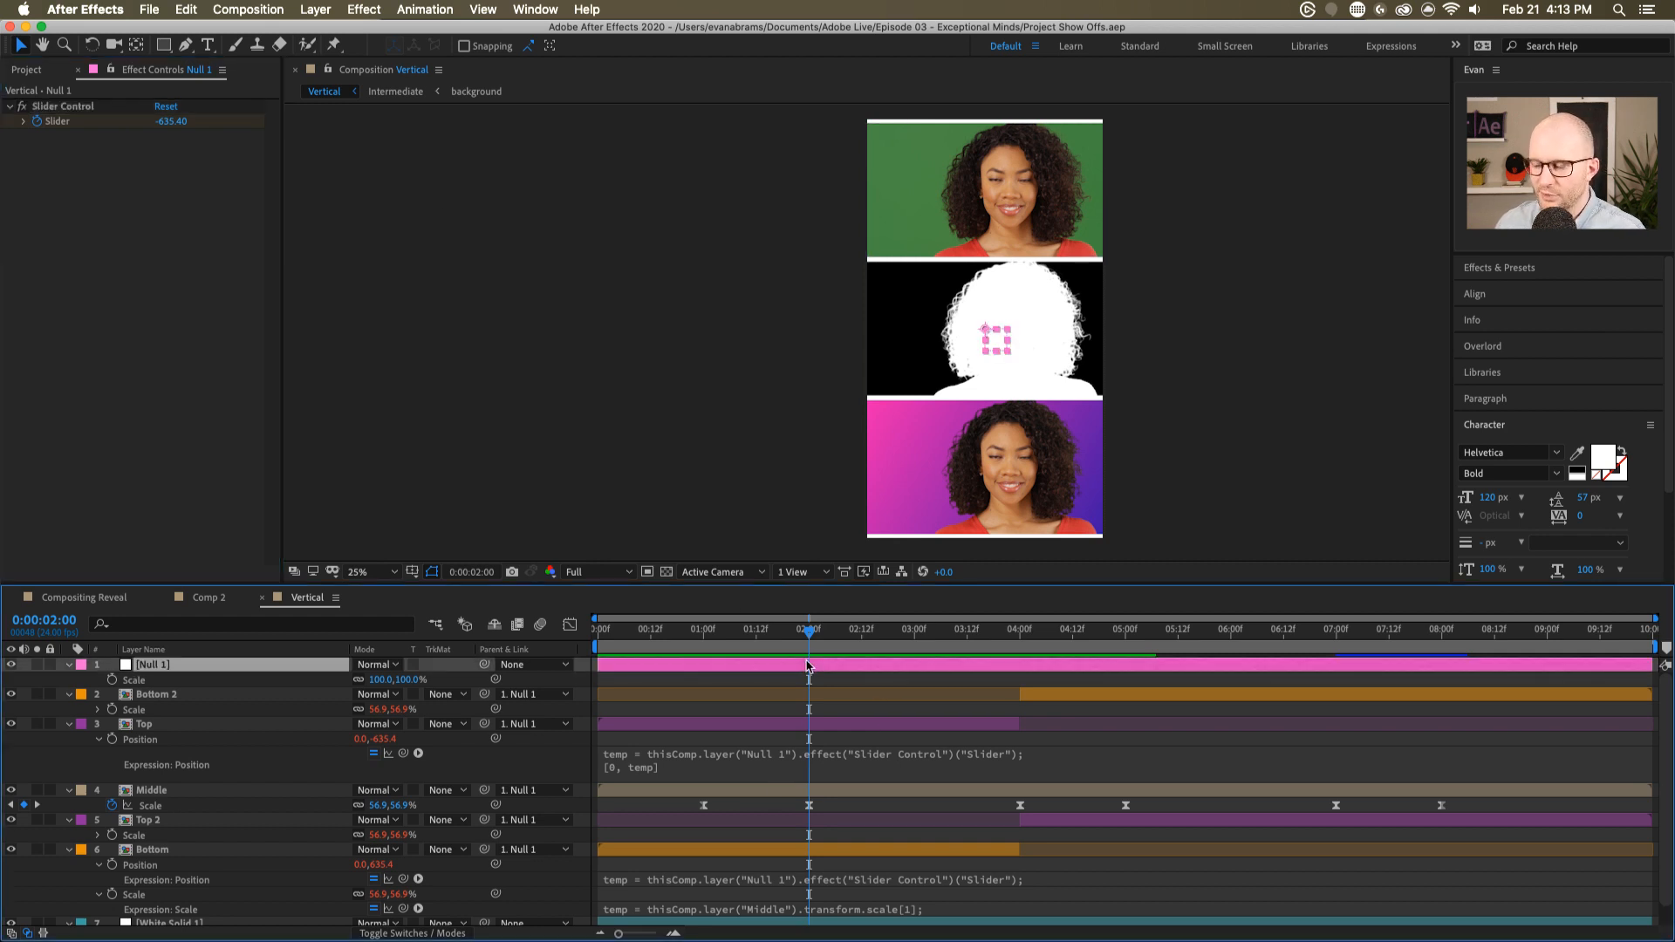
pyautogui.press('u')
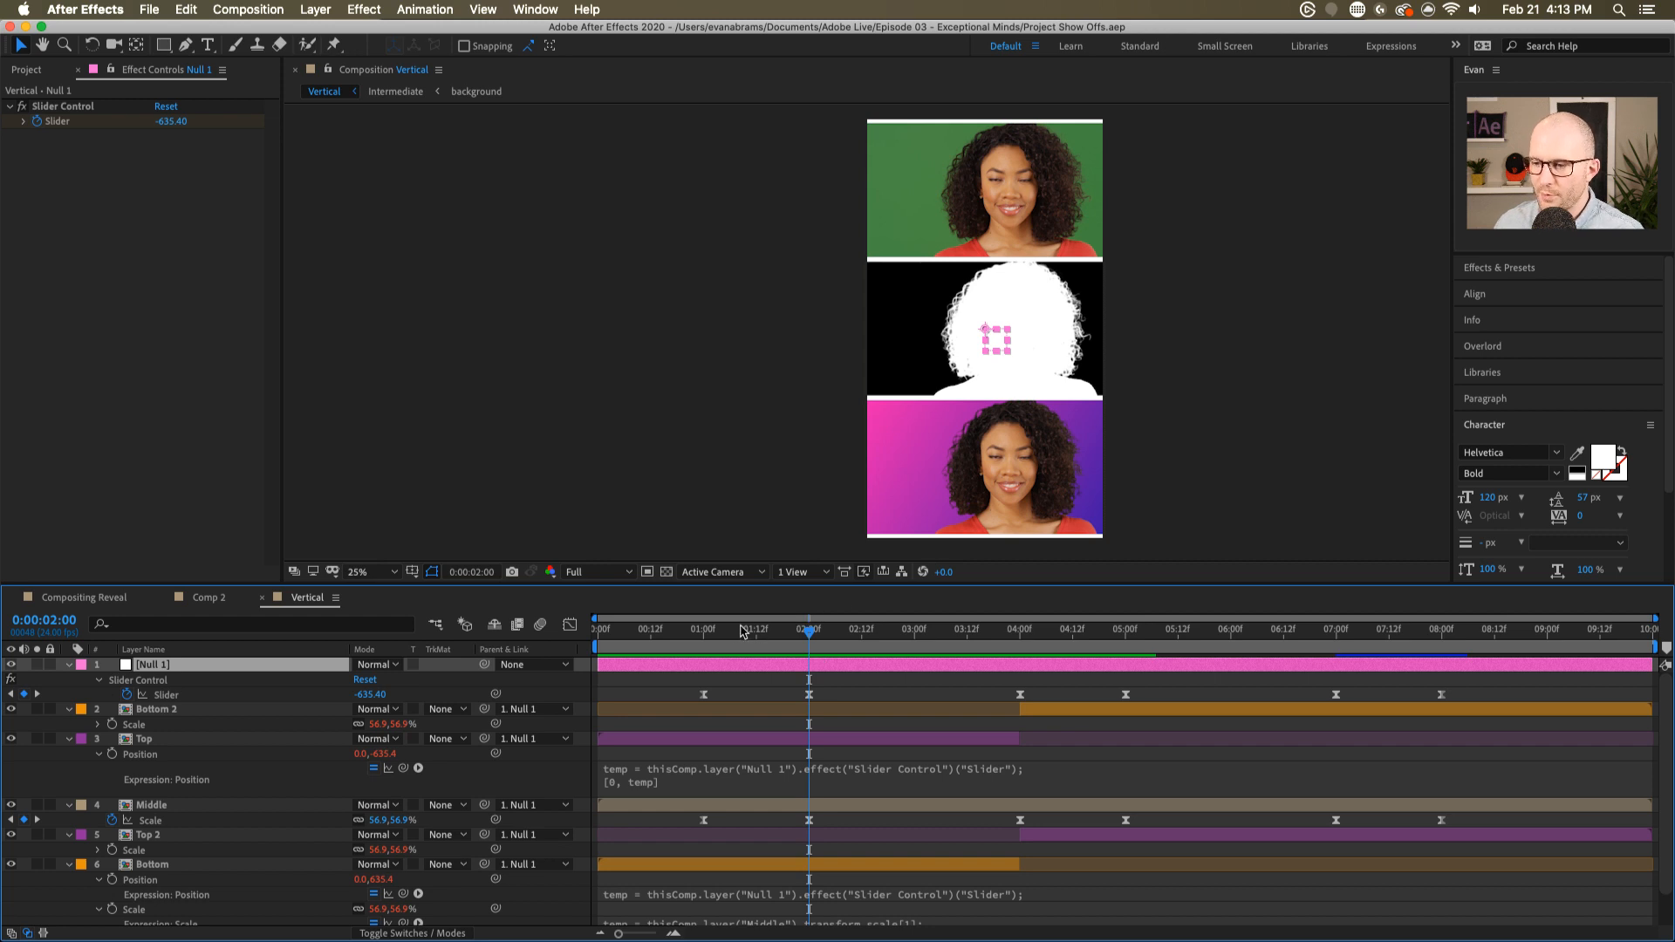
pyautogui.moveTo(730, 635); pyautogui.dragTo(805, 647)
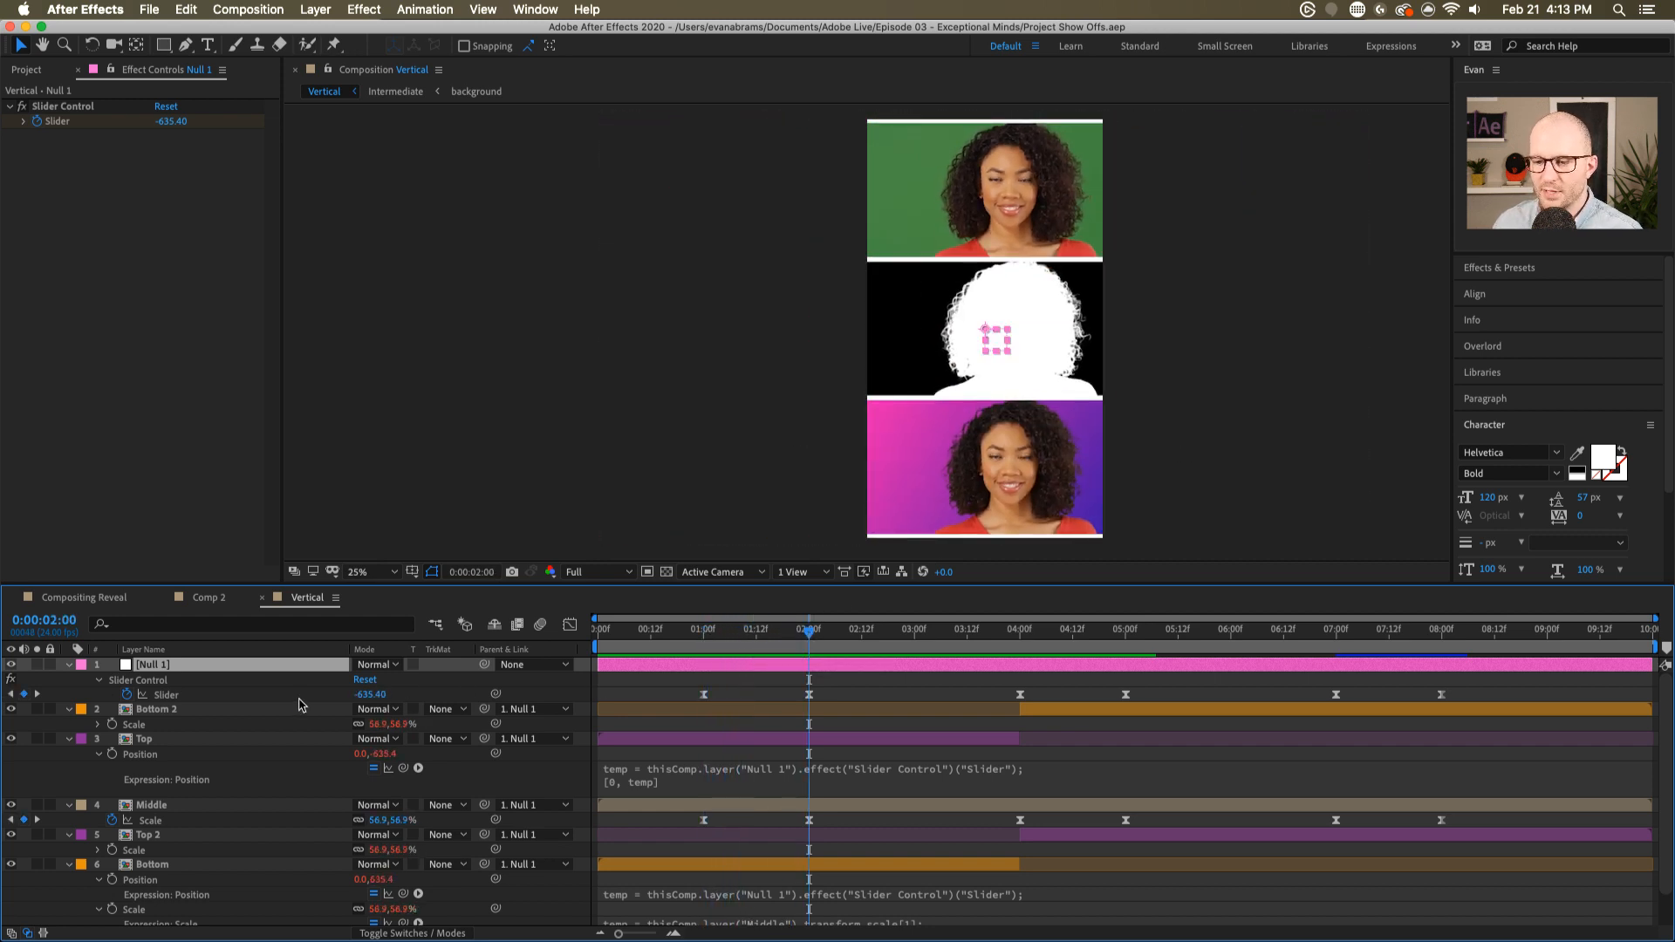
pyautogui.click(311, 697)
pyautogui.moveTo(366, 695); pyautogui.dragTo(363, 692)
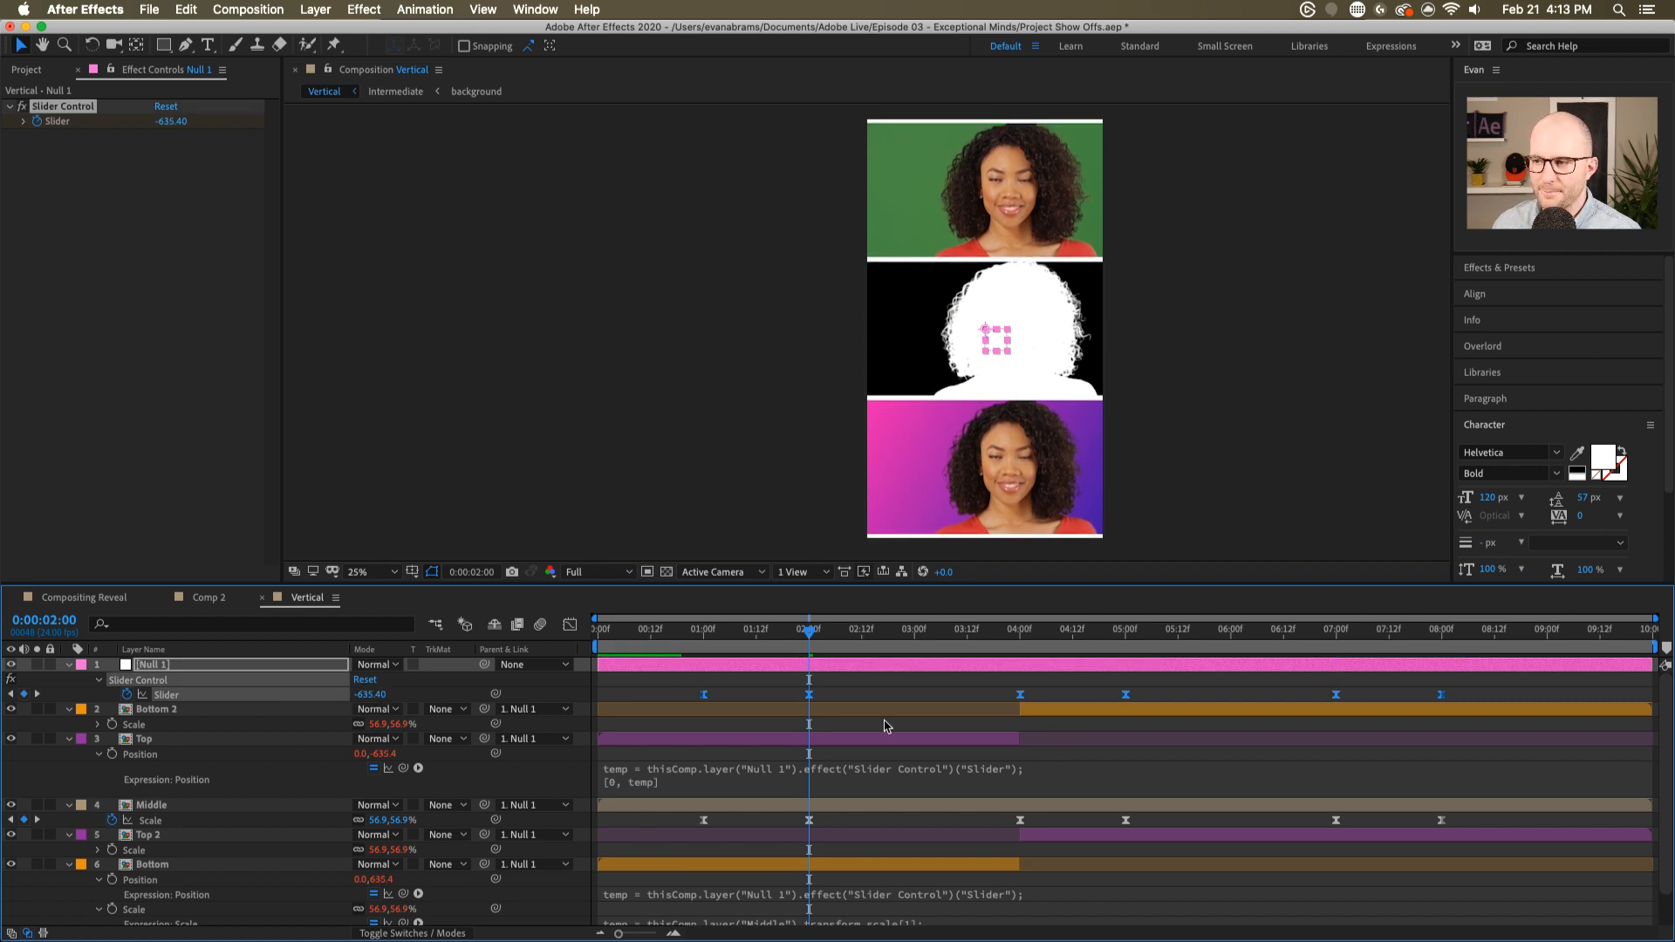
# - Open the Top layer's Position expression, read its [0, temp] line, and close it unchanged
pyautogui.click(758, 772)
pyautogui.click(726, 787)
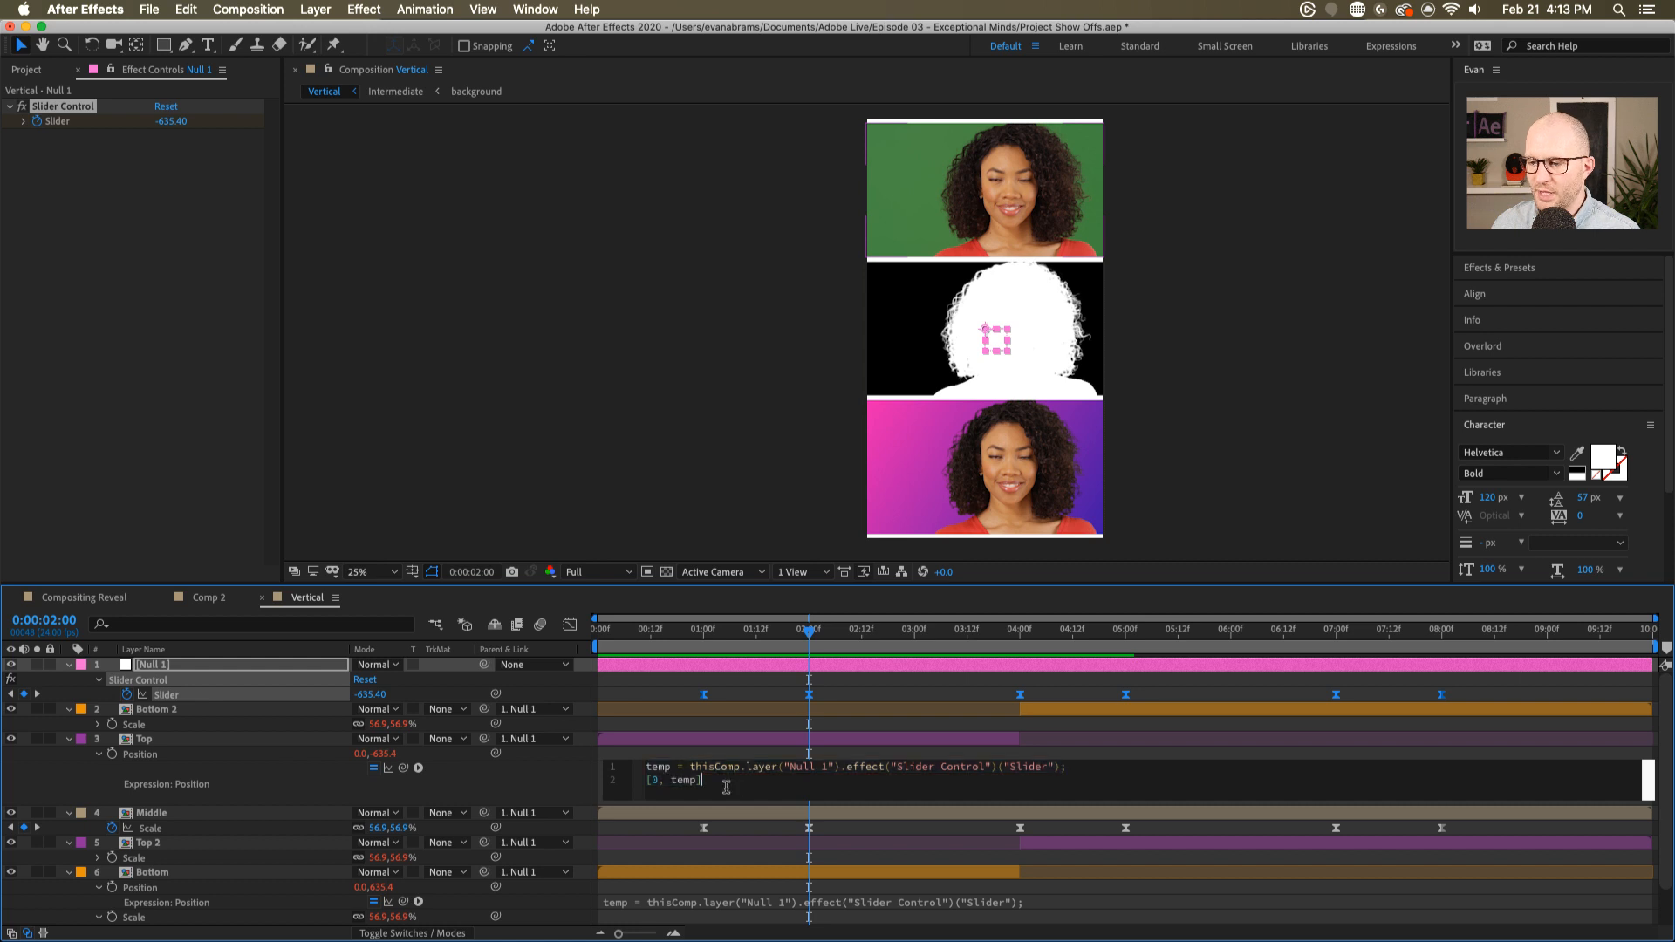
pyautogui.click(727, 758)
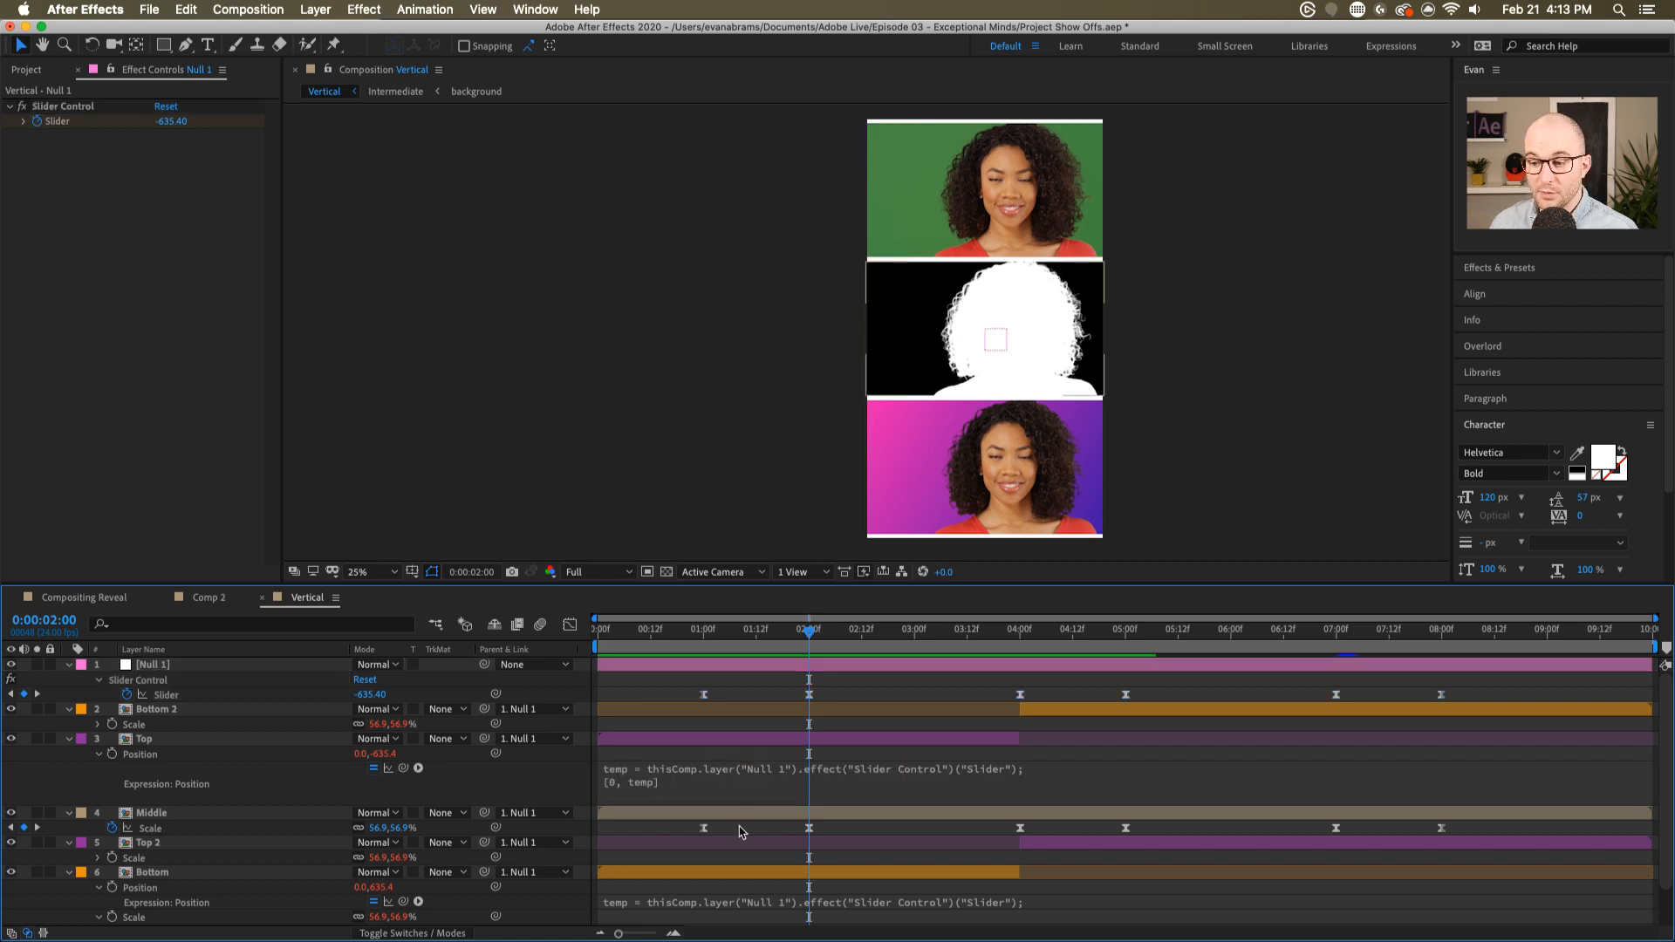
# - Select the Bottom layer and open its Scale expression to examine the link to the Middle layer, then close it
pyautogui.click(744, 873)
pyautogui.scroll(-1, 743, 872)
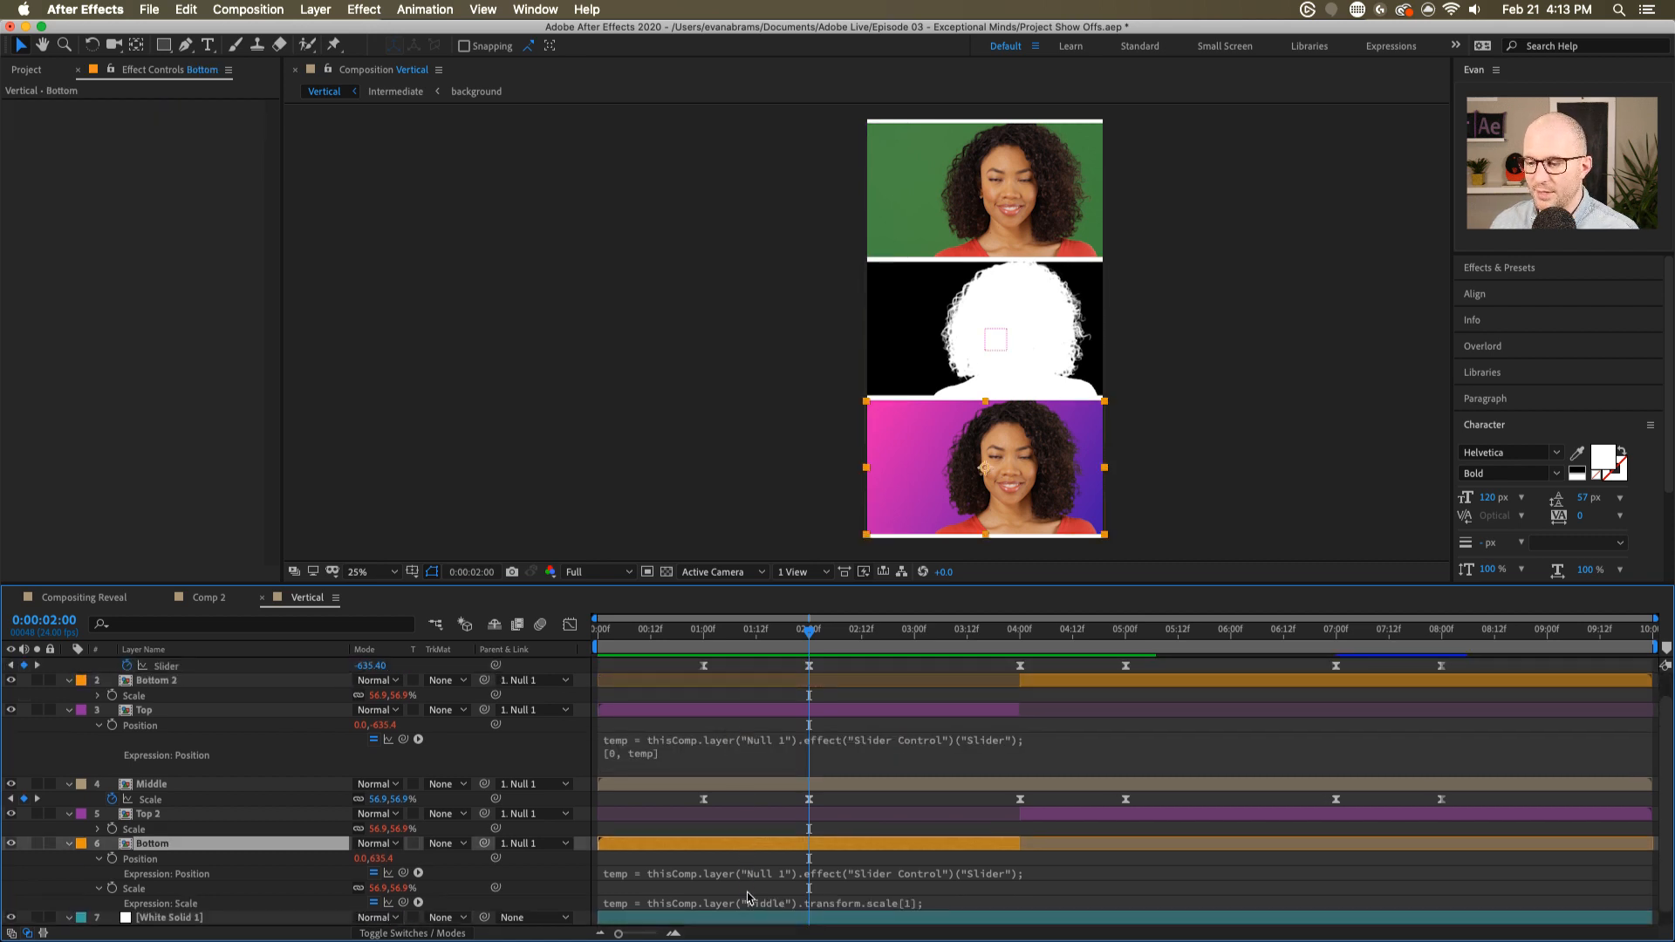
pyautogui.click(740, 902)
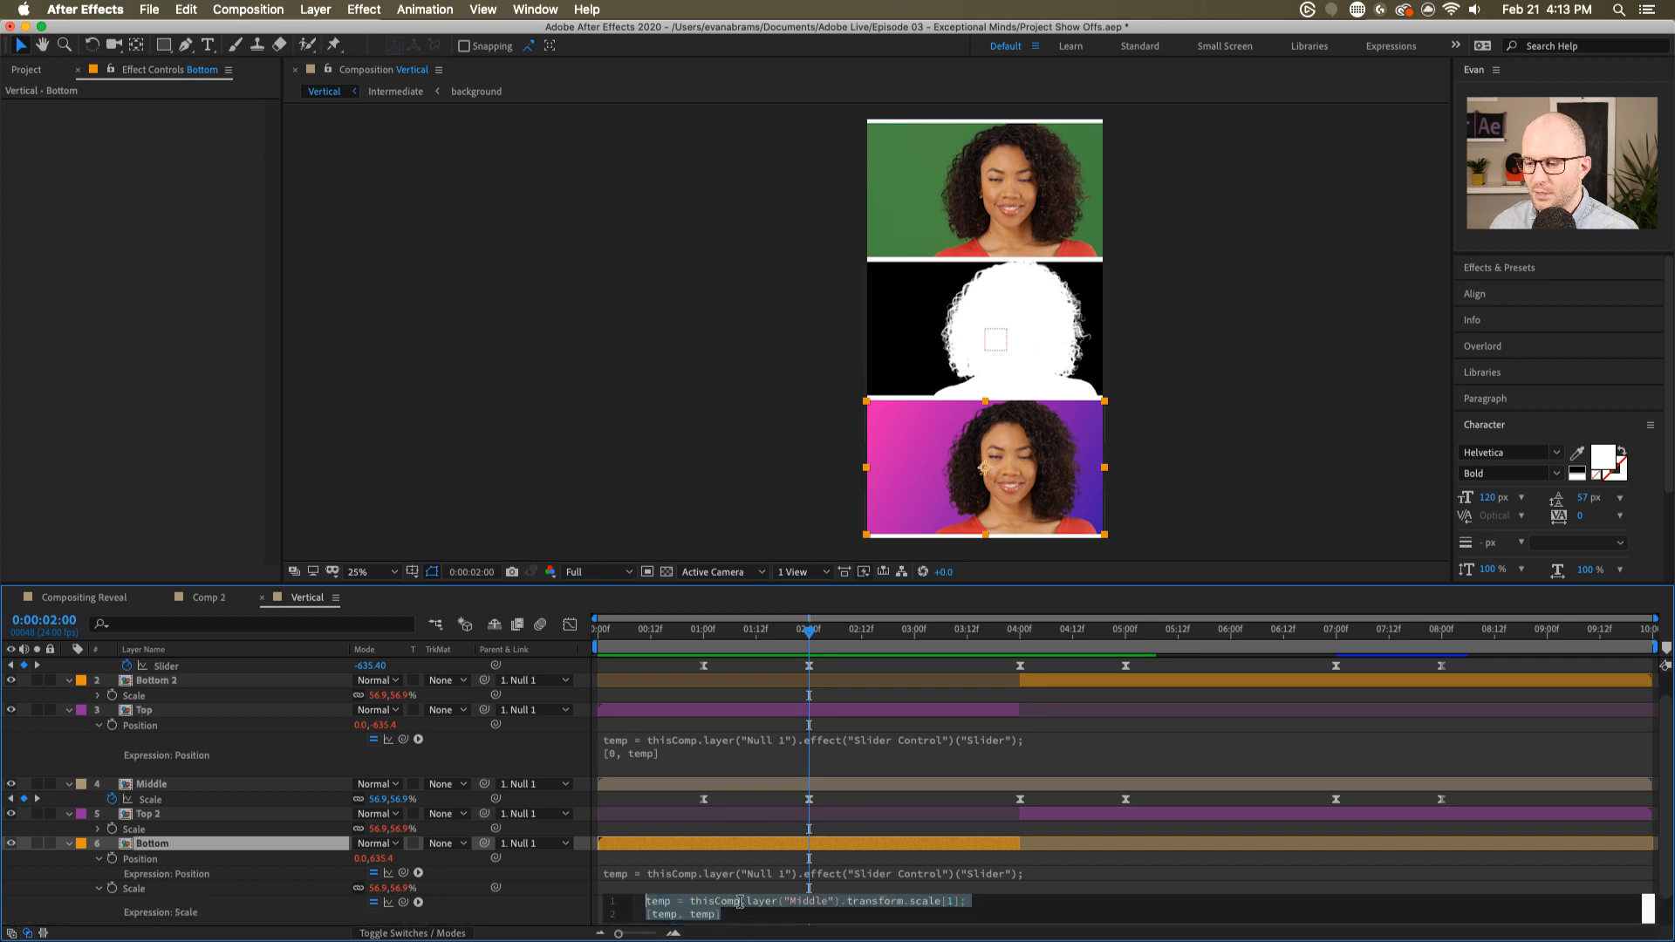
pyautogui.click(790, 852)
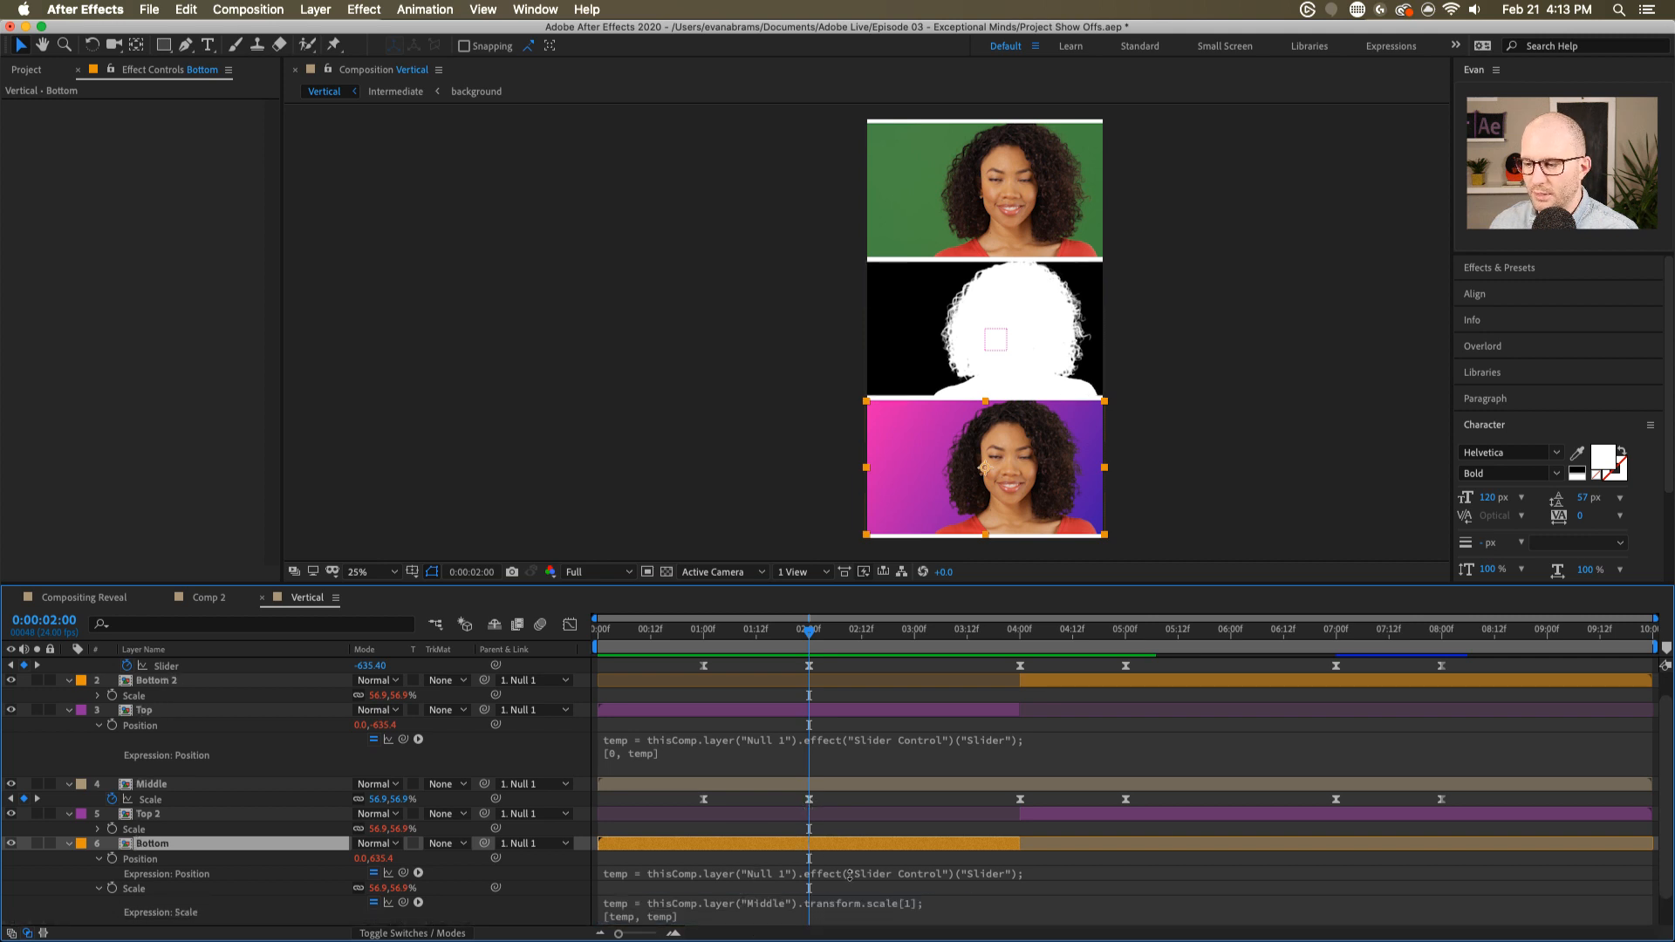
# - Expand the Bottom layer's Position expression and inspect its [0, -temp] line
pyautogui.moveTo(850, 879); pyautogui.dragTo(854, 910)
pyautogui.scroll(-2, 870, 848)
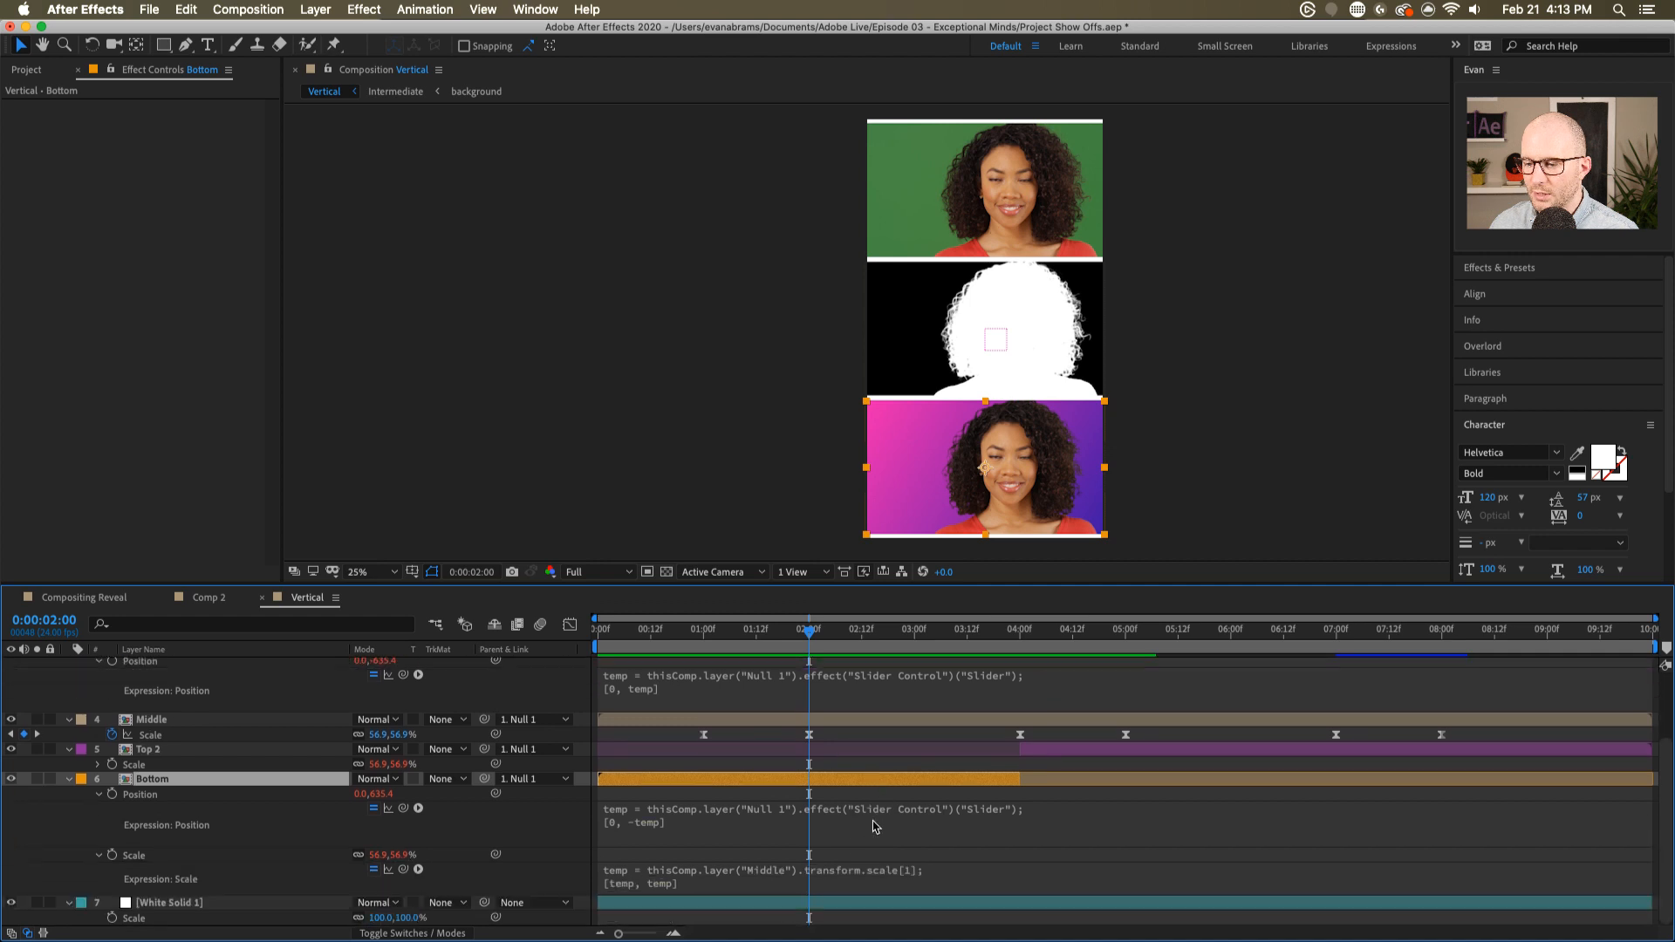
pyautogui.click(670, 823)
pyautogui.click(672, 821)
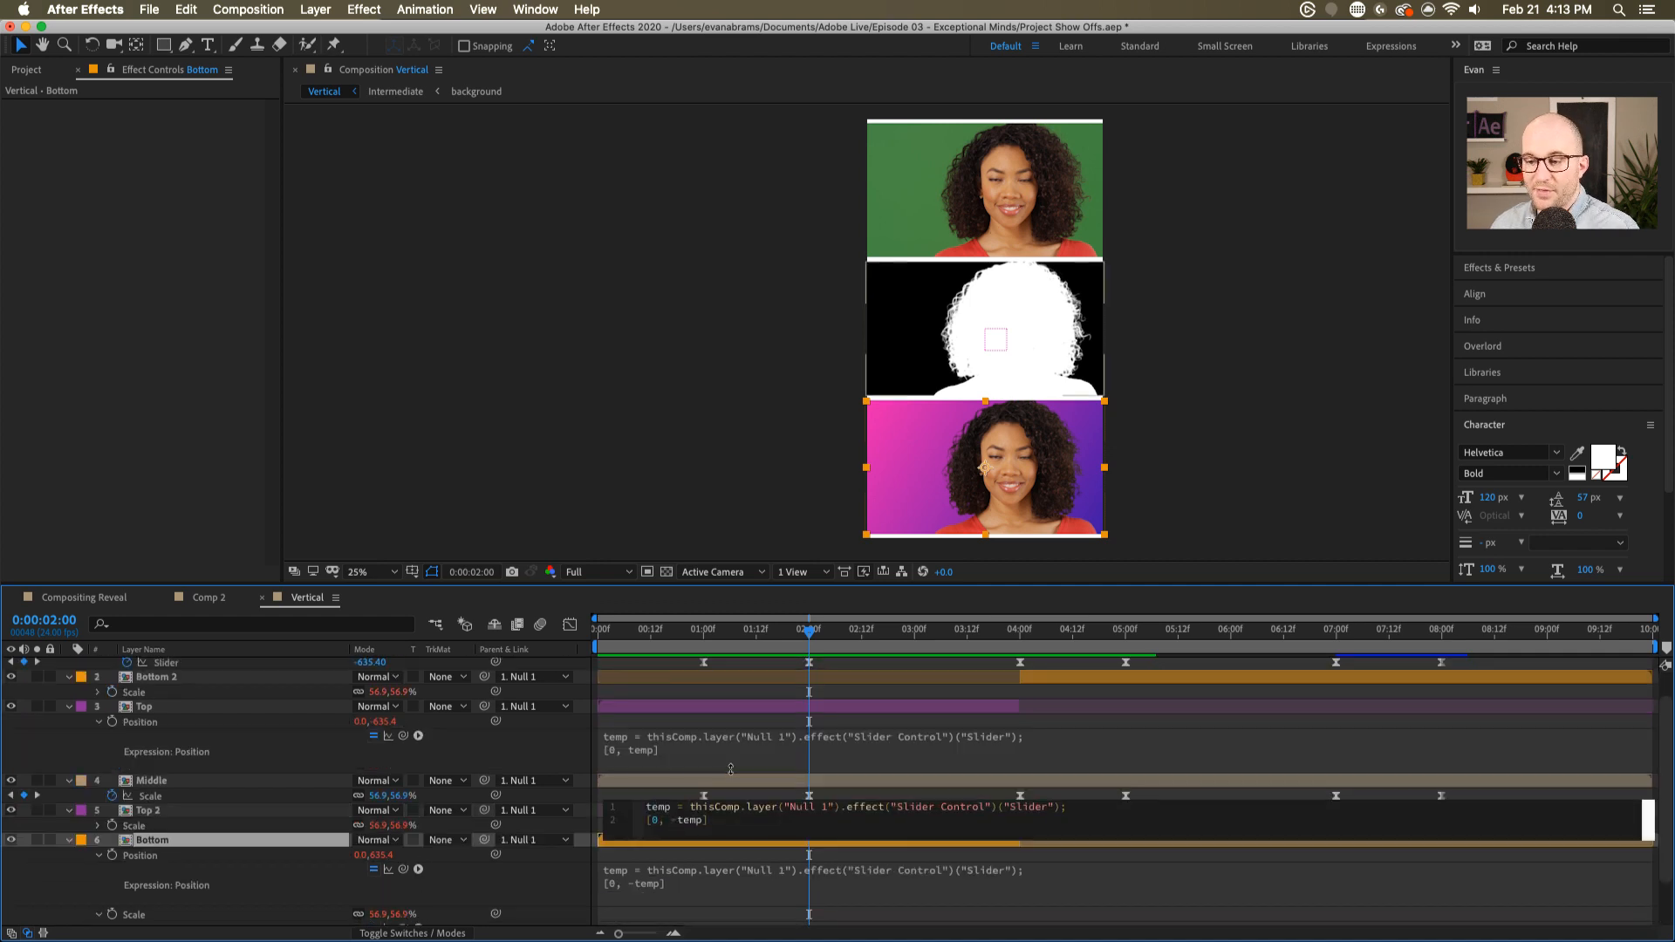
# - Select the Top layer and preview the panel split from 0:00:01:00, stopping at 0:00:03:12
pyautogui.scroll(2, 733, 781)
pyautogui.click(728, 709)
pyautogui.scroll(1, 729, 674)
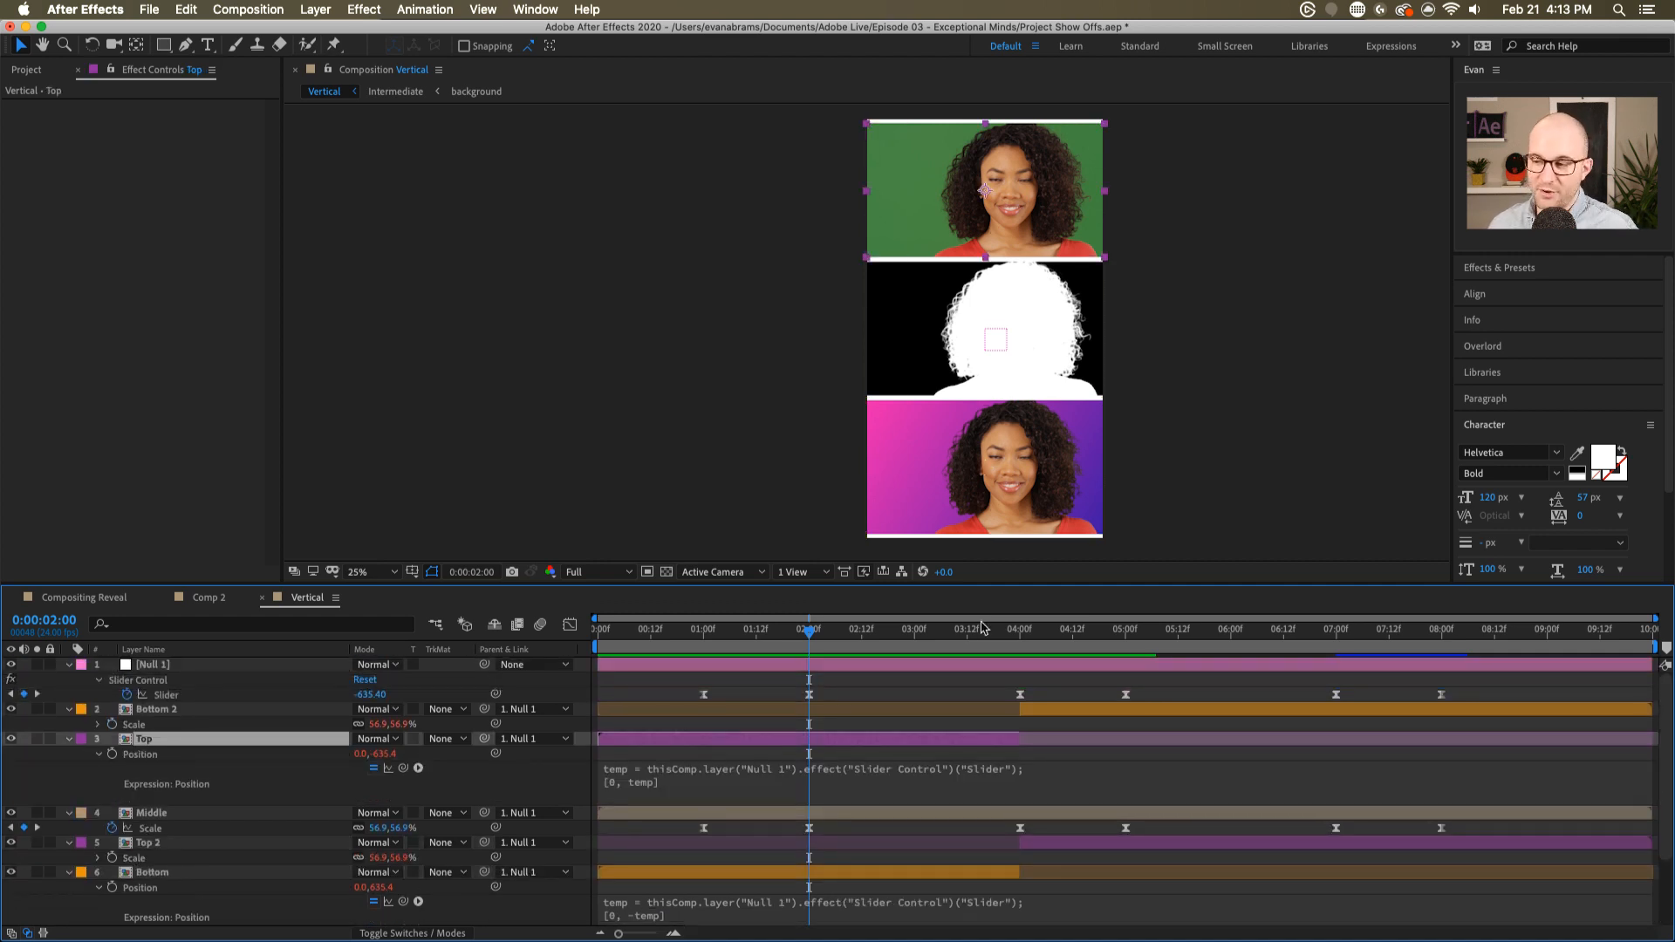
pyautogui.click(704, 629)
pyautogui.press('space')
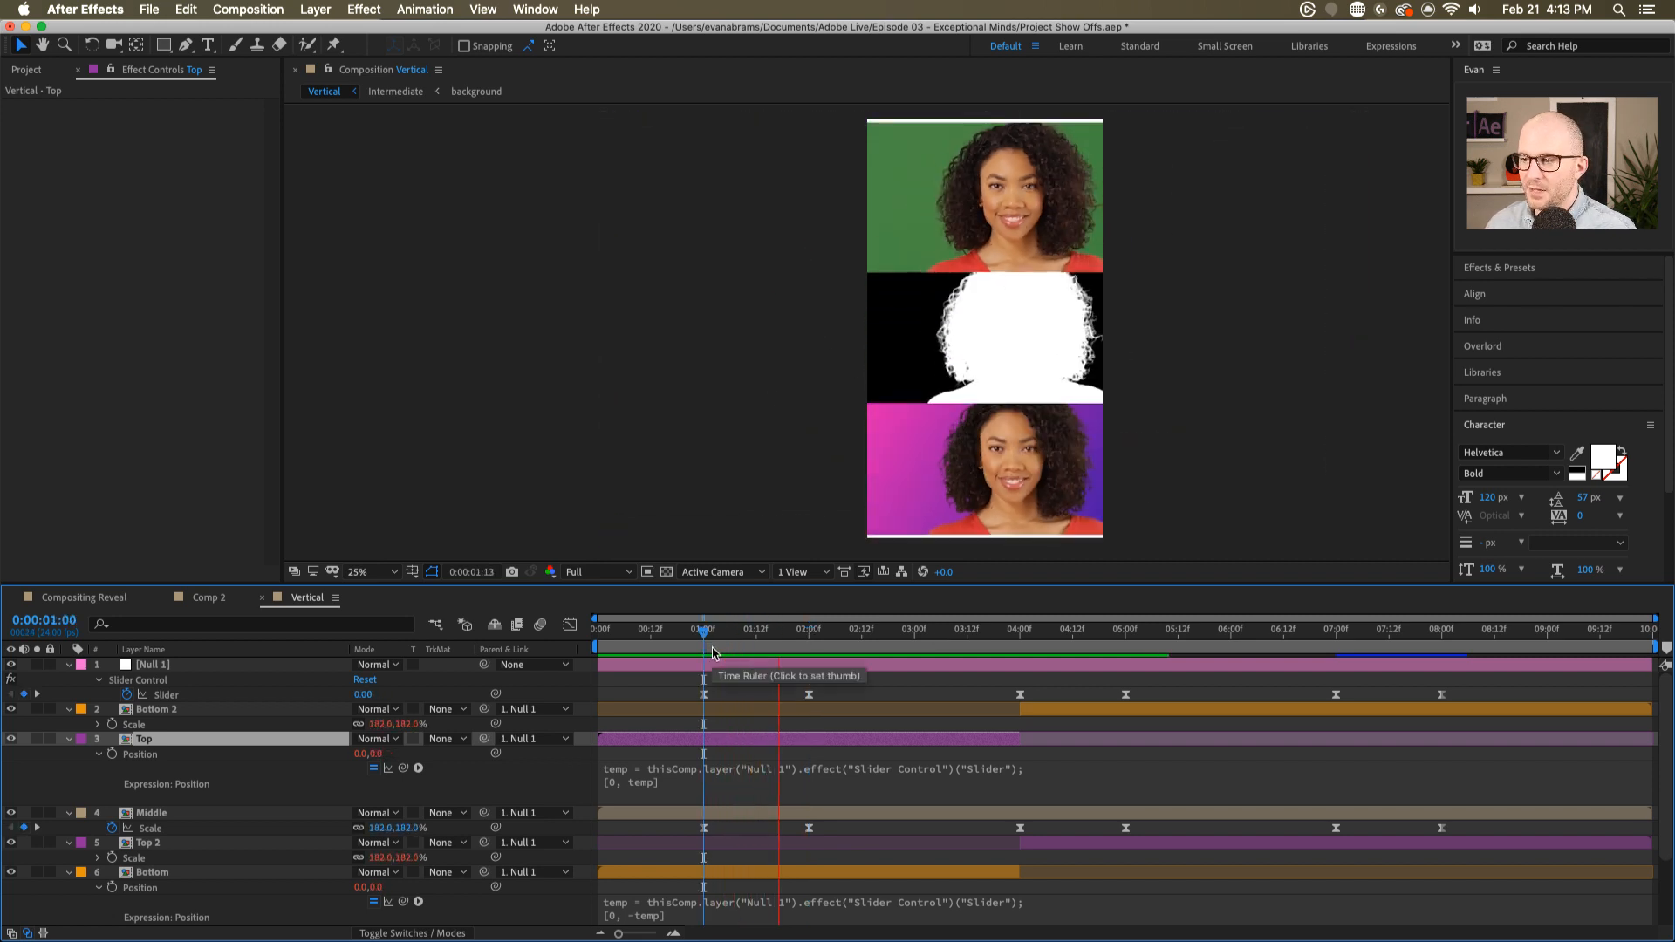
pyautogui.click(967, 629)
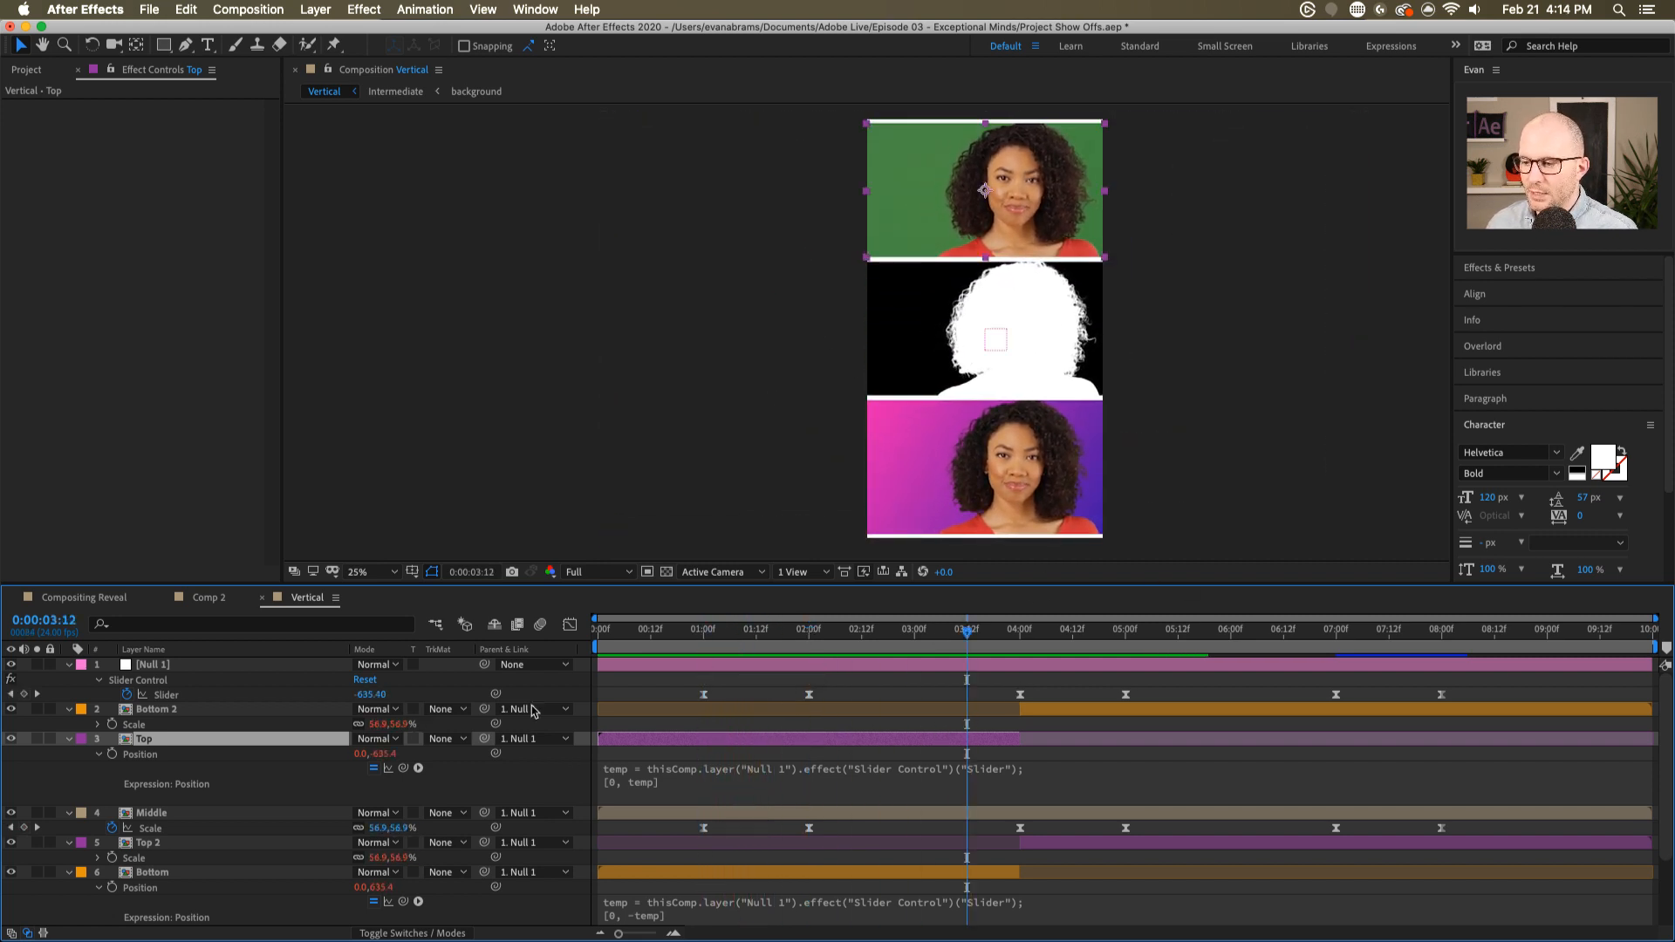
# - Collapse the properties of all layers and reveal only Null 1's keyframed Slider Control
pyautogui.press('super+a')
pyautogui.press('u')
pyautogui.click(785, 829)
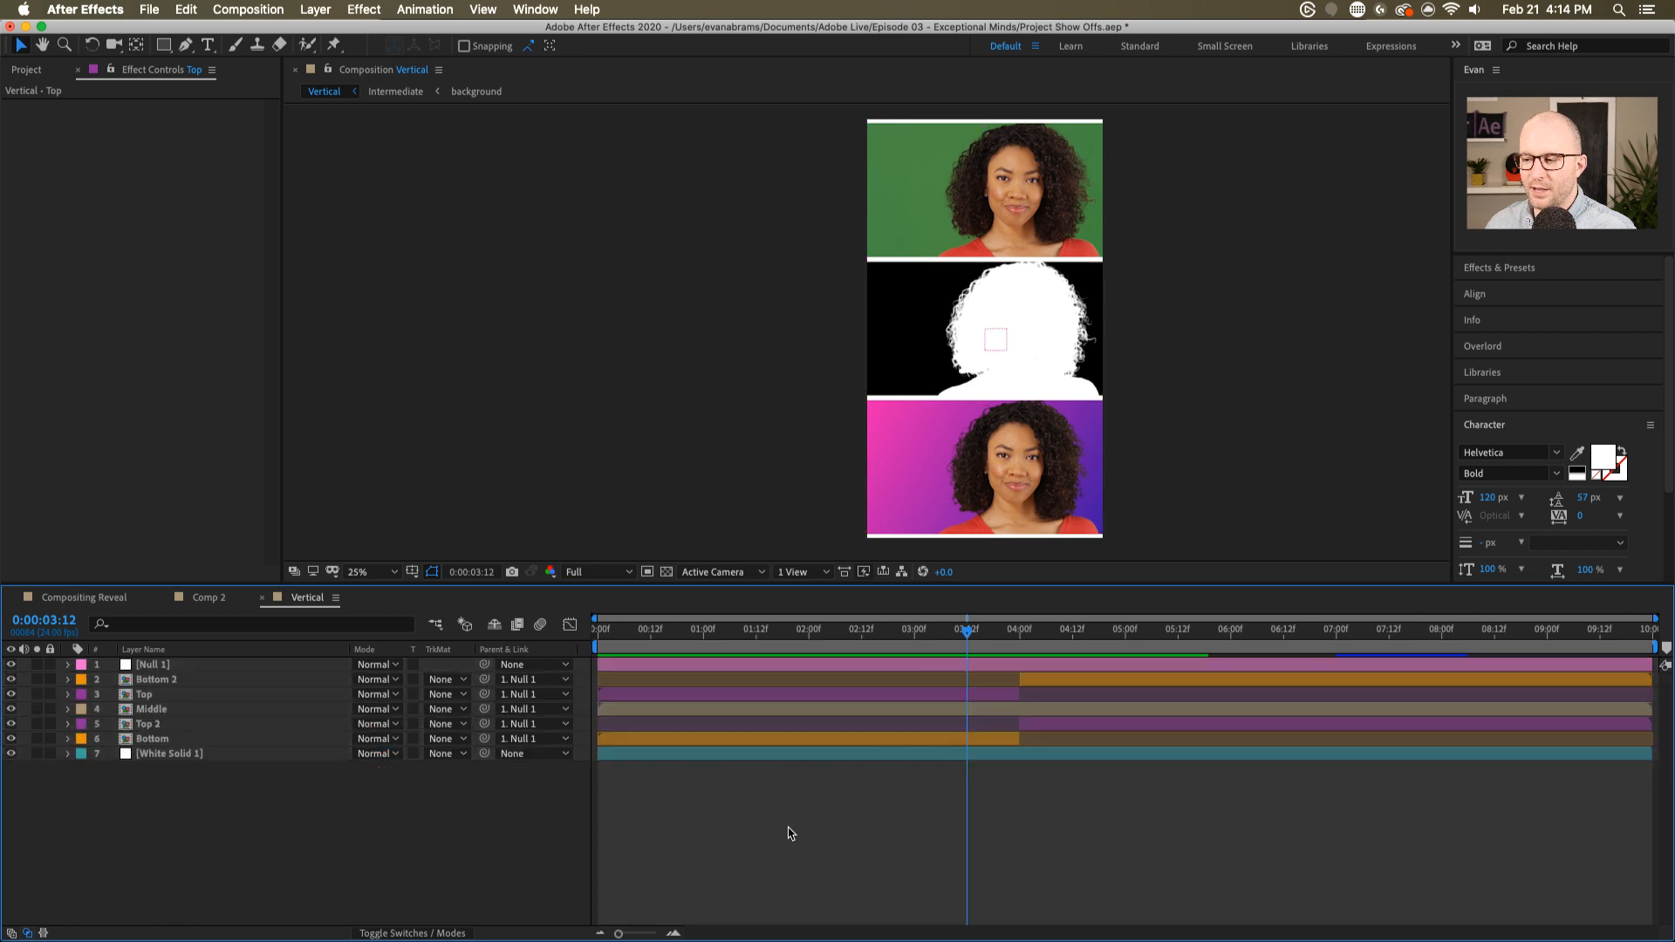
pyautogui.click(895, 670)
pyautogui.press('u')
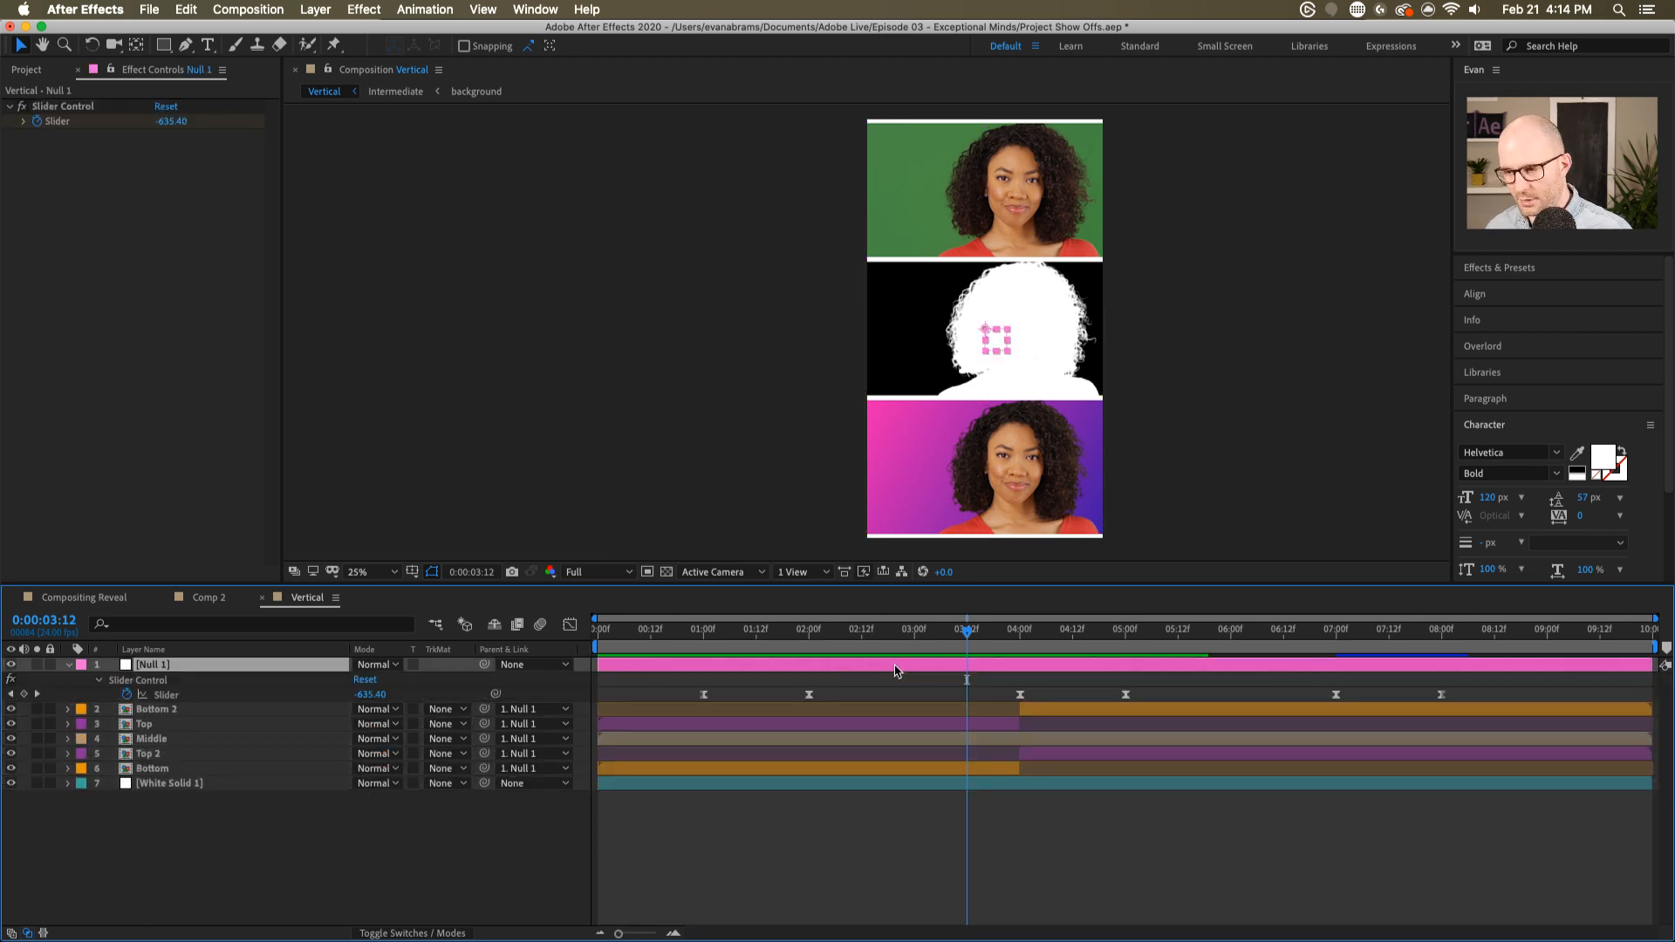
# - Select Bottom 2 and preview to 0:00:04:11, add Top 2 to the selection, and move the playhead to 0:00:03:17
pyautogui.click(1041, 711)
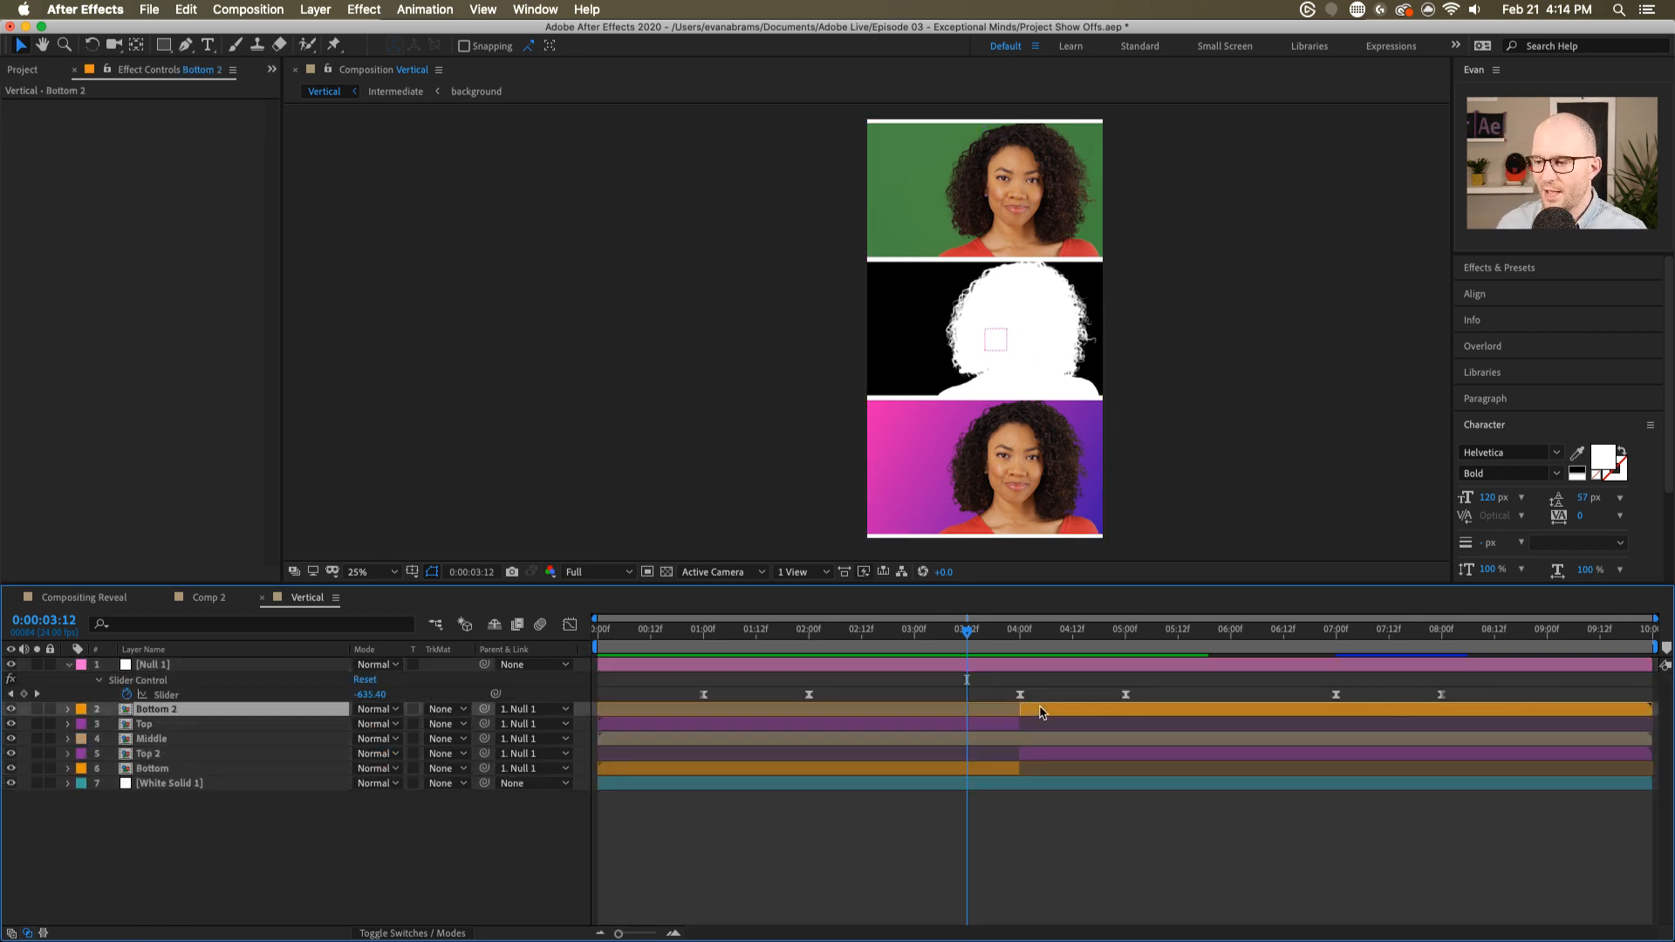
pyautogui.press('space')
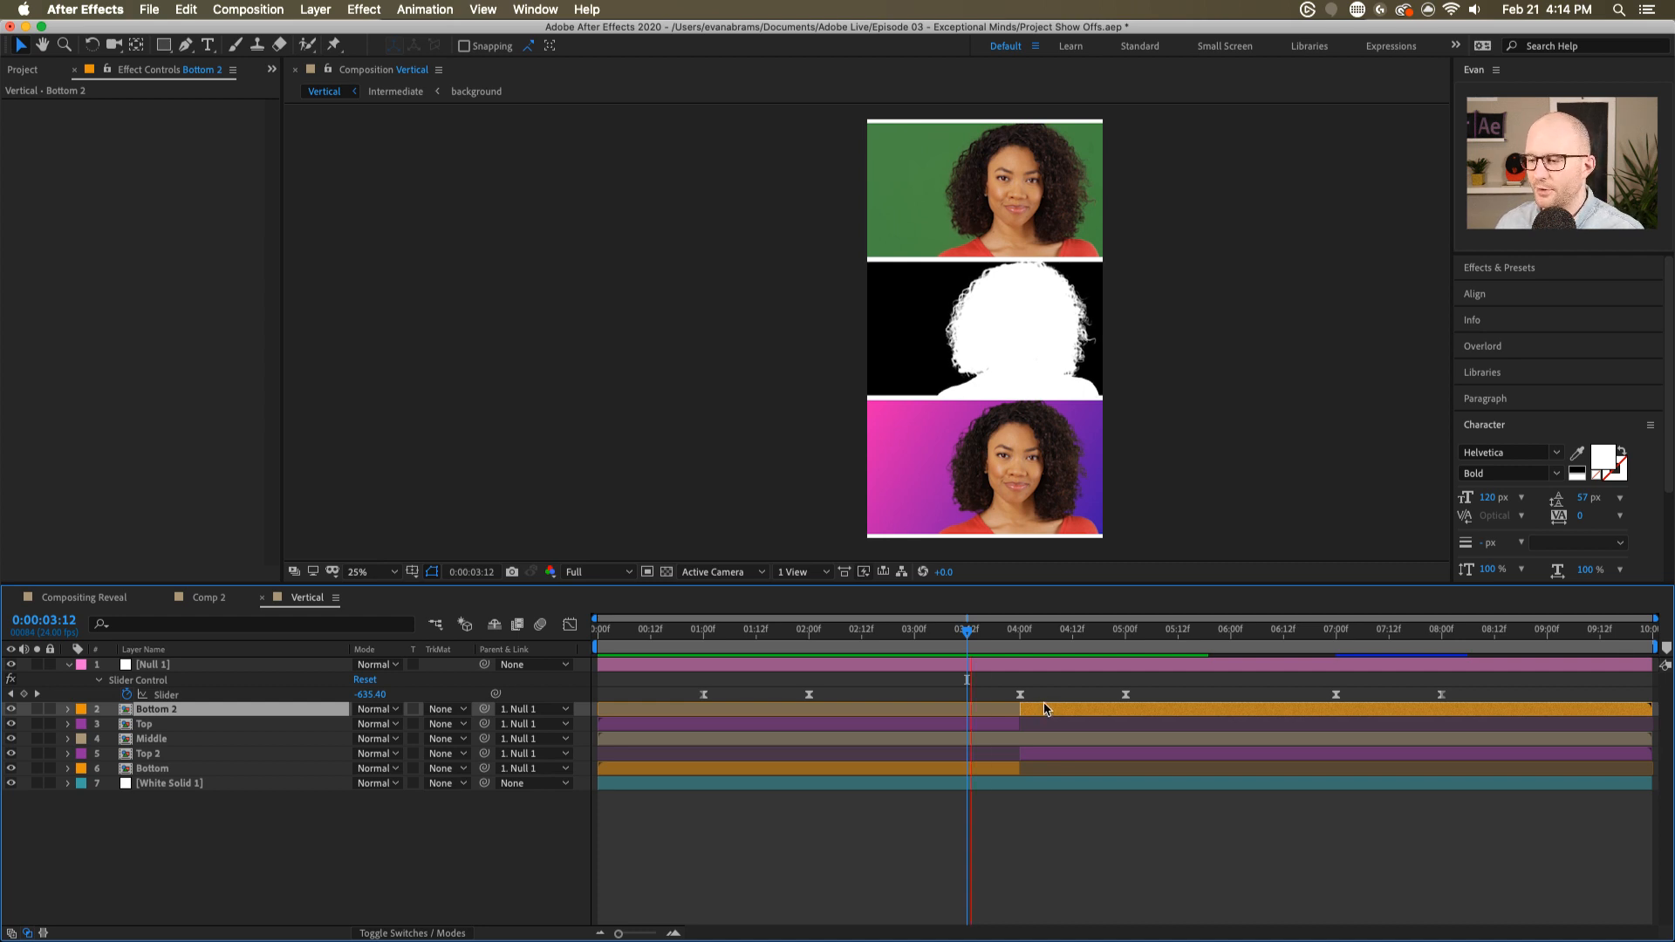
pyautogui.press('space')
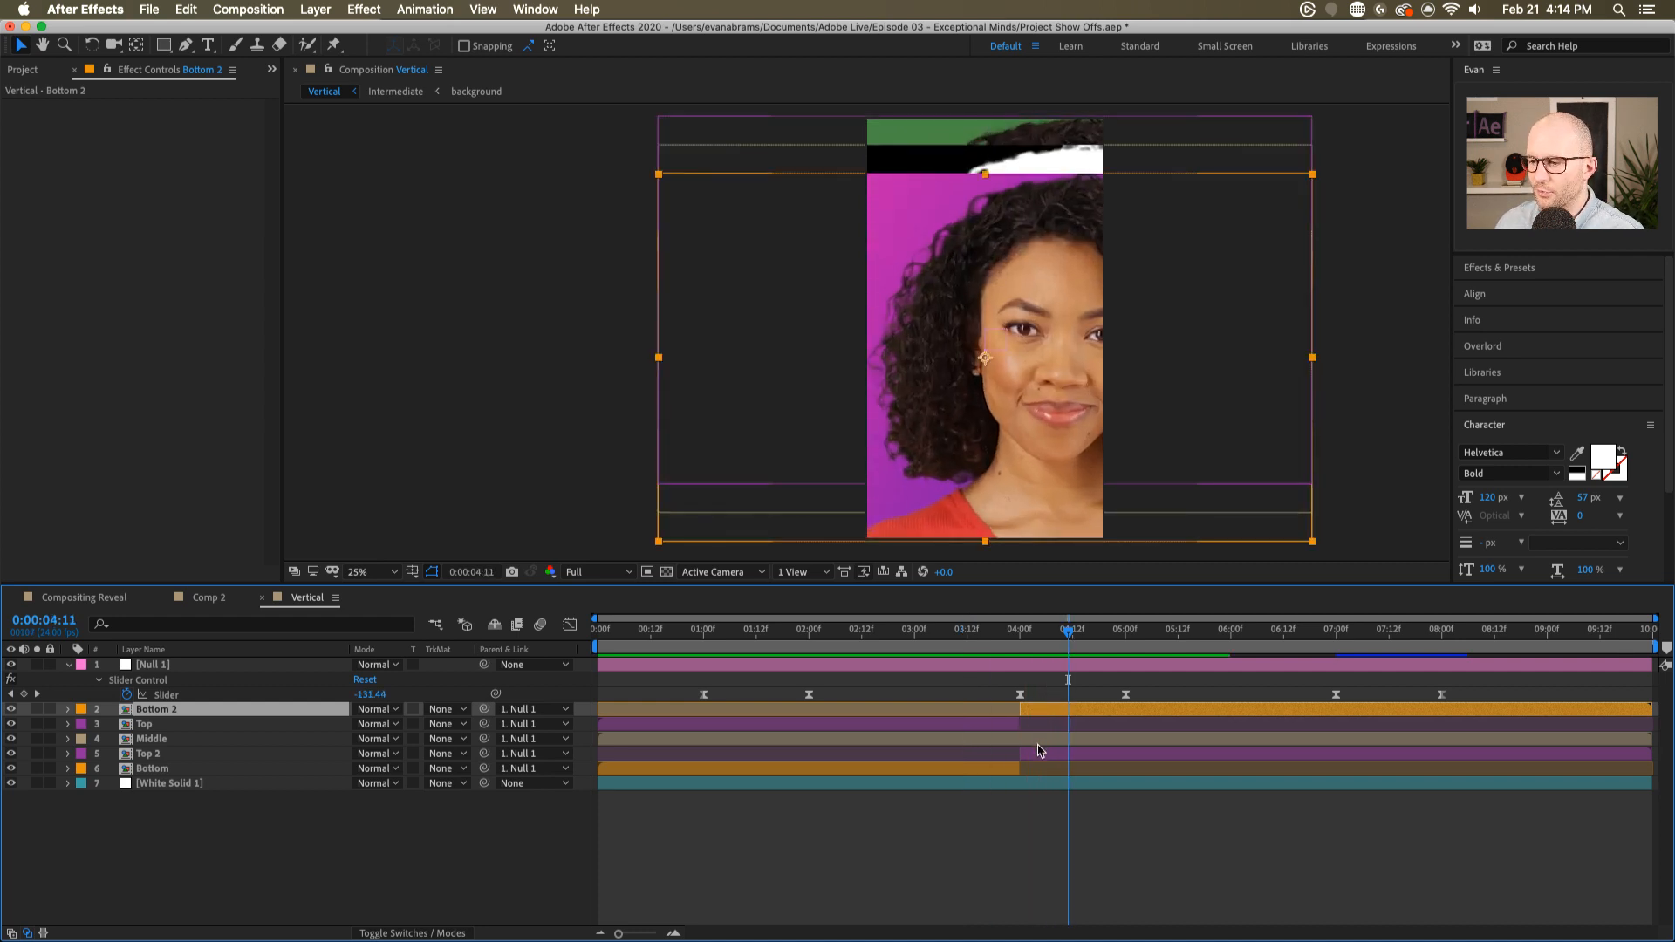
pyautogui.keyDown('super'); pyautogui.click(1038, 754); pyautogui.keyUp('super')
pyautogui.click(1001, 639)
pyautogui.moveTo(1001, 640); pyautogui.dragTo(988, 639)
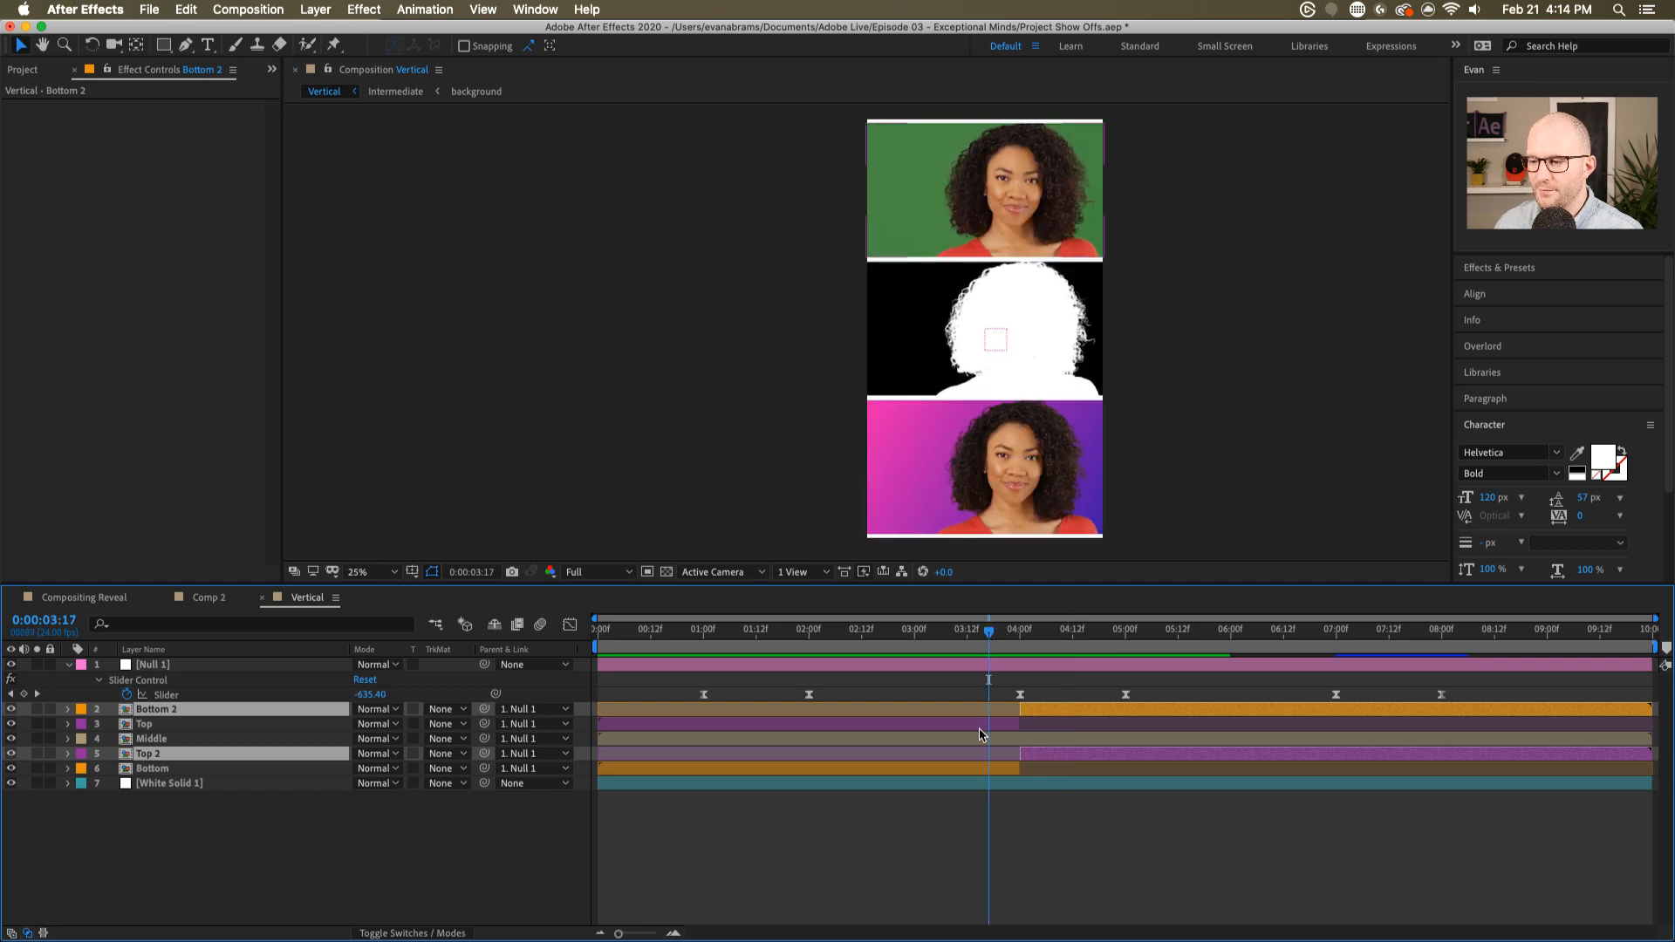
# - Try splitting the Top layer at 0:00:03:17 and undo the split
pyautogui.click(981, 725)
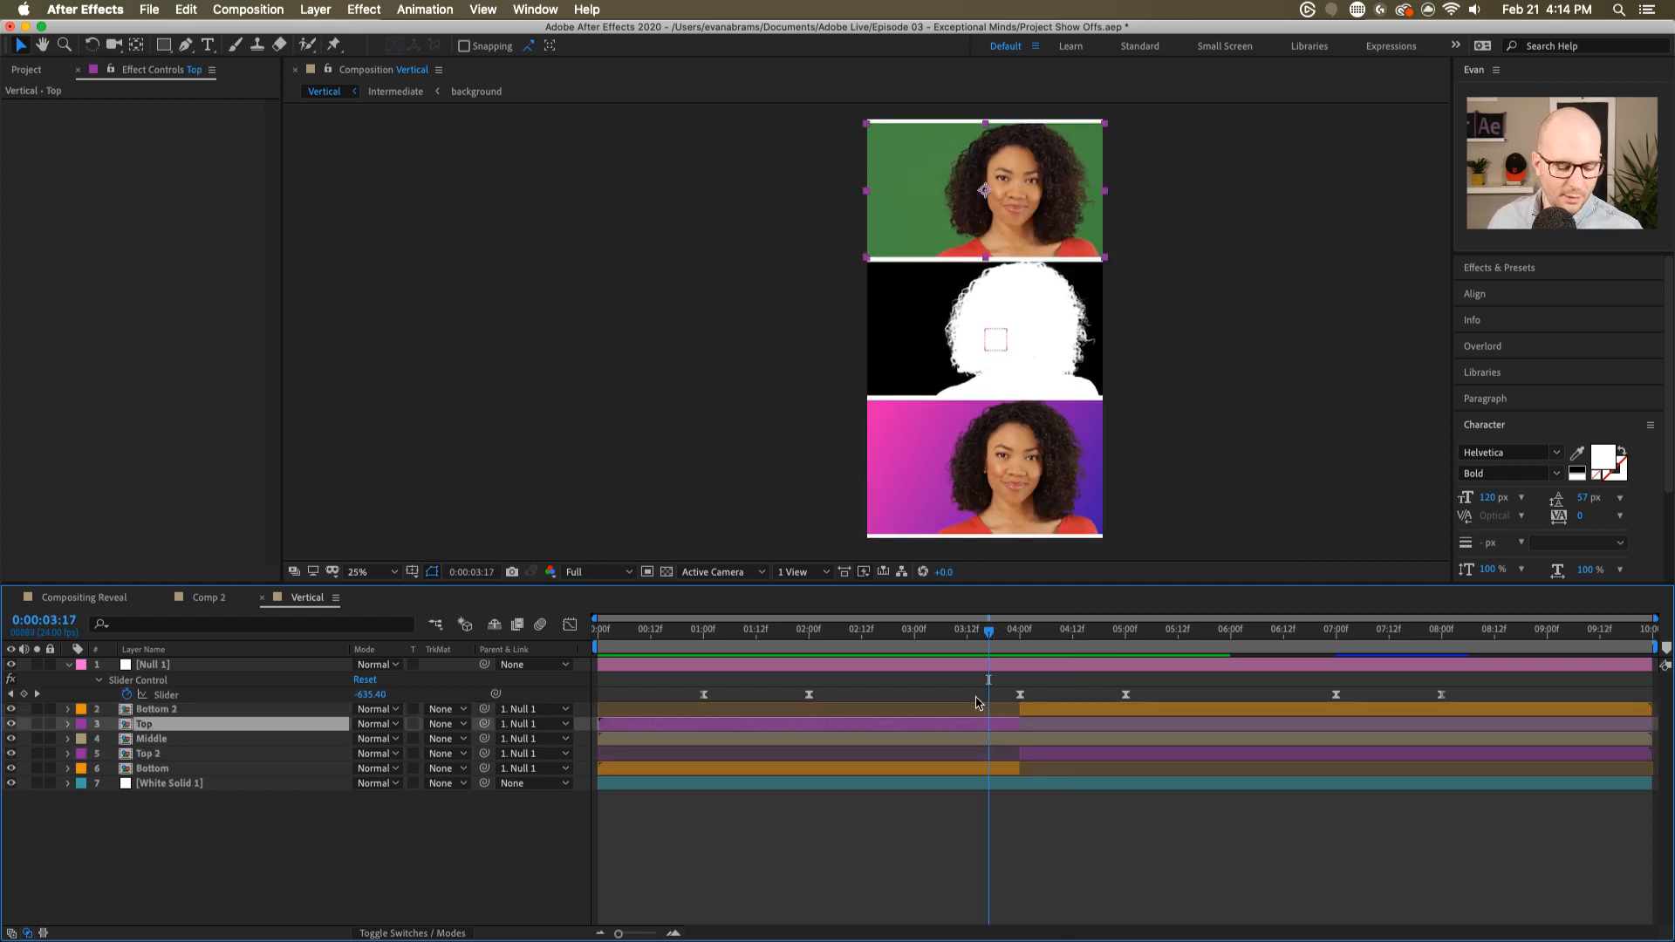
pyautogui.press('super+shift+d')
pyautogui.press('super+z')
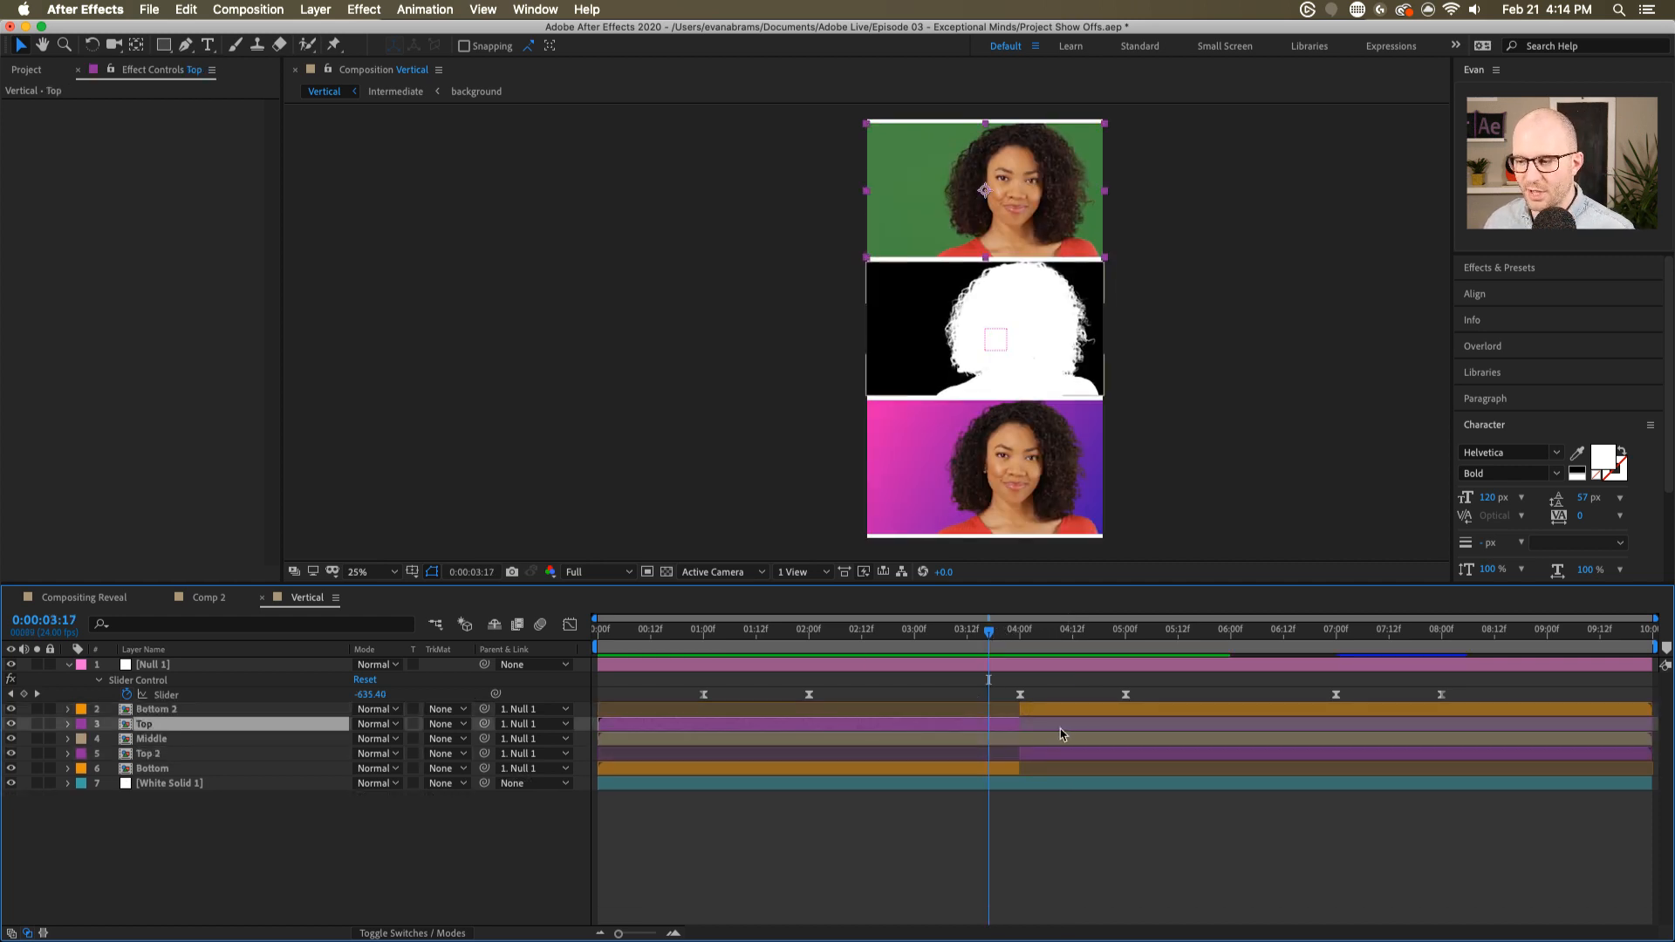
# - Preview the transition from 0:00:03:17, move the playhead to 0:00:05:00, and play the remaining animation
pyautogui.press('space')
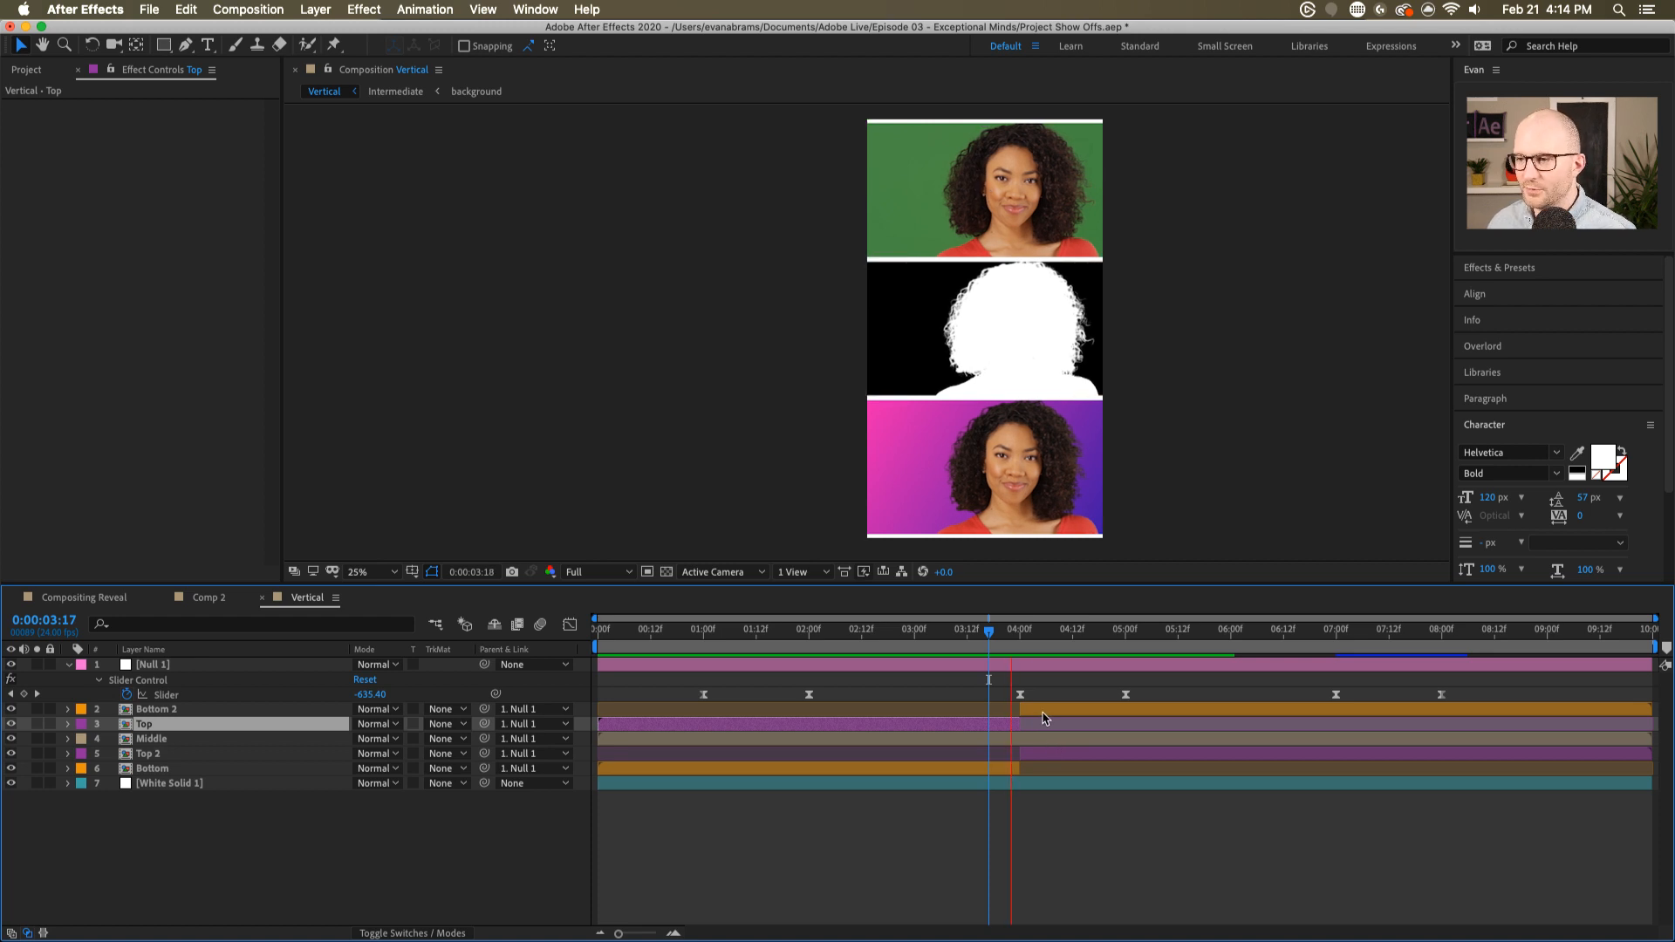
pyautogui.press('space')
pyautogui.moveTo(1107, 646); pyautogui.dragTo(1125, 644)
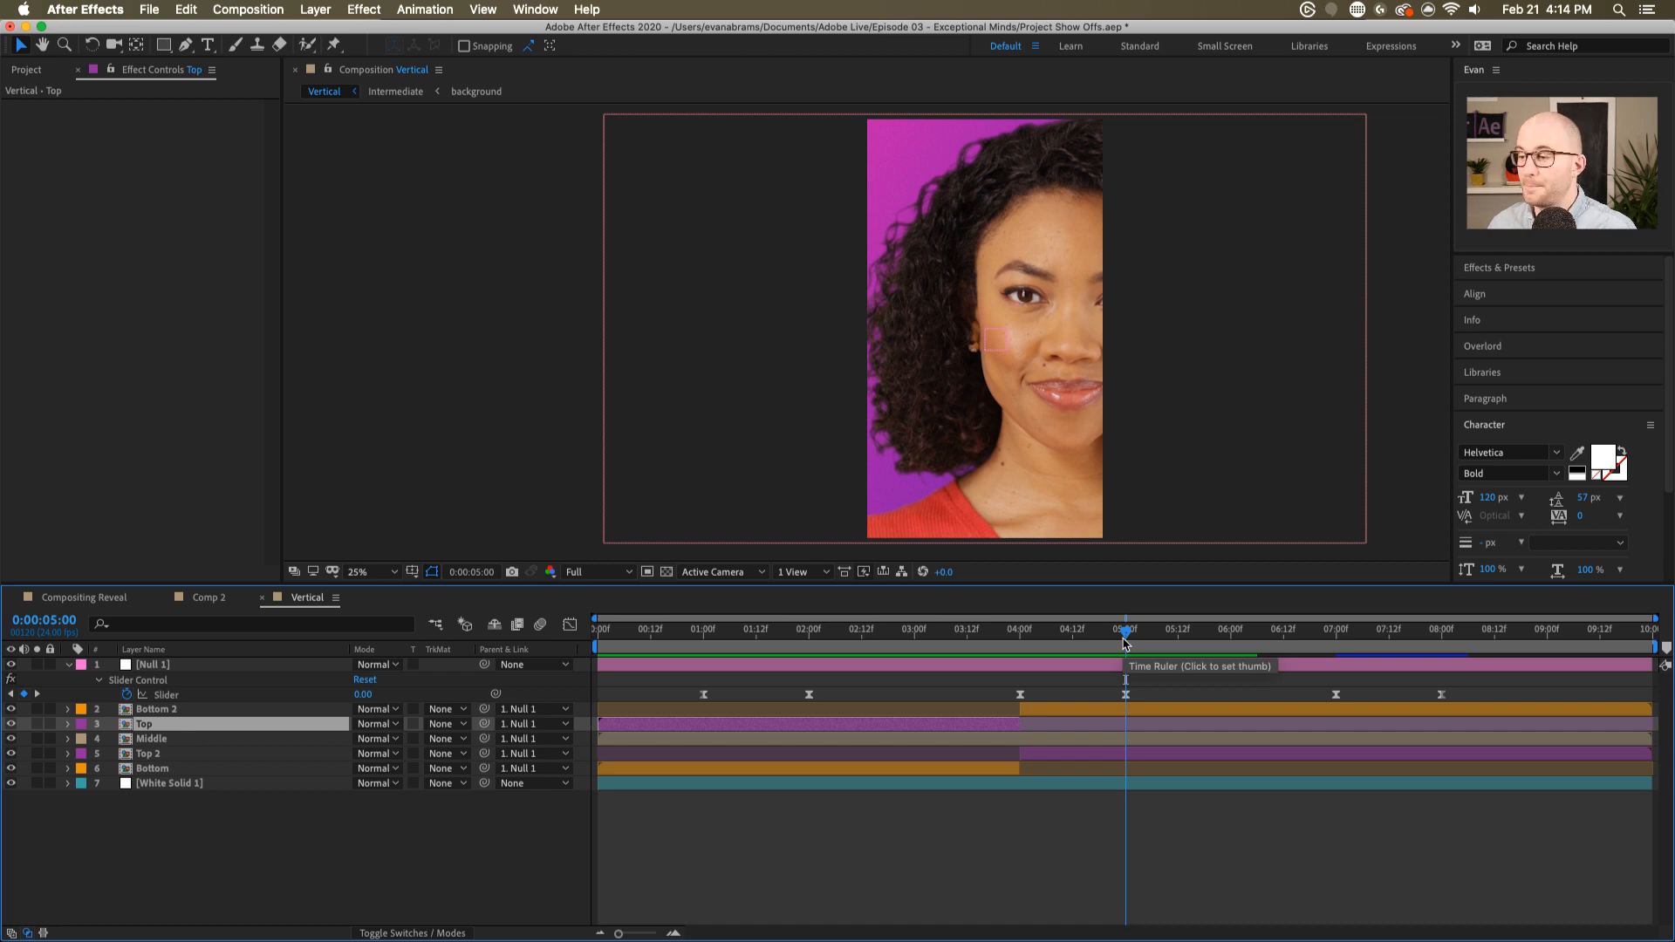
pyautogui.press('space')
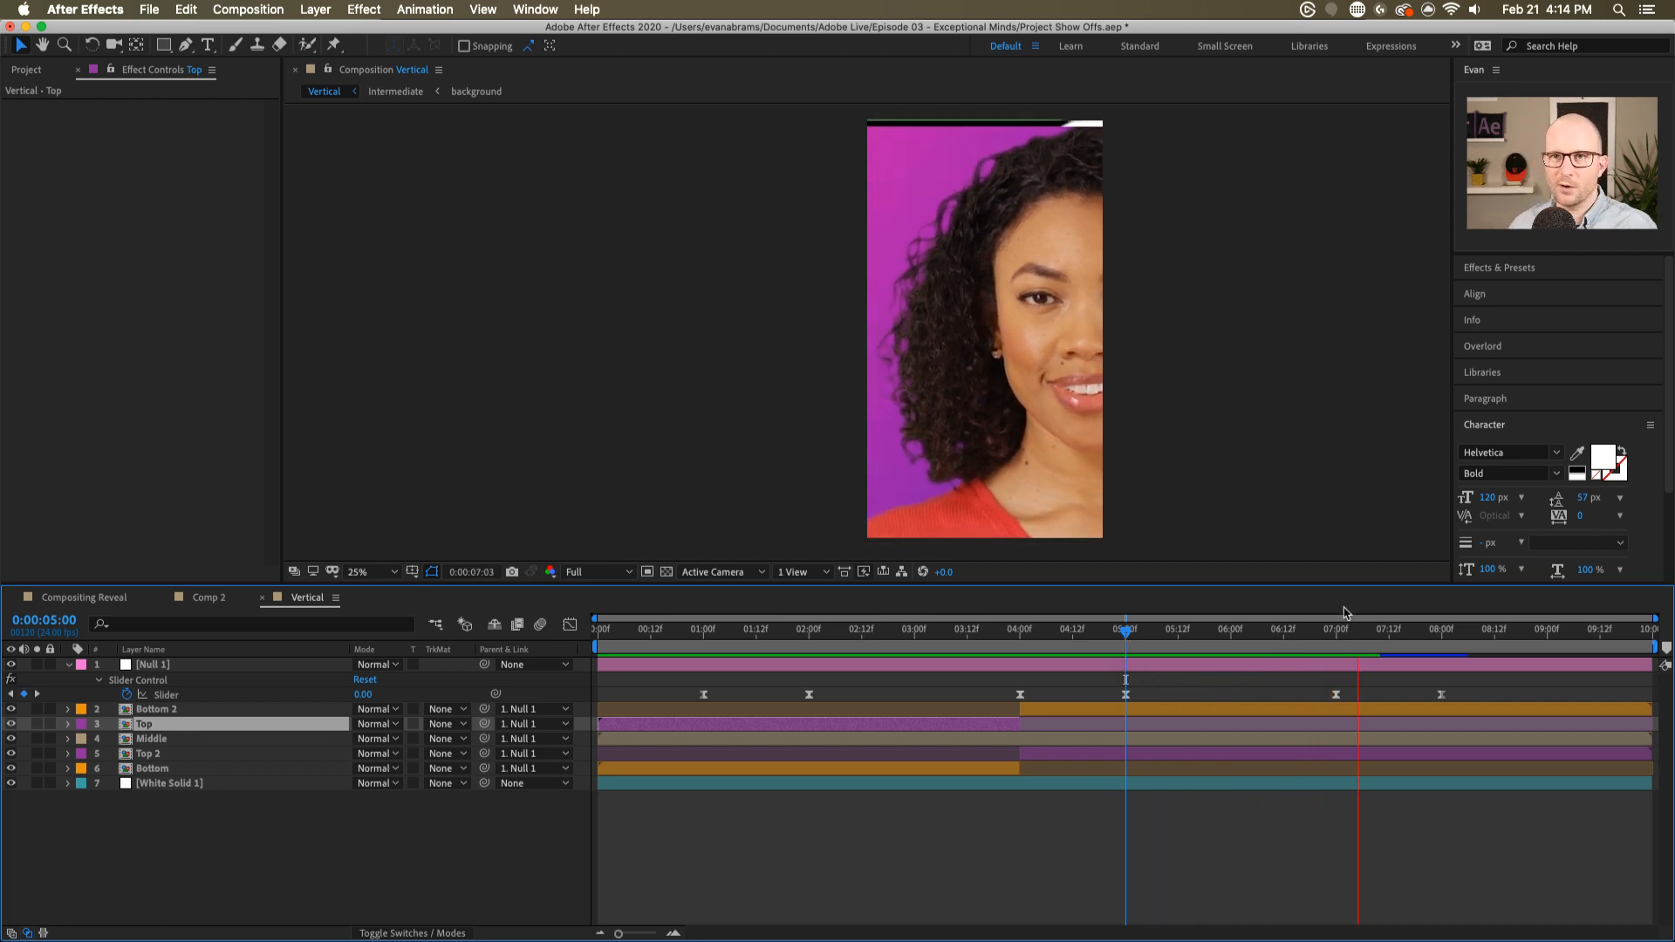
# - Return to the start of the Vertical composition and preview the three panels splitting apart
pyautogui.moveTo(1463, 630); pyautogui.dragTo(628, 723)
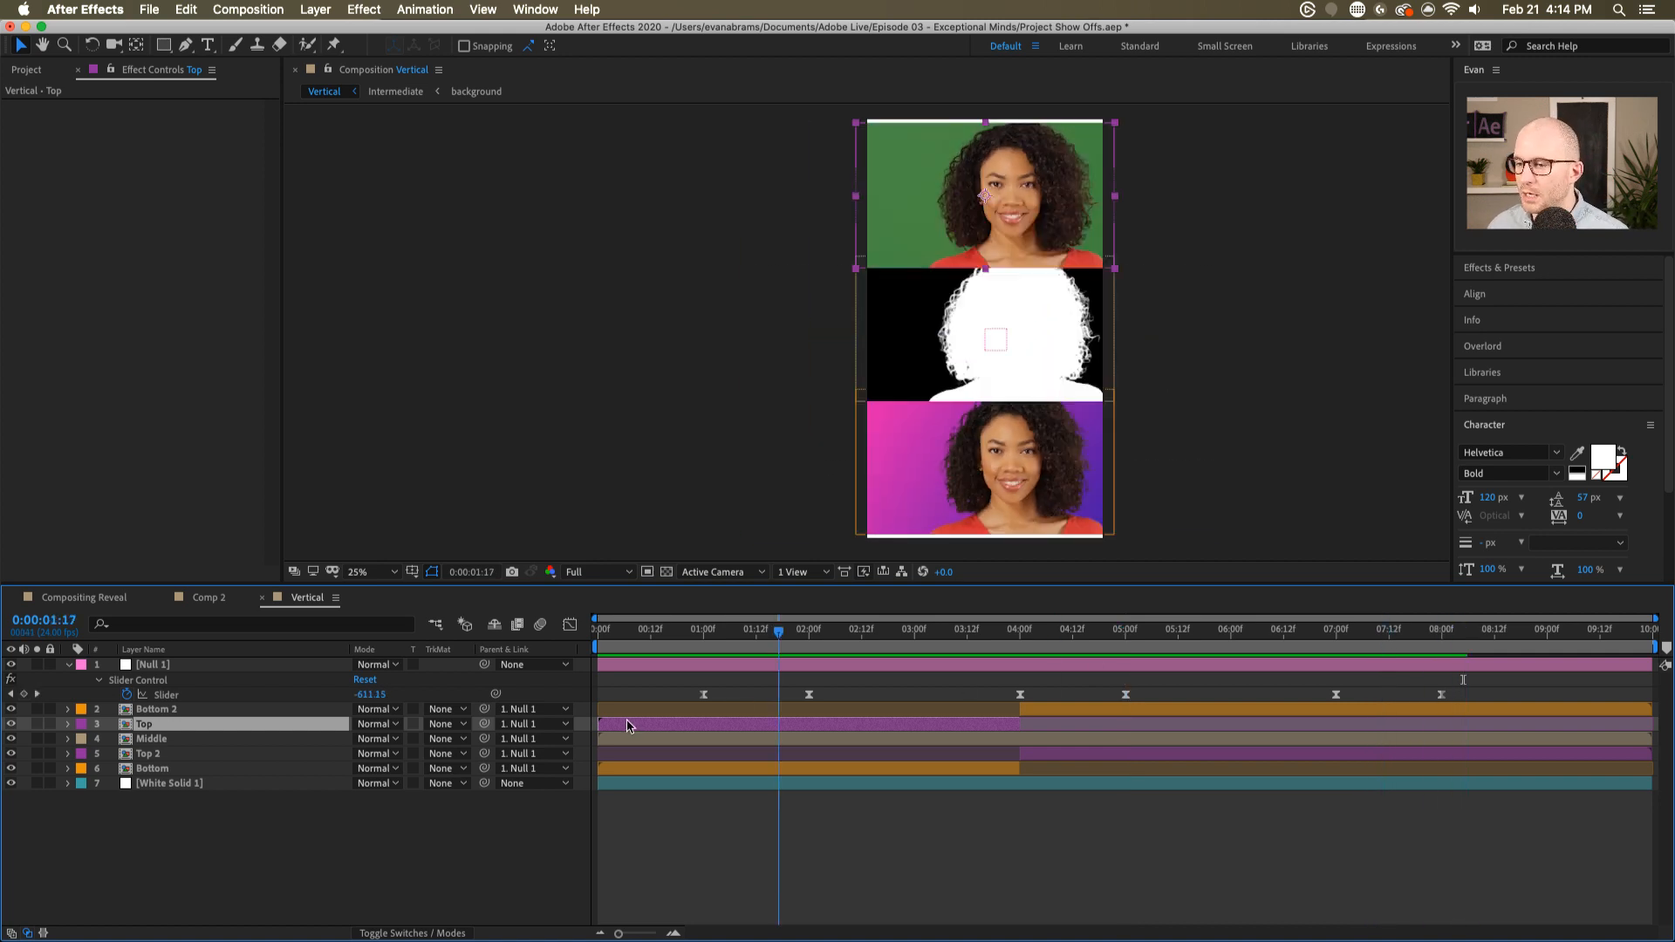
pyautogui.press('Home')
pyautogui.press('space')
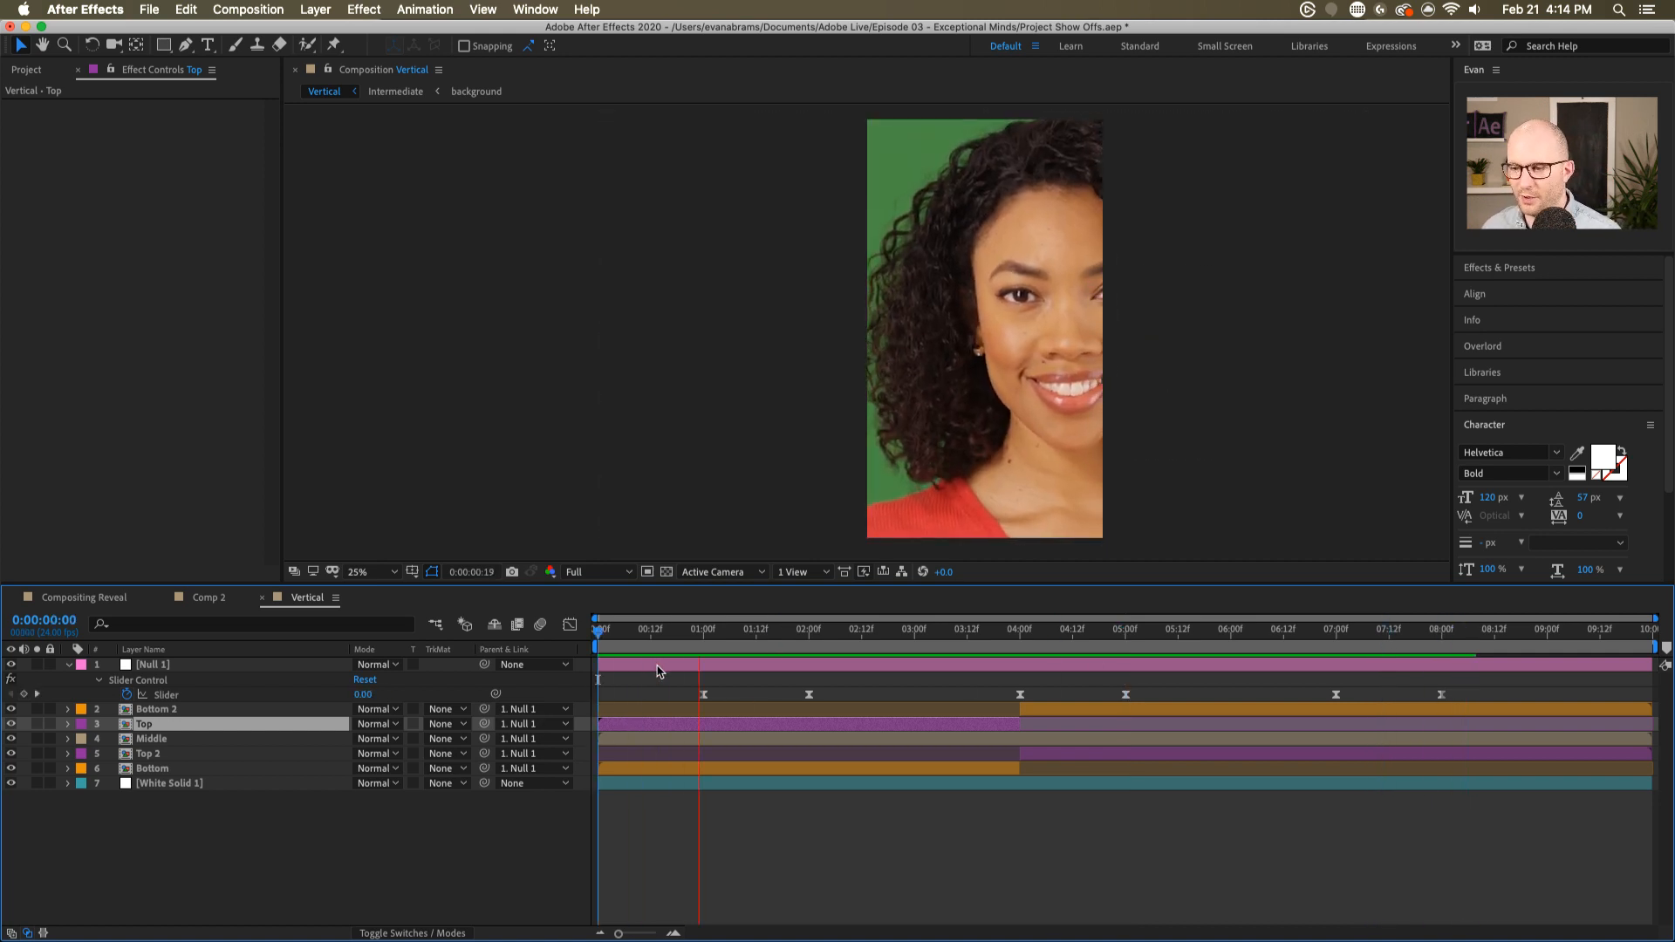
pyautogui.press('space')
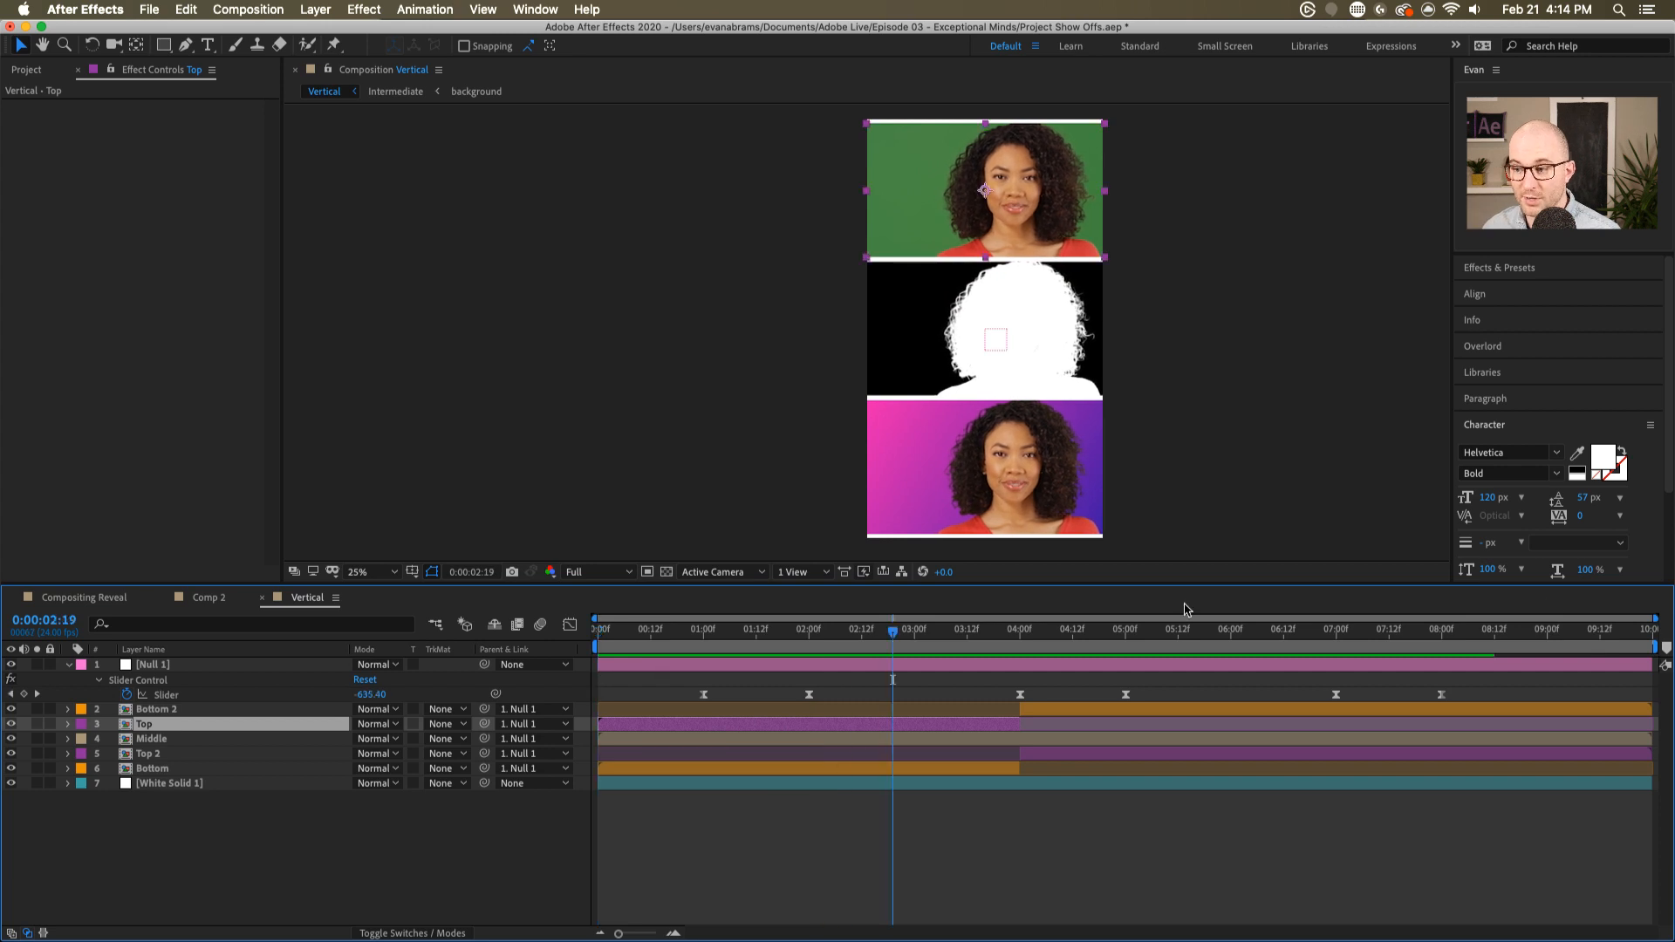
pyautogui.press('space')
# - Preview the bottom panel's expansion from 0:00:04:00 and scrub back to 0:00:03:07
pyautogui.click(1020, 640)
pyautogui.press('space')
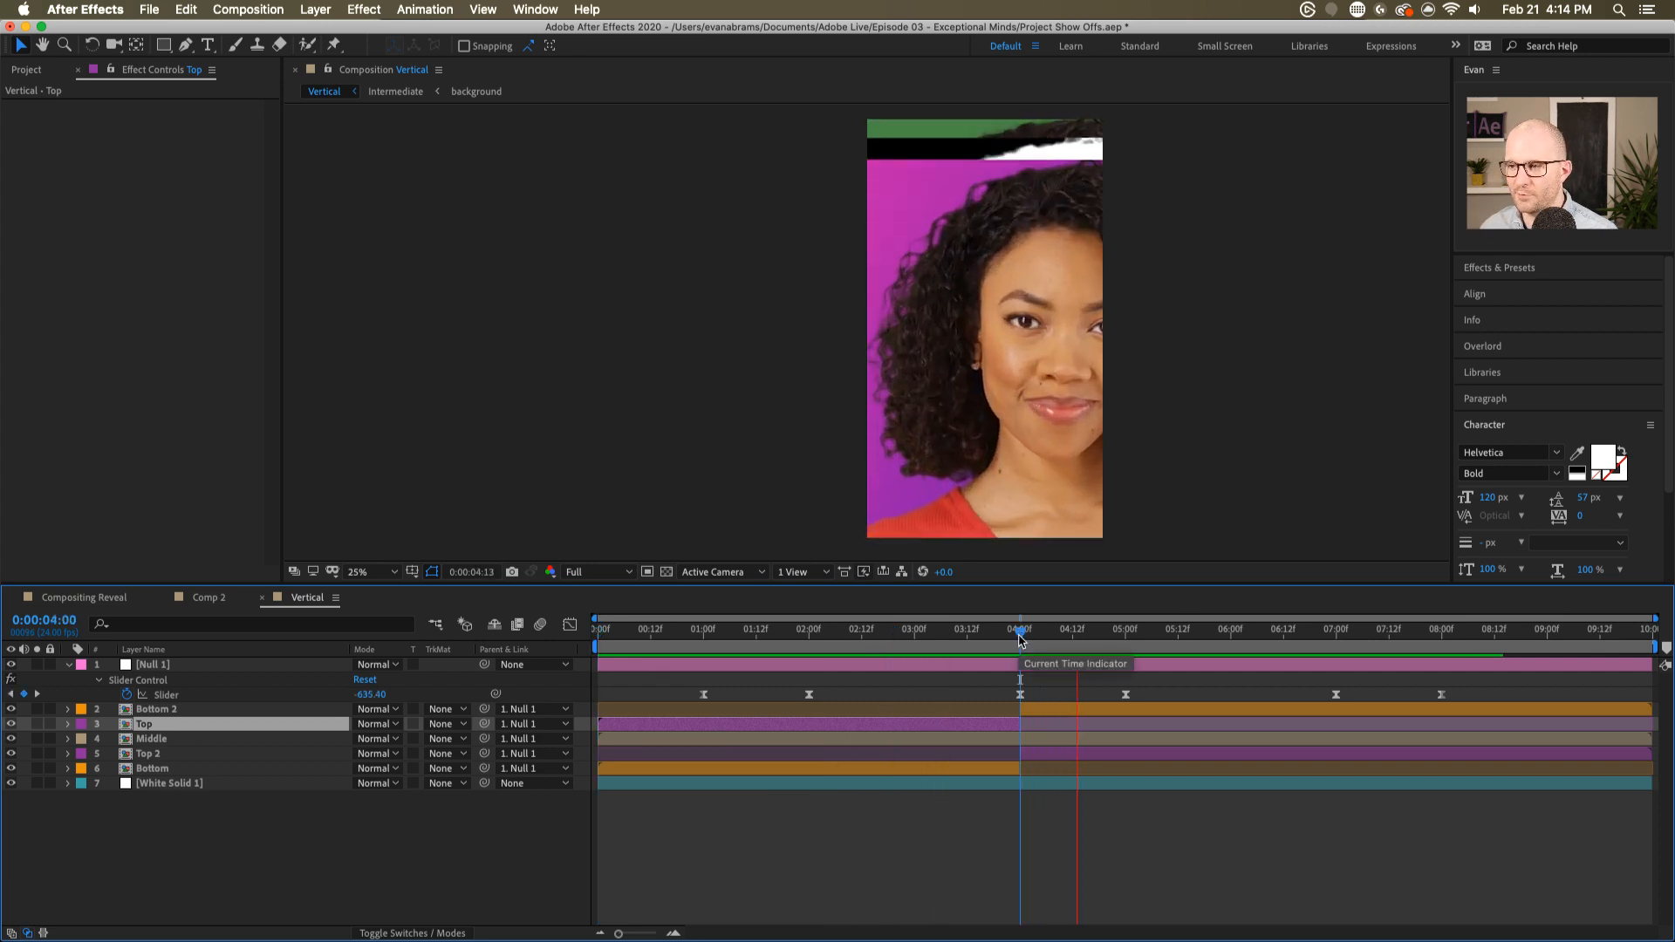
pyautogui.press('space')
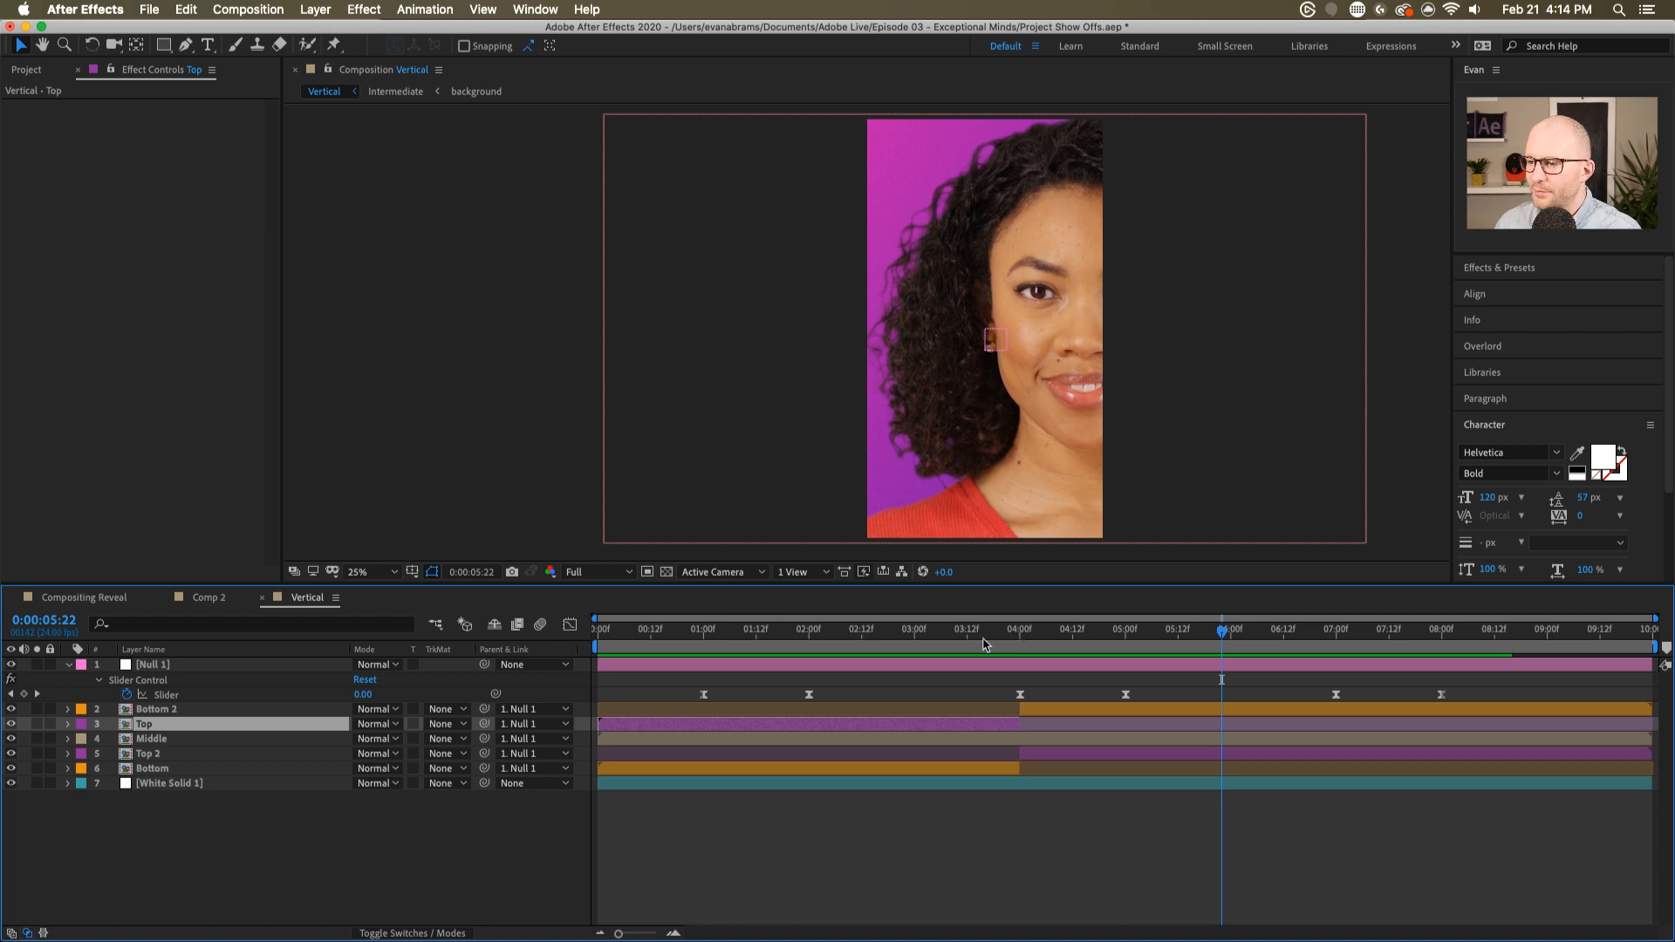
pyautogui.moveTo(981, 644); pyautogui.dragTo(945, 646)
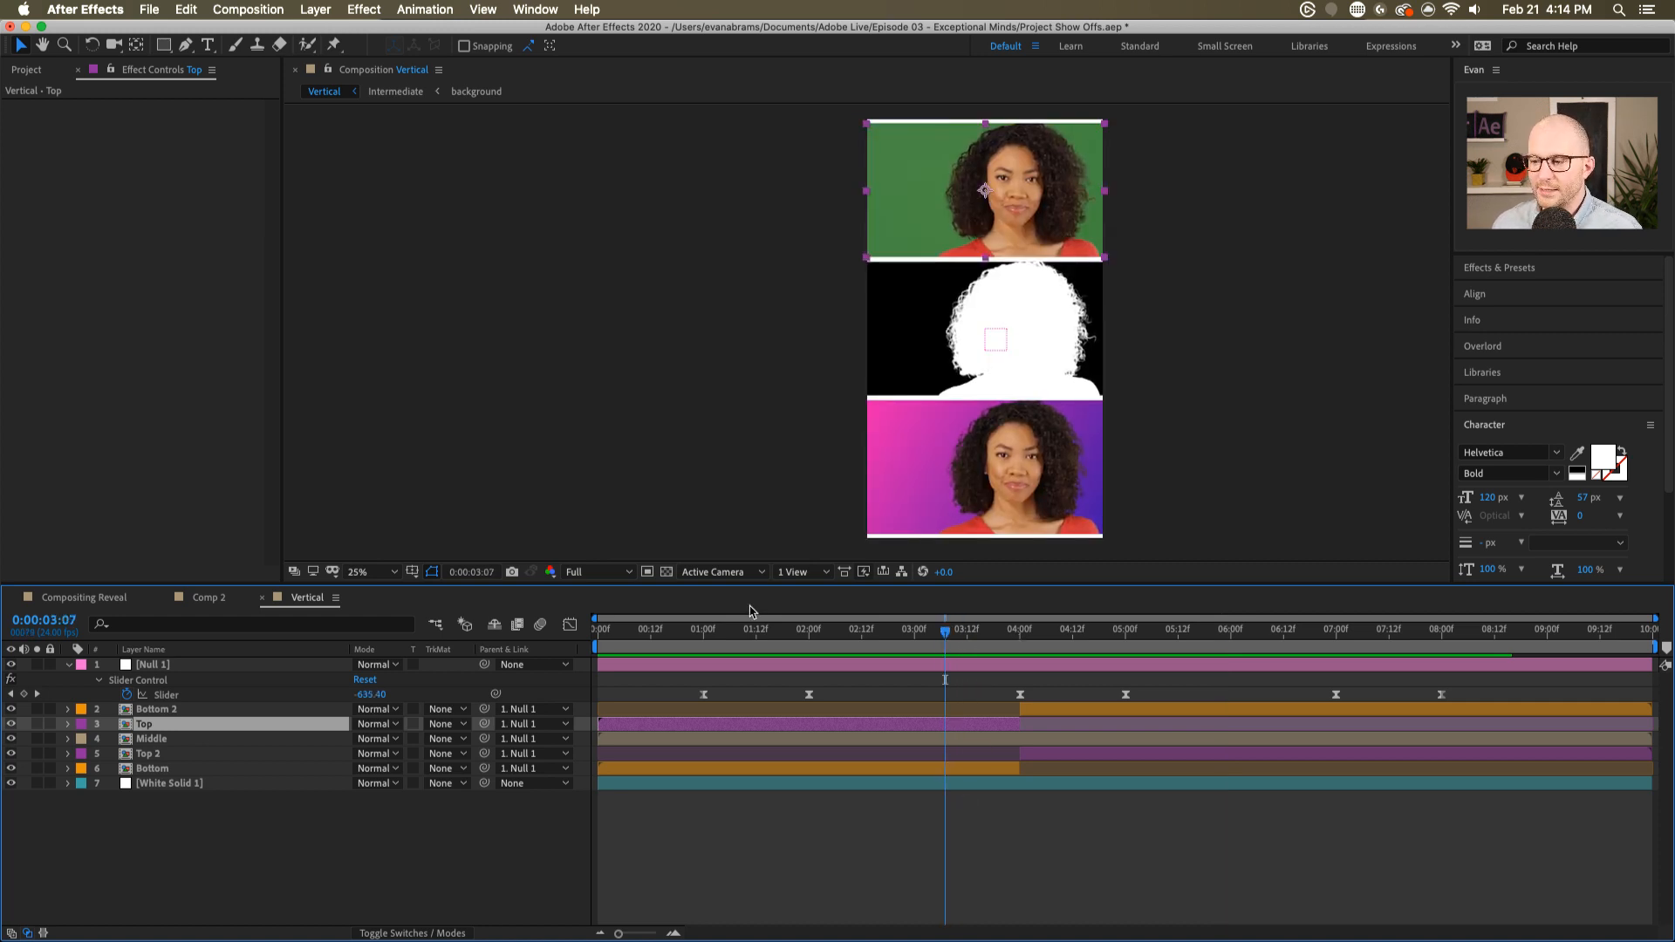
# - Show the project's items, open the Bottom layer's After composition to inspect its layers, and close it
pyautogui.click(35, 72)
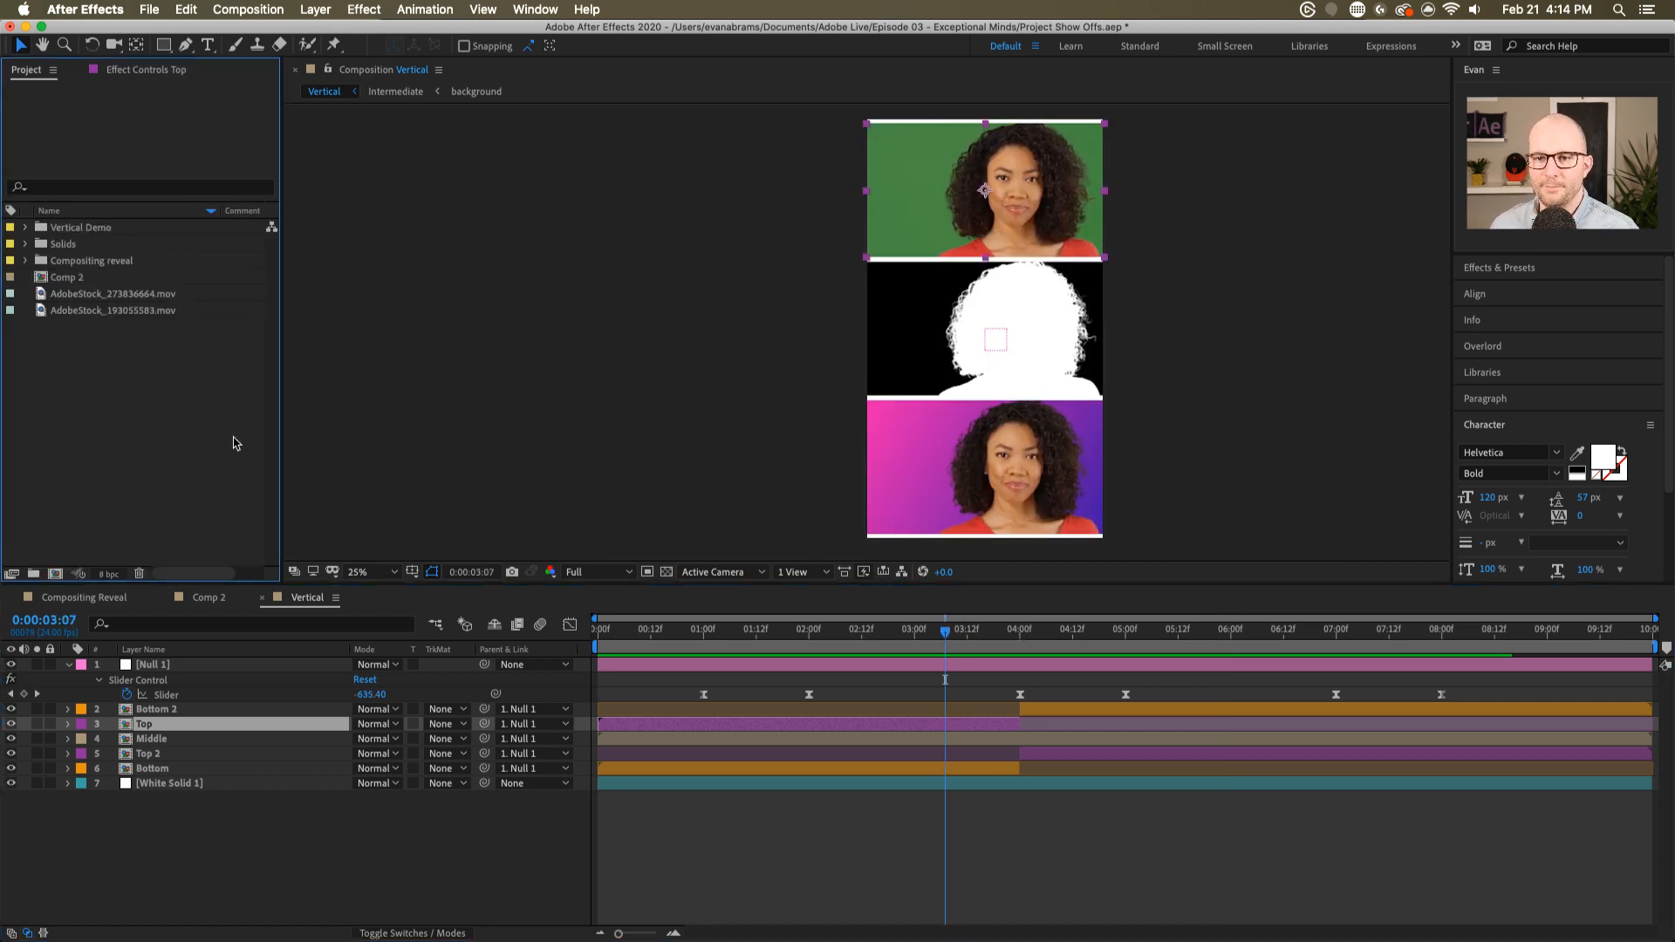
pyautogui.doubleClick(267, 767)
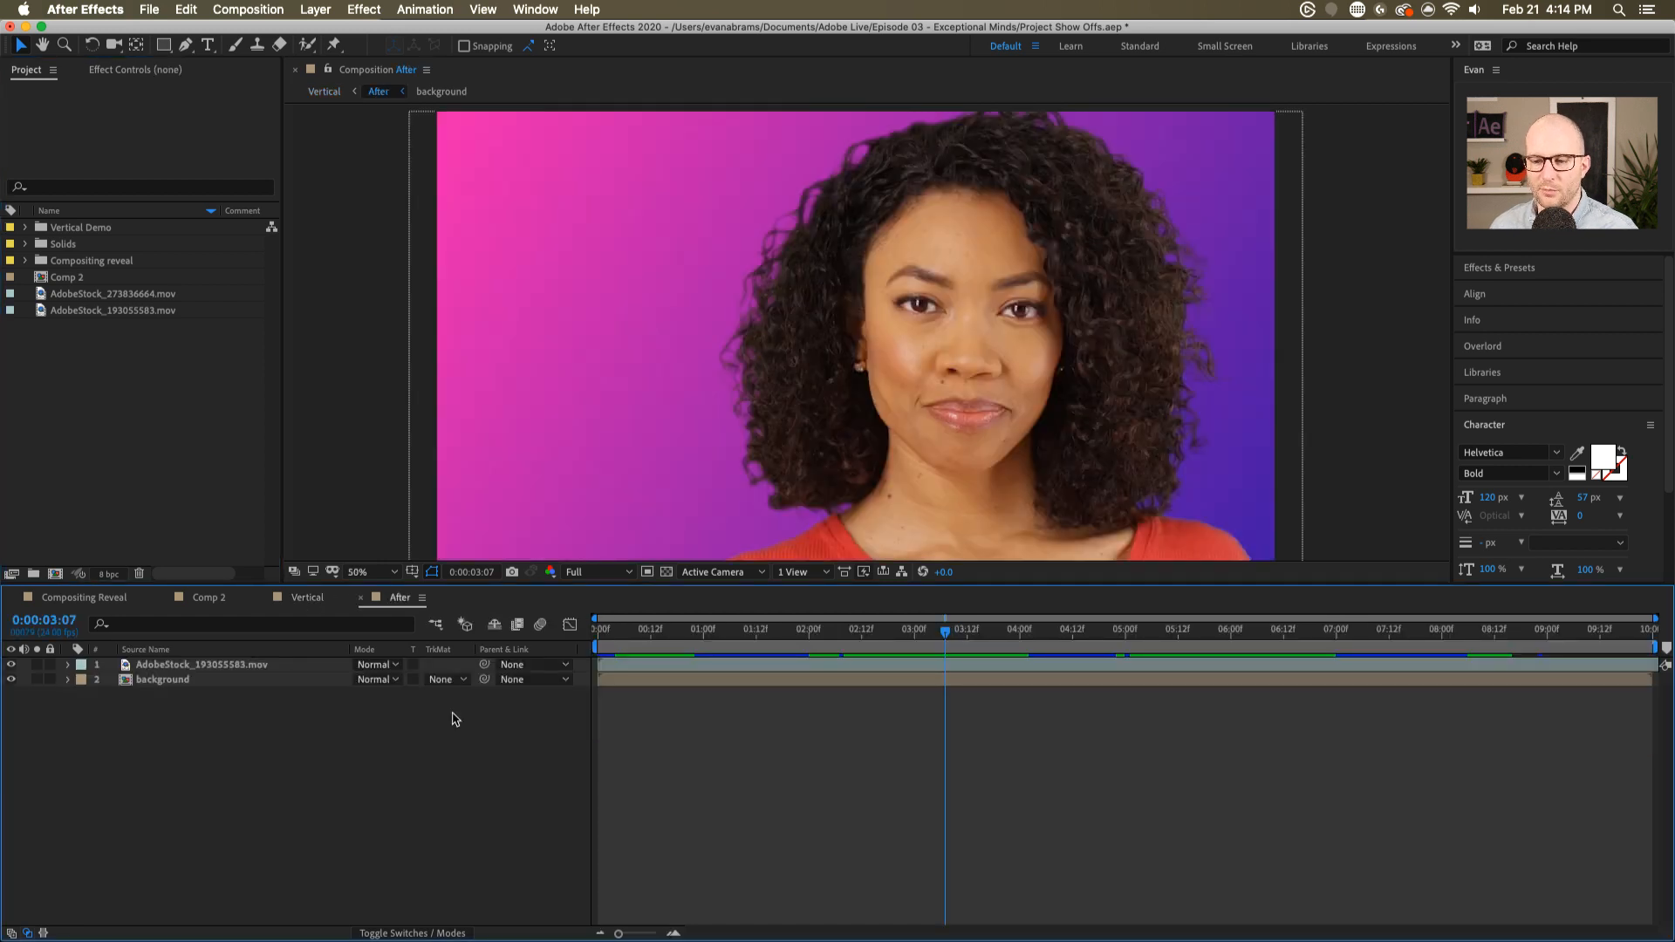
pyautogui.press('super+w')
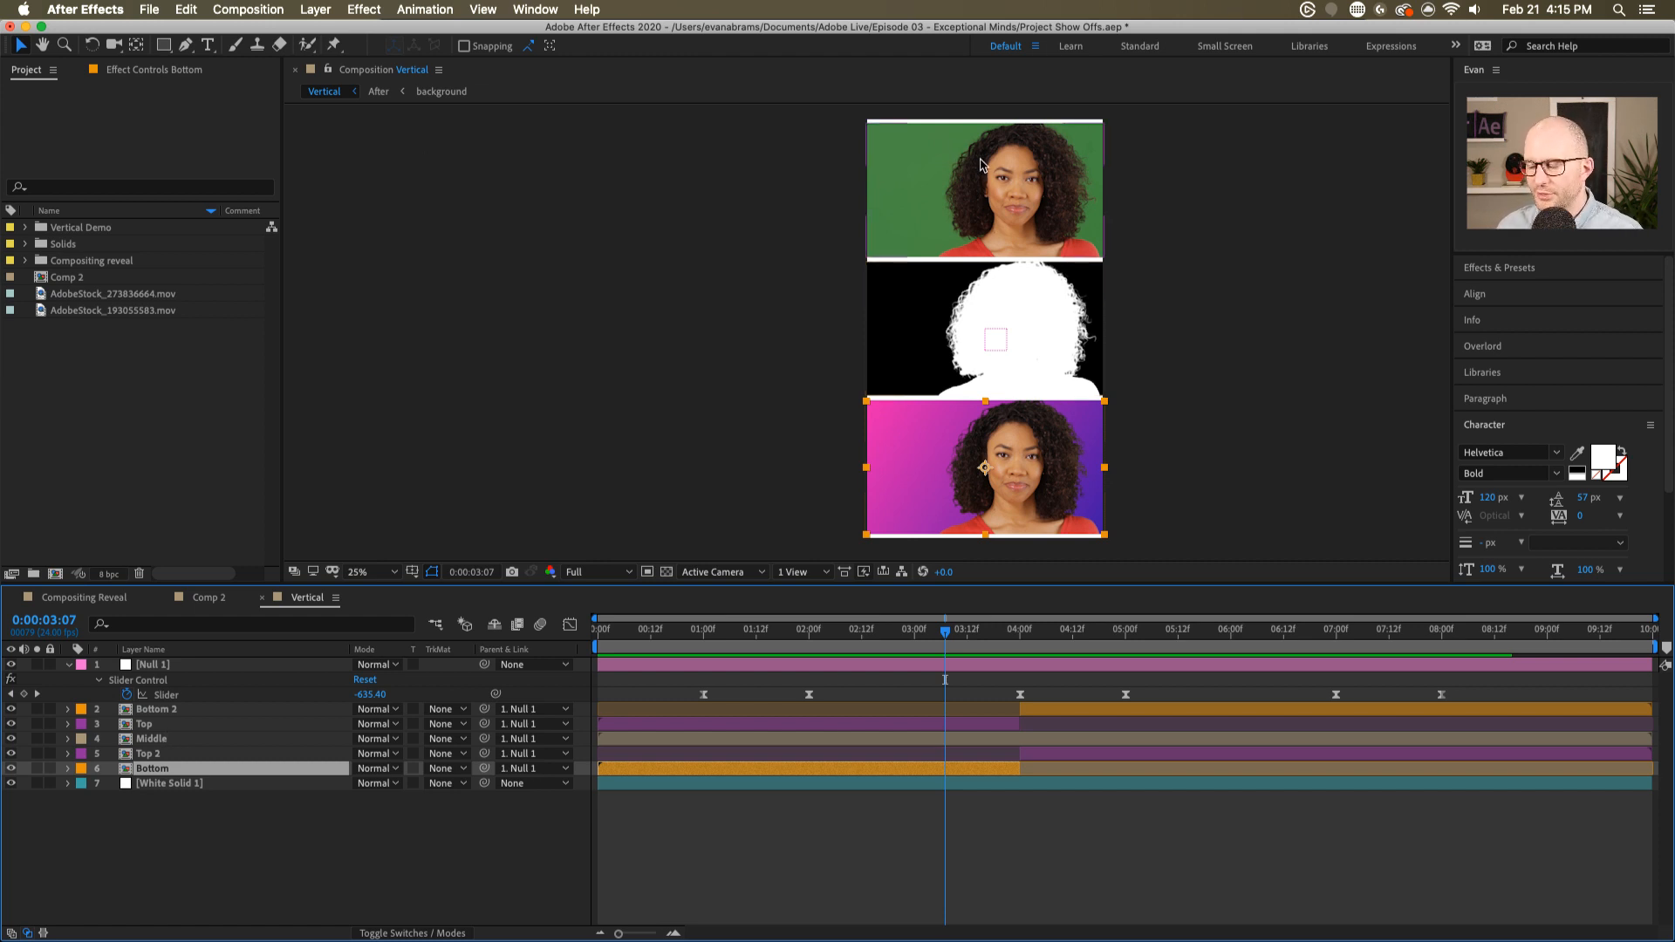
# - Point out the green-screen and finished composite panels in the Vertical preview and clear the layer selection
pyautogui.click(916, 177)
pyautogui.click(943, 500)
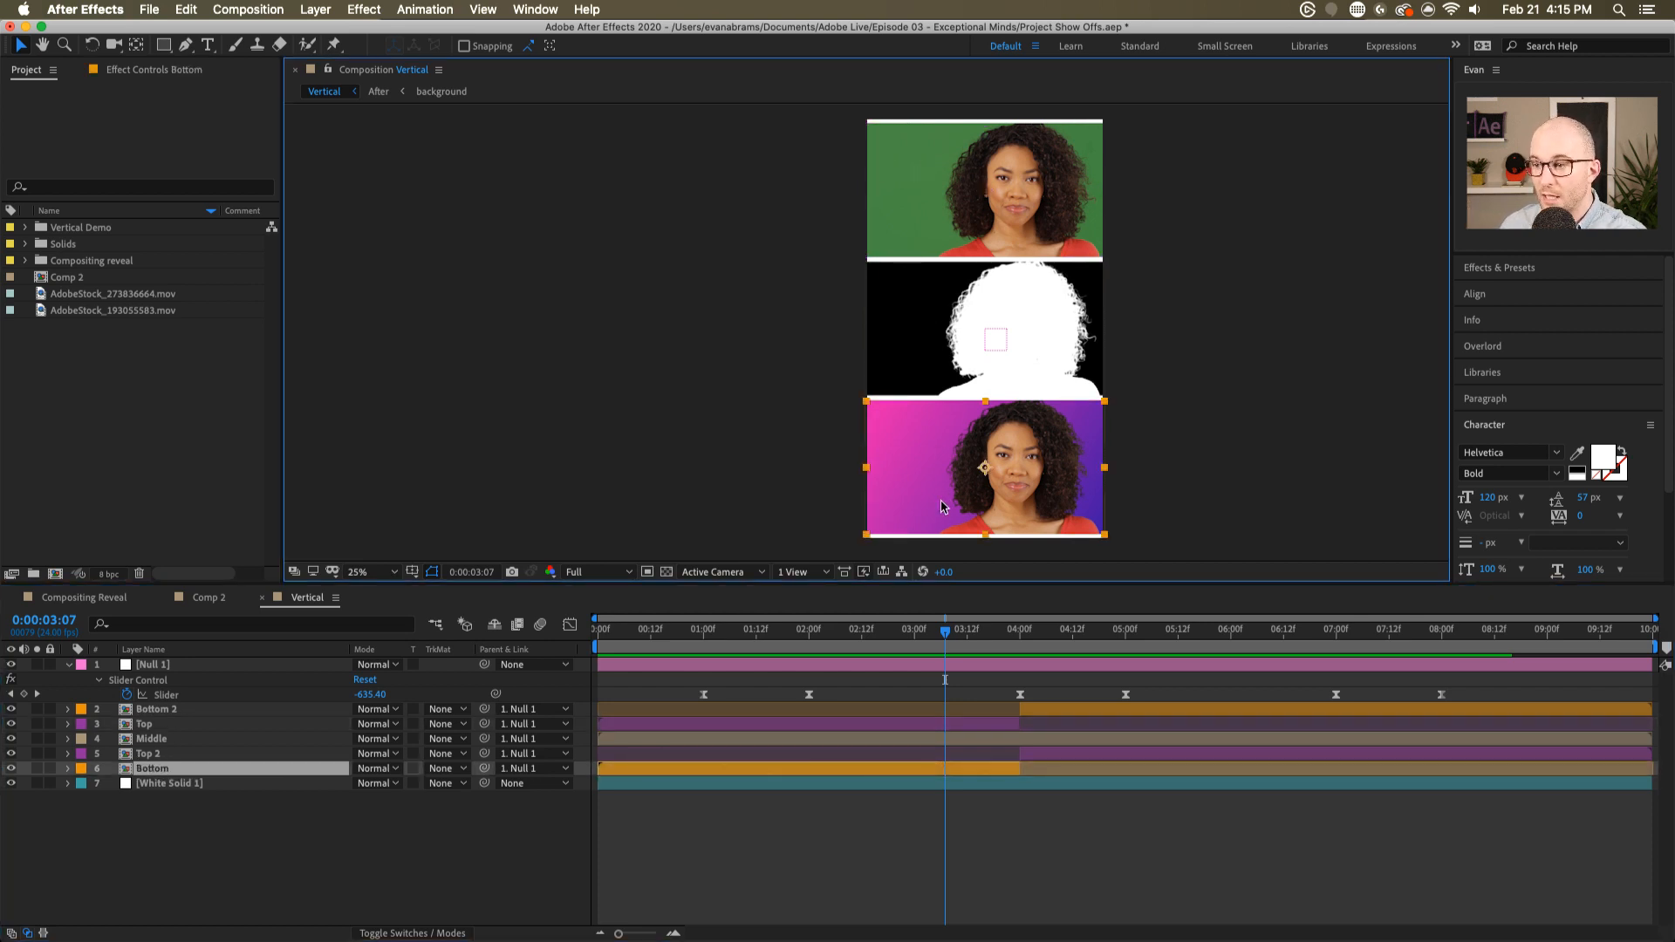
pyautogui.click(1026, 852)
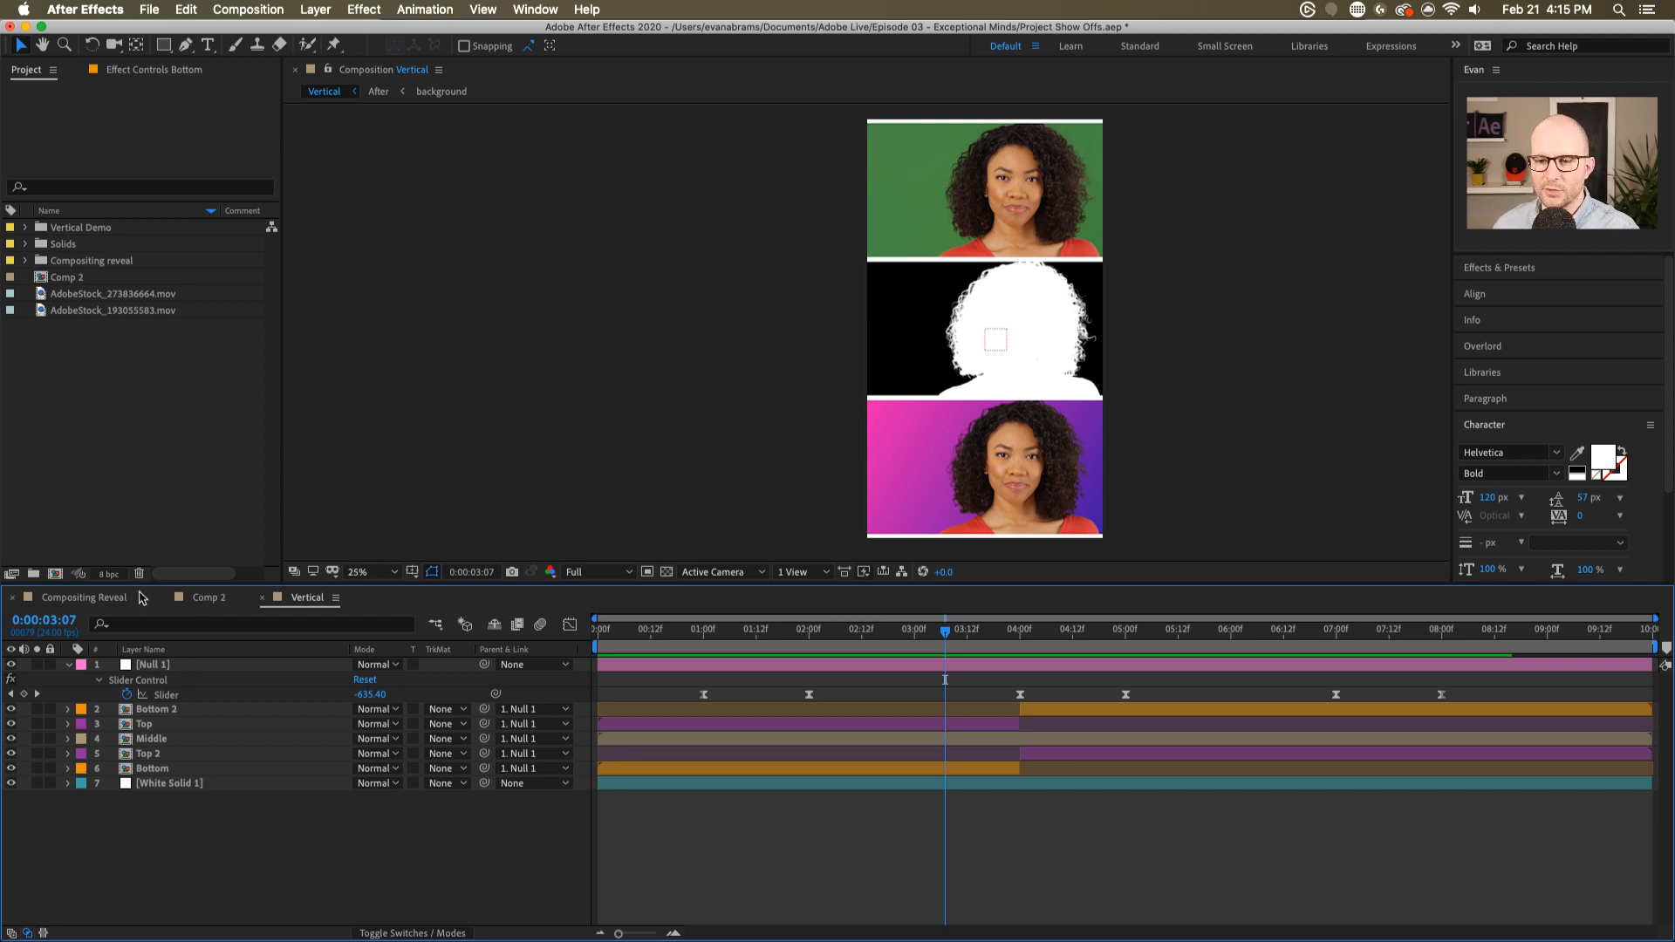
# - Open the Compositing Reveal composition, preview its wipe from the start, and scrub to 0:00:05:03
pyautogui.click(85, 604)
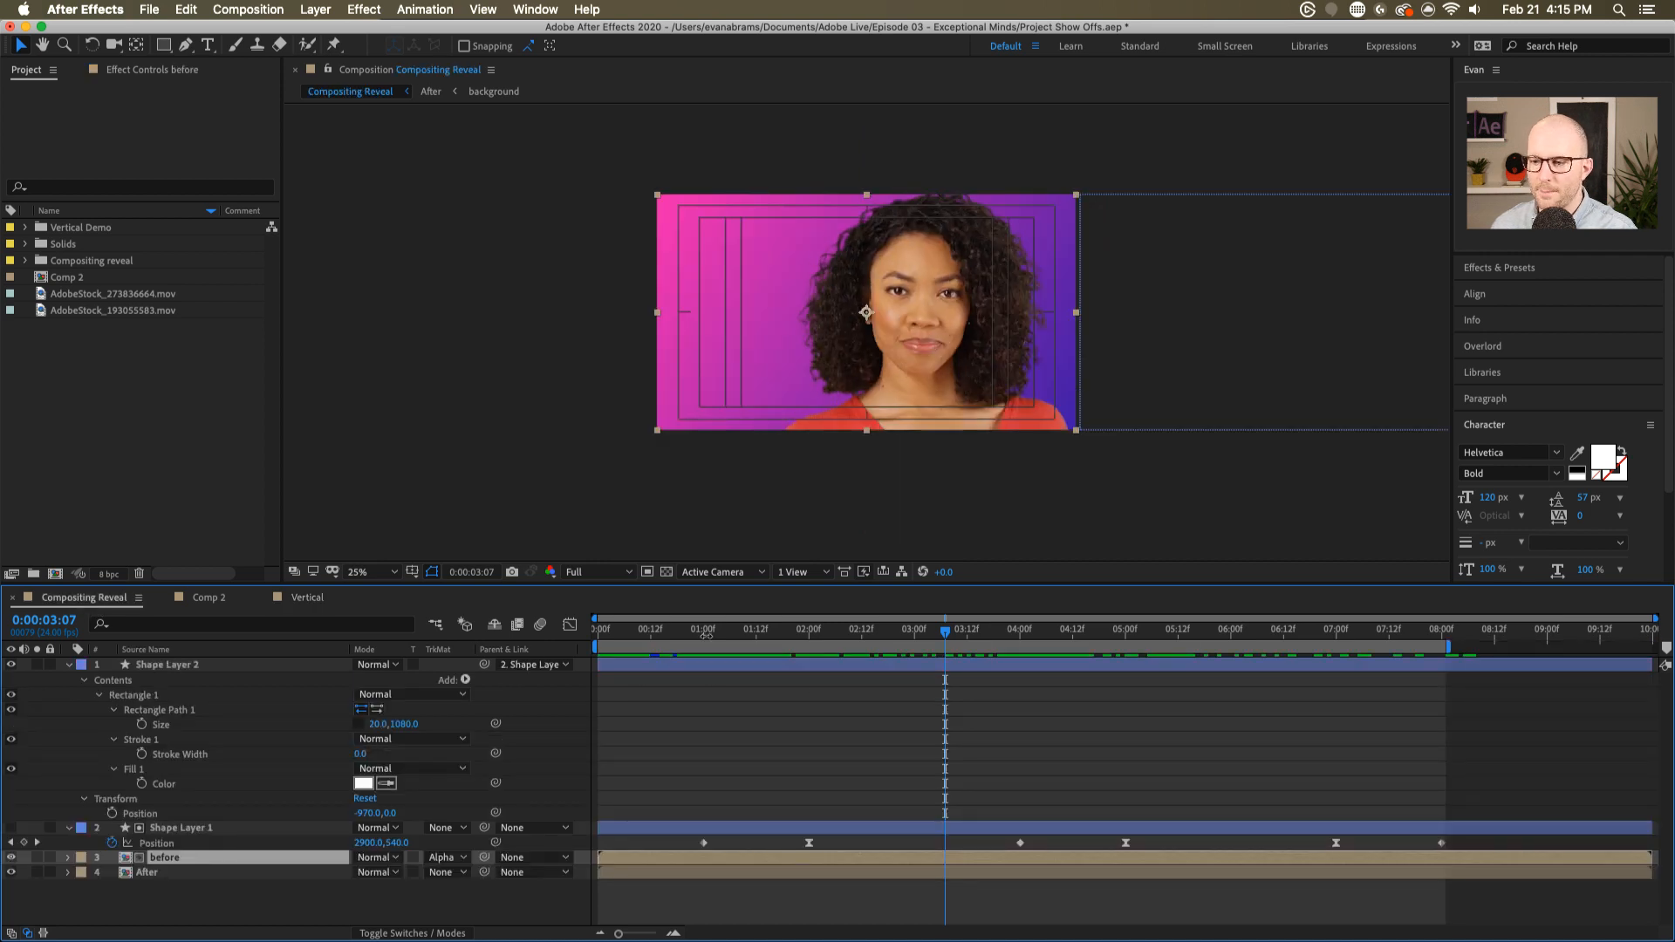
pyautogui.moveTo(705, 636); pyautogui.dragTo(580, 647)
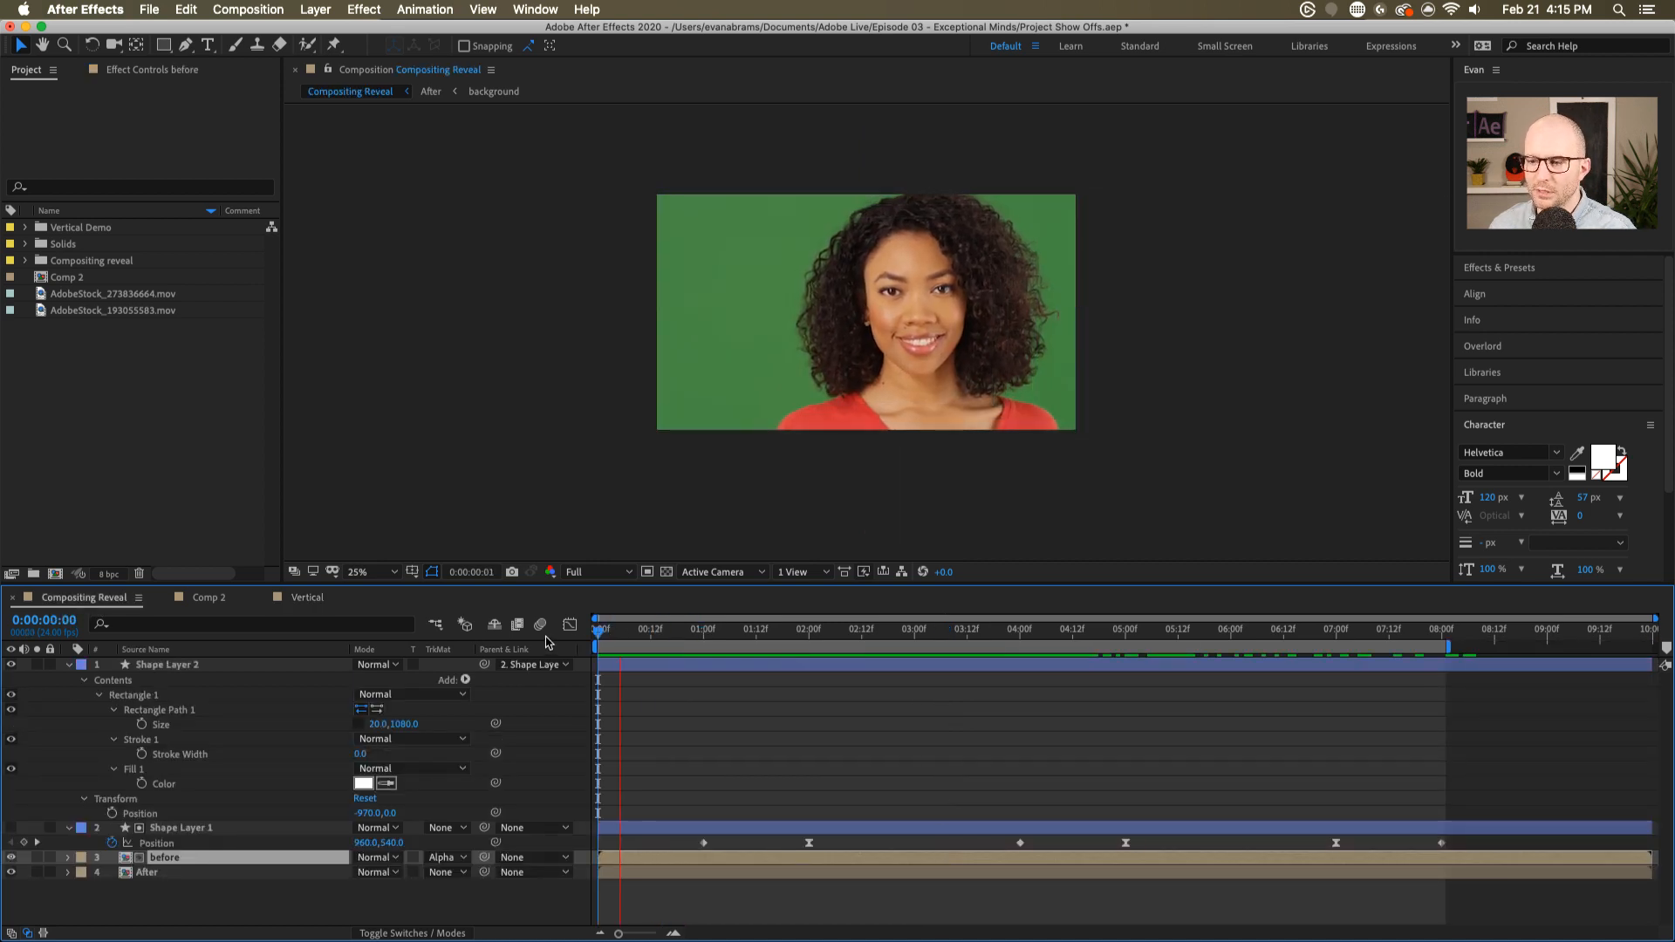
pyautogui.press('space')
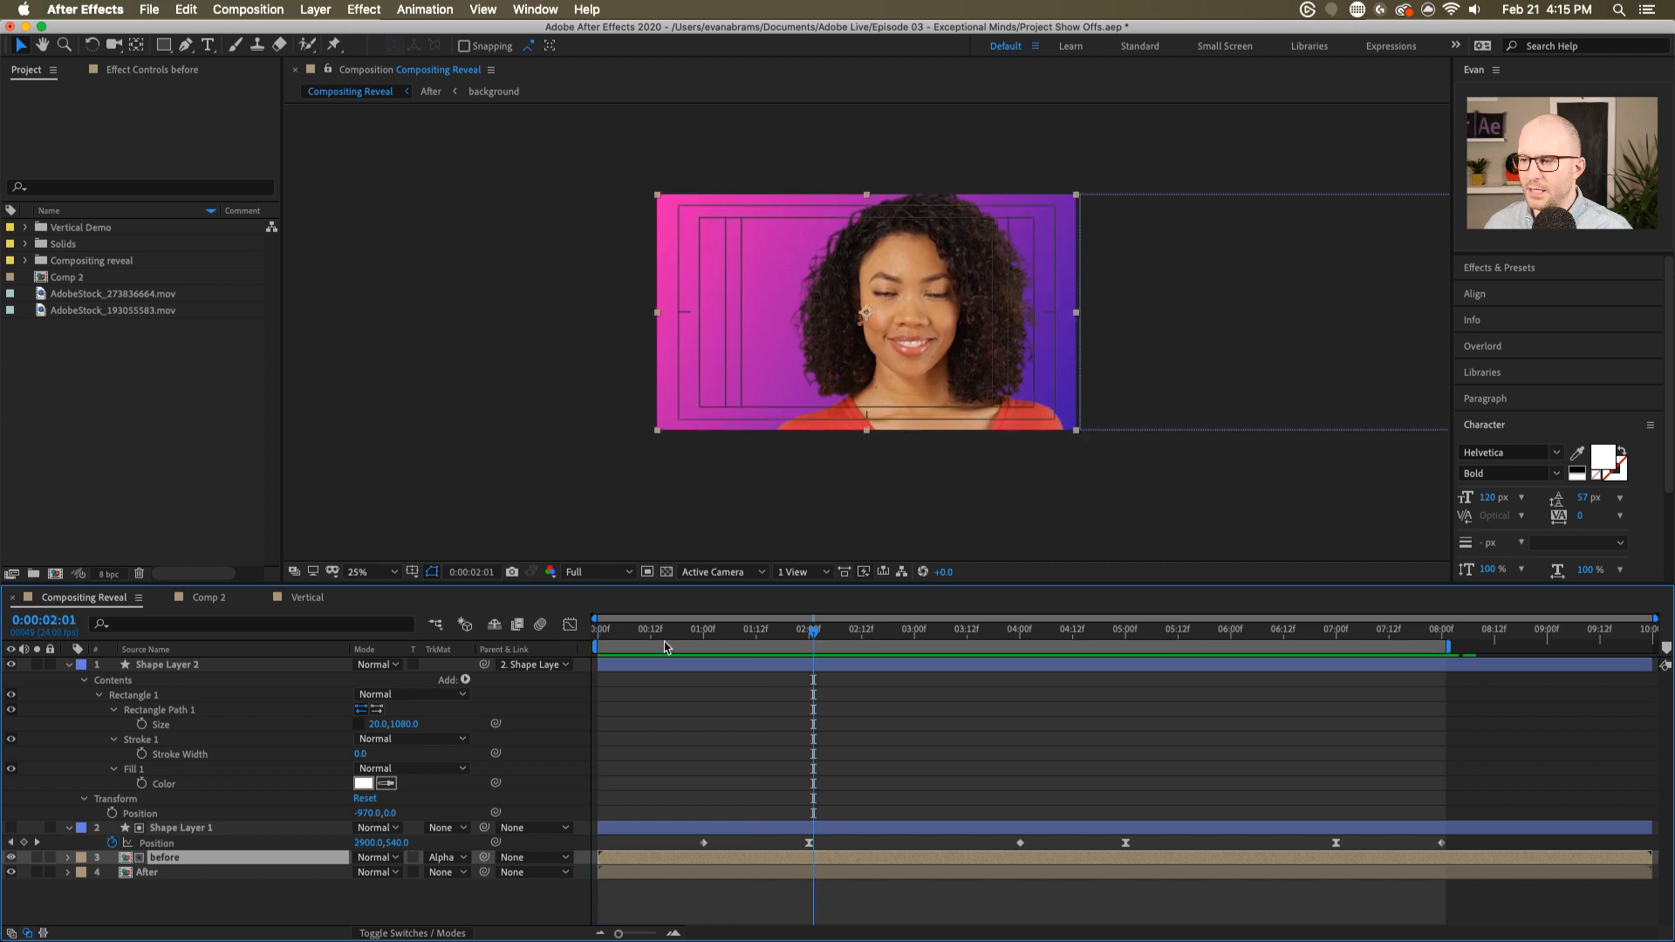
pyautogui.moveTo(681, 644); pyautogui.dragTo(732, 644)
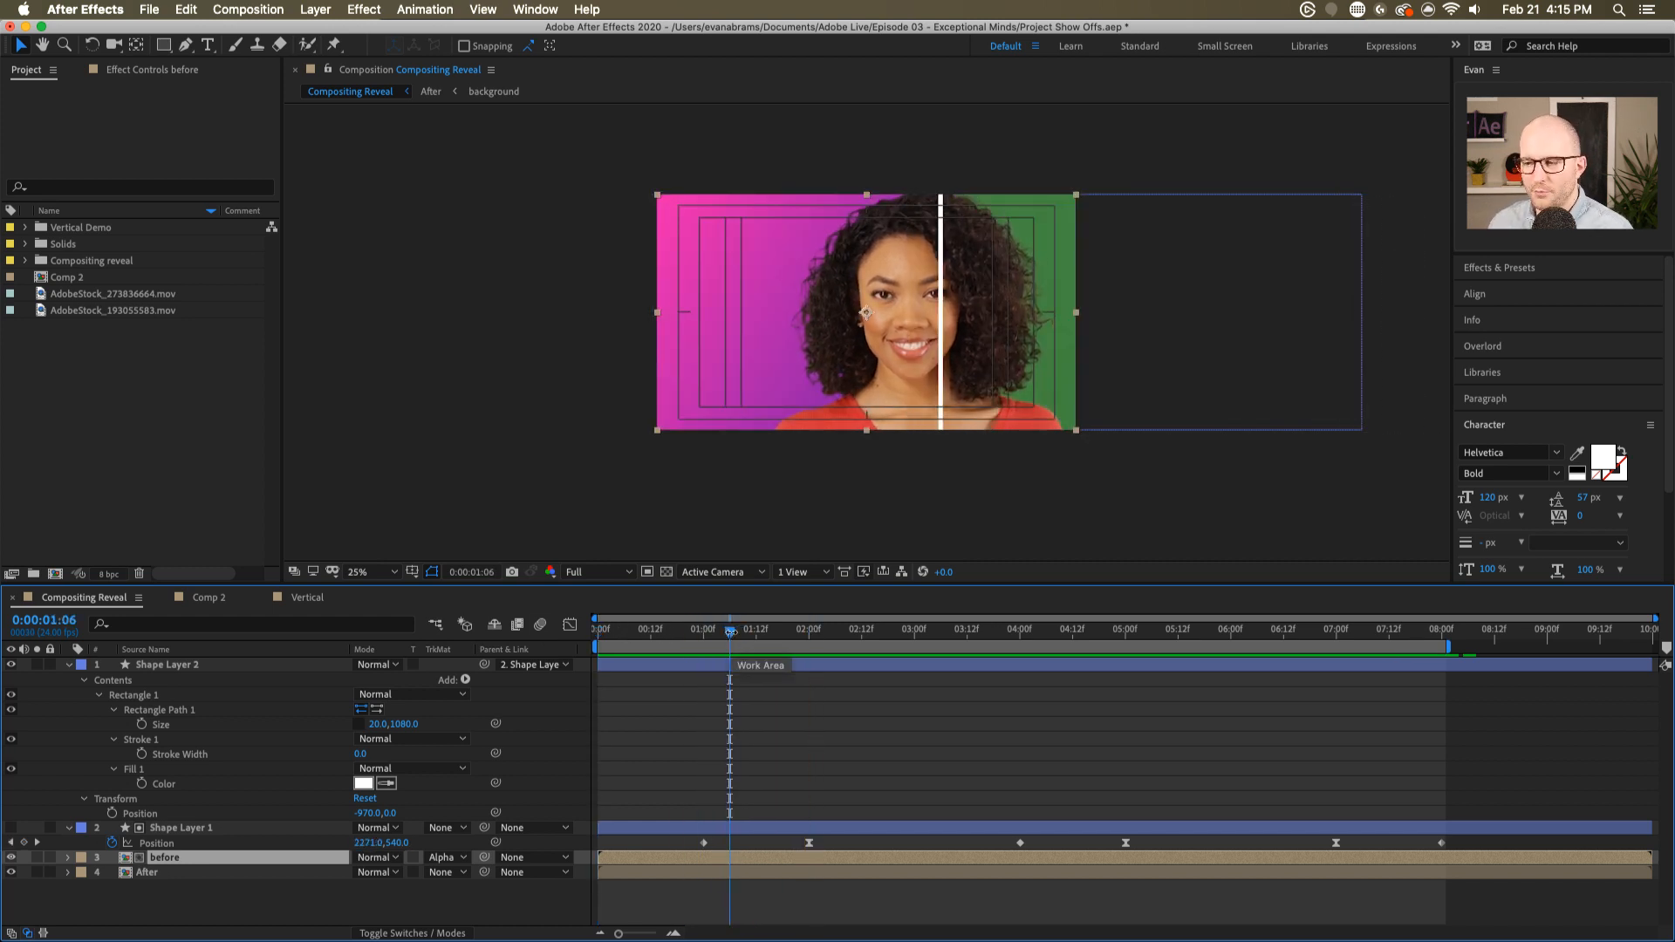
pyautogui.moveTo(731, 647); pyautogui.dragTo(1141, 682)
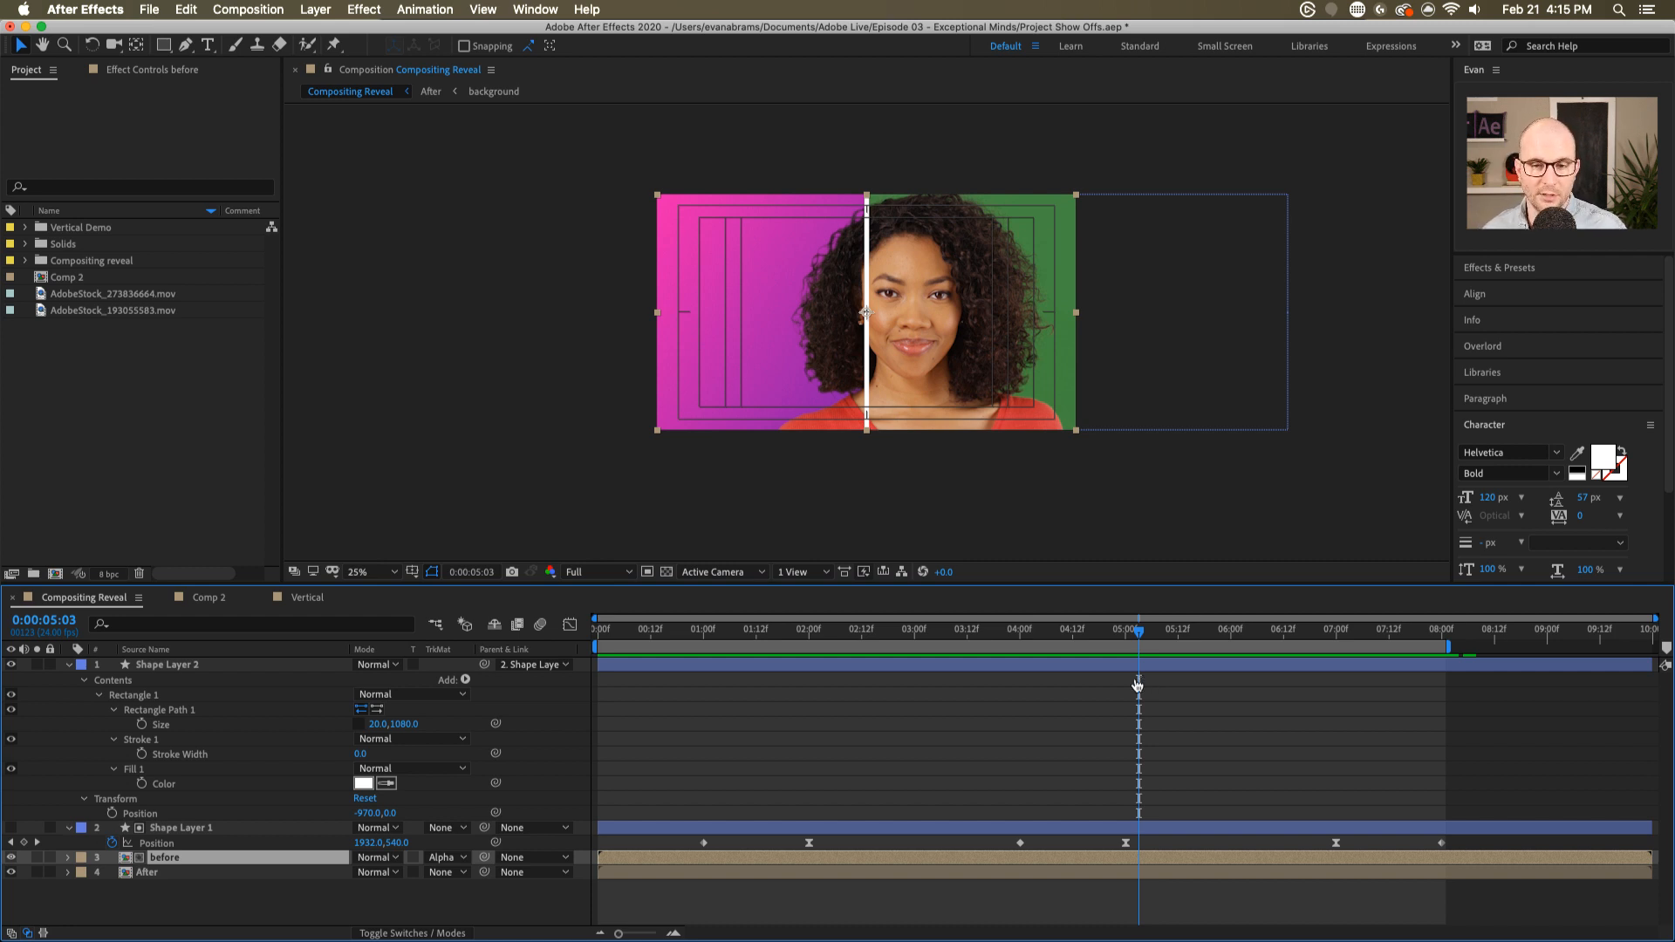
# - Switch to Safari, browse the exceptionalminds Instagram posts, and return to the profile header
pyautogui.press('super+Tab')
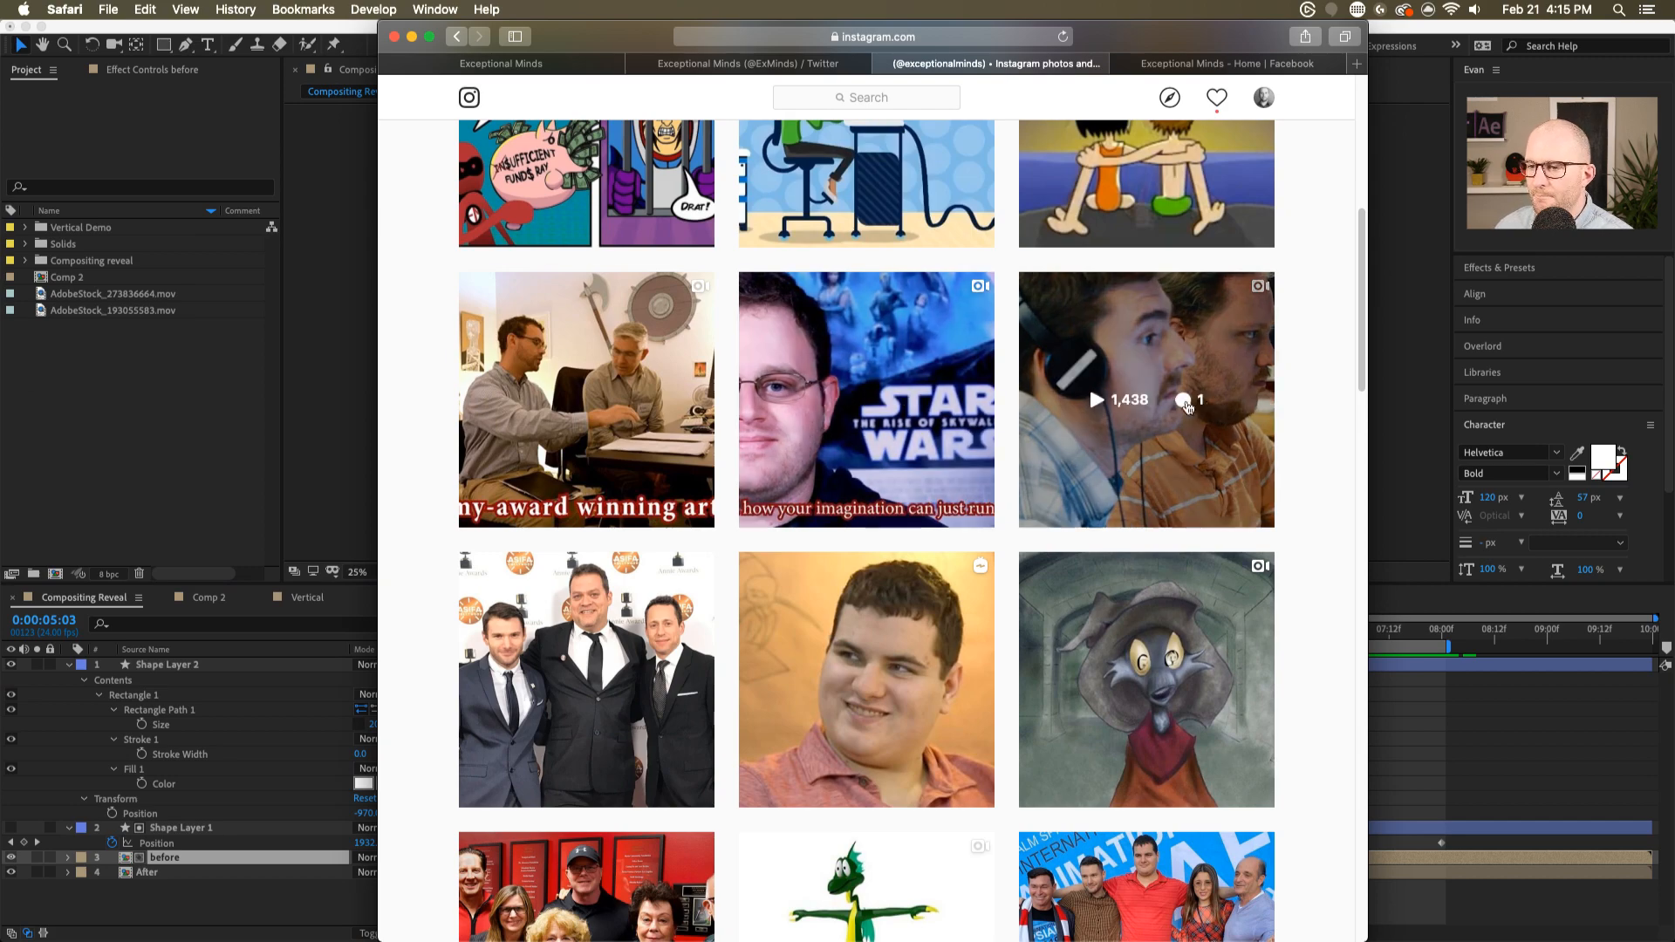
pyautogui.moveTo(1363, 369); pyautogui.dragTo(1320, 856)
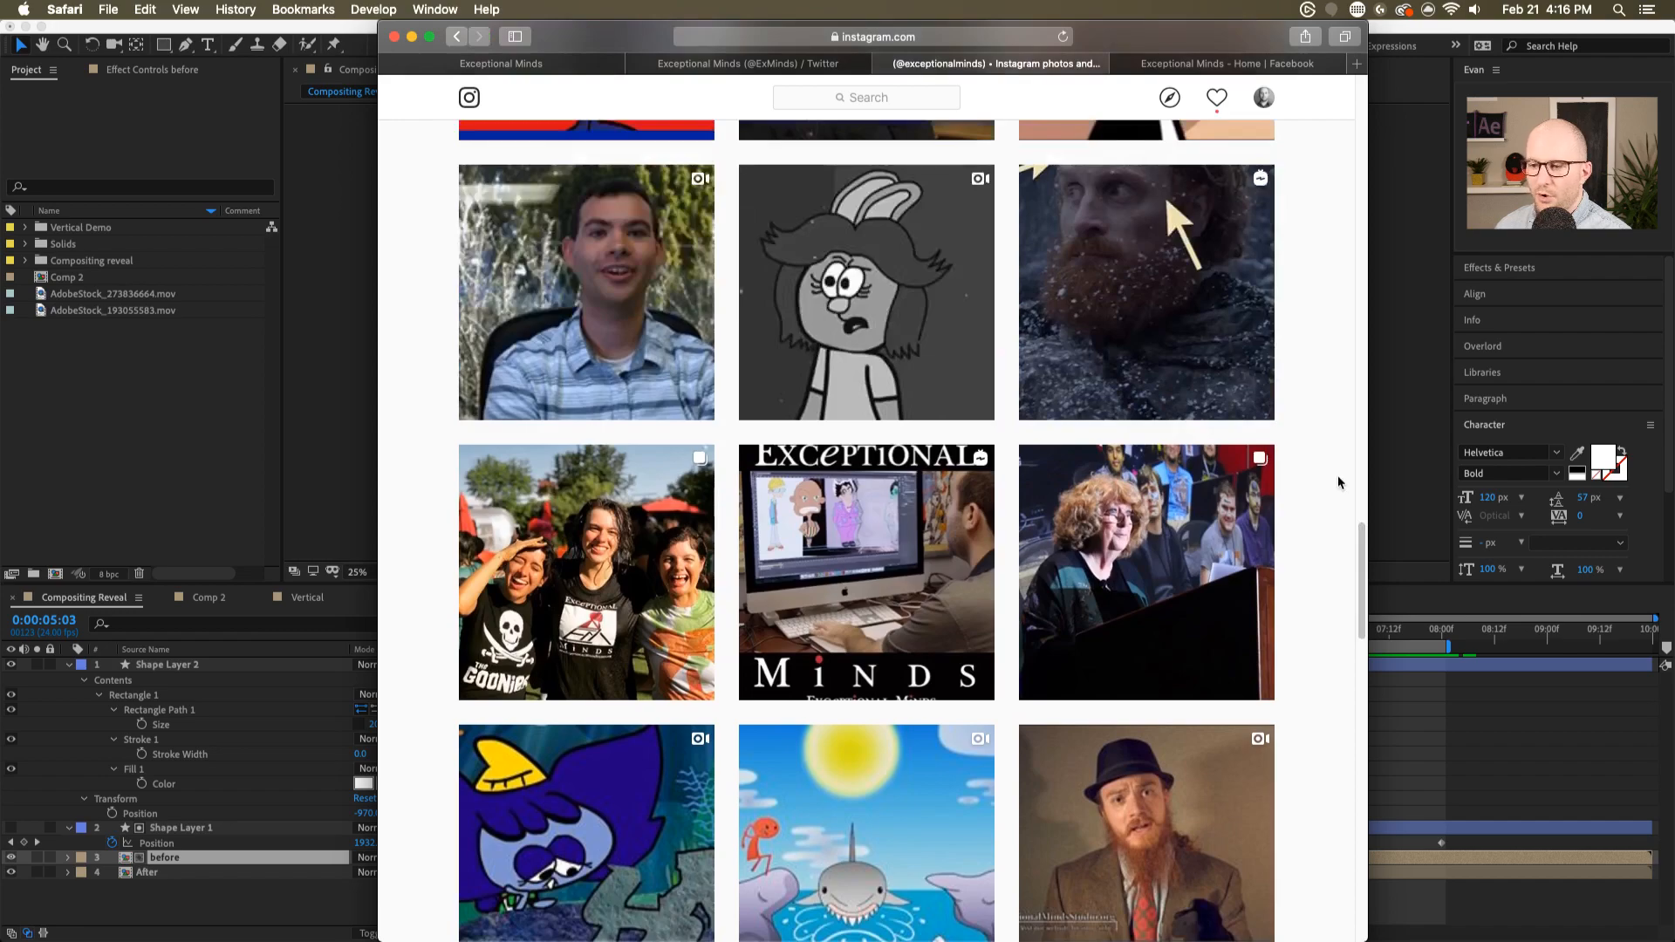
pyautogui.moveTo(1363, 569); pyautogui.dragTo(1358, 110)
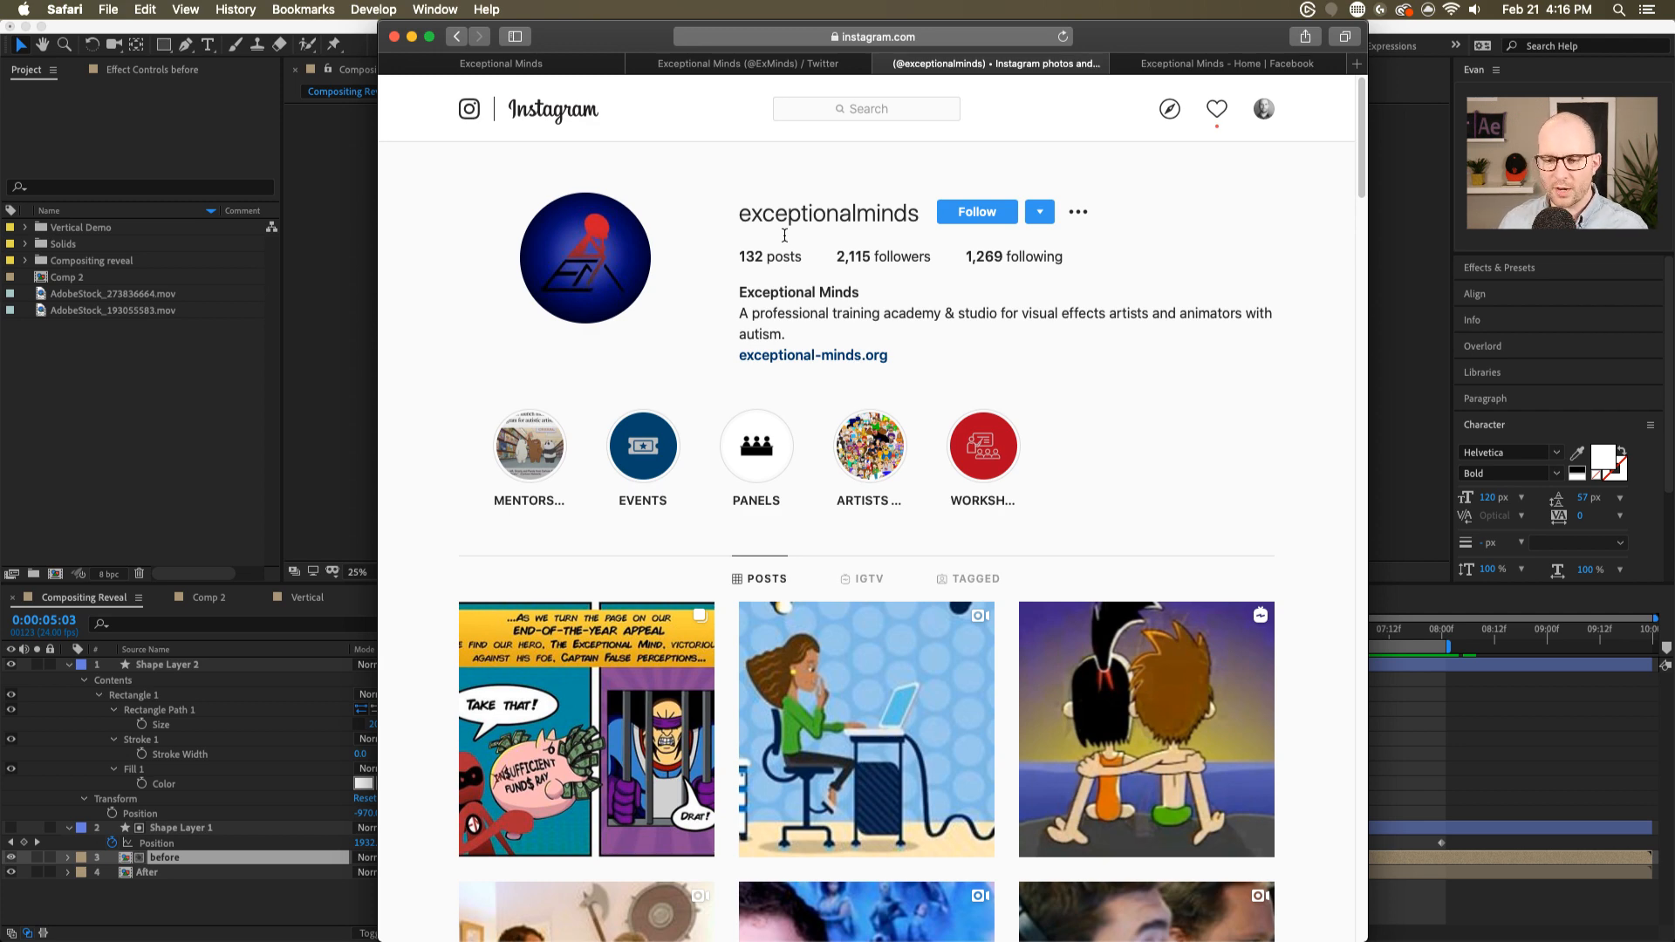
# - Return to After Effects, collapse the properties of Shape Layer 2 and Shape Layer 1, and deselect all layers
pyautogui.click(1477, 782)
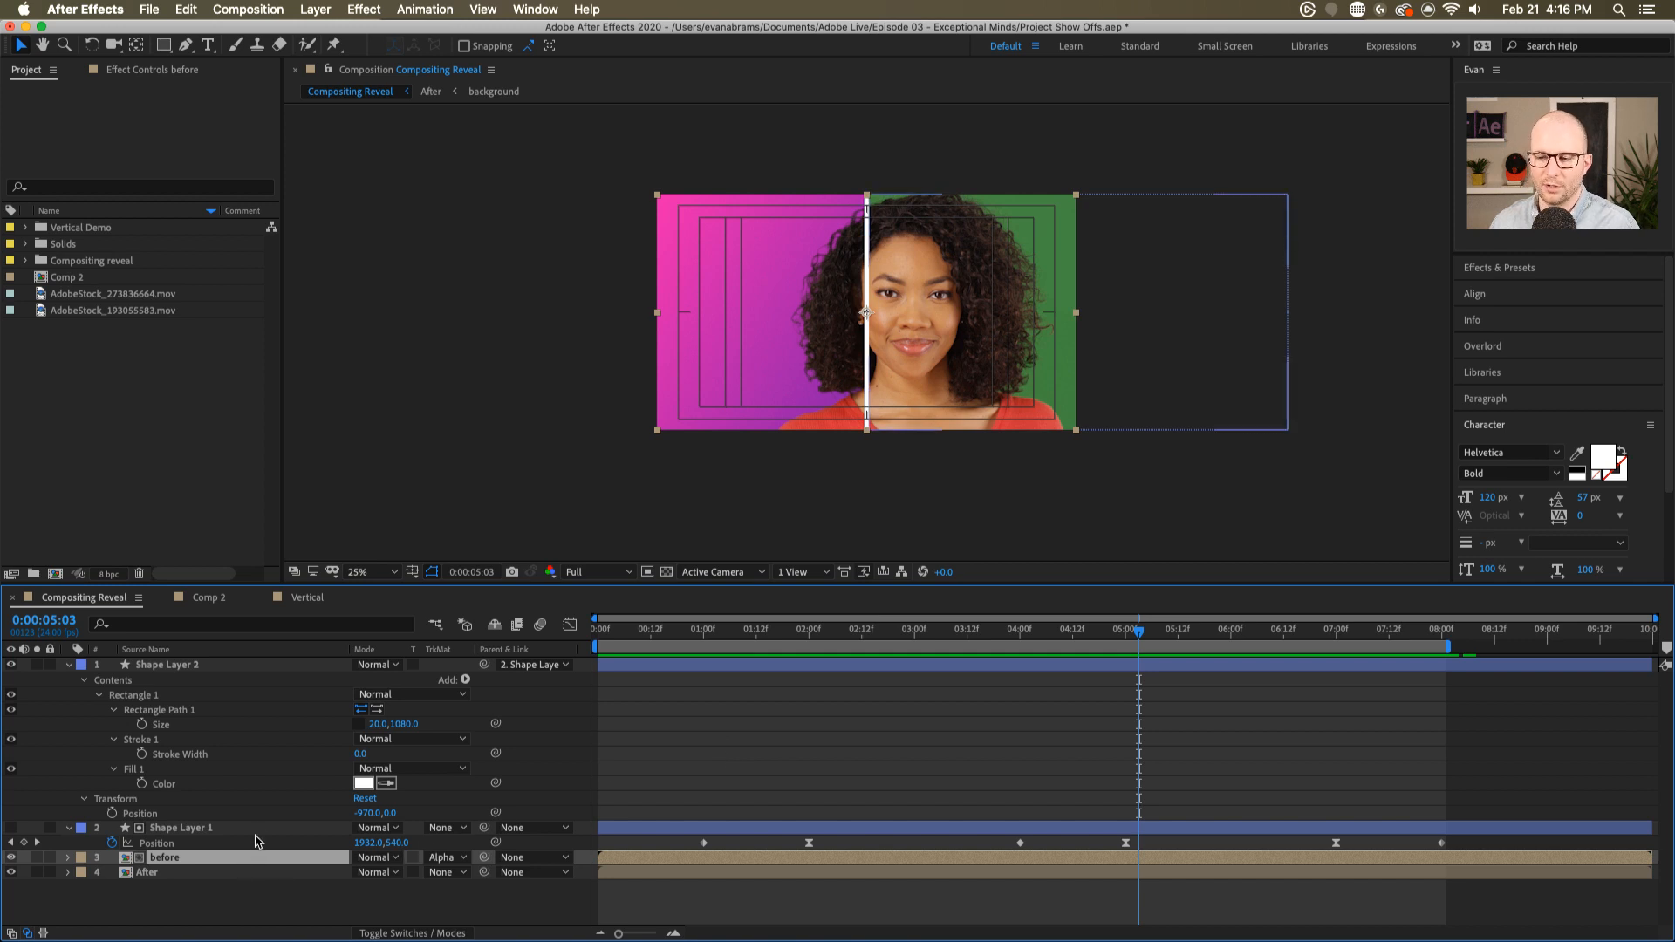
pyautogui.click(229, 872)
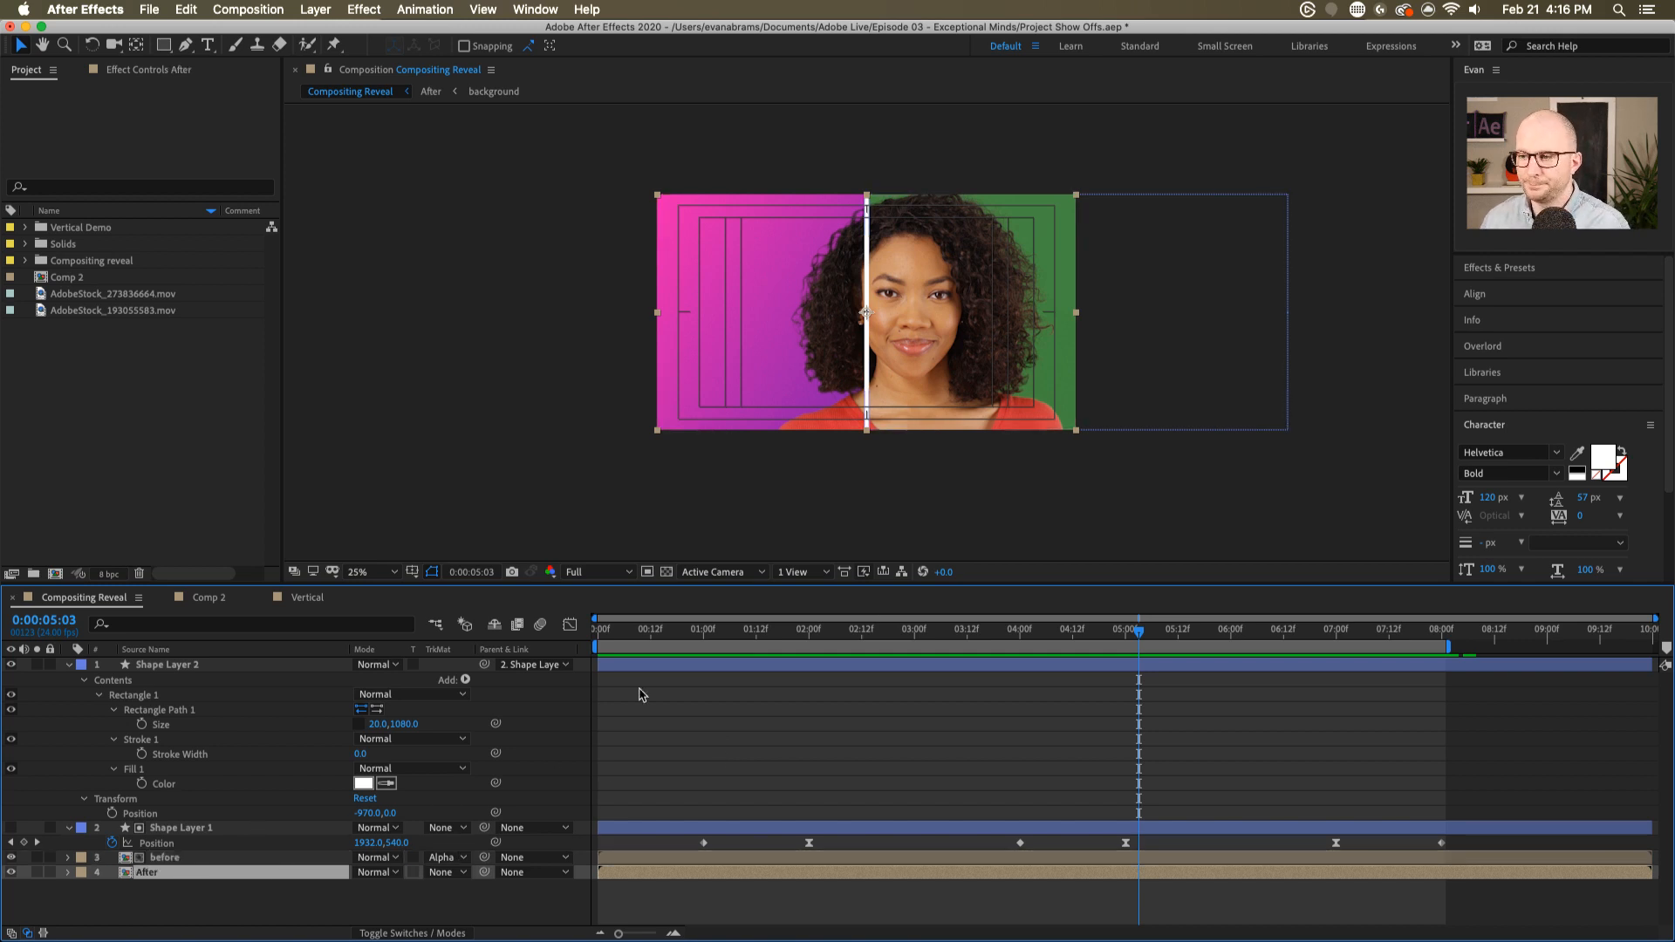
pyautogui.click(69, 665)
pyautogui.click(68, 680)
pyautogui.click(247, 804)
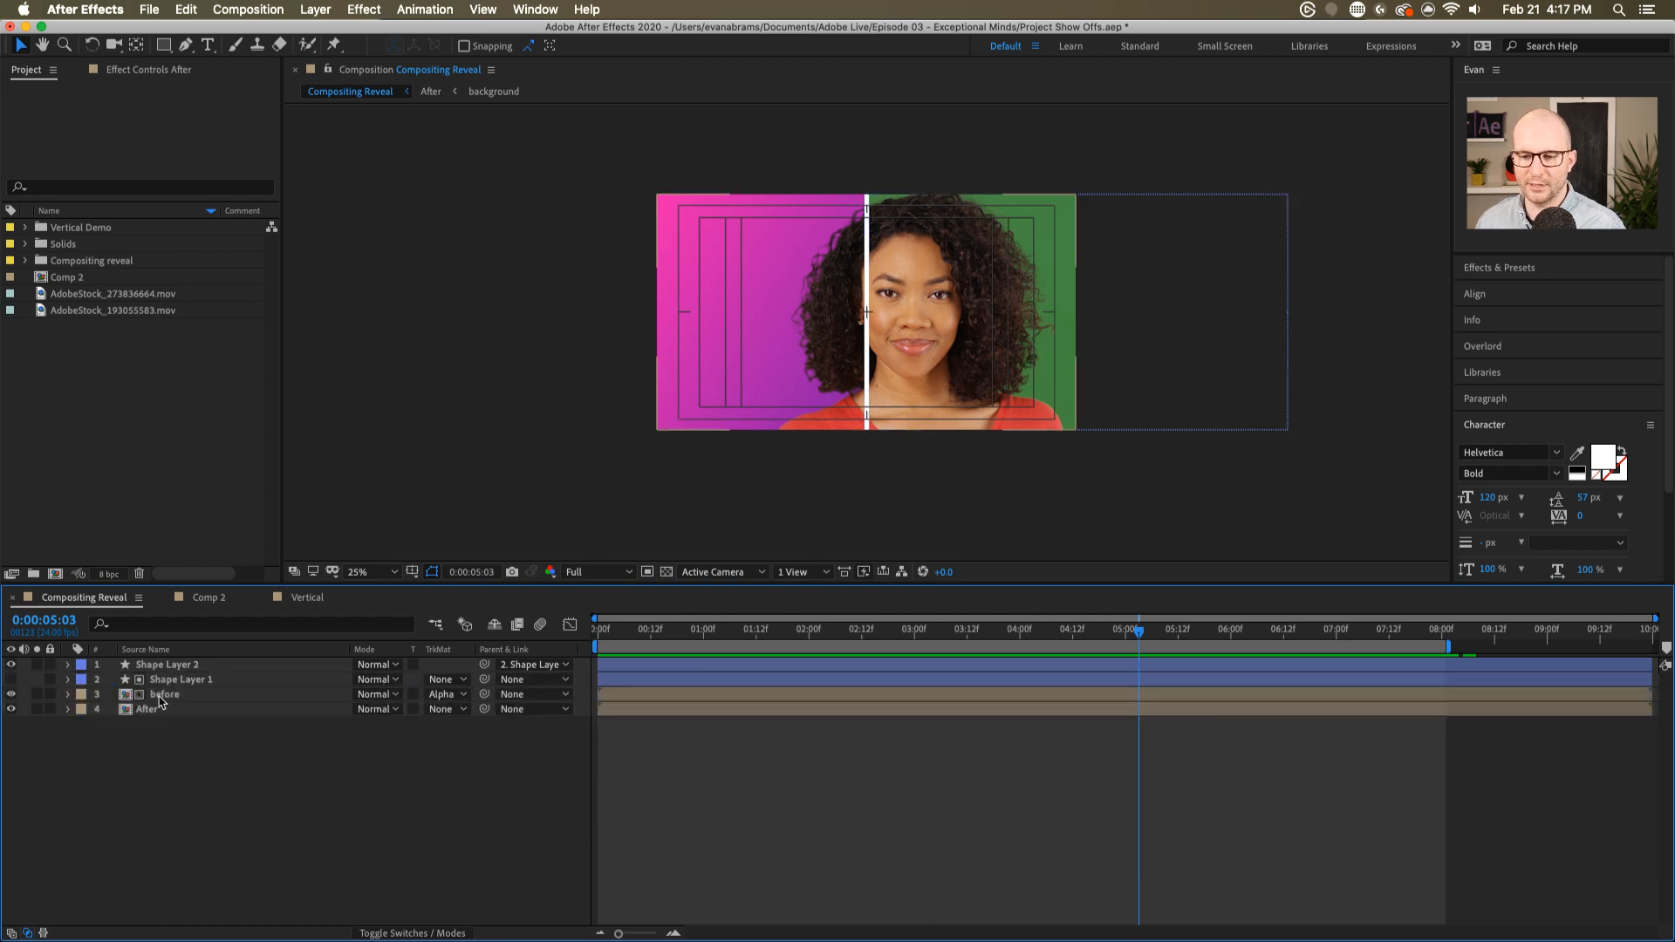
# - Select the before and After layers together, clear the selection, and select only the before layer
pyautogui.click(159, 695)
pyautogui.keyDown('shift'); pyautogui.click(162, 709); pyautogui.keyUp('shift')
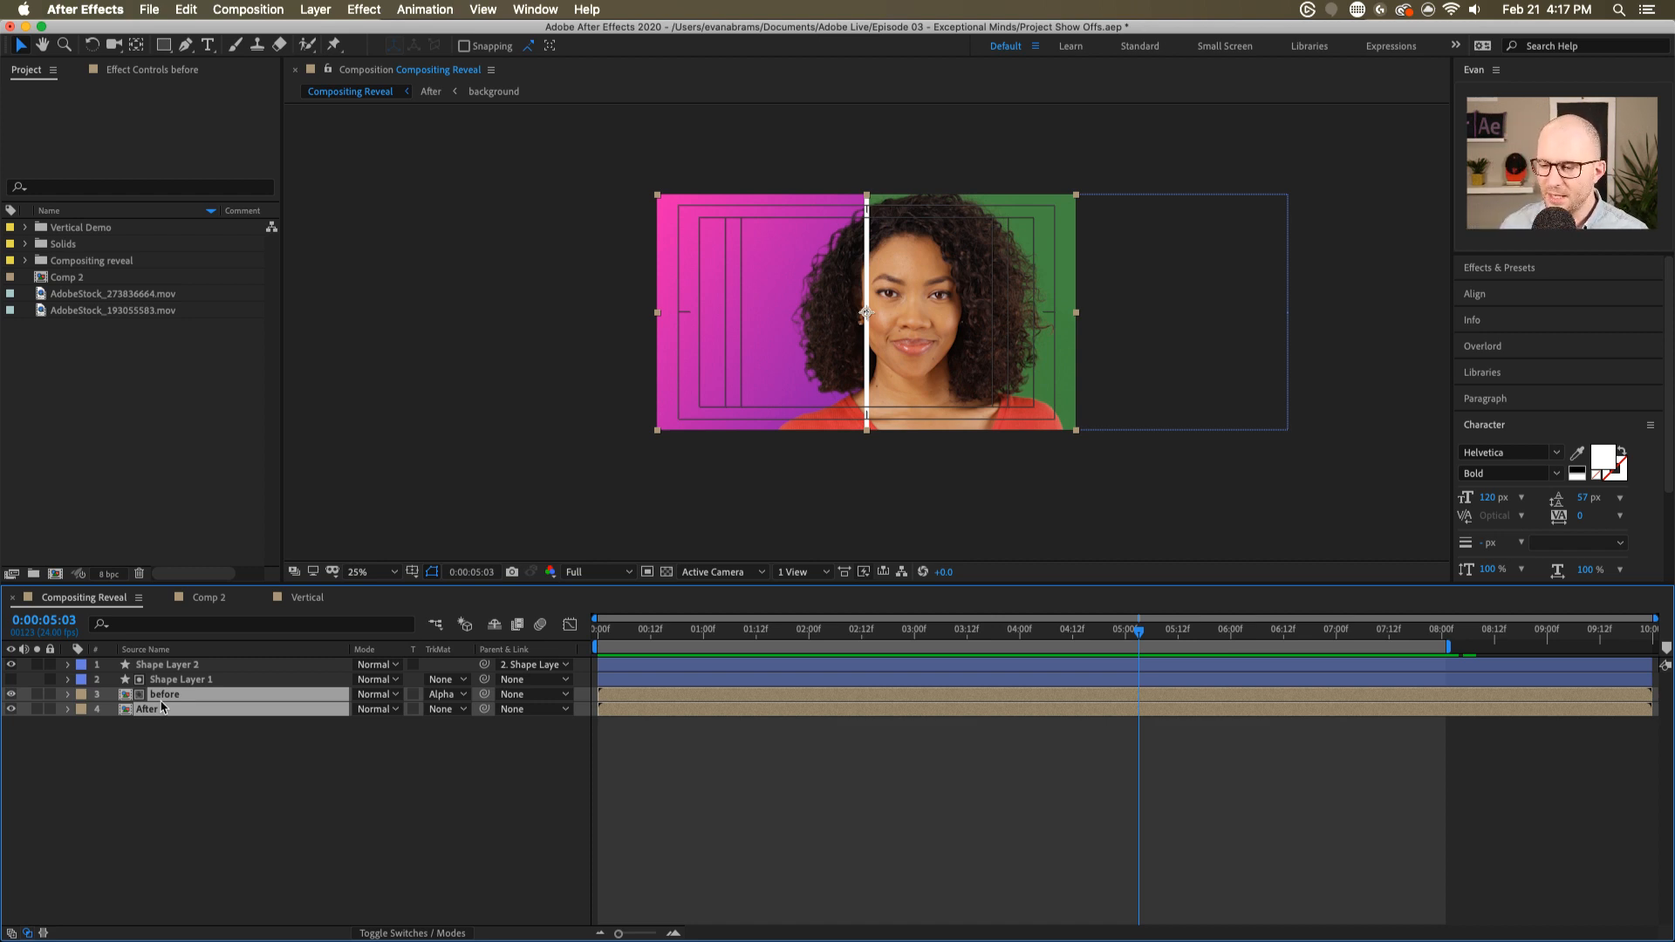
pyautogui.click(170, 735)
pyautogui.click(177, 698)
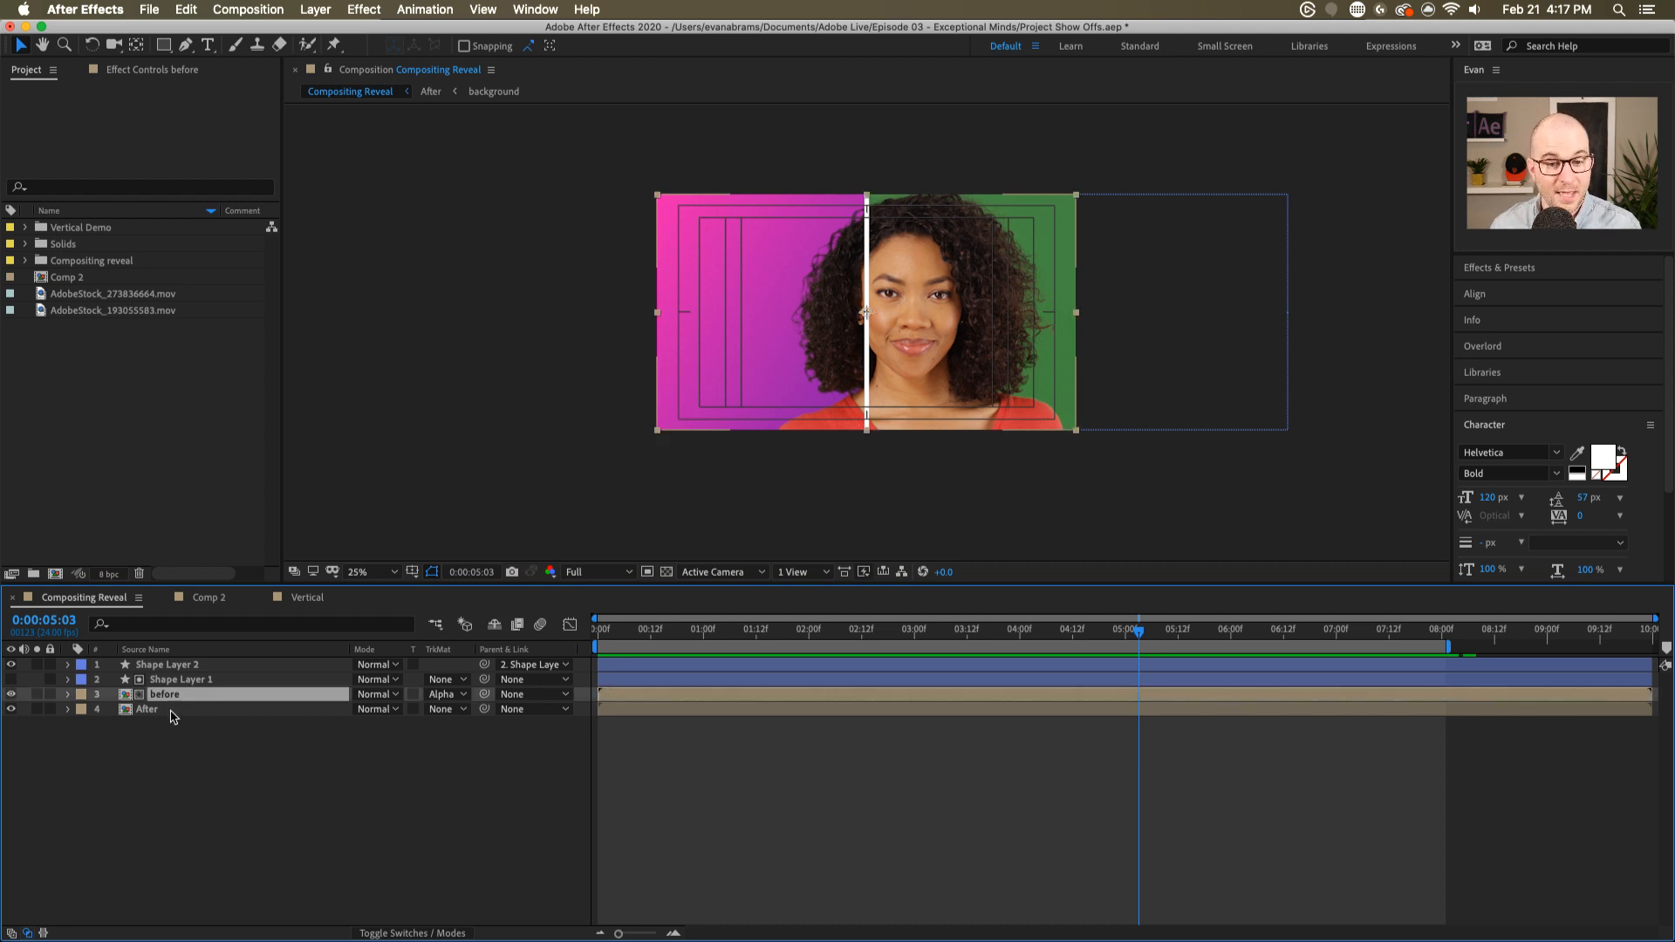
# - Open the After composition from its layer, and close the After, Vertical and Comp 2 timelines to return to Compositing Reveal
pyautogui.doubleClick(171, 713)
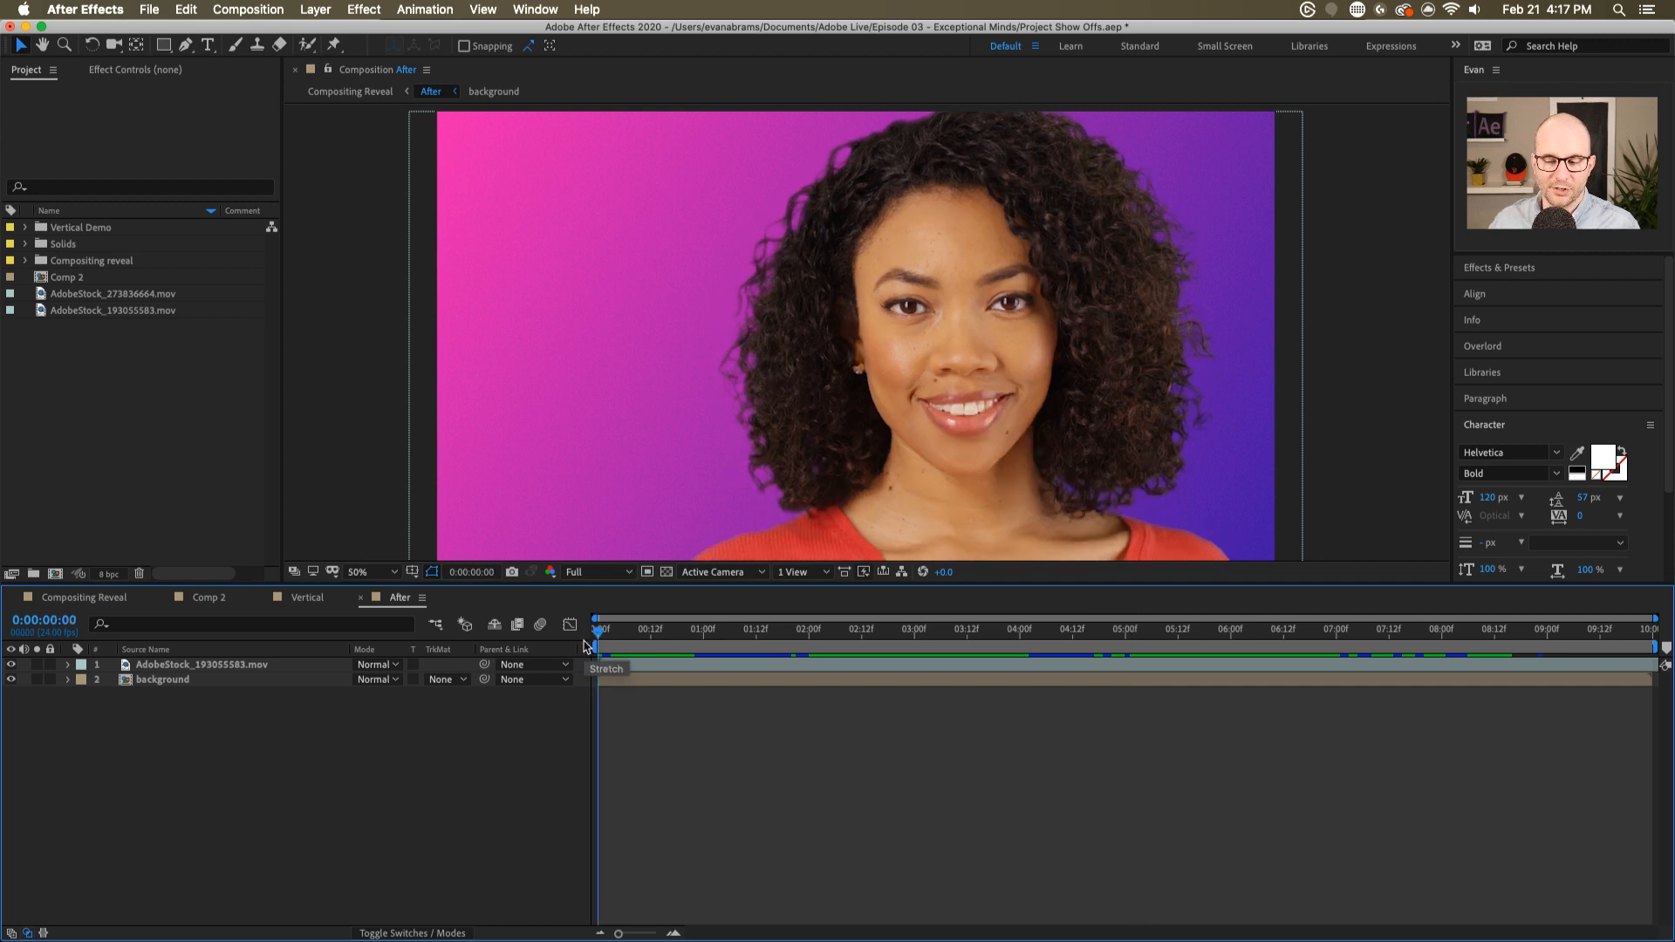
pyautogui.click(360, 598)
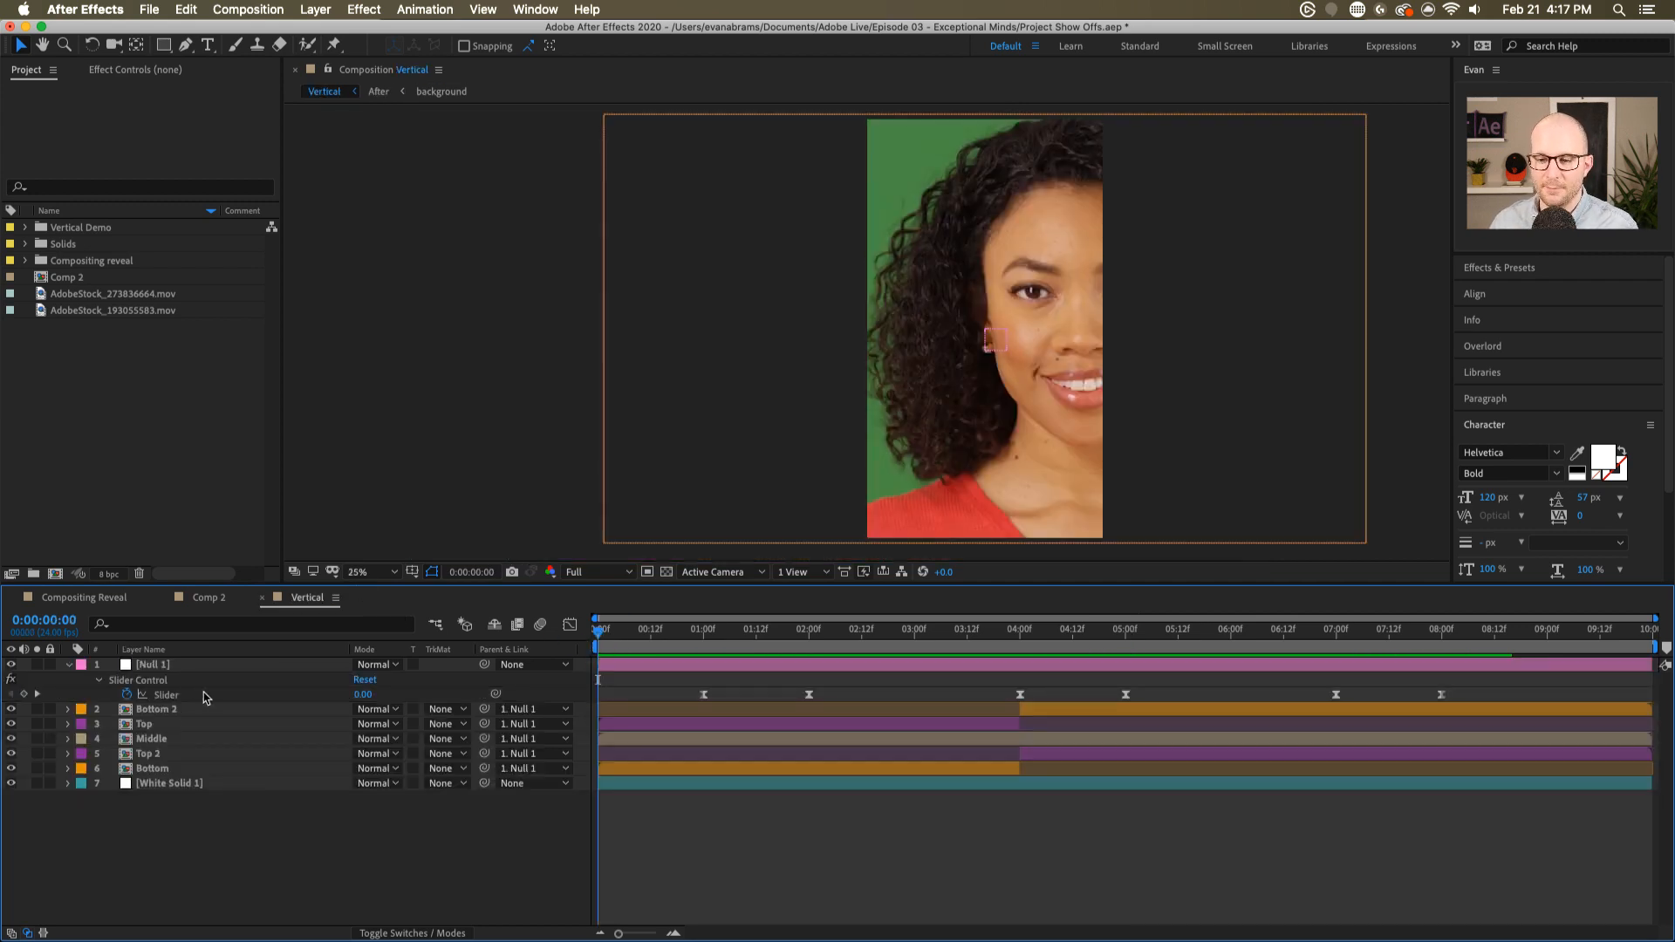
pyautogui.click(262, 598)
pyautogui.click(163, 598)
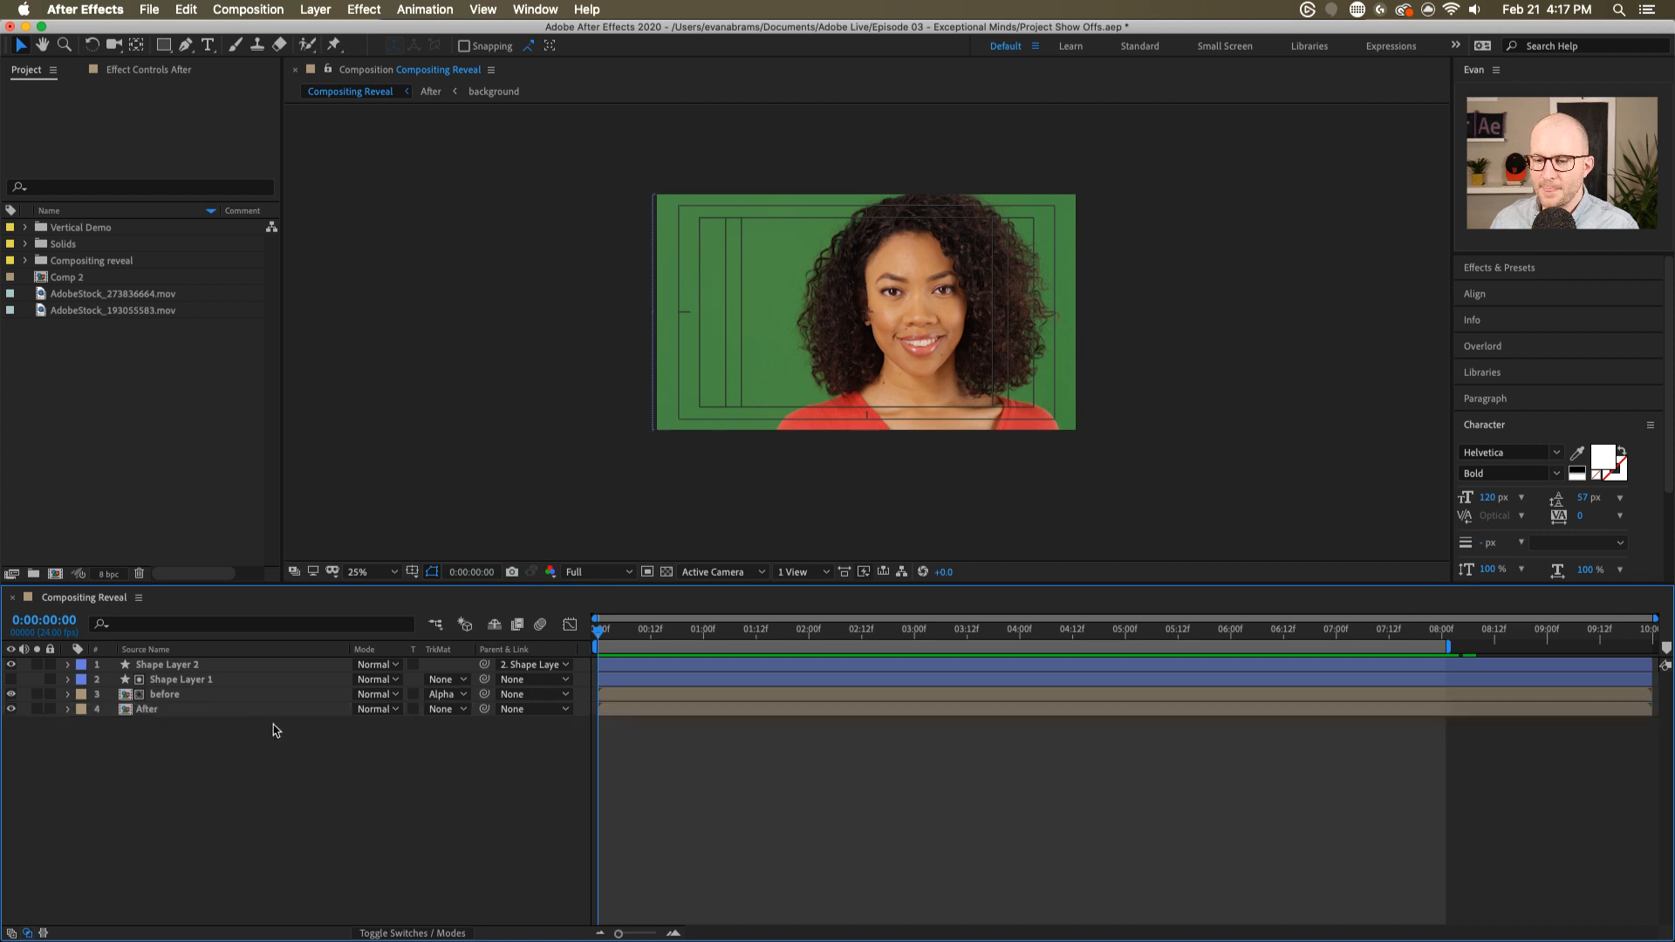
# - Review the Shape Layer 1 matte and the before layer by selecting each and playing the preview briefly to 0:00:00:23
pyautogui.click(204, 697)
pyautogui.click(213, 681)
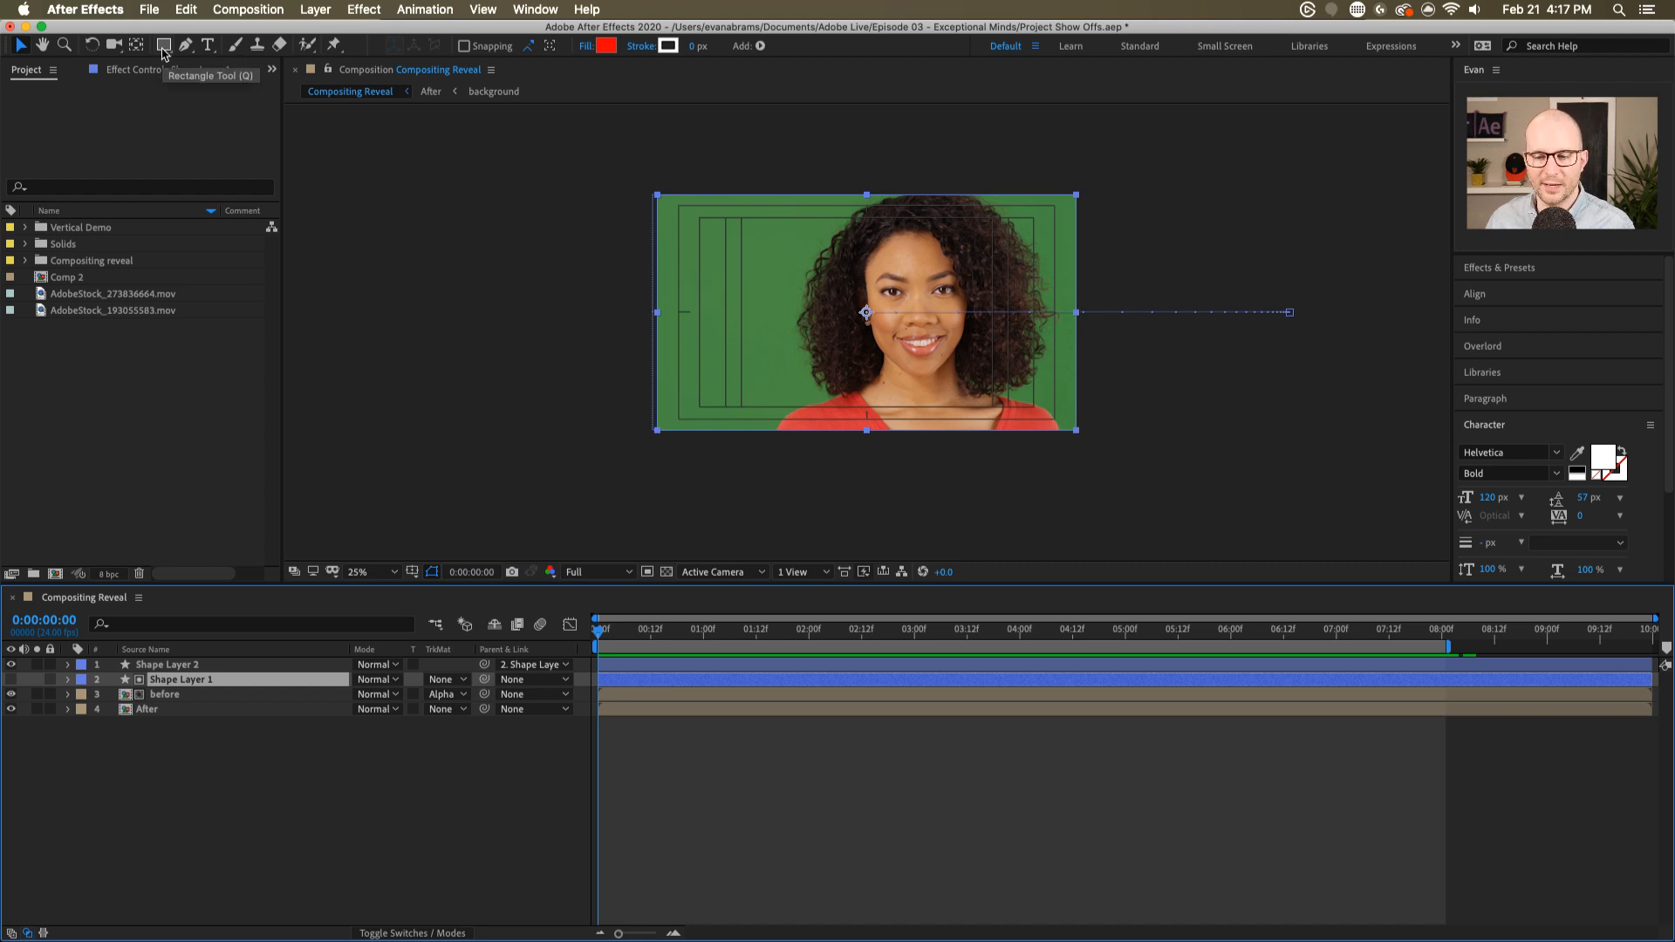
pyautogui.press('space')
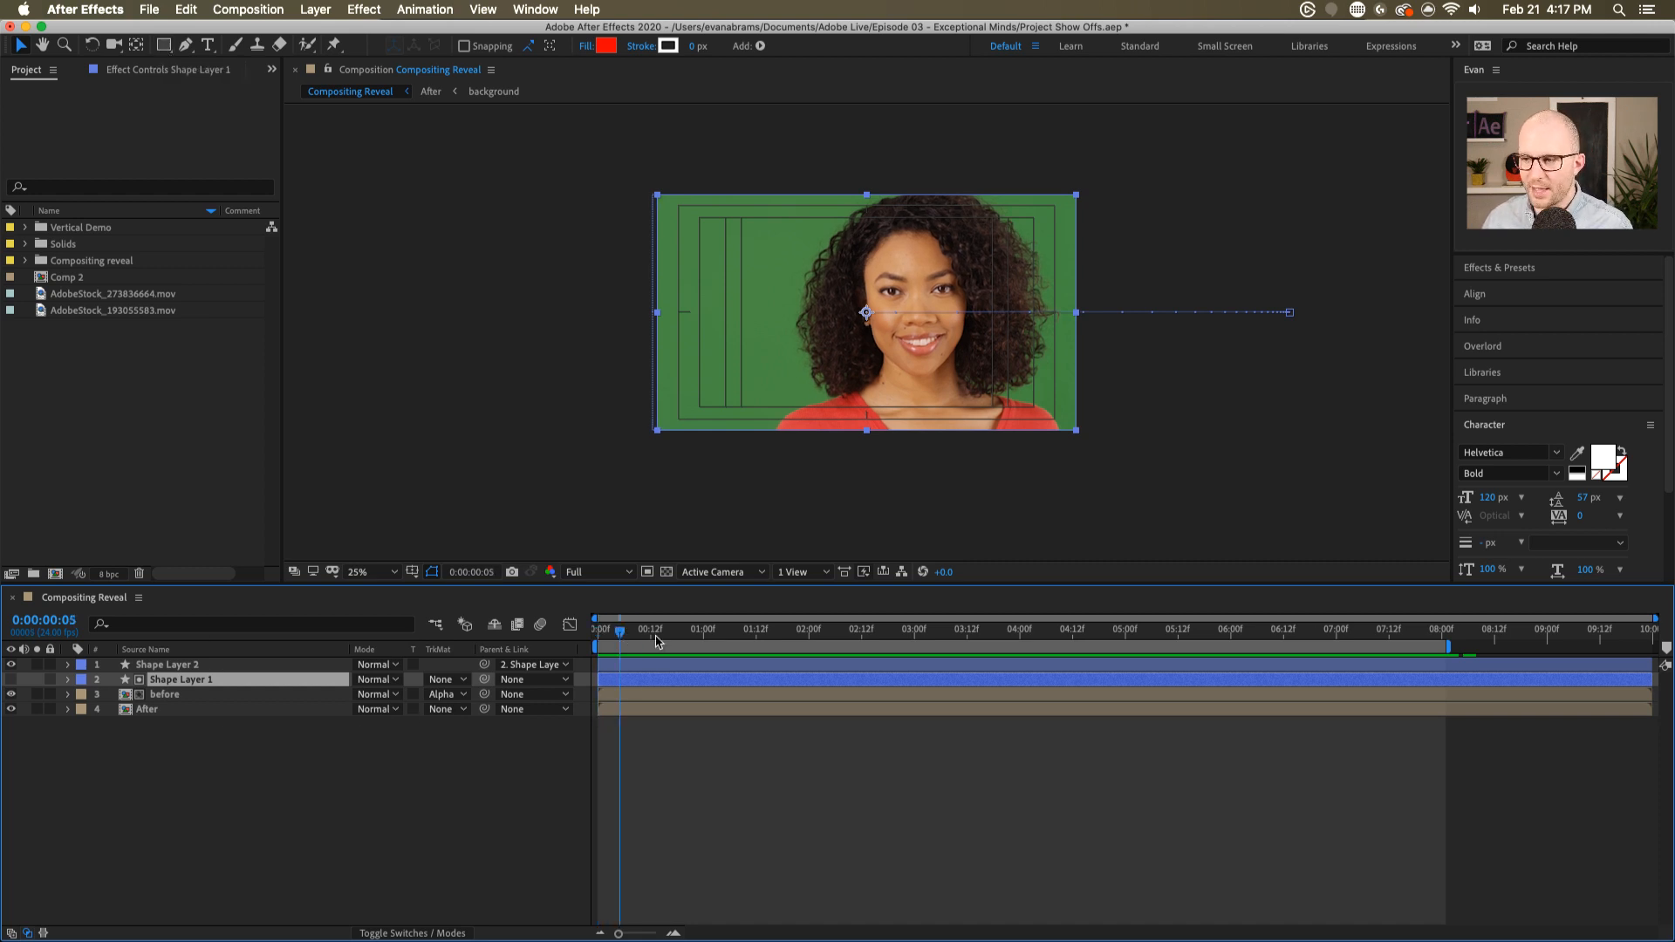
pyautogui.click(327, 695)
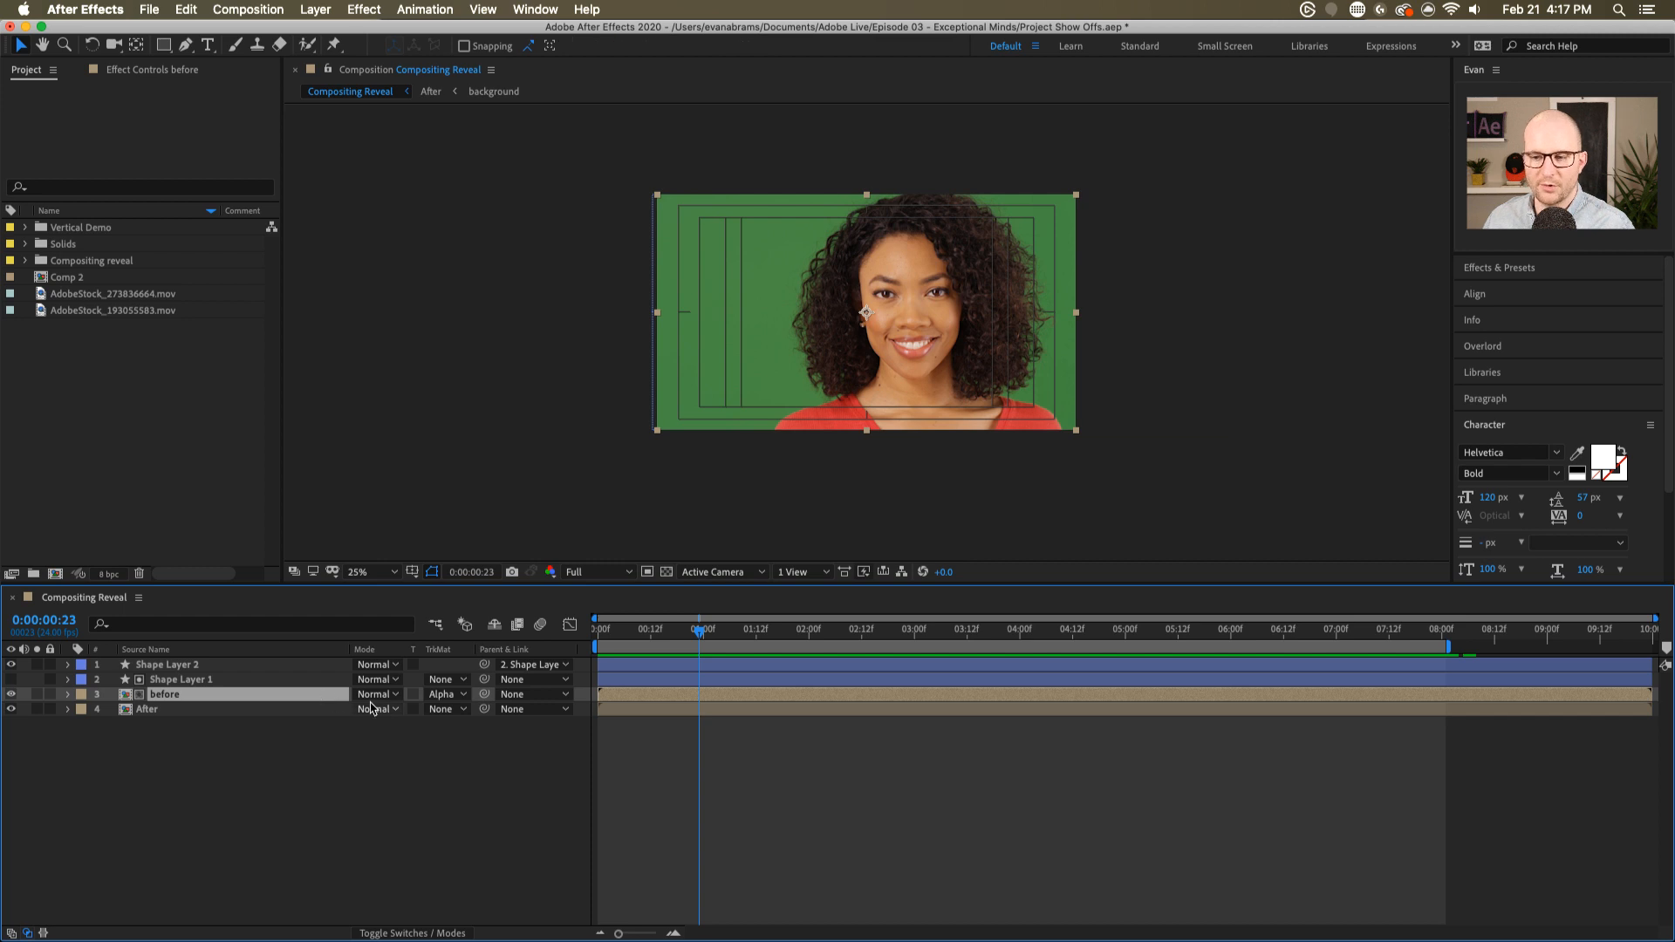
pyautogui.click(279, 681)
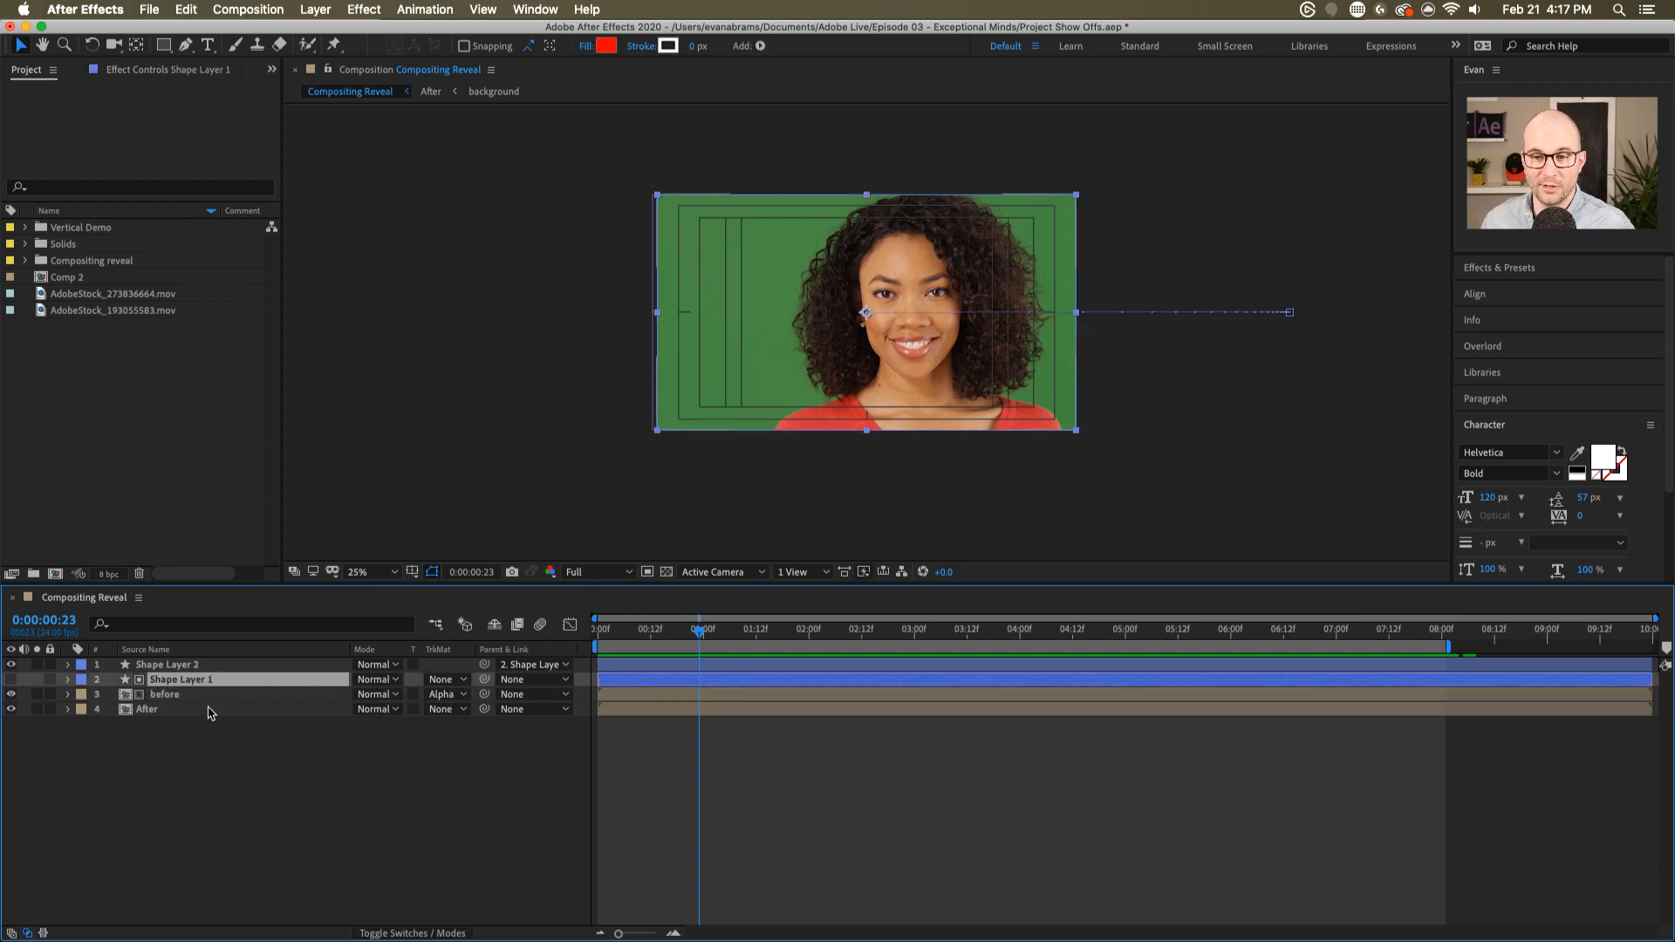
# - Create a 1080 × 1920 px, 24 fps composition named Compositing Reveal, and undo its creation
pyautogui.click(111, 510)
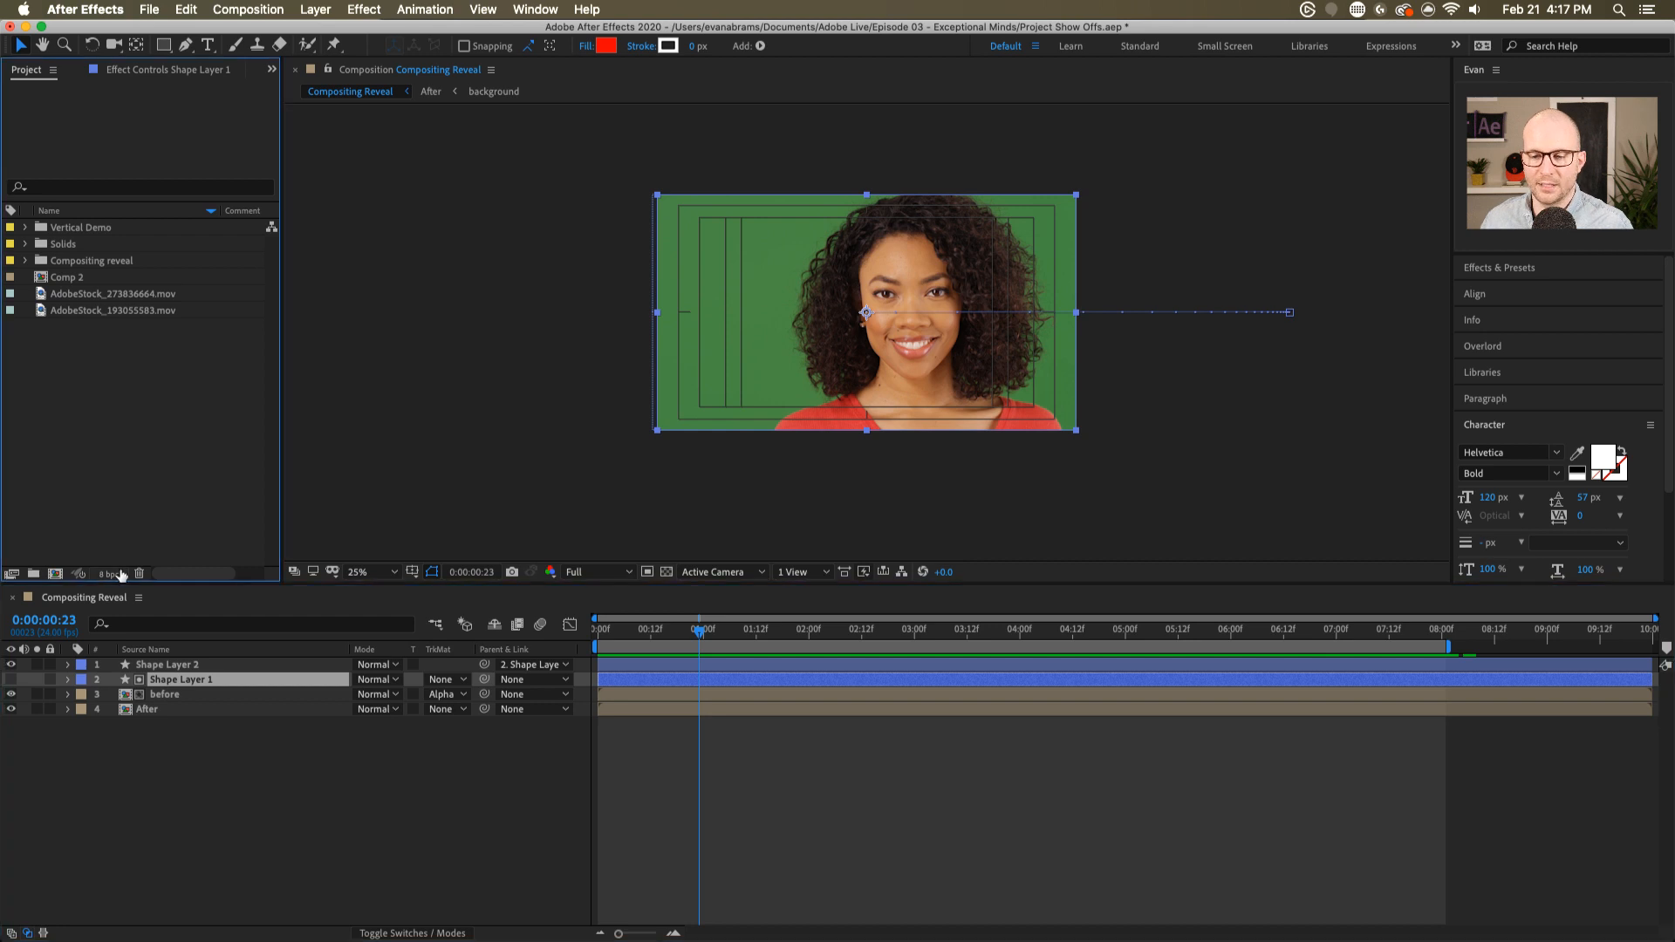
pyautogui.click(55, 572)
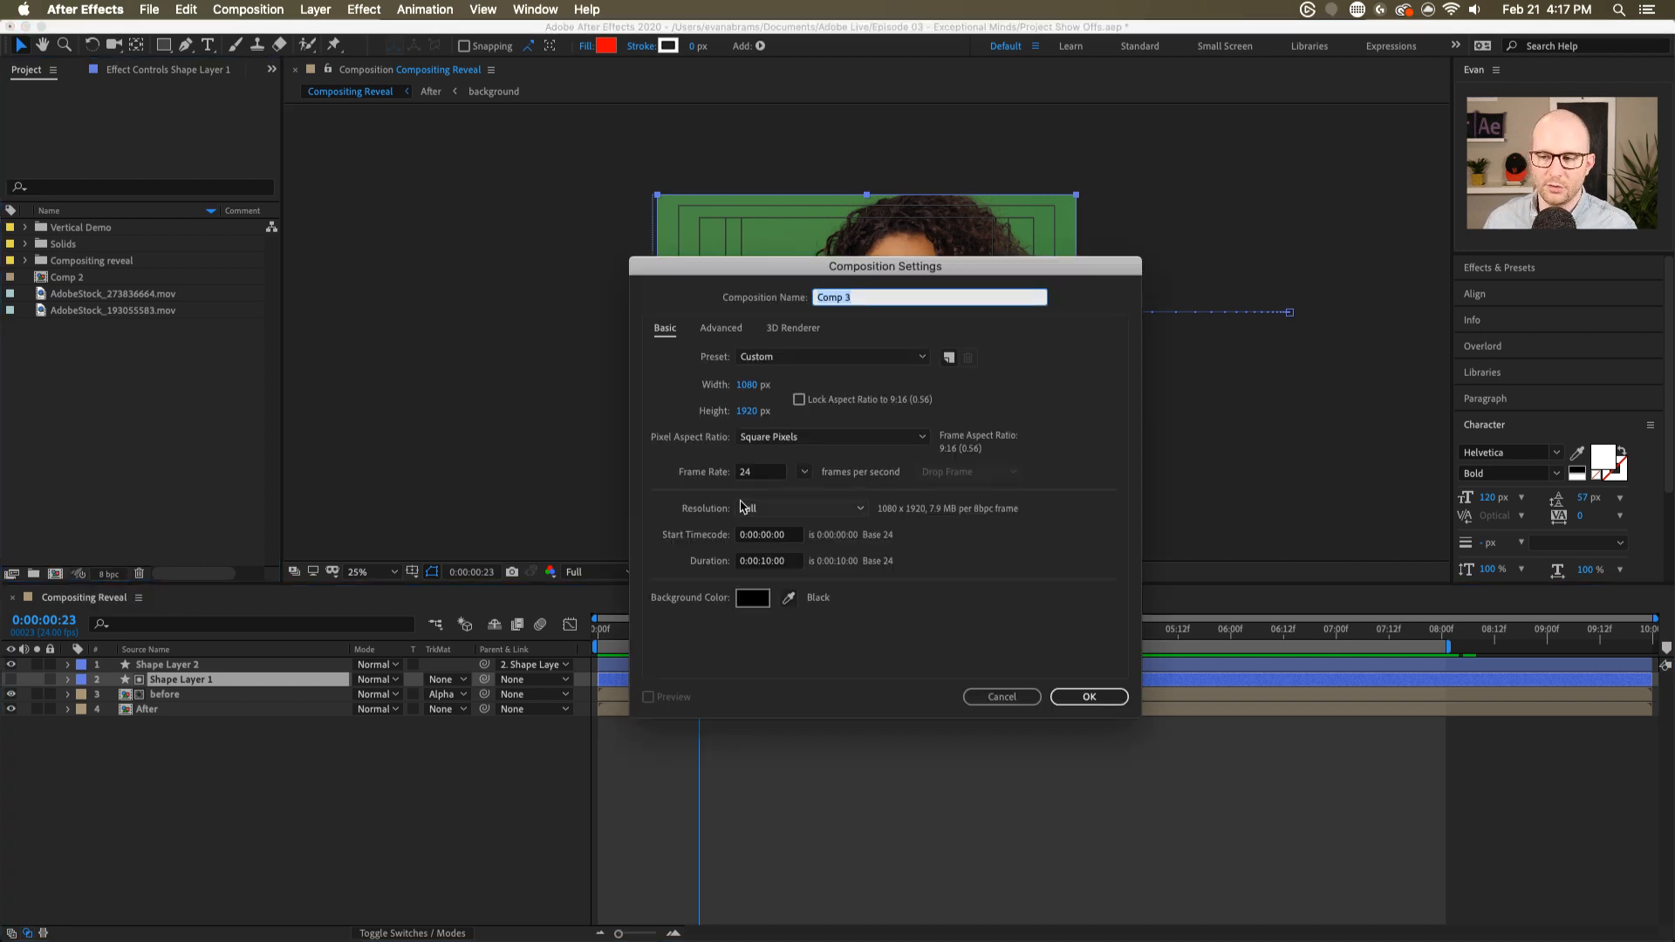
pyautogui.write('Com')
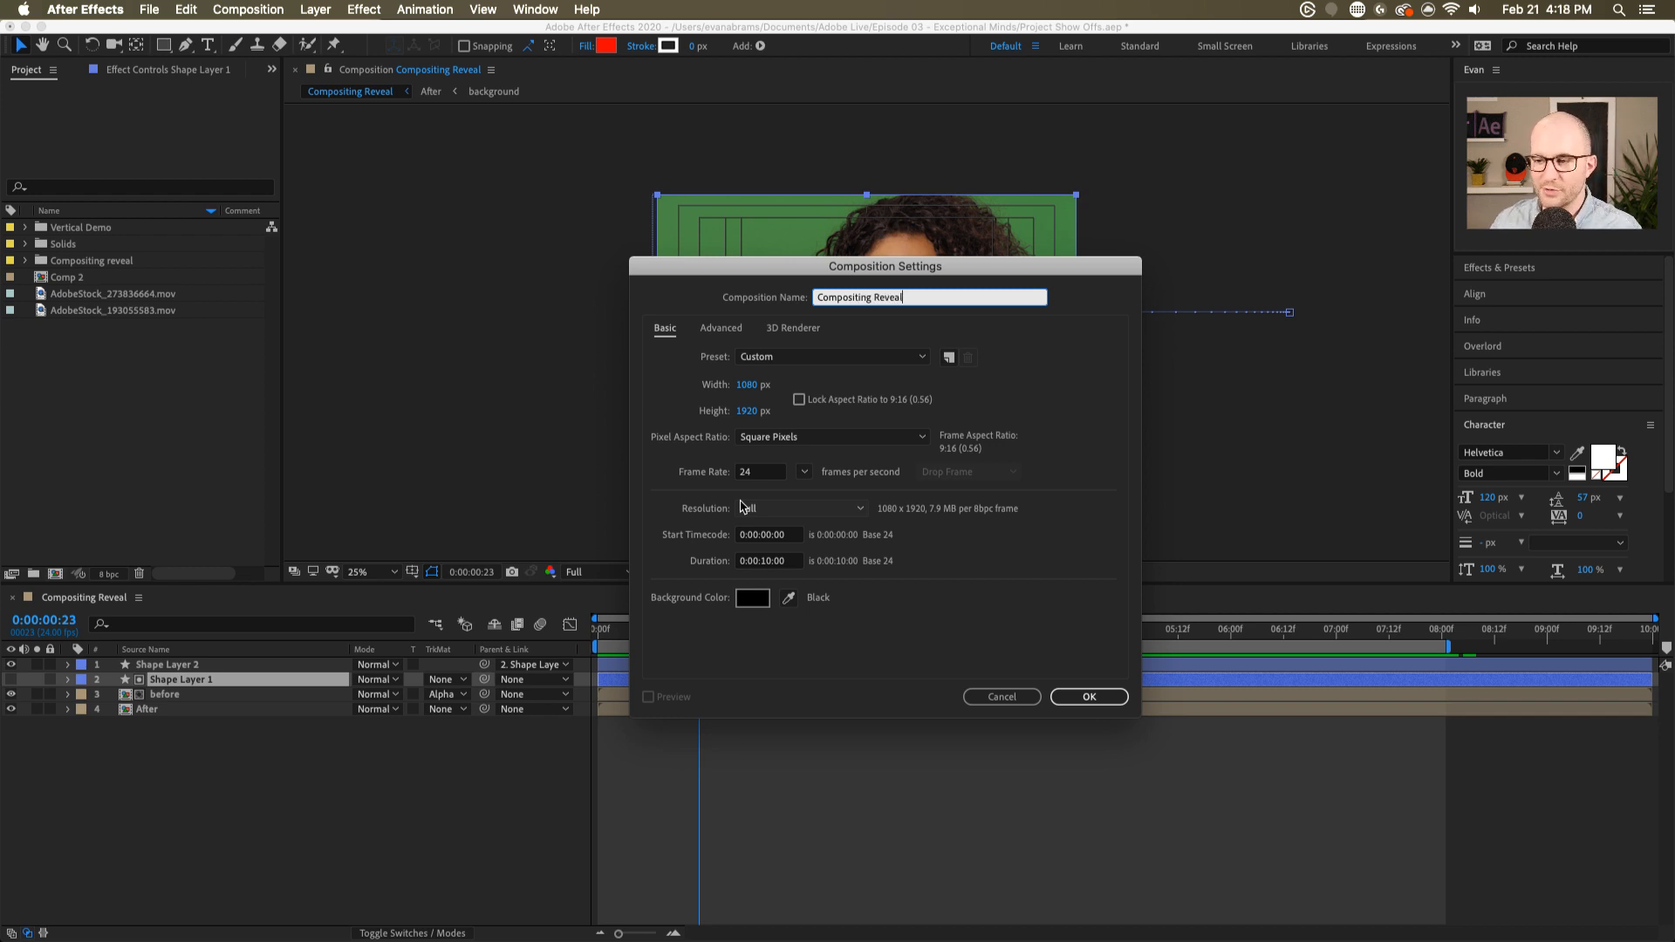
pyautogui.press('Return')
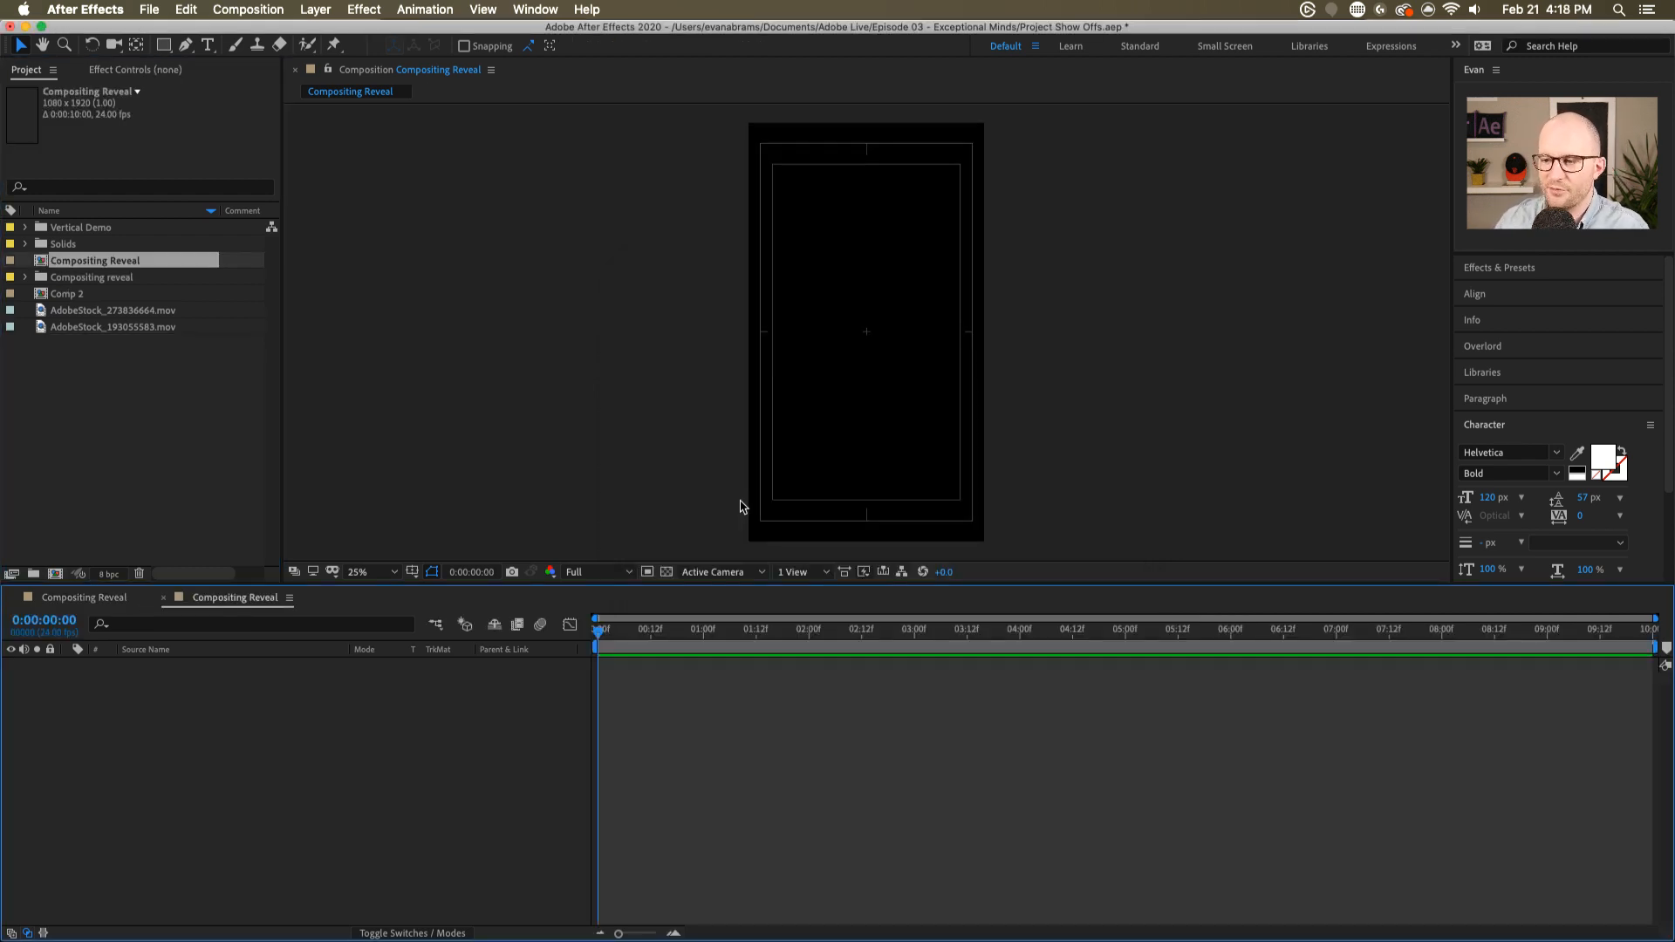
pyautogui.press('super+z')
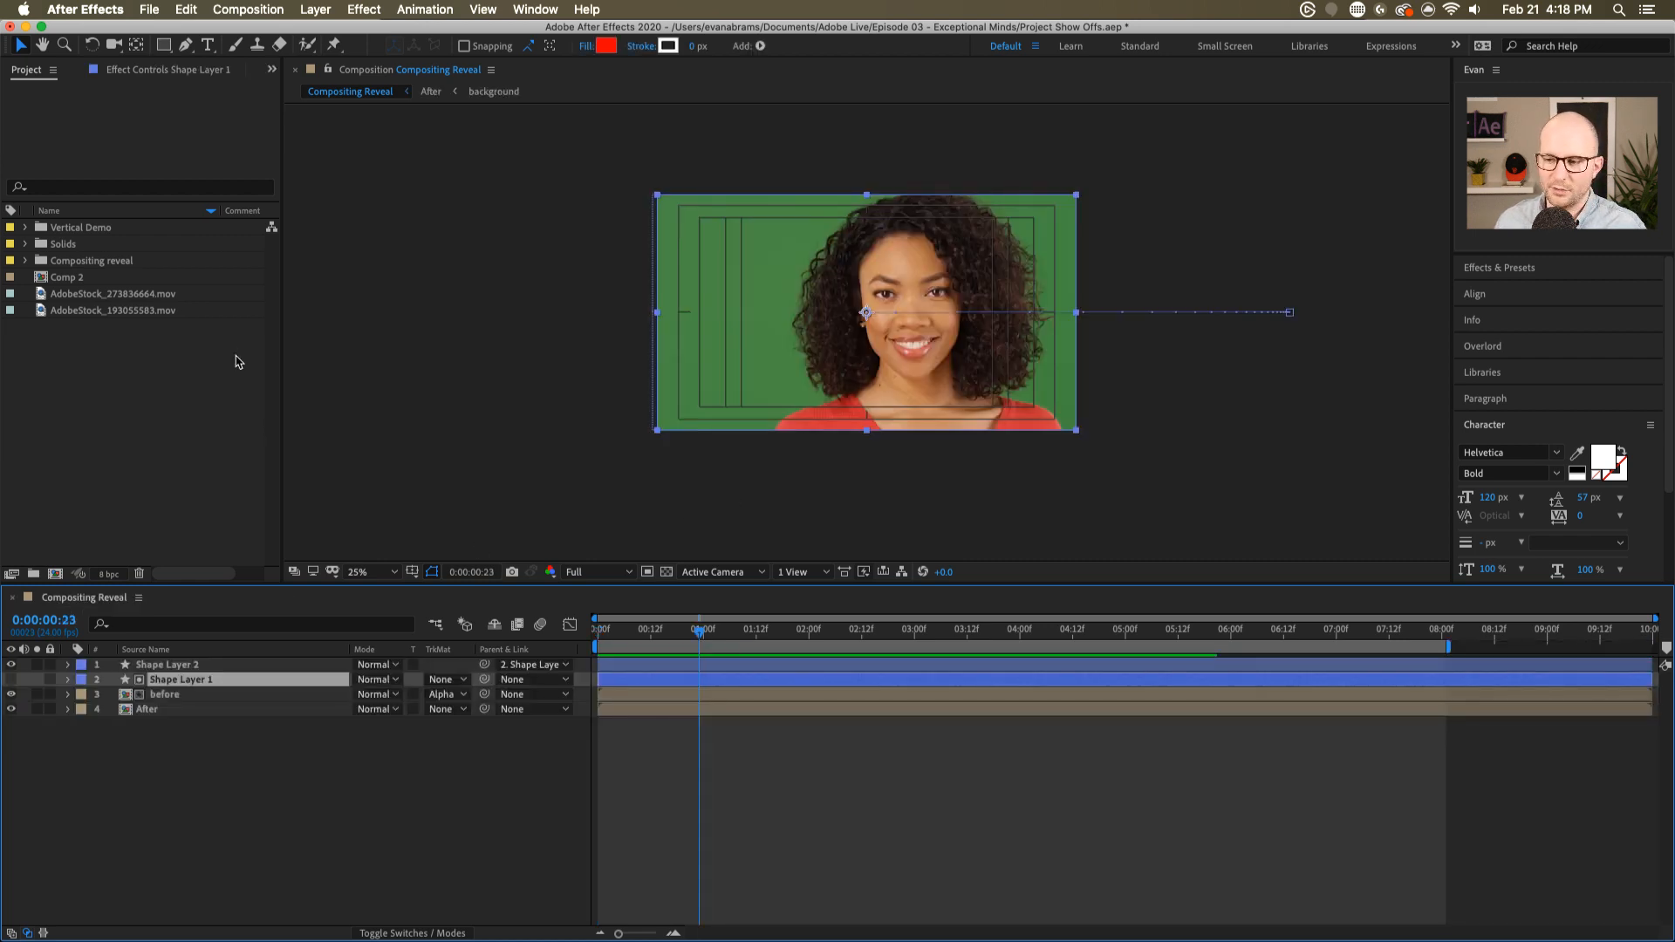
# - Start a new composition, choose the 1080 square 24fps preset, and look through the other available presets
pyautogui.click(56, 573)
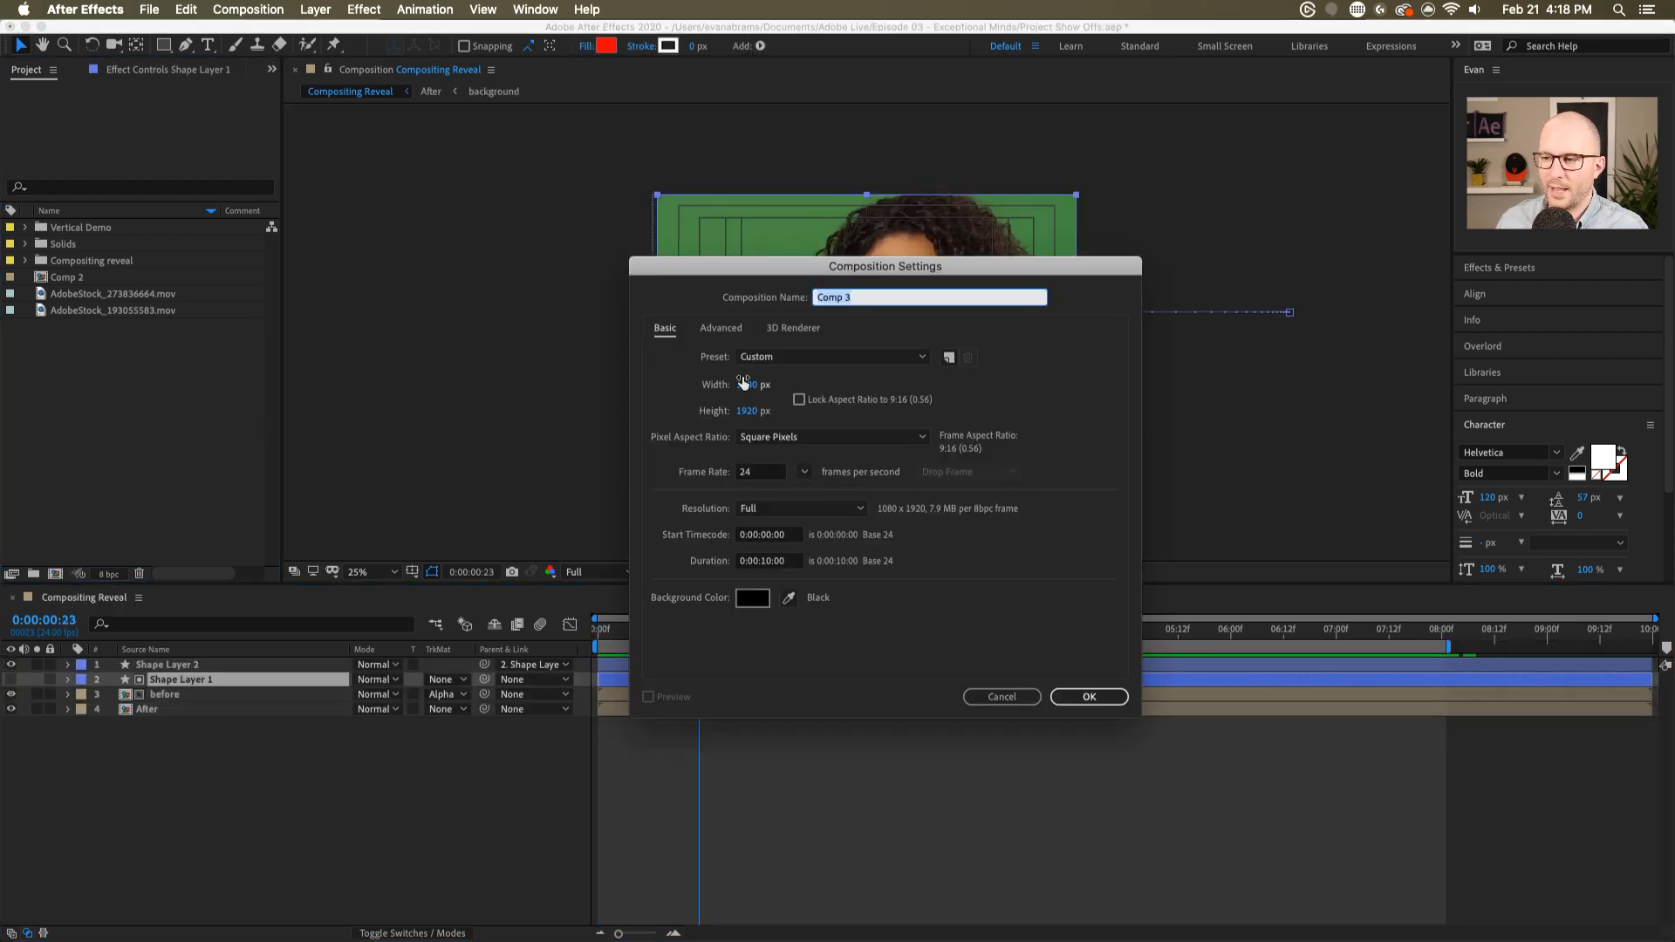
pyautogui.click(772, 358)
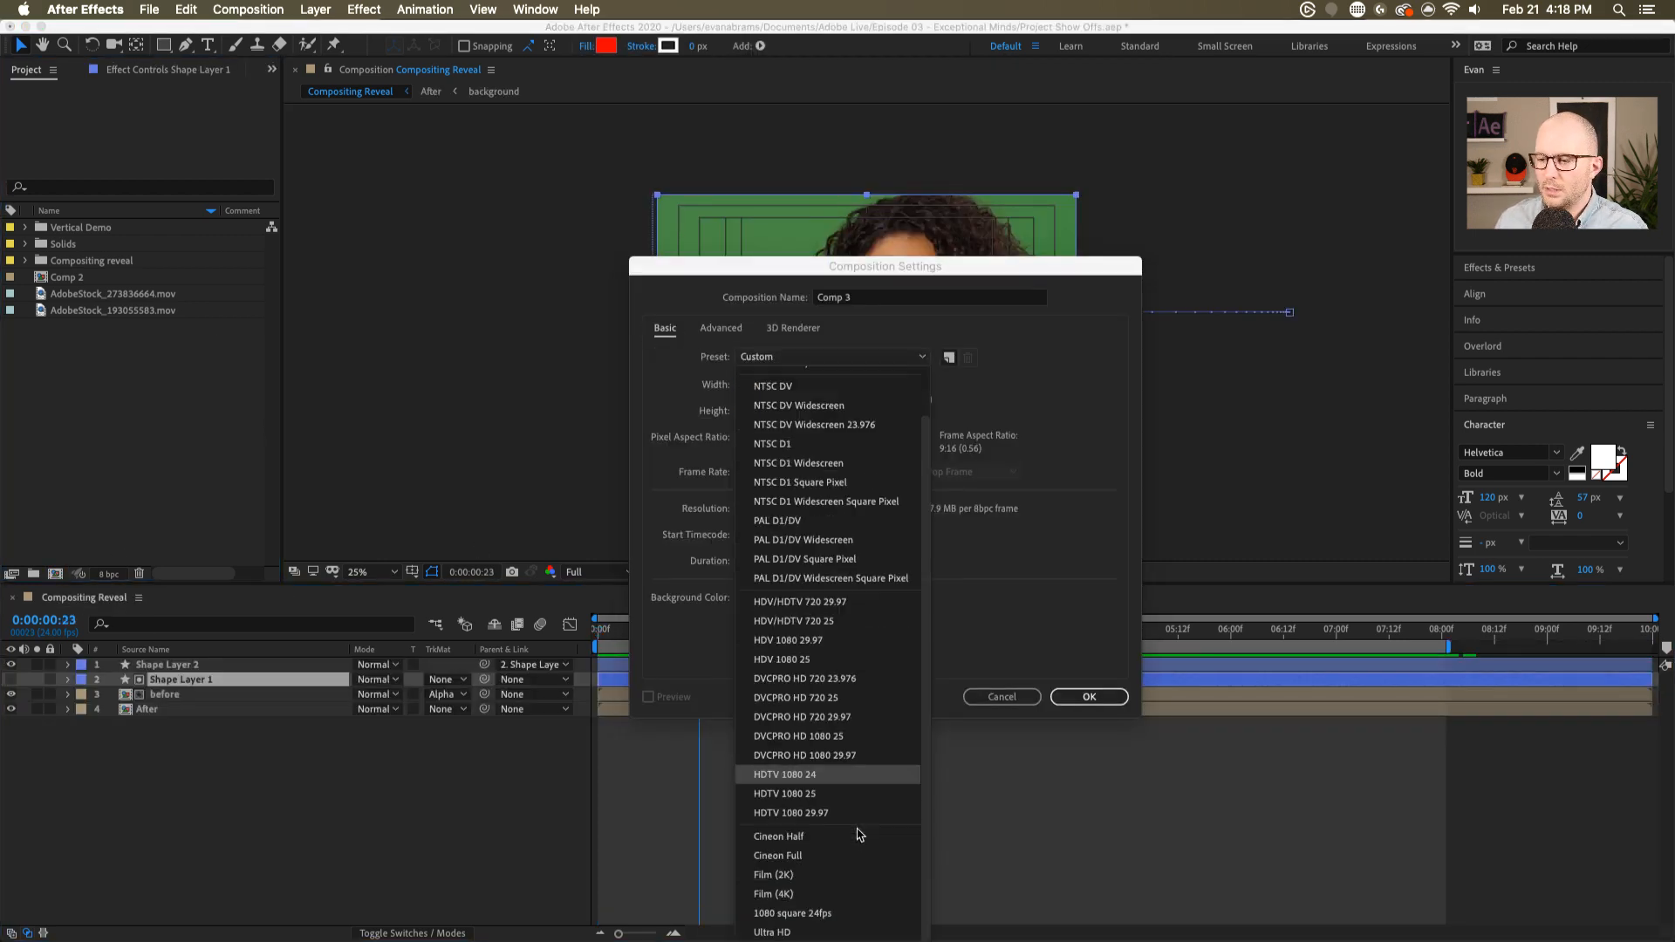
pyautogui.click(779, 913)
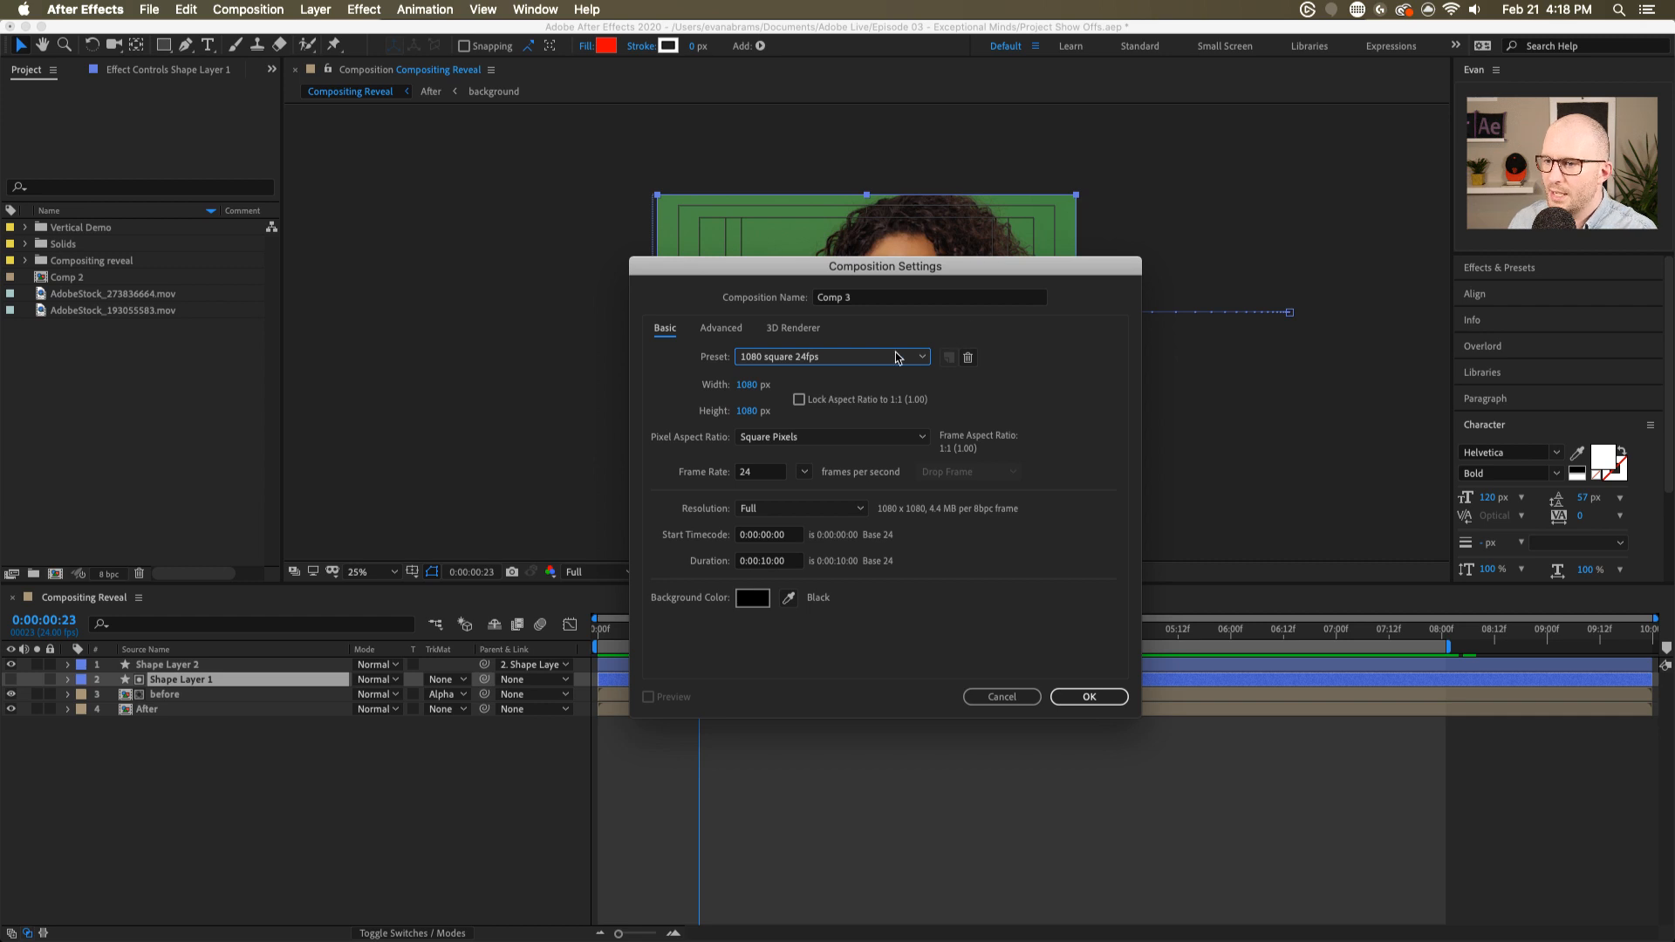
pyautogui.click(805, 365)
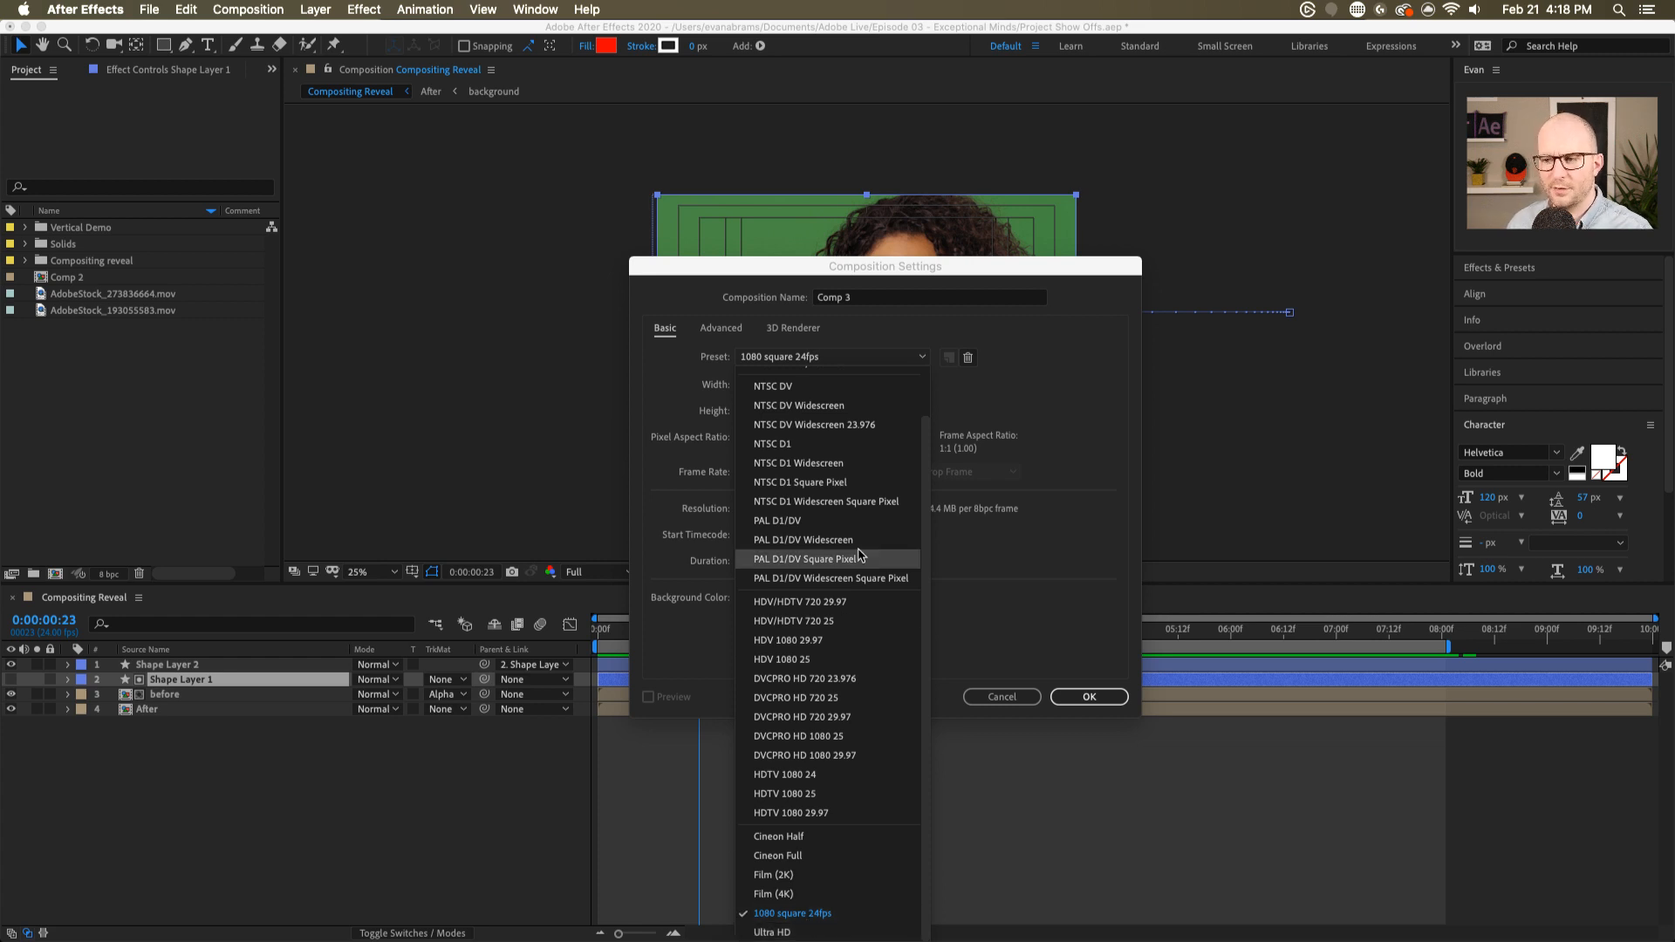
pyautogui.scroll(3, 925, 445)
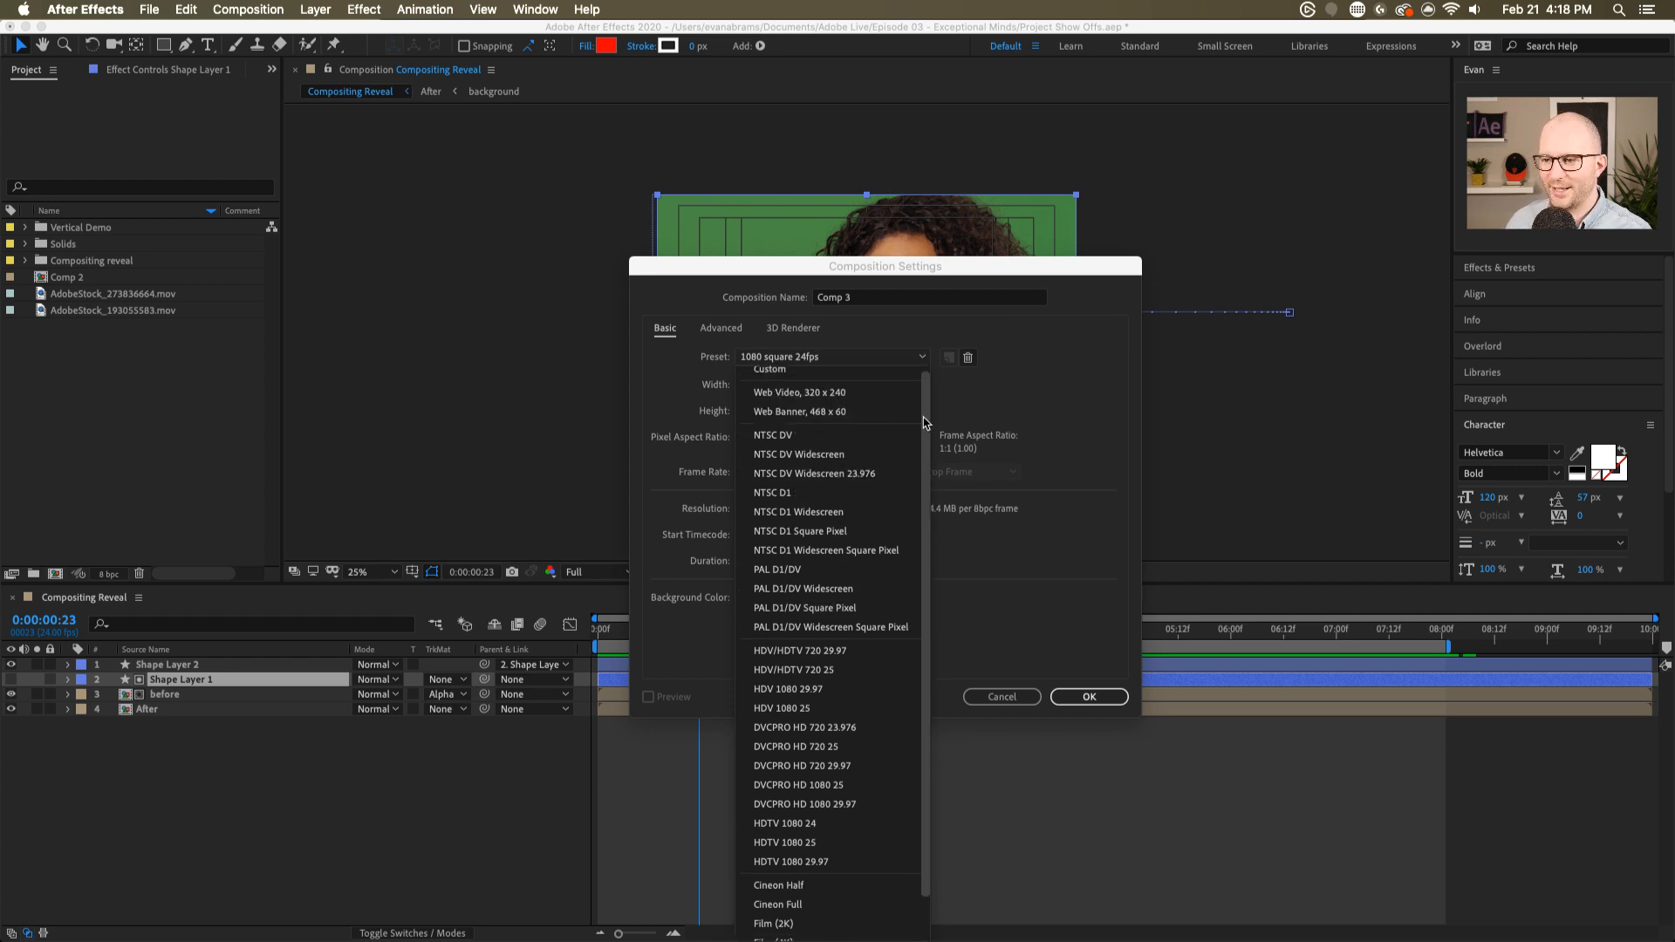
pyautogui.scroll(-3, 920, 471)
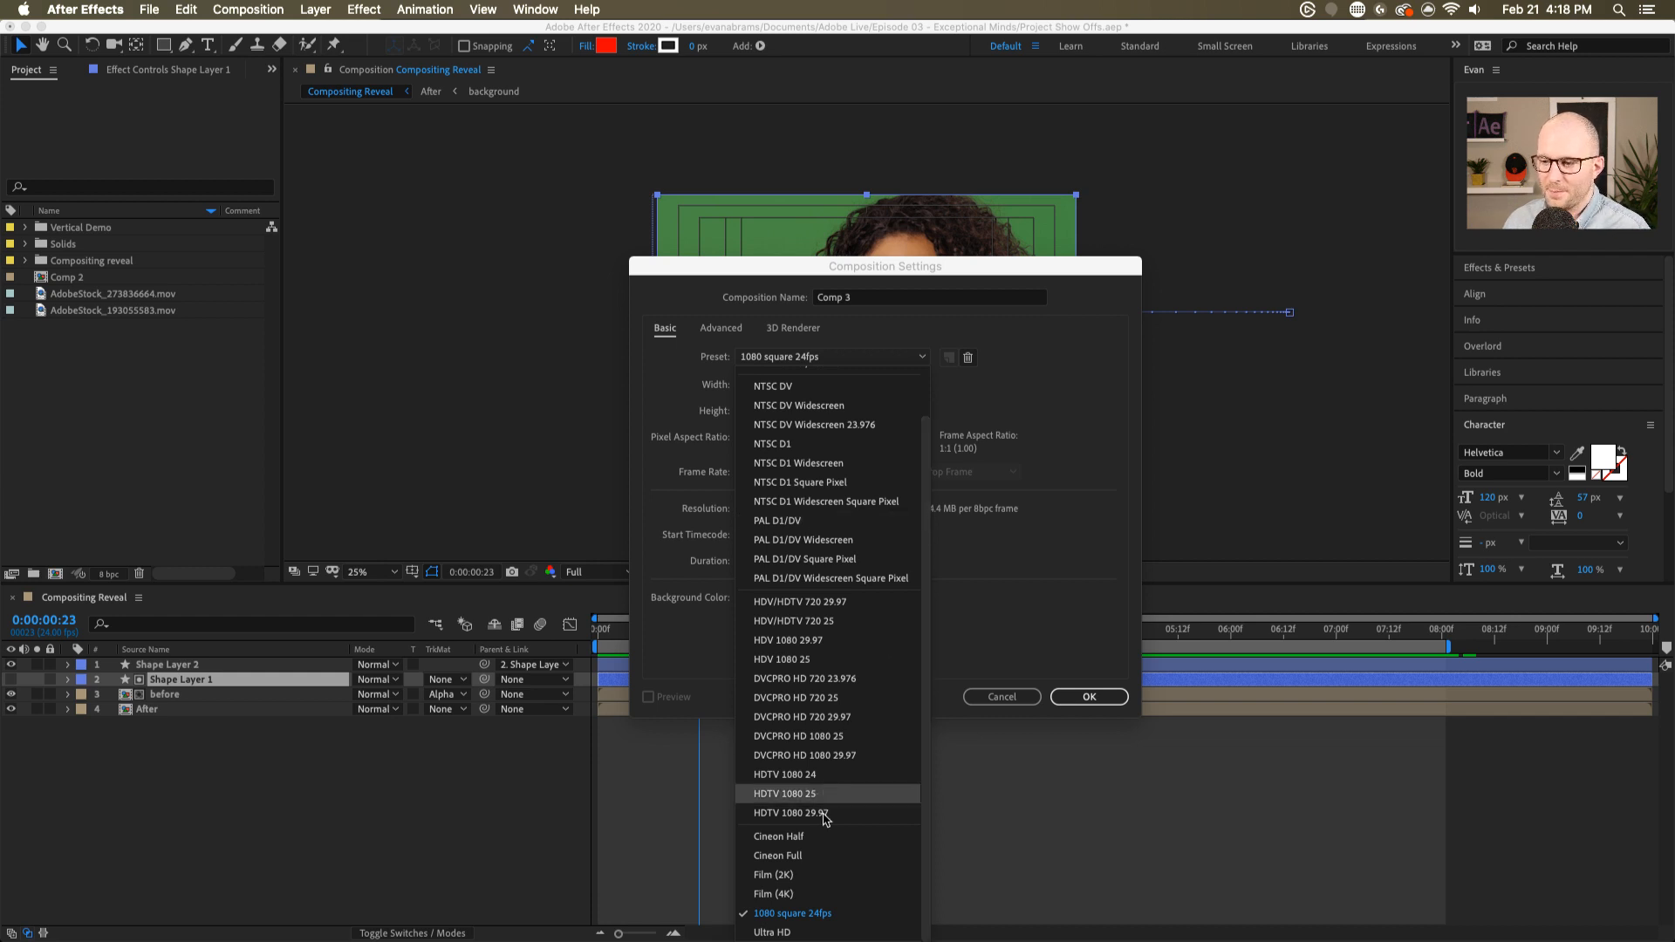
pyautogui.click(818, 912)
# - Set the new composition's width and height to 720 px, and open the preset naming prompt without saving a preset
pyautogui.click(754, 388)
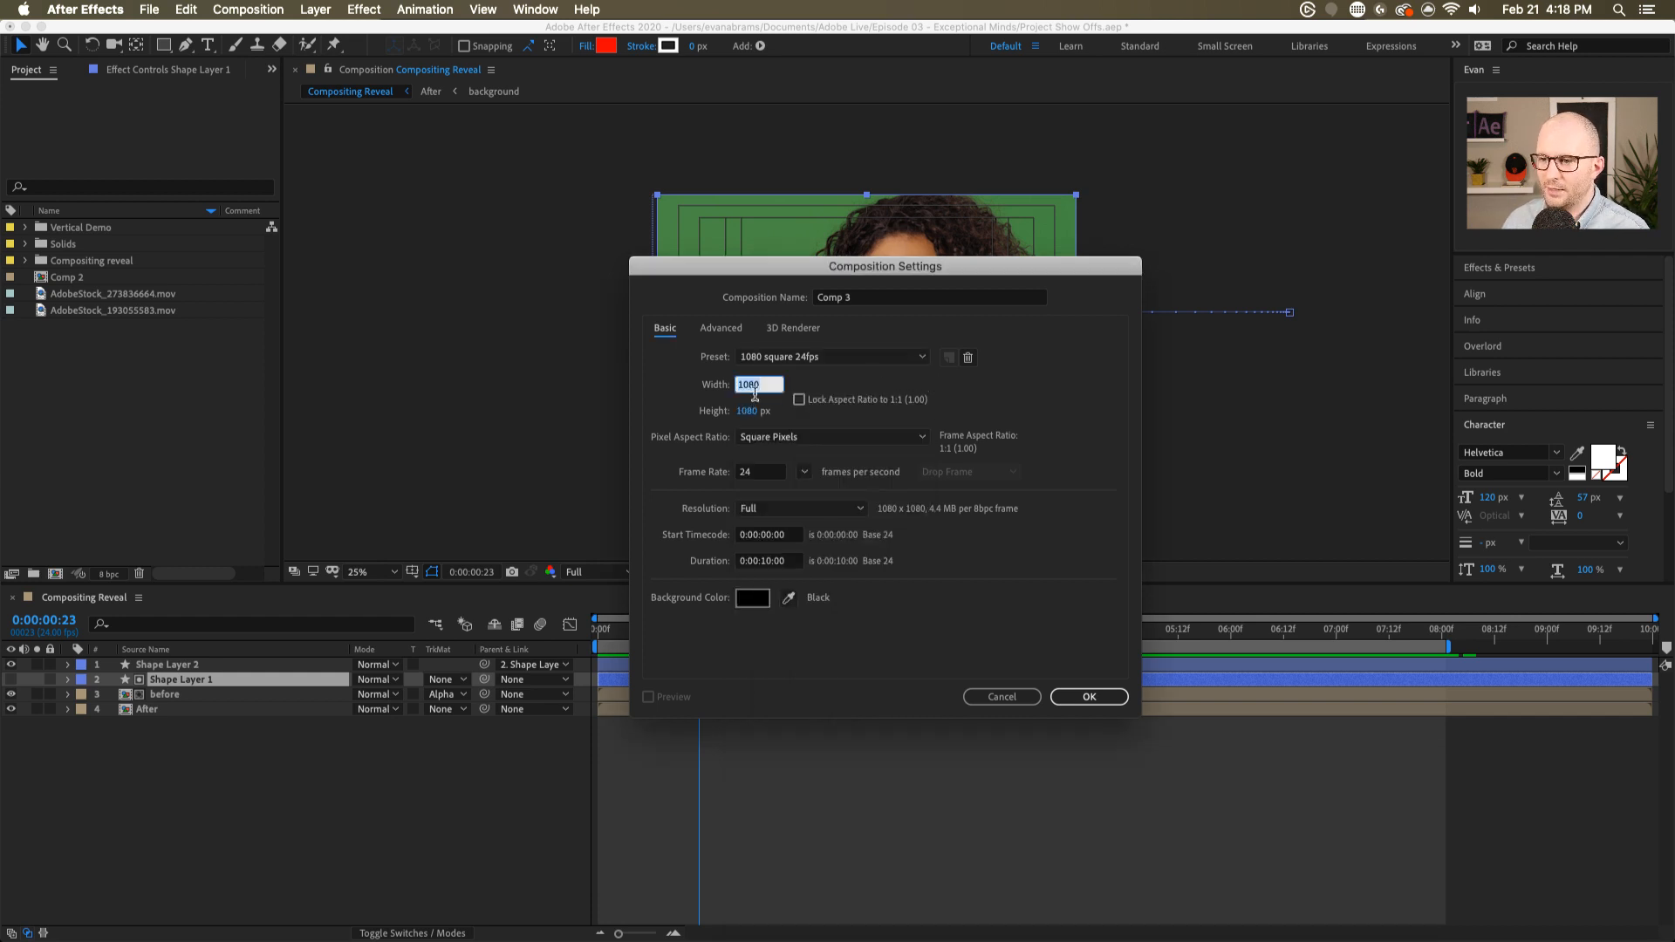
pyautogui.write('720')
pyautogui.press('Tab')
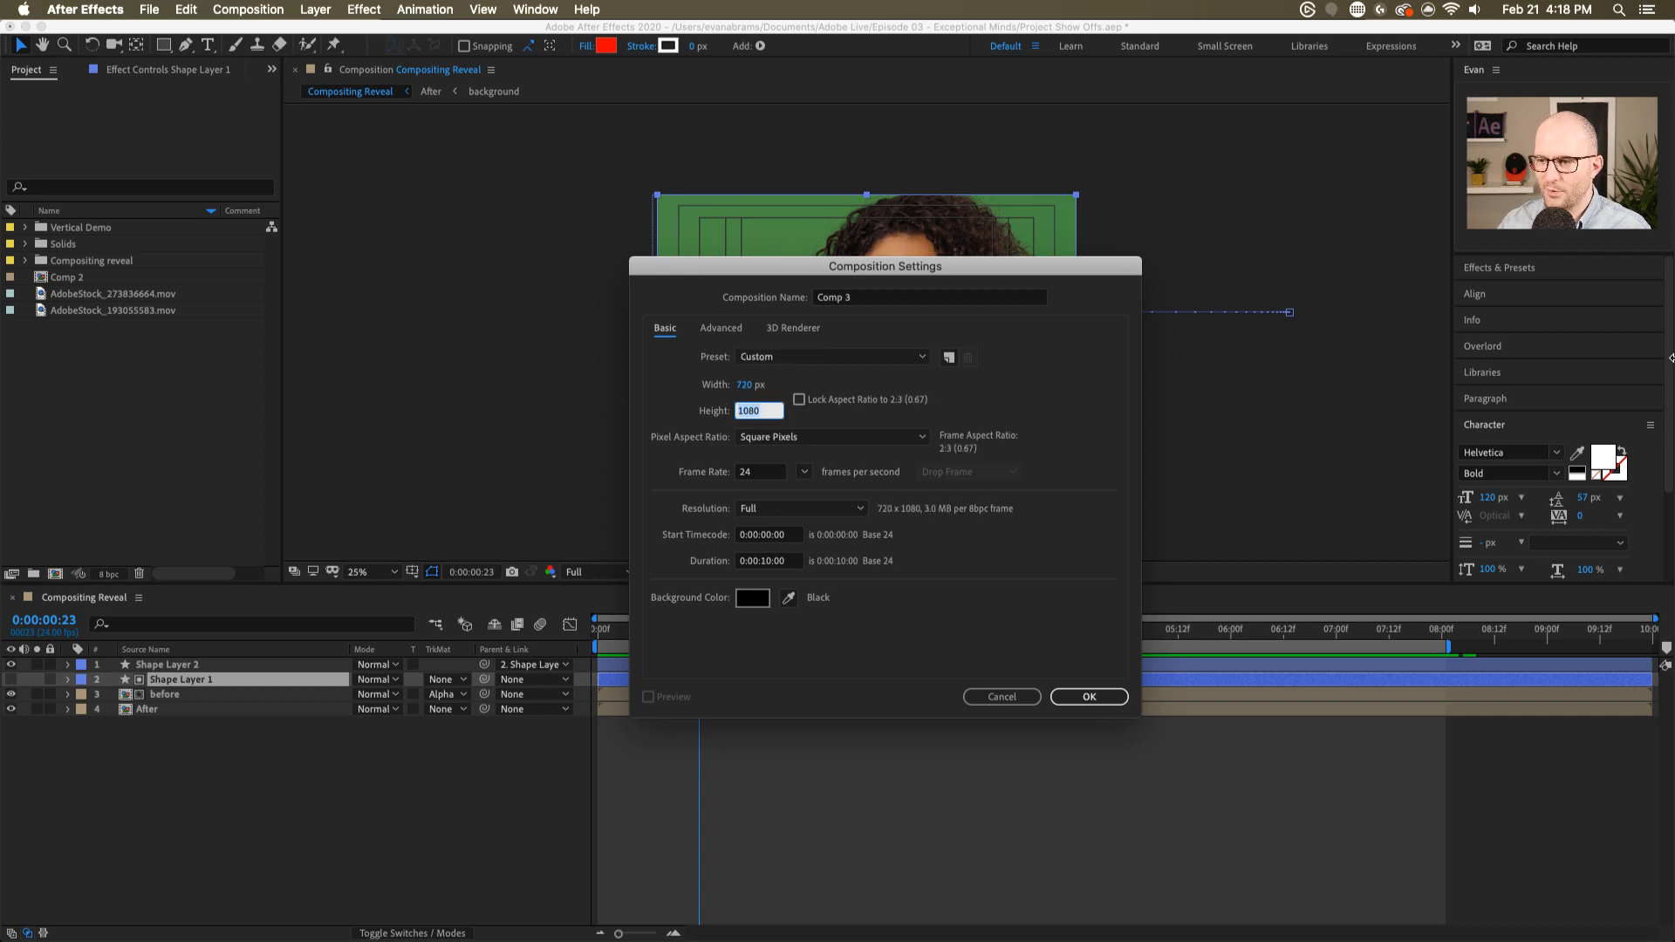
pyautogui.write('720')
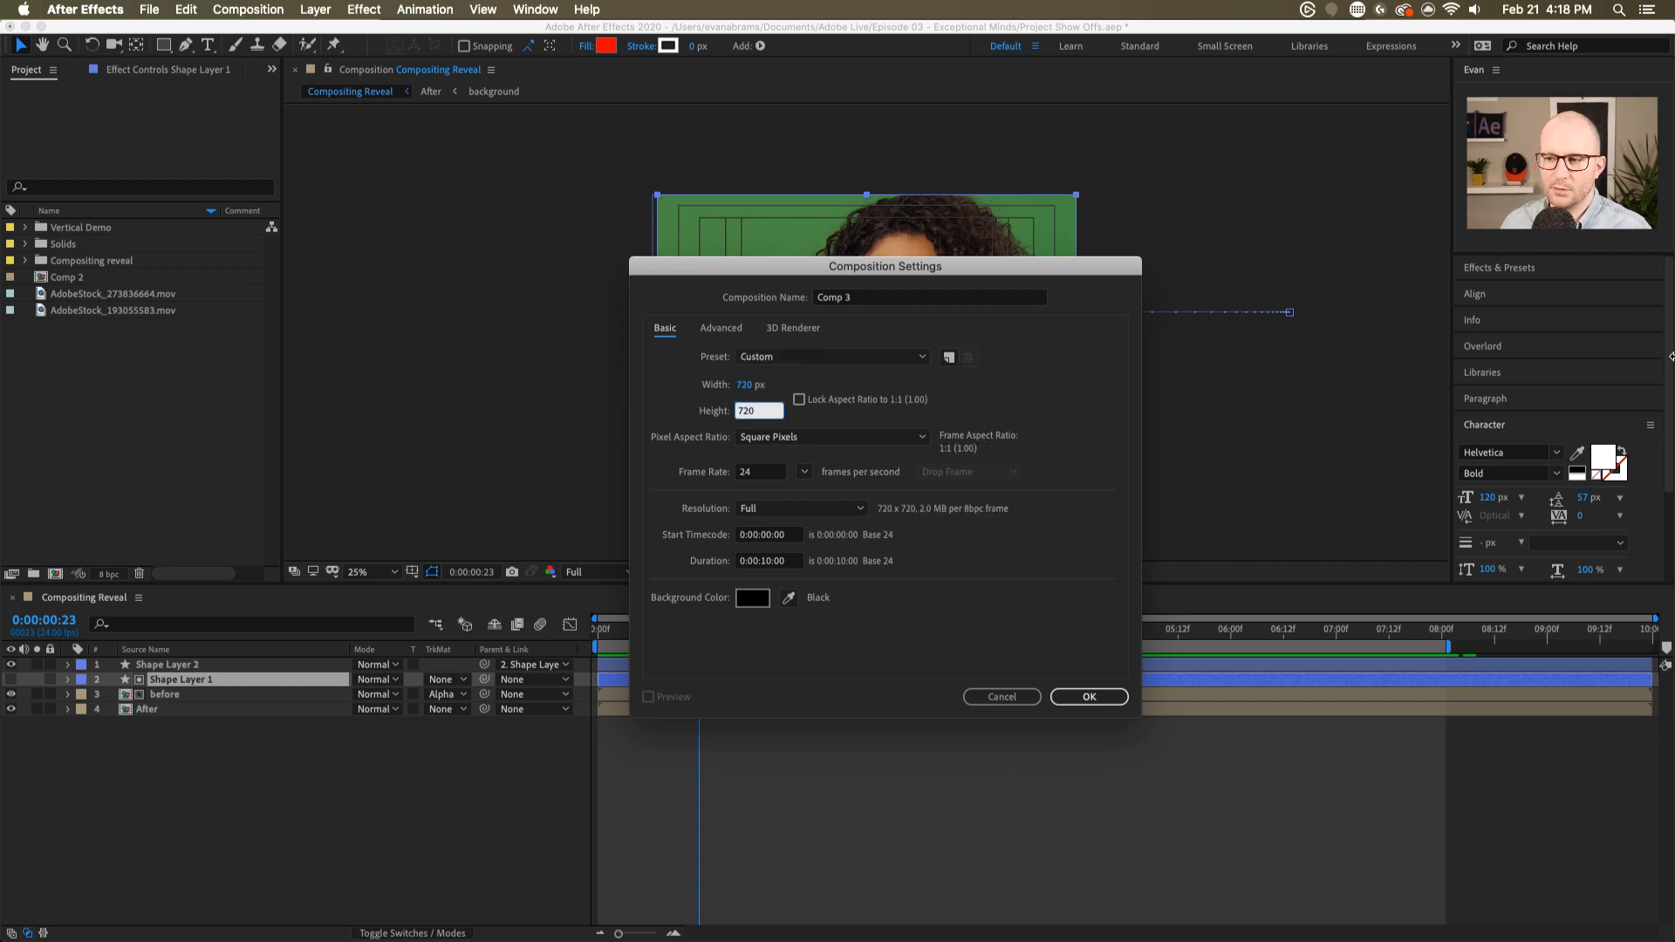
pyautogui.click(1076, 384)
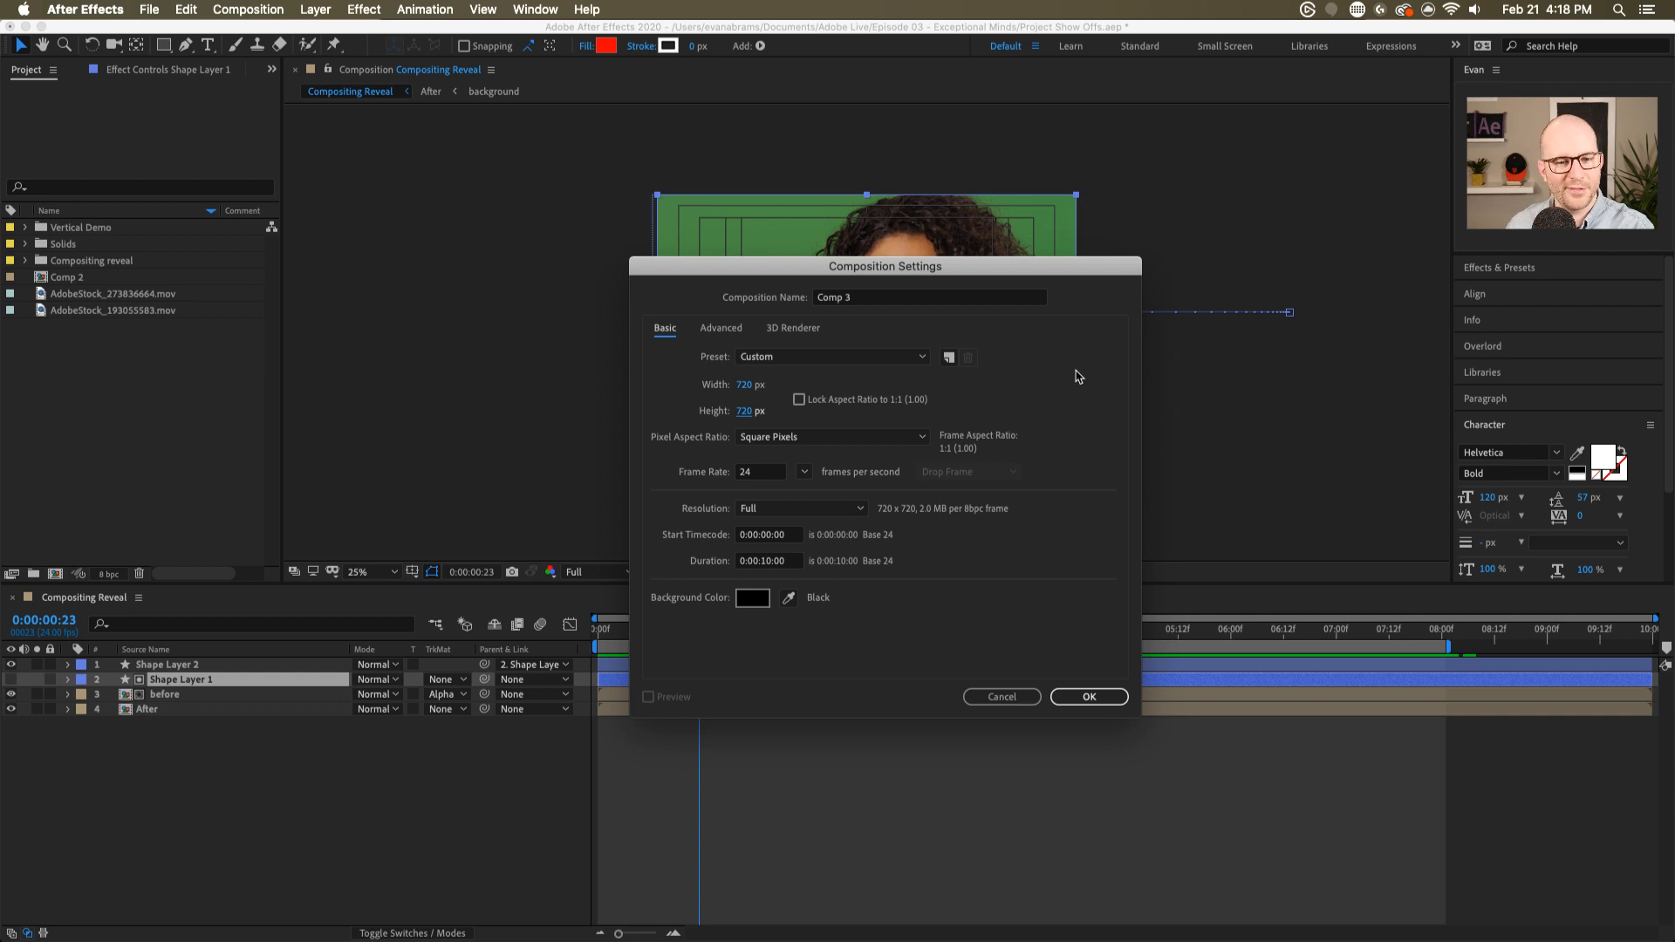
pyautogui.click(949, 359)
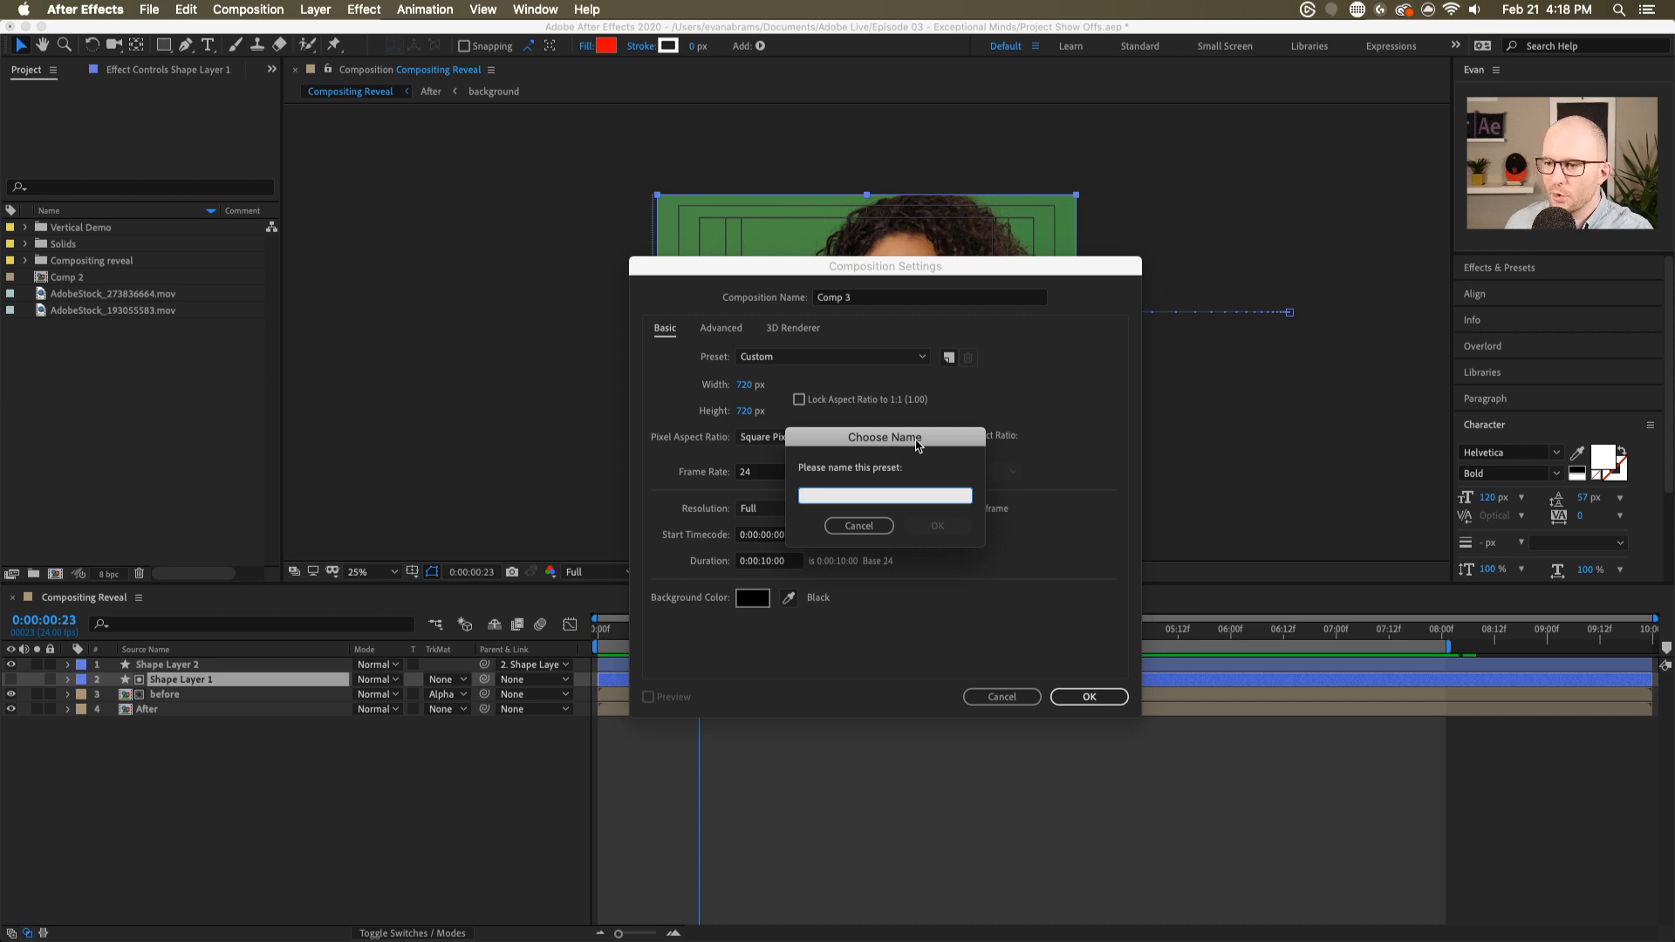
pyautogui.click(883, 527)
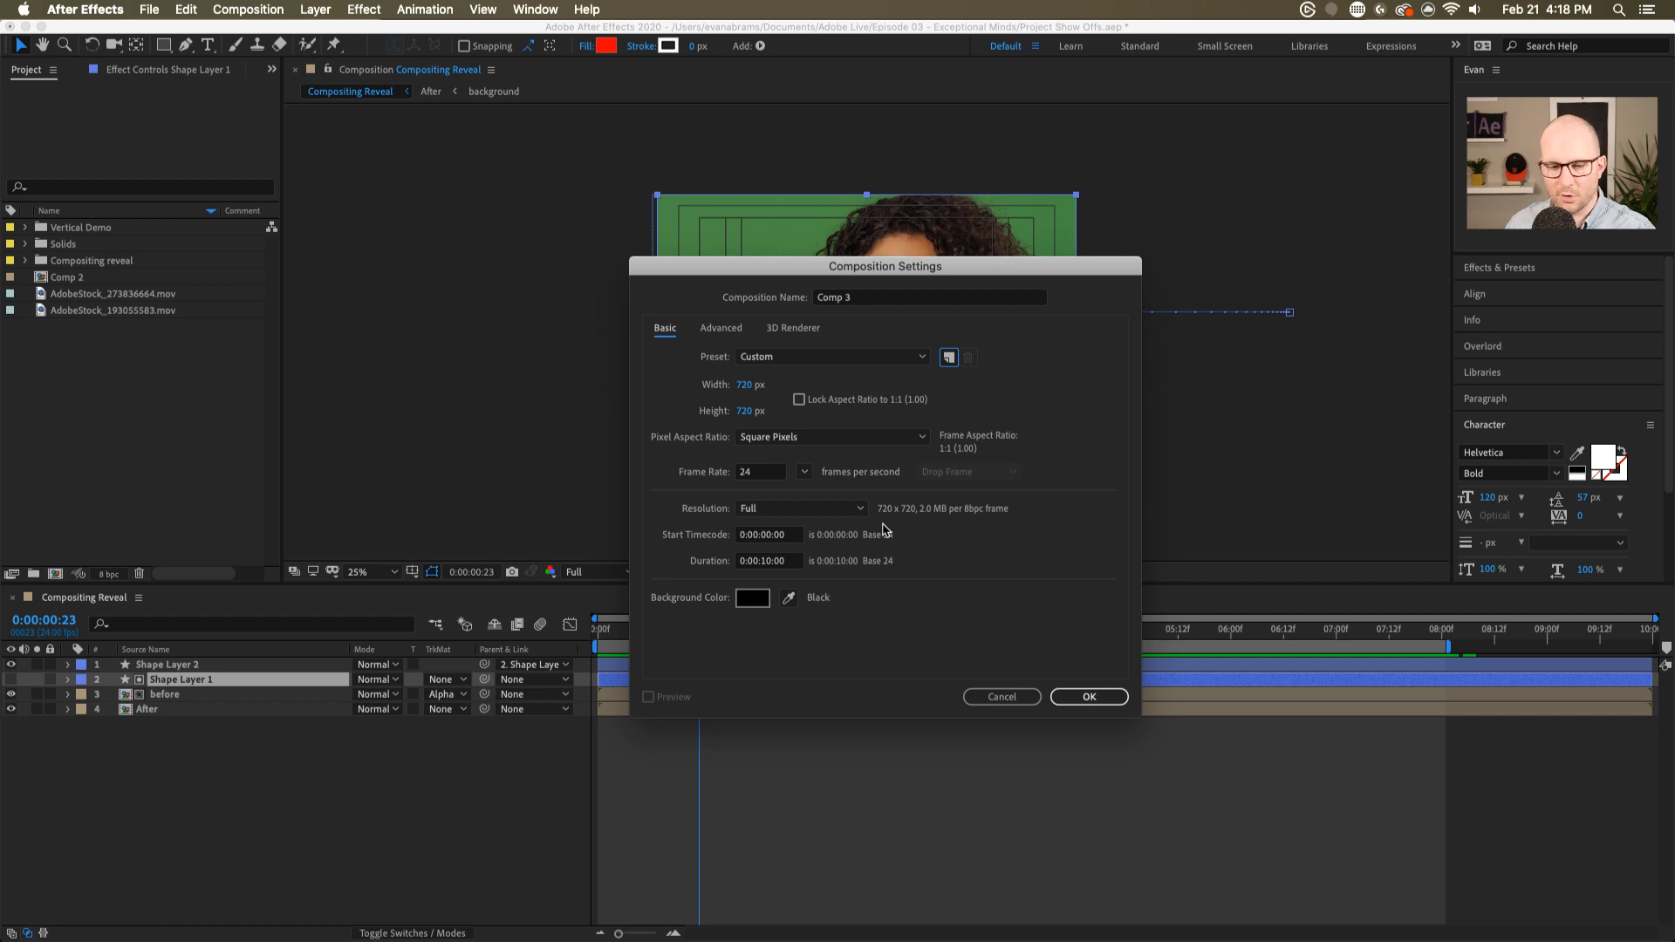
# - Apply the 1080 square 24fps preset to the new composition and create it with the default name Comp 3
pyautogui.click(780, 365)
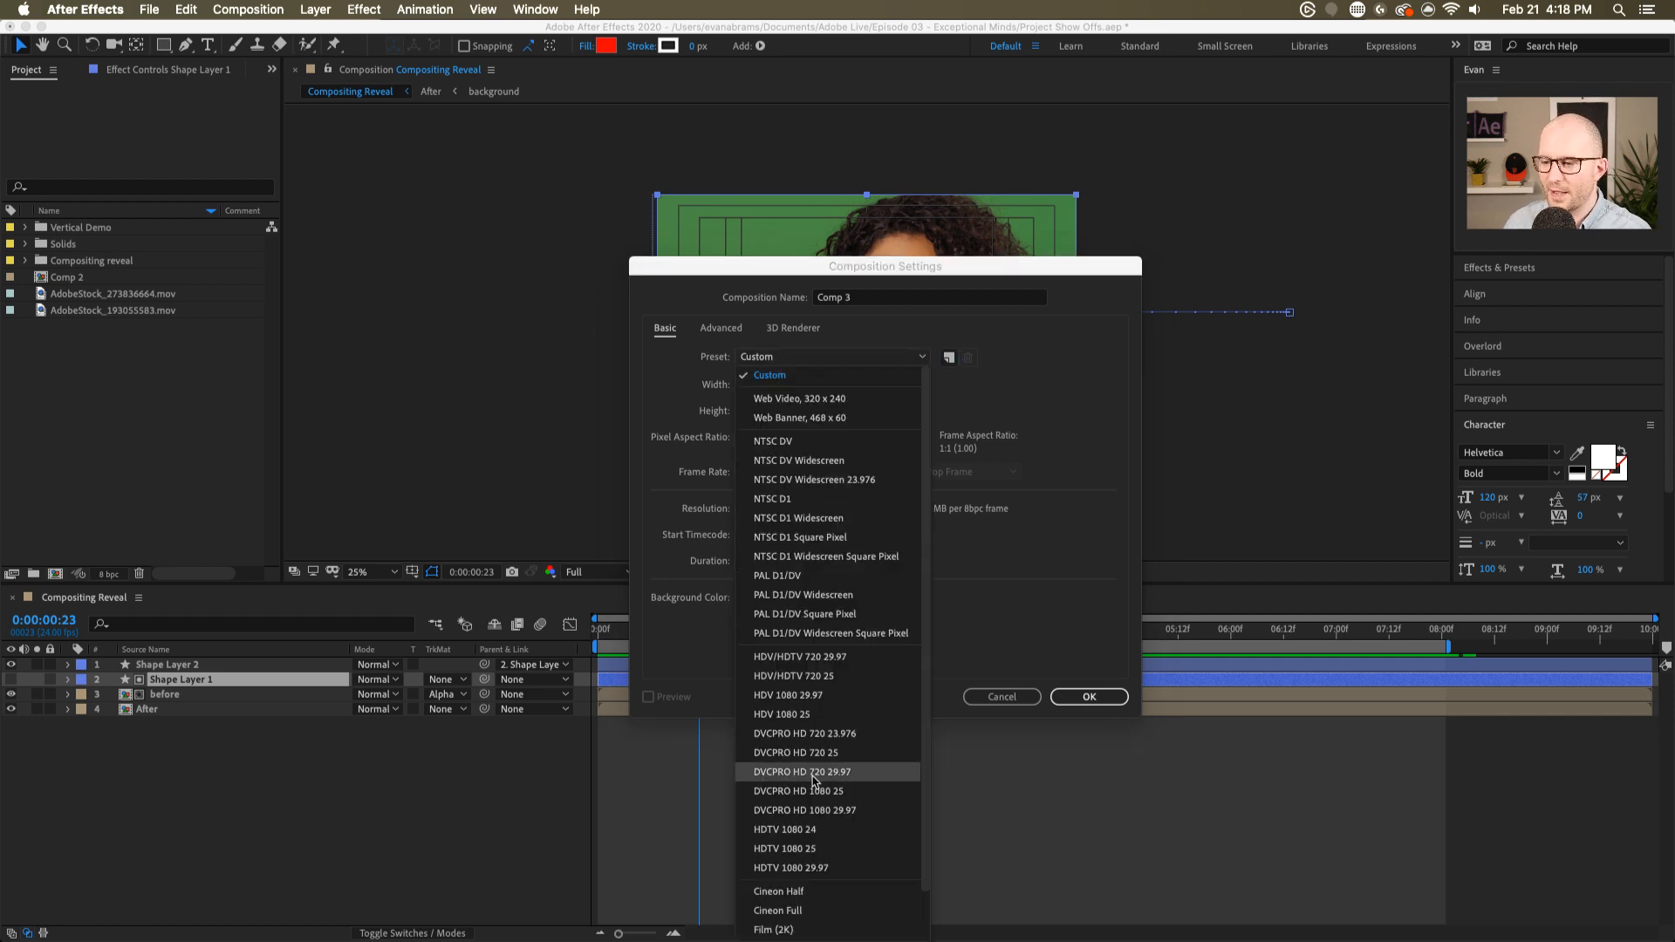
pyautogui.scroll(-2, 816, 785)
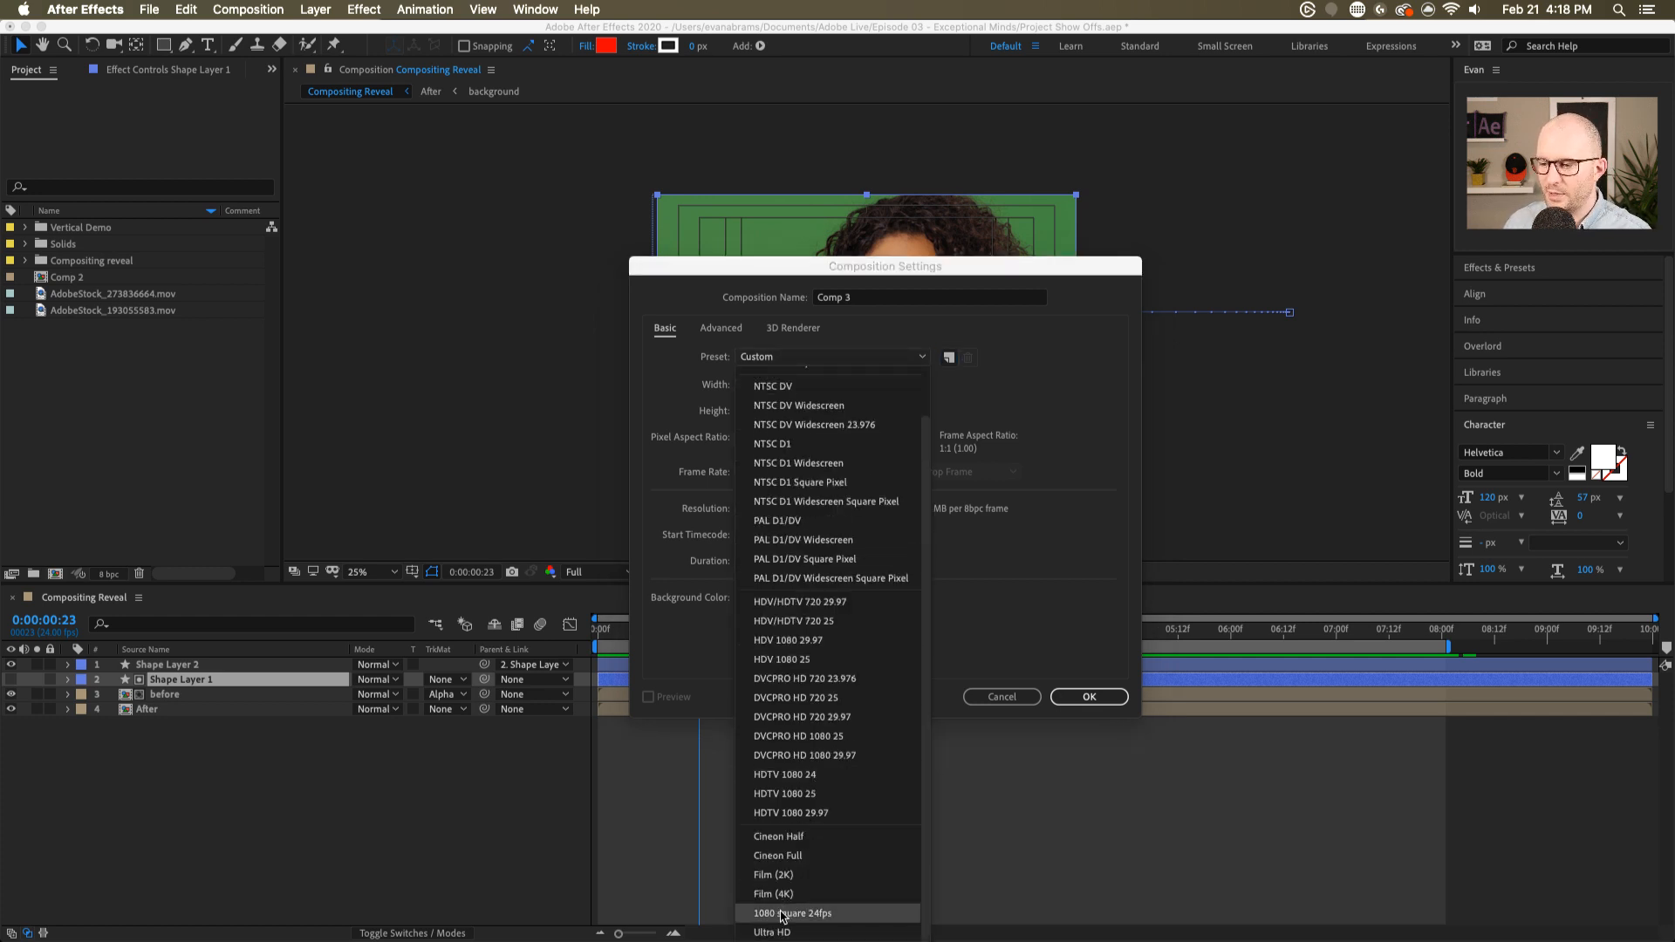
pyautogui.click(788, 914)
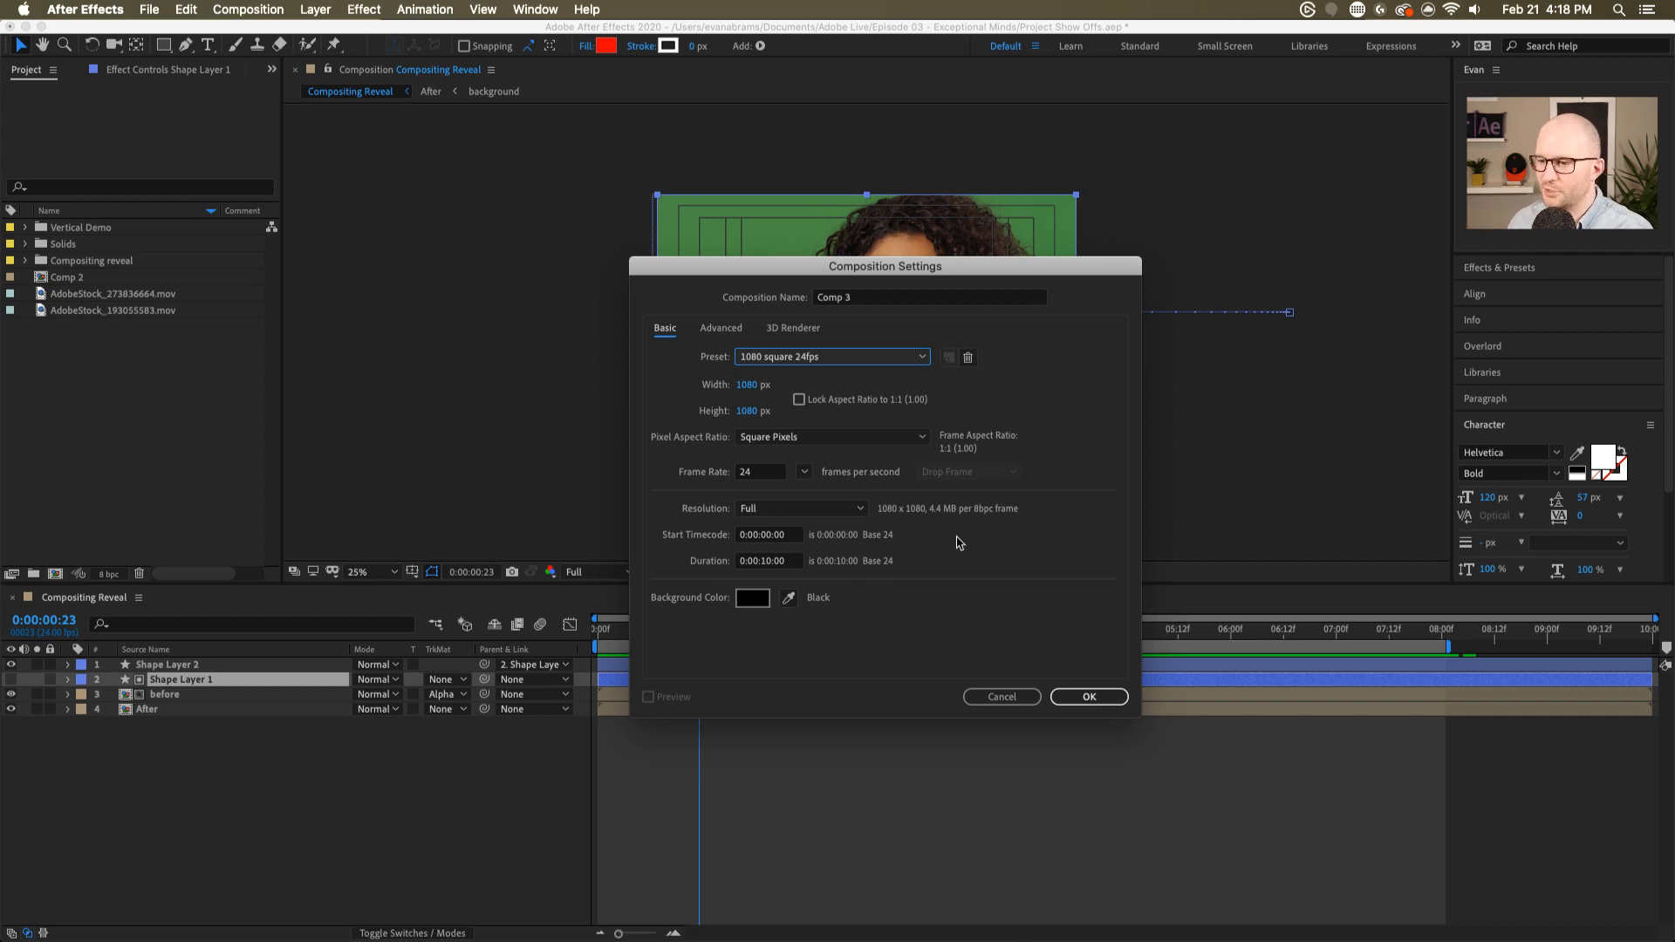
pyautogui.click(1105, 698)
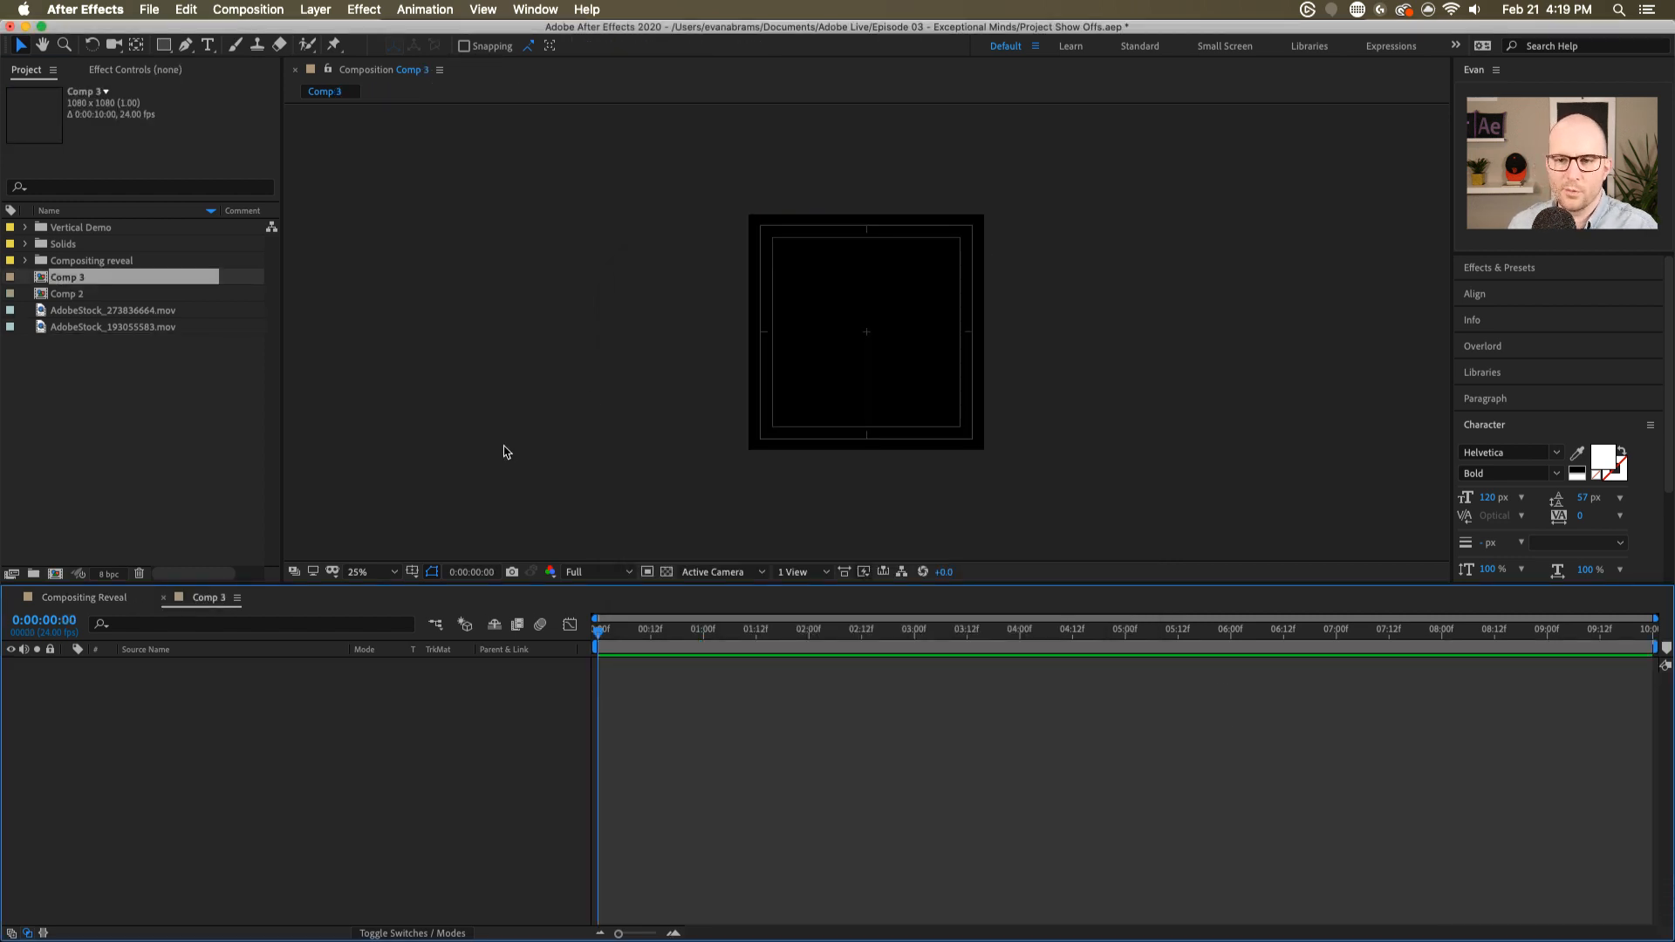
# - Add the before and After compositions from the Vertical Demo folder to the Comp 3 timeline, and deselect the layers
pyautogui.click(25, 227)
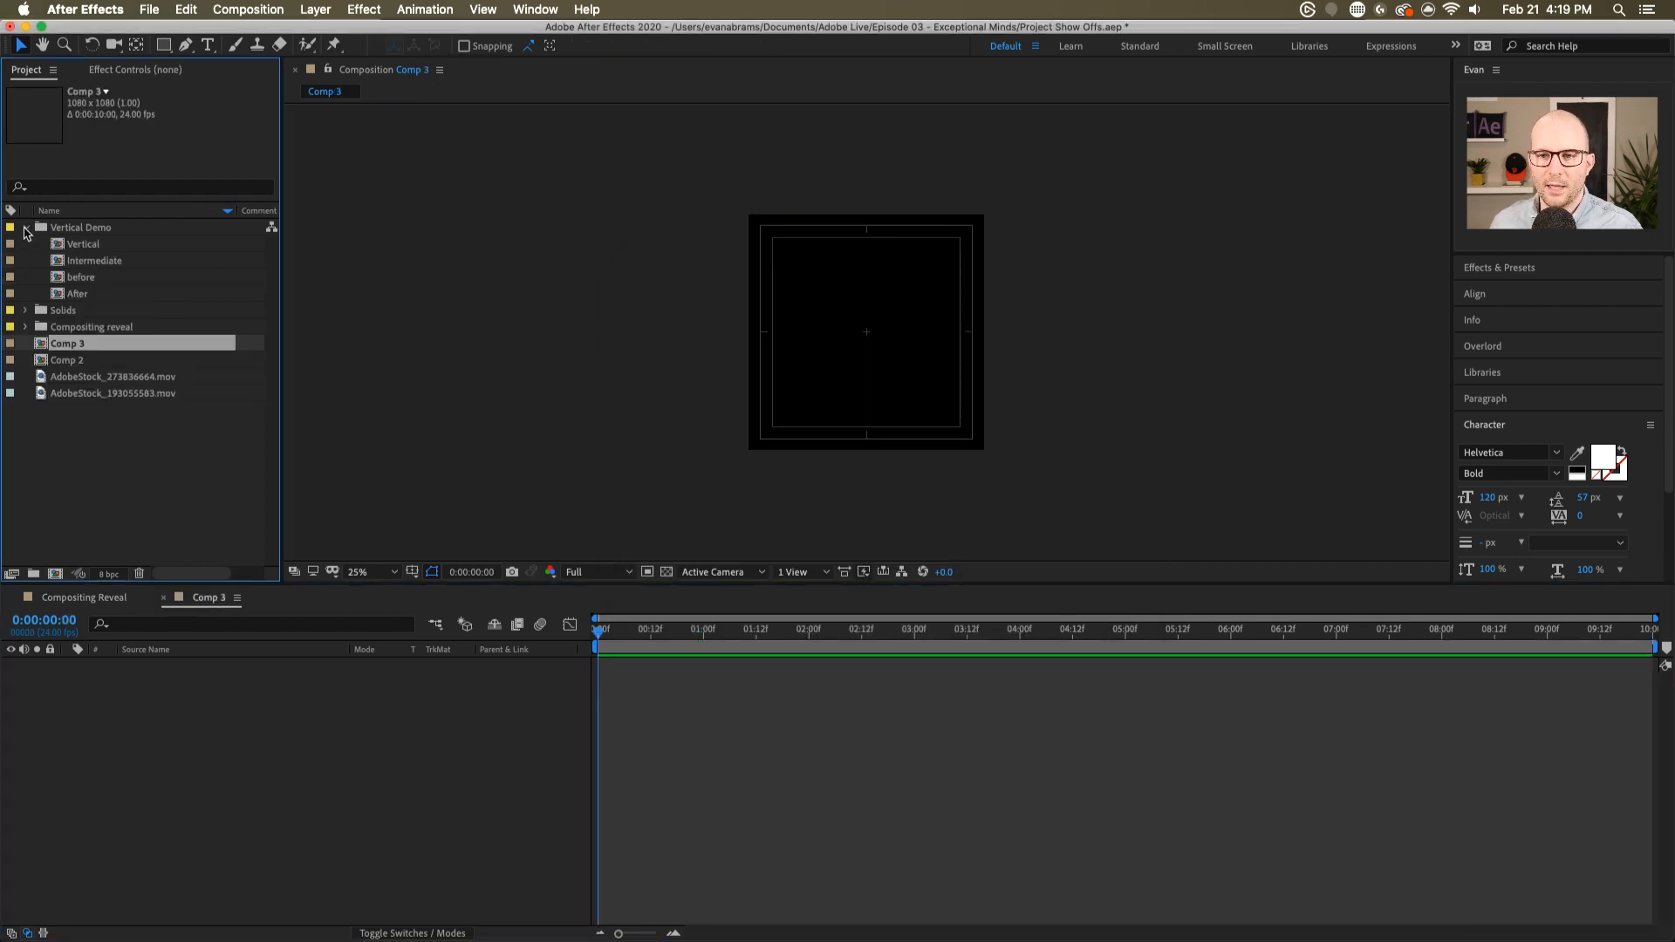
pyautogui.click(83, 278)
pyautogui.keyDown('shift'); pyautogui.click(81, 294); pyautogui.keyUp('shift')
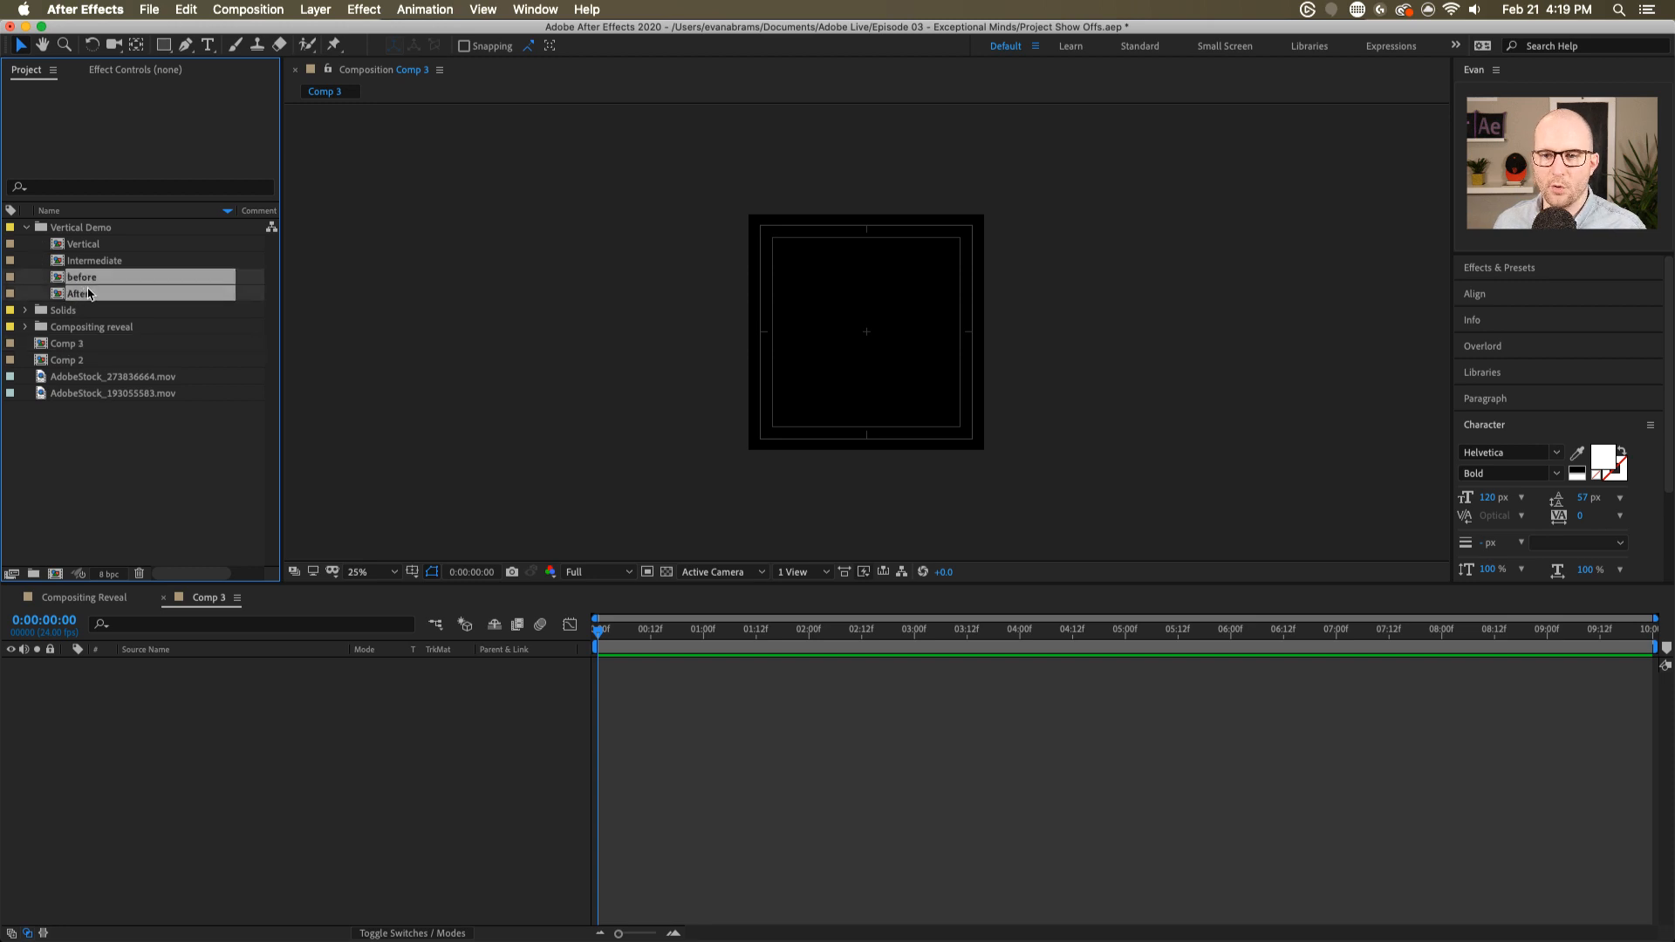
pyautogui.moveTo(80, 294); pyautogui.dragTo(698, 669)
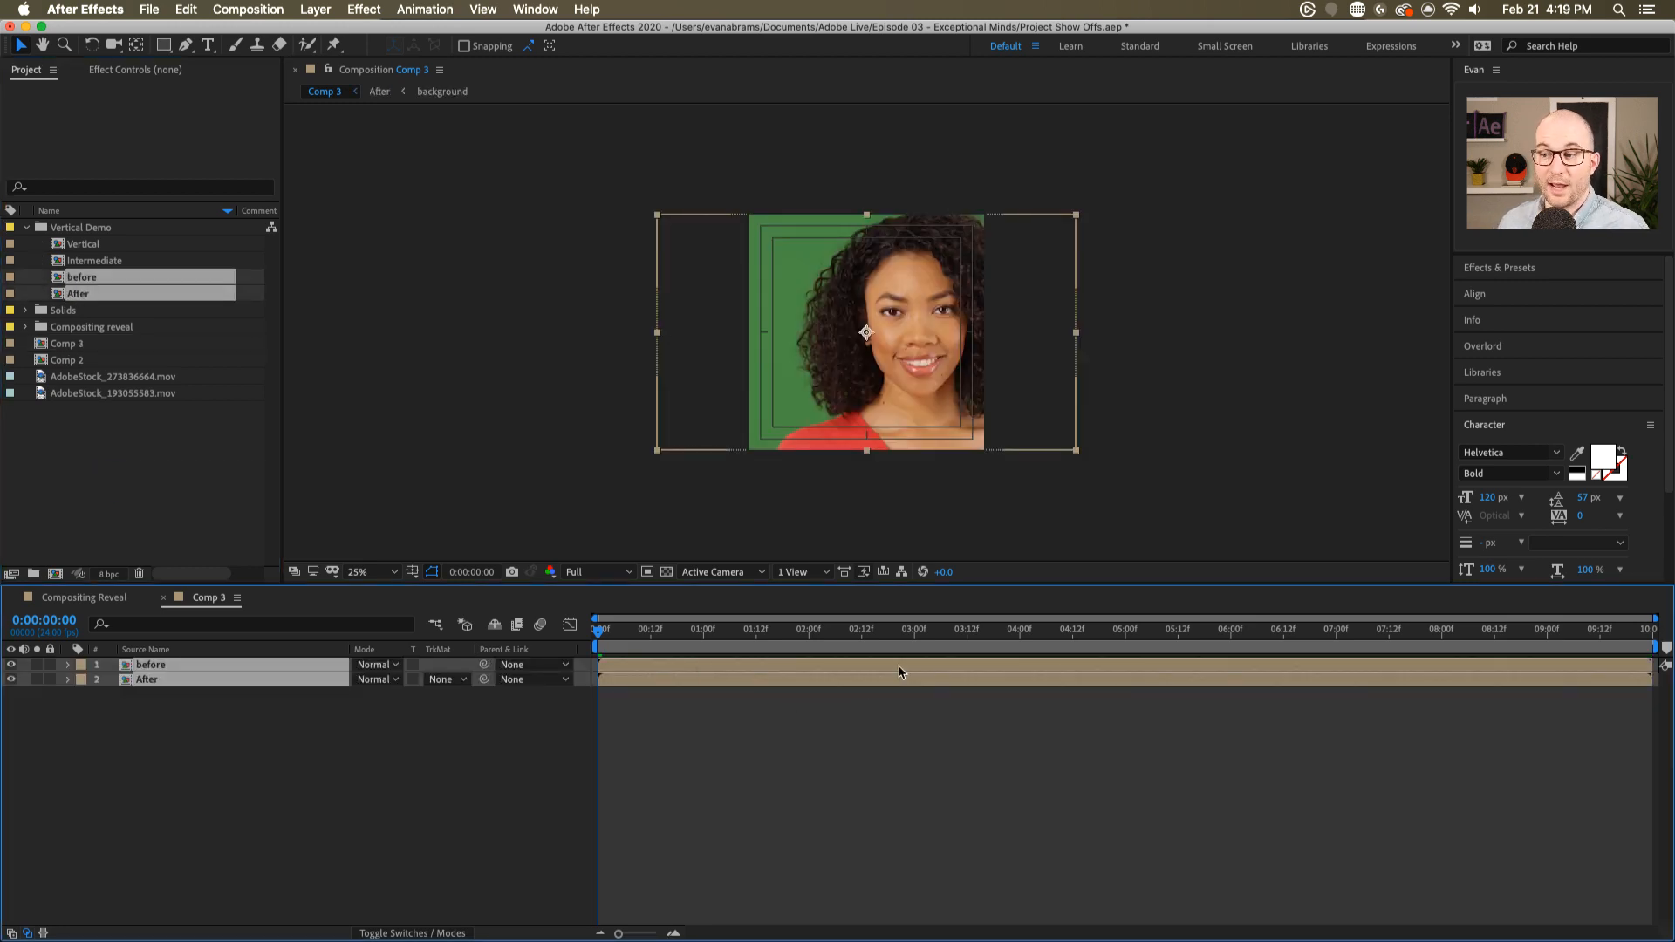
pyautogui.click(777, 786)
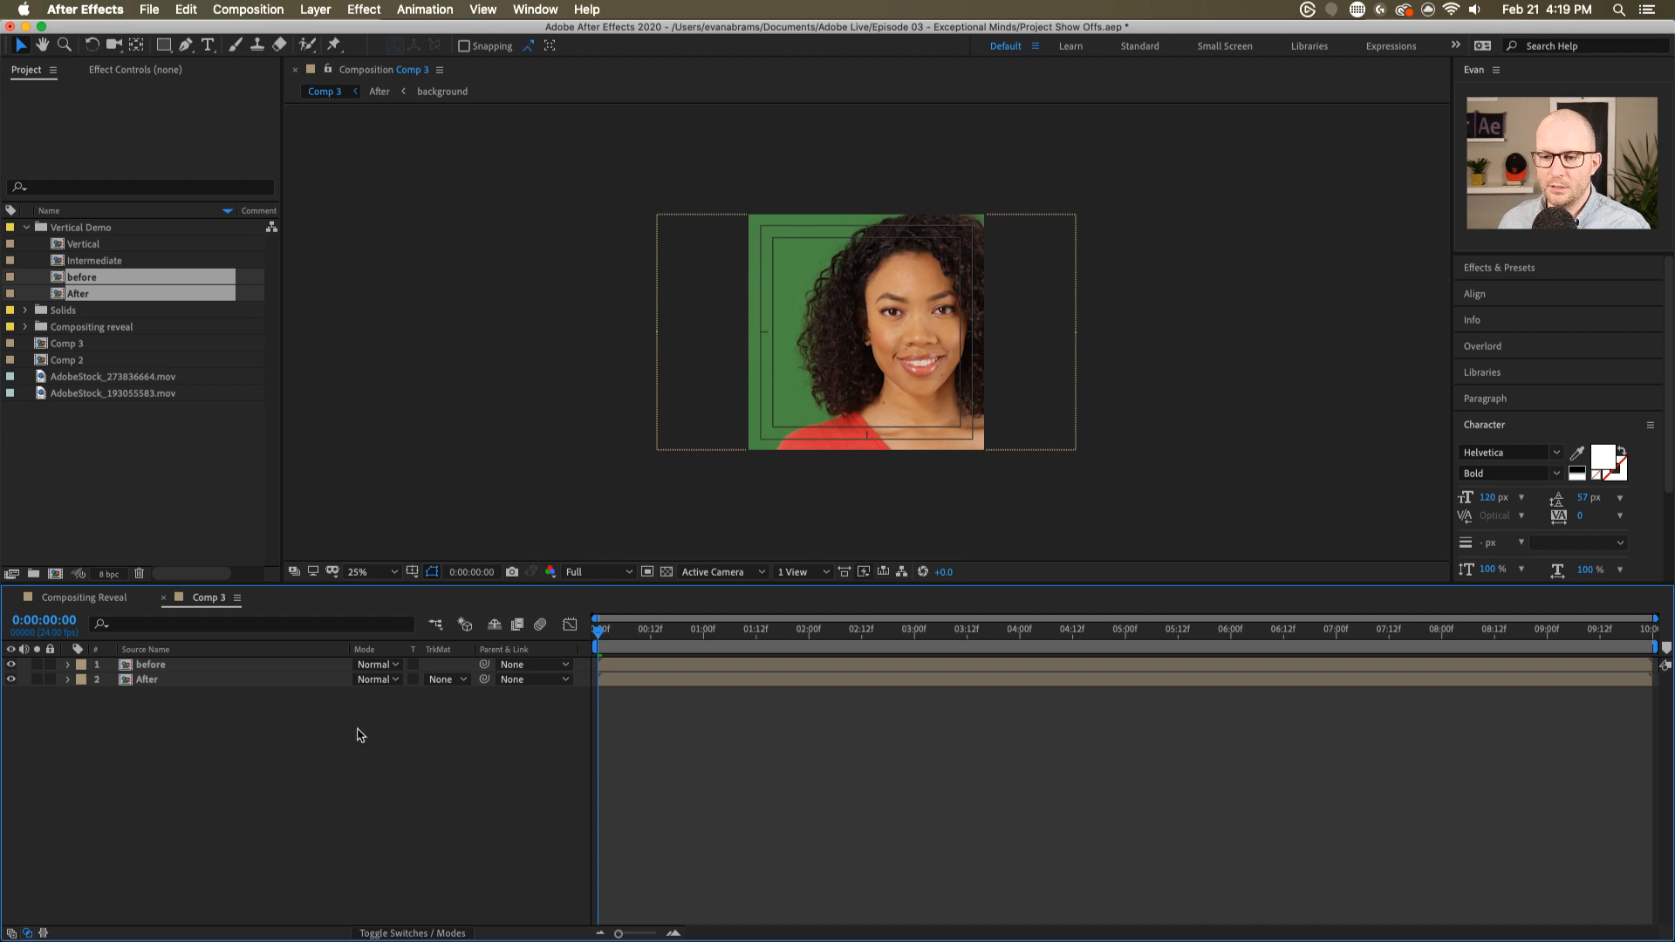
# - Create a rectangle shape layer filling the whole Comp 3 frame above the footage, and select the before layer
pyautogui.click(164, 44)
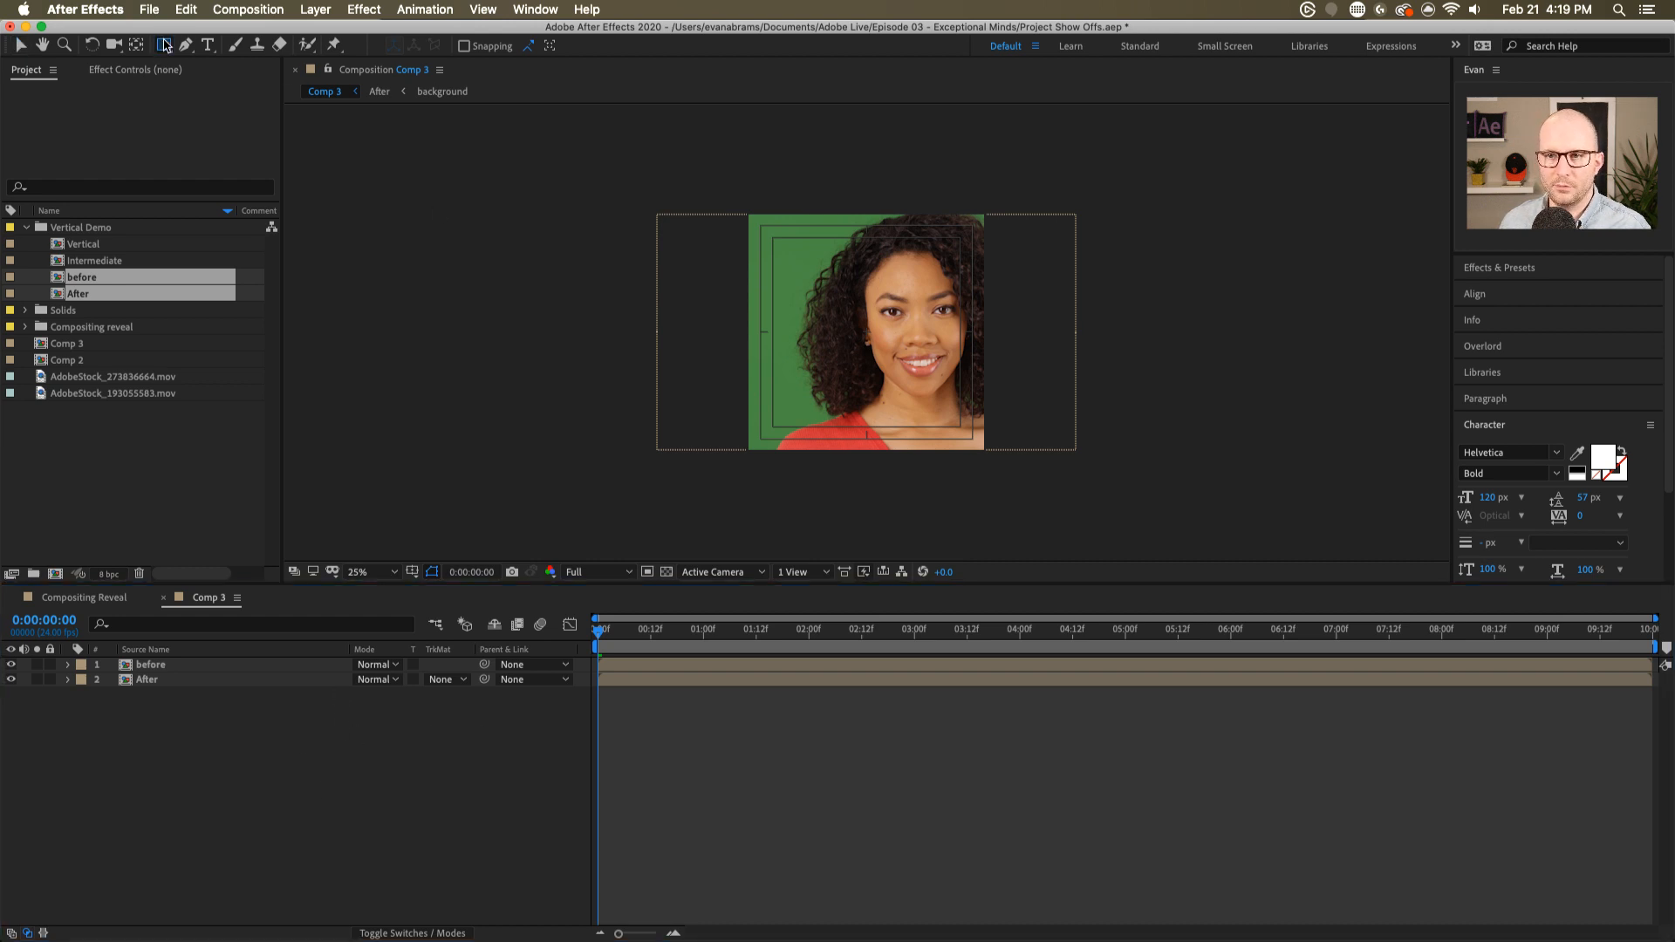
pyautogui.doubleClick(164, 45)
pyautogui.click(334, 787)
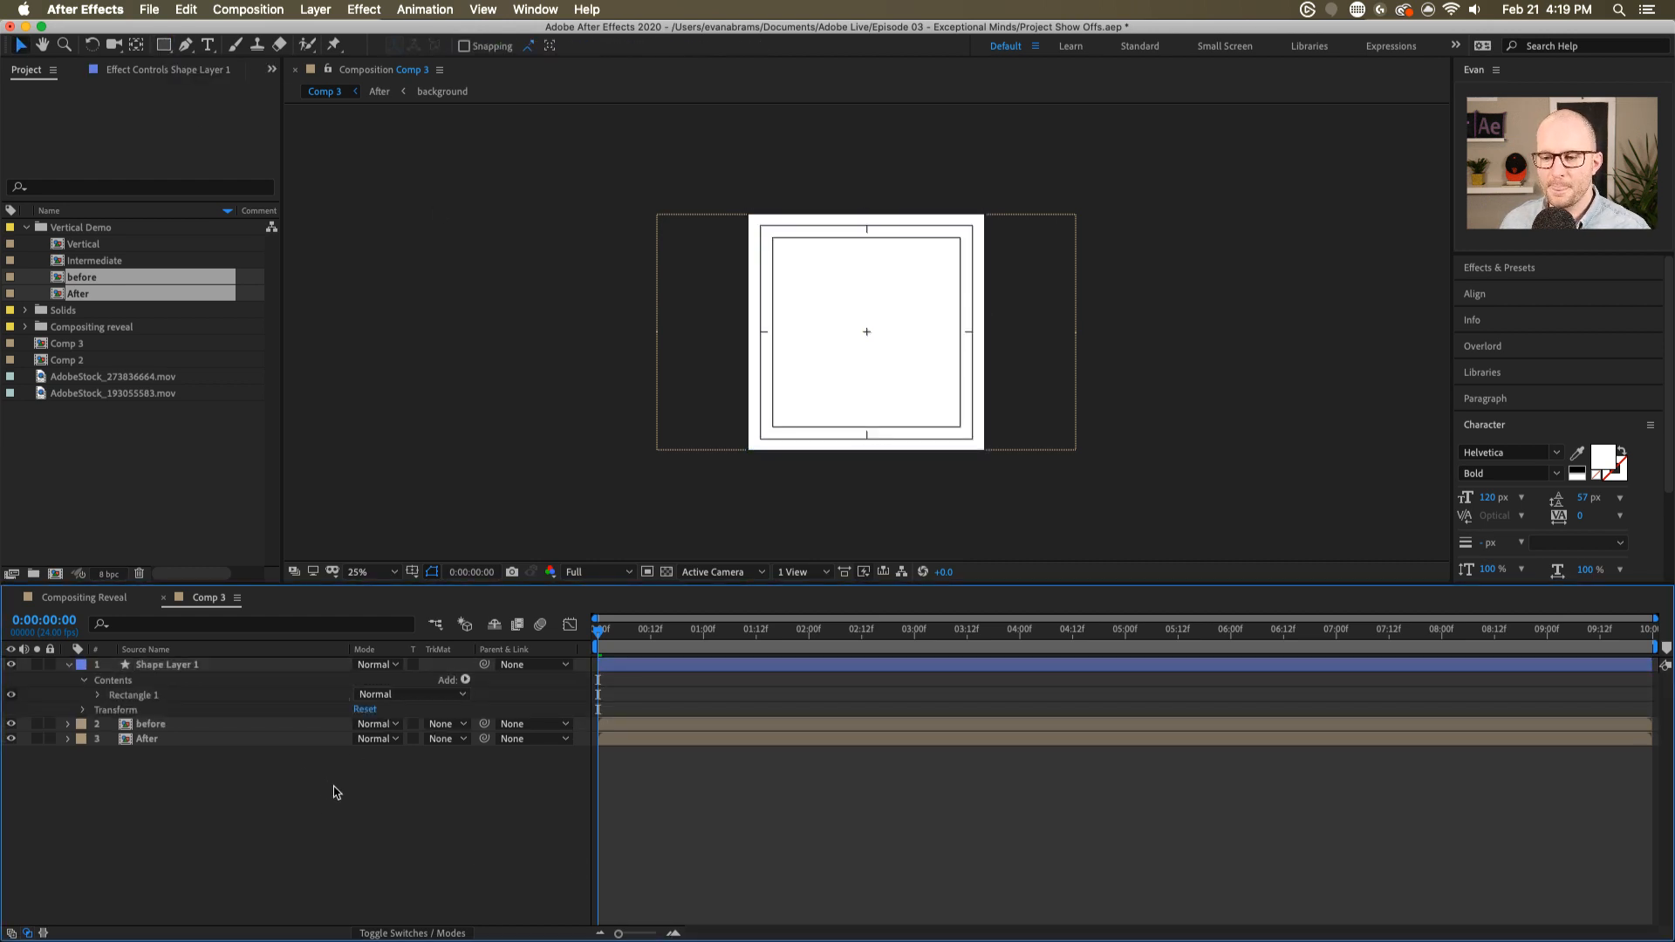
pyautogui.click(274, 723)
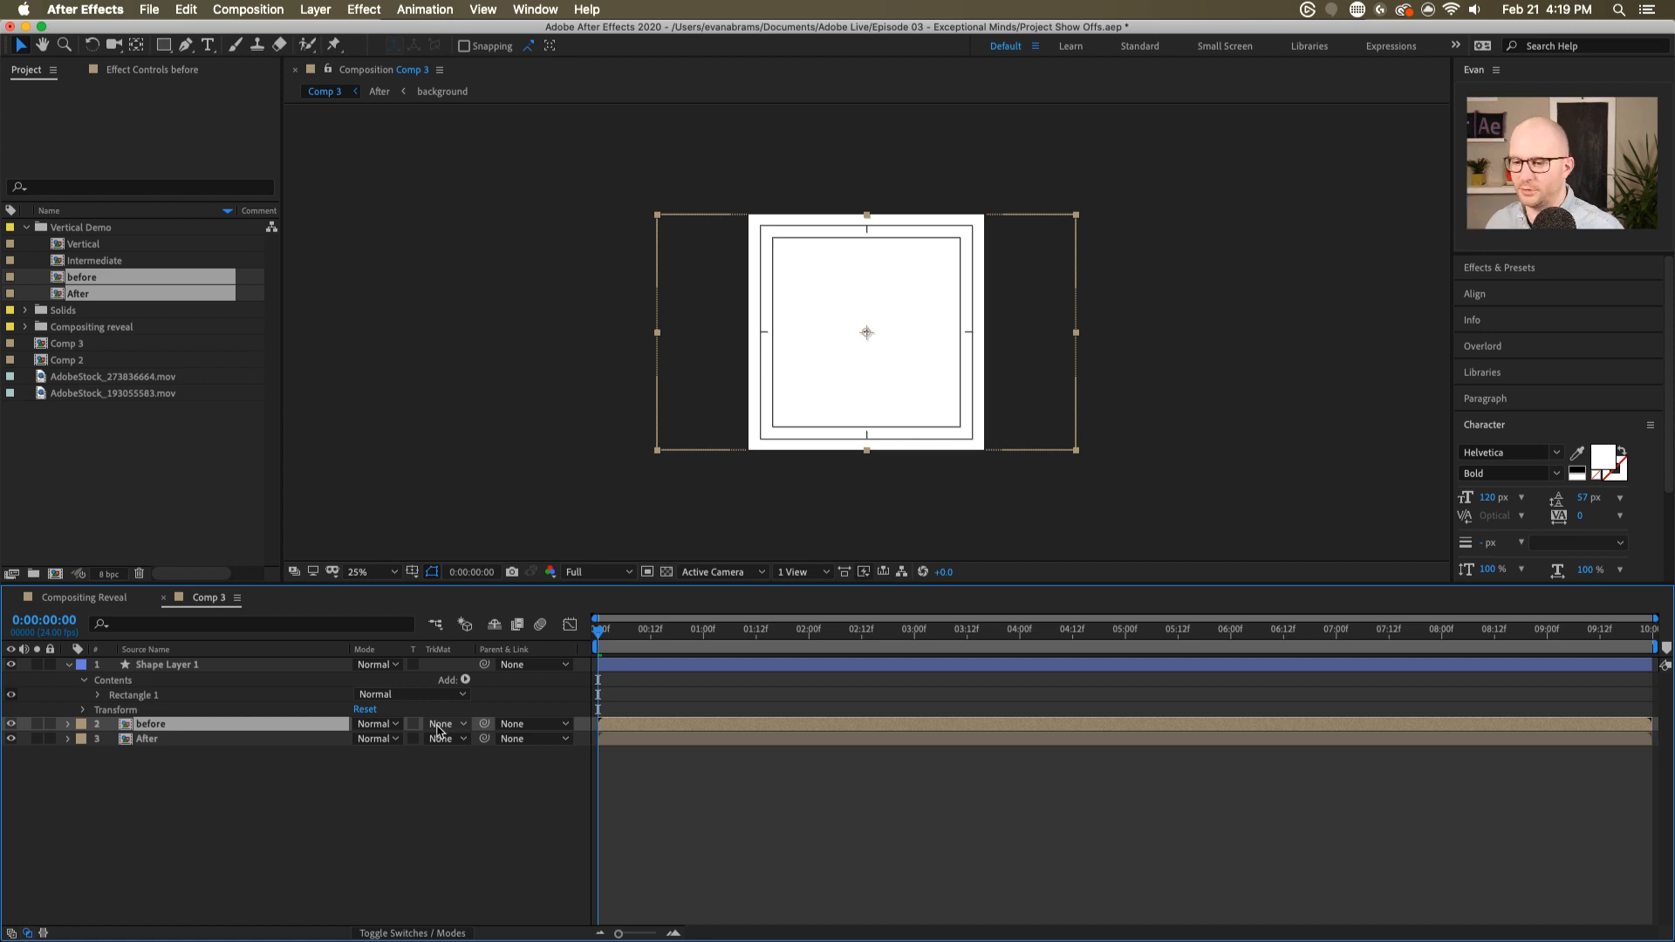
# - Set the before layer's track matte to Alpha Matte "Shape Layer 1" and select the shape layer
pyautogui.click(439, 726)
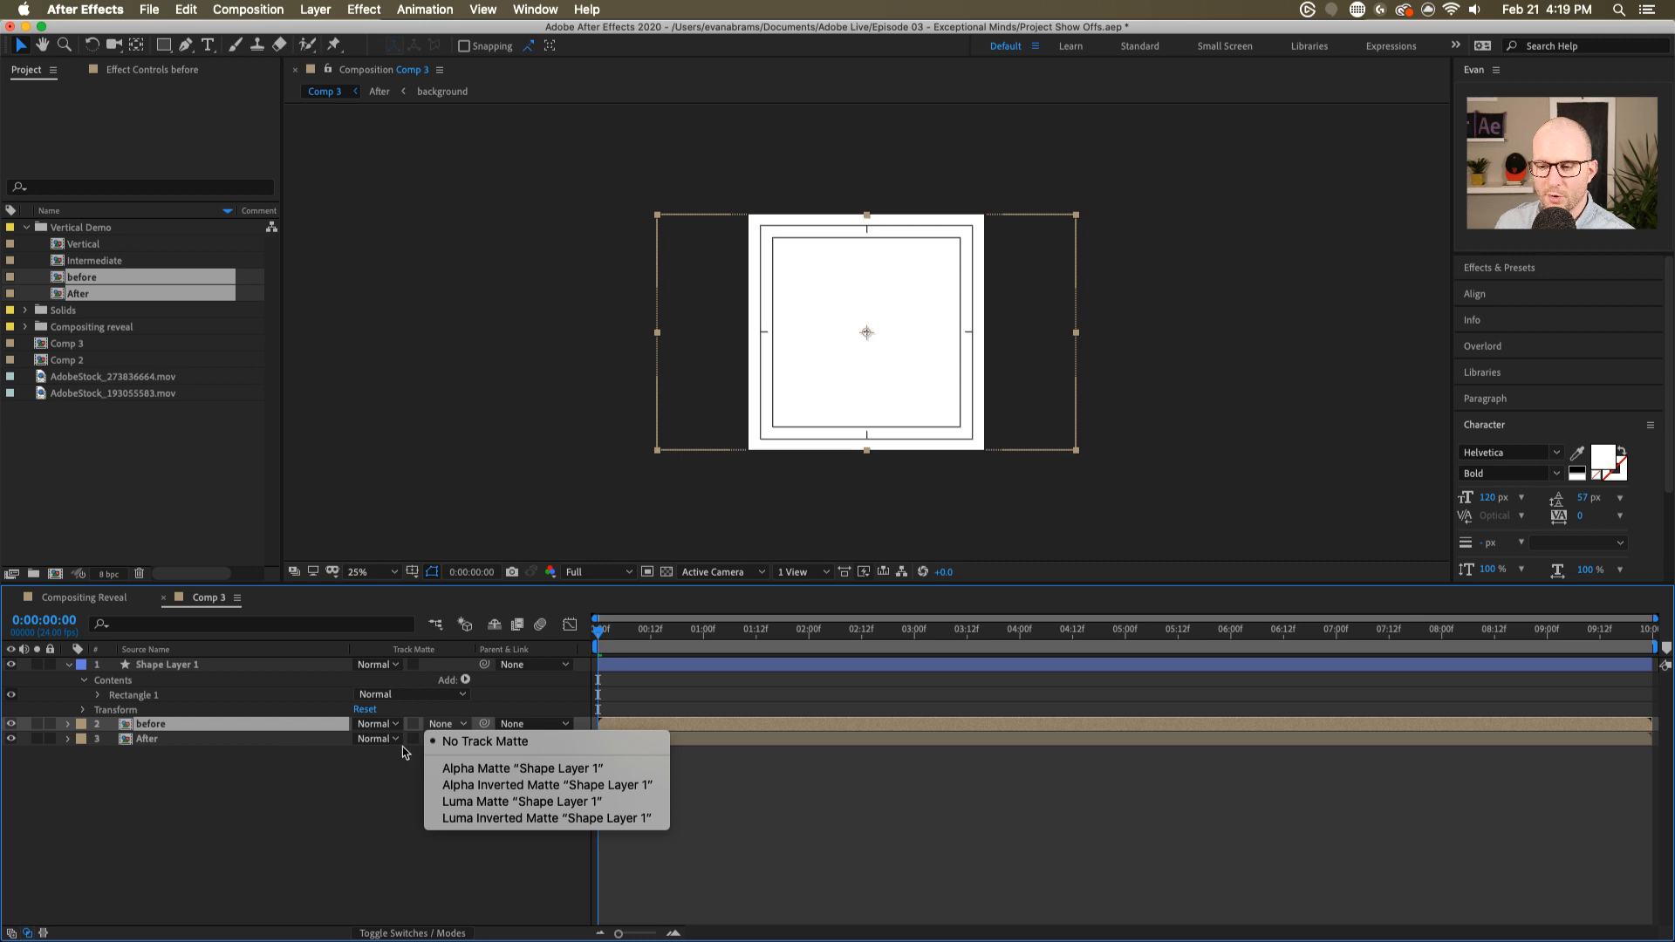
pyautogui.click(463, 770)
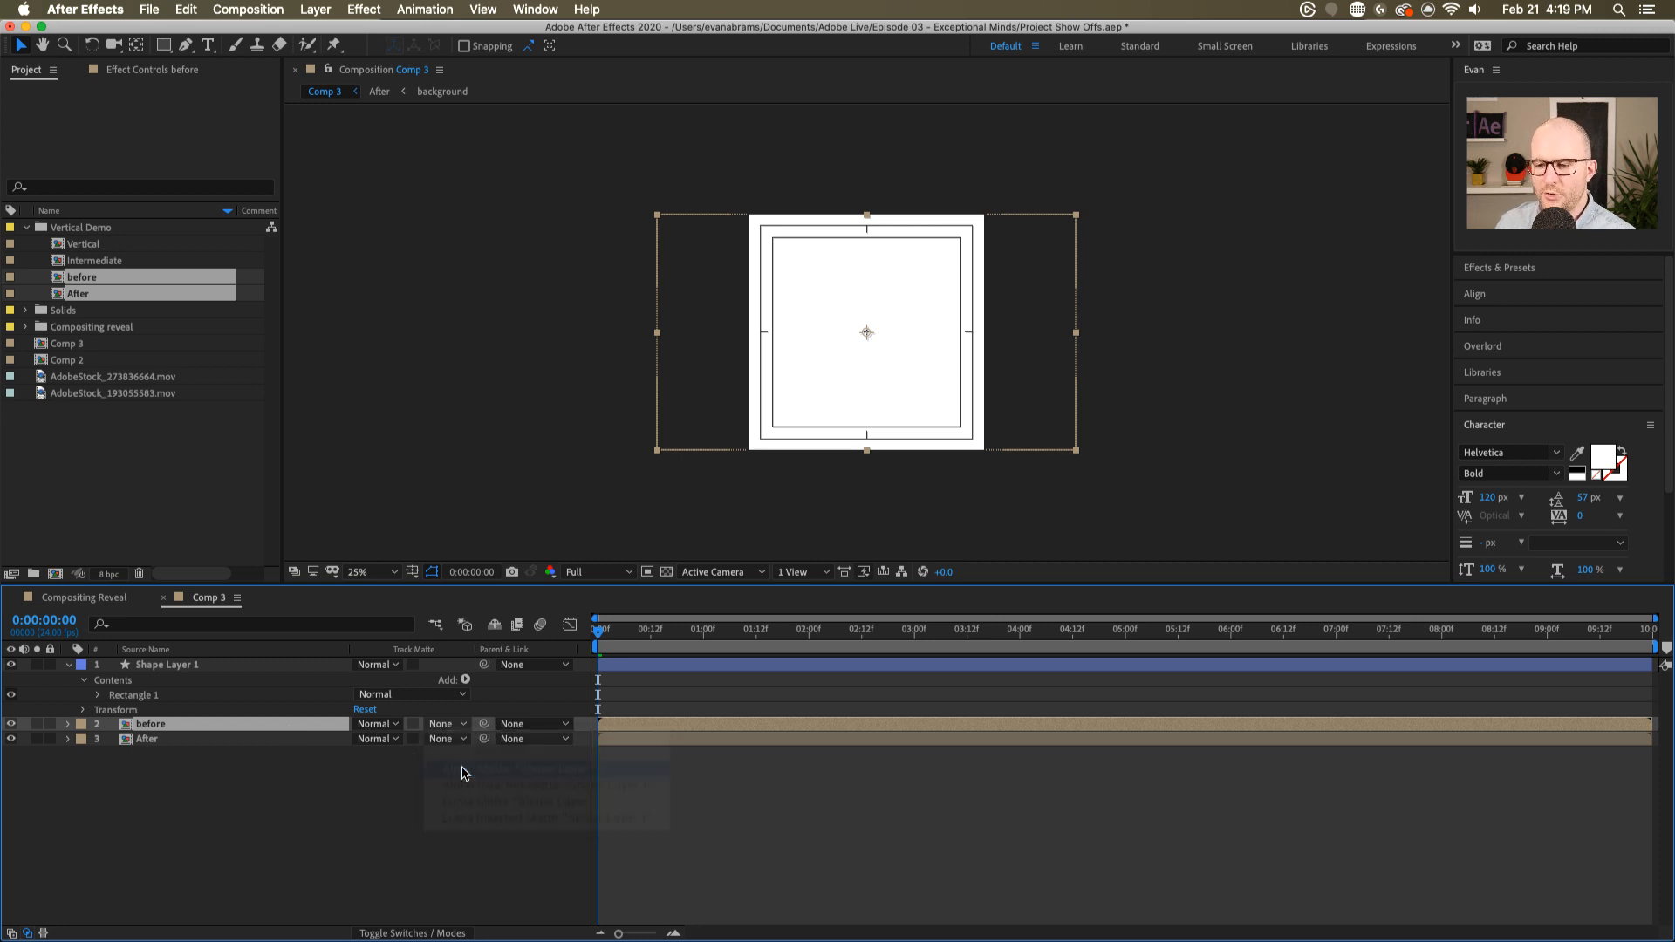
pyautogui.click(616, 667)
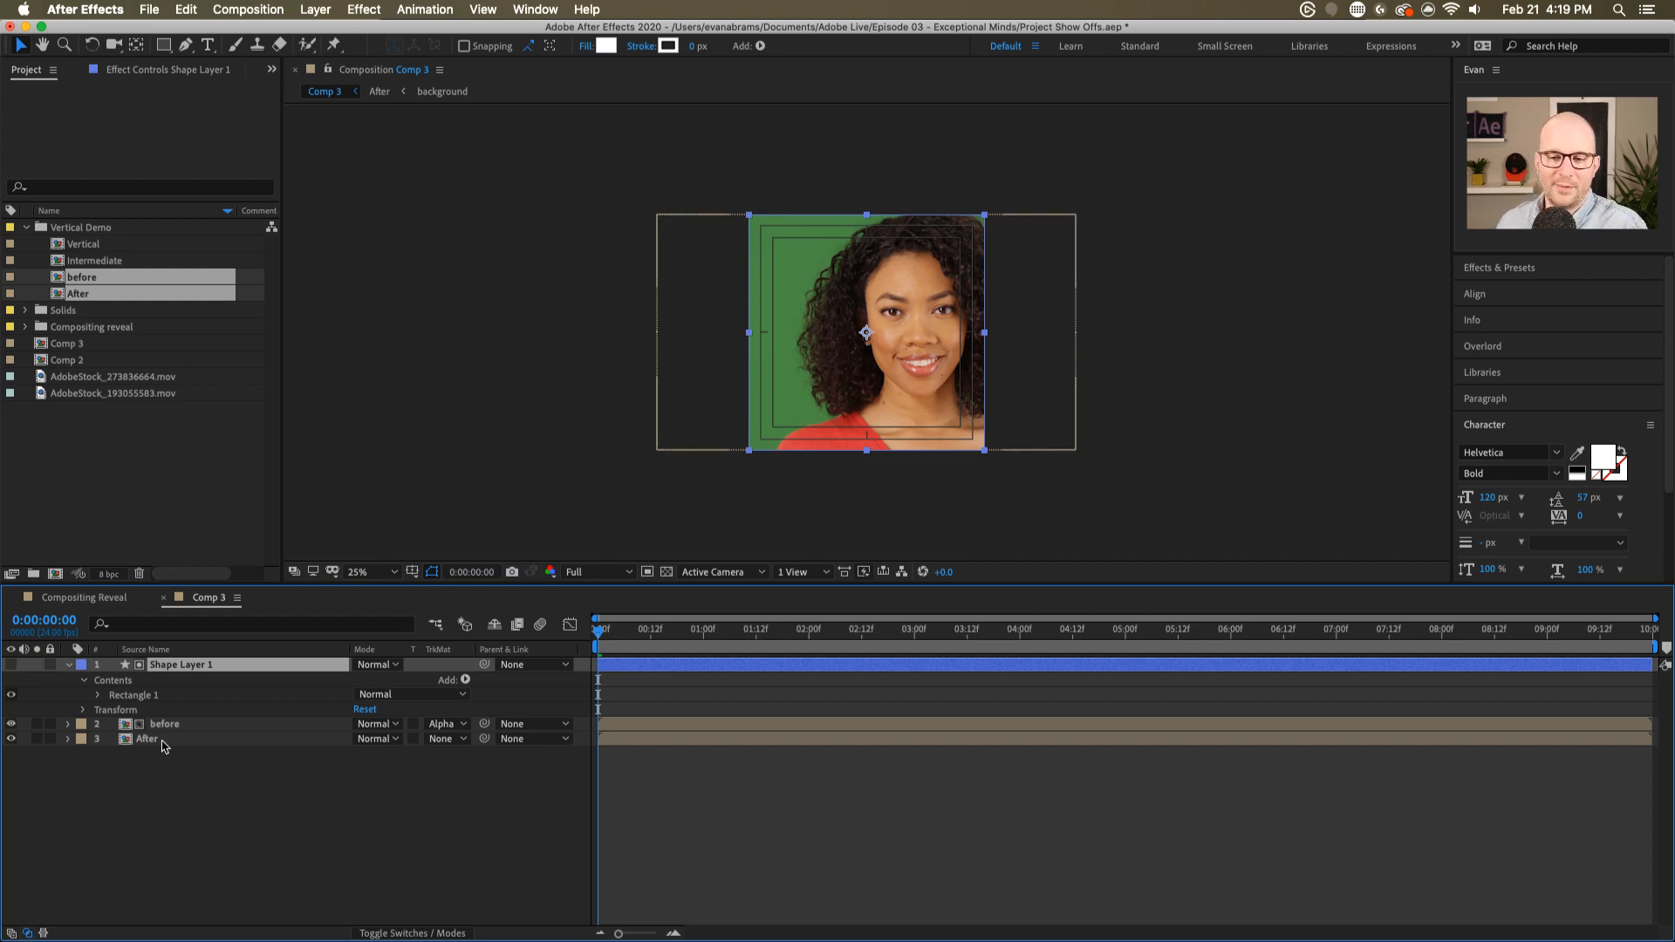
pyautogui.click(11, 665)
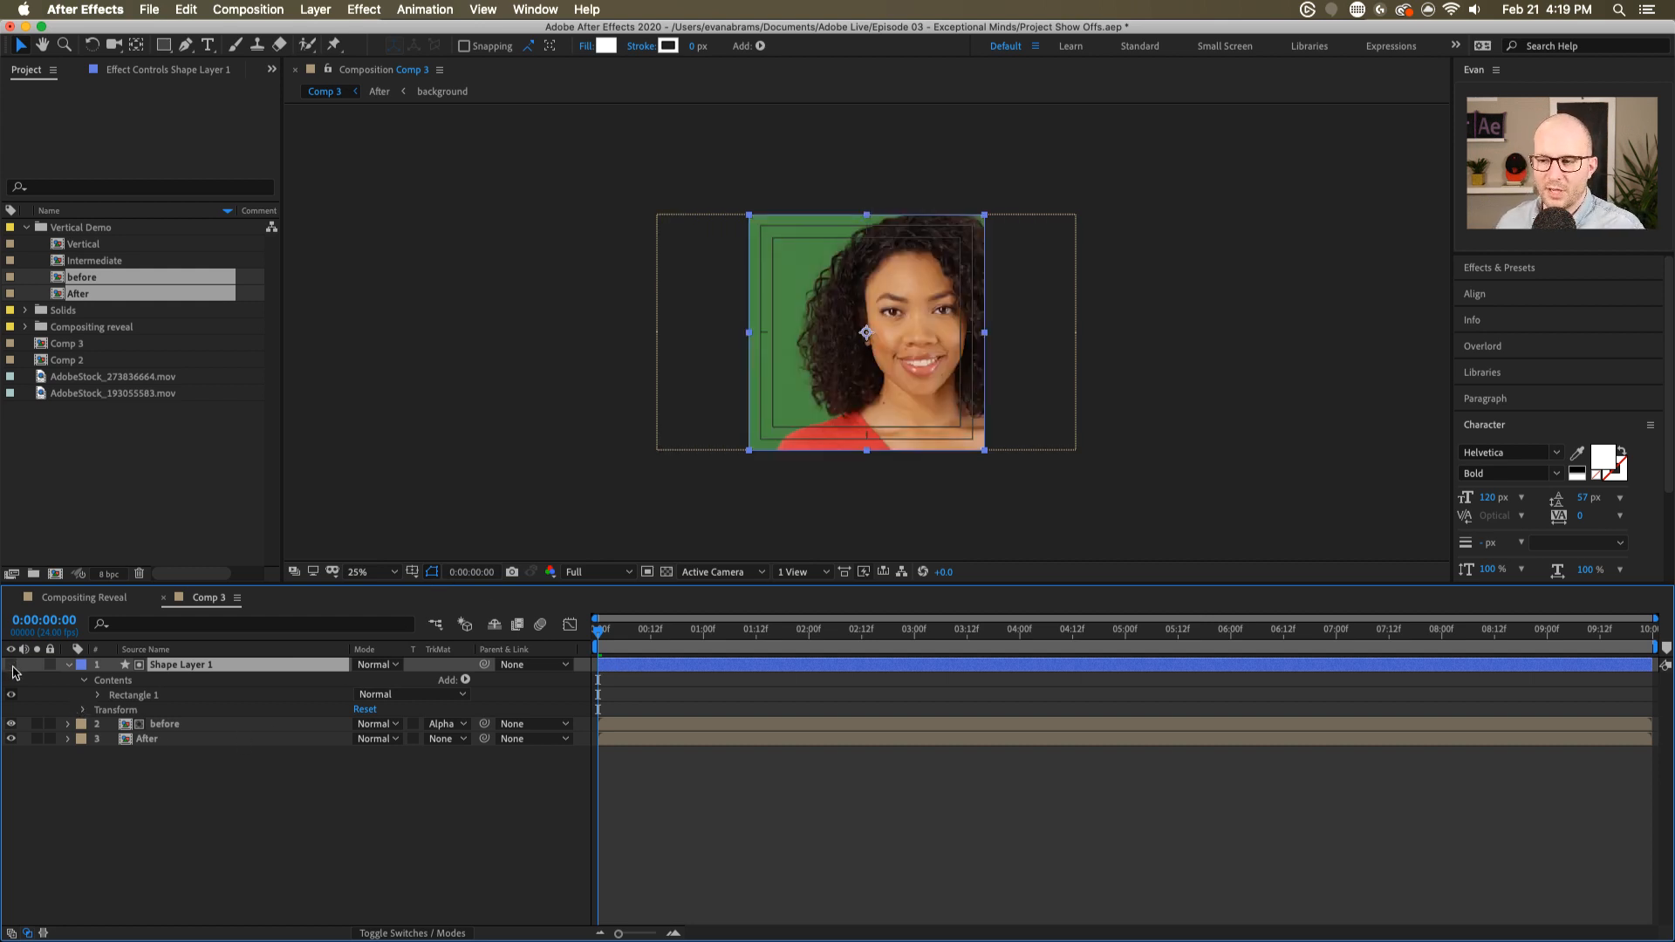
# - Hide the After layer and show the transparency grid, sliding the matte rectangle sideways and back to full-frame coverage to demonstrate the matte
pyautogui.moveTo(804, 378); pyautogui.dragTo(934, 385)
pyautogui.press('super+z')
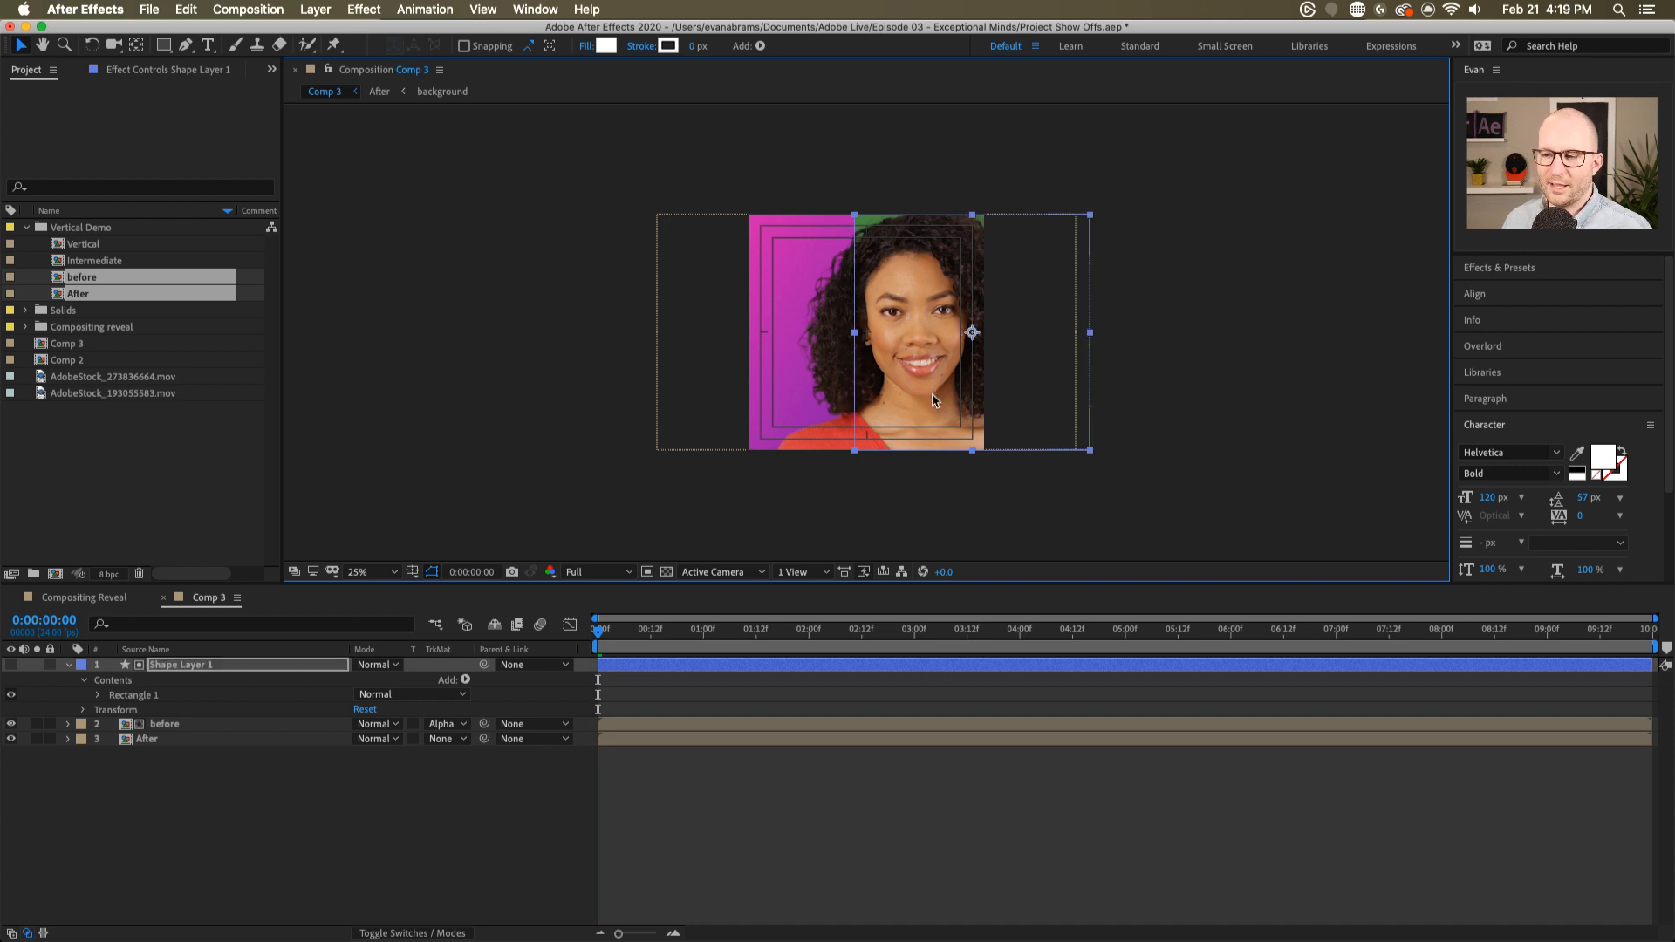
pyautogui.click(11, 738)
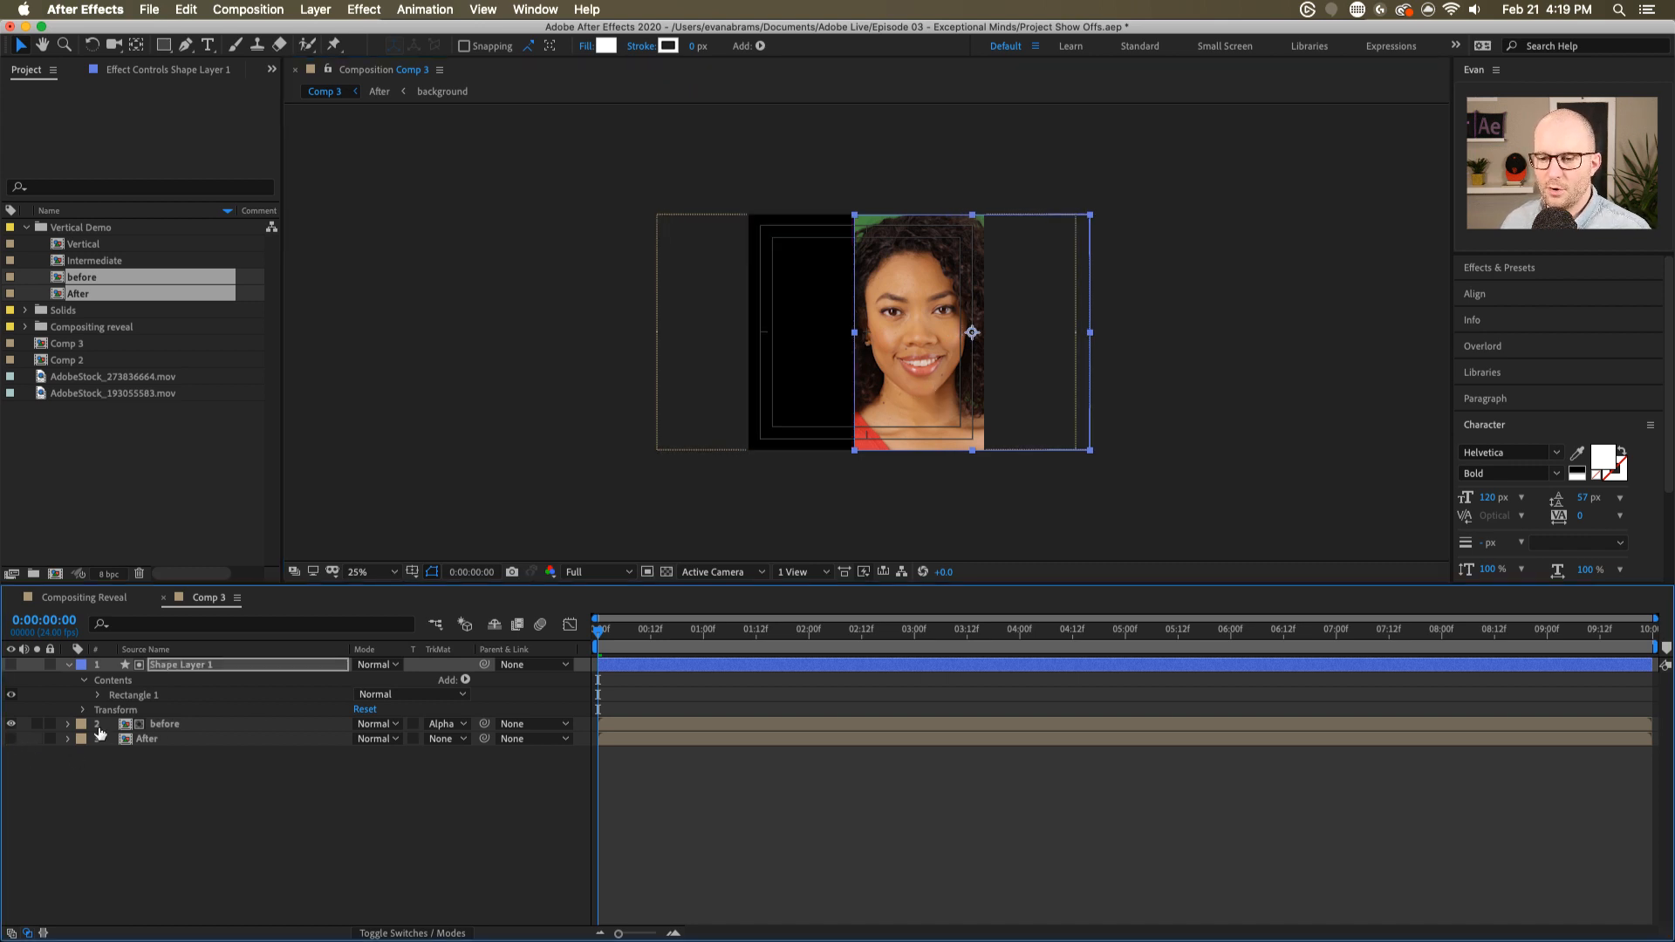
pyautogui.click(666, 572)
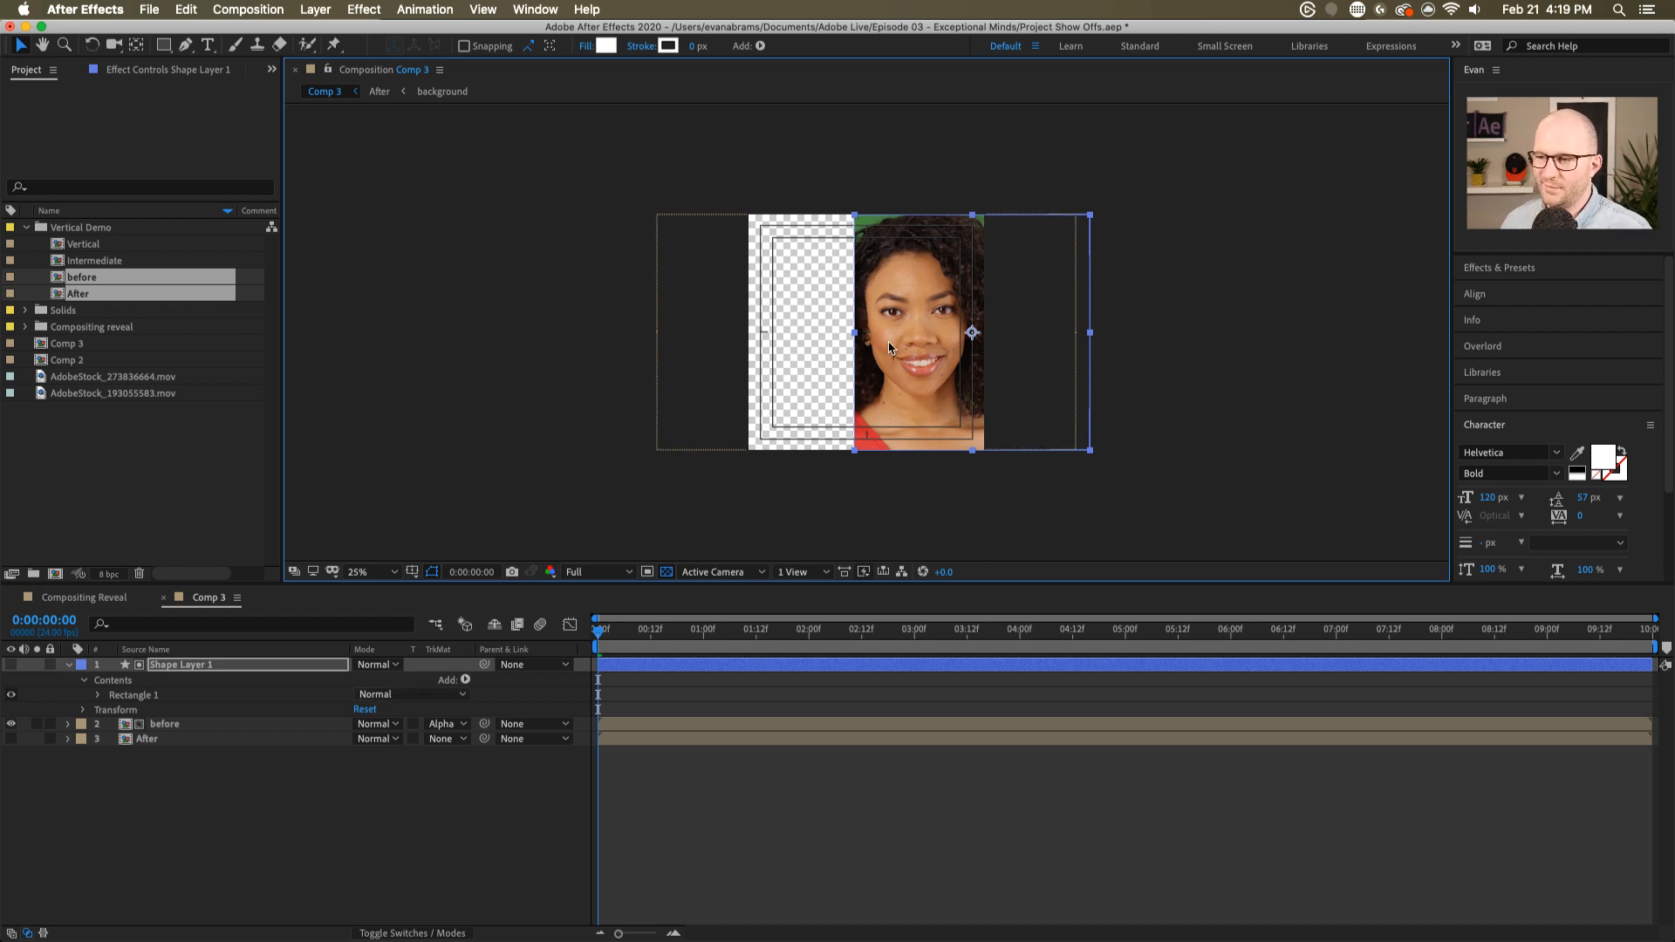
pyautogui.moveTo(926, 333); pyautogui.dragTo(819, 329)
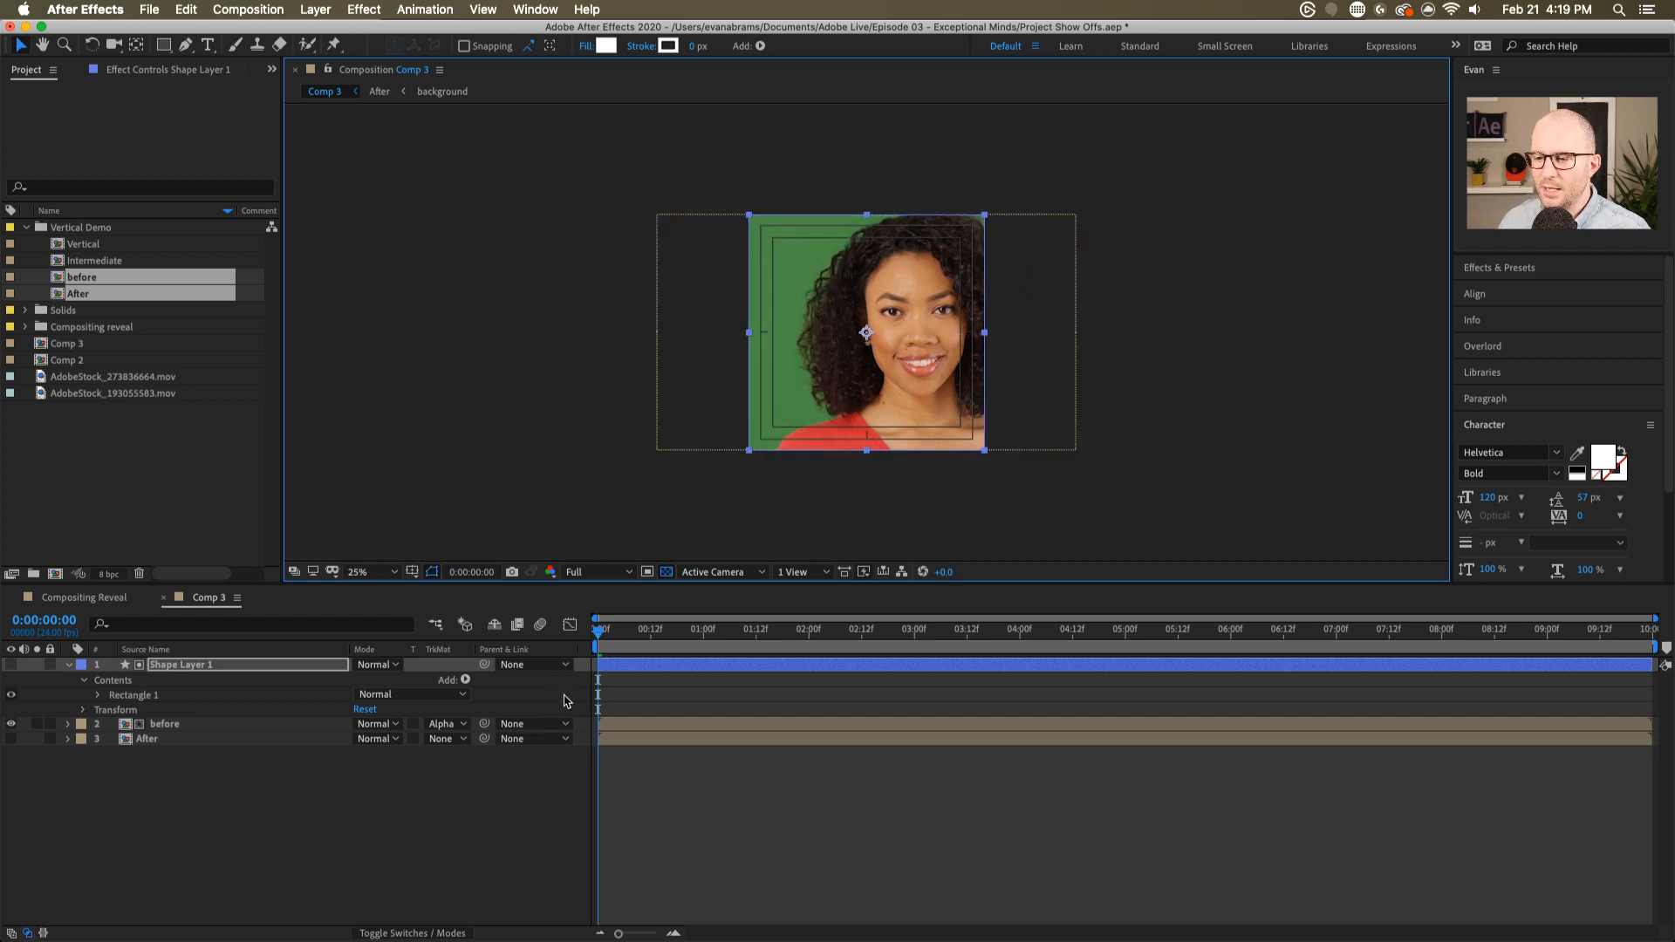
# - Animate Shape Layer 1's position from 540, 540 at the start to 1076, 540 at 0:00:01:06
pyautogui.press('p')
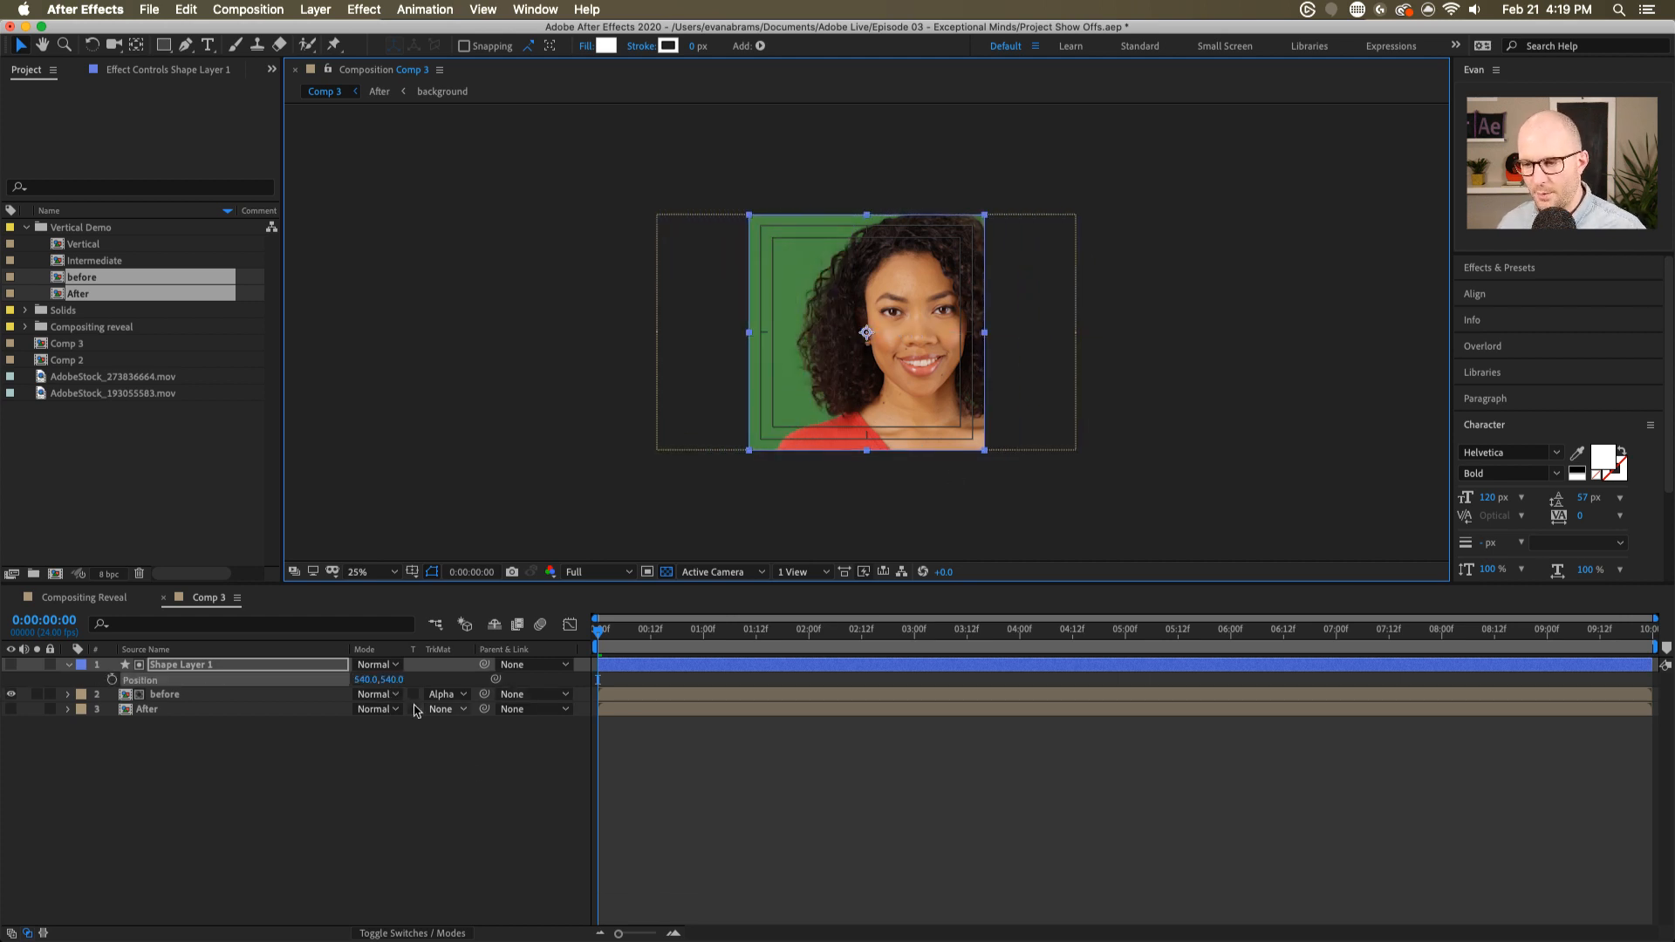
pyautogui.click(112, 680)
pyautogui.press('space')
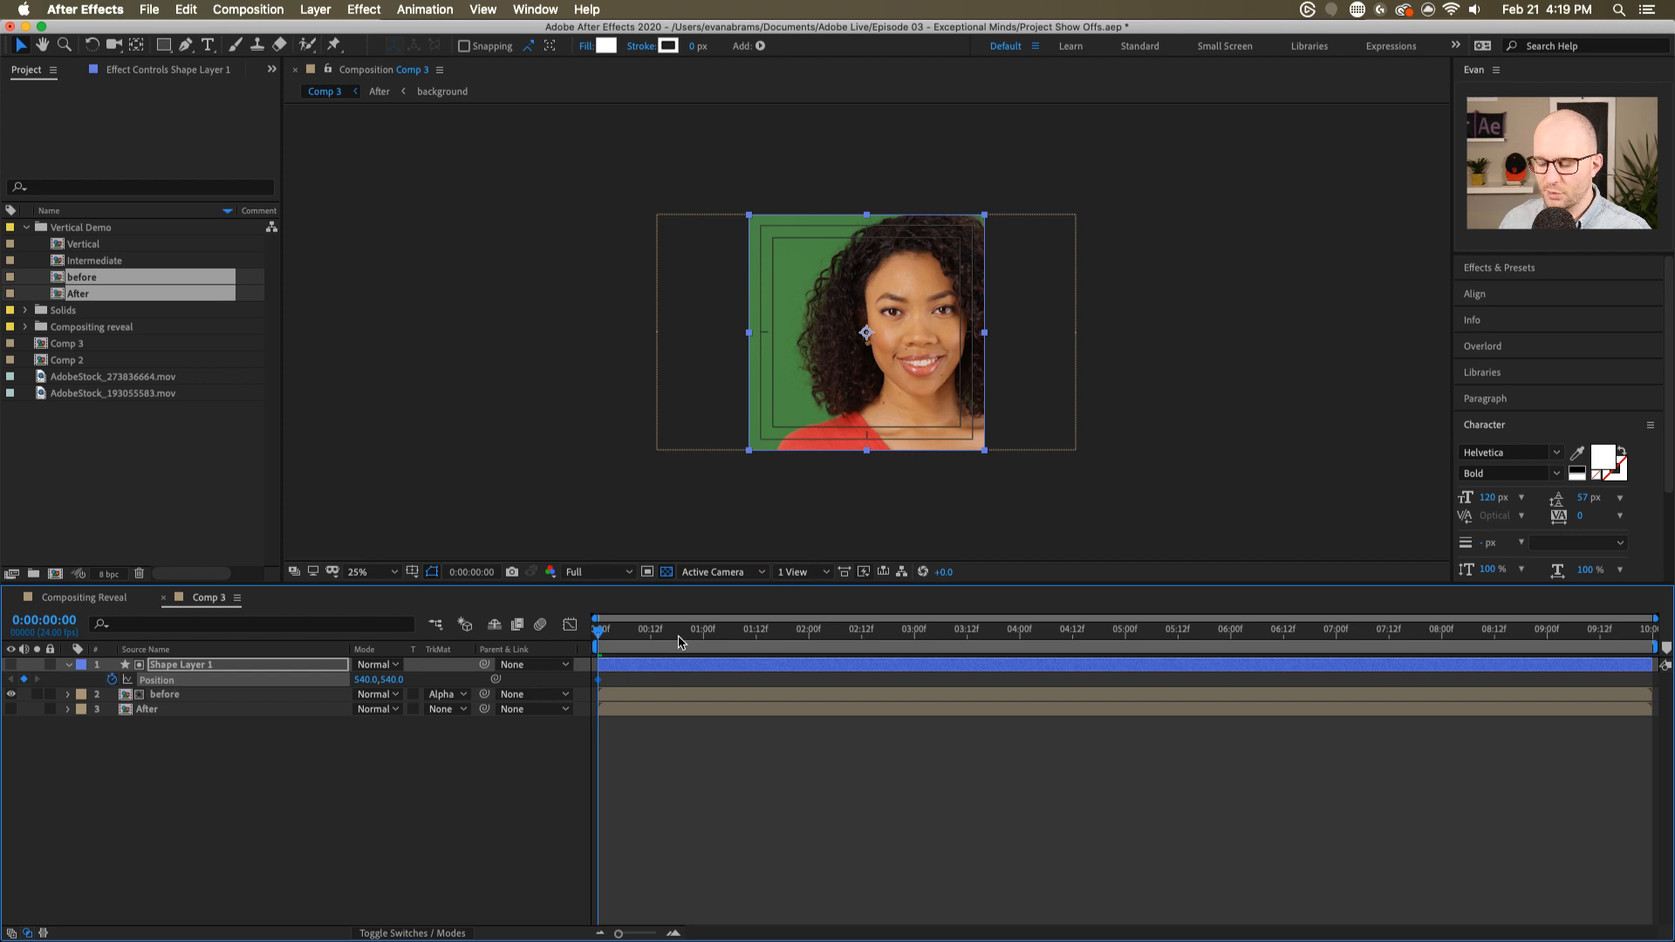
pyautogui.moveTo(823, 343); pyautogui.dragTo(941, 343)
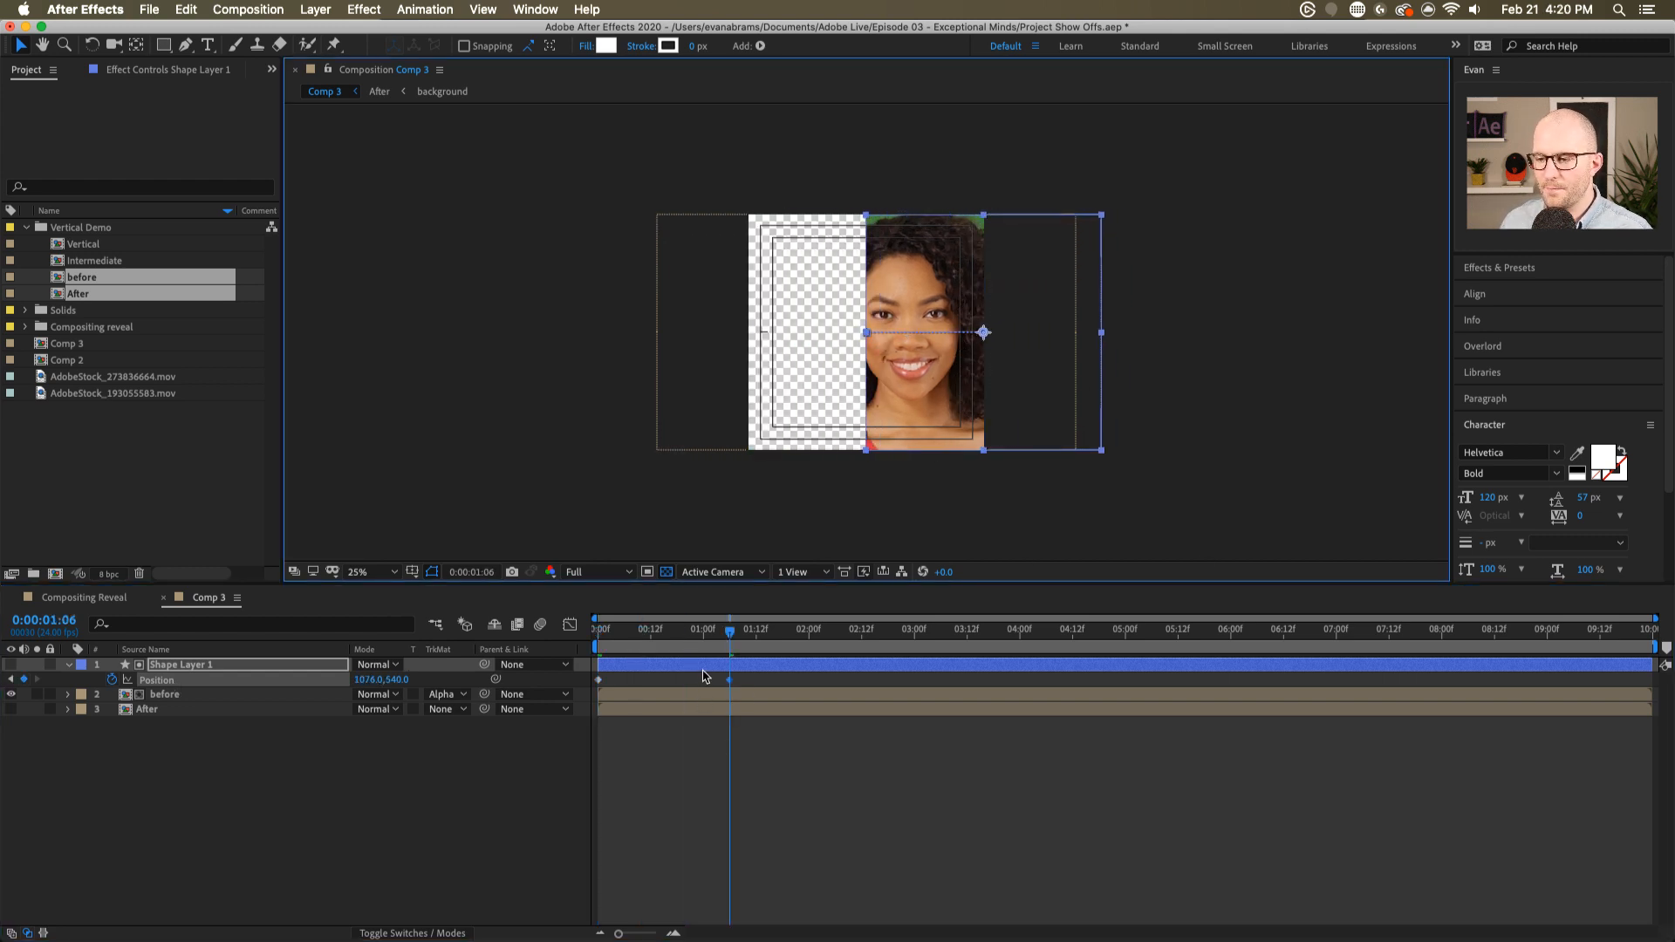
# - Make the first position keyframe linear, lengthen the ease into the last keyframe in the speed graph, and preview the wipe
pyautogui.click(599, 680)
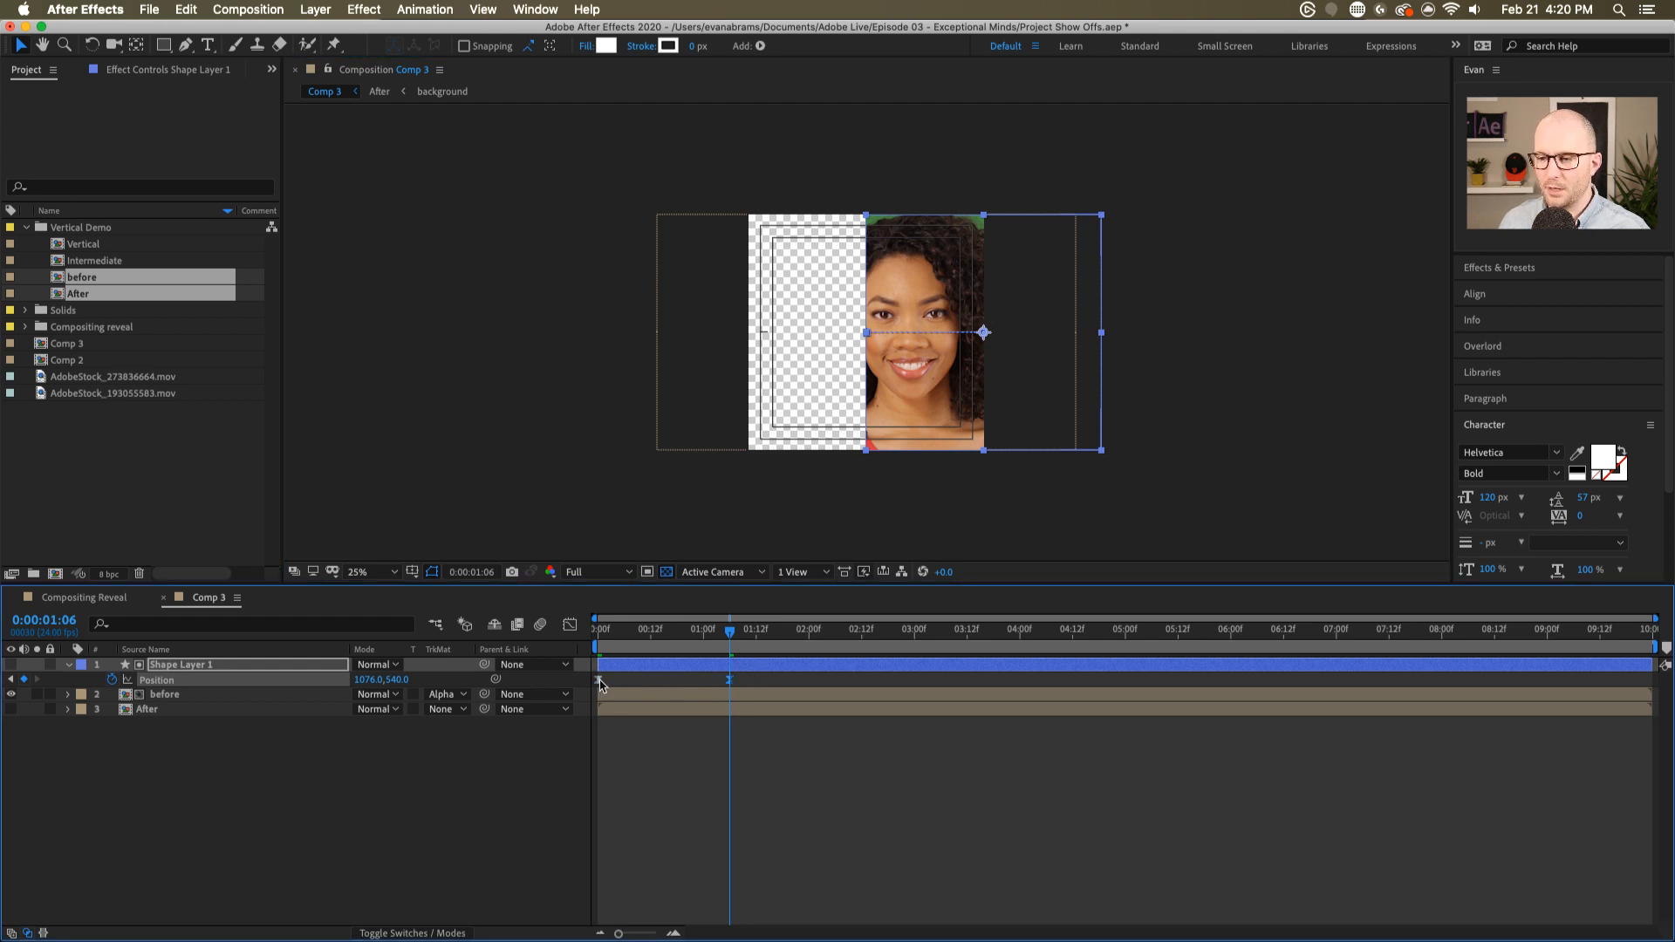
pyautogui.keyDown('super'); pyautogui.click(599, 681); pyautogui.keyUp('super')
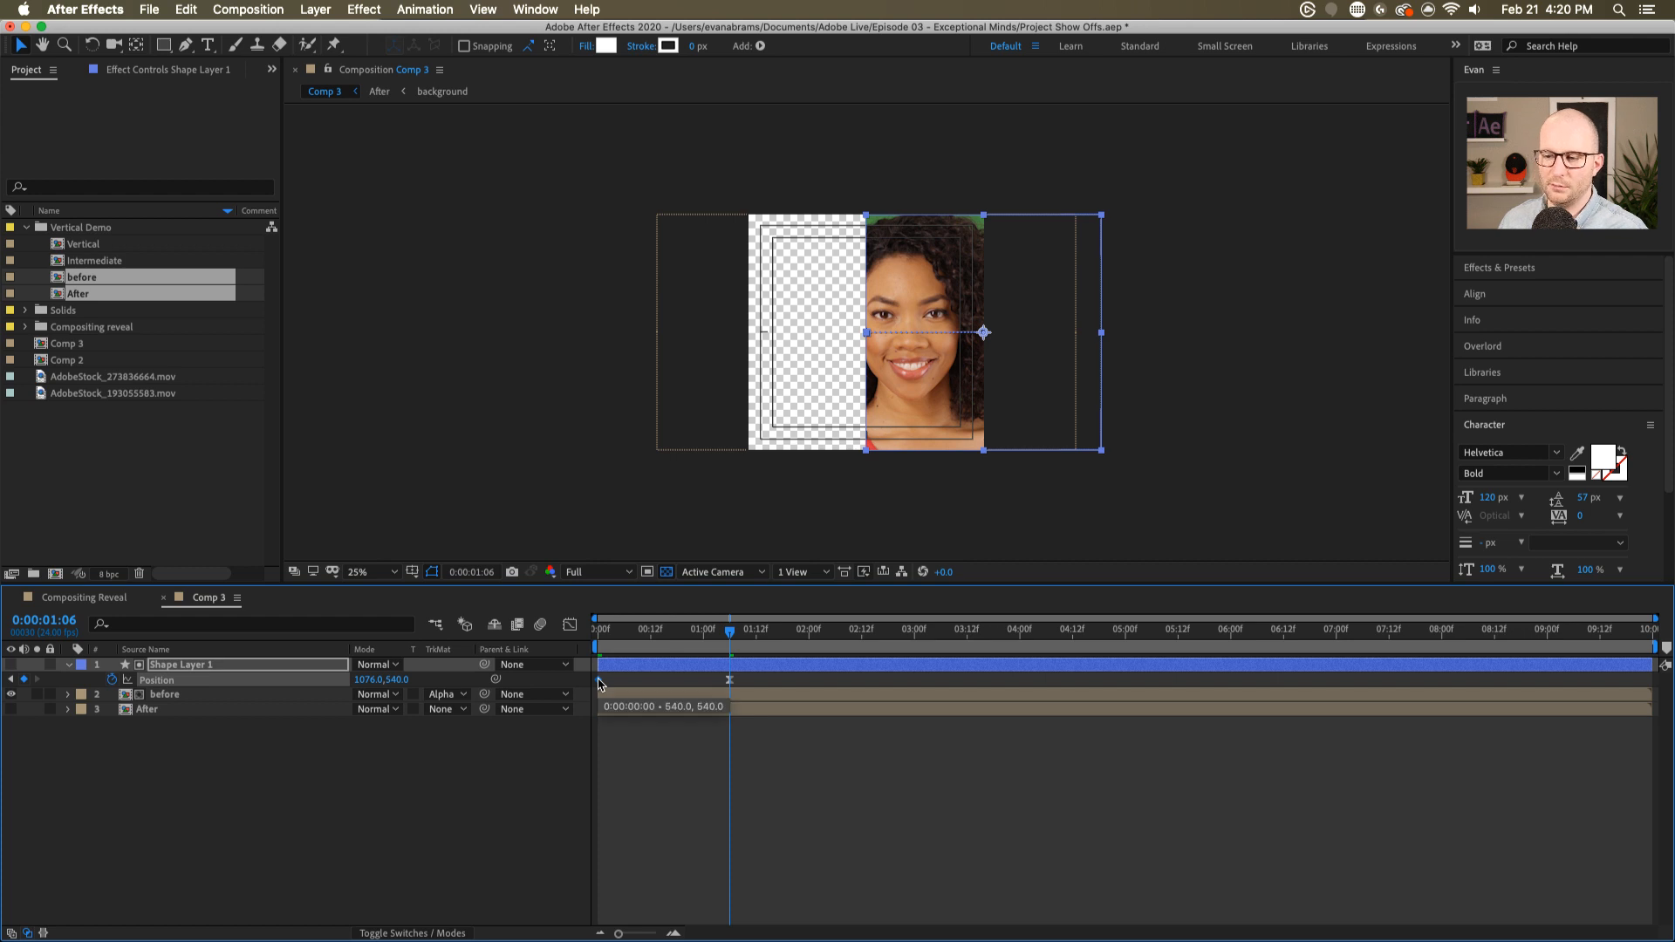
pyautogui.hotkey('shift', 'F3')
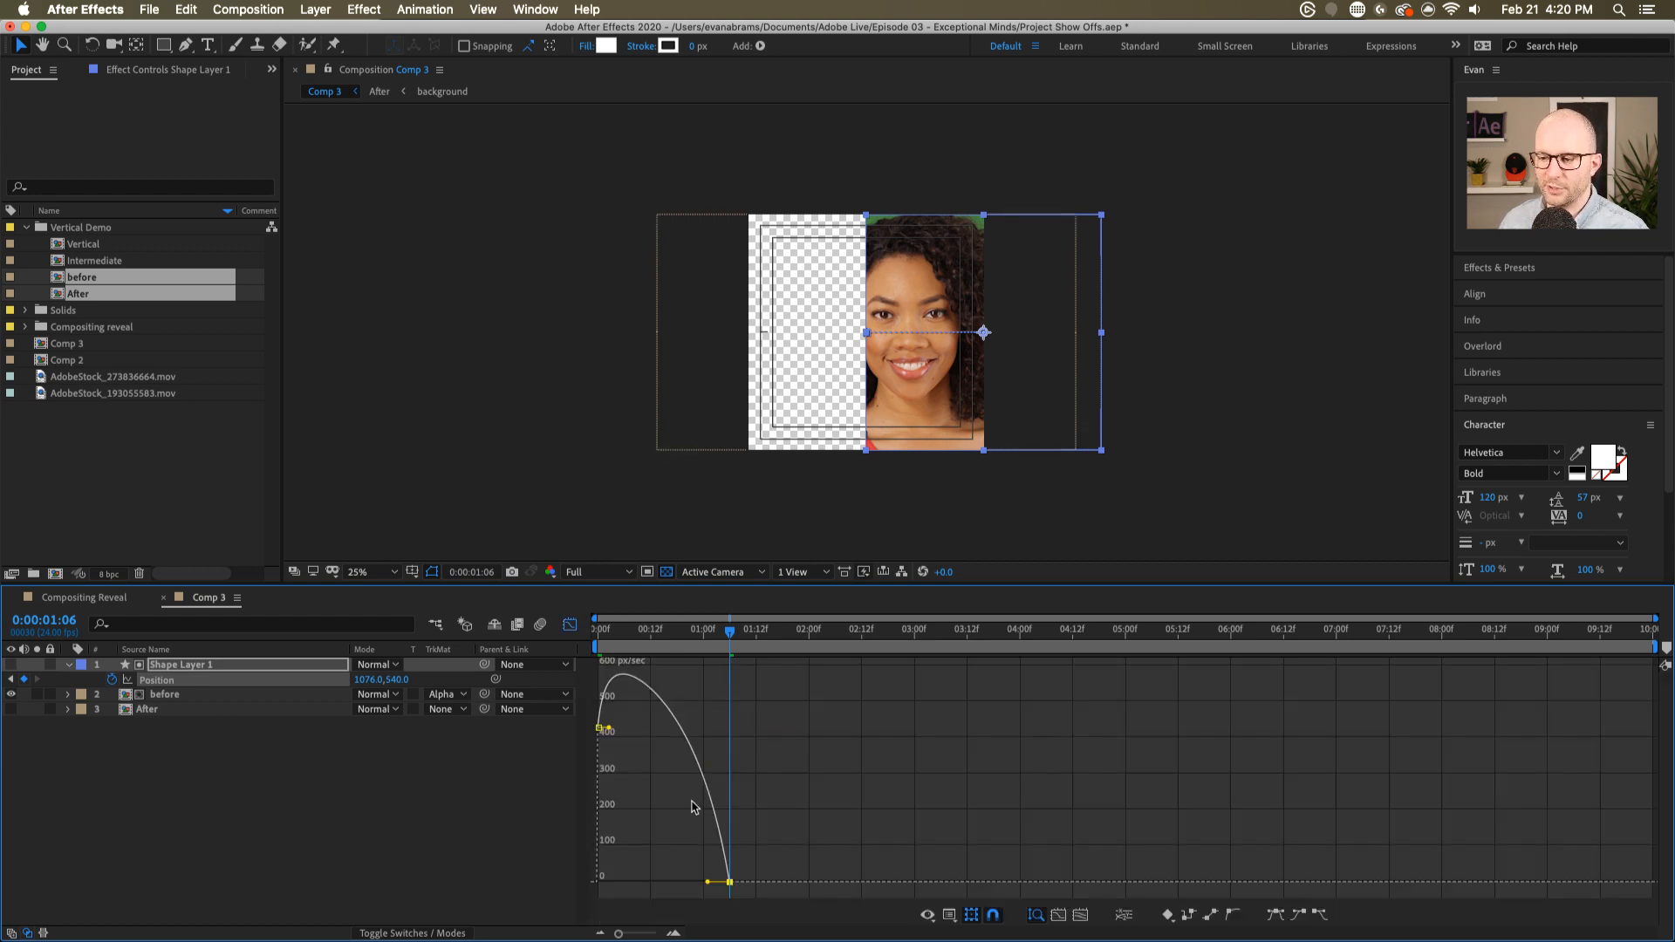
pyautogui.moveTo(708, 882); pyautogui.dragTo(664, 882)
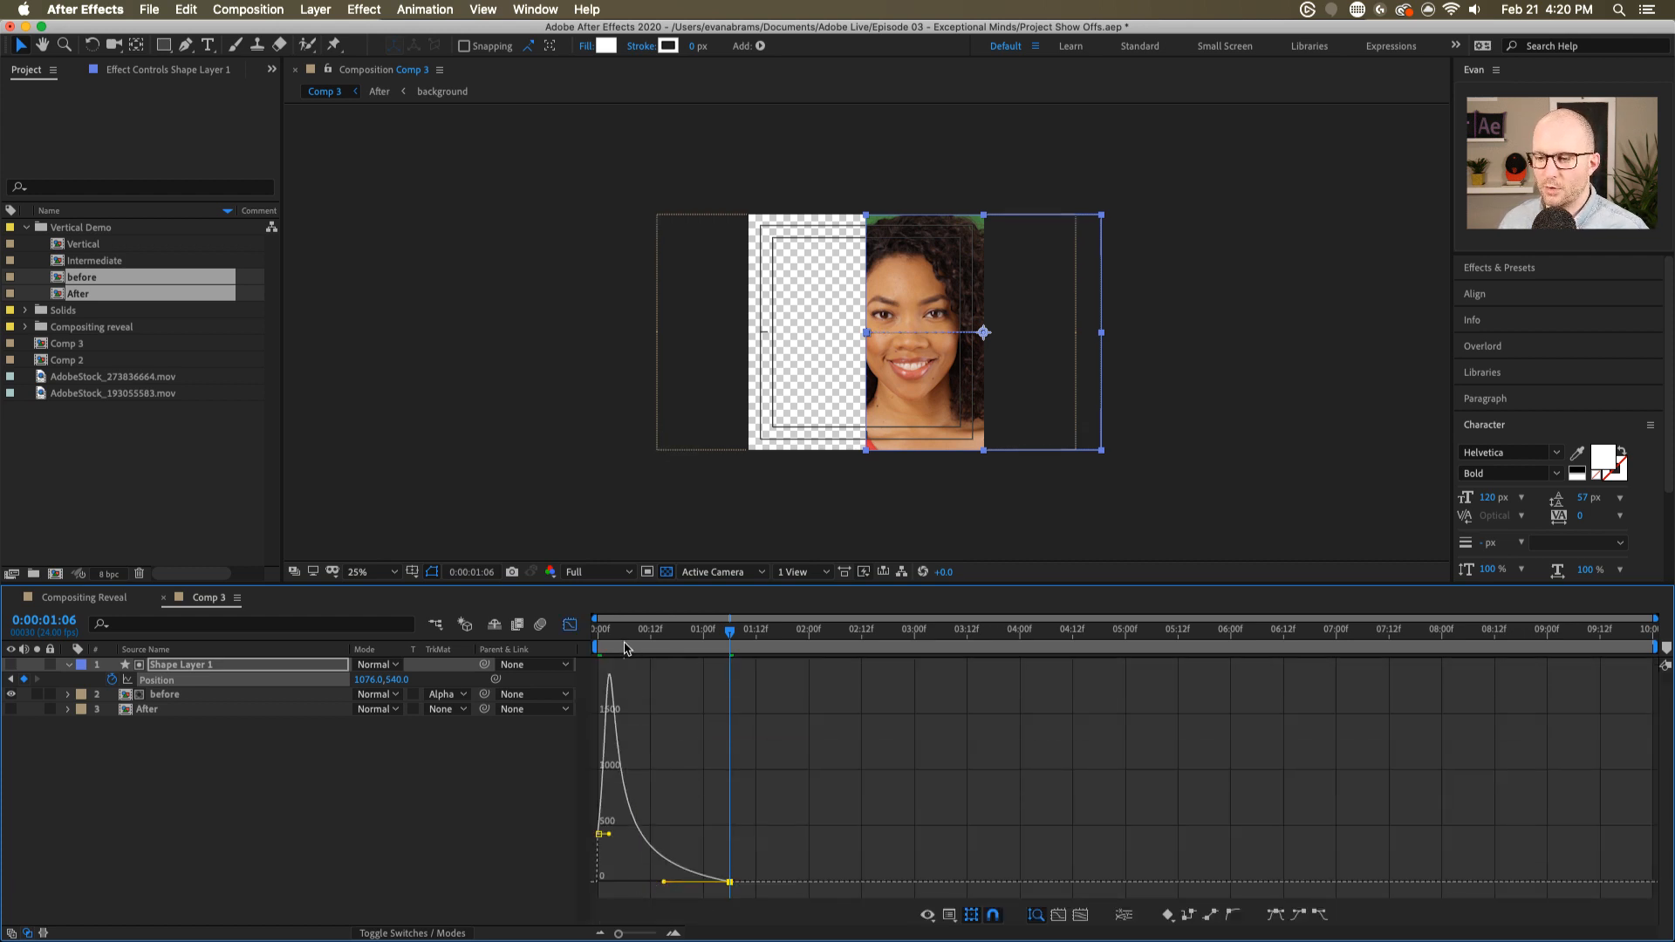
pyautogui.press('space')
pyautogui.hotkey('shift', 'F3')
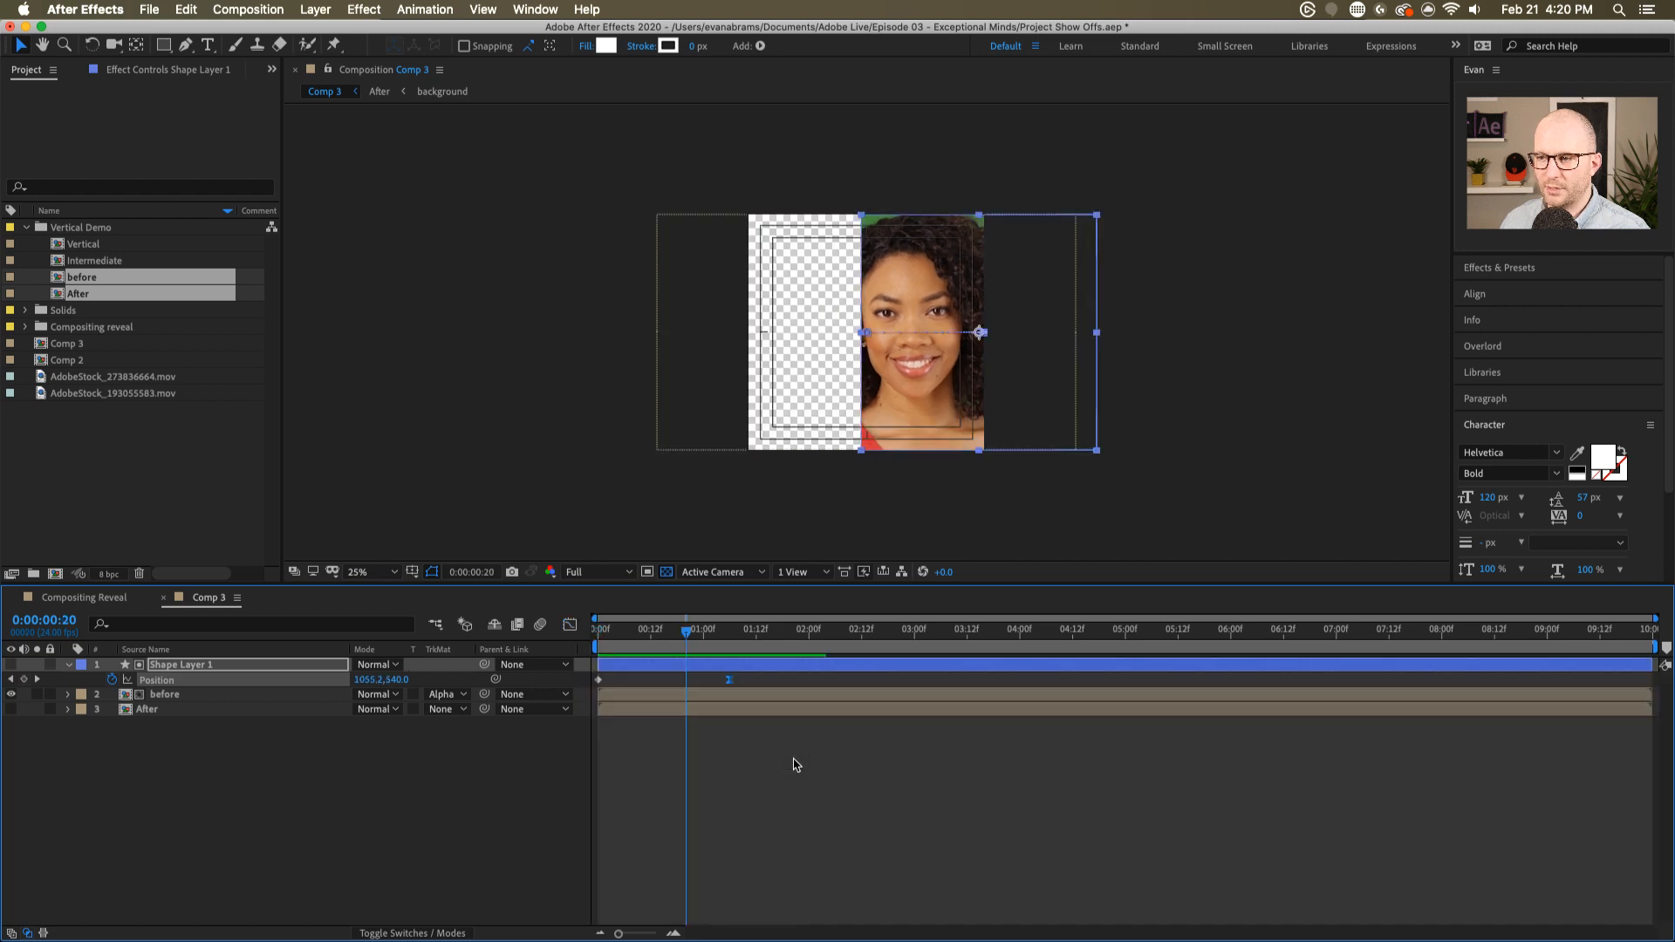
# - Make the After layer visible again, preview the before/after wipe in Comp 3, and deselect the layers
pyautogui.click(13, 709)
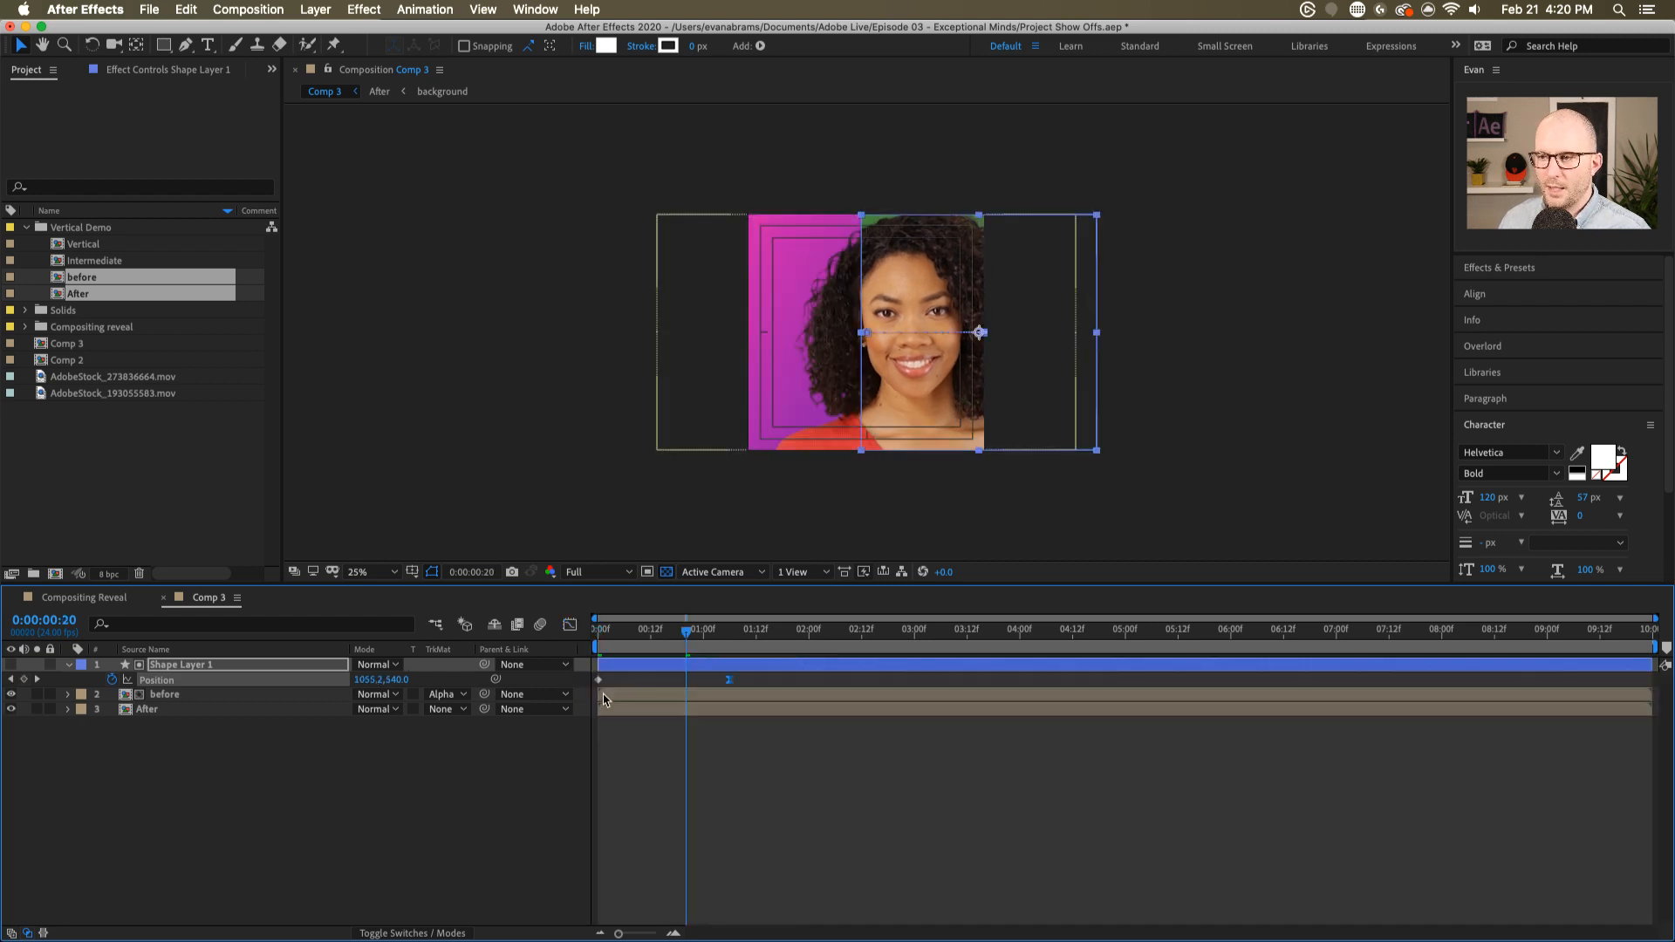
pyautogui.press('space')
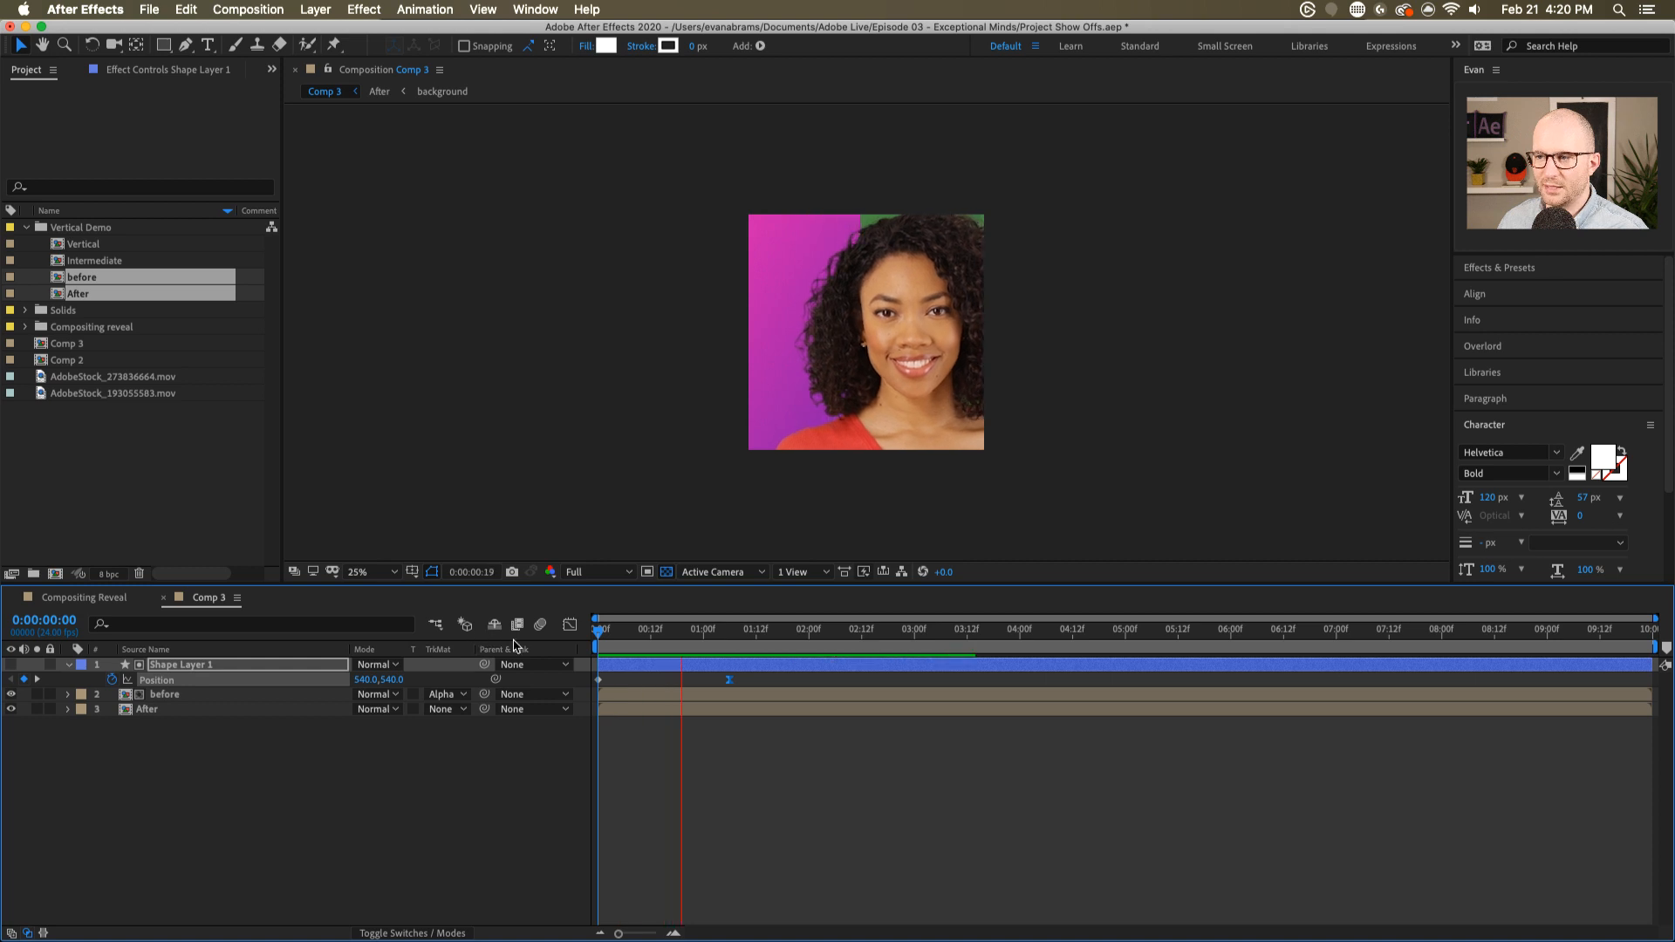
pyautogui.press('space')
pyautogui.click(830, 775)
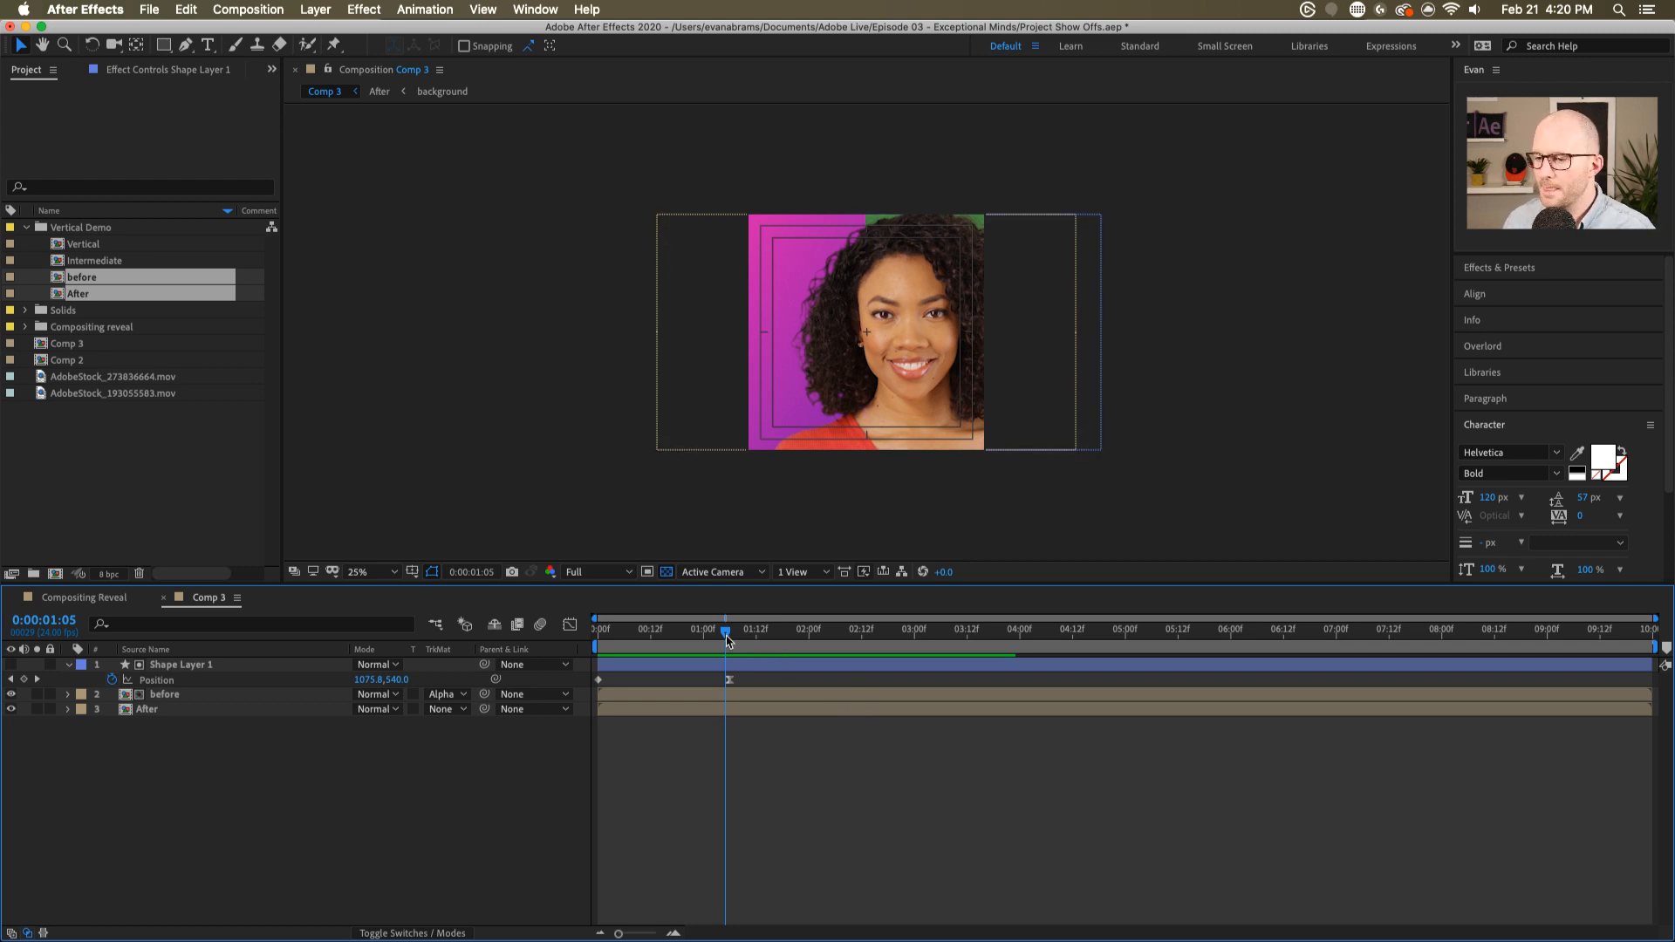
# - Switch to the Compositing Reveal composition and reveal Shape Layer 1's position keyframes
pyautogui.click(83, 597)
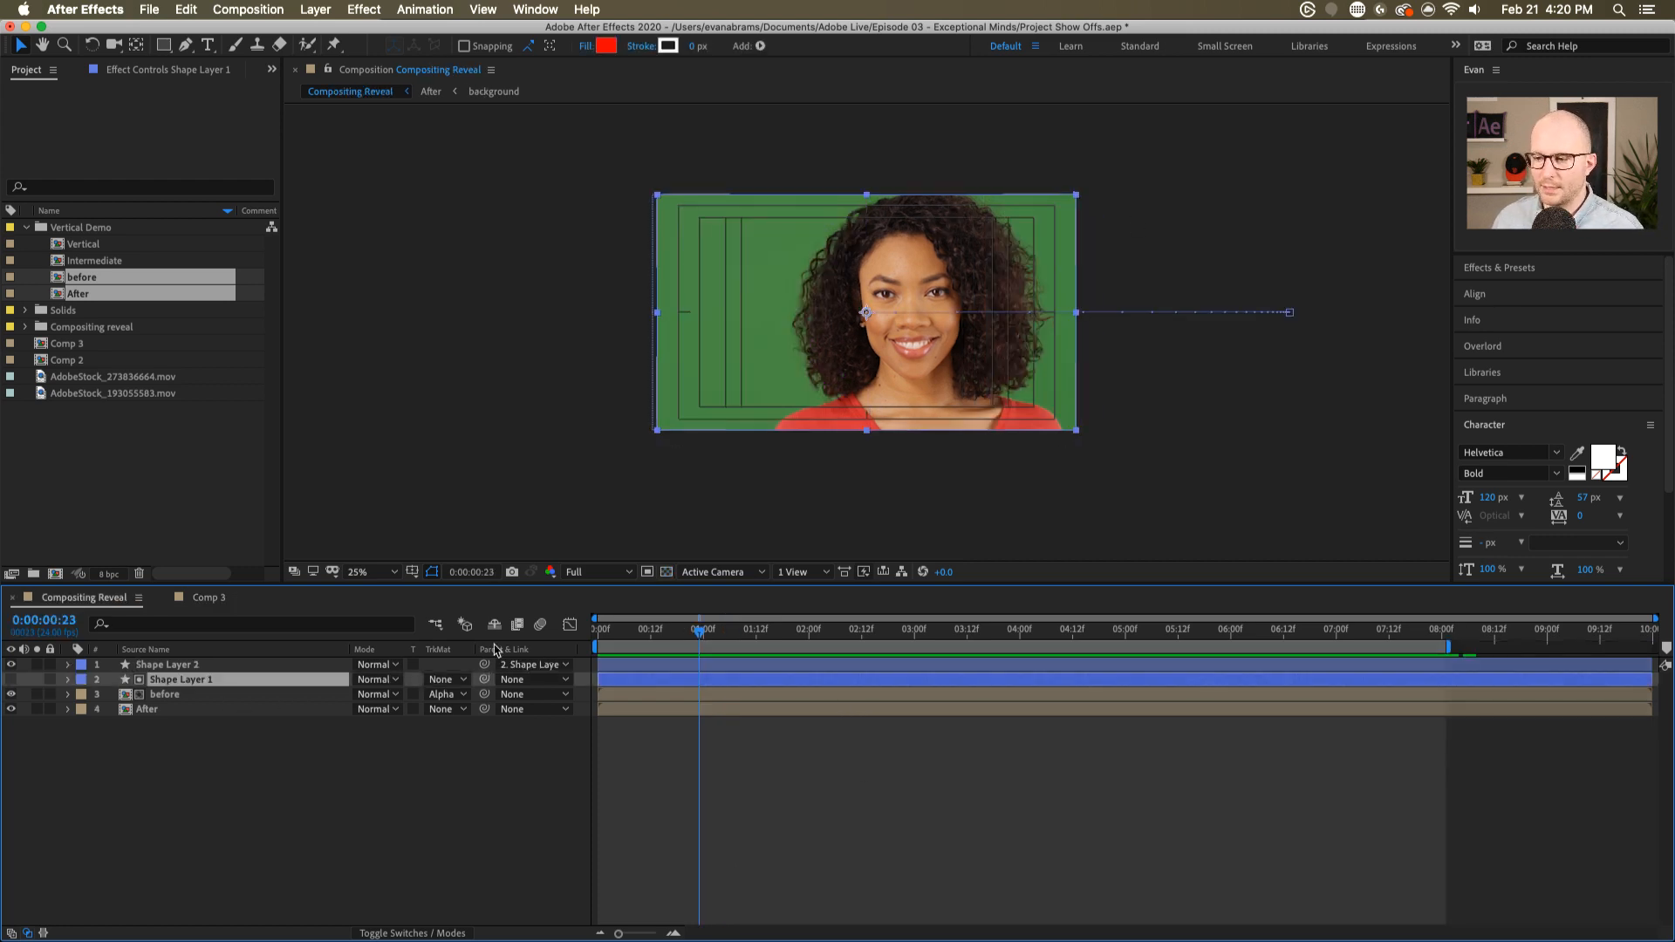
pyautogui.click(786, 815)
pyautogui.press('u')
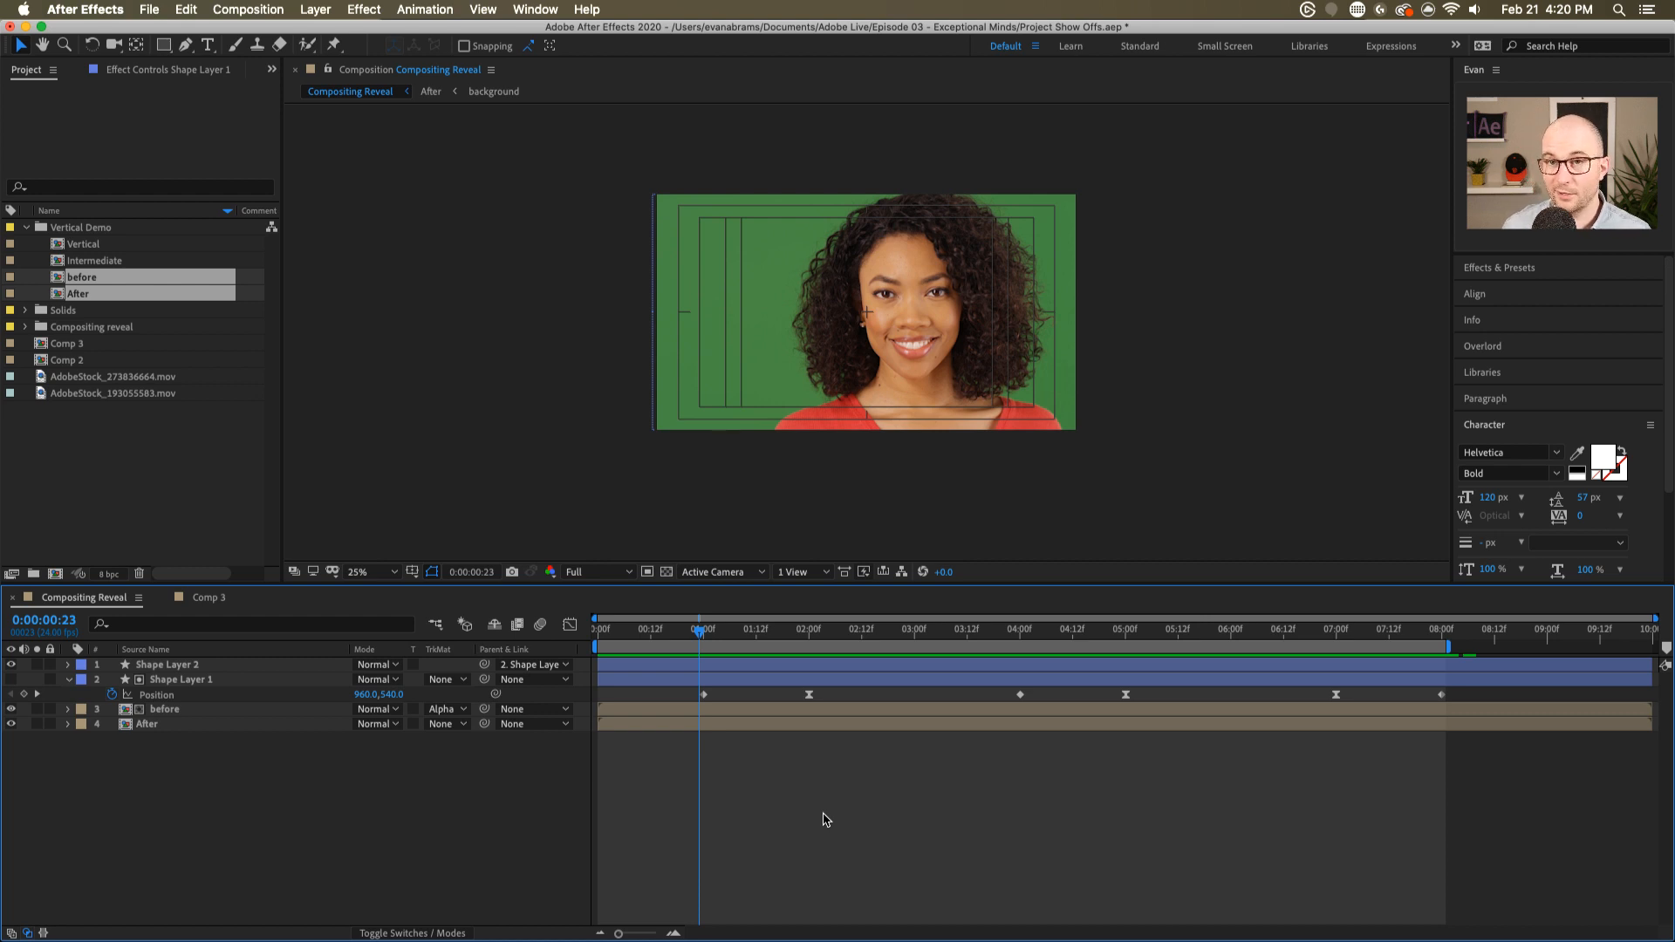
# - Preview the Compositing Reveal animation from the start, and move the playhead to 0:00:05:13 where the frame is split
pyautogui.press('Home')
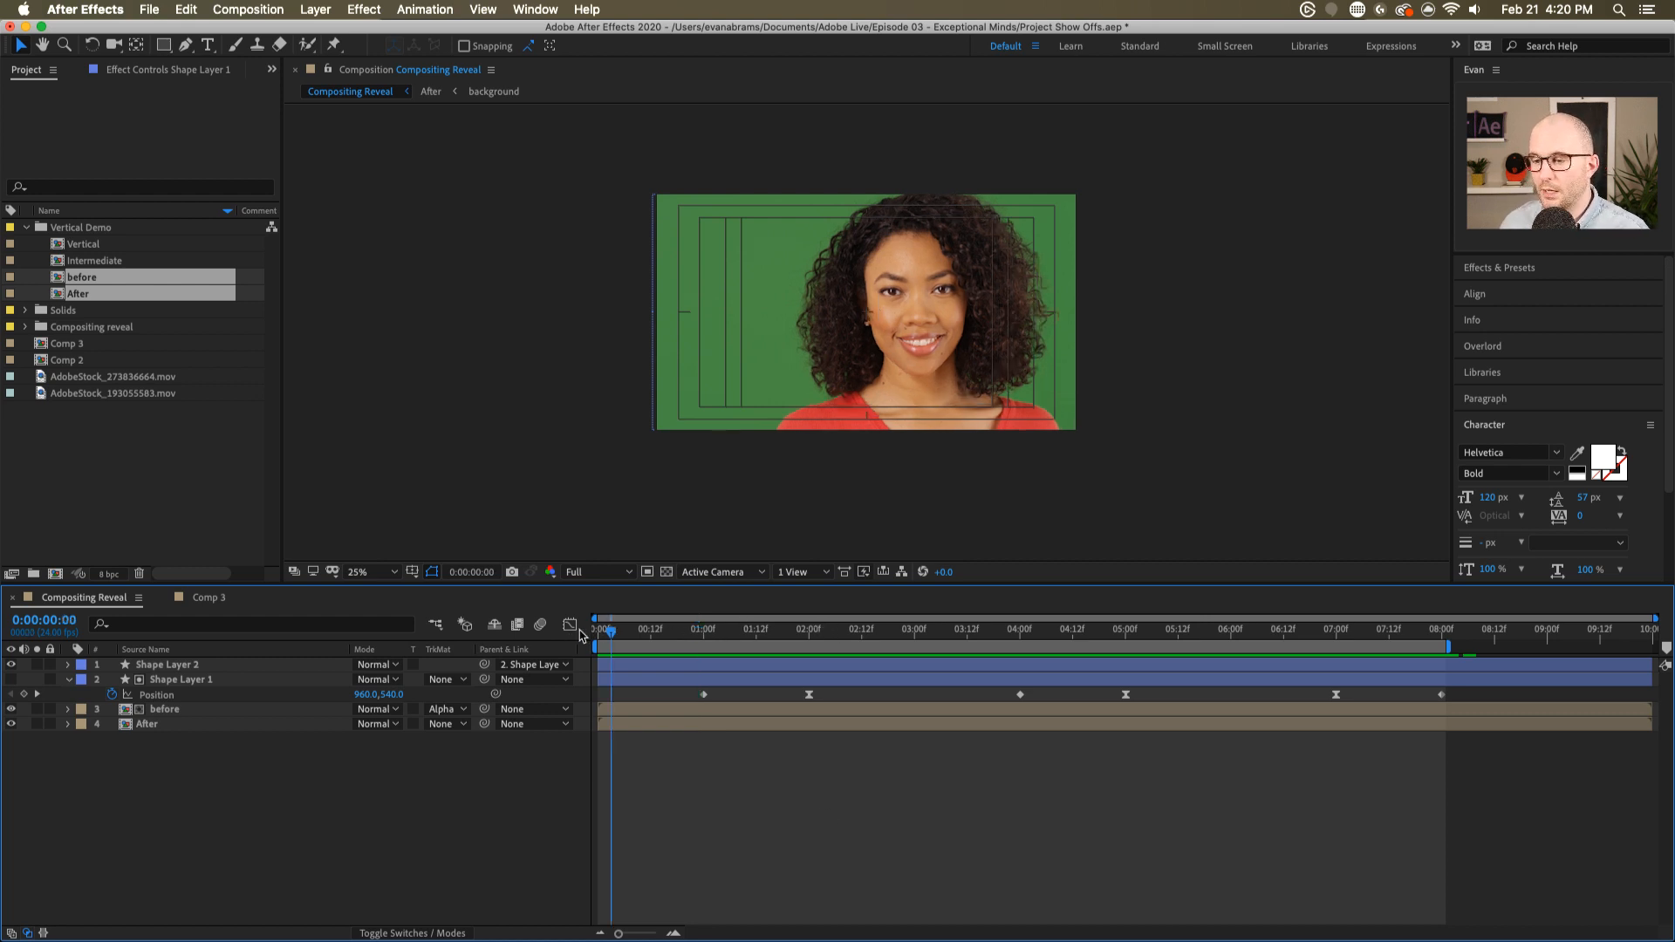
pyautogui.press('space')
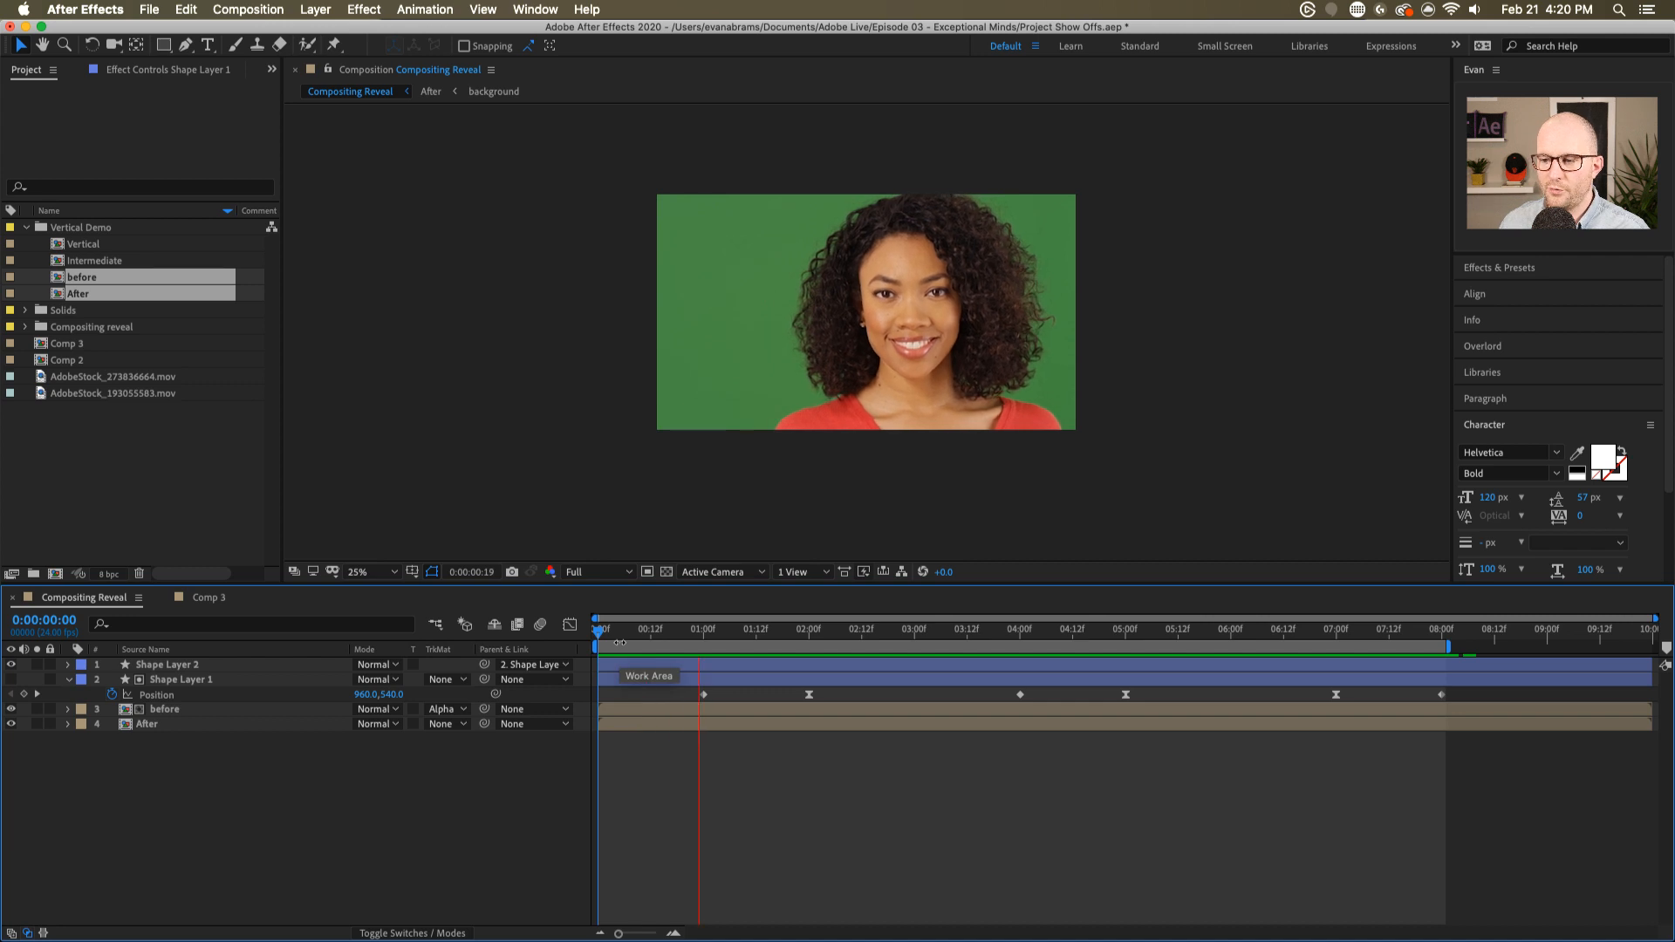
pyautogui.press('space')
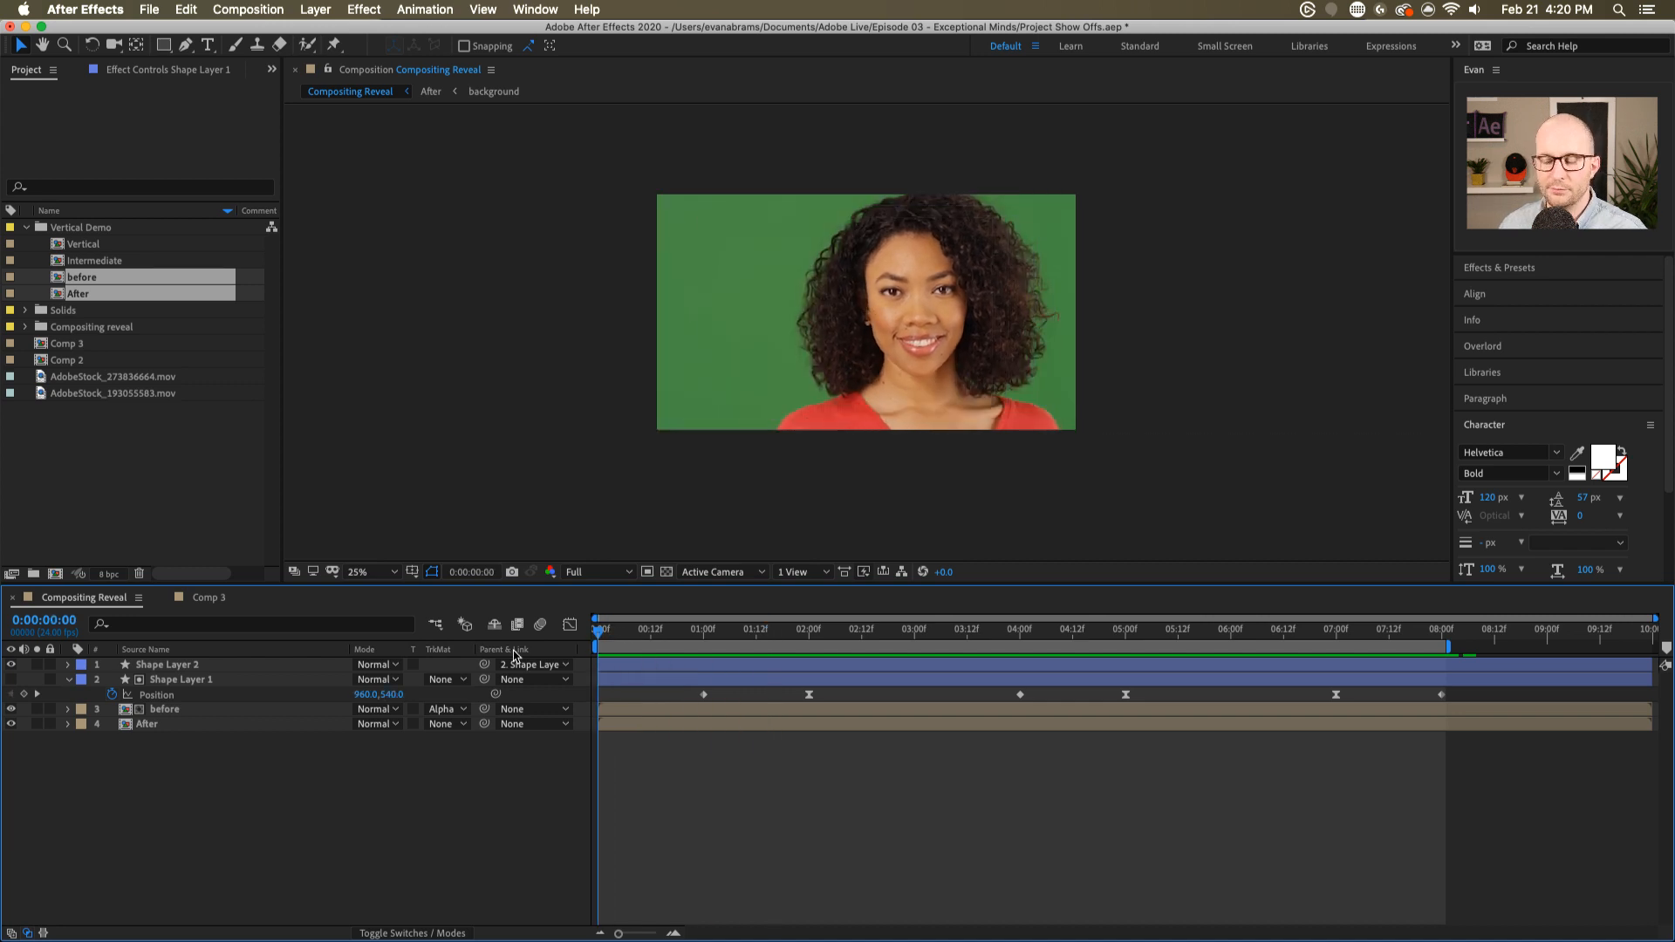
pyautogui.press('space')
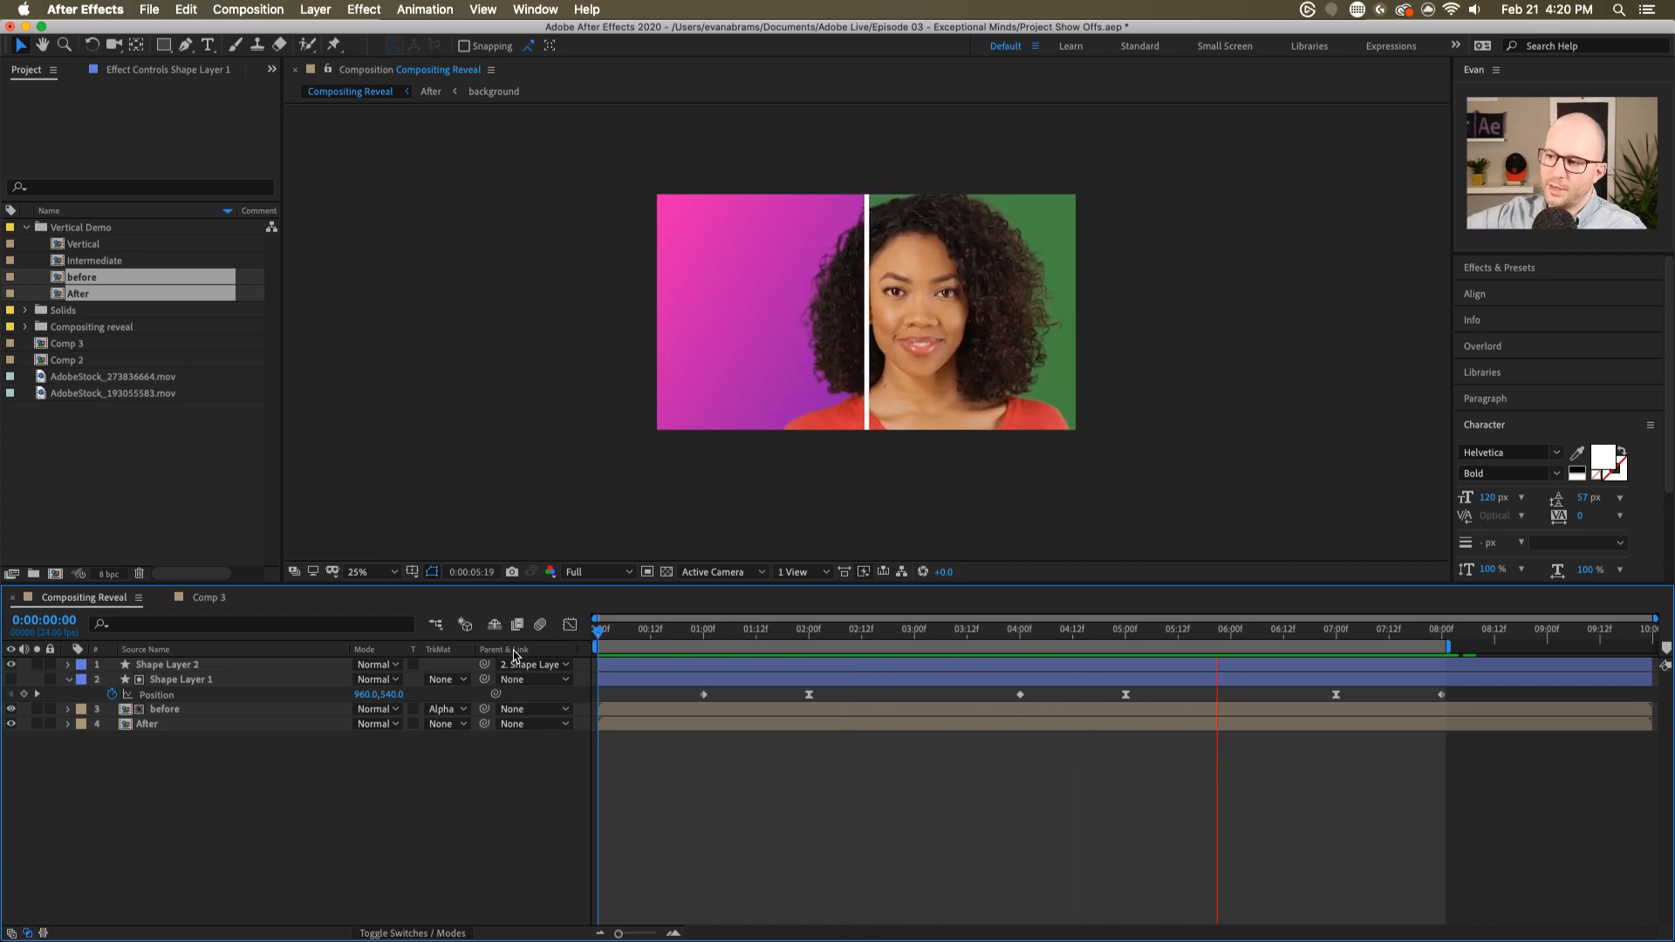
pyautogui.press('space')
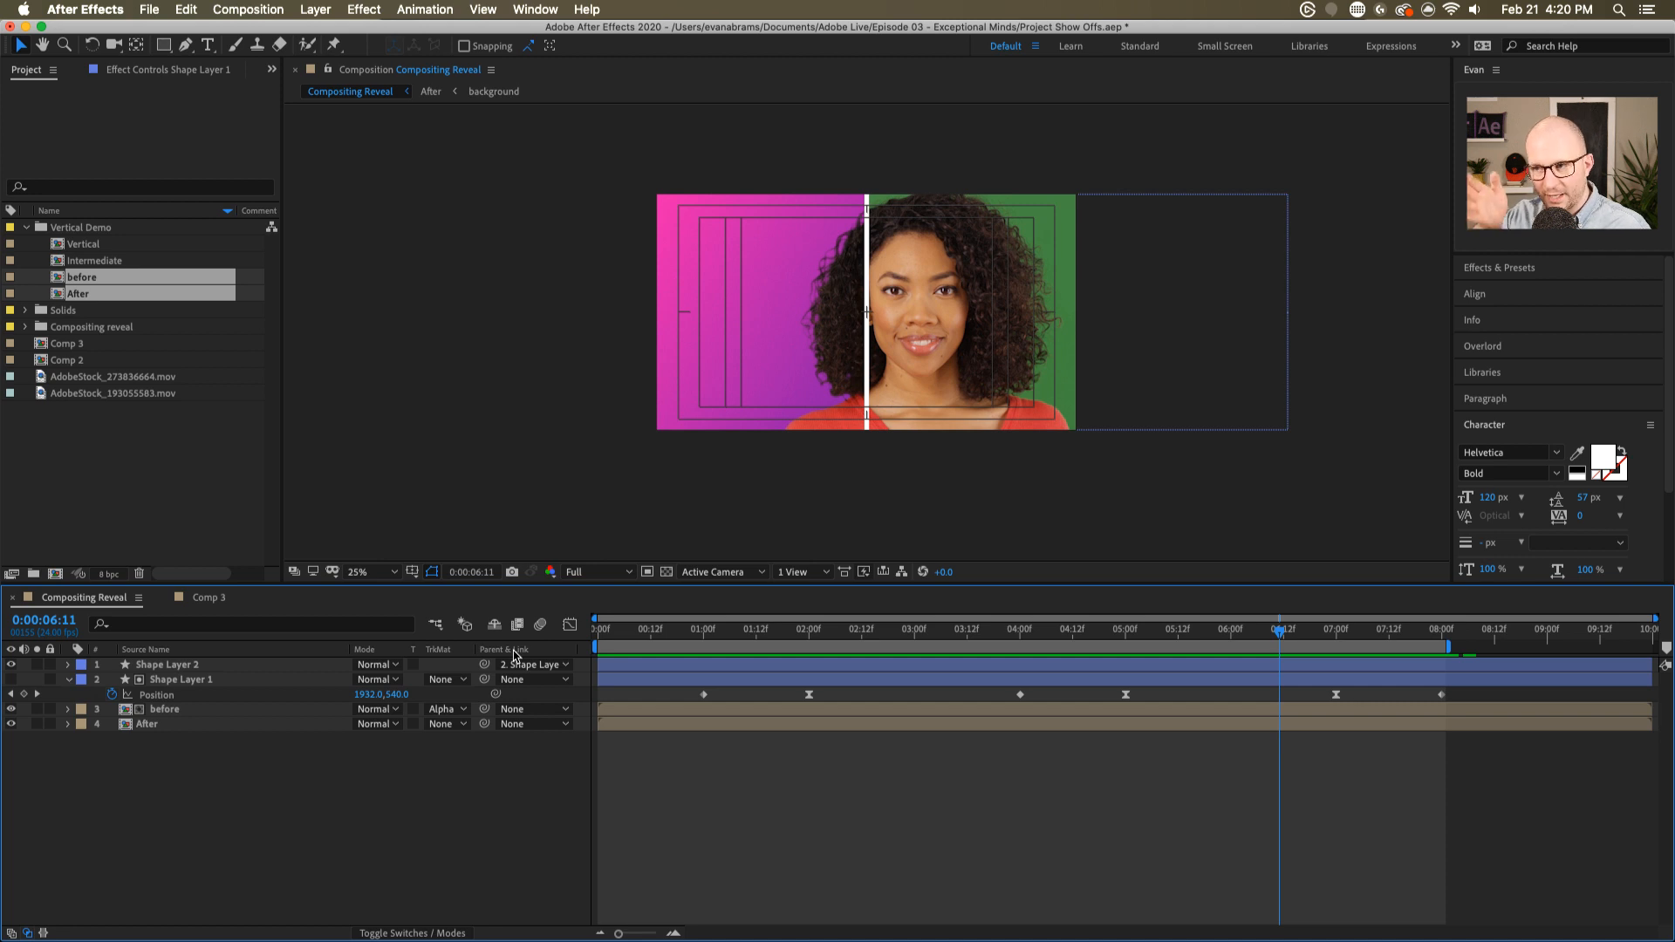
pyautogui.press('space')
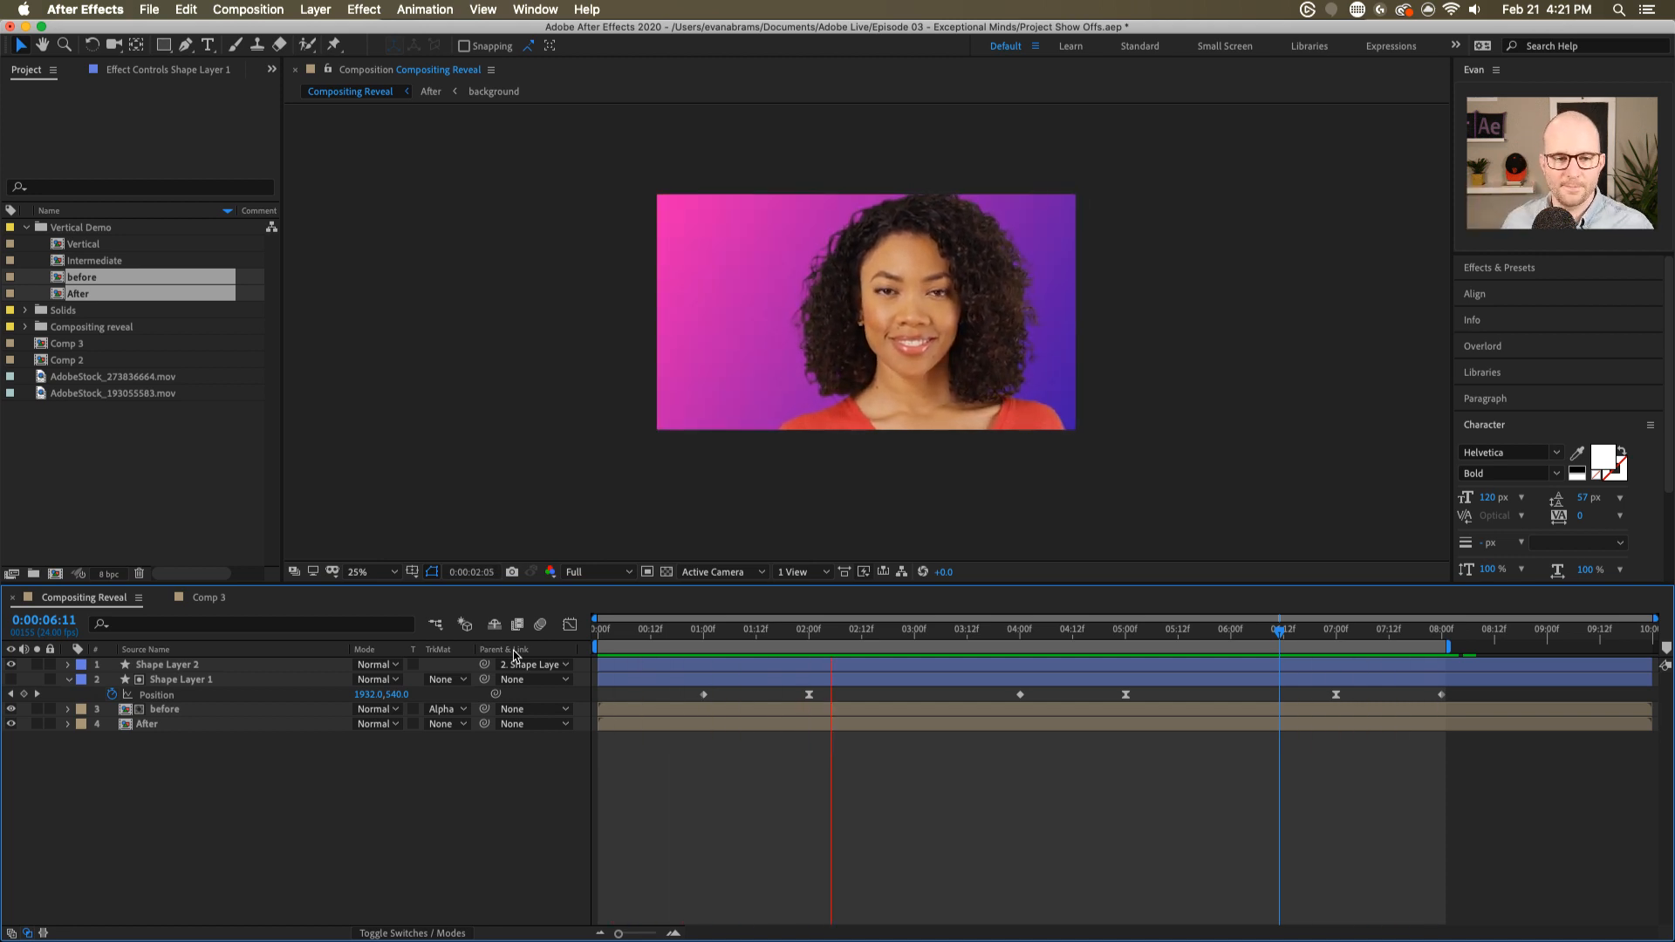
pyautogui.moveTo(897, 629); pyautogui.dragTo(1180, 647)
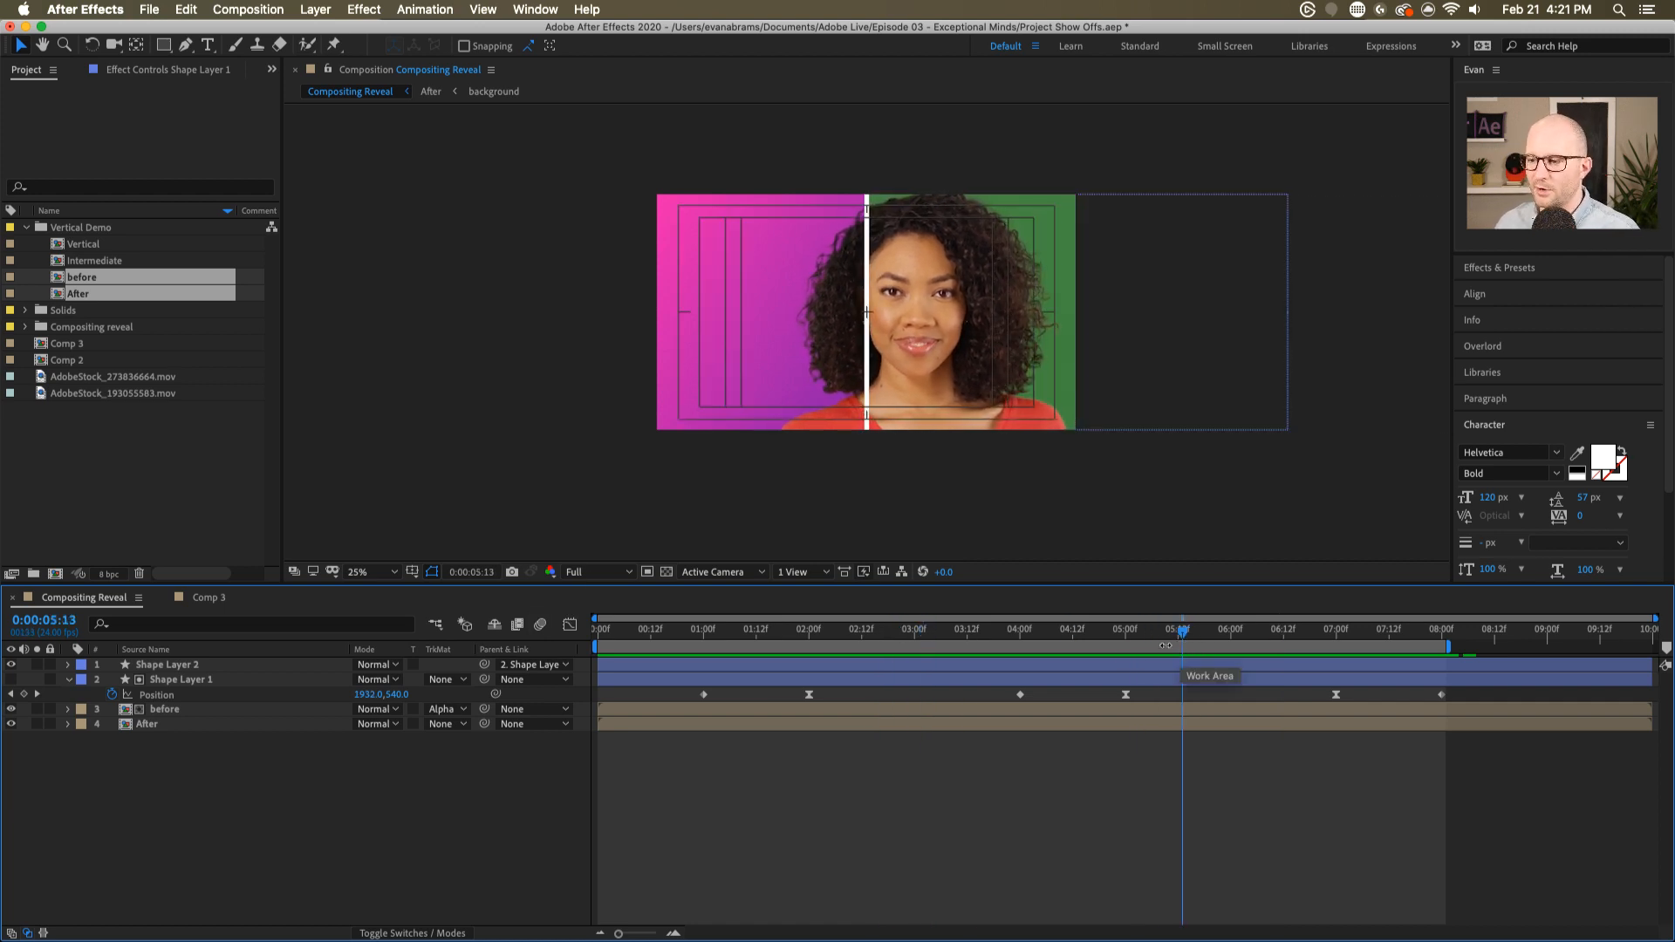
# - Examine Shape Layer 2, the white divider line between the before and after images, at 50% magnification
pyautogui.click(1168, 665)
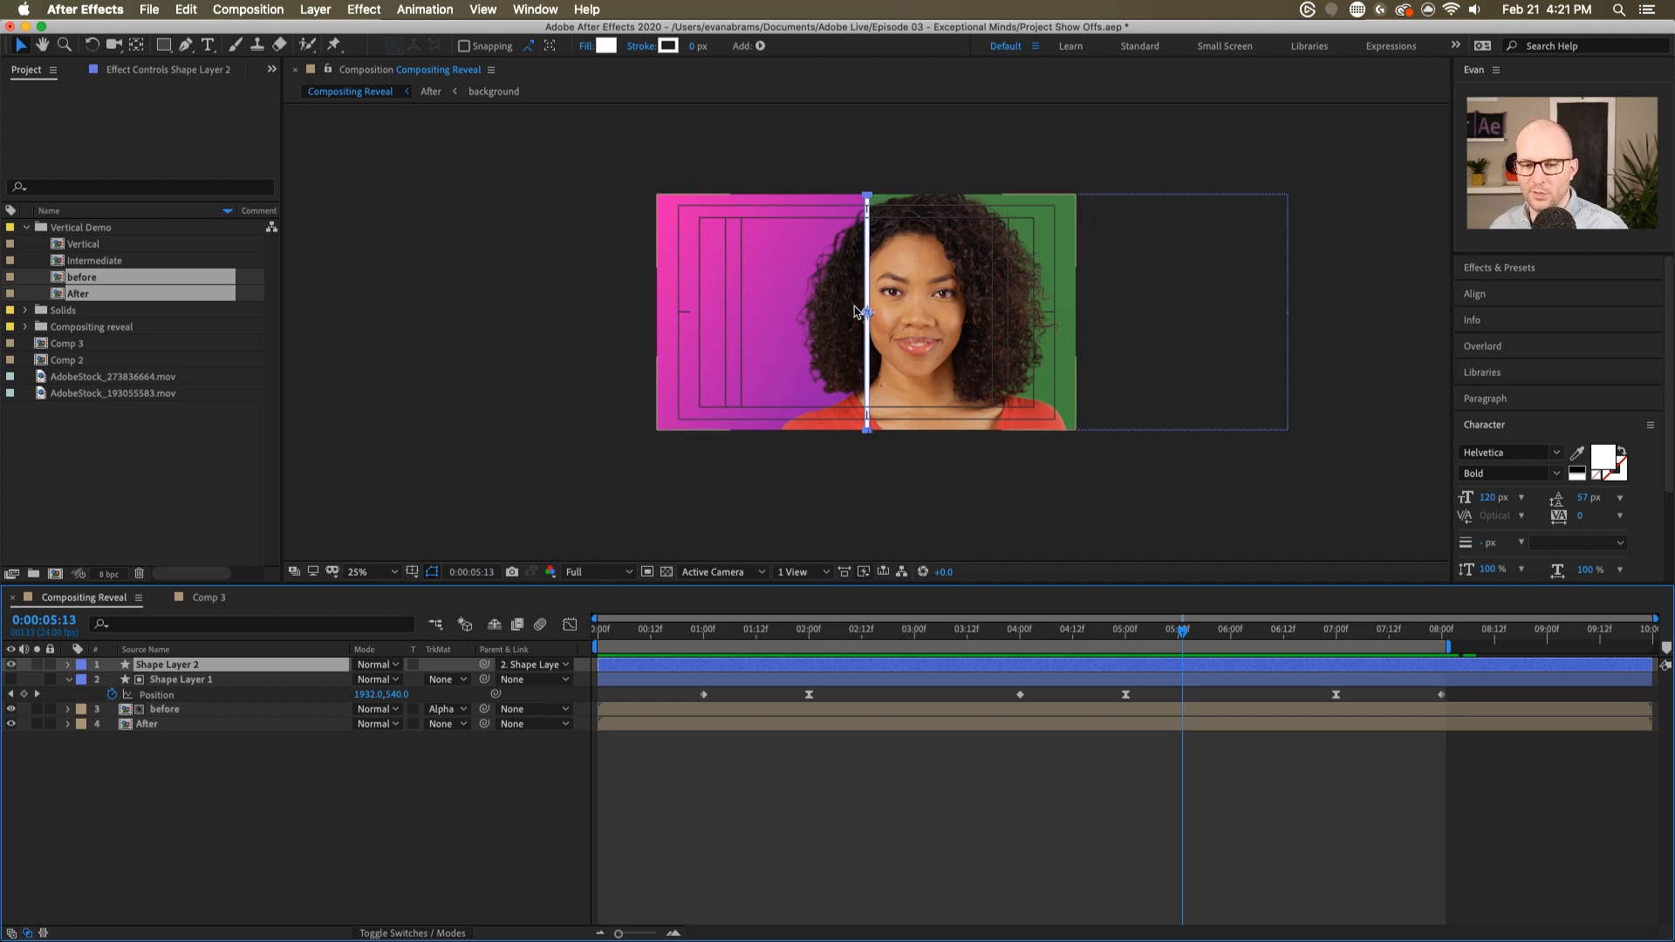
pyautogui.click(886, 486)
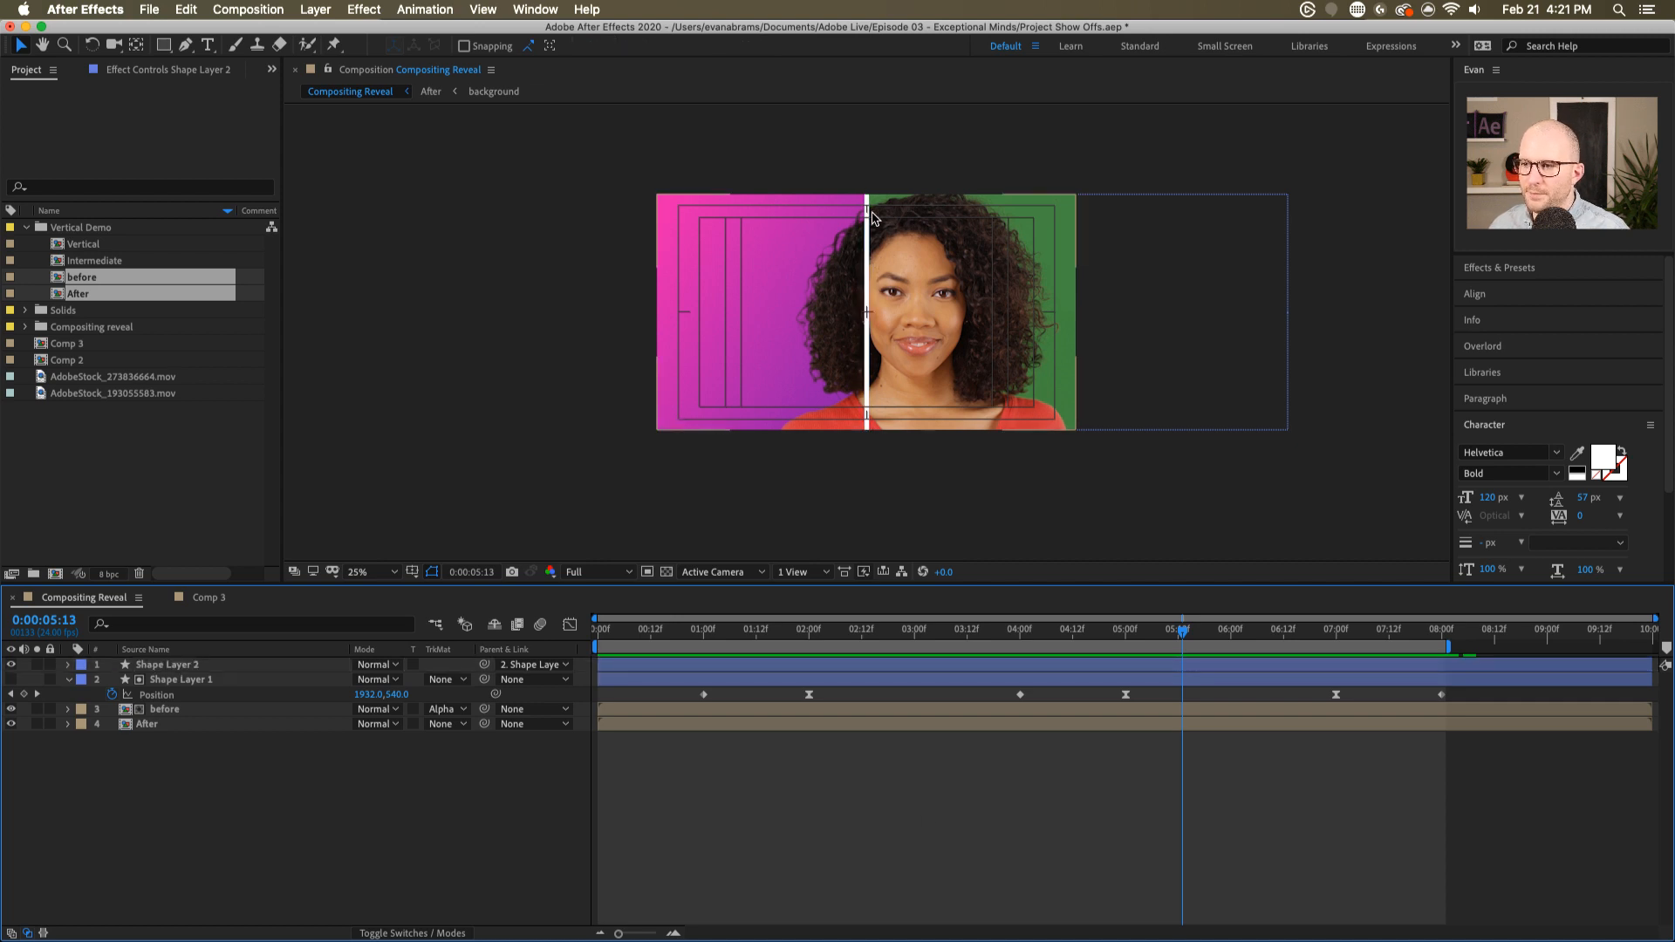
pyautogui.scroll(-2, 873, 218)
pyautogui.scroll(3, 875, 223)
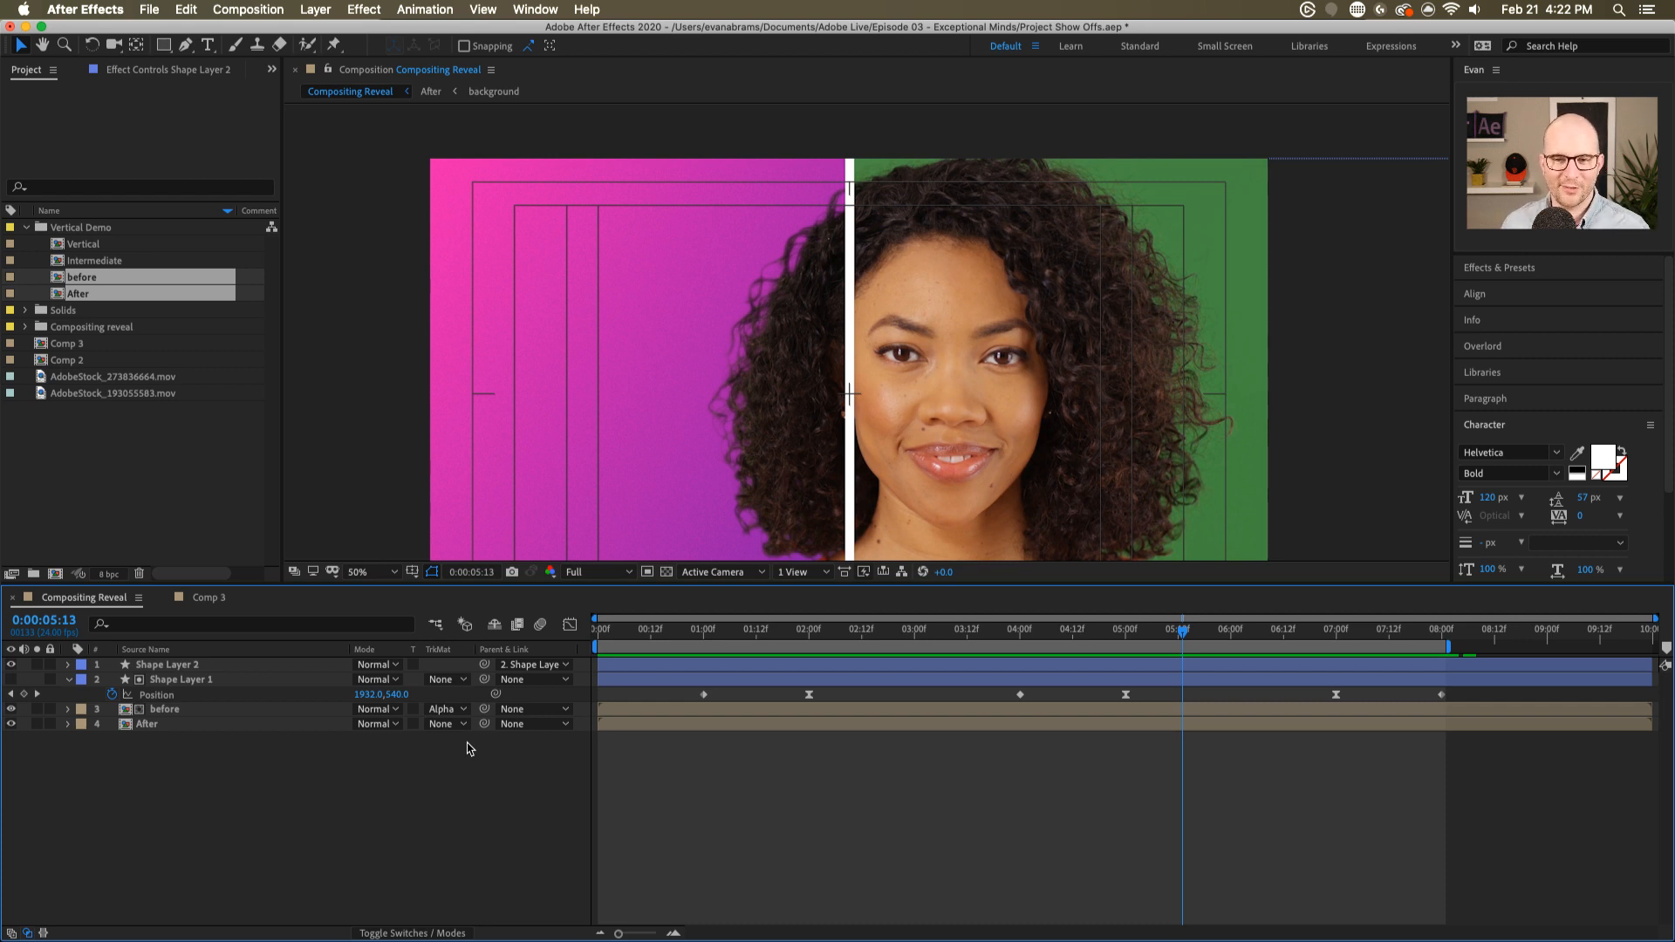
# - Return to Comp 3, open the Comp 2 composition from the project, and deselect its footage layer
pyautogui.click(236, 434)
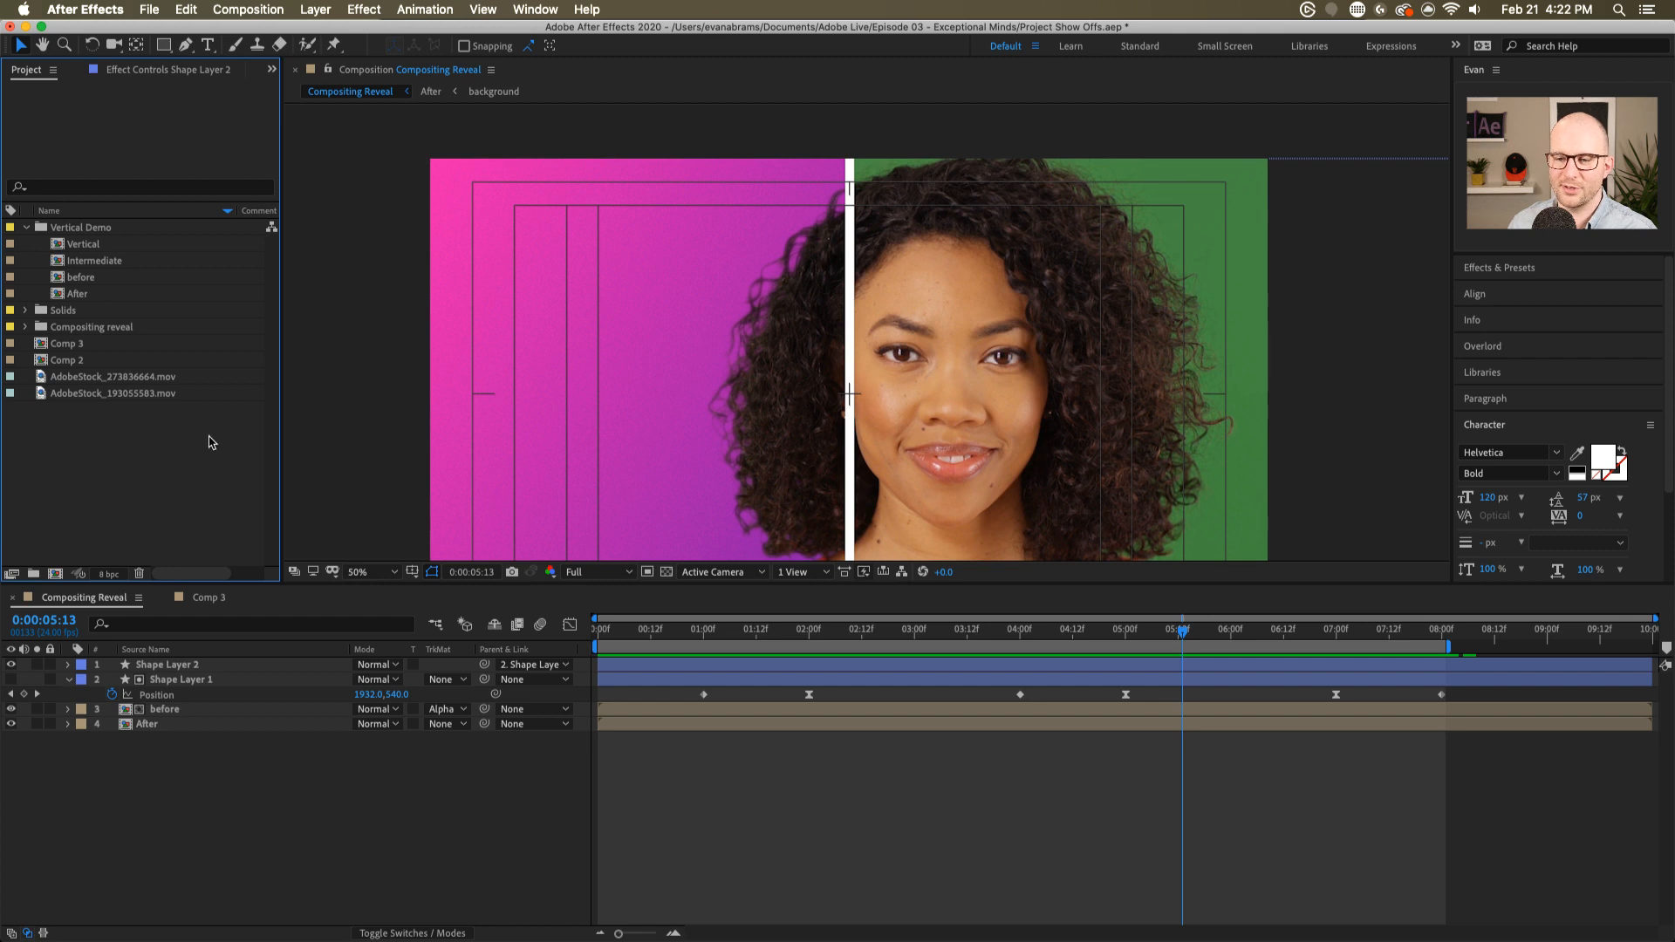
pyautogui.click(210, 598)
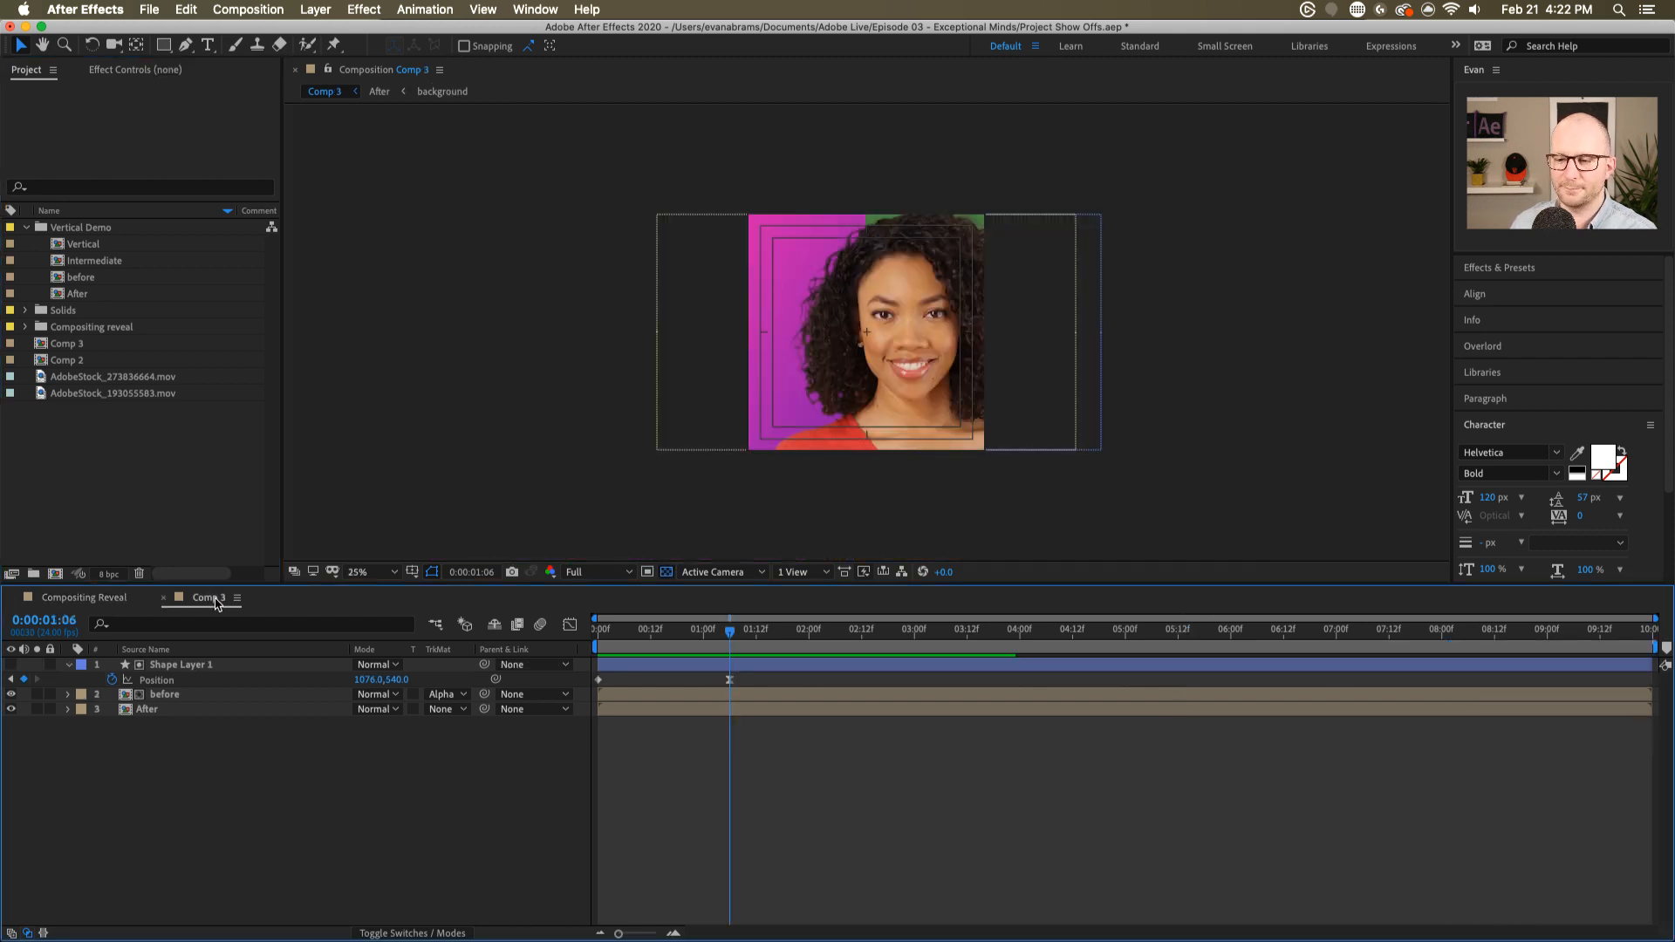
pyautogui.doubleClick(87, 358)
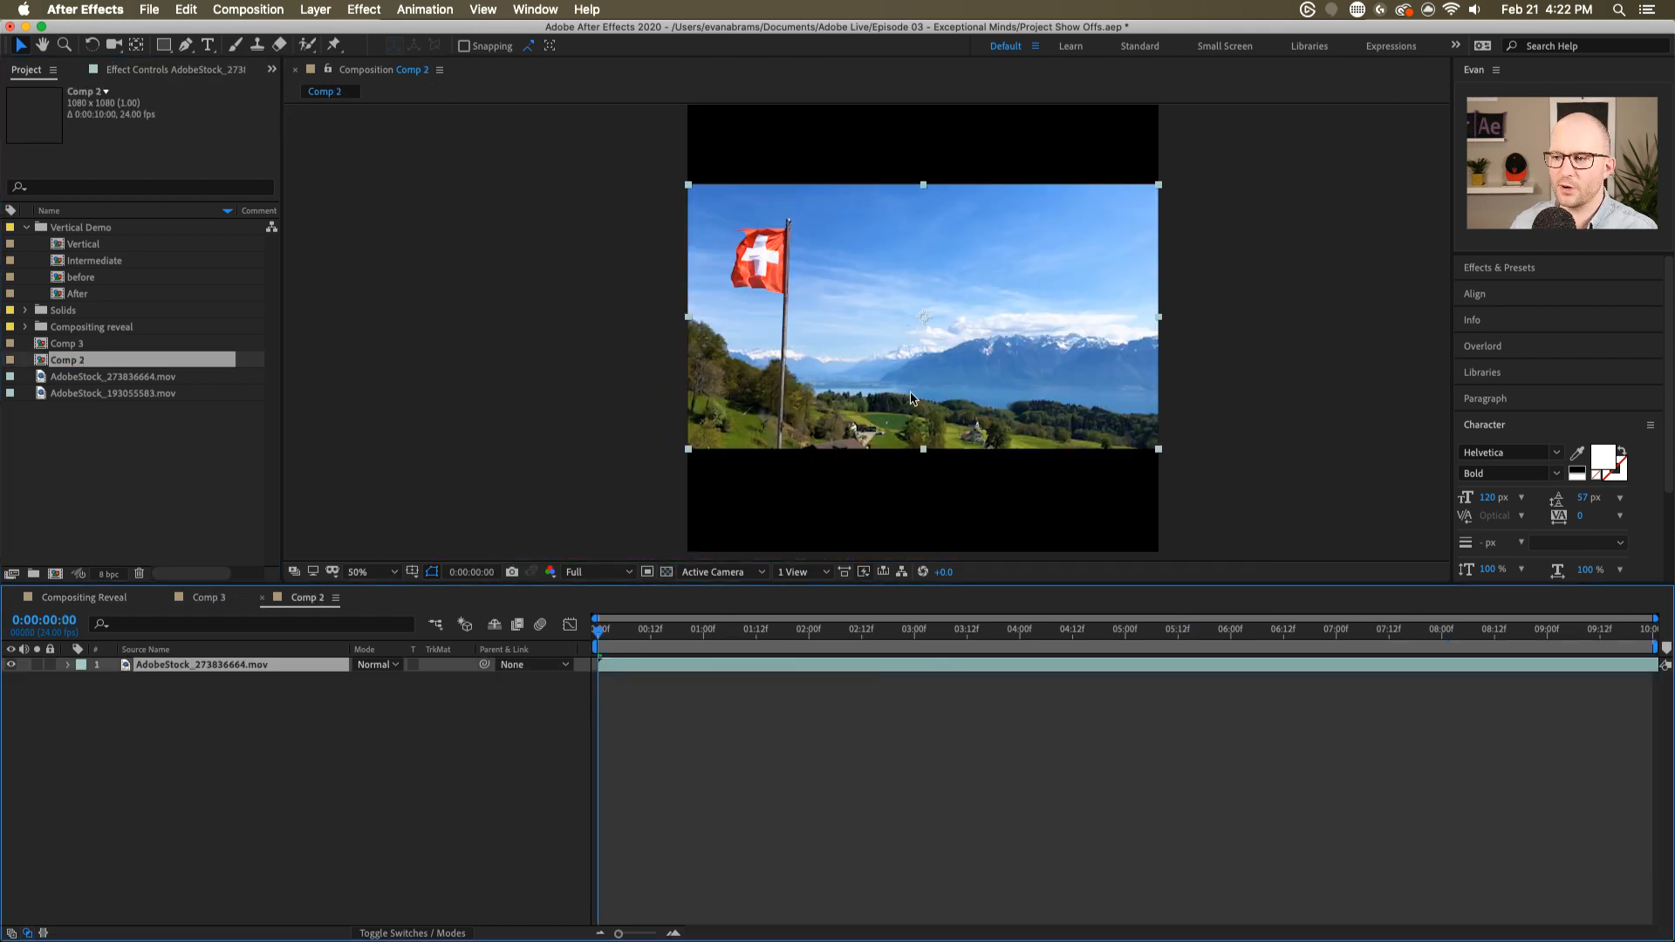
pyautogui.click(979, 729)
pyautogui.moveTo(1064, 432)
pyautogui.mouseDown()
pyautogui.moveTo(1051, 443)
pyautogui.moveTo(1044, 425)
pyautogui.mouseUp()
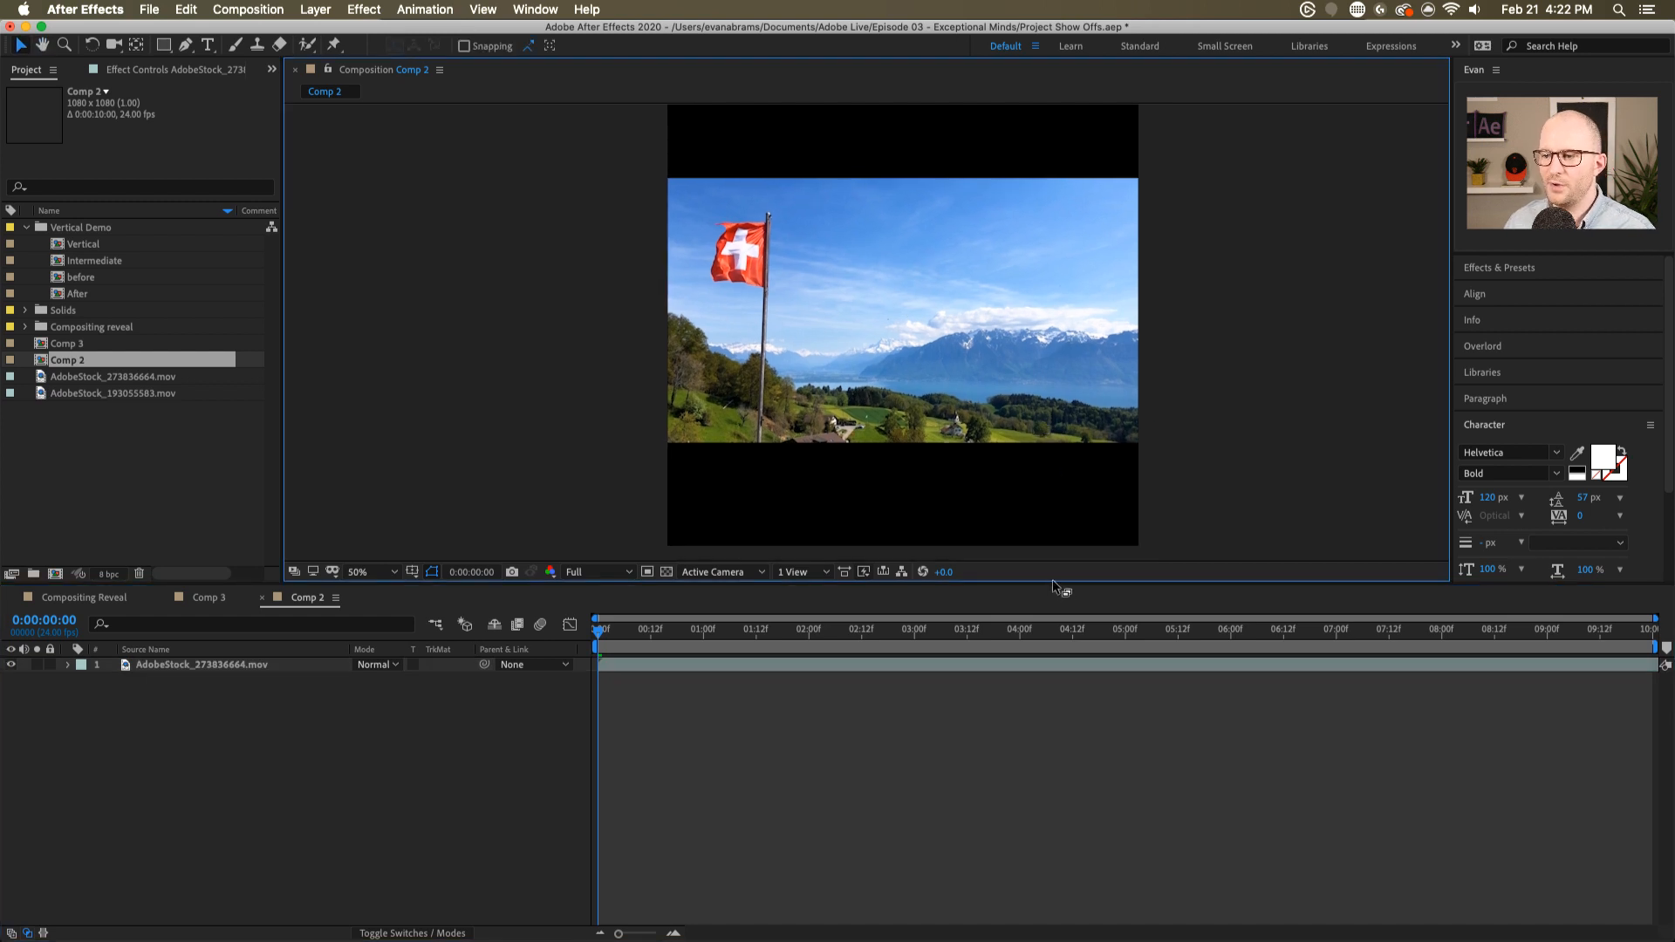
# - Duplicate the footage layer in Comp 2 and scale the lower copy up to fill the square frame's height
pyautogui.moveTo(1055, 586); pyautogui.dragTo(1040, 672)
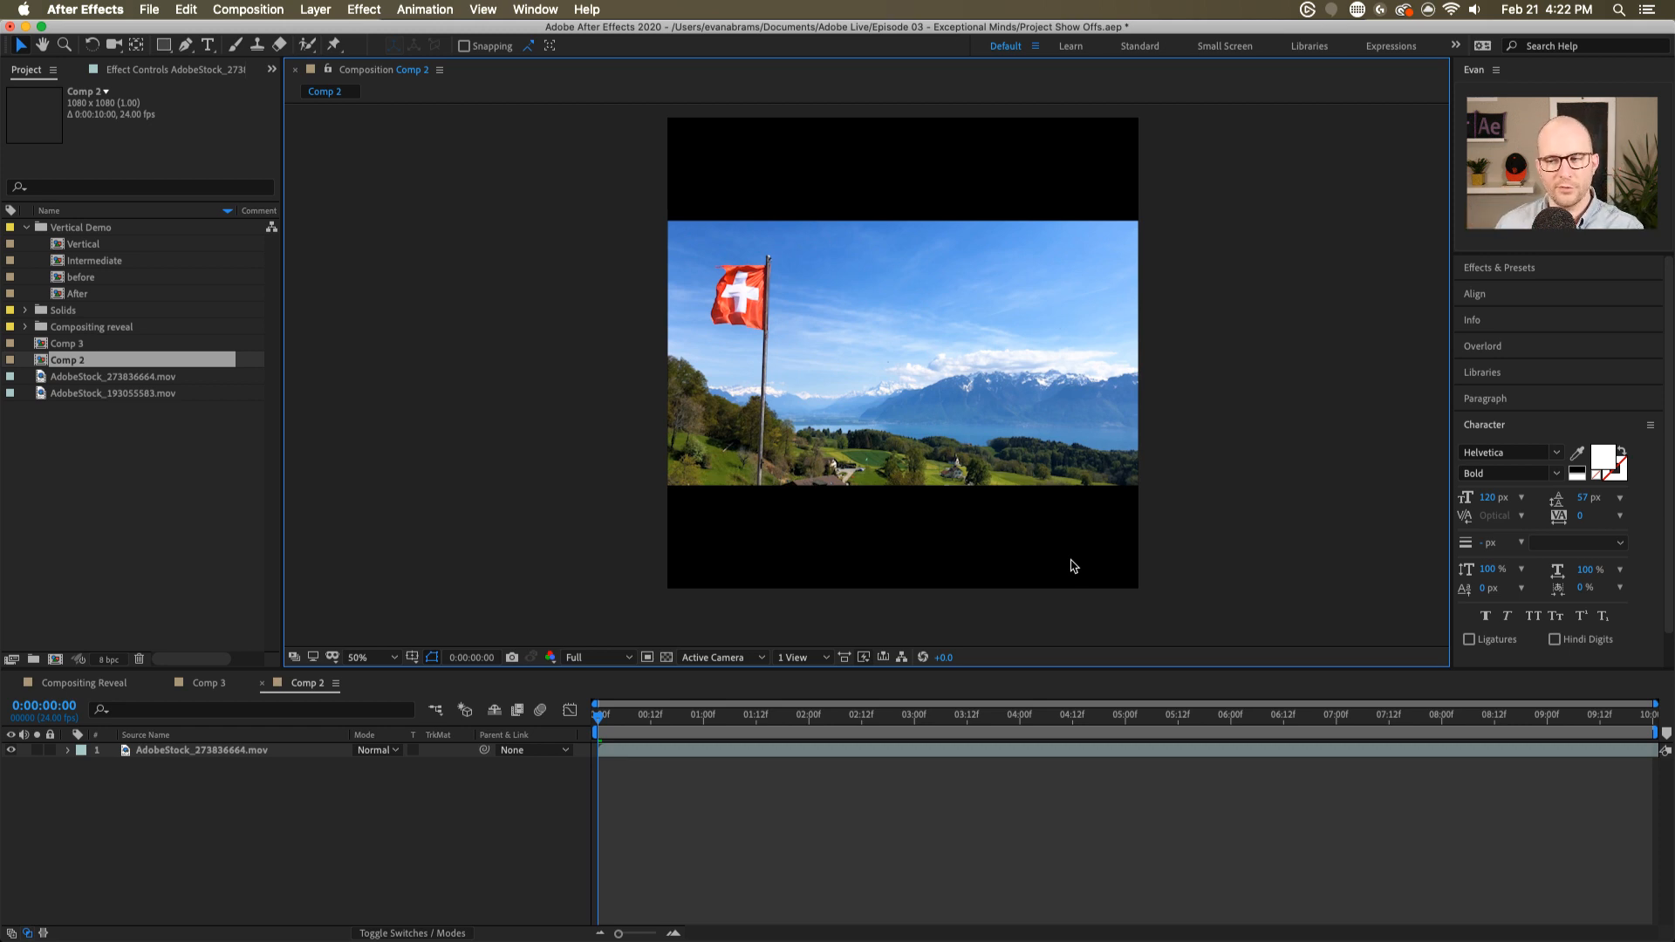
pyautogui.click(1004, 405)
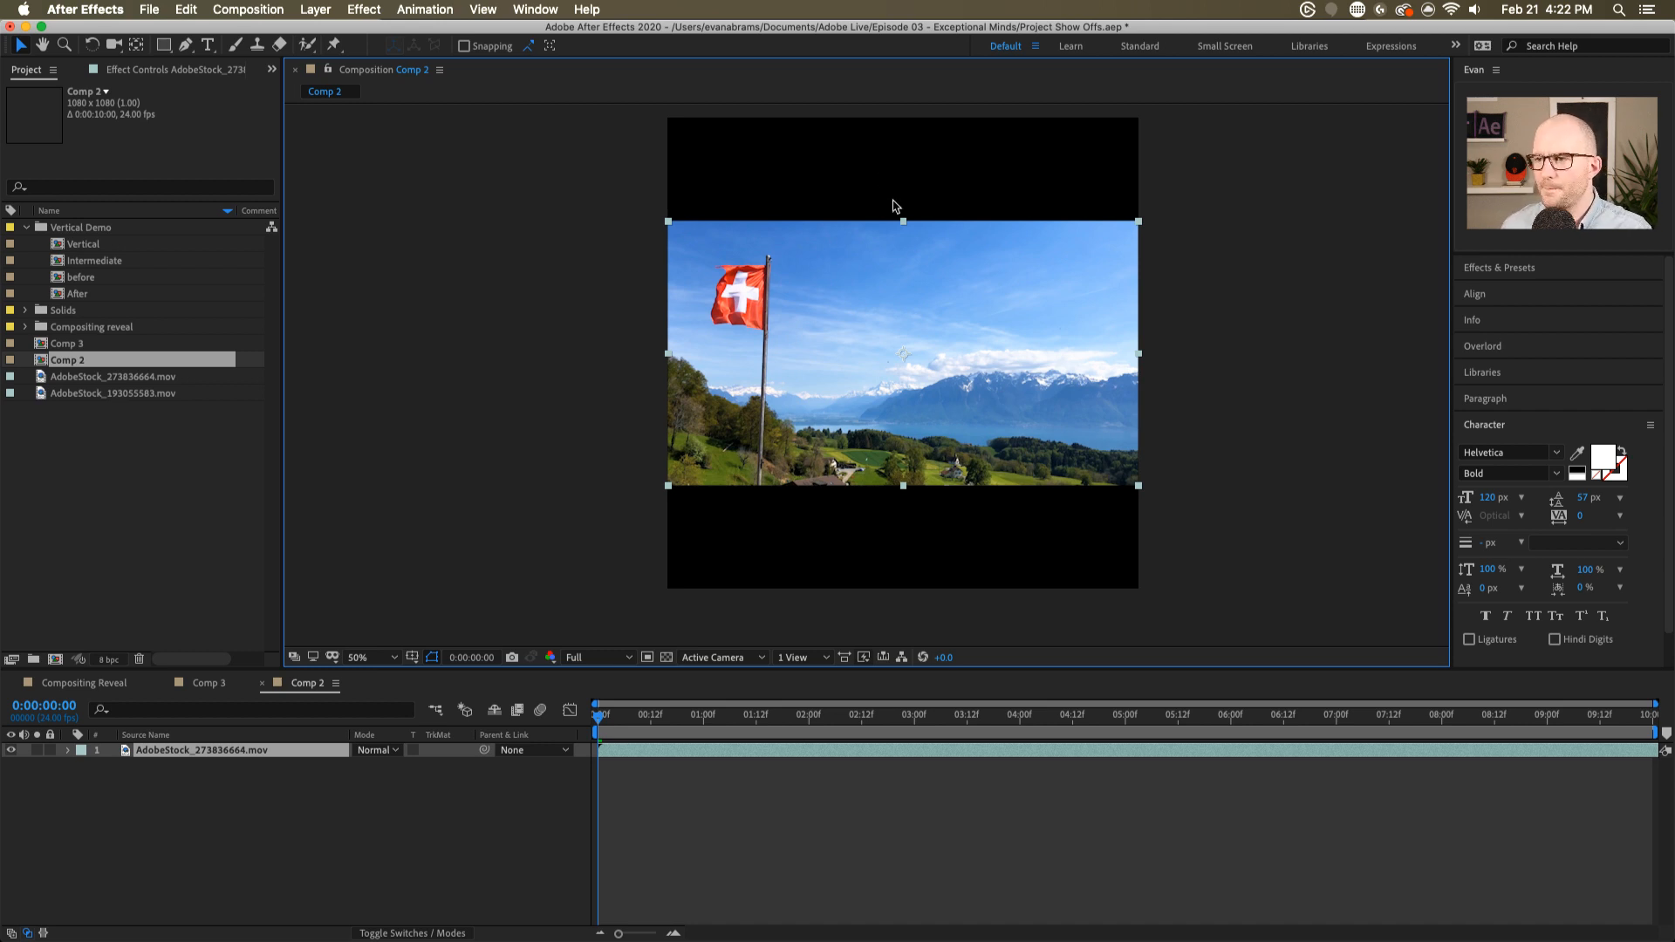
pyautogui.click(164, 756)
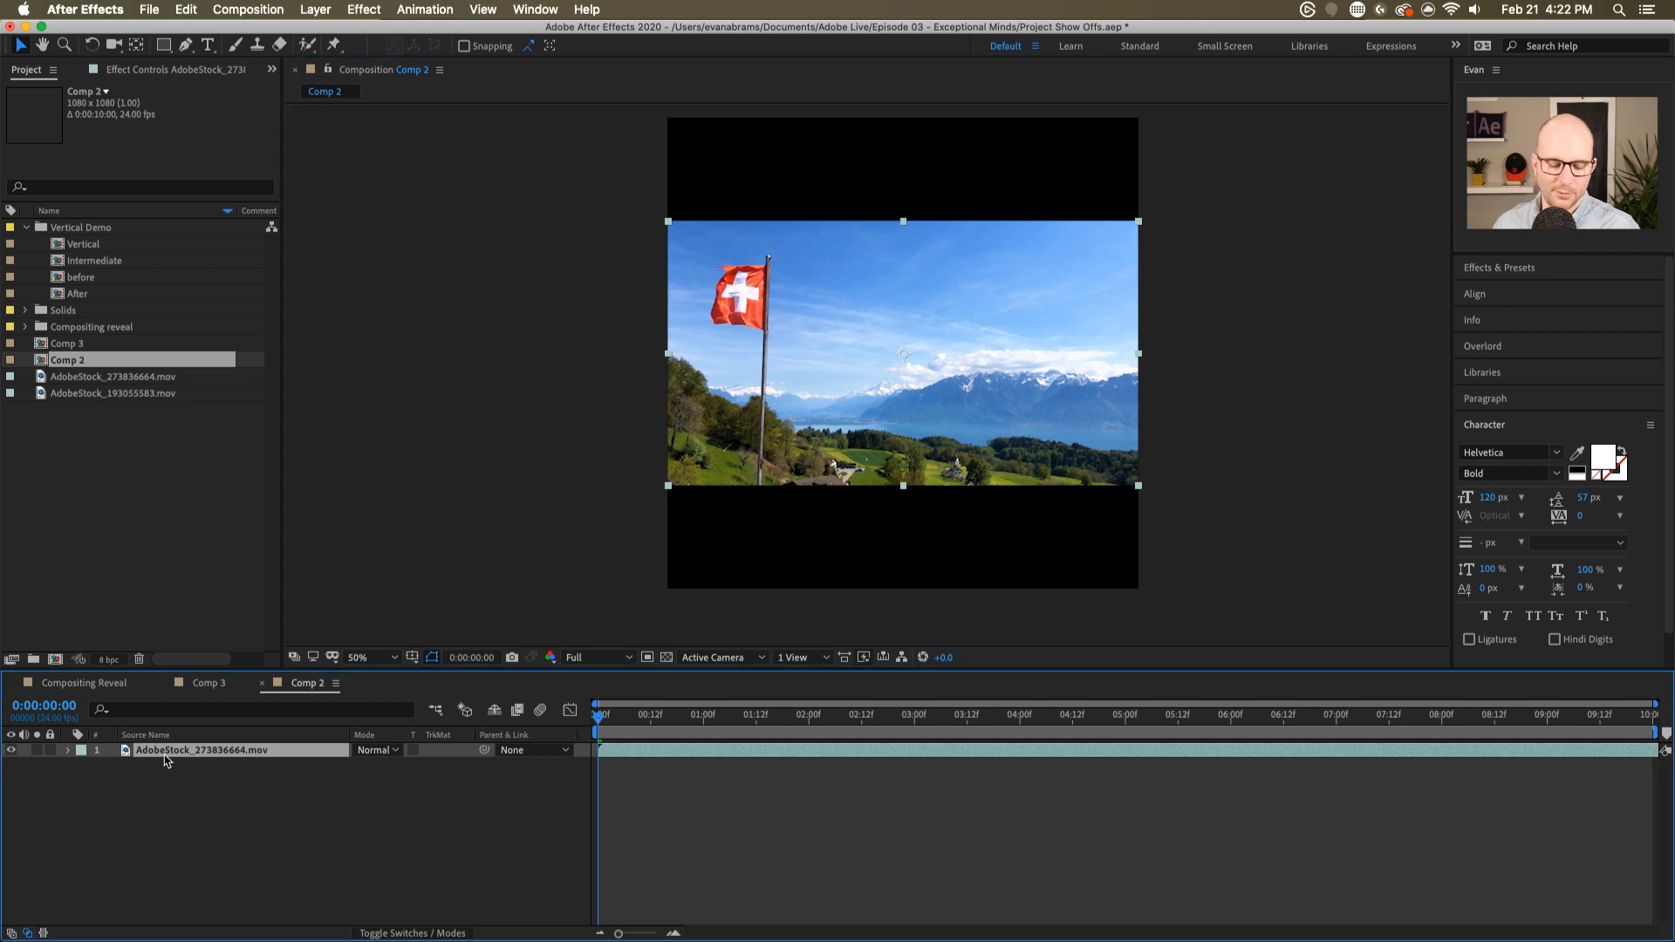
pyautogui.press('super+d')
pyautogui.click(170, 765)
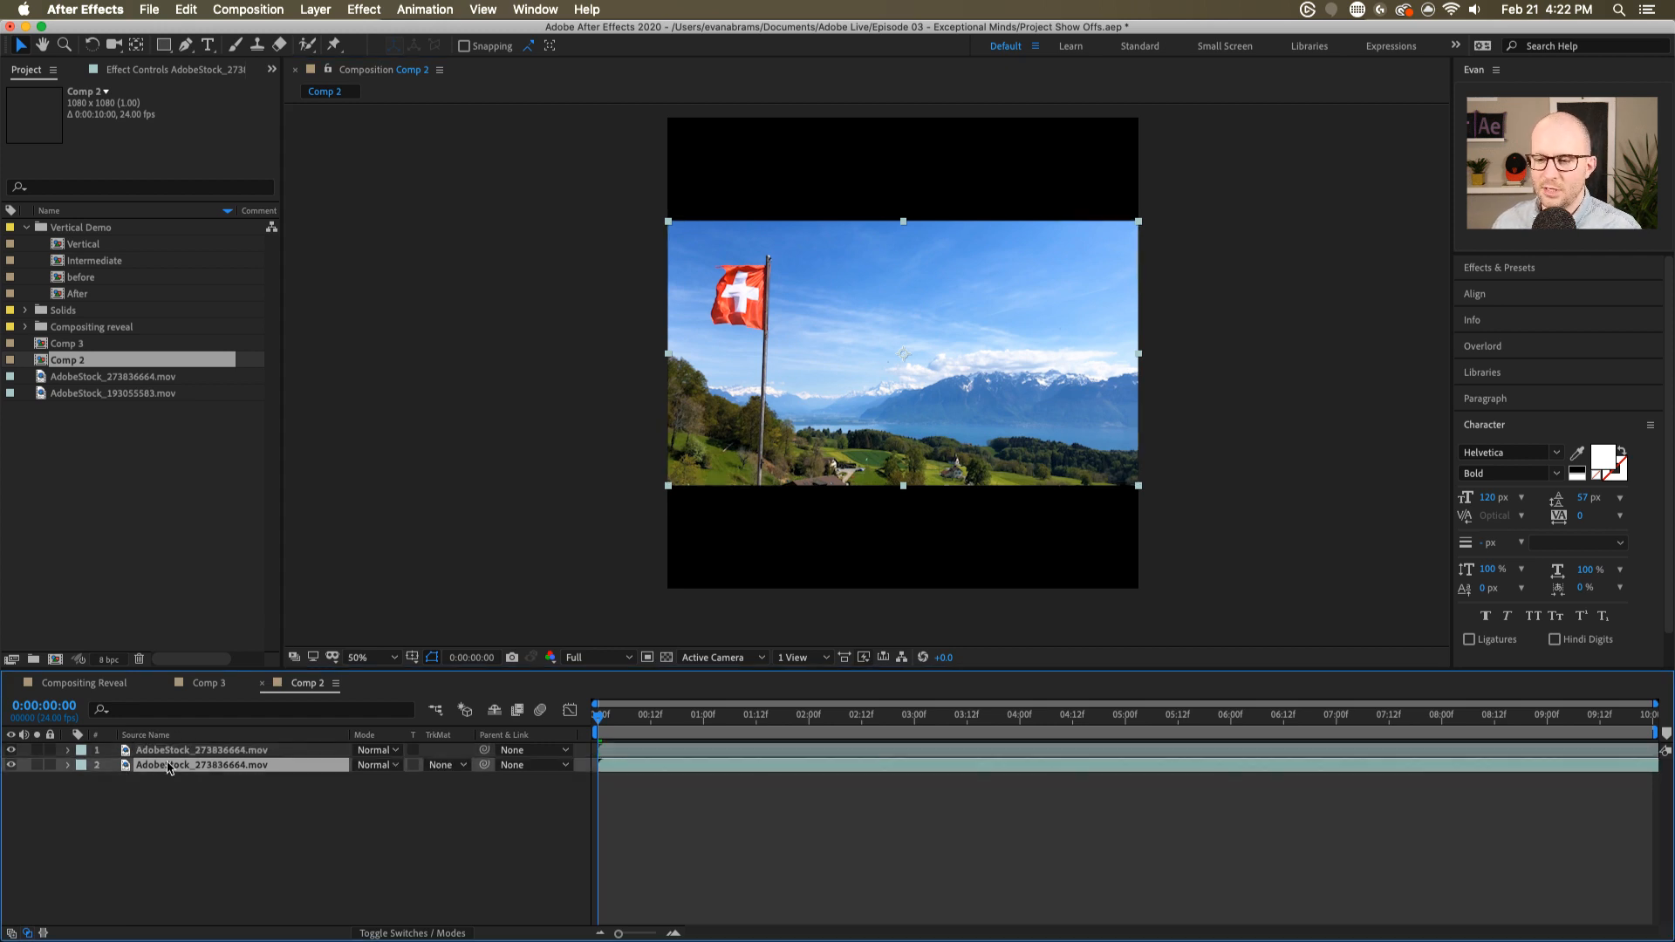
pyautogui.moveTo(903, 486); pyautogui.dragTo(915, 590)
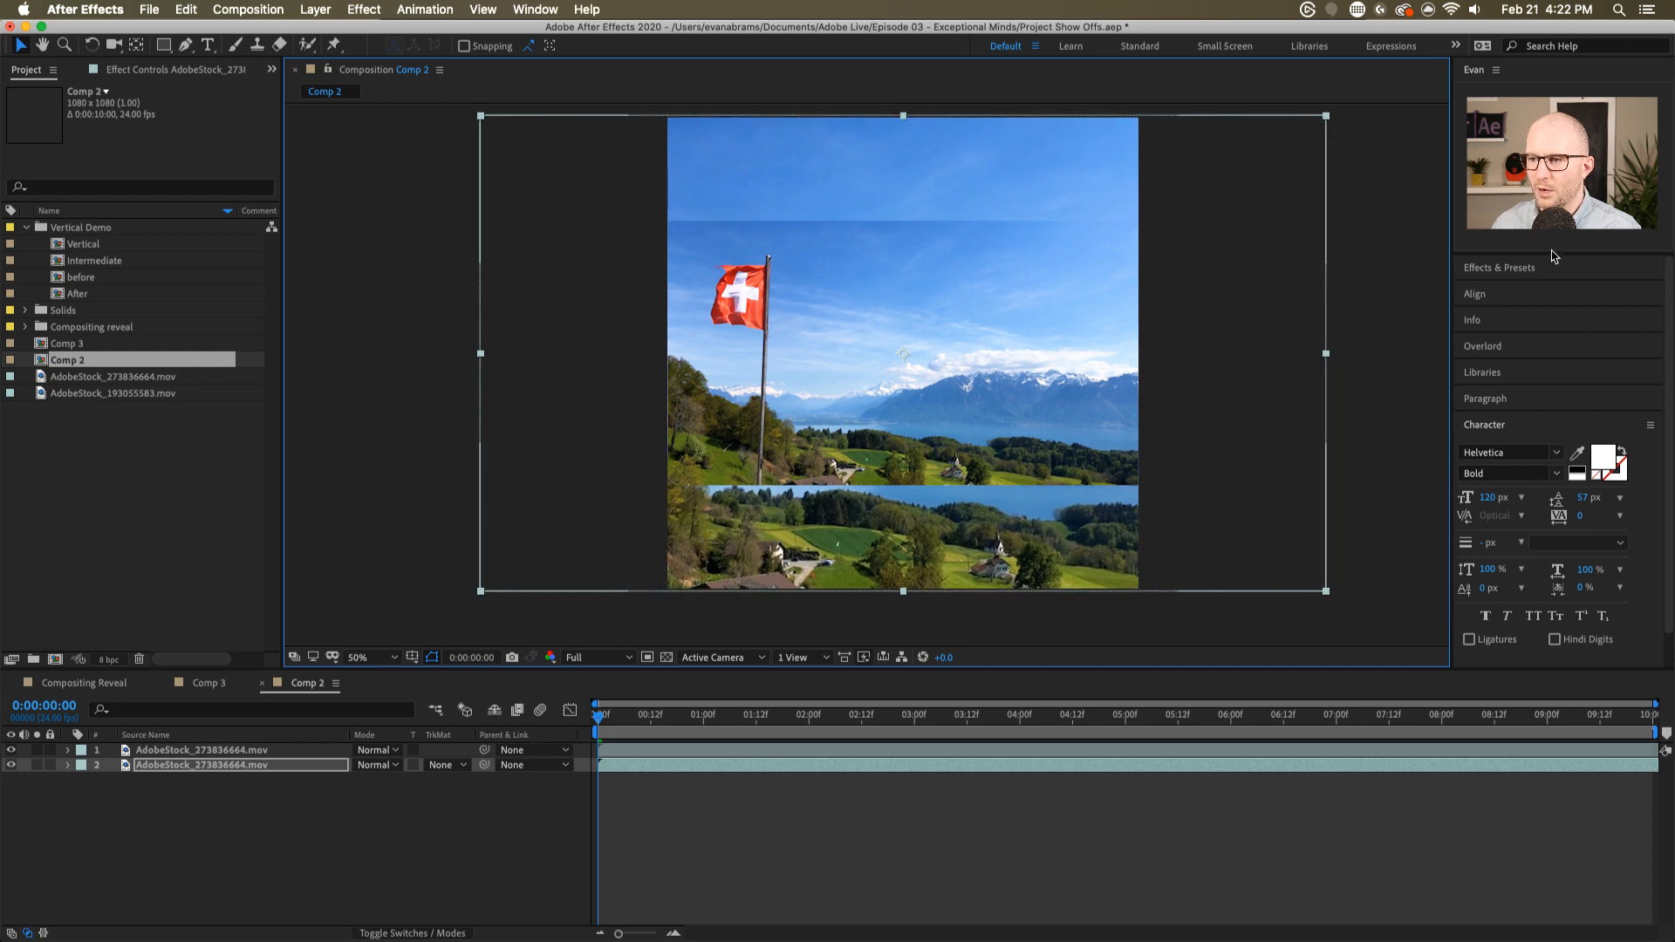
# - Apply Gaussian Blur to the enlarged lower footage copy with Blurriness 87 and Repeat Edge Pixels enabled
pyautogui.click(1497, 267)
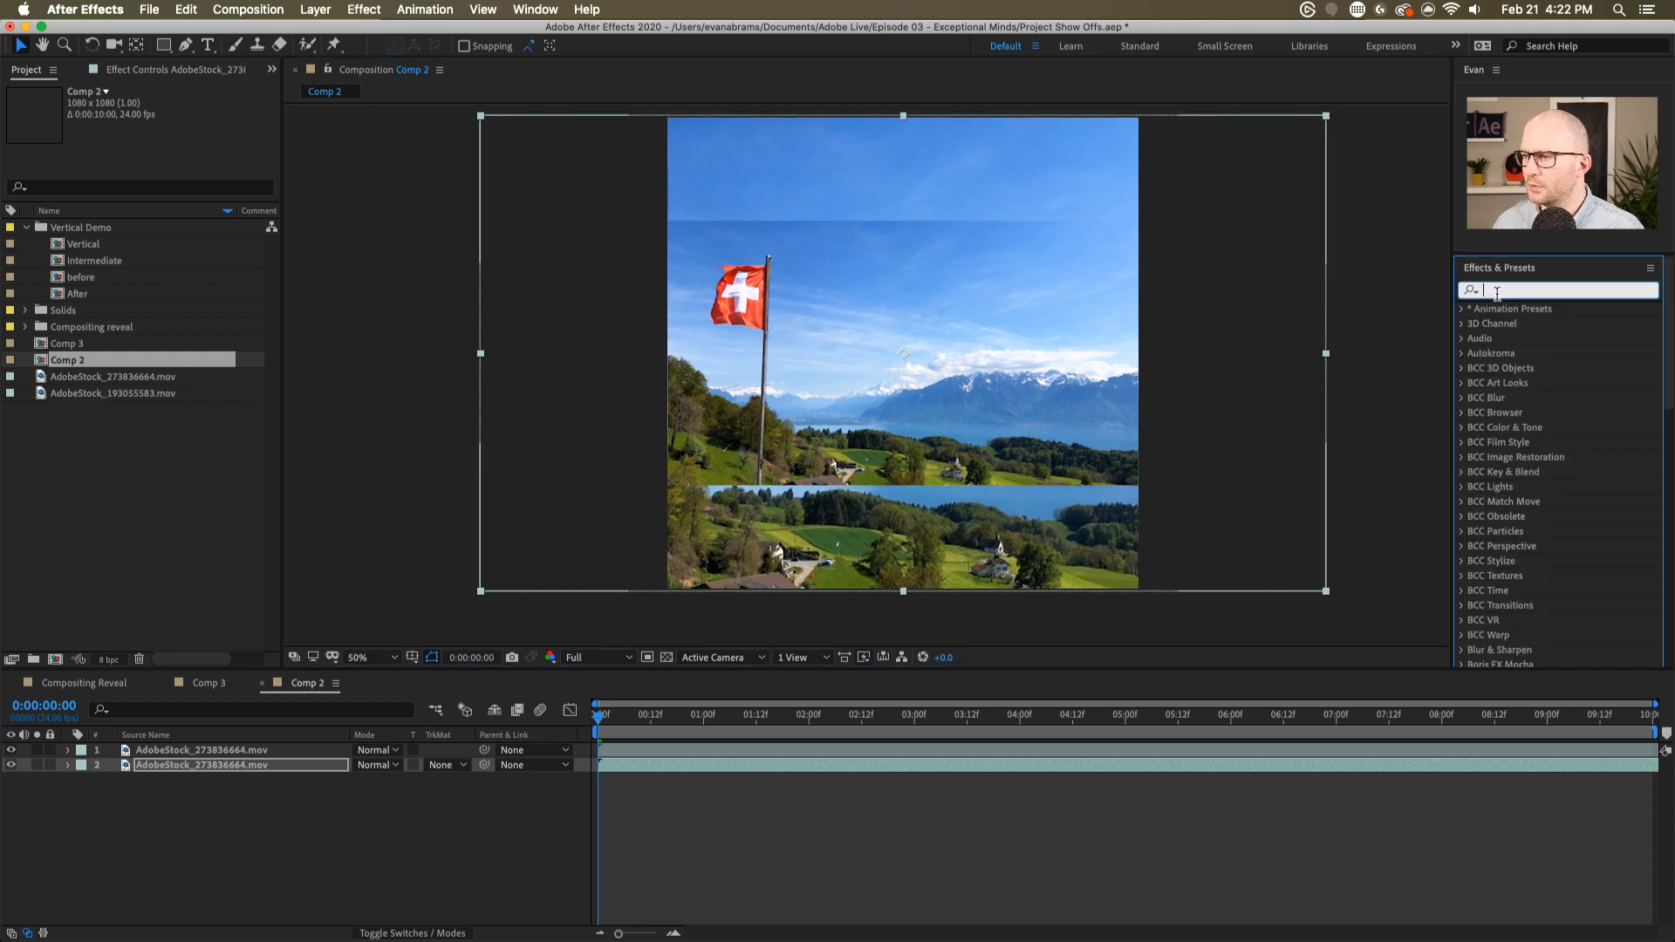
pyautogui.write('gau')
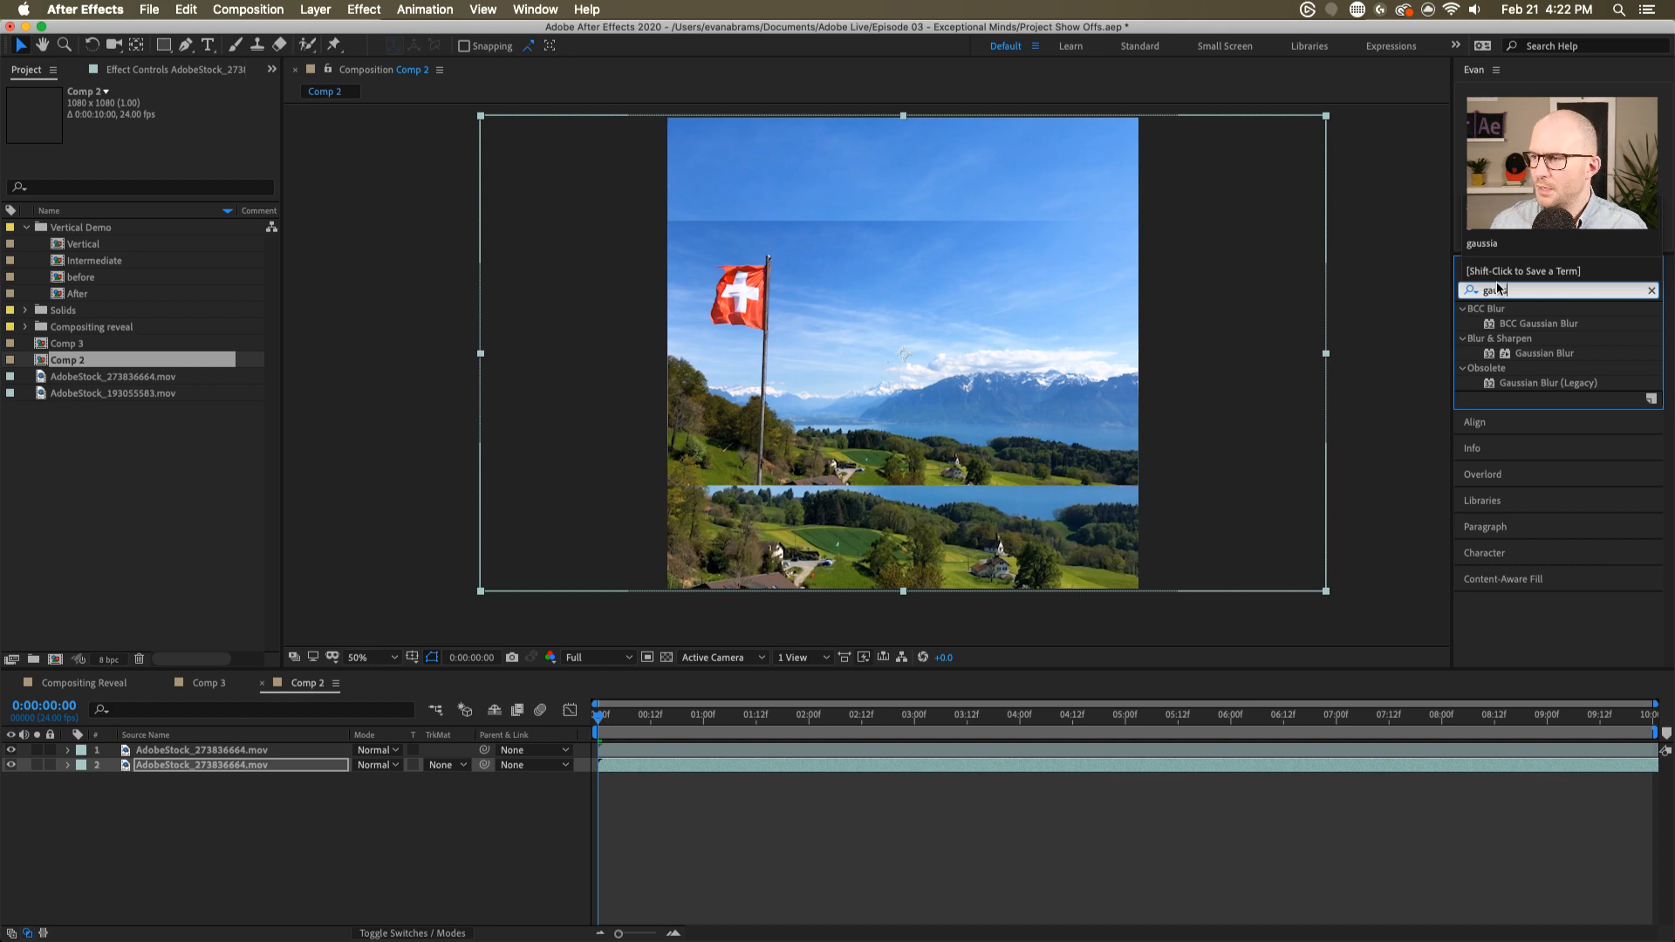
pyautogui.write('ss')
pyautogui.click(1525, 354)
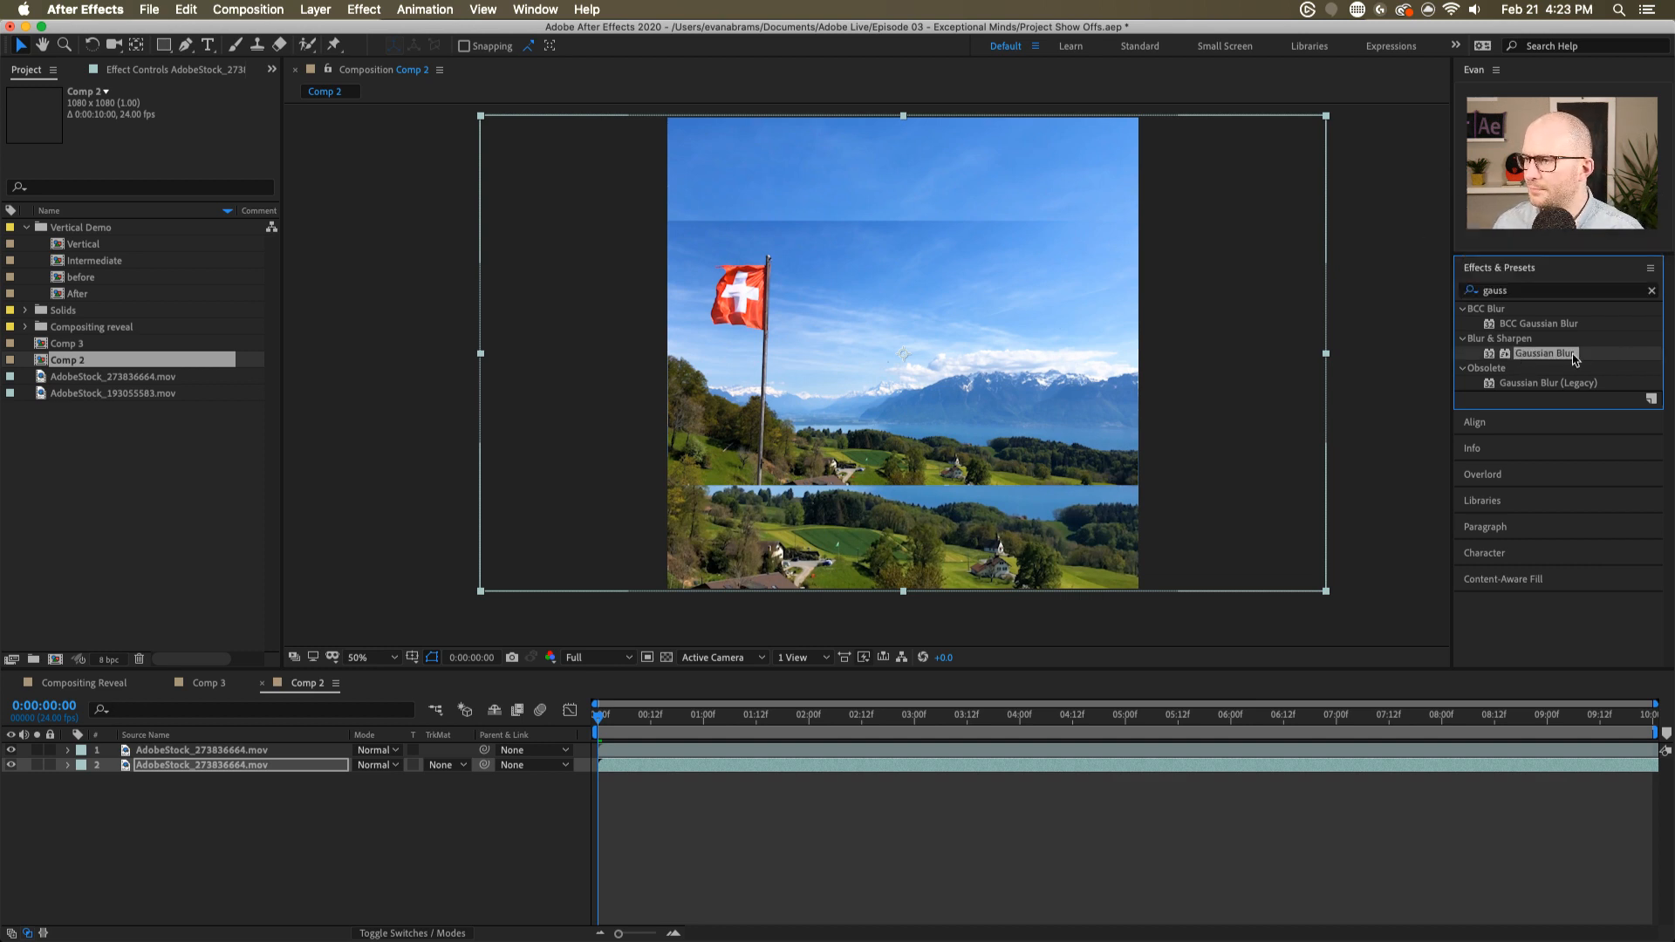
pyautogui.moveTo(1574, 358); pyautogui.dragTo(764, 767)
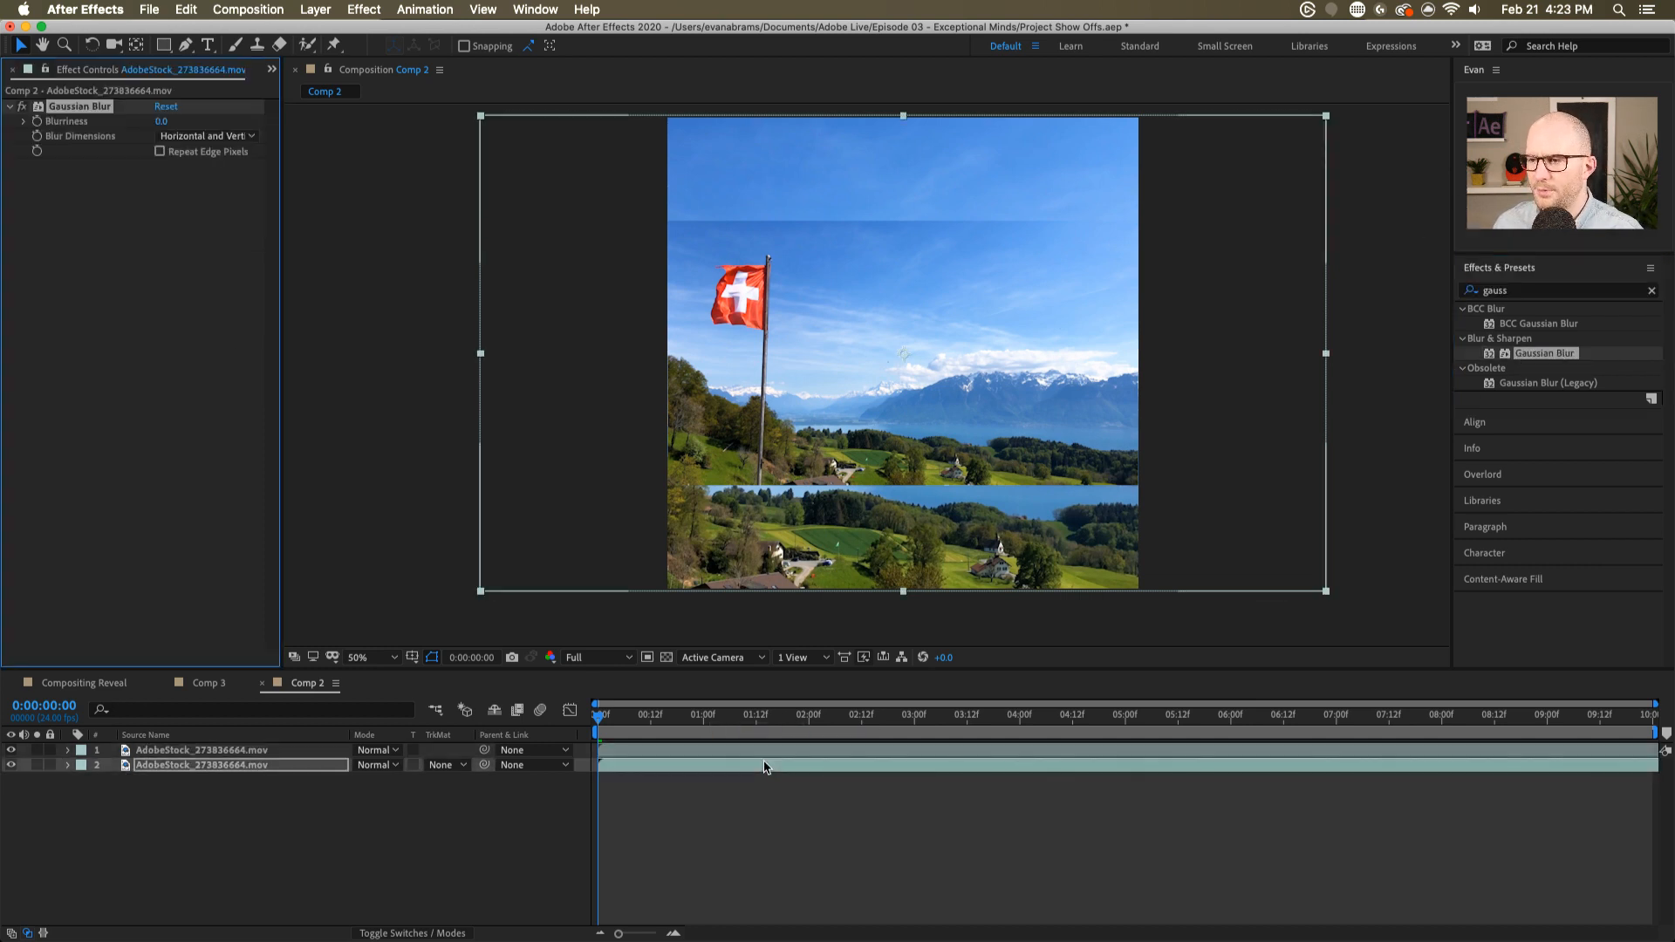
pyautogui.moveTo(163, 121); pyautogui.dragTo(233, 109)
pyautogui.click(159, 151)
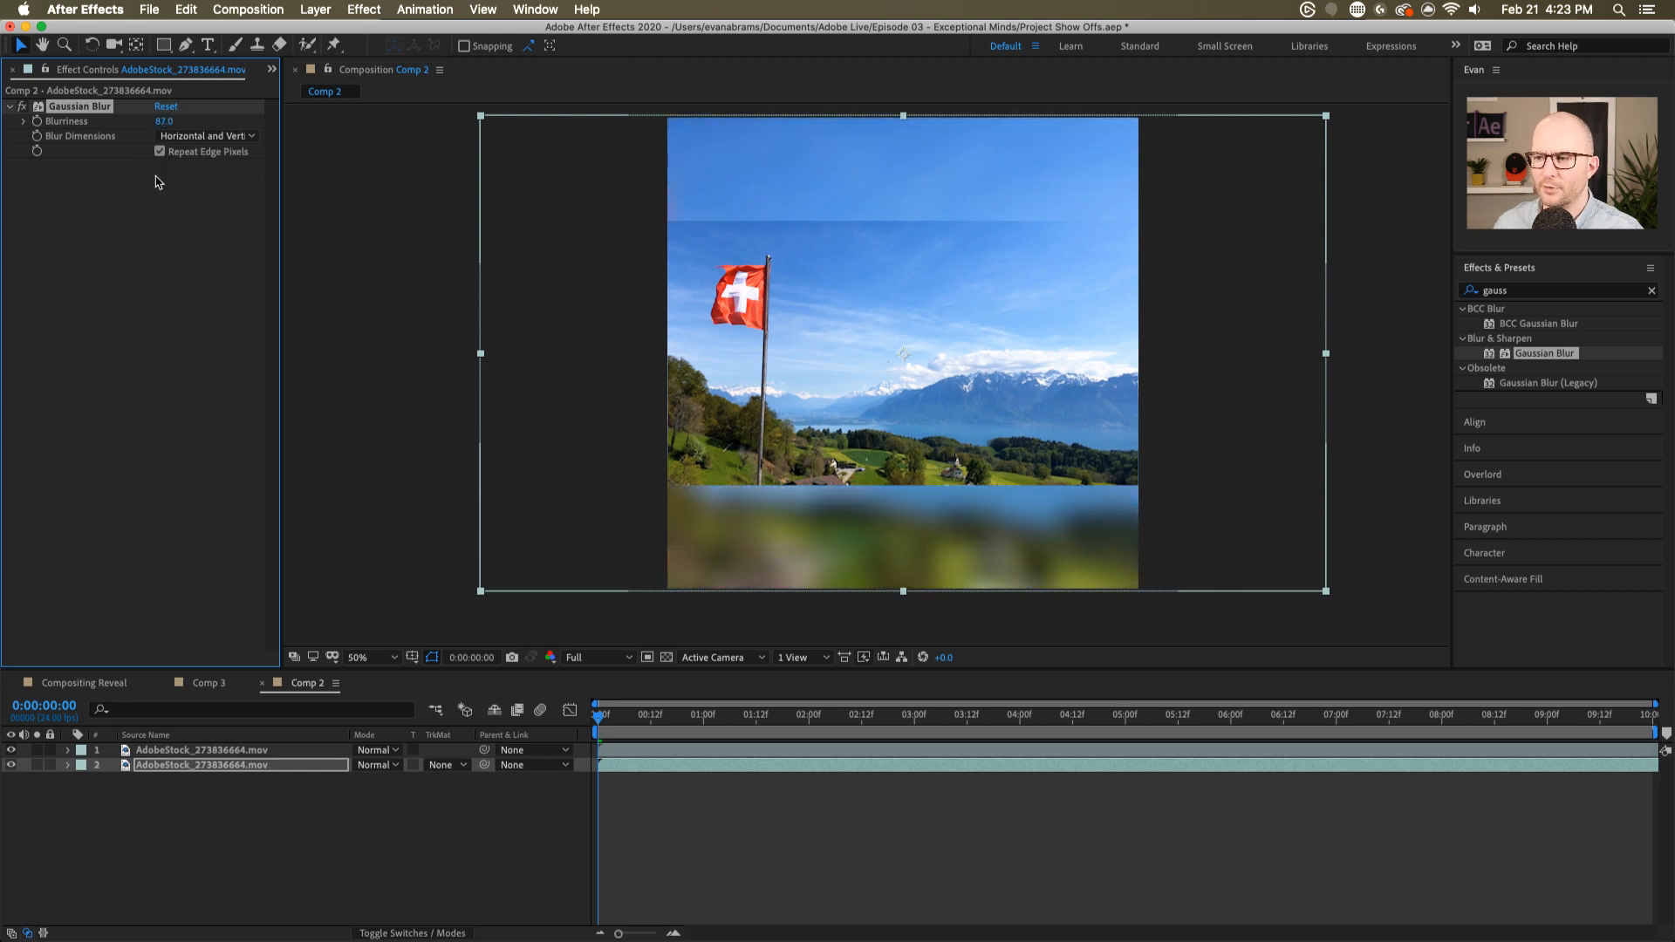
pyautogui.click(968, 868)
# - Scrub through Comp 2 and preview the footage over its blurred background from the start
pyautogui.click(709, 716)
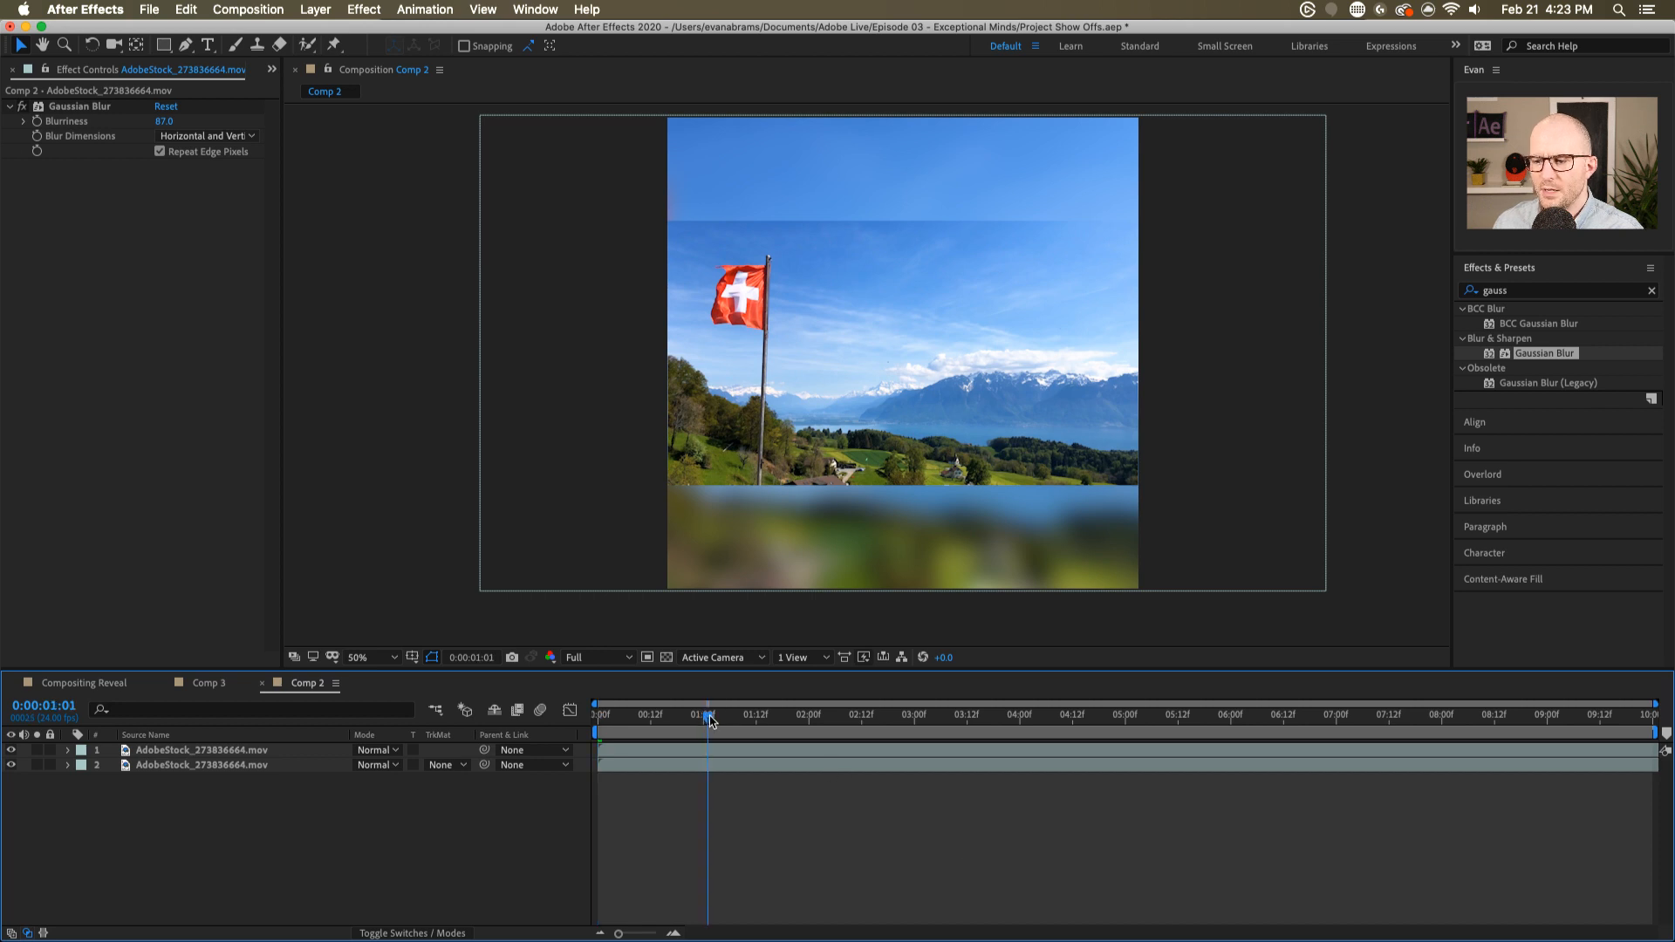
pyautogui.moveTo(710, 721); pyautogui.dragTo(1078, 739)
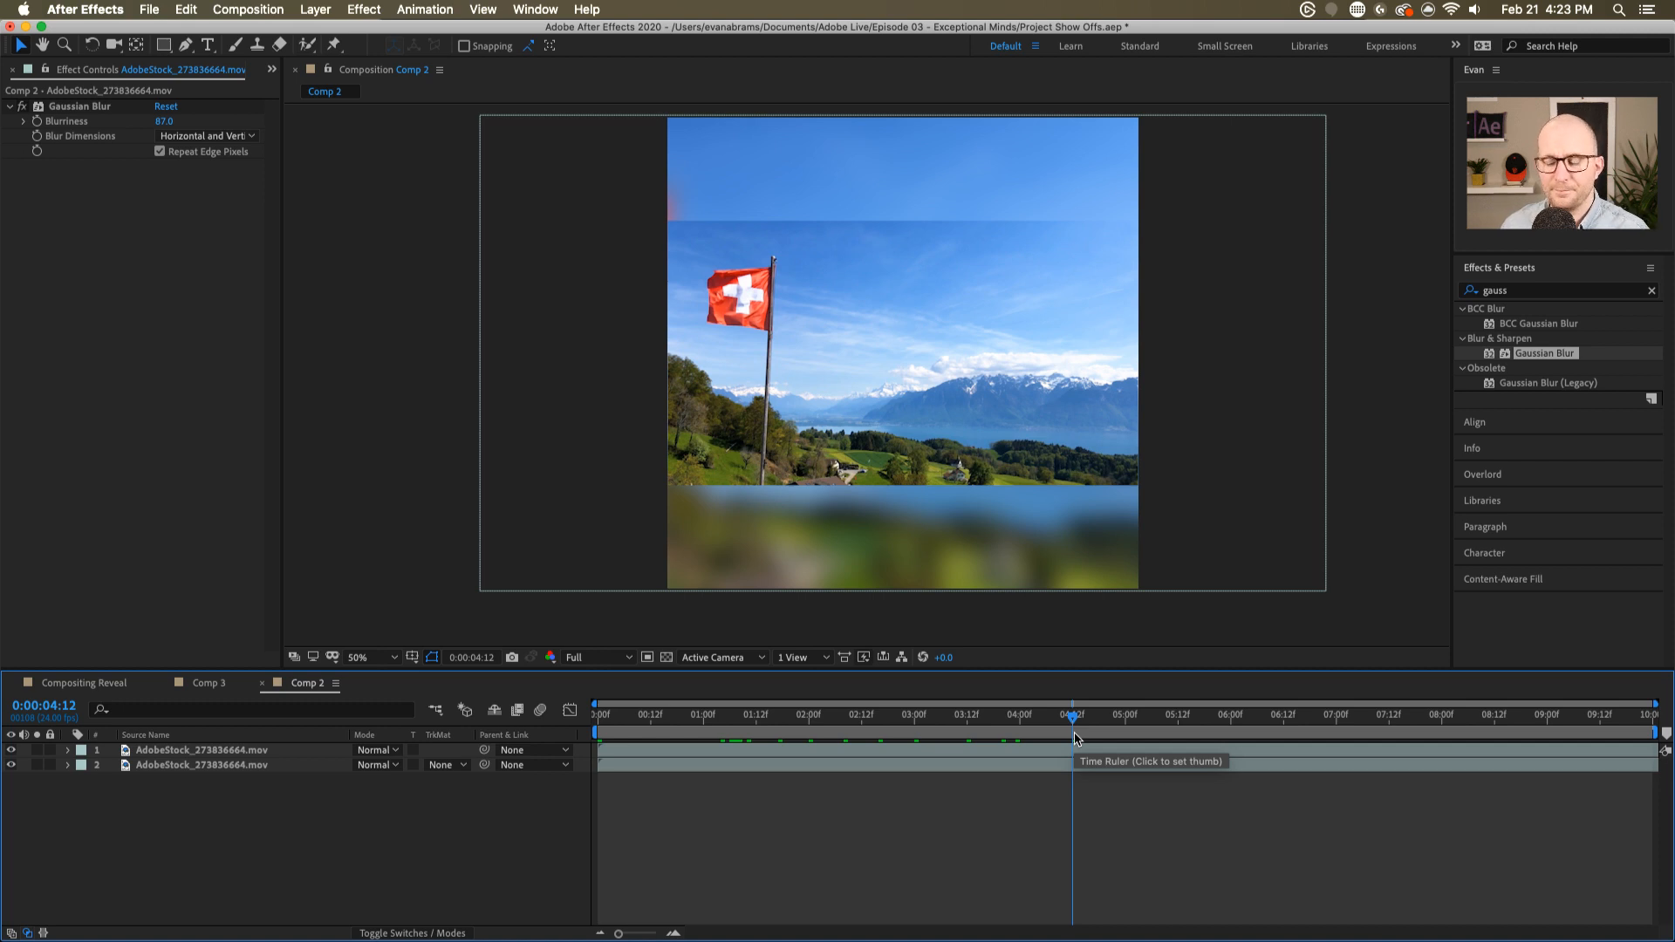
pyautogui.moveTo(1058, 726); pyautogui.dragTo(529, 775)
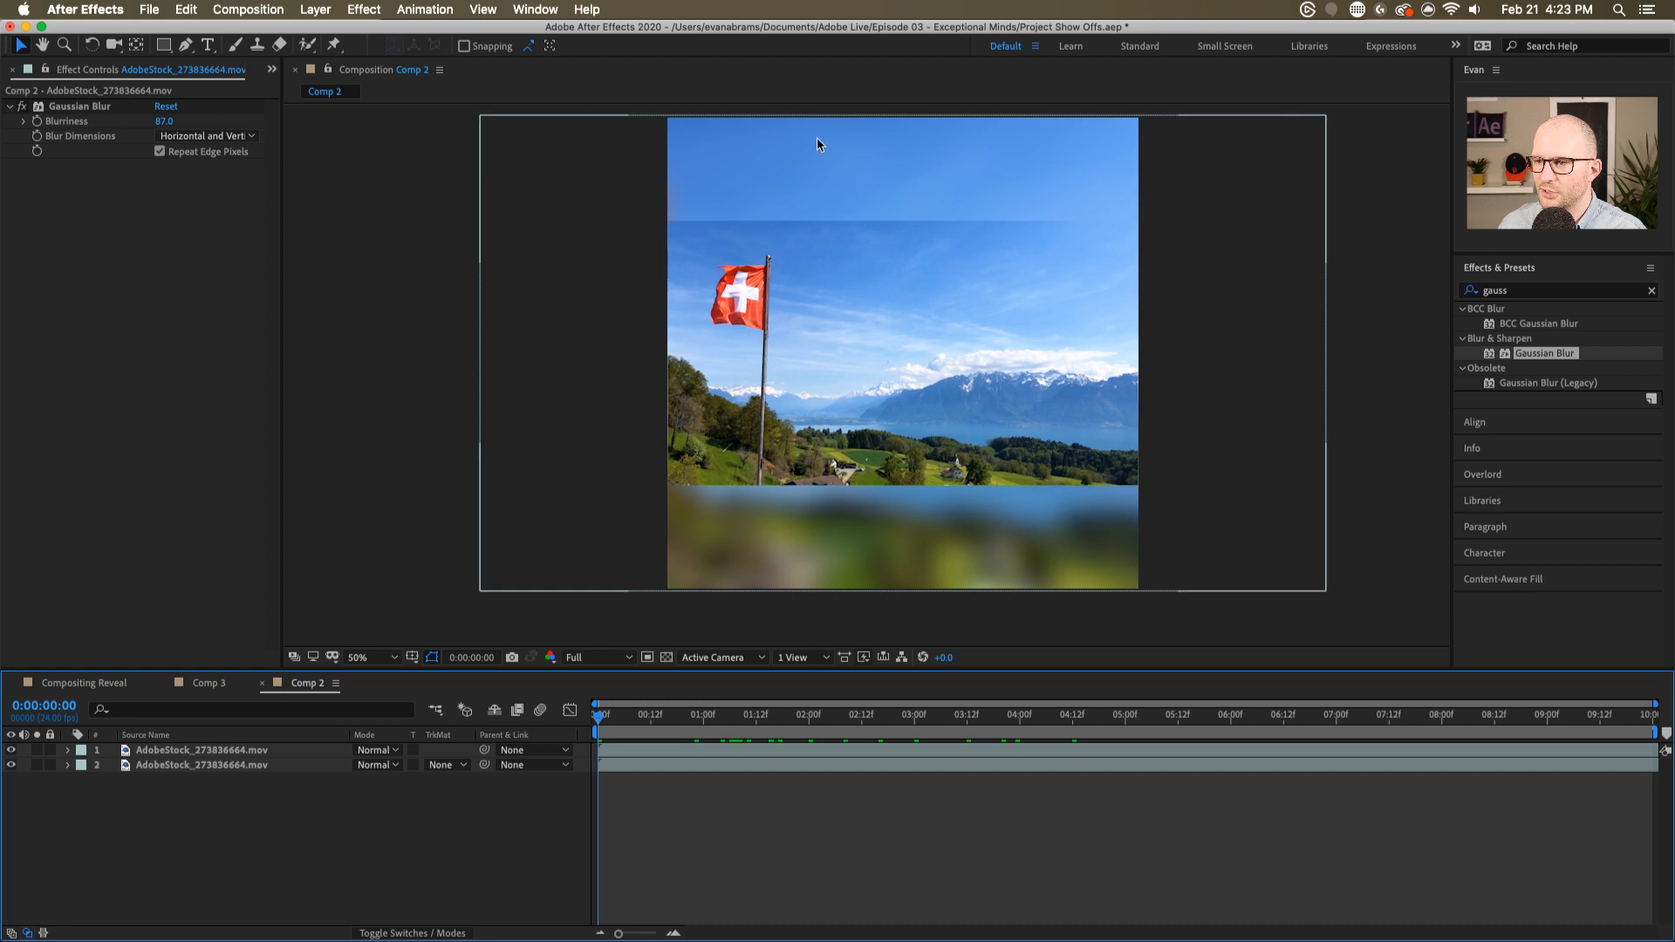
pyautogui.press('space')
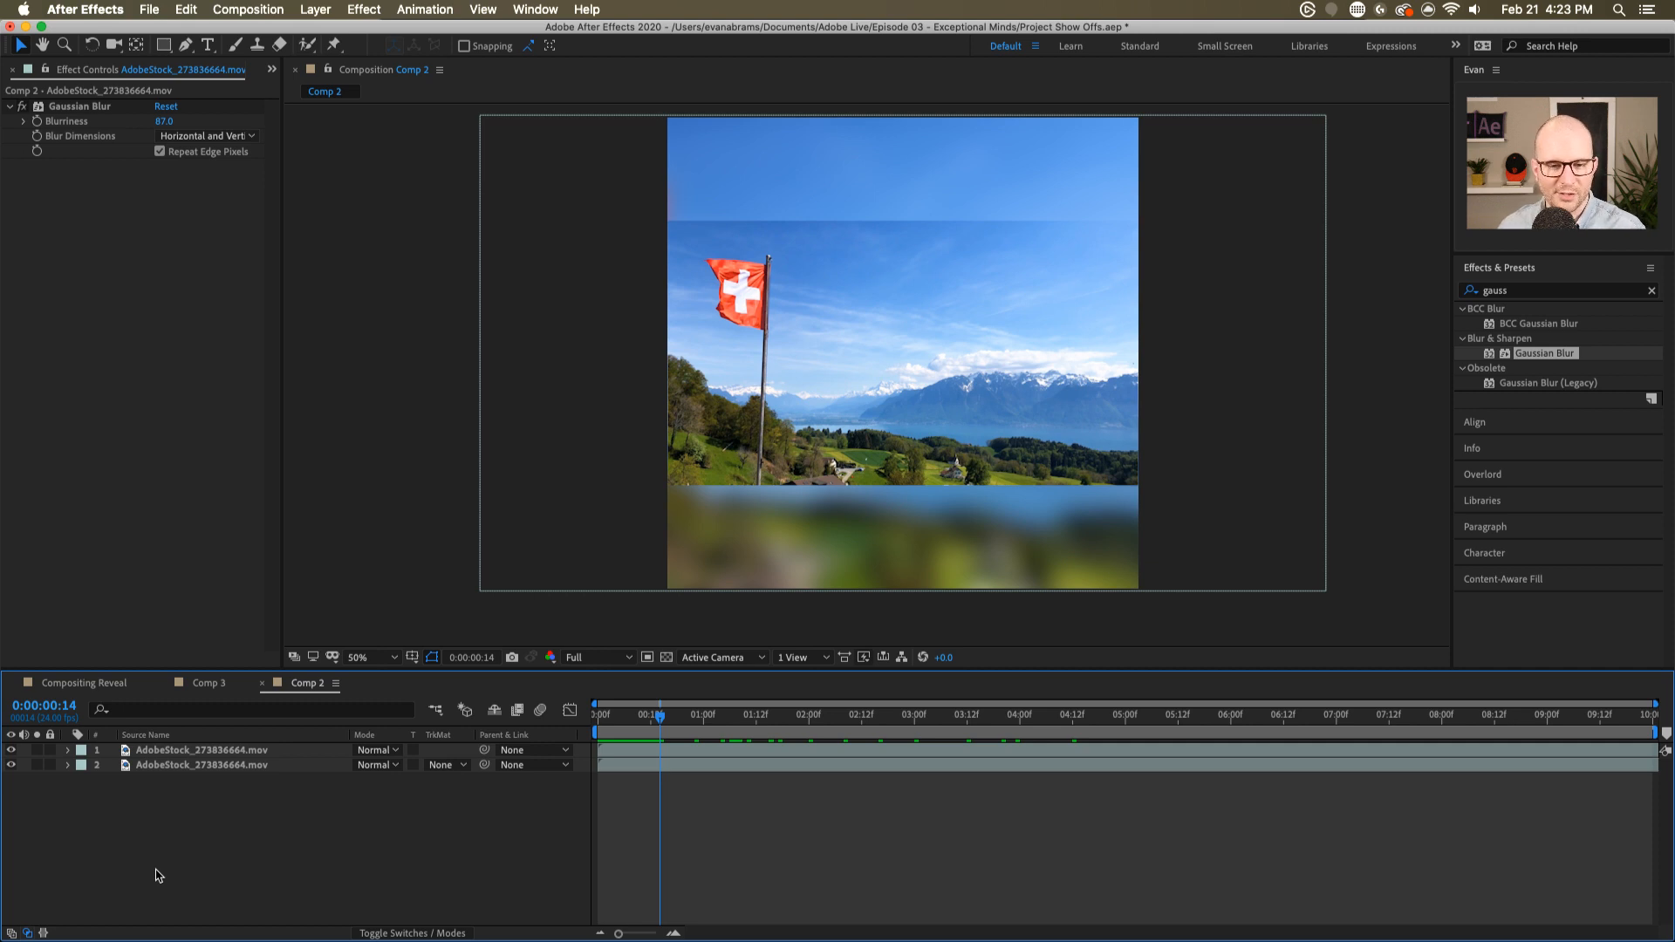
# - Return to Comp 3 and move the playhead to 0:00:00:10, where the before/after wipe is partway across
pyautogui.click(210, 683)
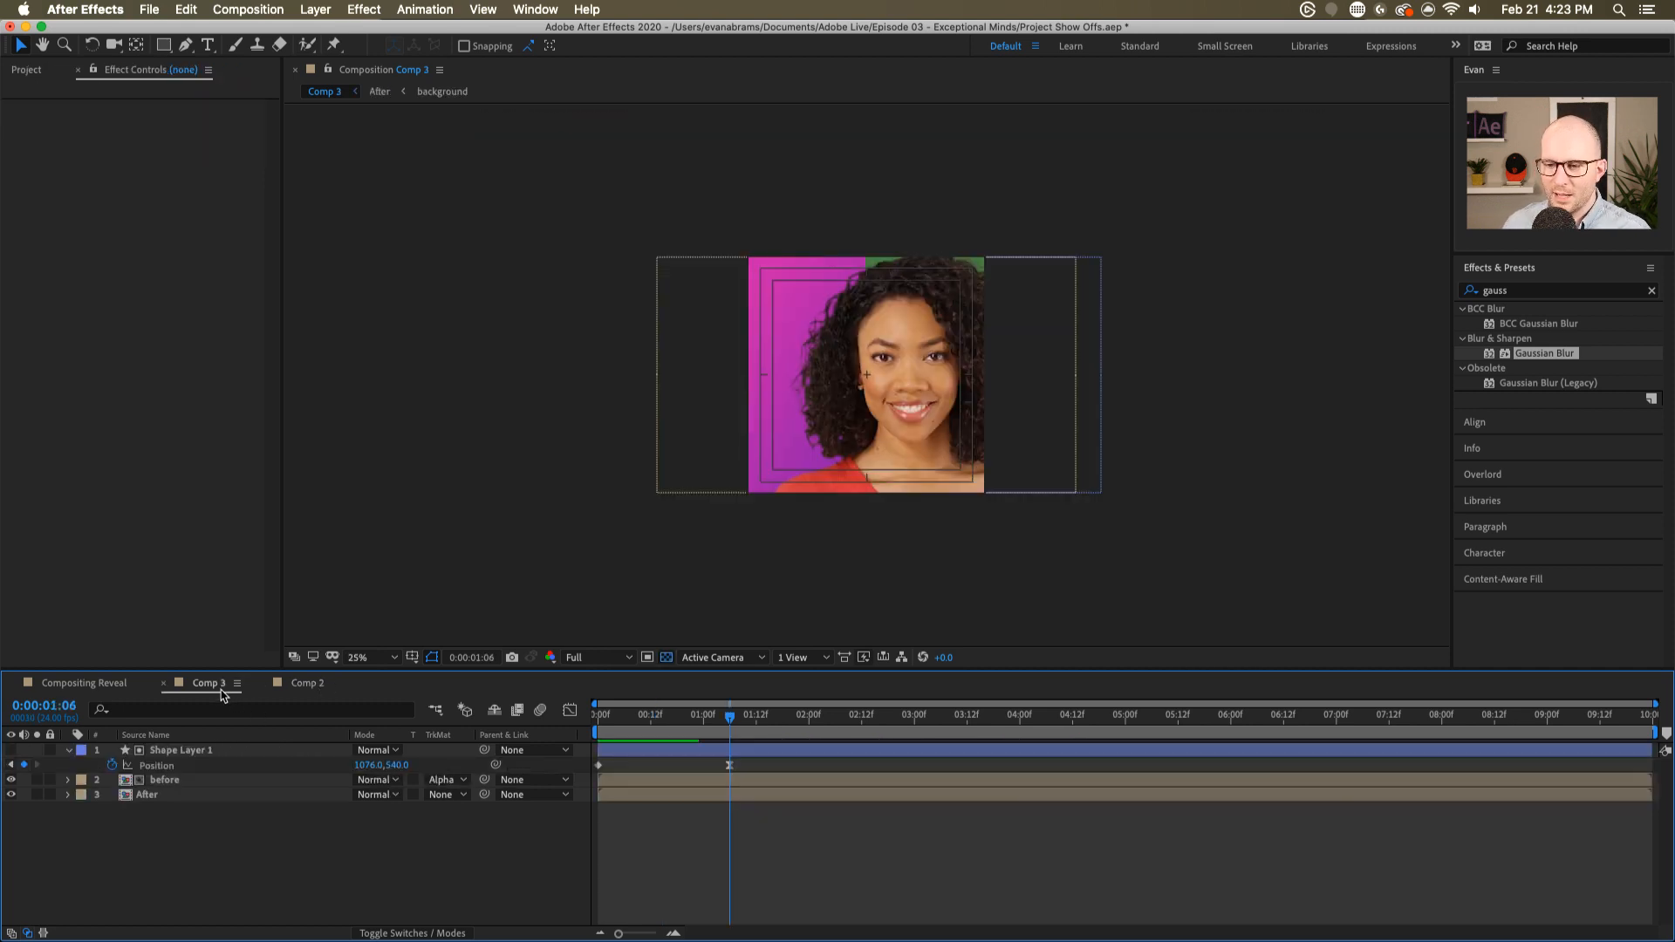
pyautogui.click(635, 793)
pyautogui.click(641, 726)
pyautogui.click(667, 842)
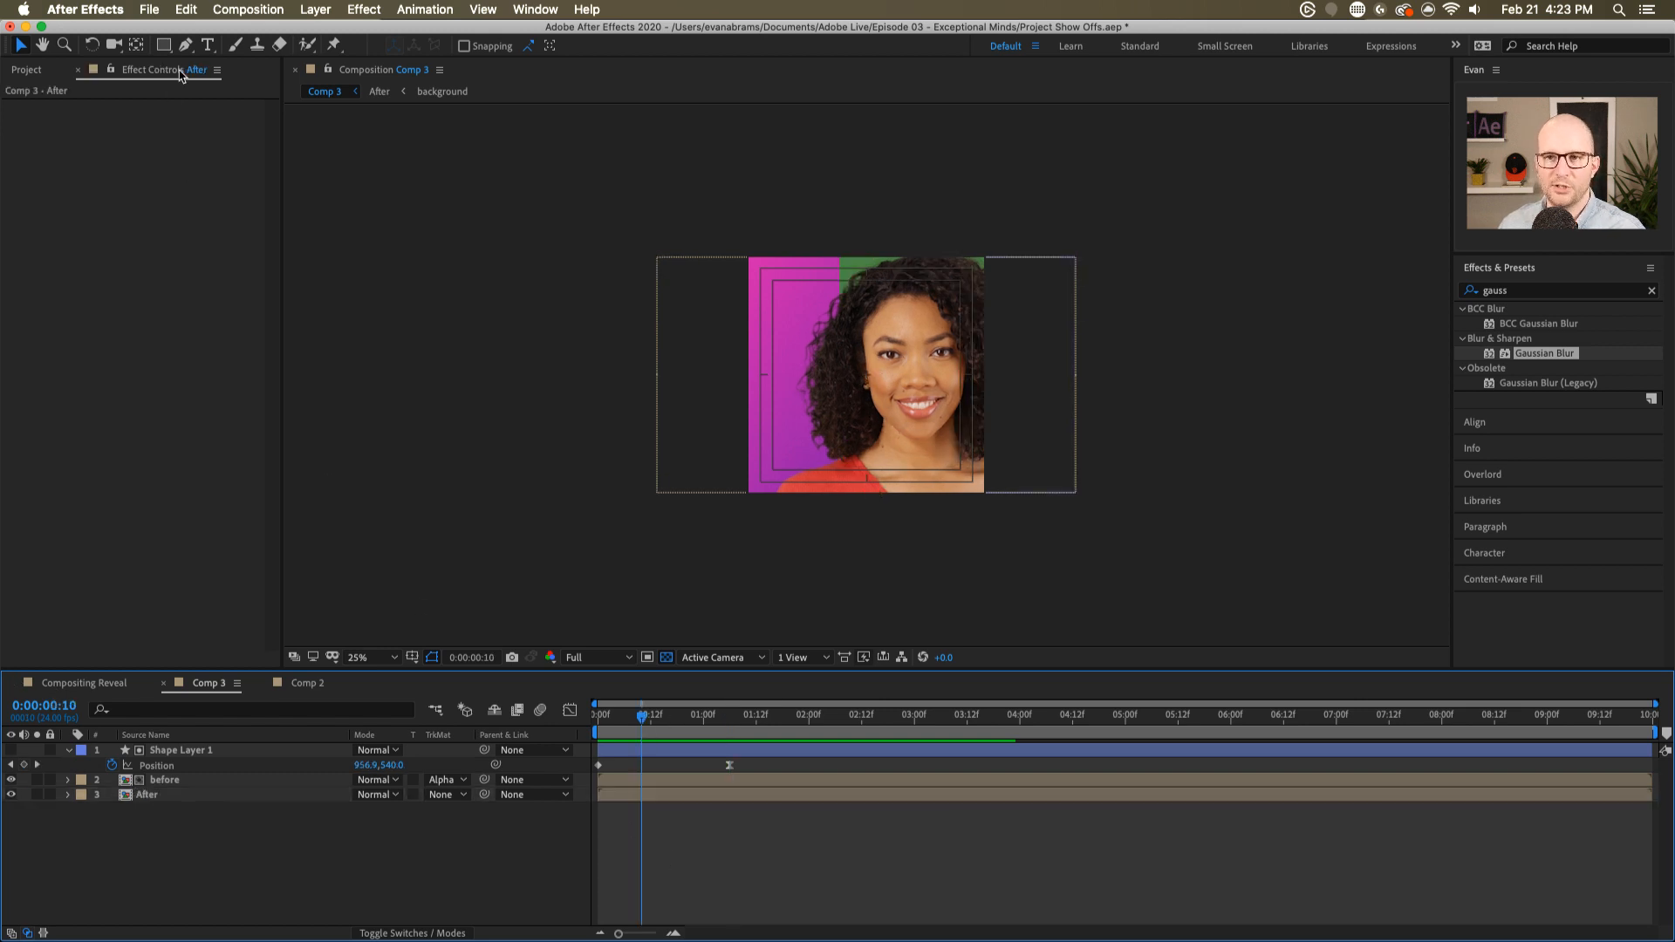
# - Add a full-frame white rectangle as a new shape layer in Comp 3 and reveal its modified properties
pyautogui.doubleClick(164, 45)
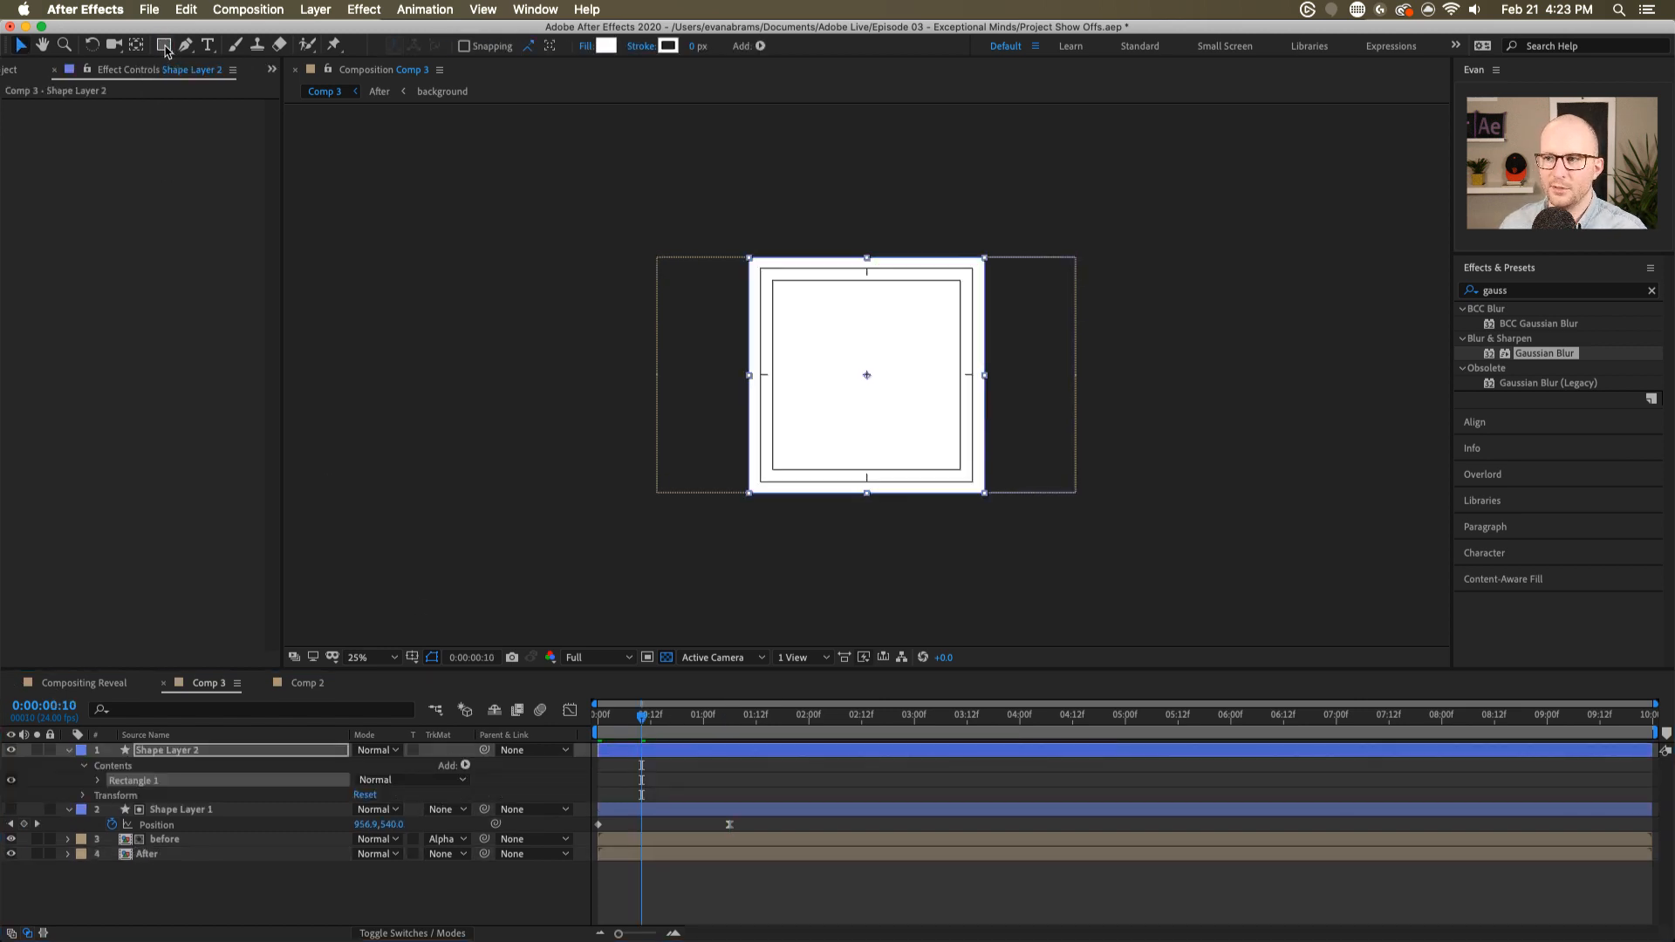
pyautogui.press('u')
pyautogui.press('u')
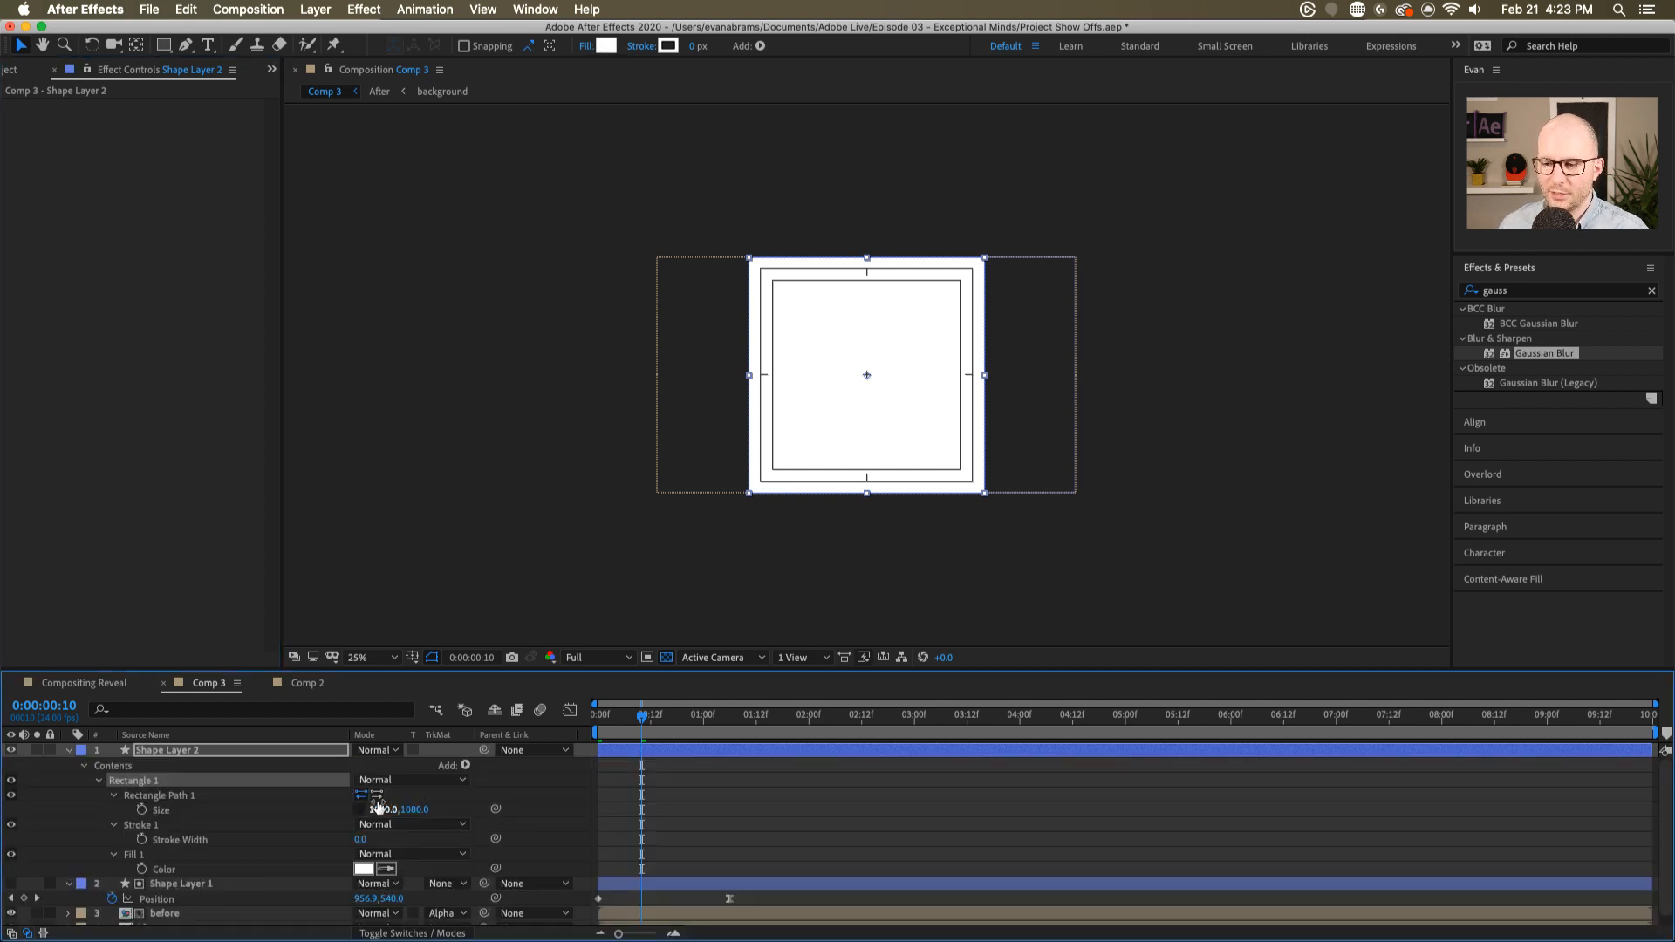
# - Narrow the new rectangle path into a vertical divider line 20 px wide and 1080 px high
pyautogui.click(251, 796)
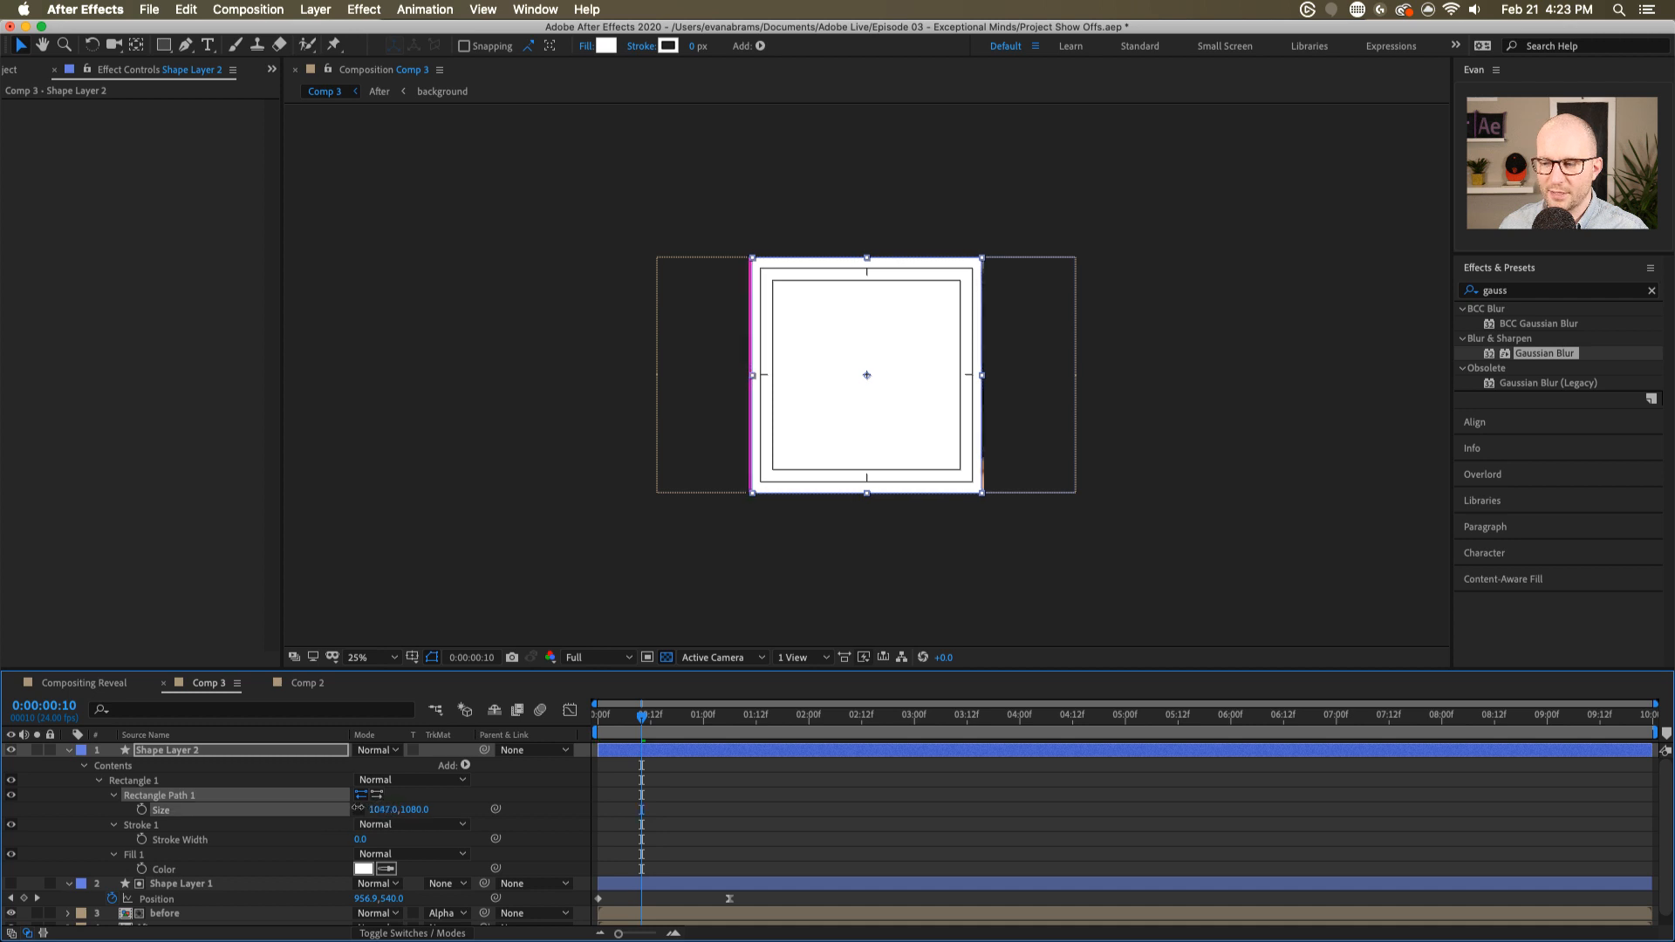
pyautogui.moveTo(382, 810); pyautogui.dragTo(286, 820)
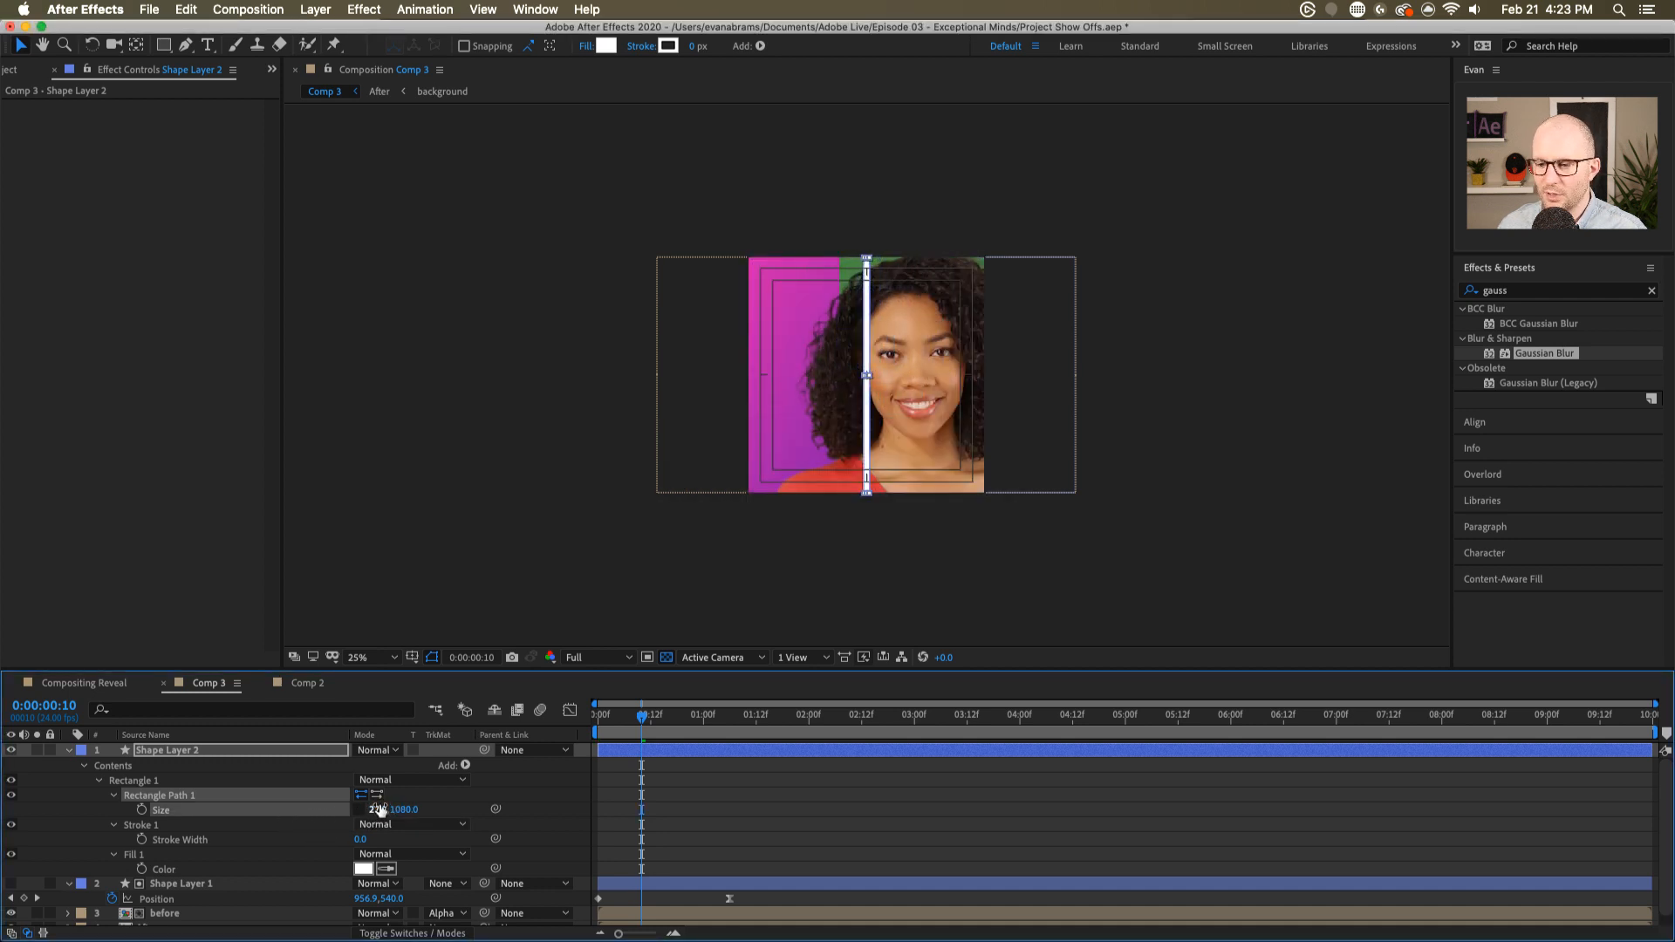
pyautogui.click(379, 811)
pyautogui.write('10')
pyautogui.press('Return')
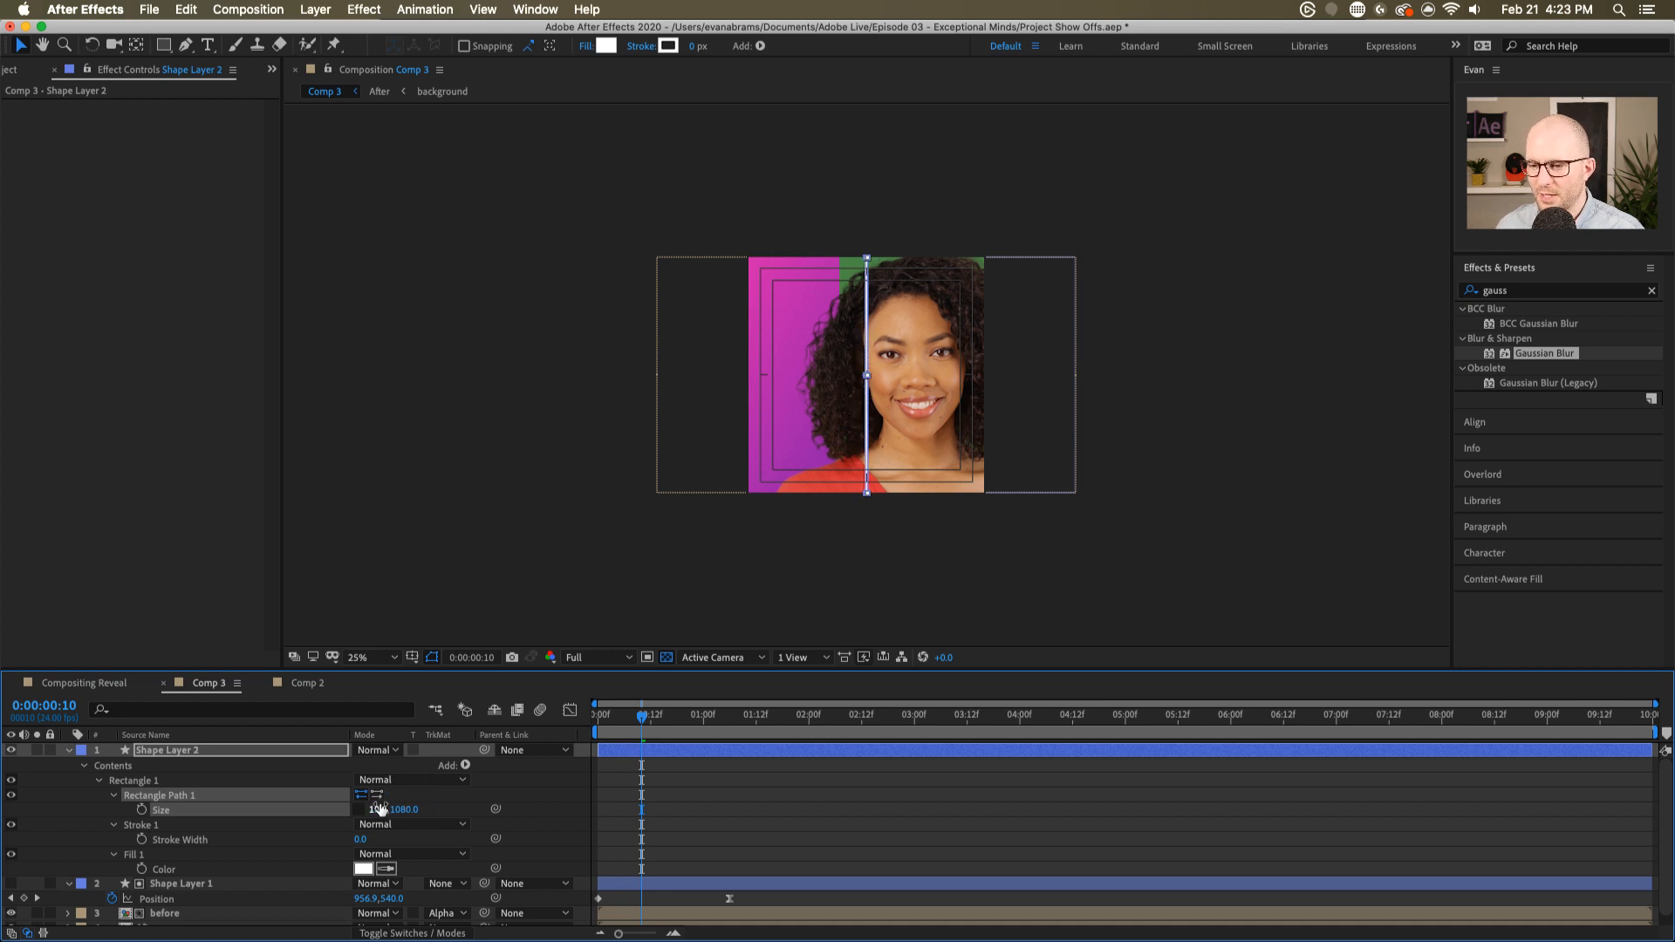
pyautogui.click(379, 811)
pyautogui.write('20')
pyautogui.press('Return')
pyautogui.click(629, 790)
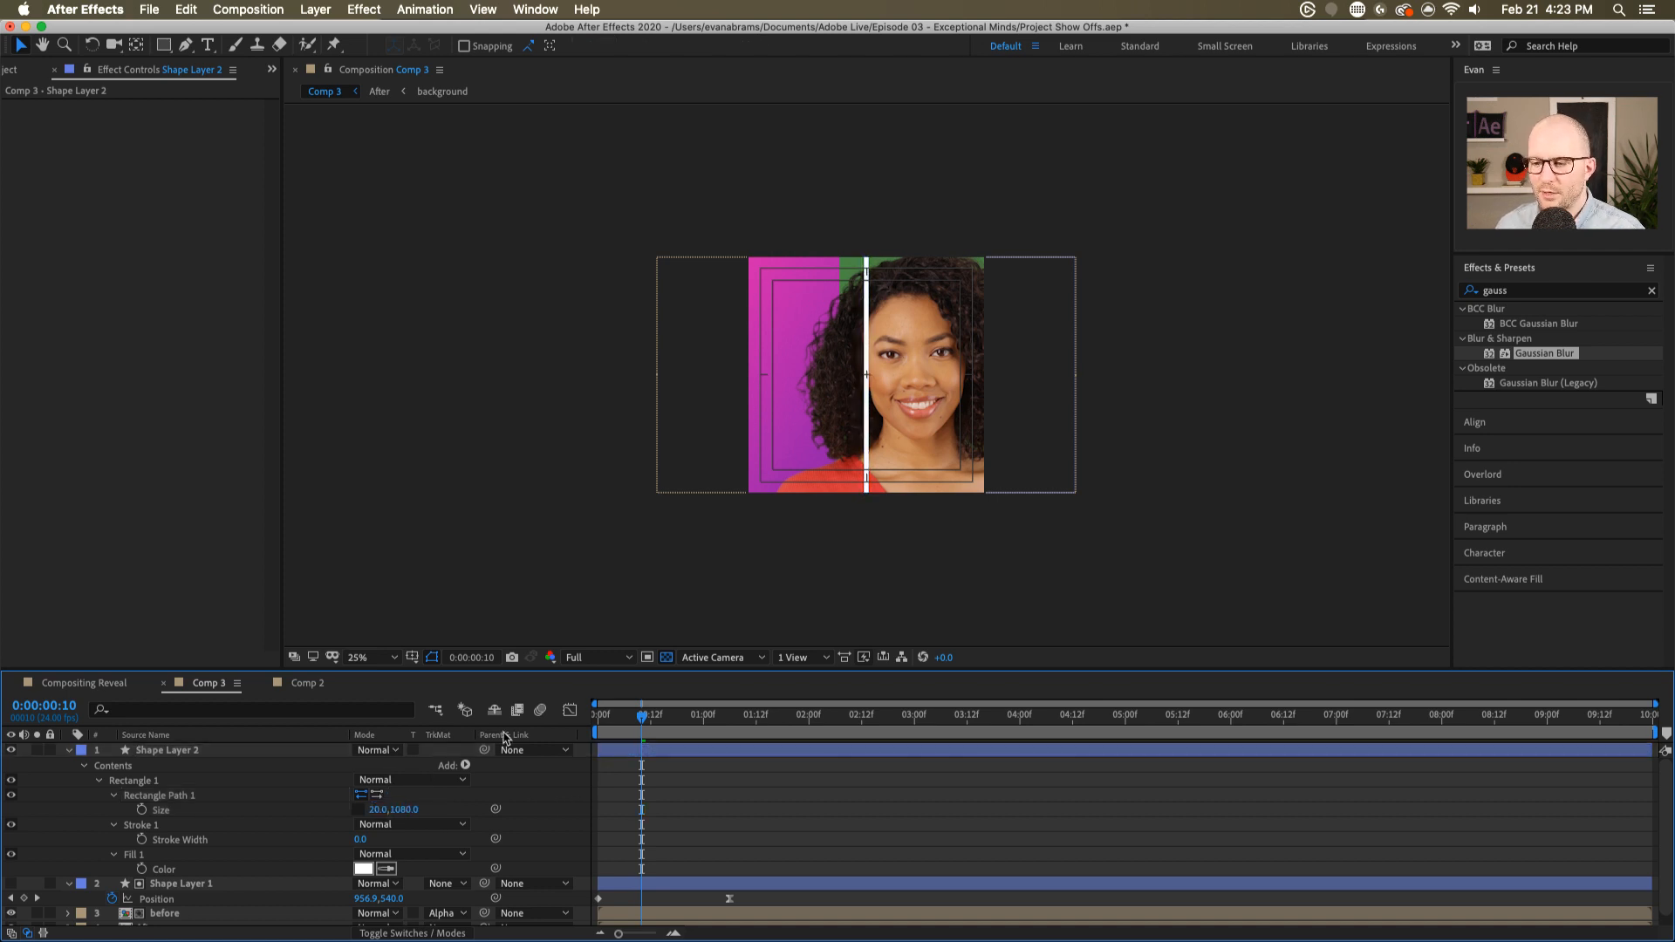
# - Parent Shape Layer 2, the divider line, to Shape Layer 1, snapping it to the parent's position
pyautogui.click(189, 749)
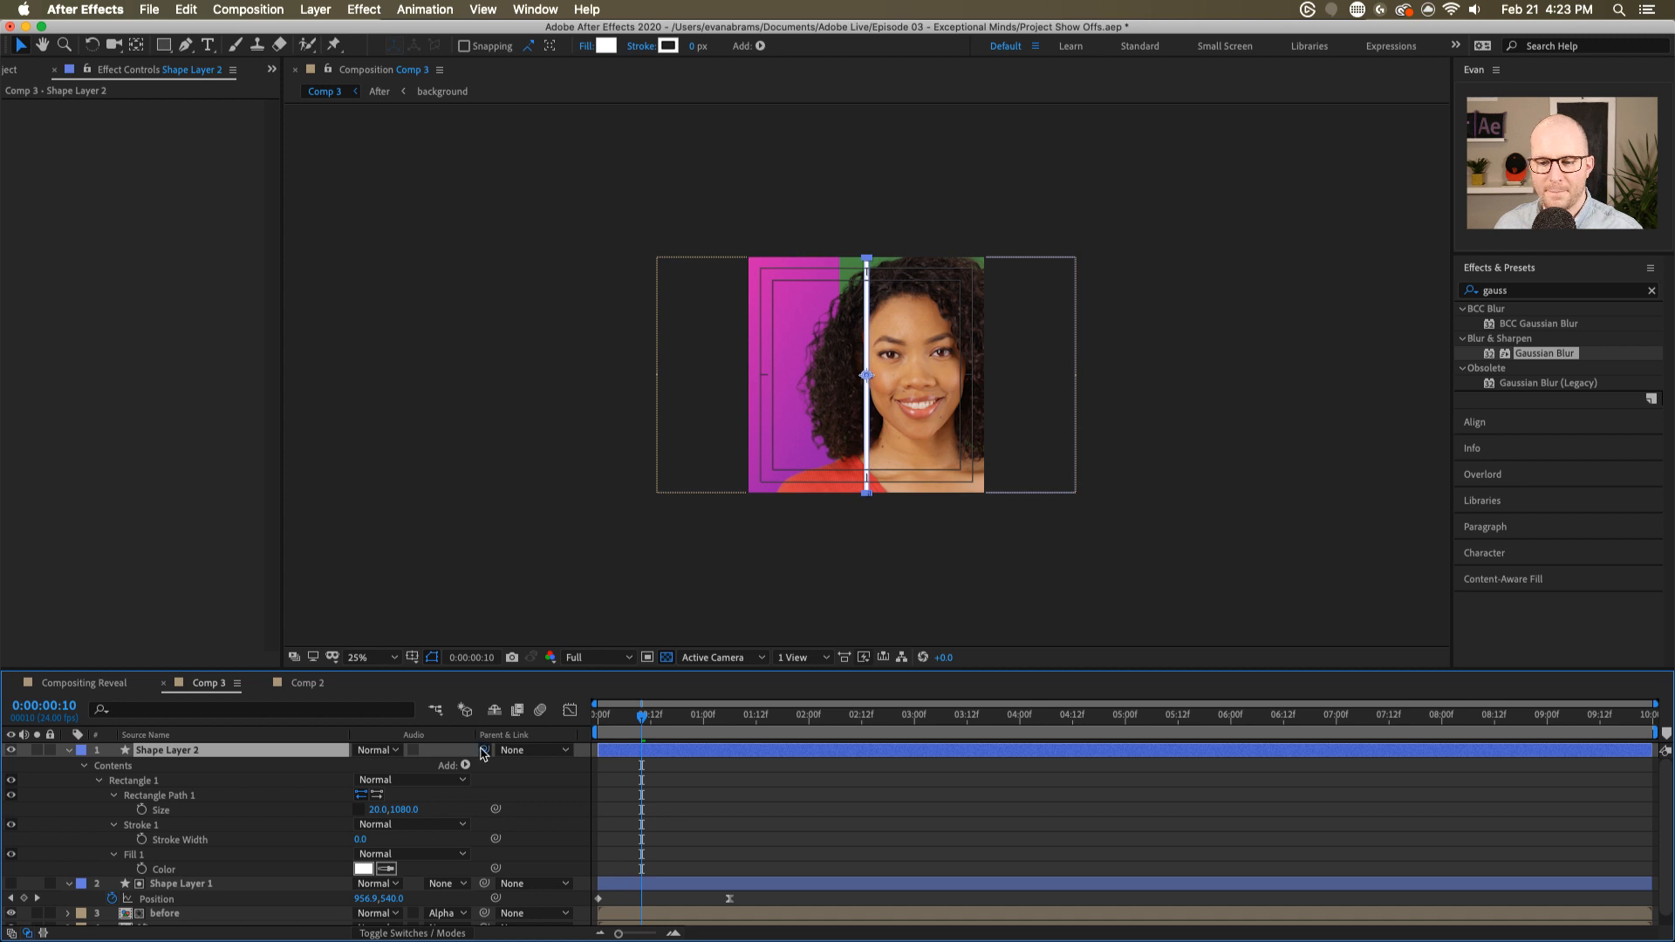
pyautogui.moveTo(485, 750); pyautogui.dragTo(219, 883)
pyautogui.click(268, 889)
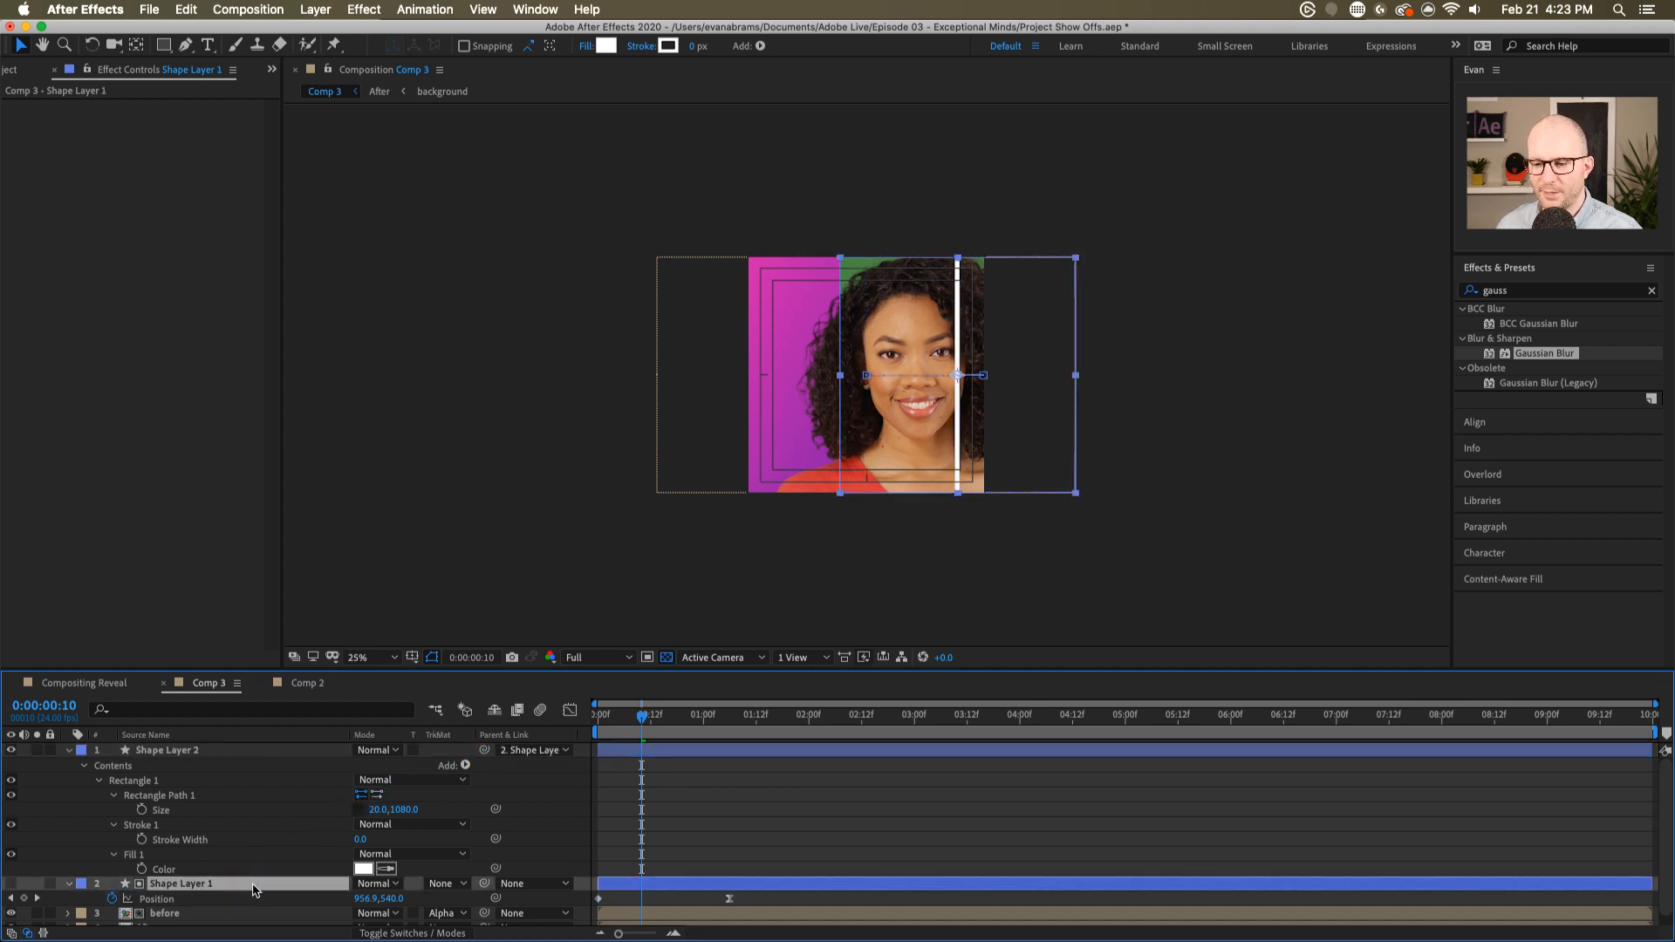
# - Move the divider line close to the split between the before and after images
pyautogui.click(613, 750)
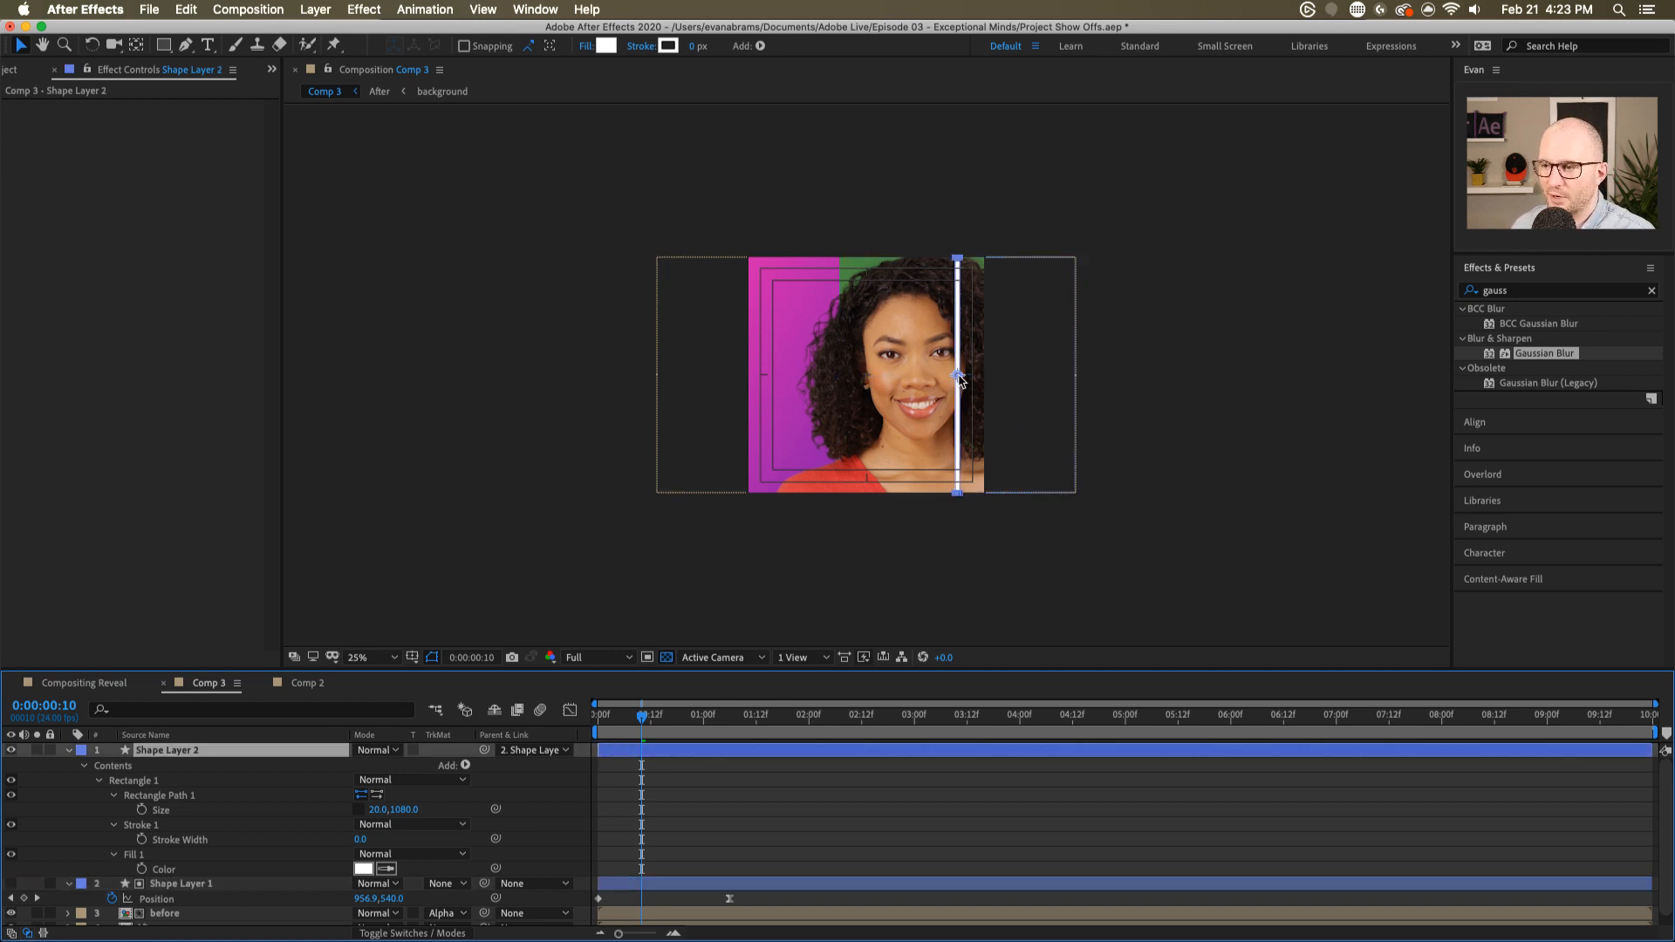
pyautogui.moveTo(960, 375); pyautogui.dragTo(827, 296)
pyautogui.scroll(2, 821, 279)
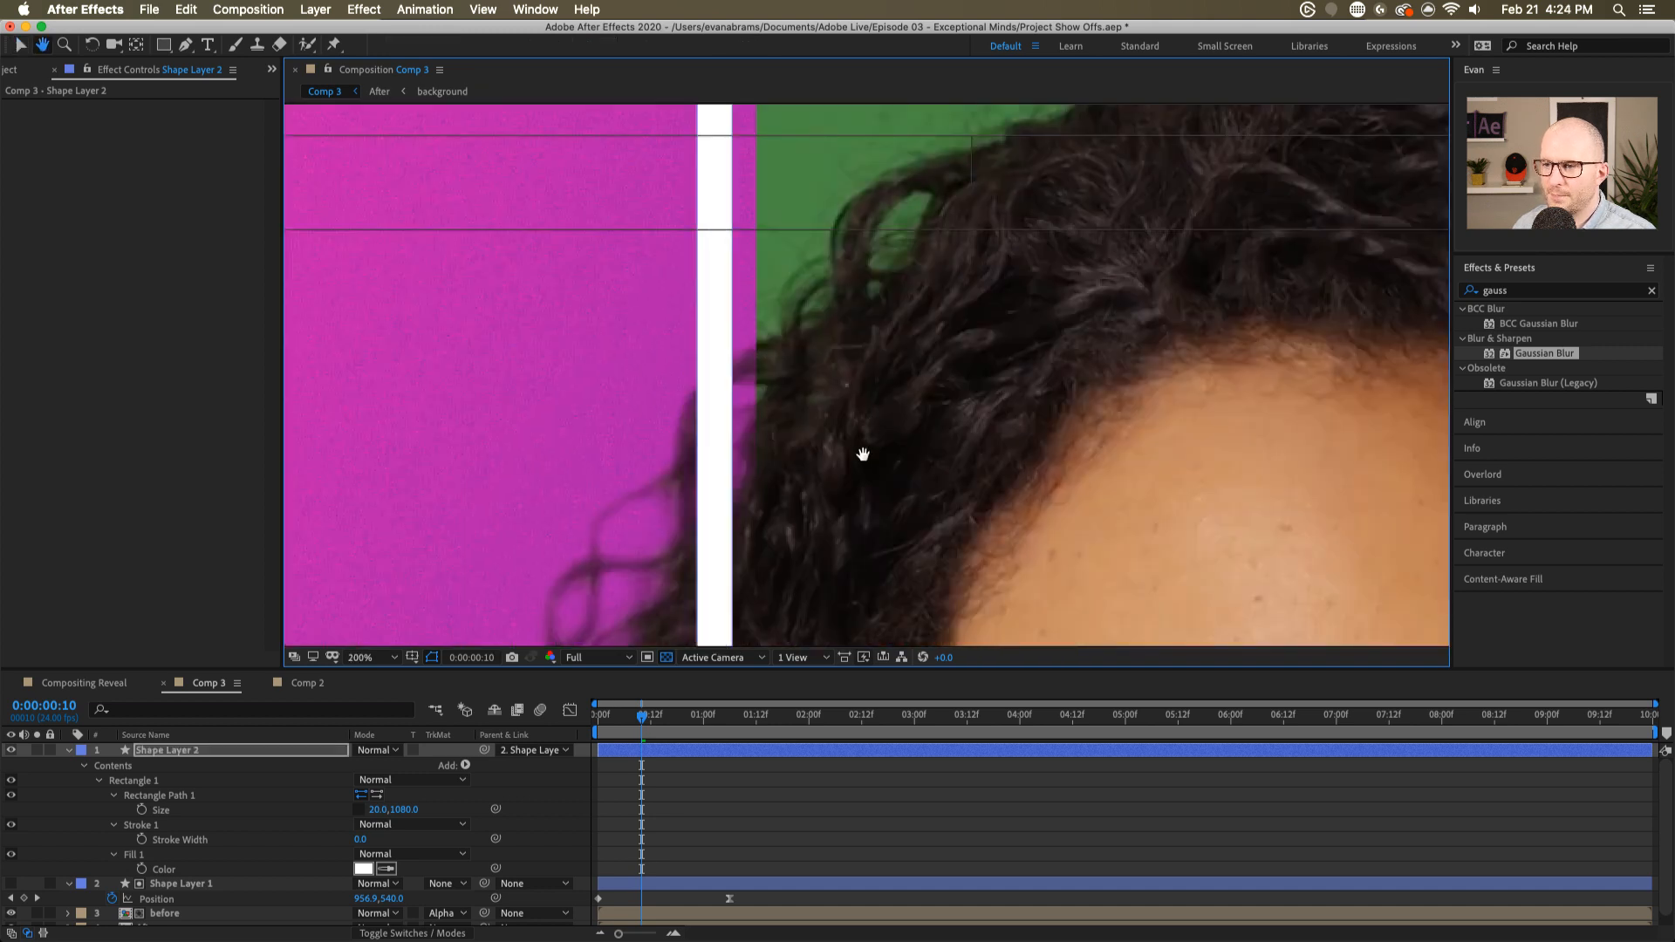
pyautogui.moveTo(842, 483); pyautogui.dragTo(834, 416)
# - Collapse Shape Layer 2's properties and solo both shape layers, keeping the divider line selected
pyautogui.click(69, 752)
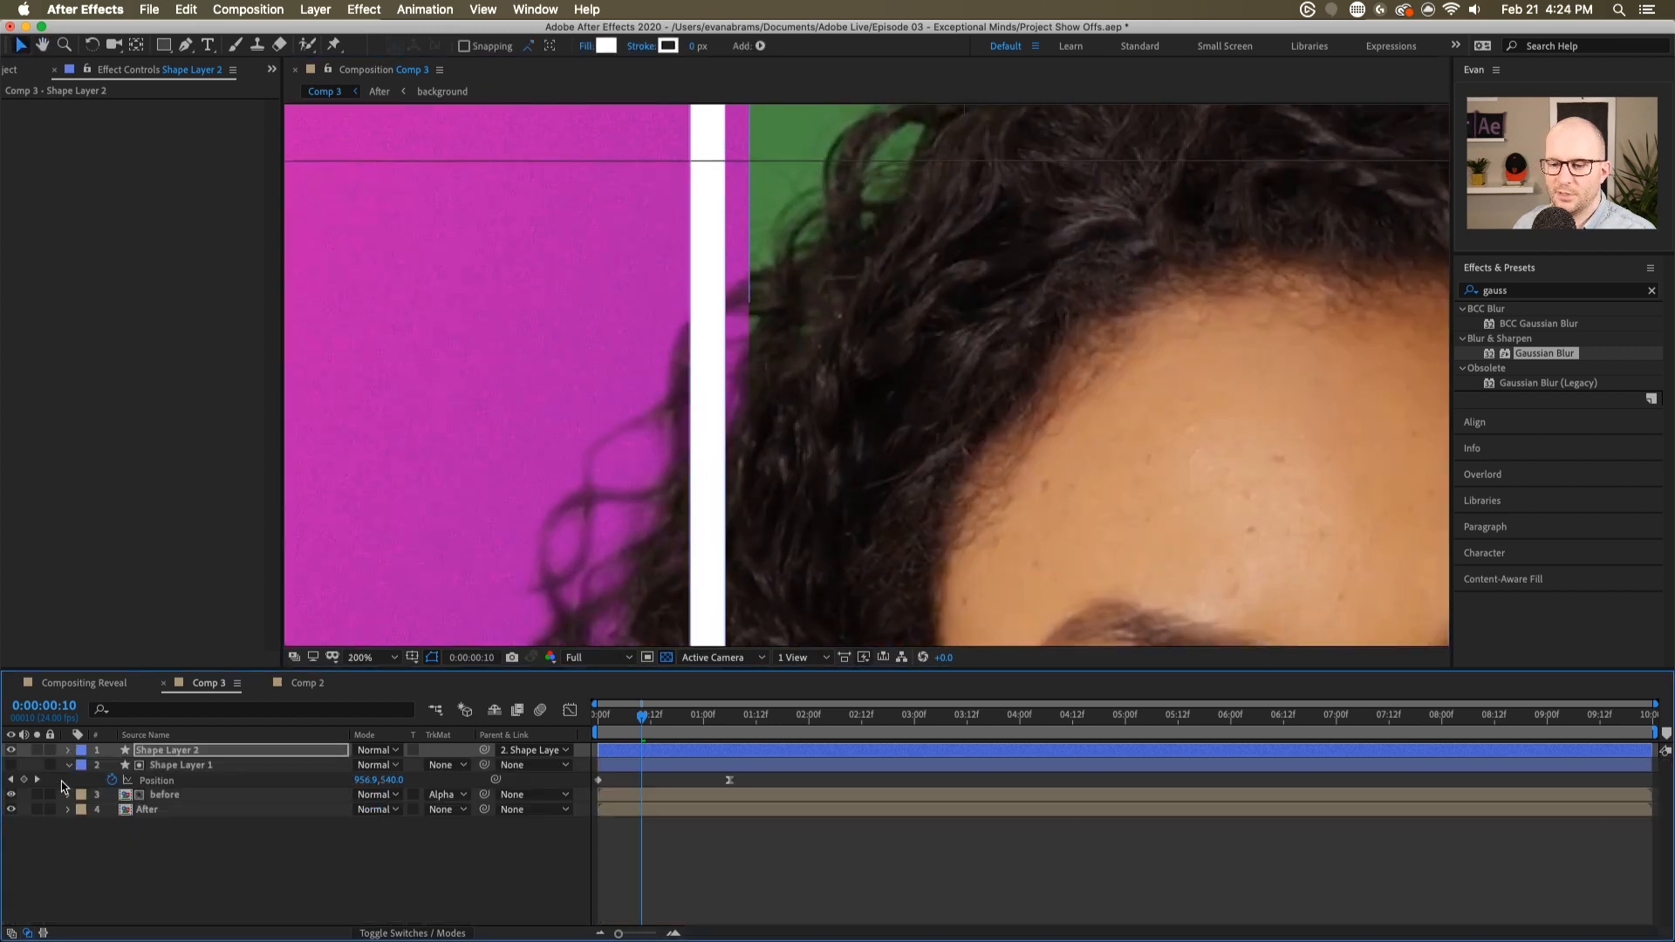
pyautogui.click(35, 751)
pyautogui.click(35, 766)
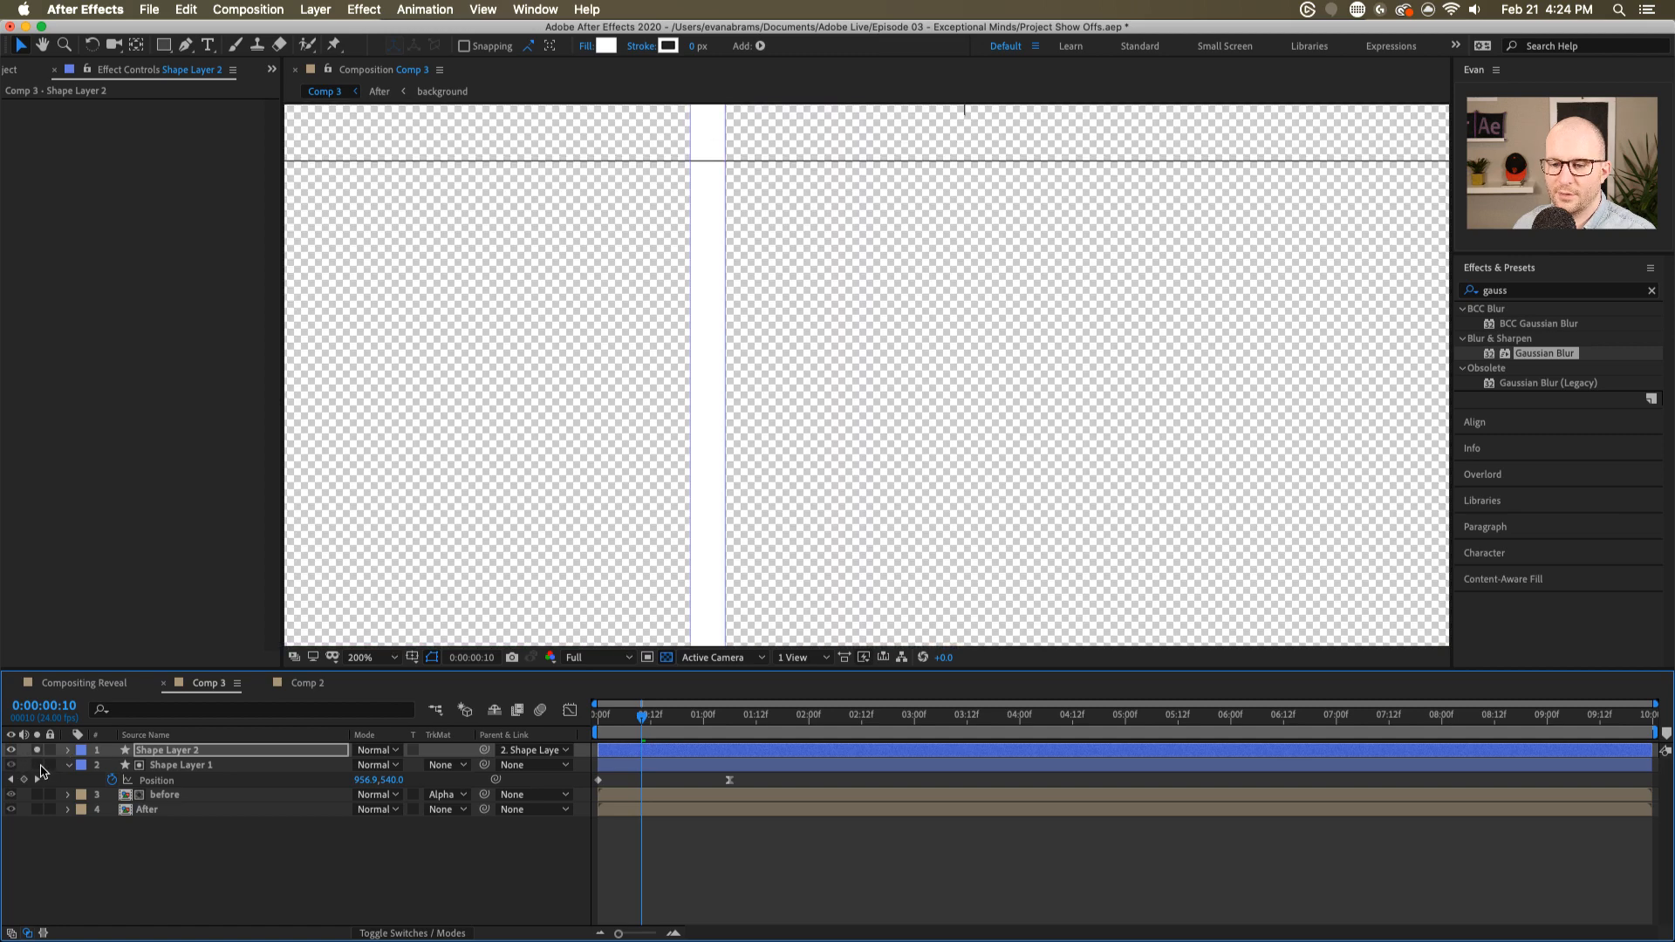
pyautogui.click(656, 752)
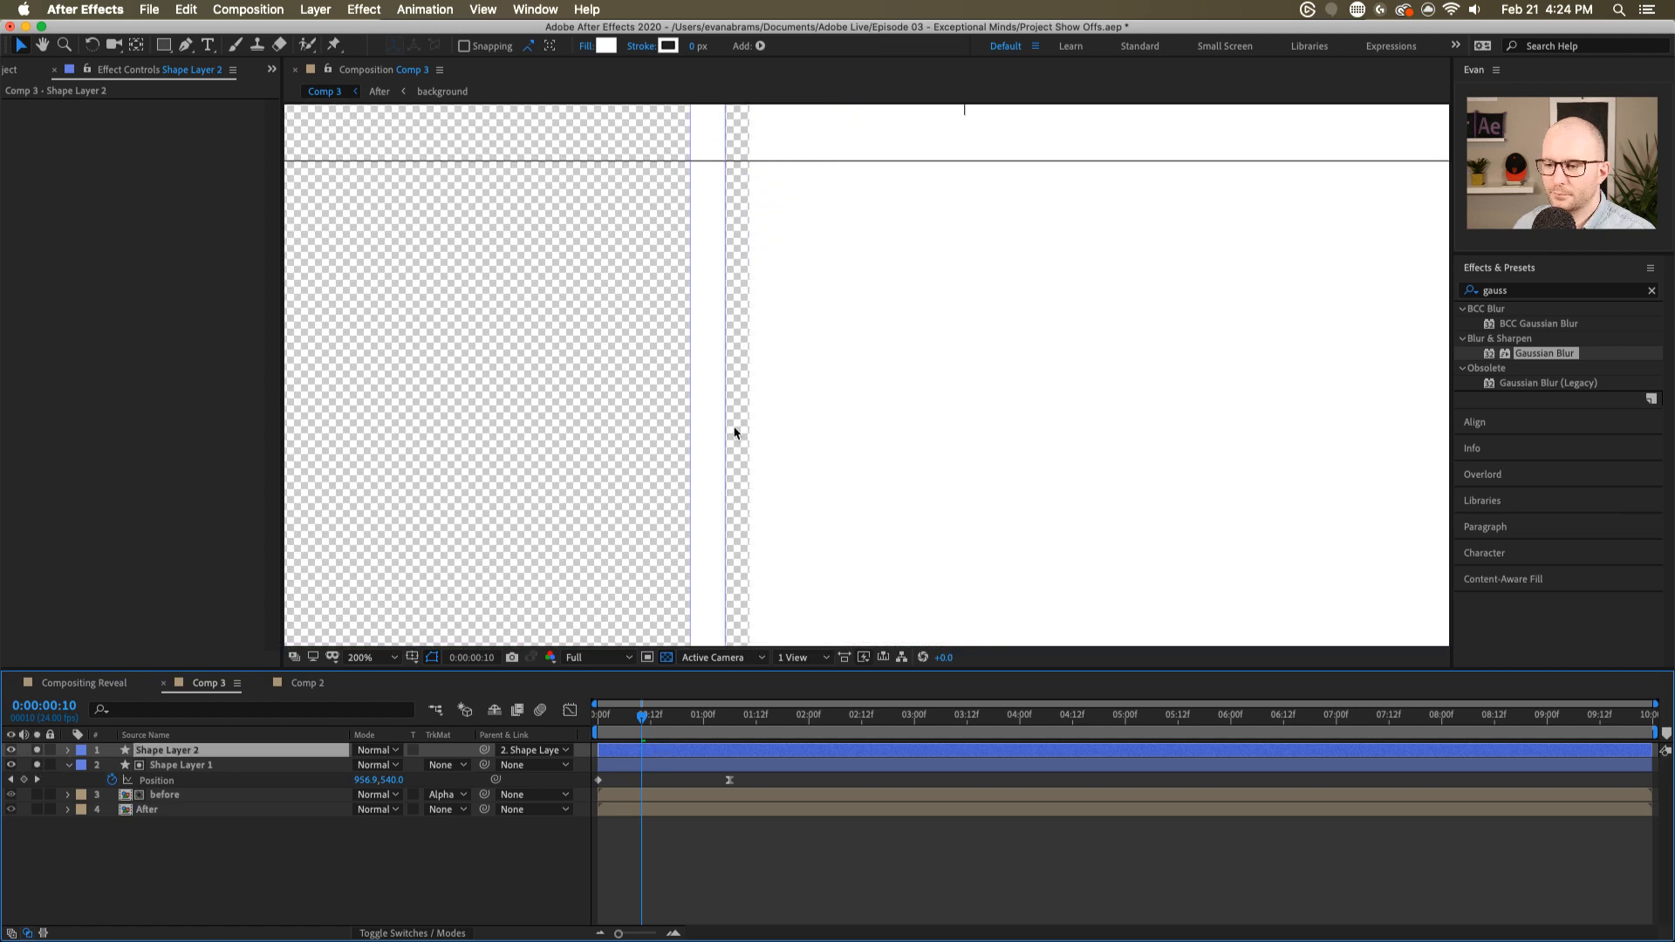
# - Try snapping the divider line to the matte edge of Shape Layer 1, and undo the move
pyautogui.scroll(-3, 716, 420)
pyautogui.scroll(3, 709, 599)
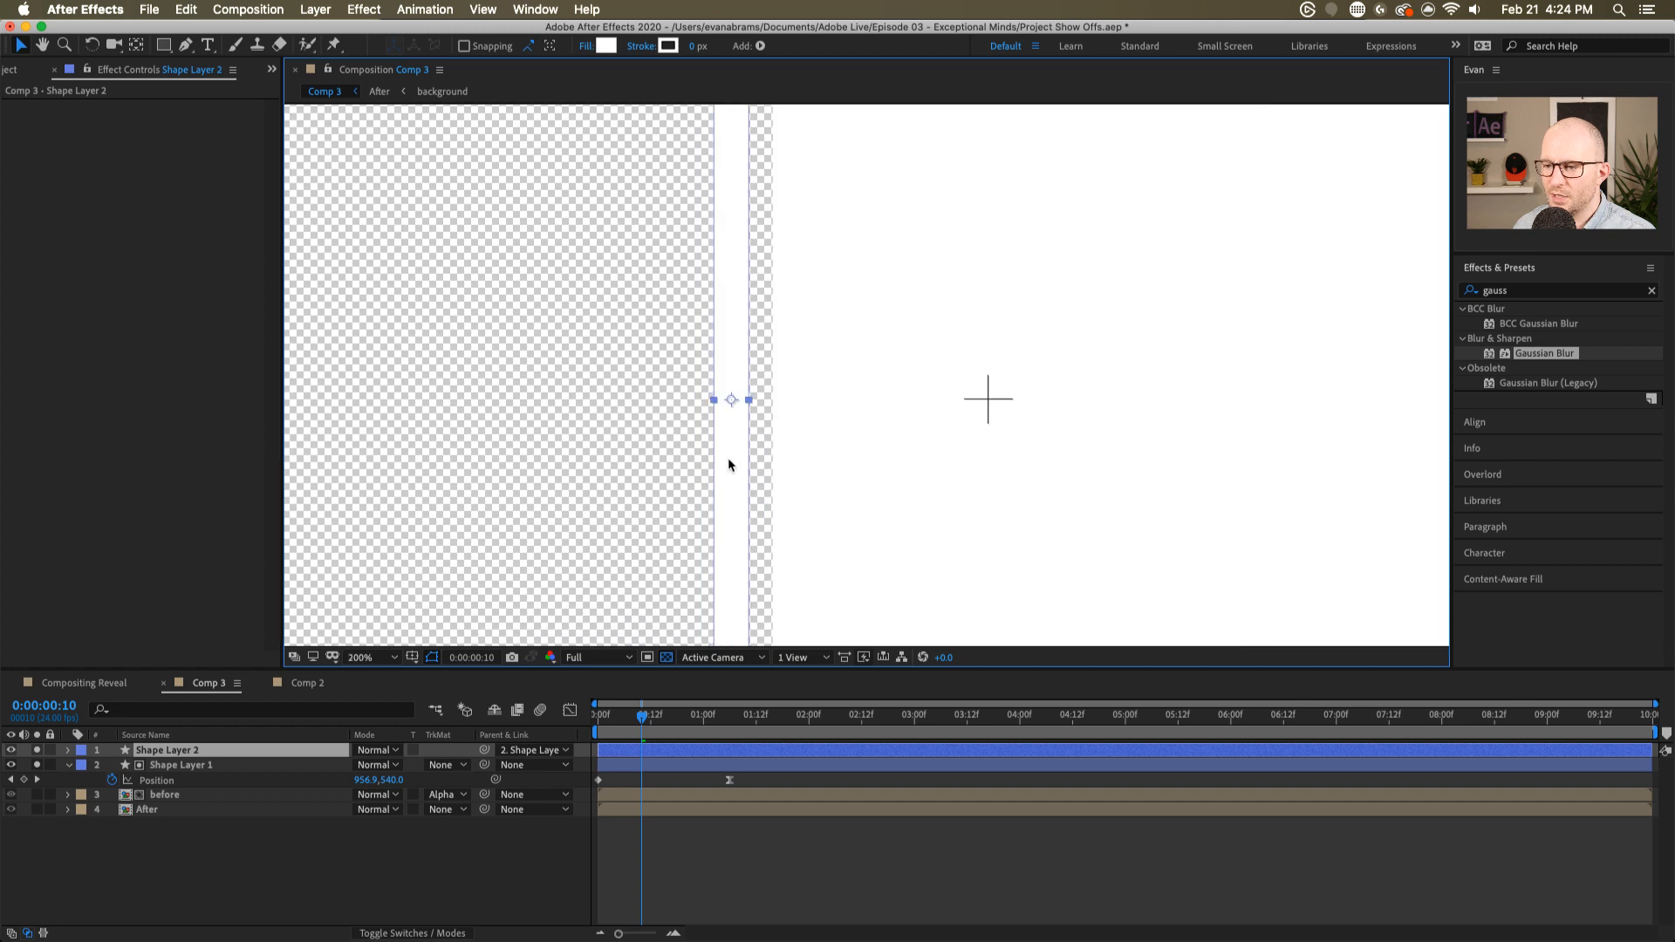
pyautogui.moveTo(757, 400)
pyautogui.mouseDown()
pyautogui.moveTo(774, 399)
pyautogui.moveTo(735, 384)
pyautogui.moveTo(768, 394)
pyautogui.mouseUp()
pyautogui.press('super+z')
pyautogui.scroll(2, 754, 408)
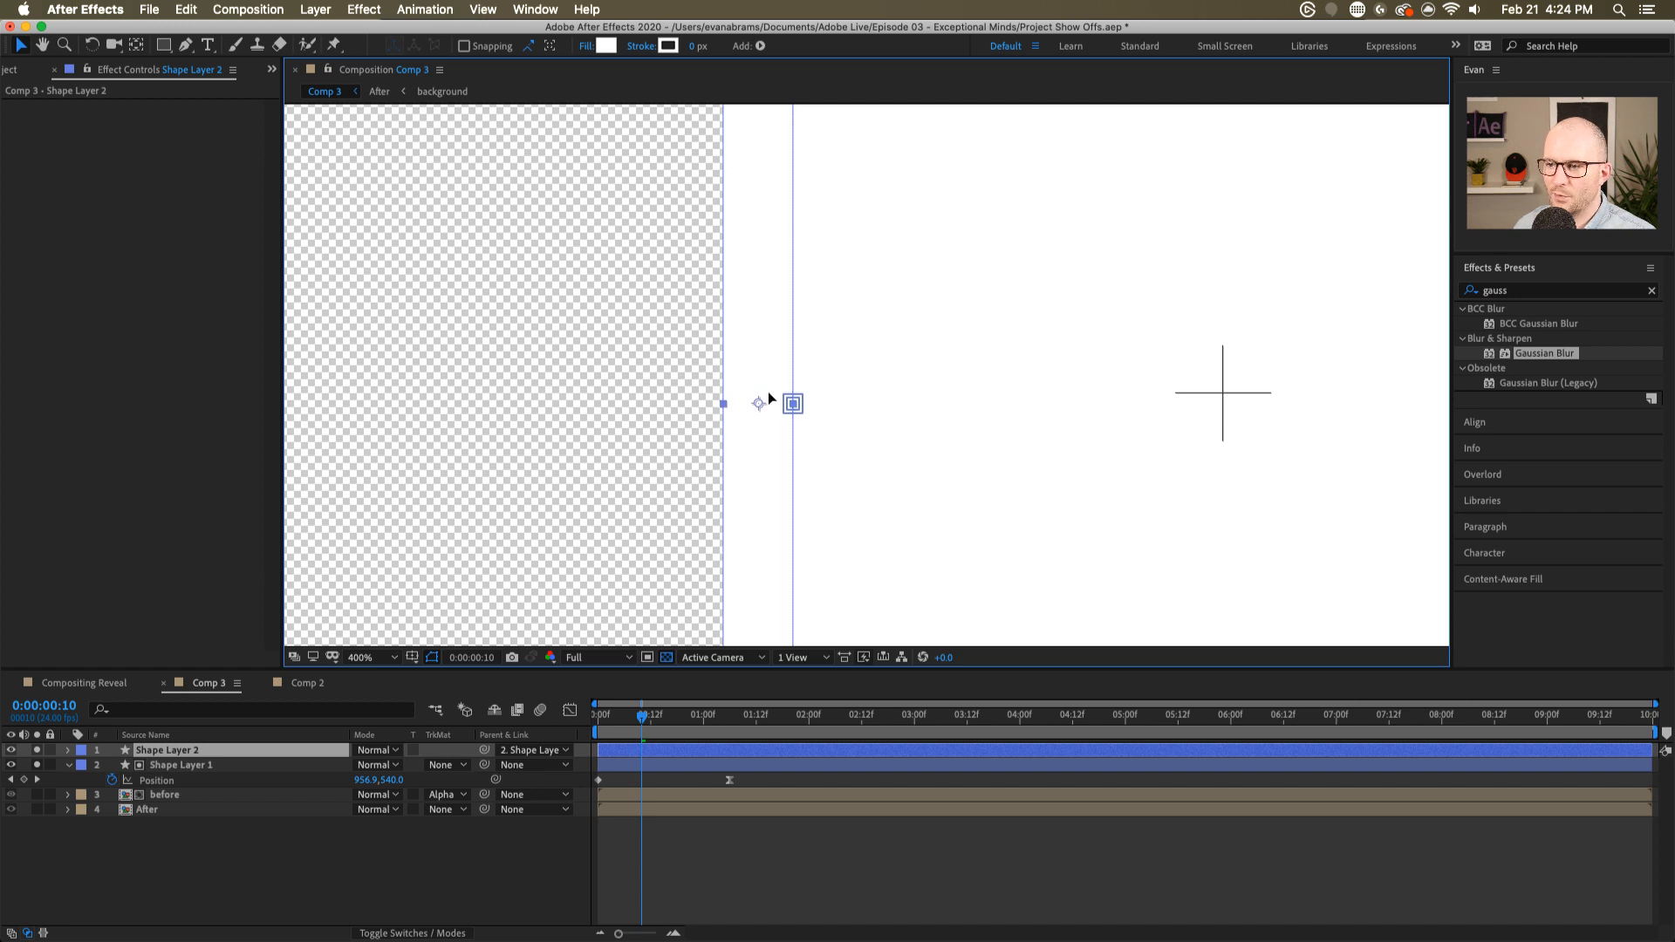
pyautogui.scroll(-6, 767, 399)
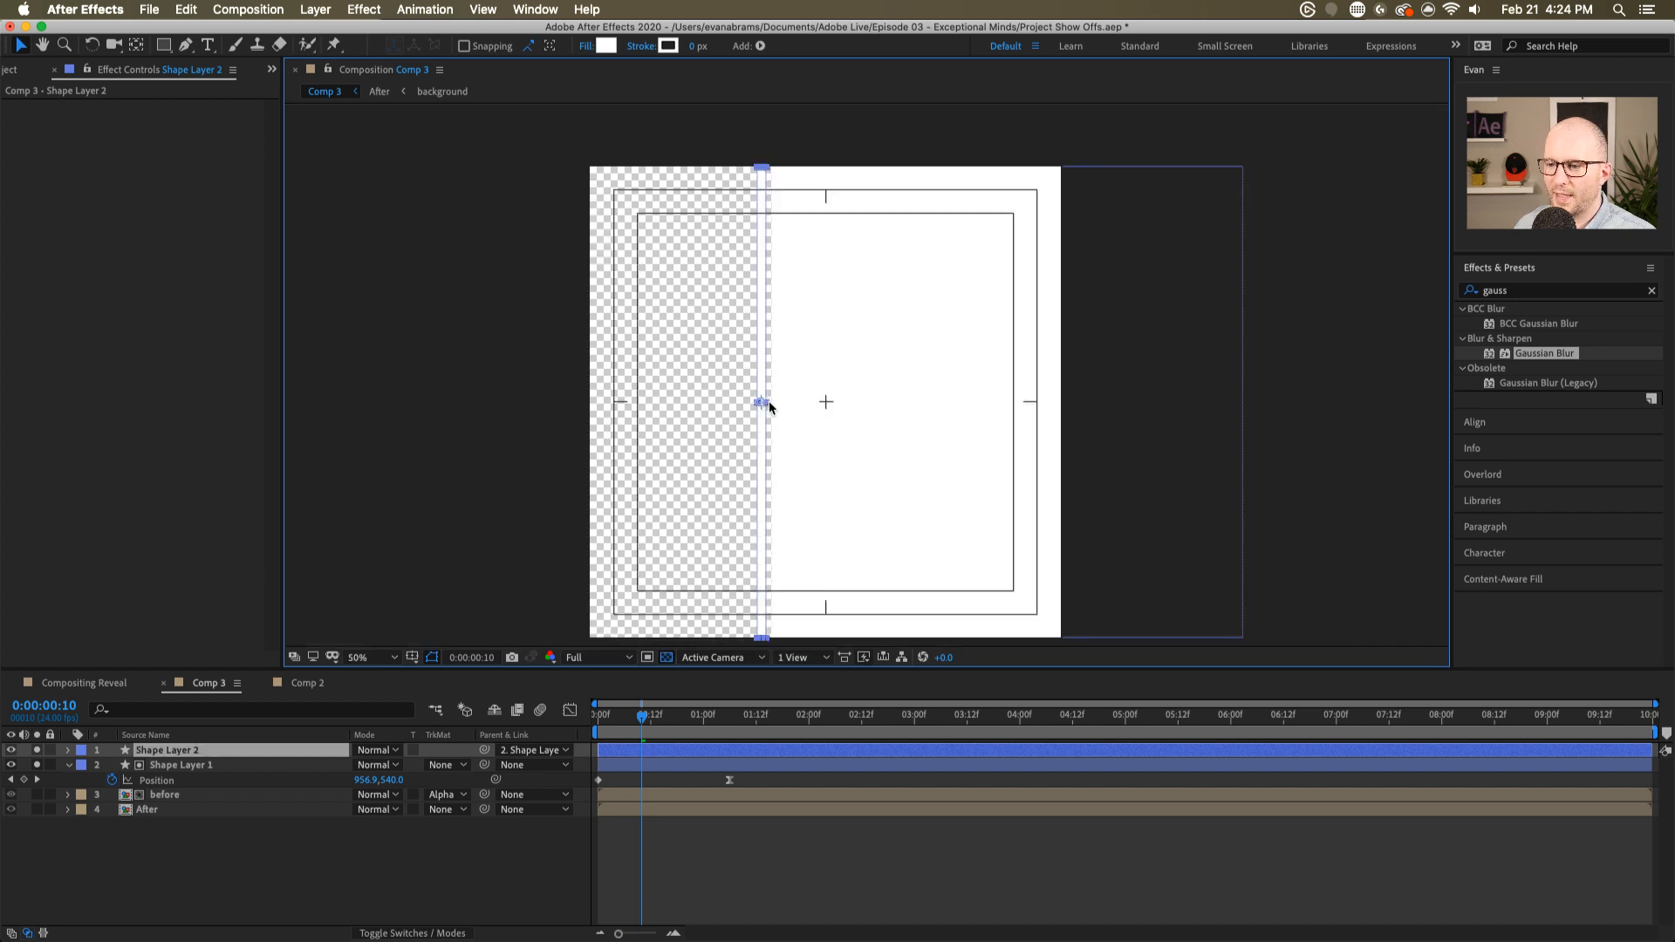
# - Snap the divider line's right edge to the left edge of Shape Layer 1
pyautogui.scroll(4, 768, 401)
pyautogui.scroll(2, 753, 401)
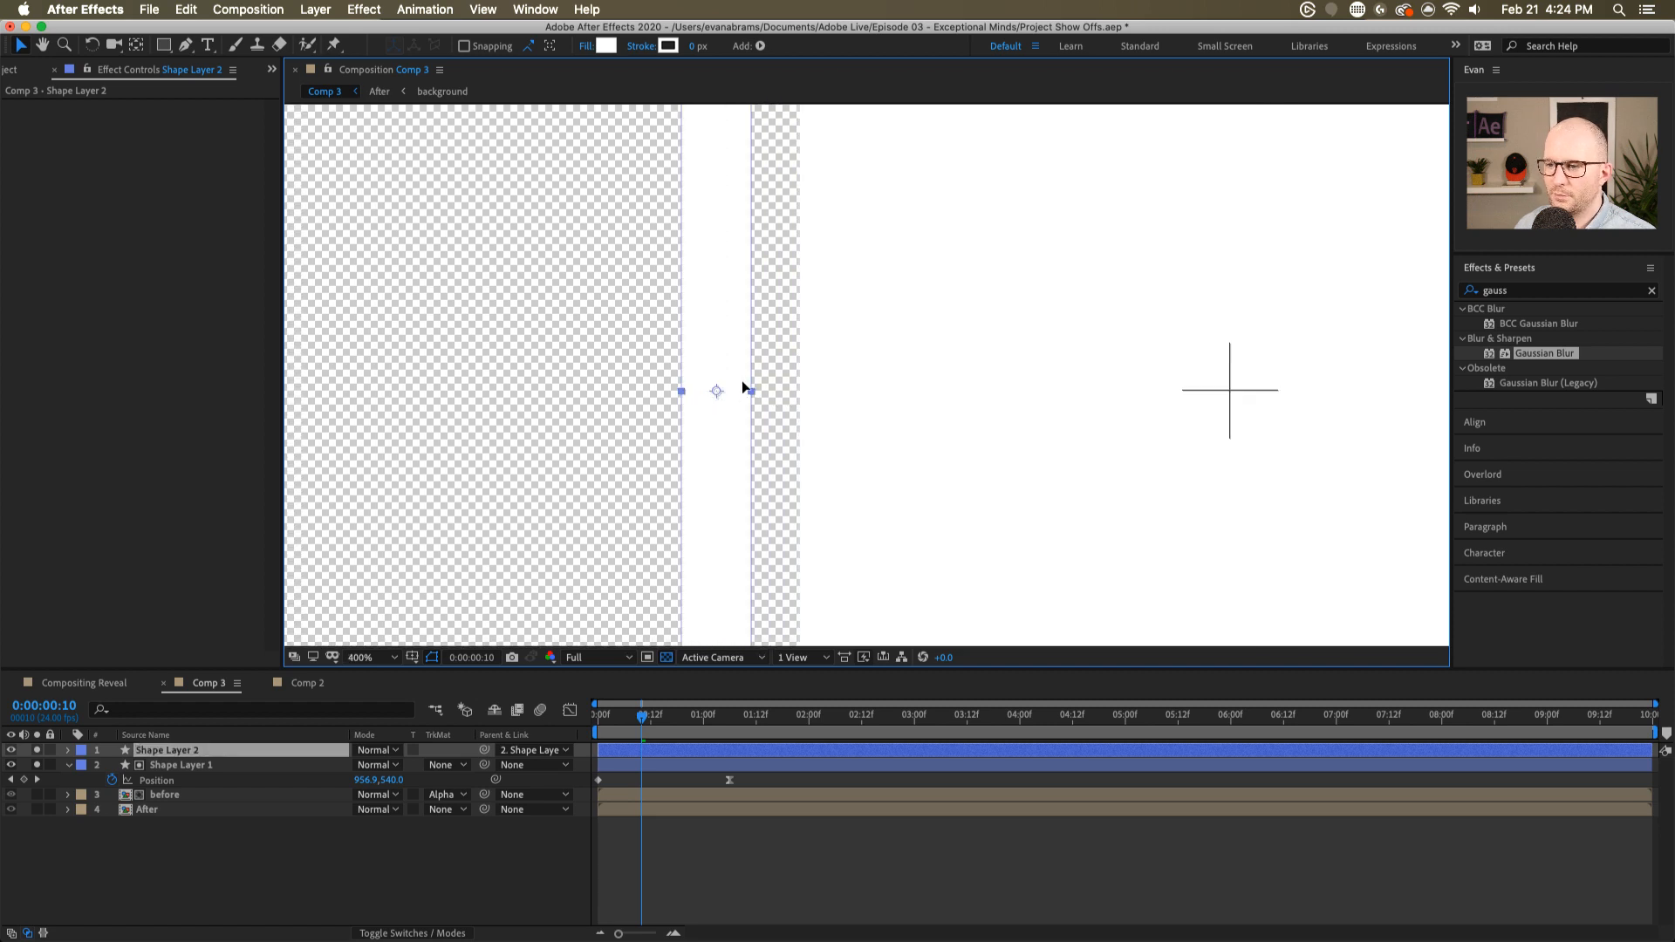
pyautogui.moveTo(740, 381); pyautogui.dragTo(769, 391)
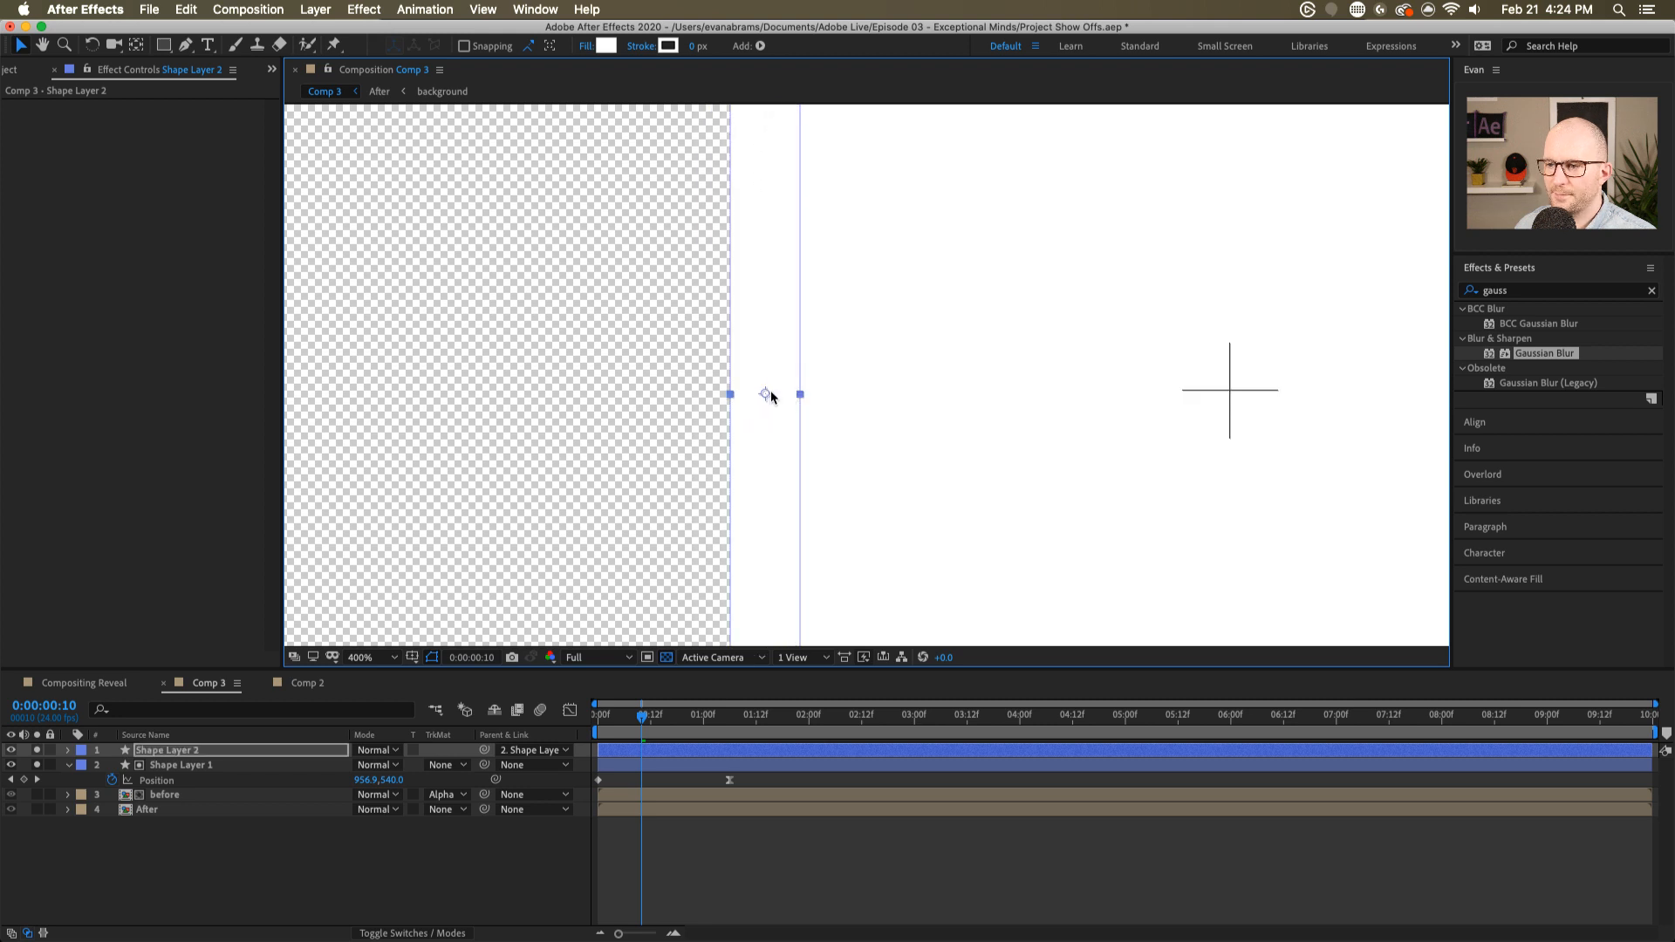
pyautogui.scroll(-3, 768, 393)
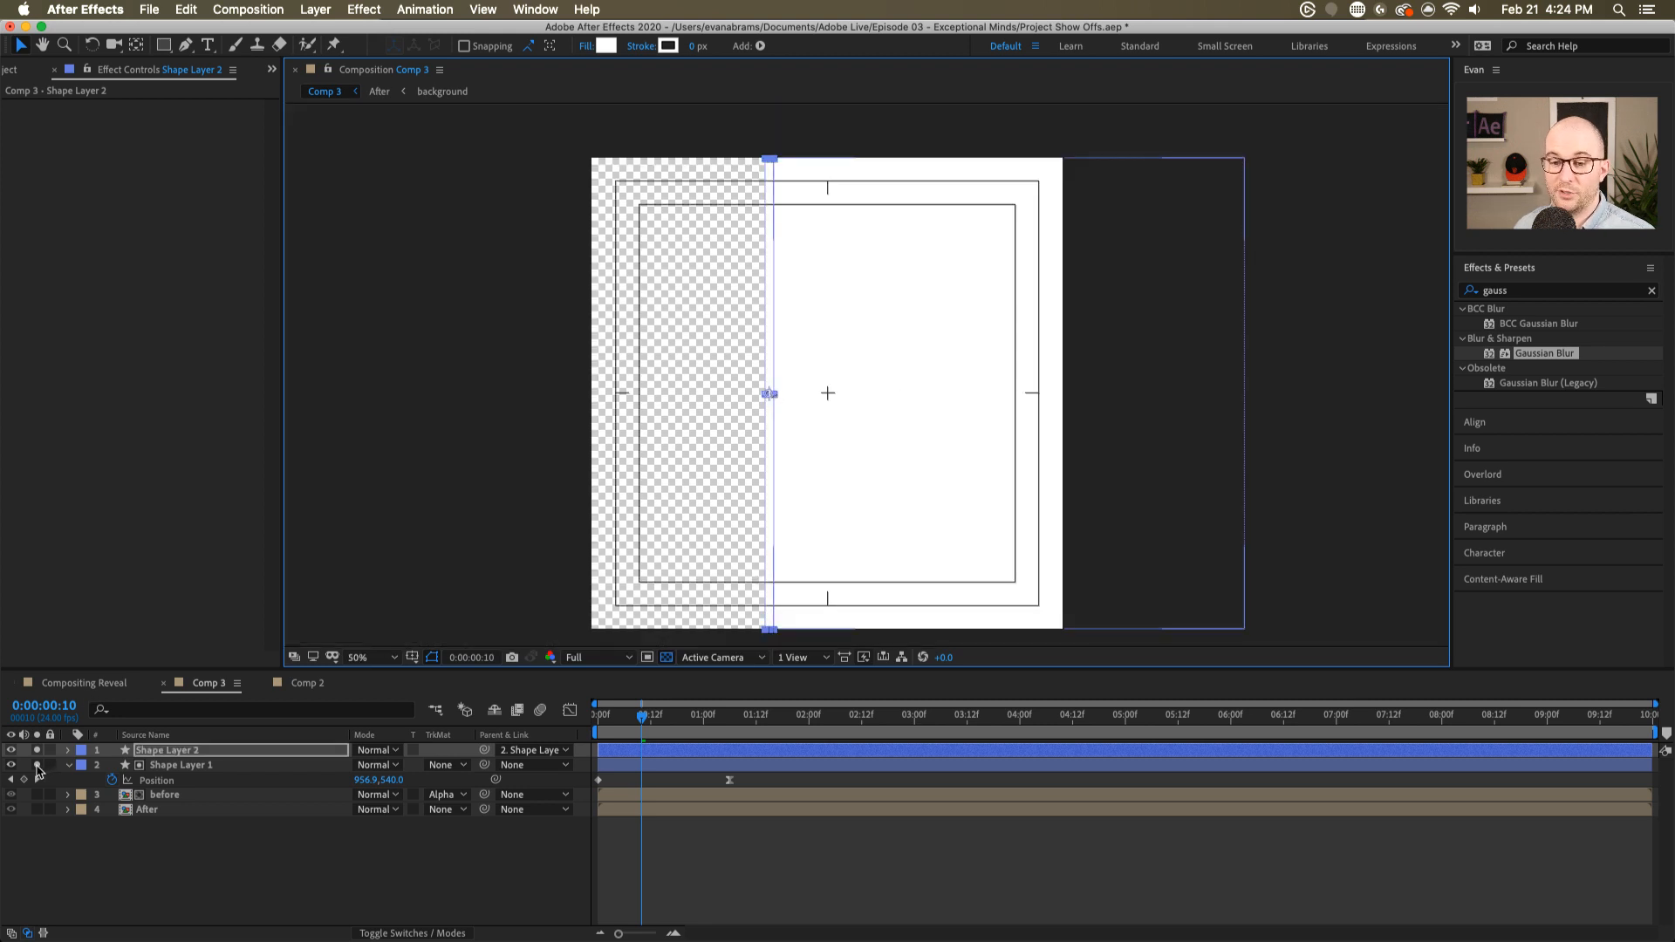
# - Turn off solo for Shape Layer 1 and Shape Layer 2, and clear the layer selection
pyautogui.click(39, 765)
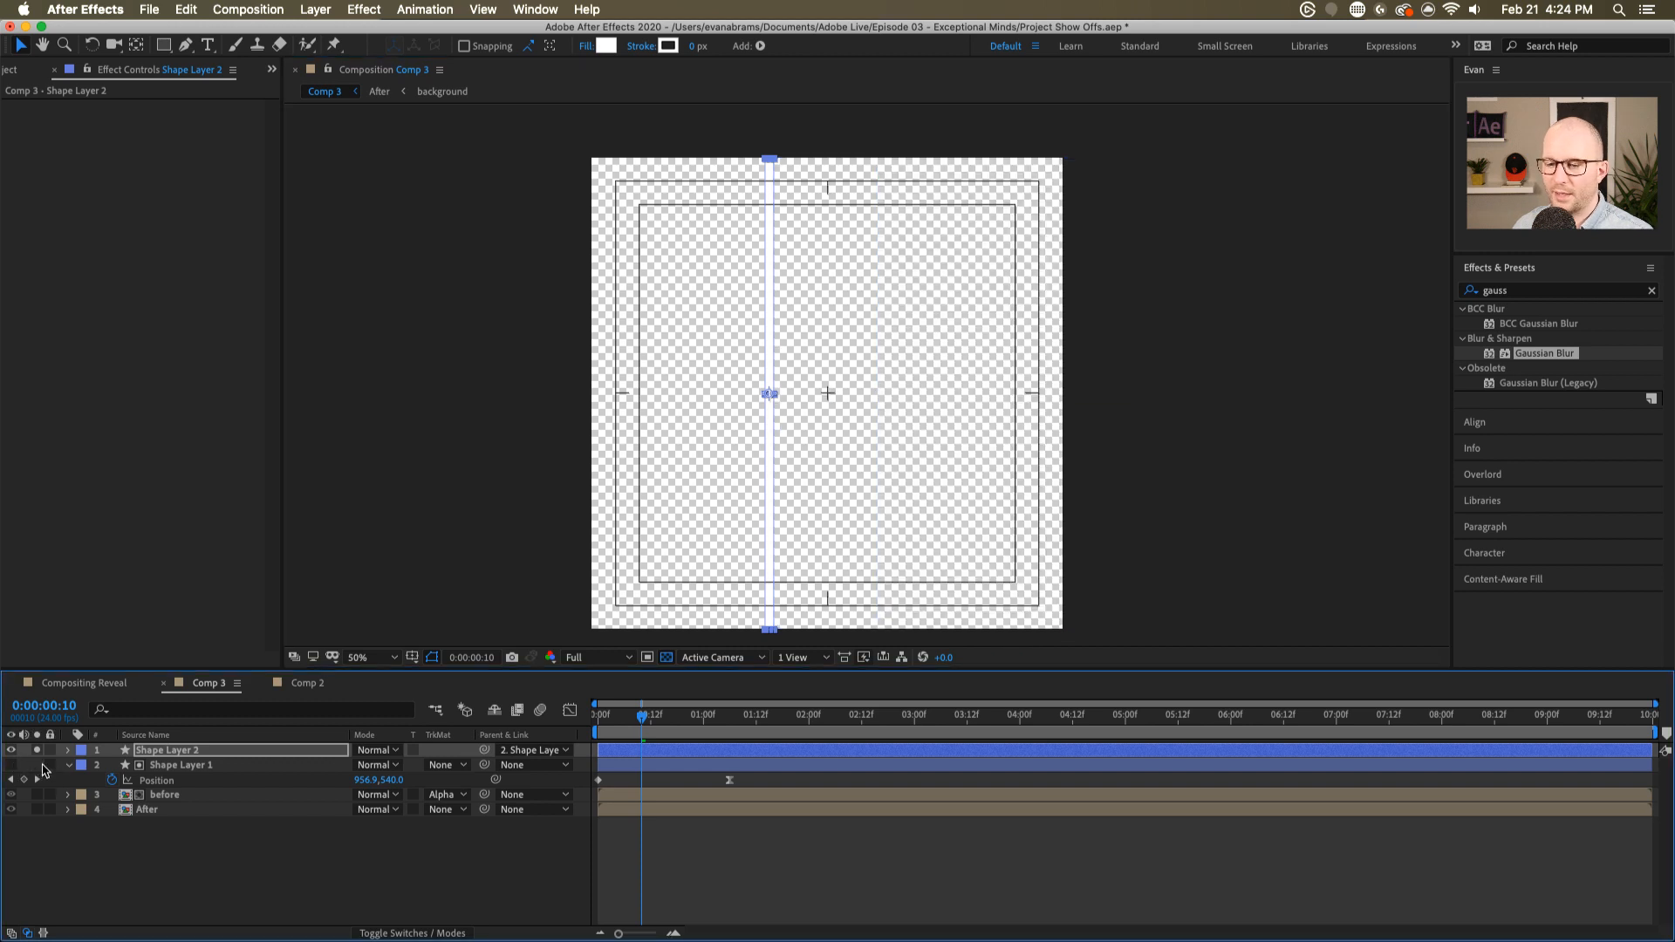
pyautogui.click(37, 750)
pyautogui.click(724, 893)
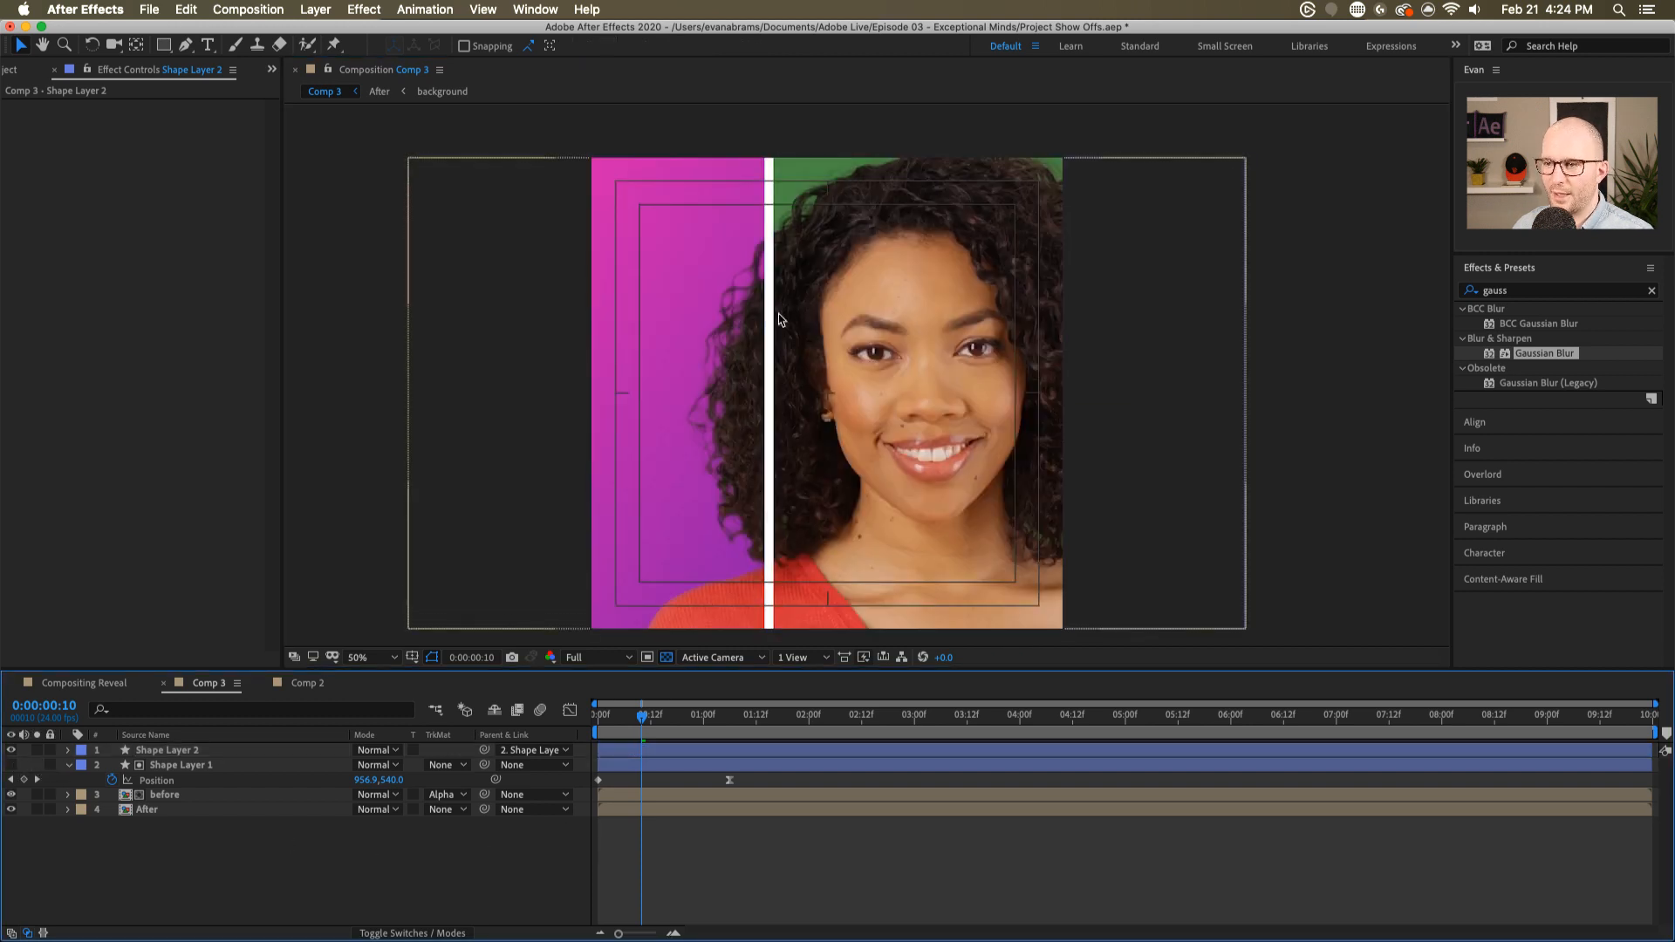
# - At the 0:00:01:06 keyframe, nudge Shape Layer 1 right to position 1090, 540 so the divider sits at the frame's centre
pyautogui.click(729, 727)
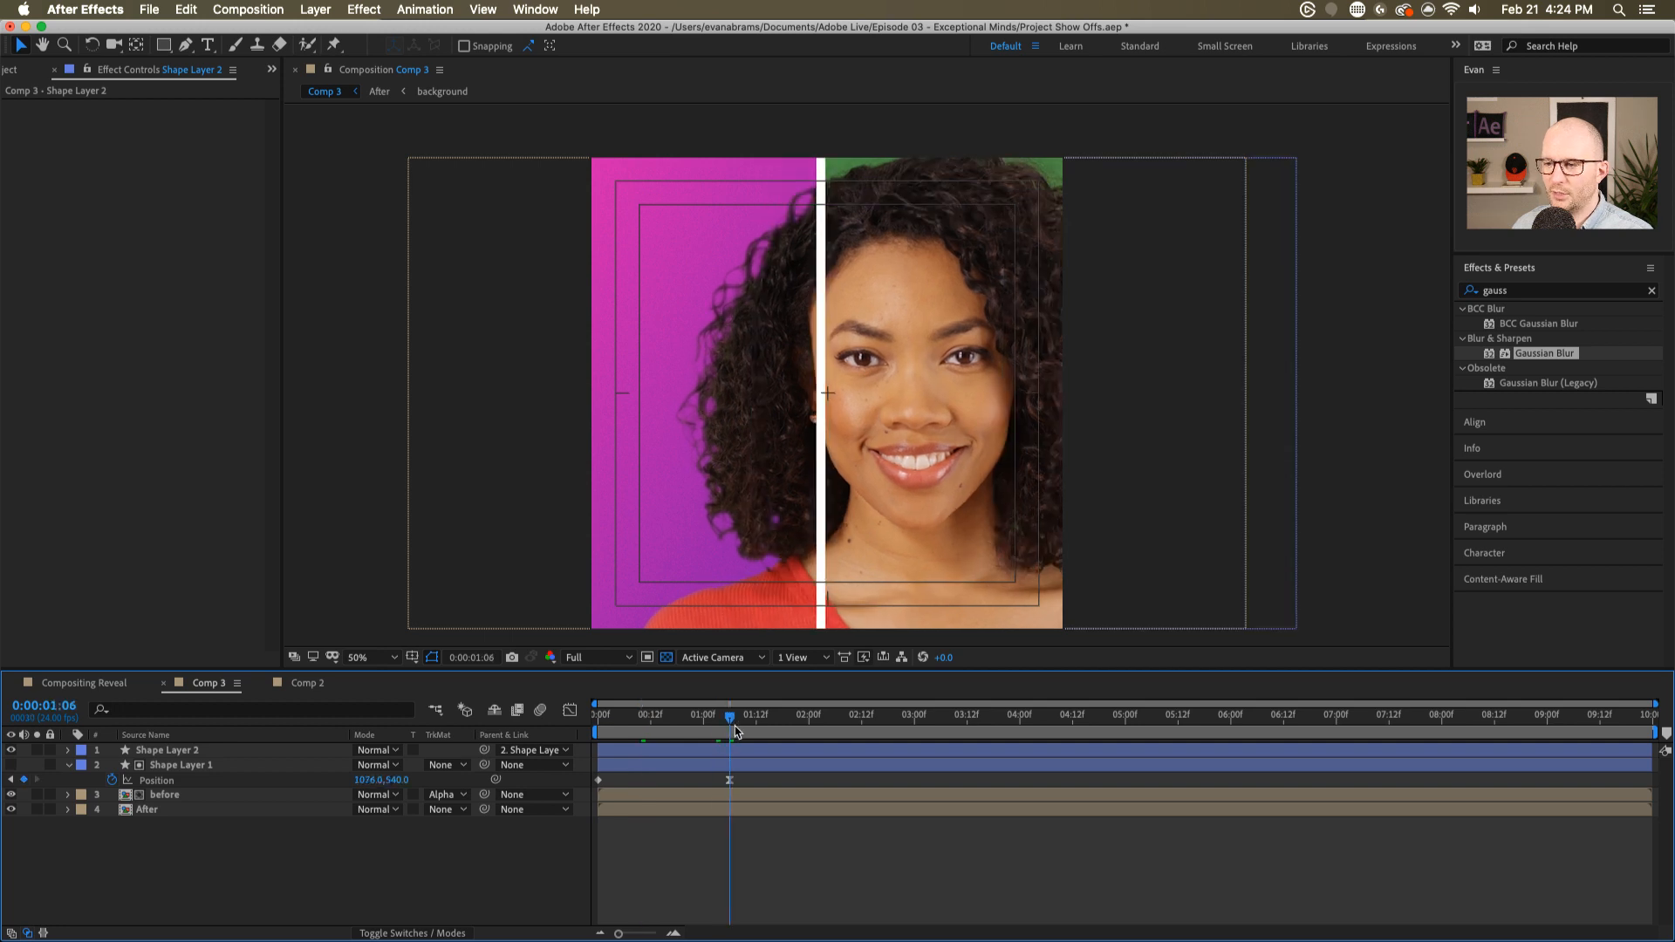
pyautogui.click(759, 766)
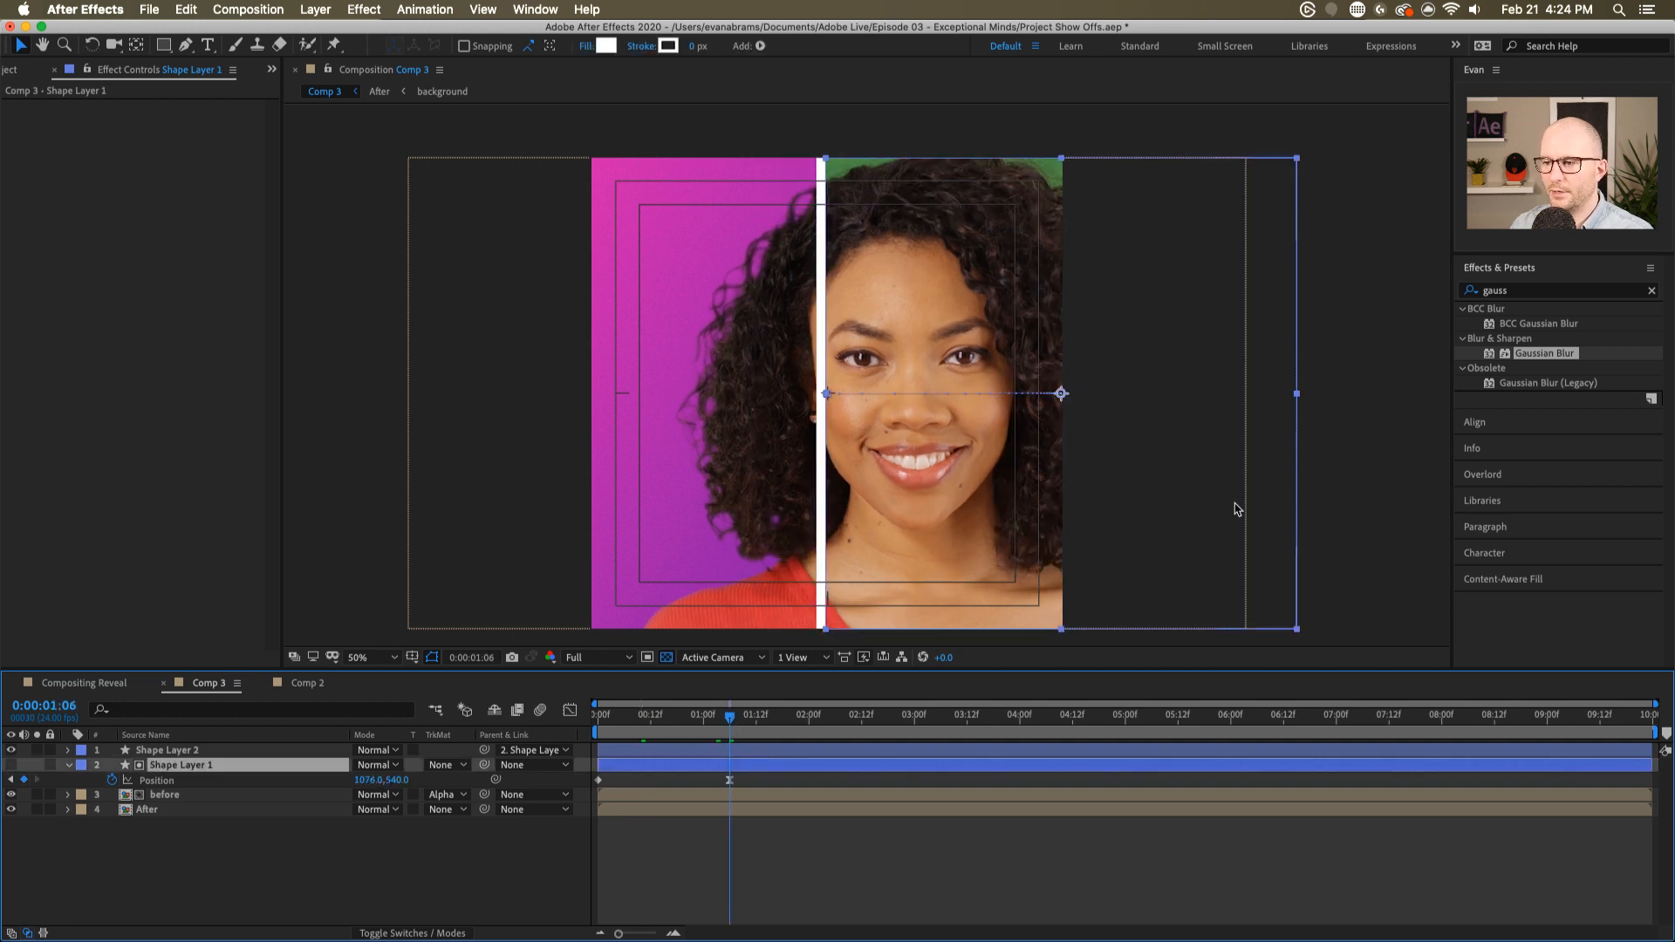
pyautogui.press('Right')
pyautogui.press('Right')
pyautogui.press('Right')
pyautogui.press('Right')
pyautogui.press('Right')
pyautogui.press('Right')
pyautogui.press('Right')
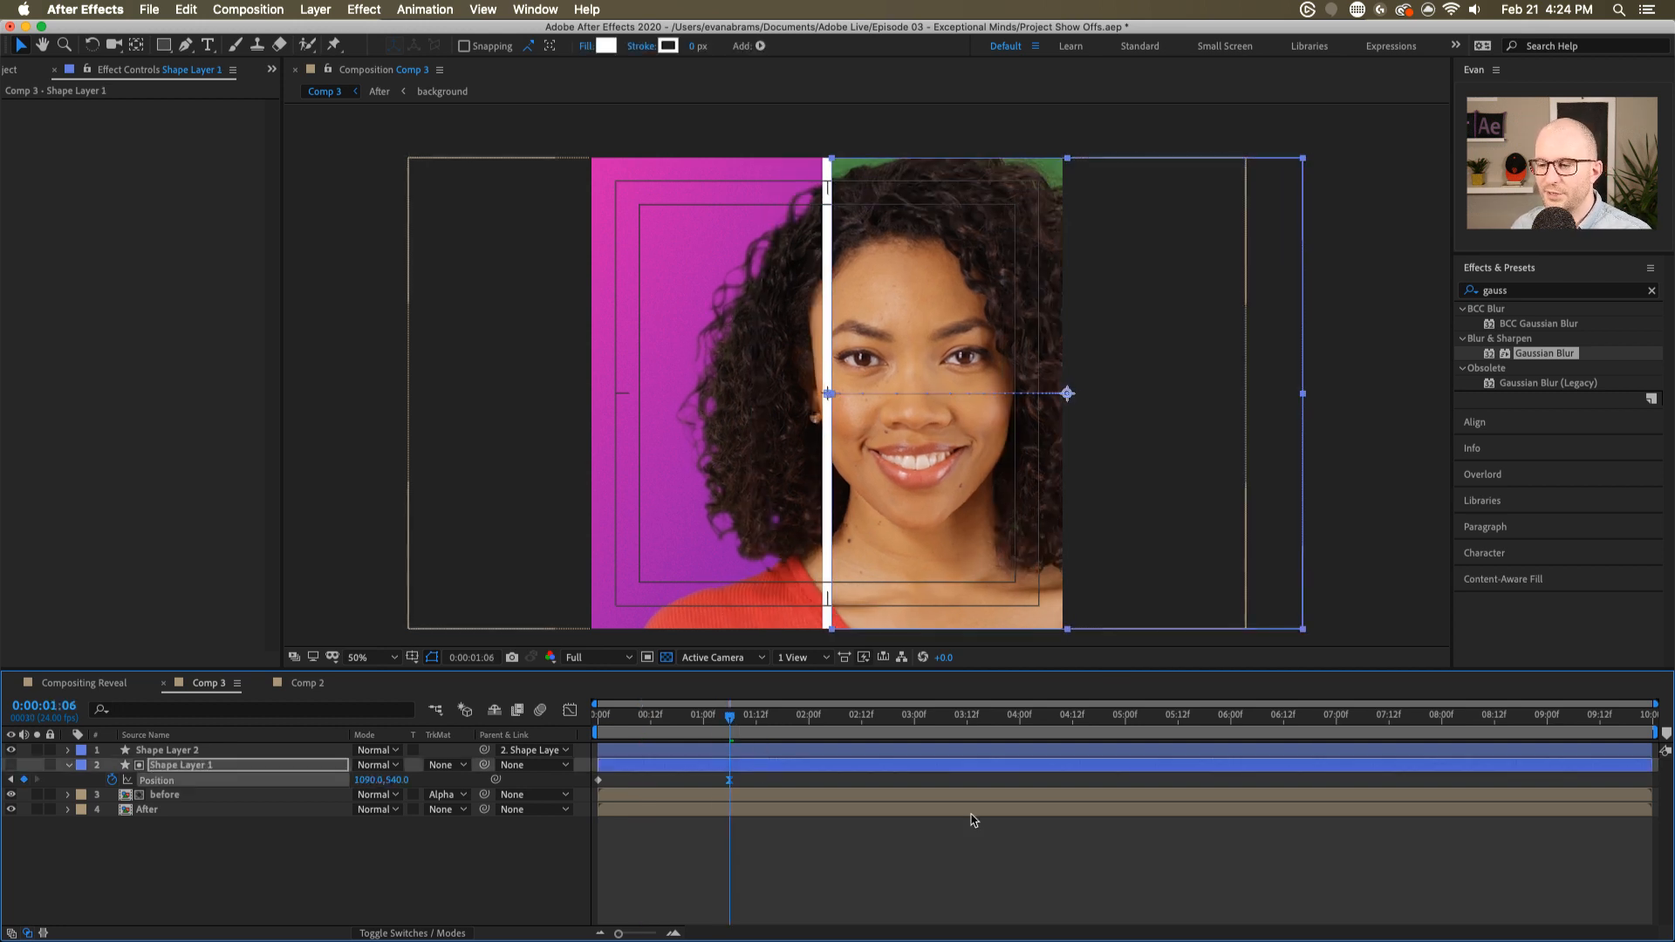
# - Play back the before/after wipe from the start, and return the playhead to the second Position keyframe at 0:00:01:06
pyautogui.press('Home')
pyautogui.press('space')
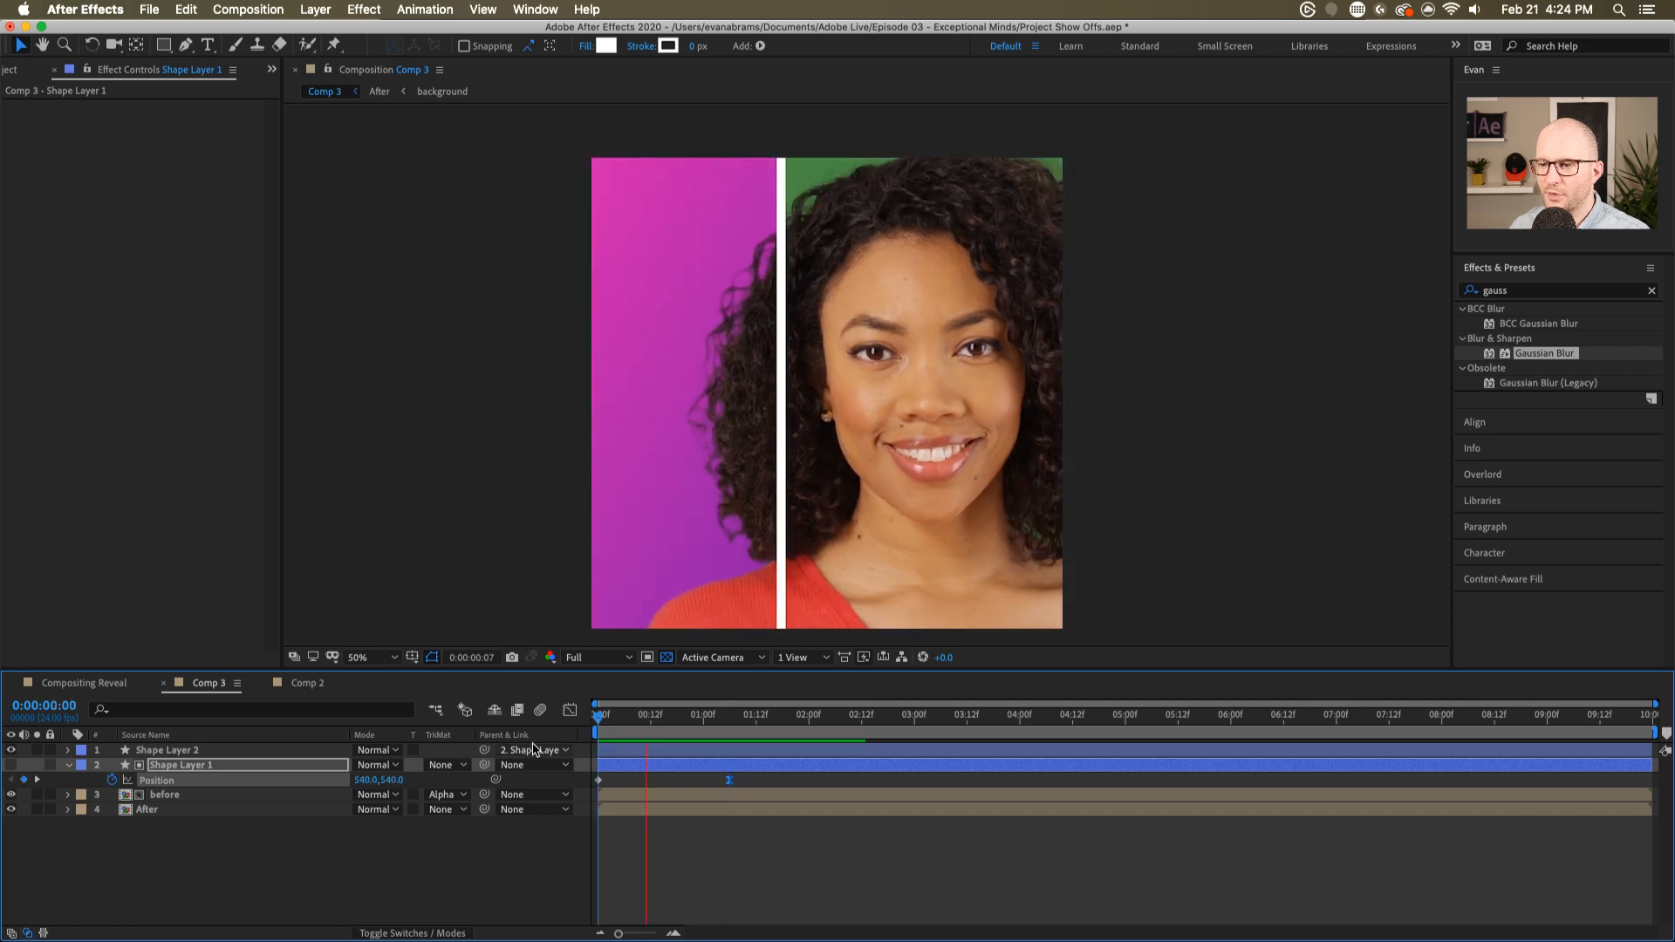
pyautogui.press('space')
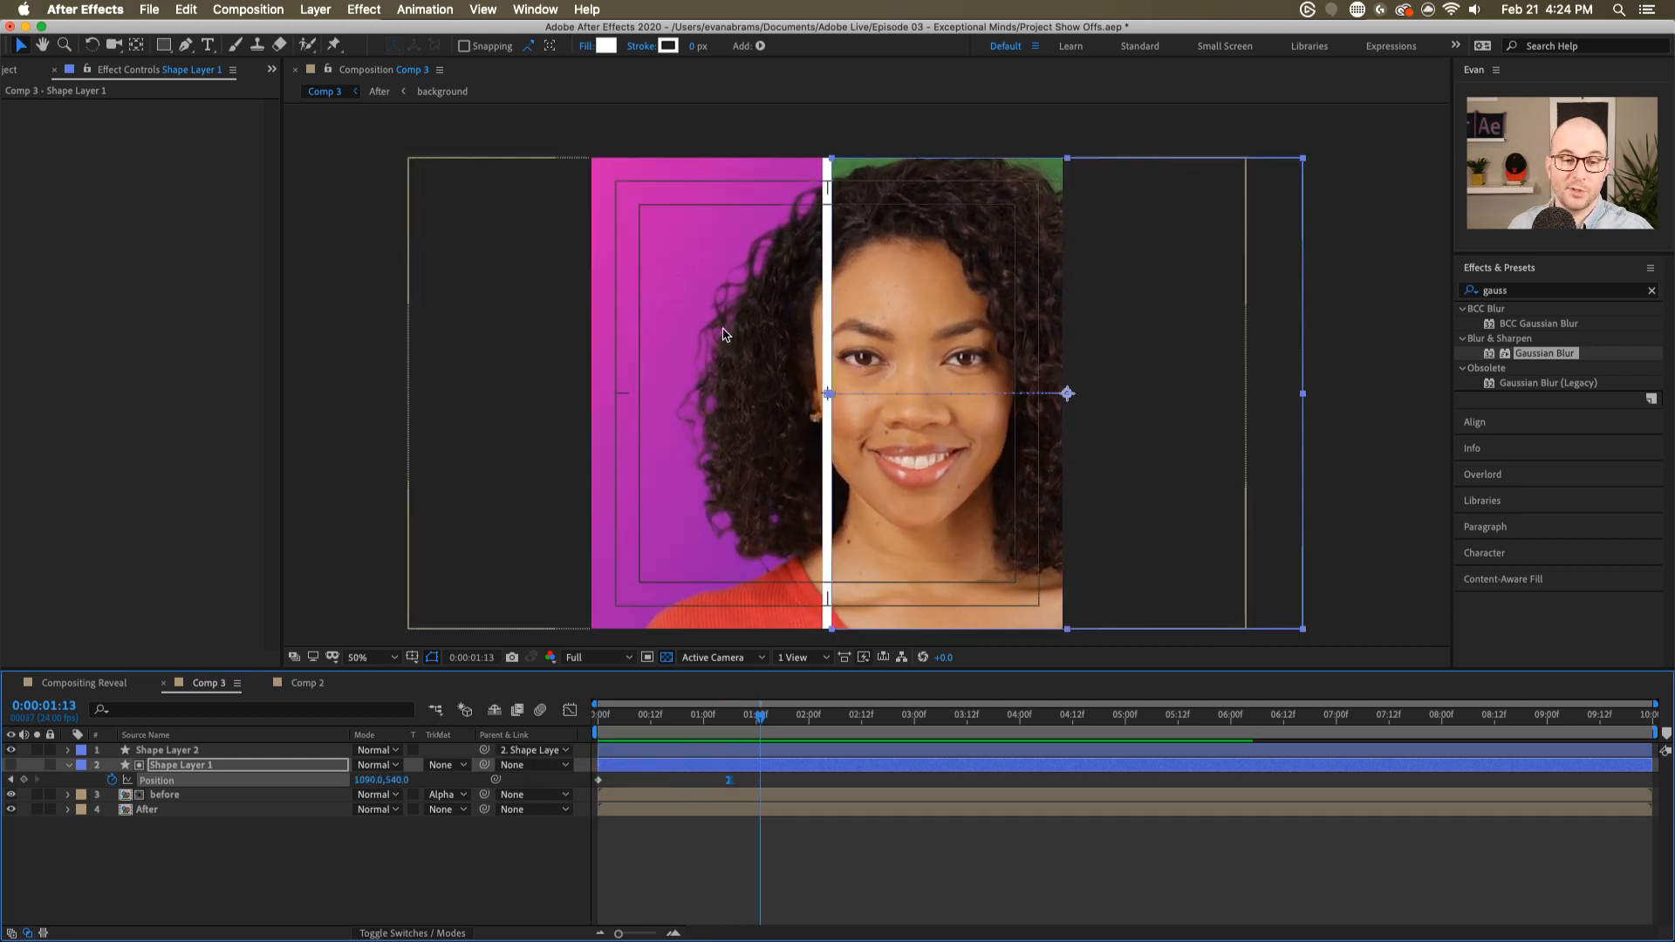
pyautogui.click(836, 832)
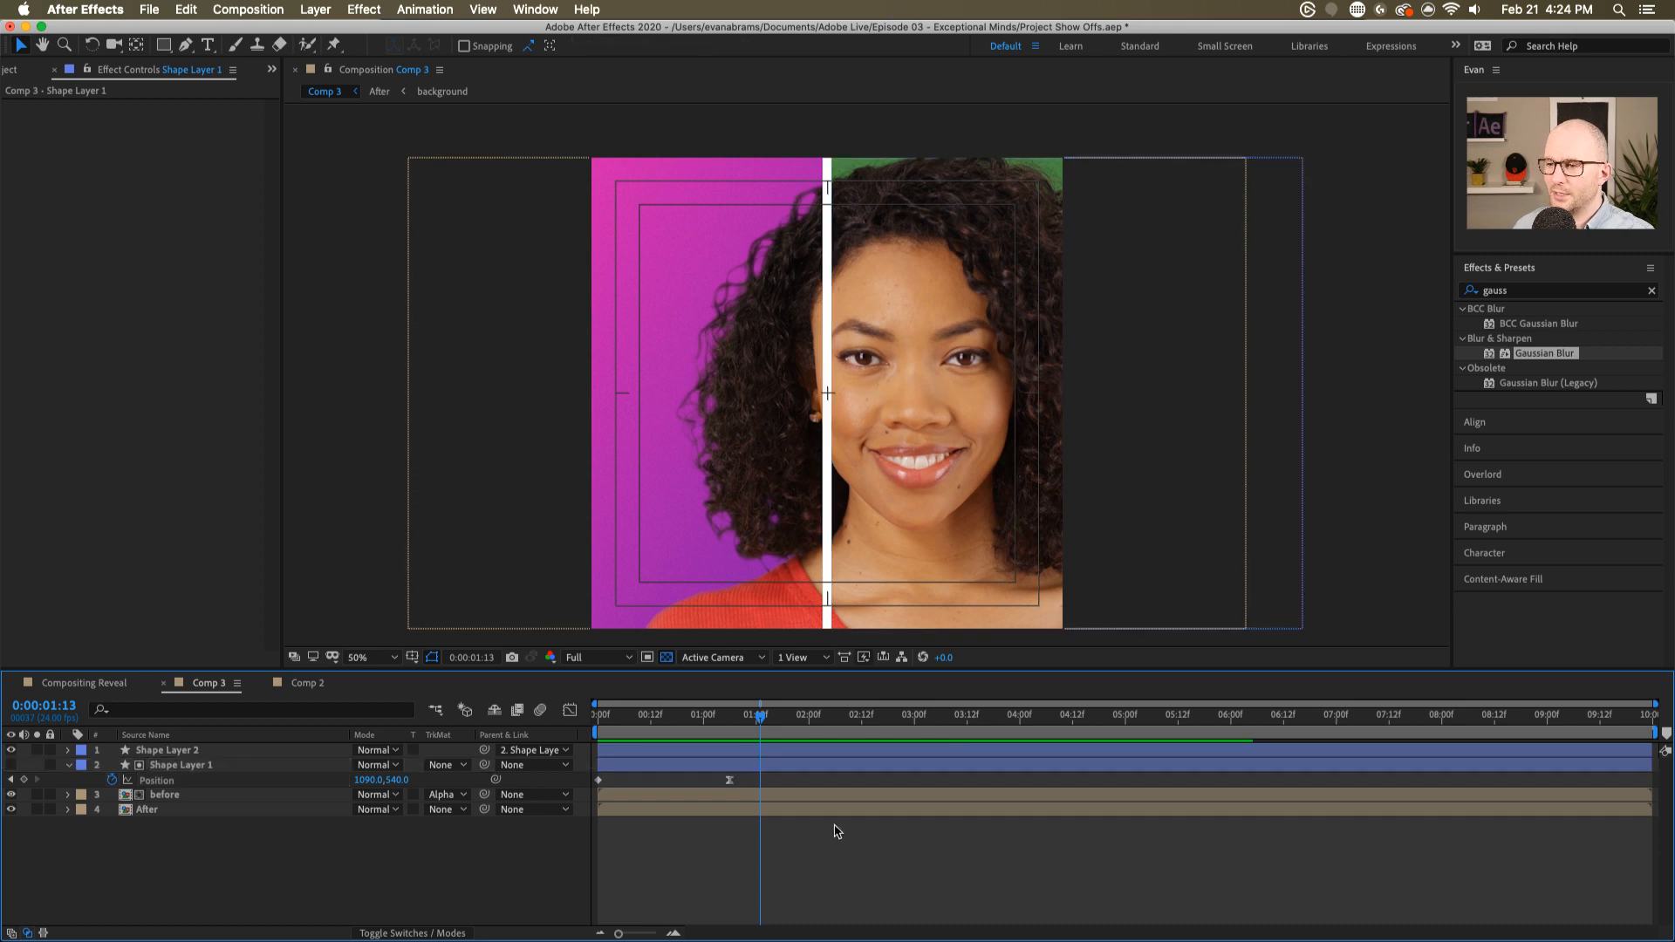
pyautogui.click(755, 768)
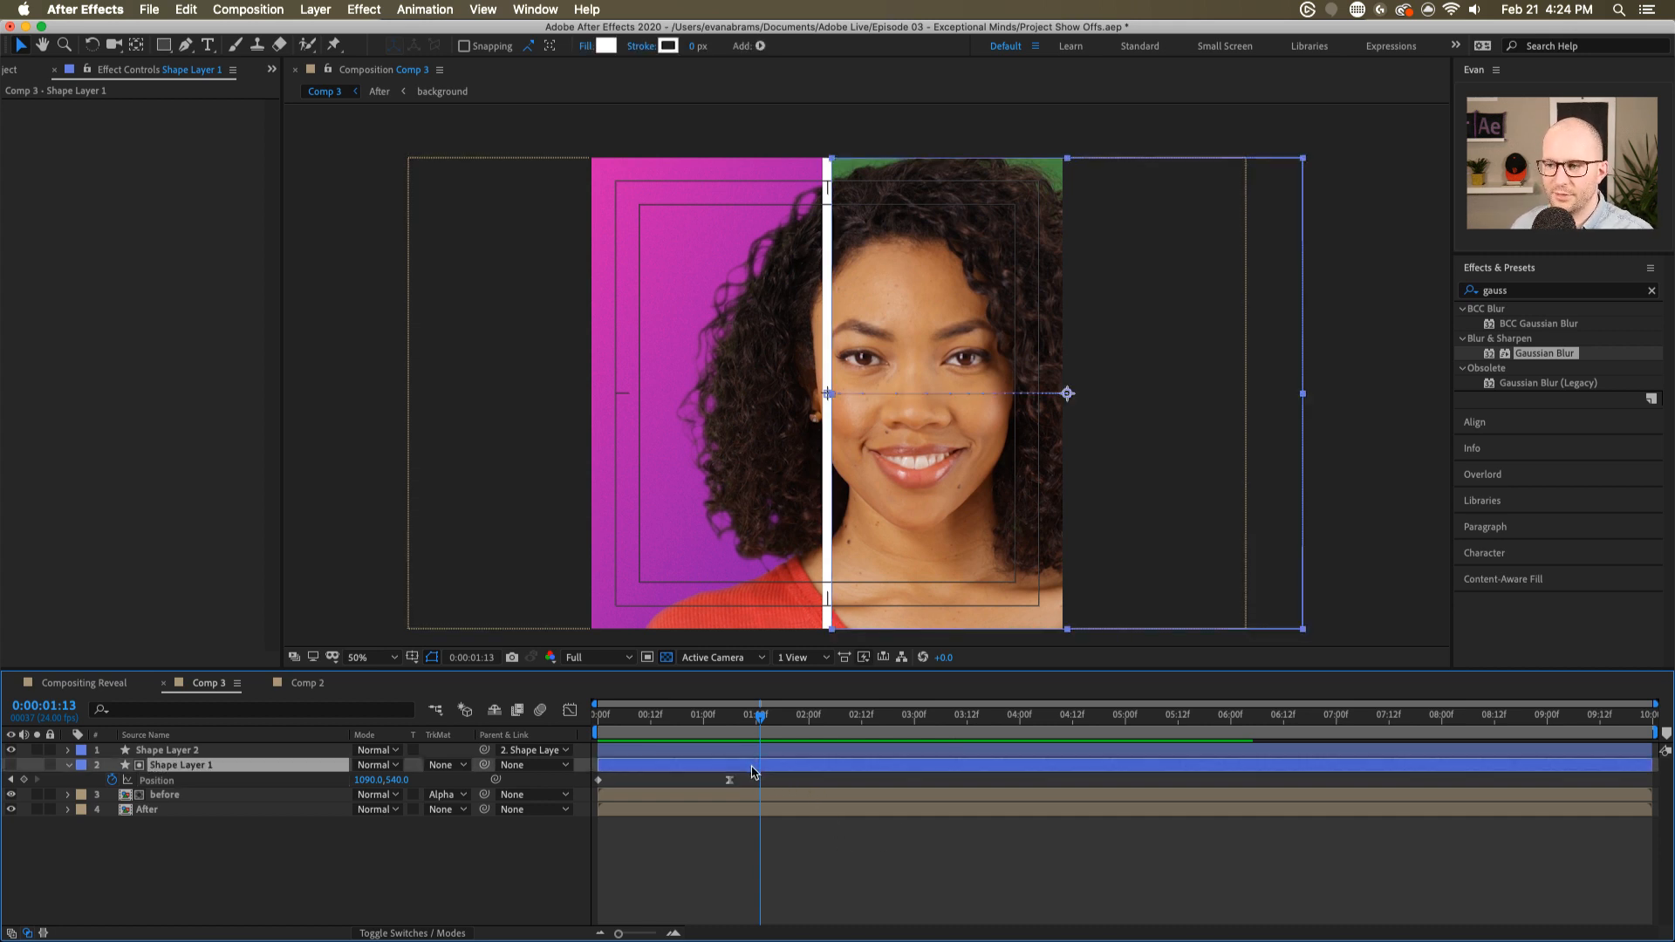
pyautogui.moveTo(723, 718); pyautogui.dragTo(734, 752)
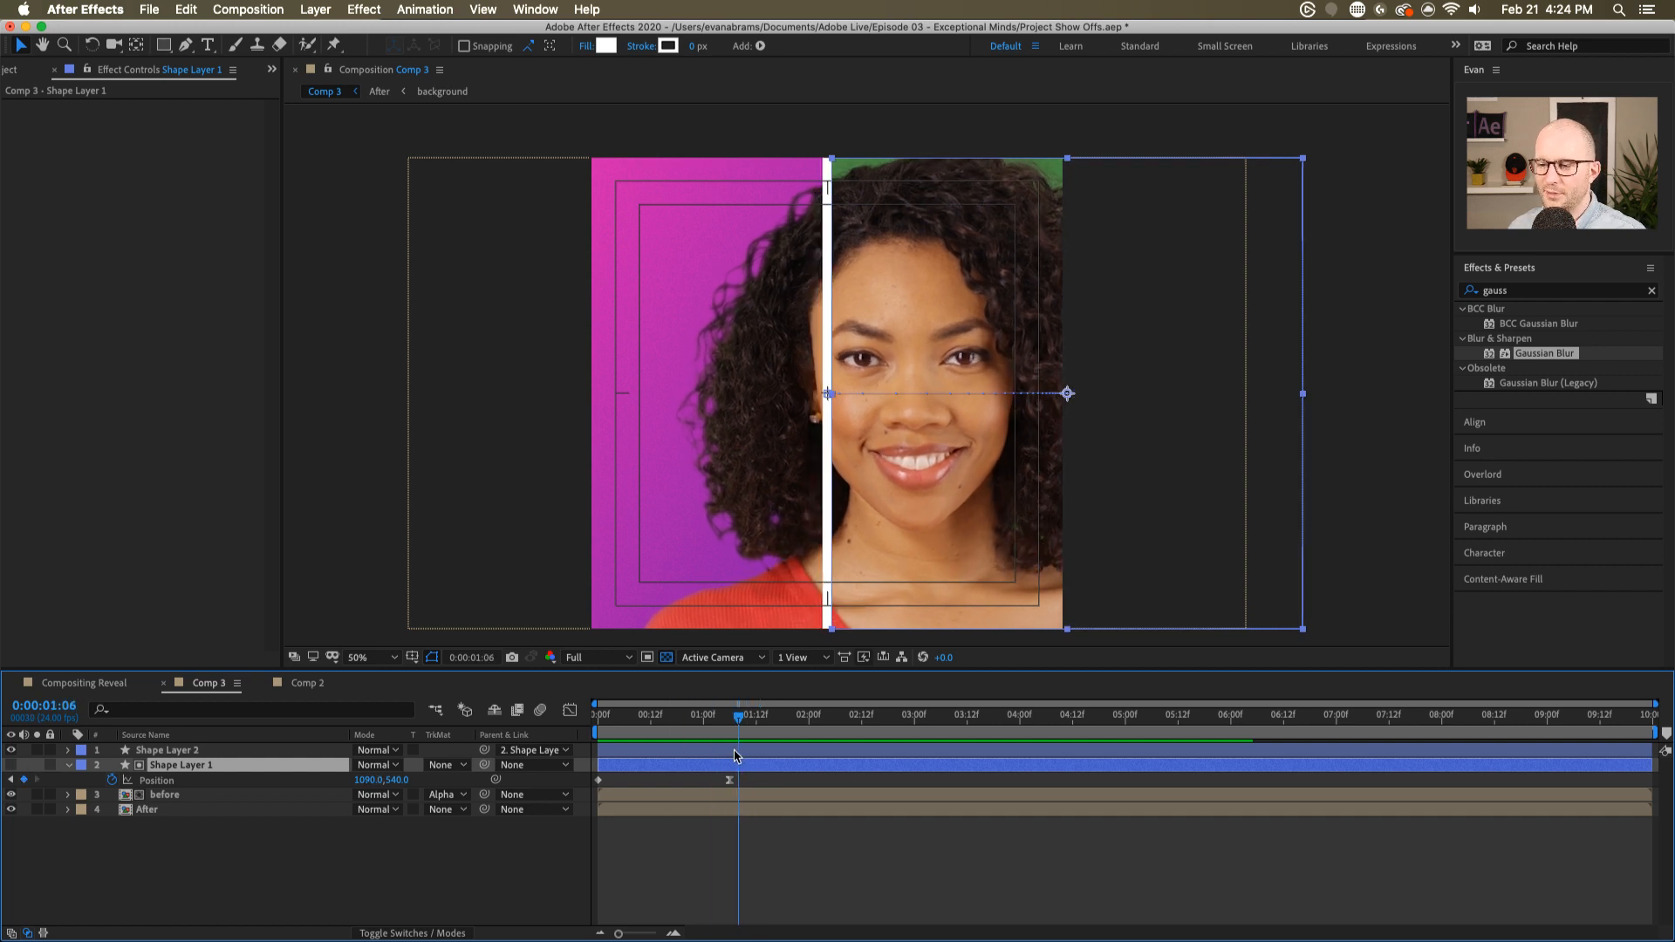
pyautogui.click(733, 752)
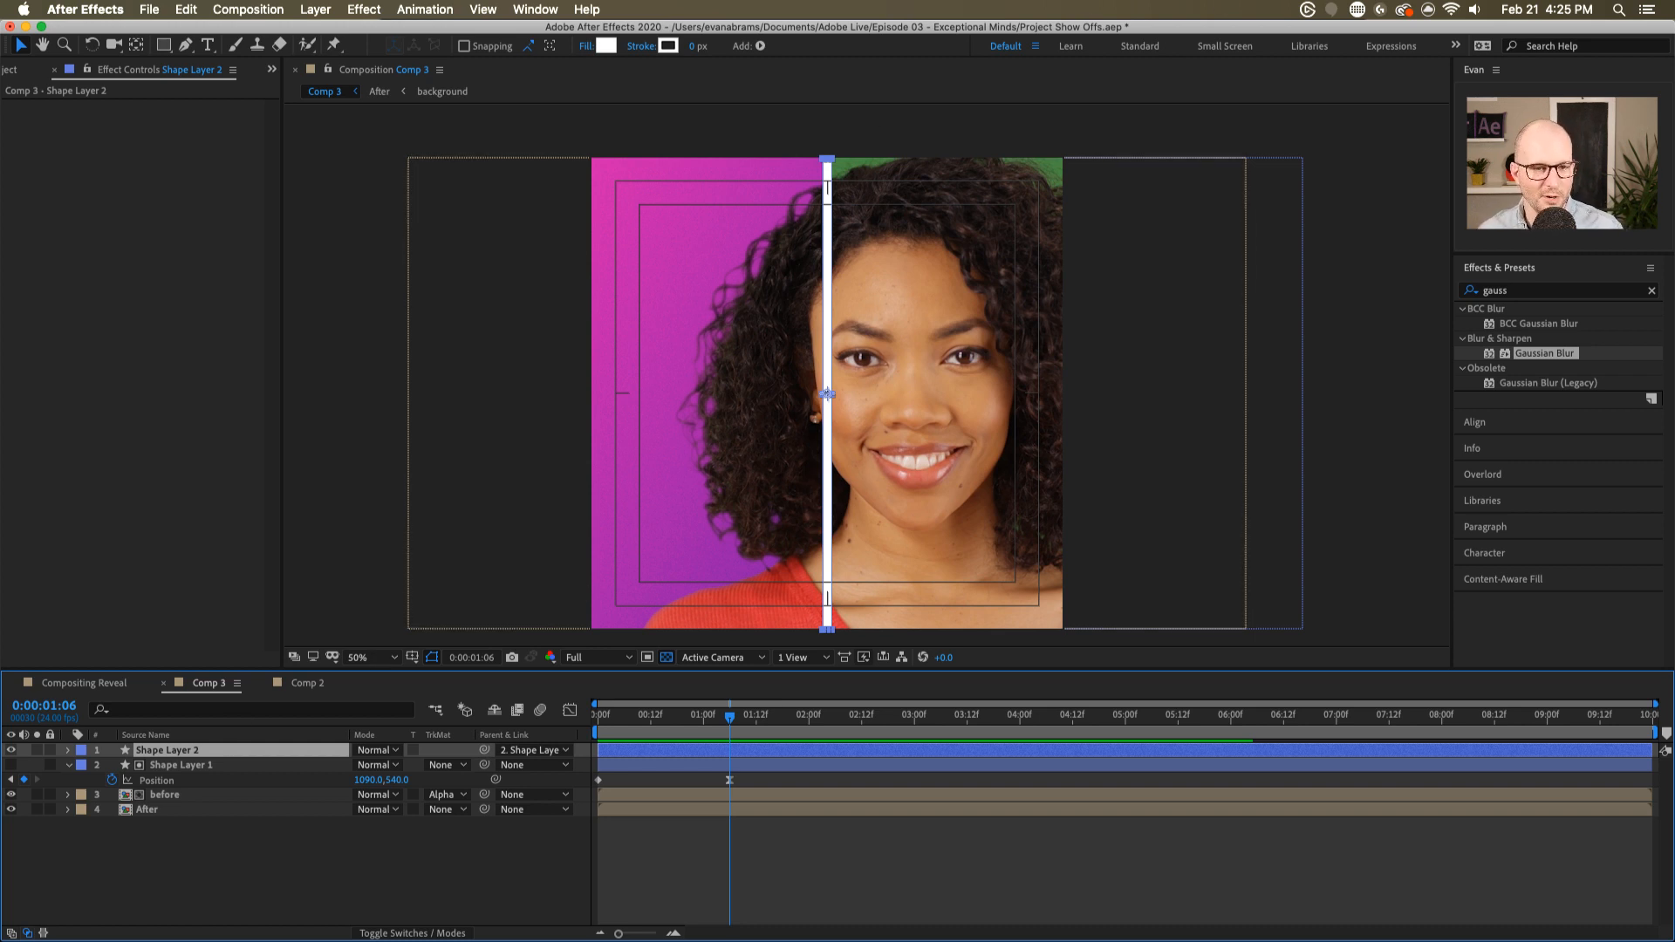
pyautogui.click(477, 915)
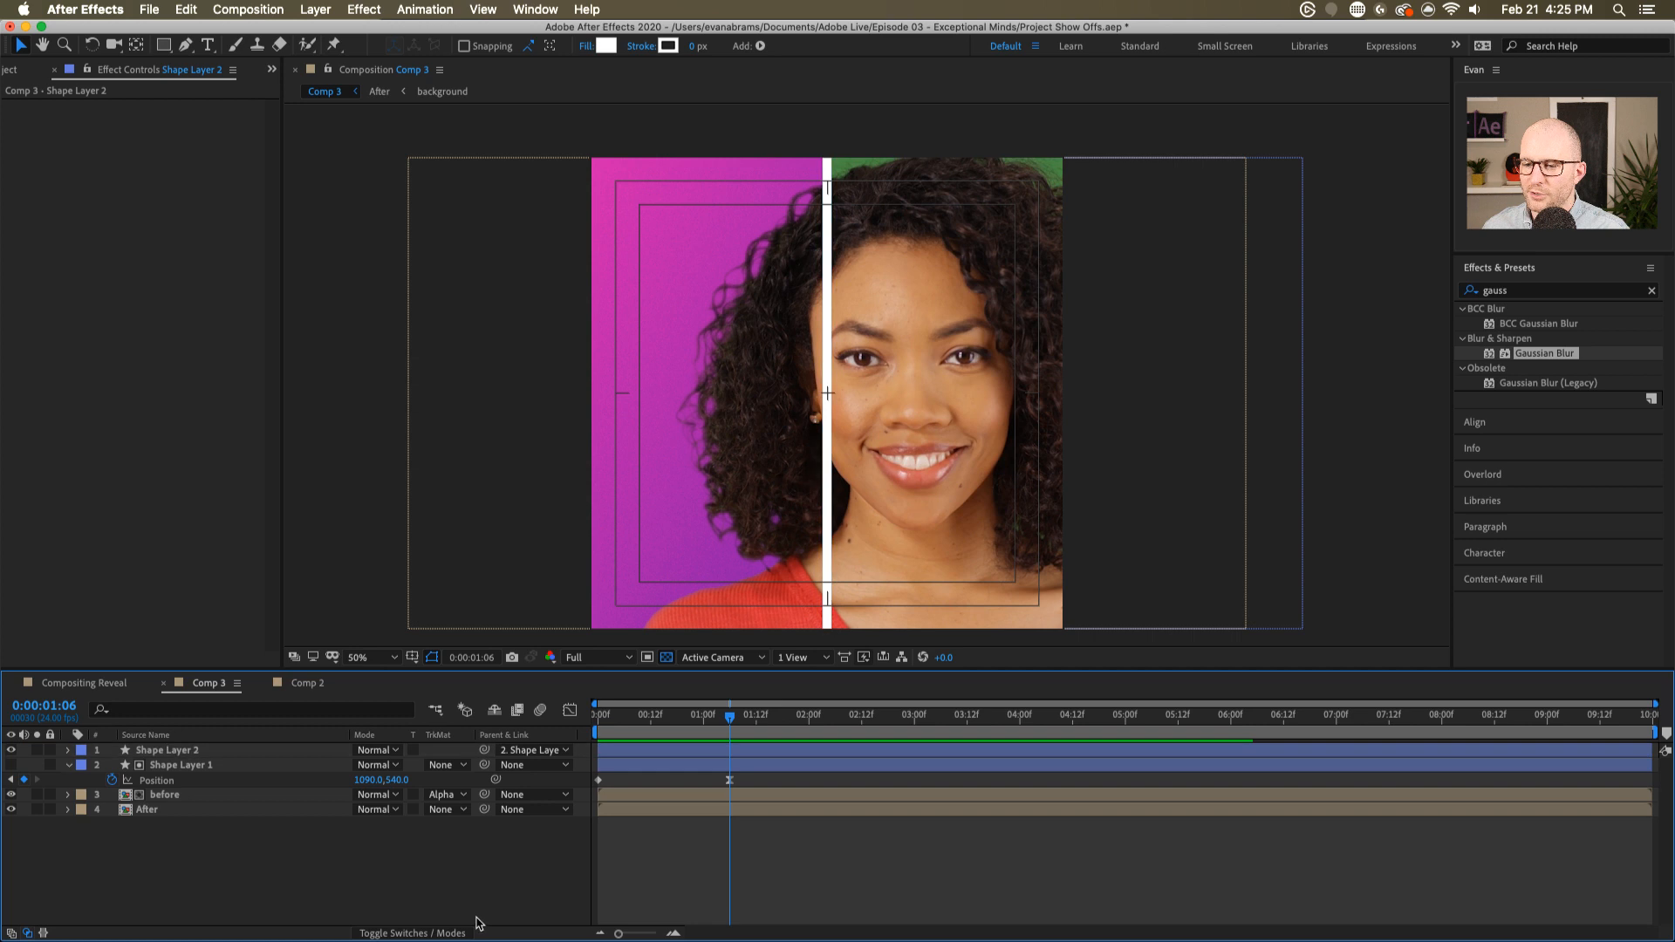
# - In Comp 2, find the CC Radial Blur effect and apply it to the blurred background footage layer
pyautogui.click(307, 683)
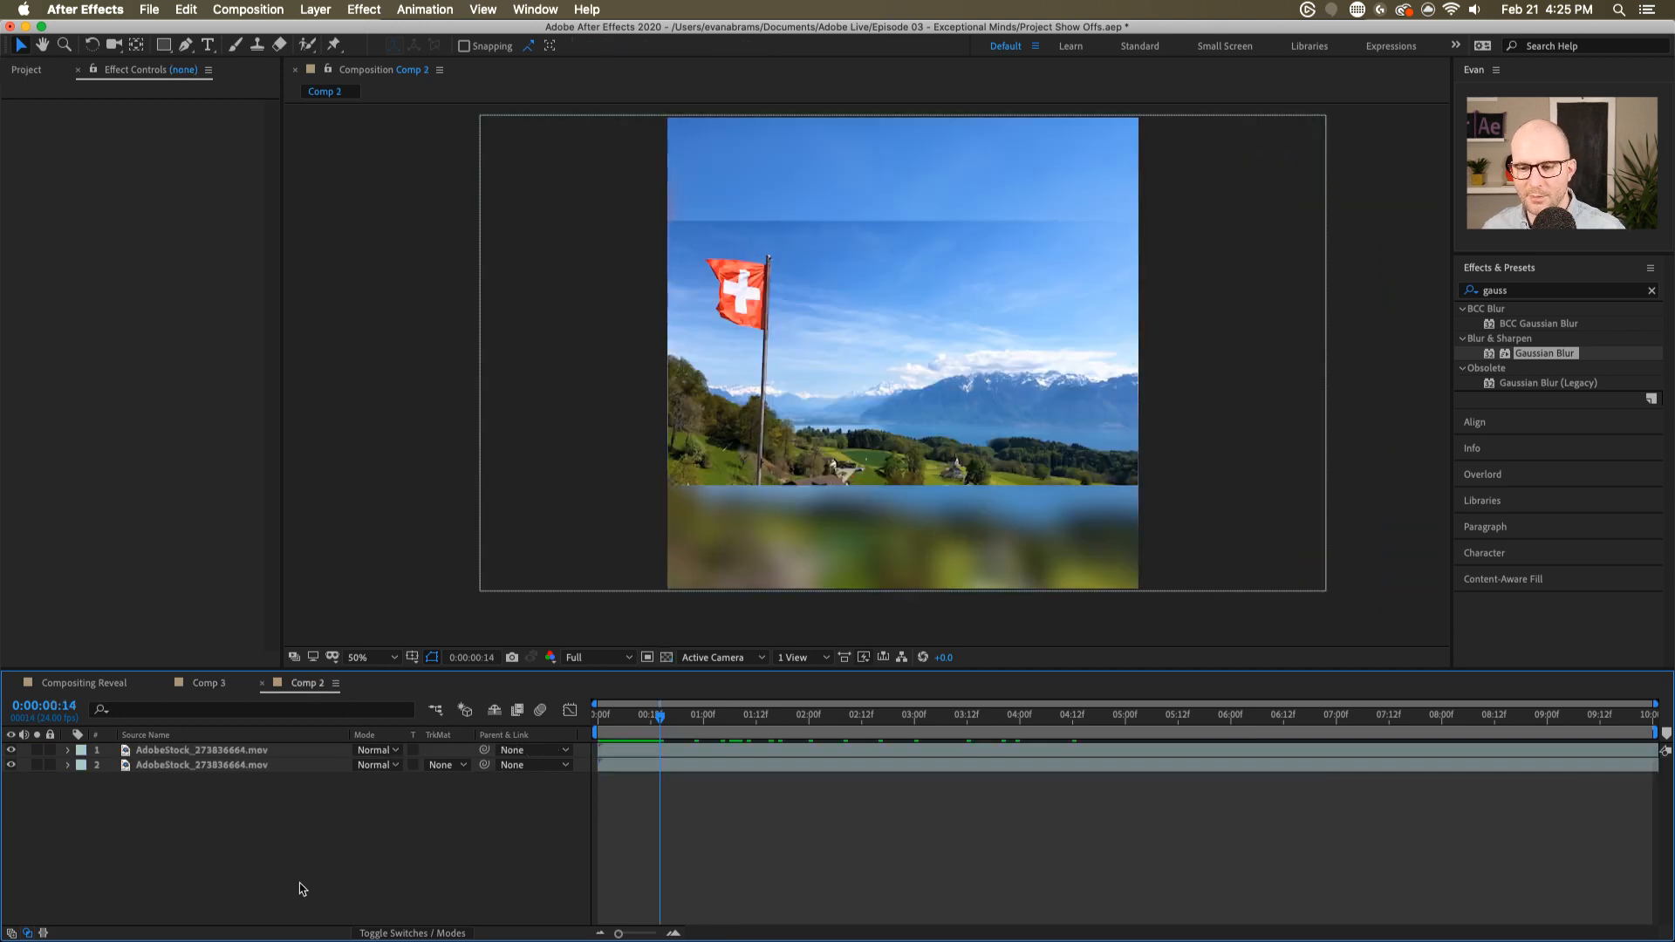
pyautogui.click(931, 179)
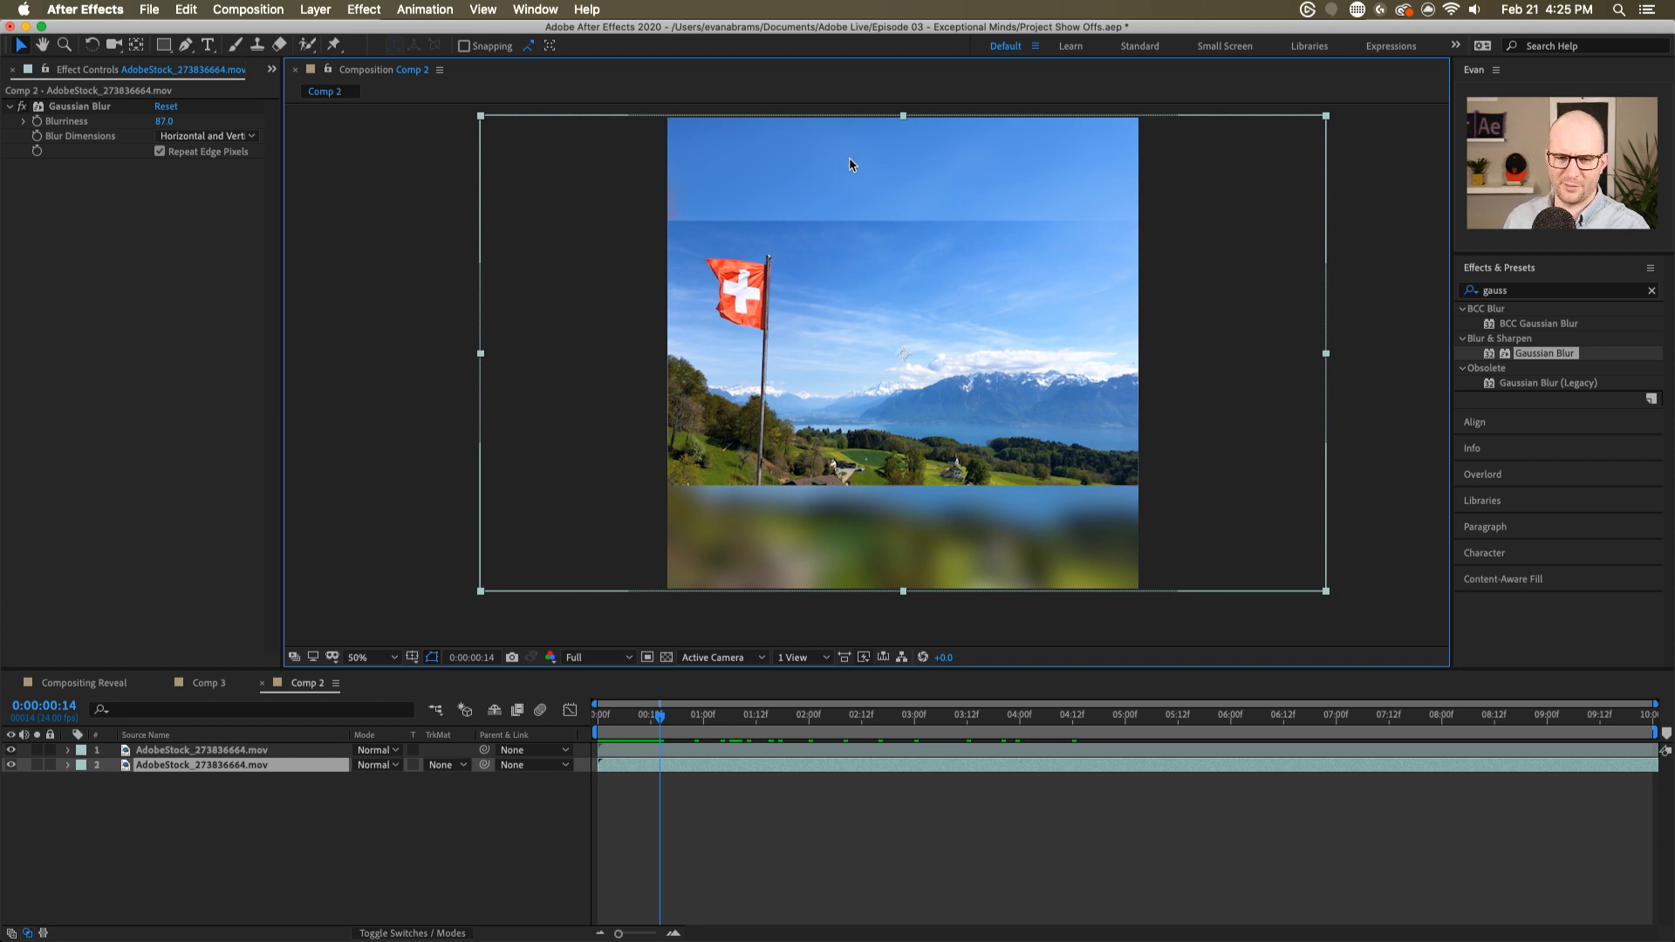
pyautogui.click(1523, 297)
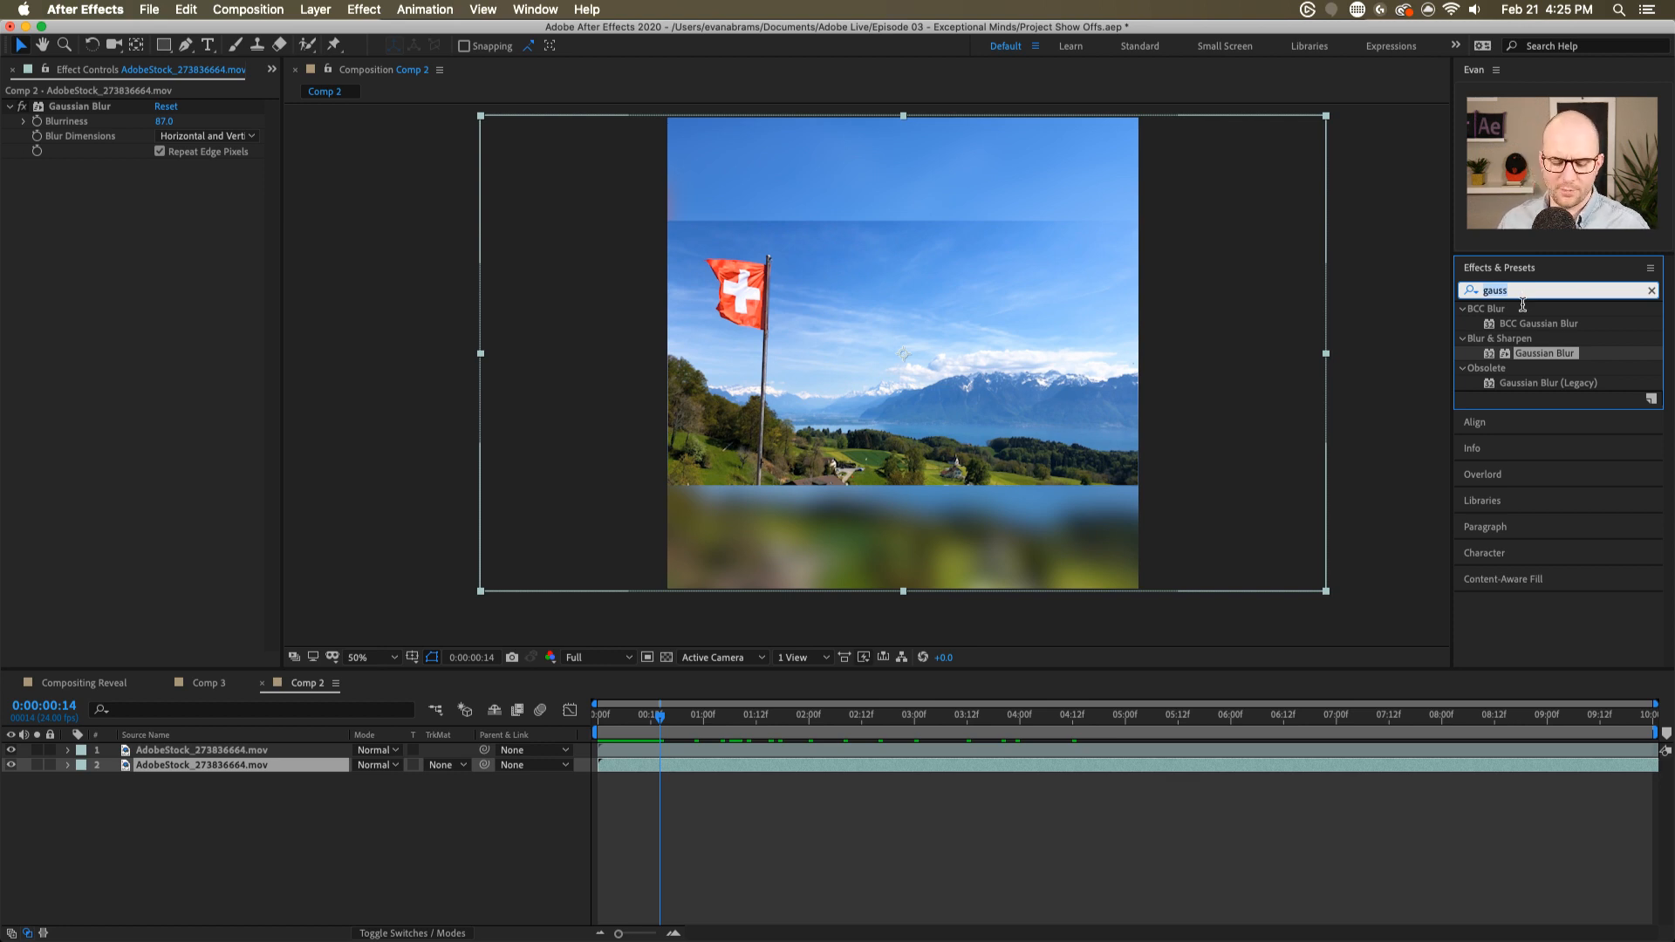
pyautogui.write('radial')
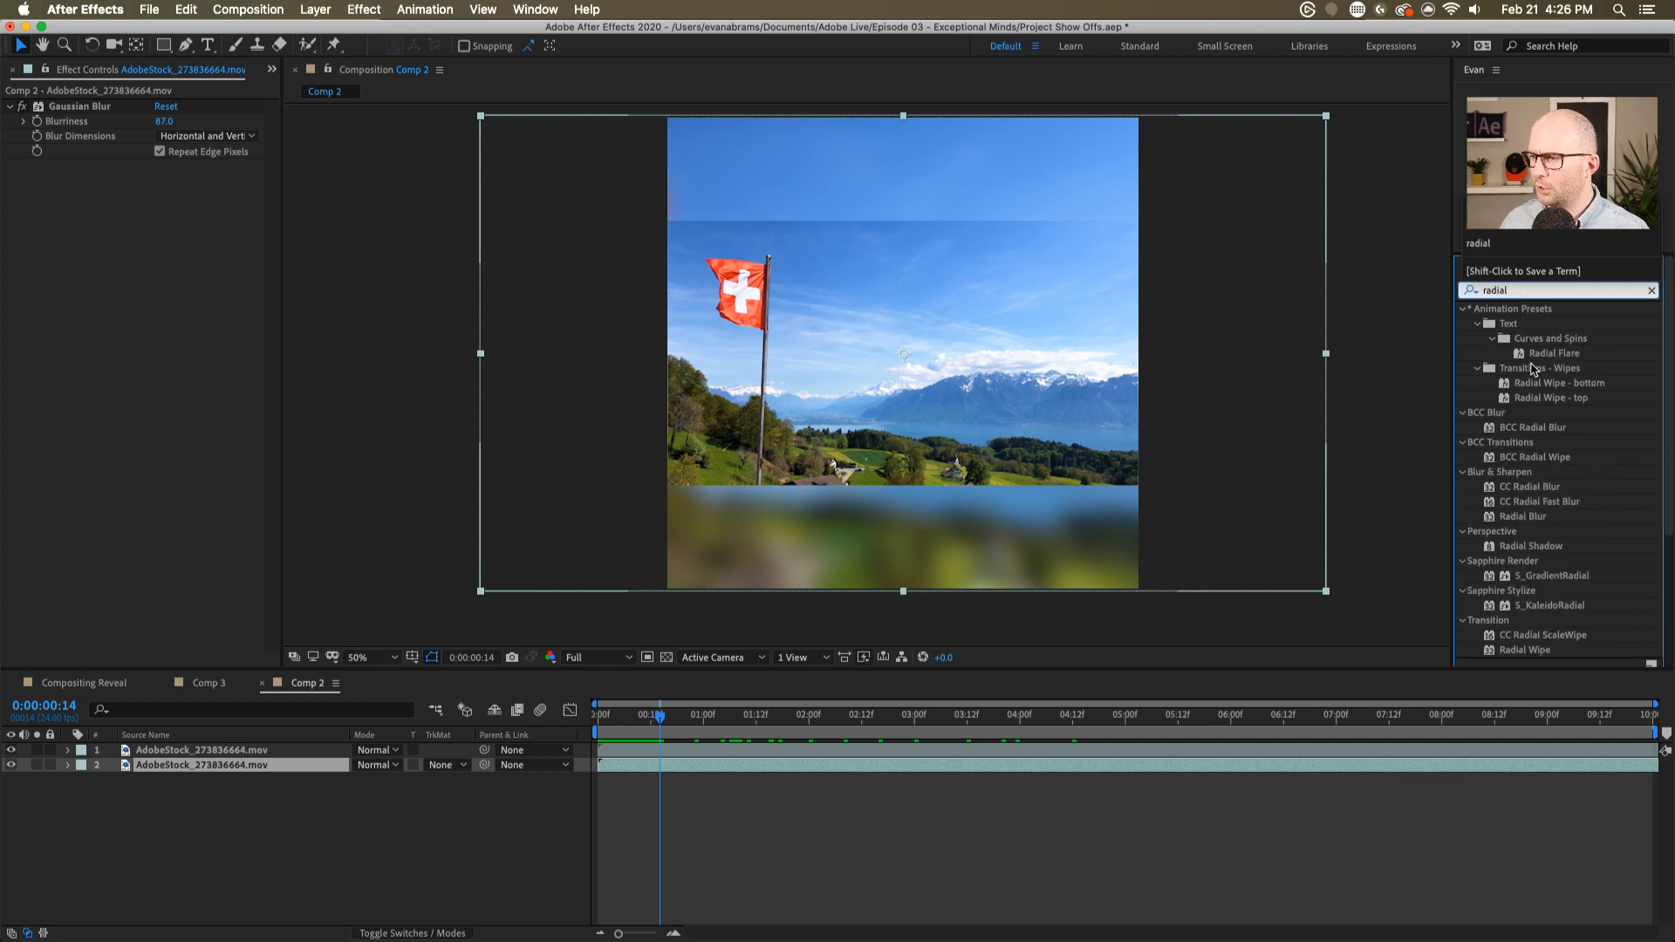
pyautogui.write(' blur')
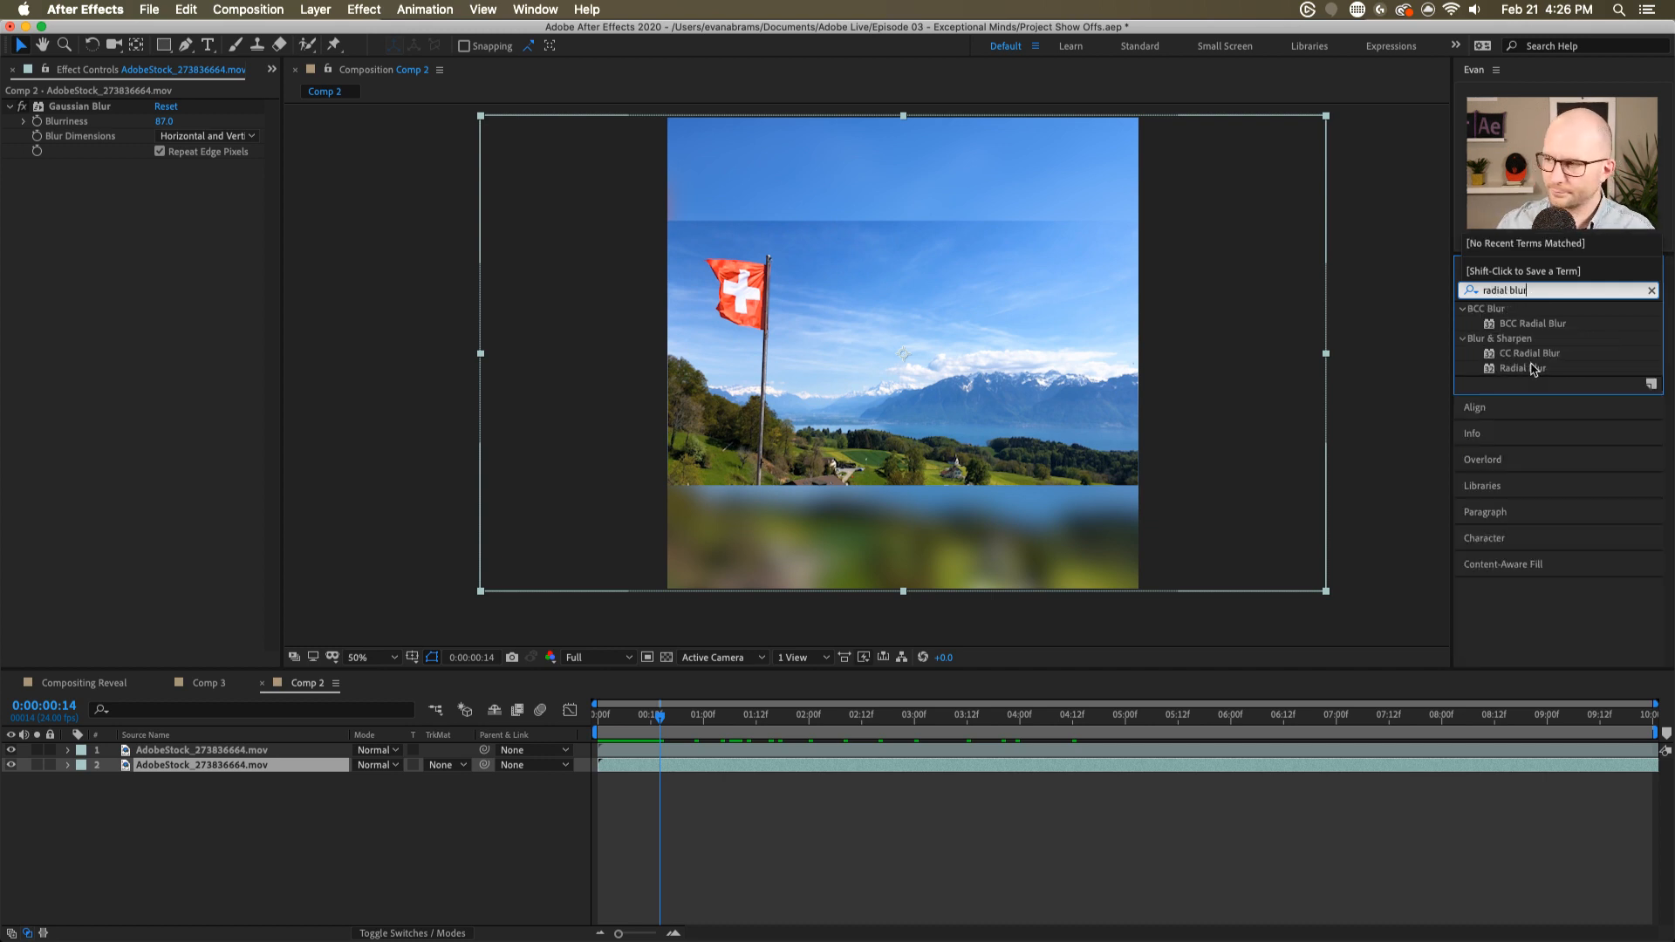
pyautogui.click(1537, 353)
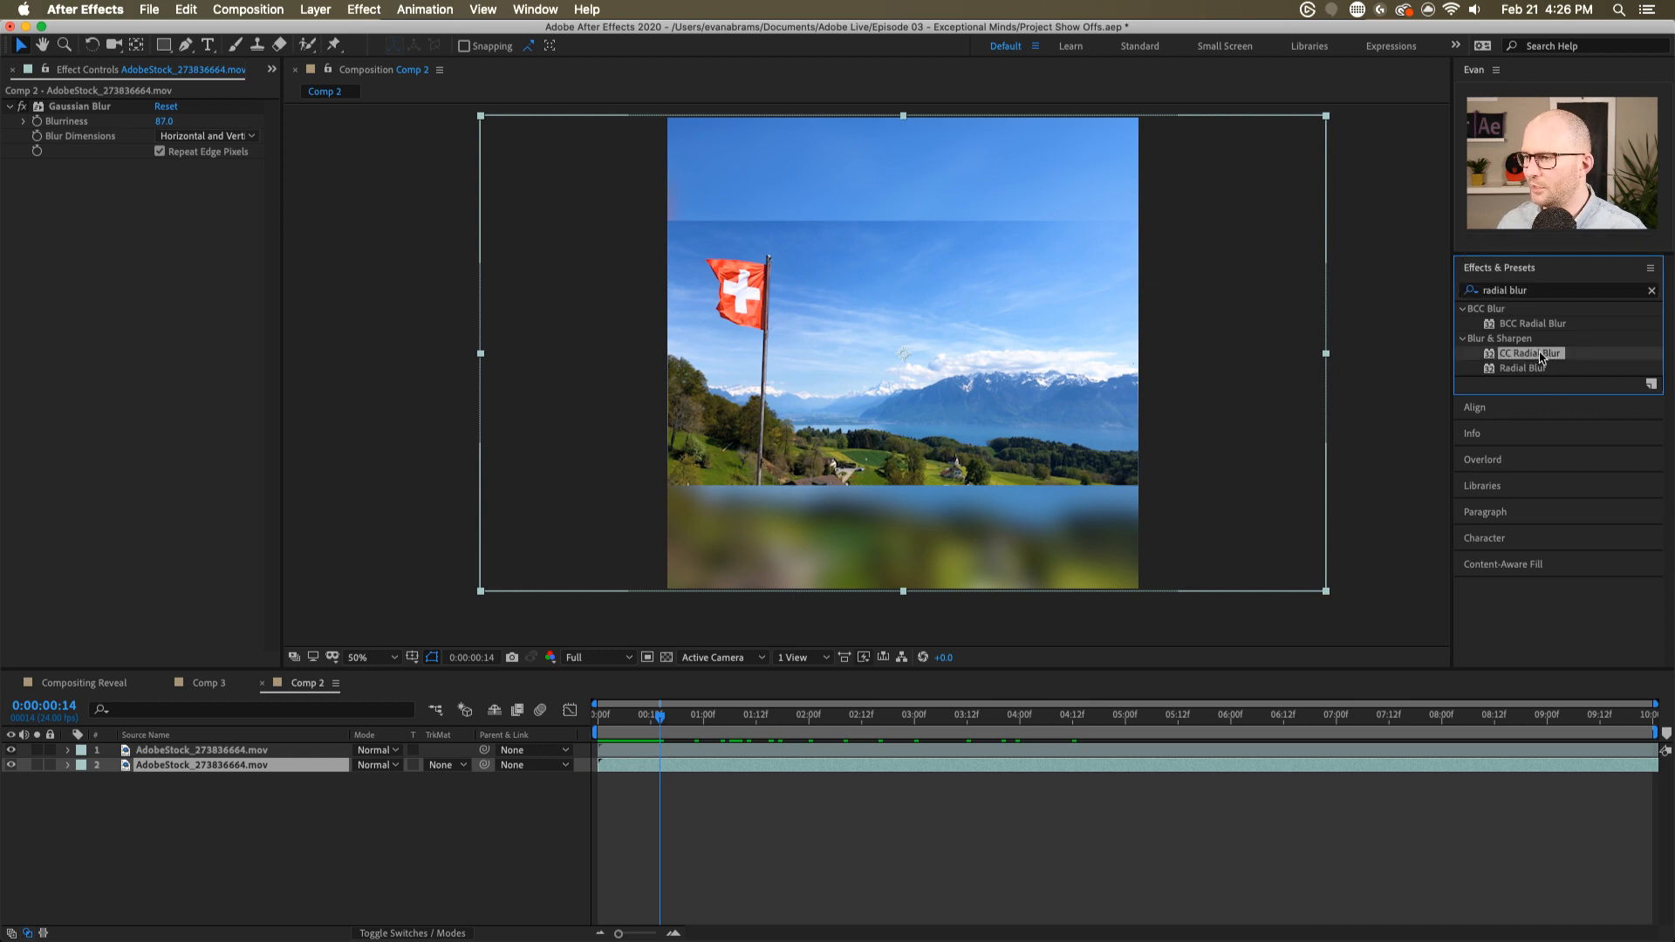
pyautogui.moveTo(1541, 358); pyautogui.dragTo(1074, 172)
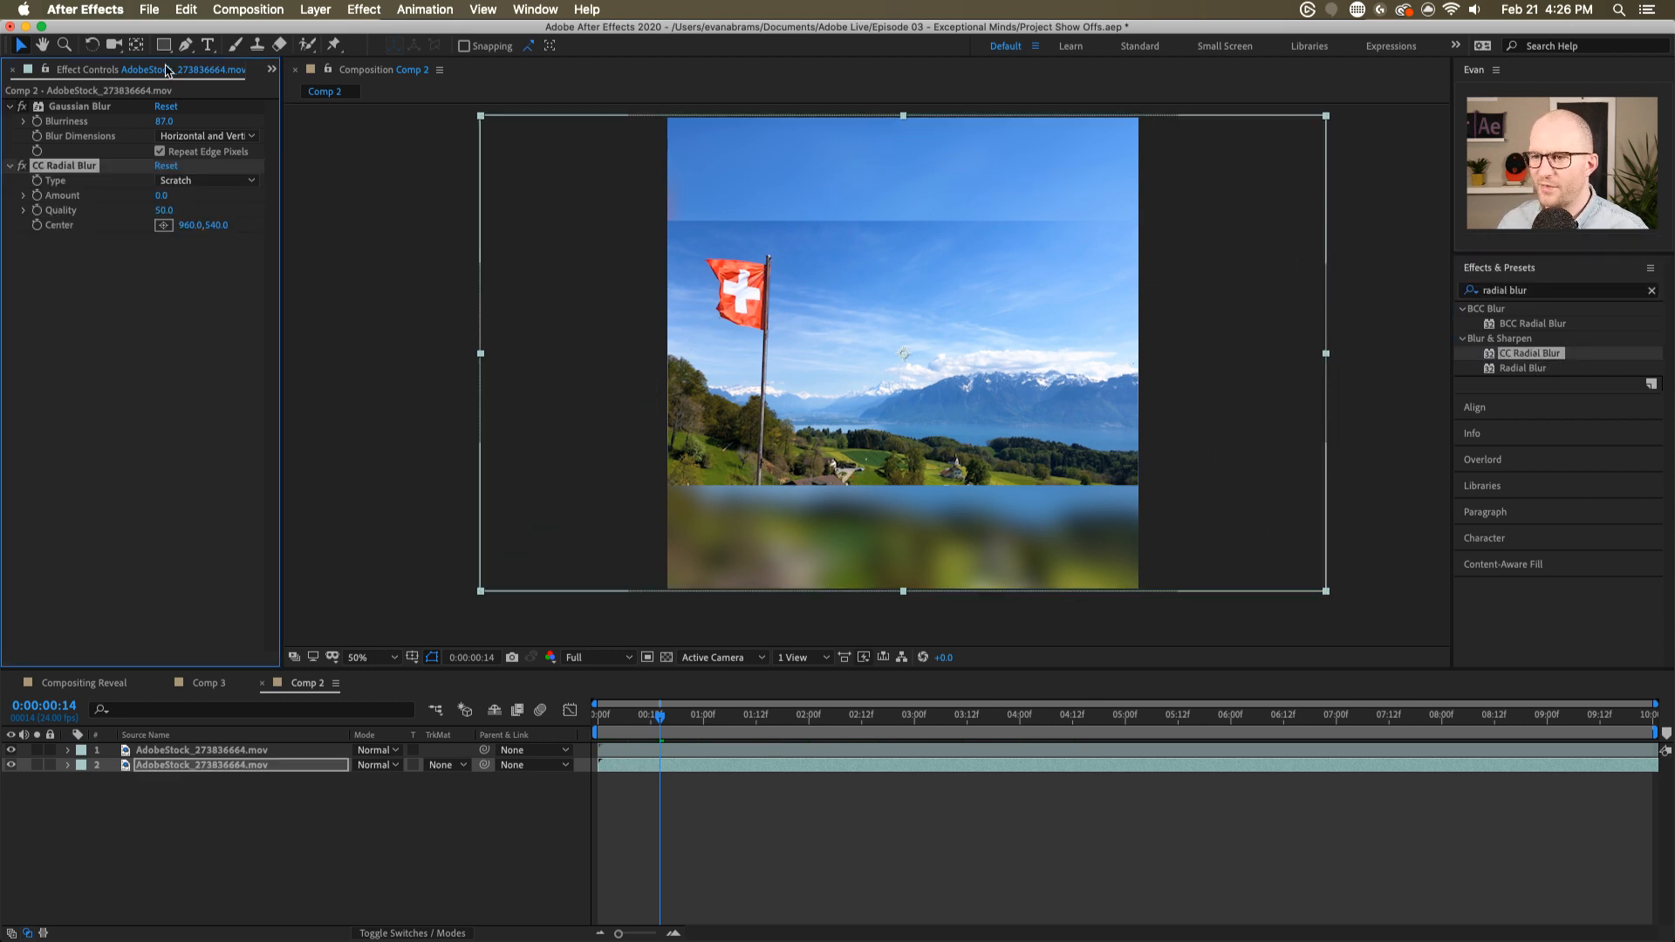
# - Set the CC Radial Blur type to Straight Zoom and its amount to 42
pyautogui.click(202, 181)
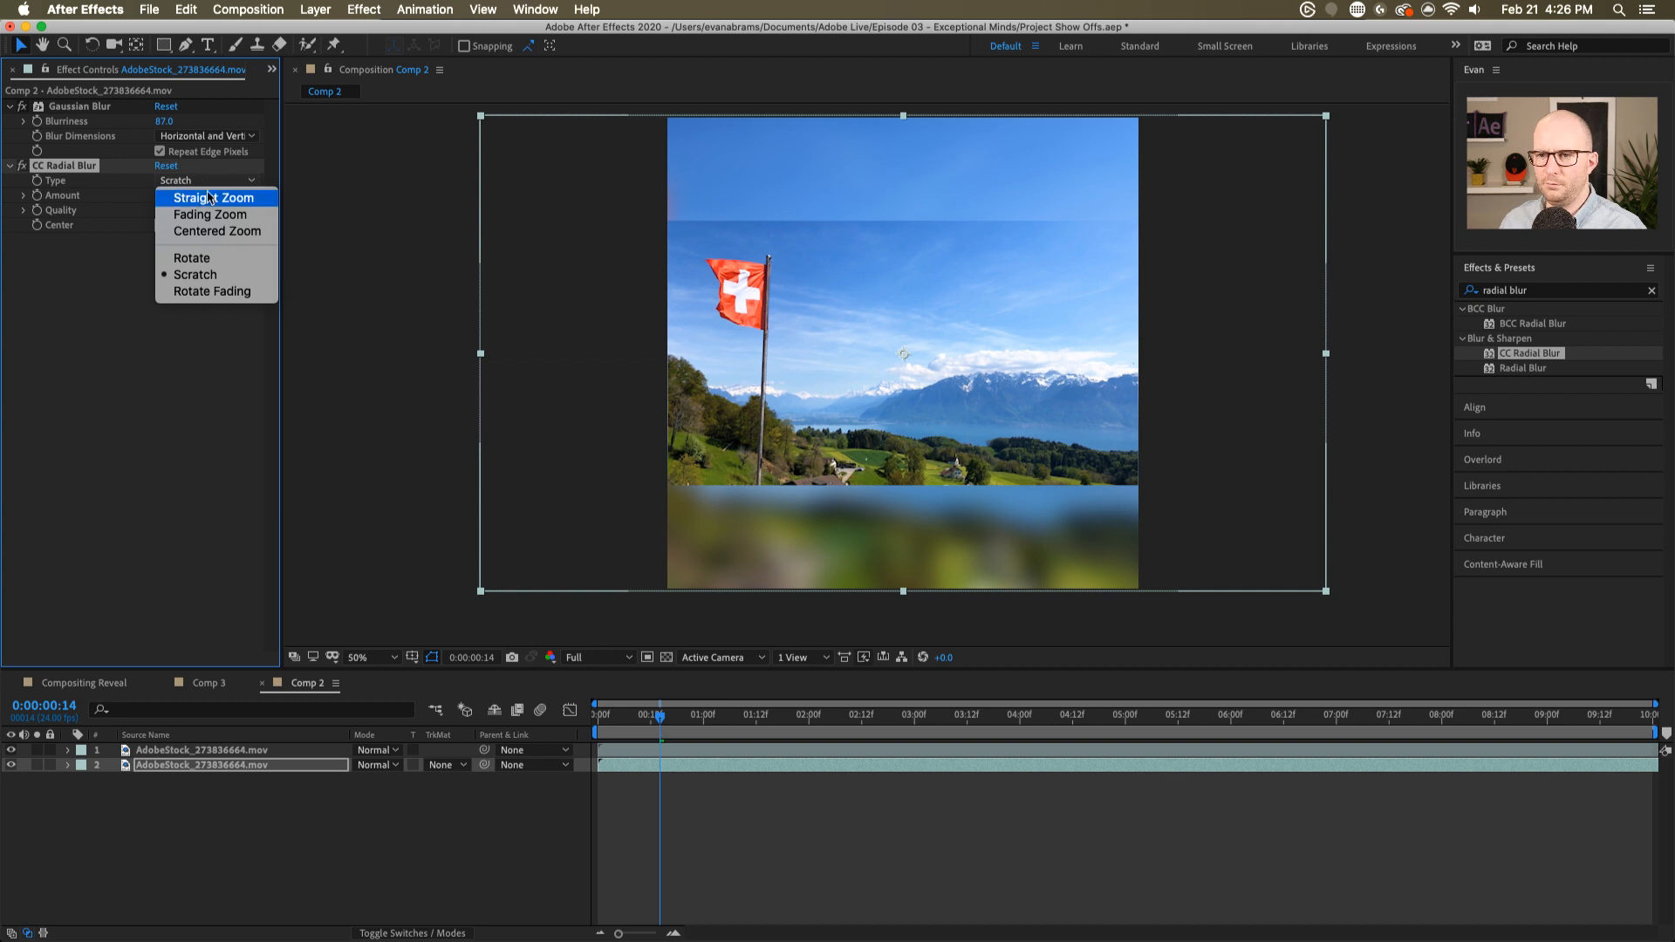
pyautogui.click(209, 198)
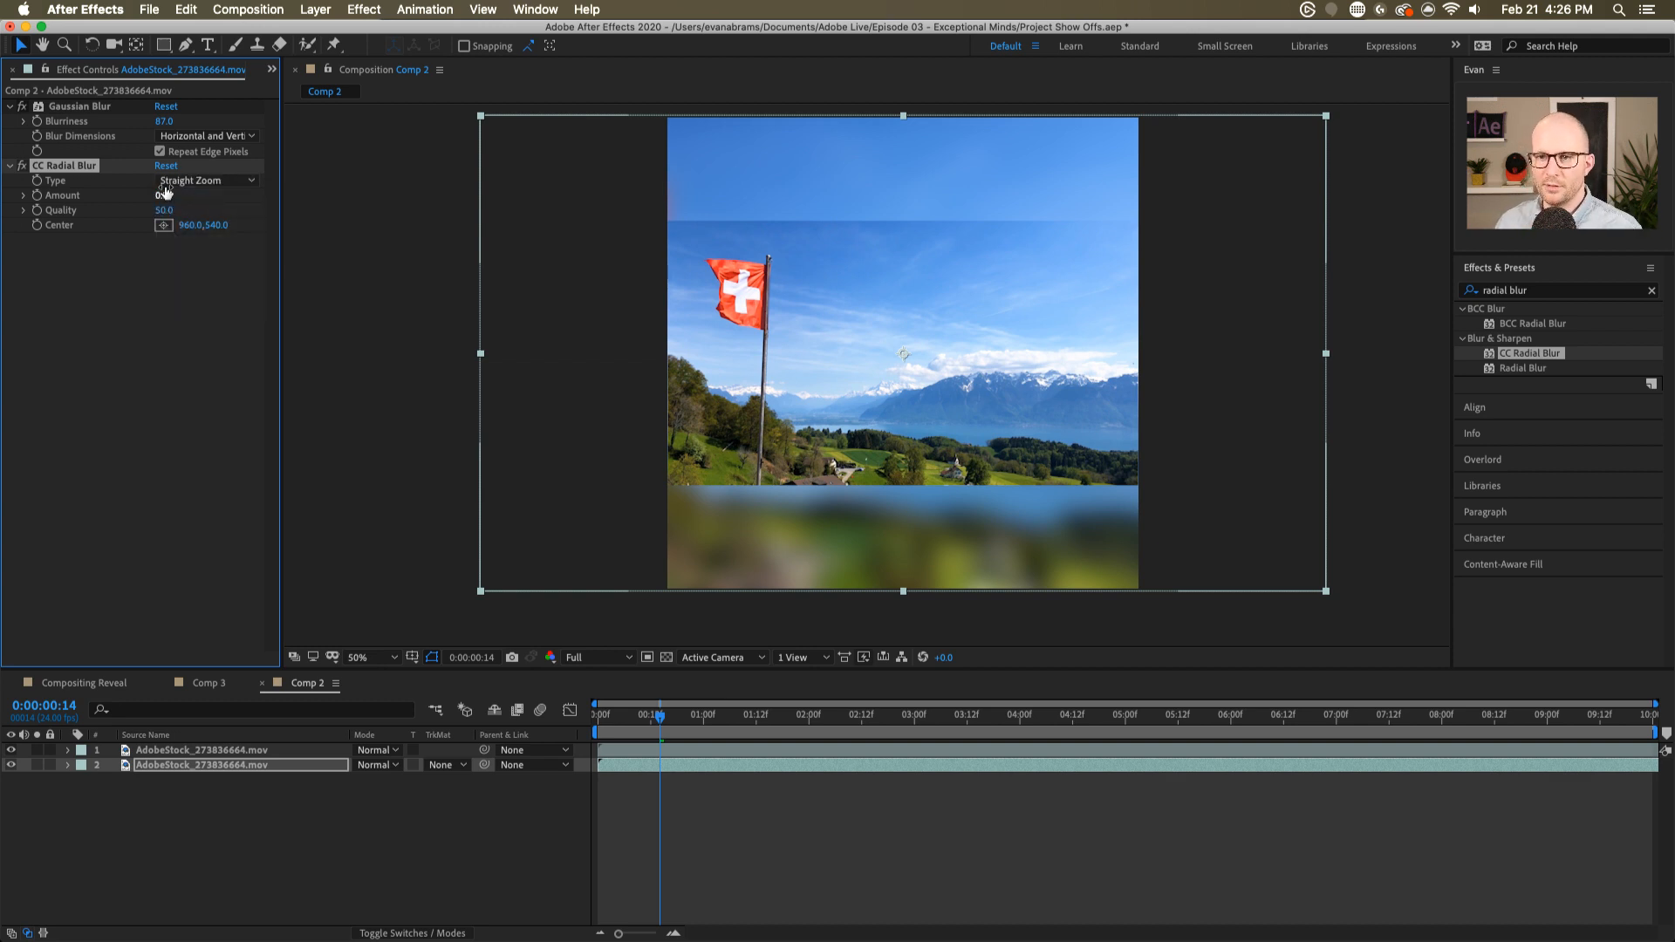
pyautogui.moveTo(165, 191); pyautogui.dragTo(264, 184)
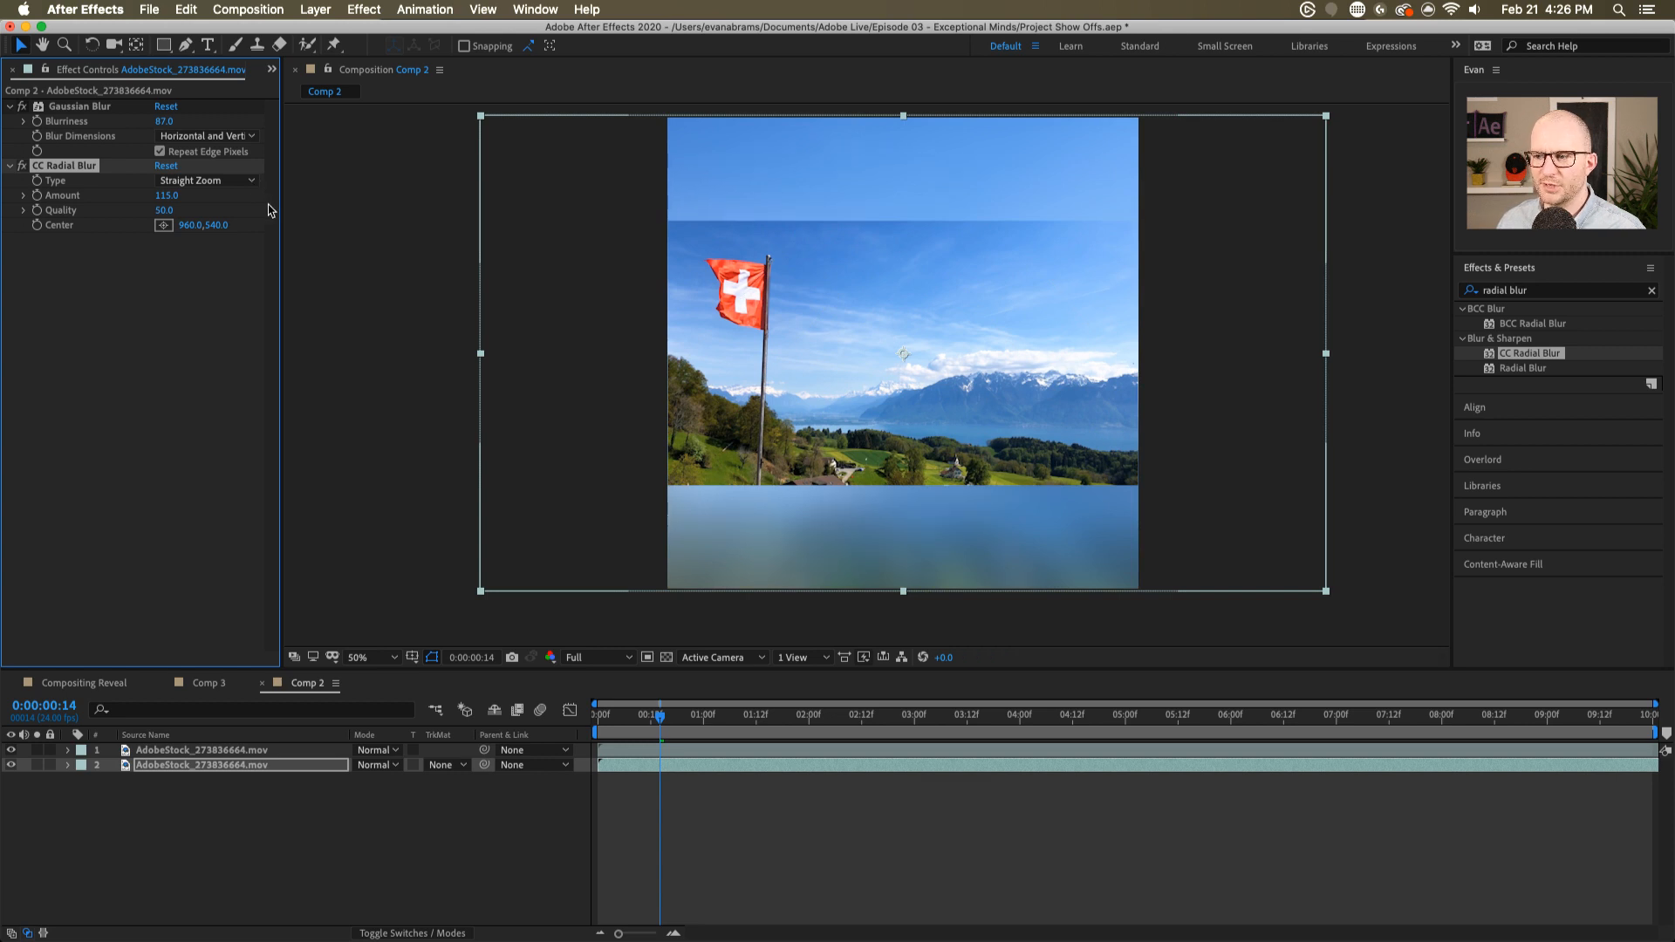
pyautogui.moveTo(170, 196)
pyautogui.mouseDown()
pyautogui.moveTo(134, 201)
pyautogui.moveTo(156, 200)
pyautogui.mouseUp()
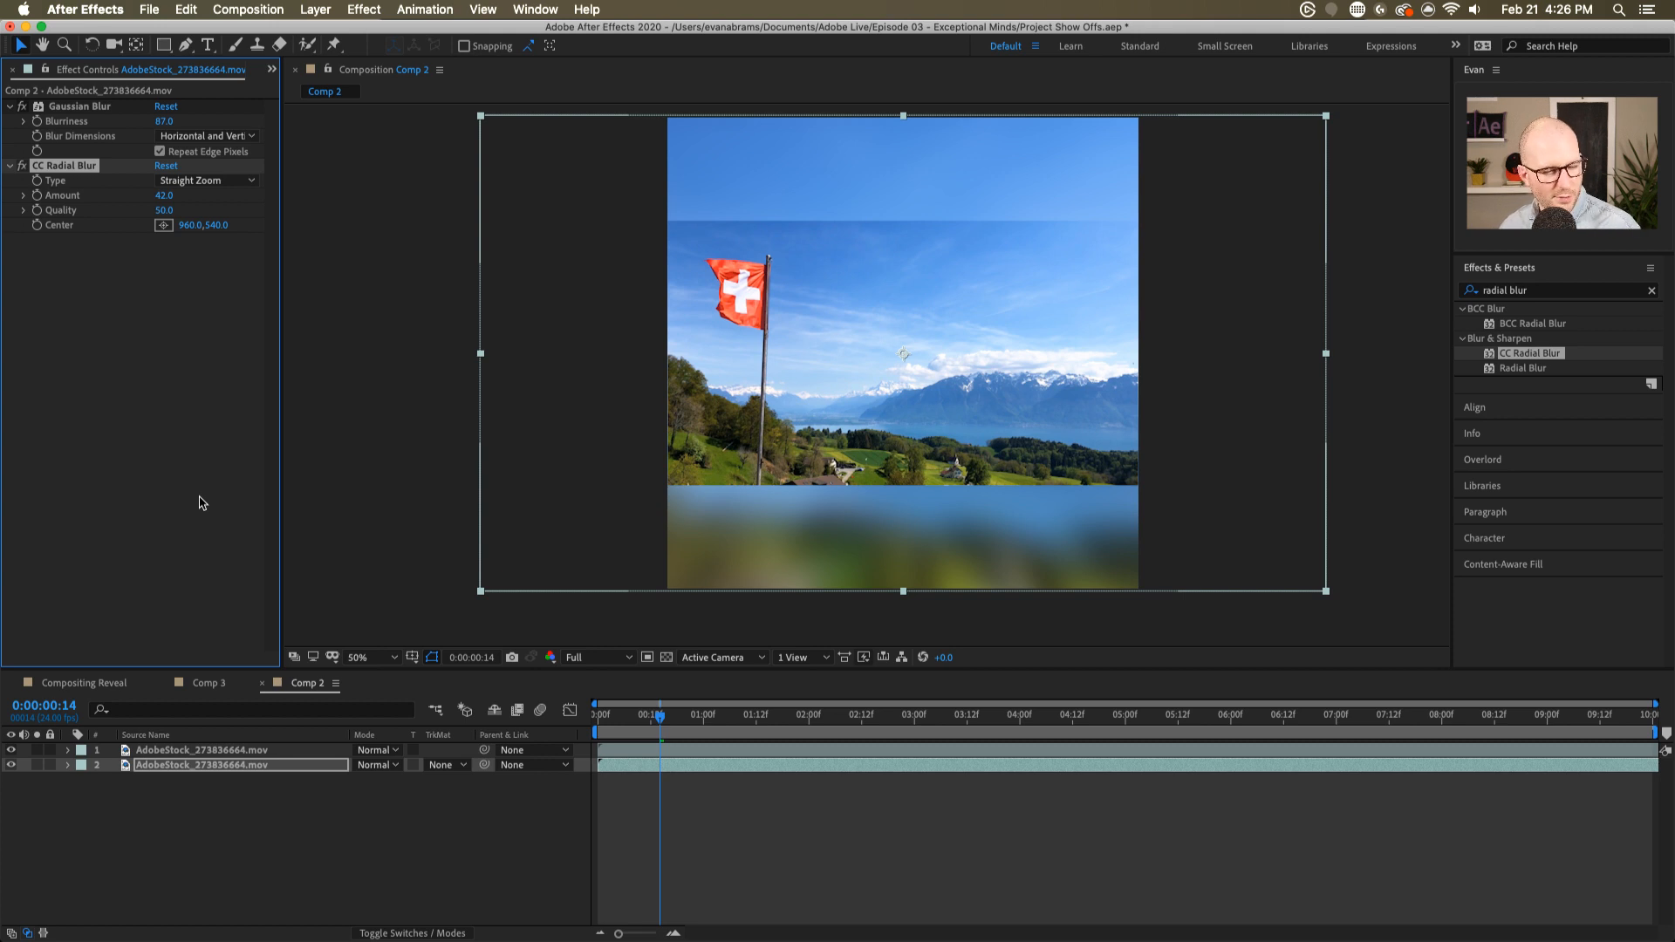
# - Return to Comp 3 and scrub the wipe around its second Position keyframe at 0:00:01:06
pyautogui.click(209, 684)
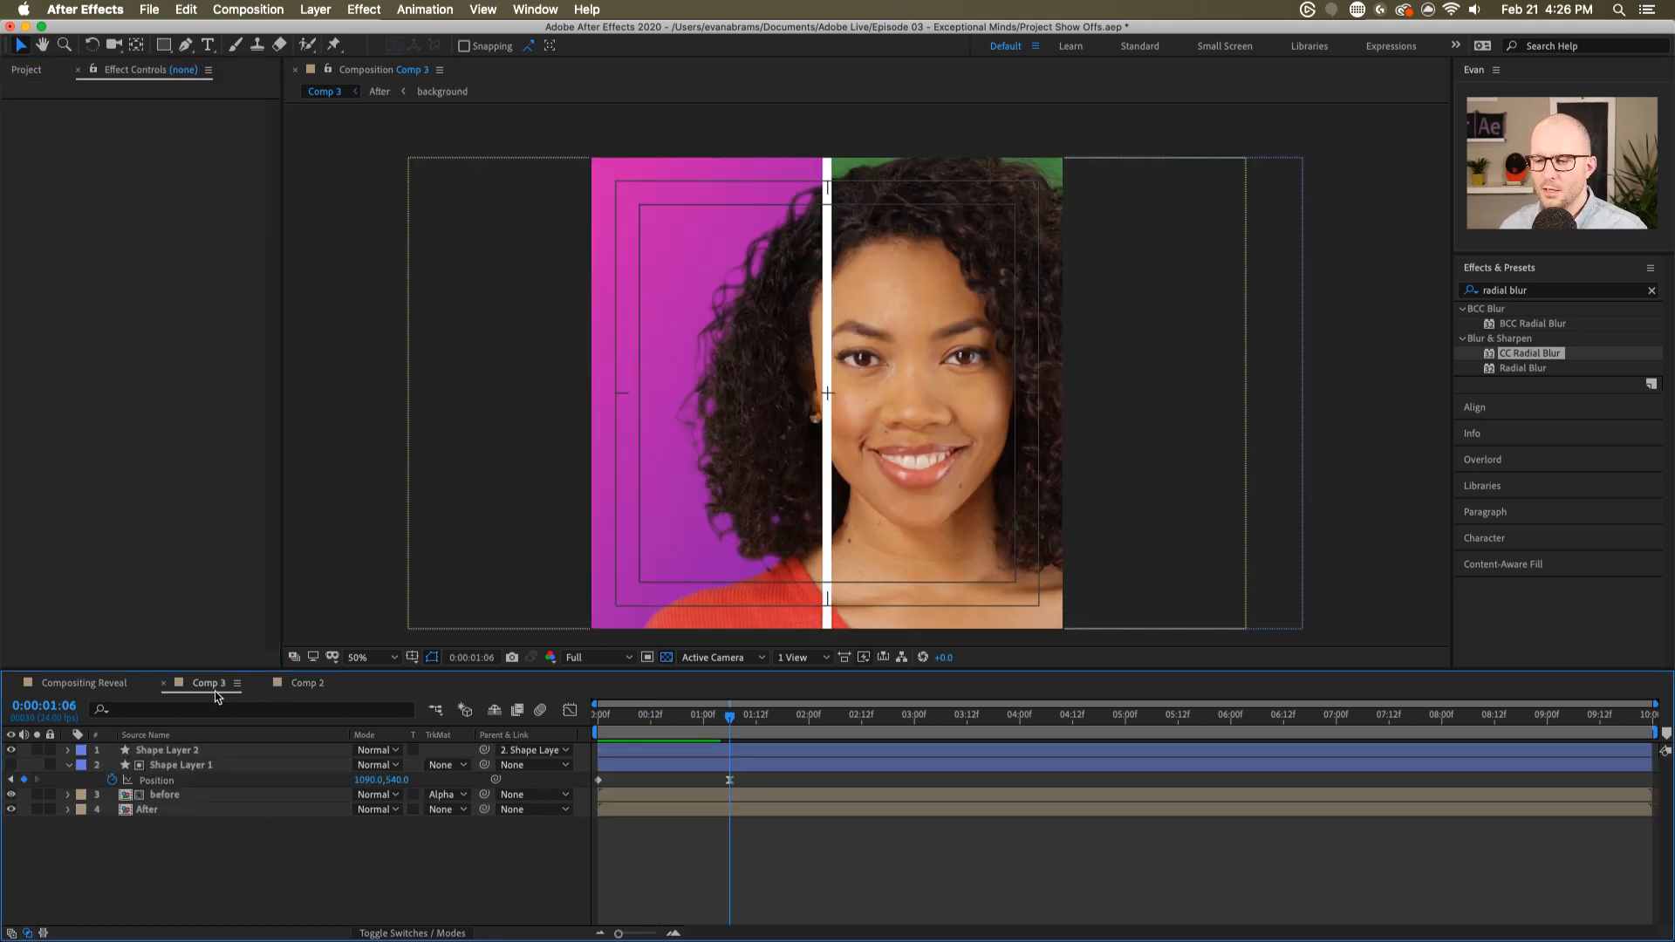
pyautogui.moveTo(709, 723)
pyautogui.mouseDown()
pyautogui.moveTo(610, 719)
pyautogui.moveTo(729, 730)
pyautogui.mouseUp()
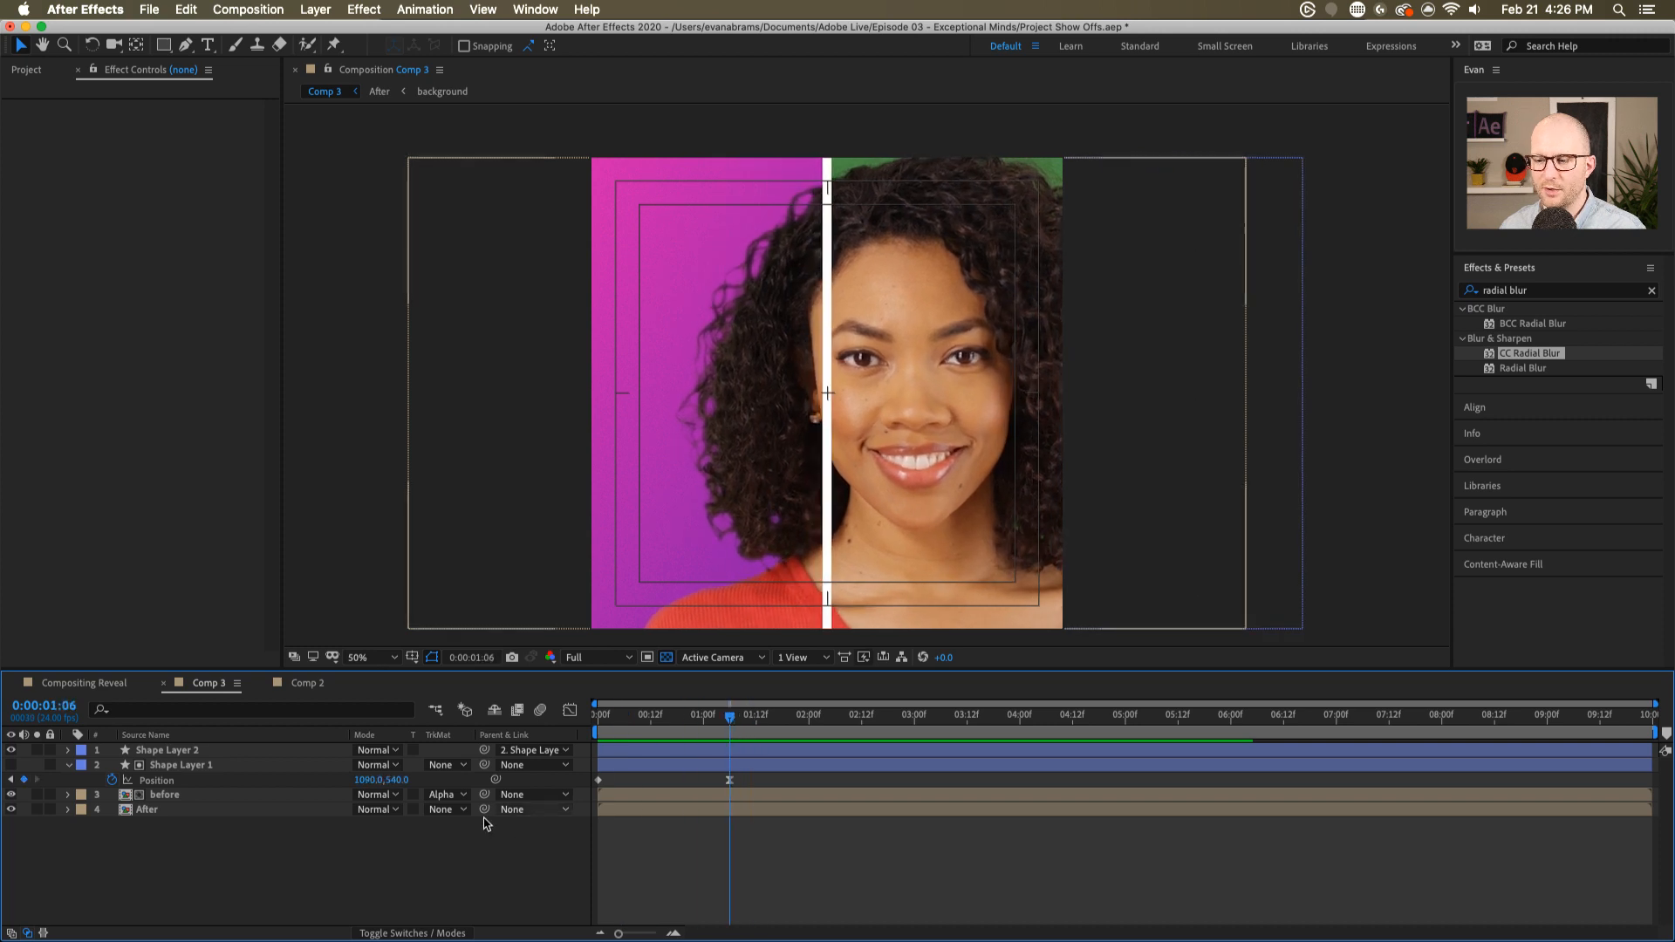
# - Select the before and After layers in Comp 3 and preview the composite at 0:00:03:13
pyautogui.click(263, 796)
pyautogui.keyDown('shift'); pyautogui.click(264, 812); pyautogui.keyUp('shift')
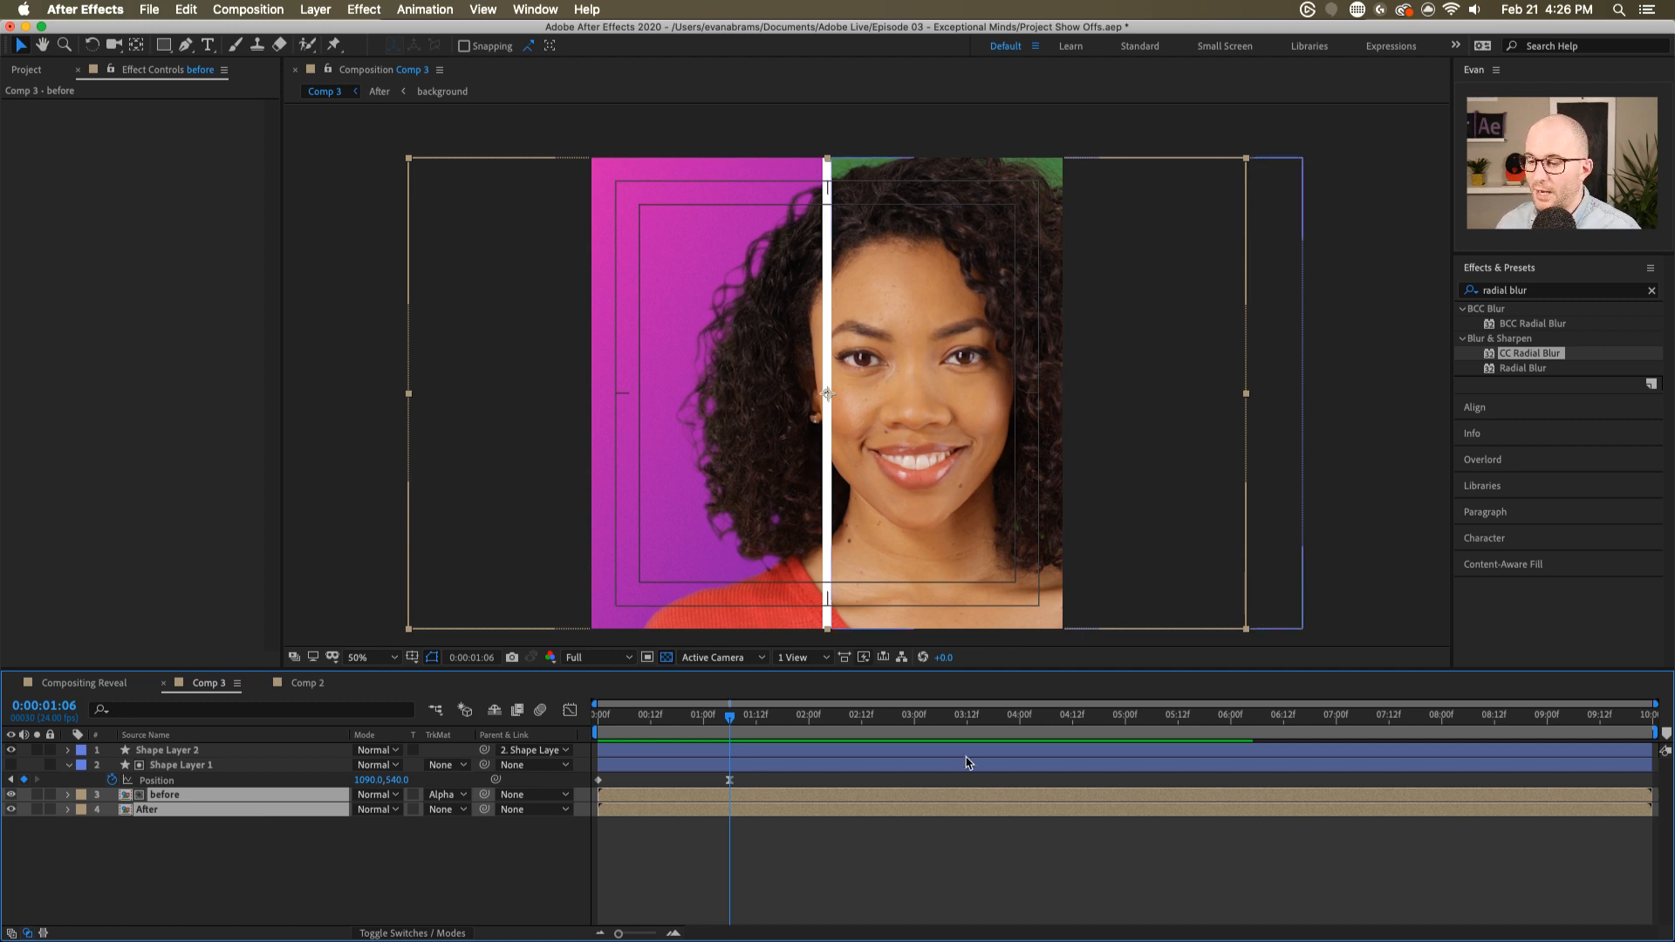
pyautogui.moveTo(852, 719); pyautogui.dragTo(975, 756)
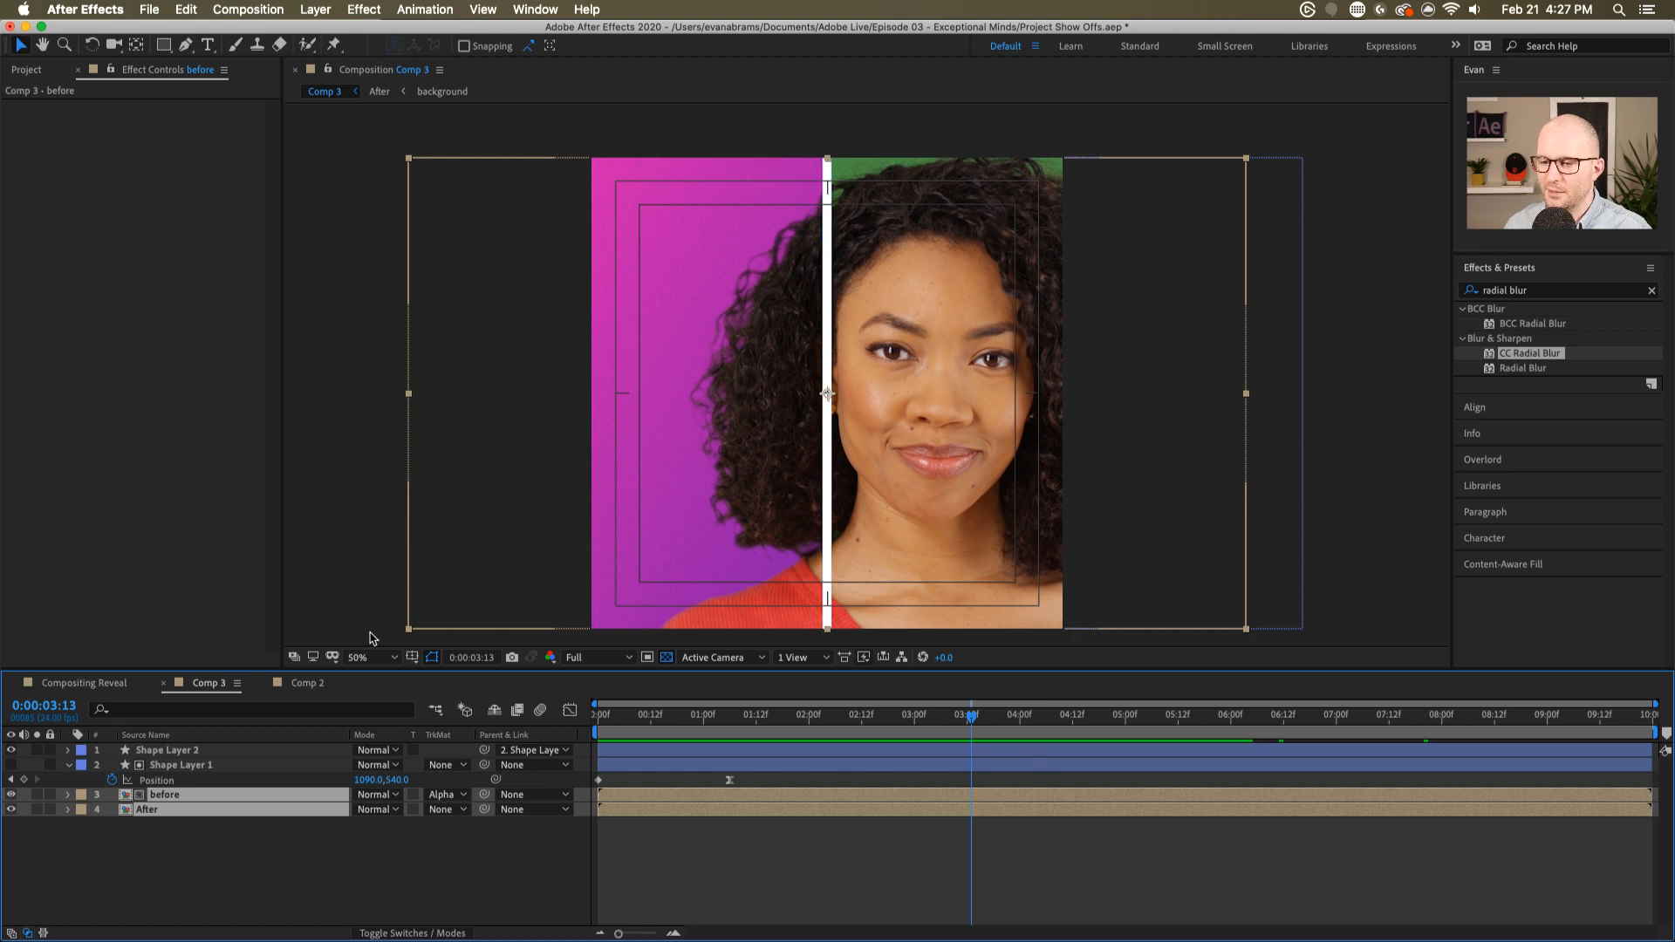
# - Open Comp 2 and select the blurred background layer behind the flag clip
pyautogui.click(330, 682)
pyautogui.click(825, 846)
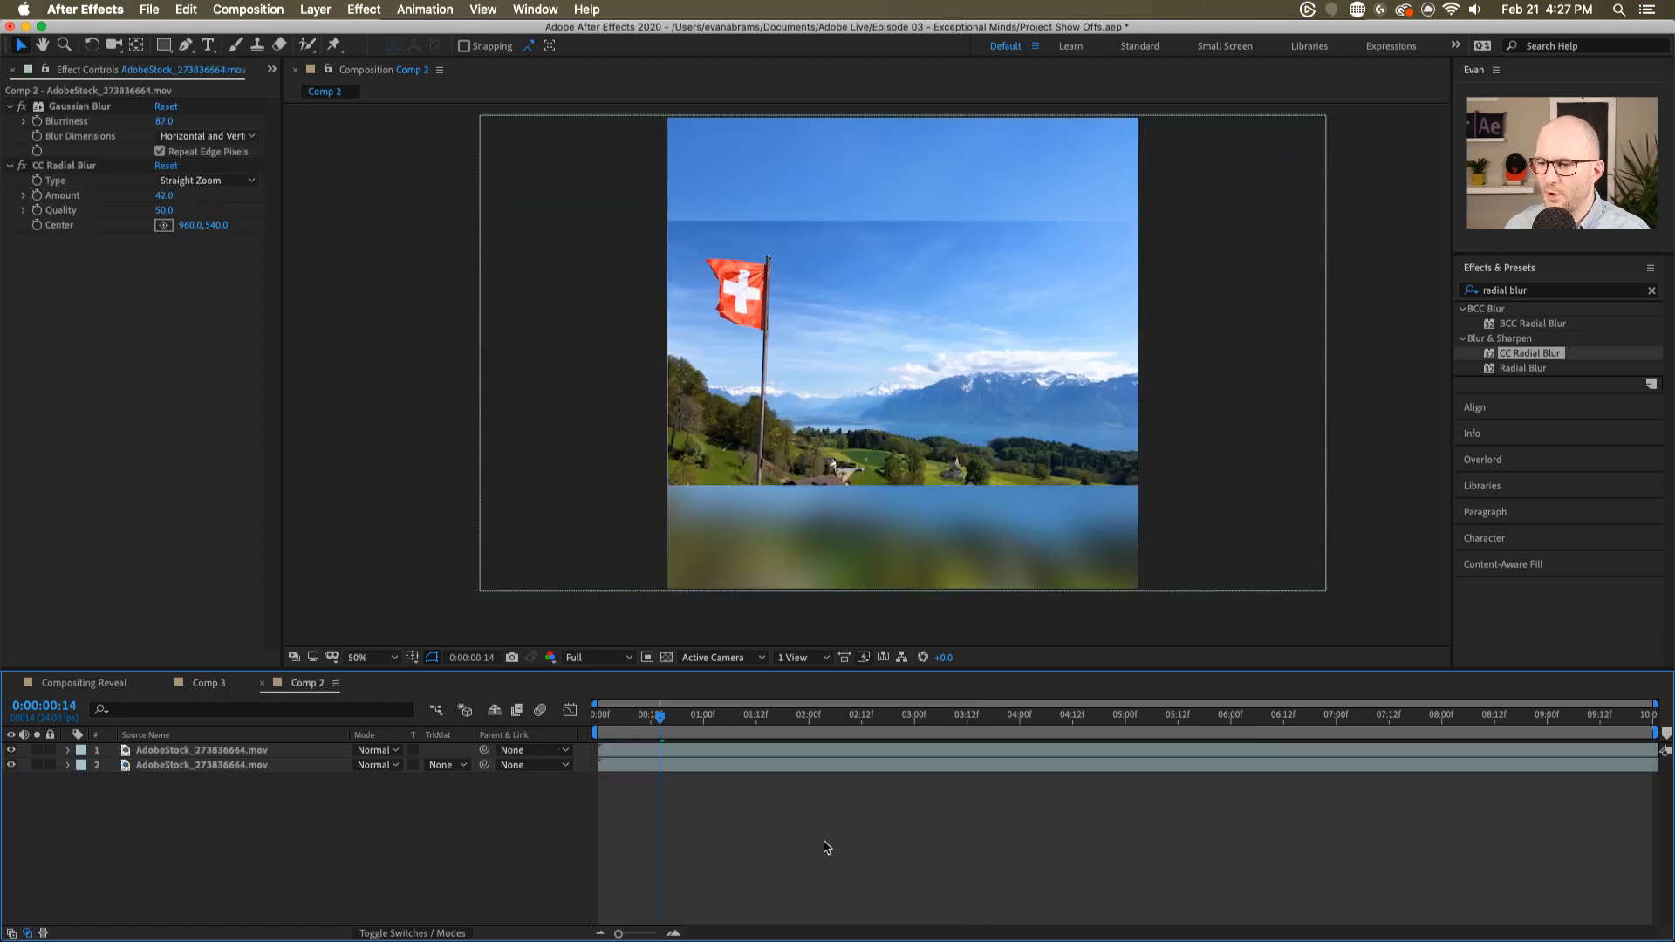
pyautogui.click(1221, 433)
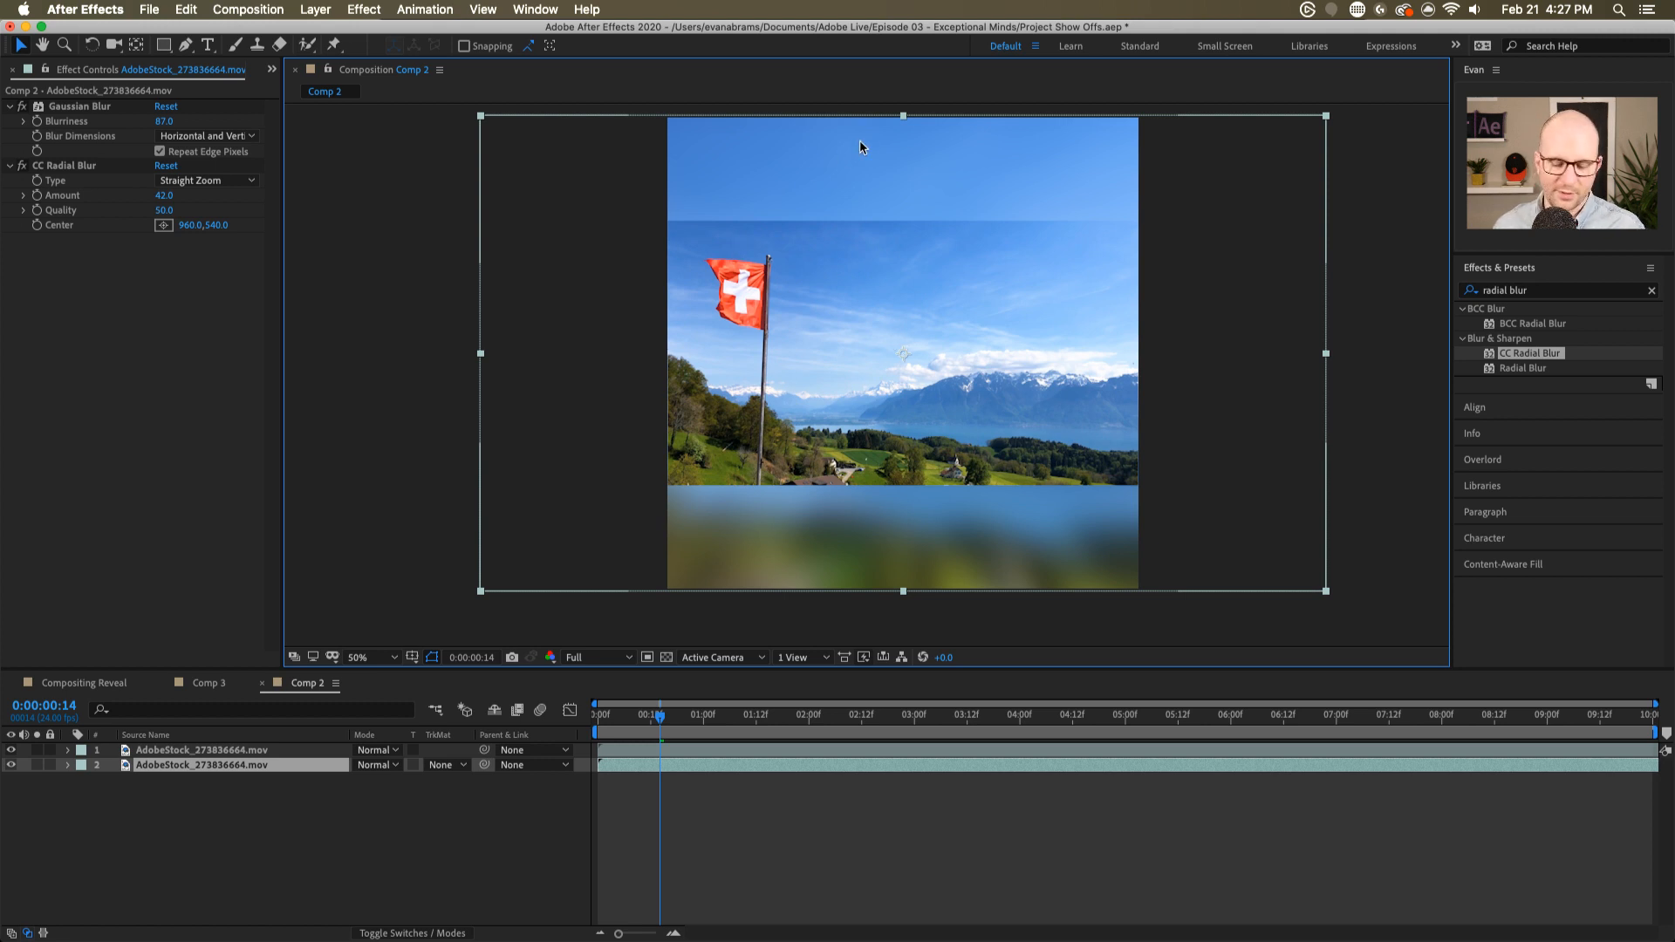
# - Rotate the blurred background layer upside down and move it up to fill the gap above the flag clip
pyautogui.press('w')
pyautogui.click(195, 766)
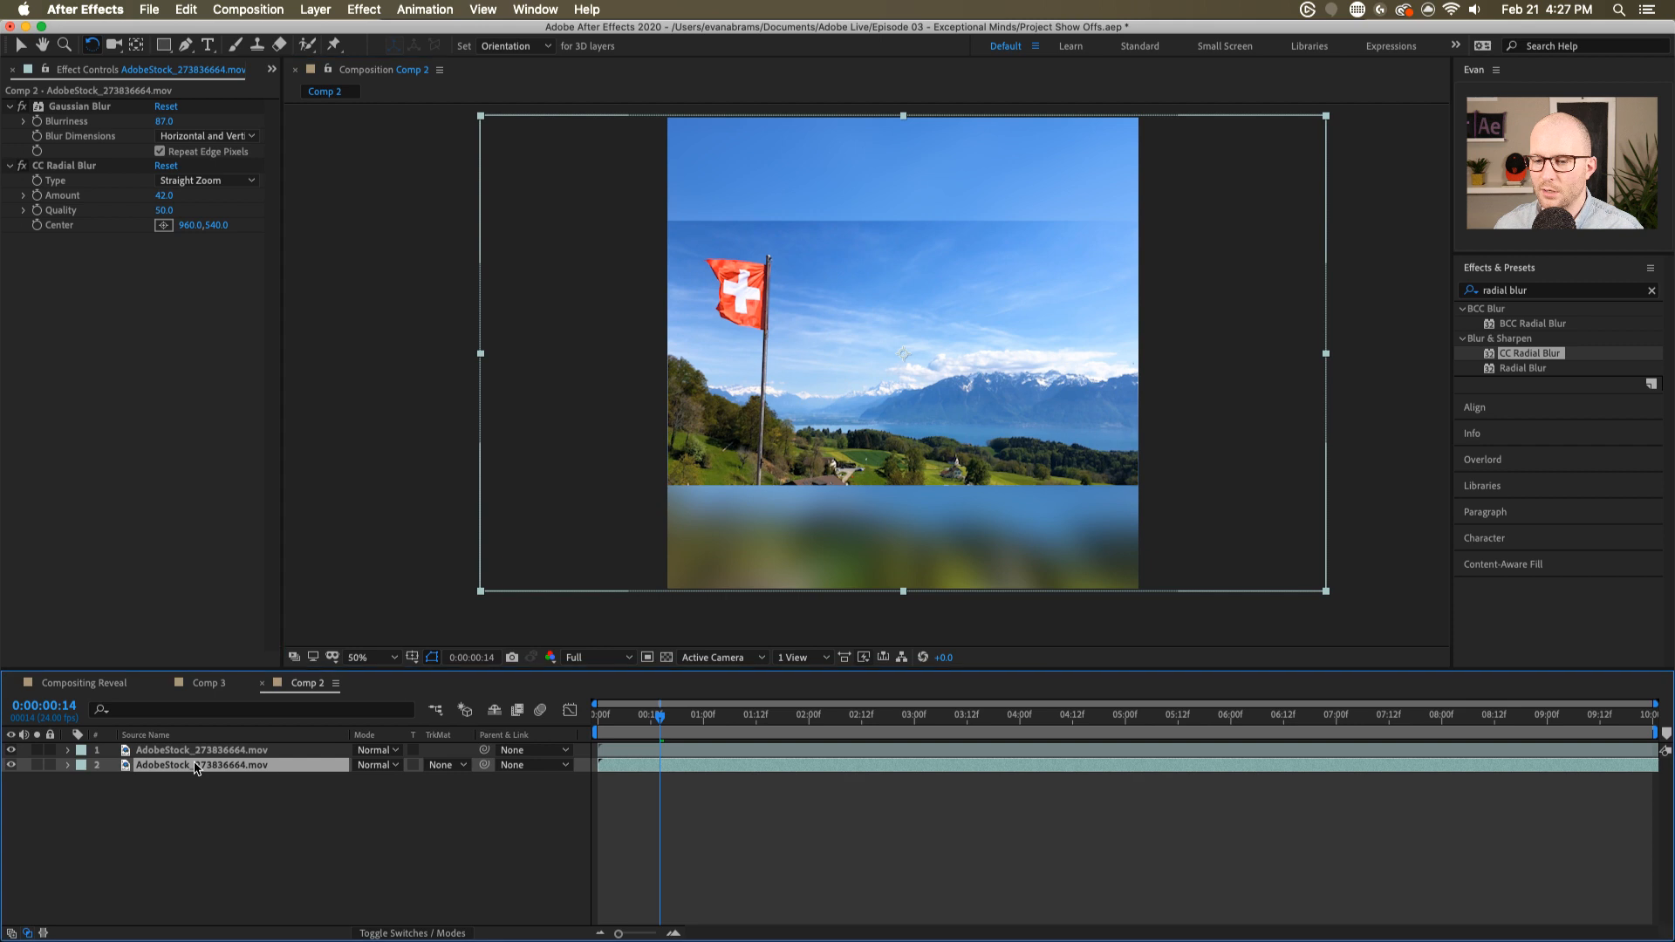
pyautogui.moveTo(1154, 251); pyautogui.dragTo(542, 550)
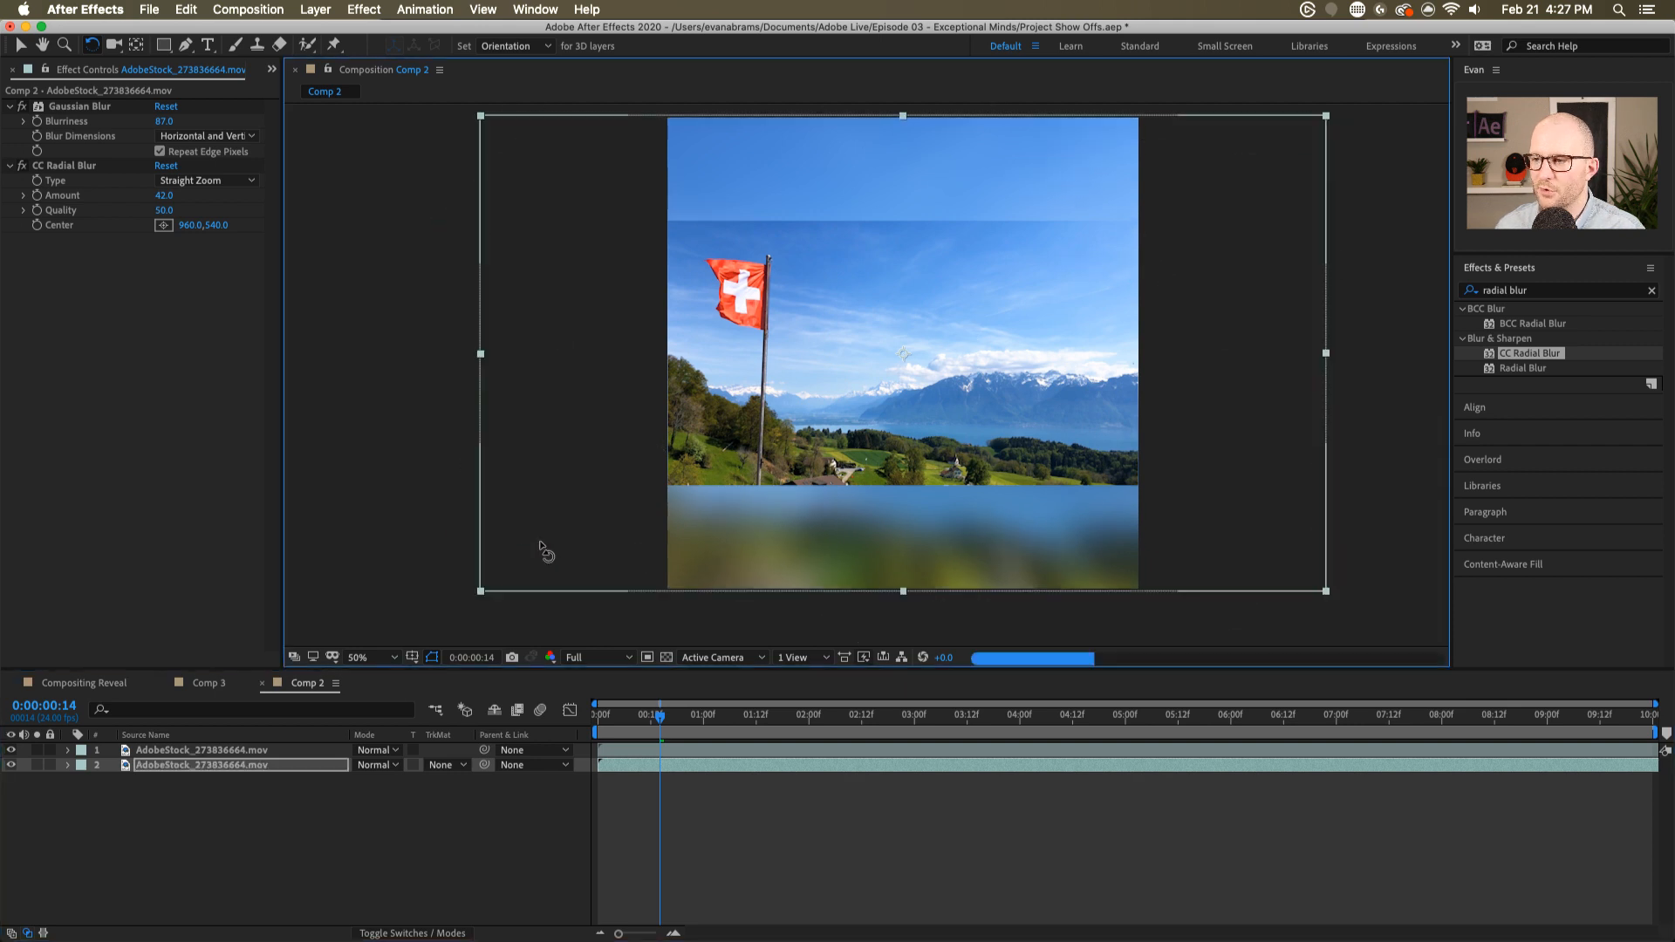
pyautogui.press('v')
pyautogui.moveTo(861, 536); pyautogui.dragTo(876, 194)
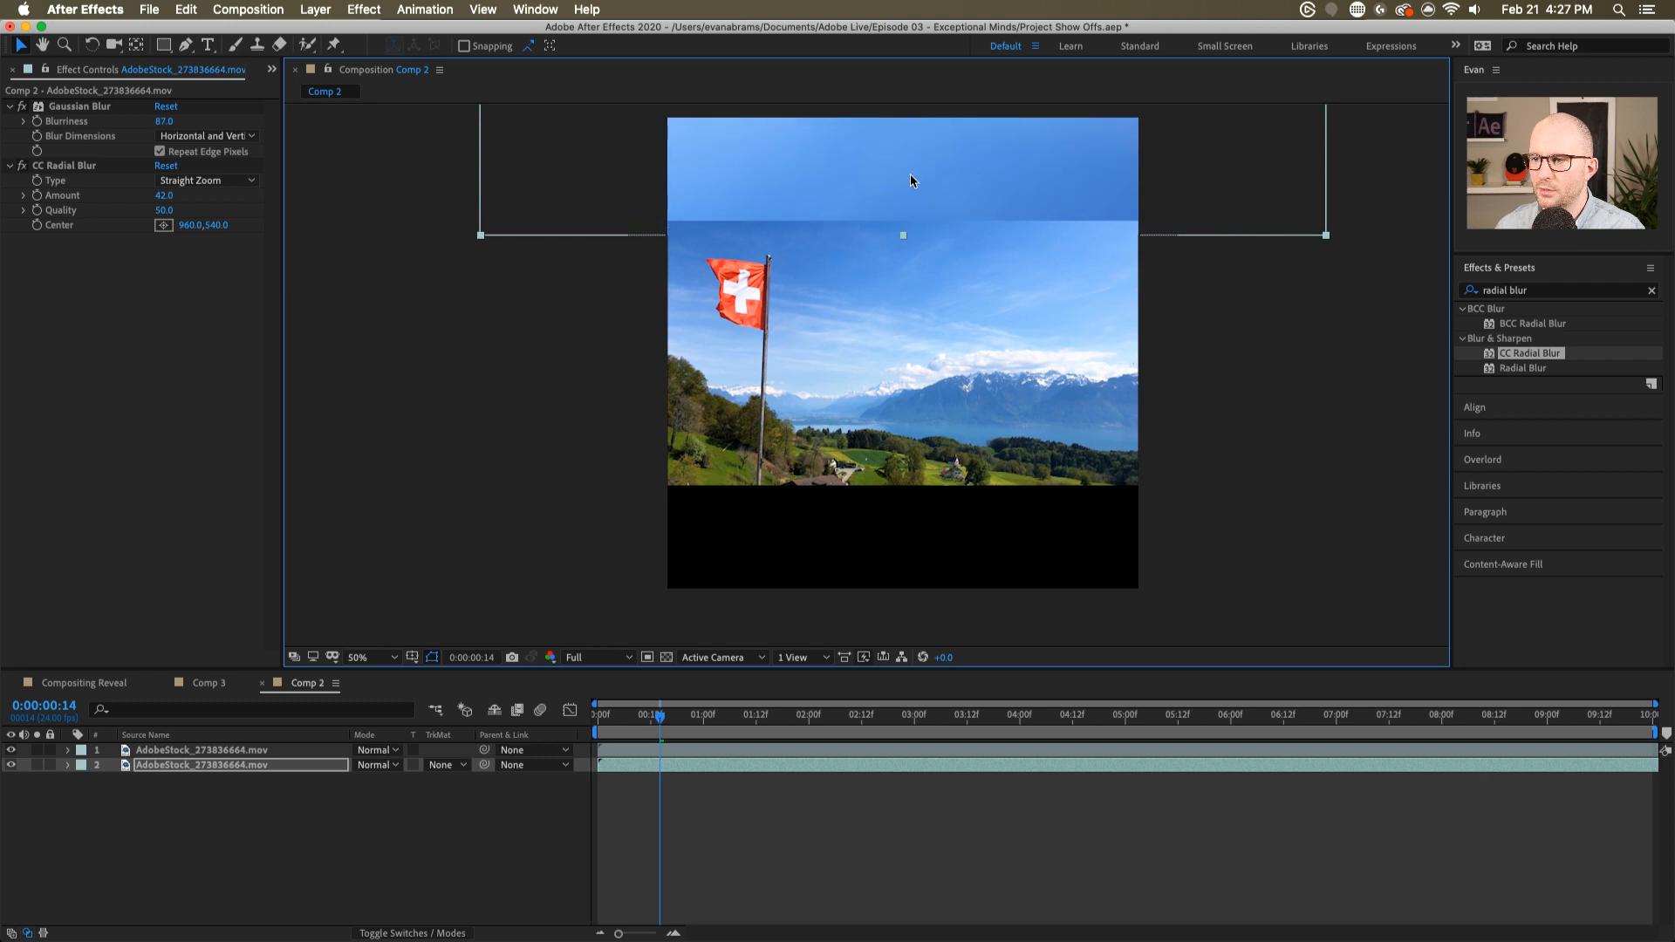
# - Duplicate the upside-down background layer and move the copy down to fill the gap below the flag clip
pyautogui.press('super+d')
pyautogui.moveTo(944, 128); pyautogui.dragTo(992, 618)
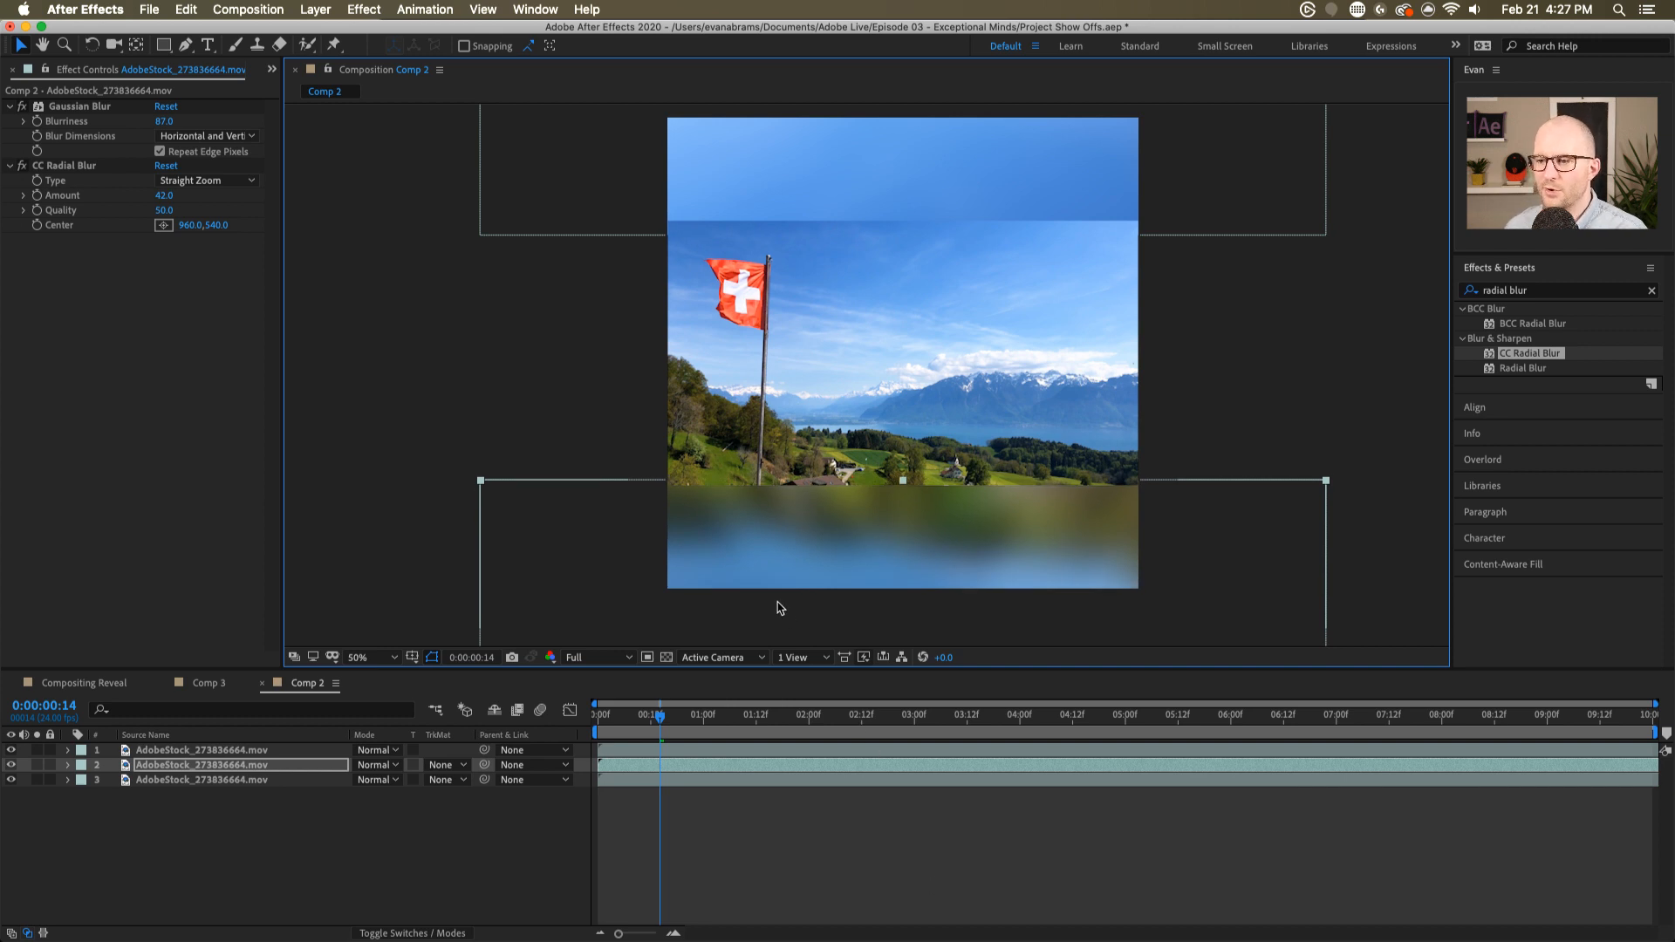
pyautogui.moveTo(777, 602); pyautogui.dragTo(814, 601)
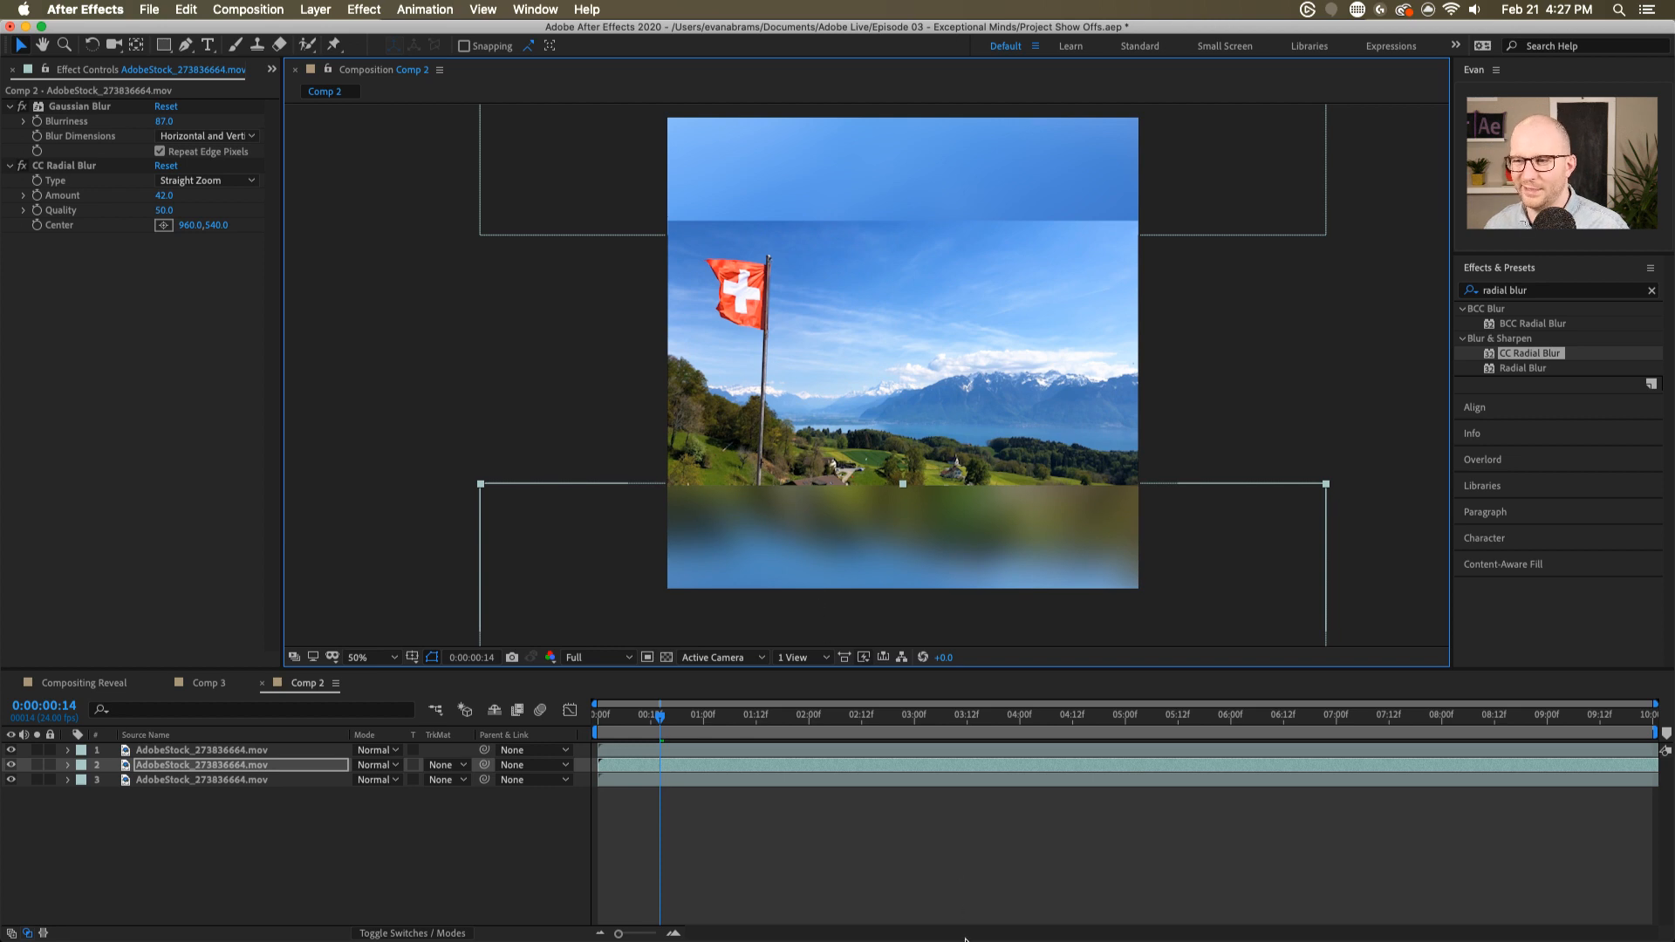
pyautogui.moveTo(967, 912)
pyautogui.click(950, 865)
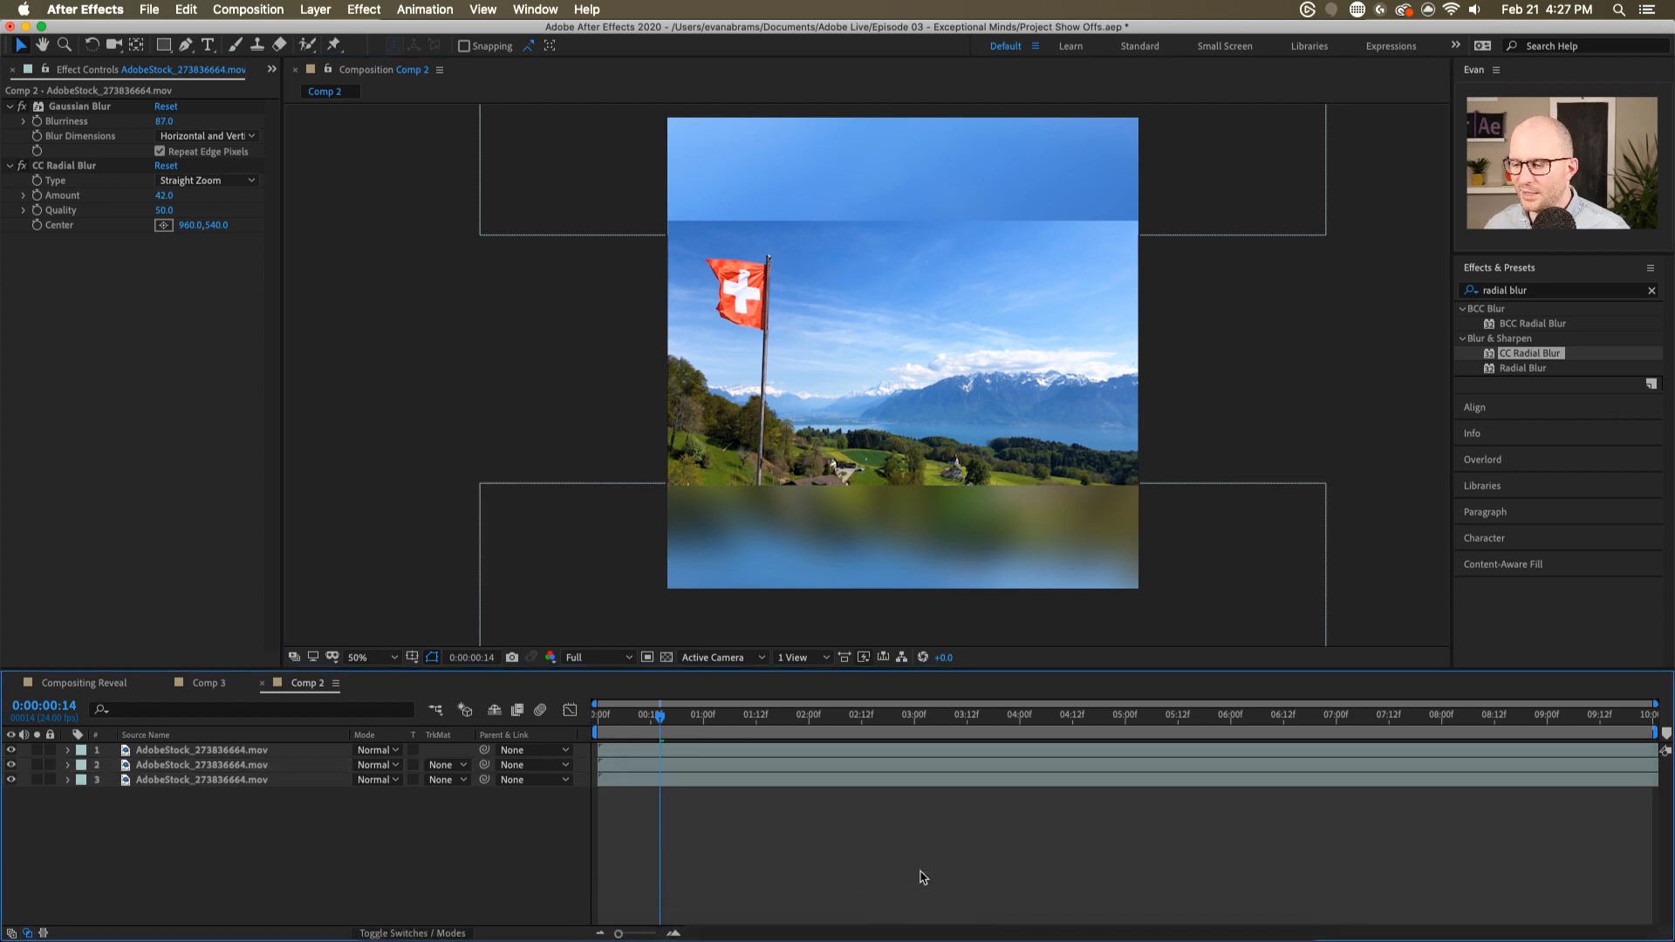
# - Nudge the upper and lower blurred background layers vertically behind the flag clip
pyautogui.click(580, 161)
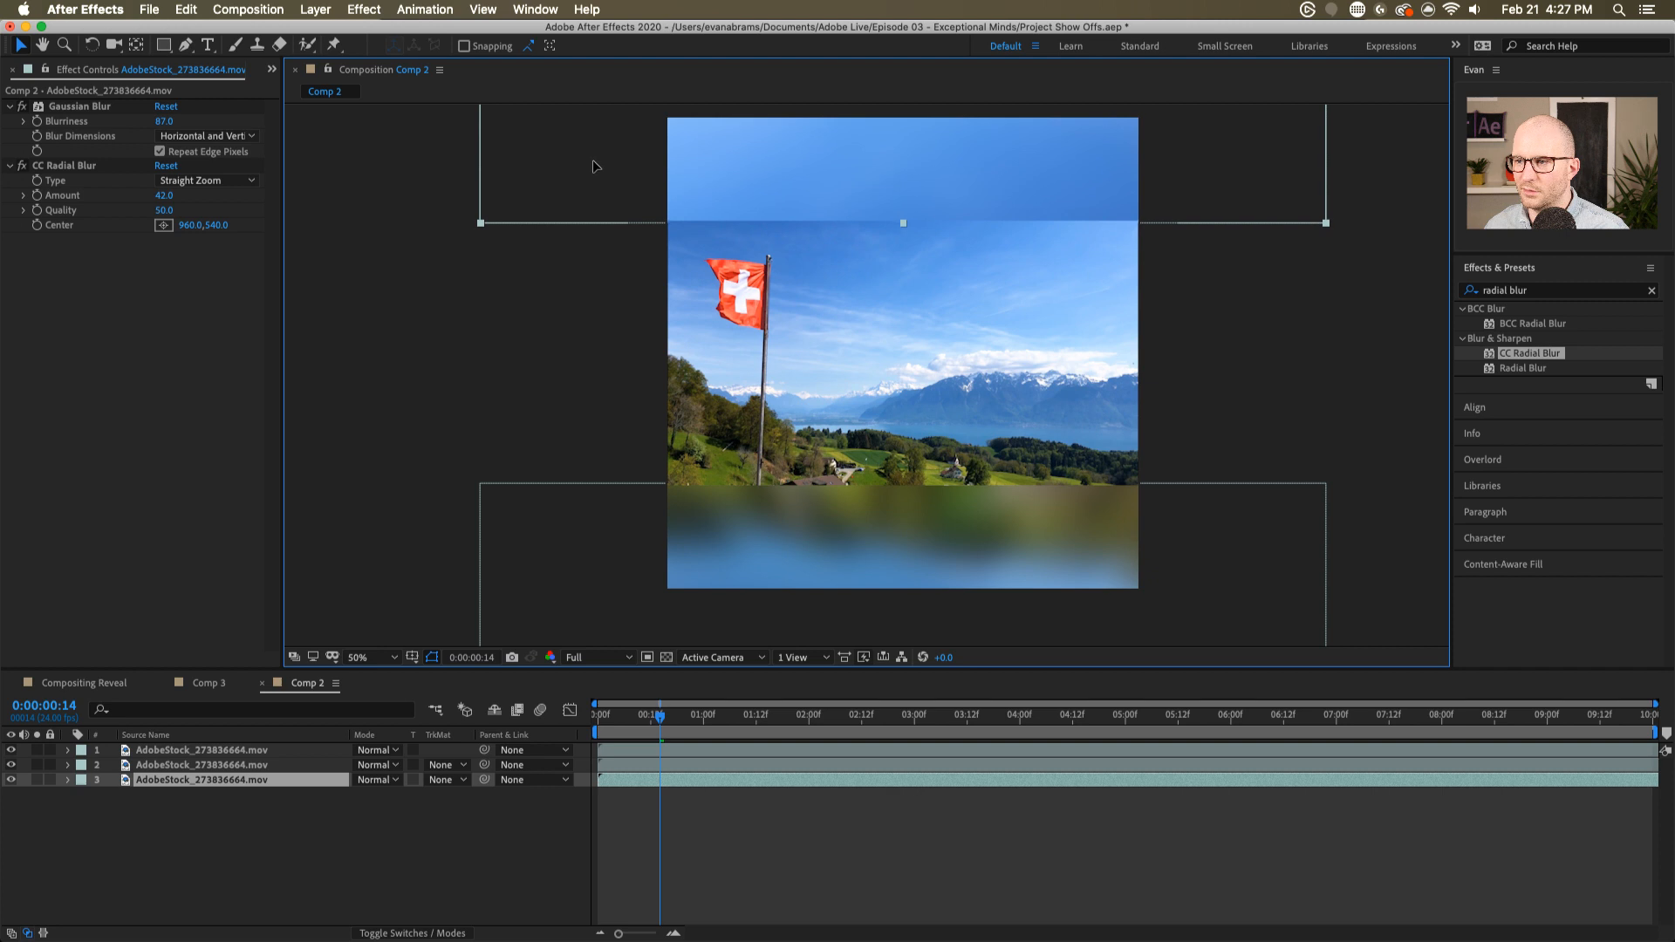
pyautogui.moveTo(593, 168); pyautogui.dragTo(594, 178)
pyautogui.press('super+Up')
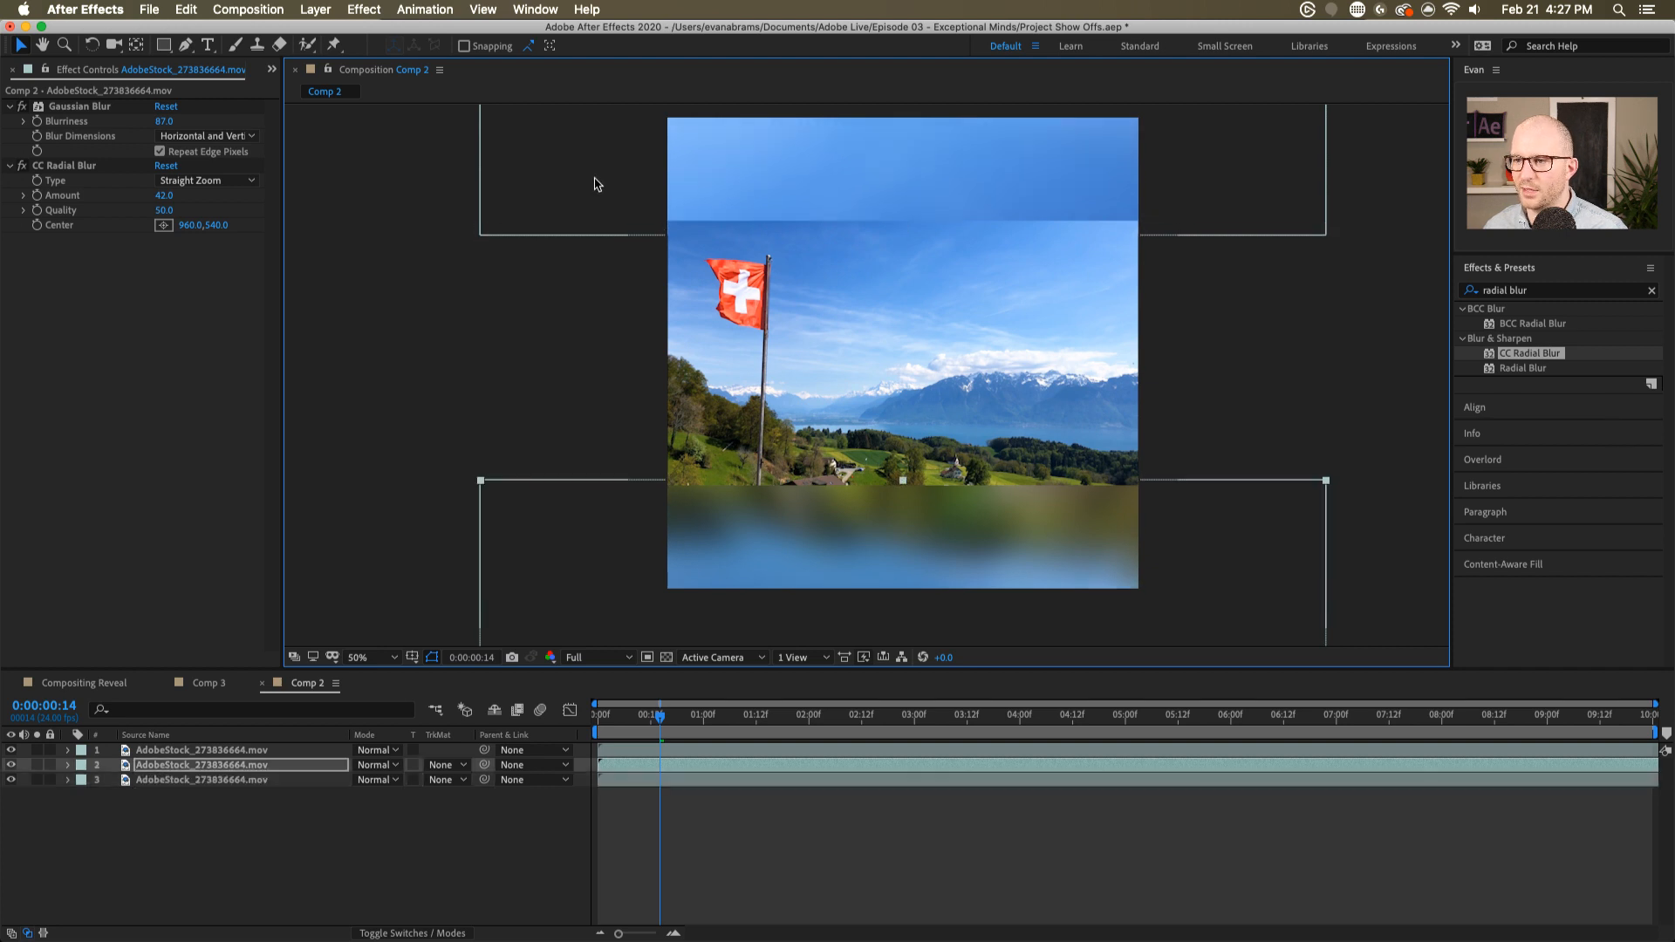
pyautogui.hotkey('shift', 'Up')
pyautogui.hotkey('shift', 'Up')
pyautogui.hotkey('shift', 'Up')
pyautogui.hotkey('shift', 'Up')
pyautogui.hotkey('shift', 'Up')
pyautogui.hotkey('shift', 'Up')
pyautogui.hotkey('shift', 'Up')
pyautogui.hotkey('shift', 'Up')
pyautogui.hotkey('shift', 'Up')
pyautogui.hotkey('shift', 'Up')
pyautogui.hotkey('shift', 'Up')
pyautogui.hotkey('shift', 'Up')
pyautogui.hotkey('shift', 'Up')
pyautogui.hotkey('shift', 'Up')
# - Delete both blurred background layers, nudging the upper one down before removing it
pyautogui.press('Delete')
pyautogui.hotkey('shift', 'Down')
pyautogui.hotkey('shift', 'Down')
pyautogui.hotkey('shift', 'Down')
pyautogui.hotkey('shift', 'Down')
pyautogui.hotkey('shift', 'Down')
pyautogui.hotkey('shift', 'Down')
pyautogui.hotkey('shift', 'Down')
pyautogui.hotkey('shift', 'Down')
pyautogui.hotkey('shift', 'Down')
pyautogui.hotkey('shift', 'Down')
pyautogui.hotkey('shift', 'Down')
pyautogui.hotkey('shift', 'Down')
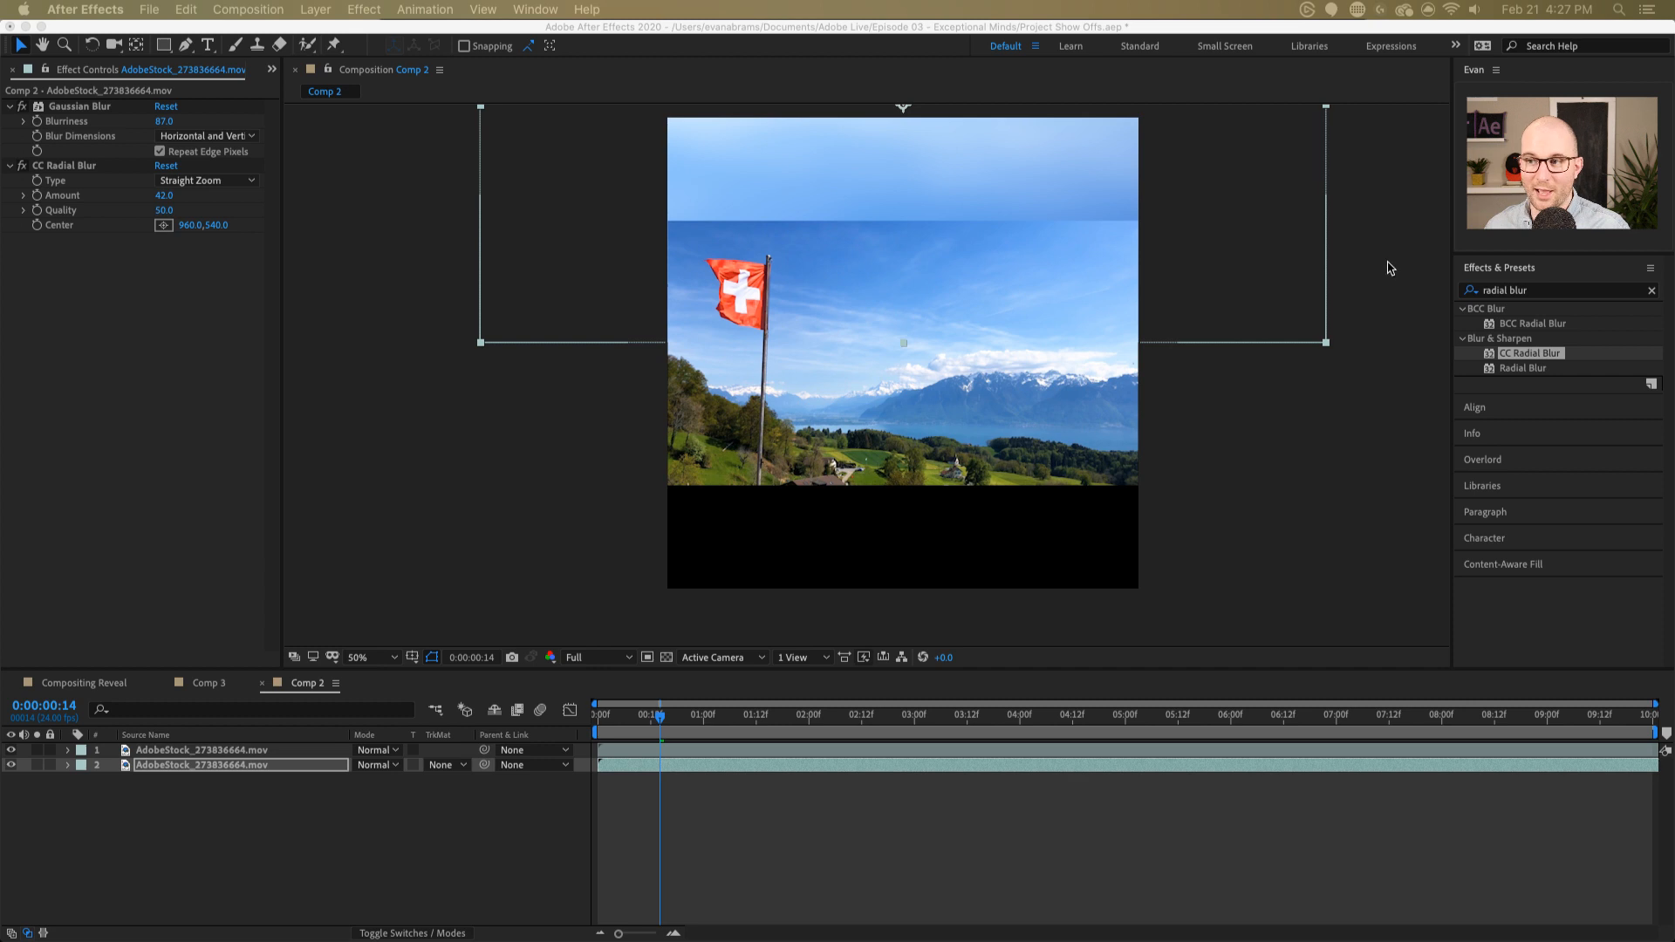
pyautogui.press('Delete')
# - Duplicate the AdobeStock_273836664.mov flag clip and nudge the copy slightly downward
pyautogui.click(939, 254)
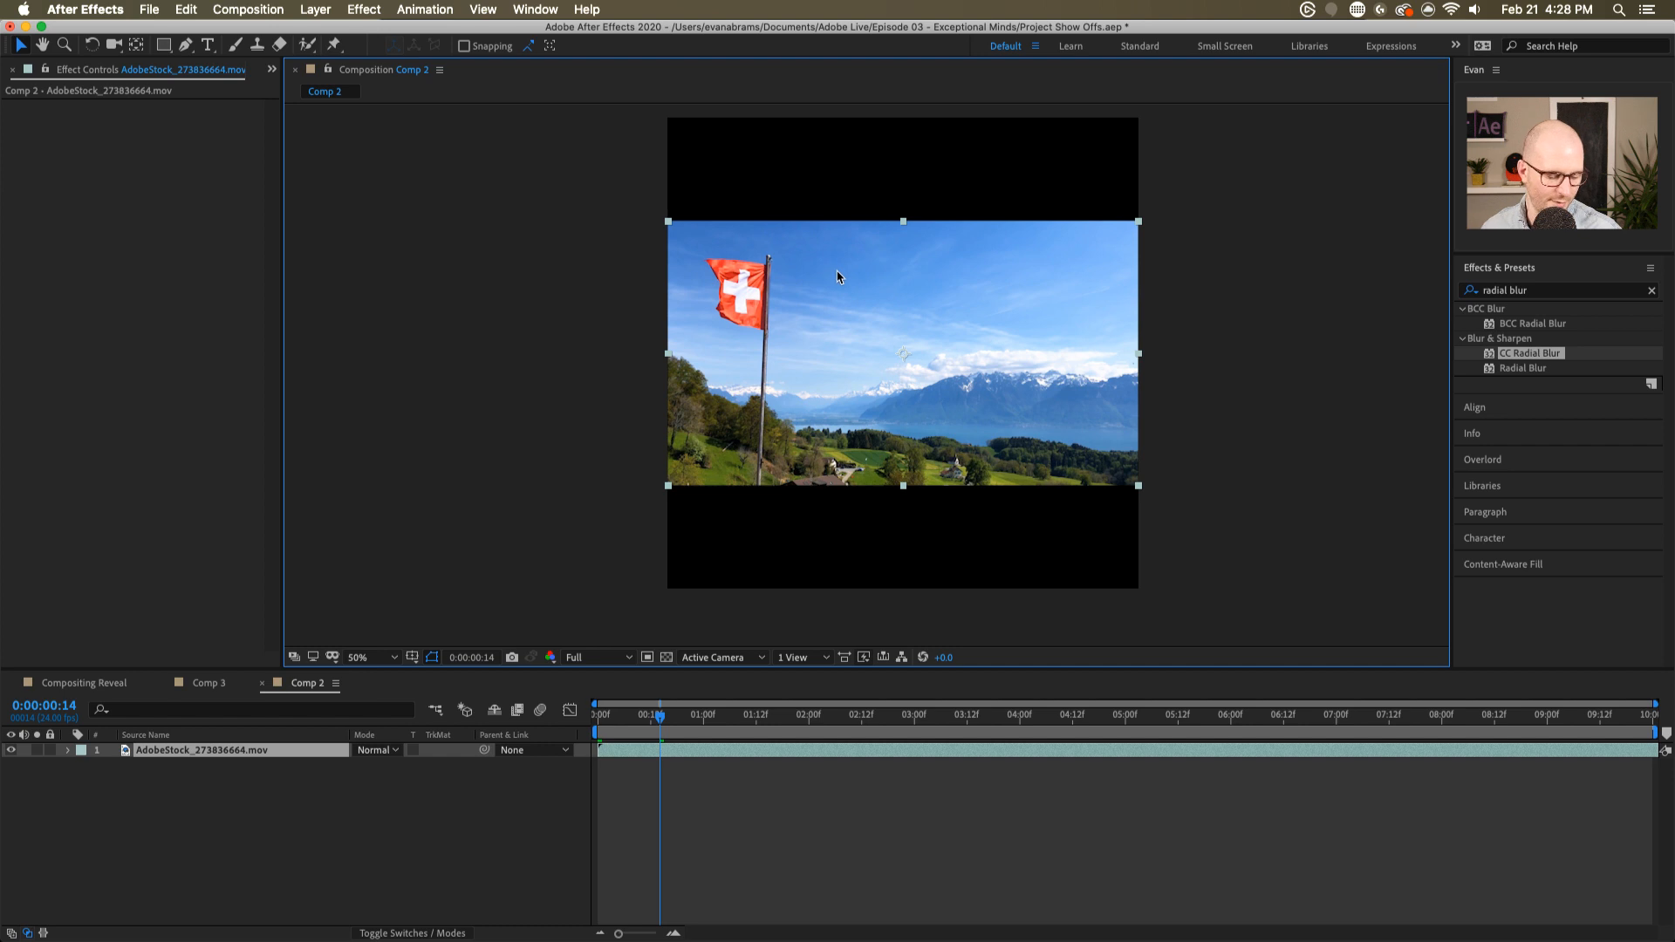
pyautogui.press('super+d')
pyautogui.hotkey('shift', 'Down')
pyautogui.hotkey('shift', 'Down')
pyautogui.hotkey('shift', 'Down')
pyautogui.hotkey('shift', 'Down')
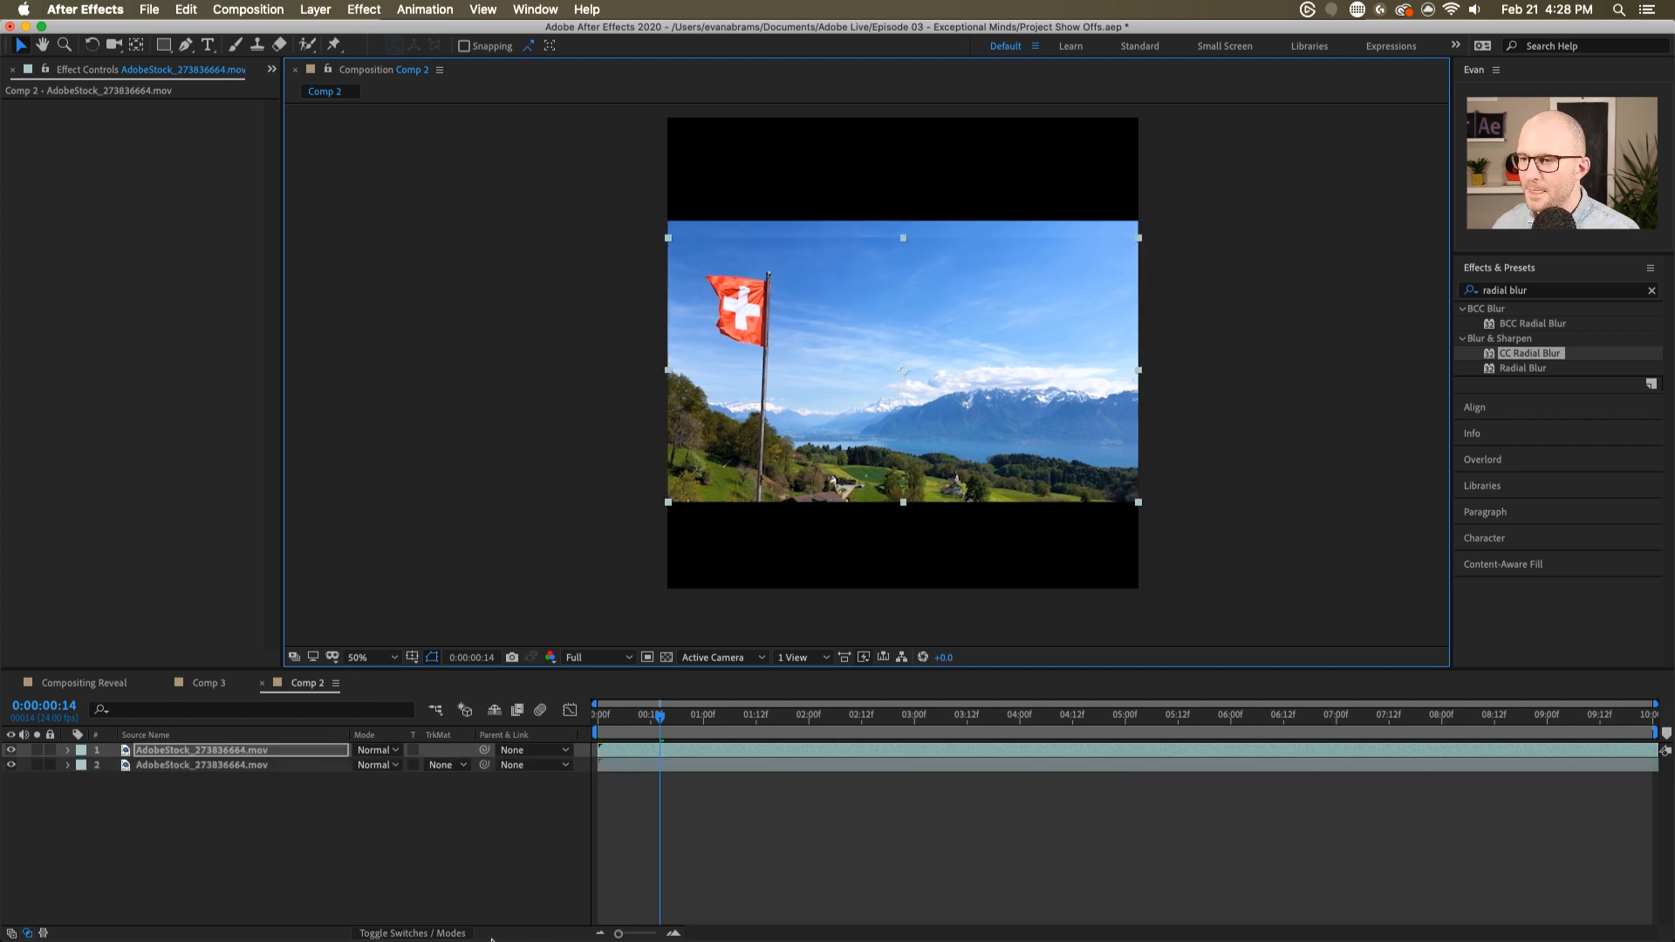
# - Flip the copied flag clip vertically and move it up so its sky edge meets the original's upper edge
pyautogui.rightClick(247, 753)
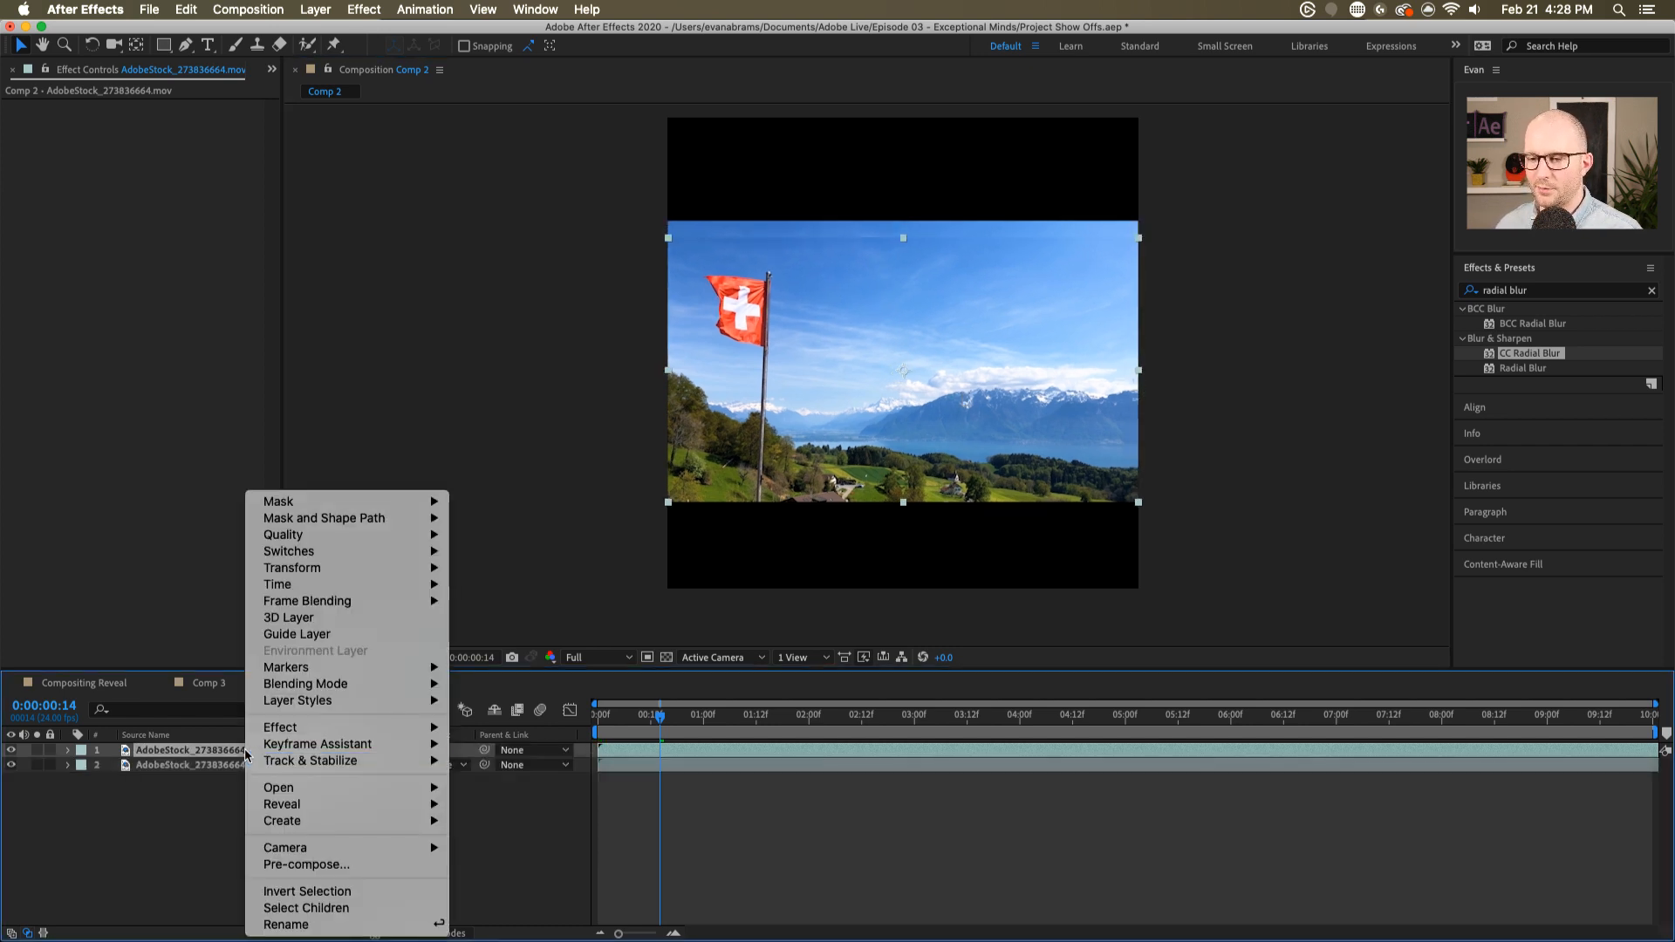
pyautogui.moveTo(318, 569)
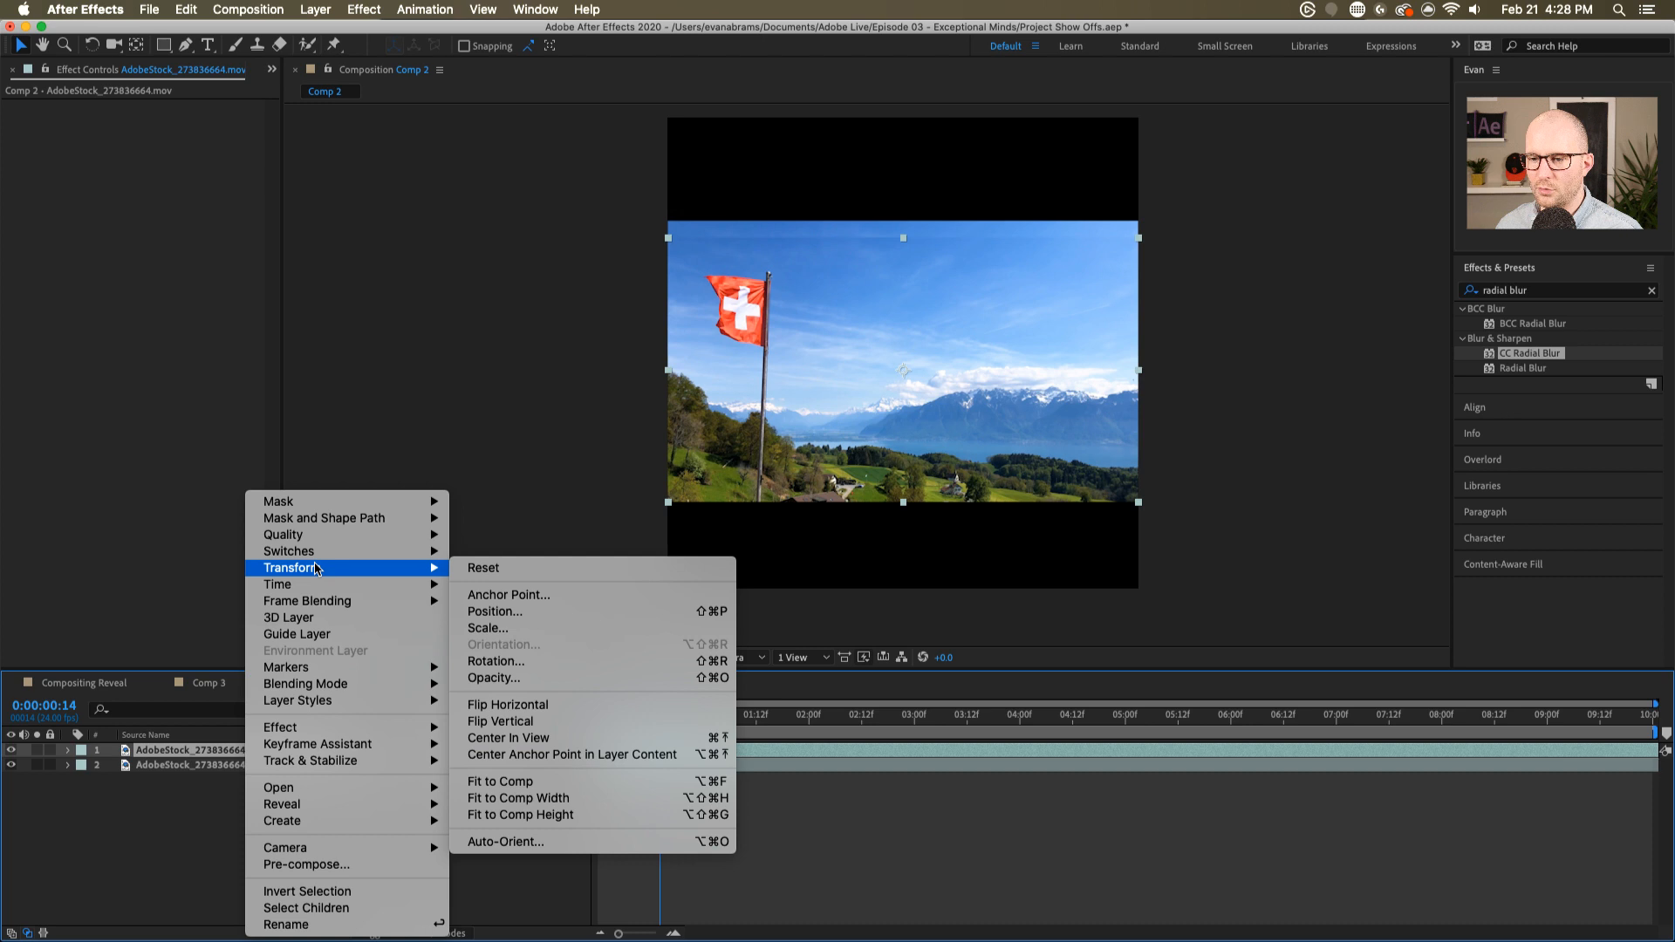
pyautogui.click(547, 723)
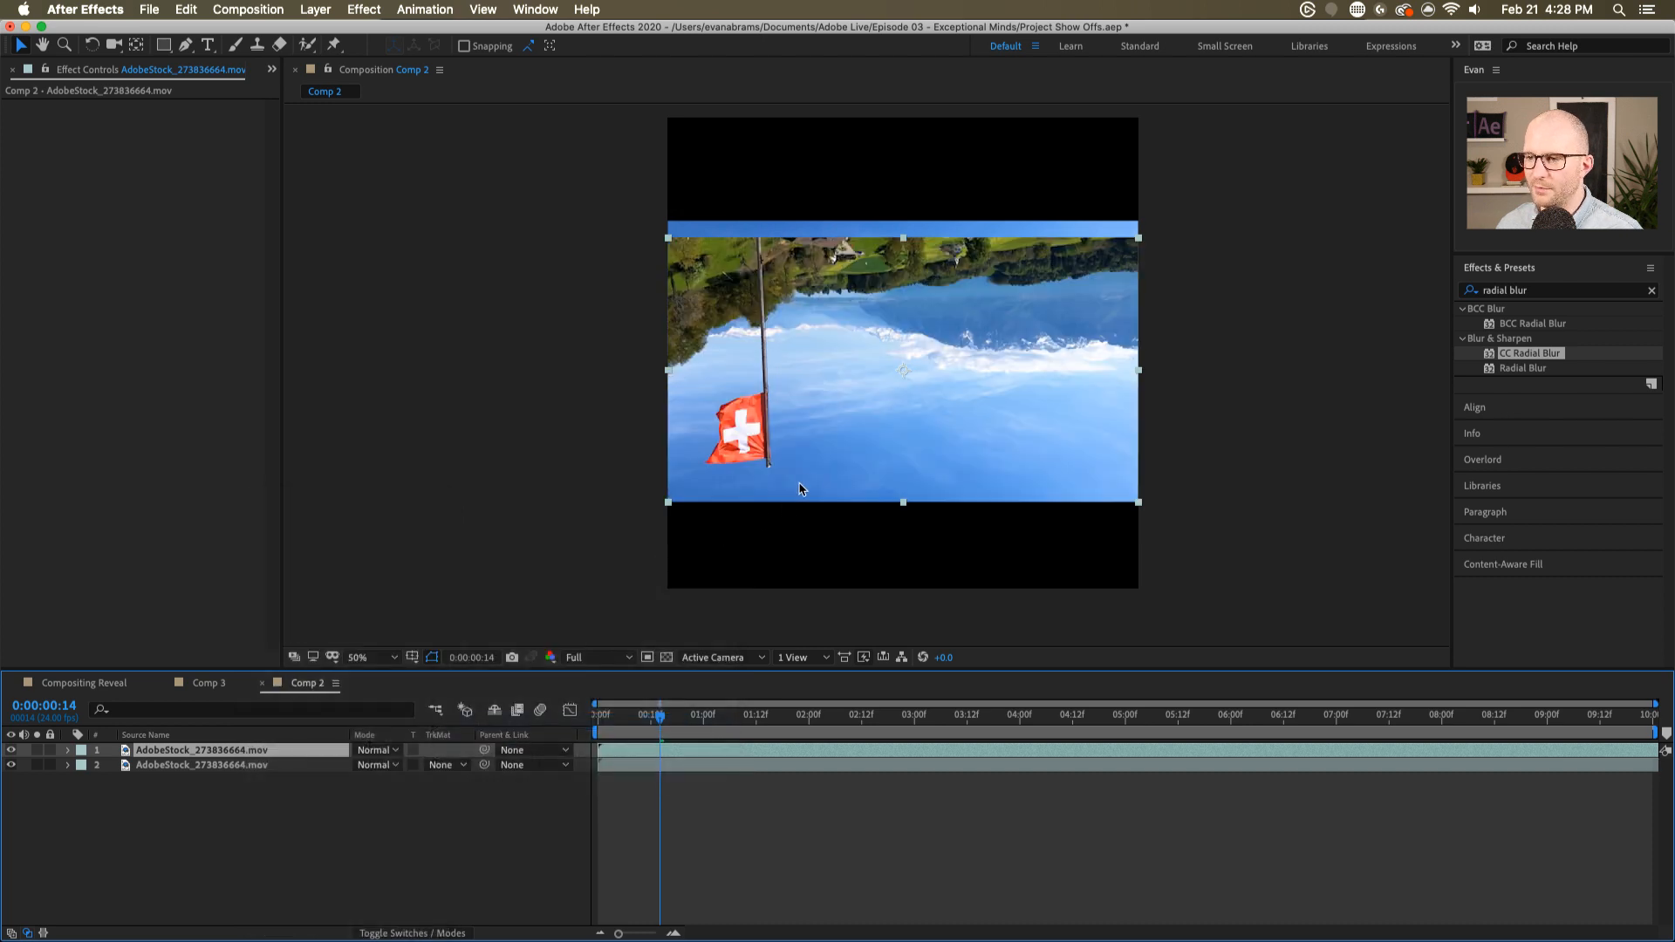
pyautogui.moveTo(843, 321); pyautogui.dragTo(836, 185)
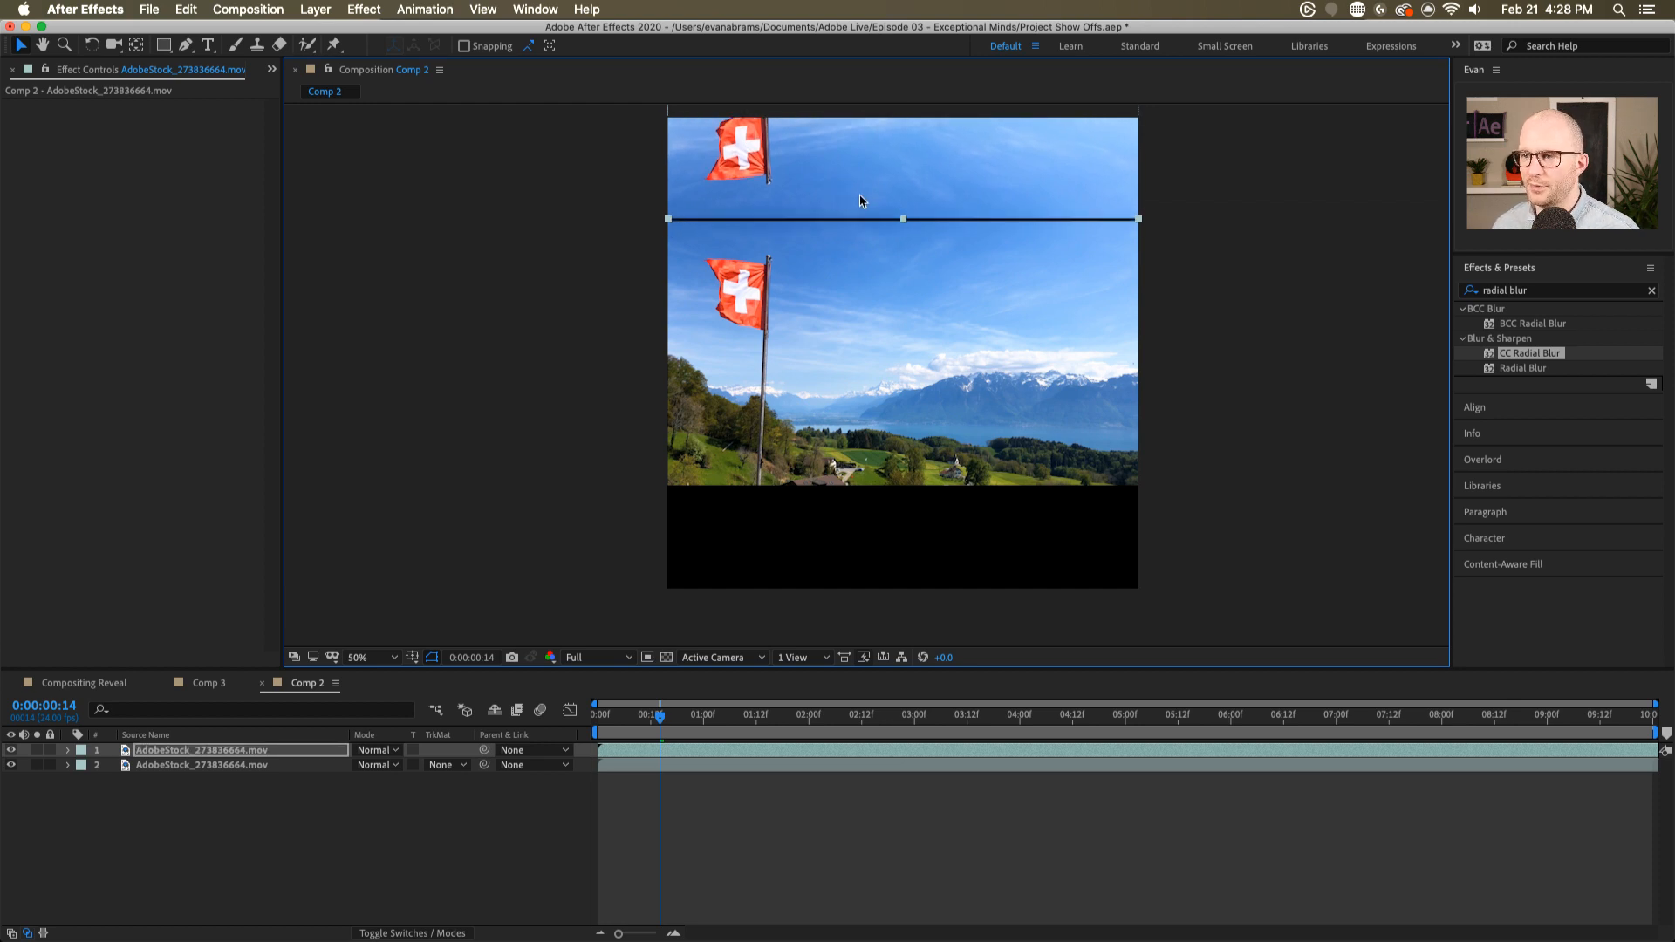
pyautogui.hotkey('shift', 'Down')
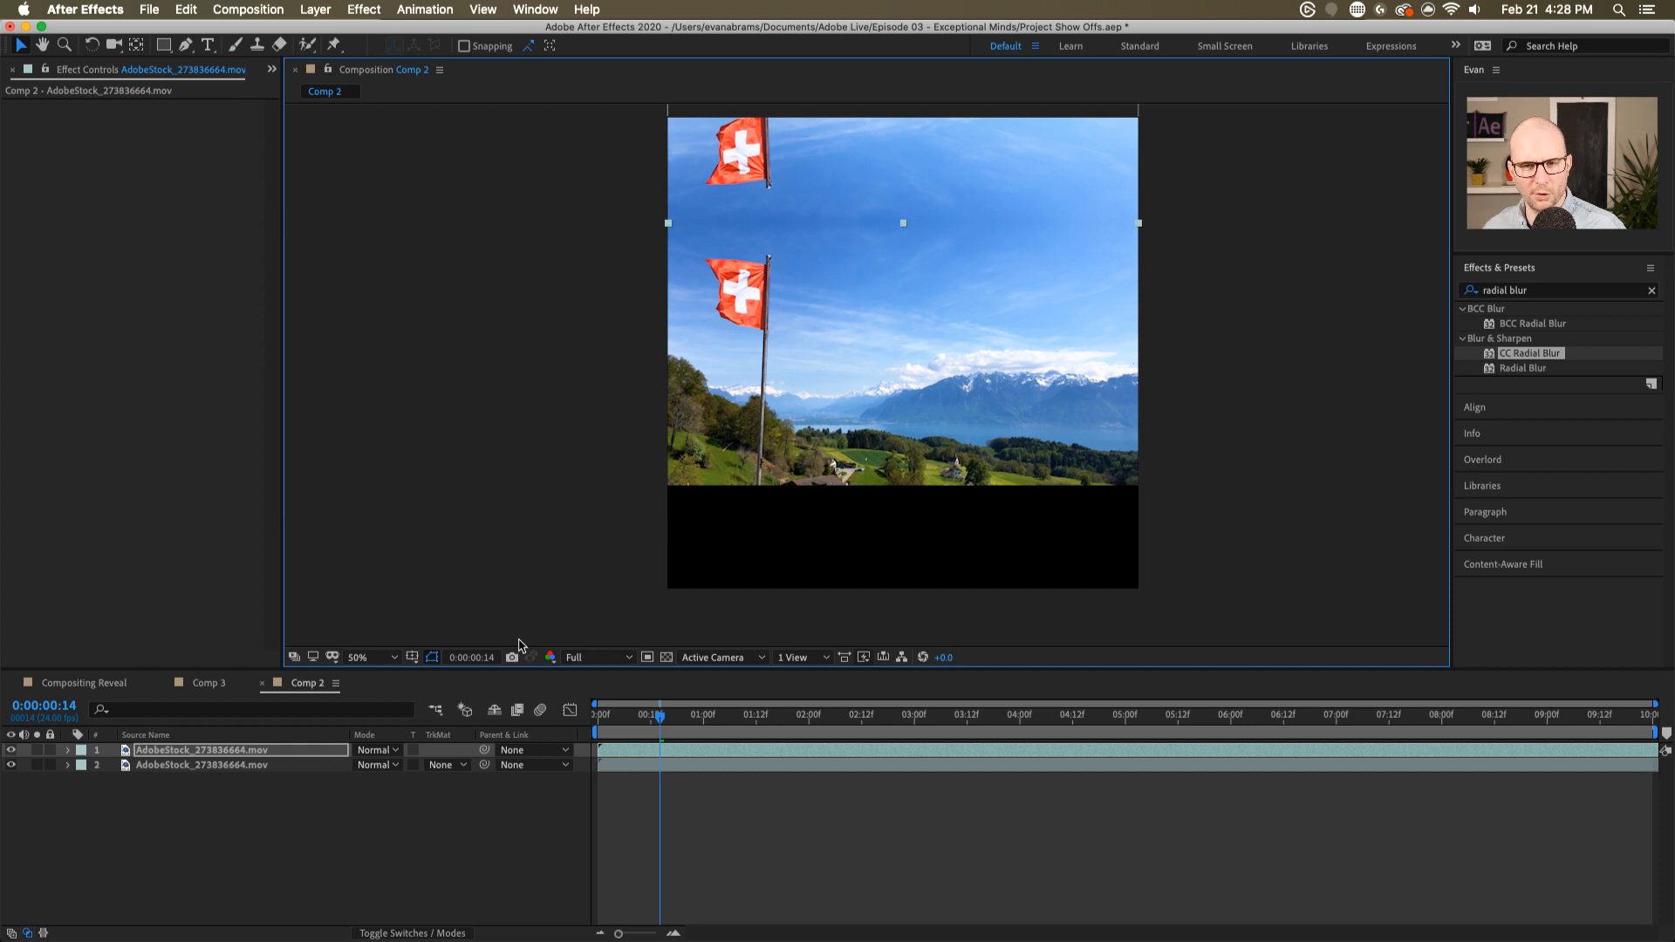
# - Apply Gaussian Blur to the flipped copy with Blurriness 133 and Repeat Edge Pixels on
pyautogui.tripleClick(1528, 289)
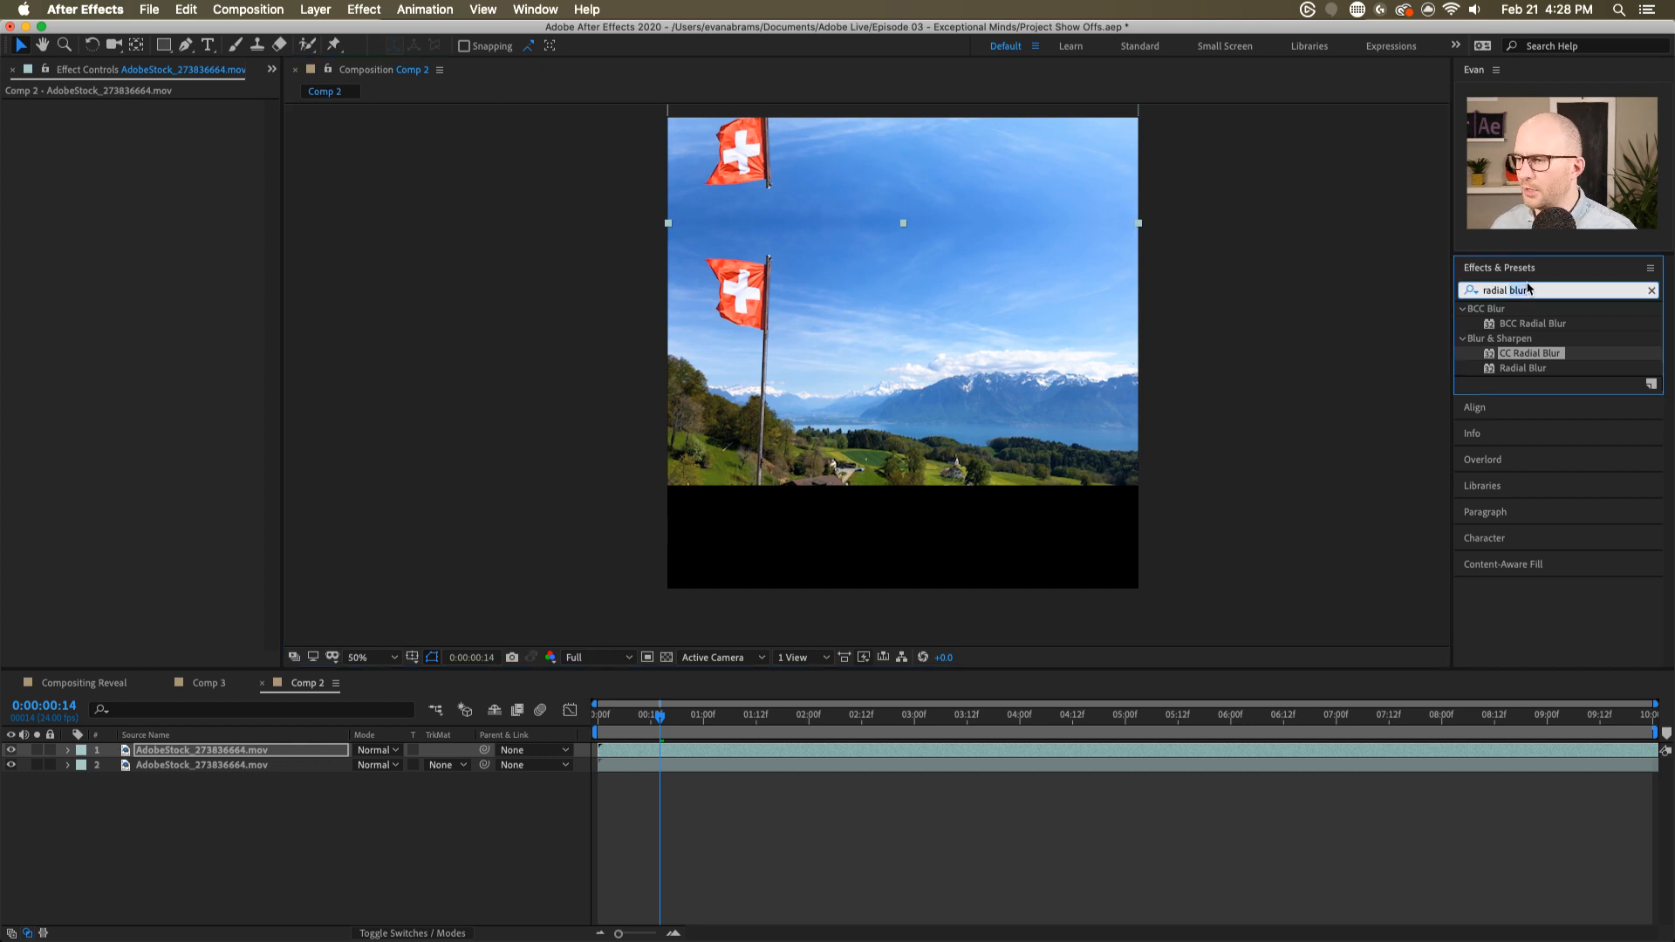
pyautogui.write('gauss')
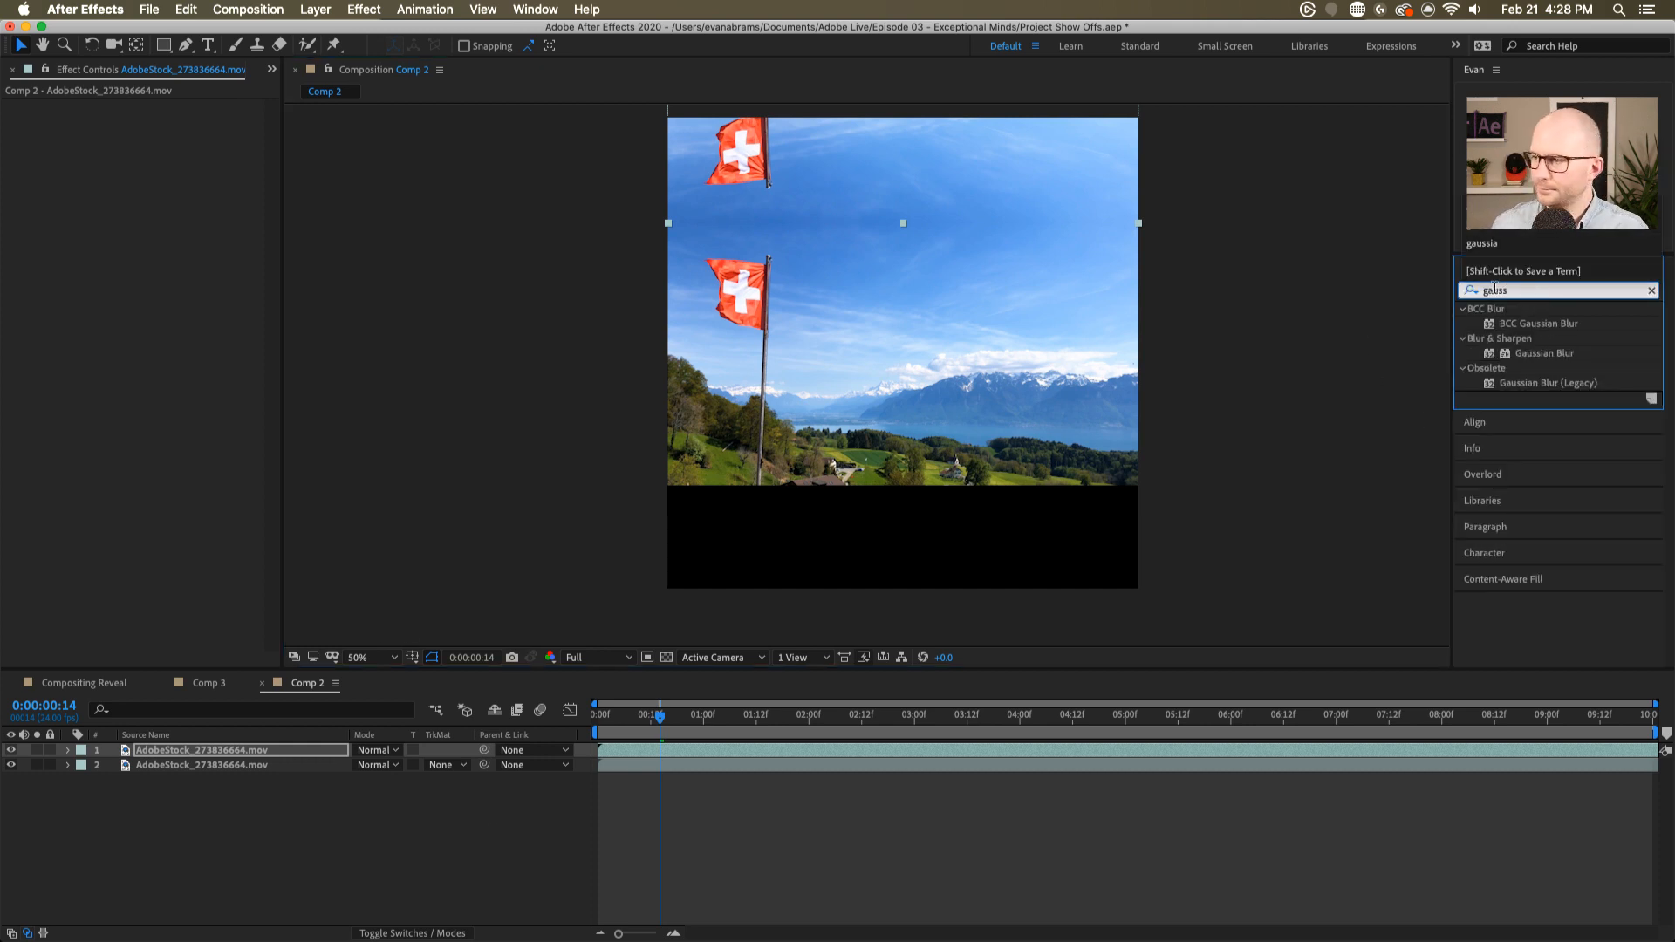
pyautogui.doubleClick(1540, 353)
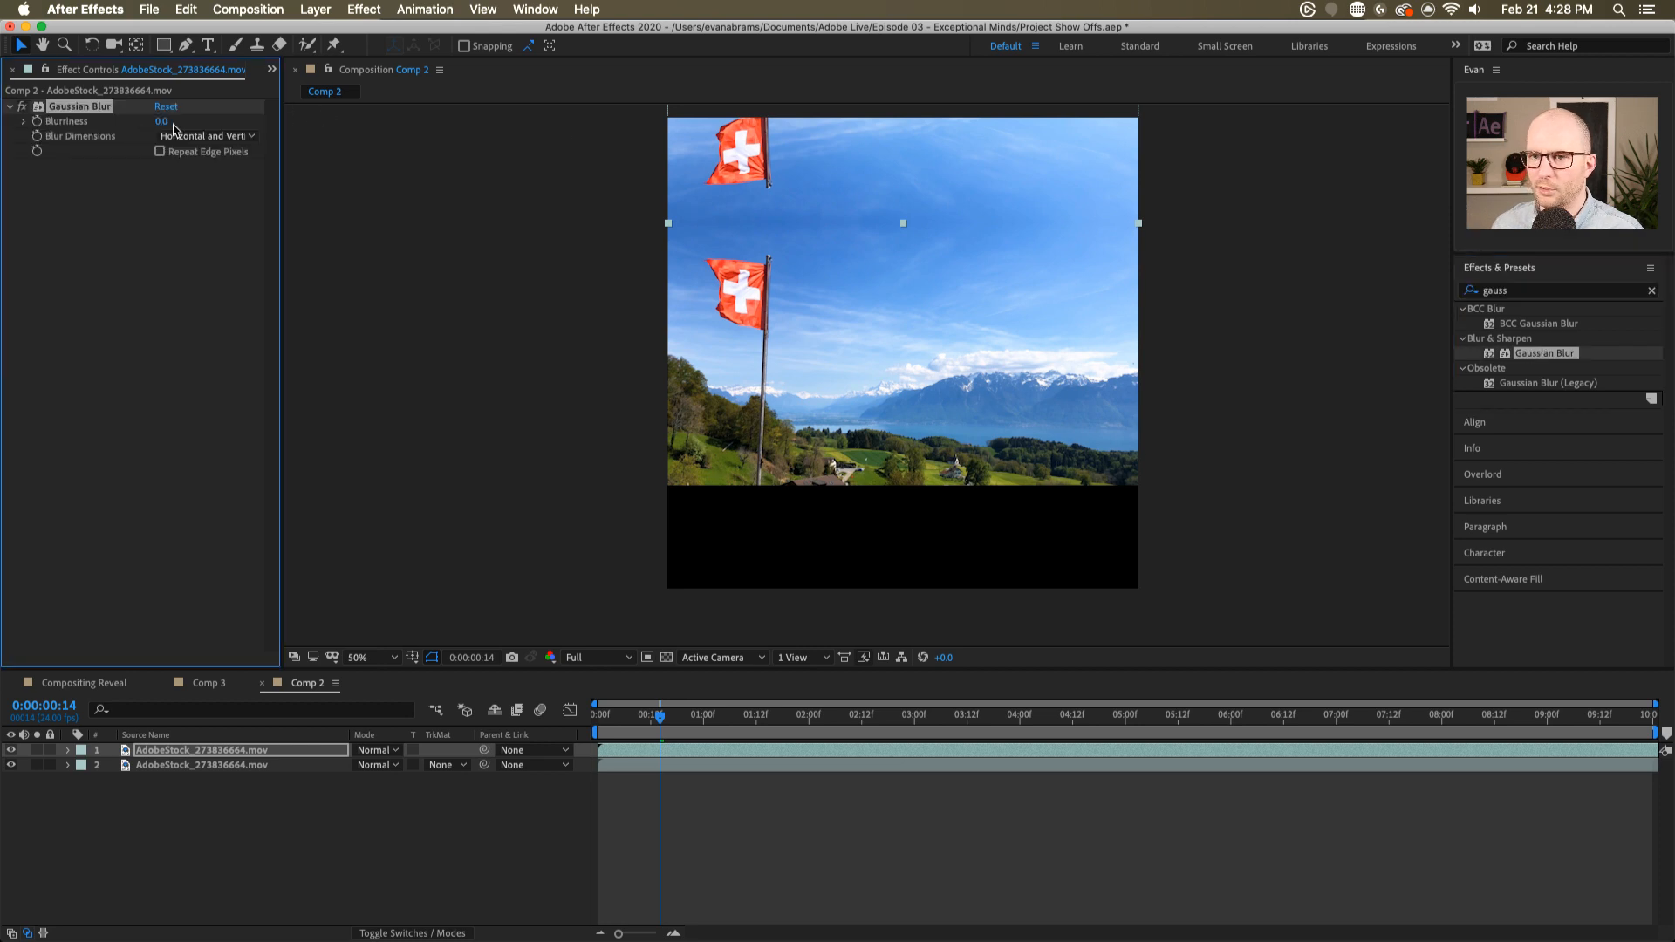
pyautogui.moveTo(163, 122); pyautogui.dragTo(261, 106)
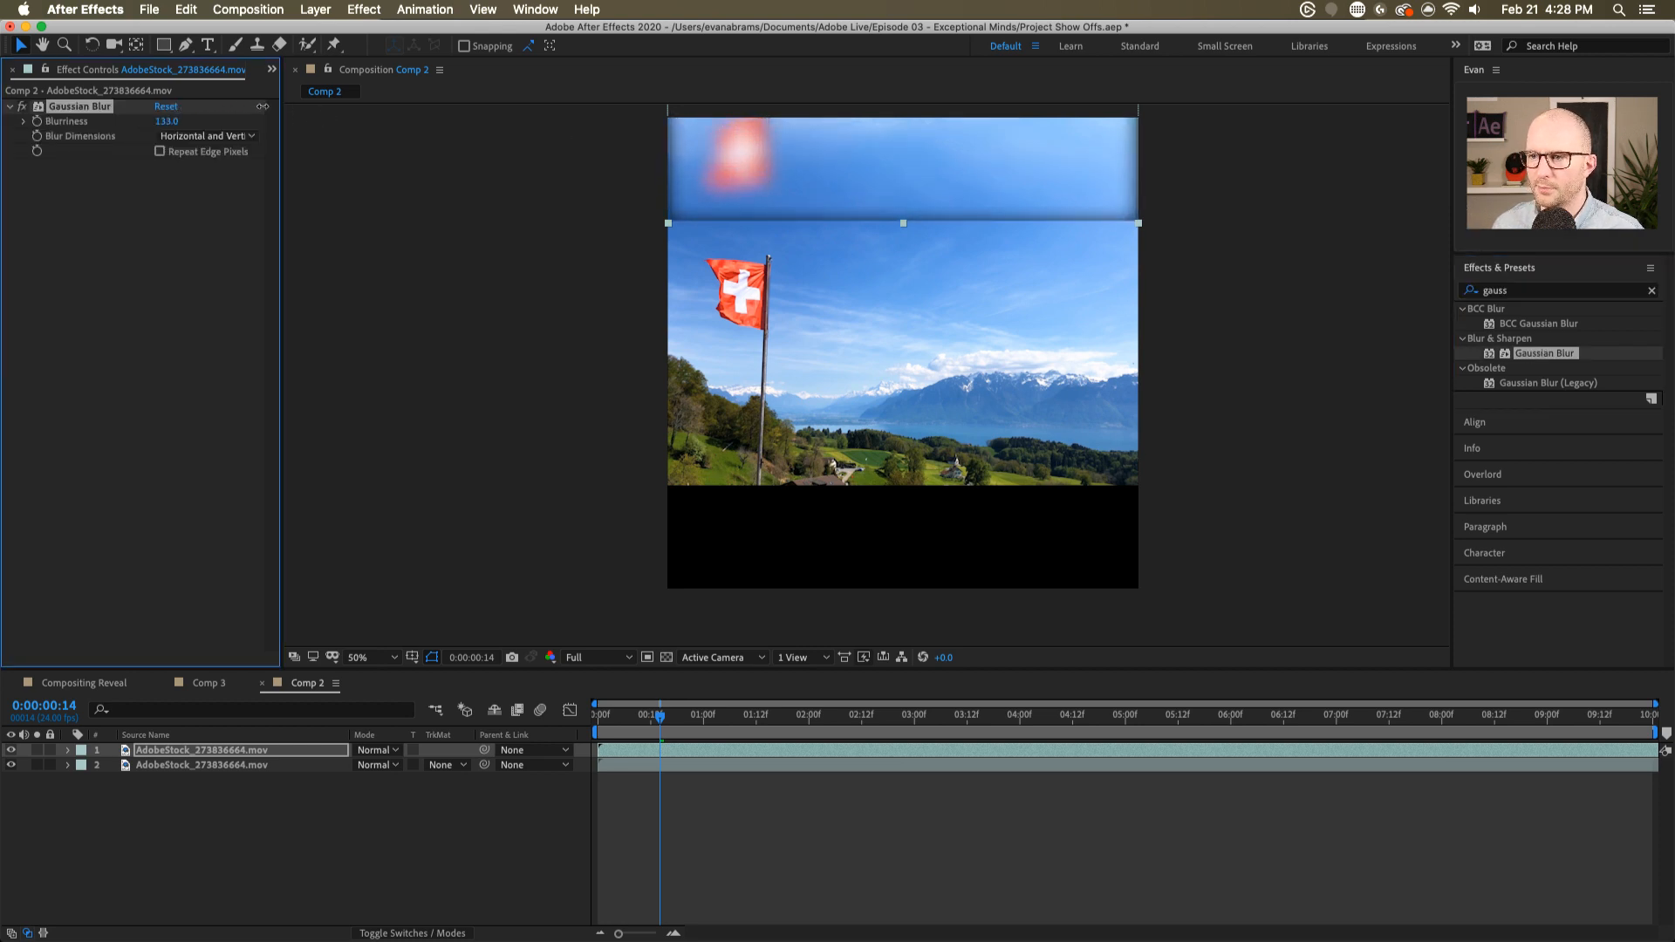
pyautogui.click(159, 152)
# - Turn off Repeat Edge Pixels, then enlarge and reposition the flipped copy so its soft edges fall outside the visible gap
pyautogui.moveTo(895, 165); pyautogui.dragTo(895, 185)
pyautogui.press('super+z')
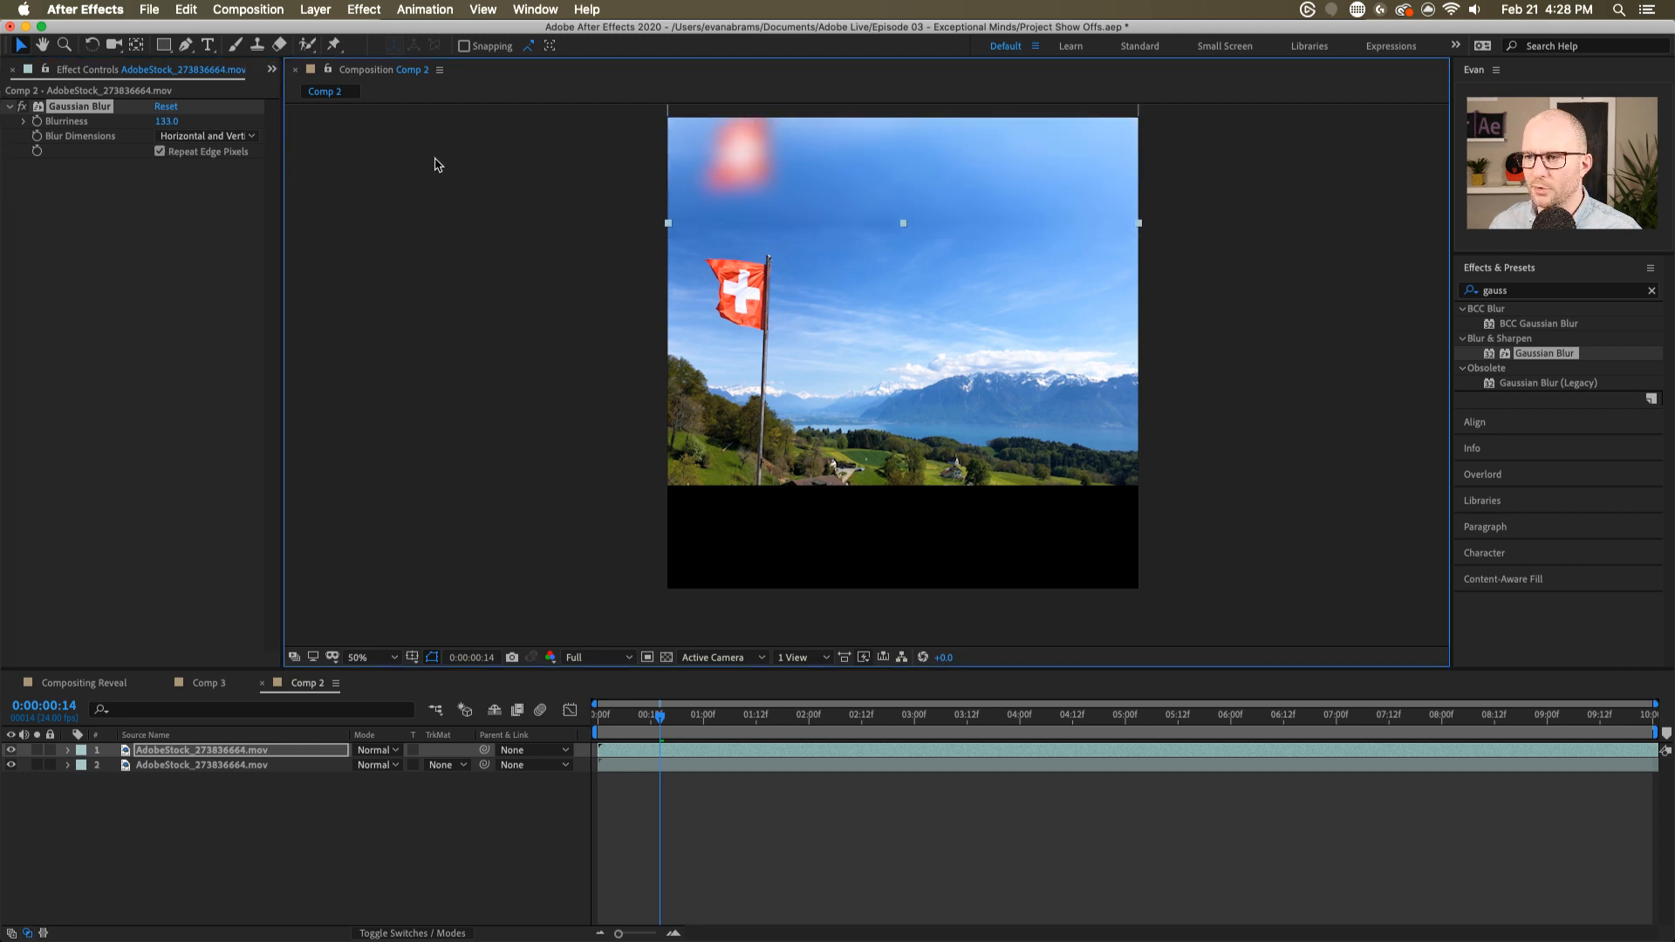
pyautogui.click(159, 151)
pyautogui.click(897, 166)
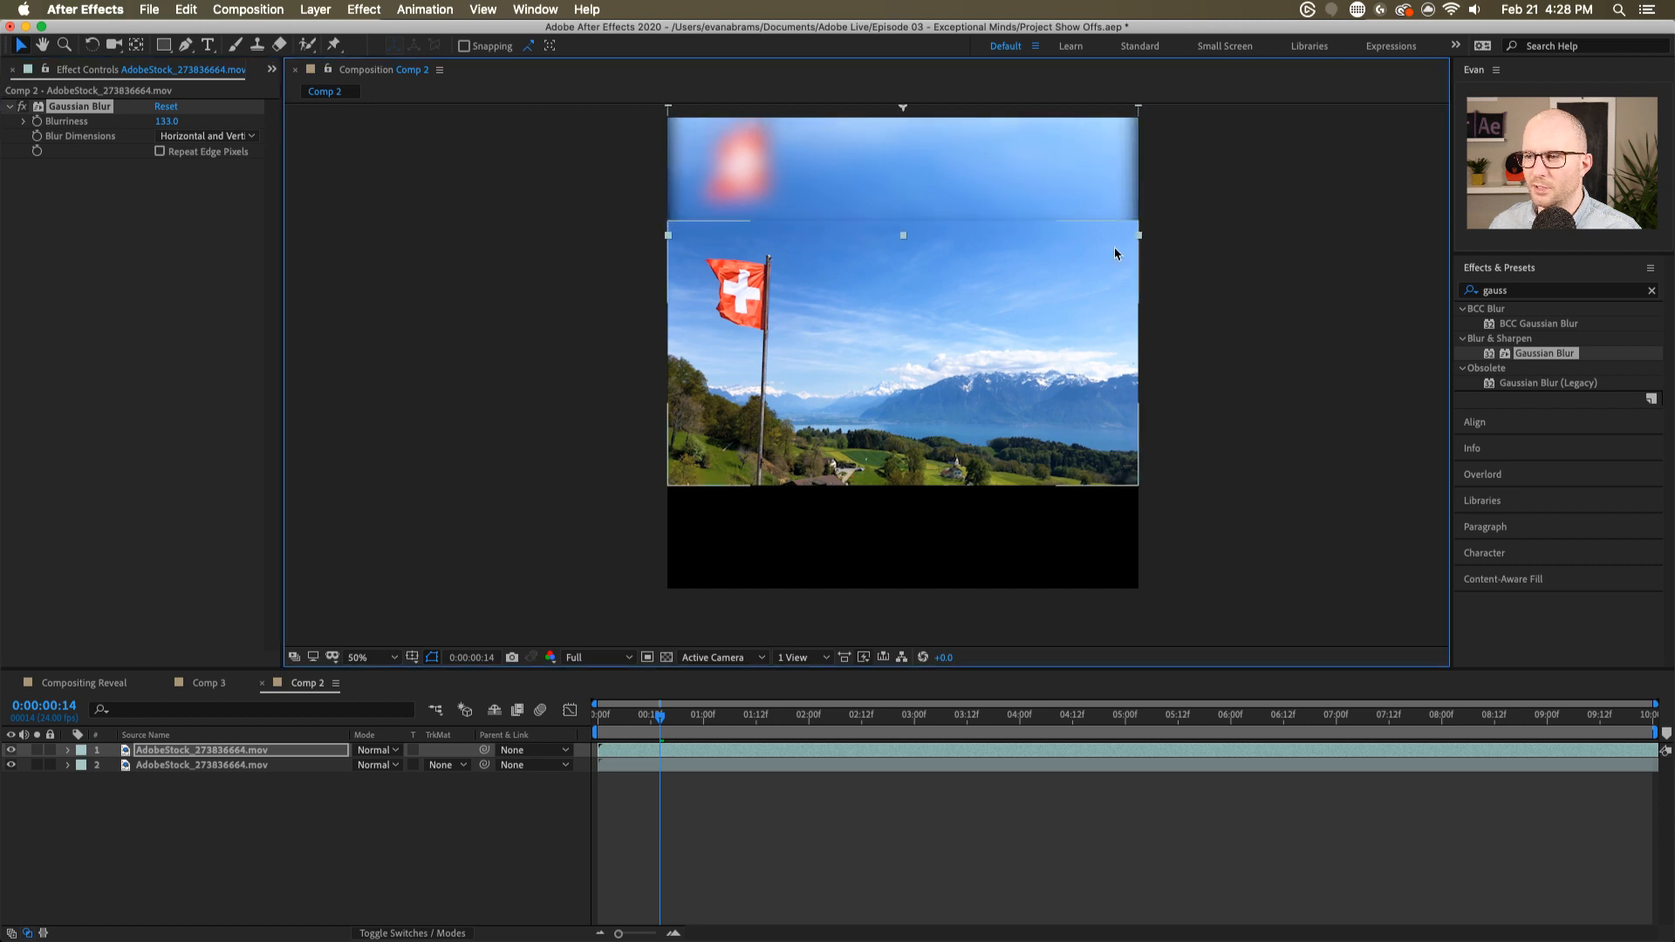
pyautogui.moveTo(1140, 228); pyautogui.dragTo(1166, 321)
pyautogui.moveTo(1077, 259); pyautogui.dragTo(1073, 191)
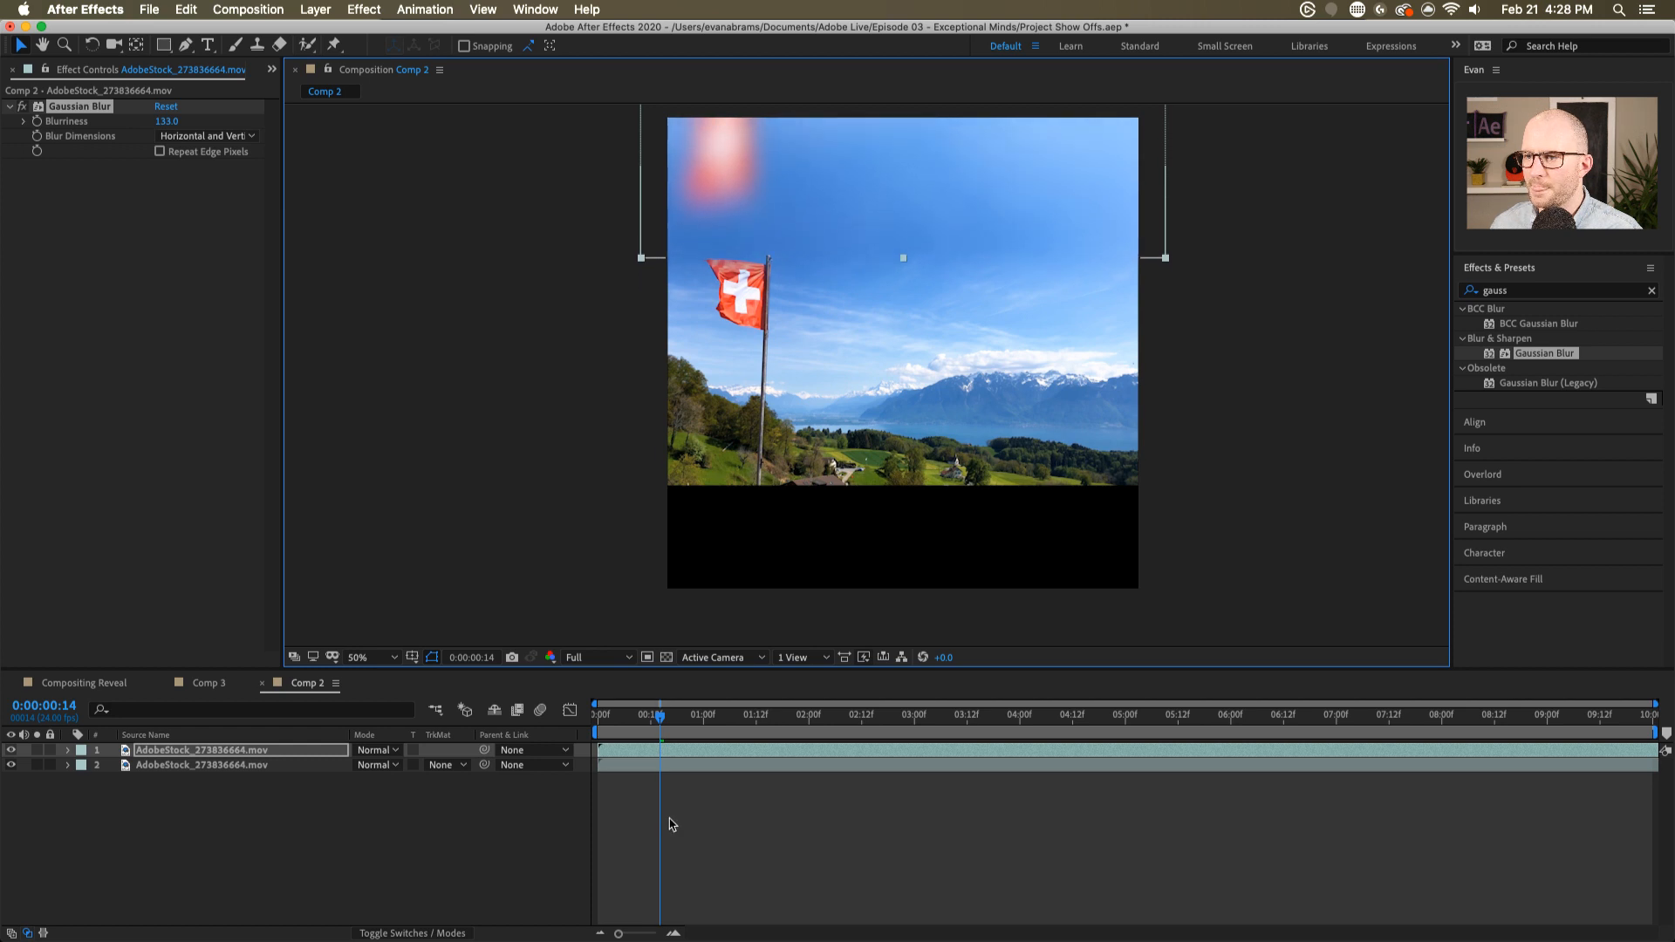
# - Delete the flipped, blurred copy of the flag clip and save the project
pyautogui.click(963, 912)
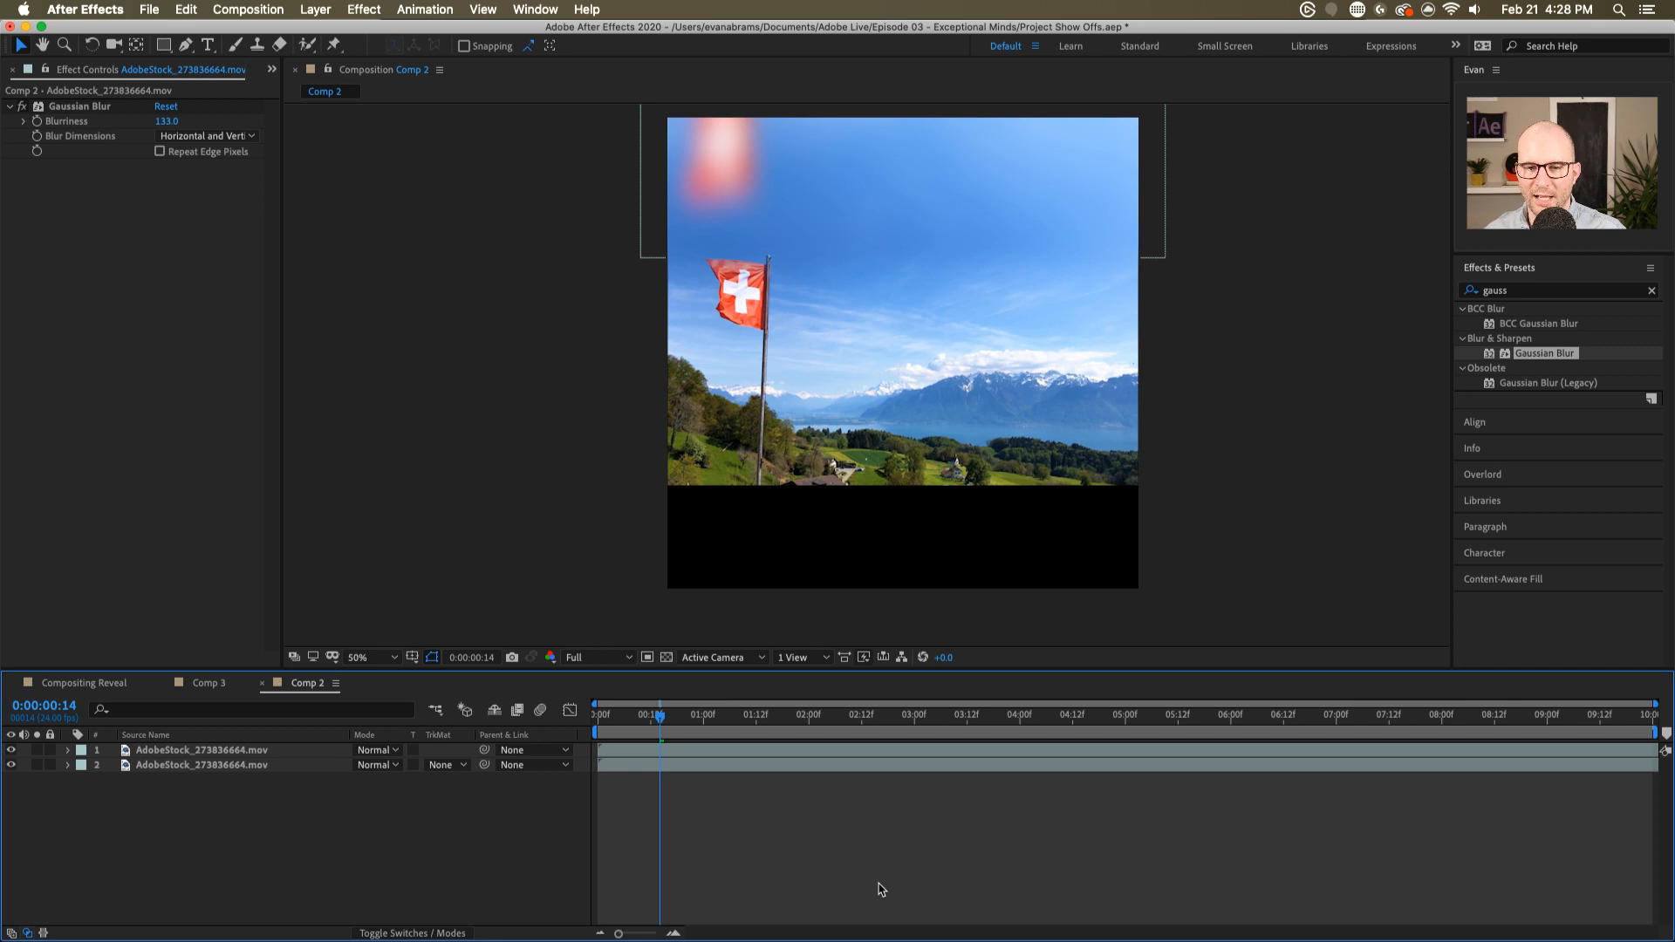
pyautogui.click(806, 750)
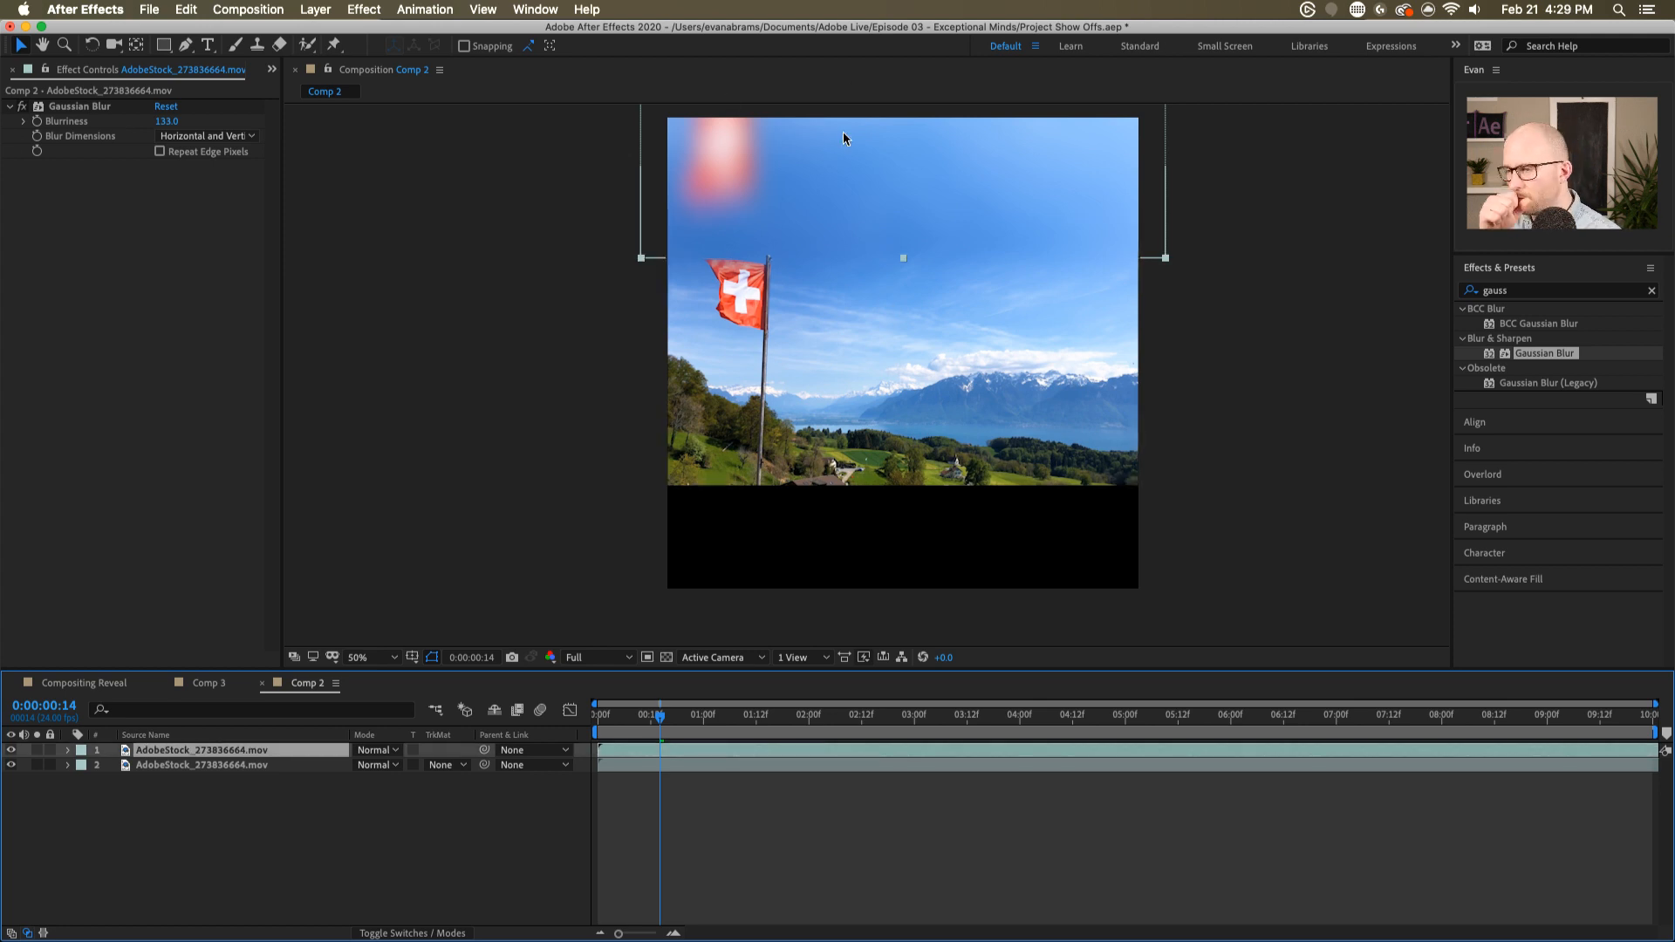
pyautogui.press('Delete')
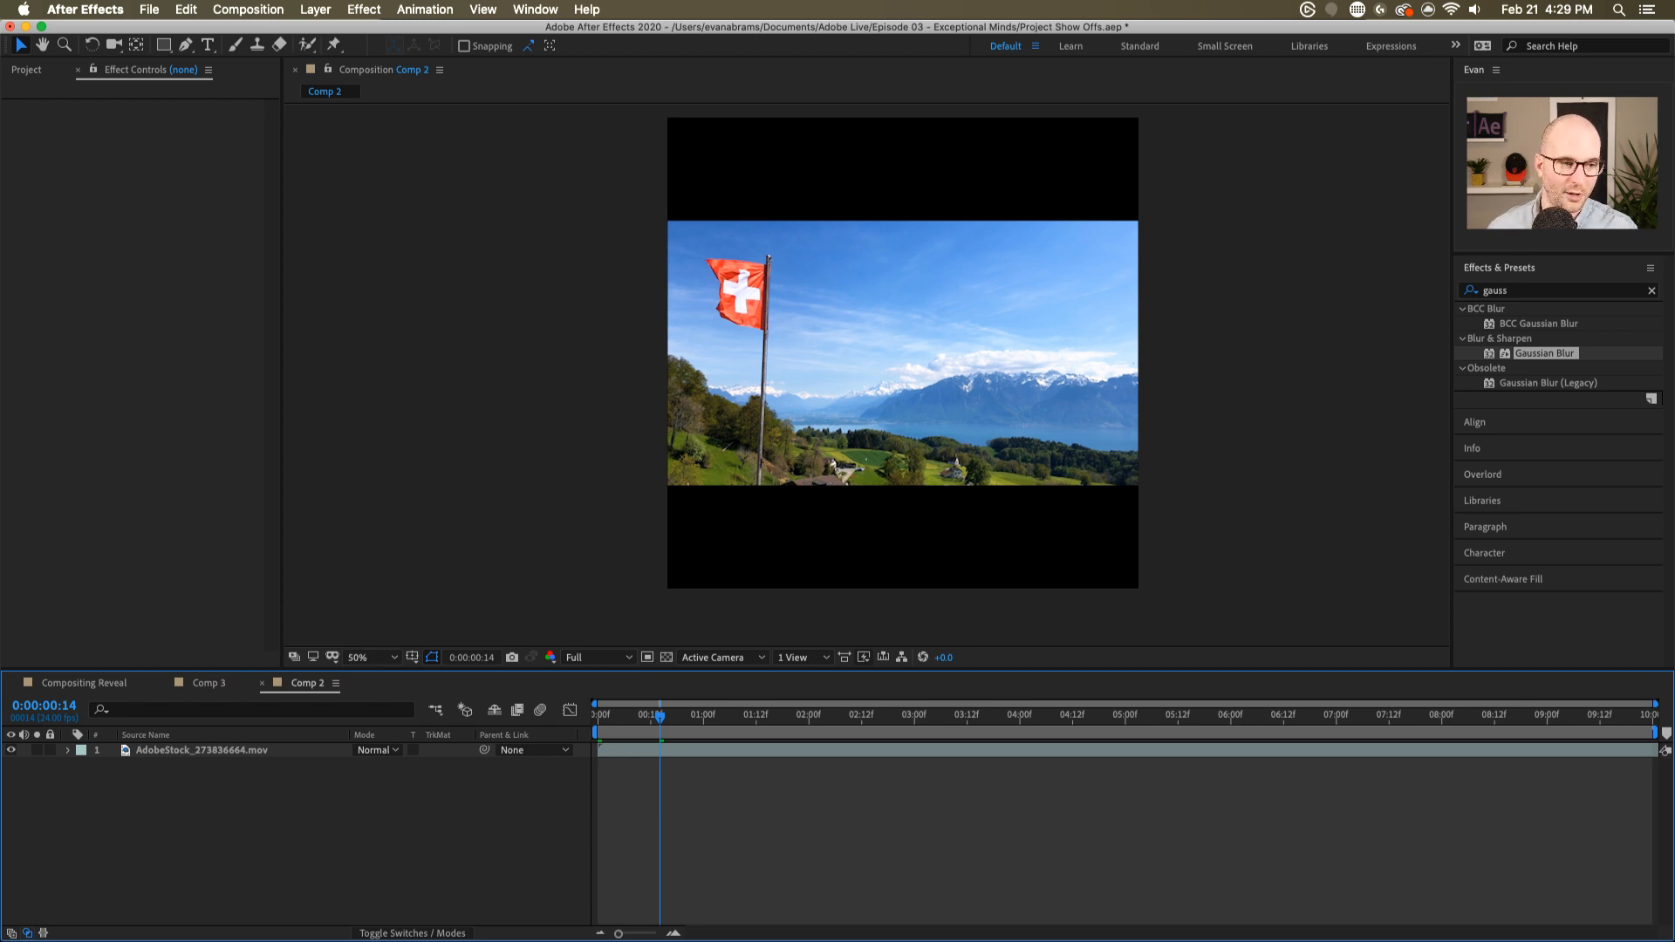
pyautogui.click(307, 507)
pyautogui.press('super+s')
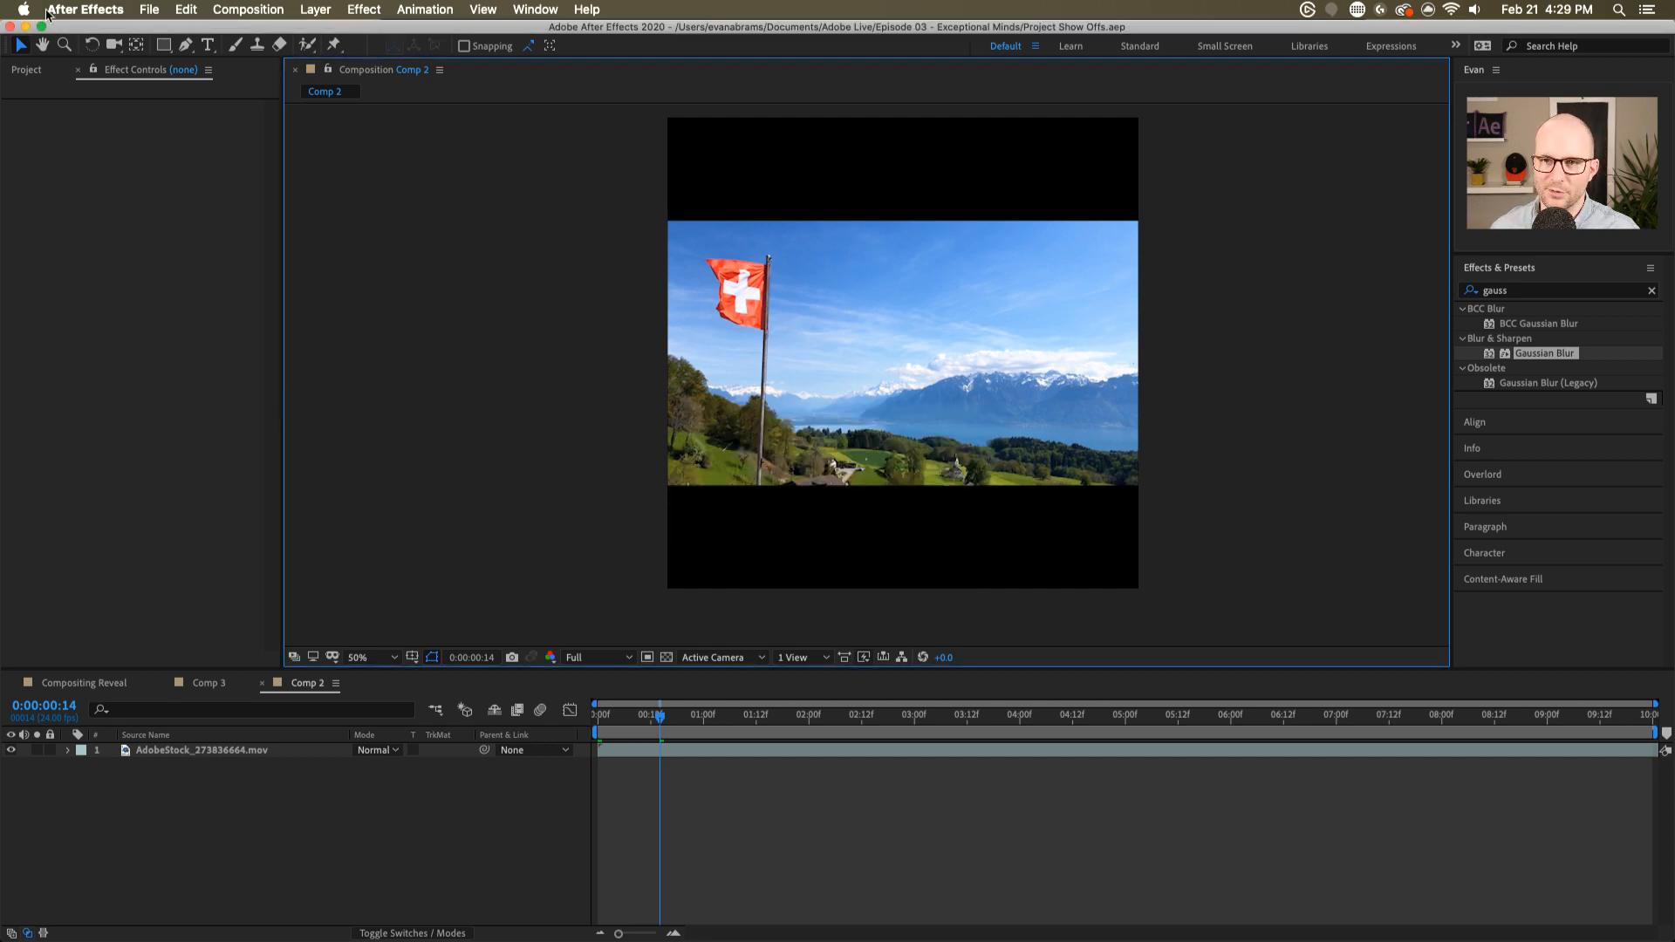
# - Switch to Premiere Pro and open the recent project Reframing Example
pyautogui.click(11, 27)
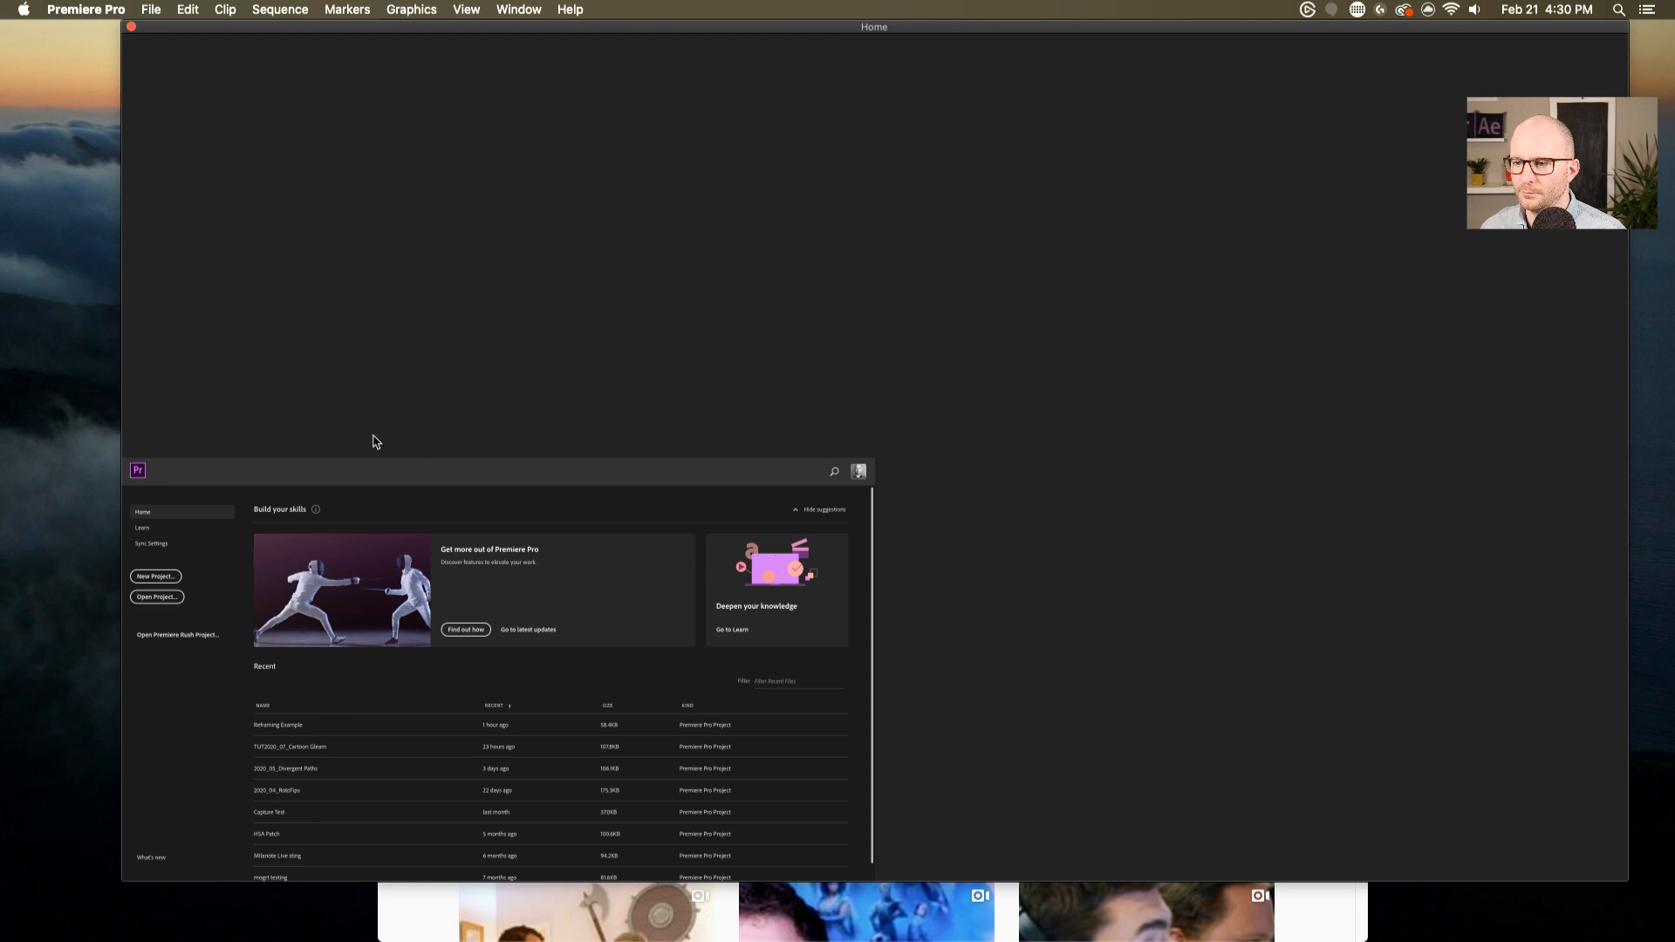
pyautogui.moveTo(598, 28); pyautogui.dragTo(299, 134)
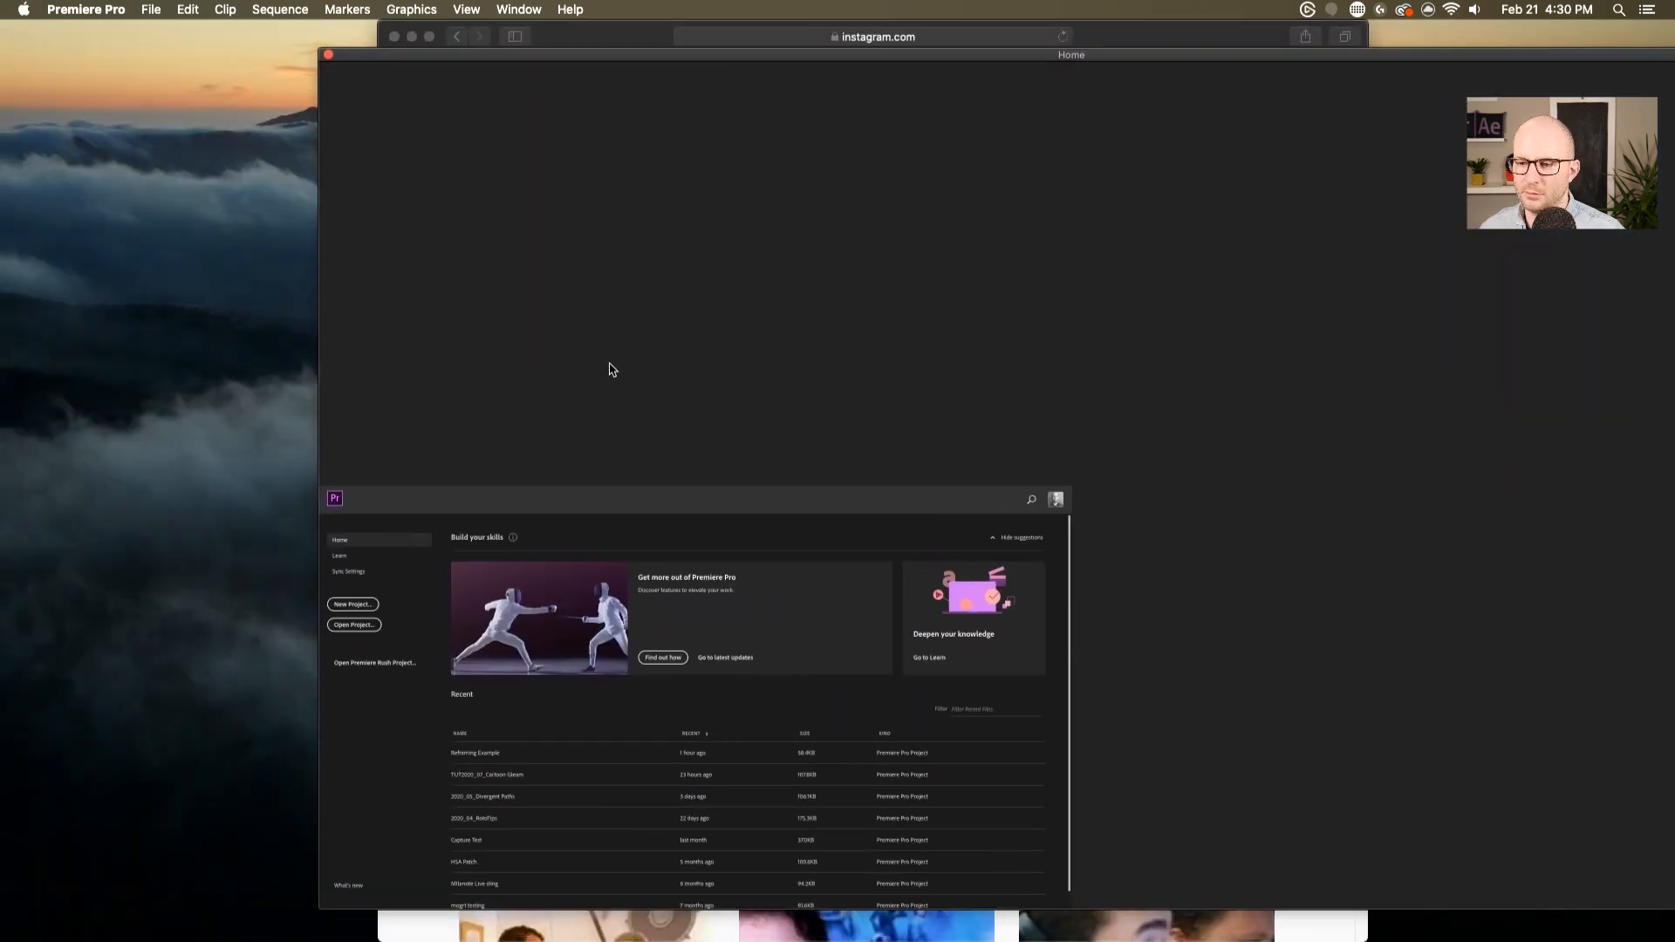
pyautogui.click(151, 8)
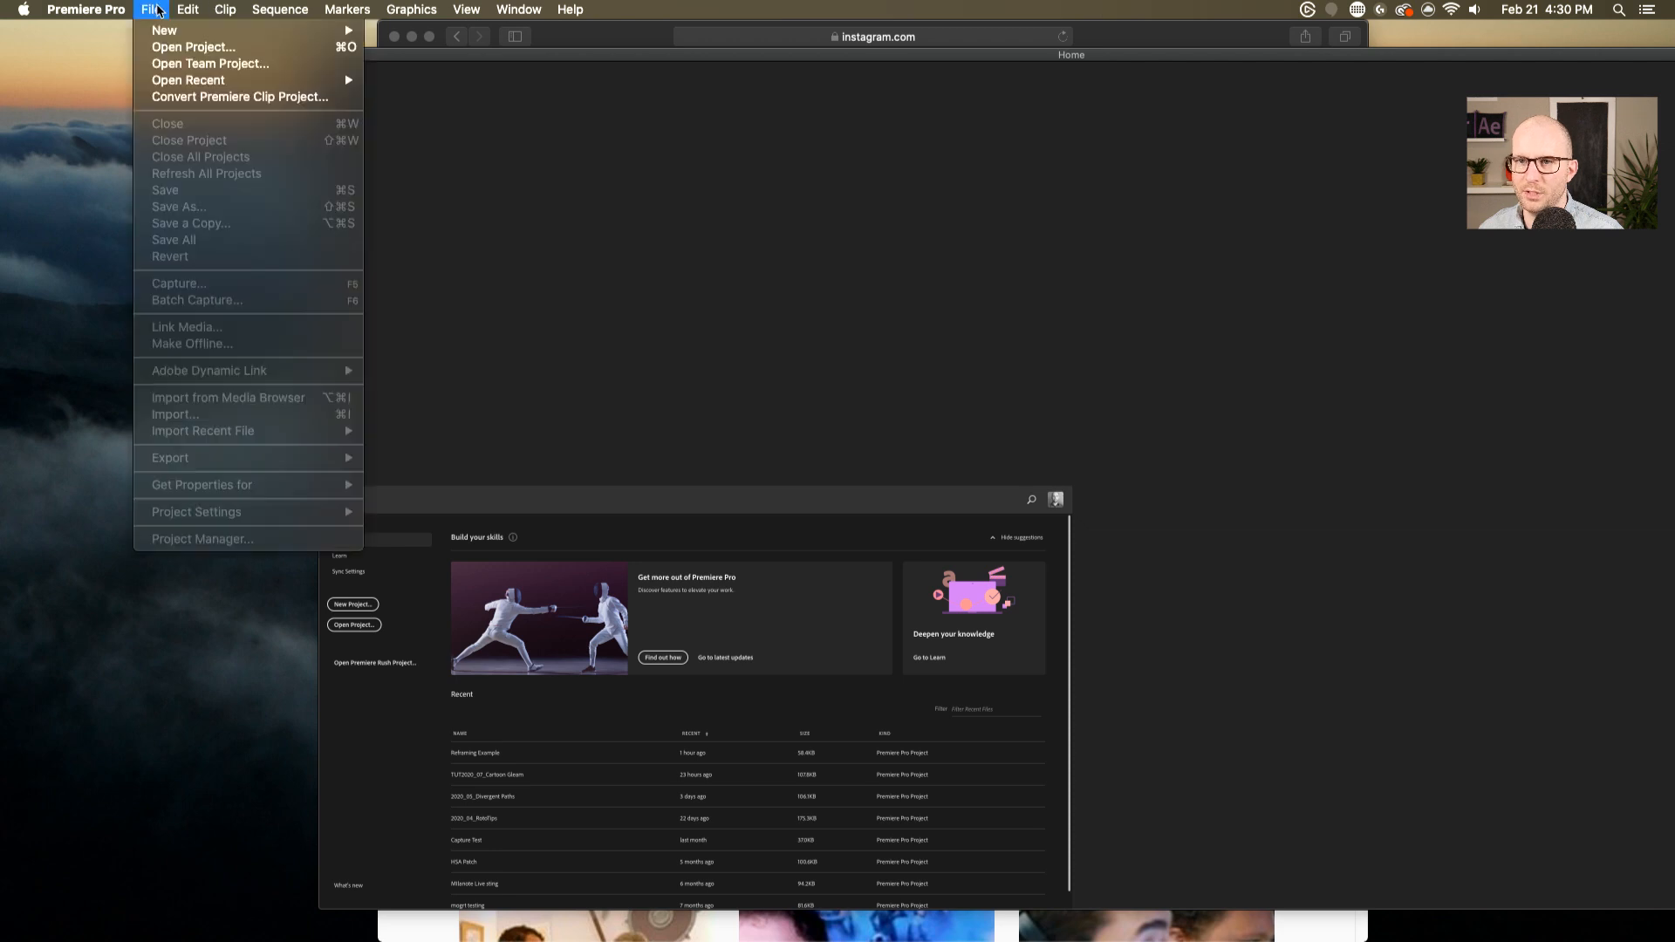
pyautogui.moveTo(193, 80)
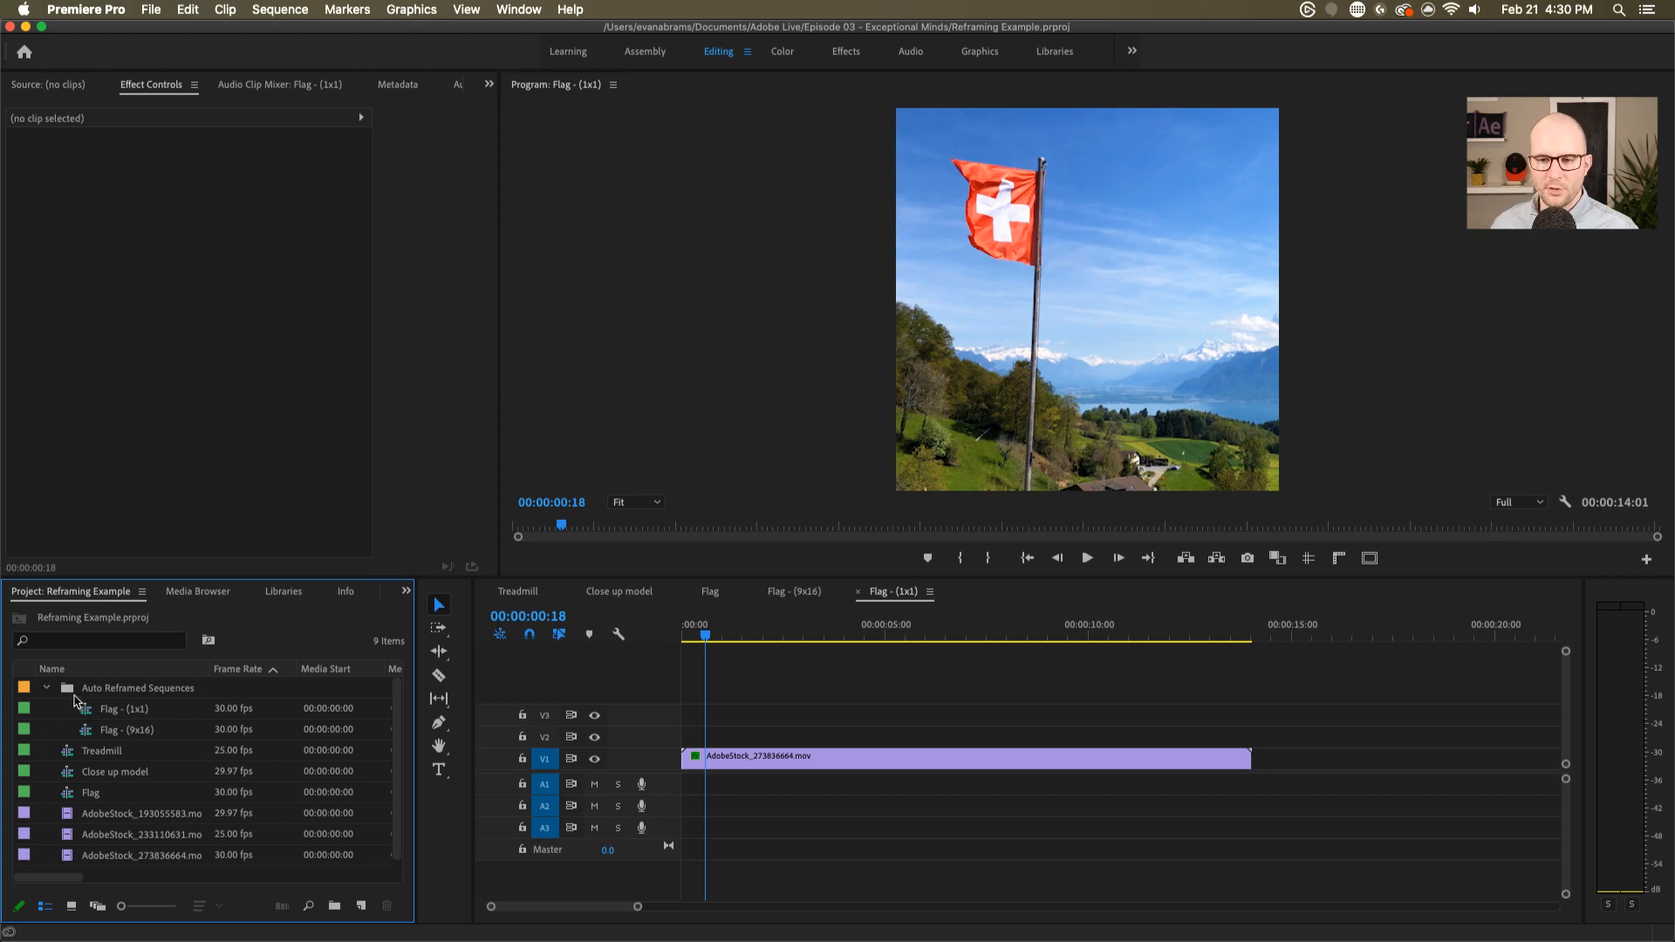
# - Collapse the Auto Reframed Sequences bin in the project
pyautogui.click(47, 688)
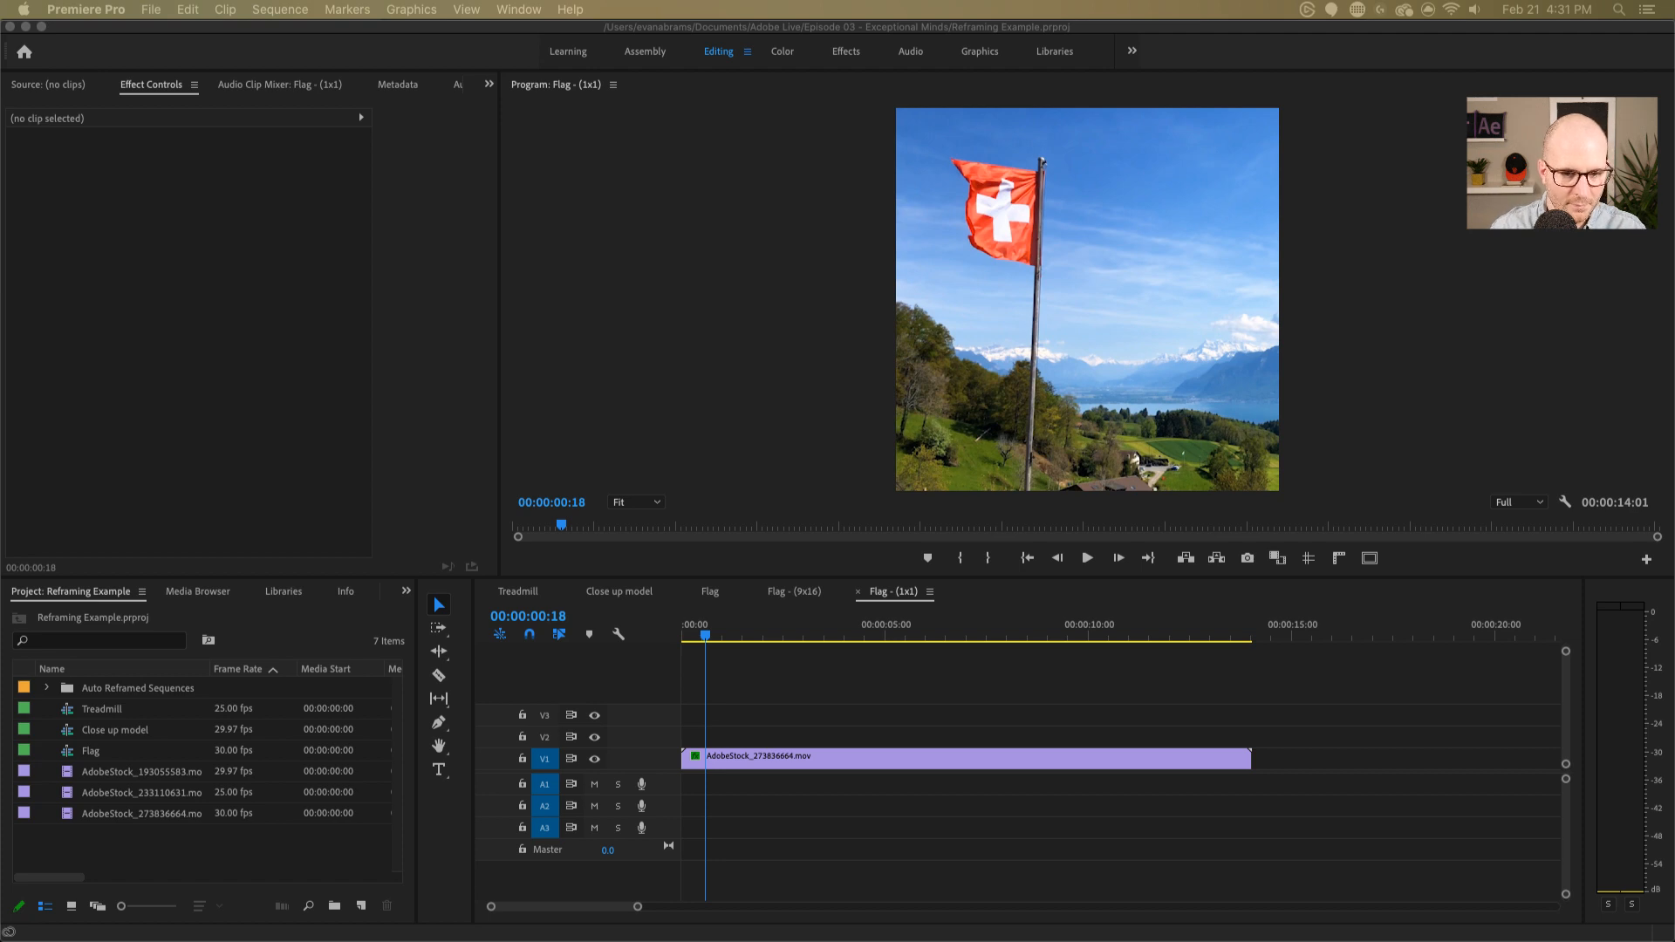
pyautogui.click(218, 37)
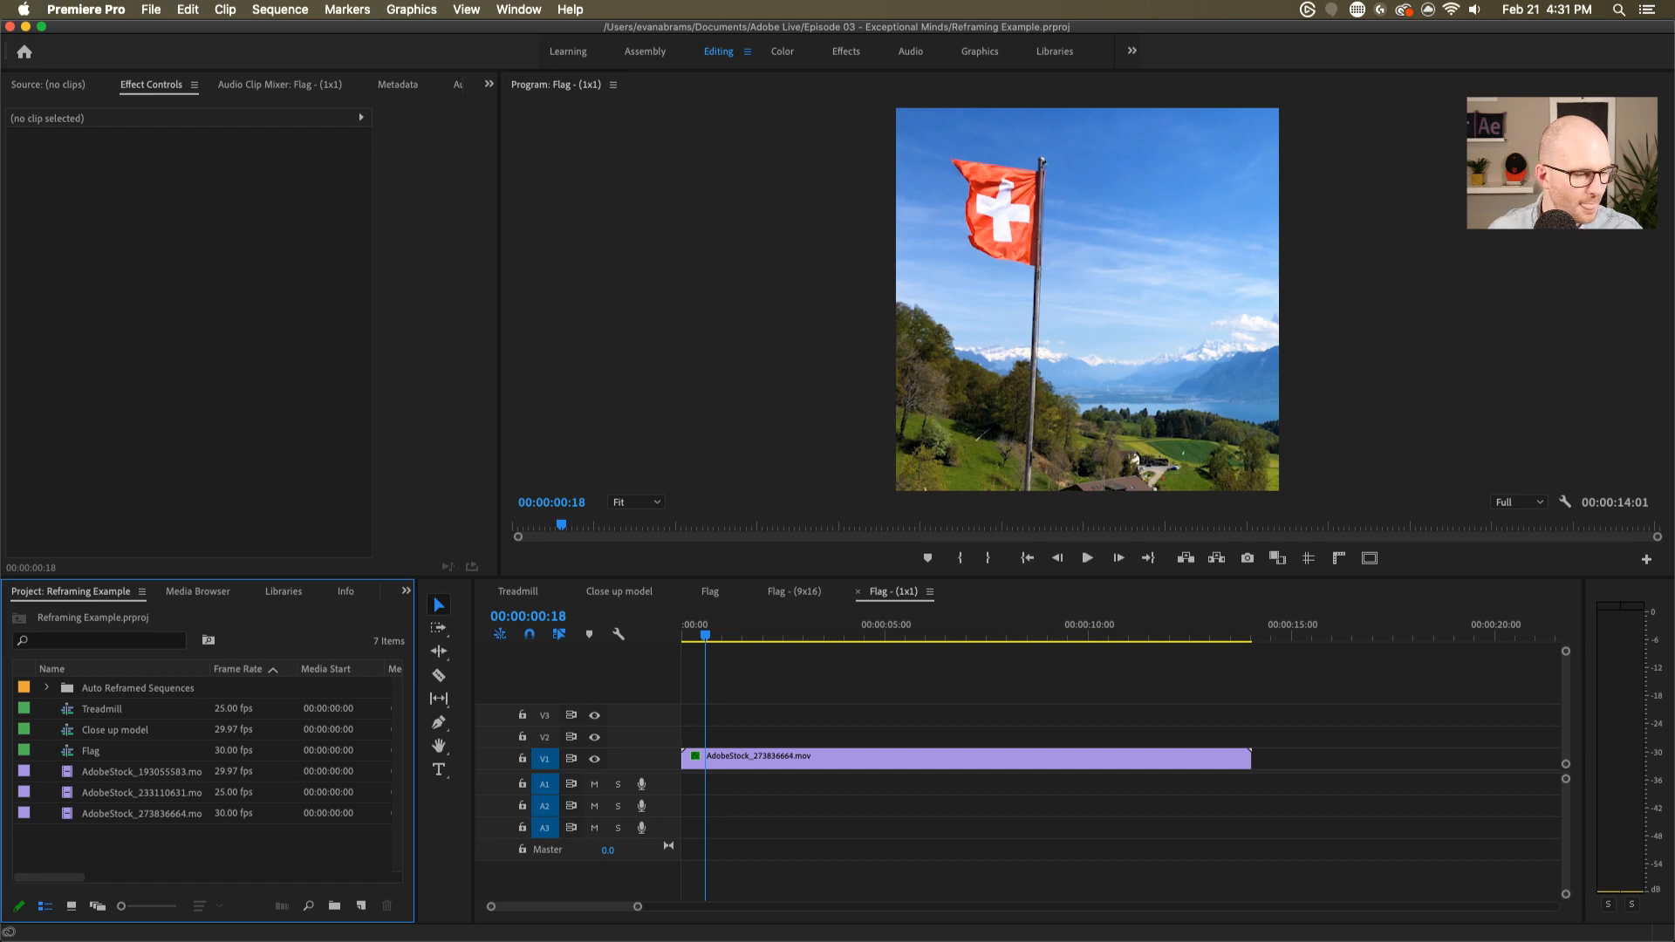
pyautogui.press('super+Tab')
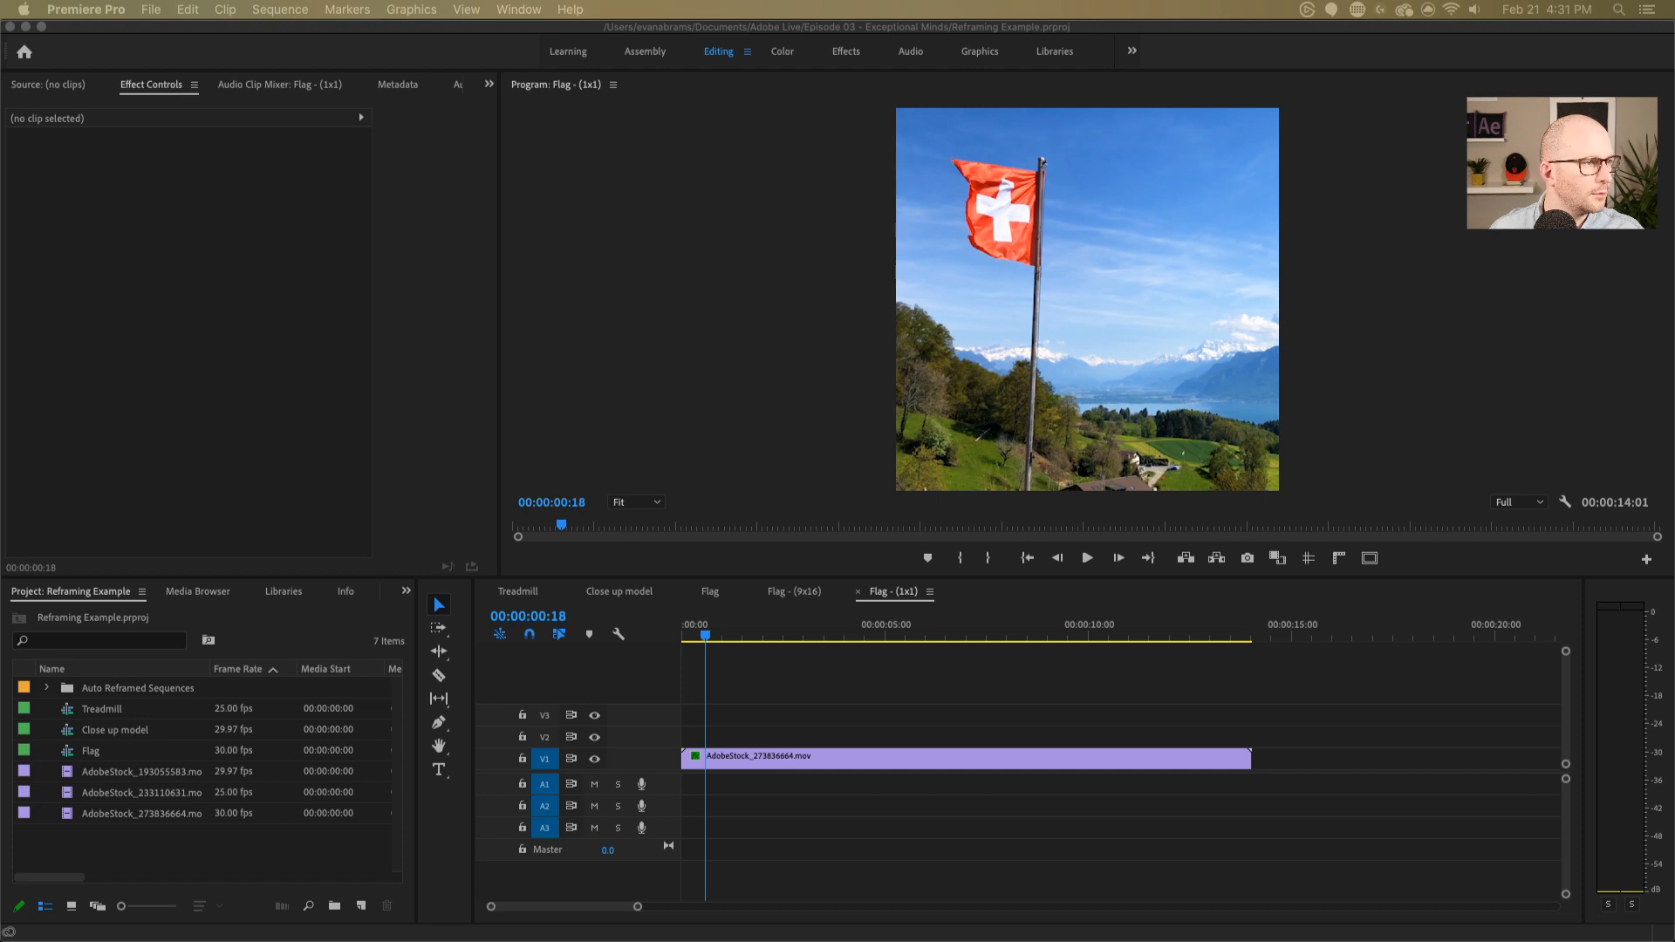
pyautogui.press('super+Tab')
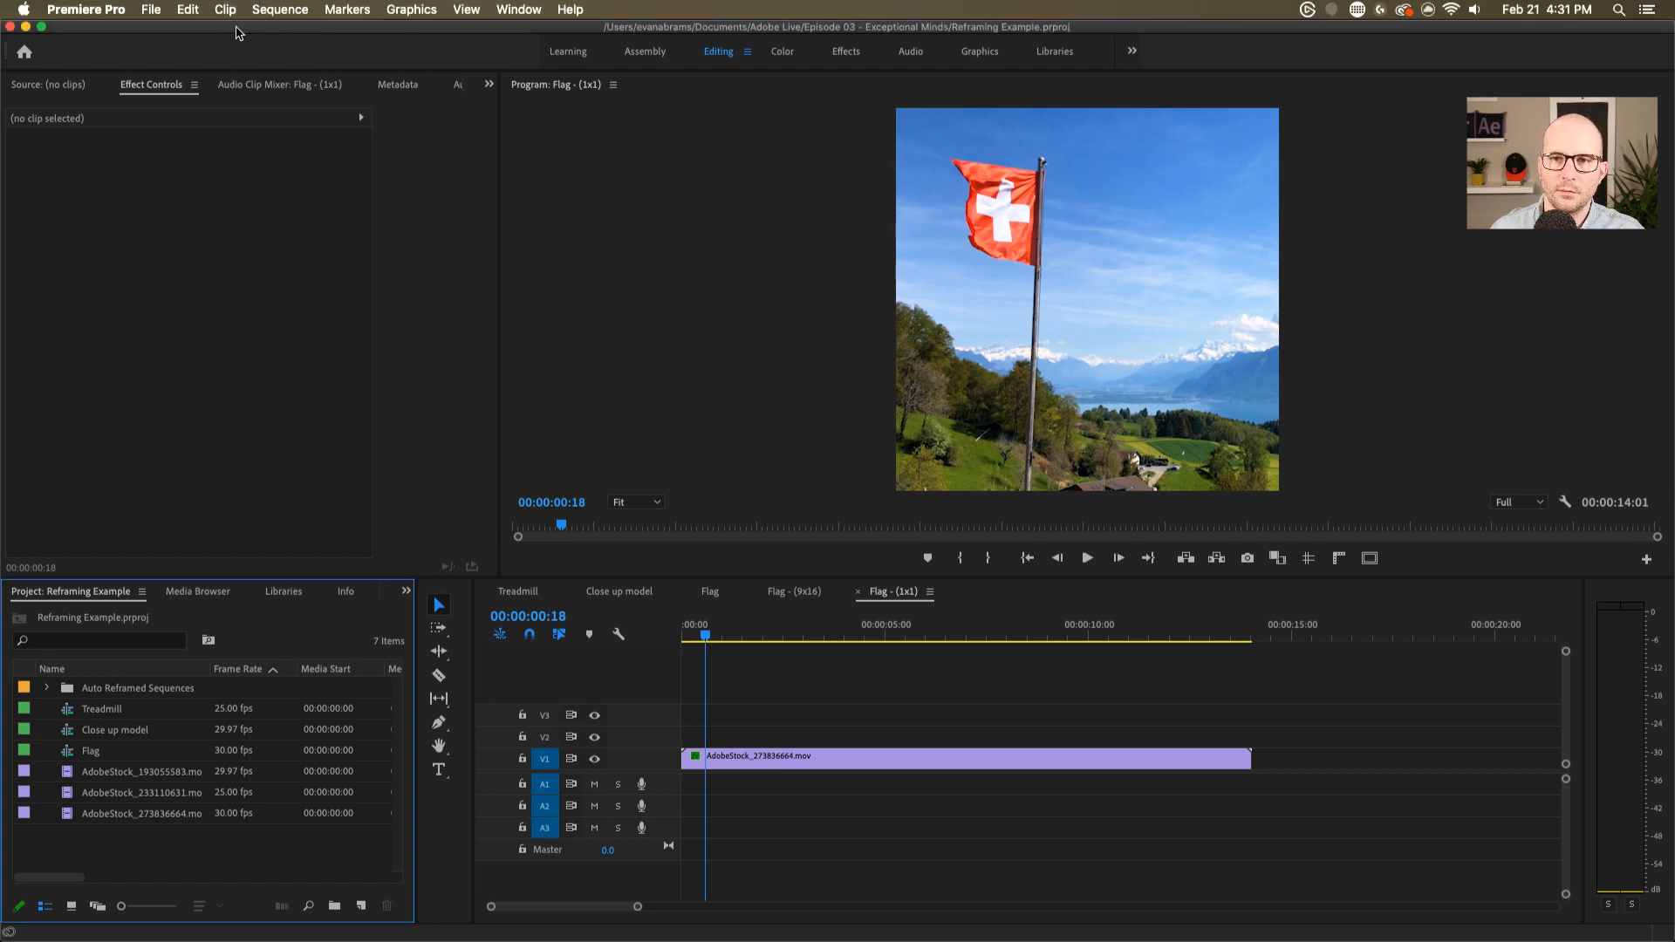
pyautogui.press('super+Tab')
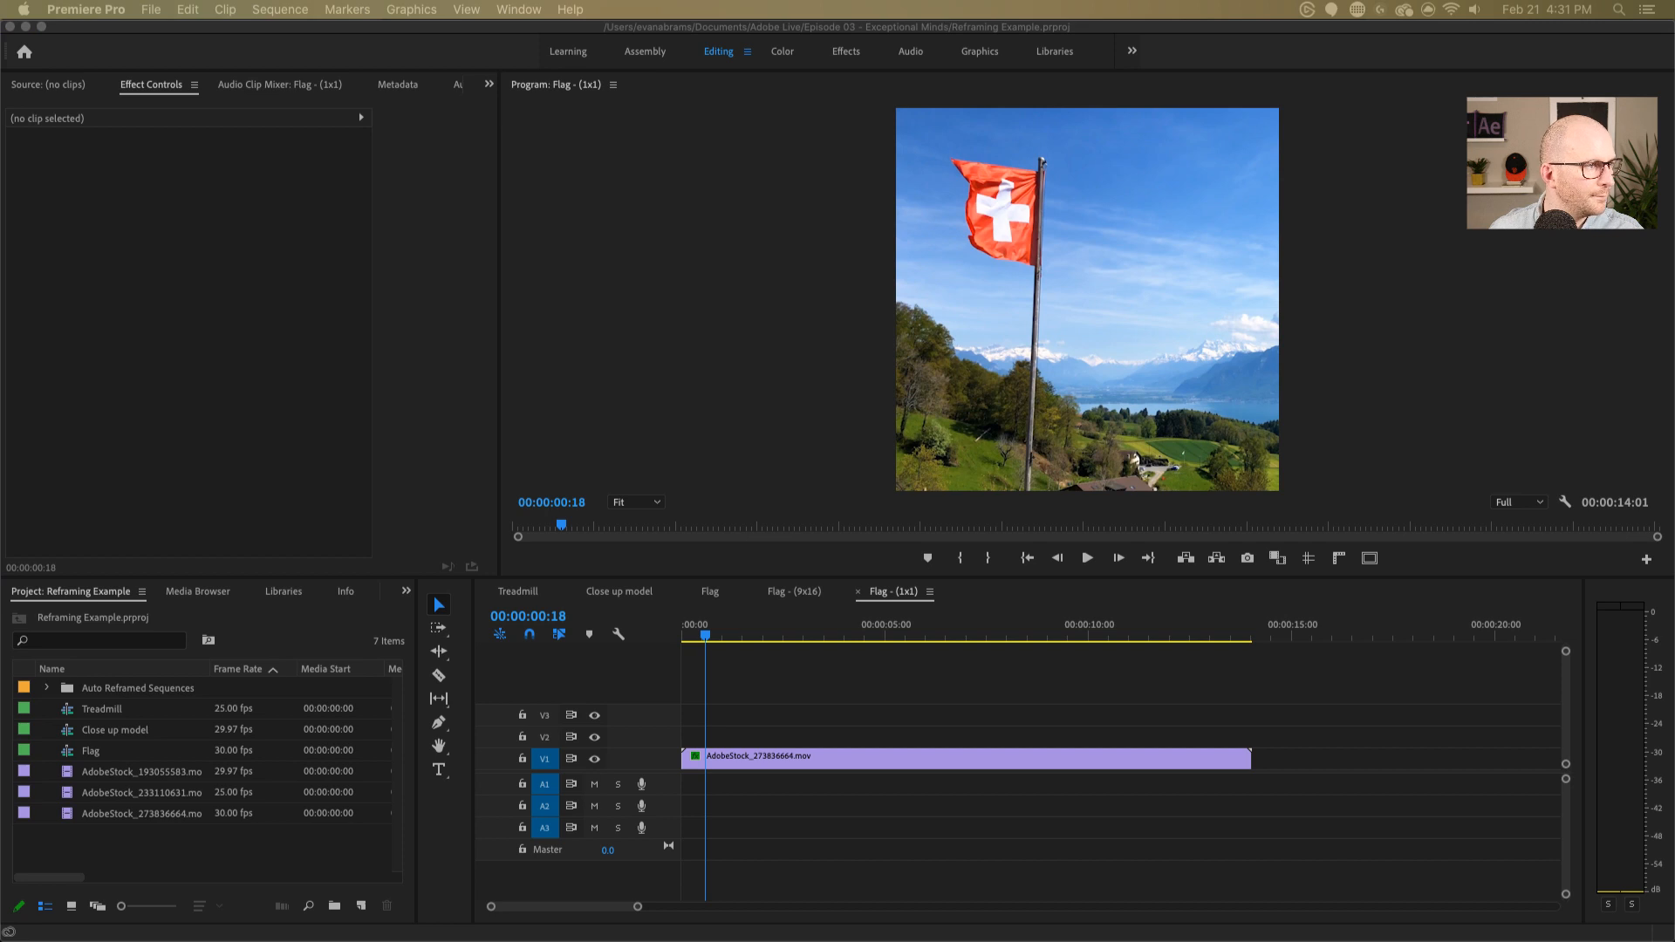
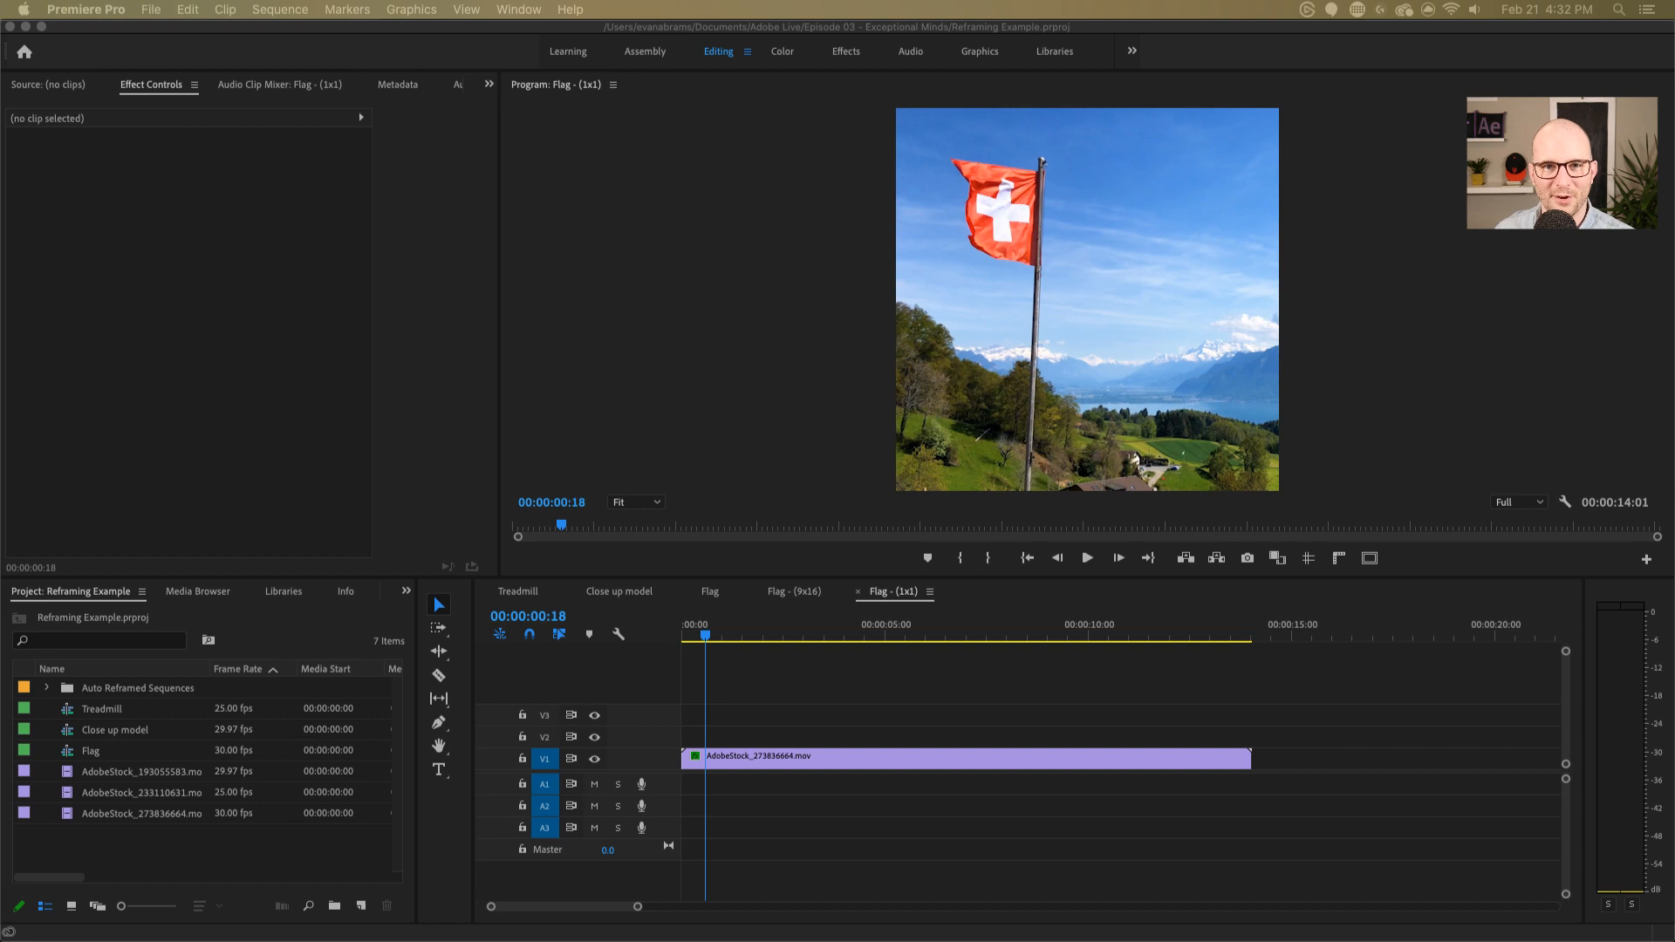
# - Scrub through the first seconds of the Flag - (1x1) sequence to review its square framing
pyautogui.click(836, 627)
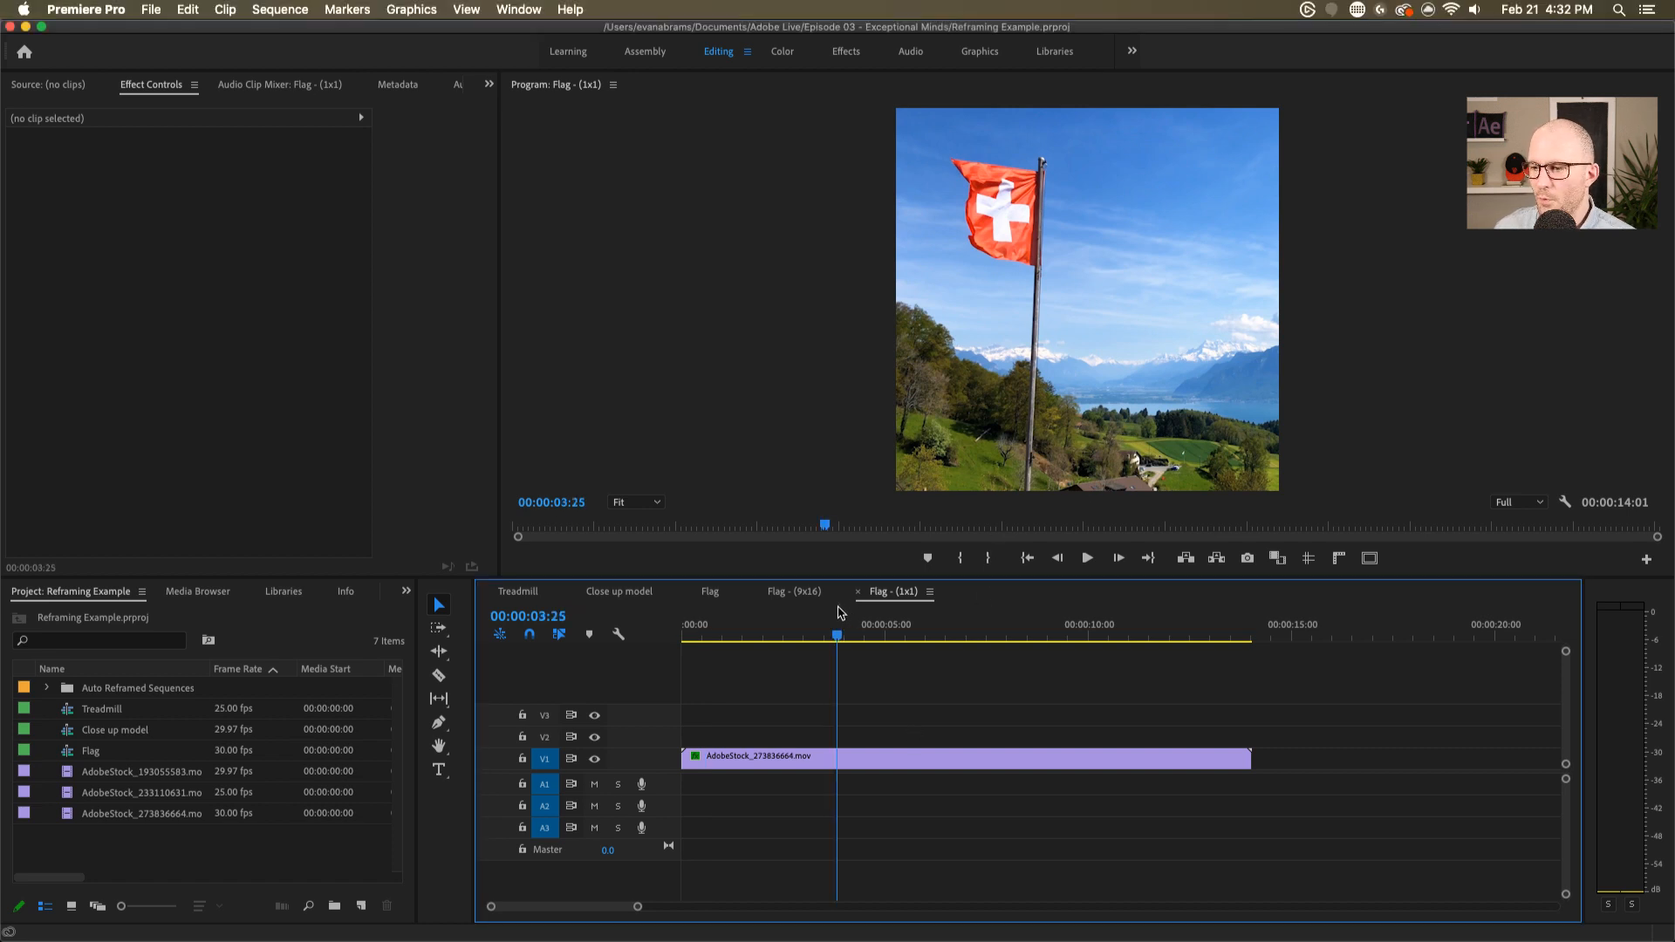
pyautogui.moveTo(836, 627); pyautogui.dragTo(748, 630)
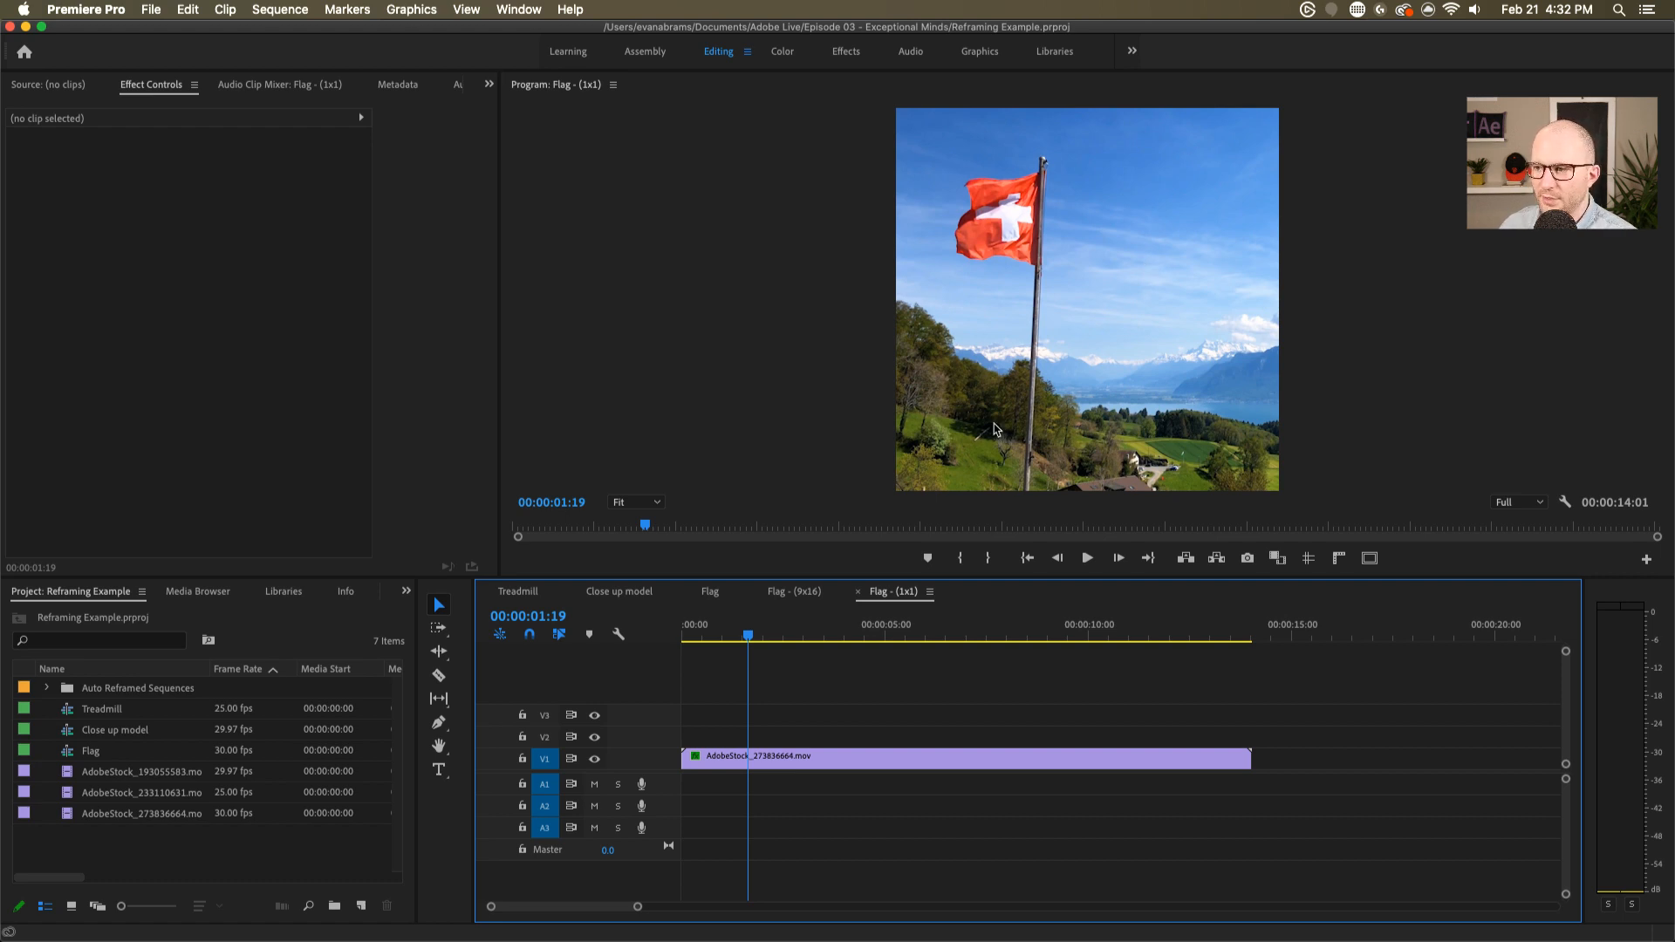
# - Open the Close up model sequence and scrub around the three-second area to review the original wide framing
pyautogui.click(204, 846)
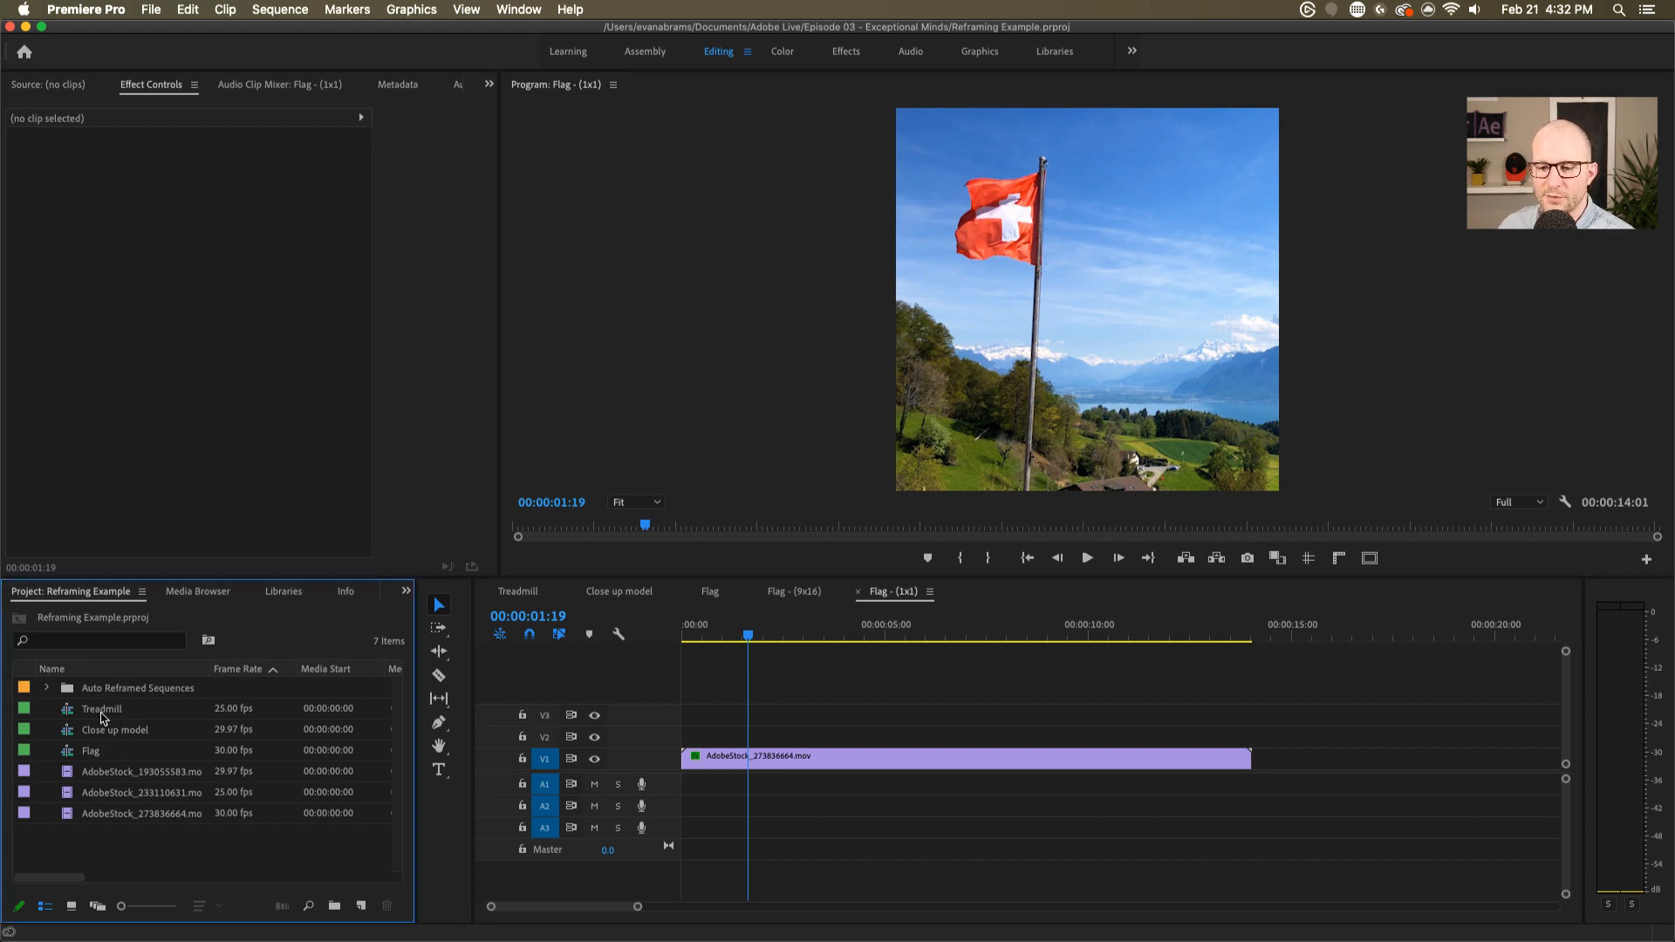
pyautogui.doubleClick(68, 733)
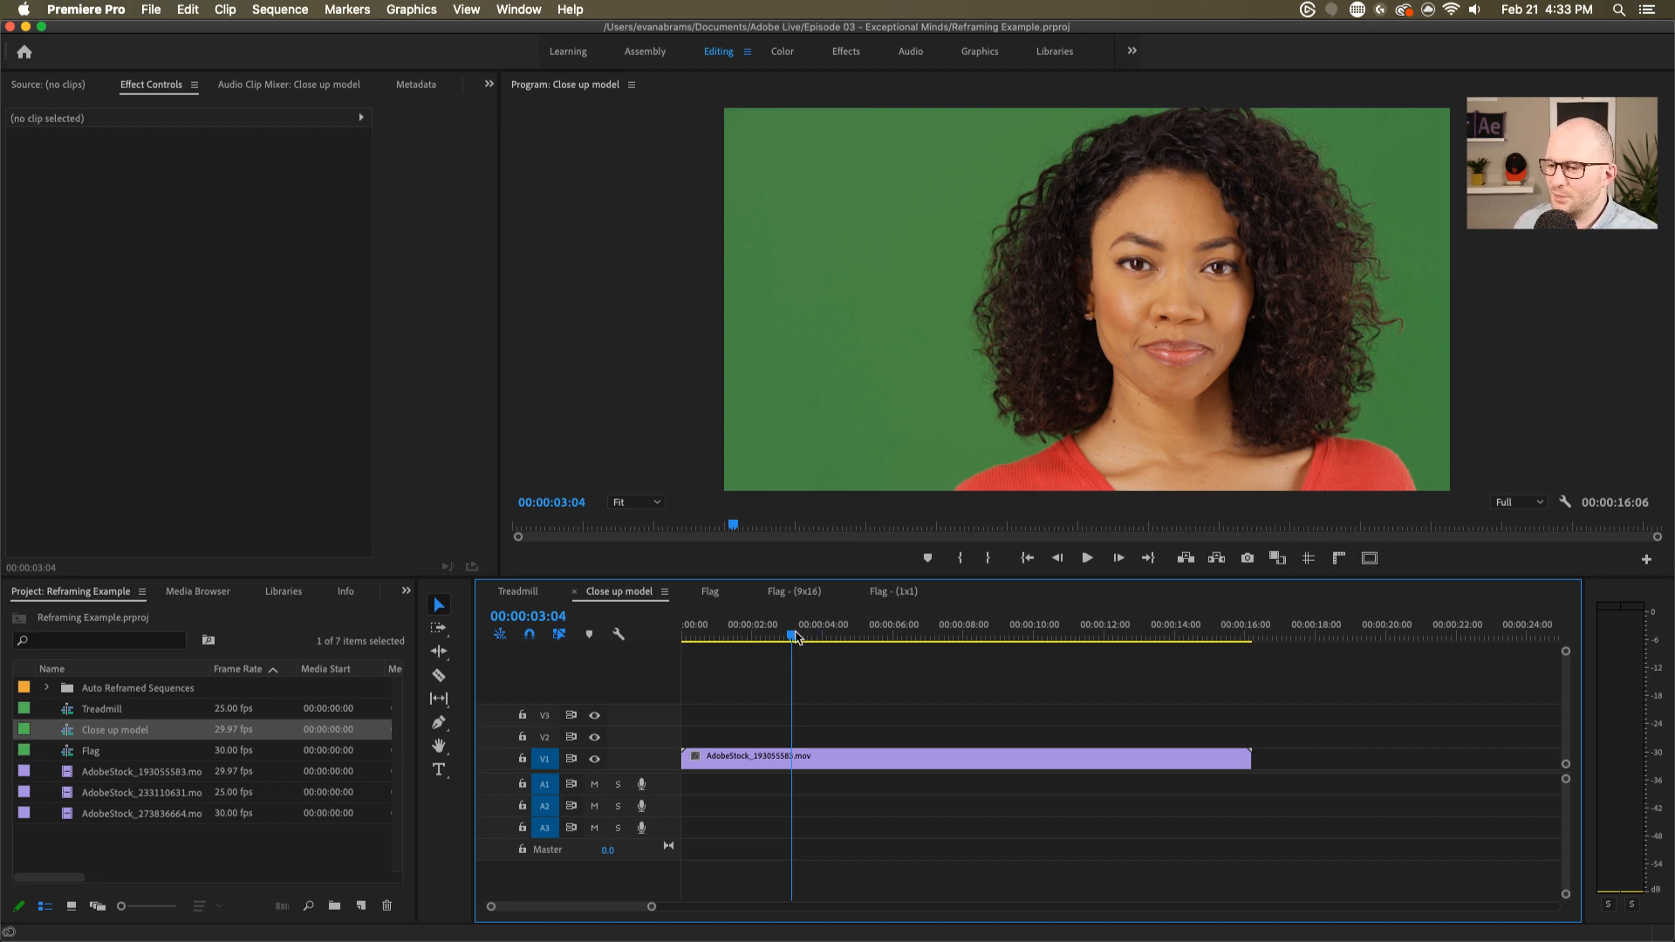
pyautogui.moveTo(792, 637); pyautogui.dragTo(809, 640)
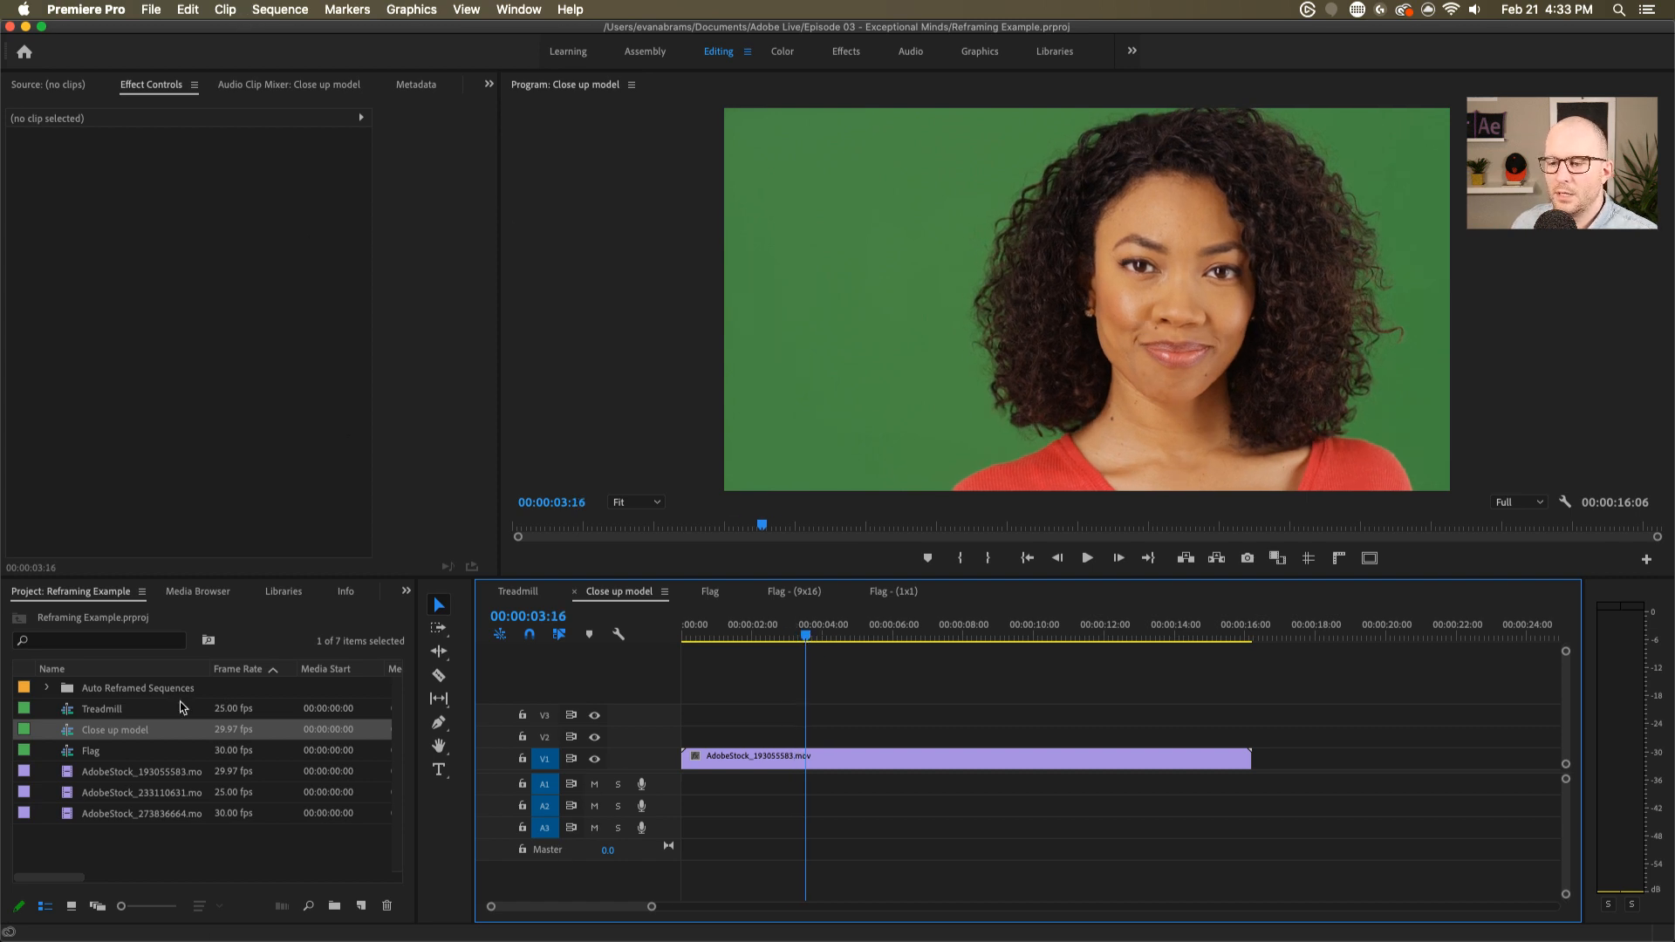
pyautogui.click(125, 735)
pyautogui.click(72, 726)
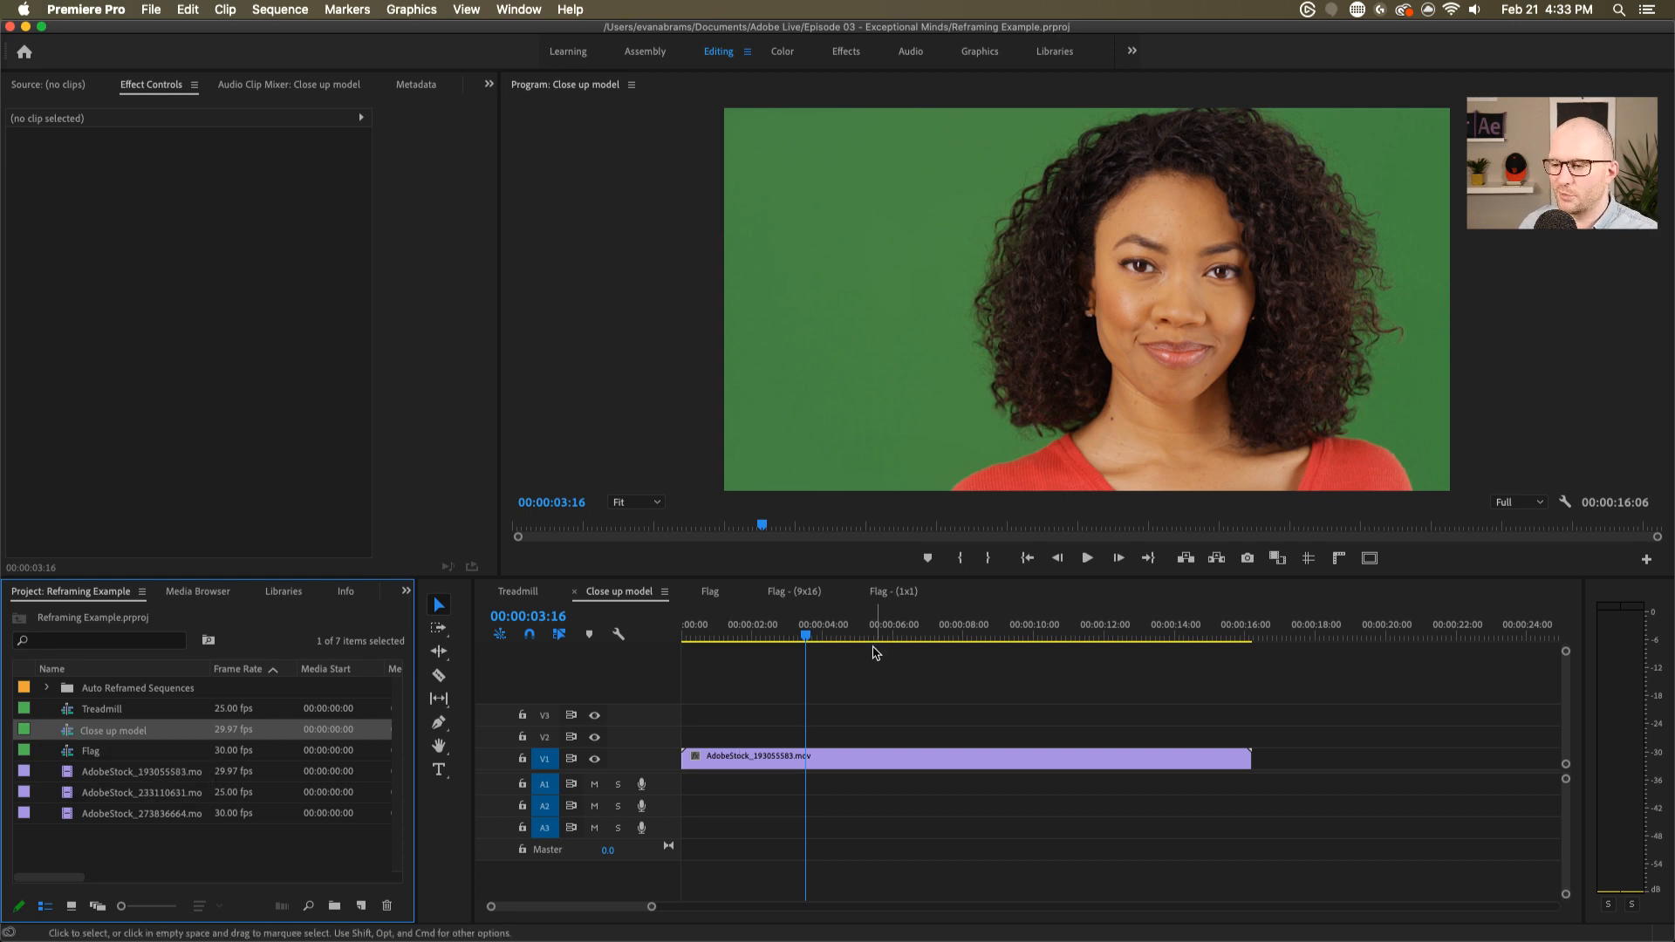
pyautogui.moveTo(844, 634); pyautogui.dragTo(811, 650)
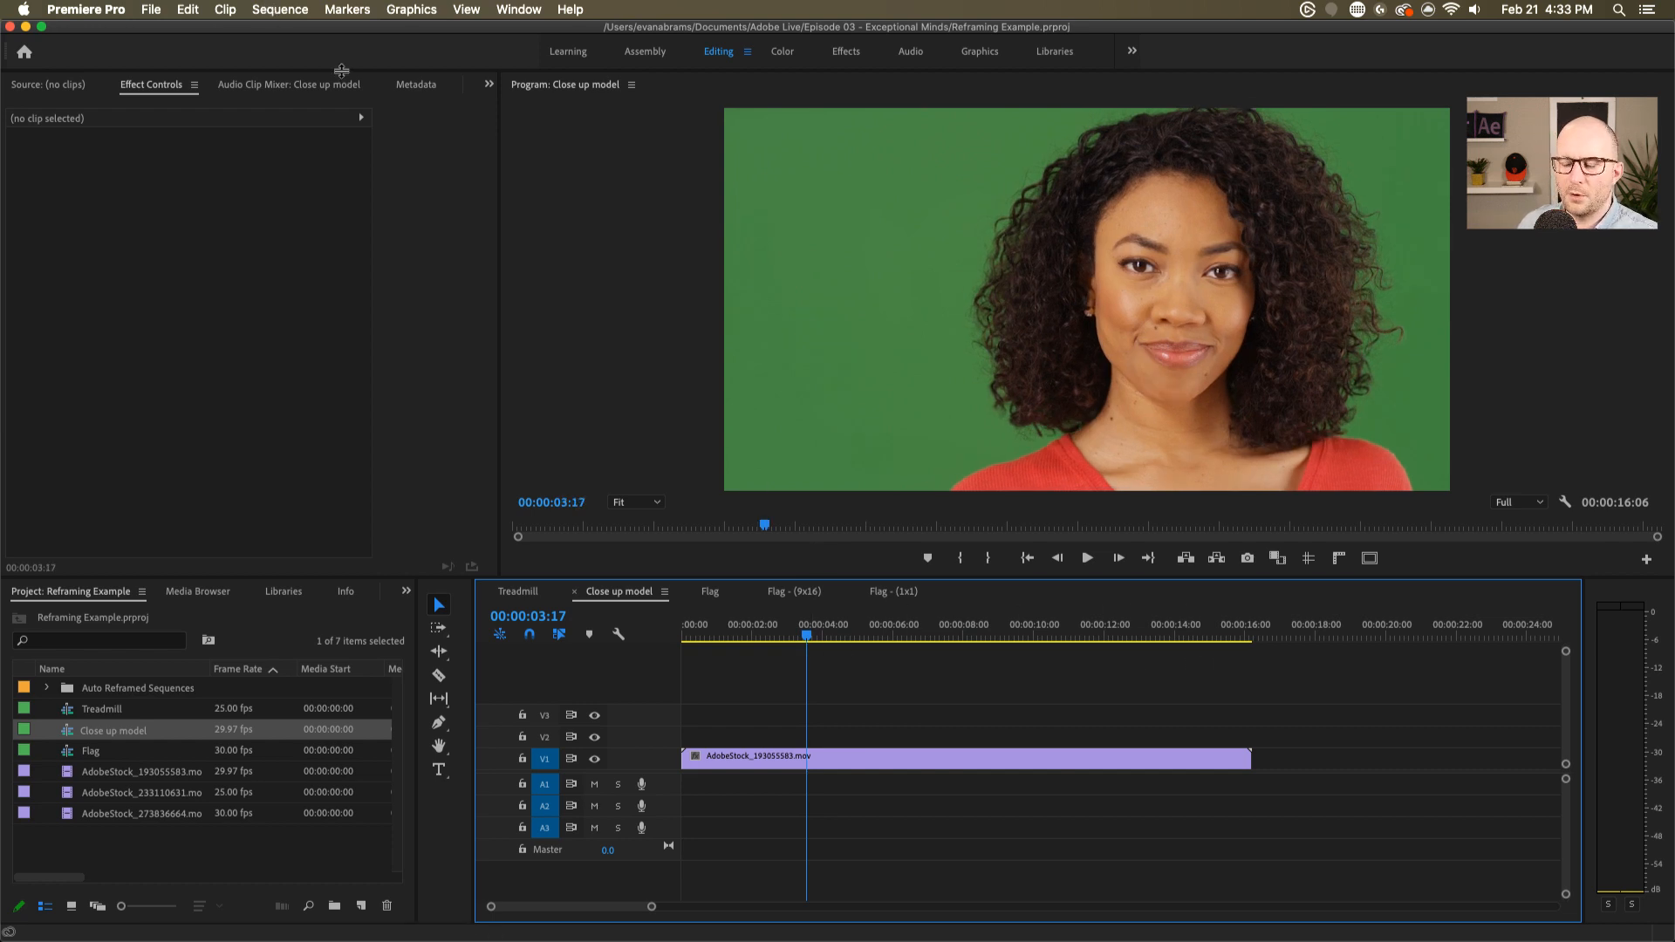
# - Auto reframe the Close up model sequence to Square 1:1 with the Slower Motion preset and clips left unnested
pyautogui.click(276, 8)
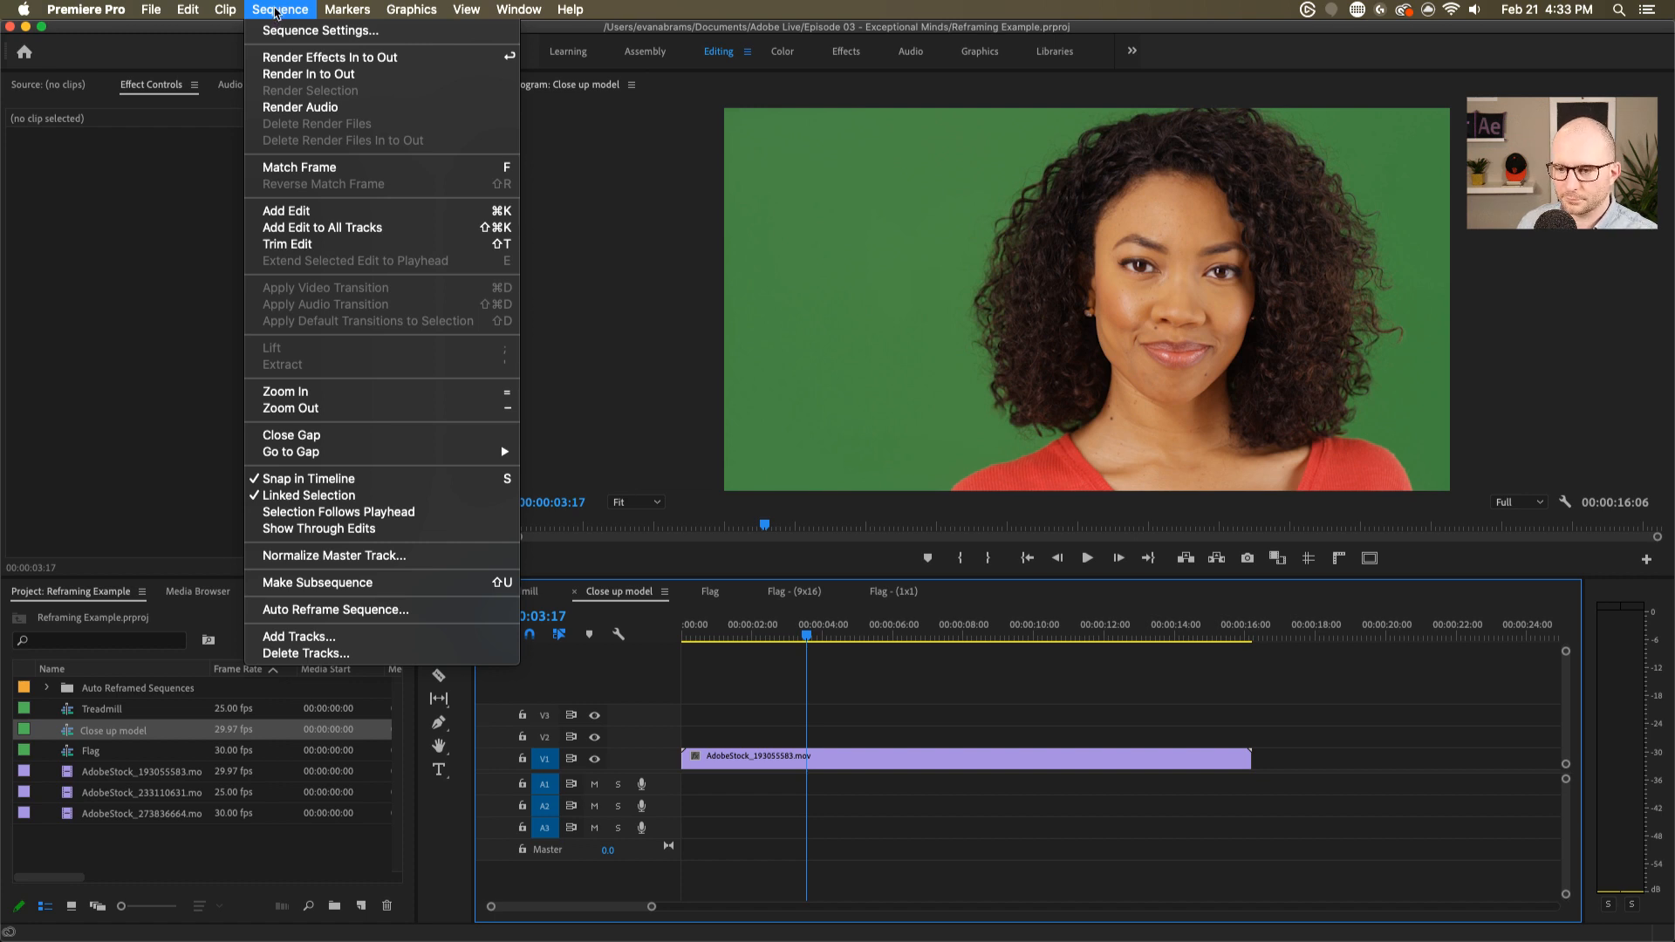
pyautogui.click(311, 610)
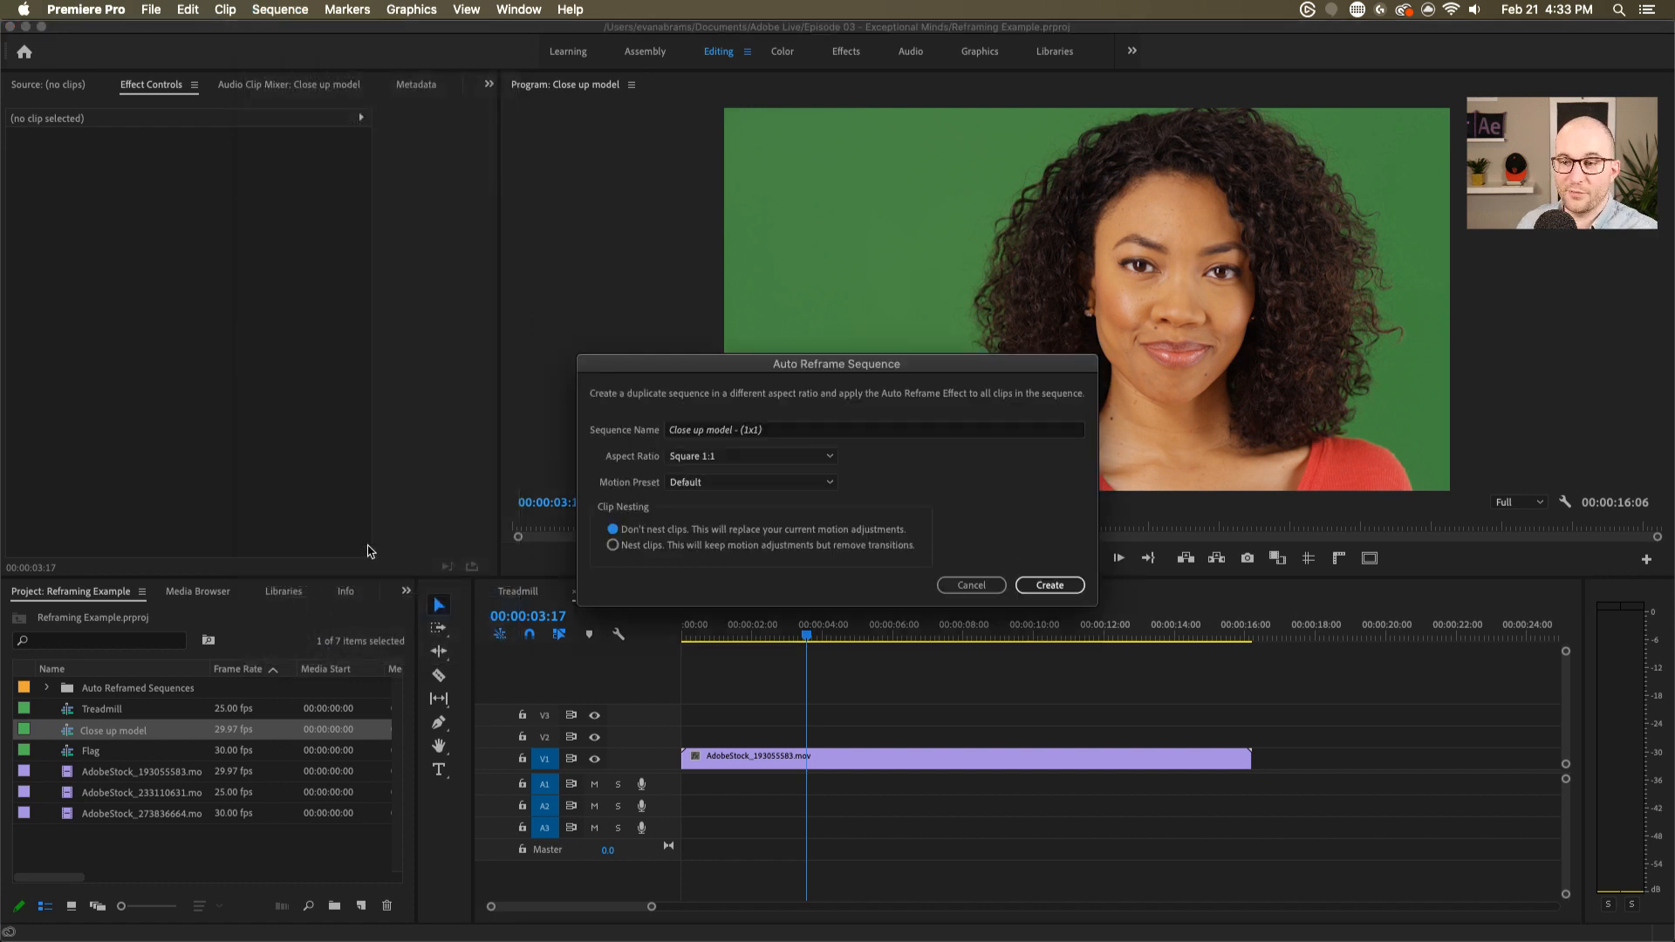
pyautogui.moveTo(635, 297); pyautogui.dragTo(558, 215)
pyautogui.click(578, 301)
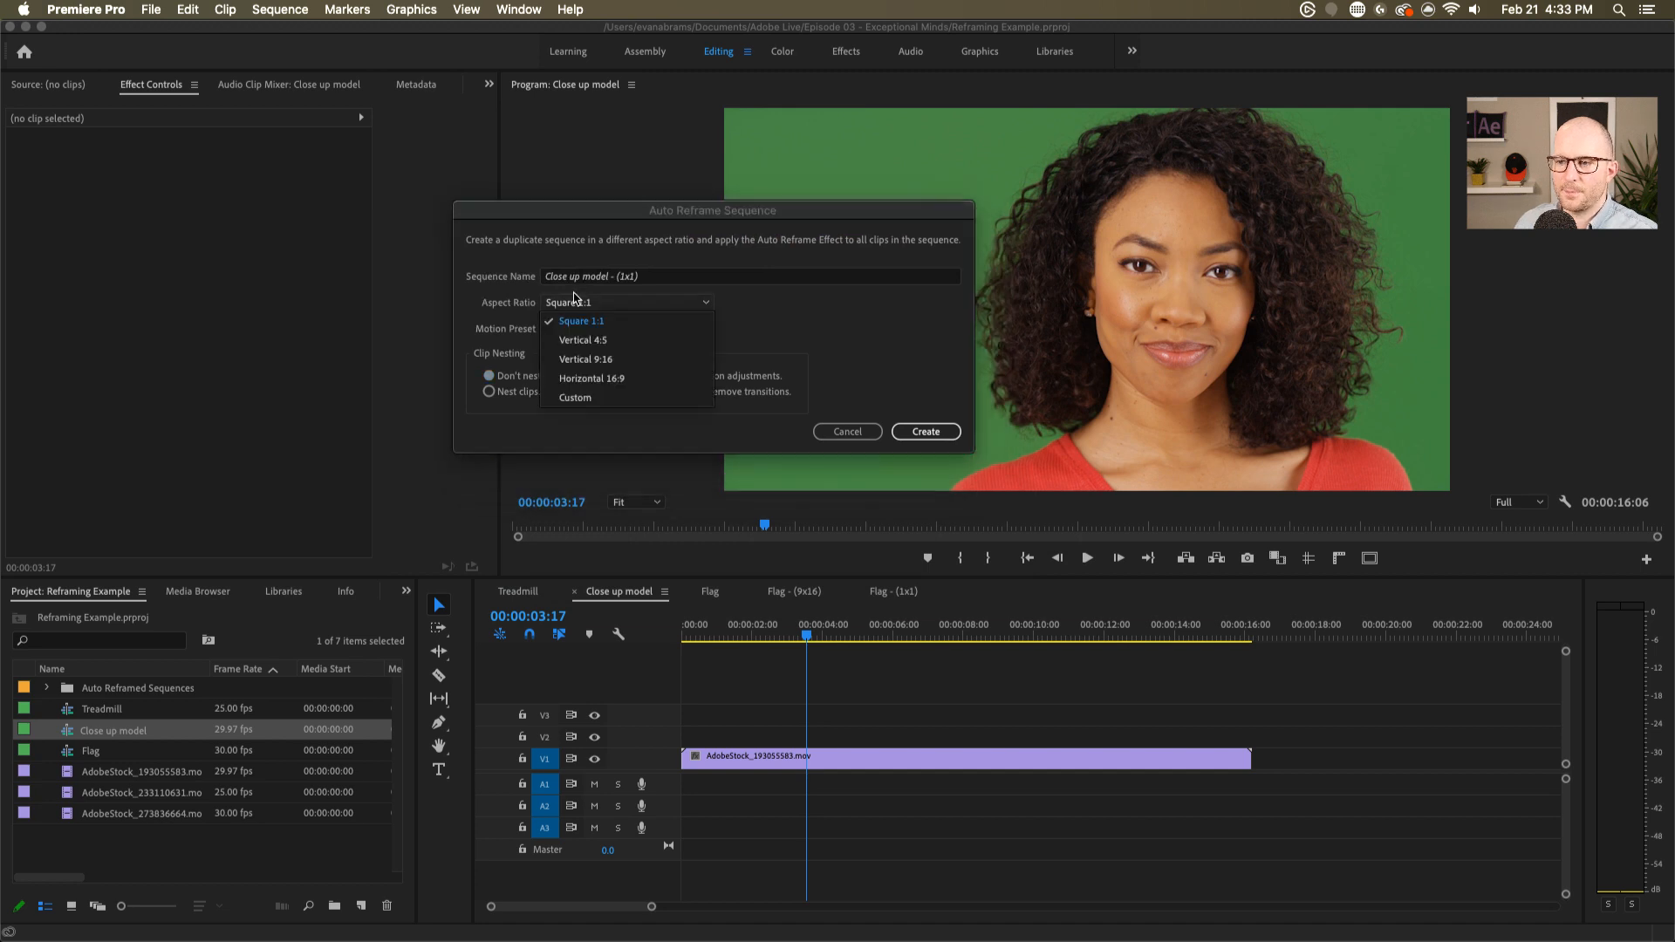
pyautogui.click(609, 323)
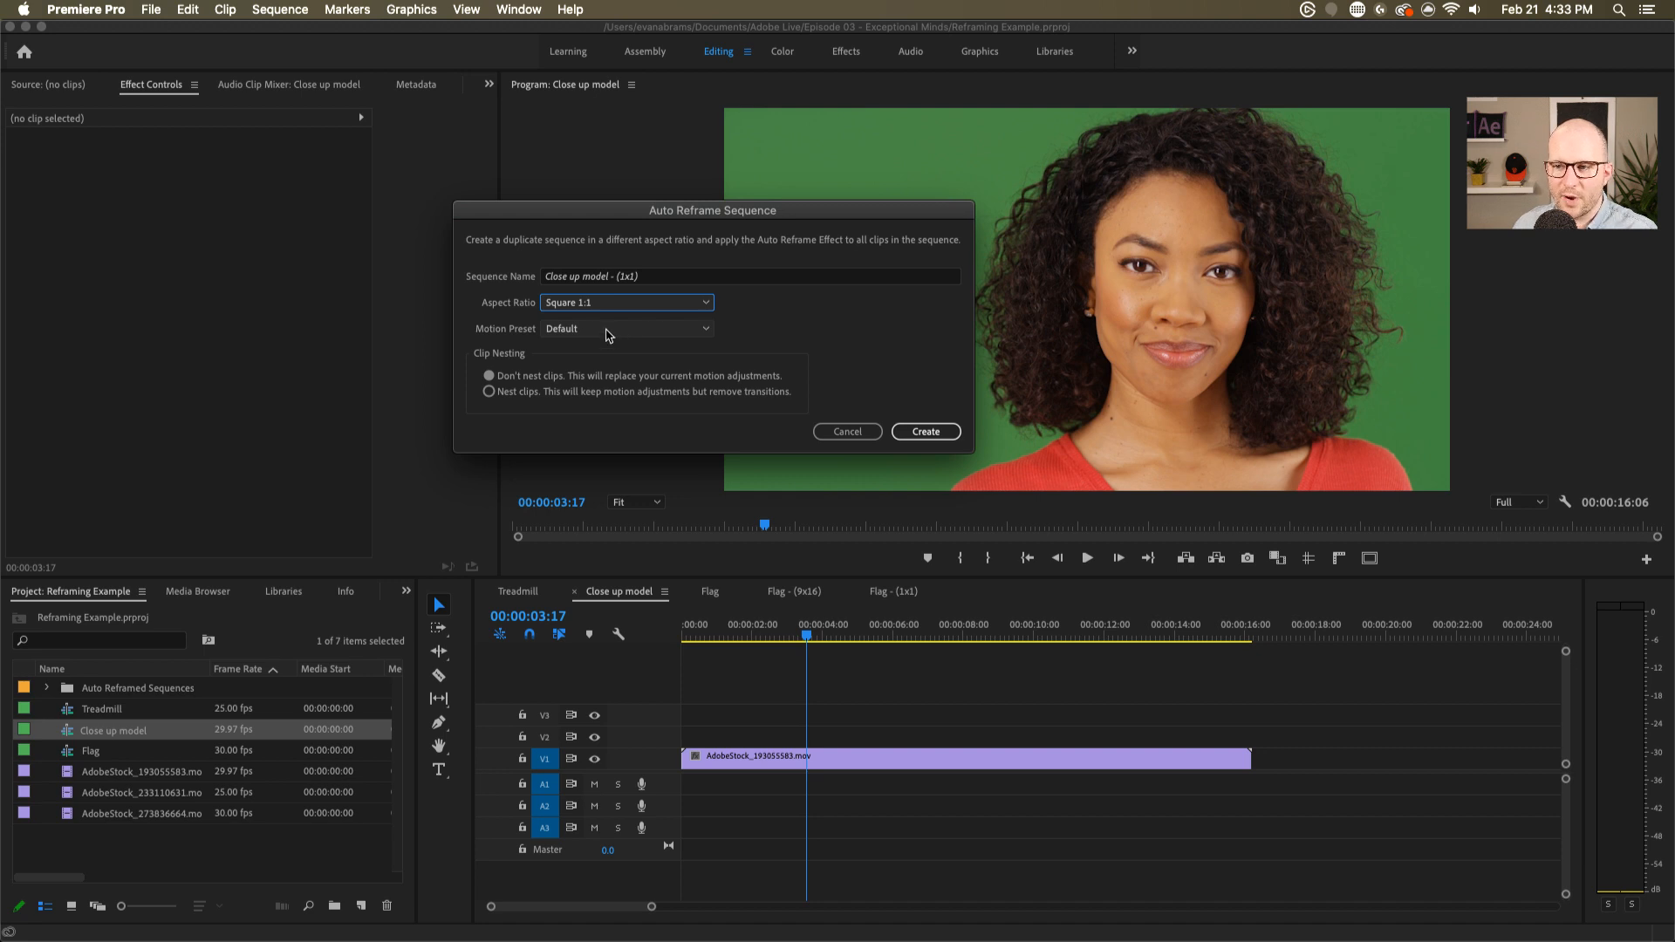
pyautogui.click(608, 340)
pyautogui.click(610, 352)
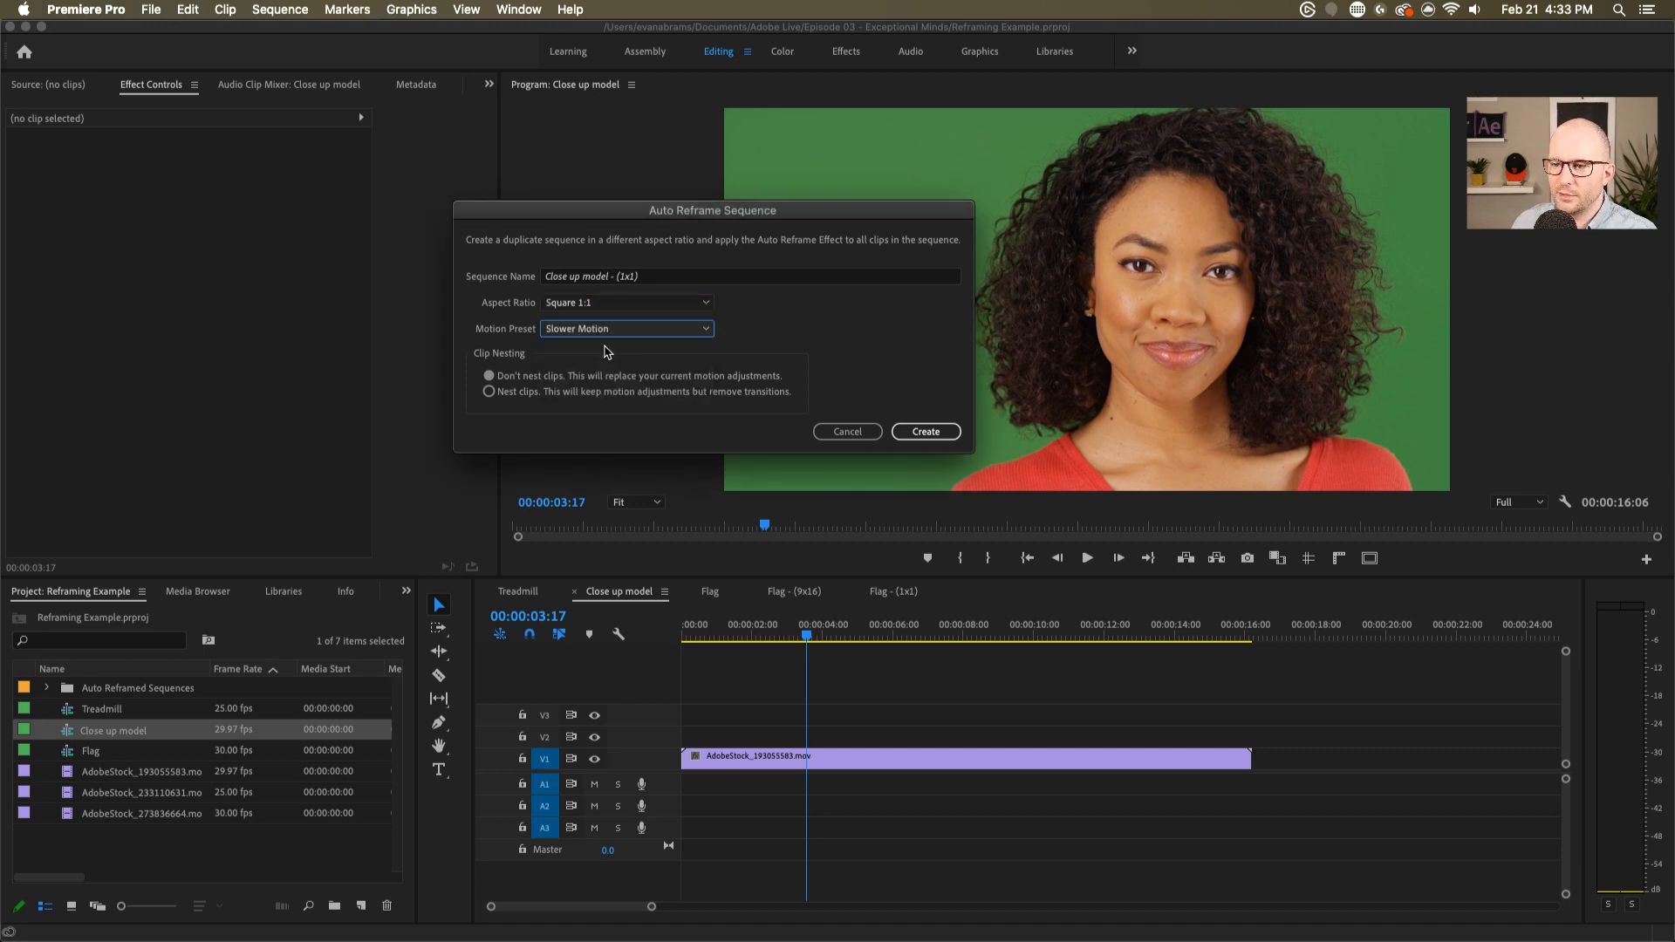
pyautogui.click(928, 433)
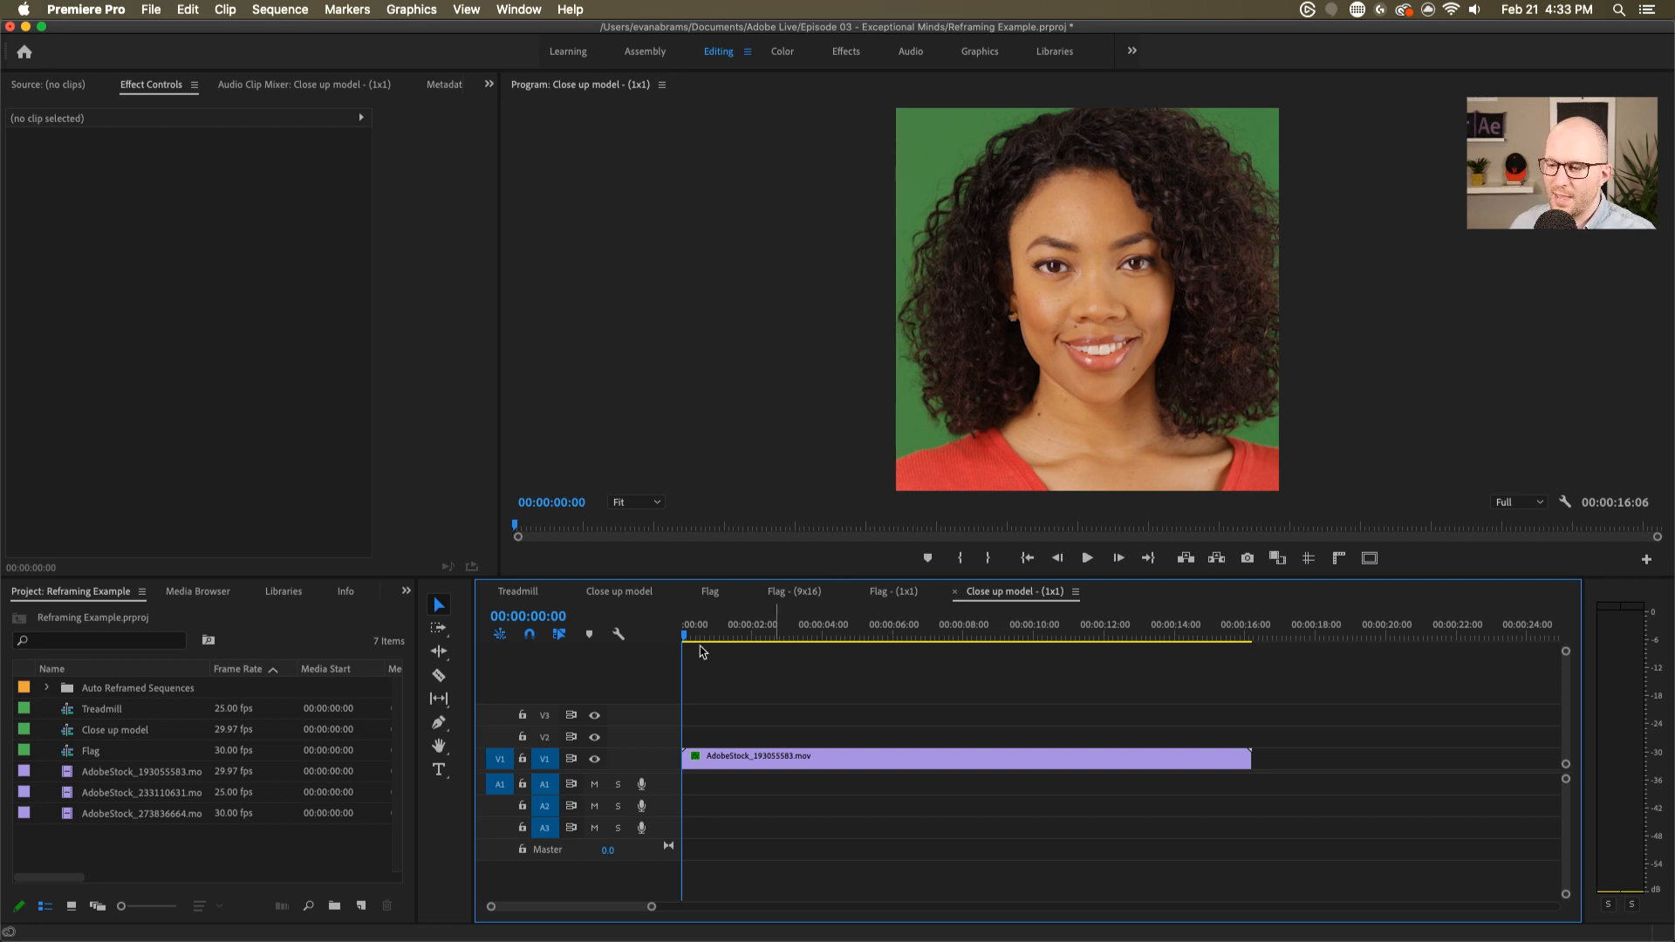
# - Examine the square Close up model clip's Position keyframes and play the sequence to check how the framing follows the face
pyautogui.moveTo(712, 641); pyautogui.dragTo(791, 650)
pyautogui.press('Home')
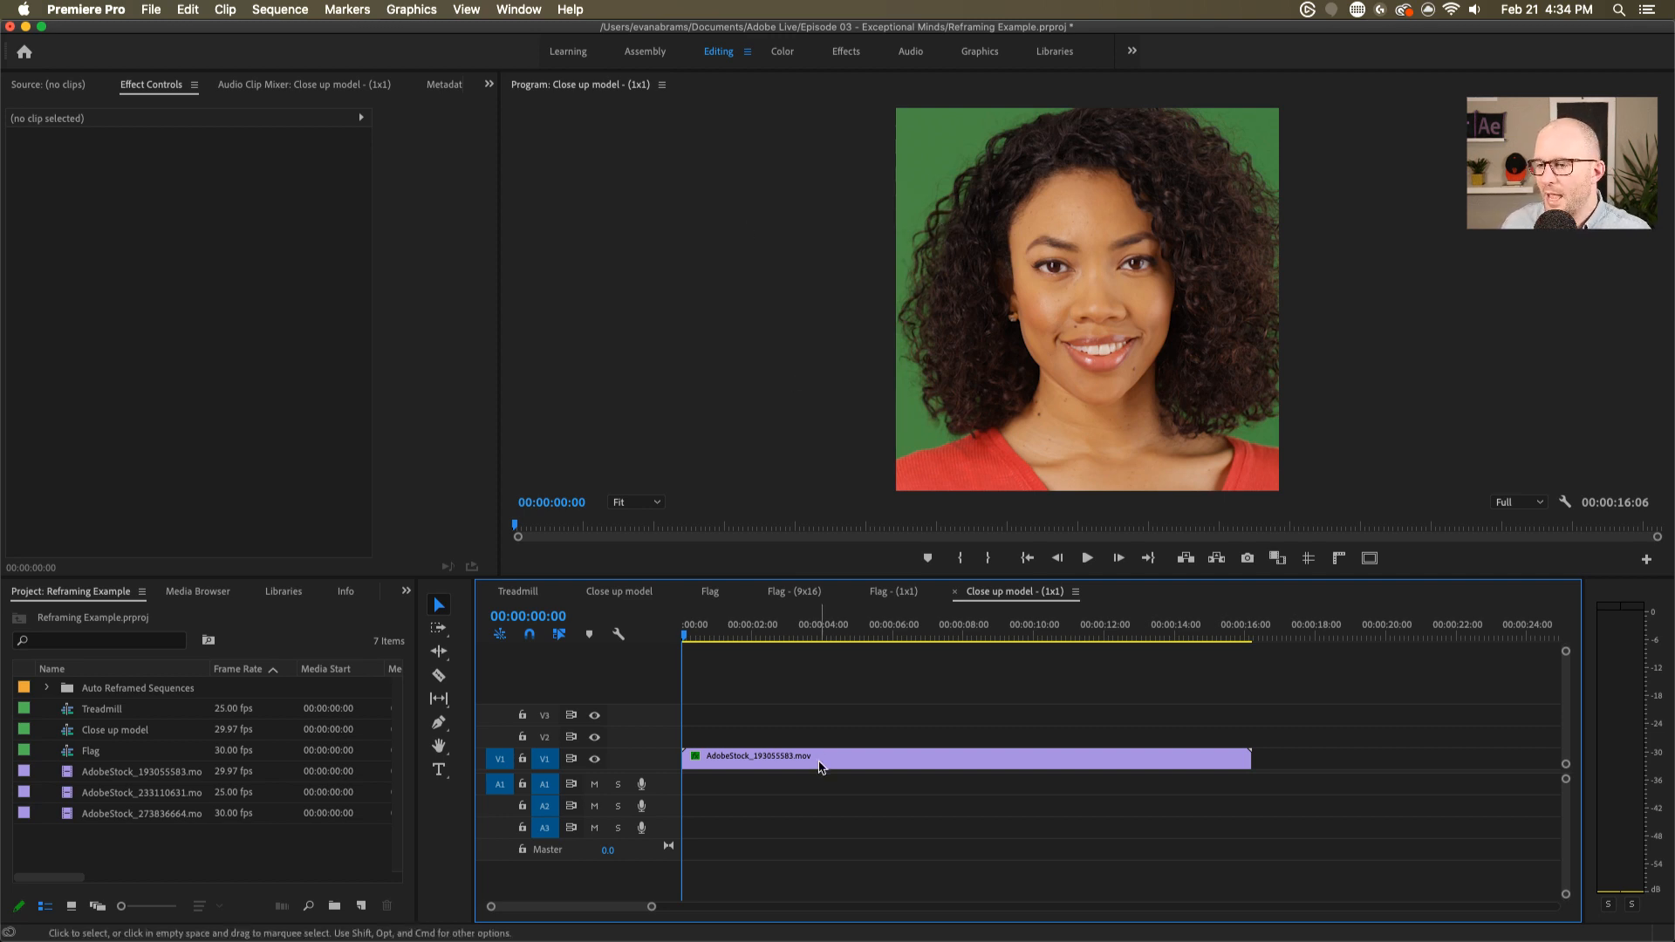
pyautogui.click(764, 756)
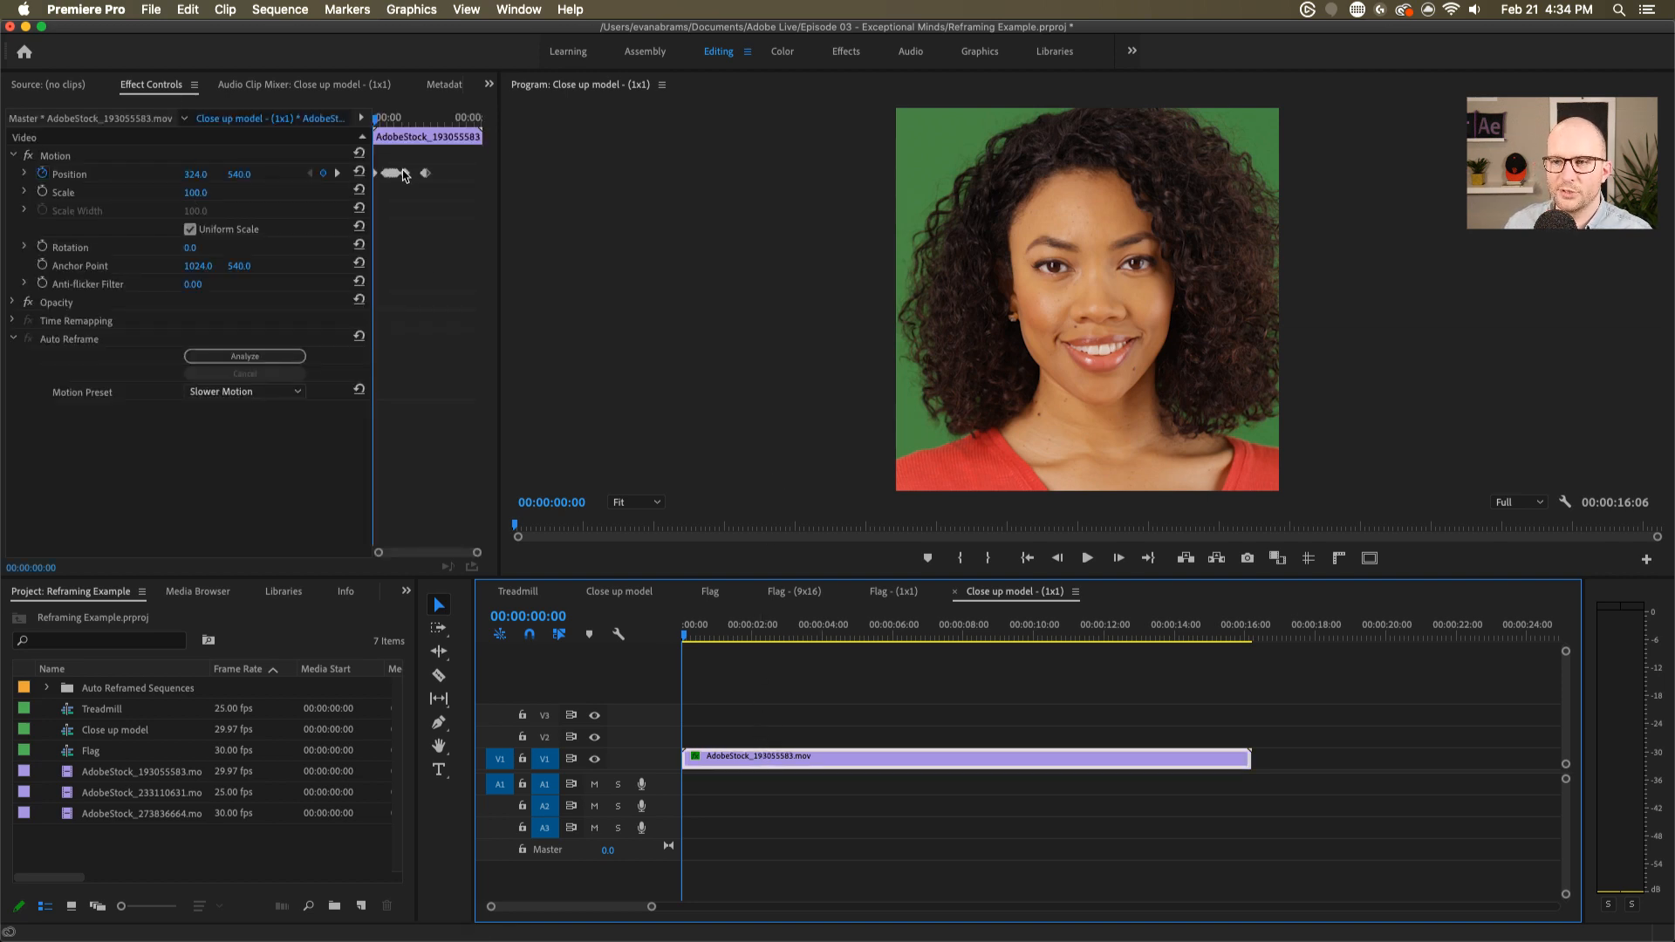
pyautogui.click(123, 183)
pyautogui.click(122, 176)
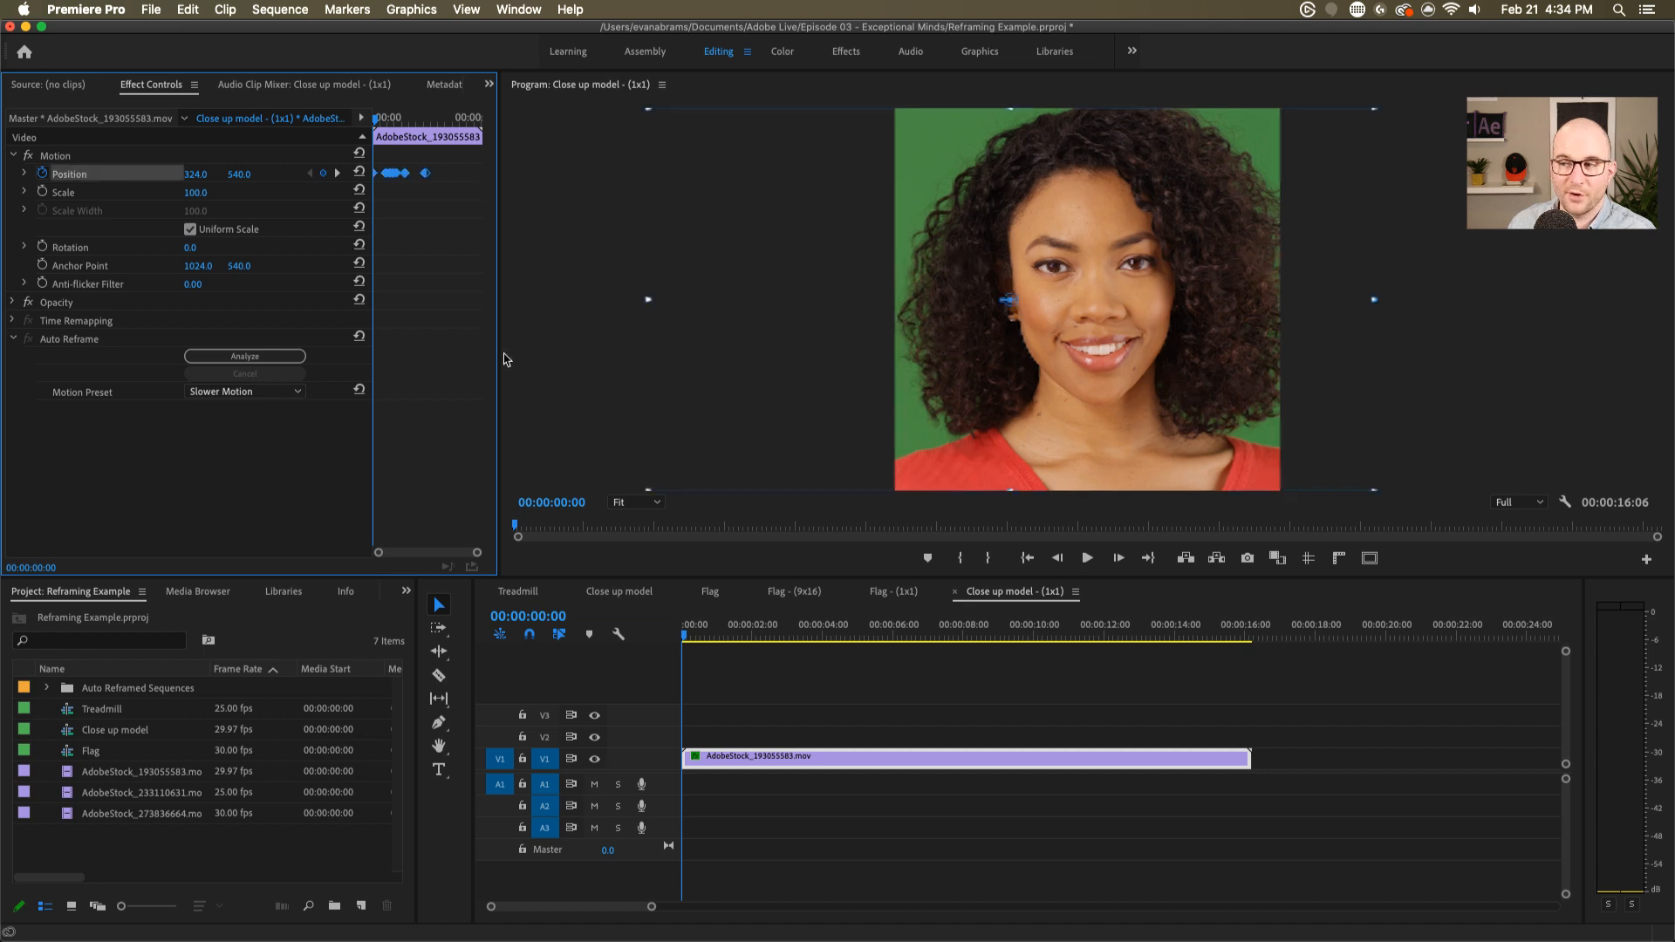
pyautogui.moveTo(740, 625); pyautogui.dragTo(499, 665)
pyautogui.press('space')
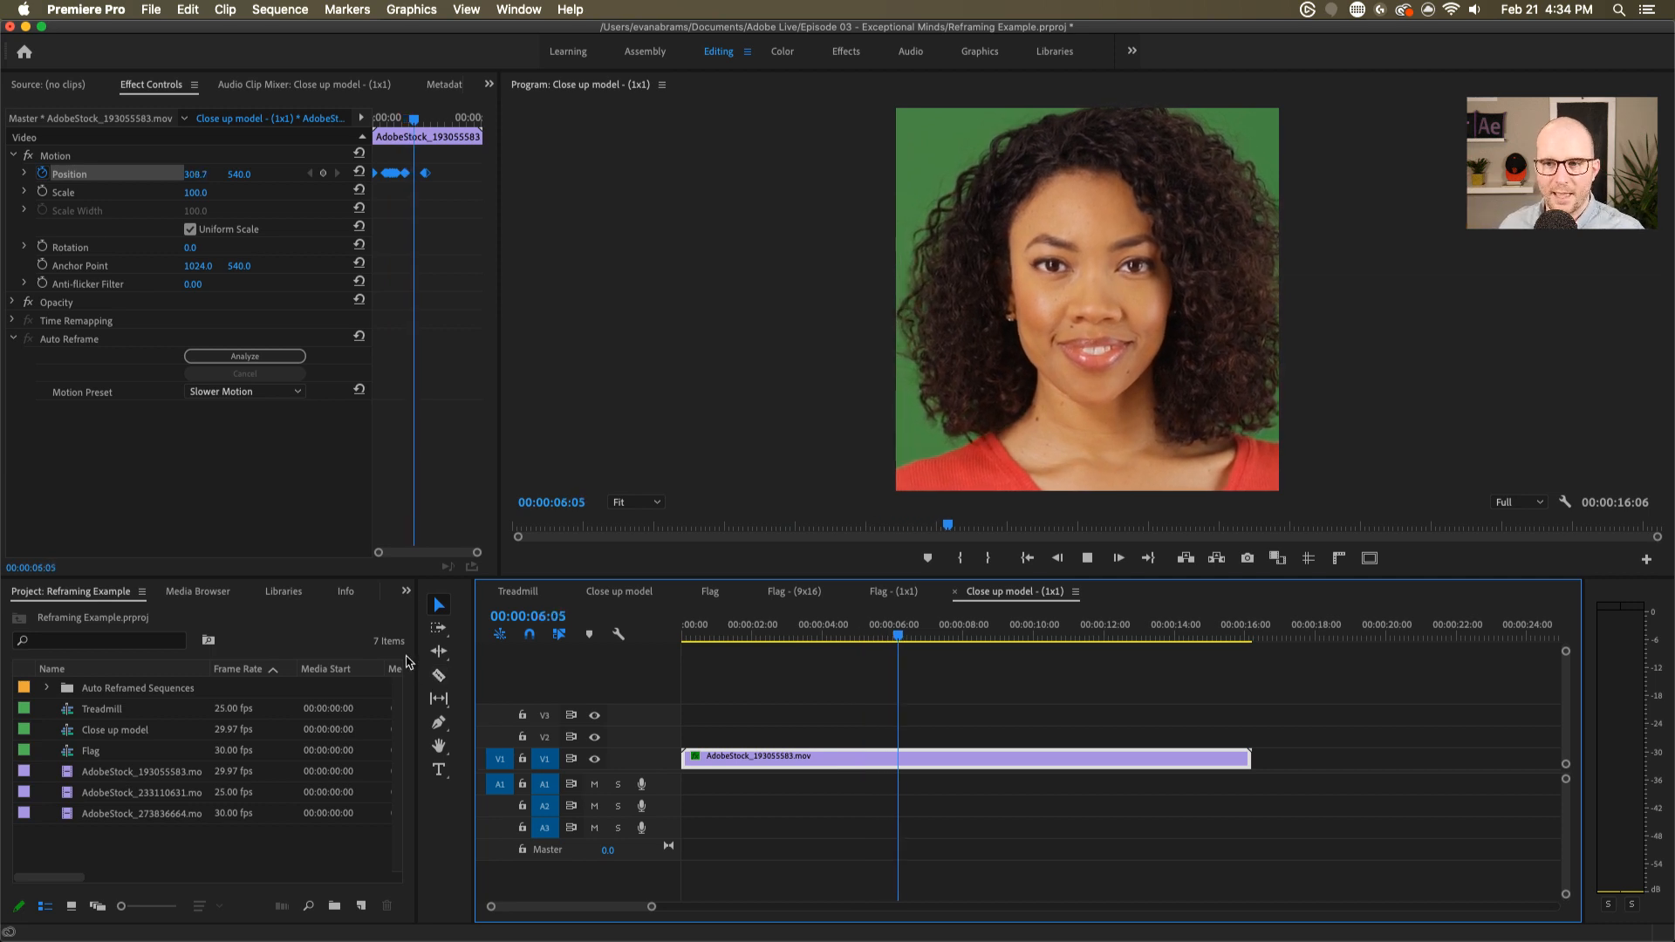
pyautogui.press('space')
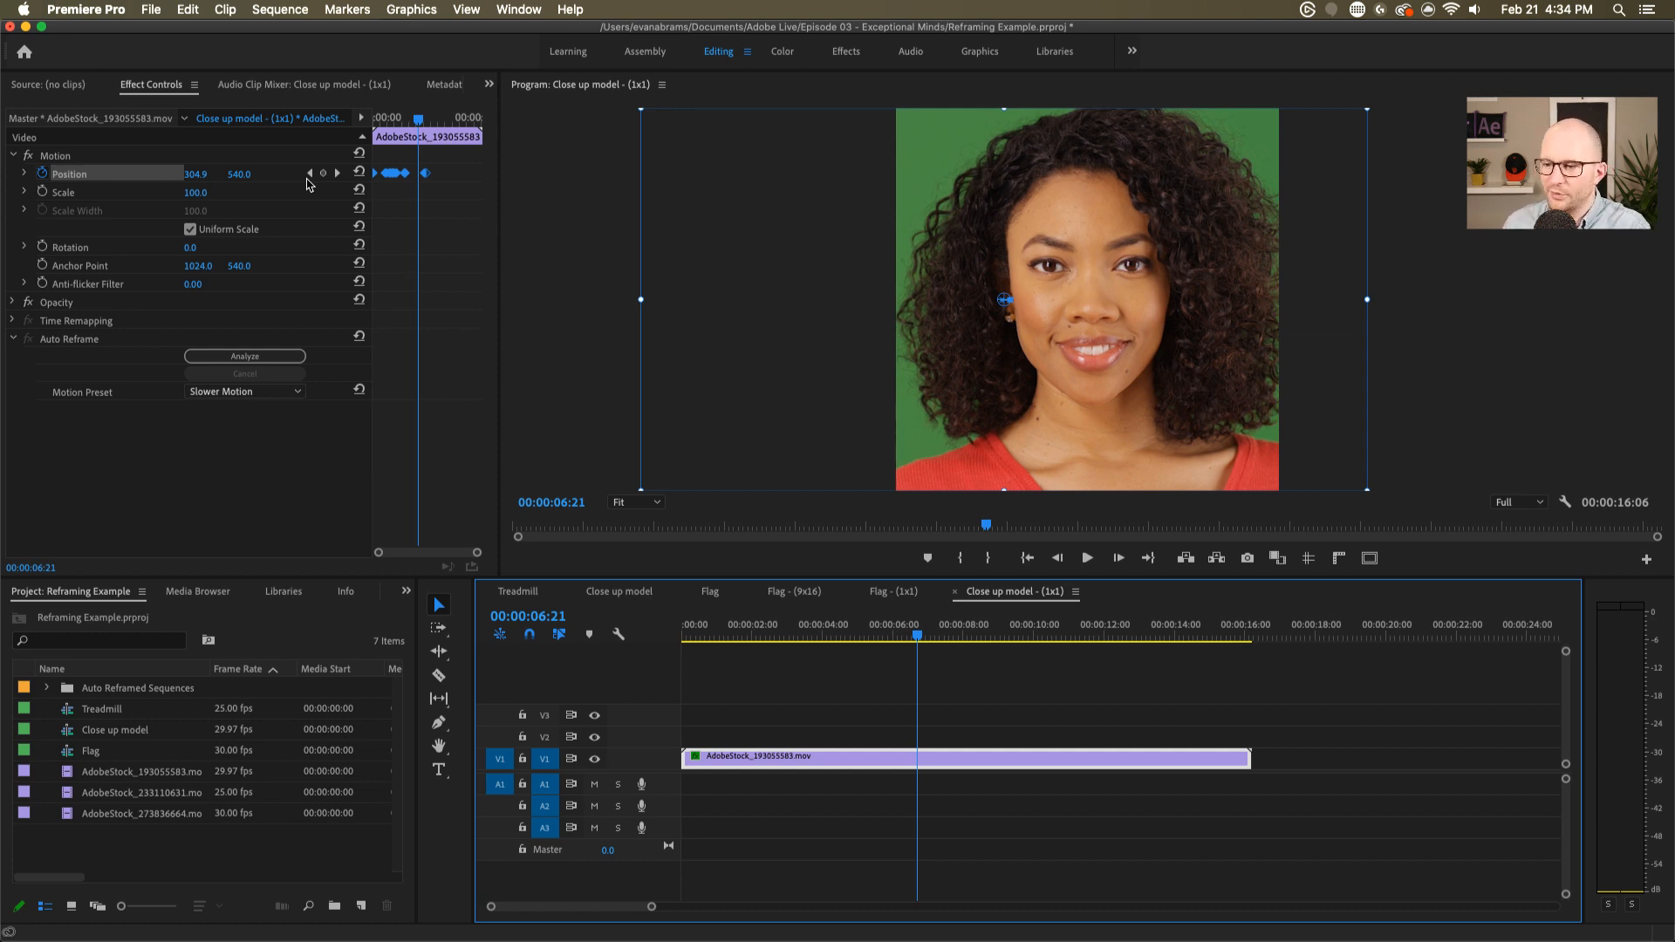
# - Reopen the original Close up model sequence and auto reframe it to Vertical 9:16 with the Slower Motion preset
pyautogui.click(73, 731)
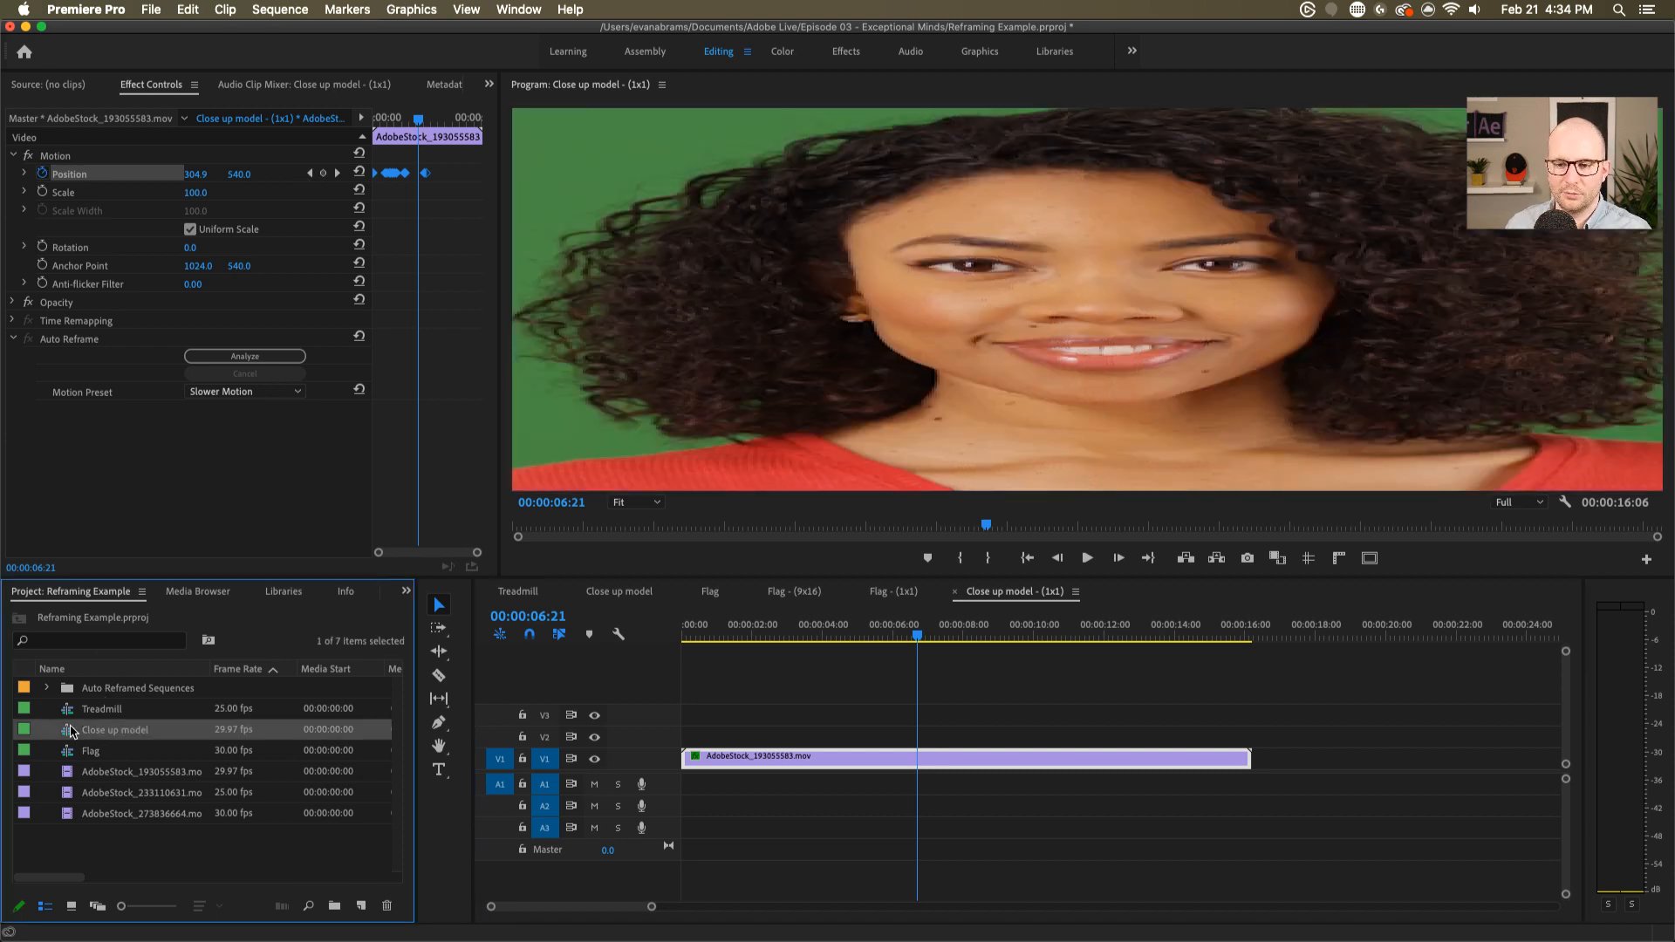
pyautogui.doubleClick(73, 731)
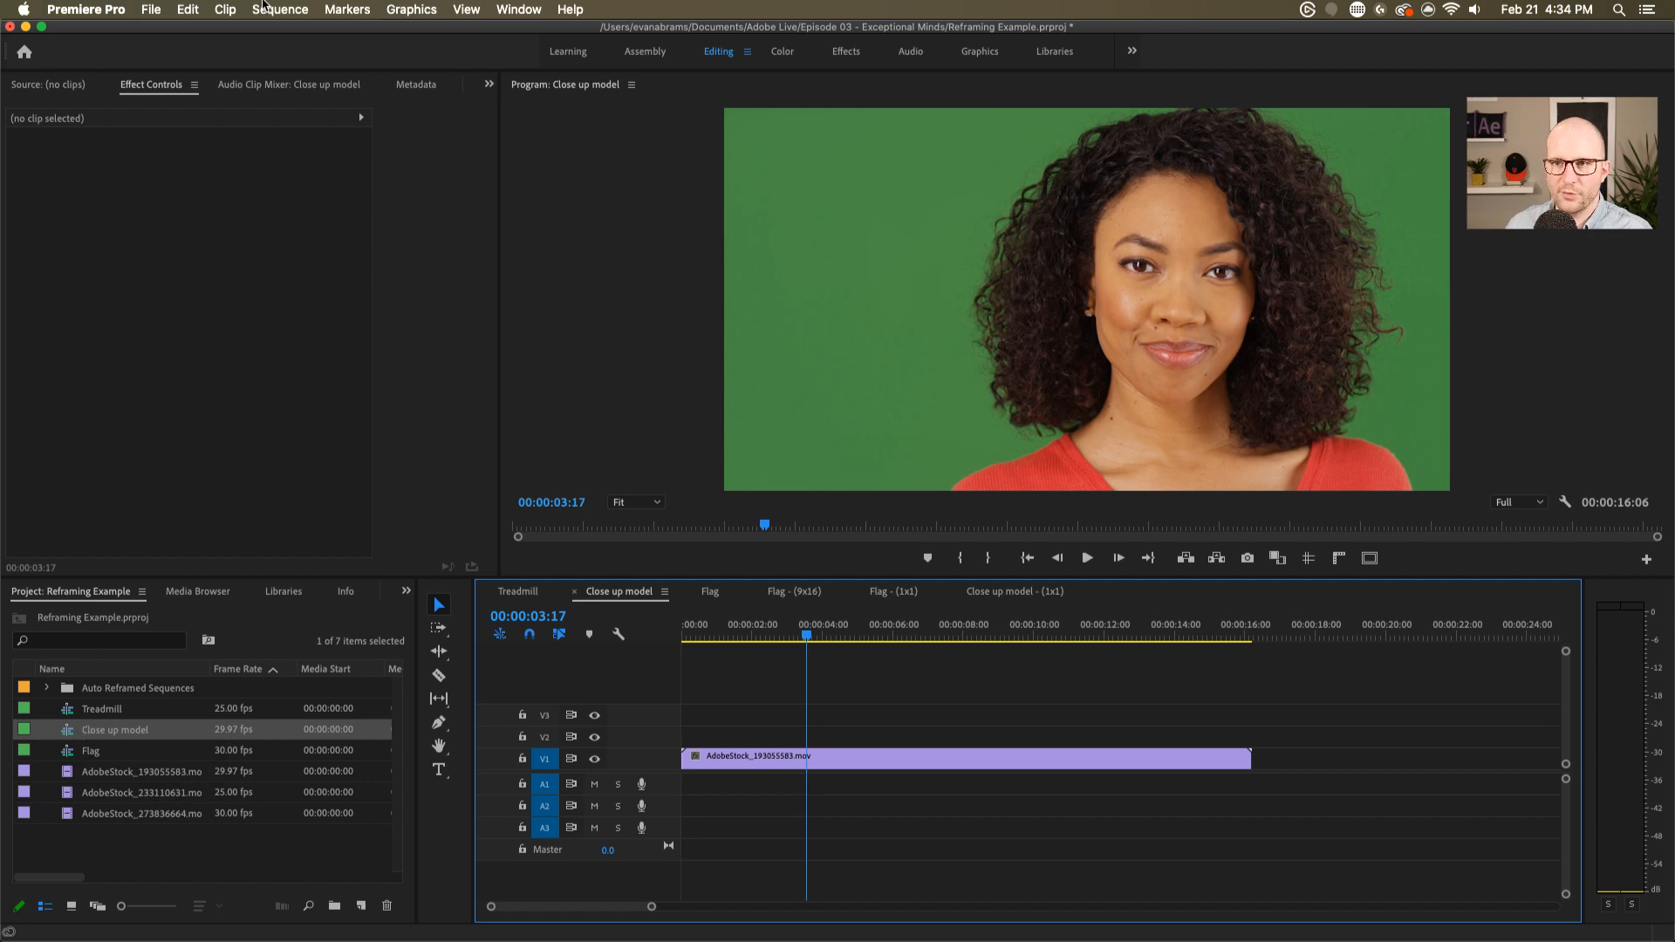
pyautogui.click(264, 8)
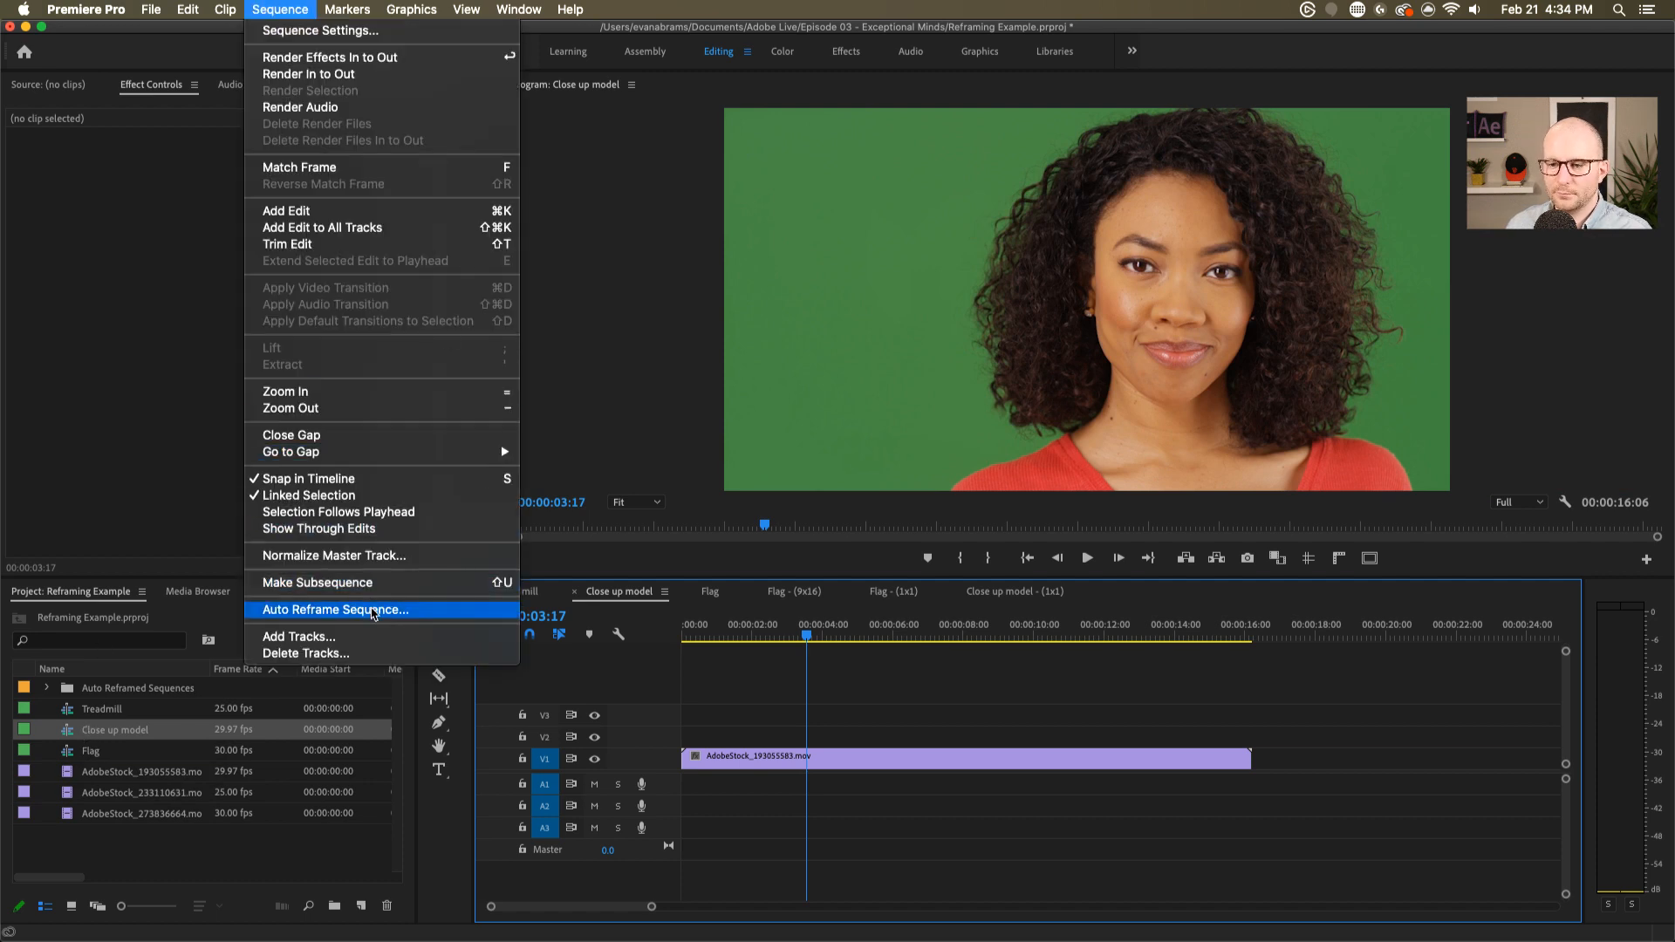
pyautogui.click(371, 611)
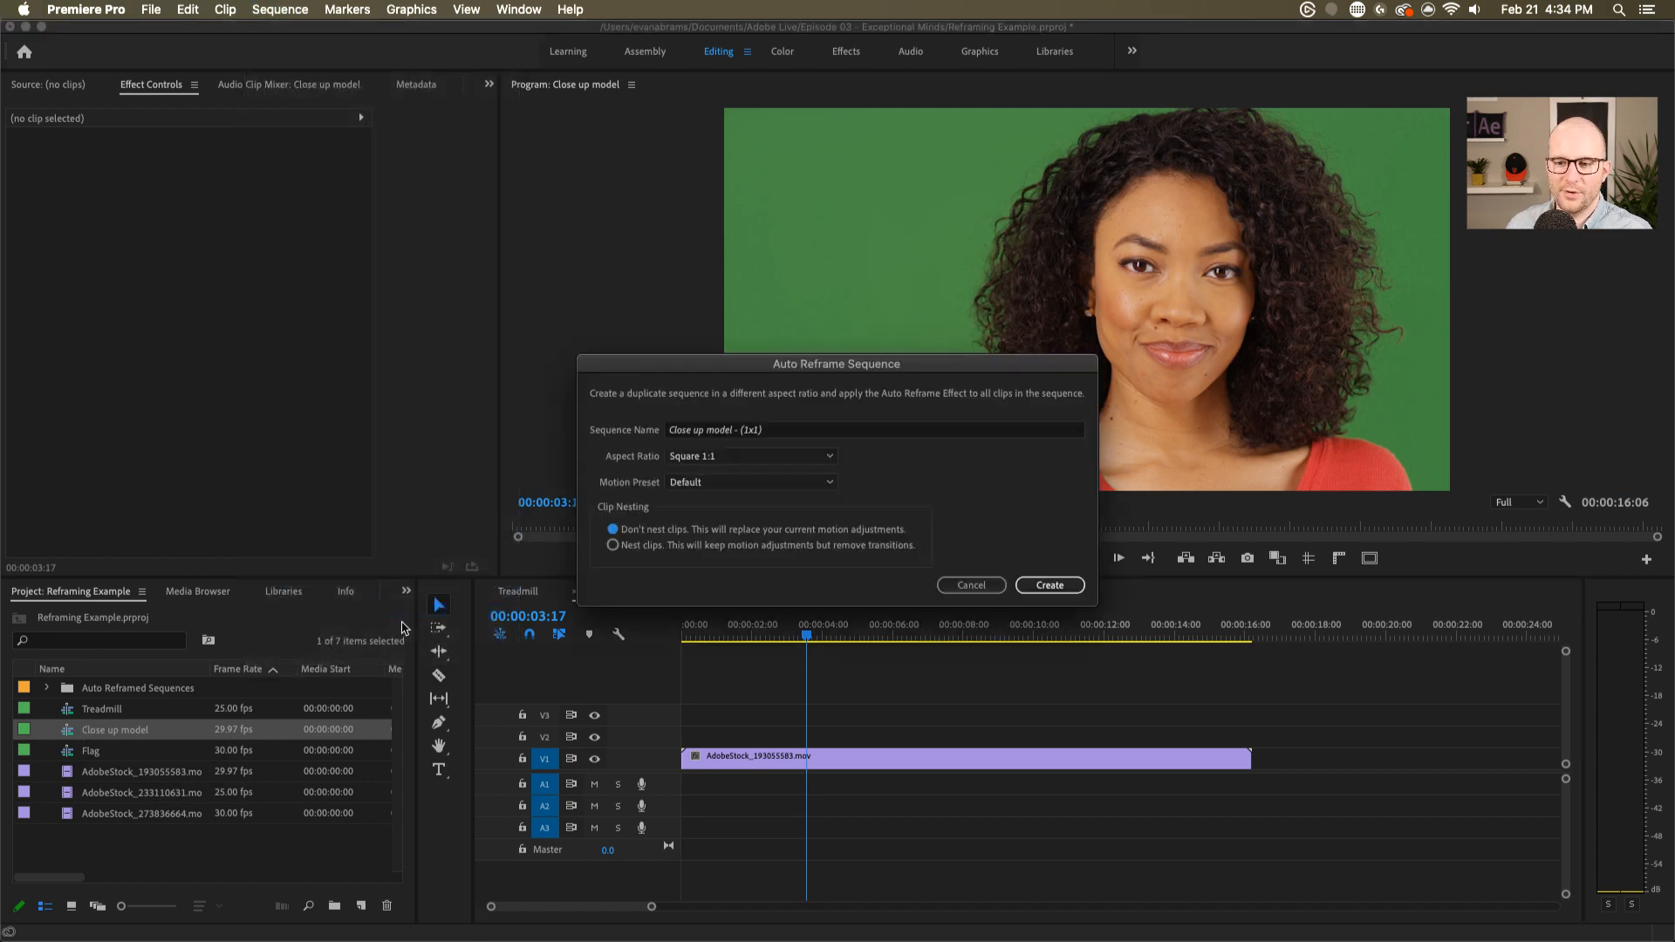
pyautogui.click(807, 457)
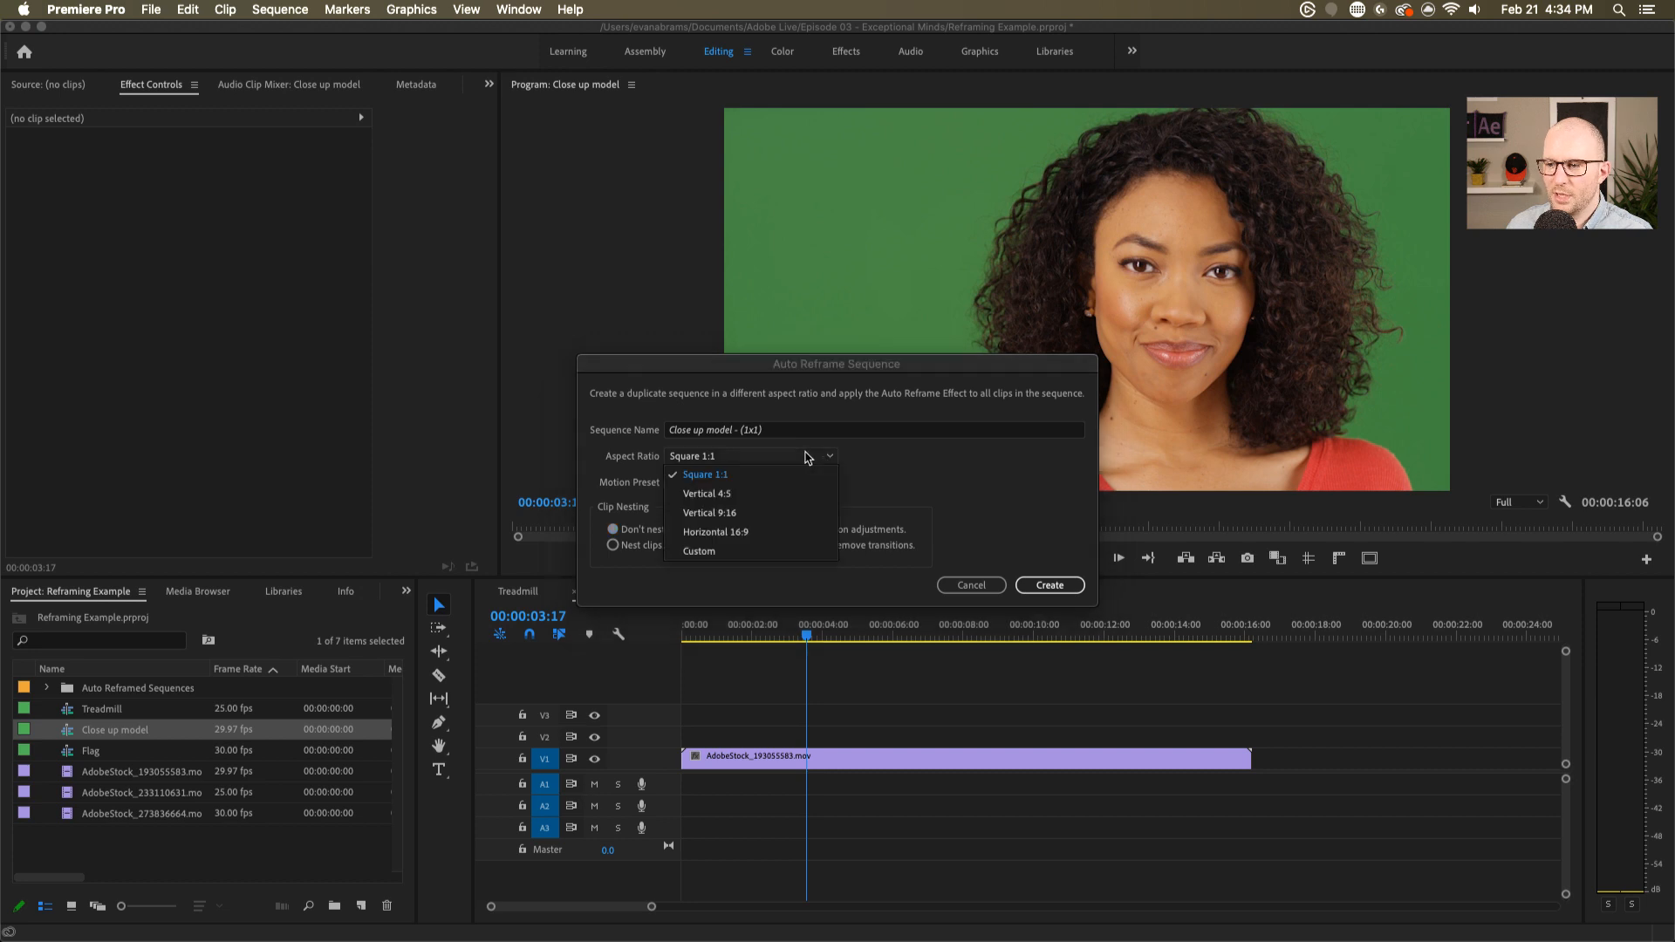
pyautogui.click(783, 512)
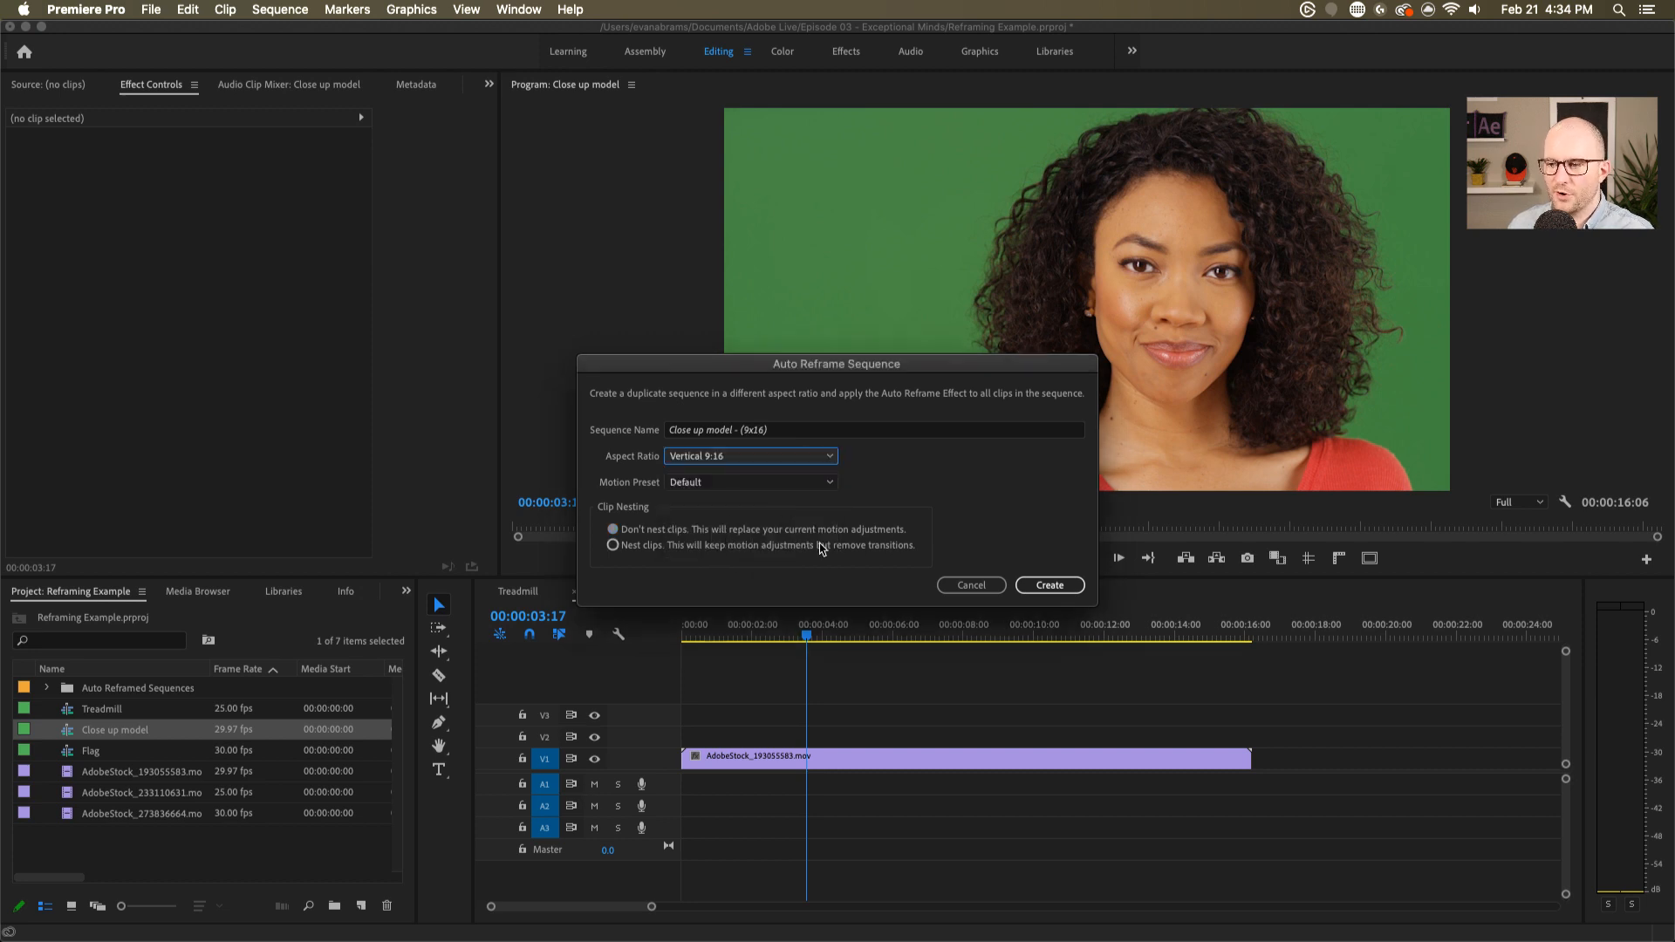
pyautogui.click(696, 482)
pyautogui.click(721, 509)
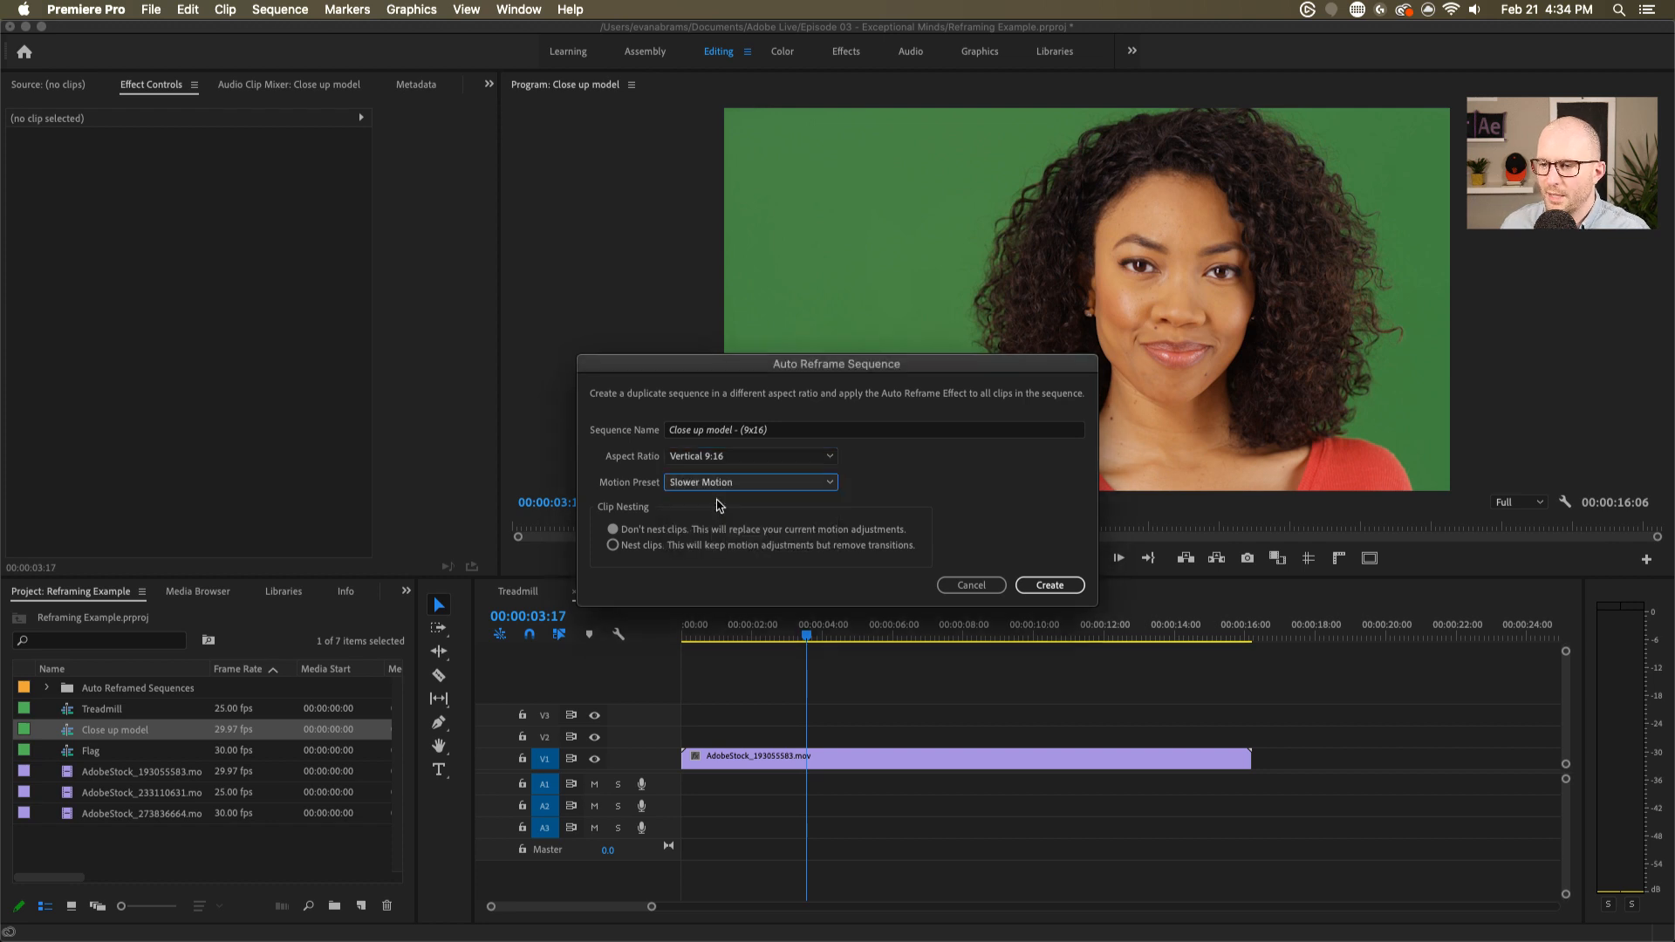
pyautogui.click(1052, 586)
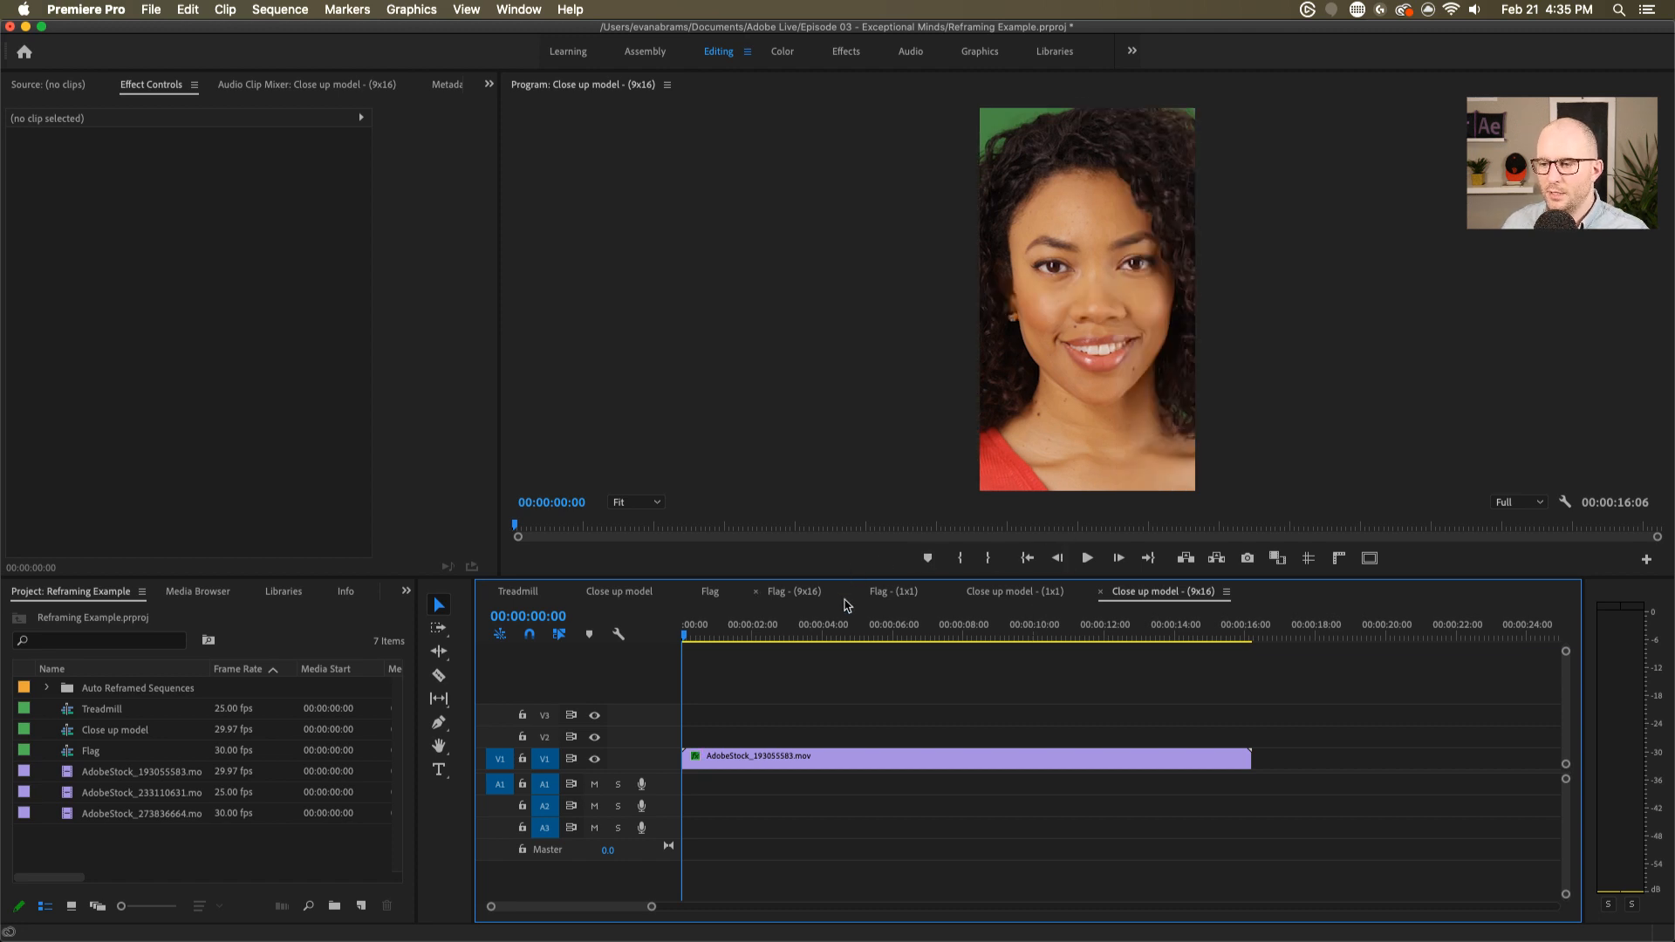
# - Scrub the vertical Close up model sequence and select its clip's Position property to examine the reframing keyframes
pyautogui.moveTo(843, 635); pyautogui.dragTo(444, 684)
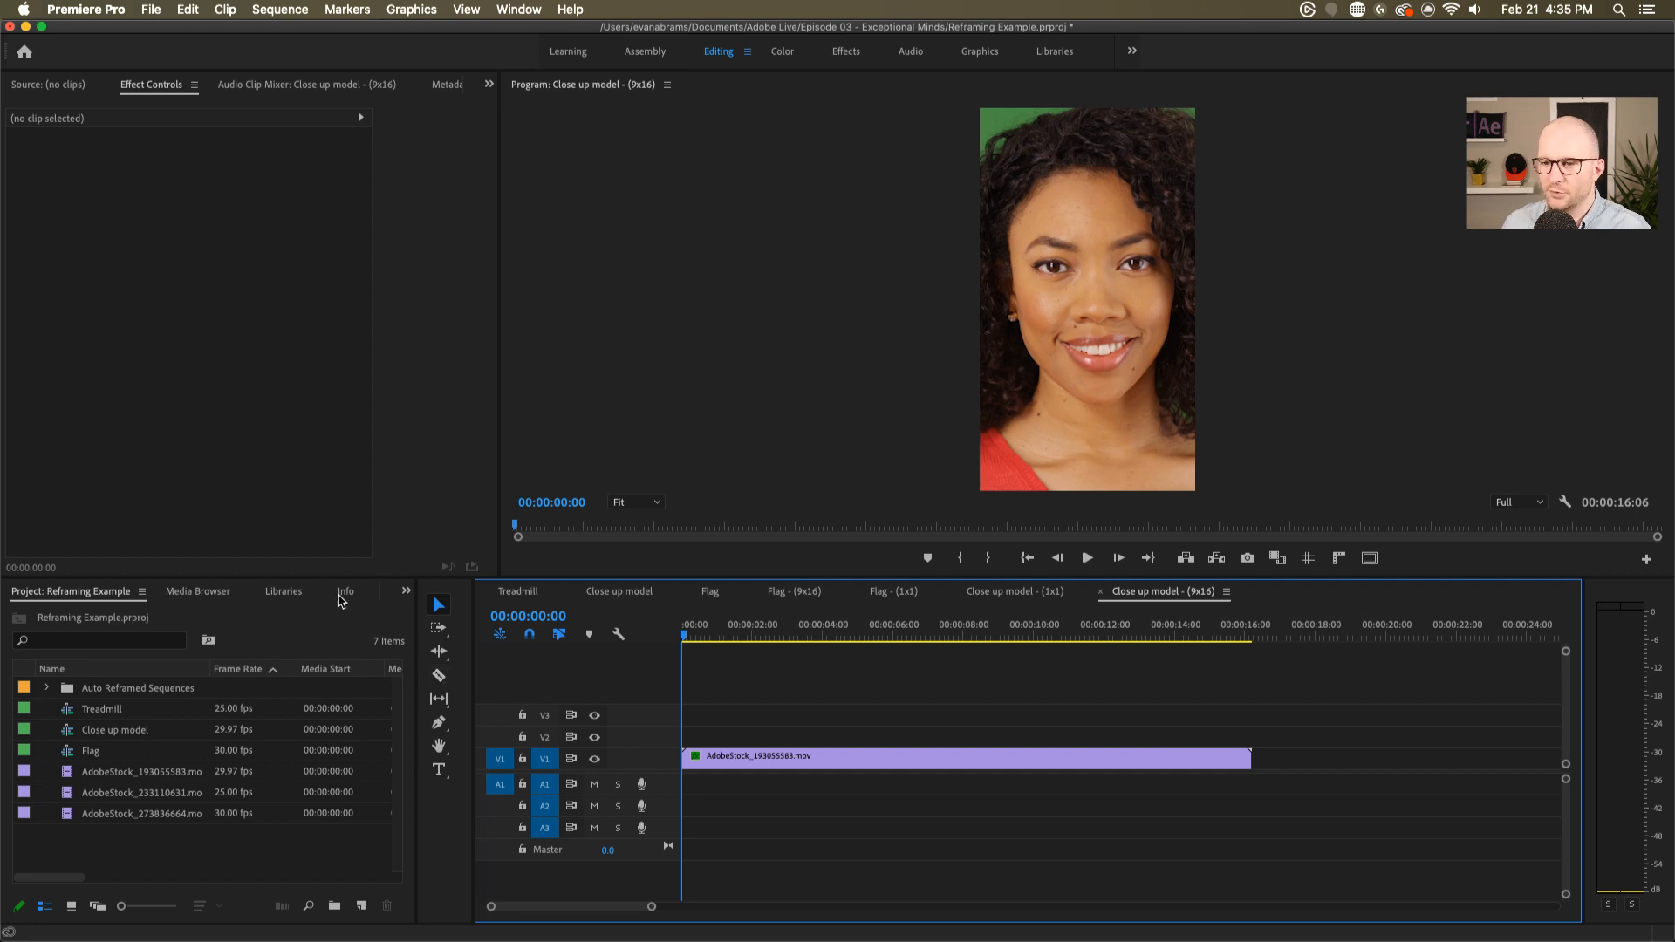
pyautogui.click(740, 759)
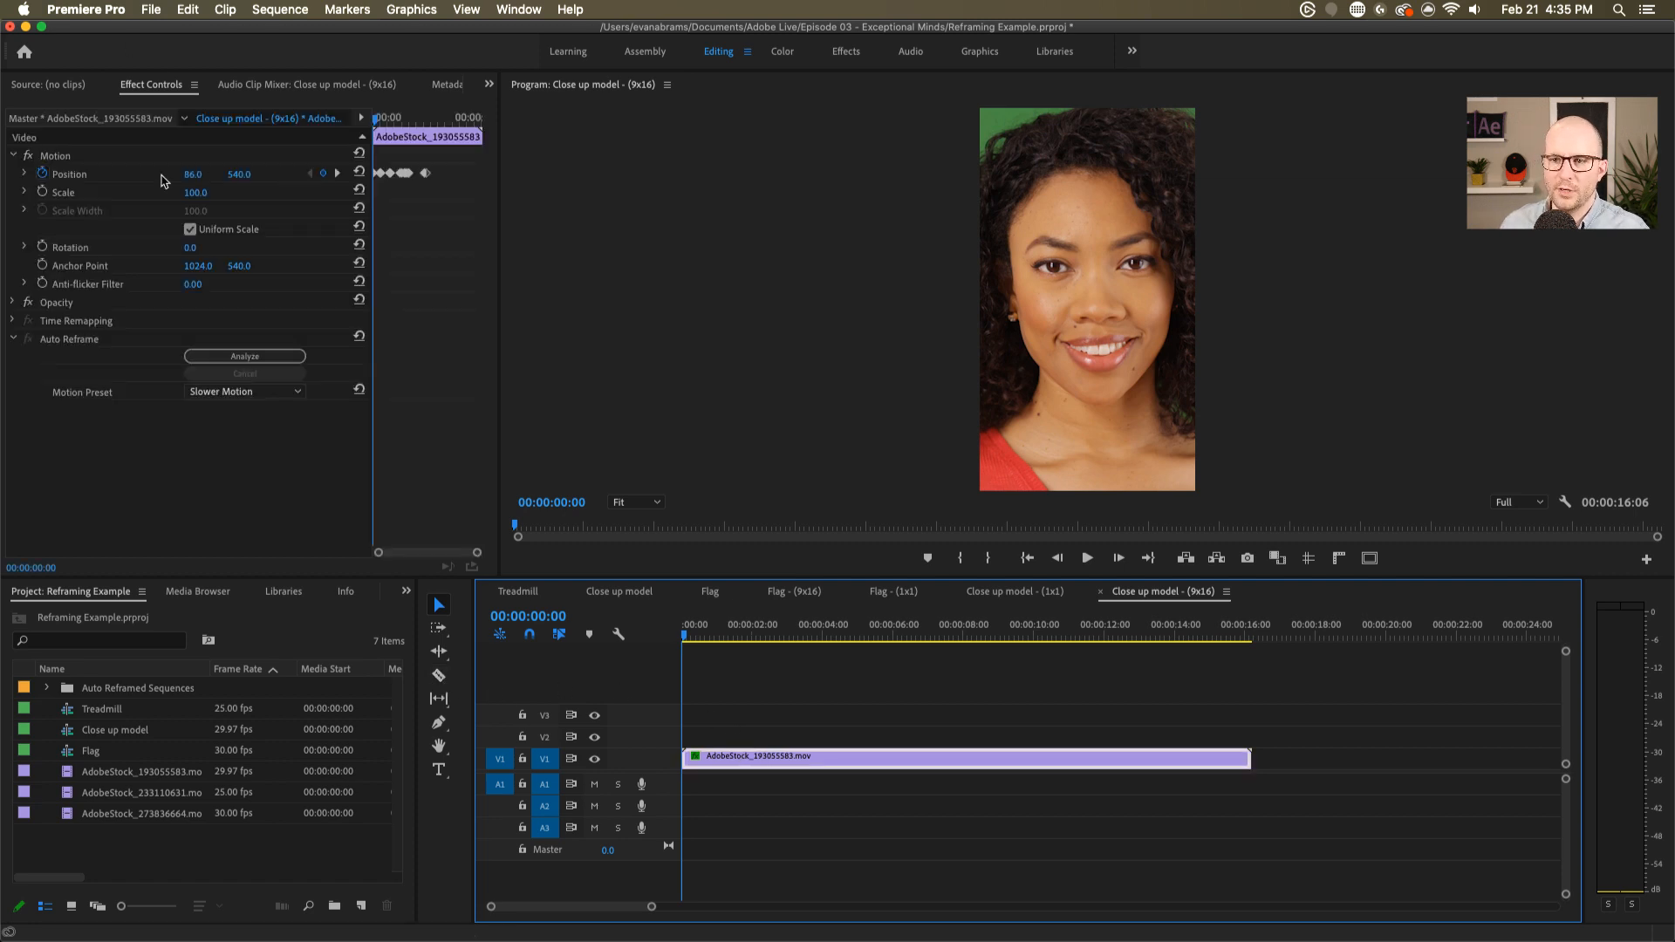
pyautogui.click(96, 175)
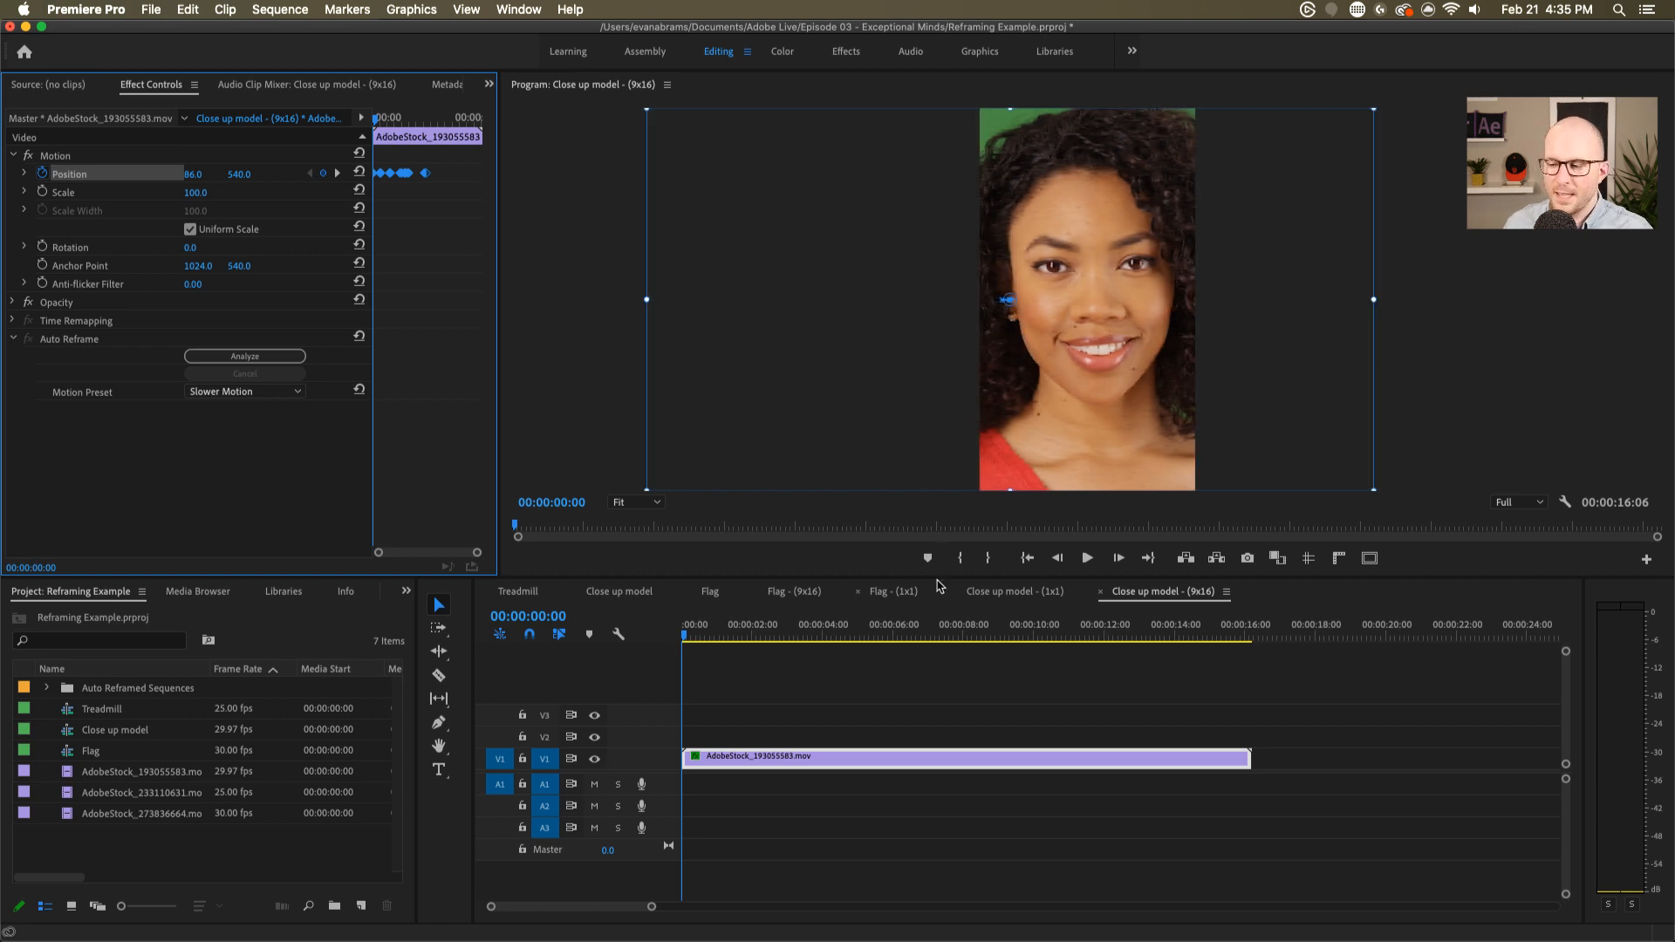
# - Play the vertical Close up model sequence from its start and check the framing near the last Position keyframe
pyautogui.click(852, 626)
pyautogui.press('Home')
pyautogui.press('space')
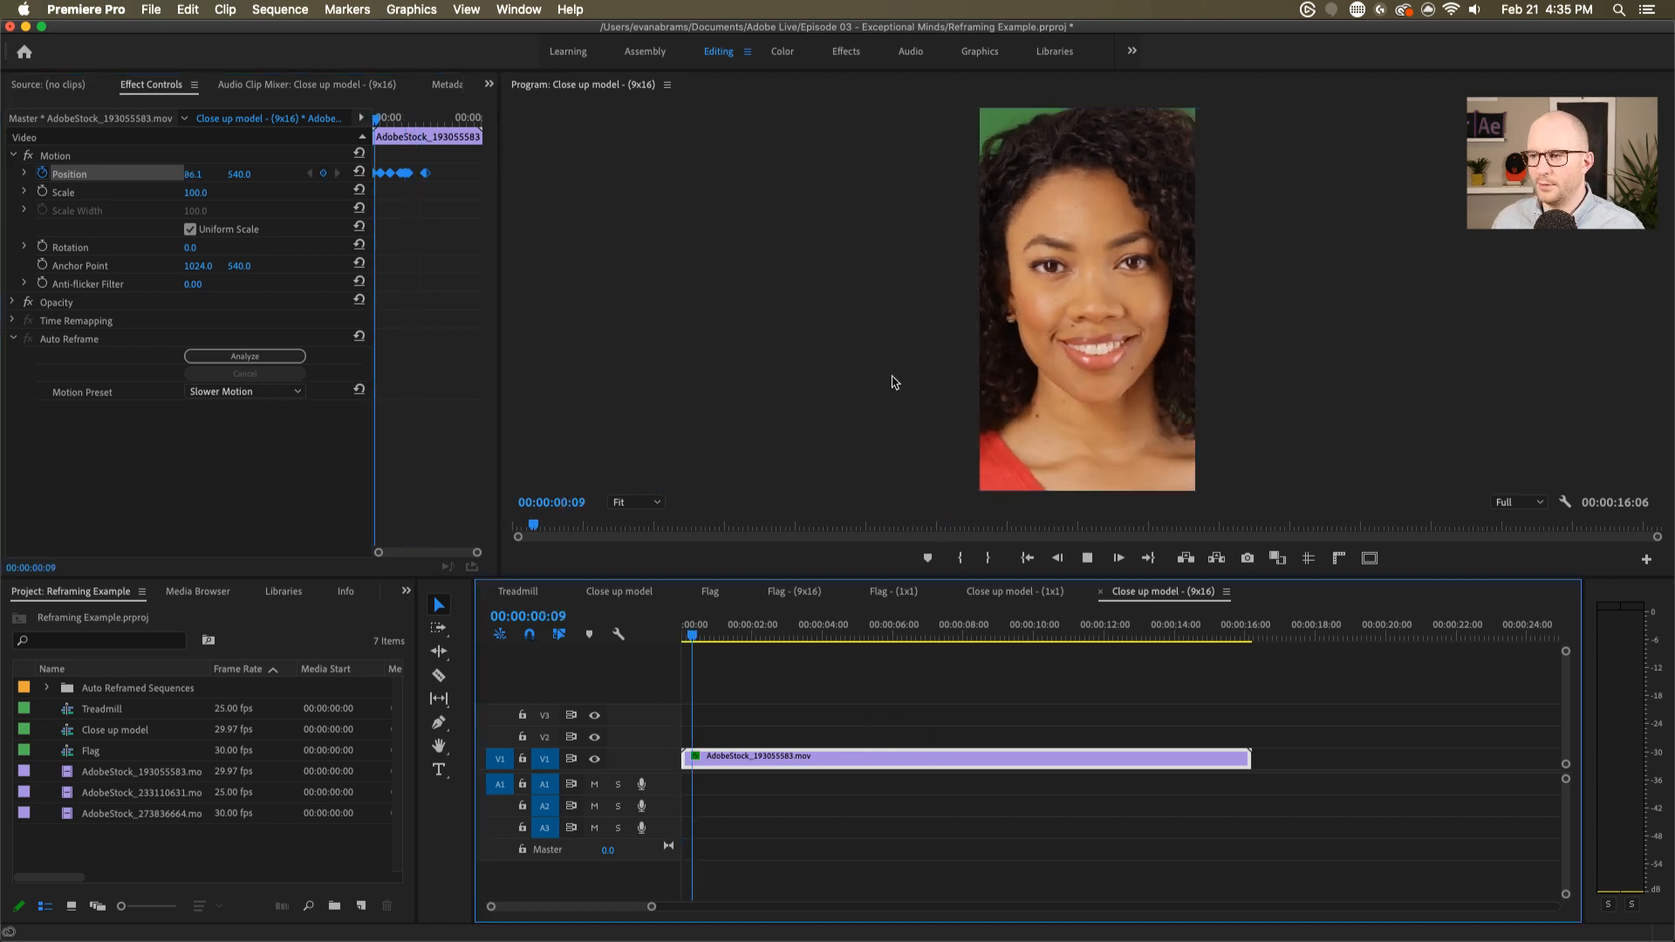
pyautogui.press('space')
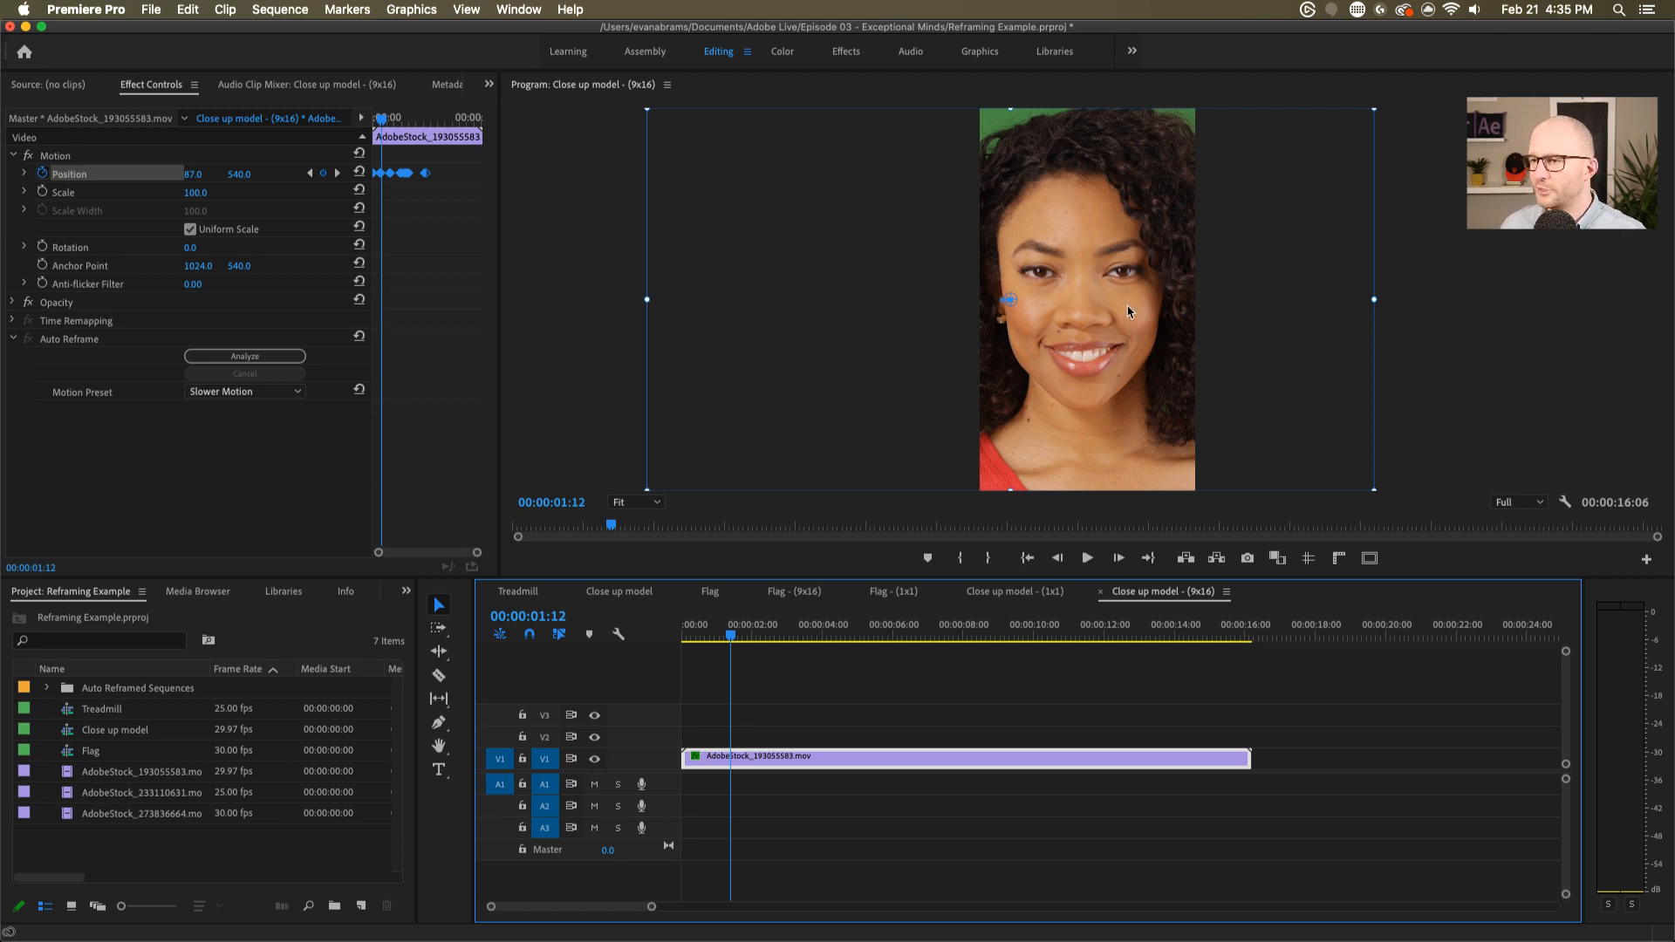
pyautogui.click(948, 624)
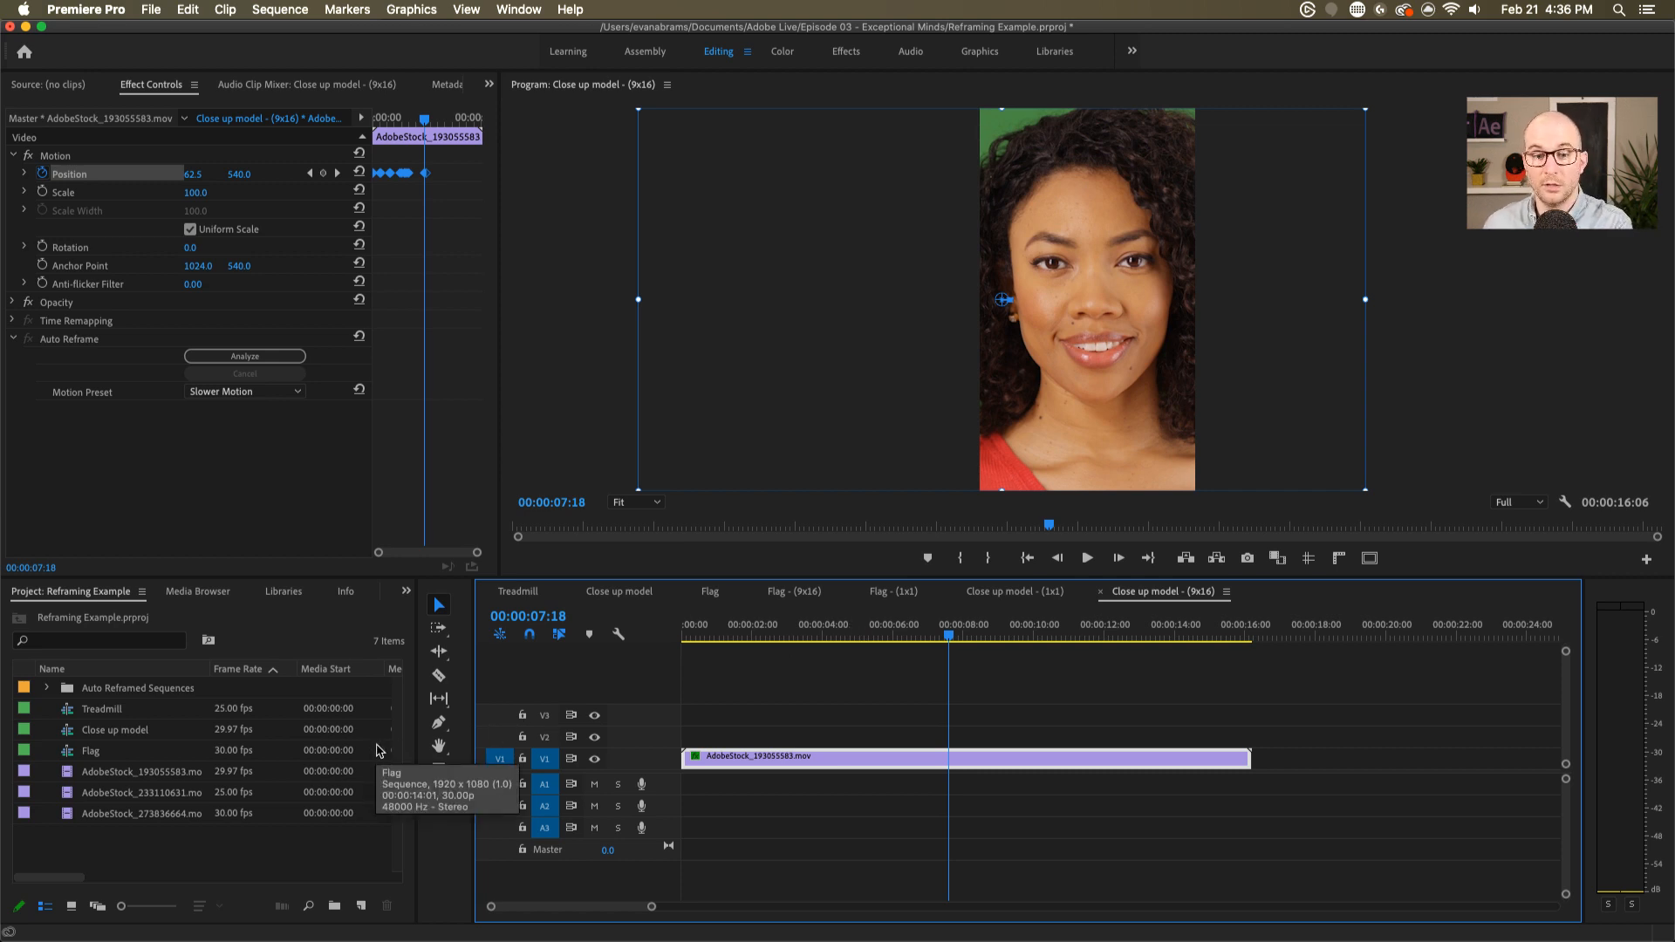
# - Open the original Flag sequence and auto reframe it to Square 1:1 with the Slower Motion preset and clips left unnested
pyautogui.doubleClick(75, 753)
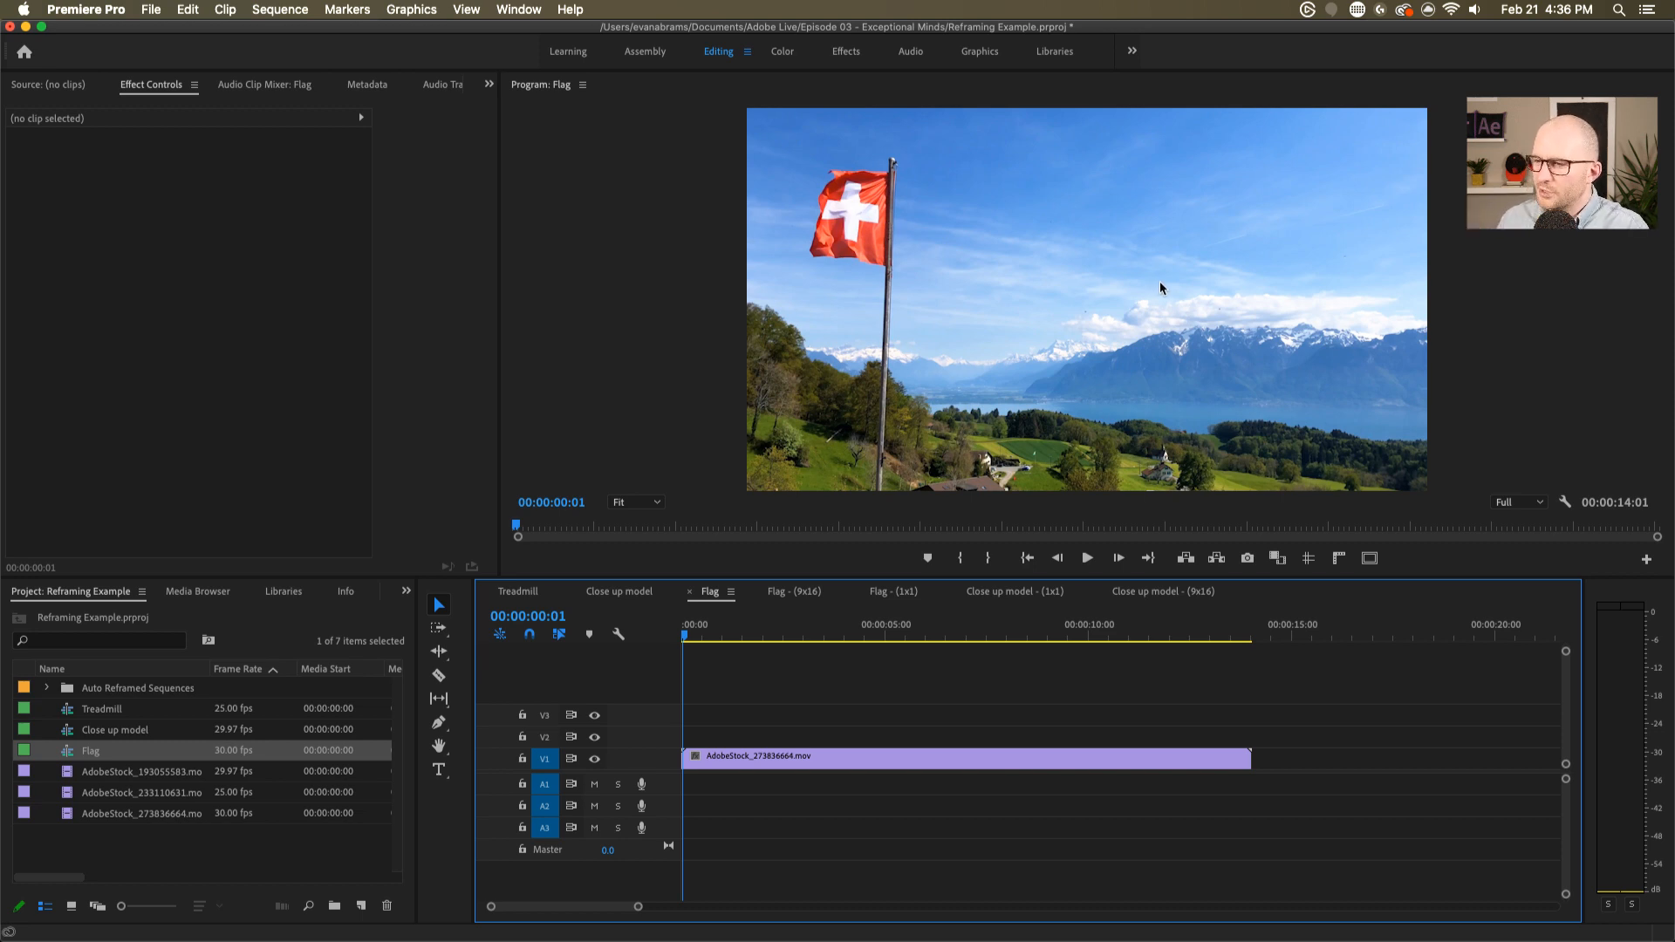
pyautogui.click(163, 753)
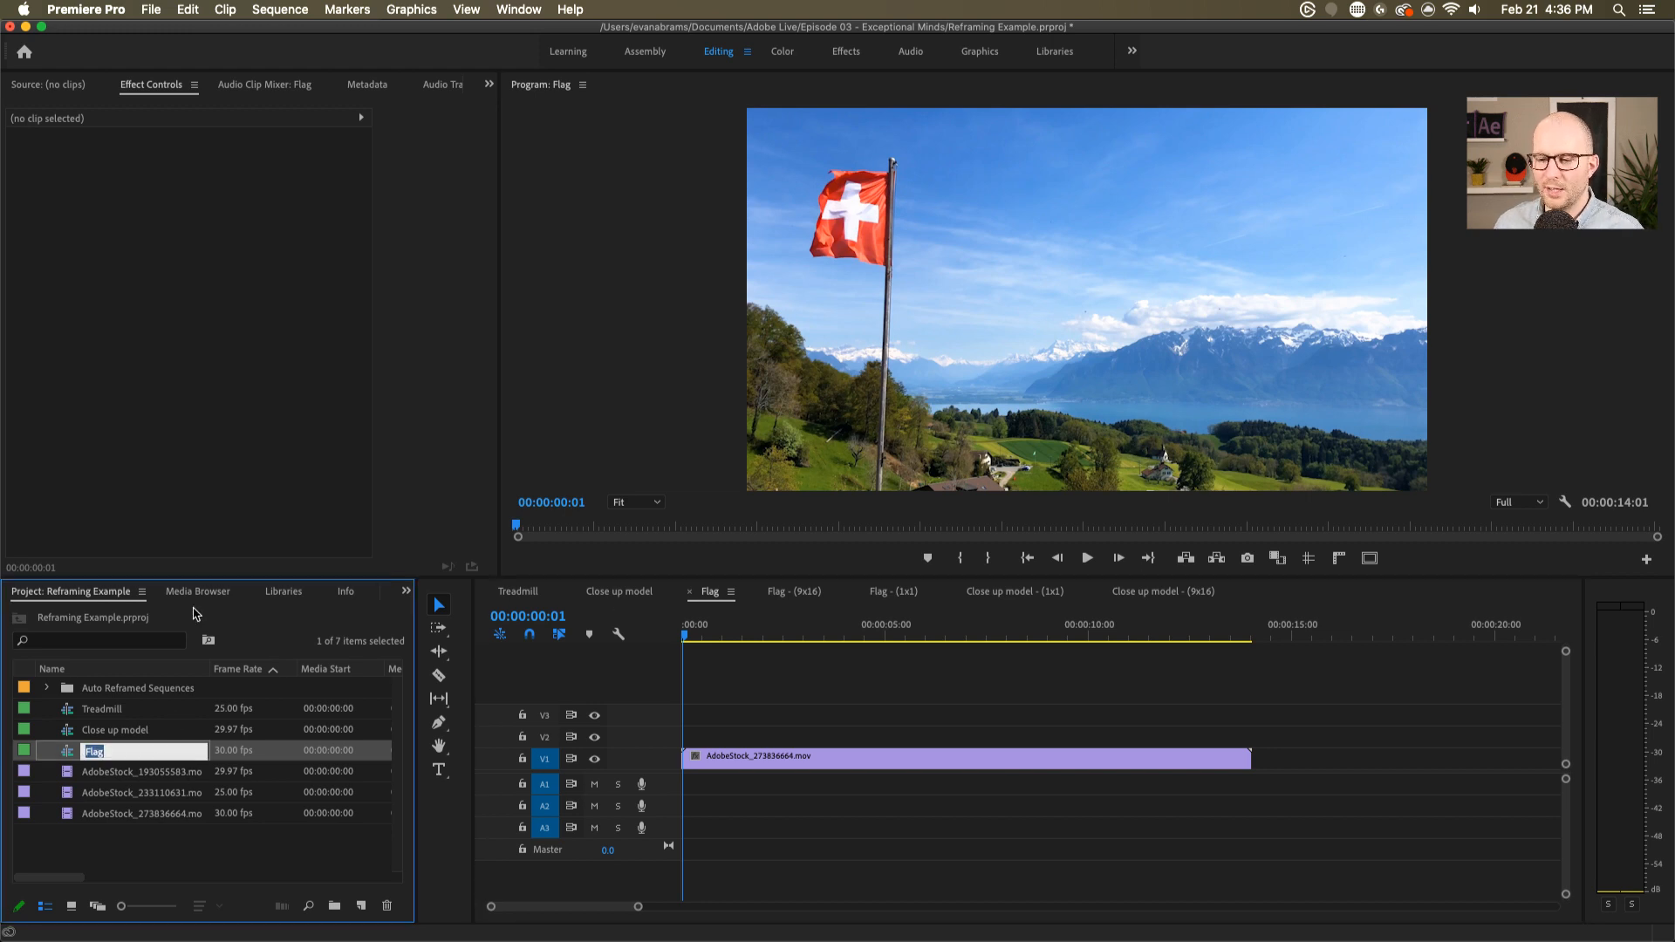
pyautogui.click(68, 753)
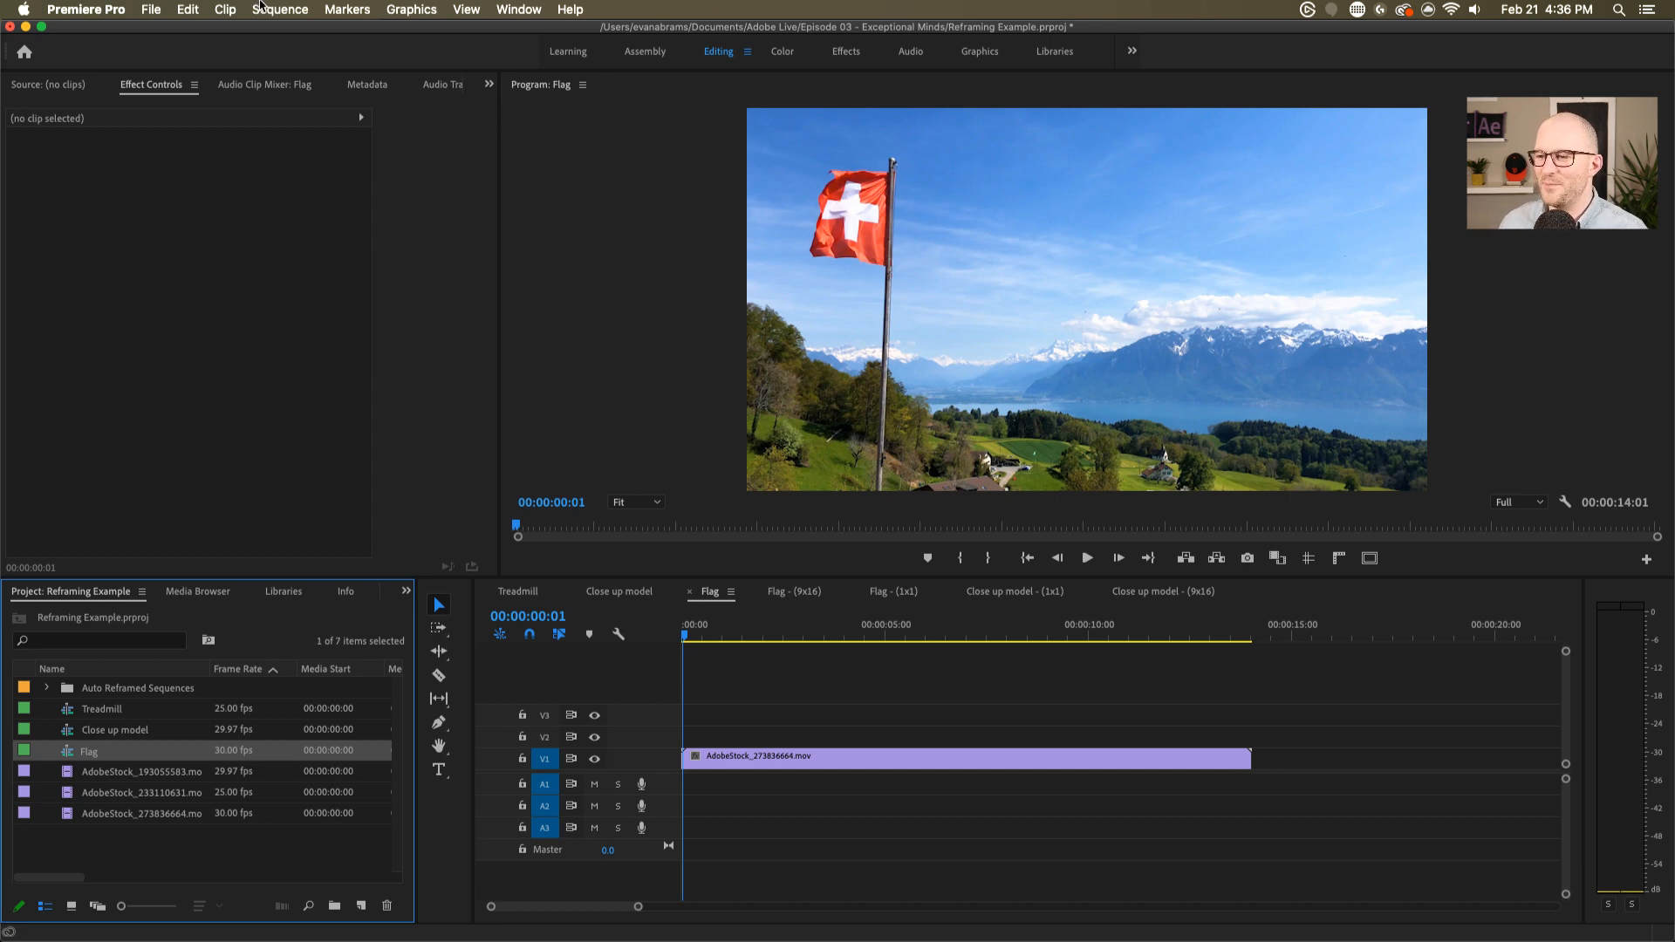
pyautogui.click(260, 9)
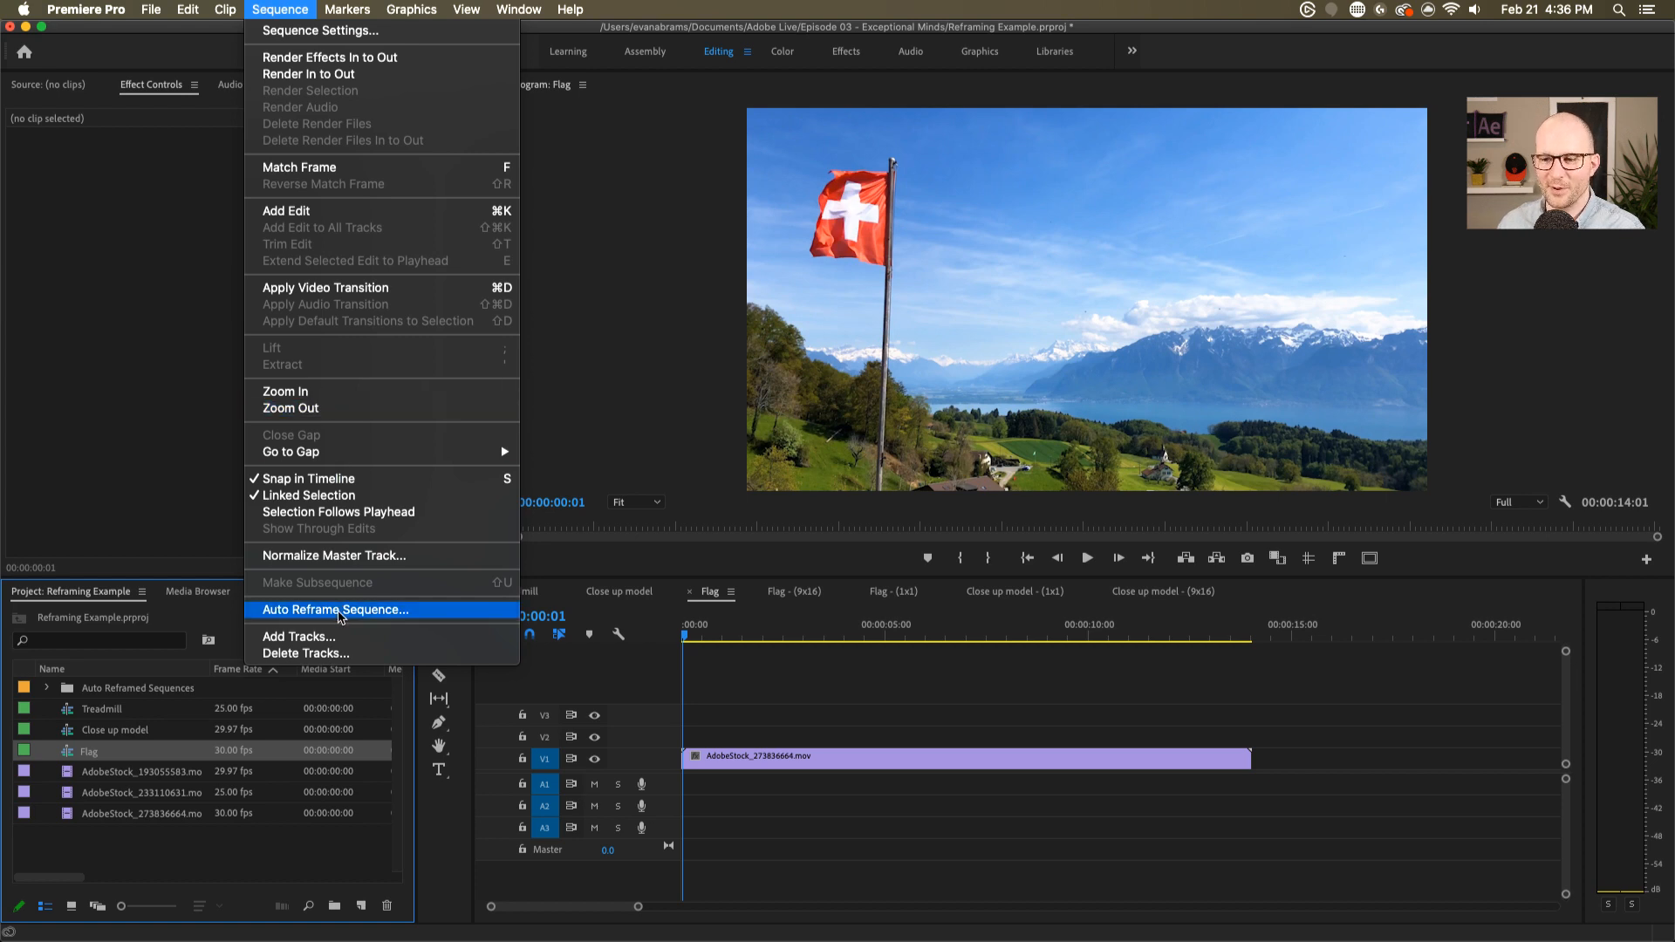
pyautogui.click(338, 611)
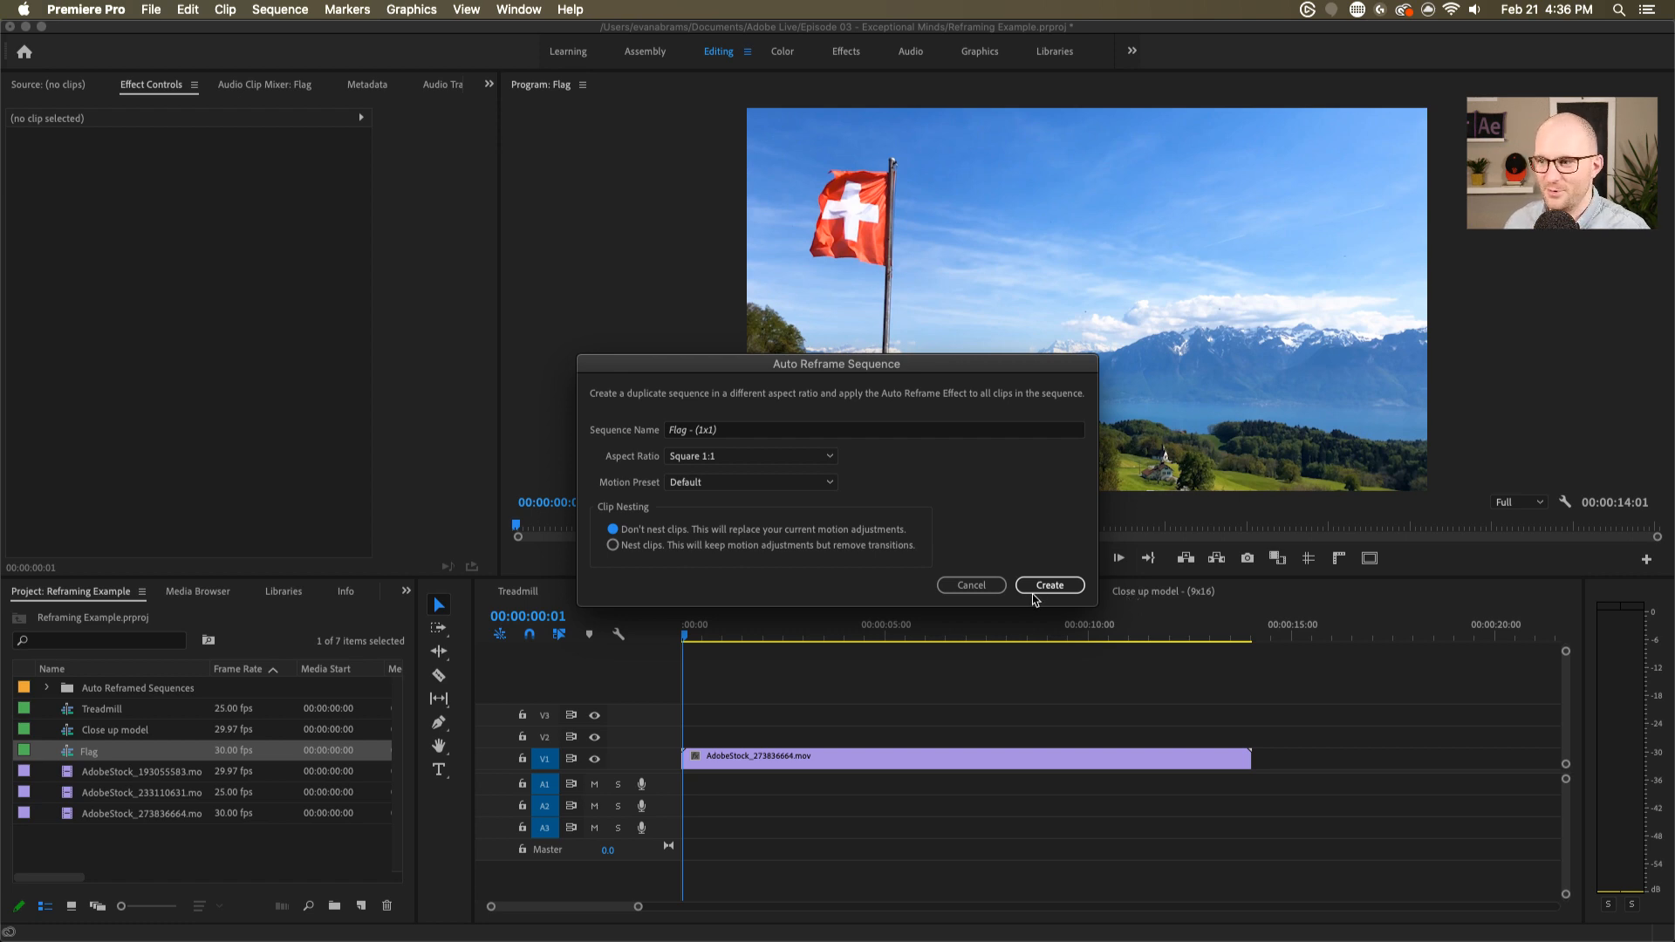
pyautogui.click(694, 485)
pyautogui.click(701, 501)
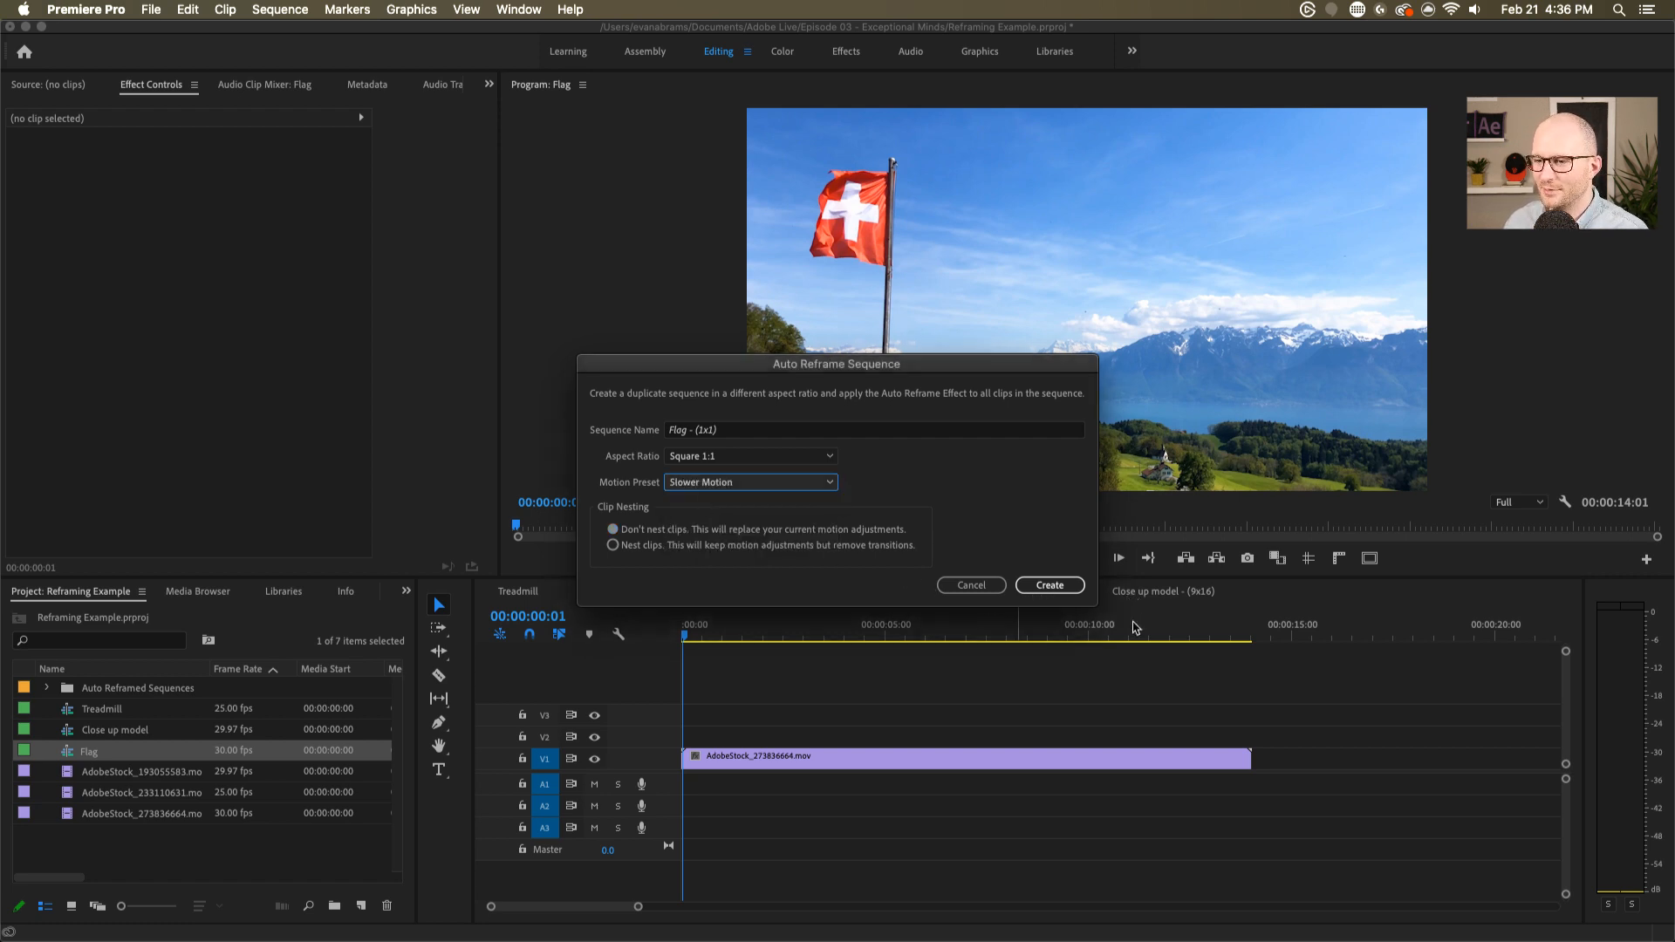
pyautogui.click(1052, 586)
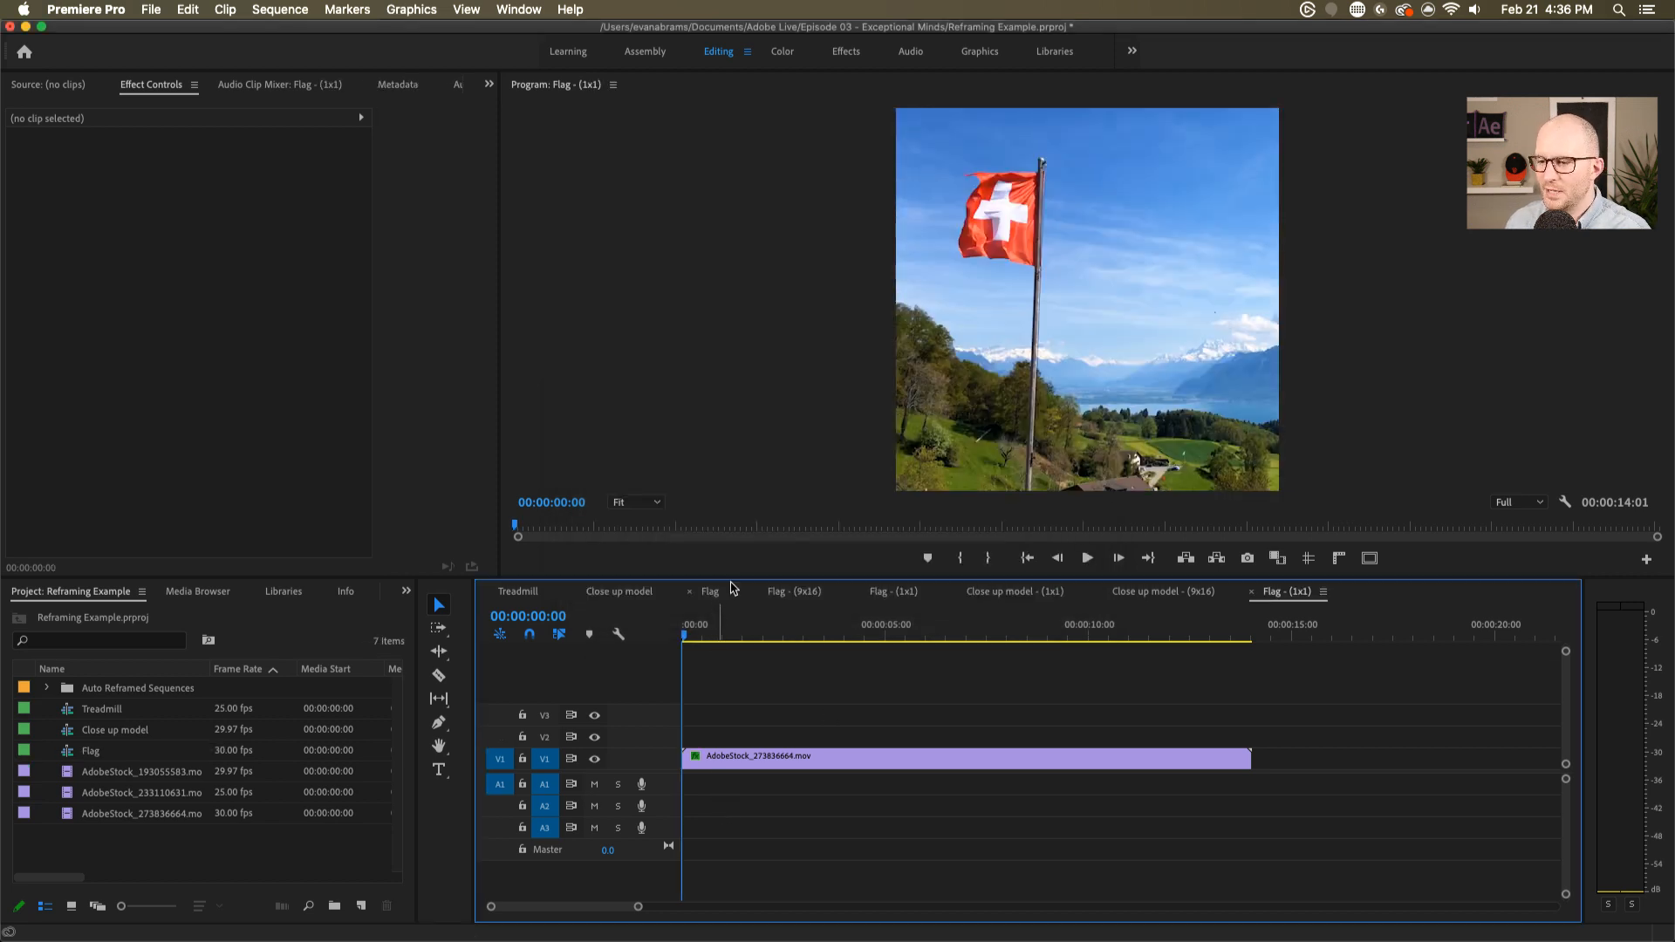
# - Examine the square Flag clip's Position keyframe and scrub the sequence to check how the framing treats the flag
pyautogui.moveTo(736, 625); pyautogui.dragTo(854, 625)
pyautogui.click(829, 768)
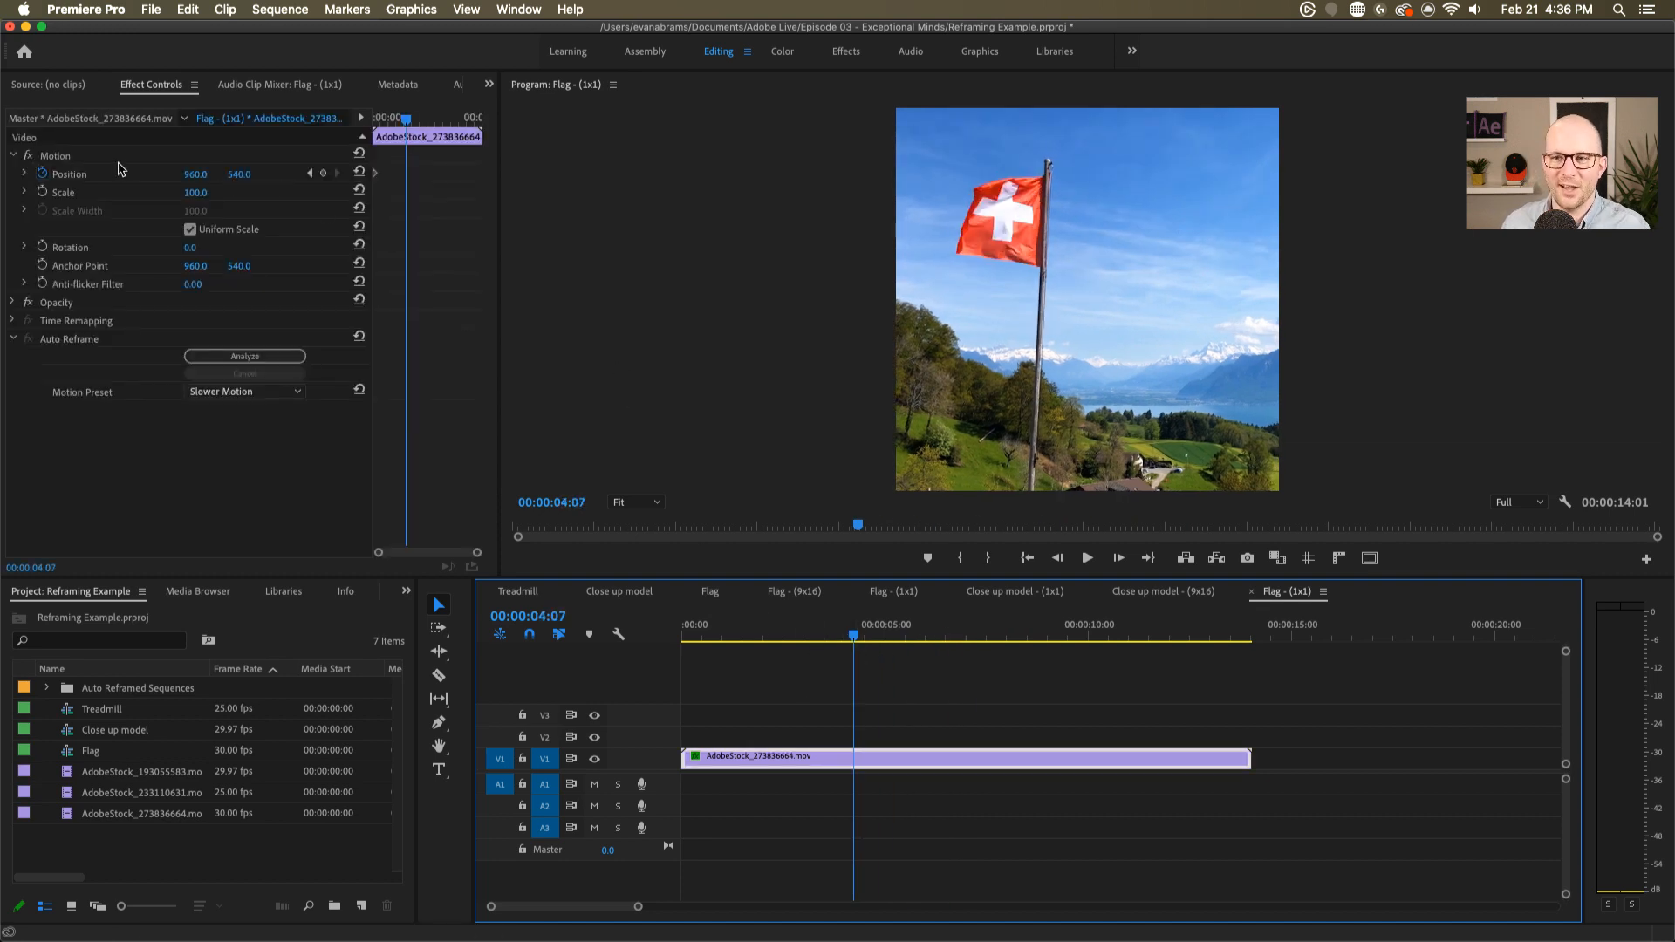
pyautogui.click(92, 174)
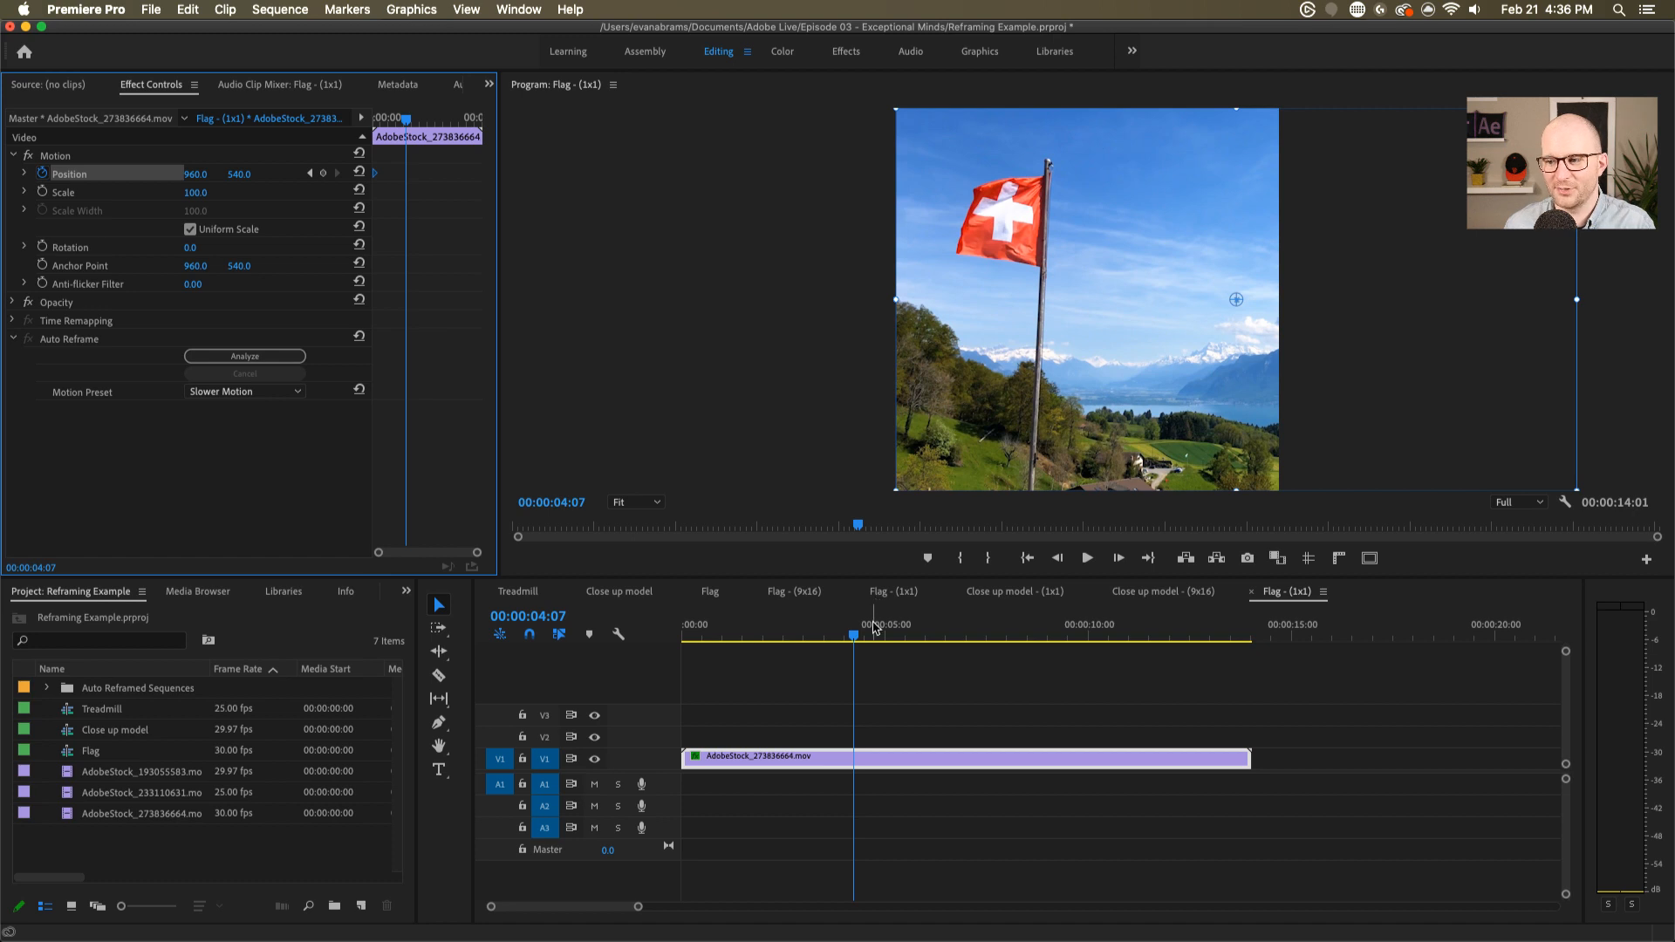
pyautogui.moveTo(877, 636); pyautogui.dragTo(781, 684)
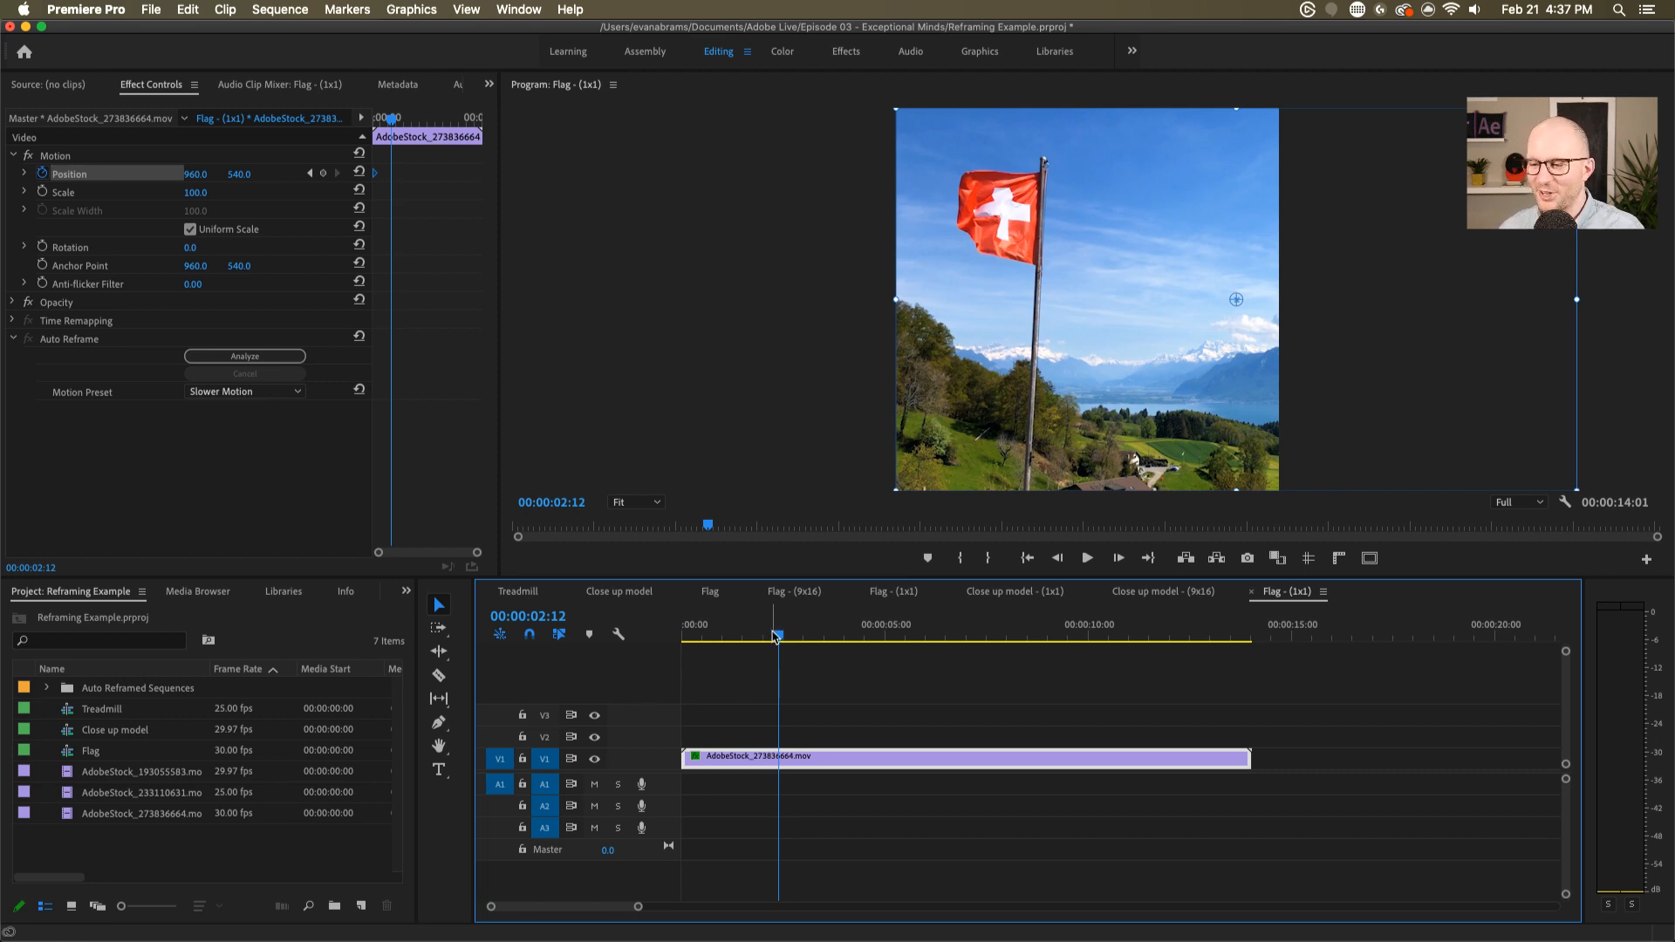
pyautogui.moveTo(779, 630); pyautogui.dragTo(991, 628)
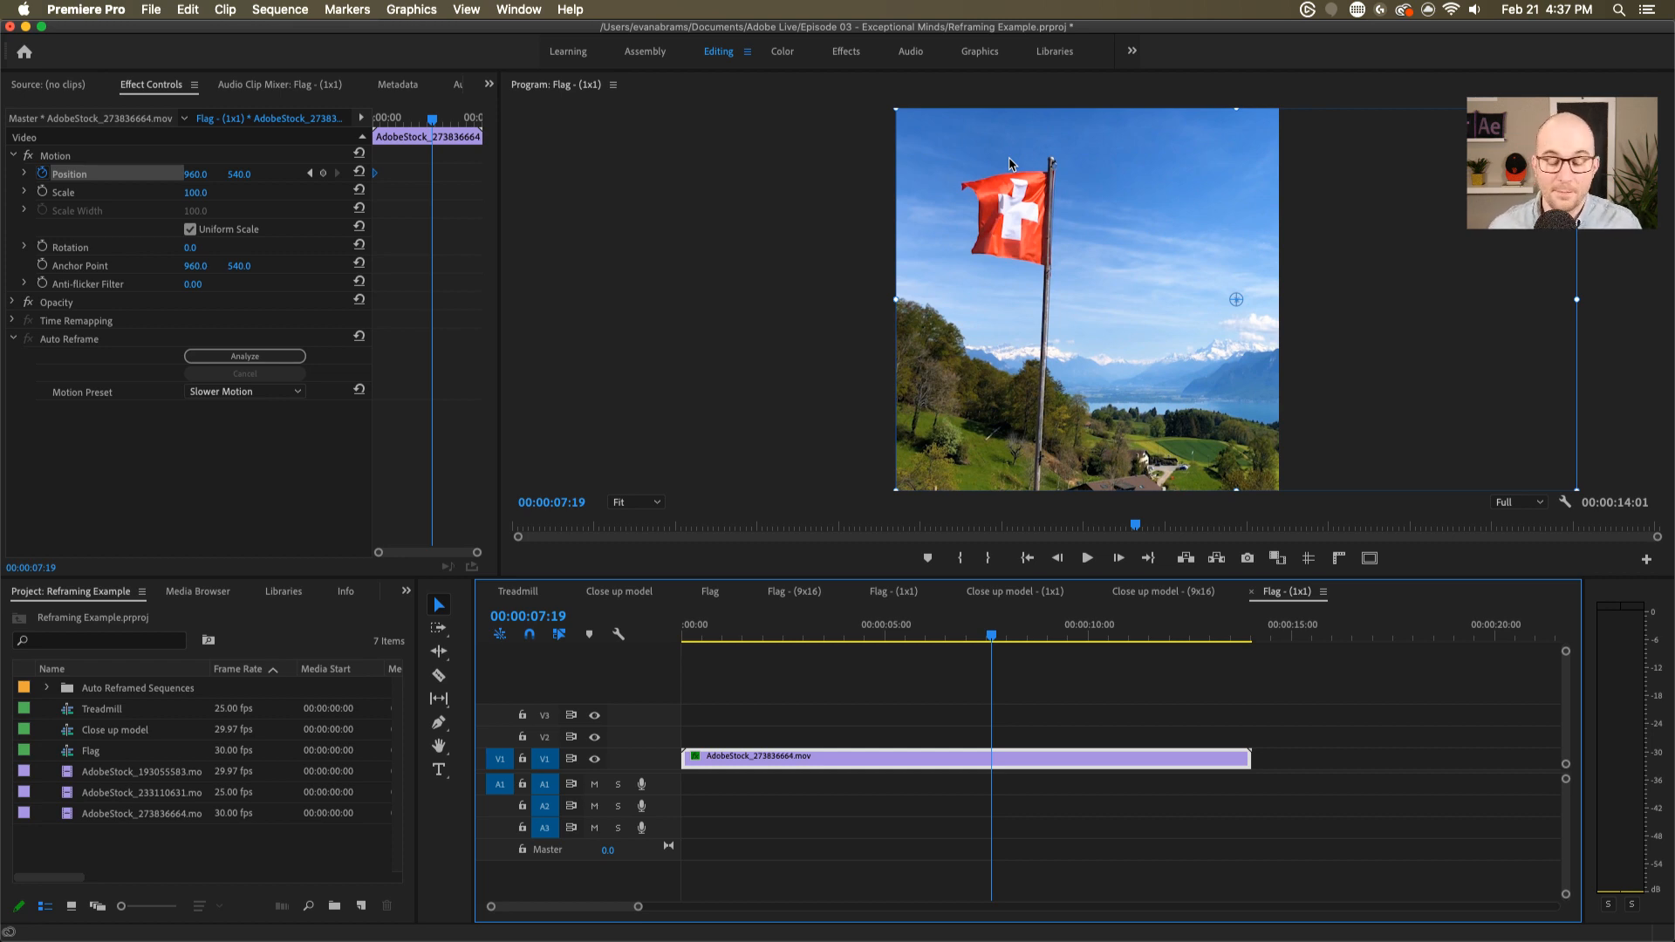
# - Shift the square Flag clip horizontally at its first frame to a Position of about 226.9, 540
pyautogui.click(378, 120)
pyautogui.moveTo(1008, 266); pyautogui.dragTo(822, 337)
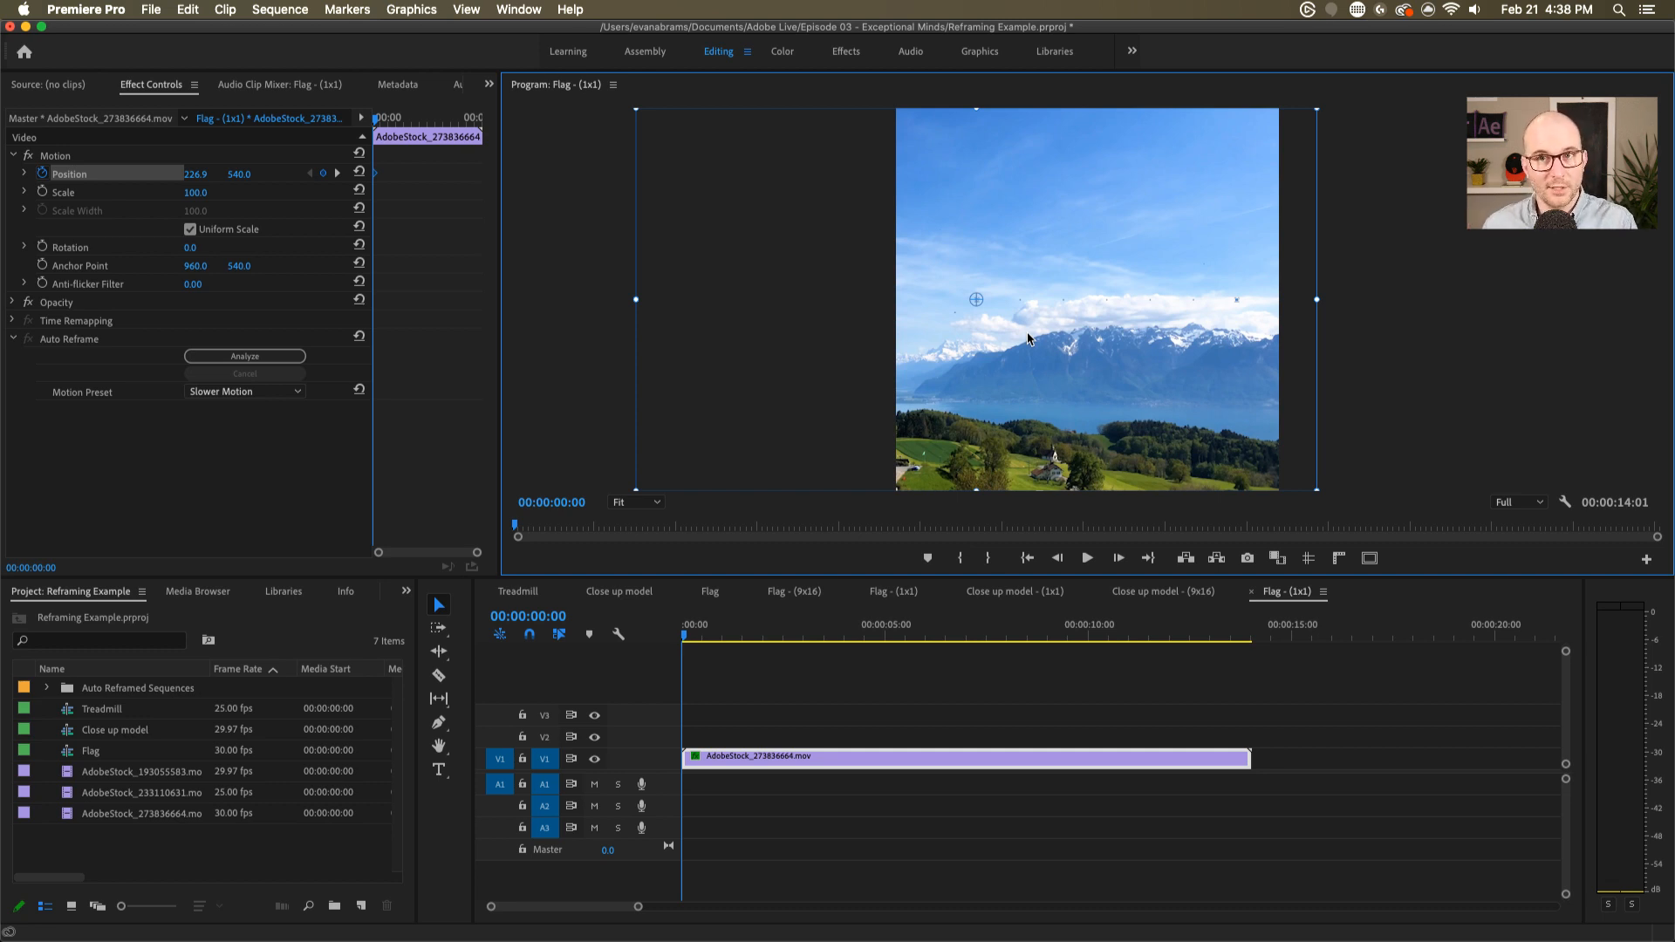
# - Quit Premiere Pro and save the changes to Reframing Example.prproj
pyautogui.click(309, 27)
pyautogui.press('super+q')
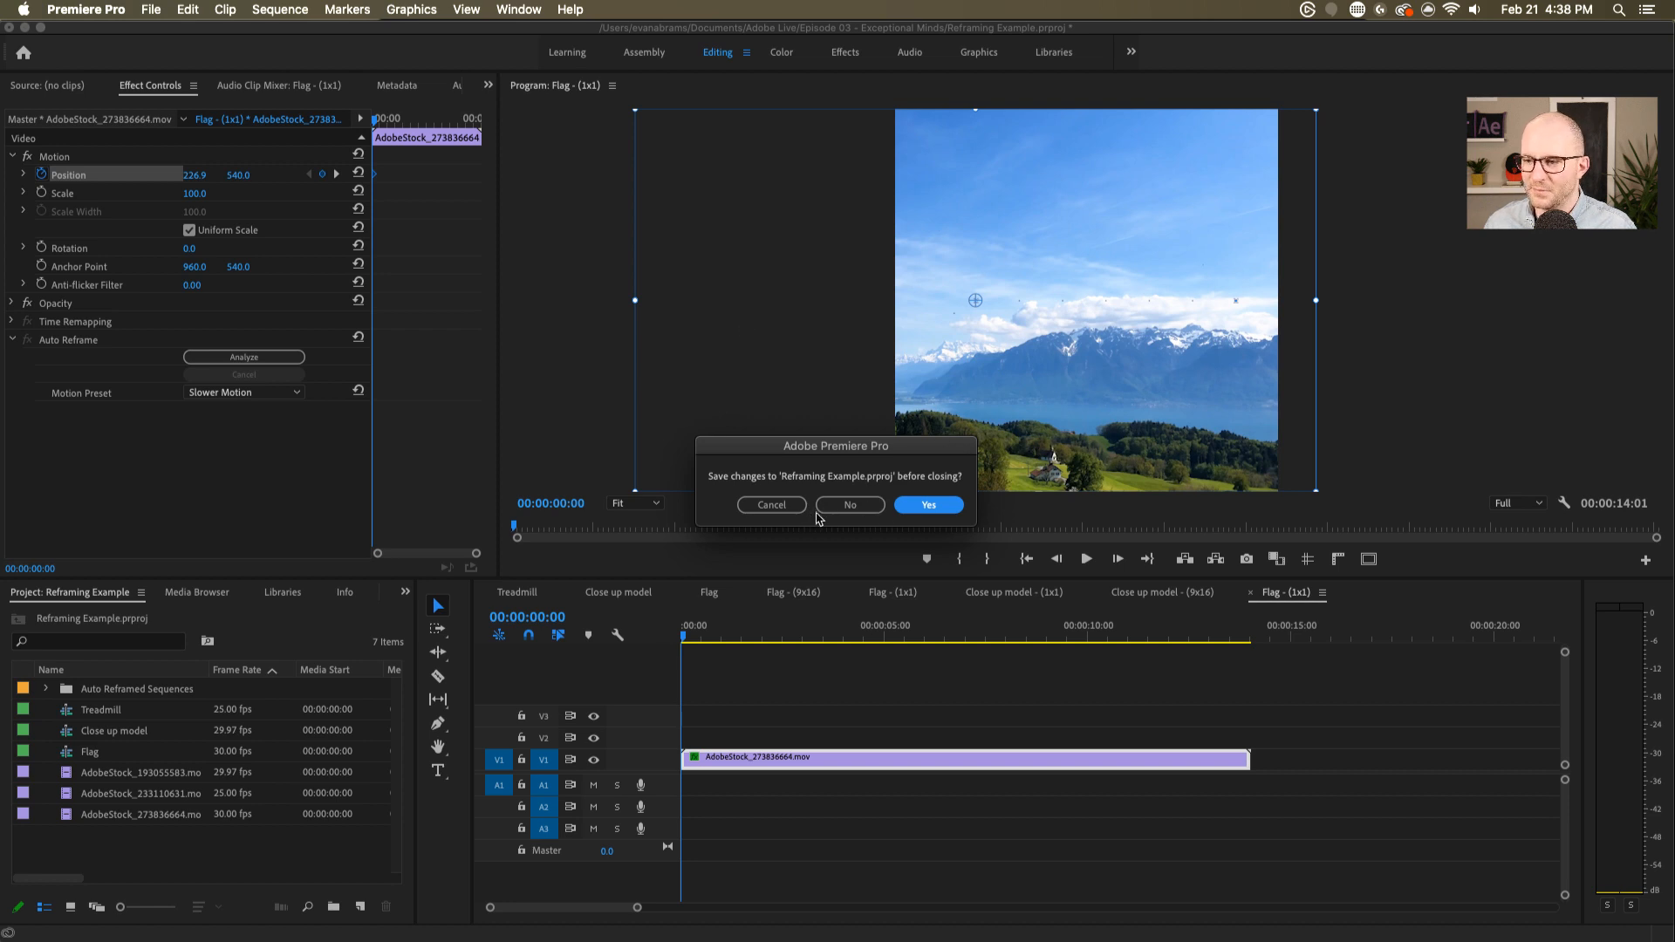
pyautogui.click(907, 509)
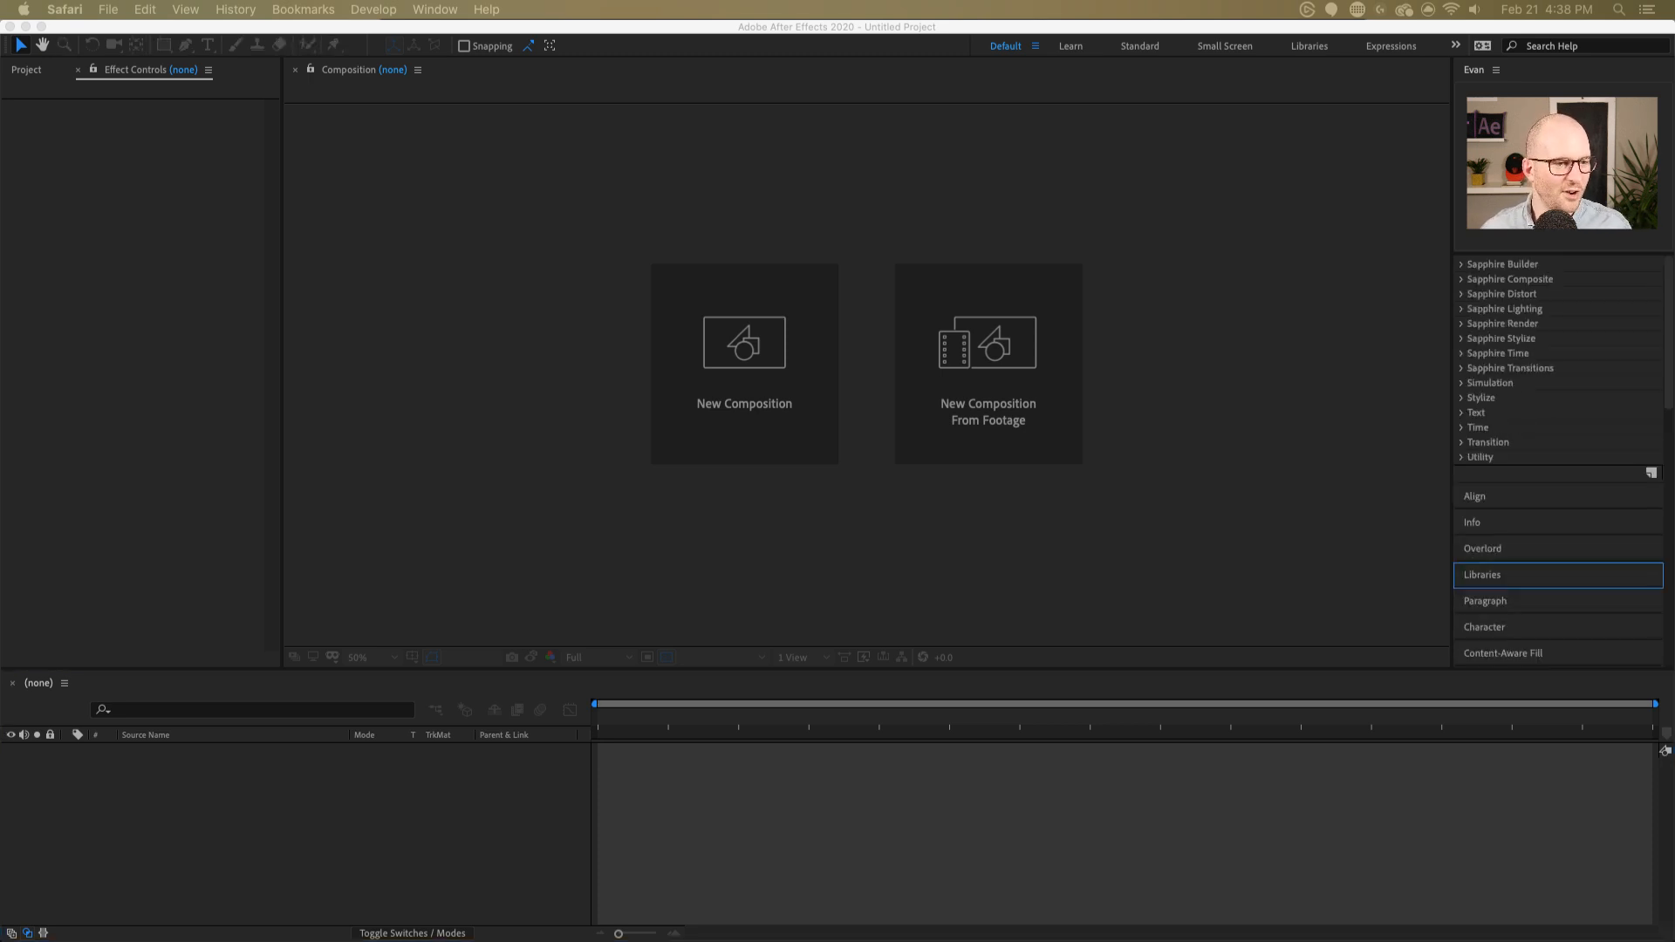
# - Switch to After Effects and open the recent project Project Show Offs.aep from the Episode 03 - Exceptional Minds folder
pyautogui.click(940, 677)
pyautogui.click(810, 394)
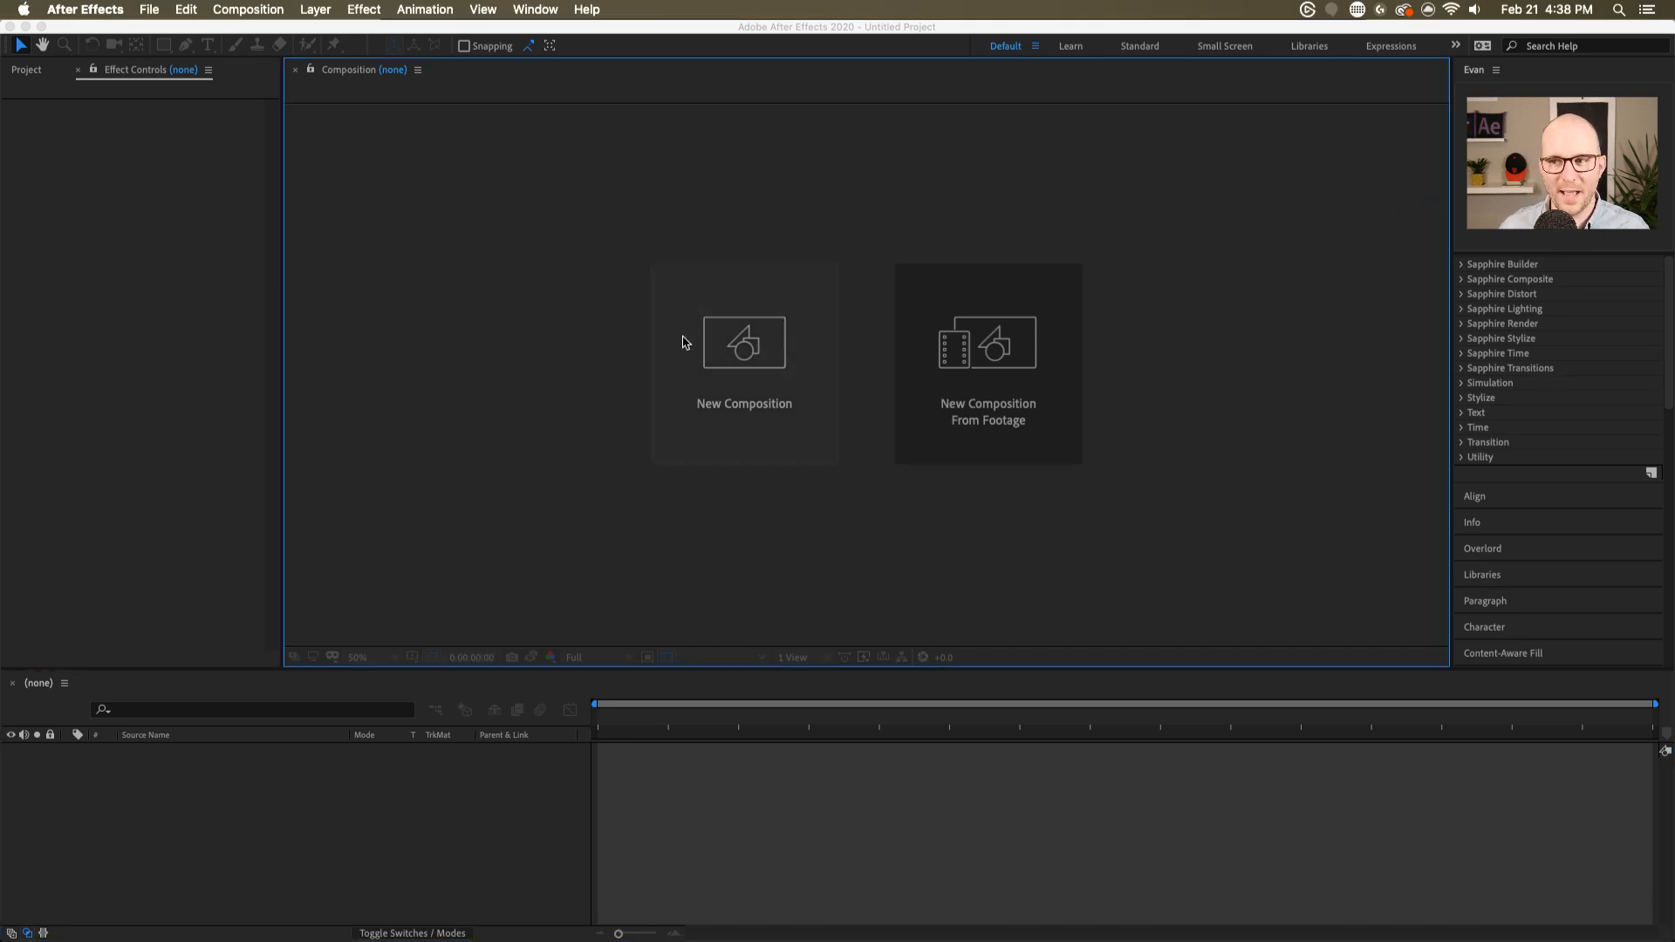
pyautogui.click(156, 9)
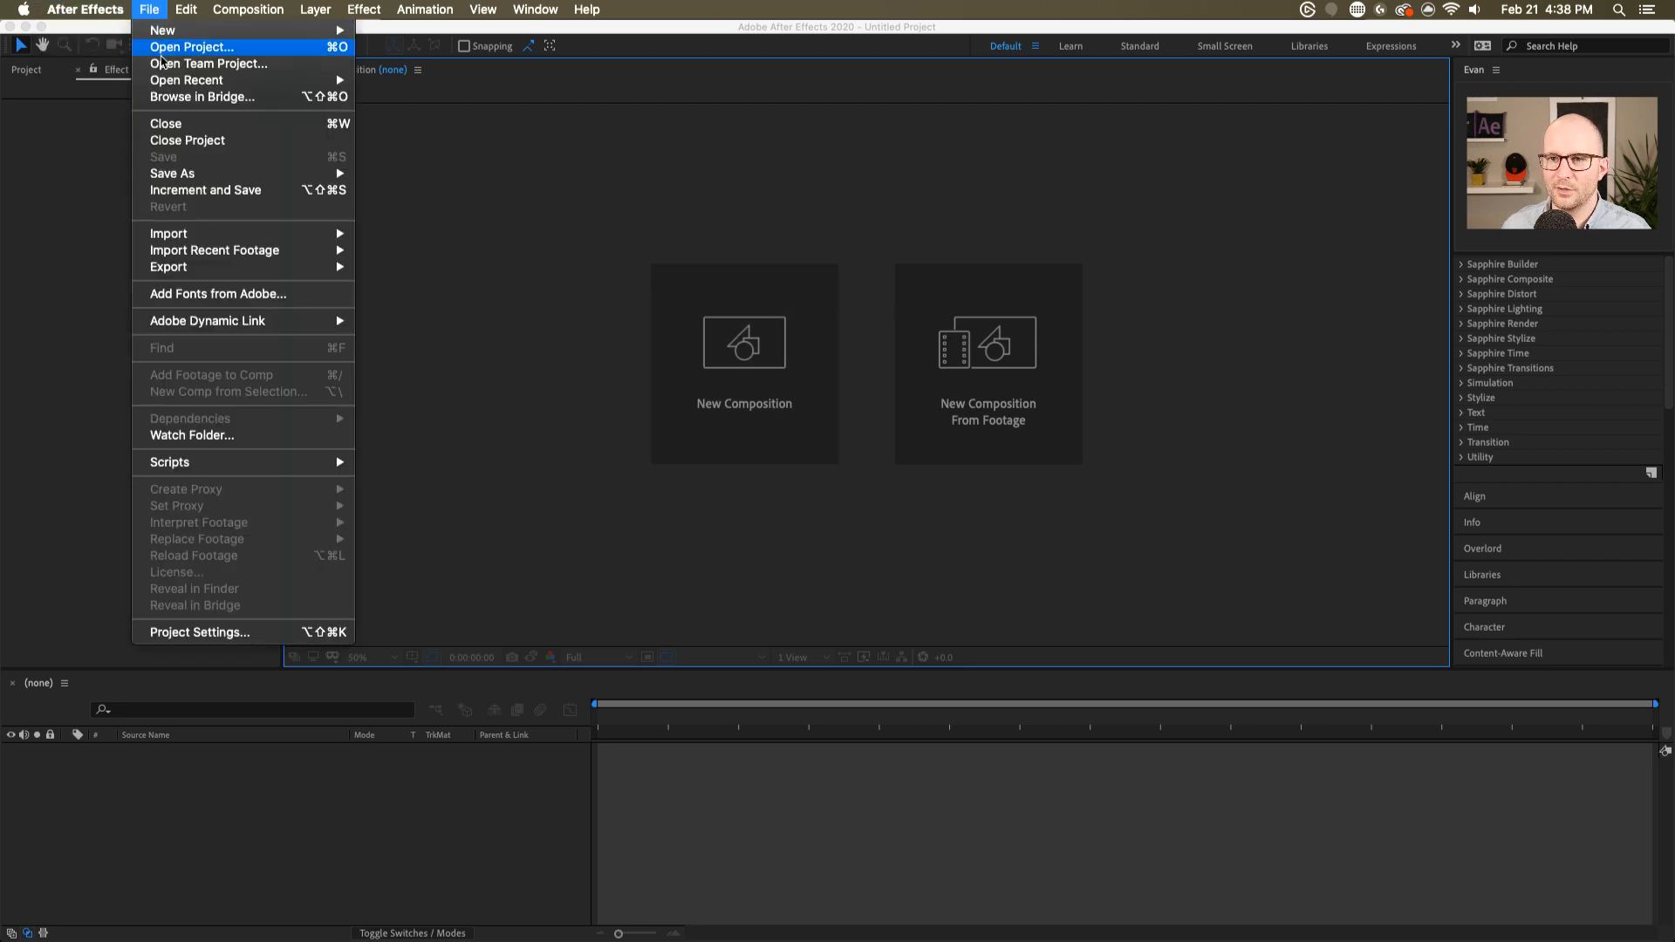
pyautogui.moveTo(170, 80)
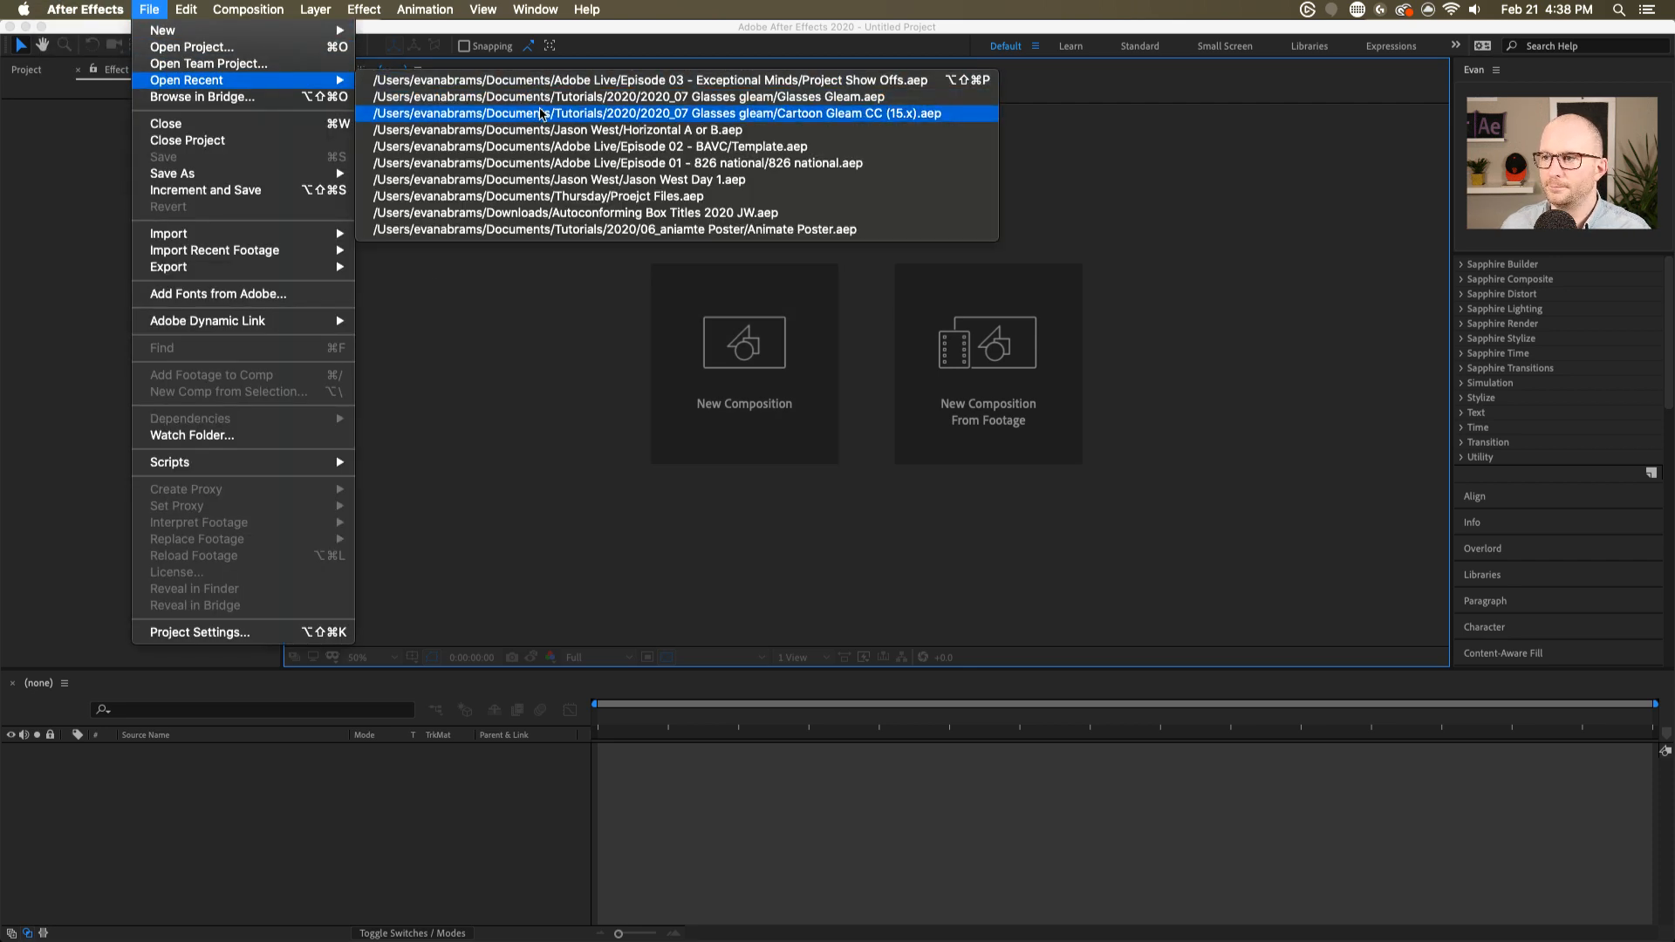
pyautogui.click(547, 81)
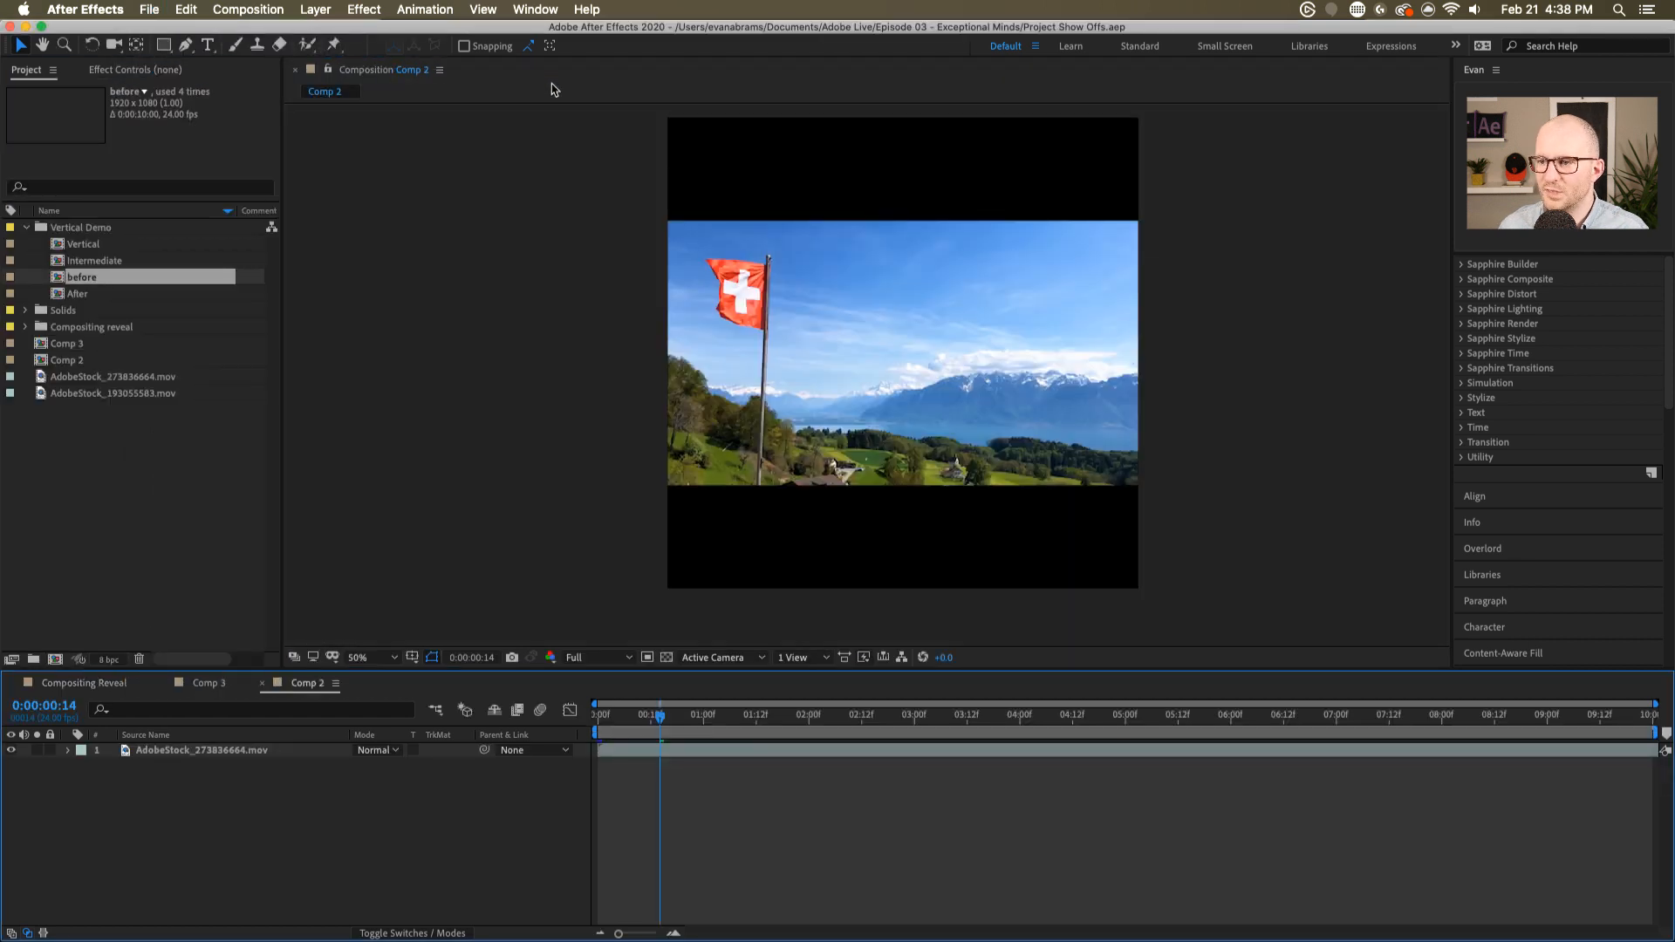
# - Search the effects for "warp" and apply Warp Stabilizer to the flag footage layer in Comp 2
pyautogui.click(959, 380)
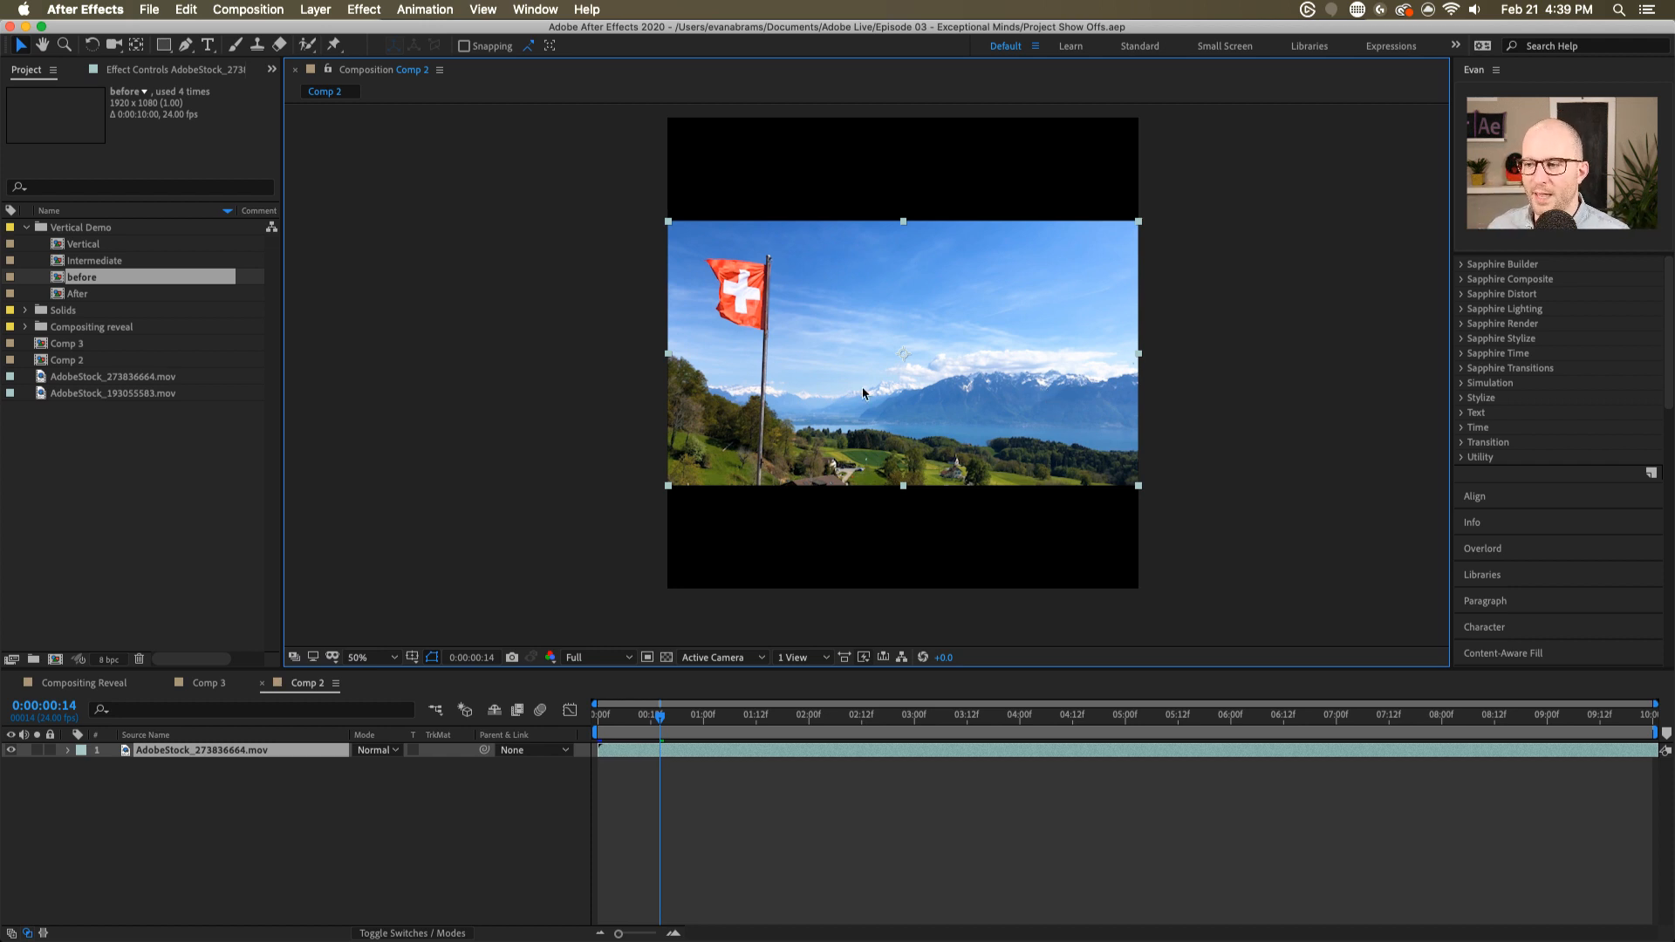
pyautogui.click(1515, 463)
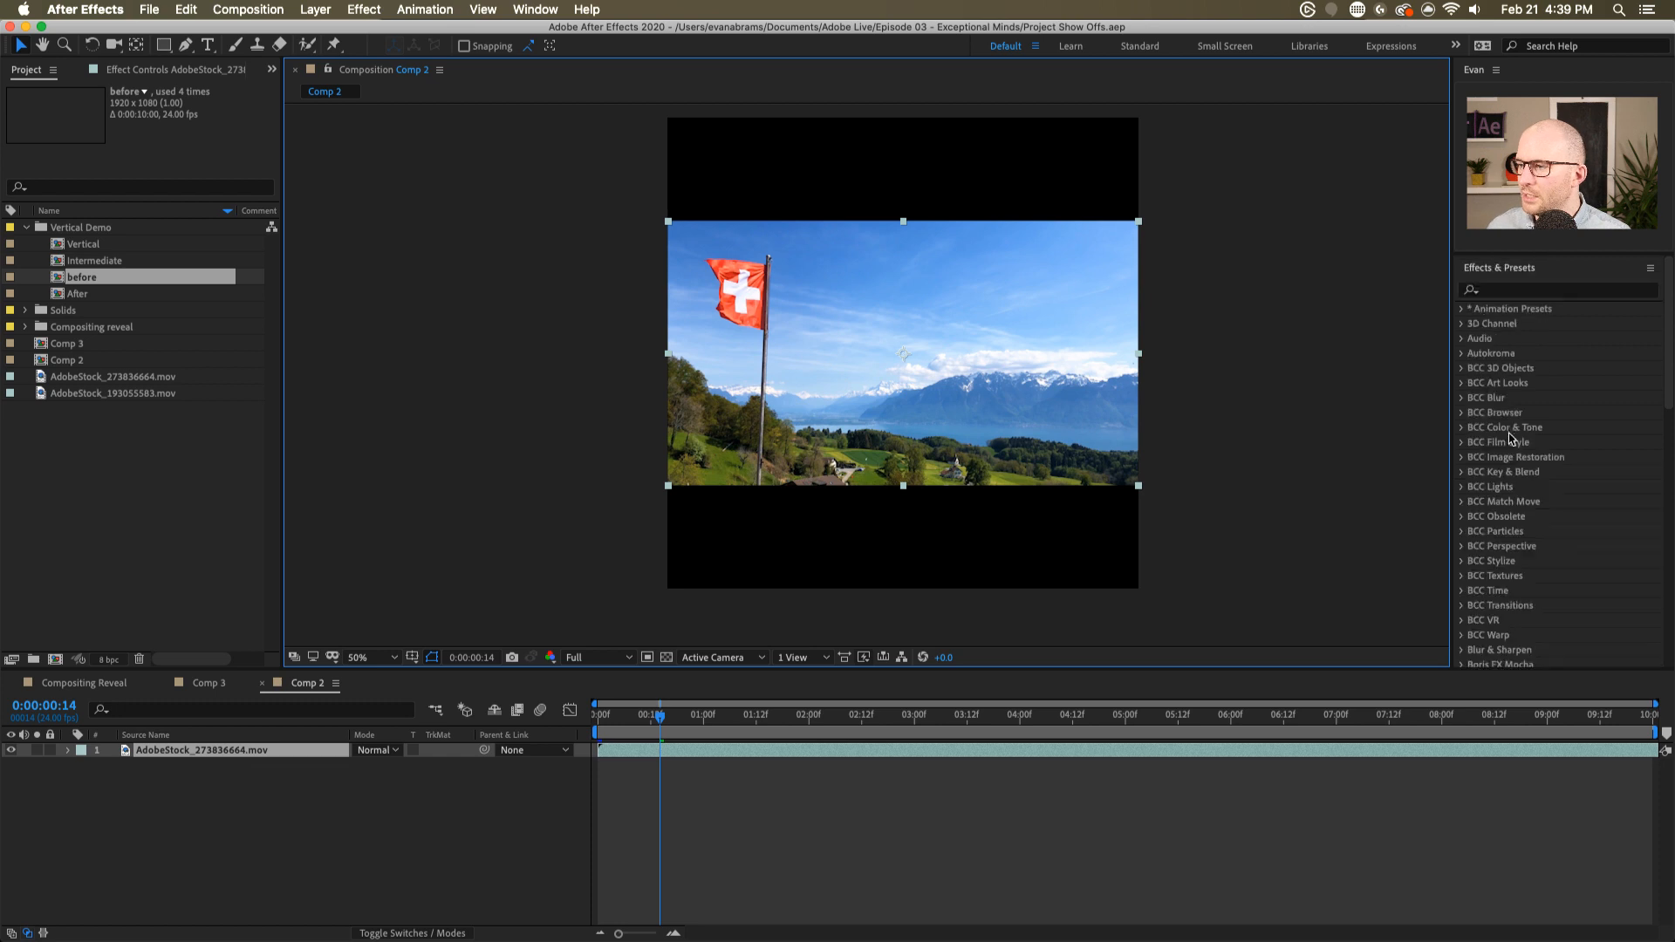
pyautogui.click(1518, 297)
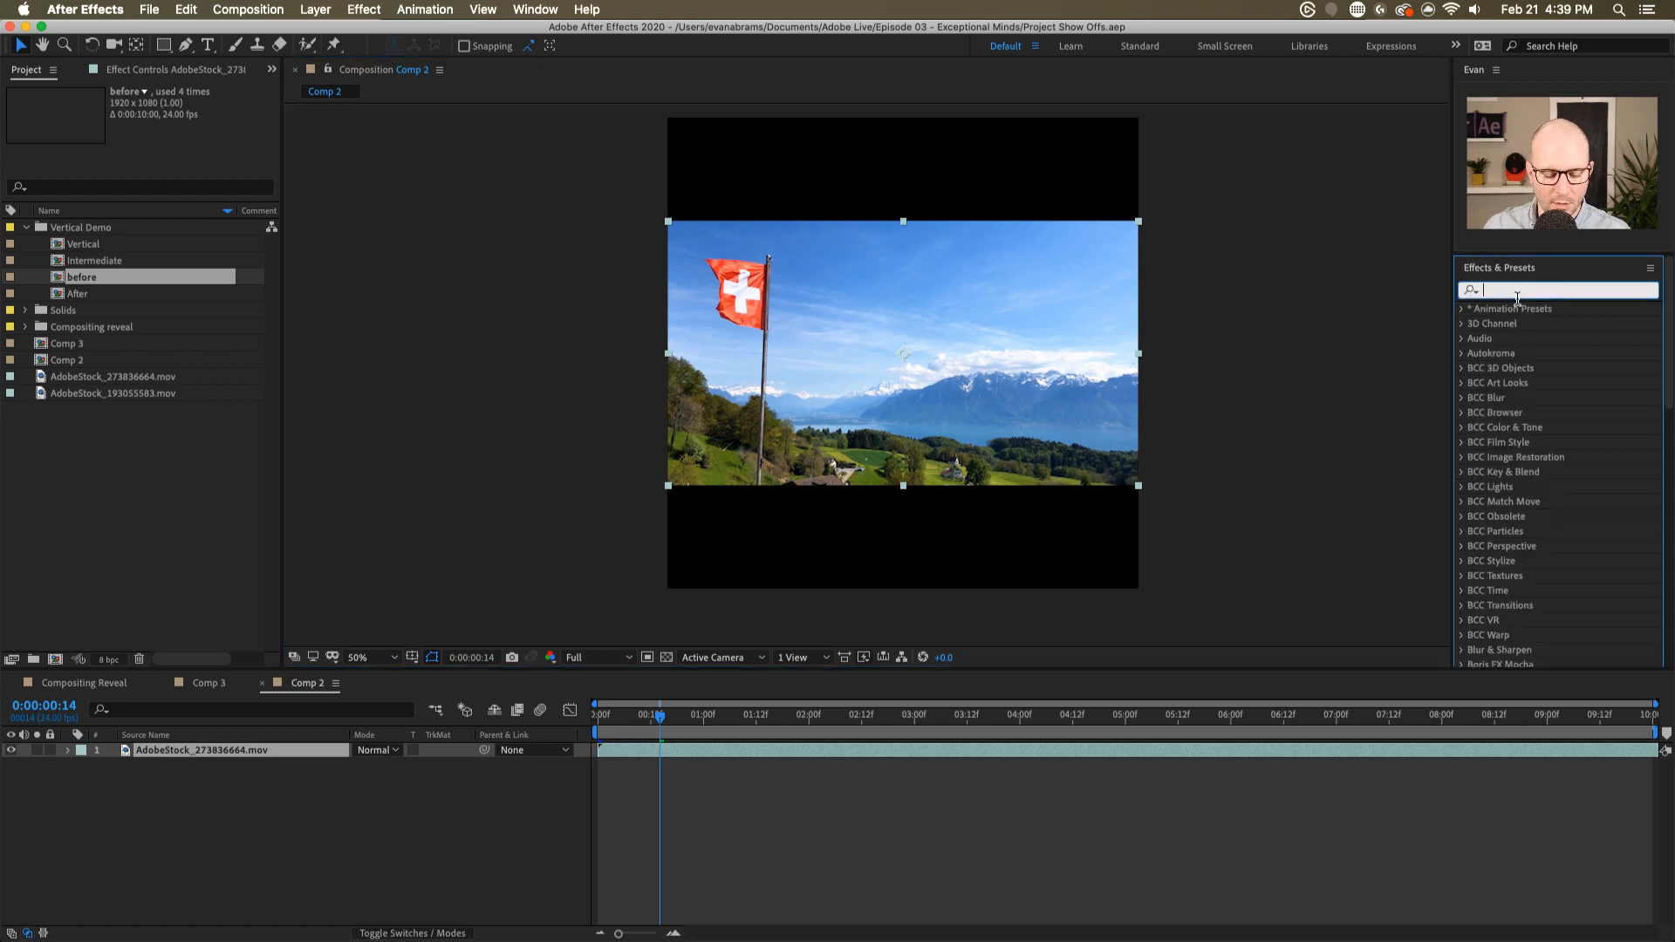
pyautogui.write('warp')
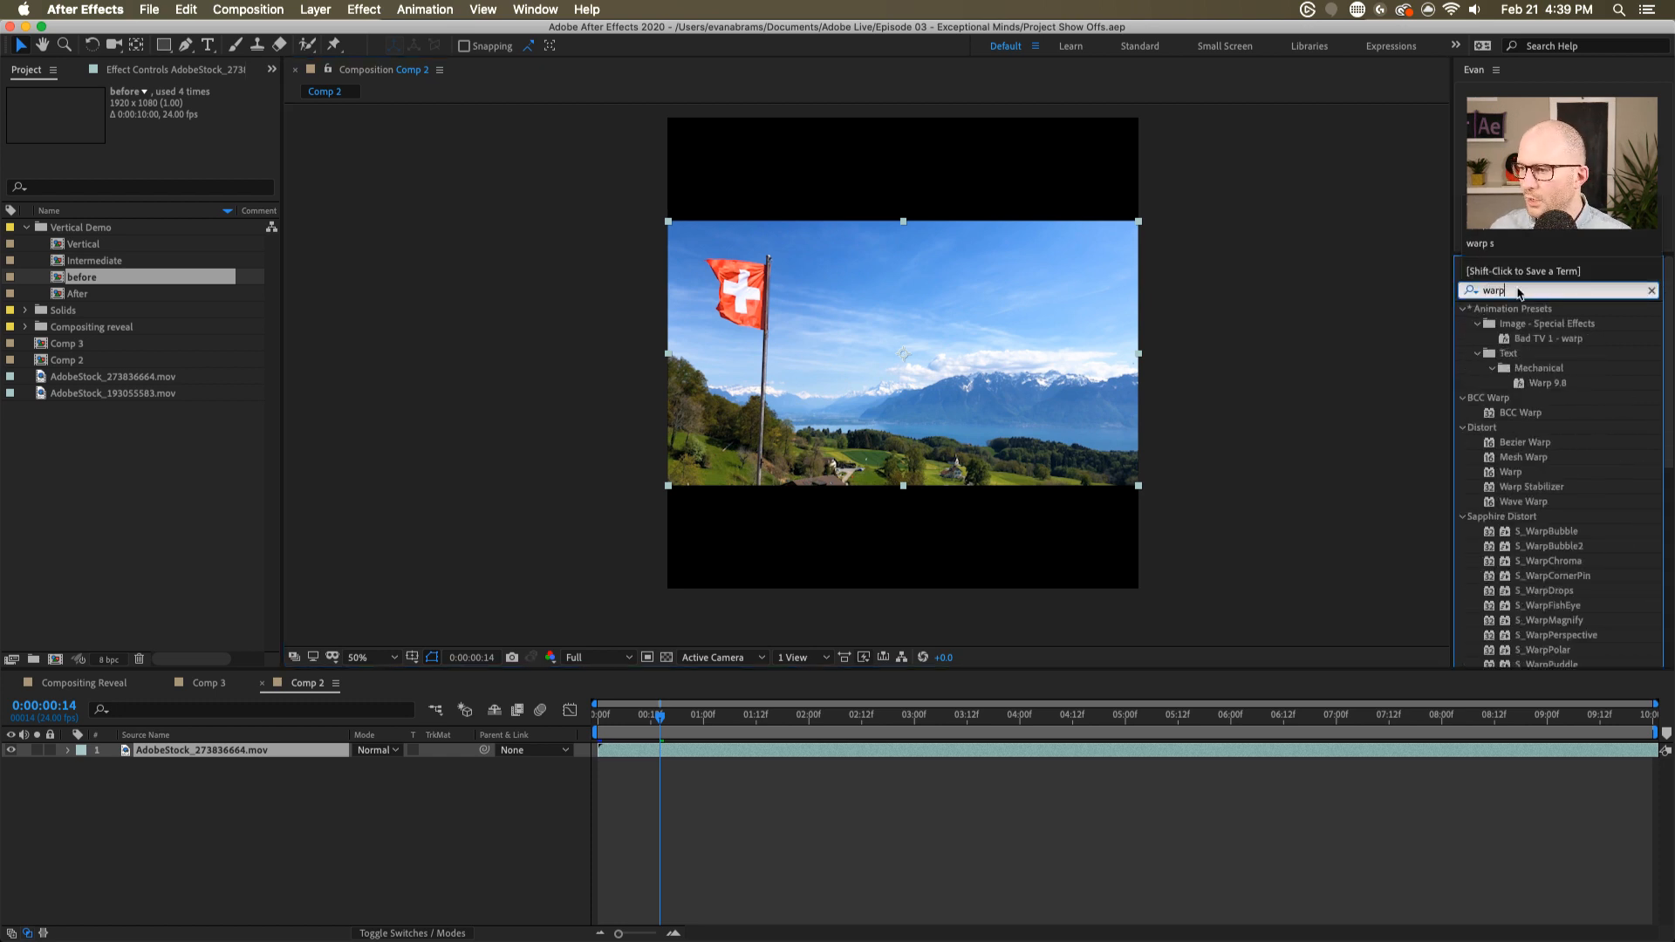
pyautogui.doubleClick(1523, 489)
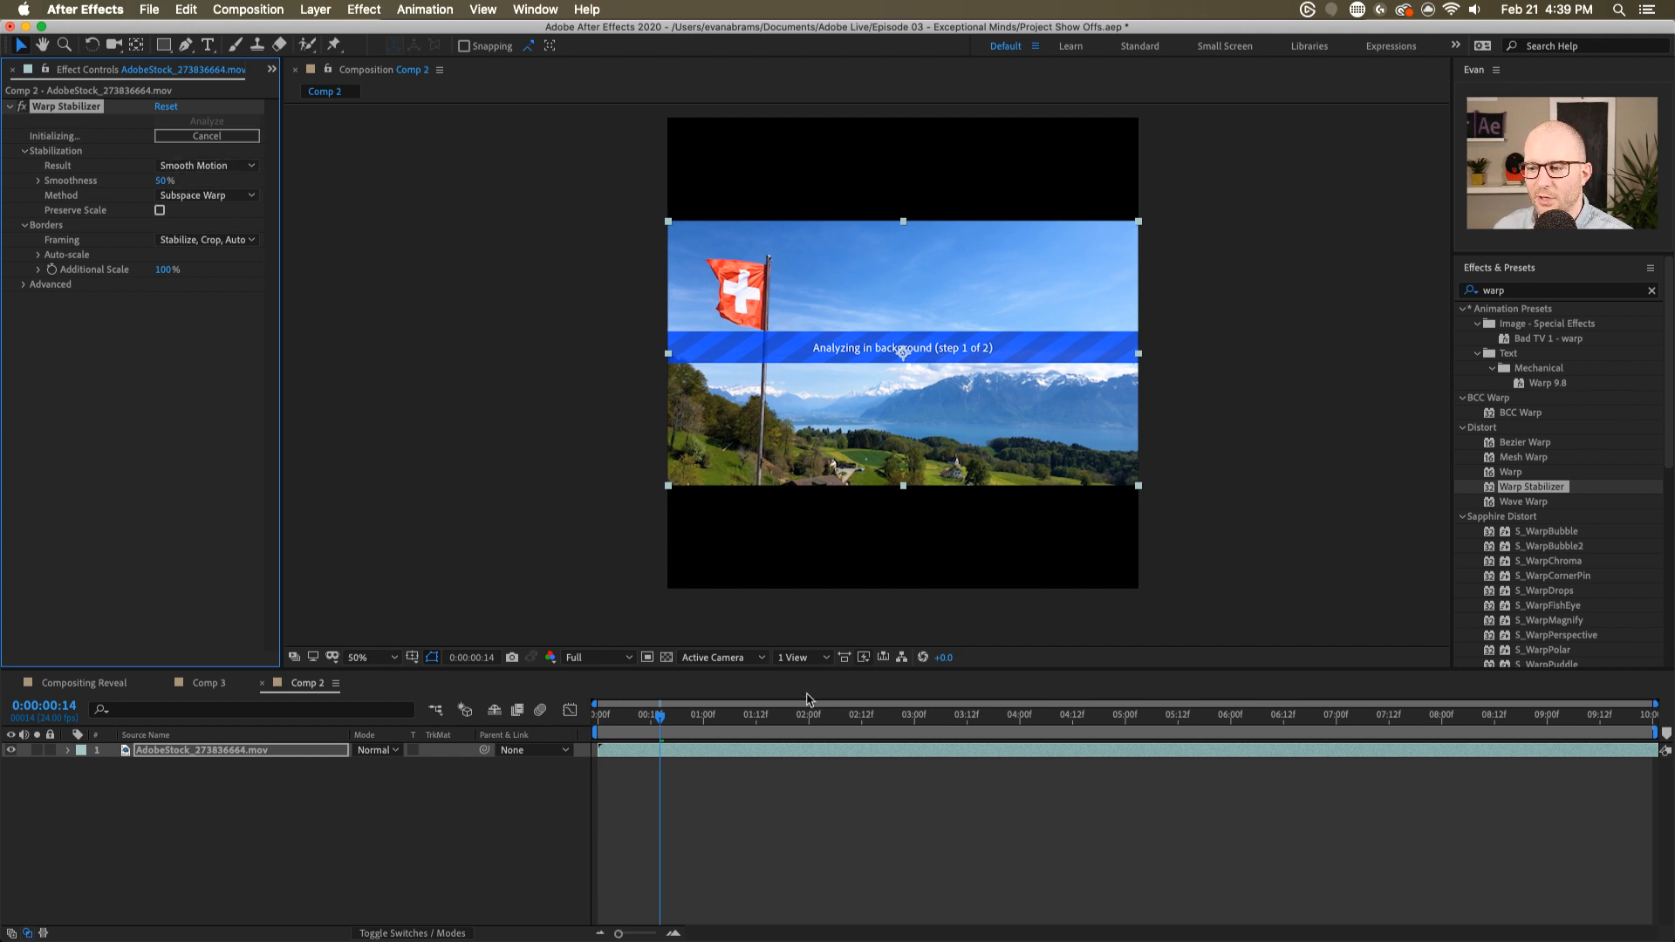
# - Scrub the flag footage to 0:00:03:01 and set Warp Stabilizer to No Motion with the Position, Scale, Rotation method
pyautogui.moveTo(797, 715); pyautogui.dragTo(920, 748)
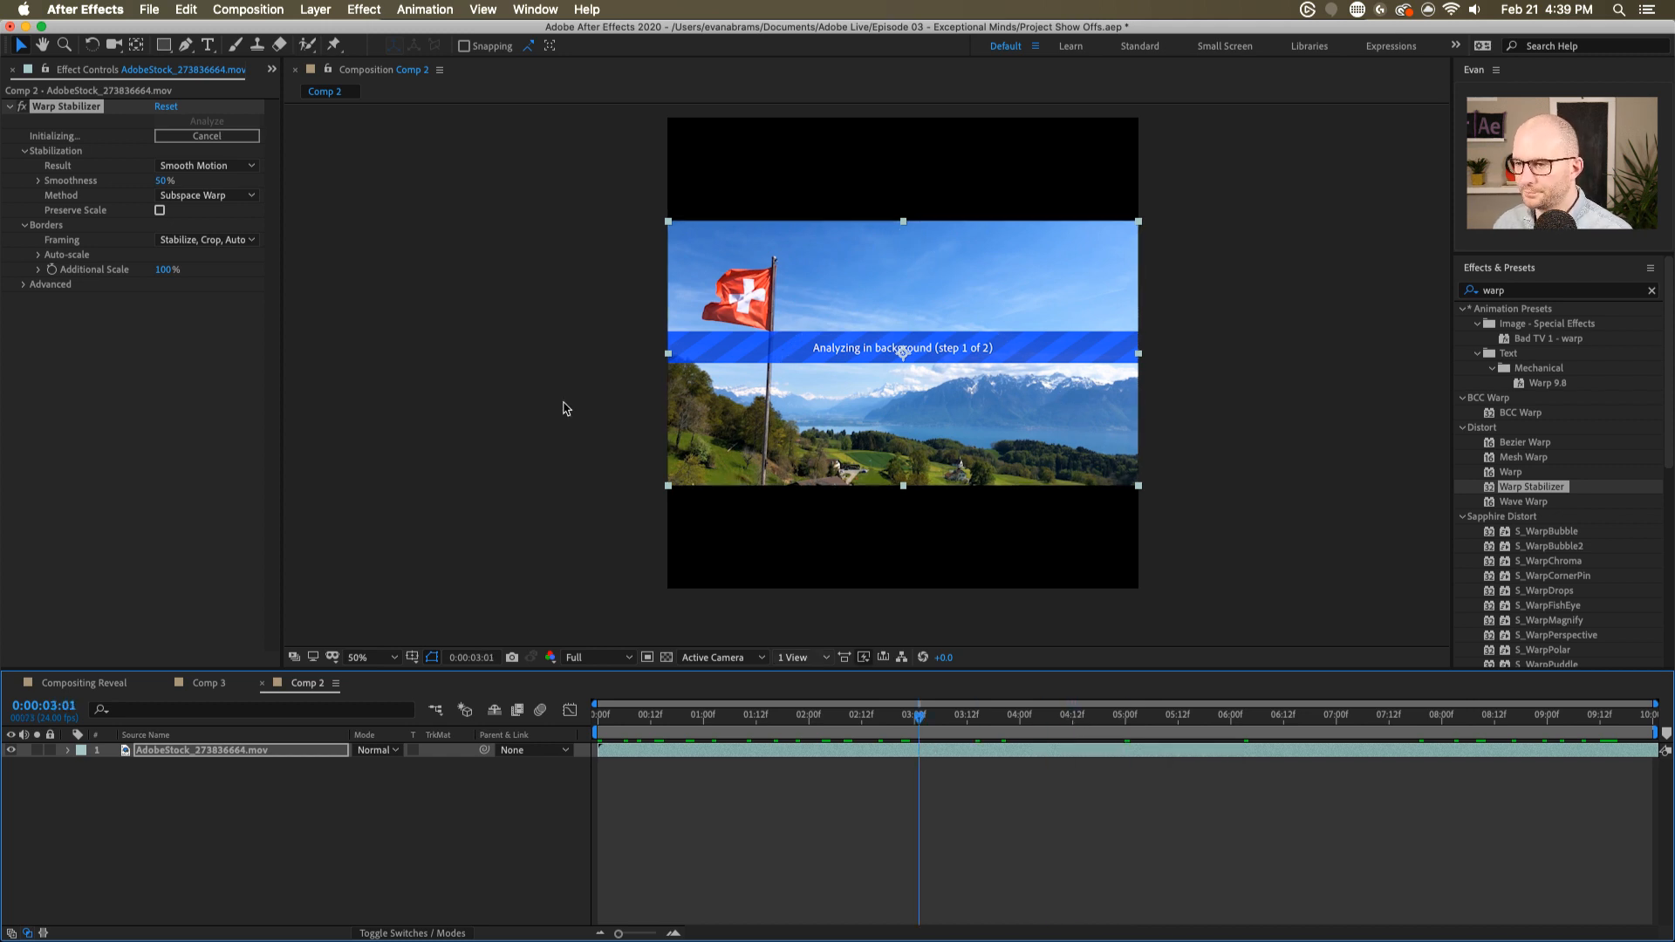
pyautogui.click(174, 166)
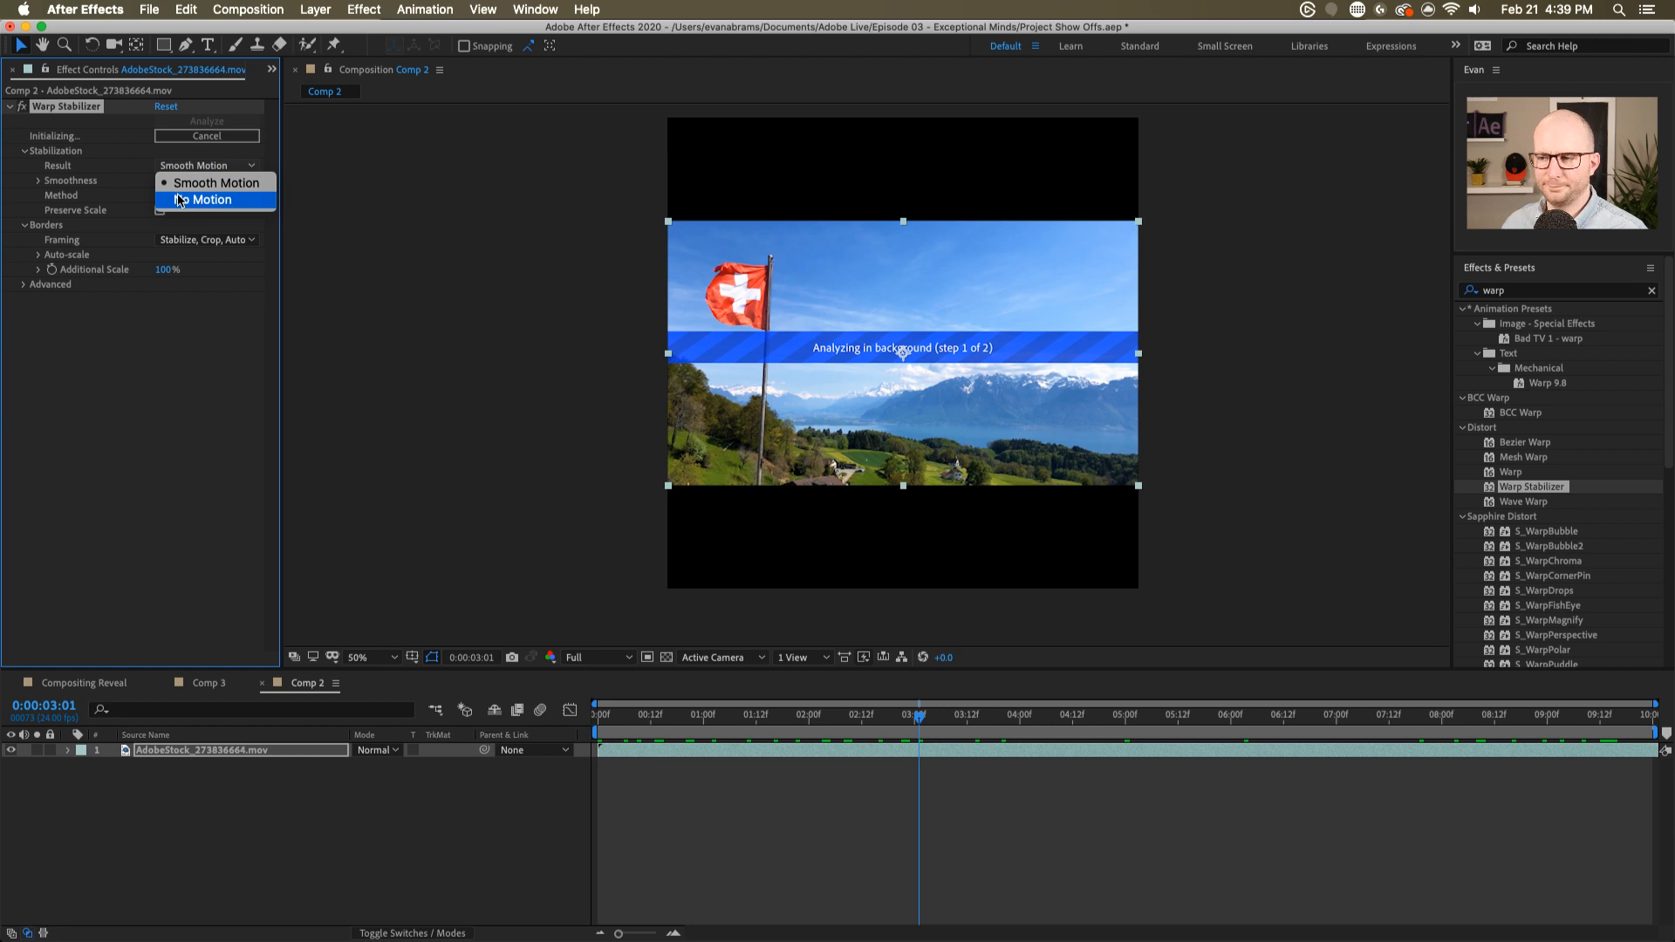
pyautogui.click(178, 200)
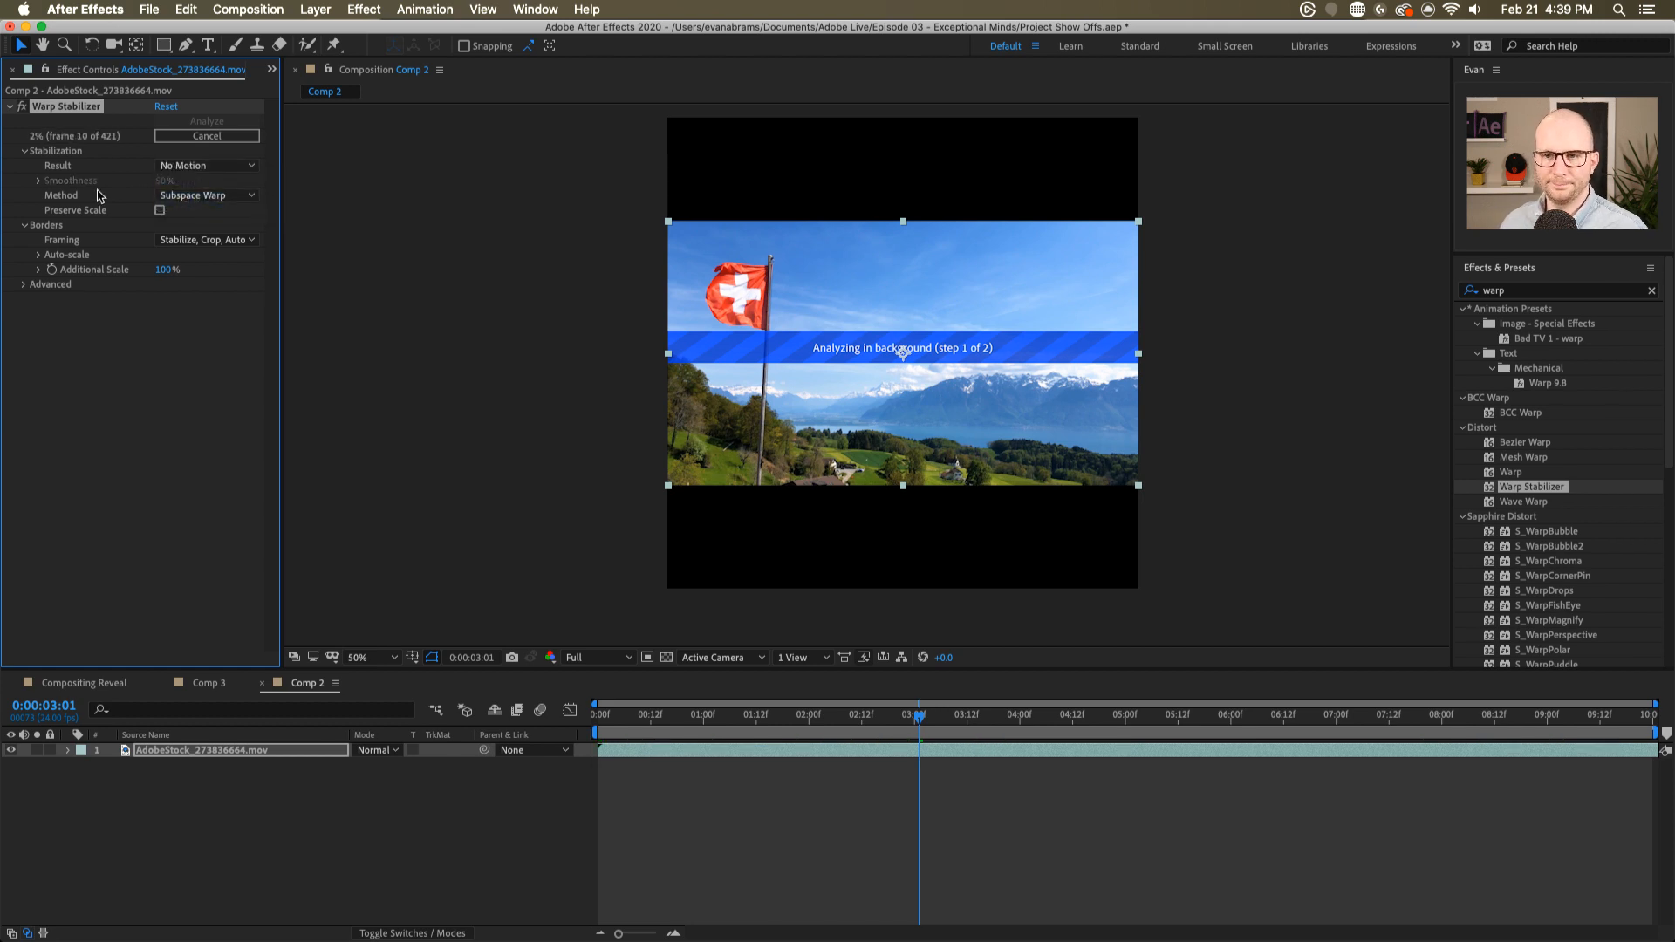
pyautogui.click(175, 198)
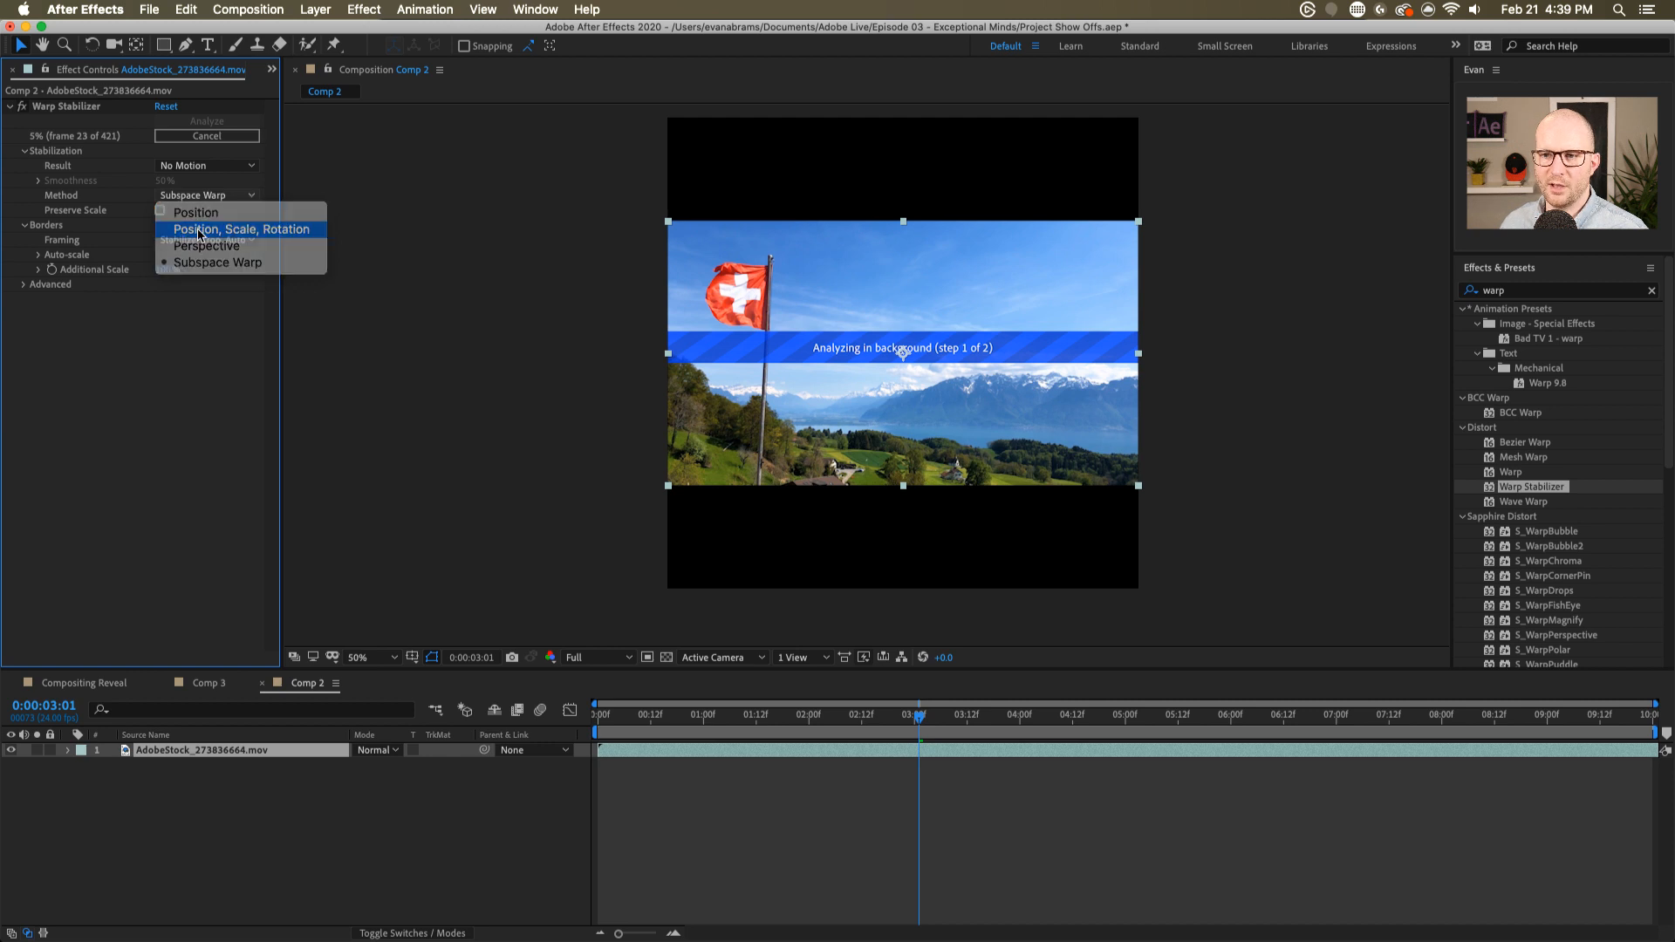
pyautogui.click(198, 231)
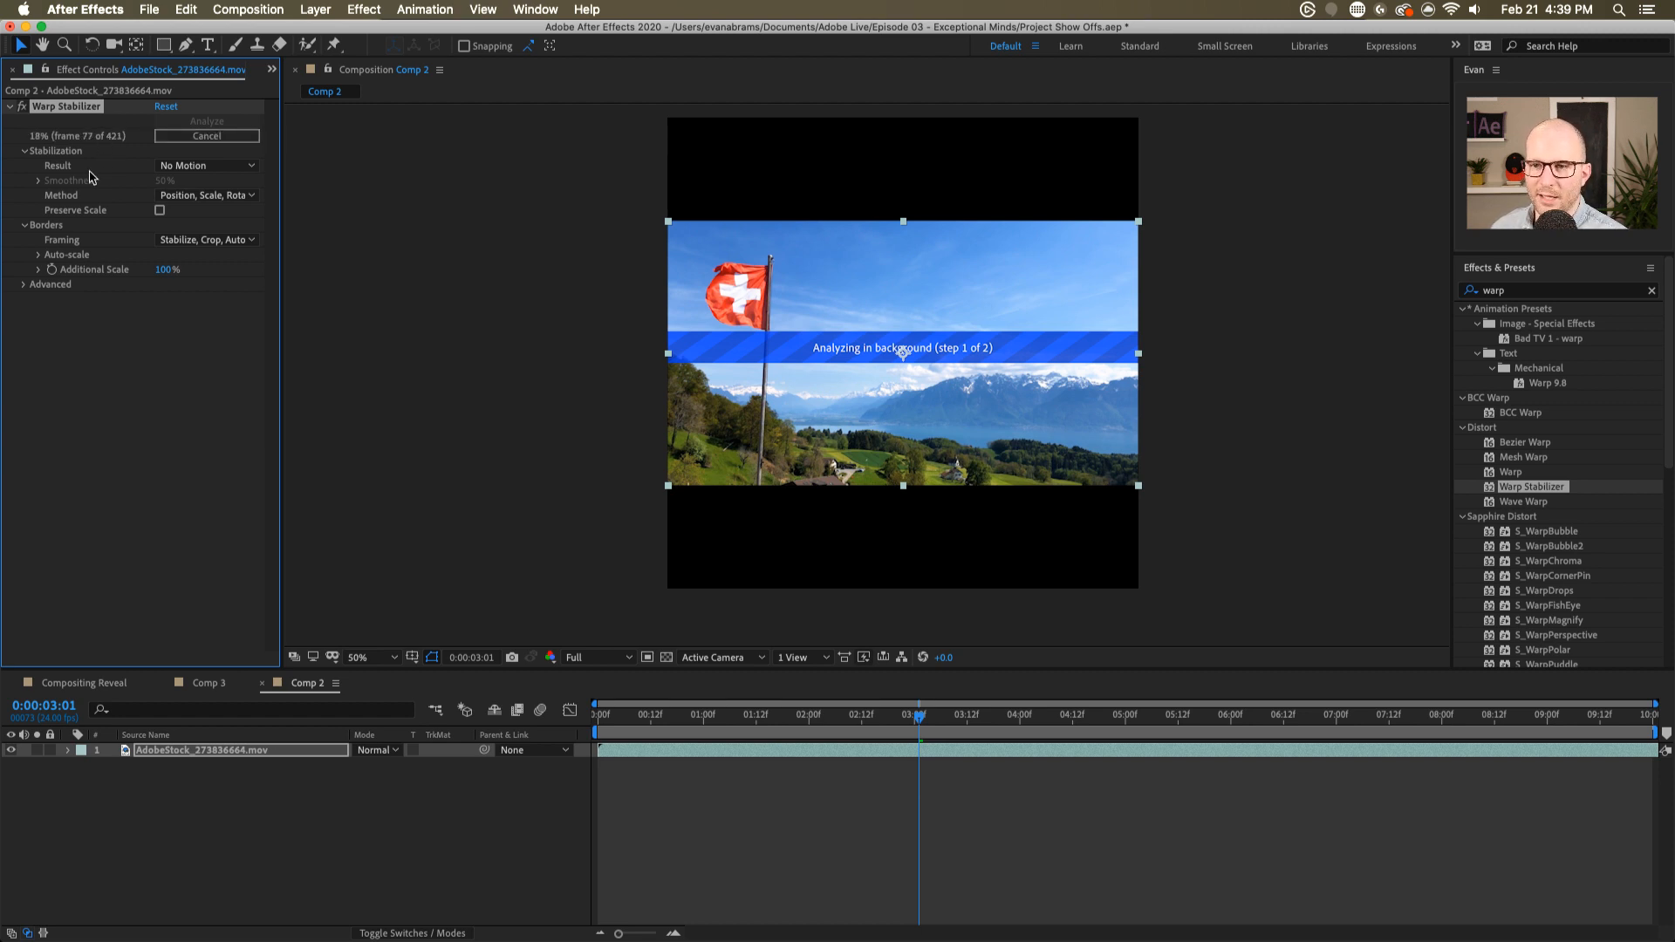
# - Expand Warp Stabilizer's Advanced settings, set its framing to Stabilize Only, and scrub the footage to check the stabilized edges
pyautogui.click(28, 285)
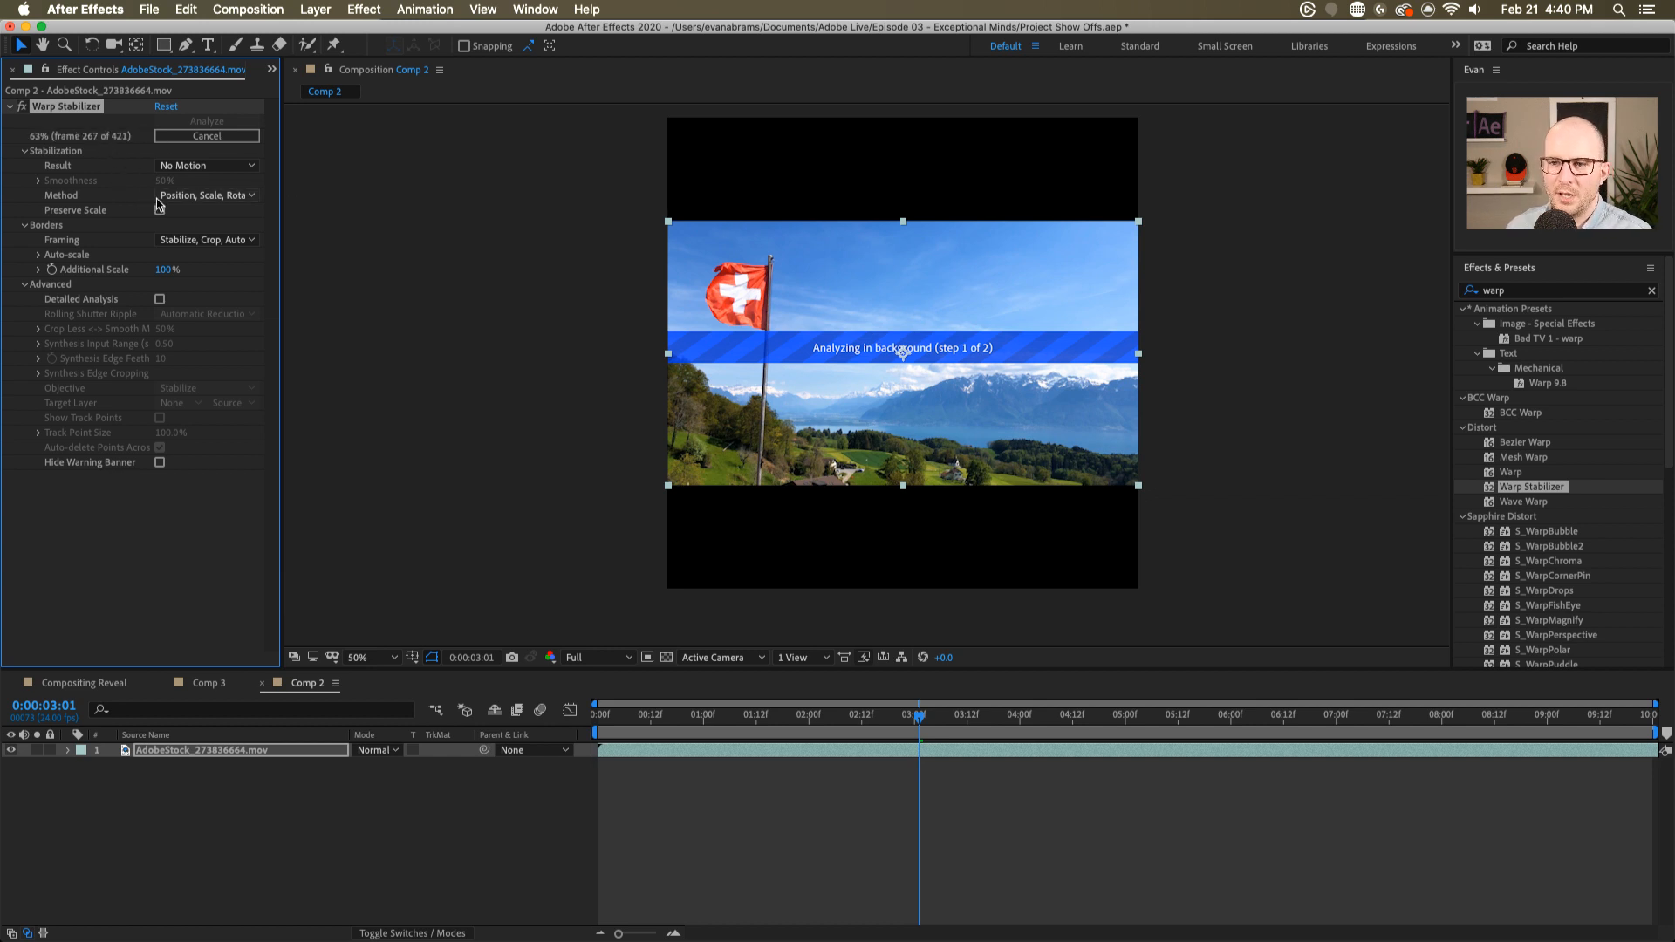
pyautogui.click(207, 199)
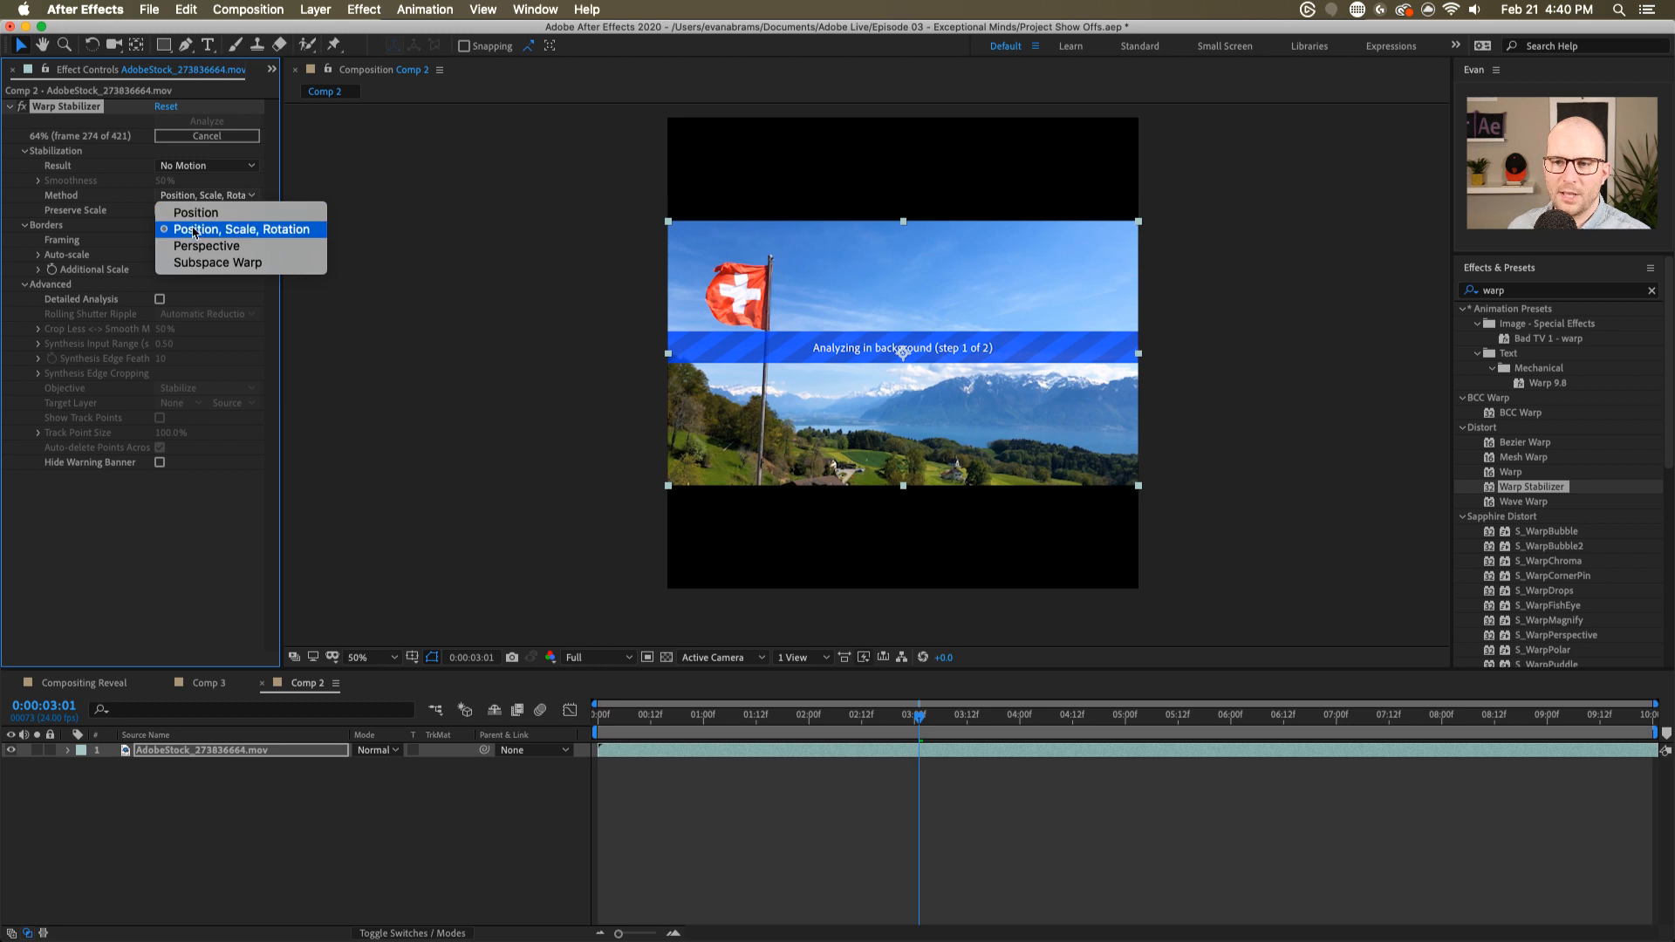
pyautogui.click(197, 563)
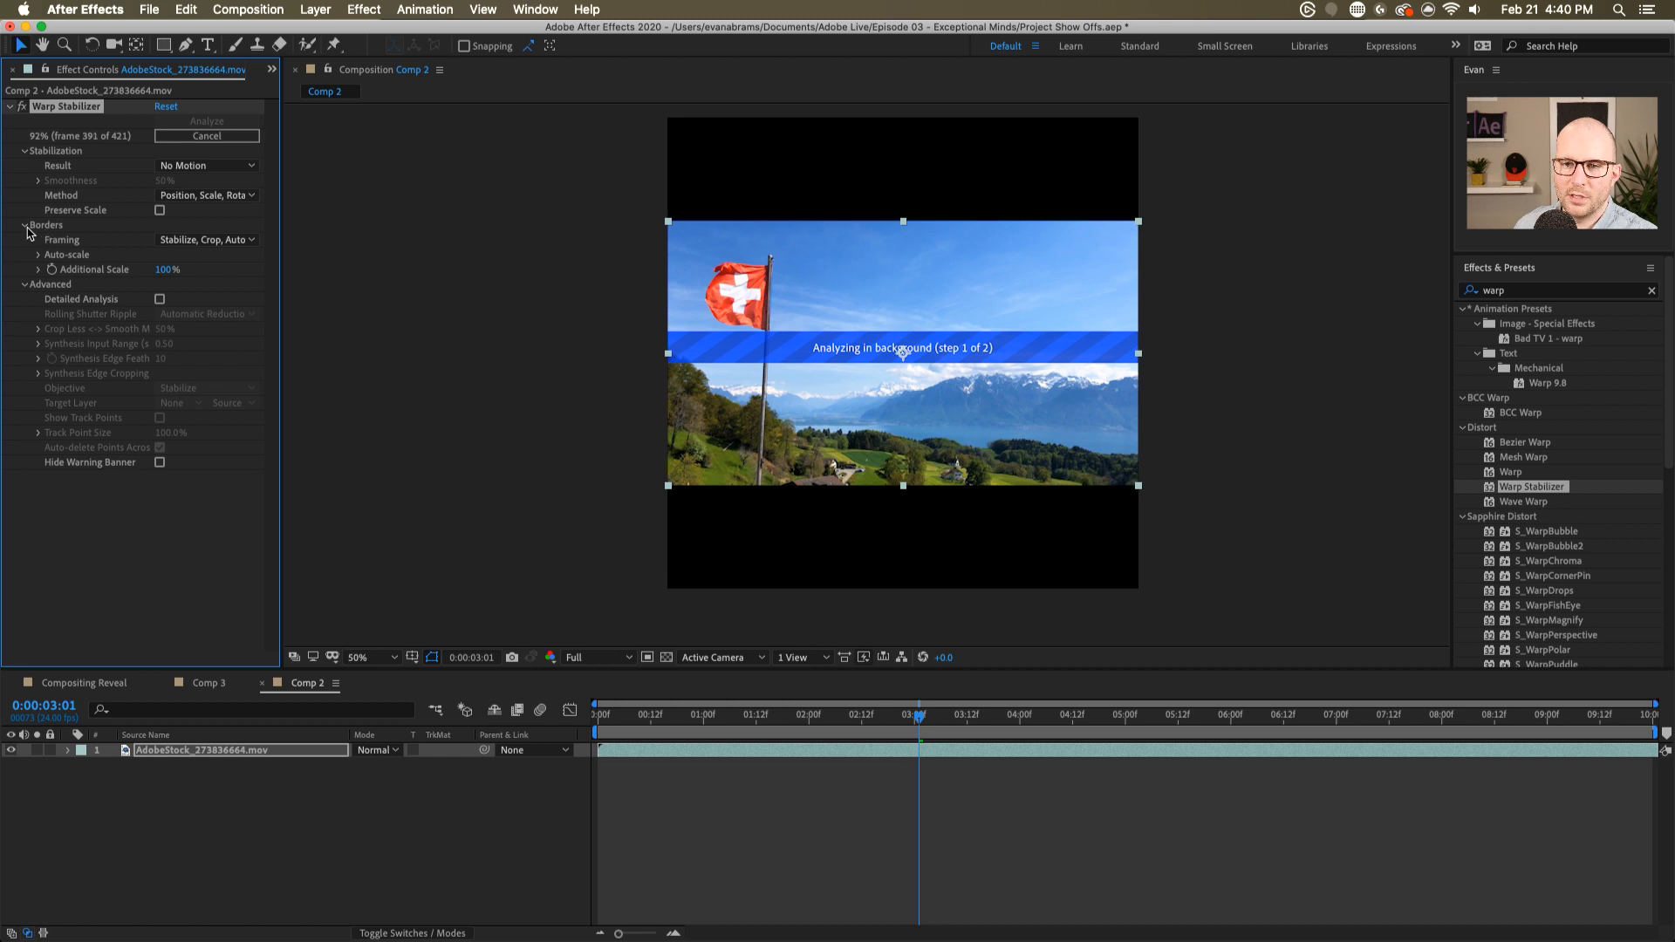
pyautogui.click(212, 241)
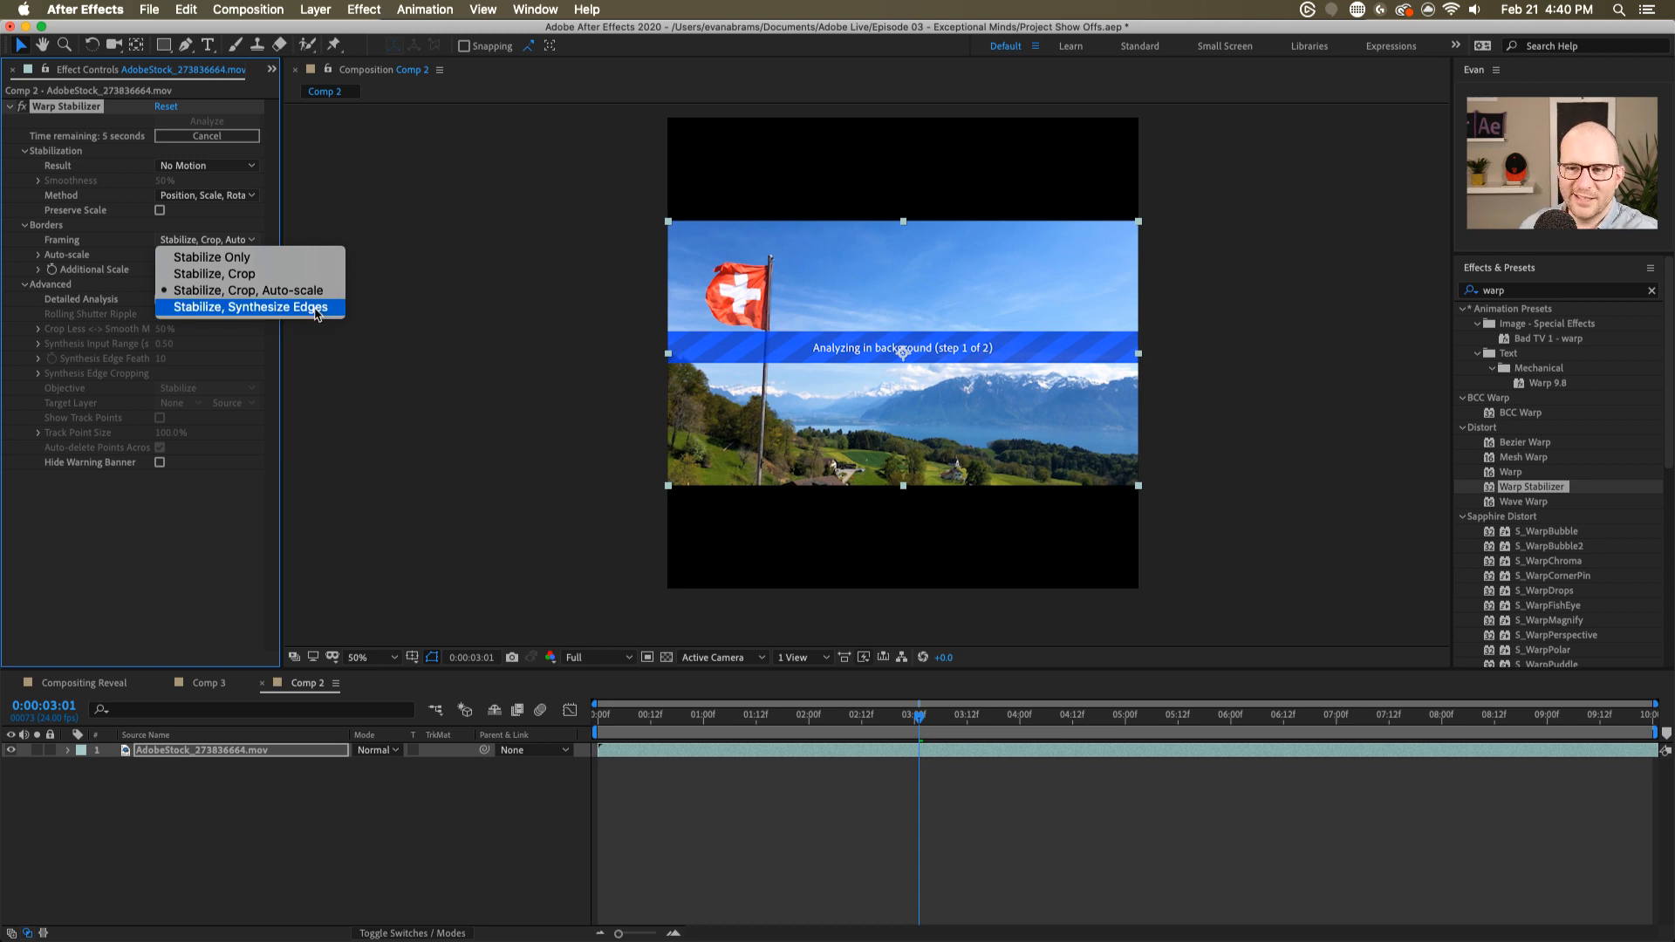
pyautogui.click(284, 265)
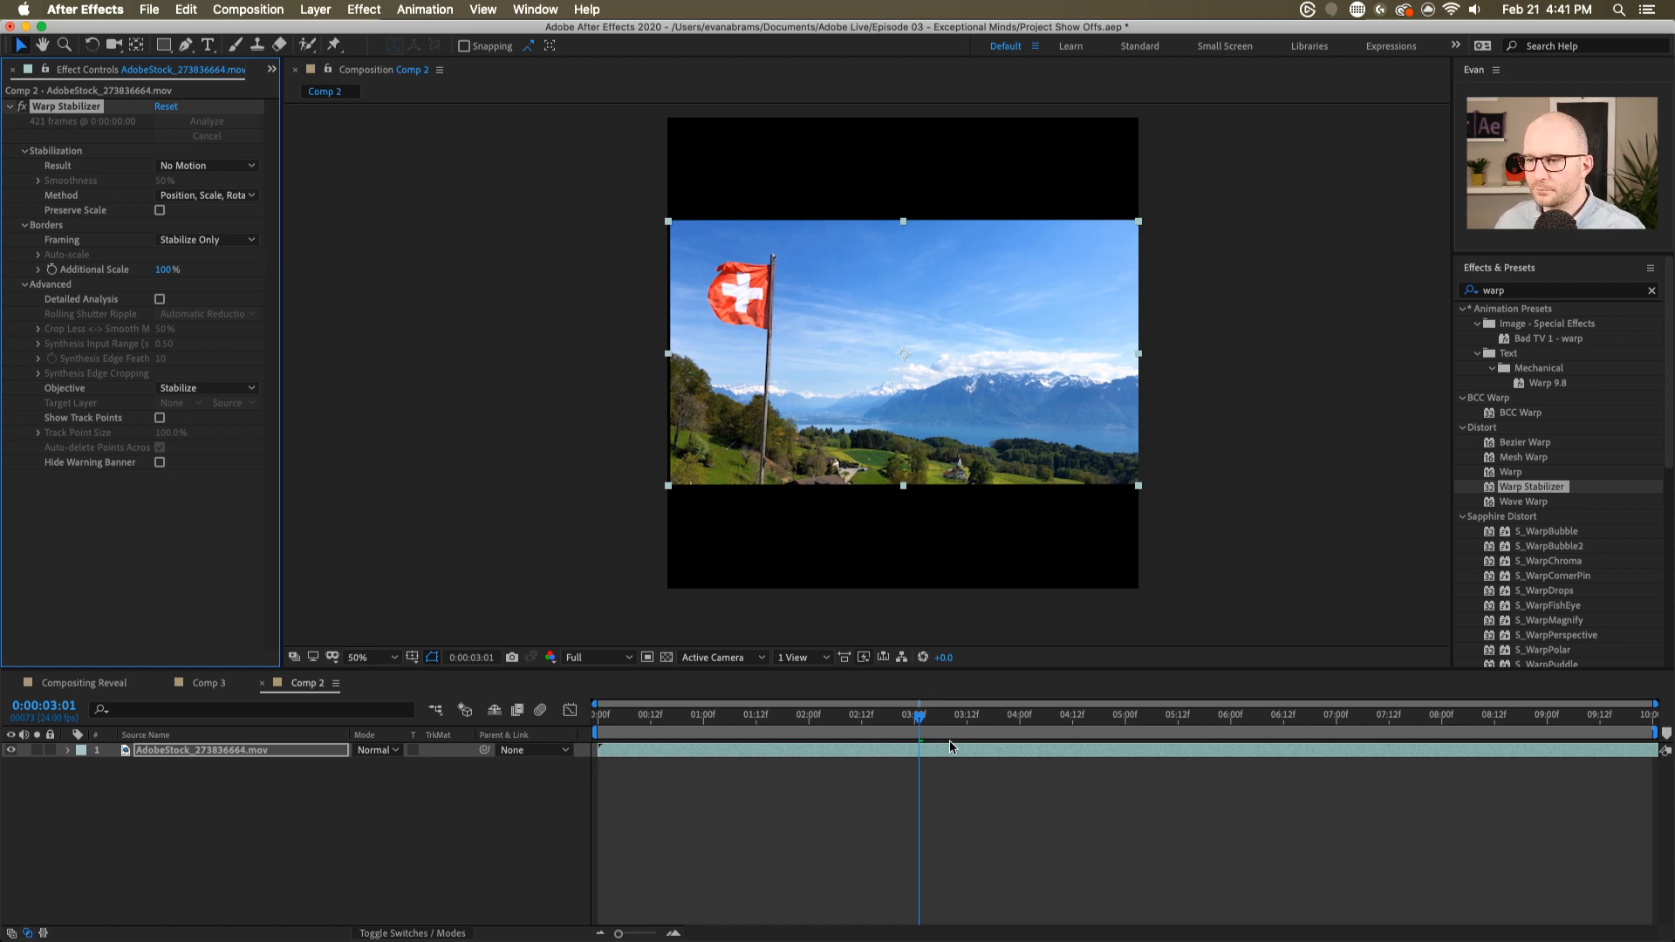
pyautogui.moveTo(966, 731); pyautogui.dragTo(953, 768)
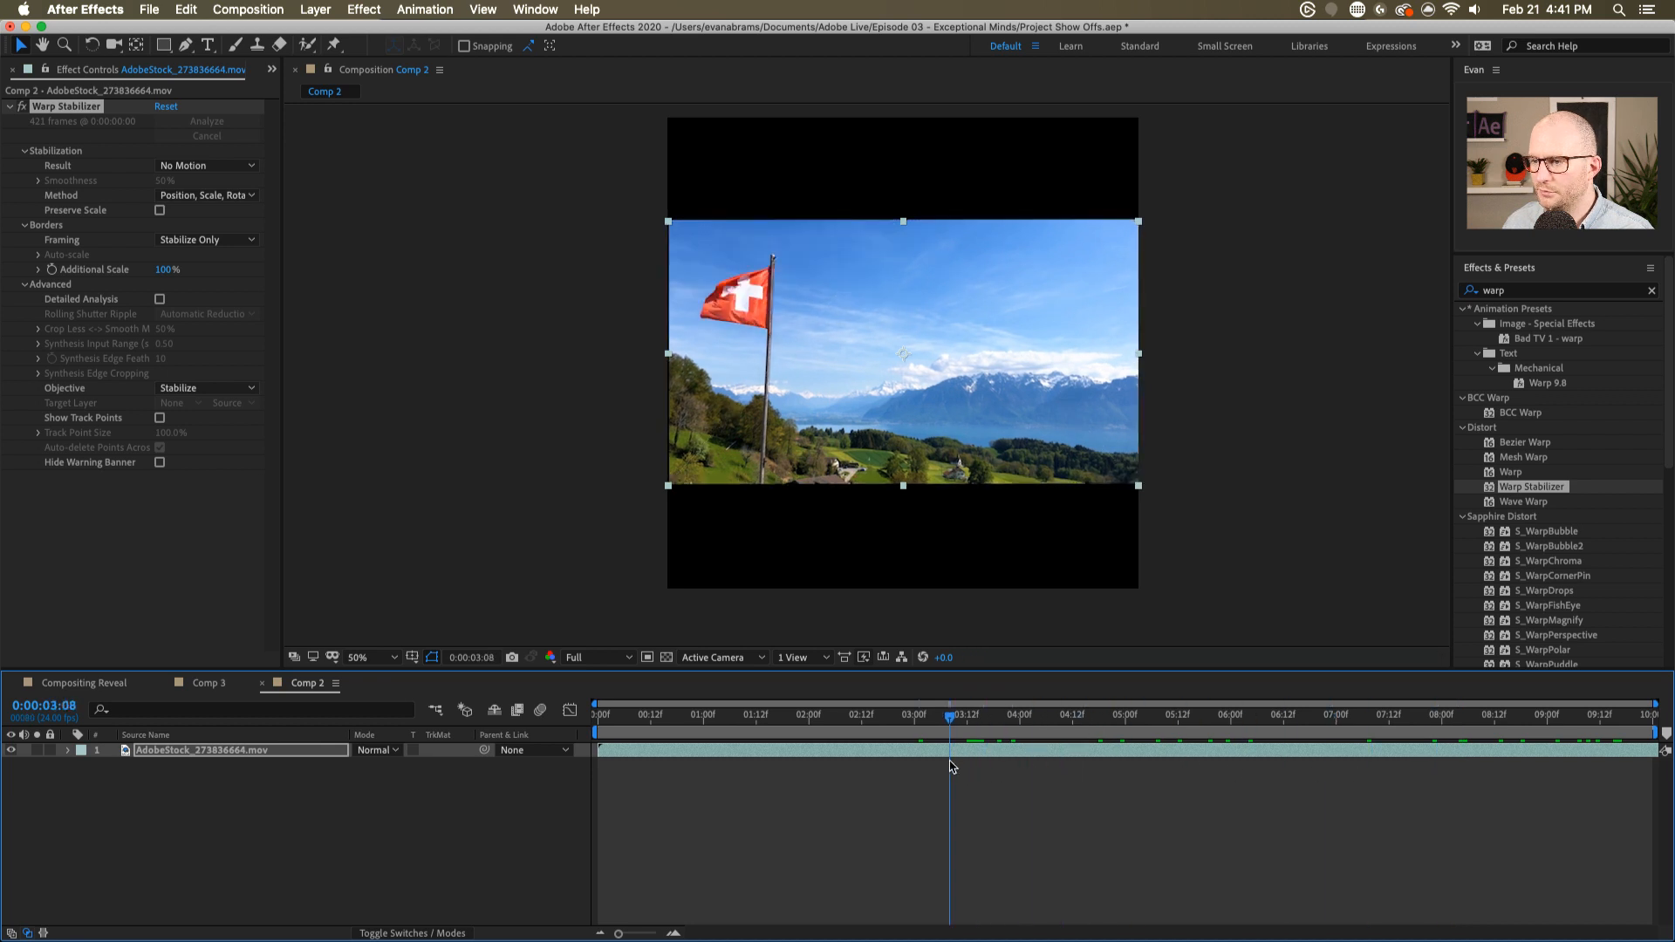
pyautogui.click(1411, 726)
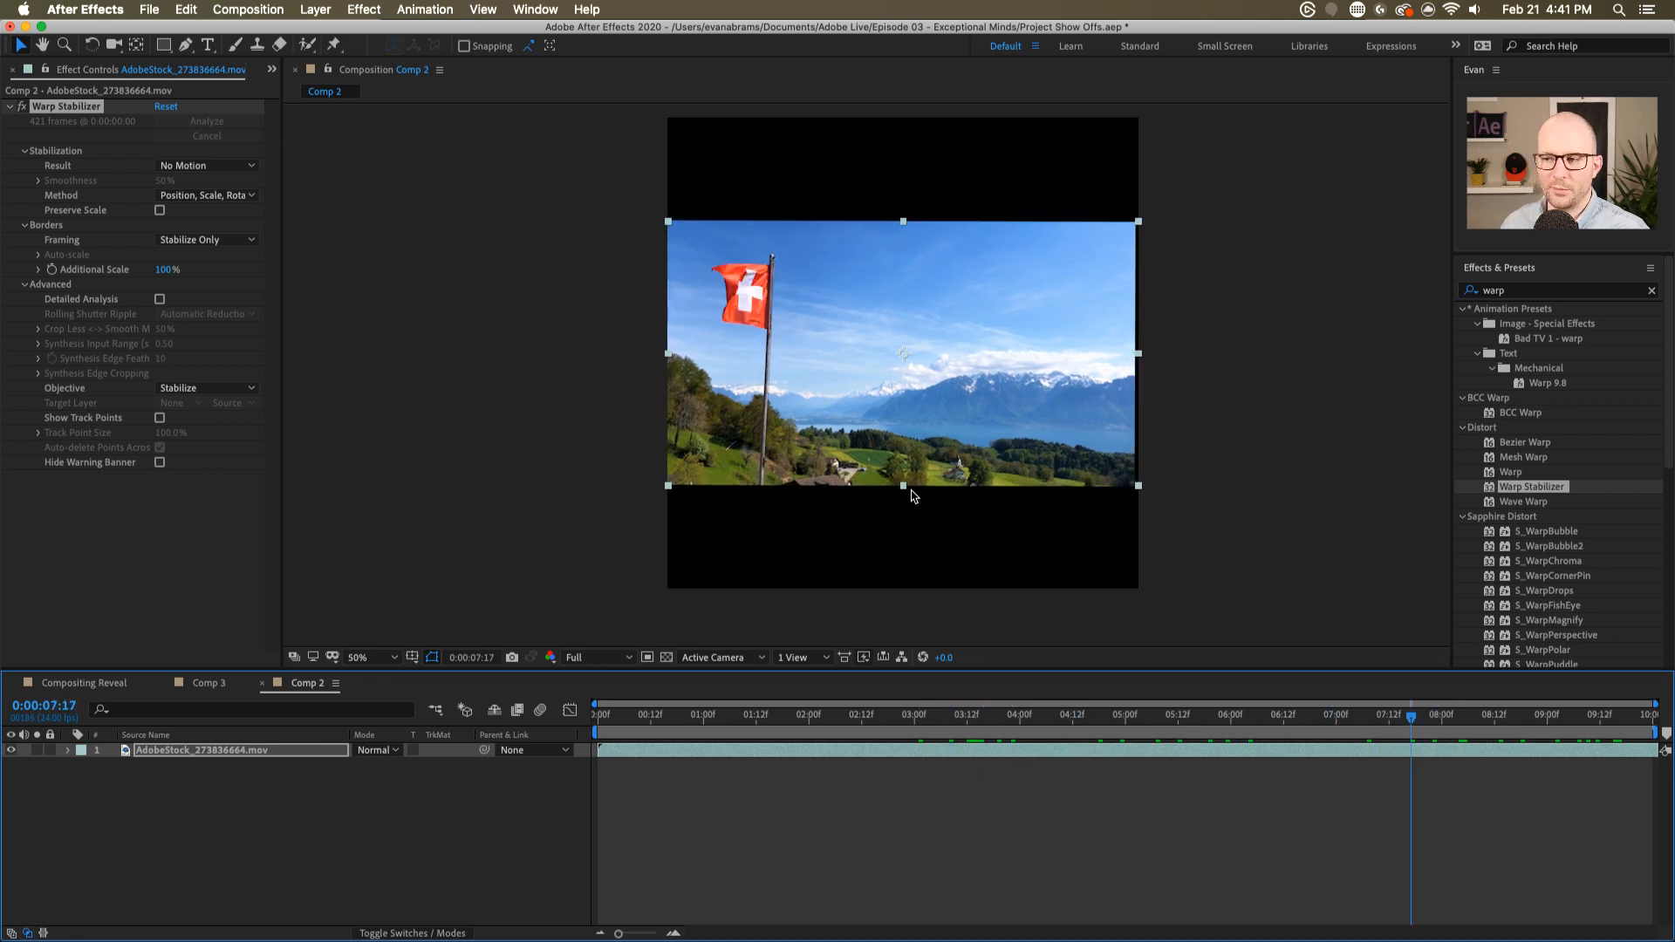
# - Scale the flag footage to about 104.2% and shift it so the mountains fill the square frame, checking by scrubbing to 0:00:07:11
pyautogui.press('s')
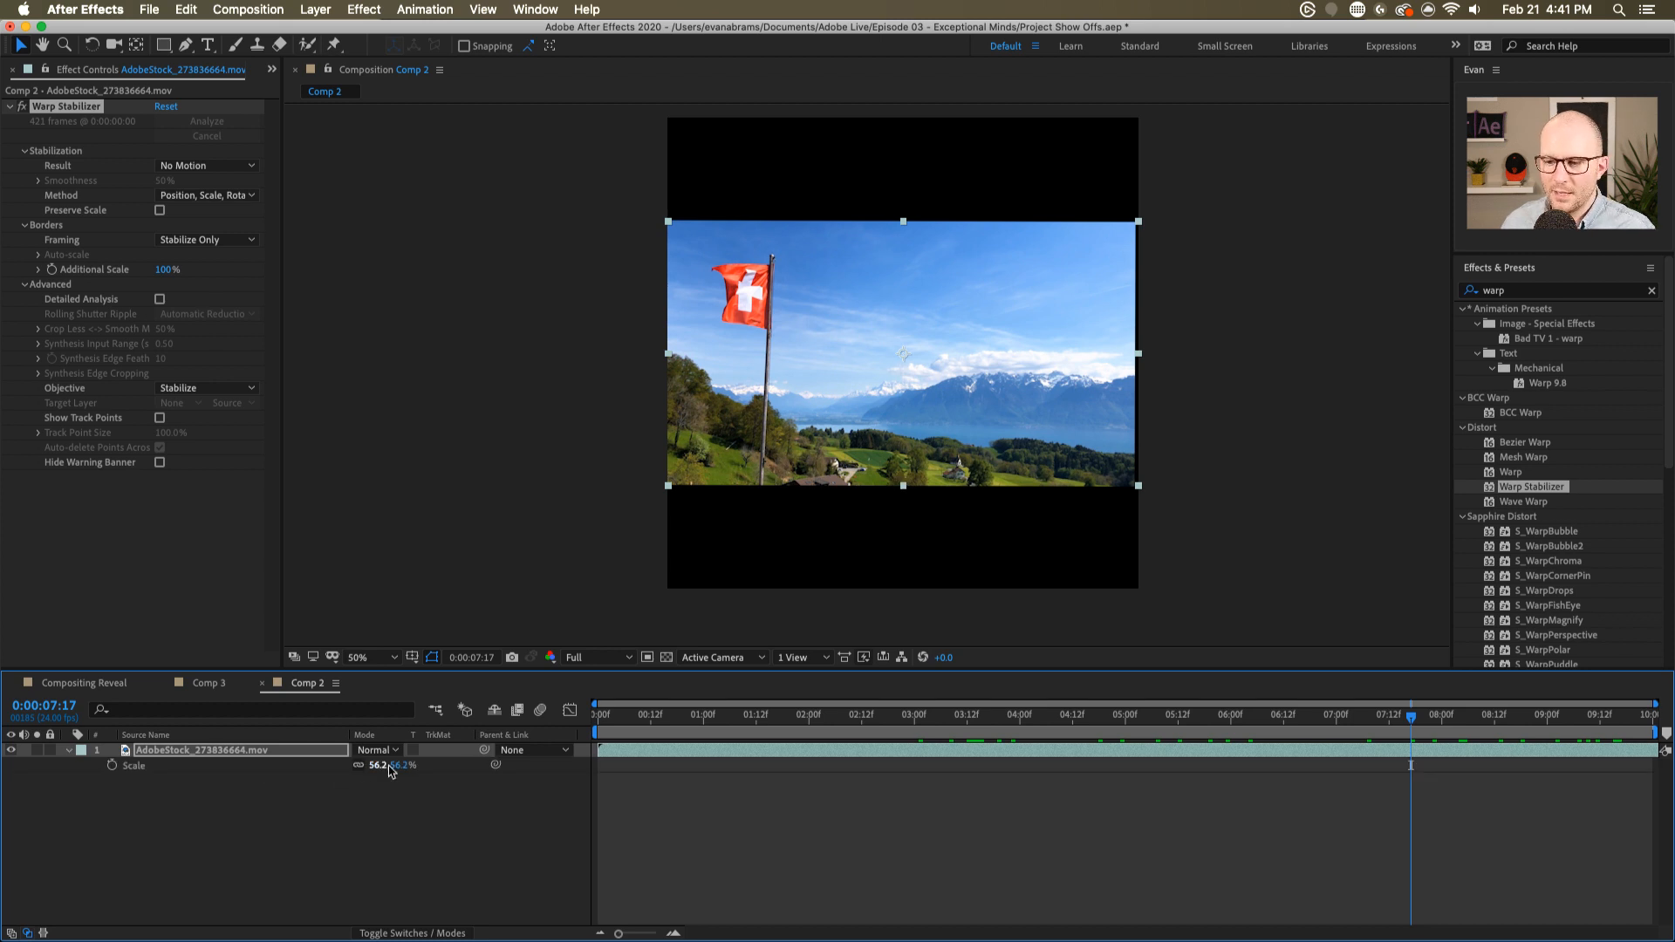
pyautogui.moveTo(391, 765); pyautogui.dragTo(432, 756)
pyautogui.moveTo(971, 452); pyautogui.dragTo(793, 434)
pyautogui.moveTo(638, 741); pyautogui.dragTo(1387, 716)
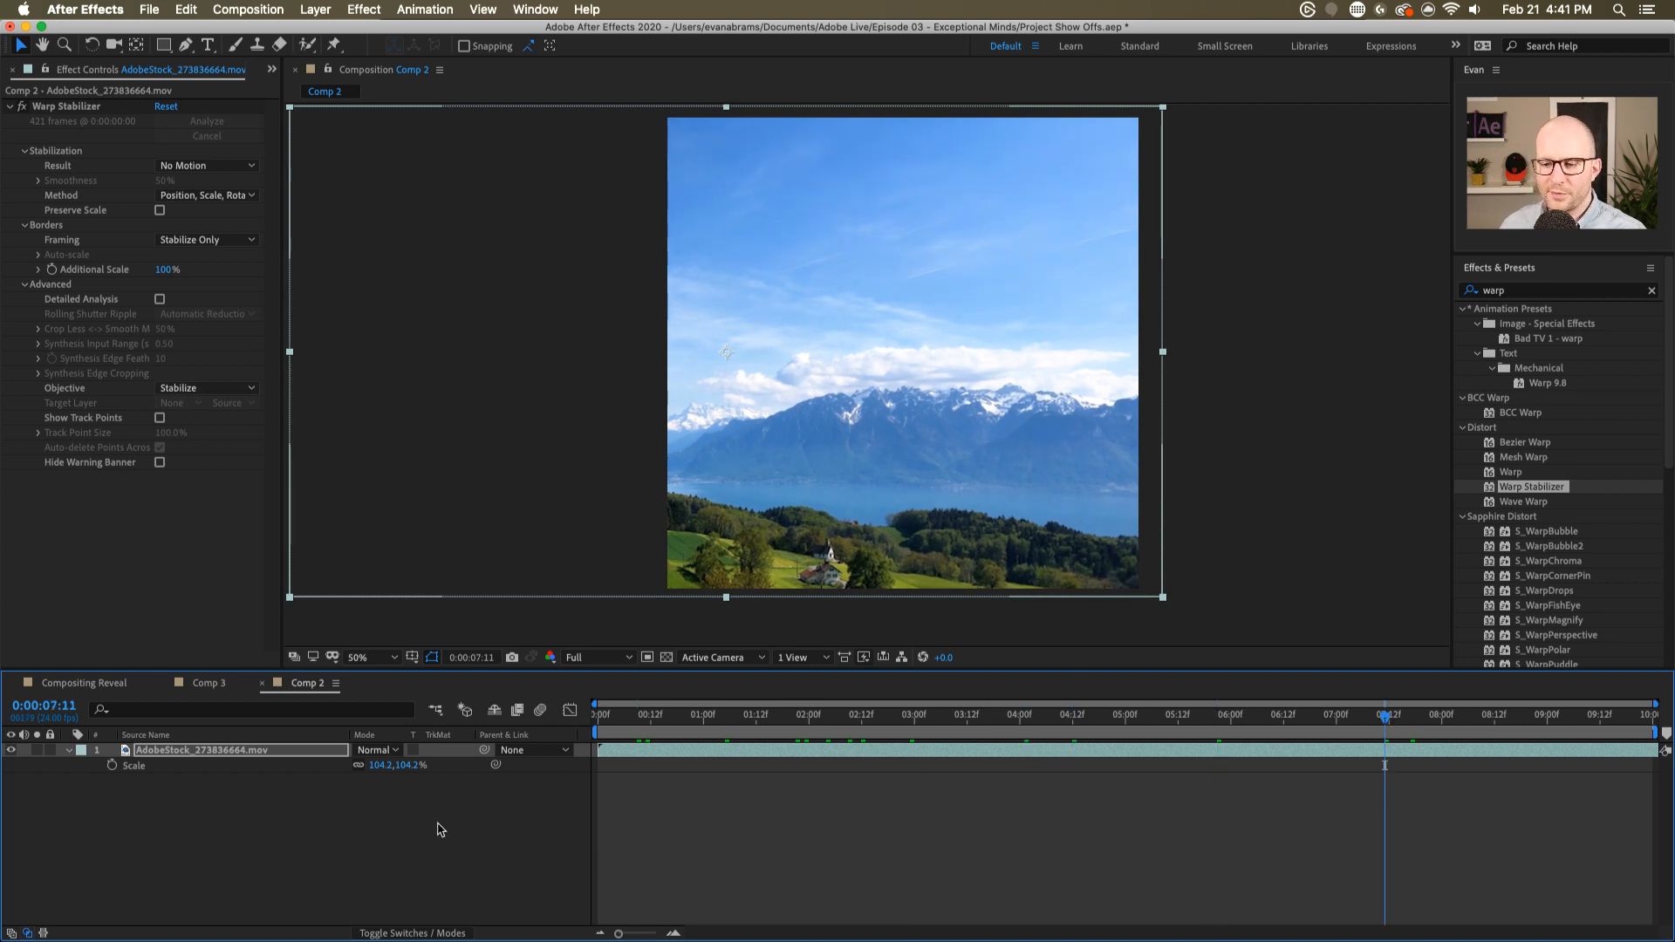
# - Show the layer switches and change the footage layer's quality and sampling to bicubic
pyautogui.click(157, 771)
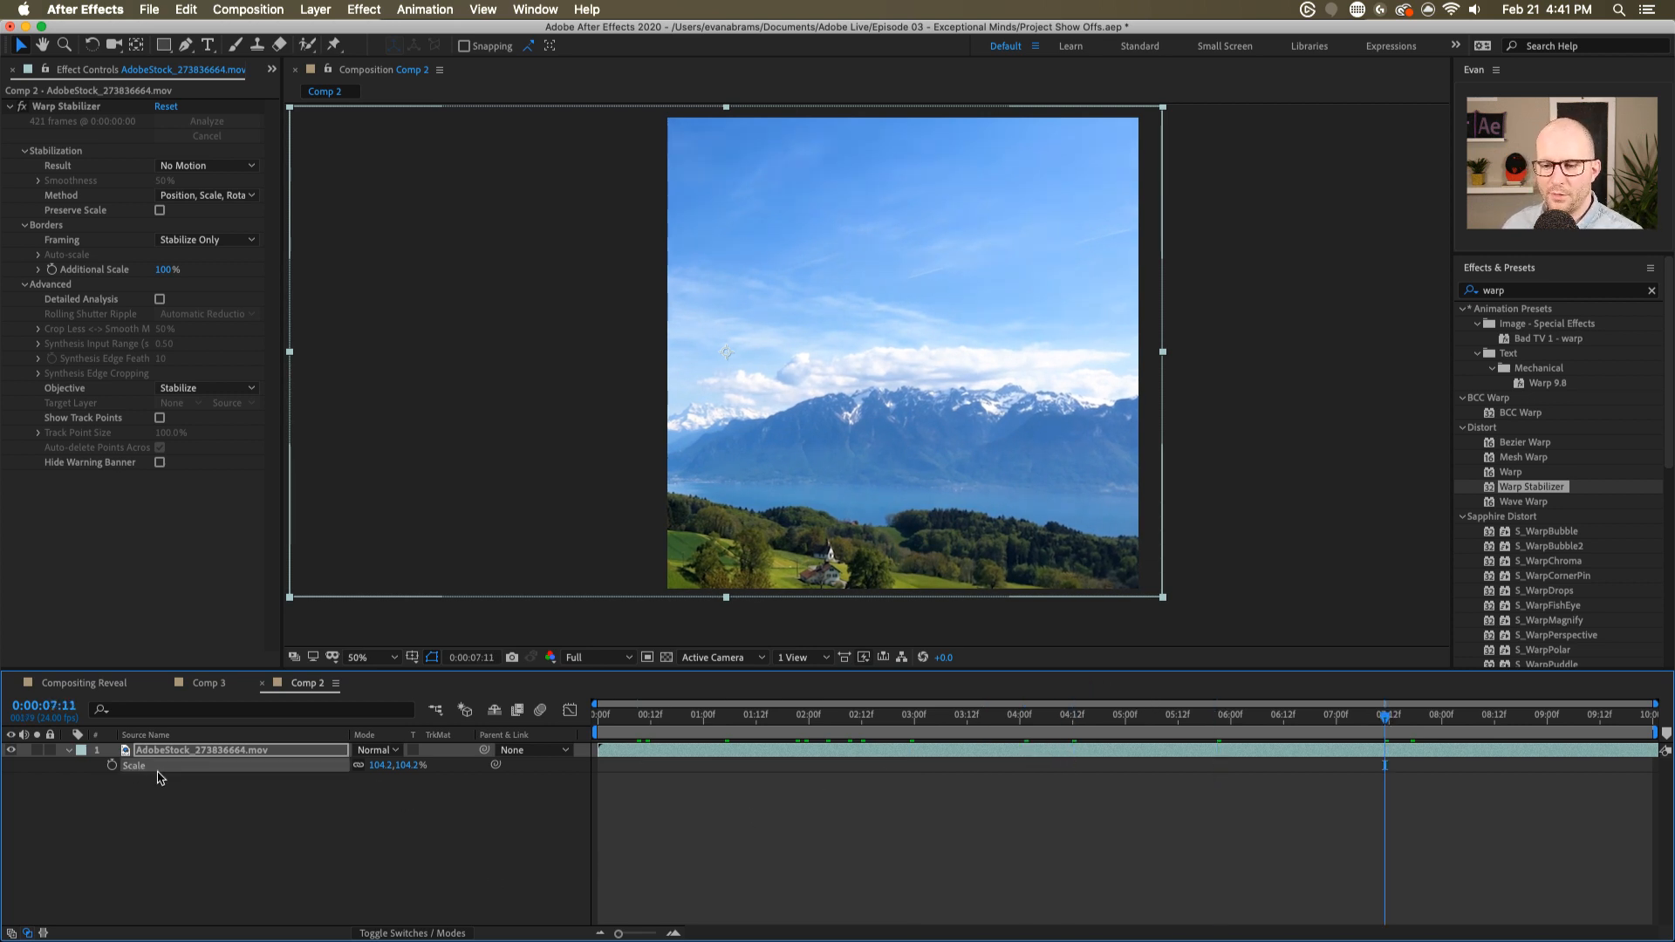
pyautogui.click(408, 765)
pyautogui.click(410, 795)
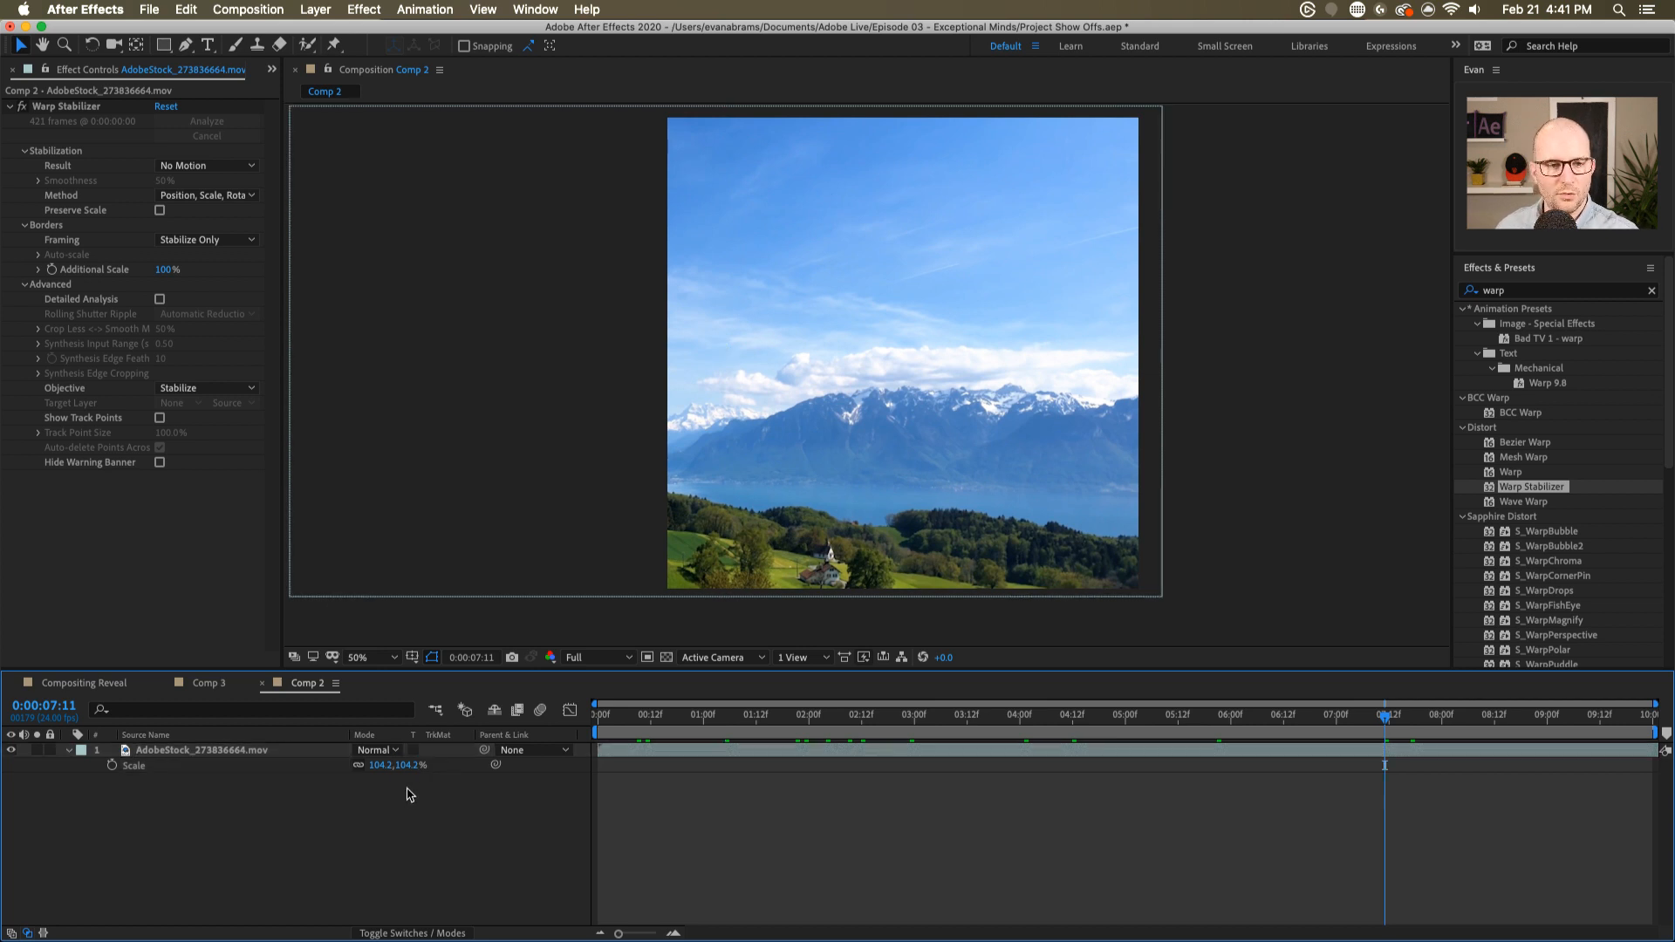
pyautogui.click(430, 932)
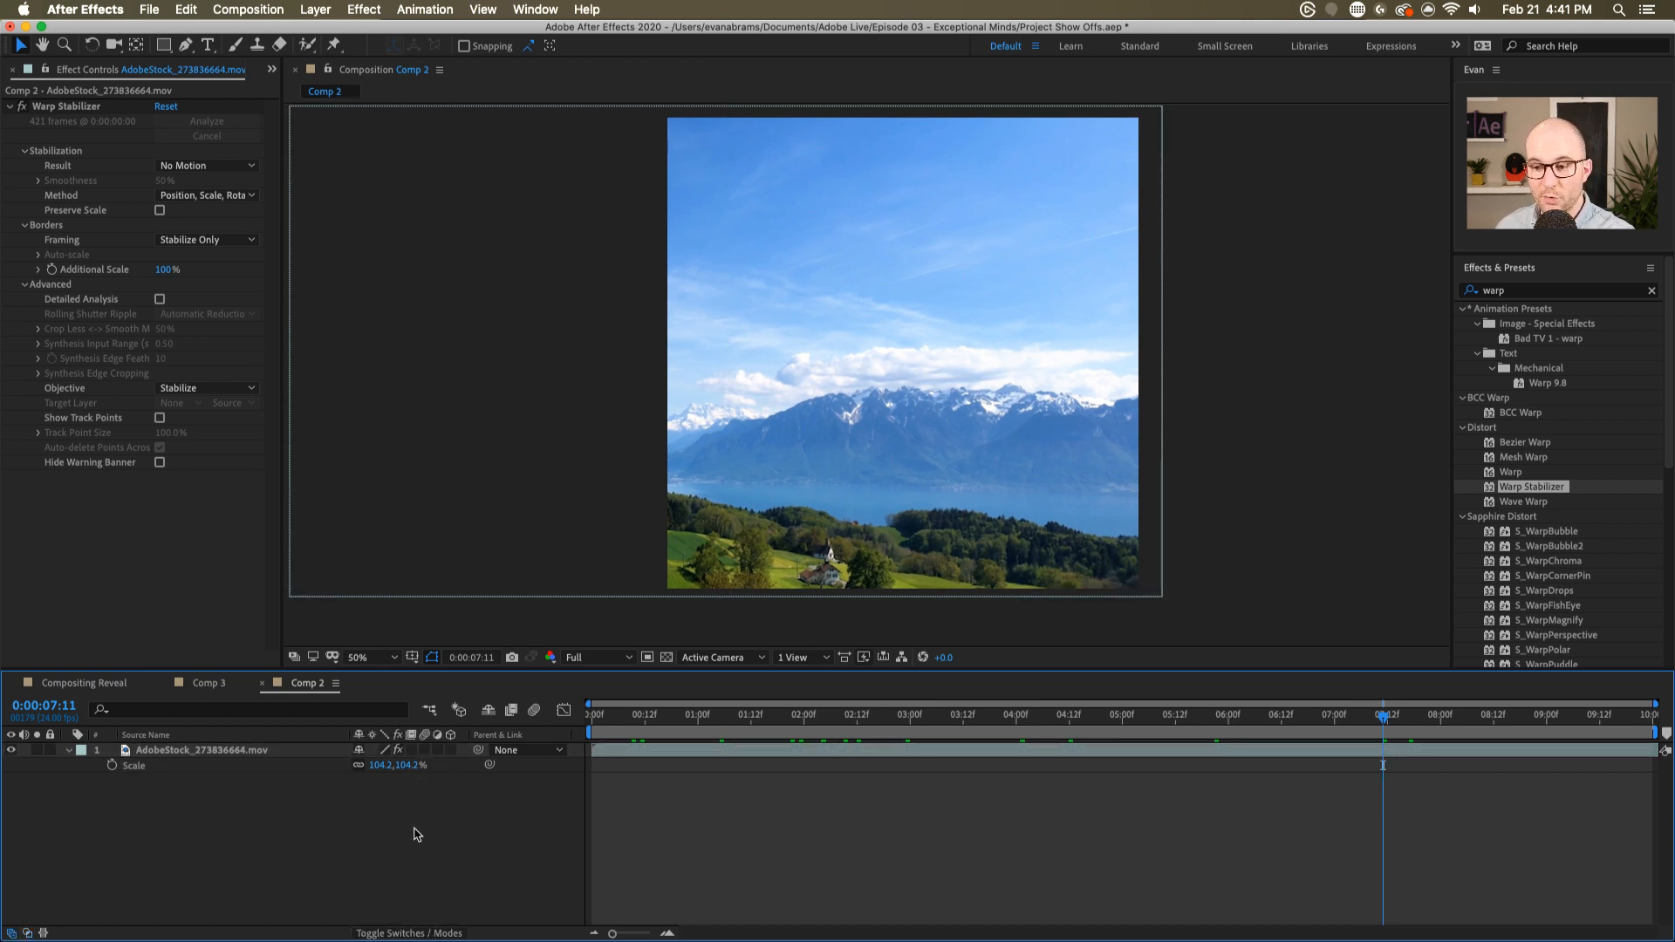
pyautogui.click(385, 750)
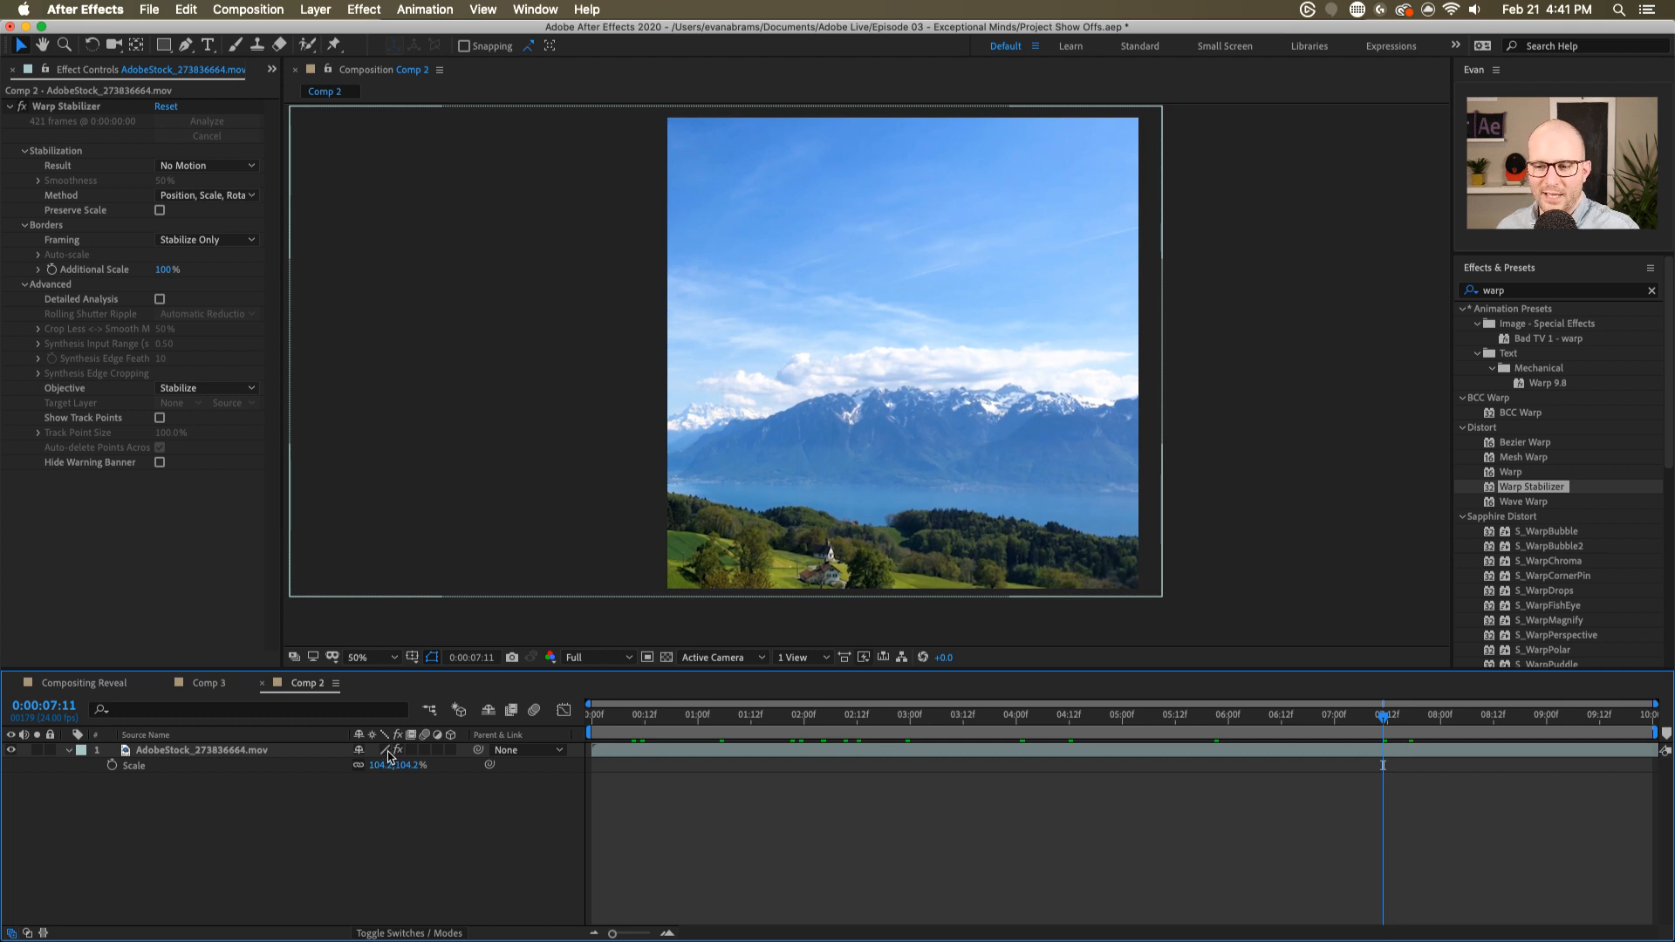
pyautogui.click(386, 751)
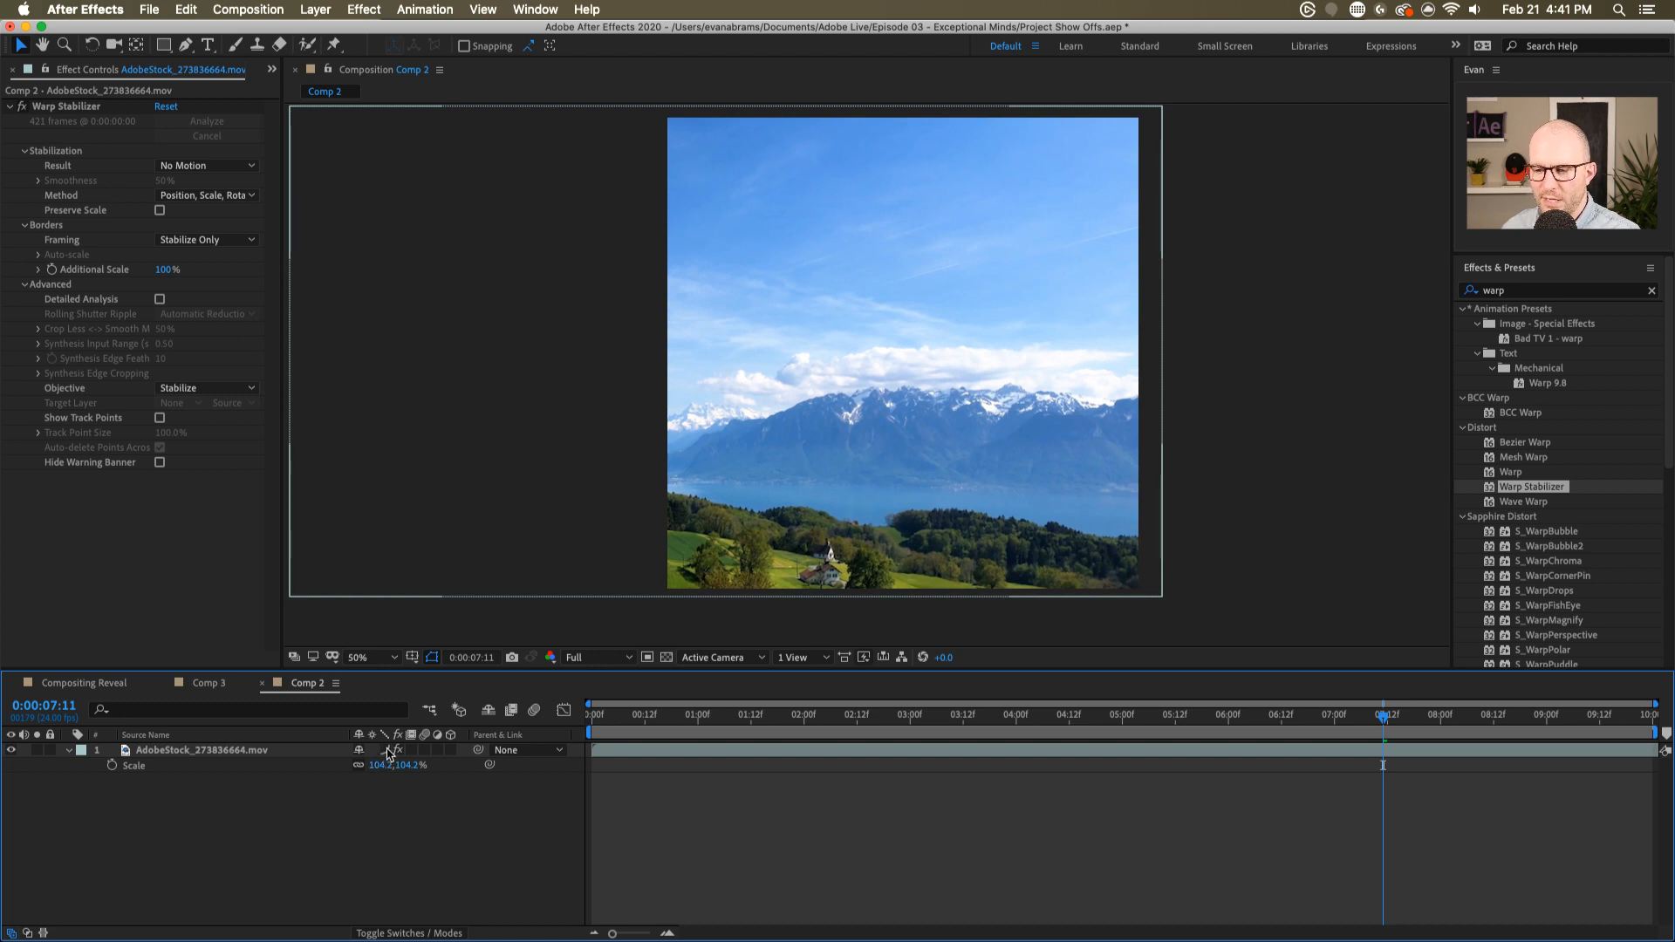
pyautogui.click(389, 751)
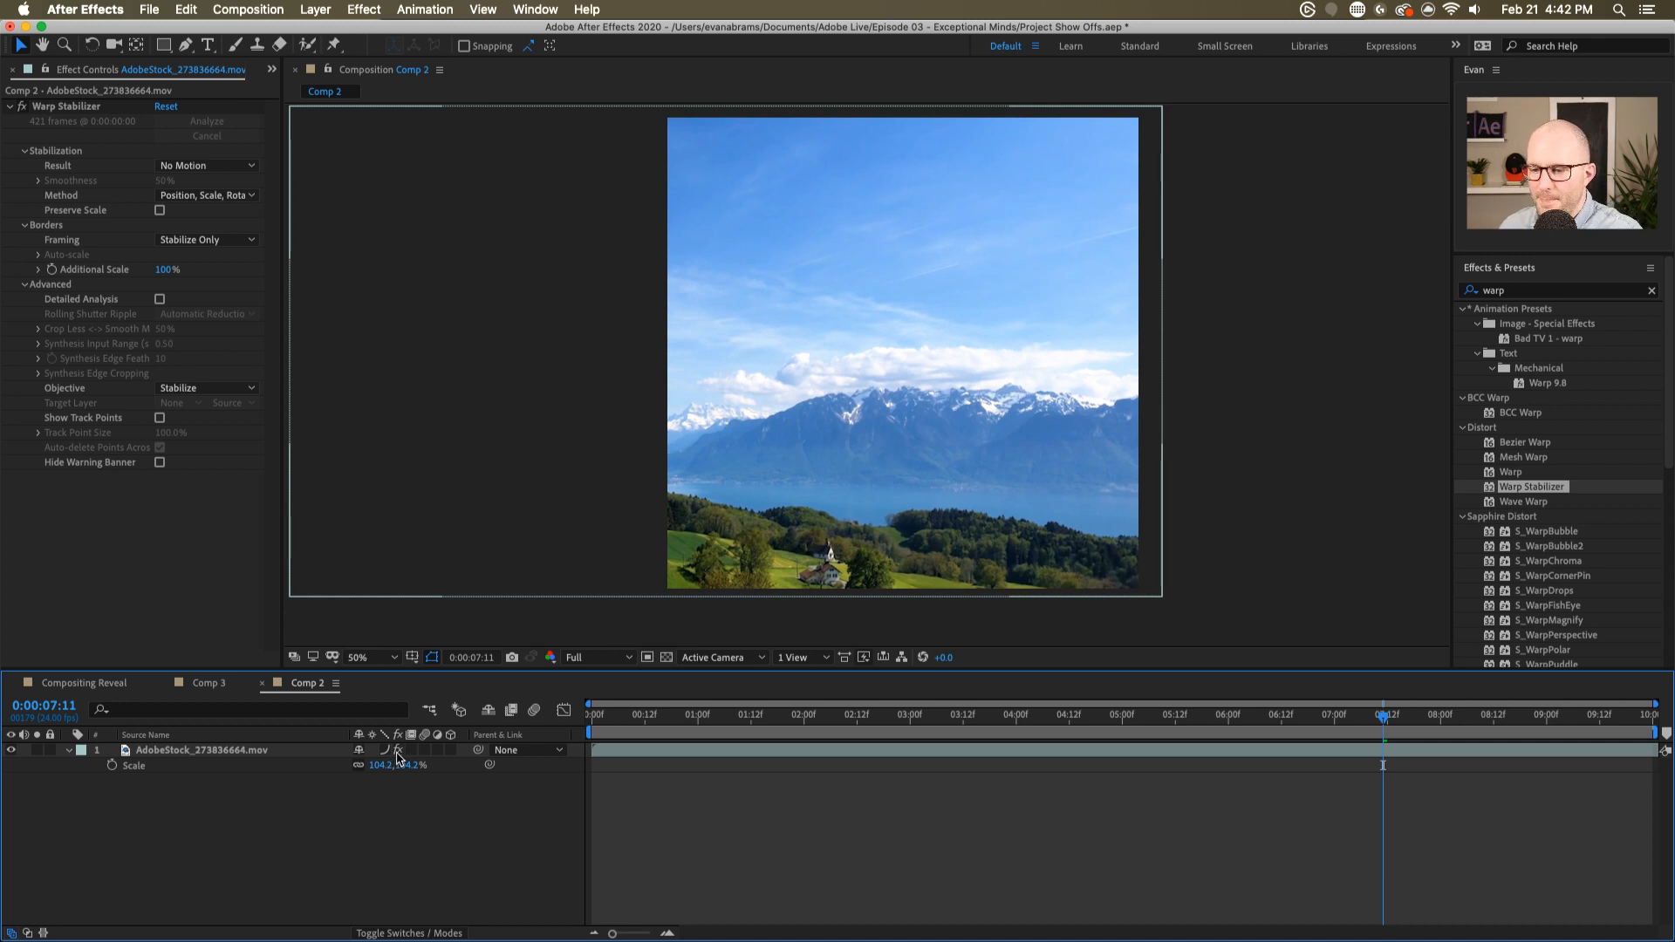
# - Enlarge the footage to about 137.2% and reposition it over the mountains and lake
pyautogui.moveTo(406, 765); pyautogui.dragTo(439, 774)
pyautogui.click(836, 468)
pyautogui.moveTo(836, 466); pyautogui.dragTo(757, 462)
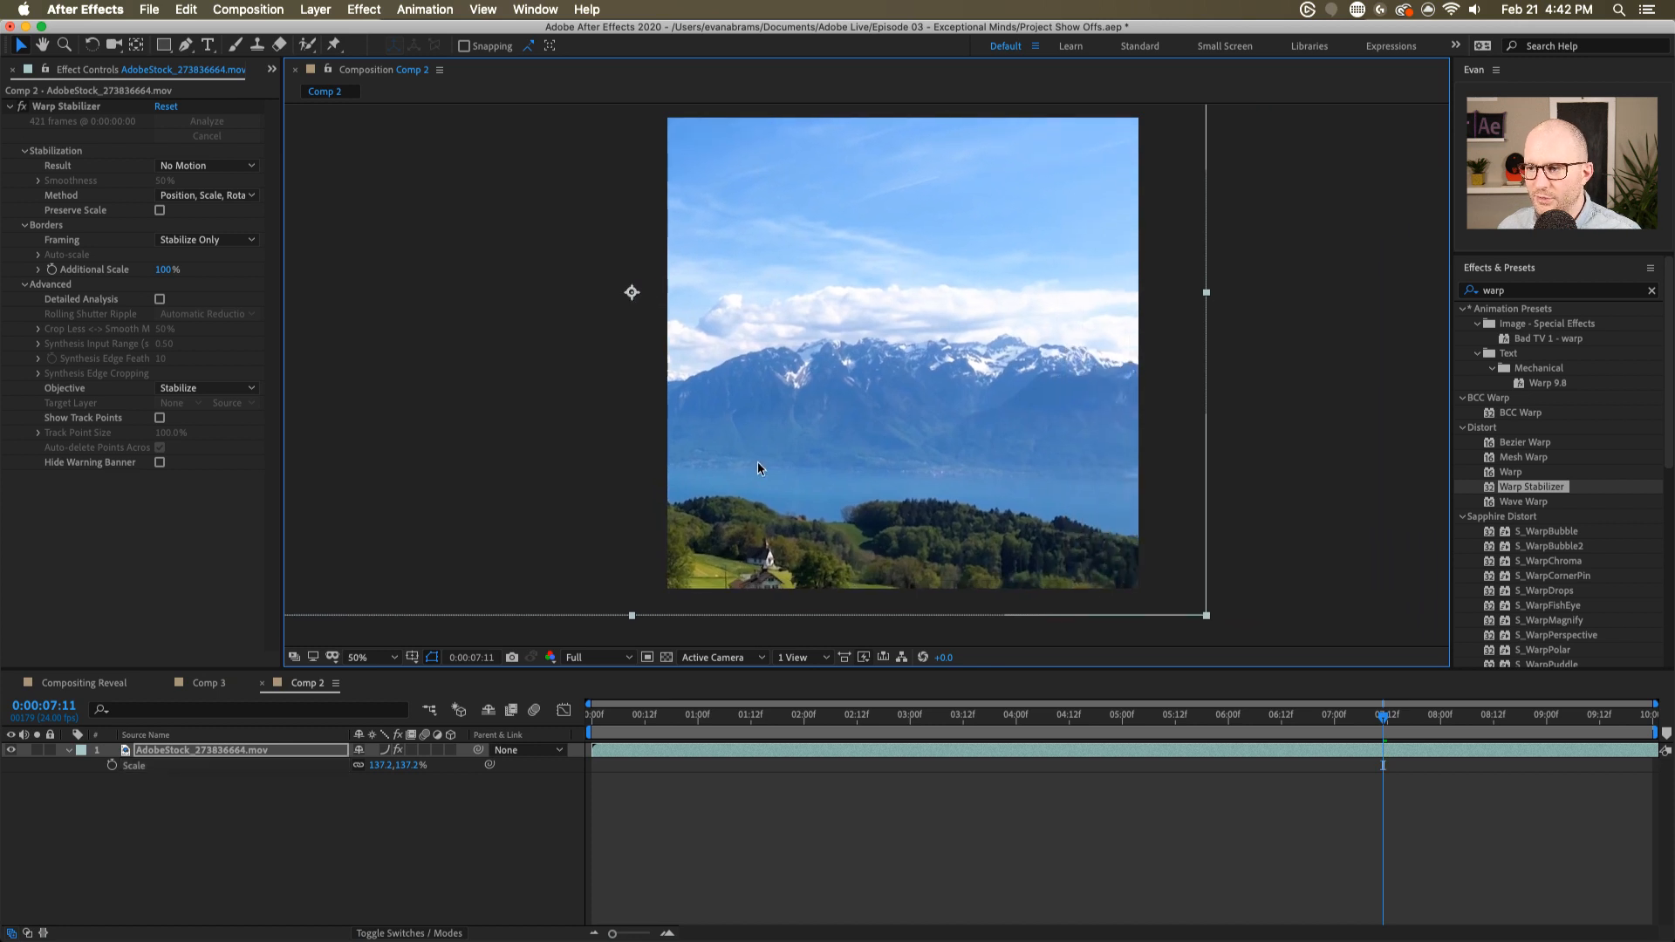
# - Cycle the footage layer's quality and sampling through its modes and return it to bicubic
pyautogui.click(386, 752)
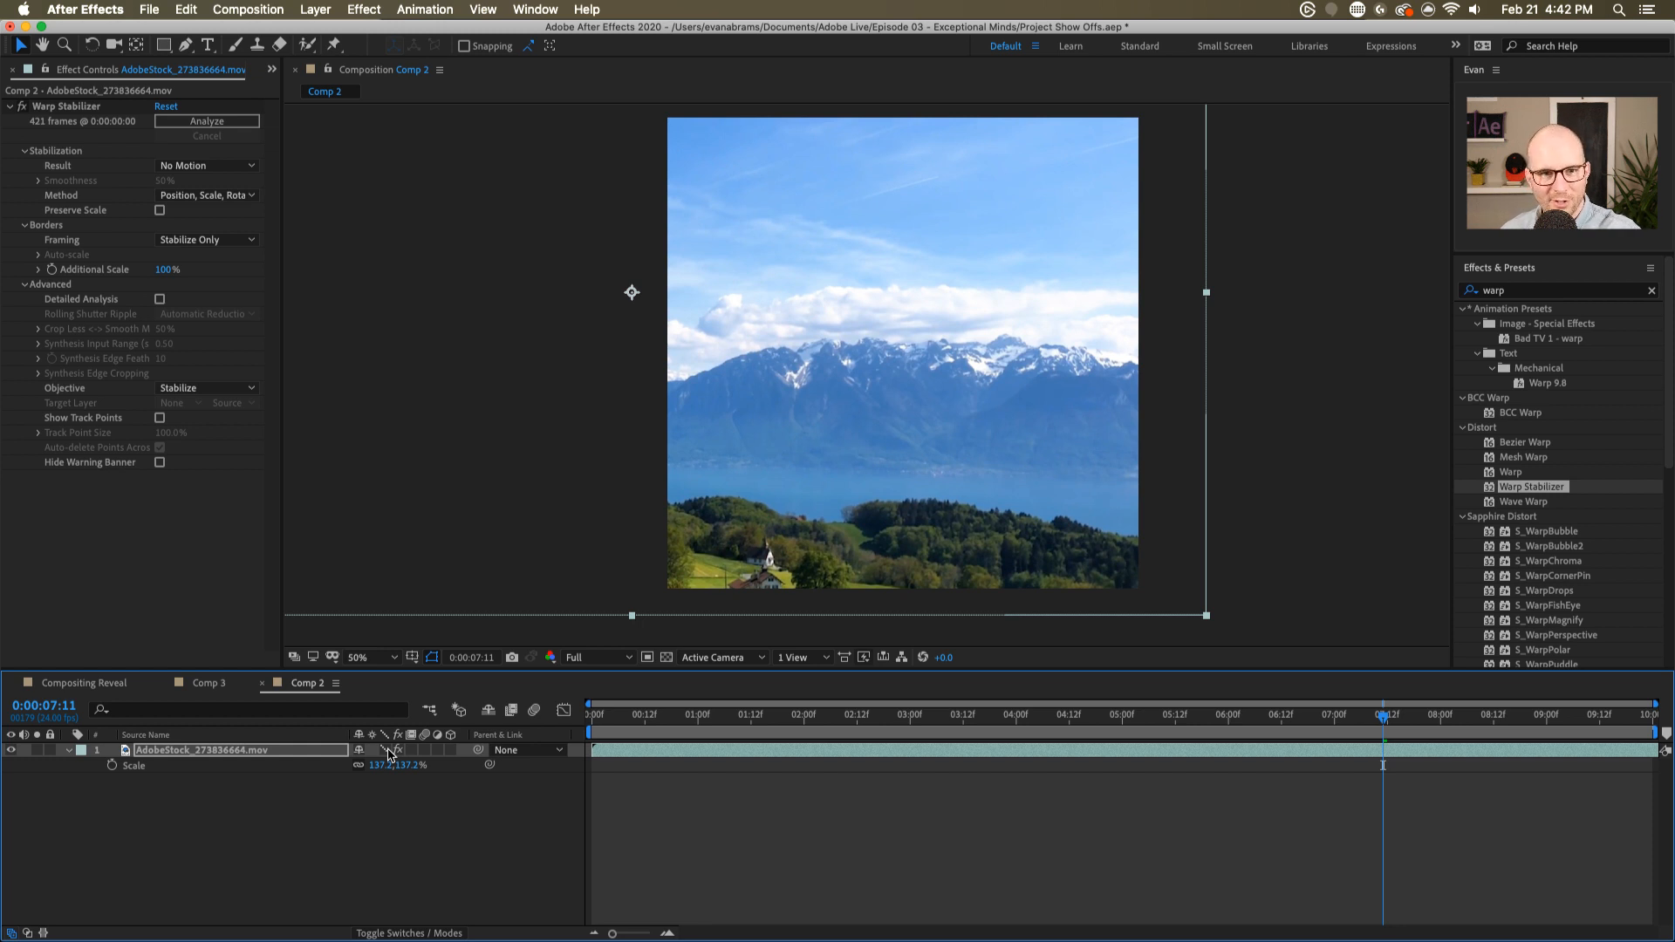
pyautogui.click(384, 752)
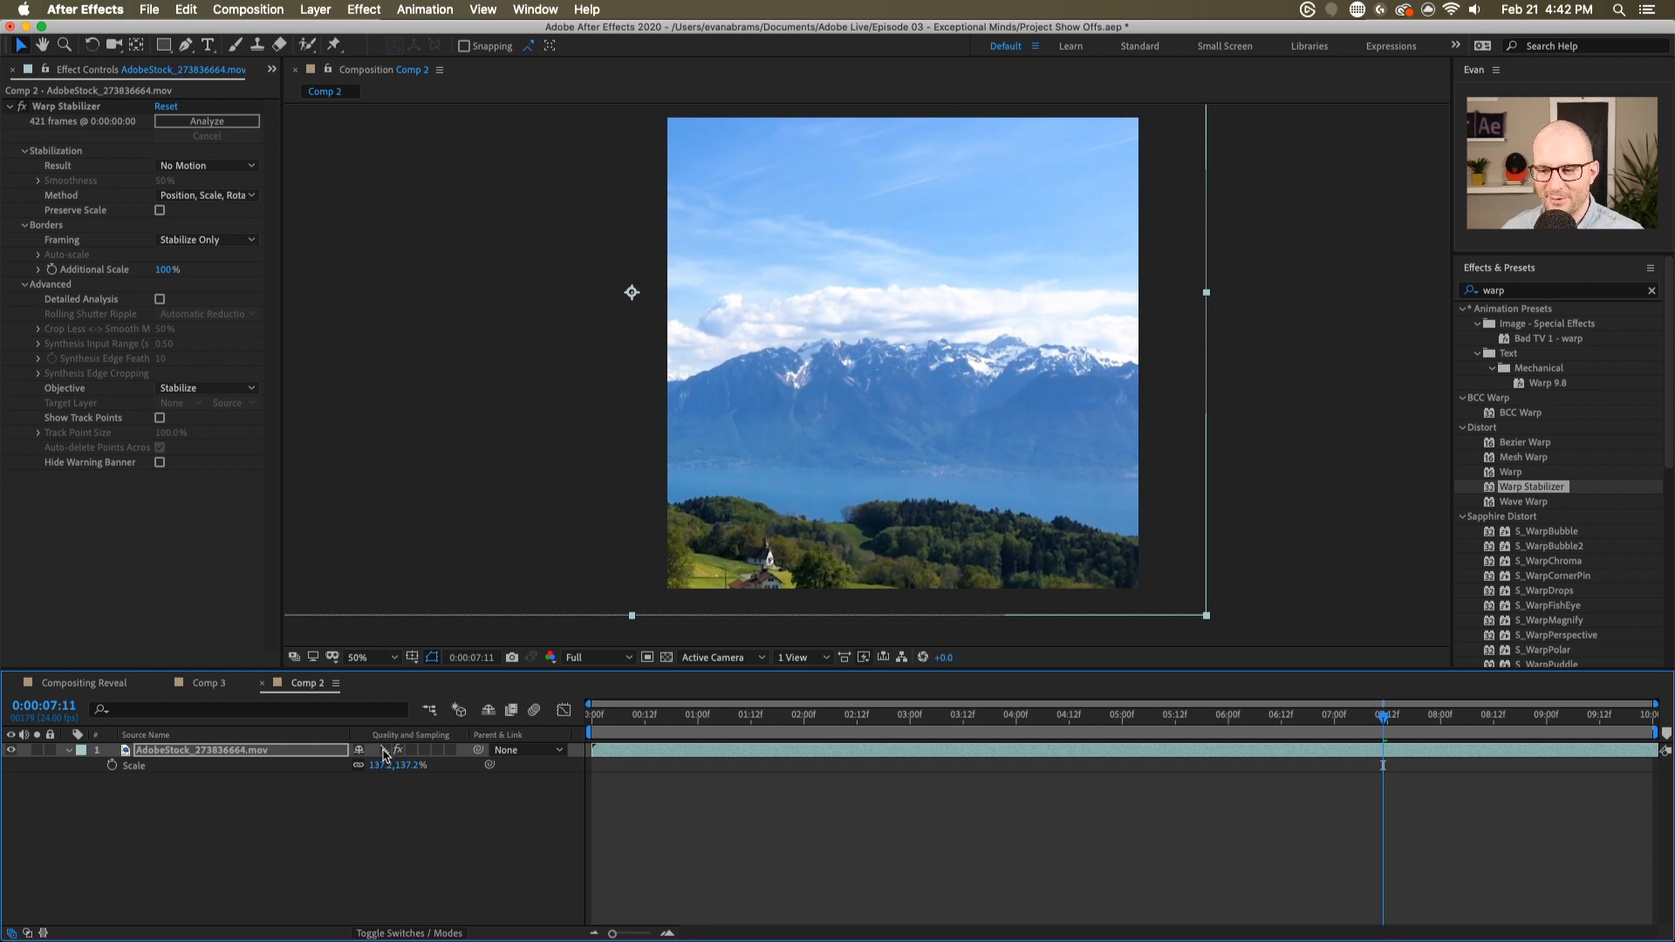
pyautogui.click(384, 751)
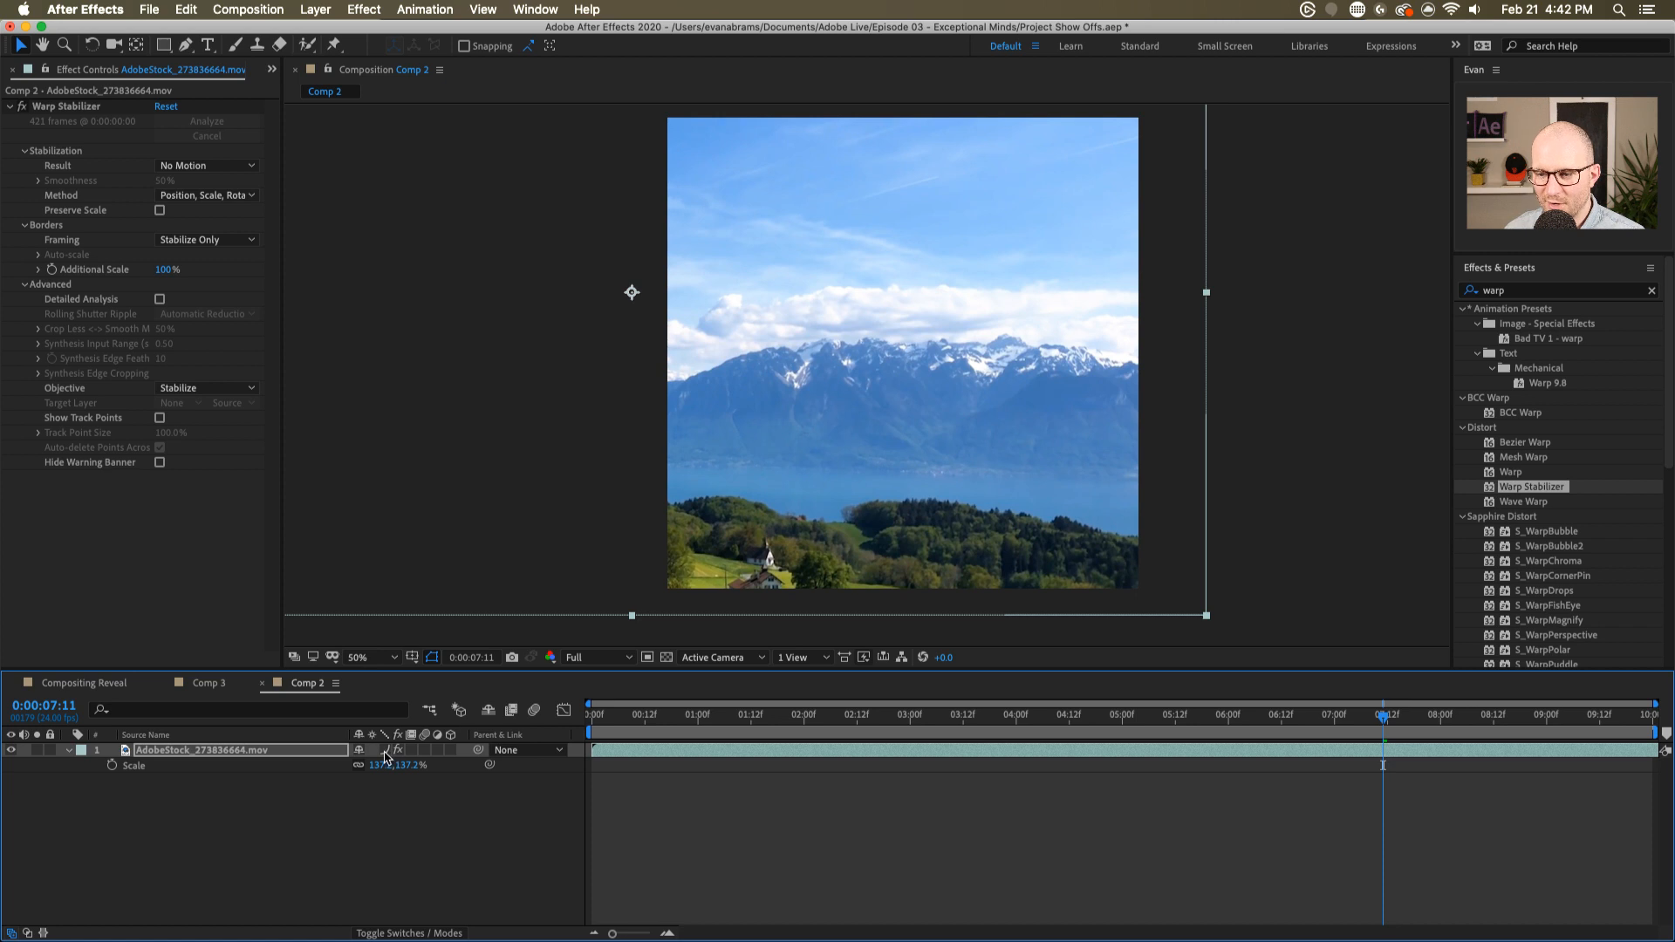
# - Reposition the footage in the square frame and reduce its scale to about 131.6%, keeping the mountains, lake and church in view
pyautogui.moveTo(1060, 407); pyautogui.dragTo(1029, 406)
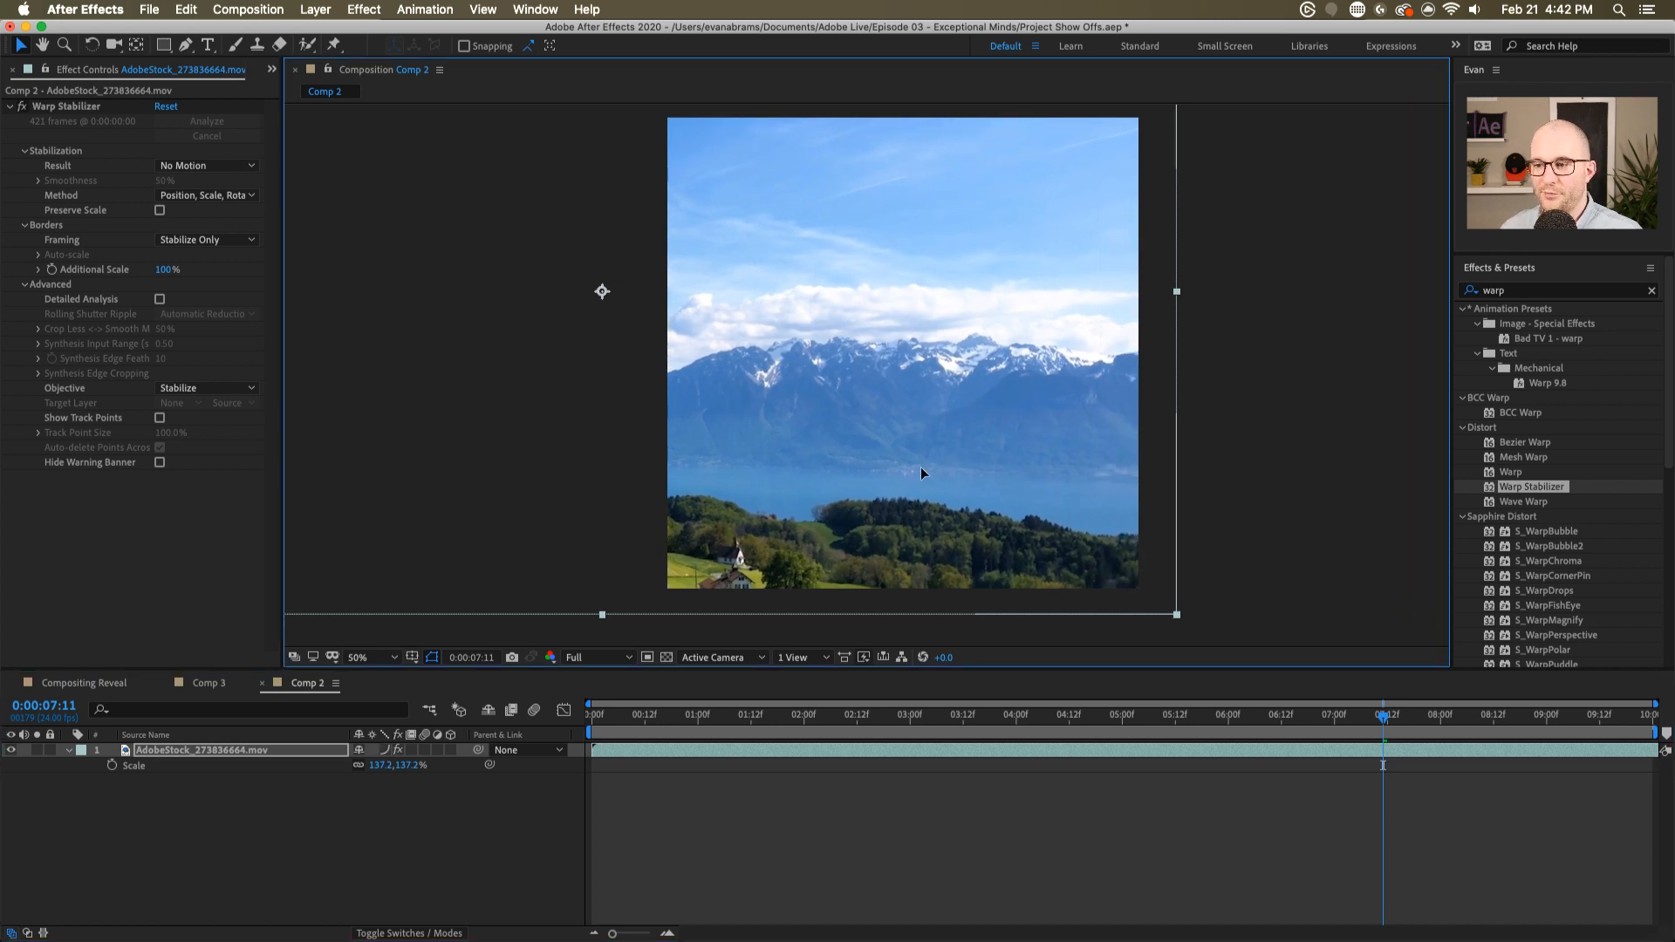
pyautogui.moveTo(921, 474); pyautogui.dragTo(1270, 453)
pyautogui.moveTo(857, 431); pyautogui.dragTo(535, 572)
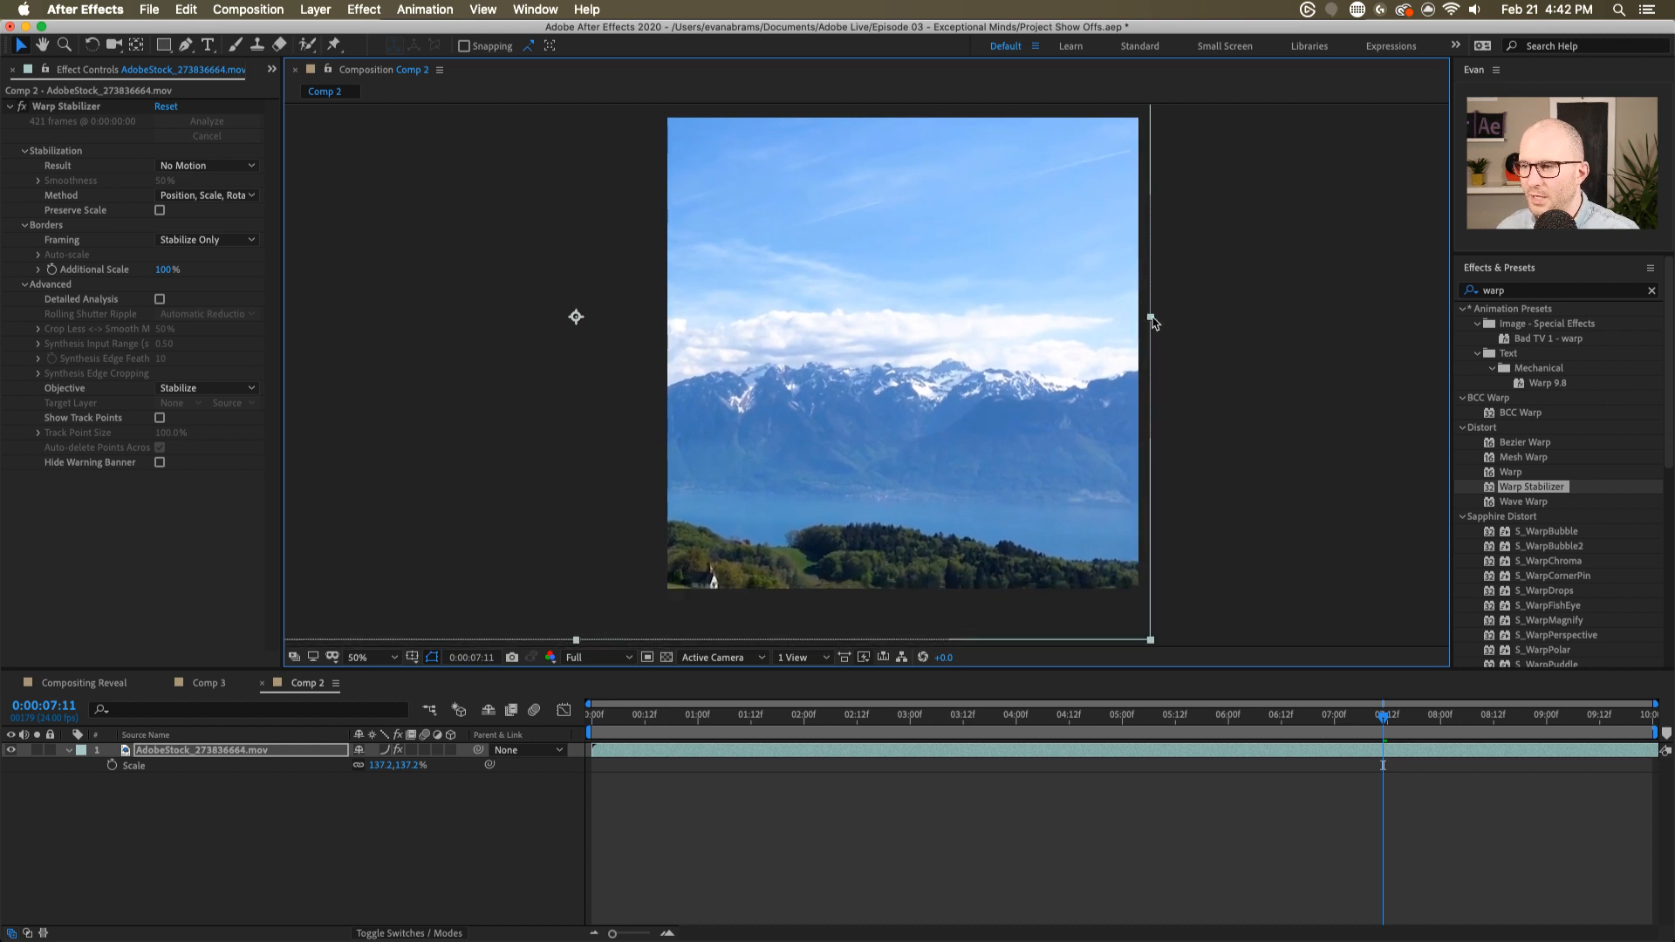
pyautogui.moveTo(1152, 321); pyautogui.dragTo(1129, 318)
pyautogui.moveTo(1035, 352); pyautogui.dragTo(1067, 343)
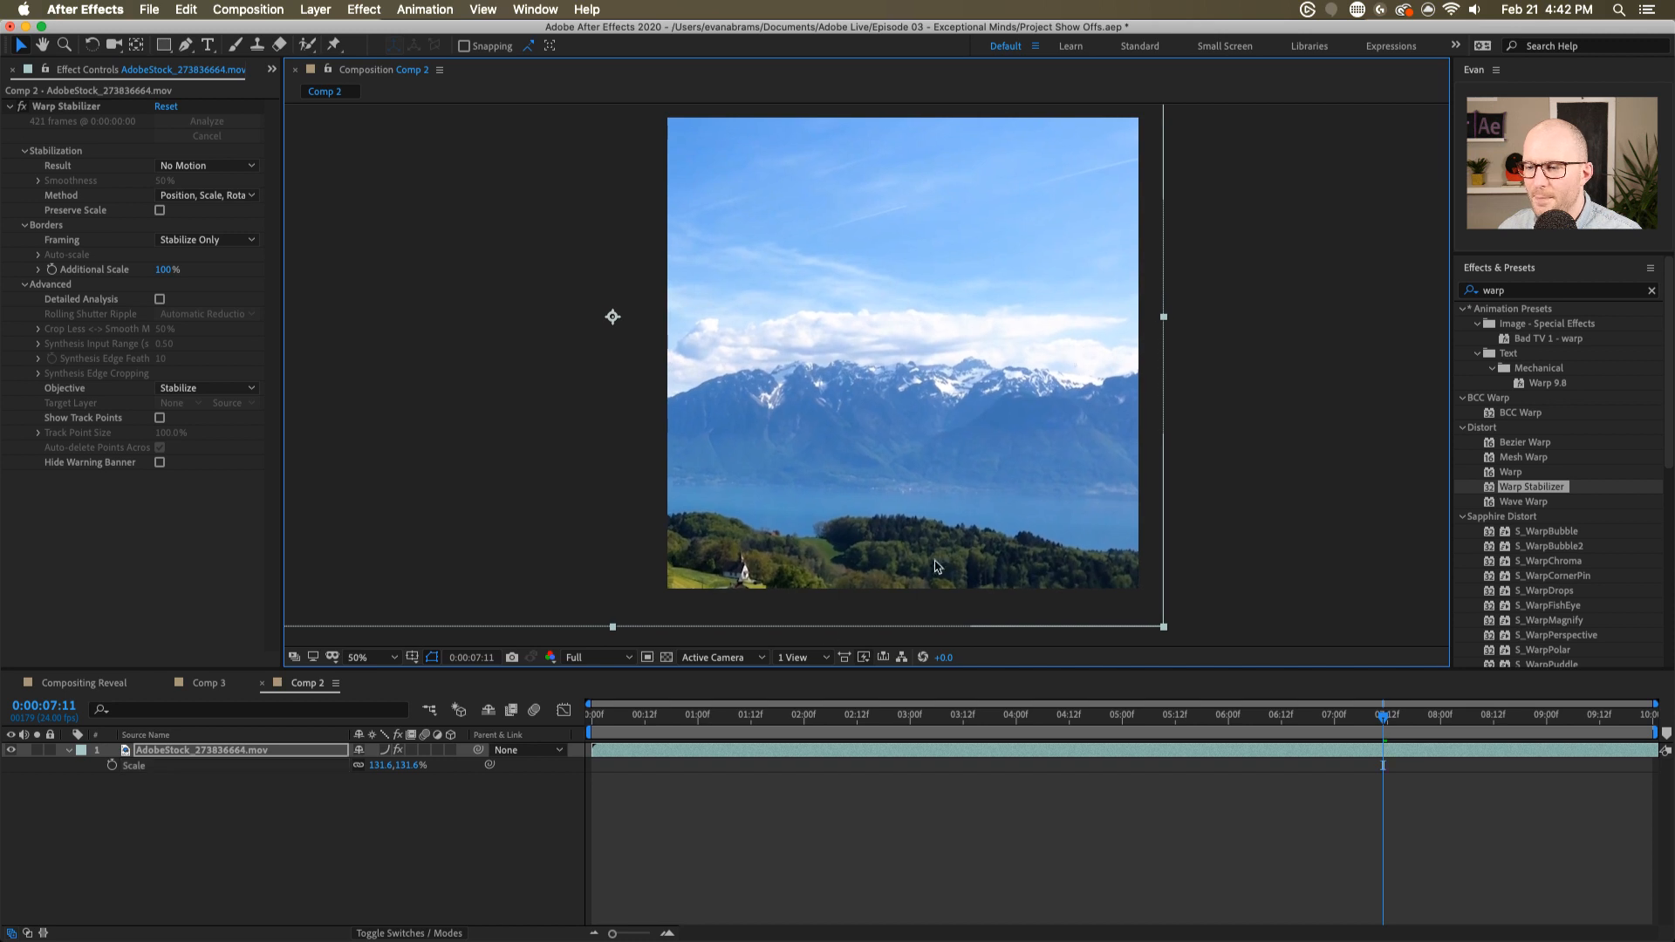
# - Deselect the footage and add a new null object to Comp 2
pyautogui.click(482, 820)
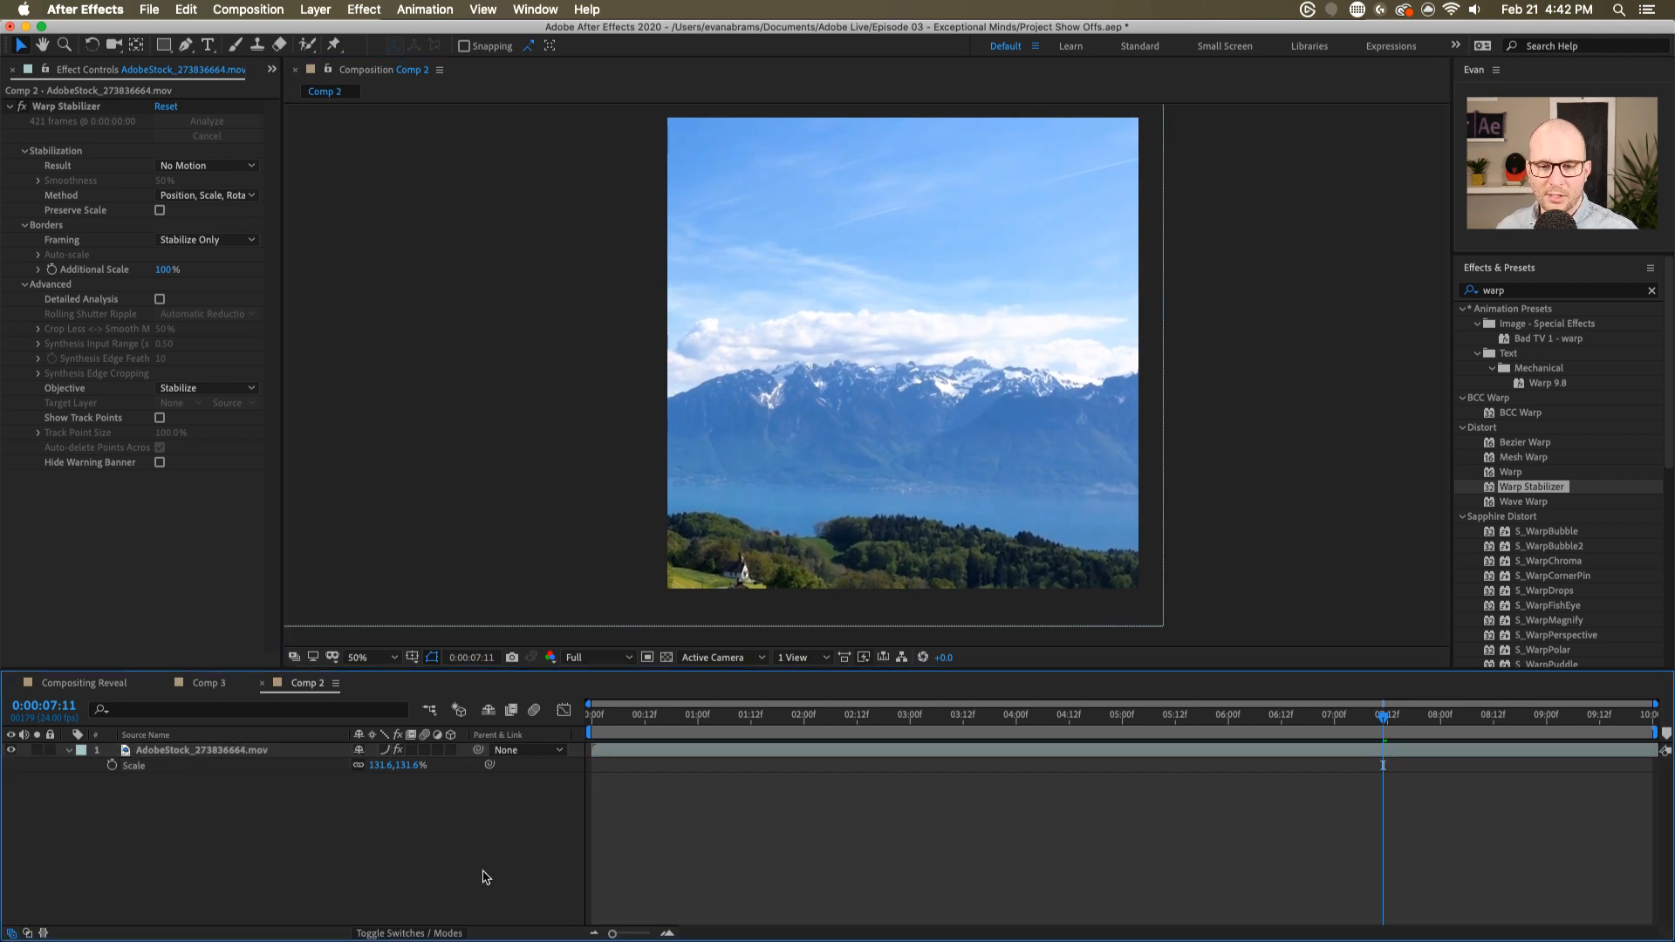
pyautogui.rightClick(520, 827)
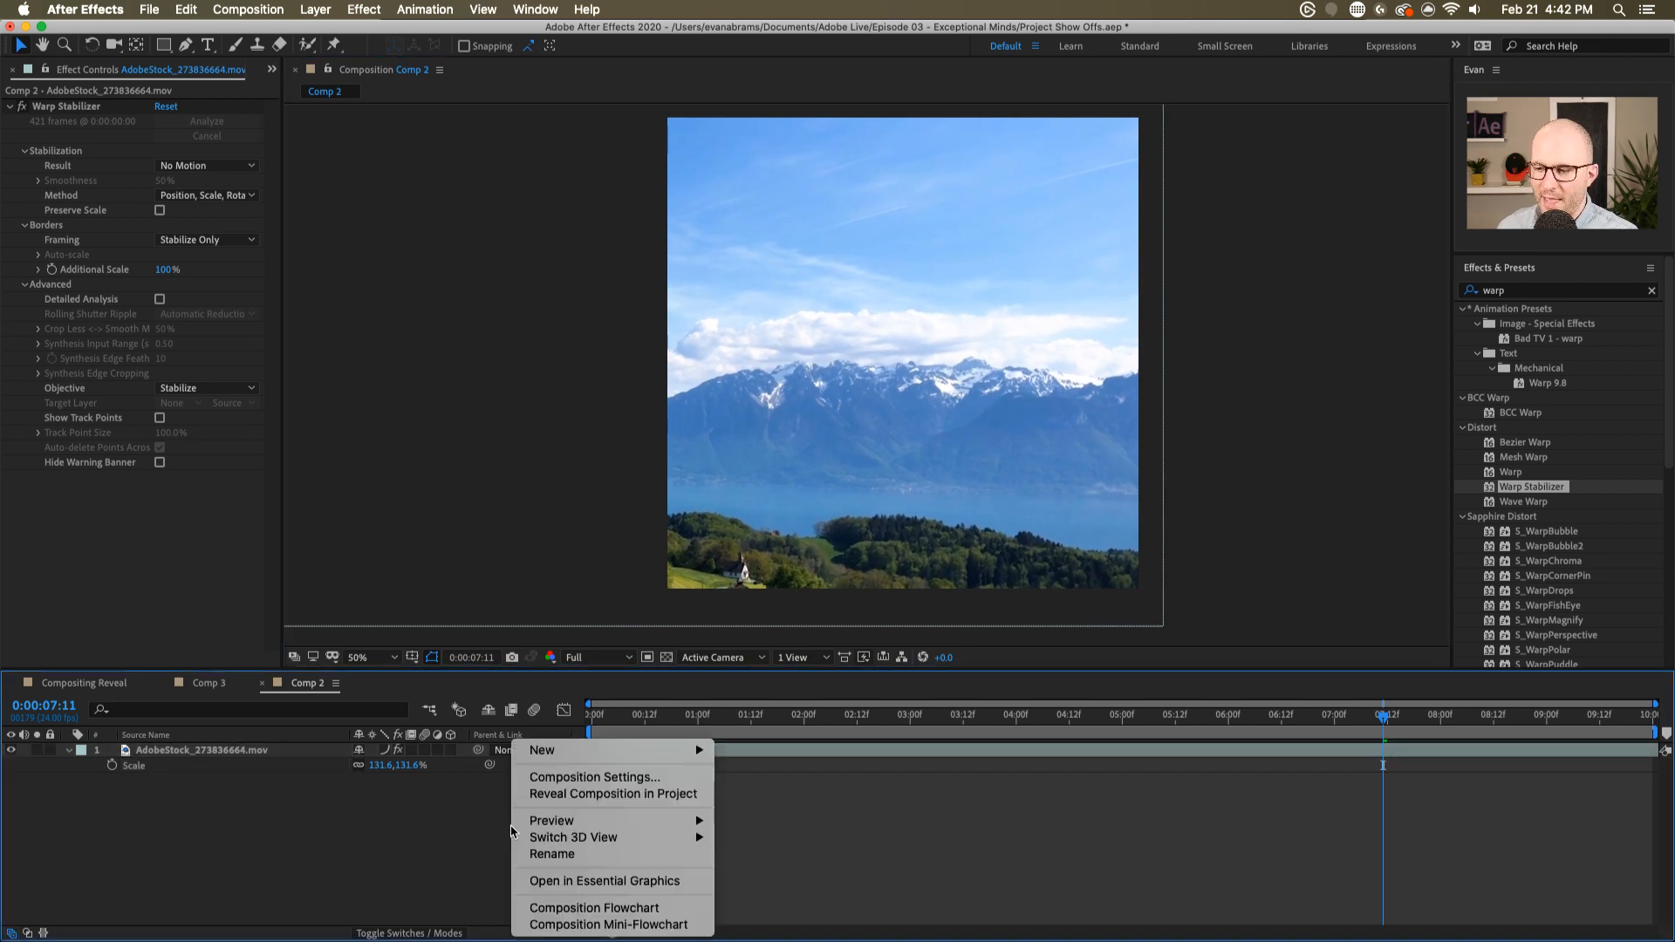
pyautogui.click(341, 853)
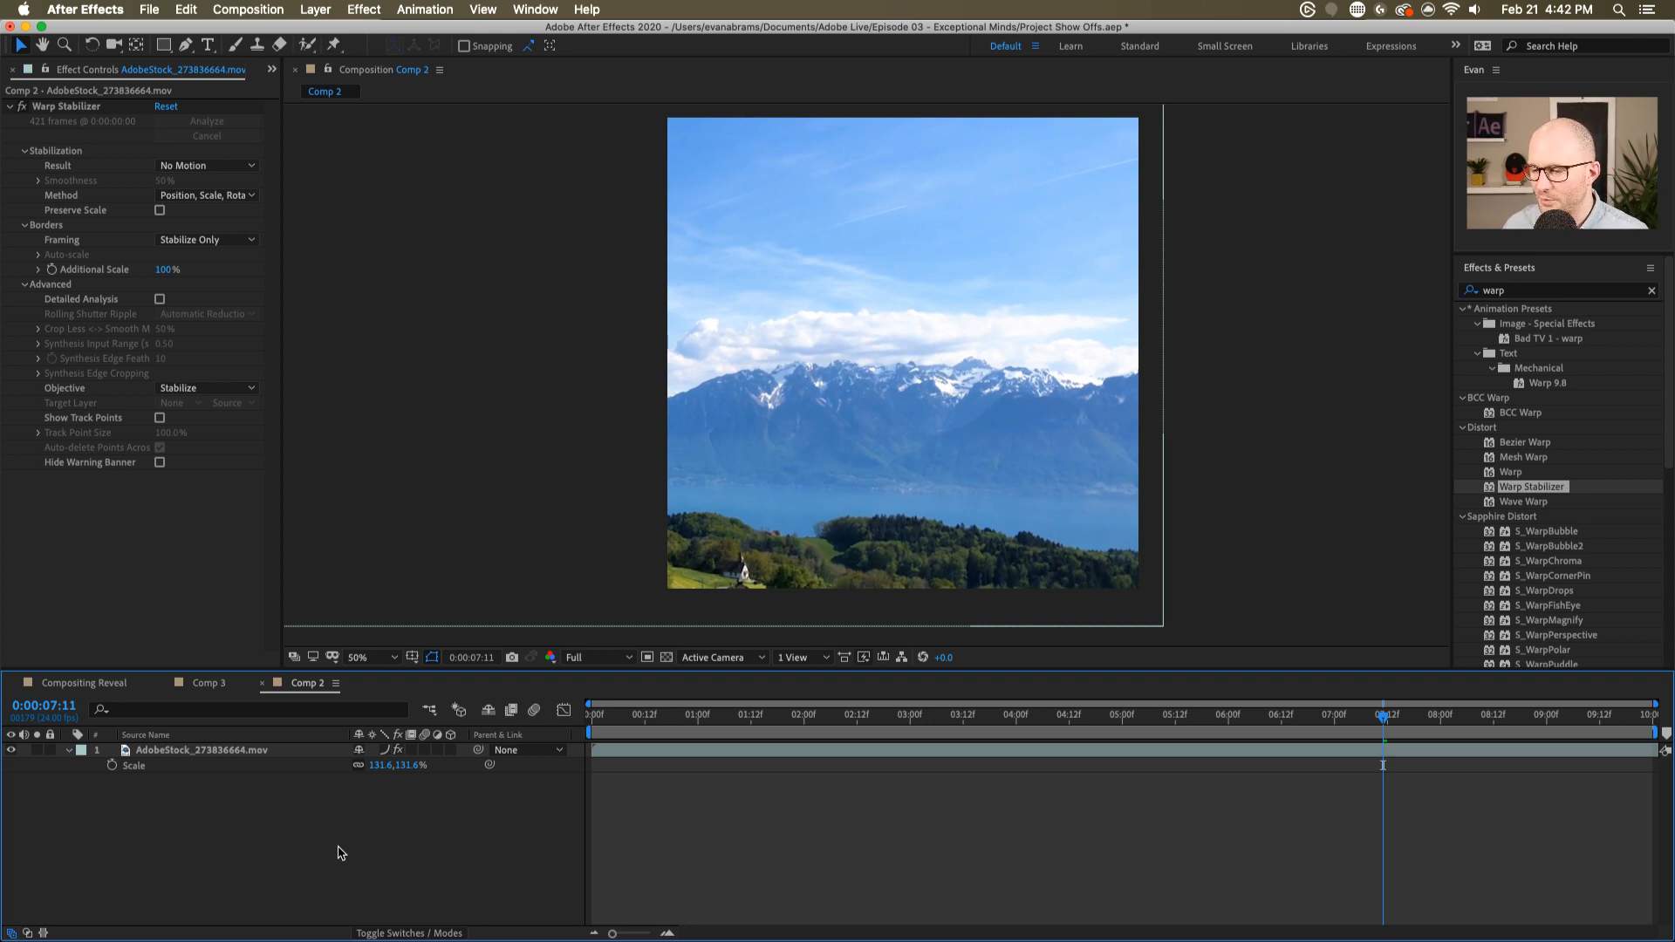
pyautogui.rightClick(269, 838)
pyautogui.moveTo(298, 748)
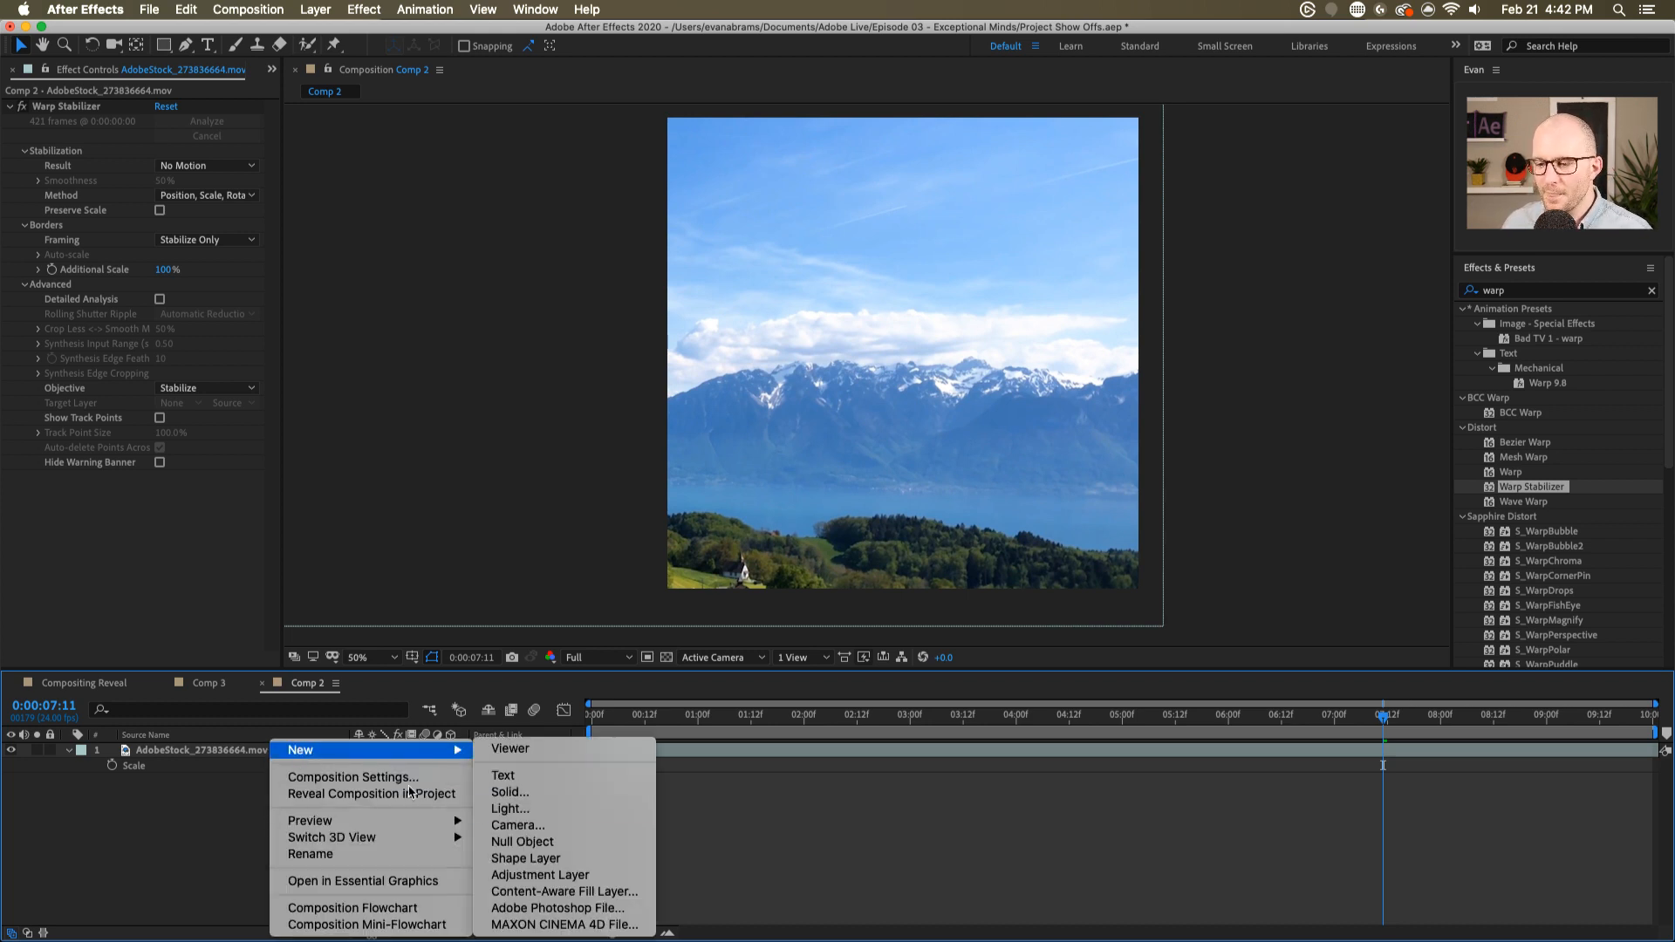
pyautogui.click(521, 842)
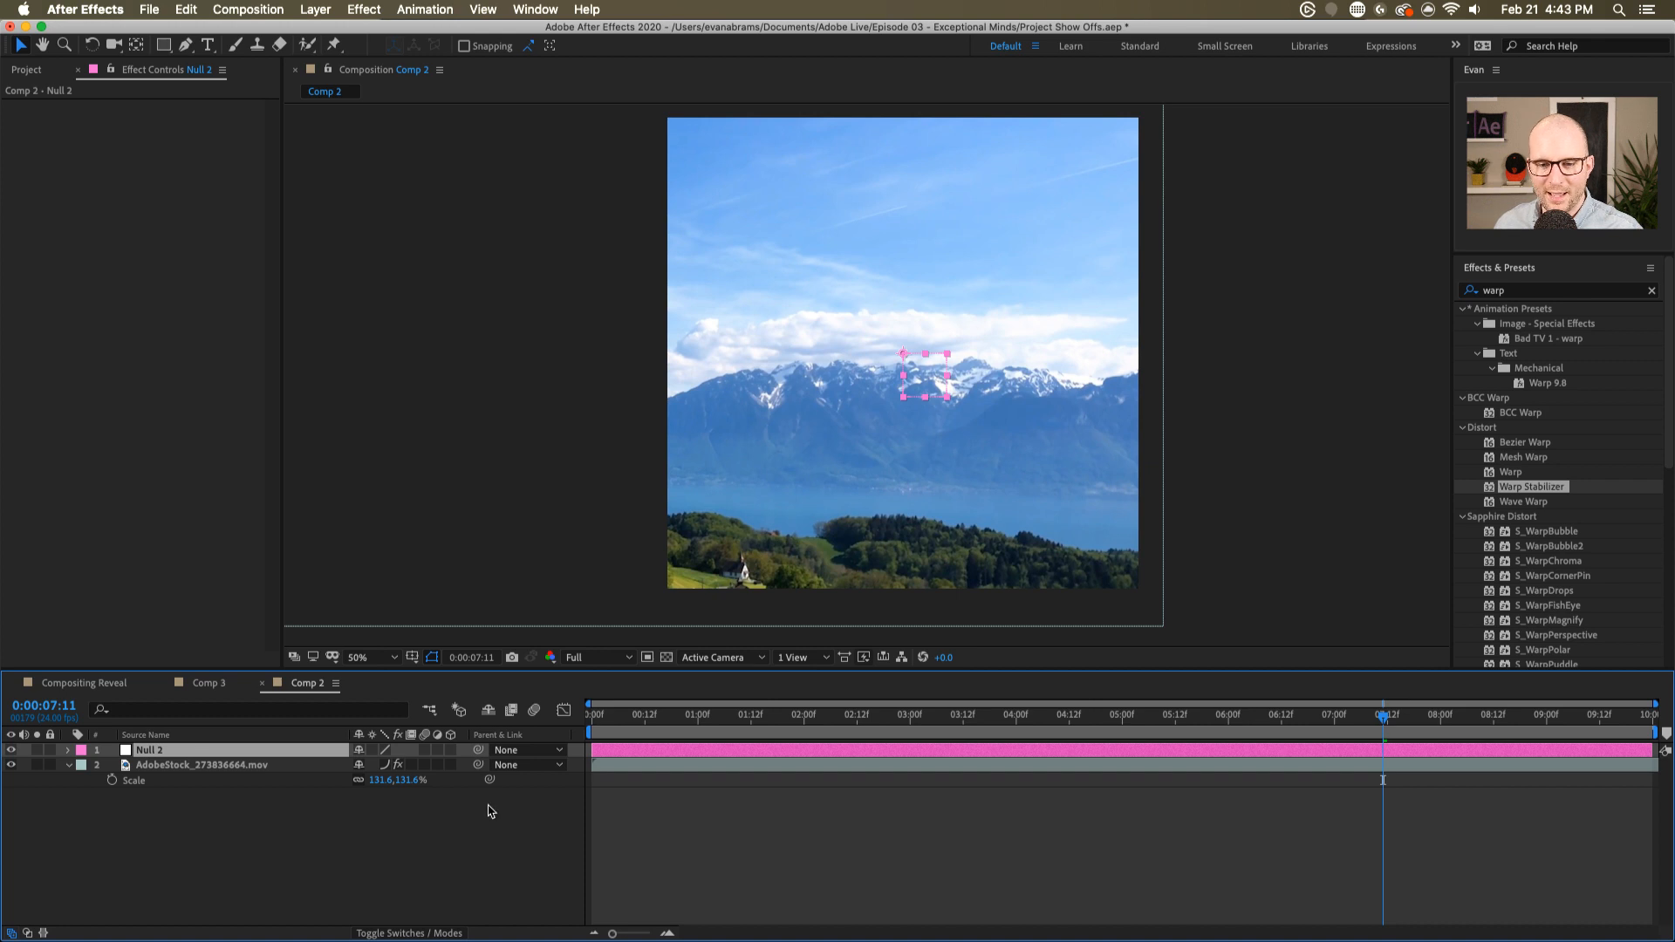
# - Return to the start of the composition and parent the flag footage layer to the null
pyautogui.press('Home')
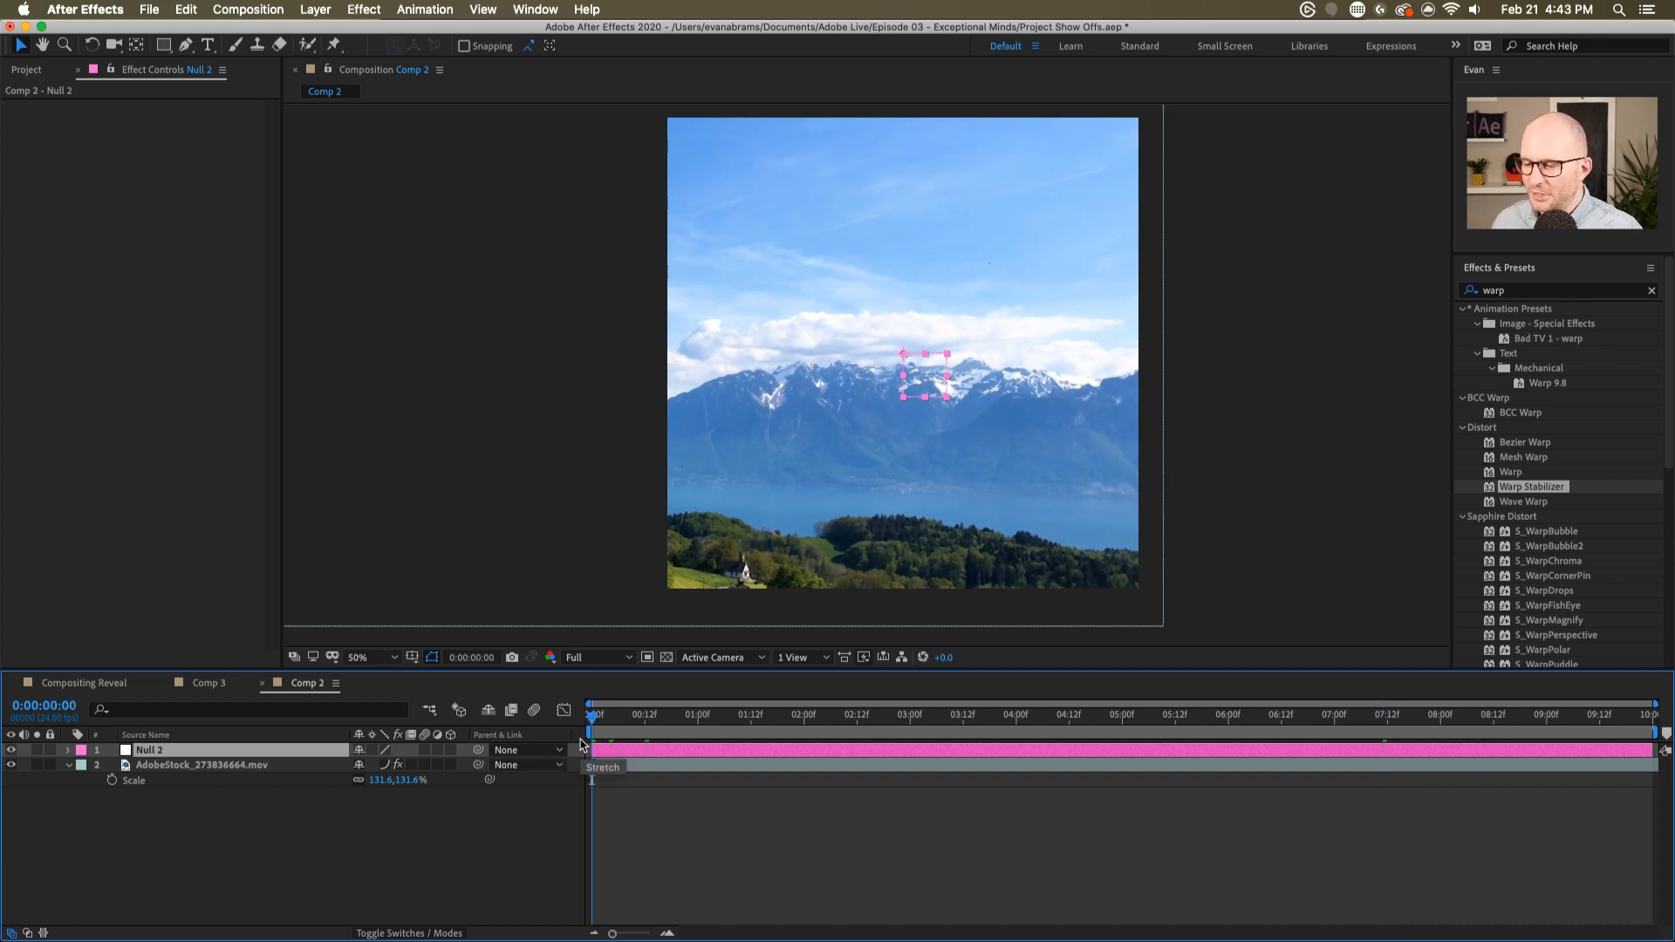
pyautogui.moveTo(619, 721); pyautogui.dragTo(580, 743)
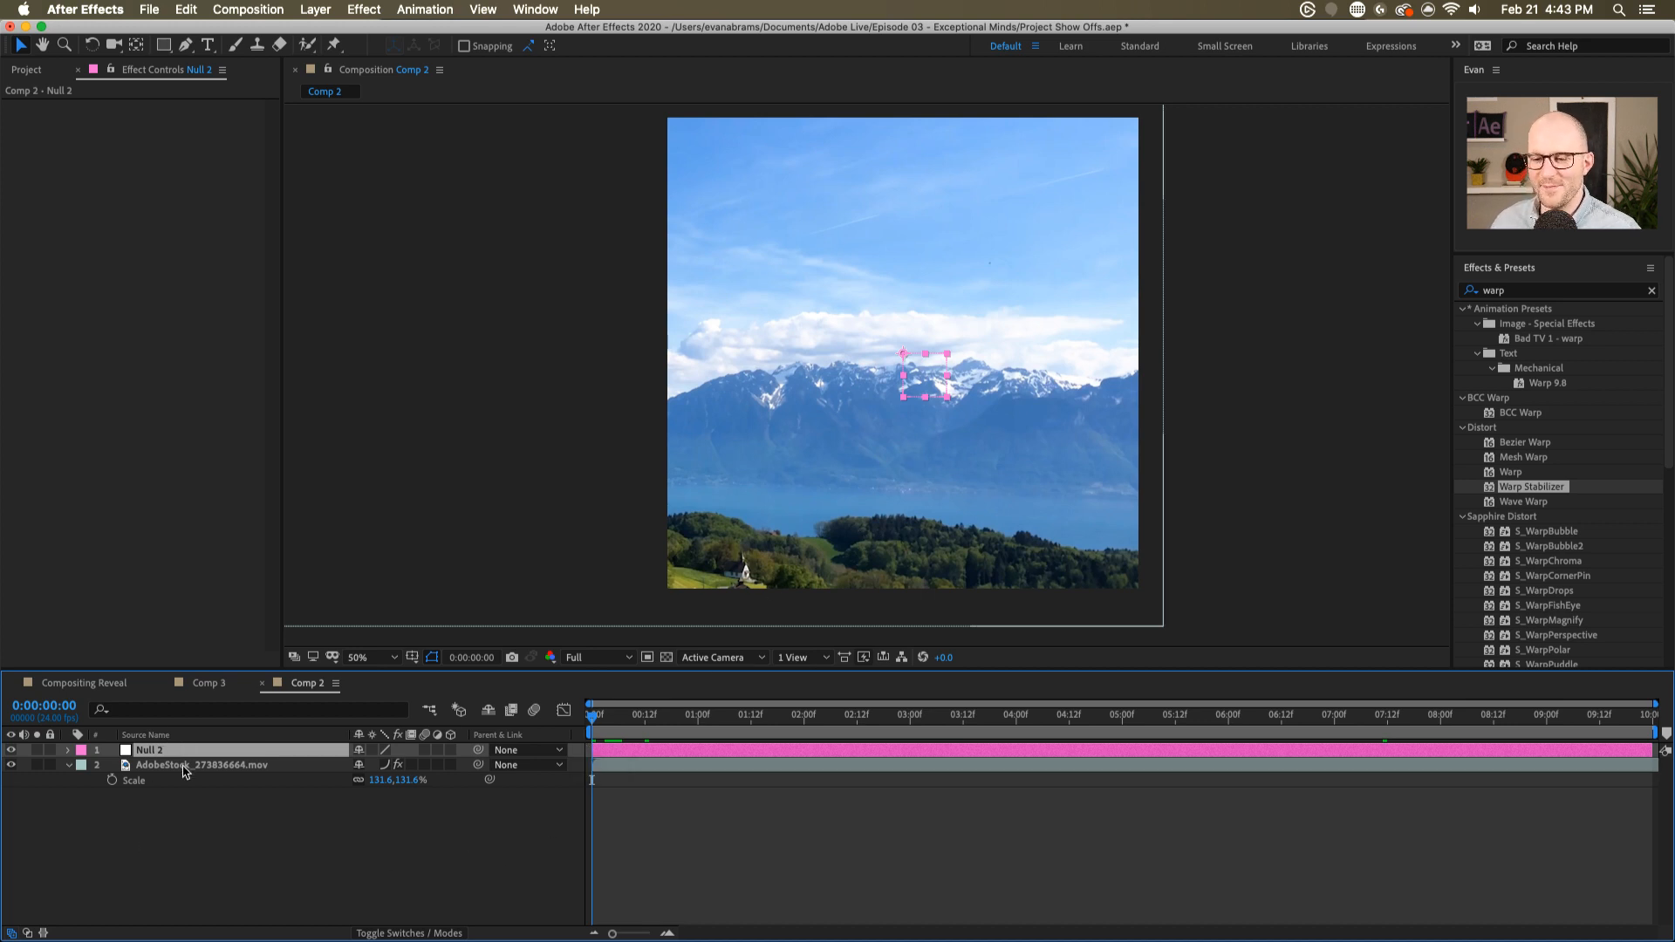
pyautogui.click(185, 765)
pyautogui.moveTo(476, 768); pyautogui.dragTo(157, 751)
# - Animate the null's scale with keyframes from 100% at 0:00:00:00 to about 112% at 0:00:09:23
pyautogui.click(698, 751)
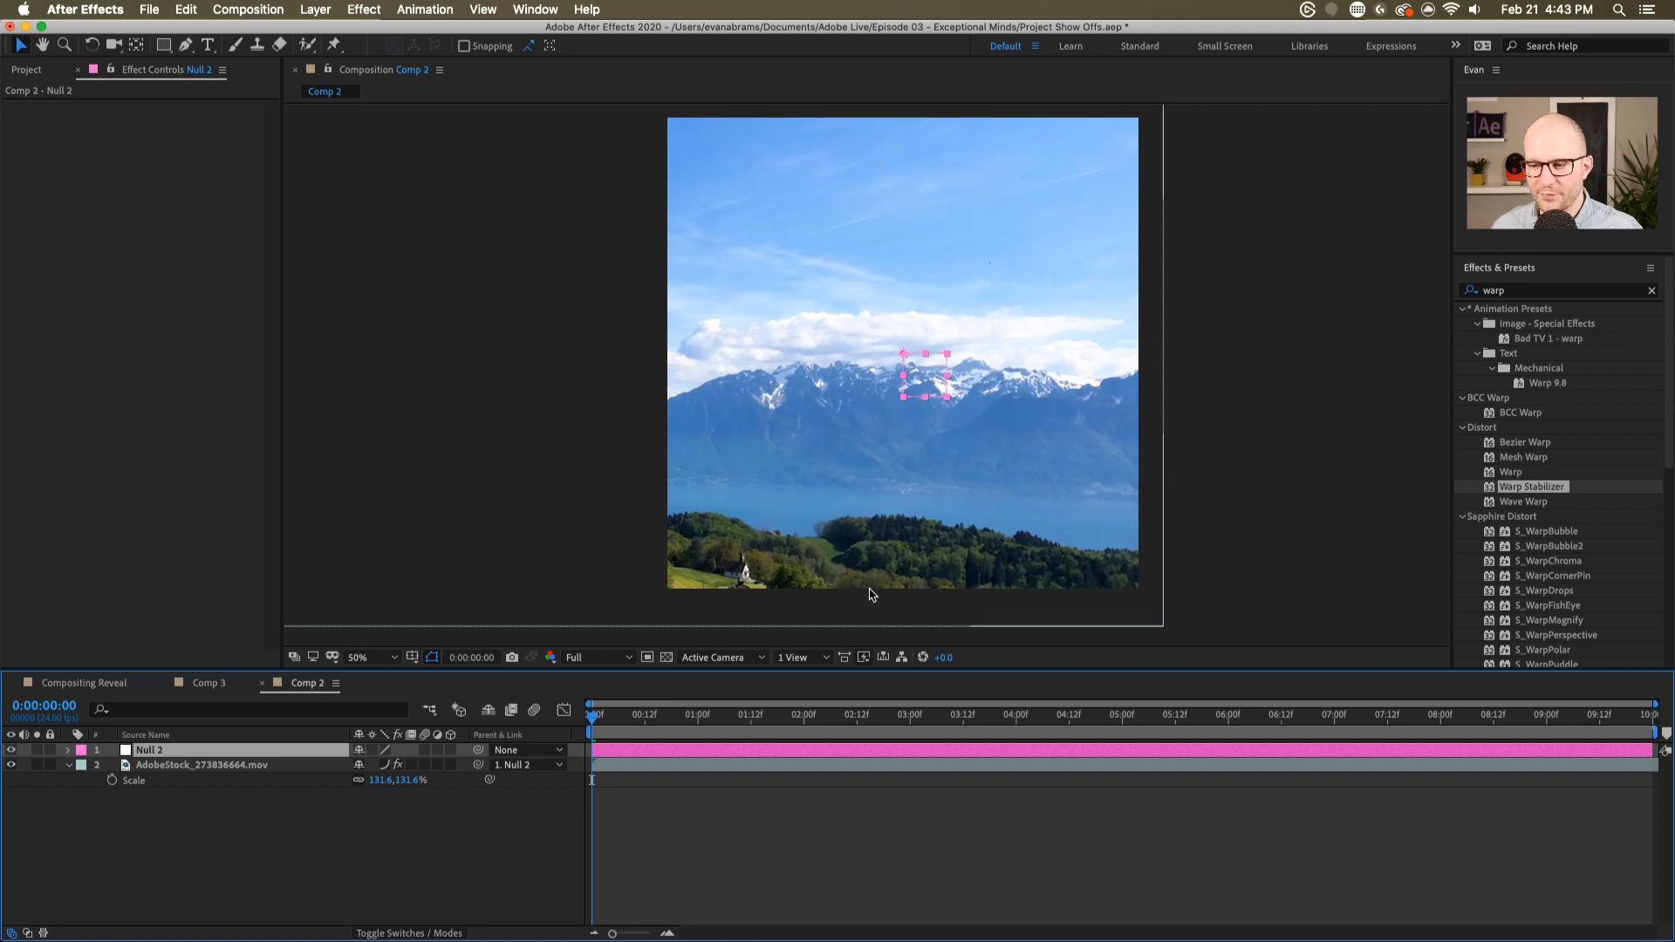
pyautogui.press('s')
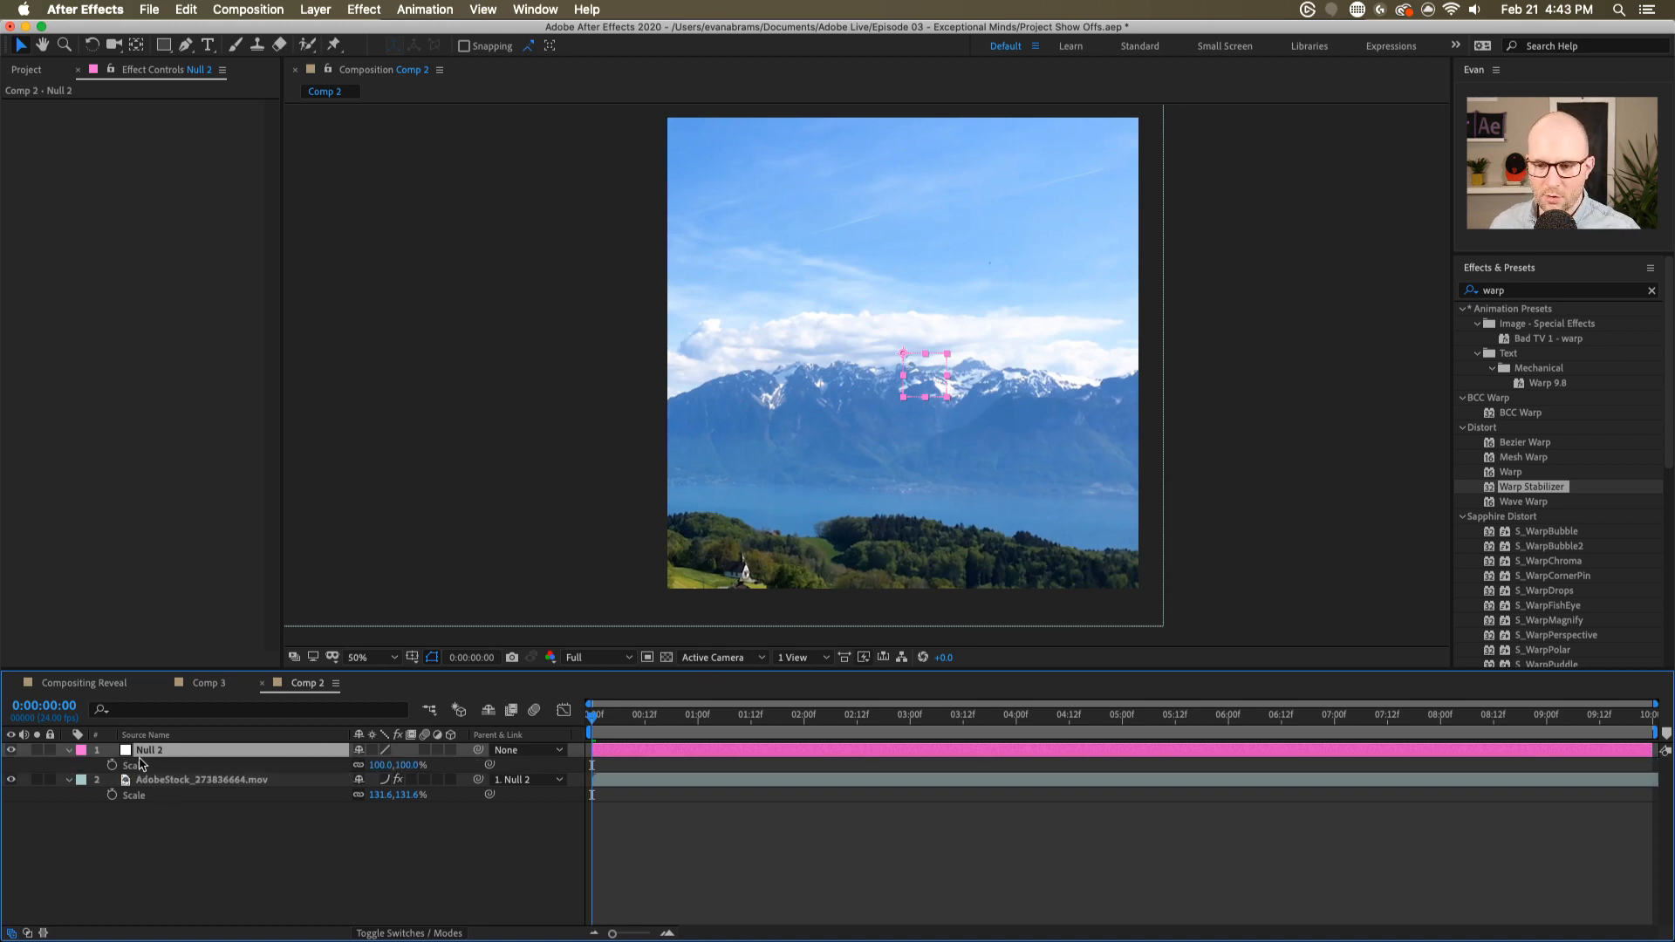
pyautogui.click(112, 766)
pyautogui.moveTo(655, 723); pyautogui.dragTo(1652, 726)
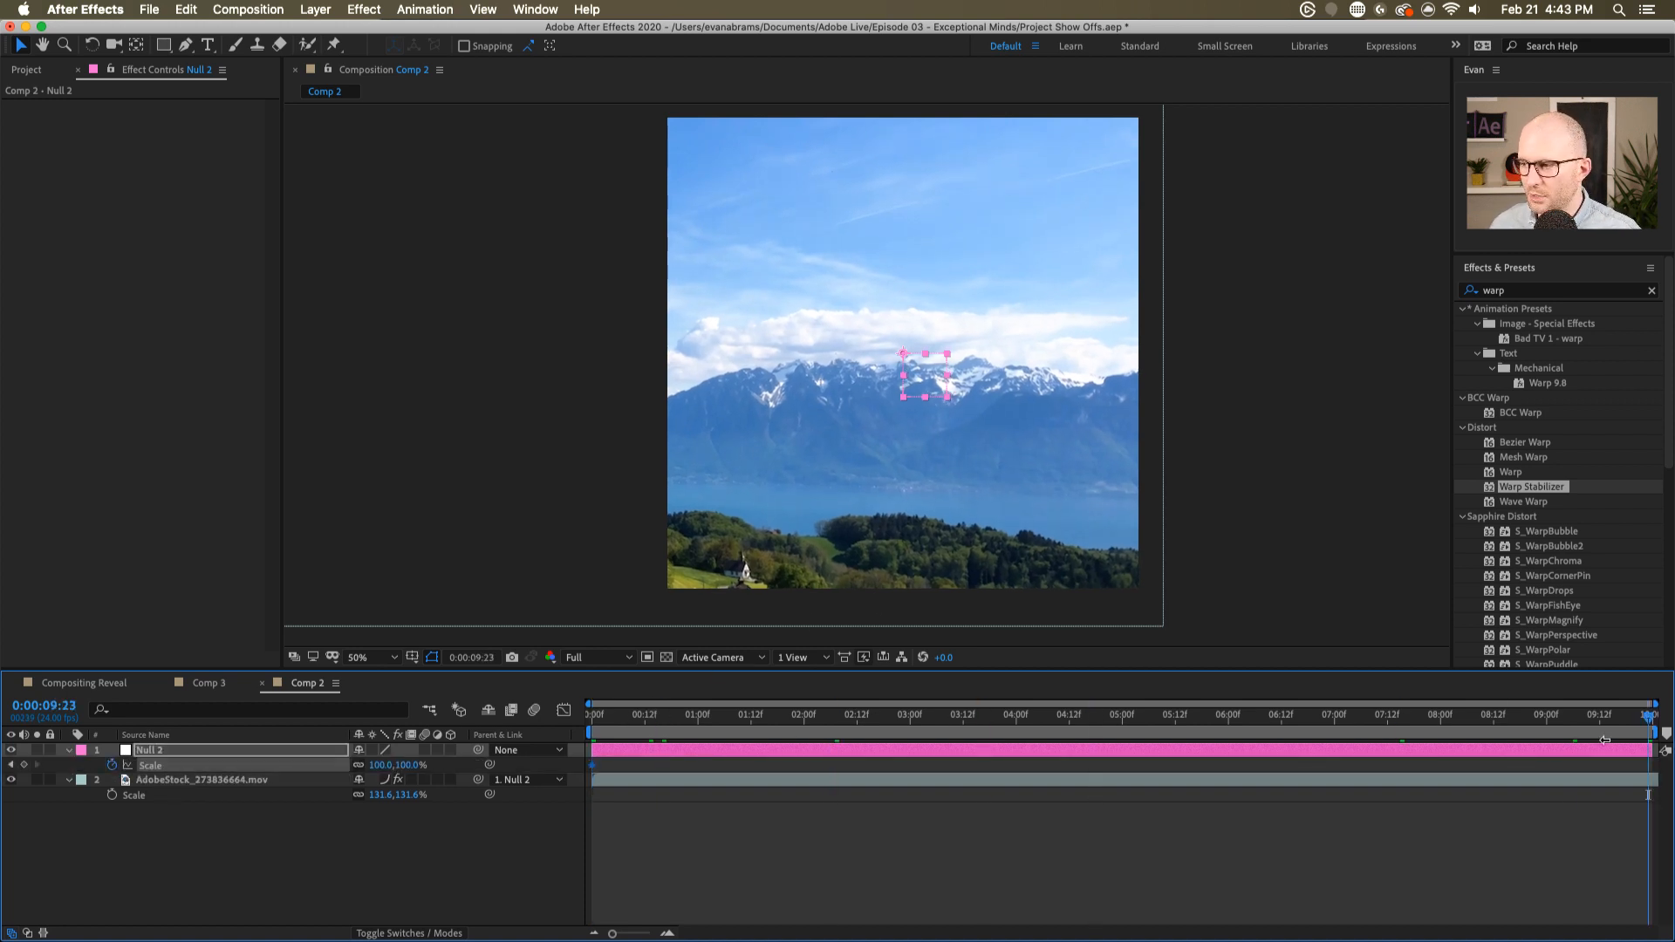
pyautogui.moveTo(947, 396); pyautogui.dragTo(950, 395)
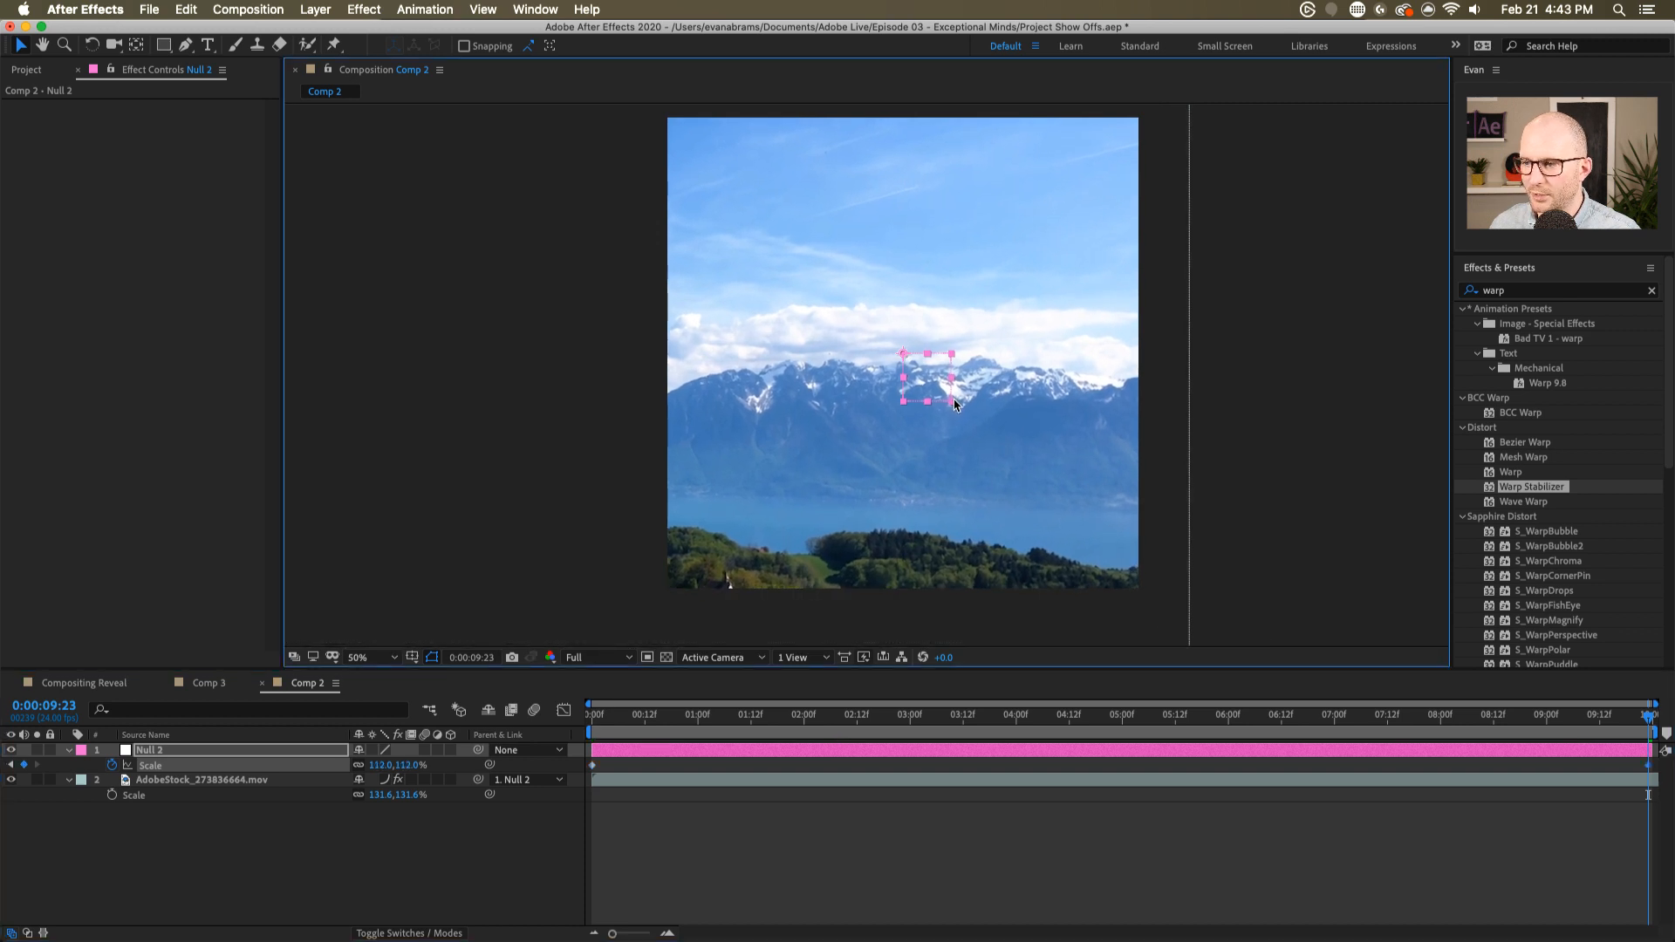
# - Scrub and play the slow zoom, and return to the start of the composition
pyautogui.moveTo(848, 730); pyautogui.dragTo(1391, 733)
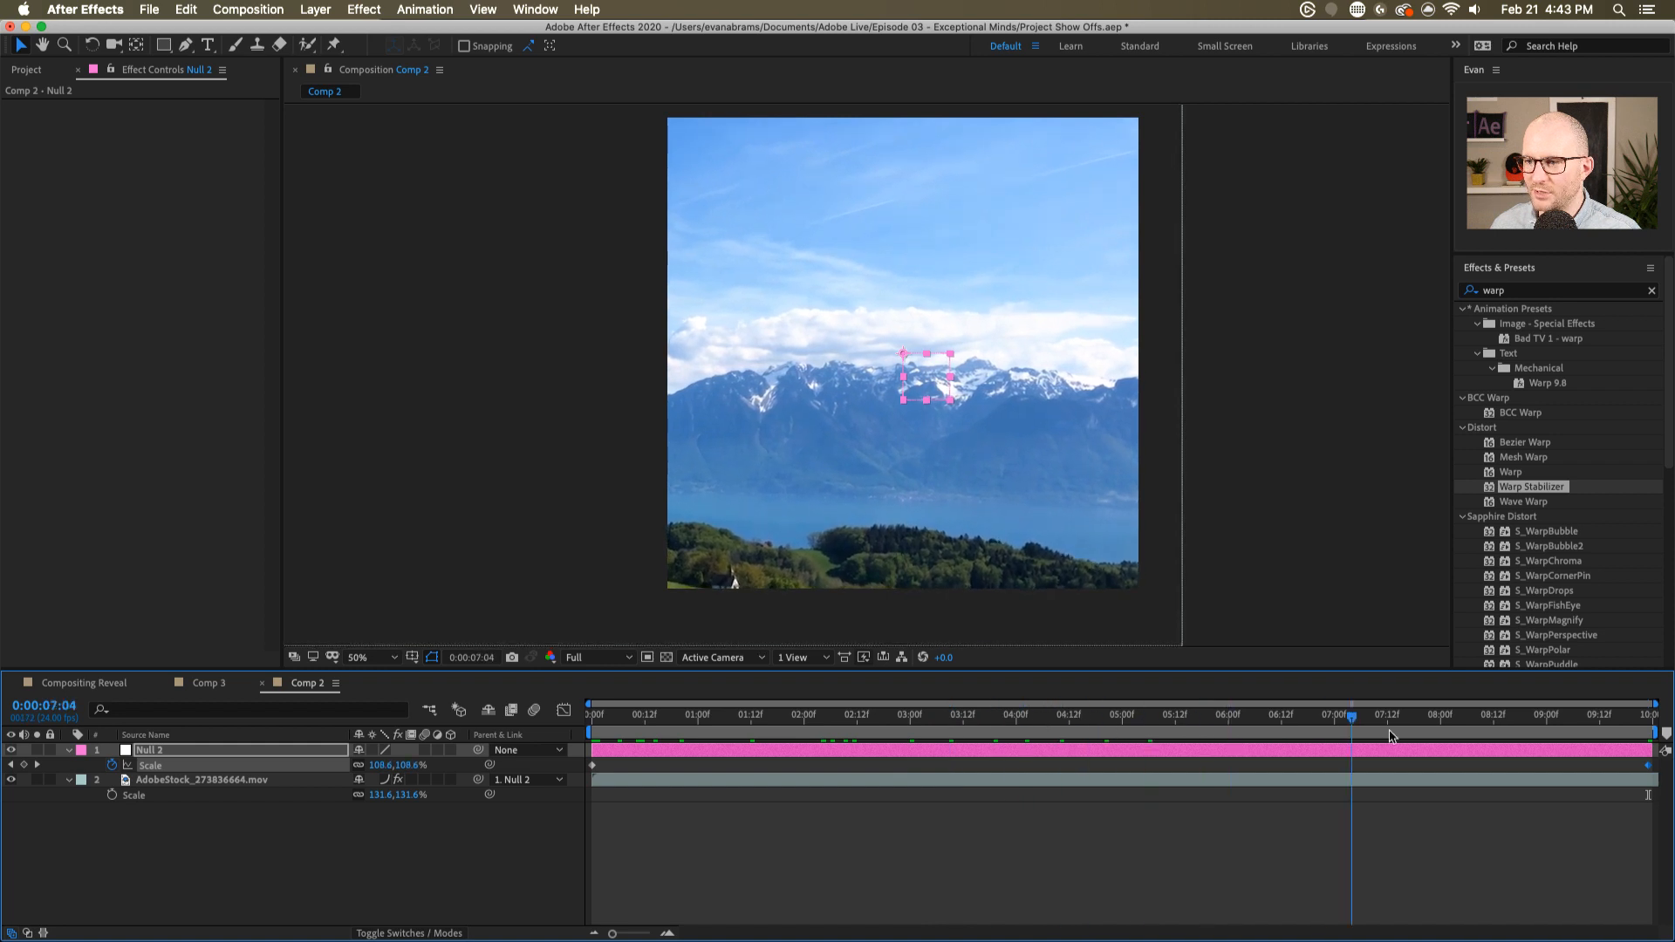
pyautogui.press('space')
pyautogui.press('Home')
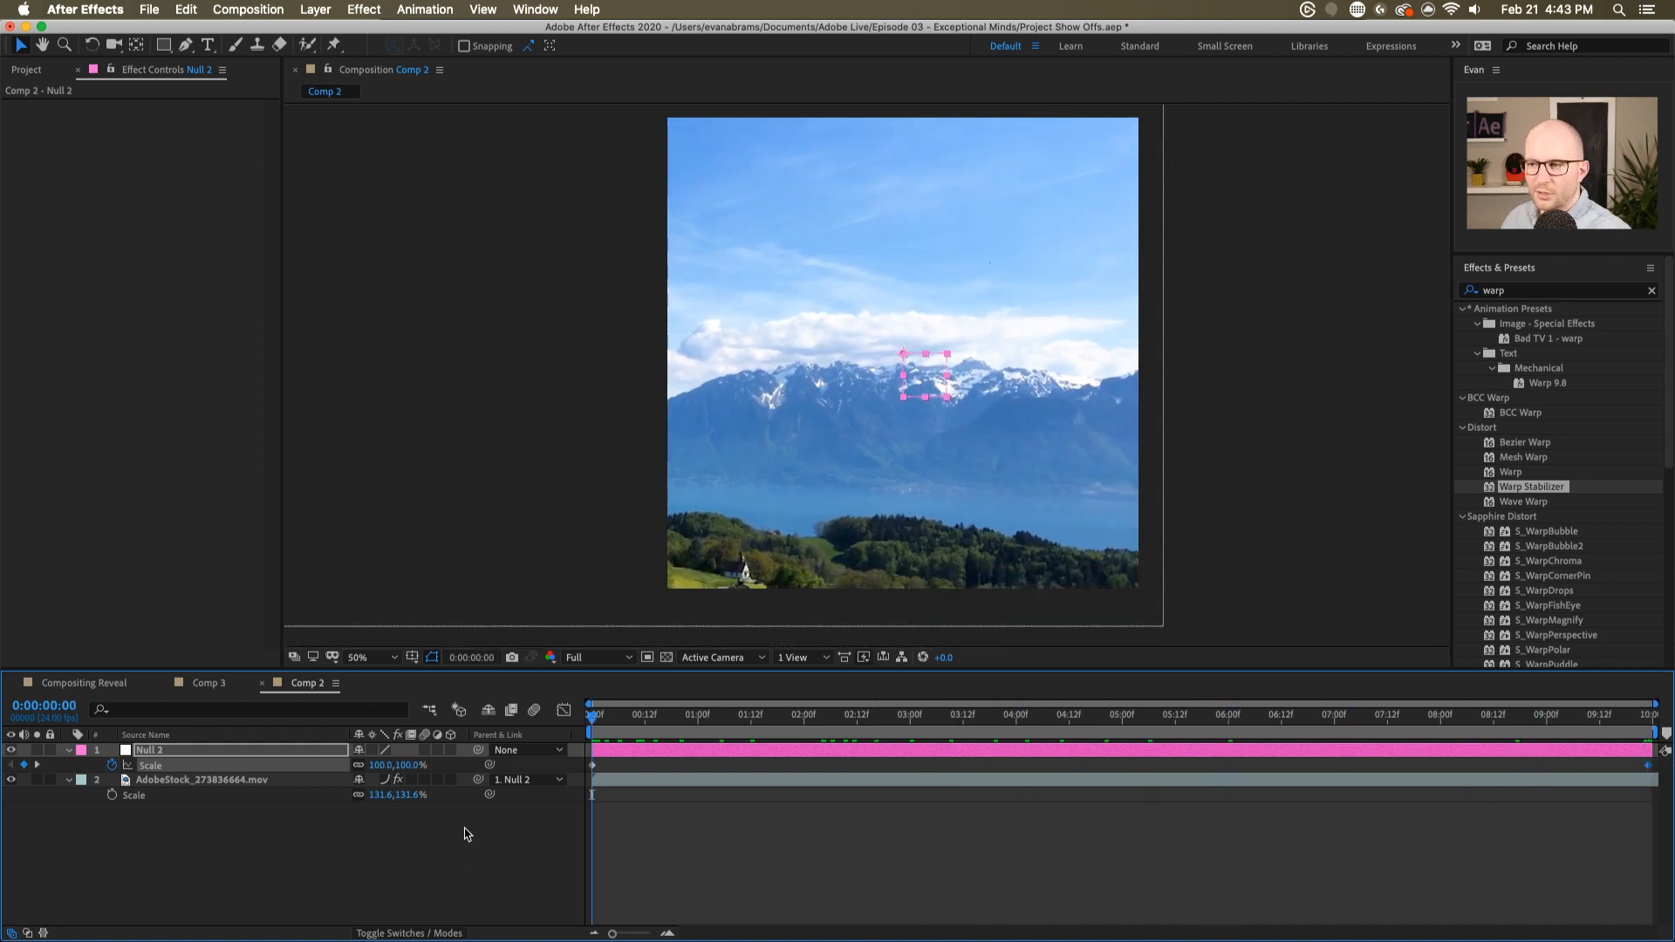
# - Play and scrub through the slow zoom in Comp 2, stop at 0:00:03:21, and deselect the null
pyautogui.press('space')
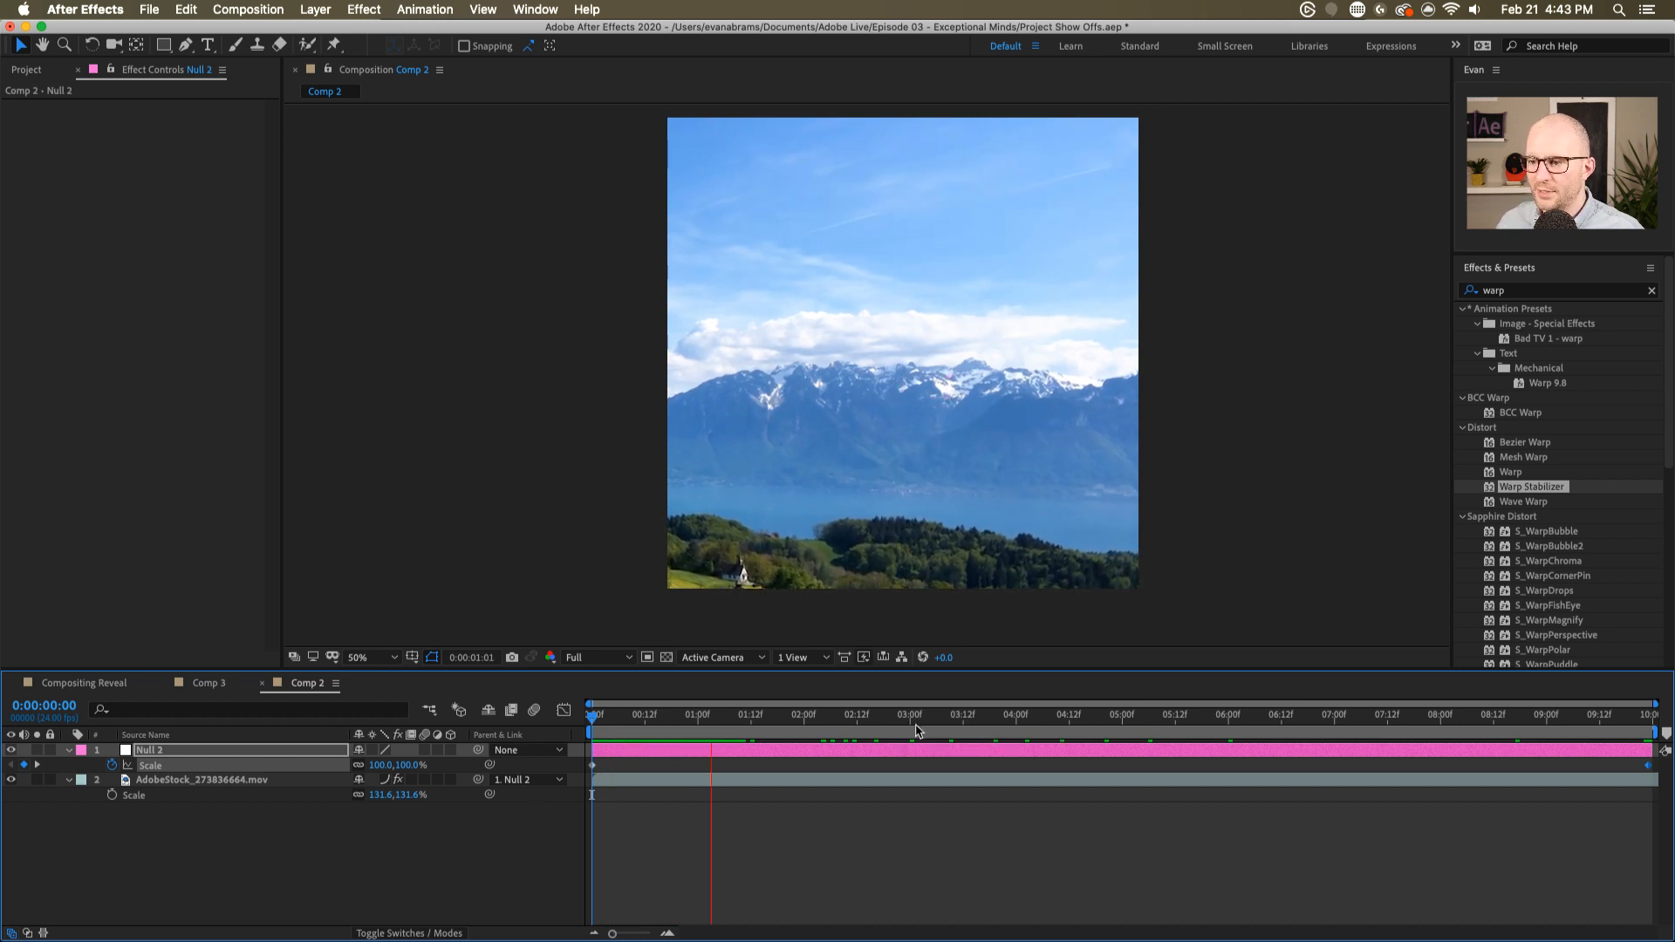
pyautogui.moveTo(917, 731); pyautogui.dragTo(1396, 733)
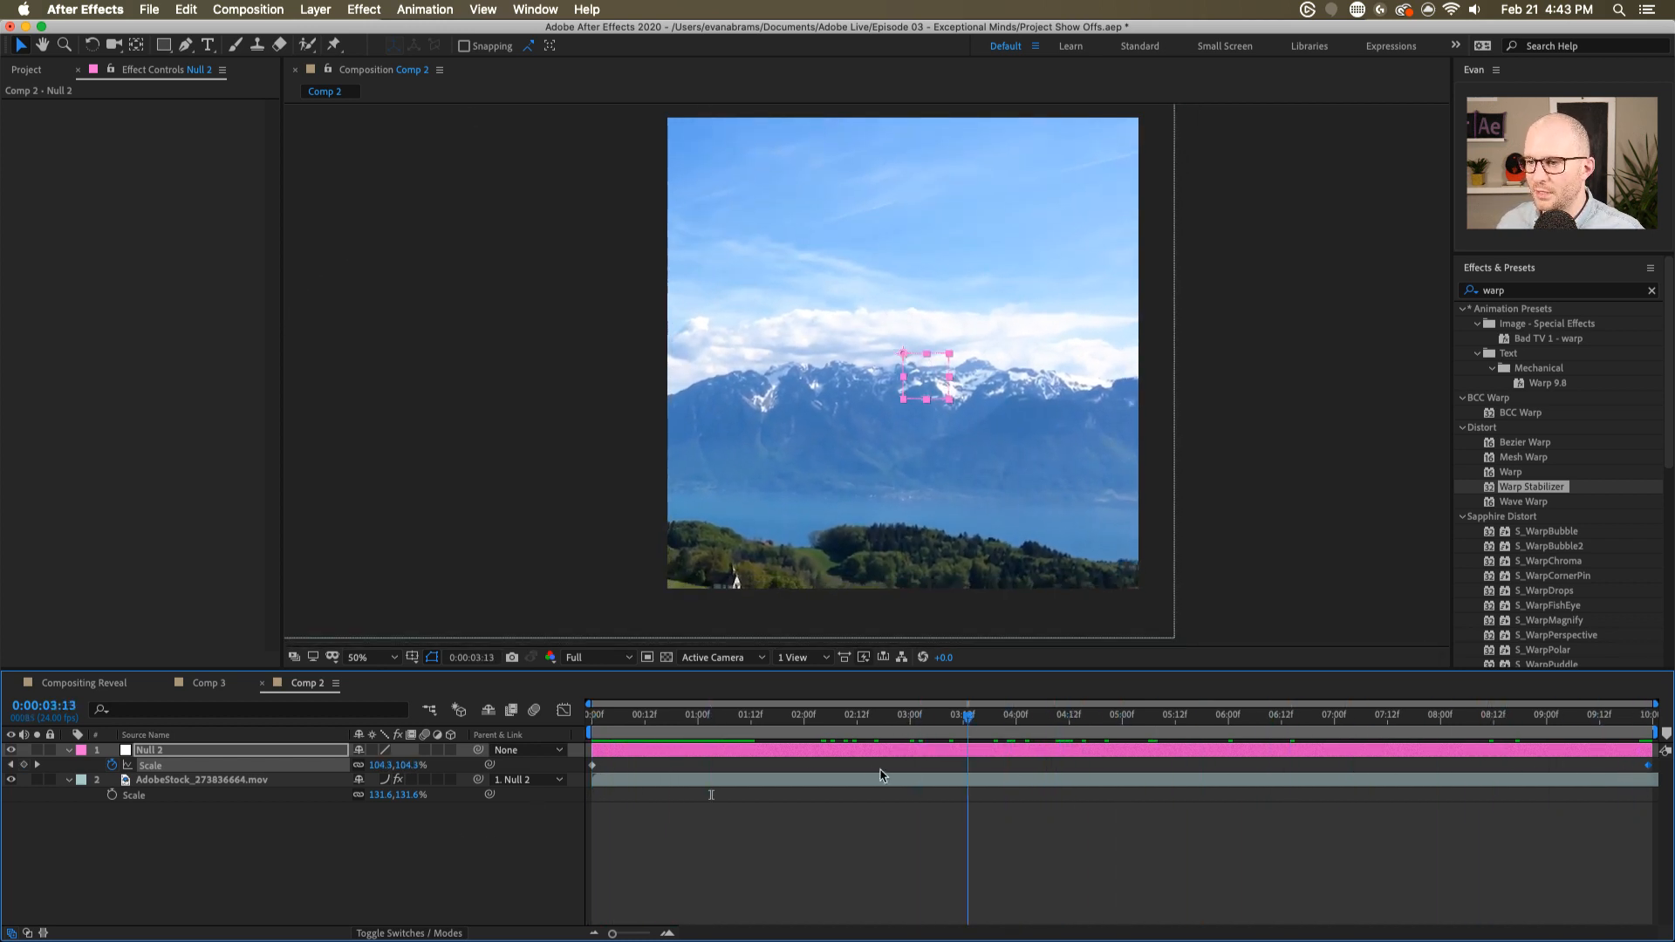
pyautogui.press('Home')
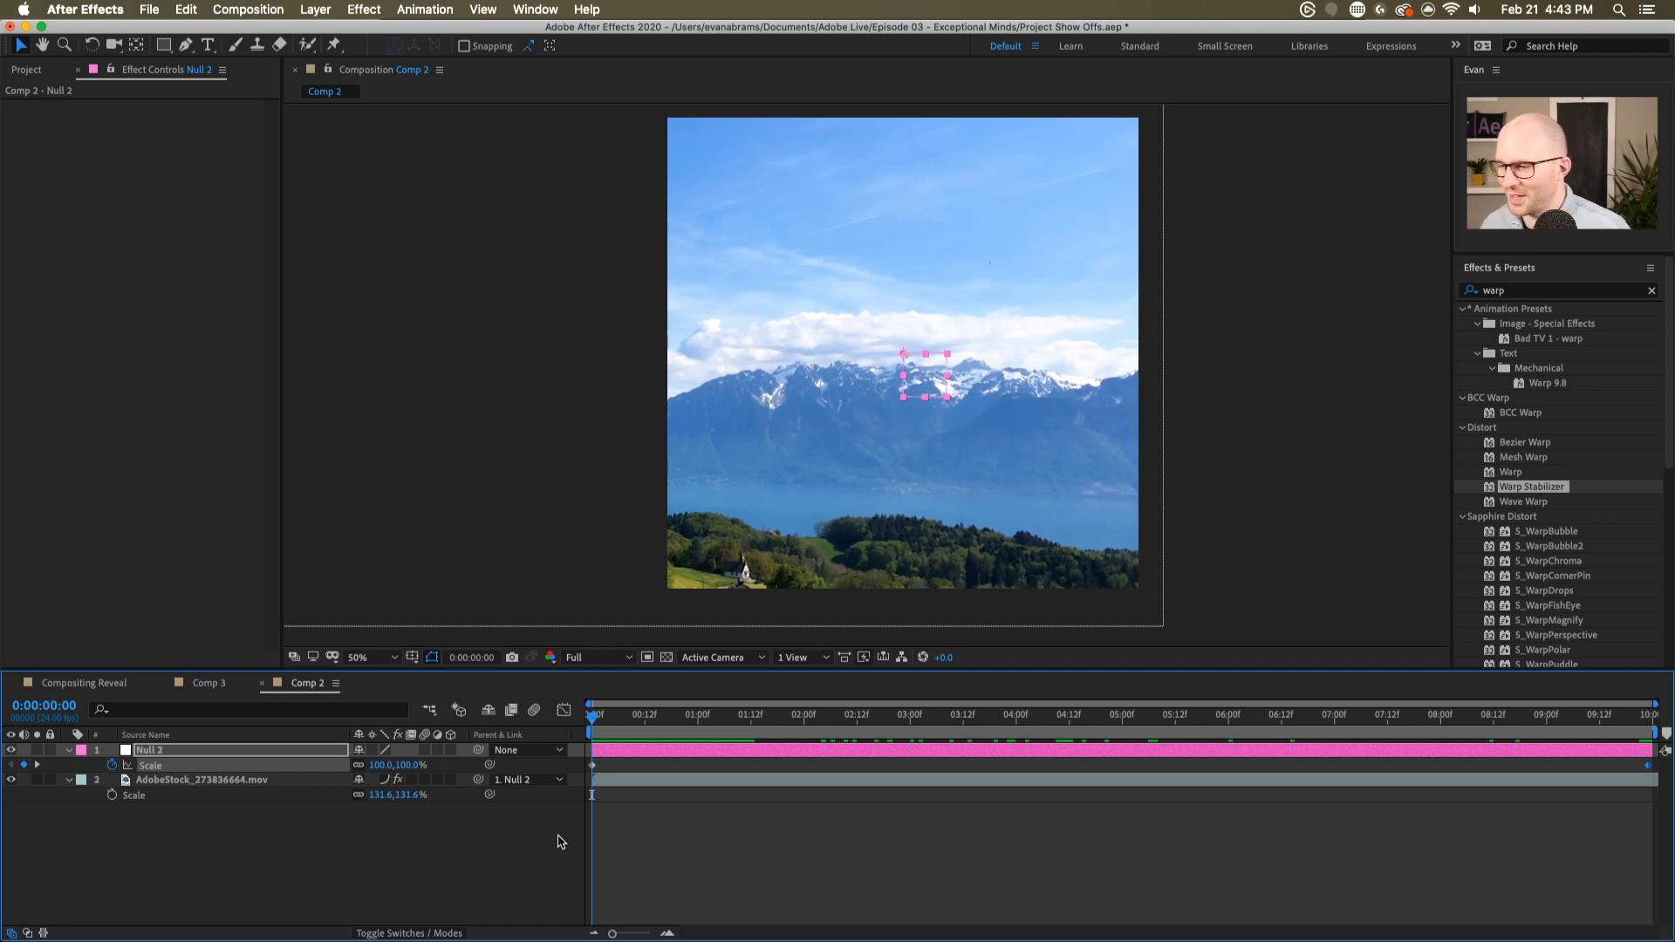
pyautogui.click(1003, 715)
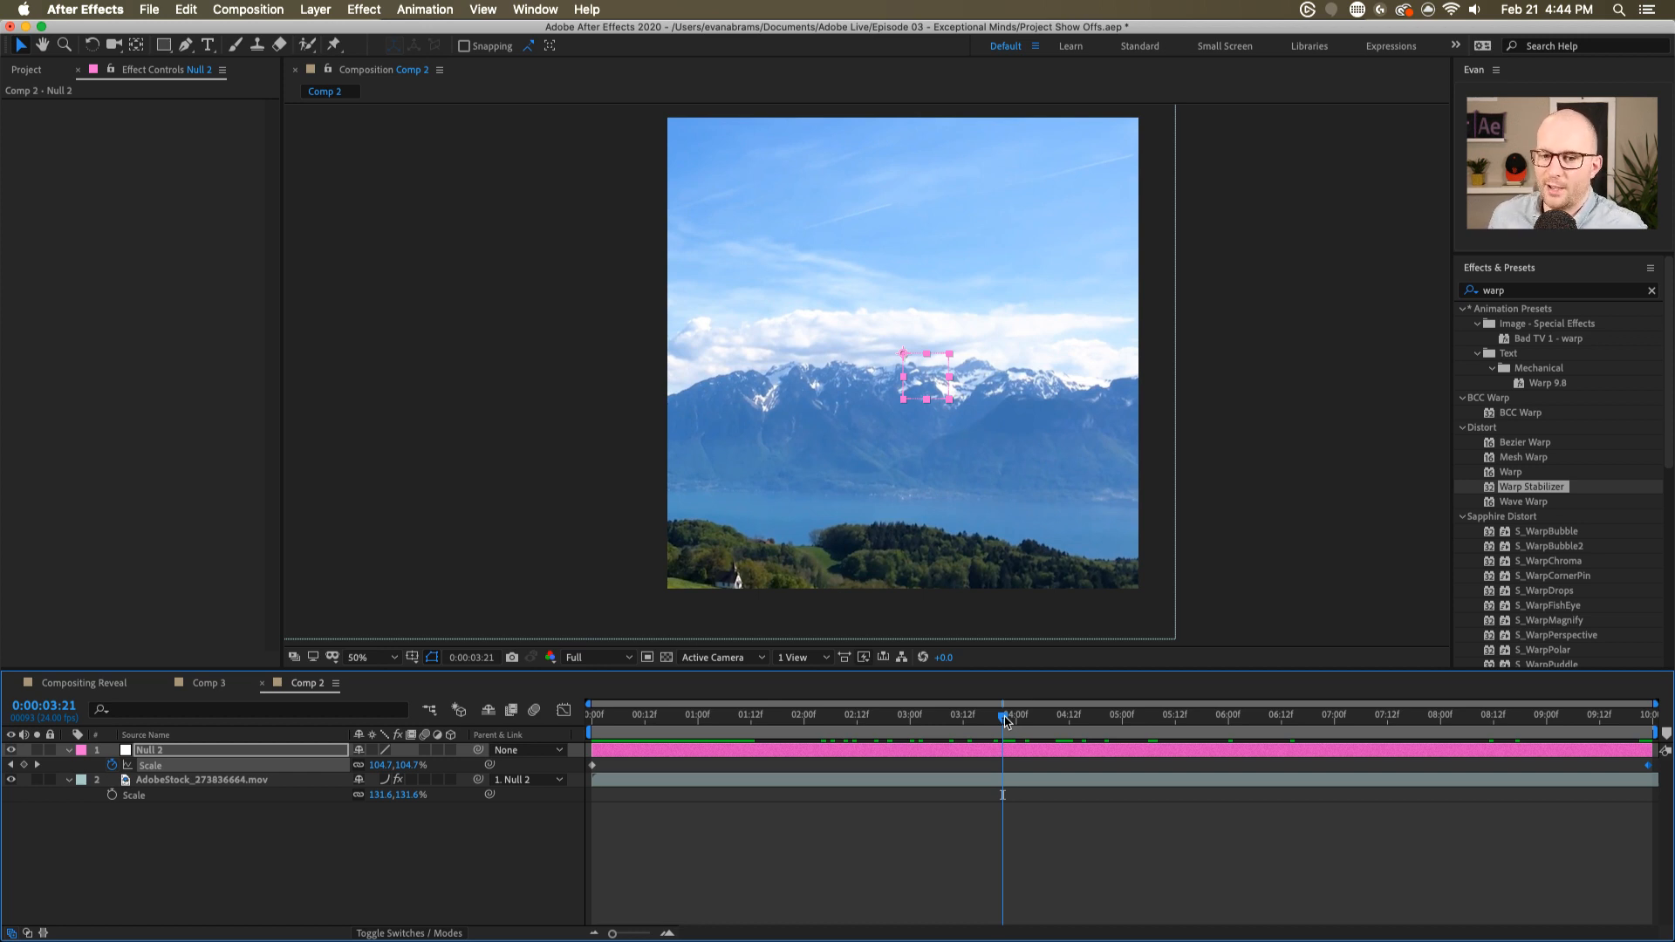
pyautogui.click(808, 844)
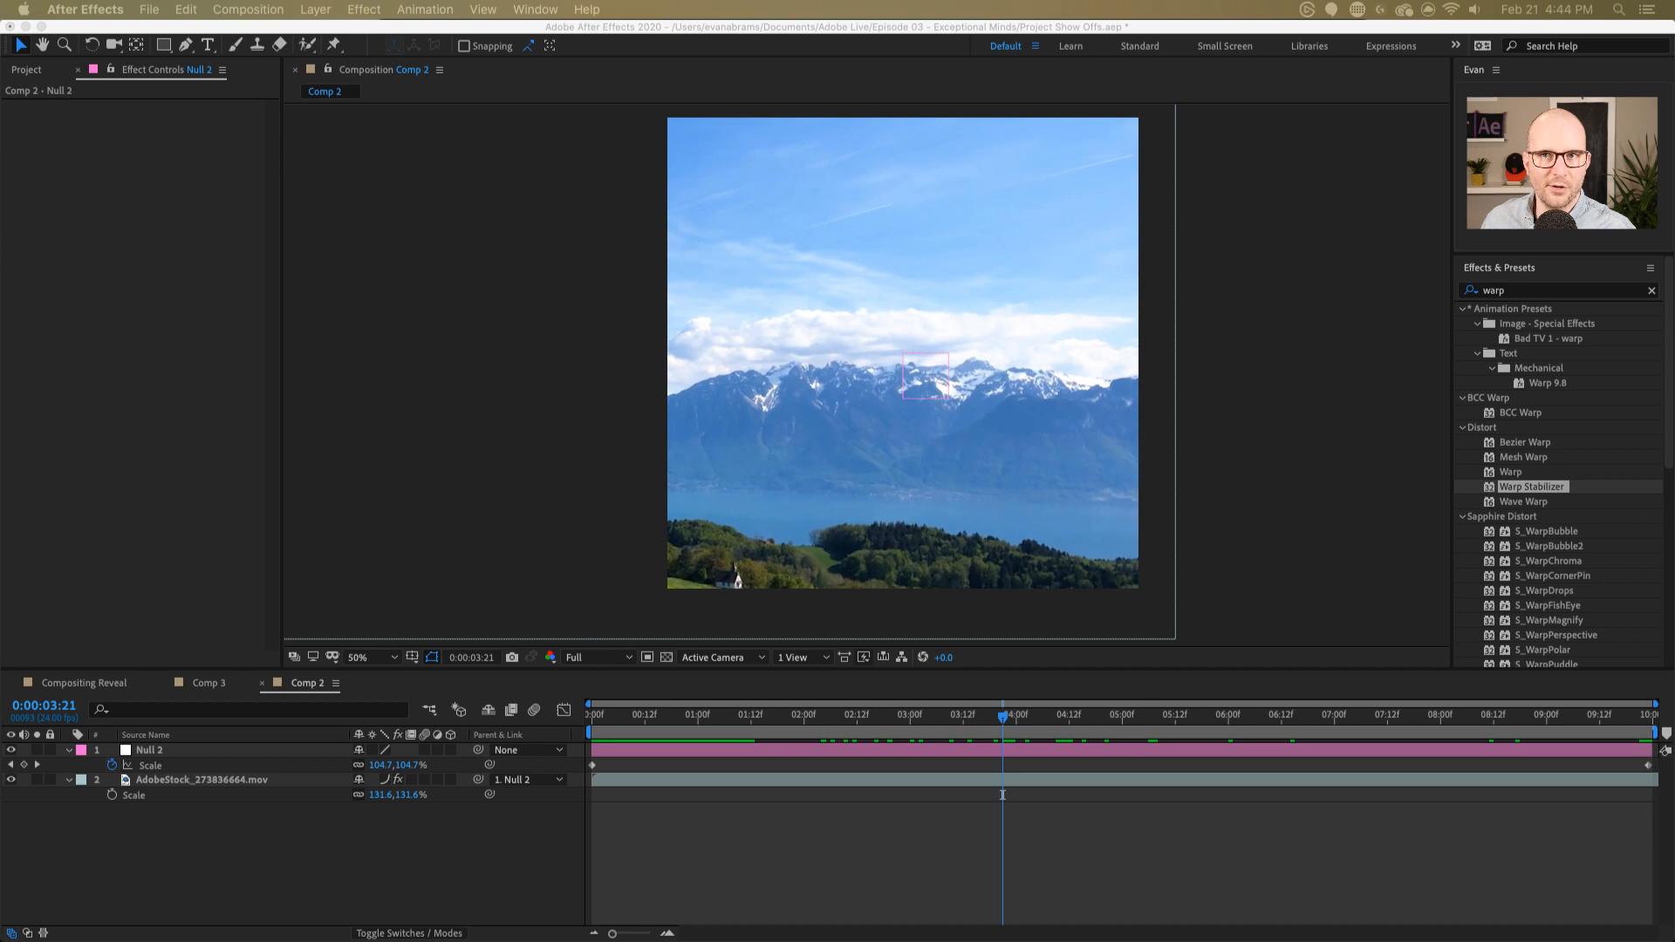
pyautogui.click(703, 821)
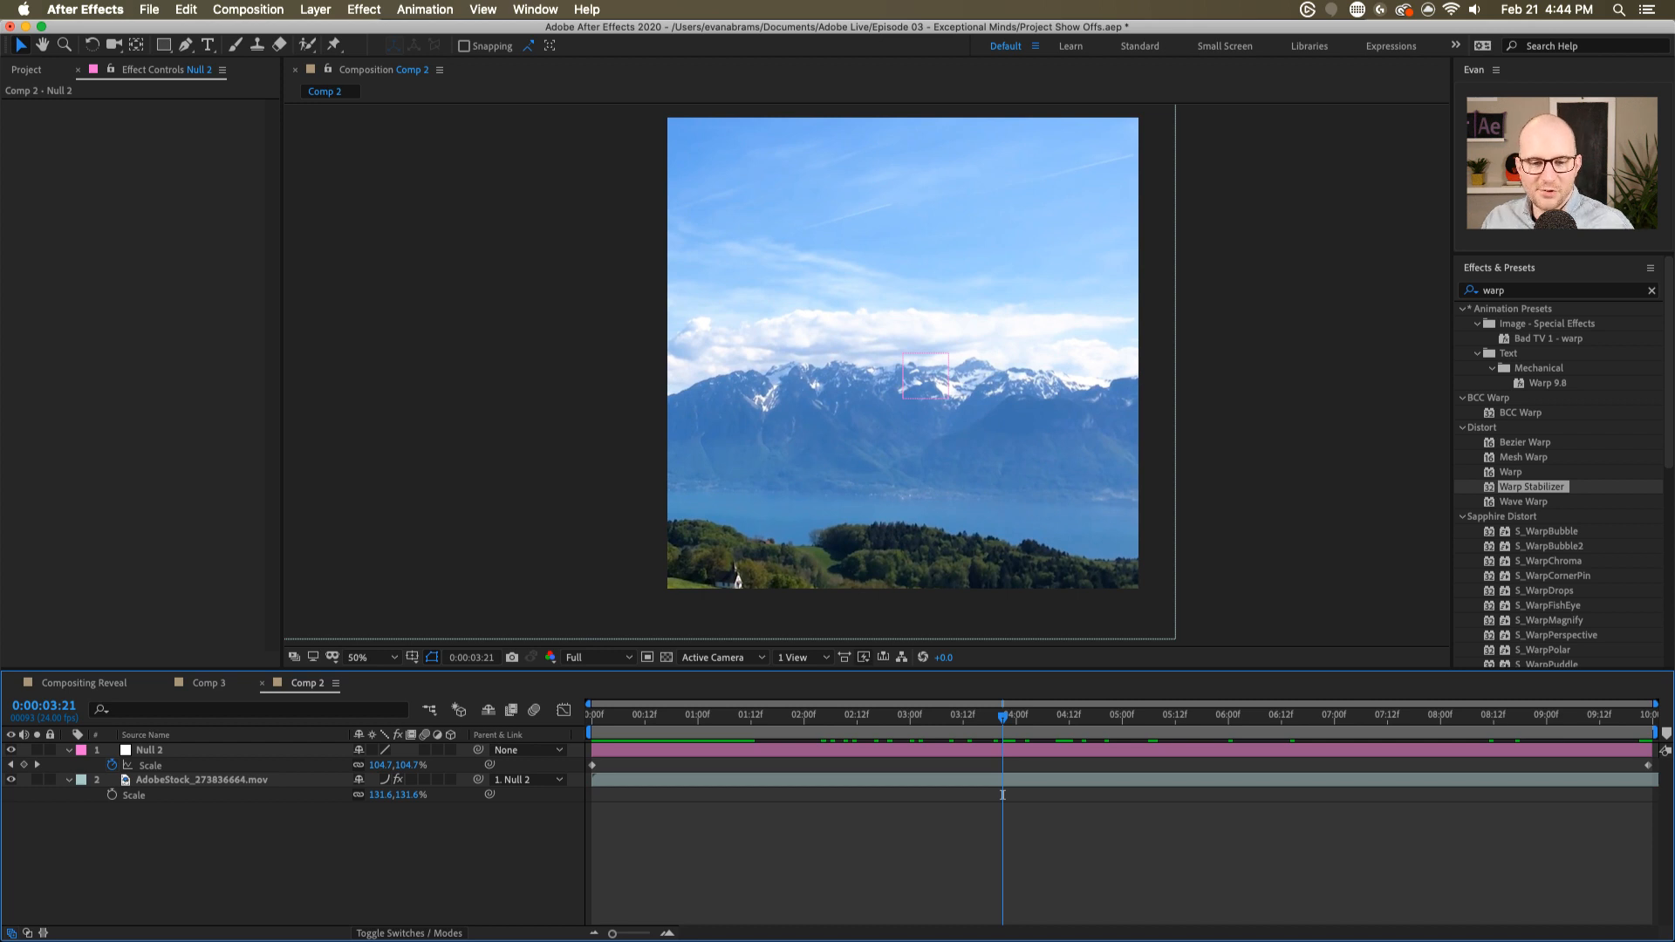
# - Switch to Safari and browse the posts on the exceptionalminds Instagram profile
pyautogui.press('super+Tab')
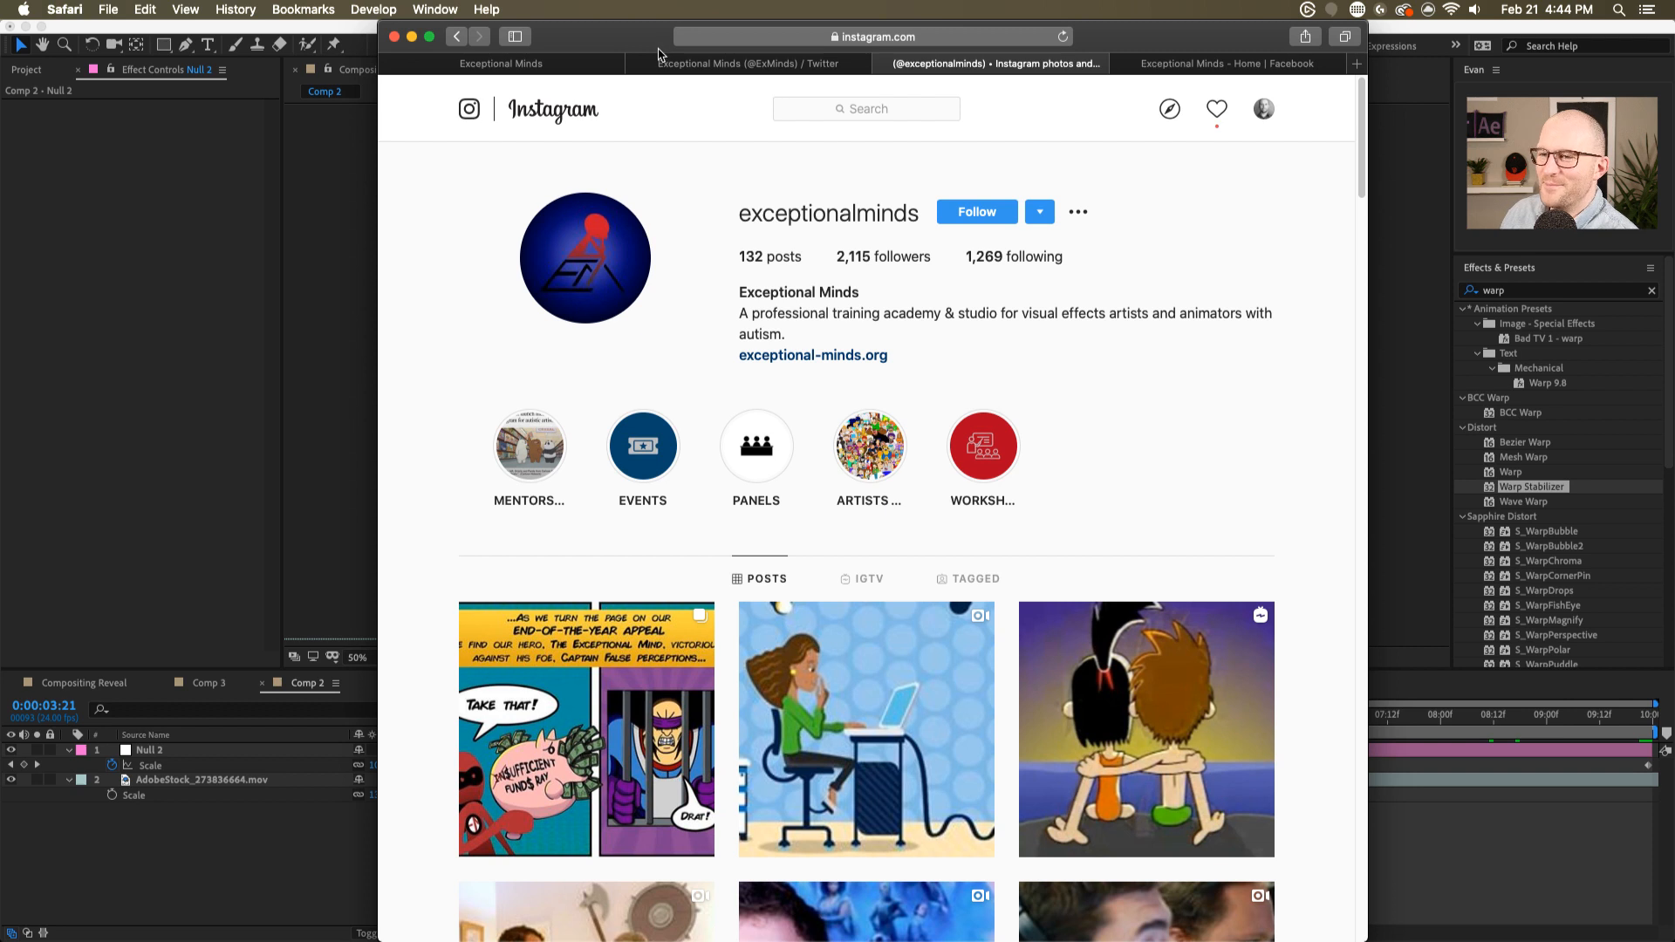
pyautogui.moveTo(603, 36); pyautogui.dragTo(589, 37)
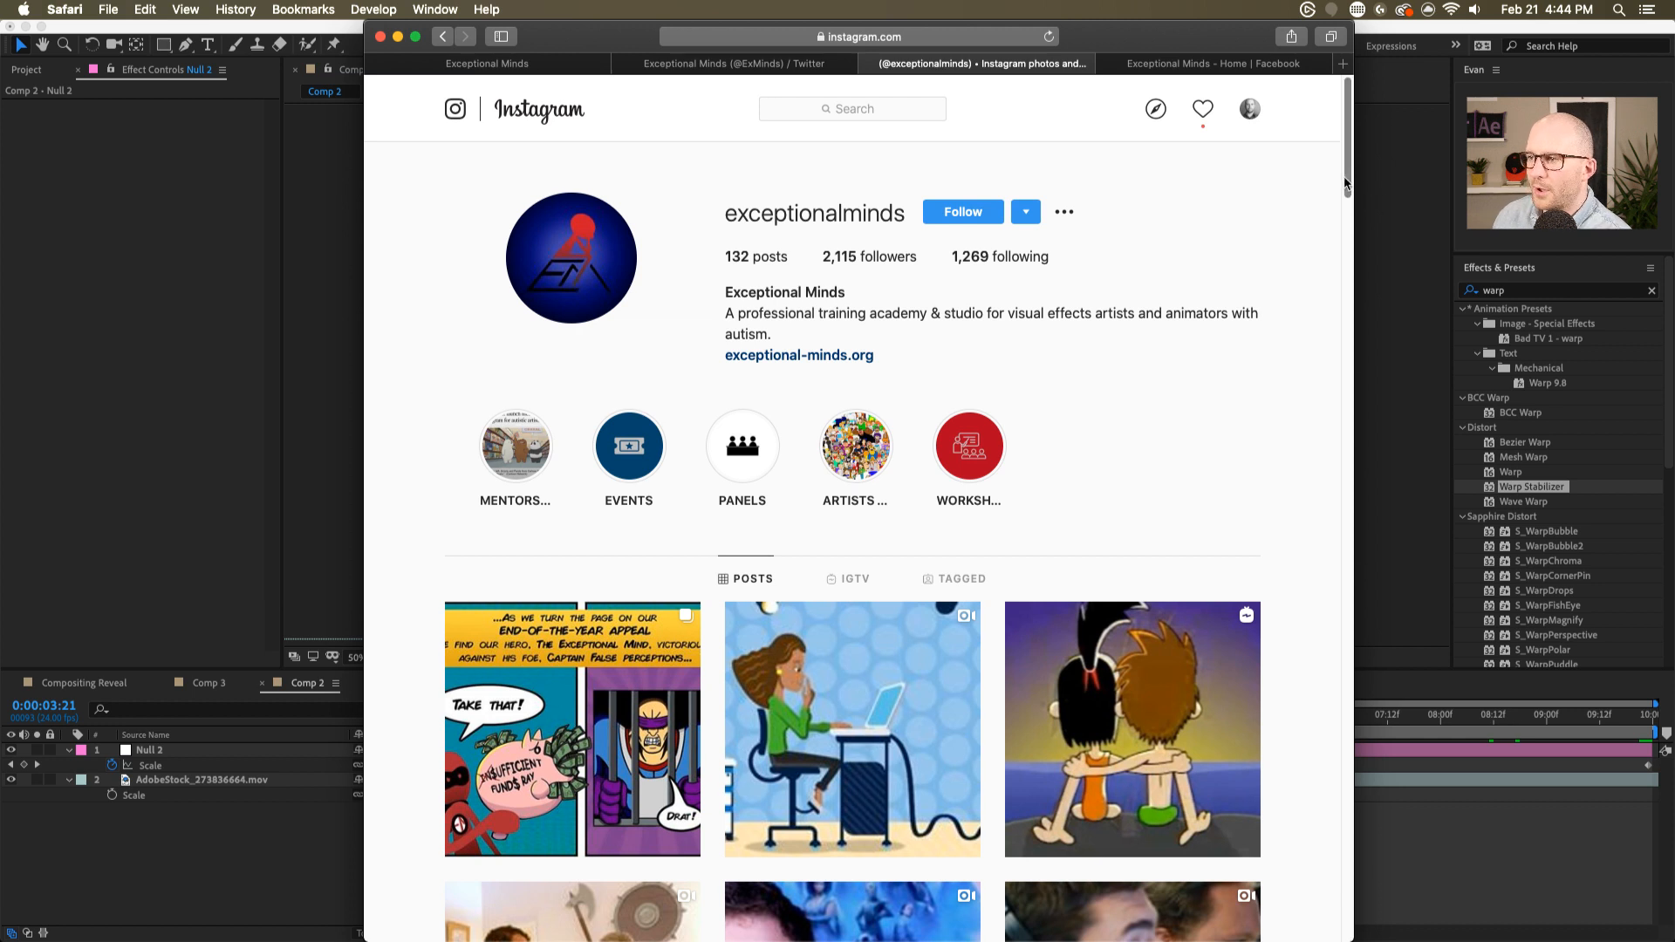
pyautogui.moveTo(1347, 181); pyautogui.dragTo(1342, 338)
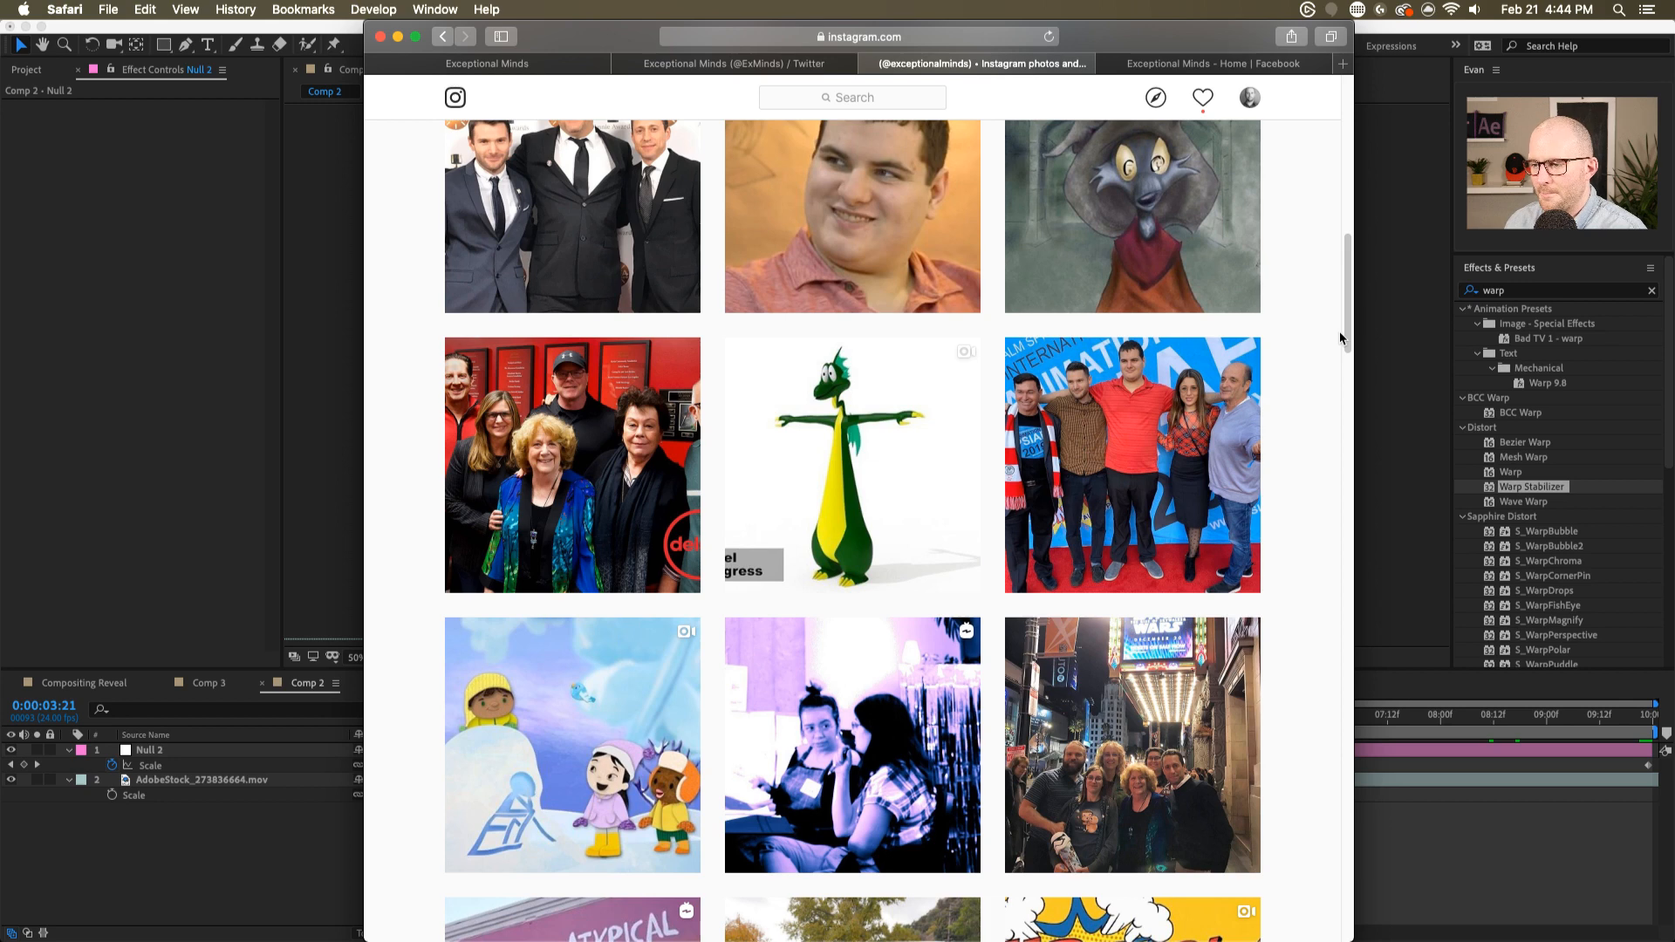
pyautogui.scroll(-3, 840, 580)
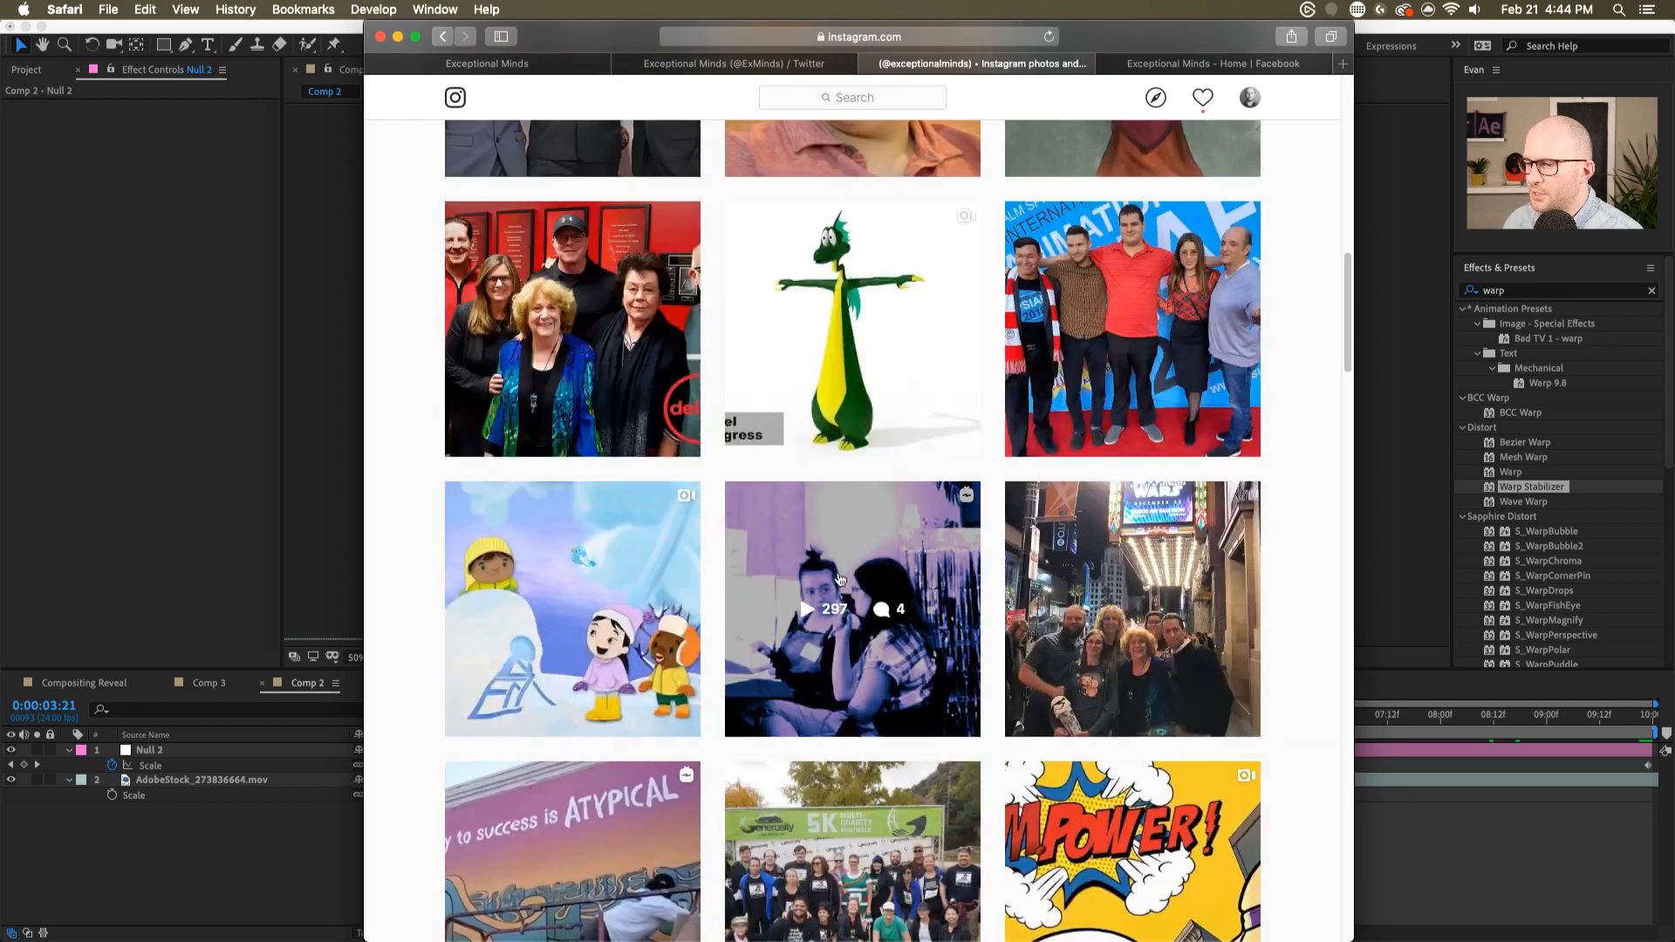
# - View the vertical Cartoon Network Mentorship video post, pause it at 0:21, and close the post
pyautogui.click(805, 612)
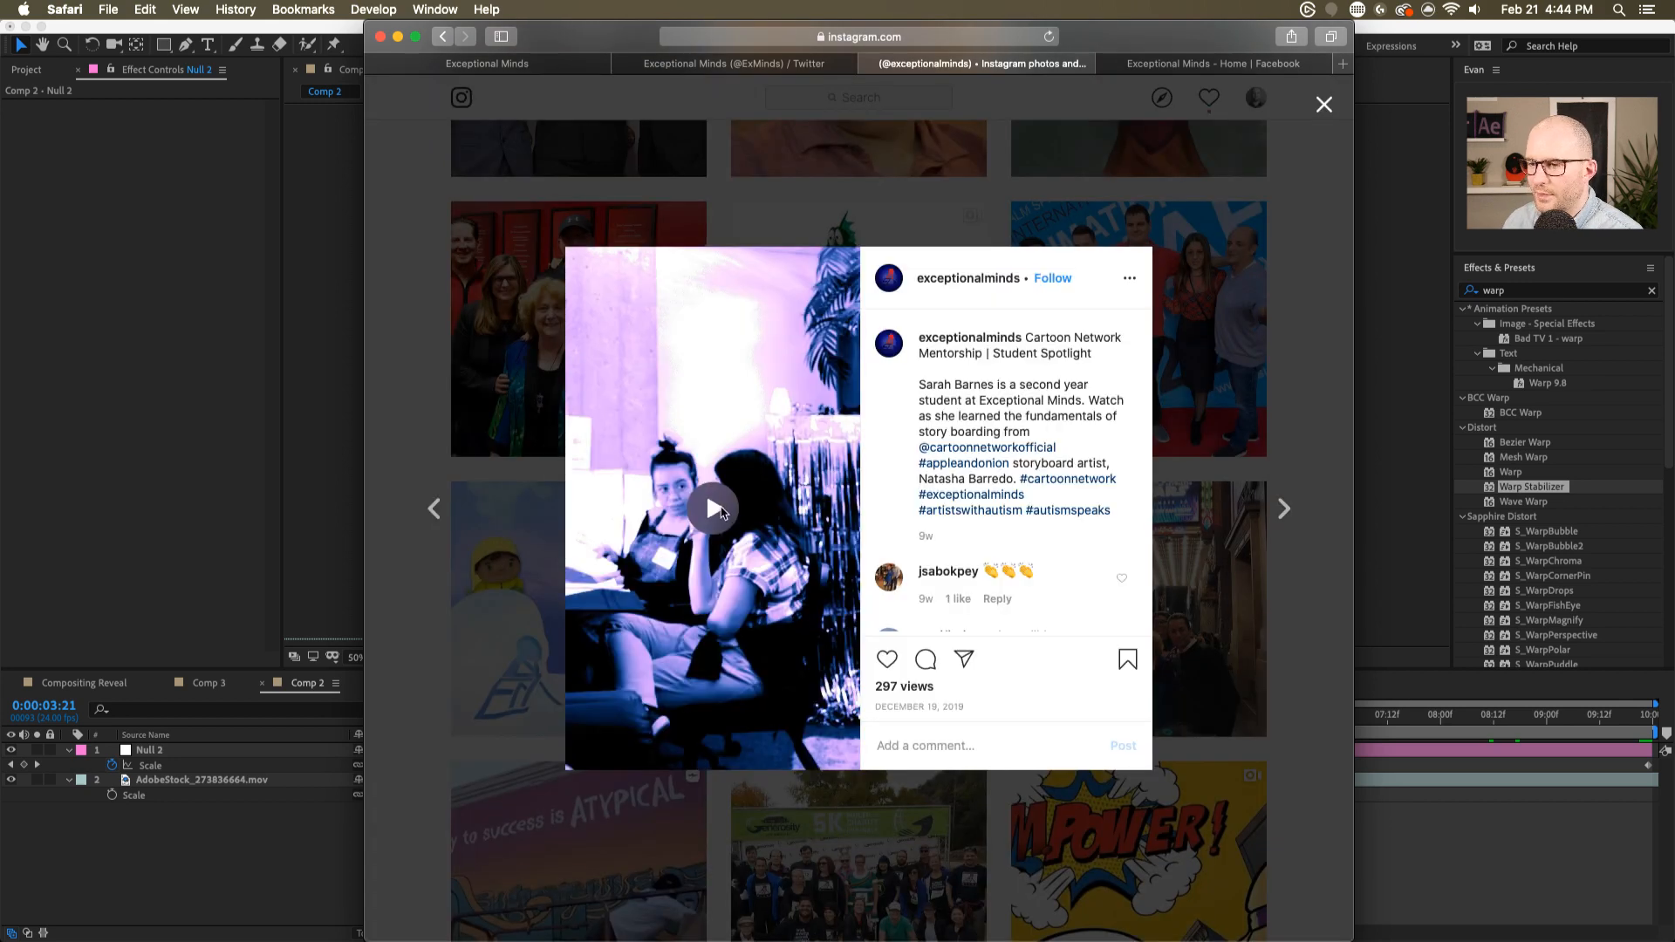
pyautogui.click(835, 751)
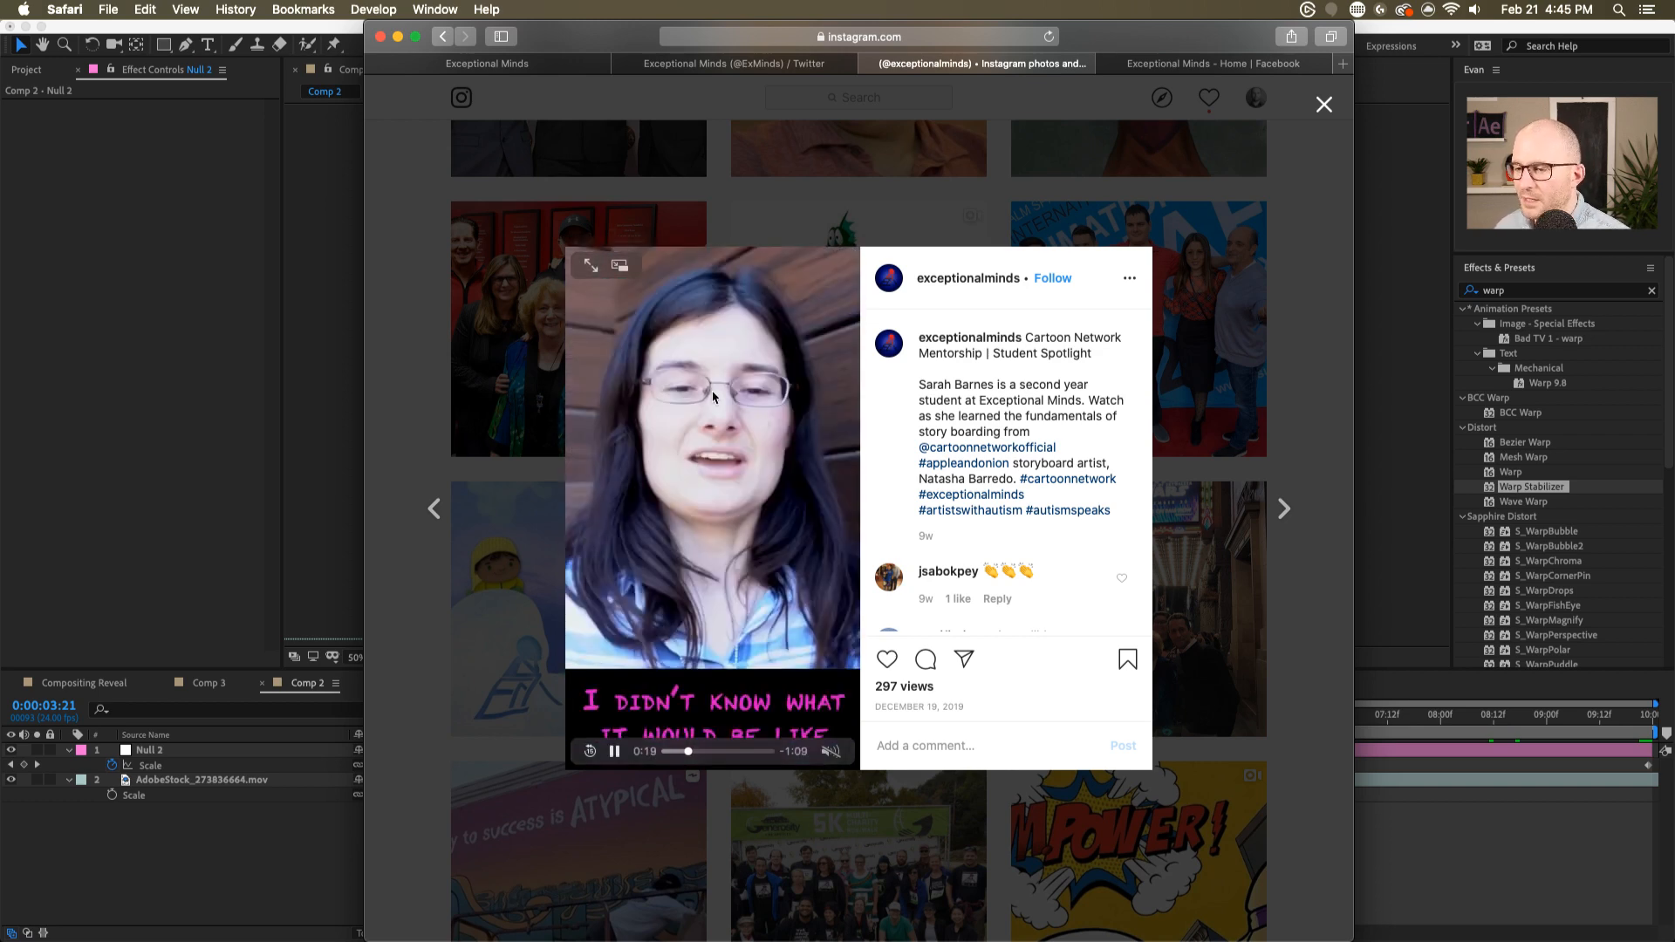
pyautogui.click(614, 752)
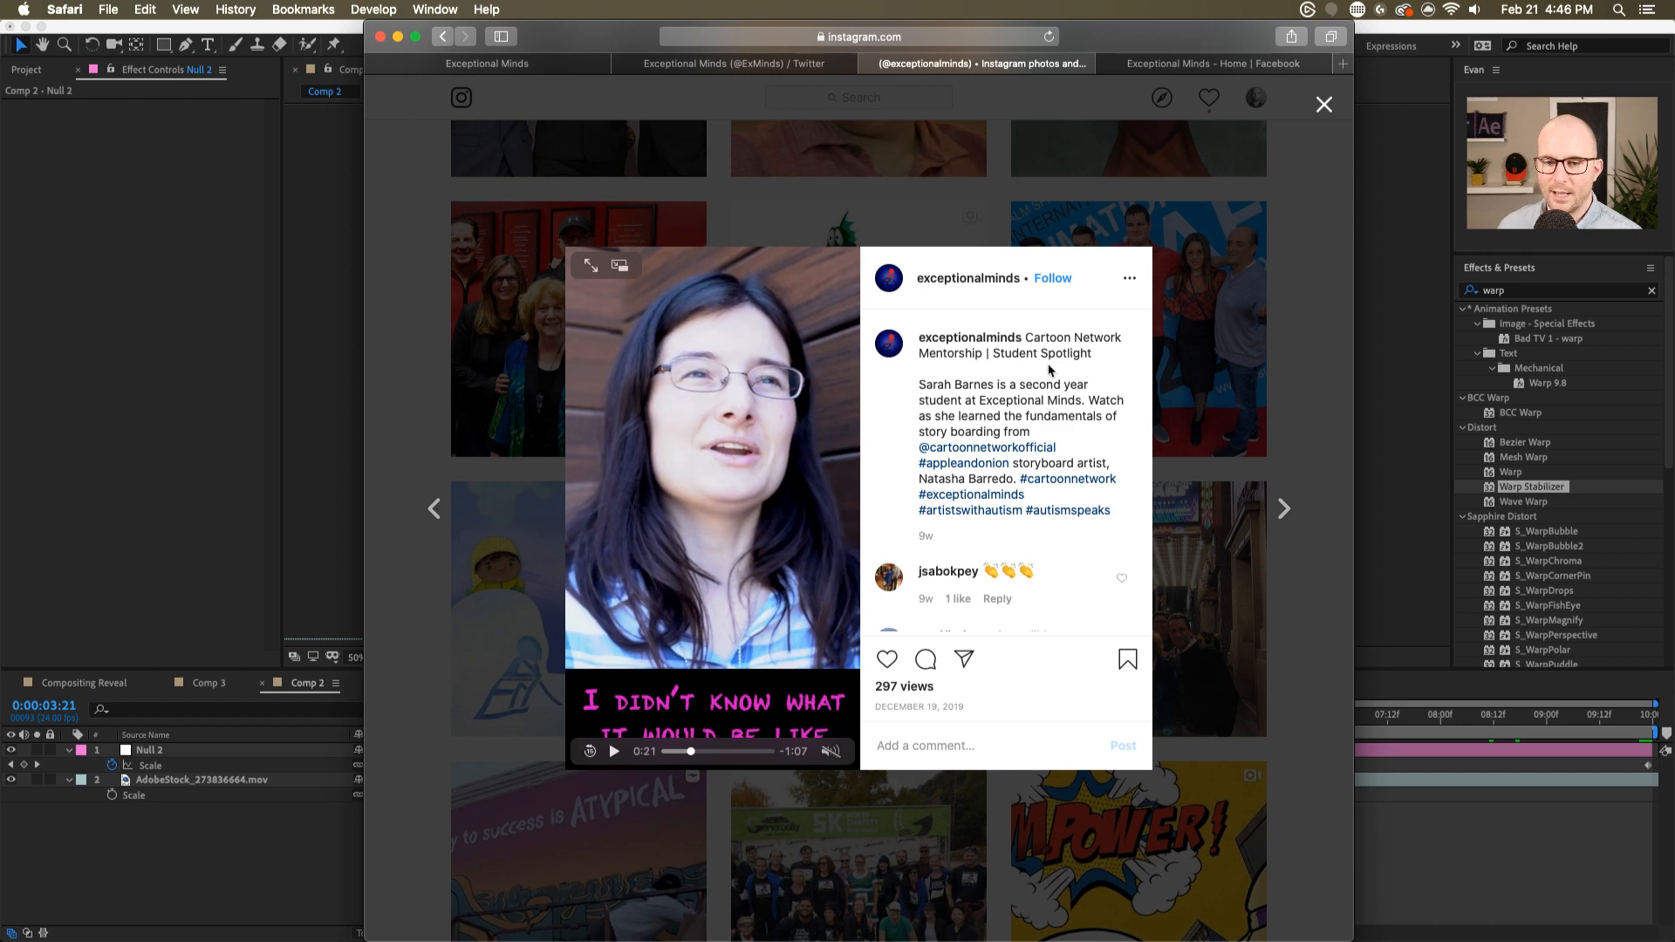
pyautogui.click(542, 440)
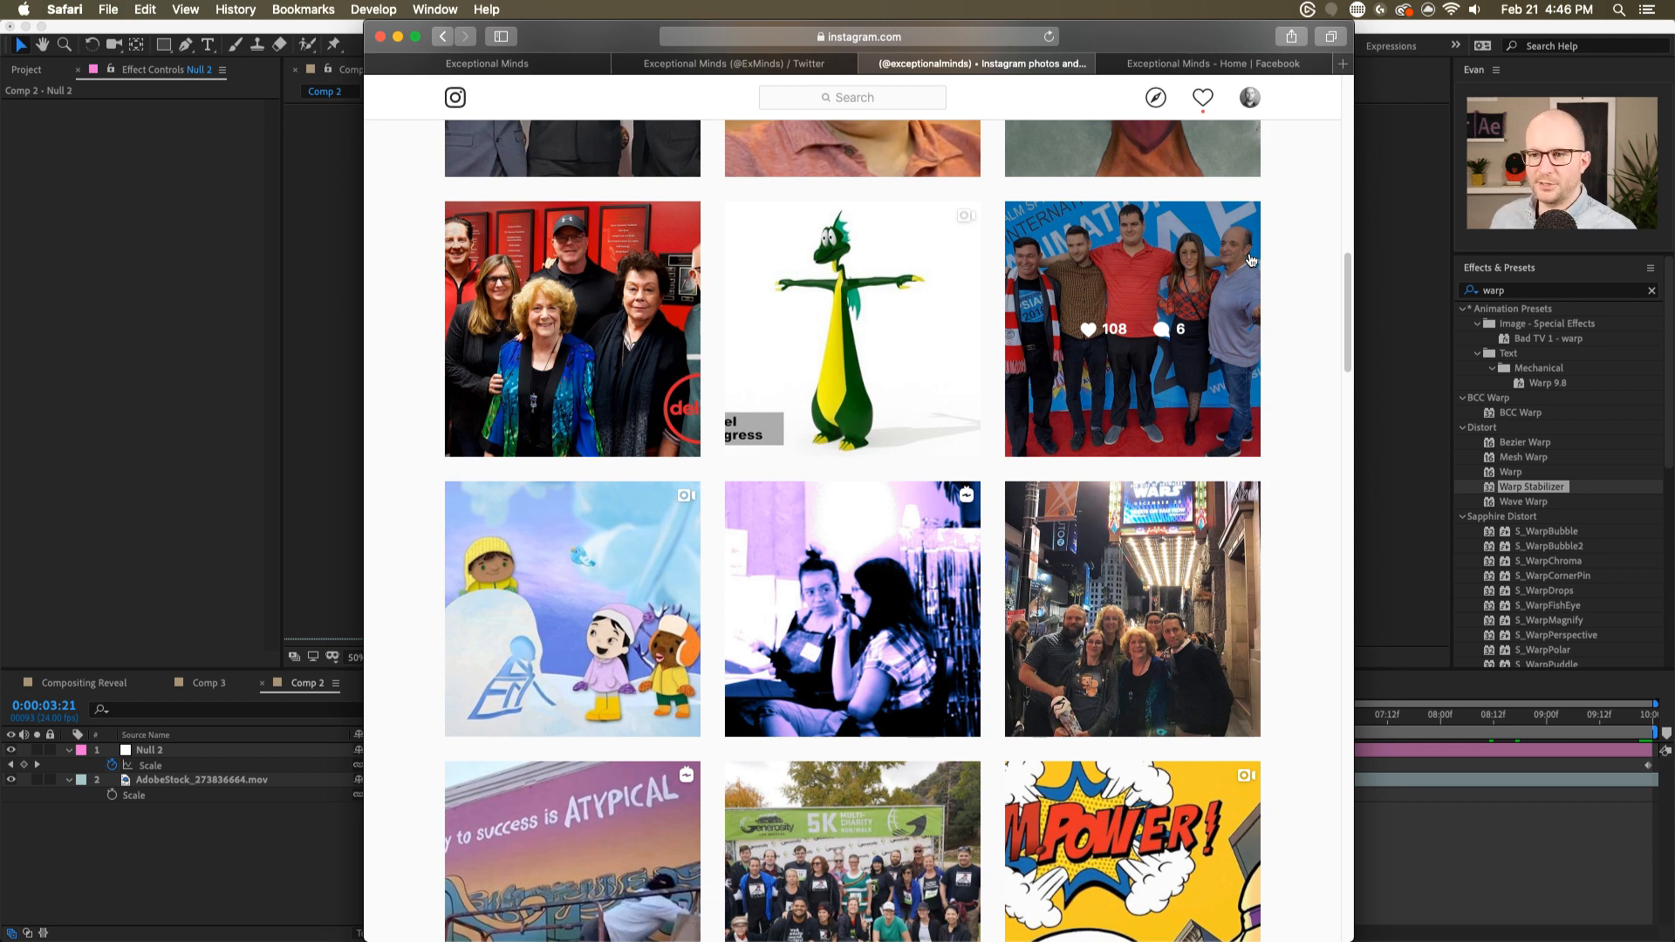
# - Return to After Effects and view the before-and-after split in Comp 3 at 0:00:01:23
pyautogui.click(289, 541)
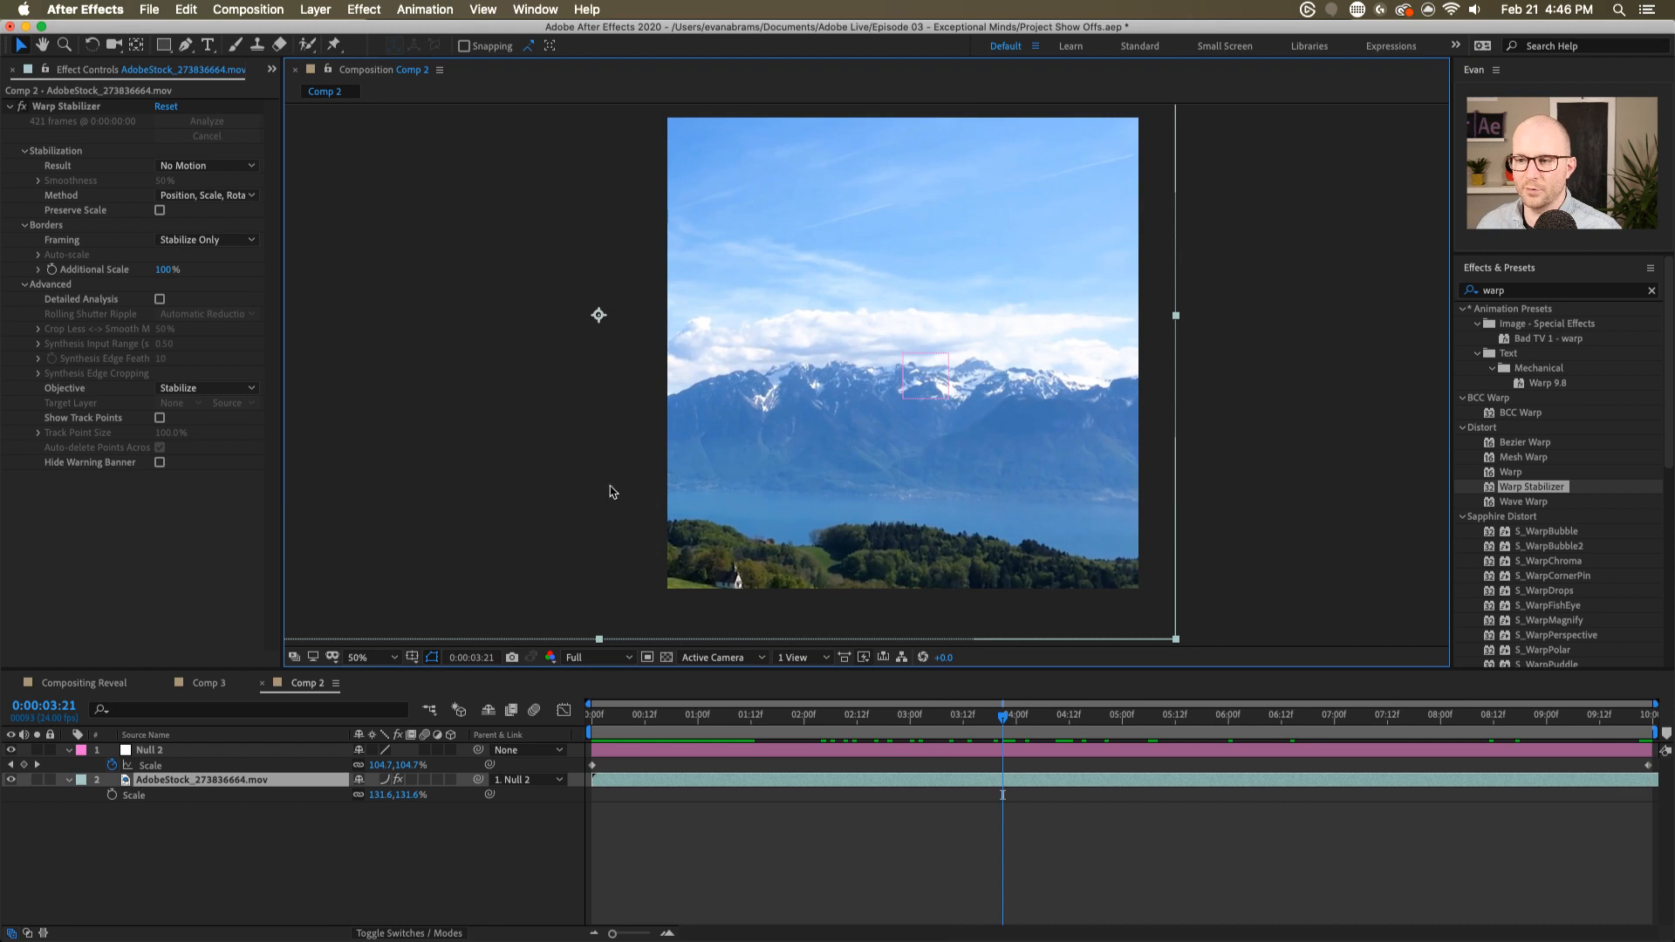
pyautogui.click(221, 689)
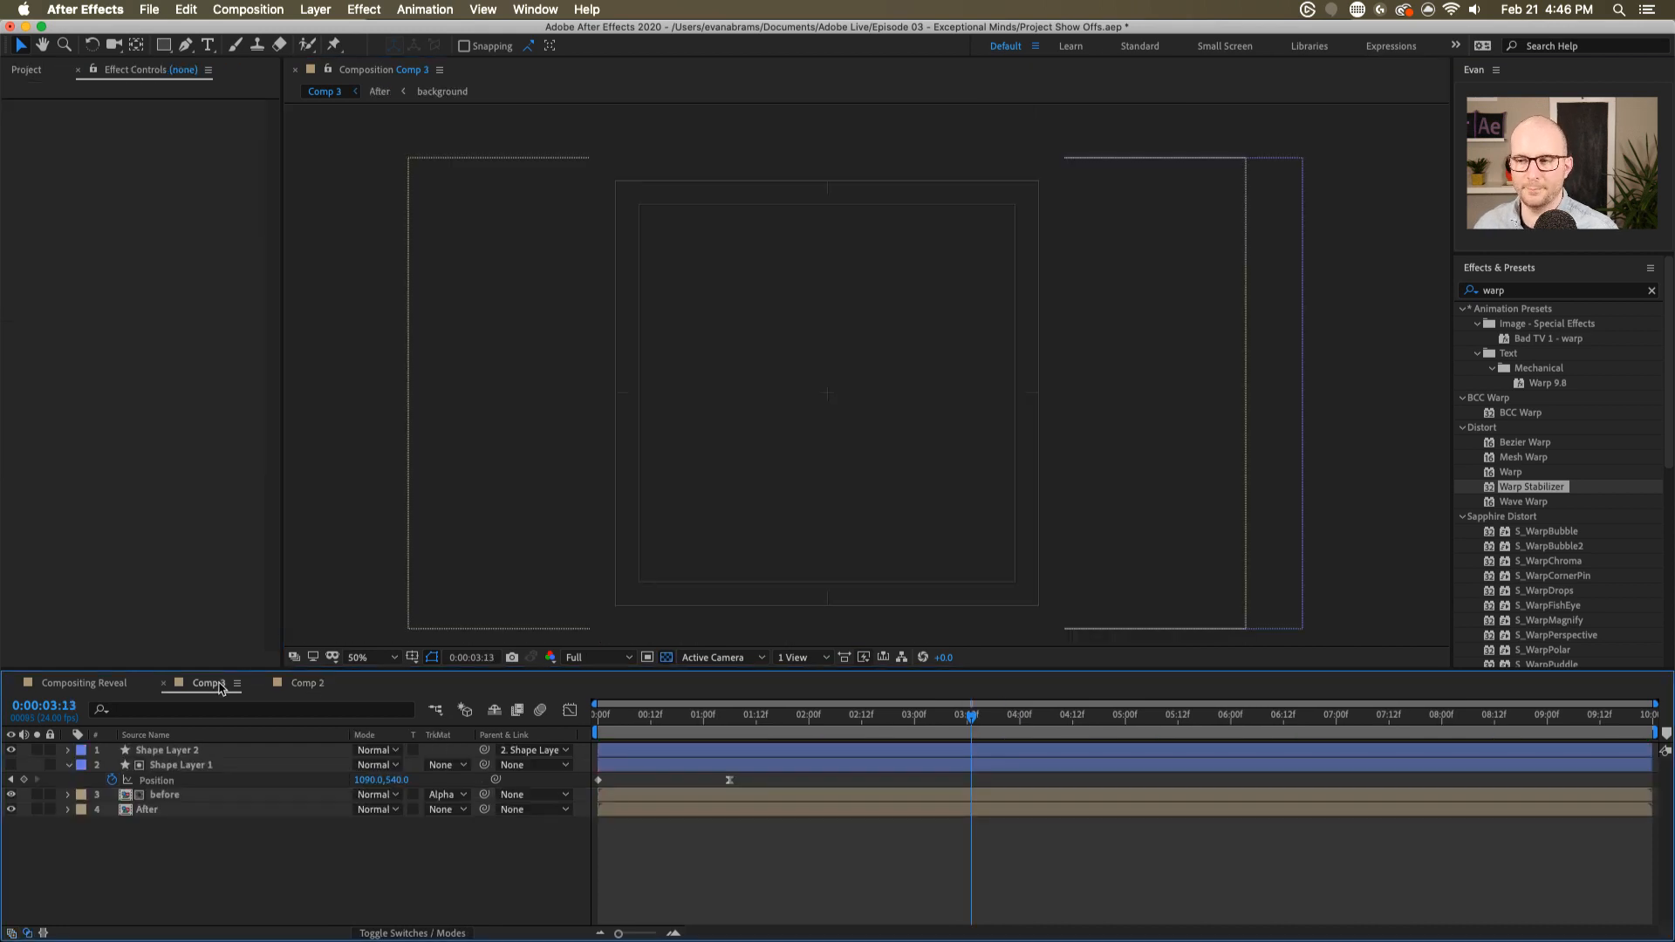
pyautogui.moveTo(799, 715); pyautogui.dragTo(804, 716)
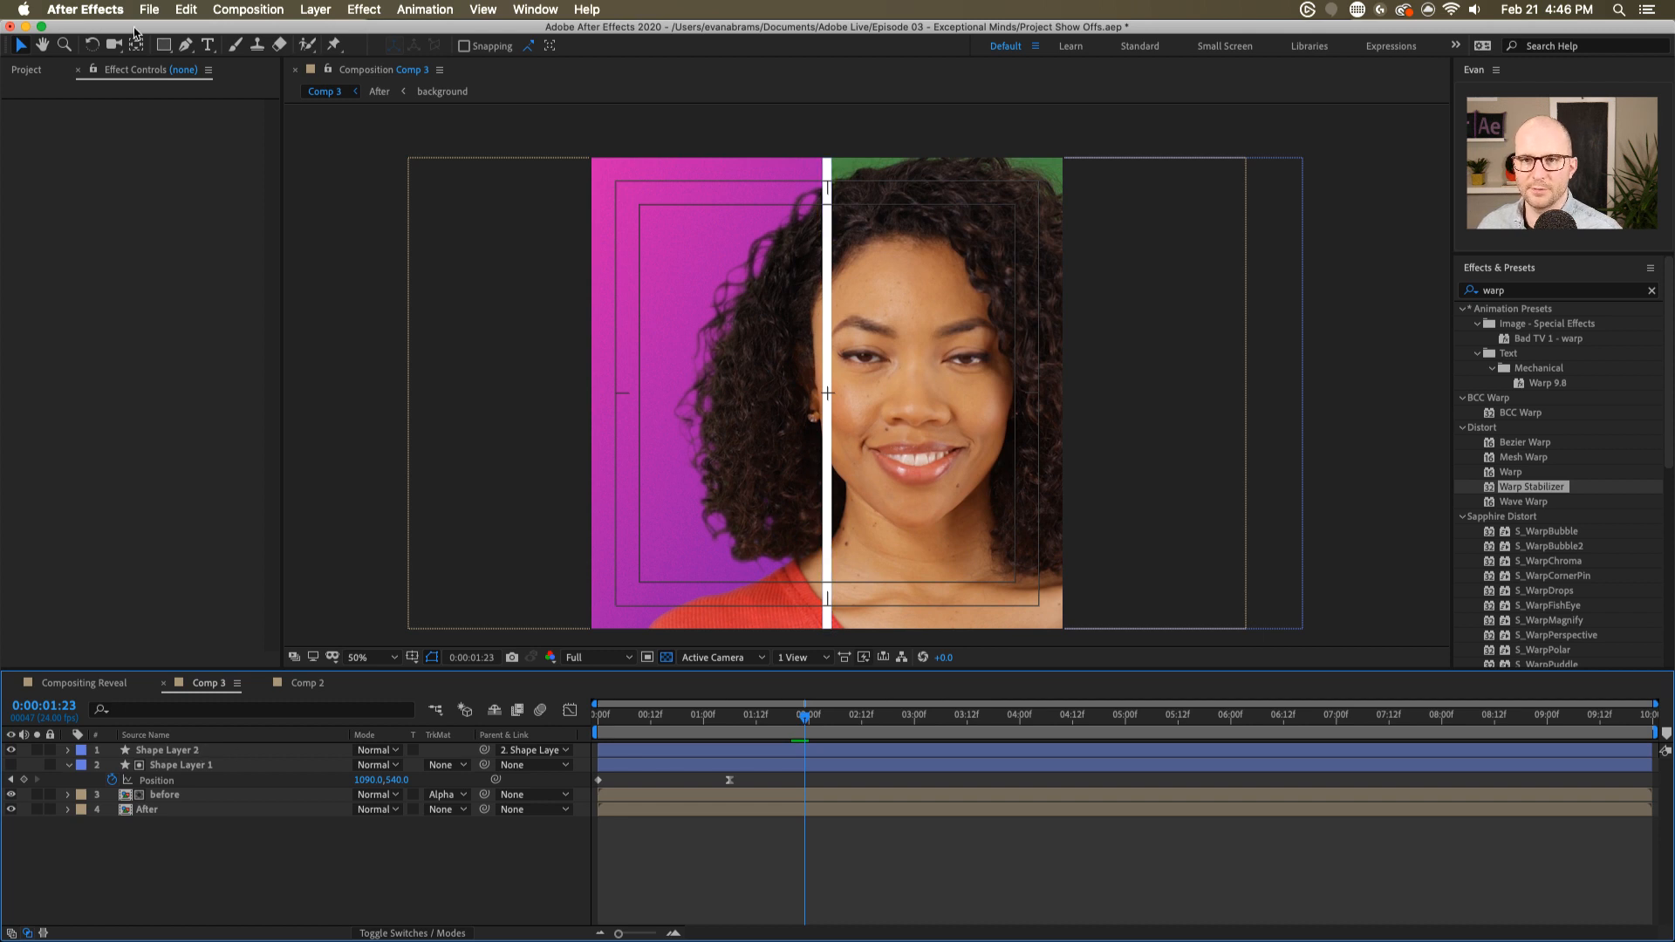
# - Create a new composition with the 1080 square 24fps preset and a duration of 0:00:10:00
pyautogui.click(69, 75)
pyautogui.click(137, 545)
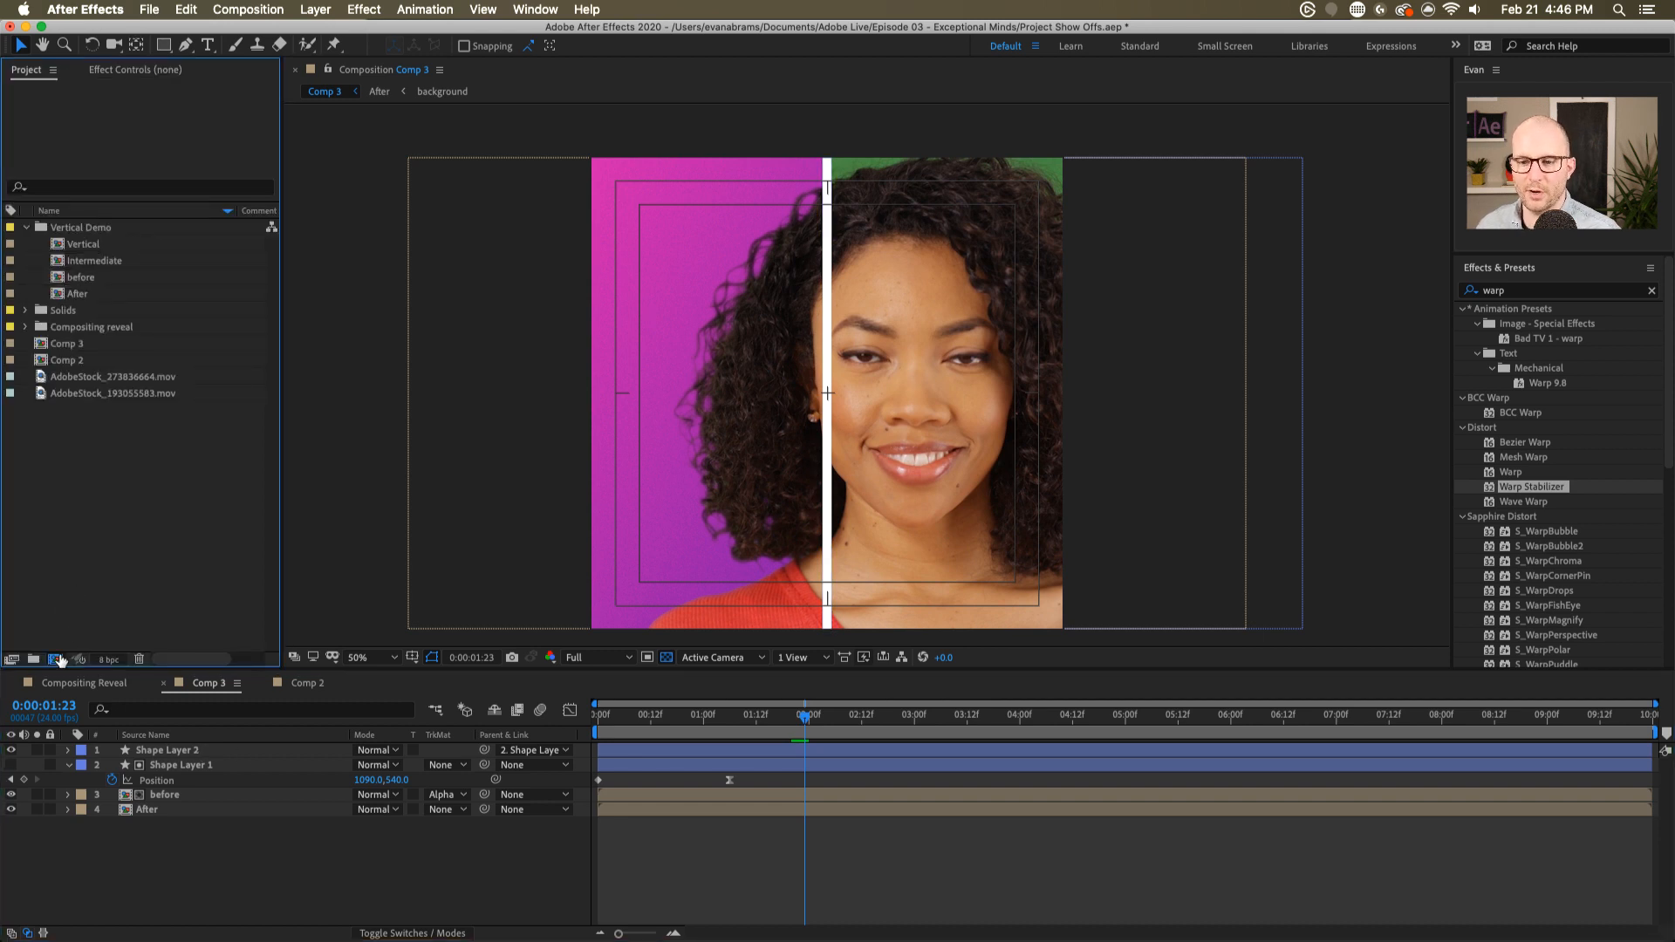
pyautogui.click(57, 660)
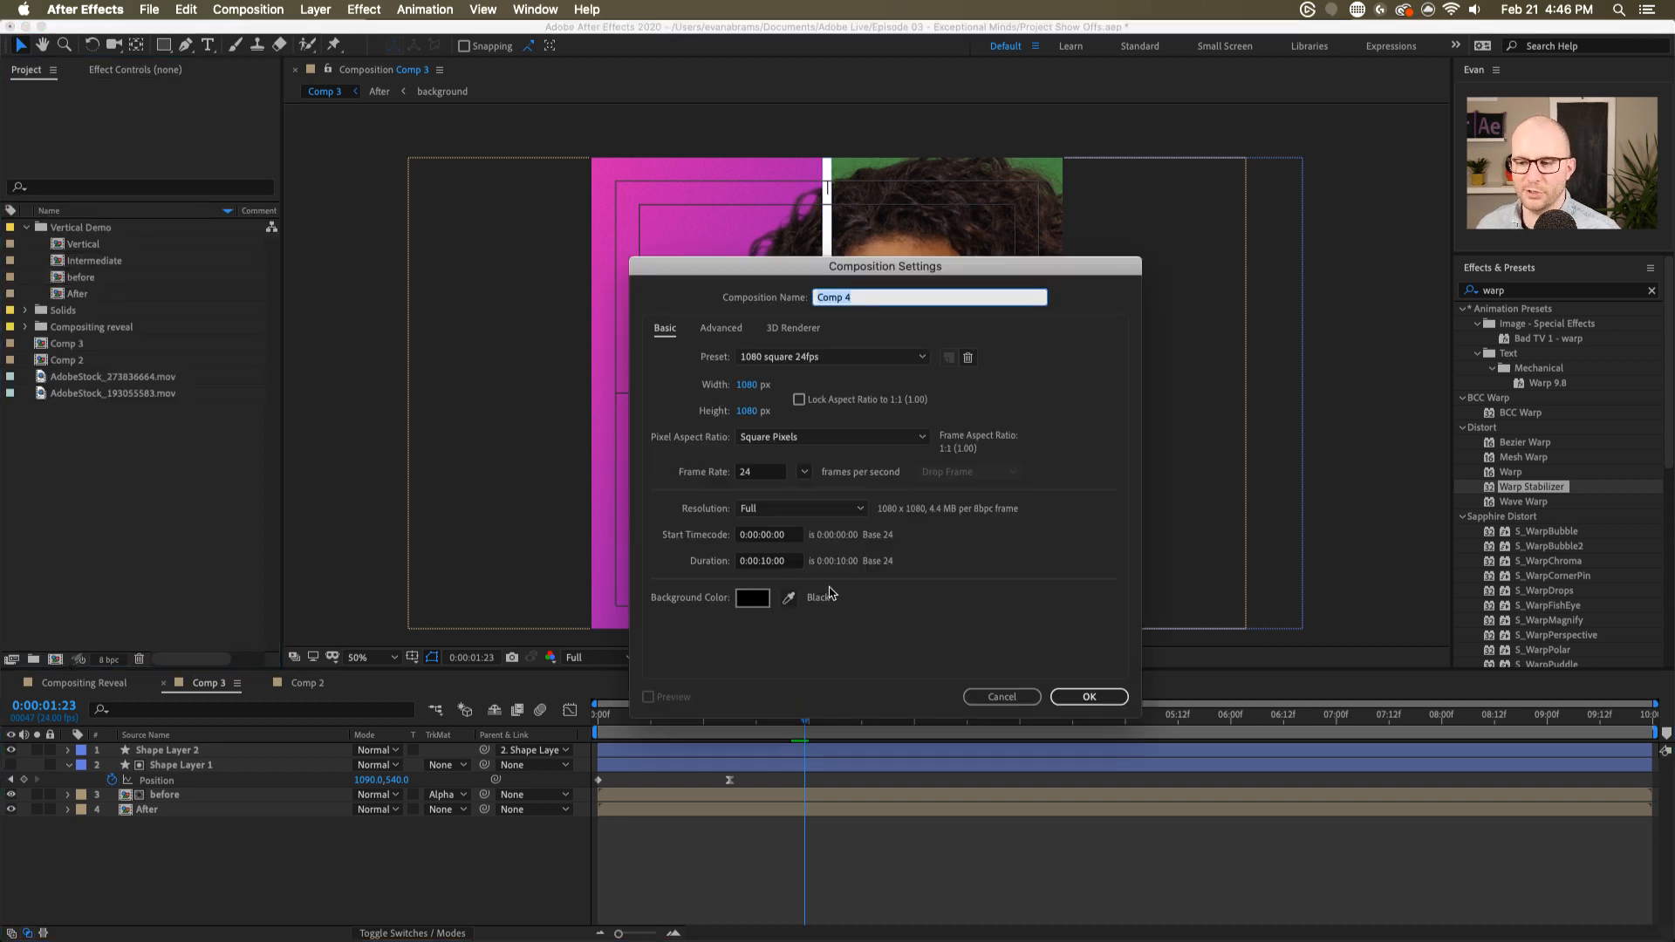
pyautogui.click(1089, 695)
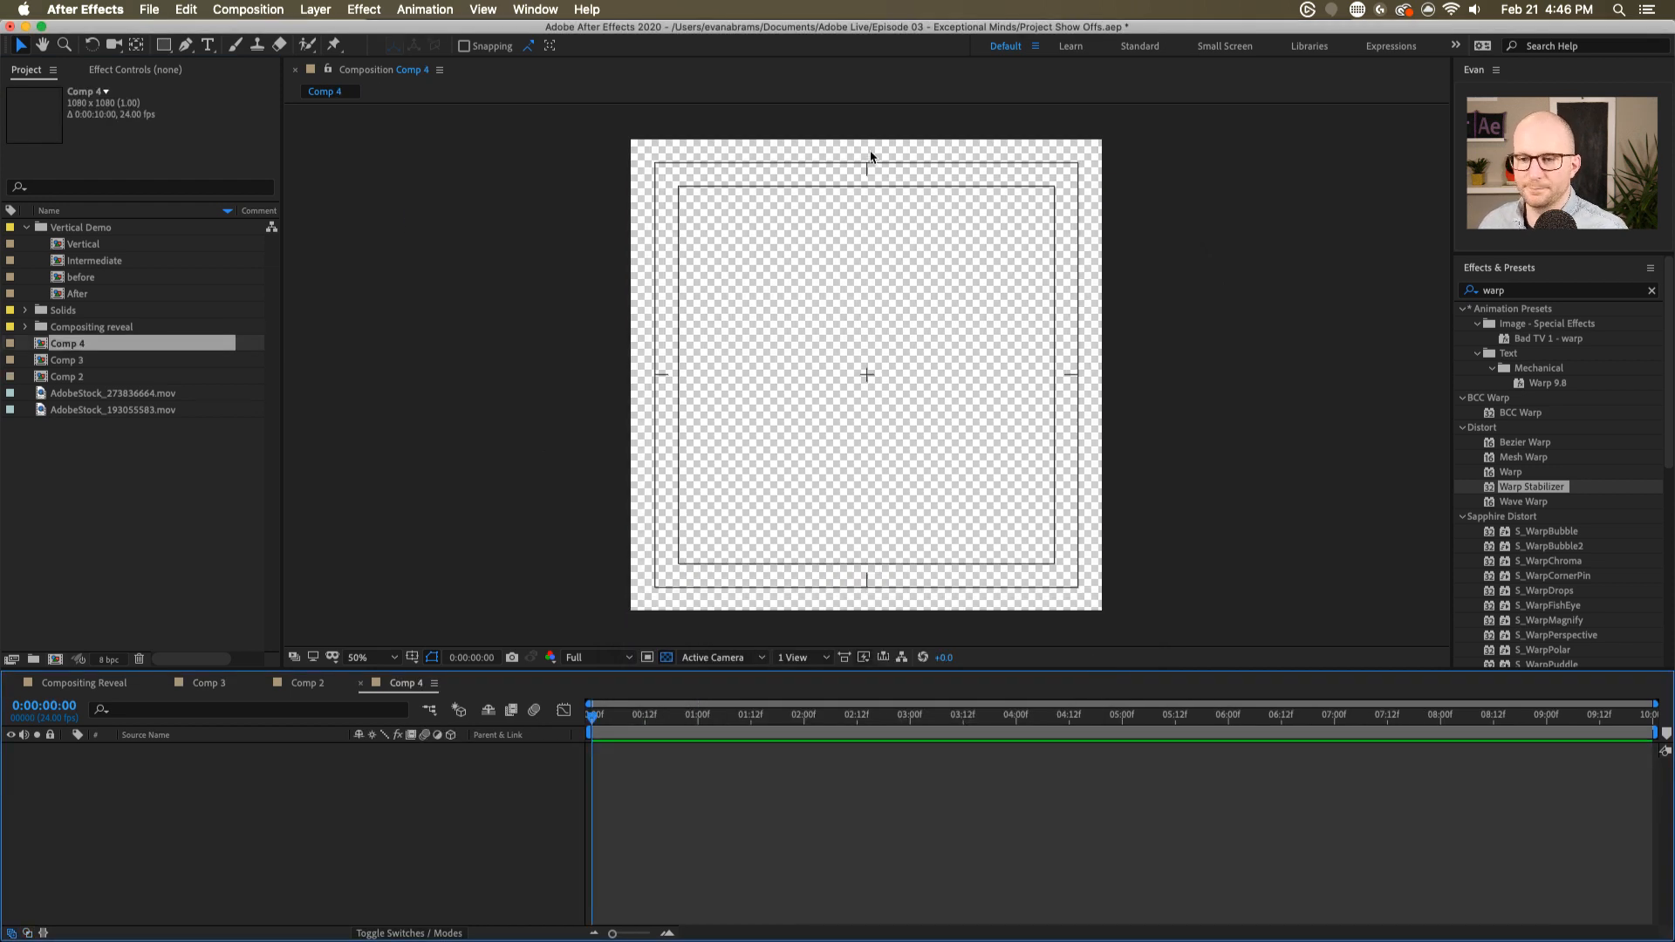
pyautogui.click(114, 409)
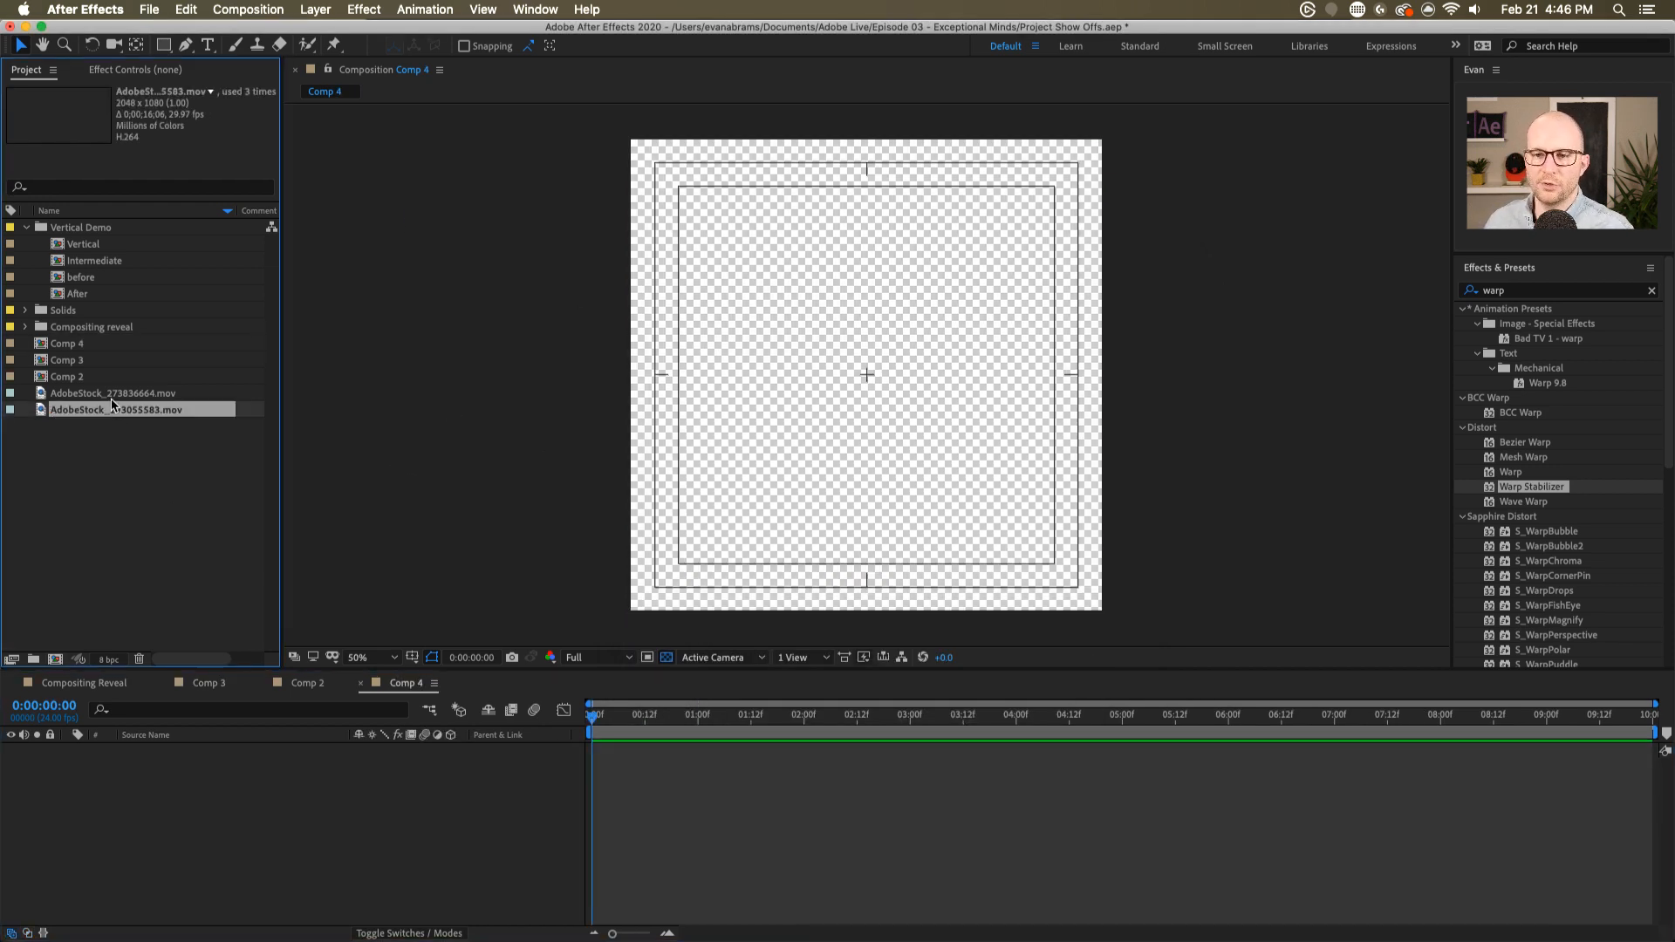
pyautogui.moveTo(112, 404); pyautogui.dragTo(866, 373)
pyautogui.moveTo(1315, 143); pyautogui.dragTo(1204, 248)
pyautogui.press('Delete')
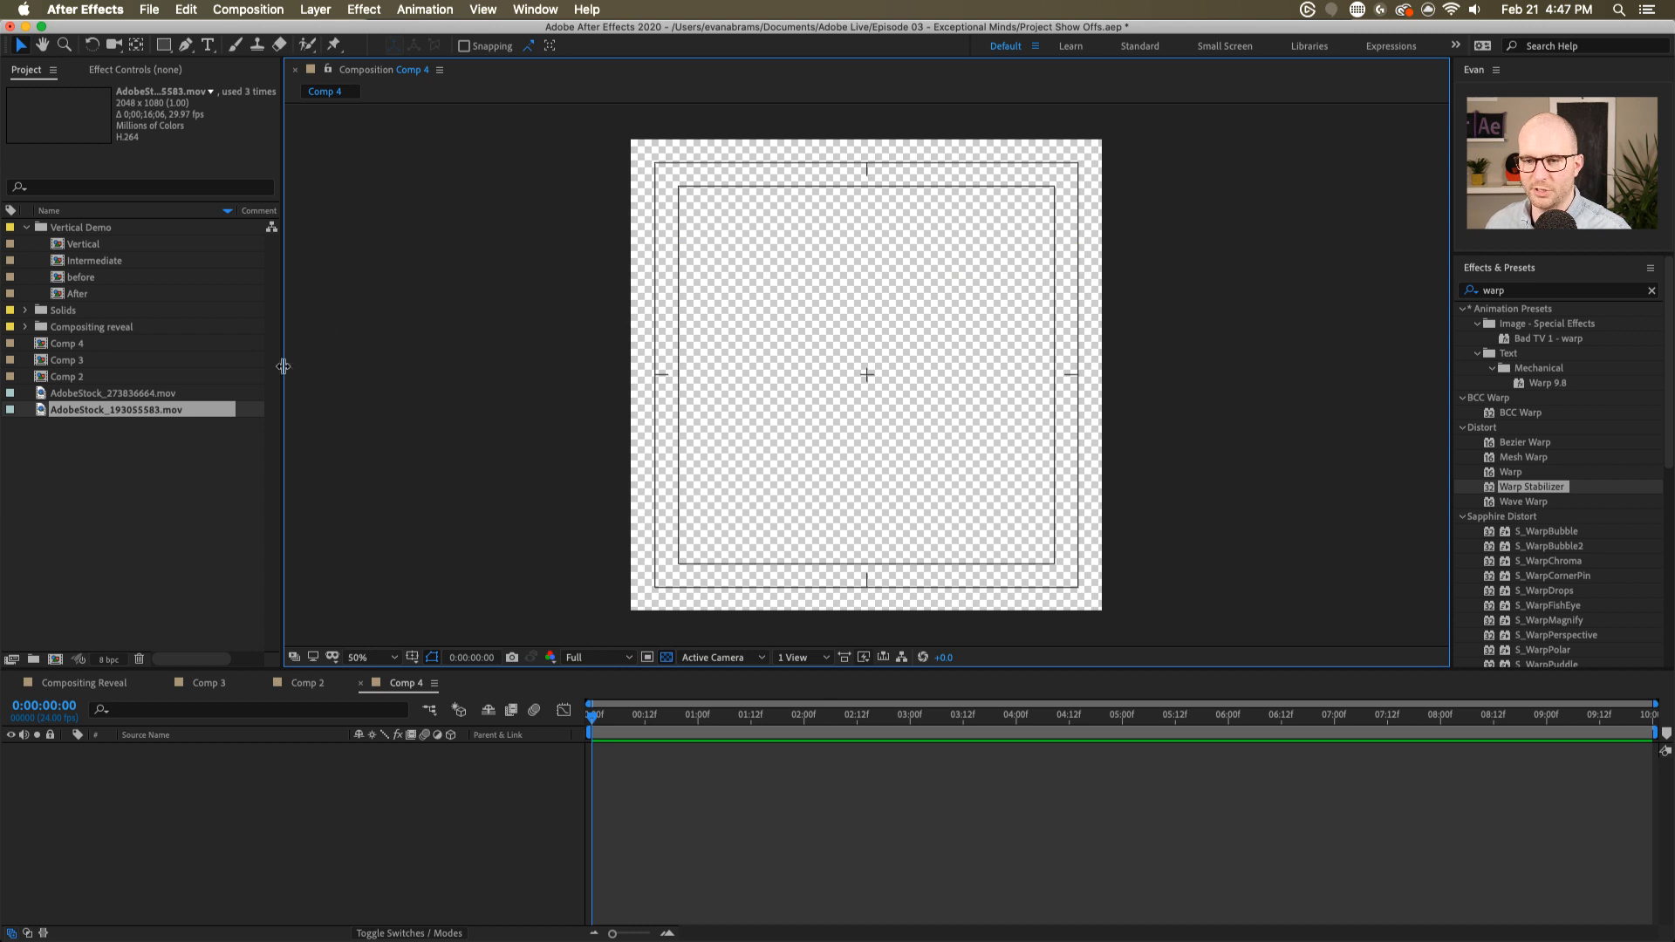
# - Add AdobeStock_273836664.mov to Comp 4 and scale it to fit the composition's width
pyautogui.moveTo(114, 393); pyautogui.dragTo(869, 377)
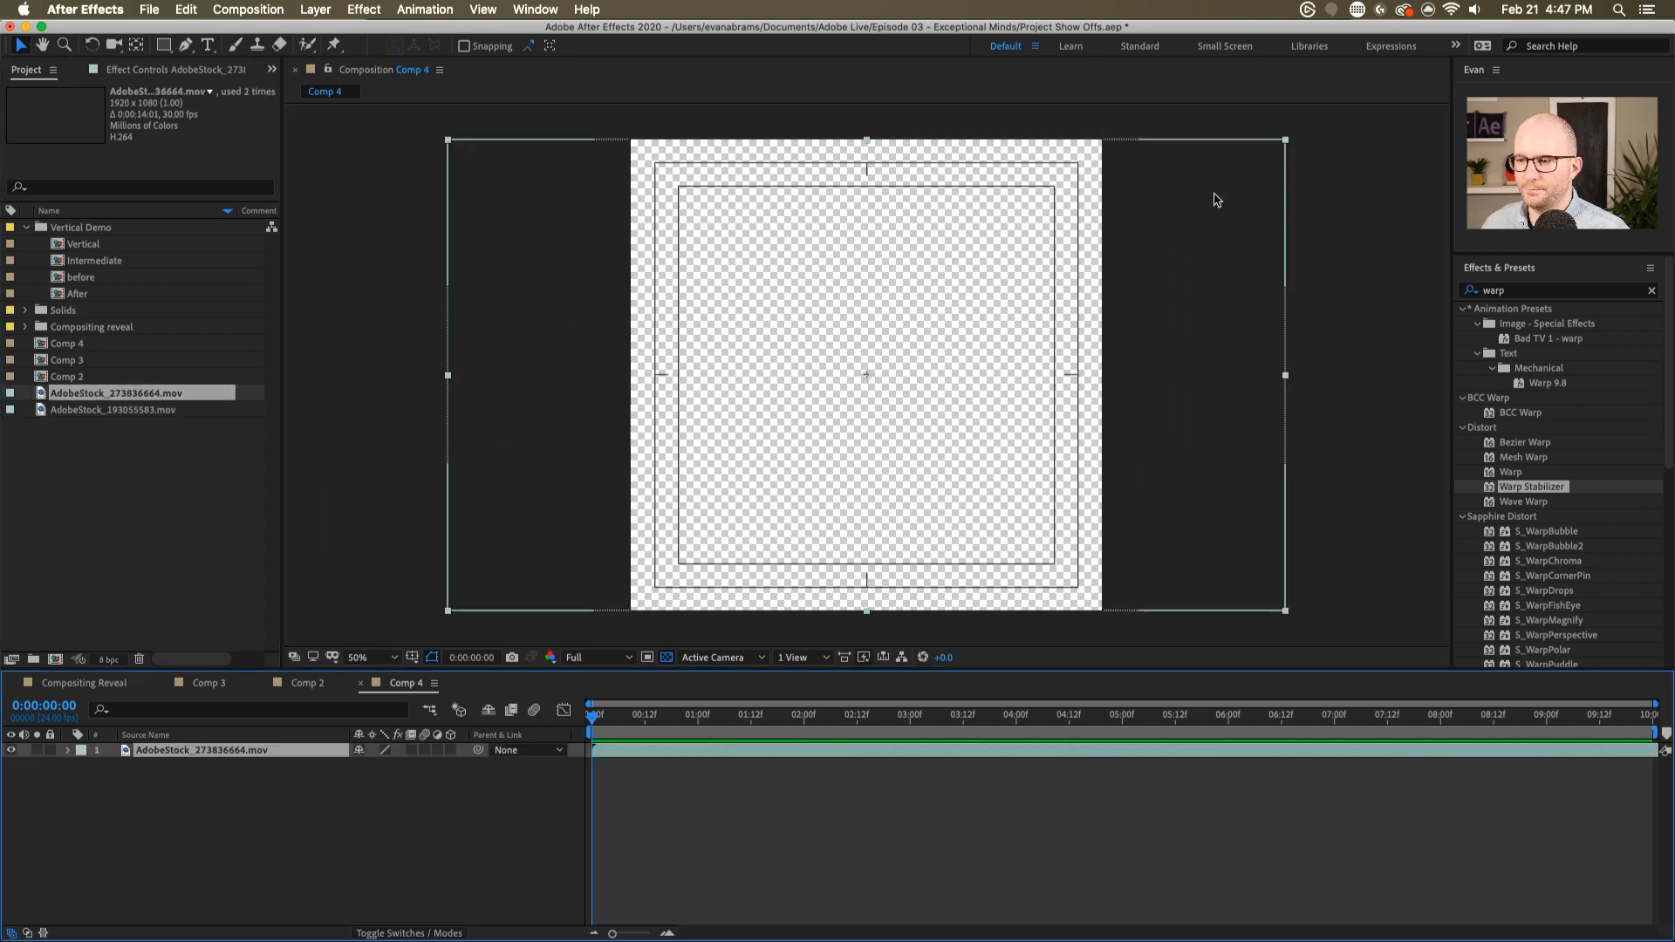
pyautogui.moveTo(1285, 140); pyautogui.dragTo(1142, 261)
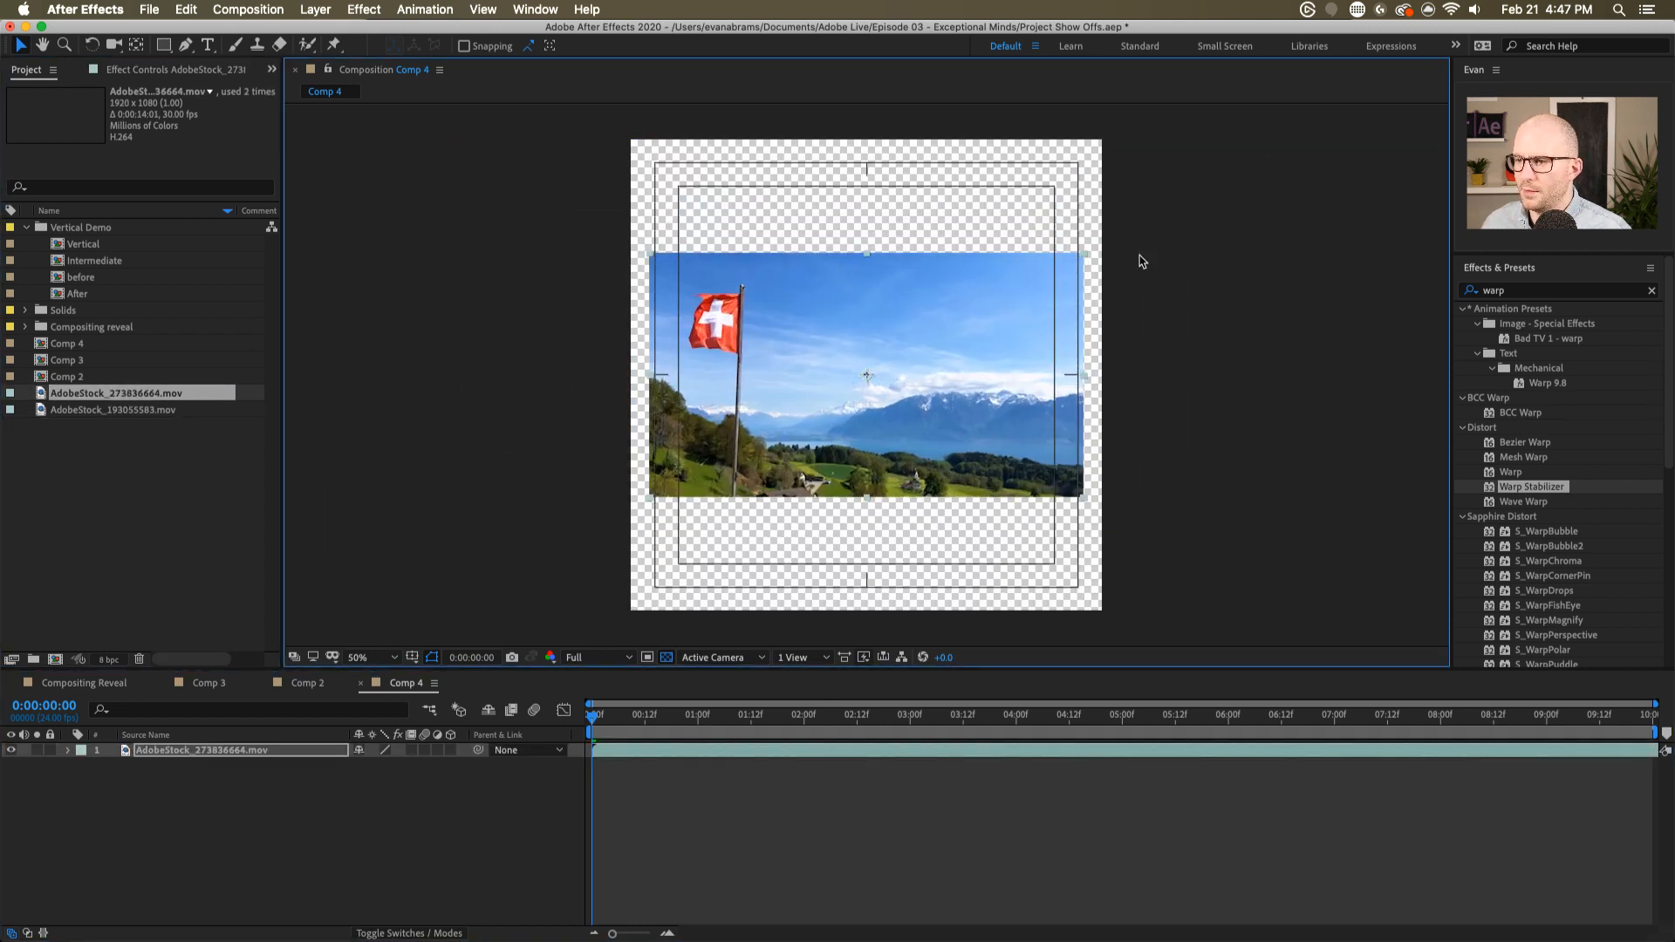
pyautogui.press('super+alt+shift+h')
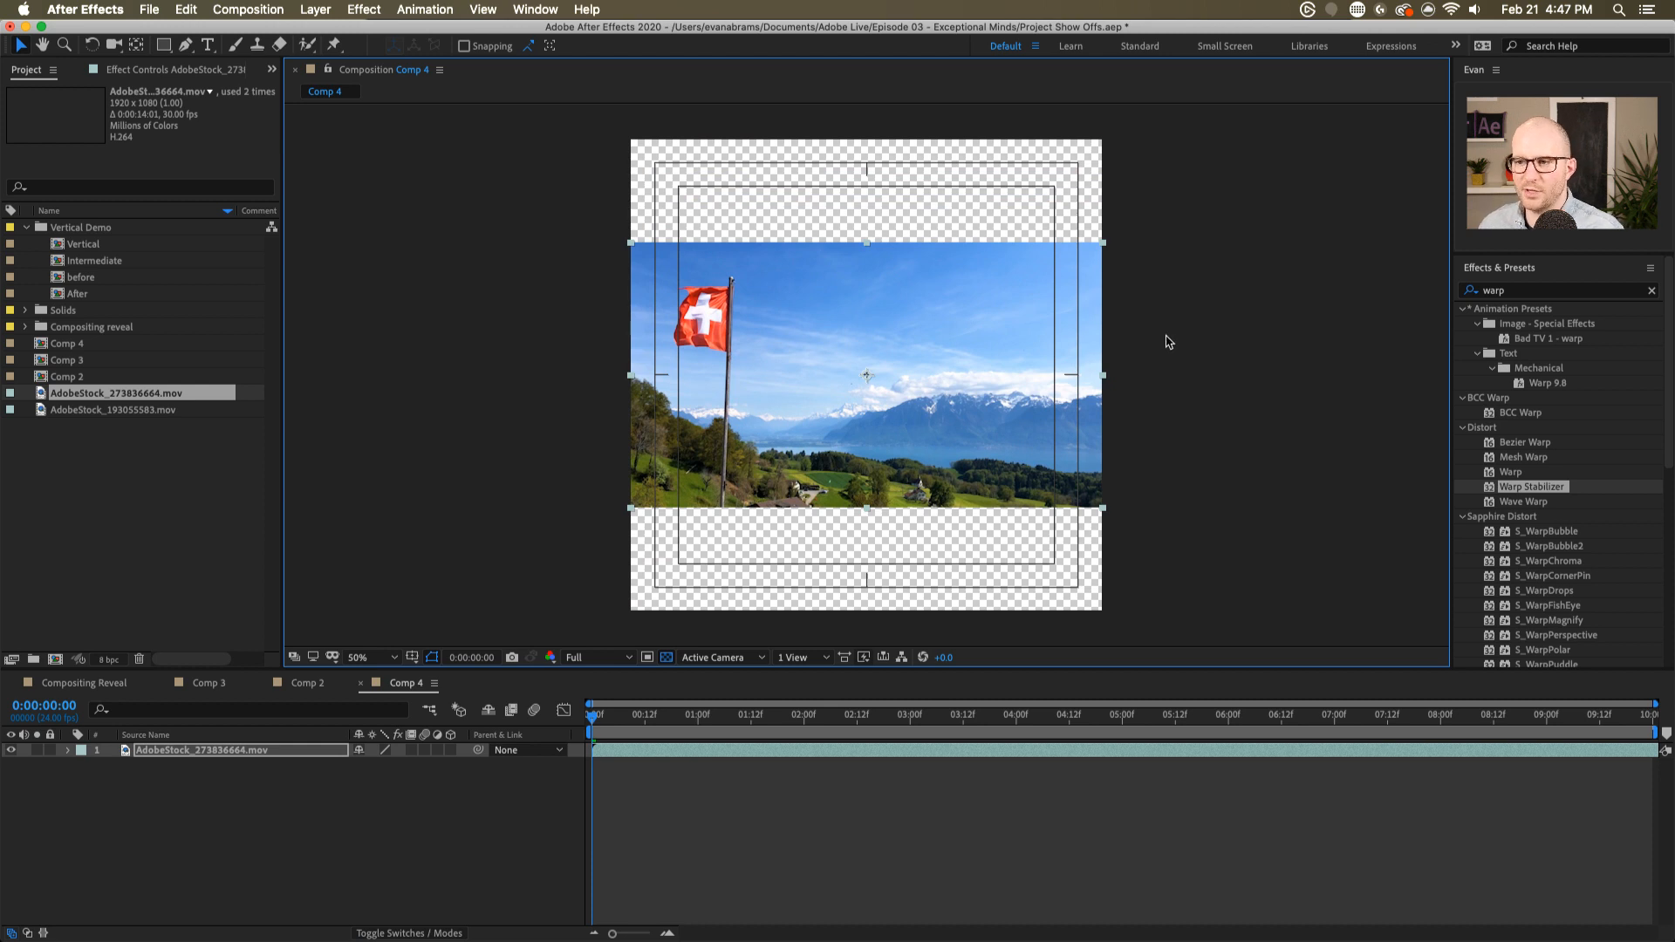
pyautogui.click(714, 883)
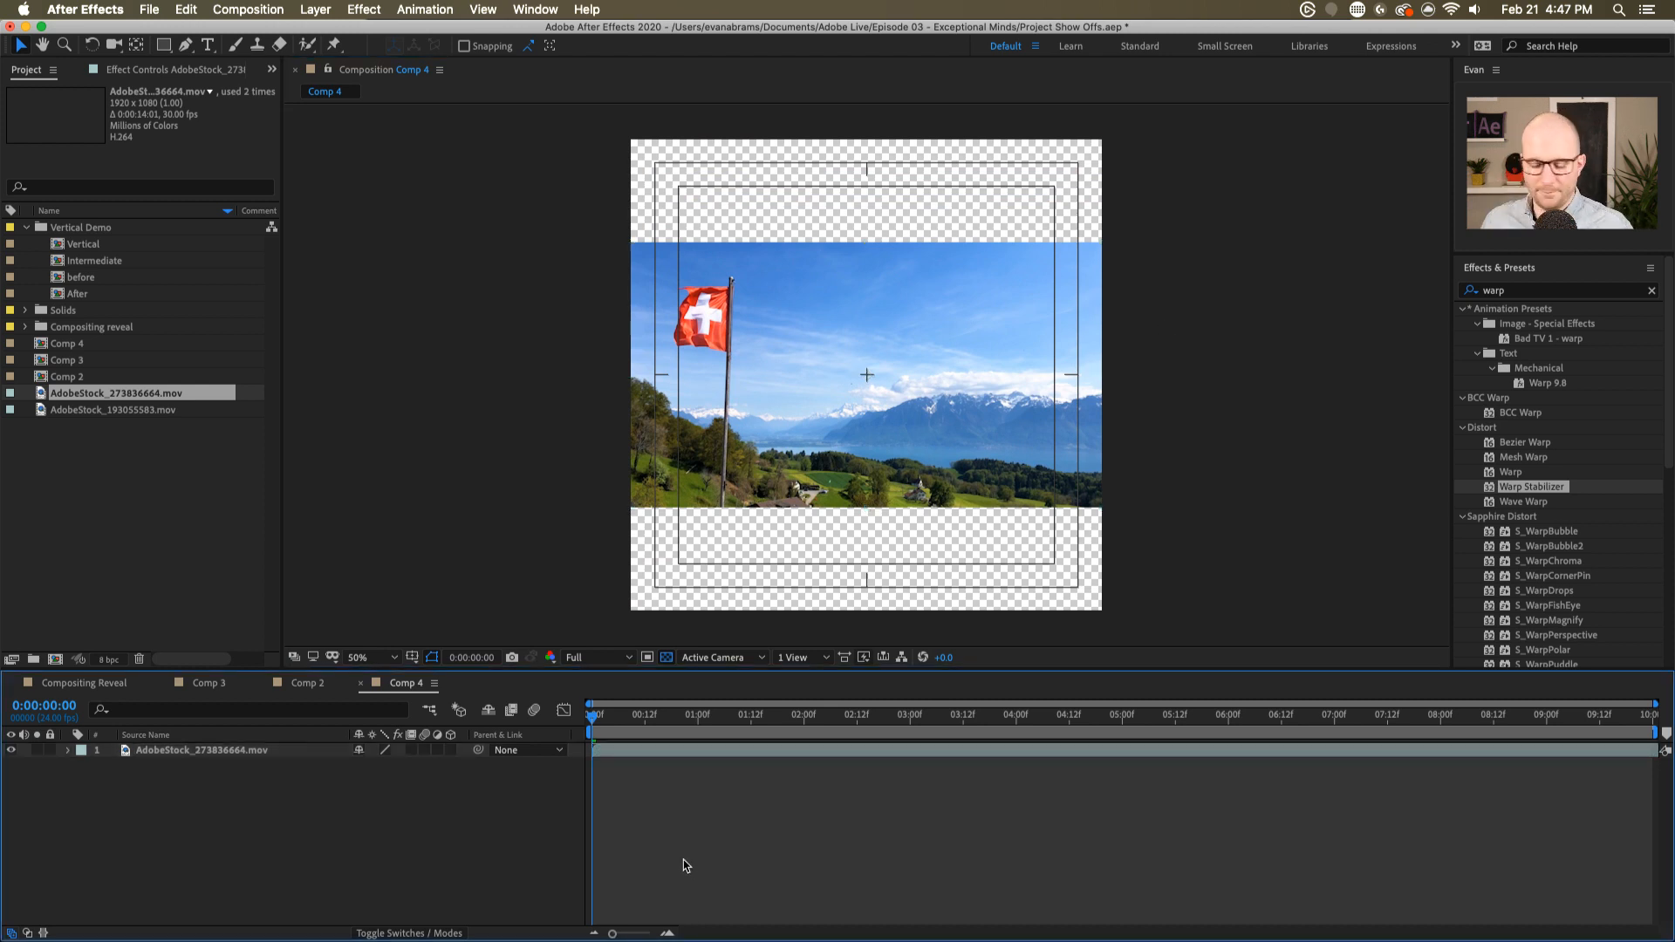
# - Create an empty text layer with its insertion point in the blank band below the footage
pyautogui.press('super+t')
pyautogui.click(760, 555)
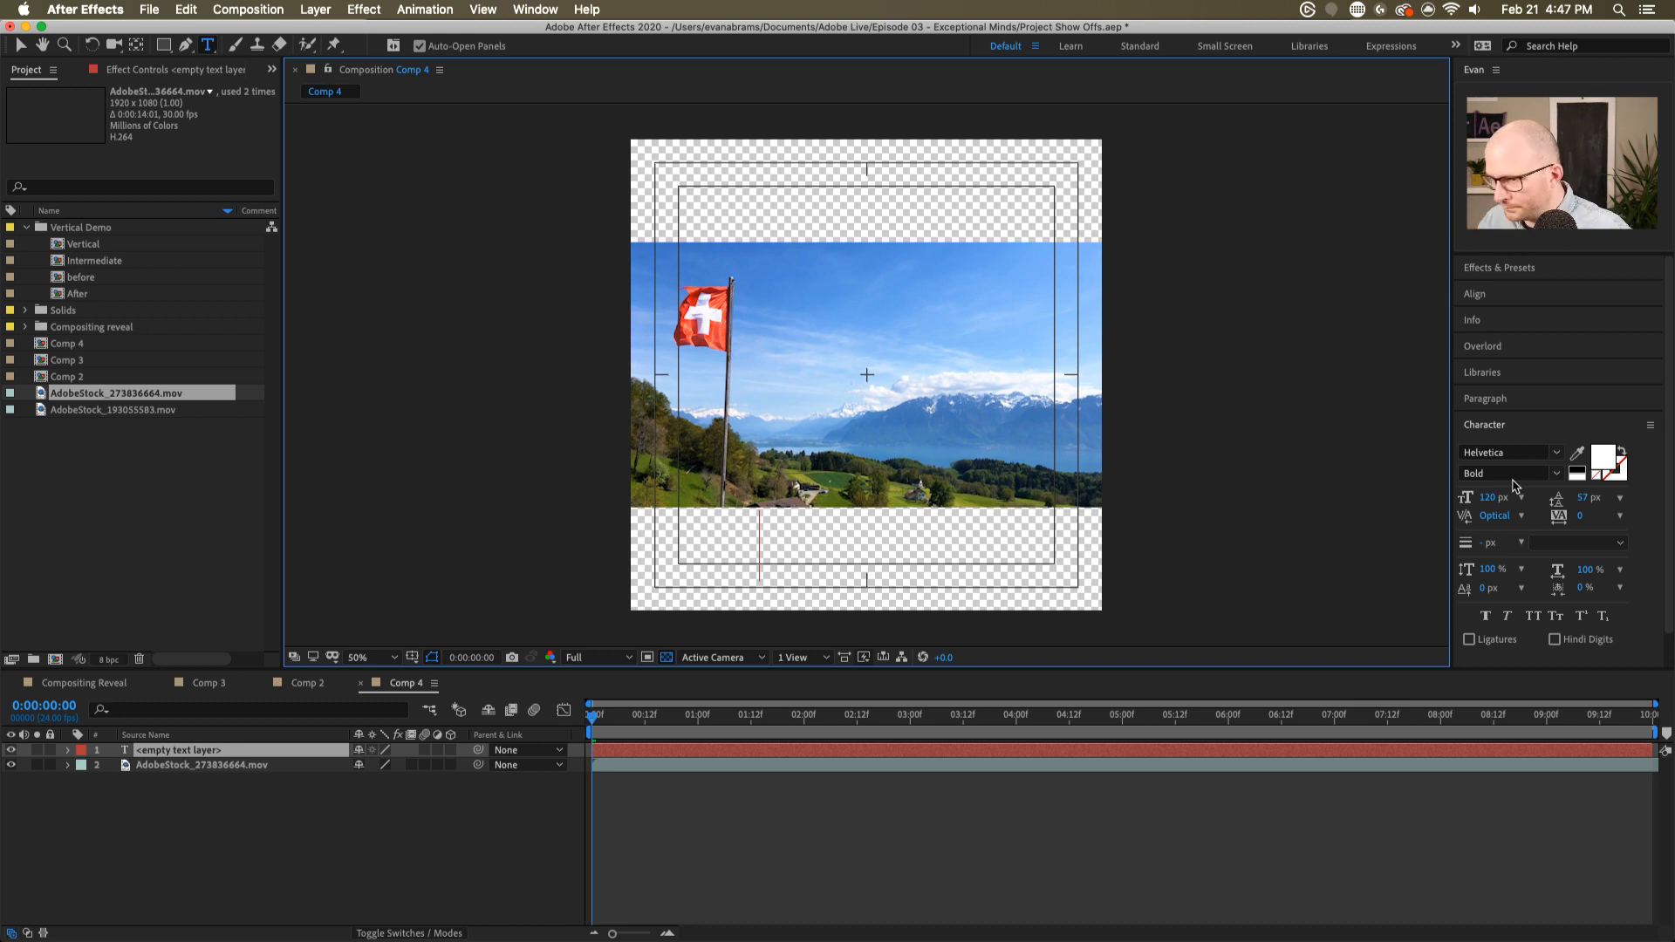
pyautogui.click(855, 860)
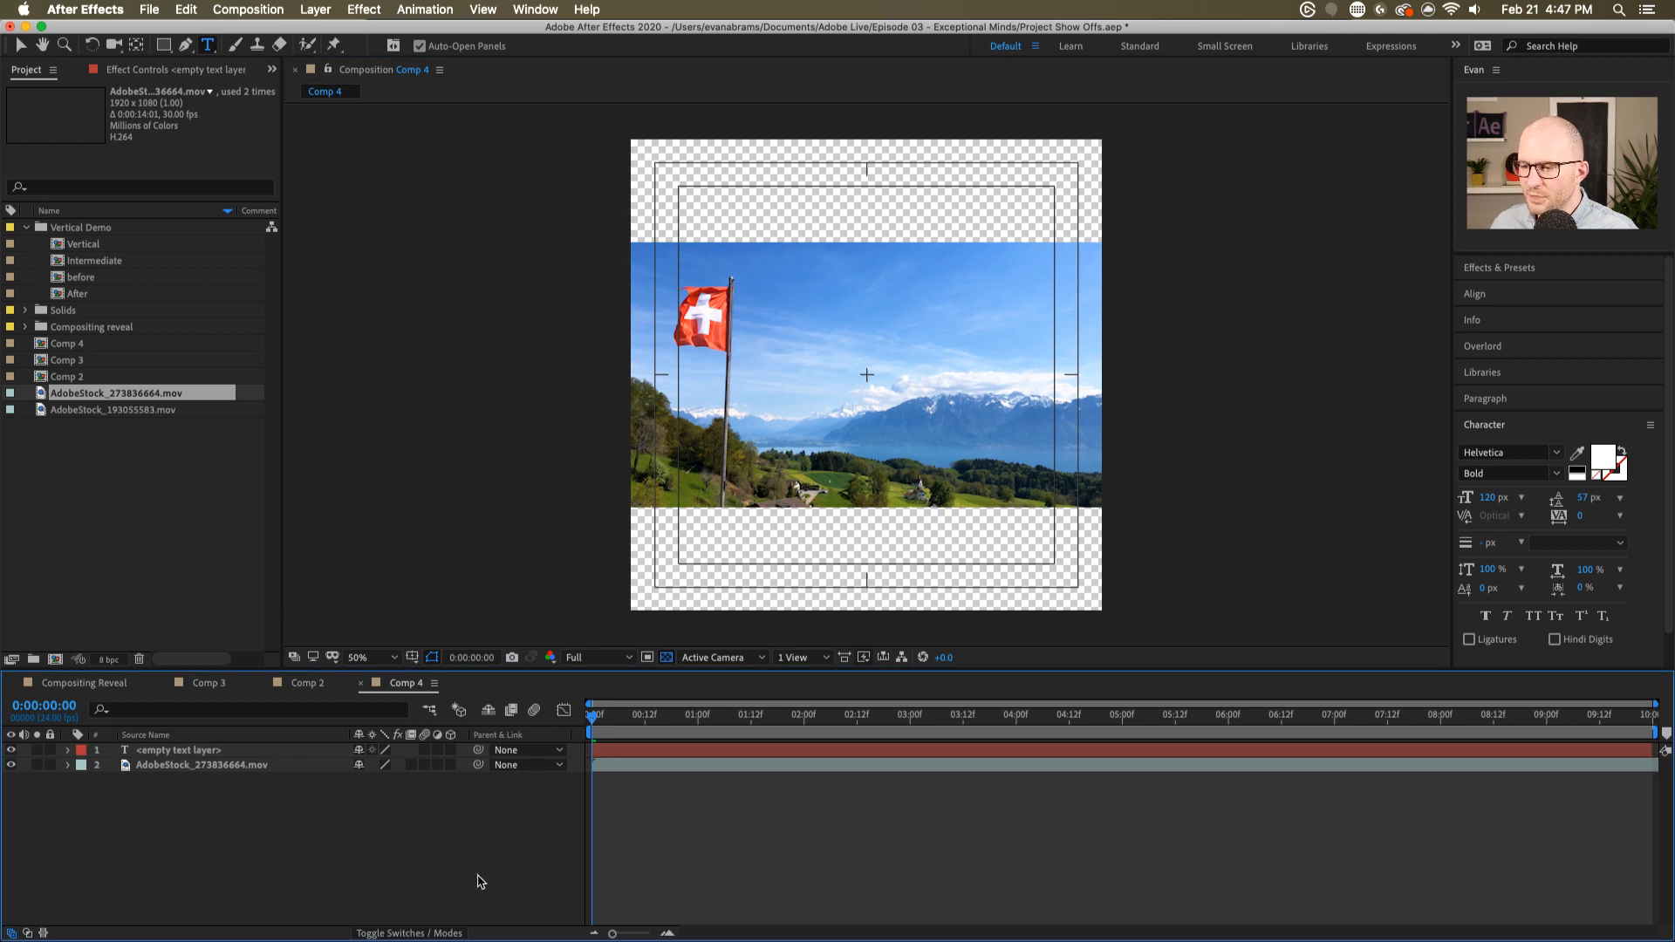
# - Turn off the transparency grid in the Comp 4 viewer
pyautogui.rightClick(375, 898)
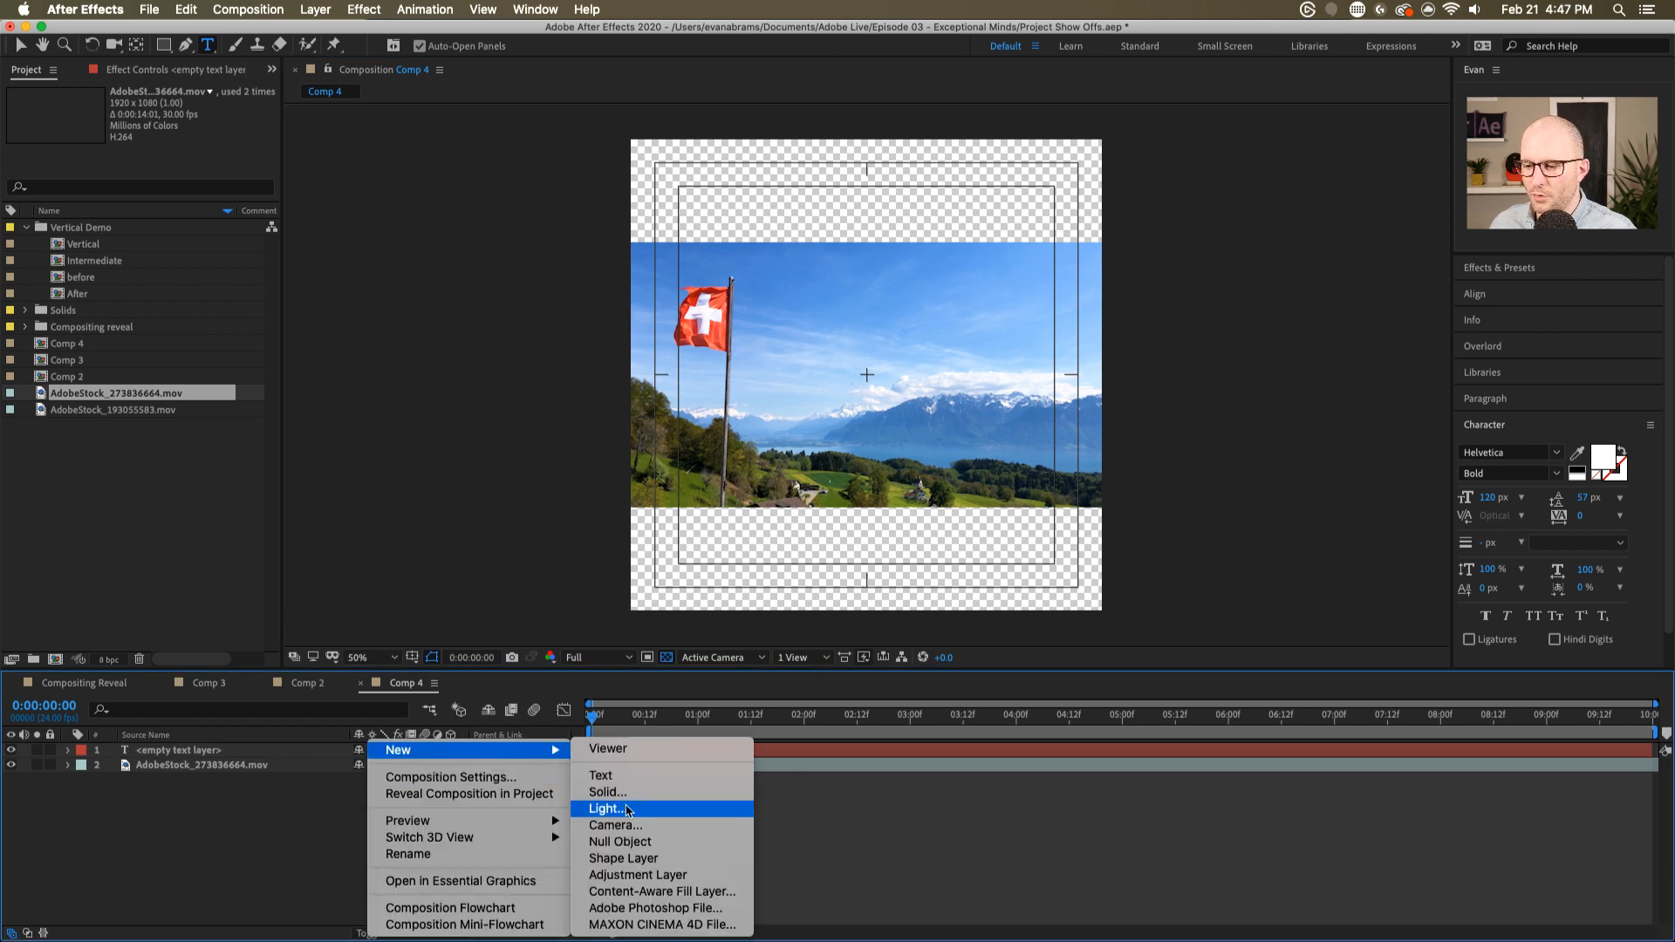
pyautogui.click(825, 606)
pyautogui.click(667, 657)
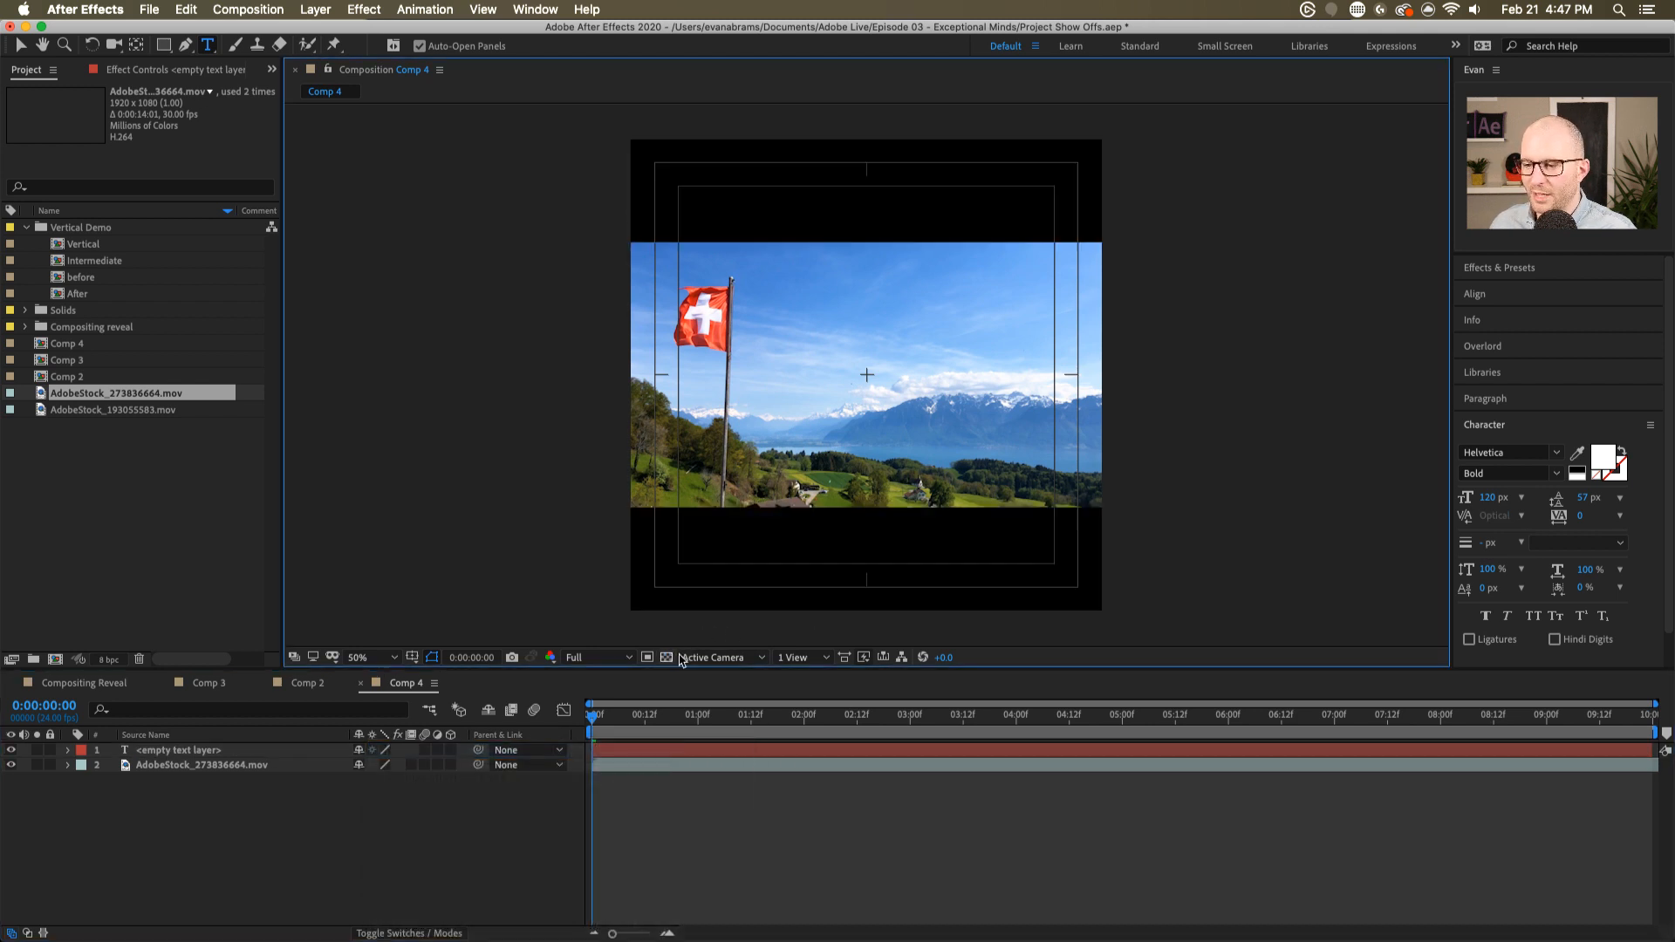
# - Enter "Welcome to Switzerland" in the empty text layer below the footage
pyautogui.click(625, 752)
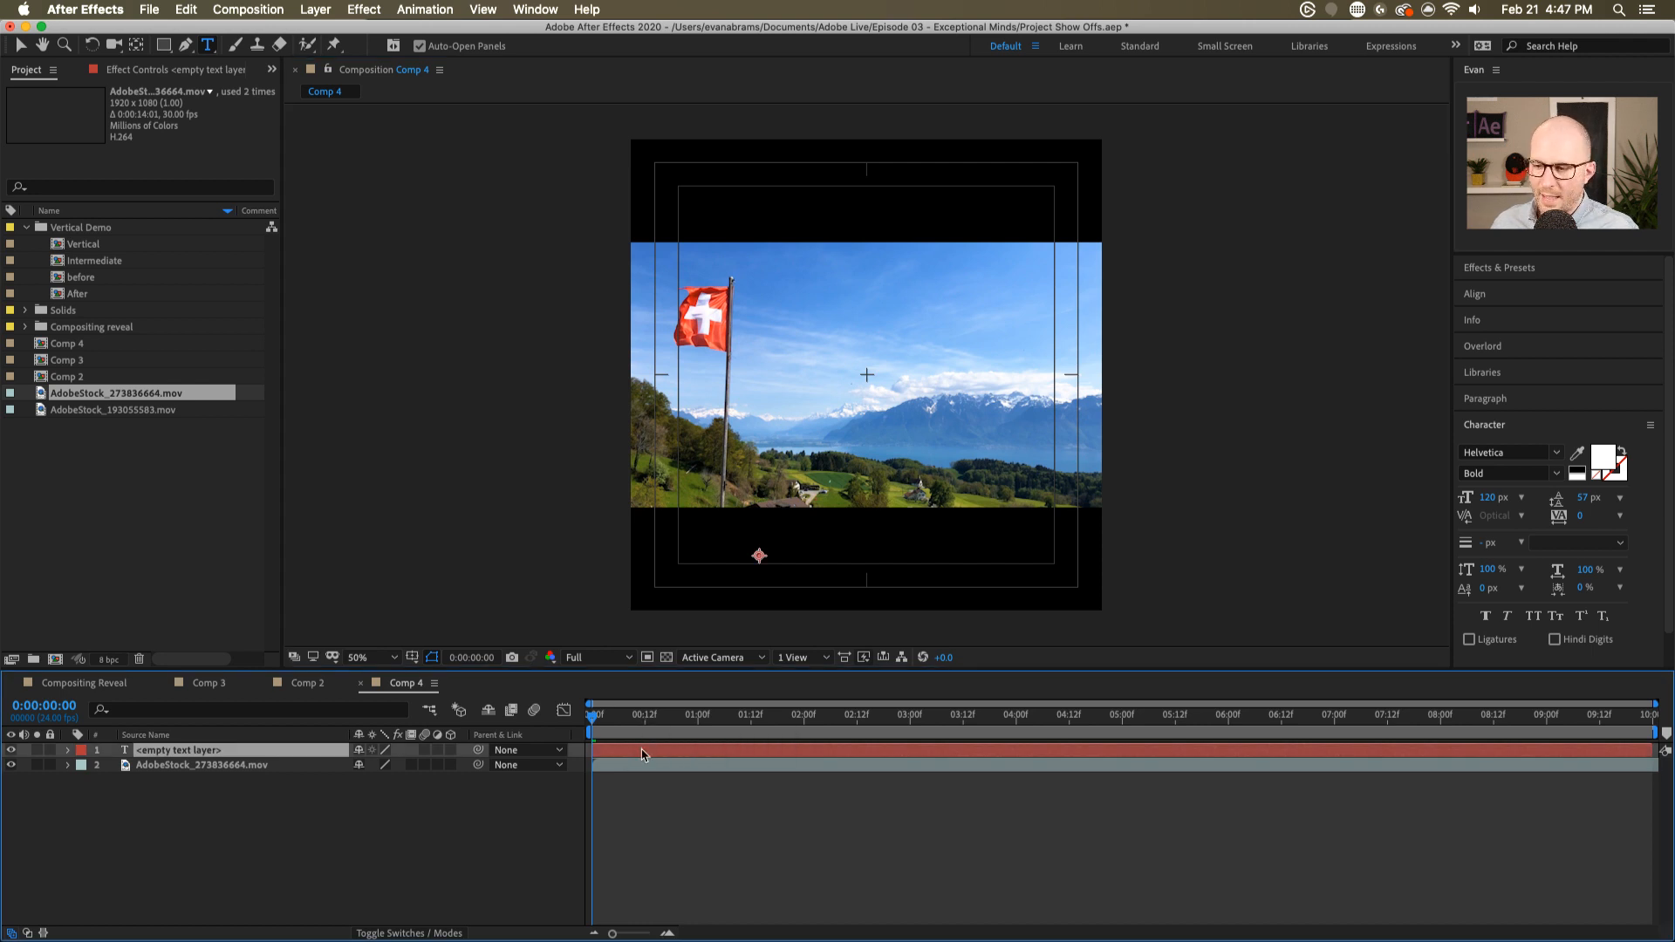
pyautogui.doubleClick(643, 754)
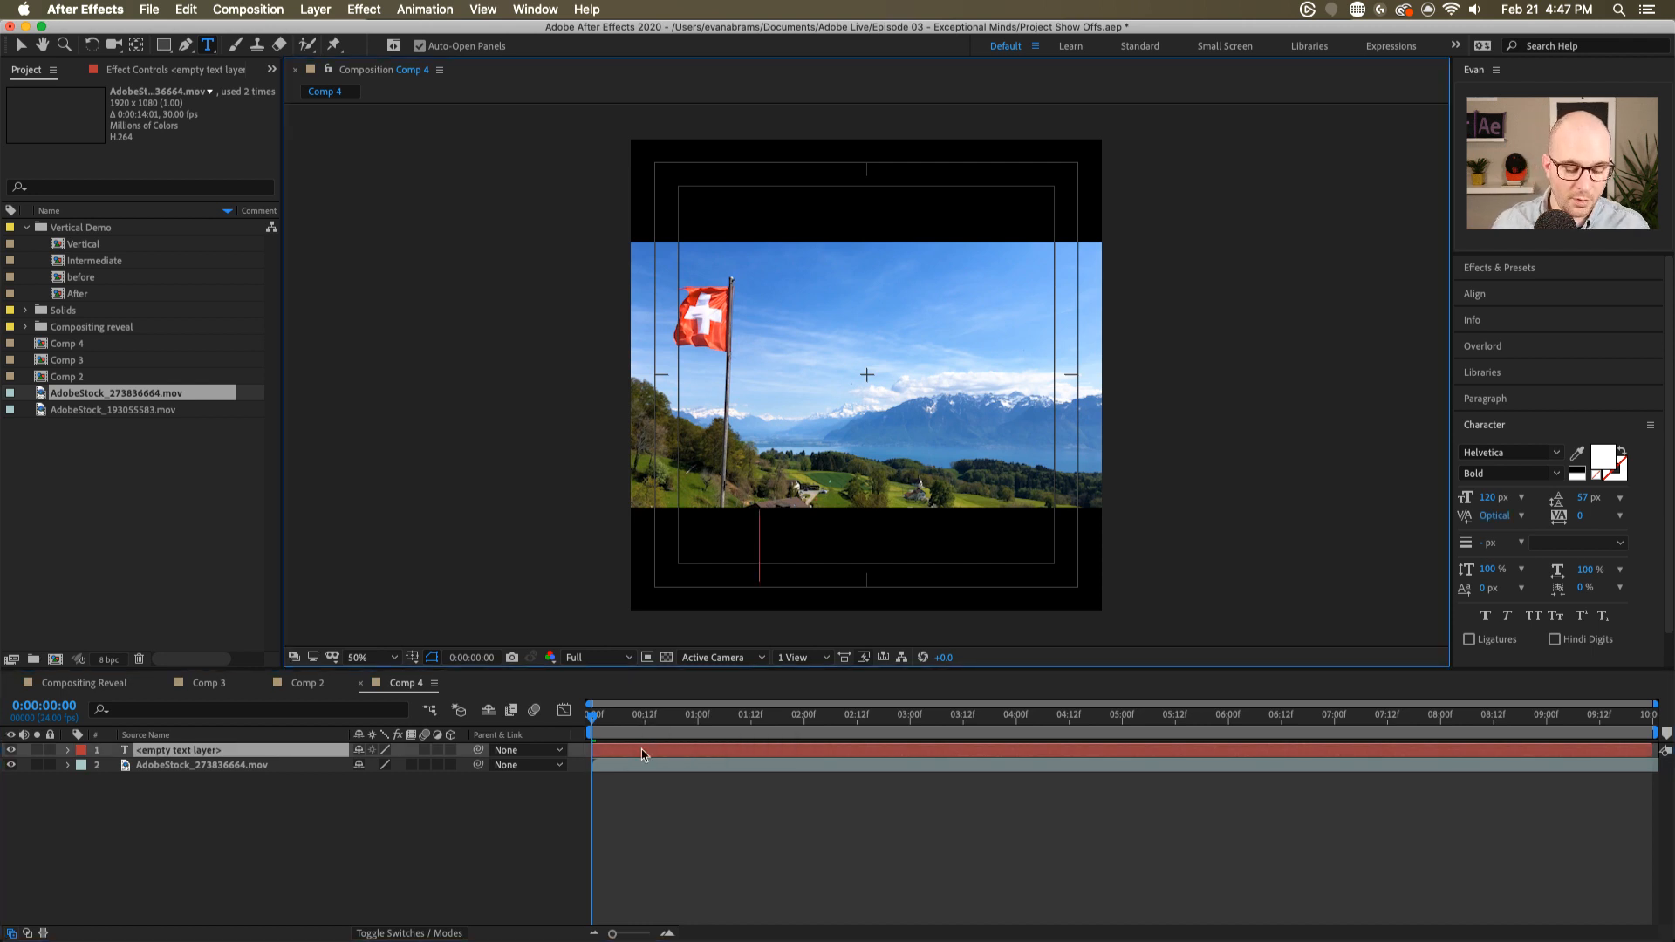
pyautogui.write('Welcome to')
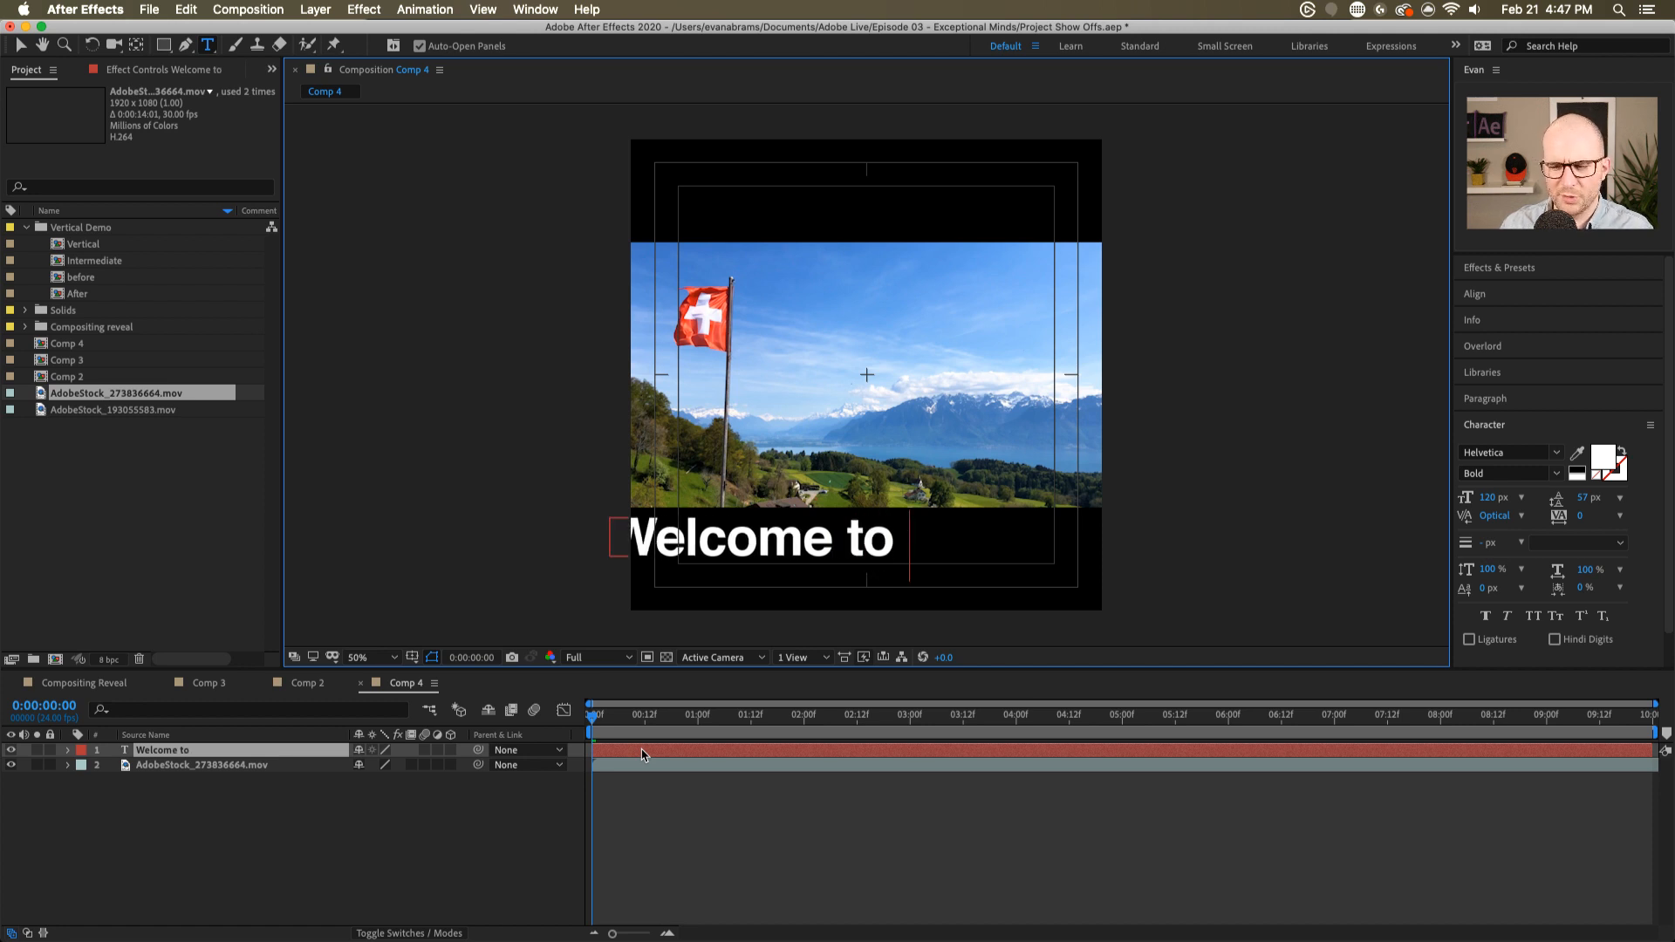
pyautogui.write(' Switzerlans')
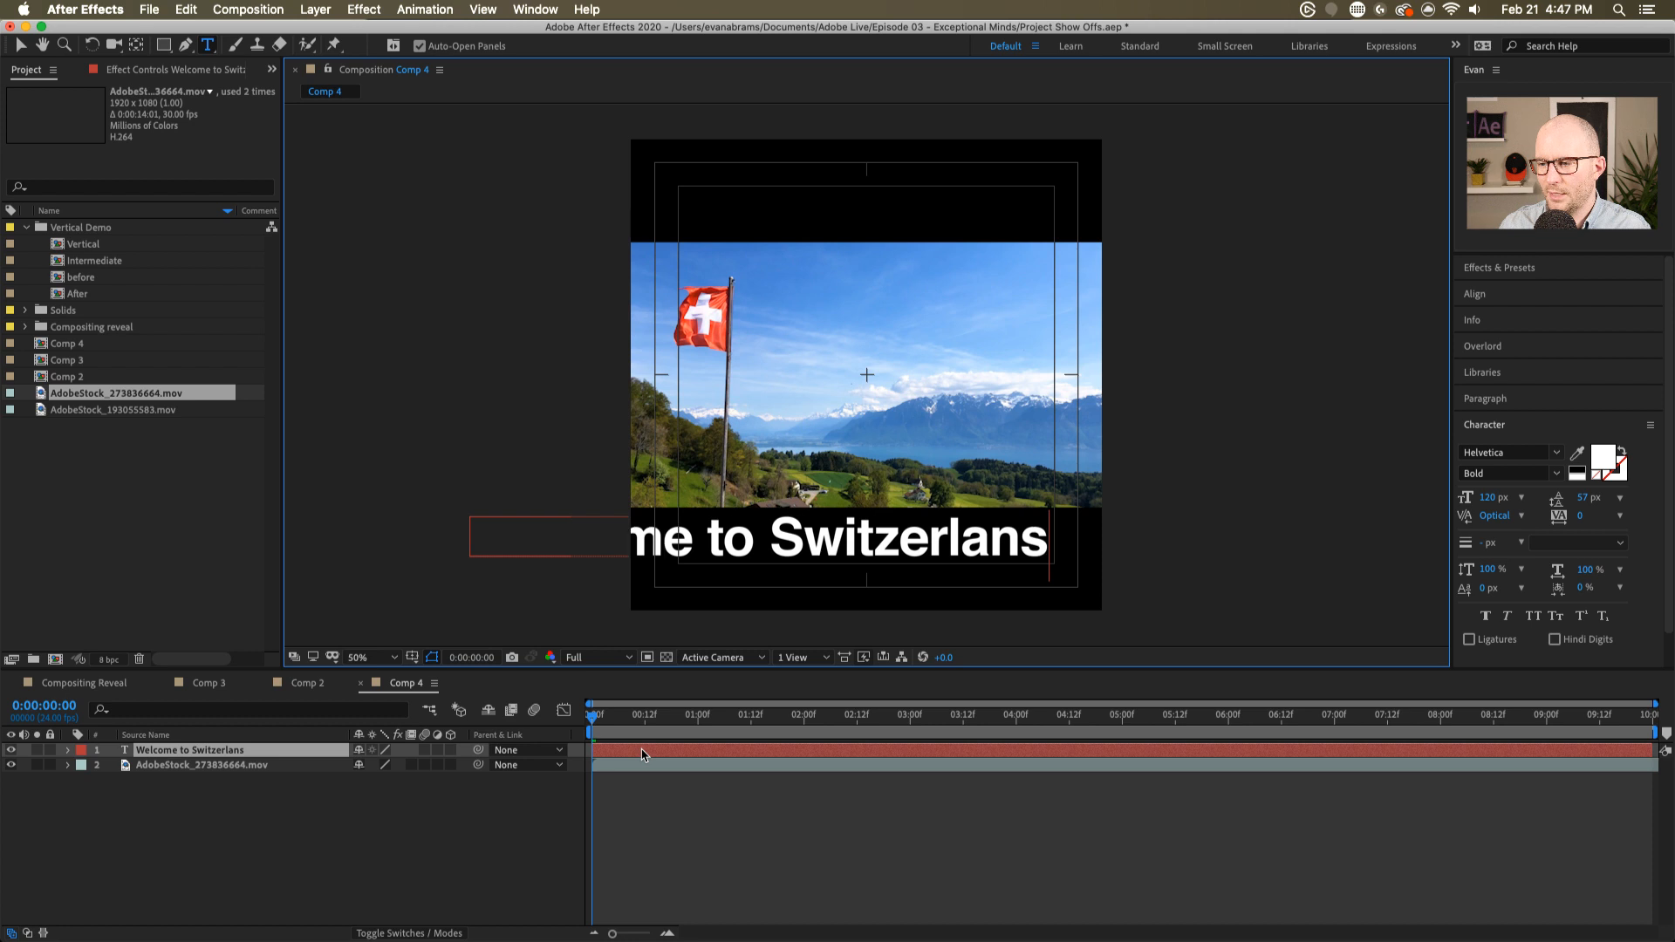
pyautogui.press('BackSpace')
pyautogui.write('d')
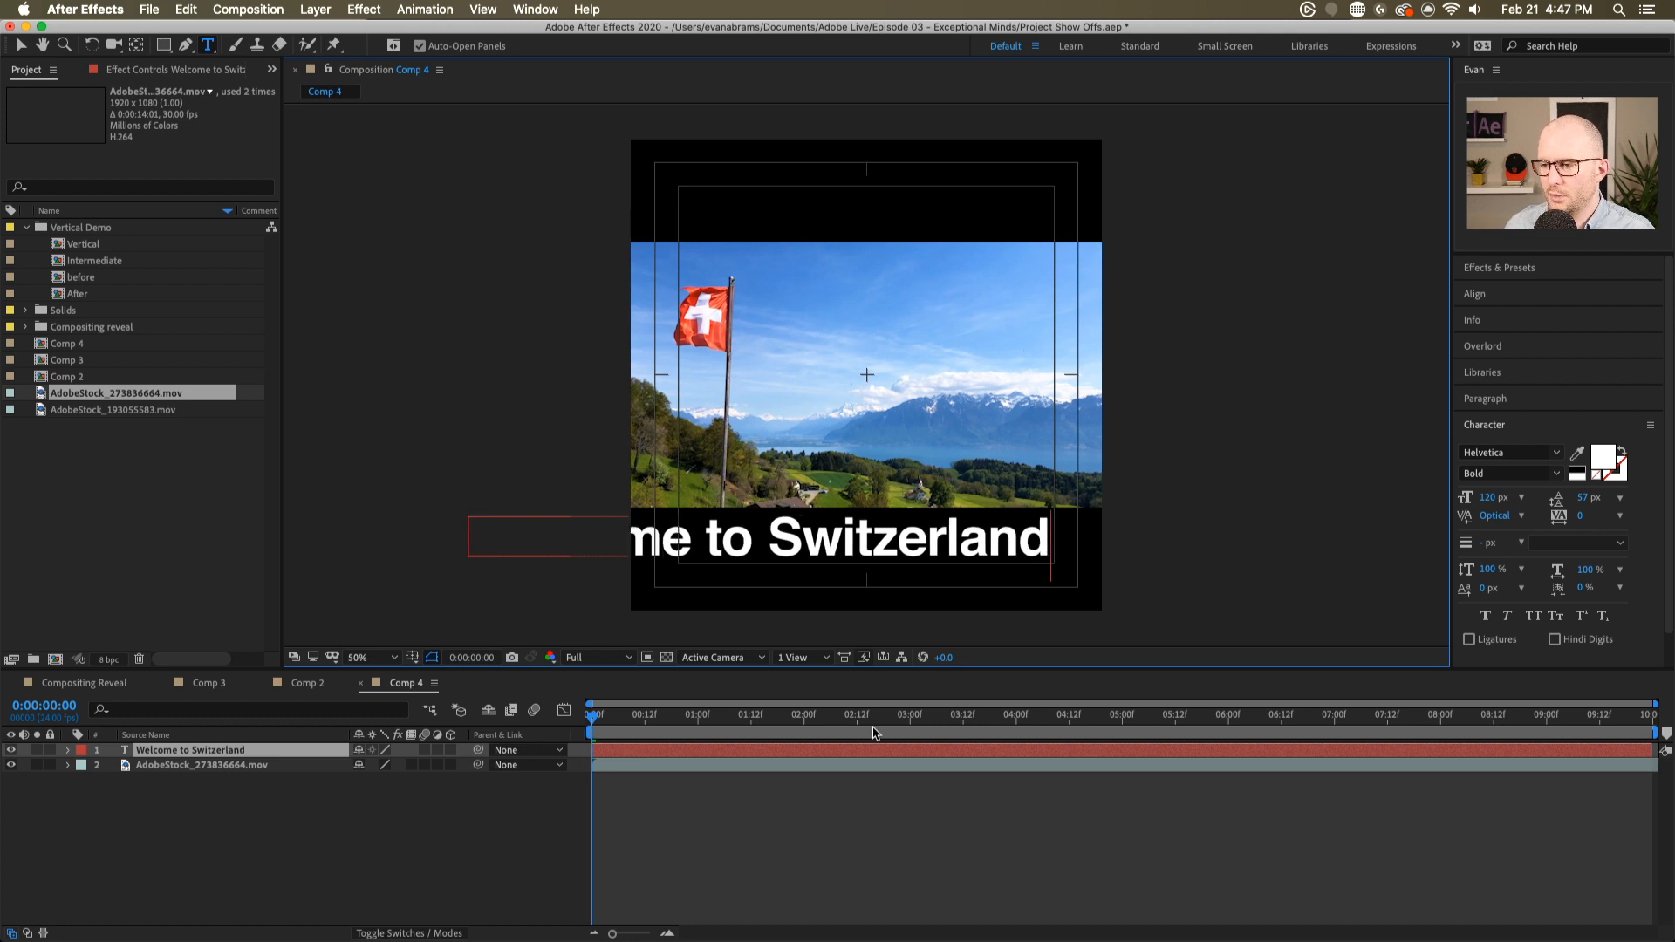
# - Finish the title text entry, shift the title toward the composition's centre and reduce its font size to 80 px
pyautogui.press('Escape')
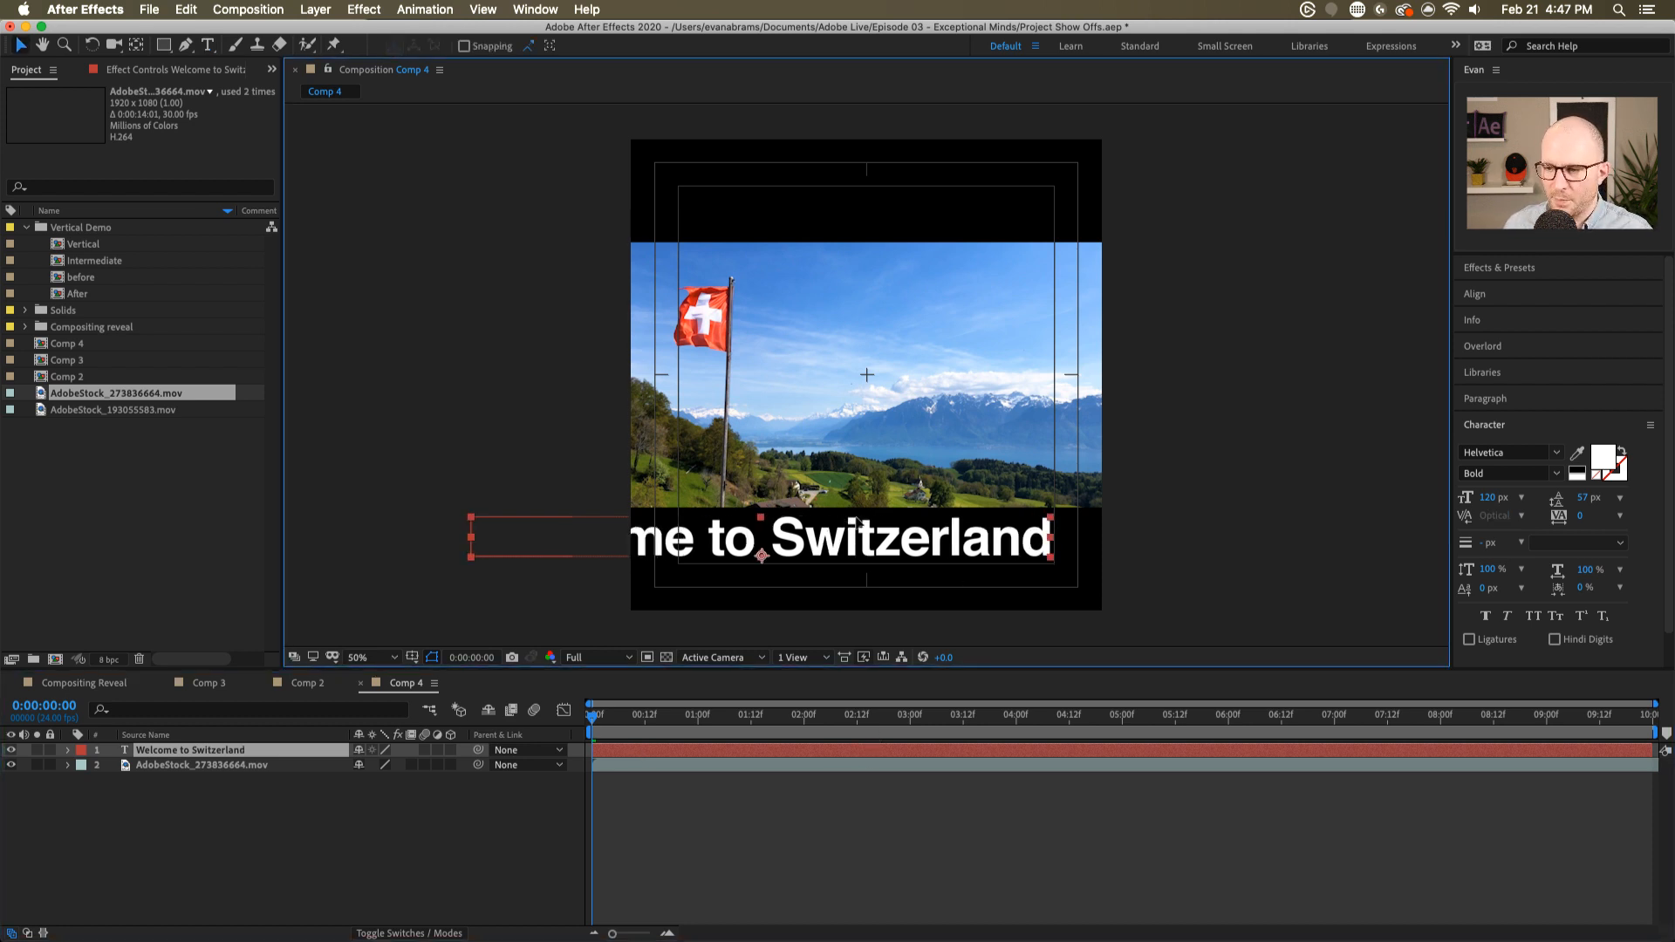
pyautogui.moveTo(857, 522); pyautogui.dragTo(939, 519)
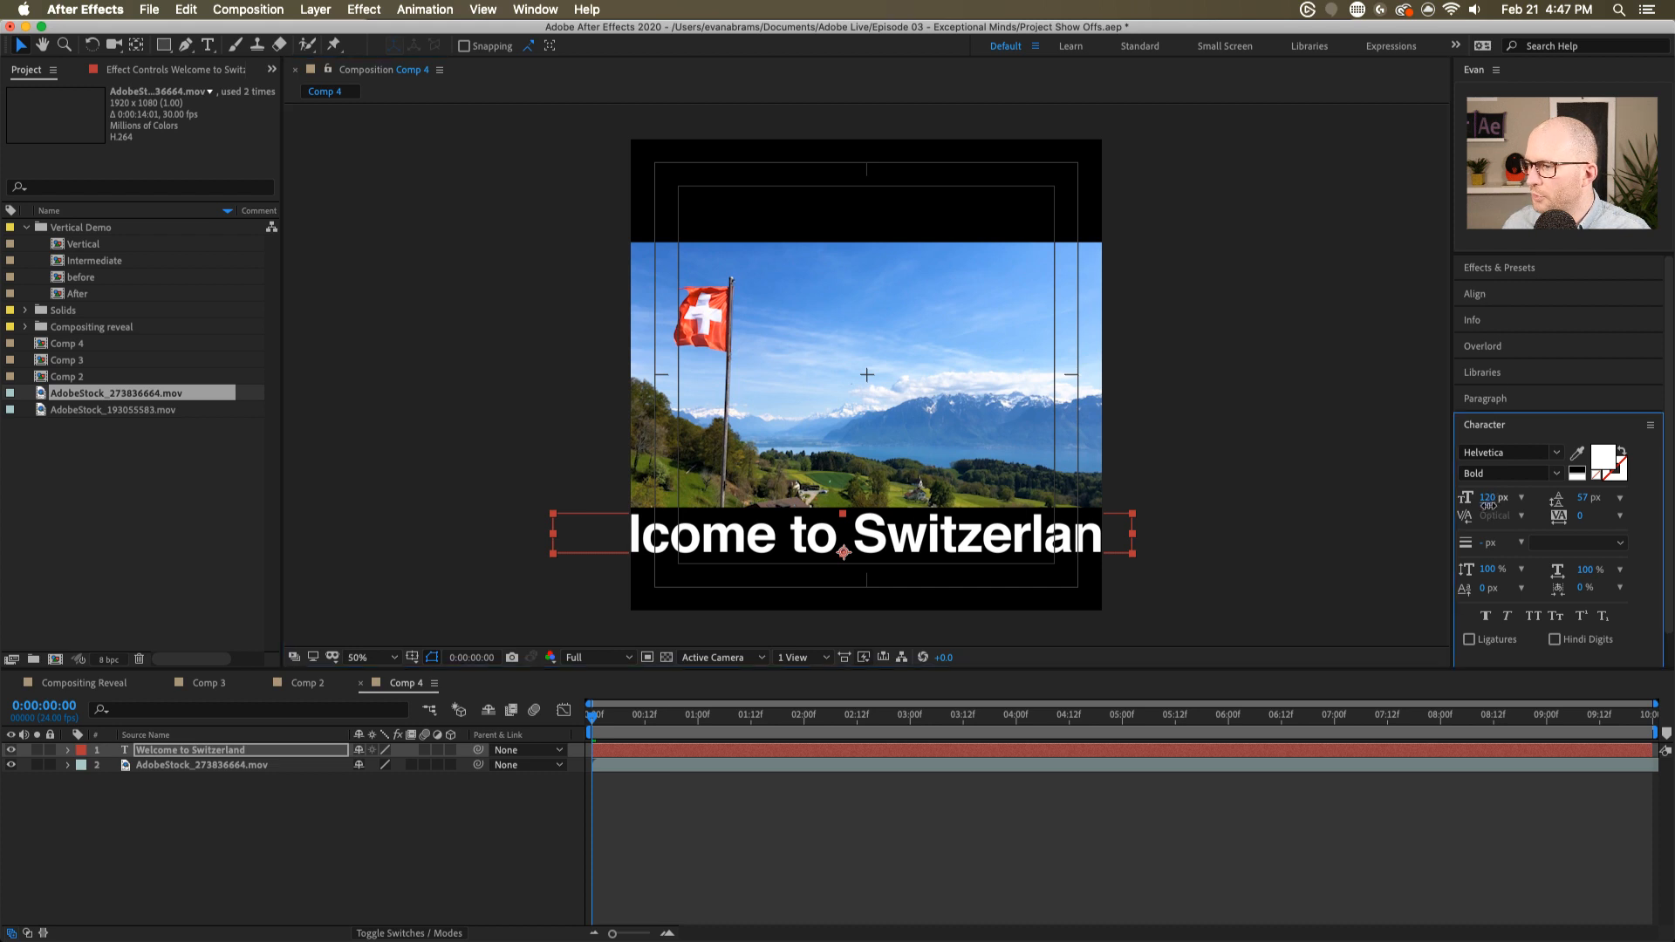
pyautogui.moveTo(1488, 501); pyautogui.dragTo(1457, 515)
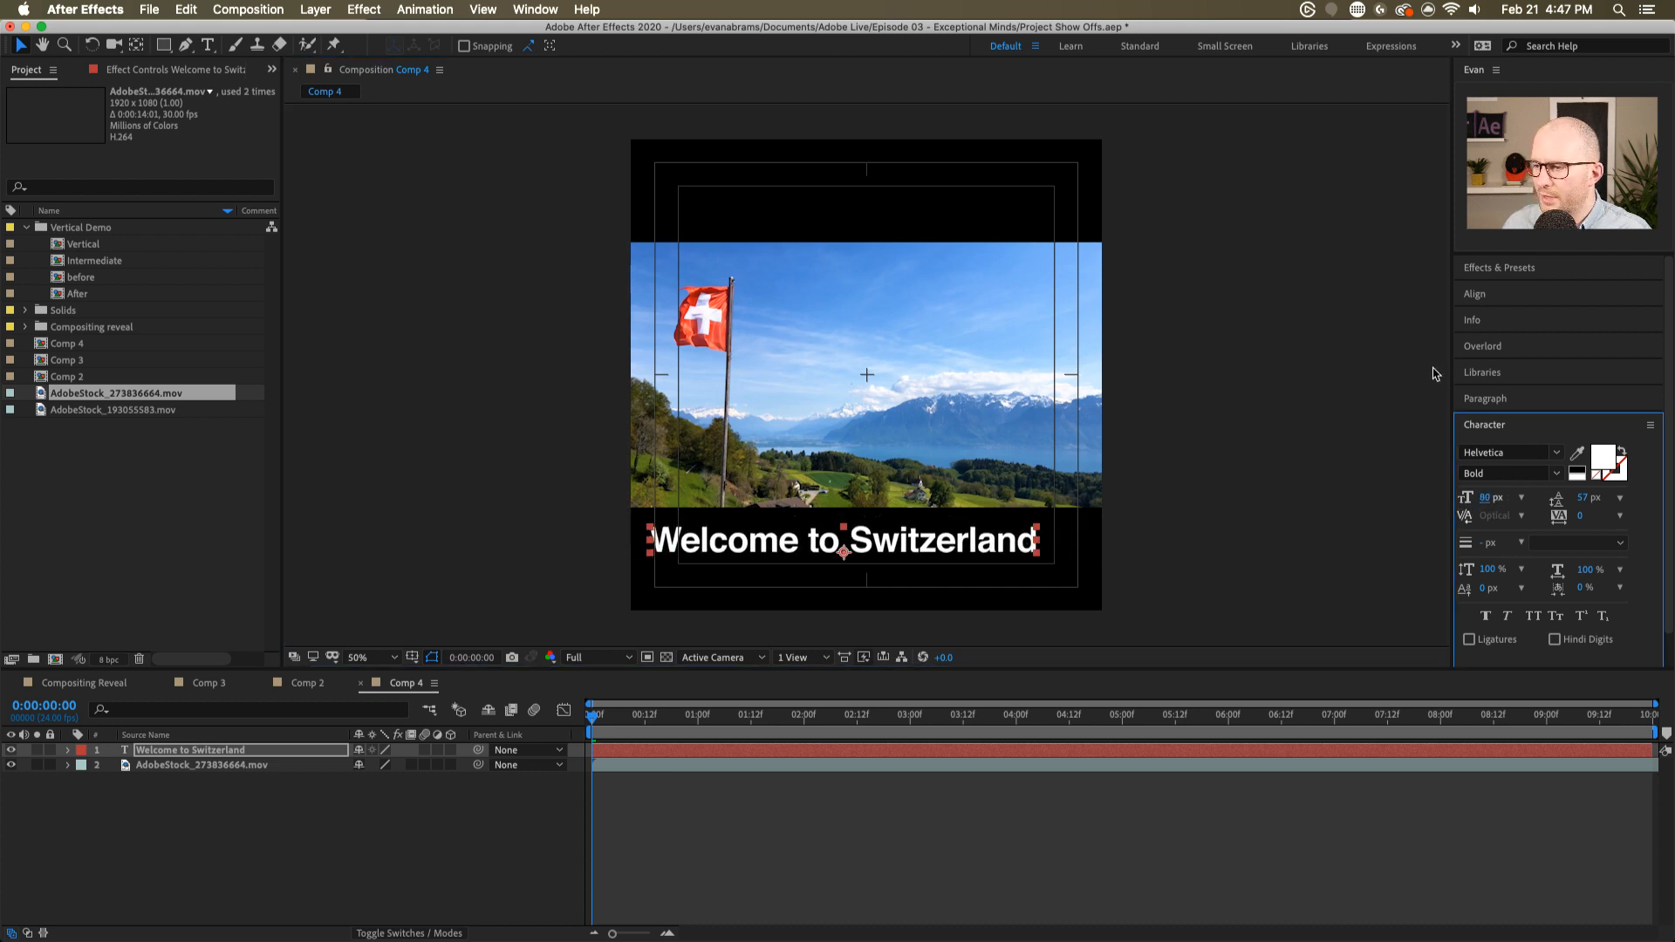
# - Centre the title in the composition on both axes, then move it down into the black band below the footage
pyautogui.click(1475, 295)
pyautogui.click(1500, 338)
pyautogui.click(1588, 338)
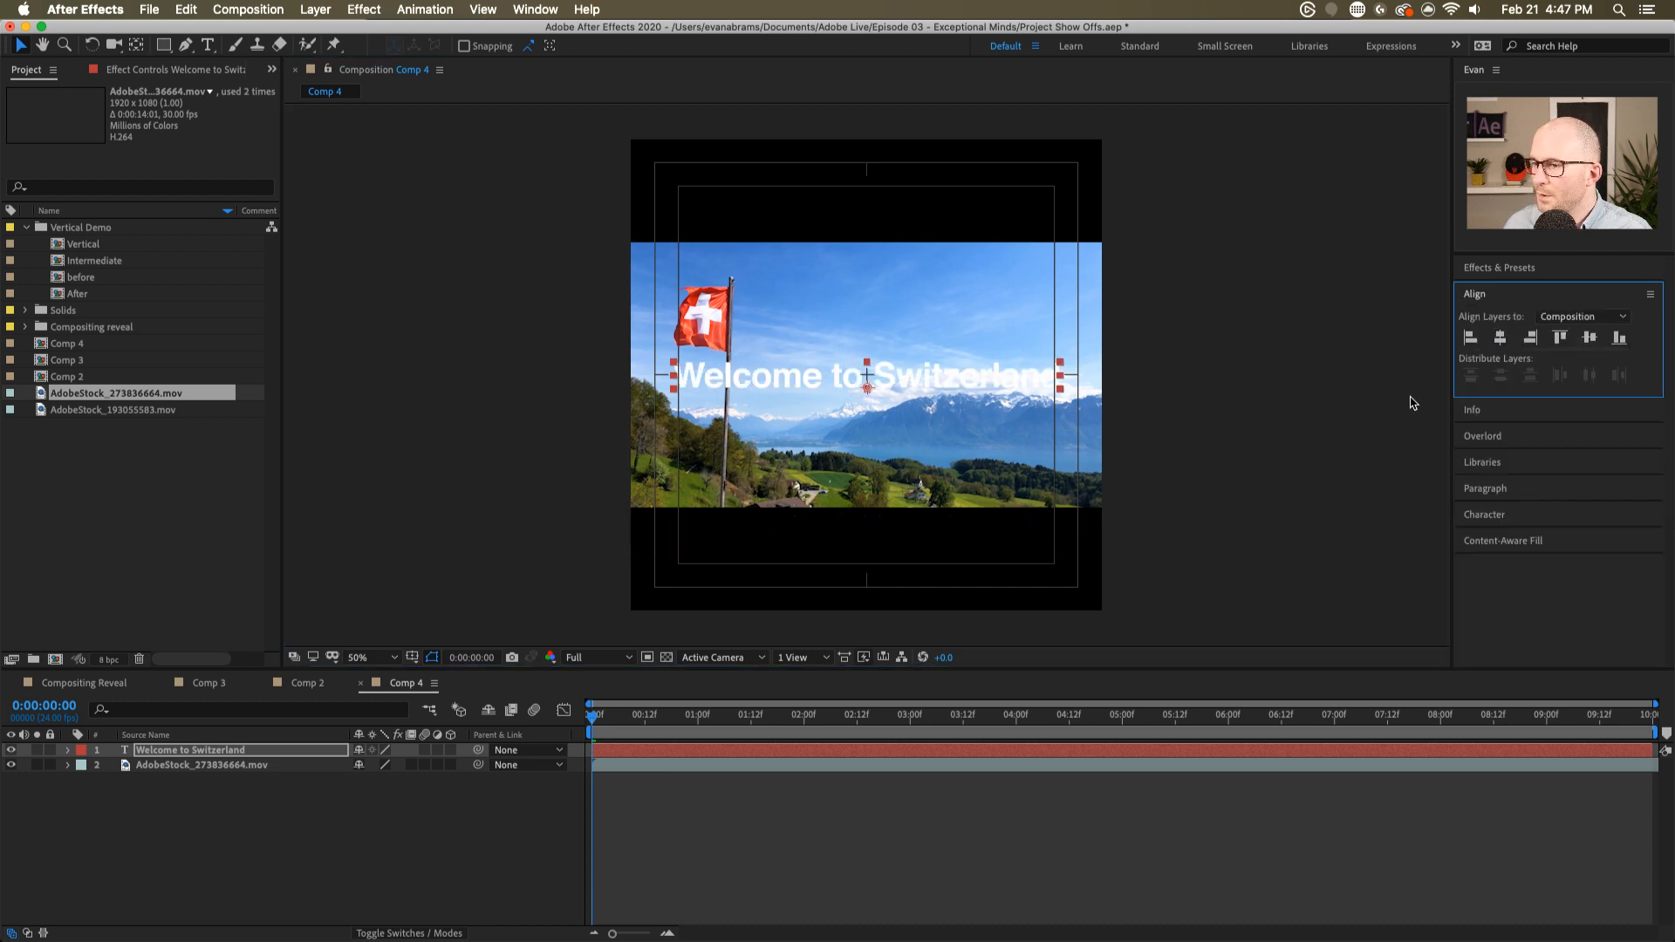
pyautogui.moveTo(935, 397); pyautogui.dragTo(910, 563)
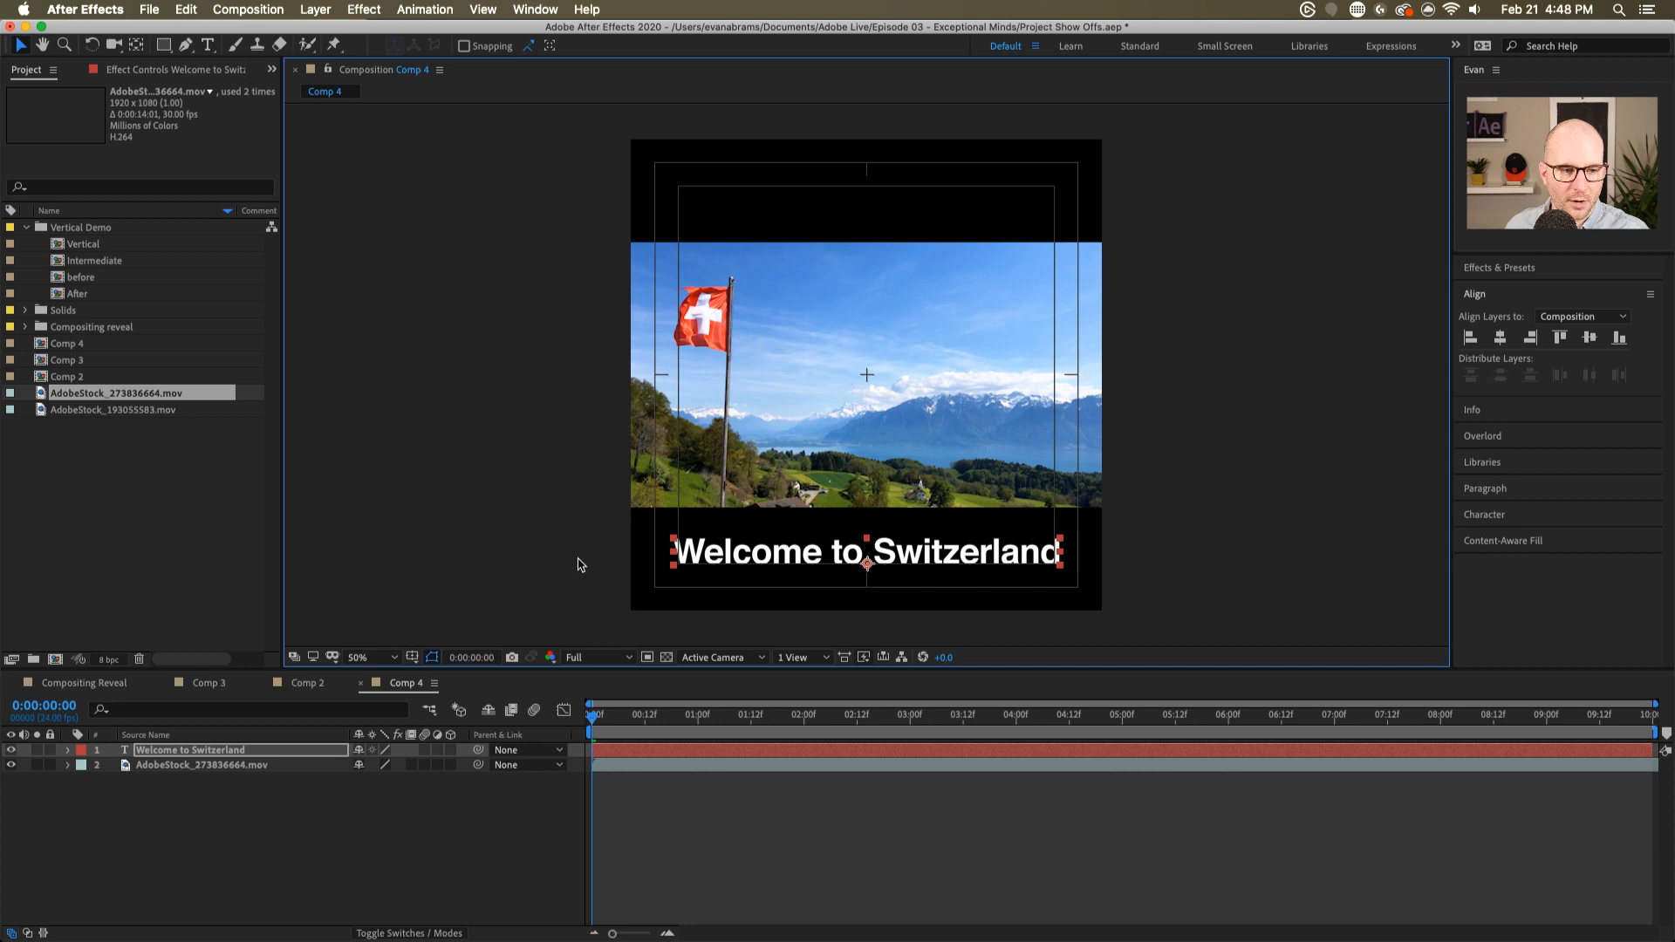
pyautogui.press('super+k')
pyautogui.click(707, 563)
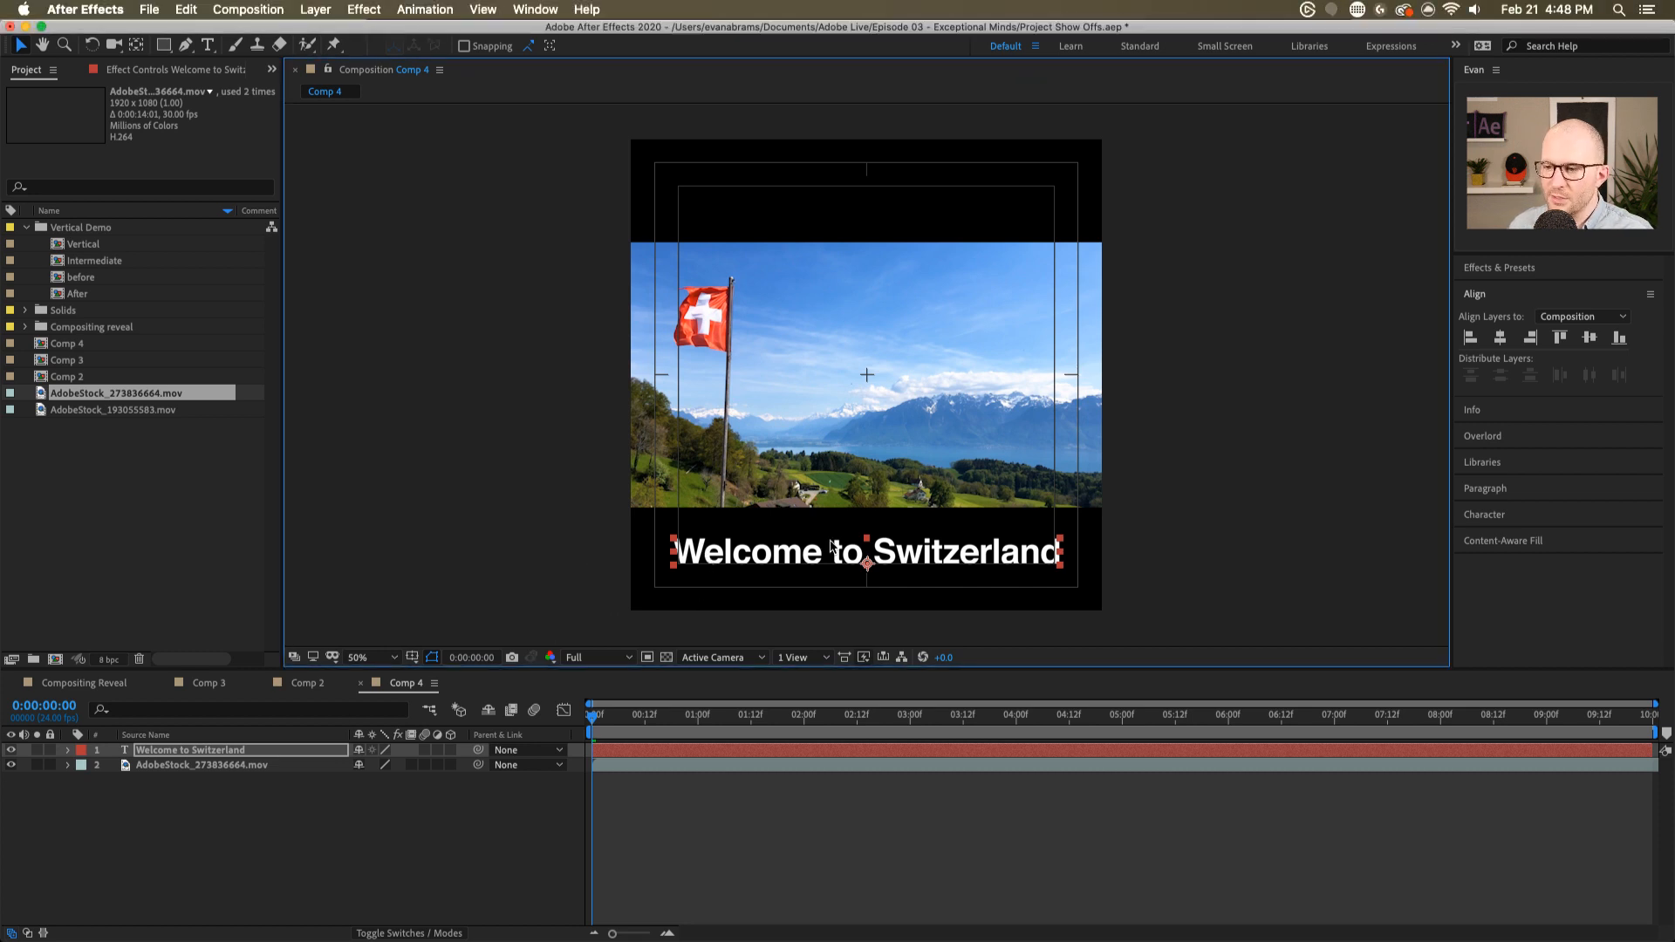
# - Add a Position animator to the Welcome to Switzerland text layer
pyautogui.click(644, 748)
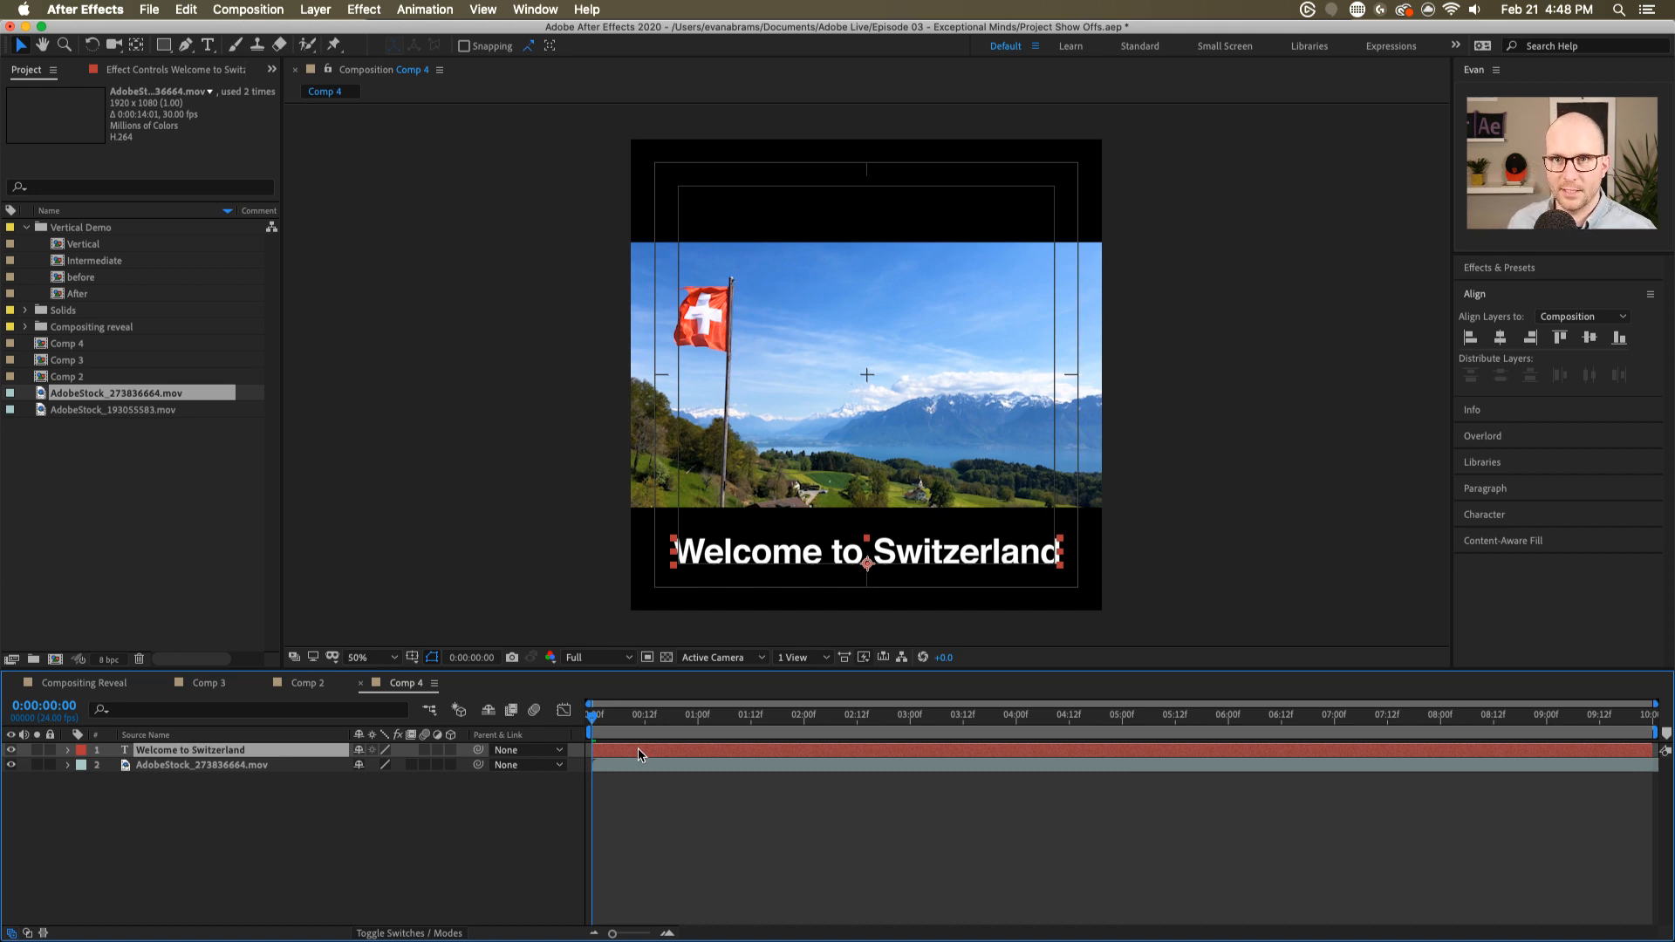
pyautogui.click(68, 751)
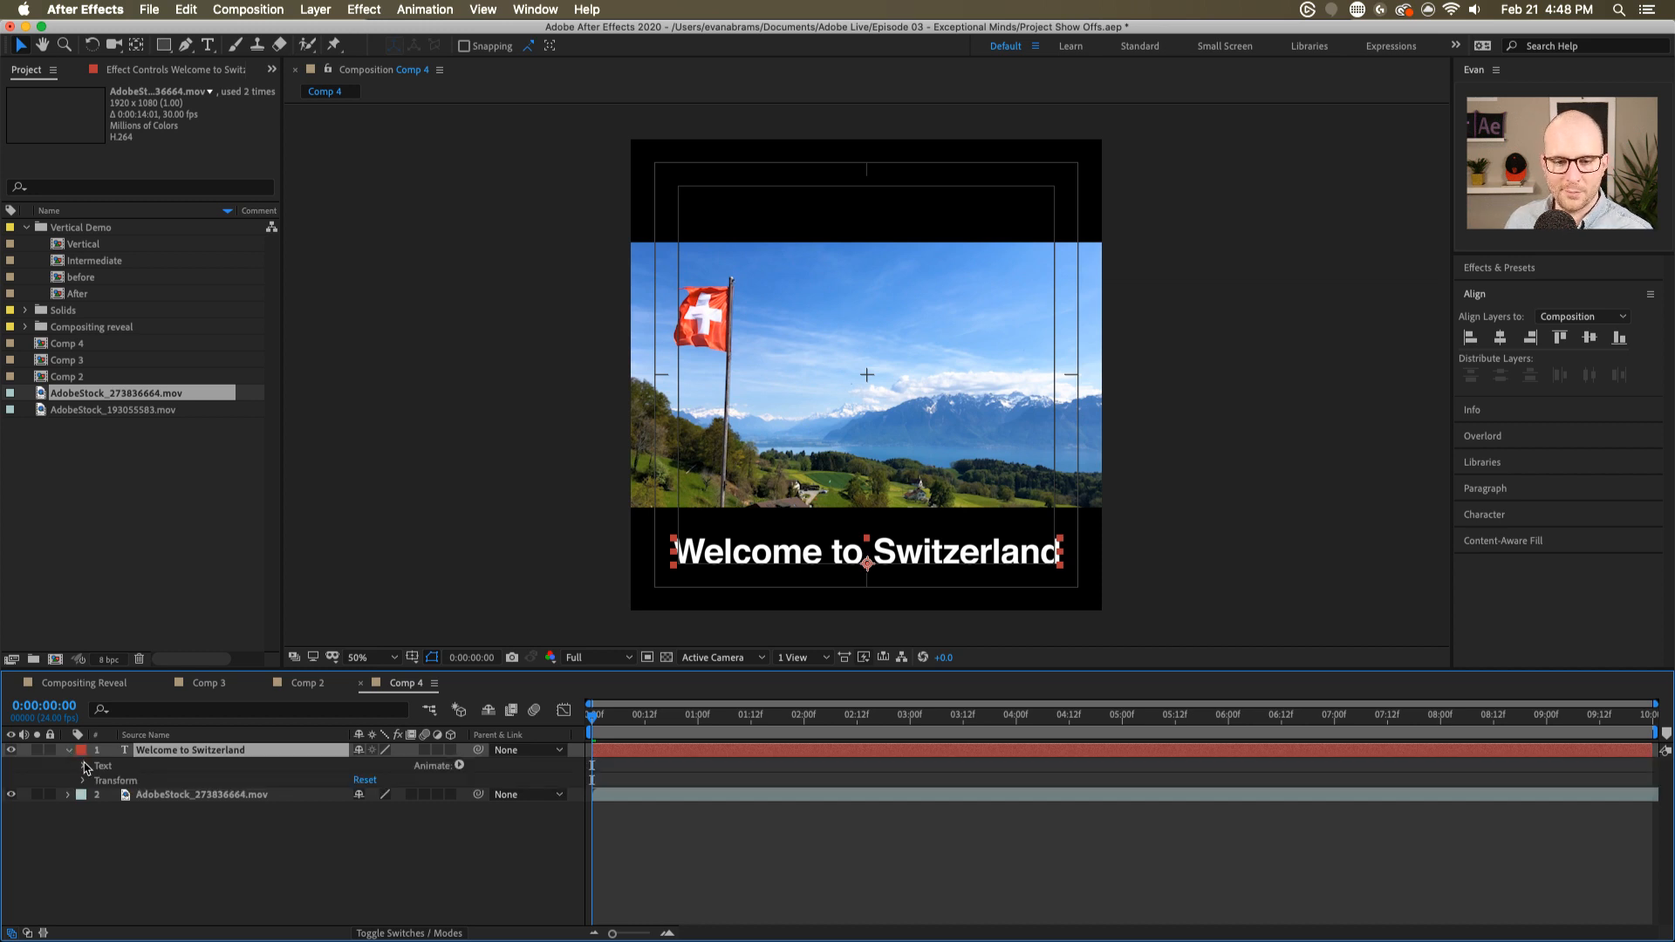
pyautogui.click(85, 766)
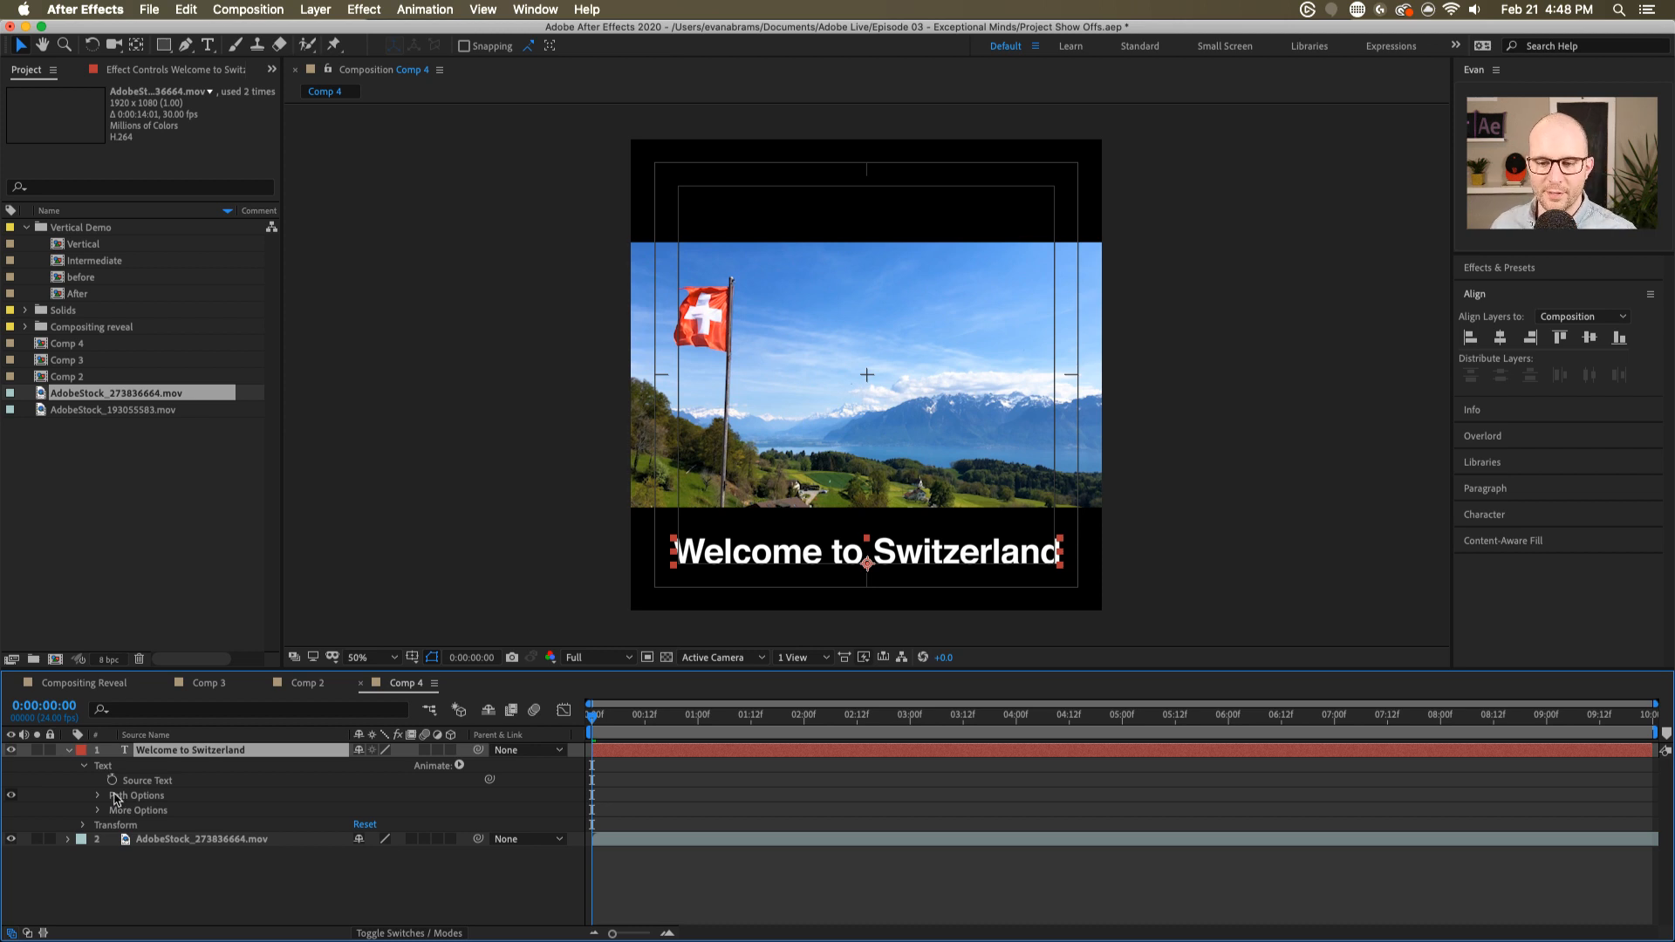
pyautogui.click(294, 767)
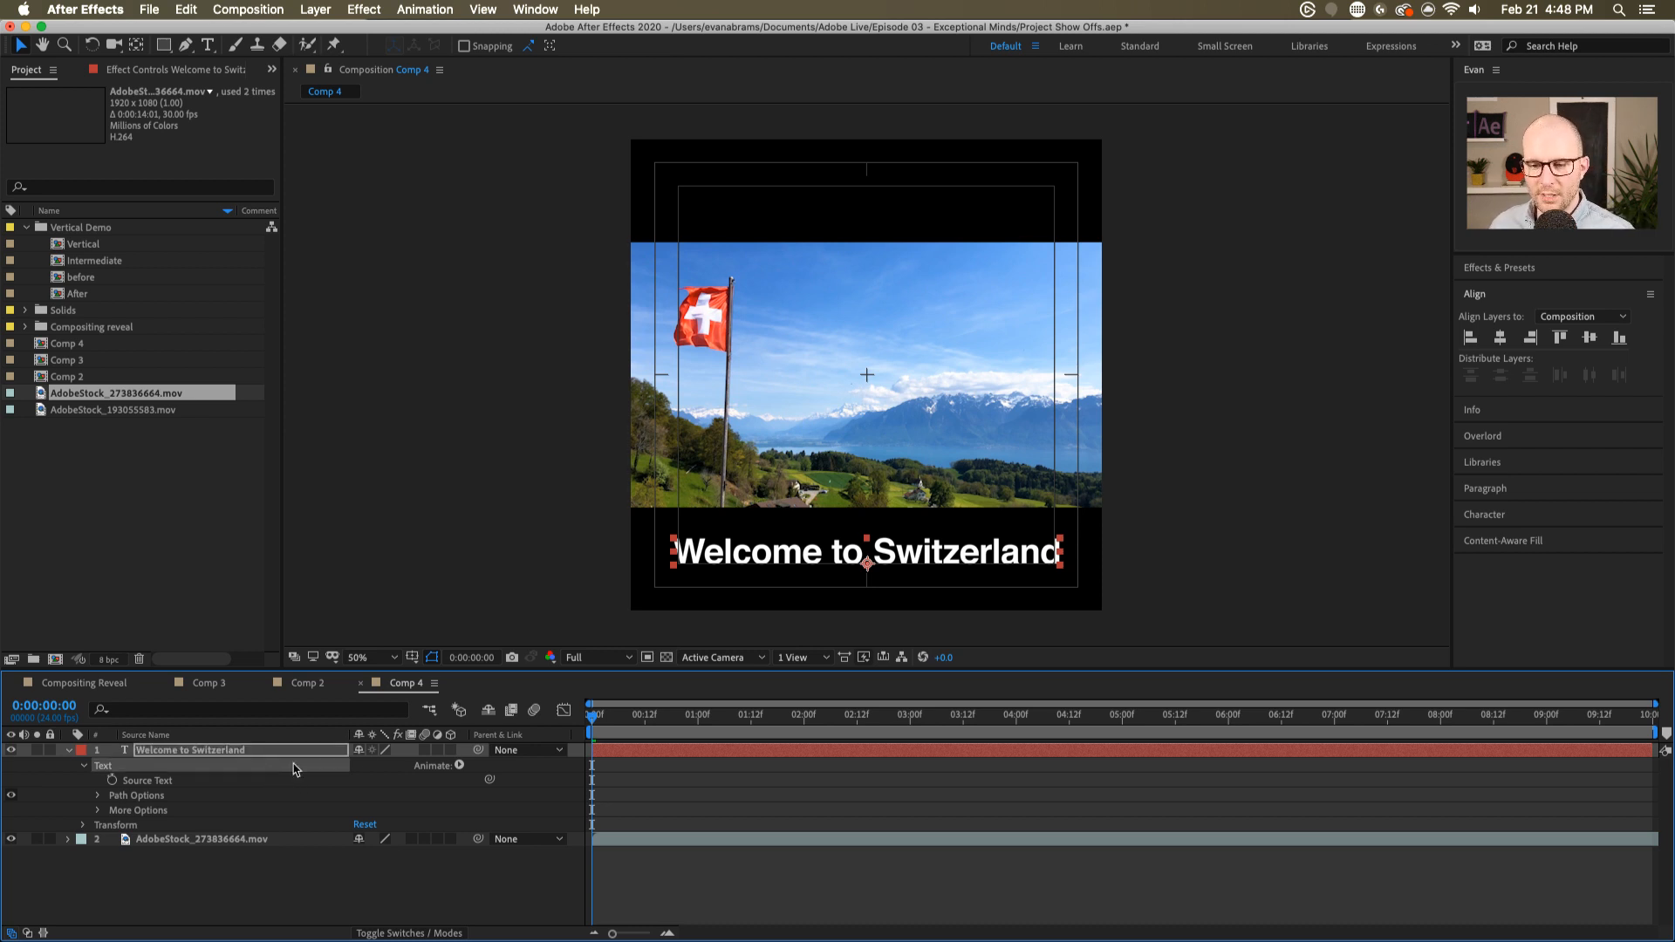
pyautogui.click(461, 766)
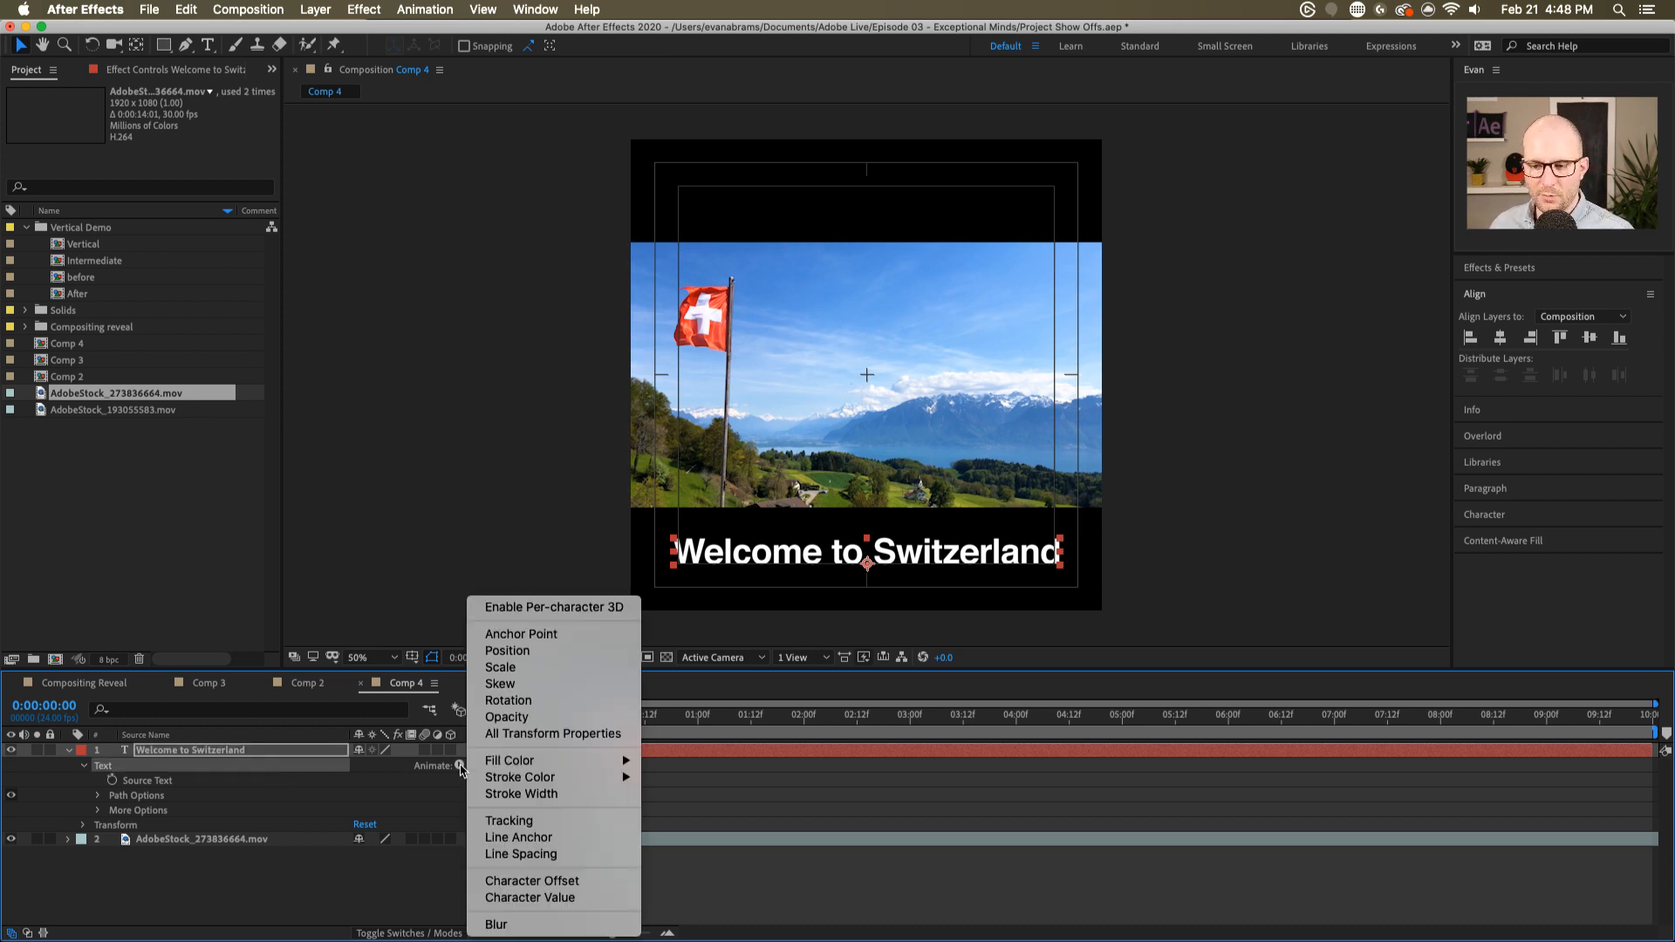
pyautogui.click(538, 653)
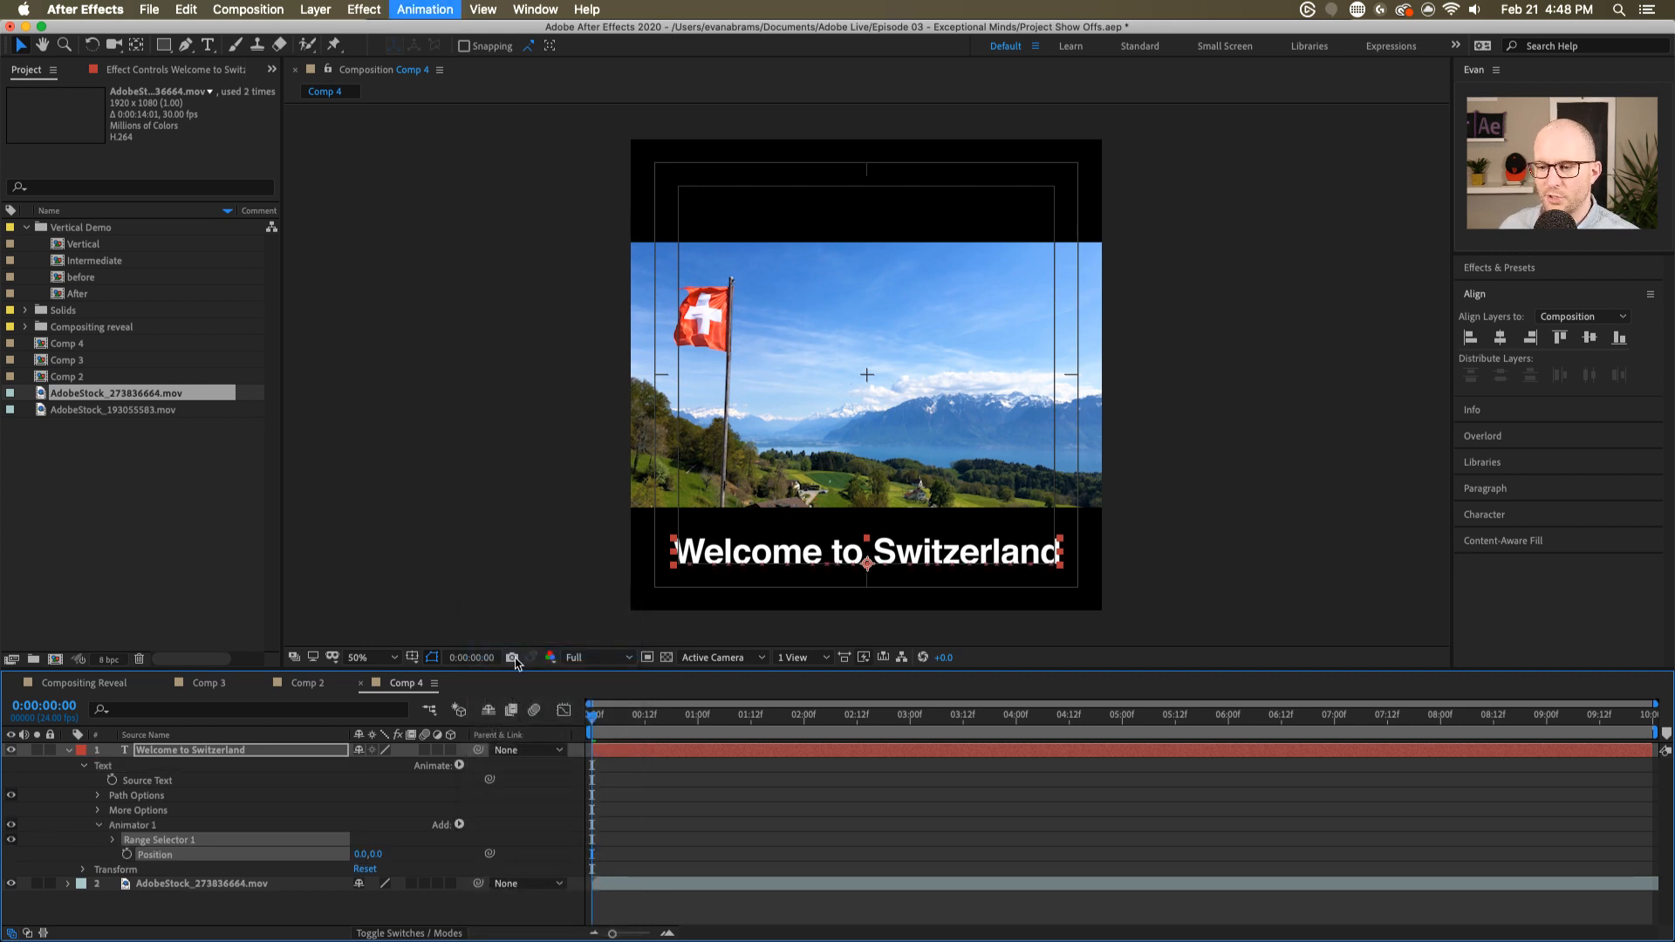
# - Expand the animator's range selector and set the animator's horizontal Position to -100
pyautogui.click(114, 840)
pyautogui.moveTo(378, 914); pyautogui.dragTo(272, 914)
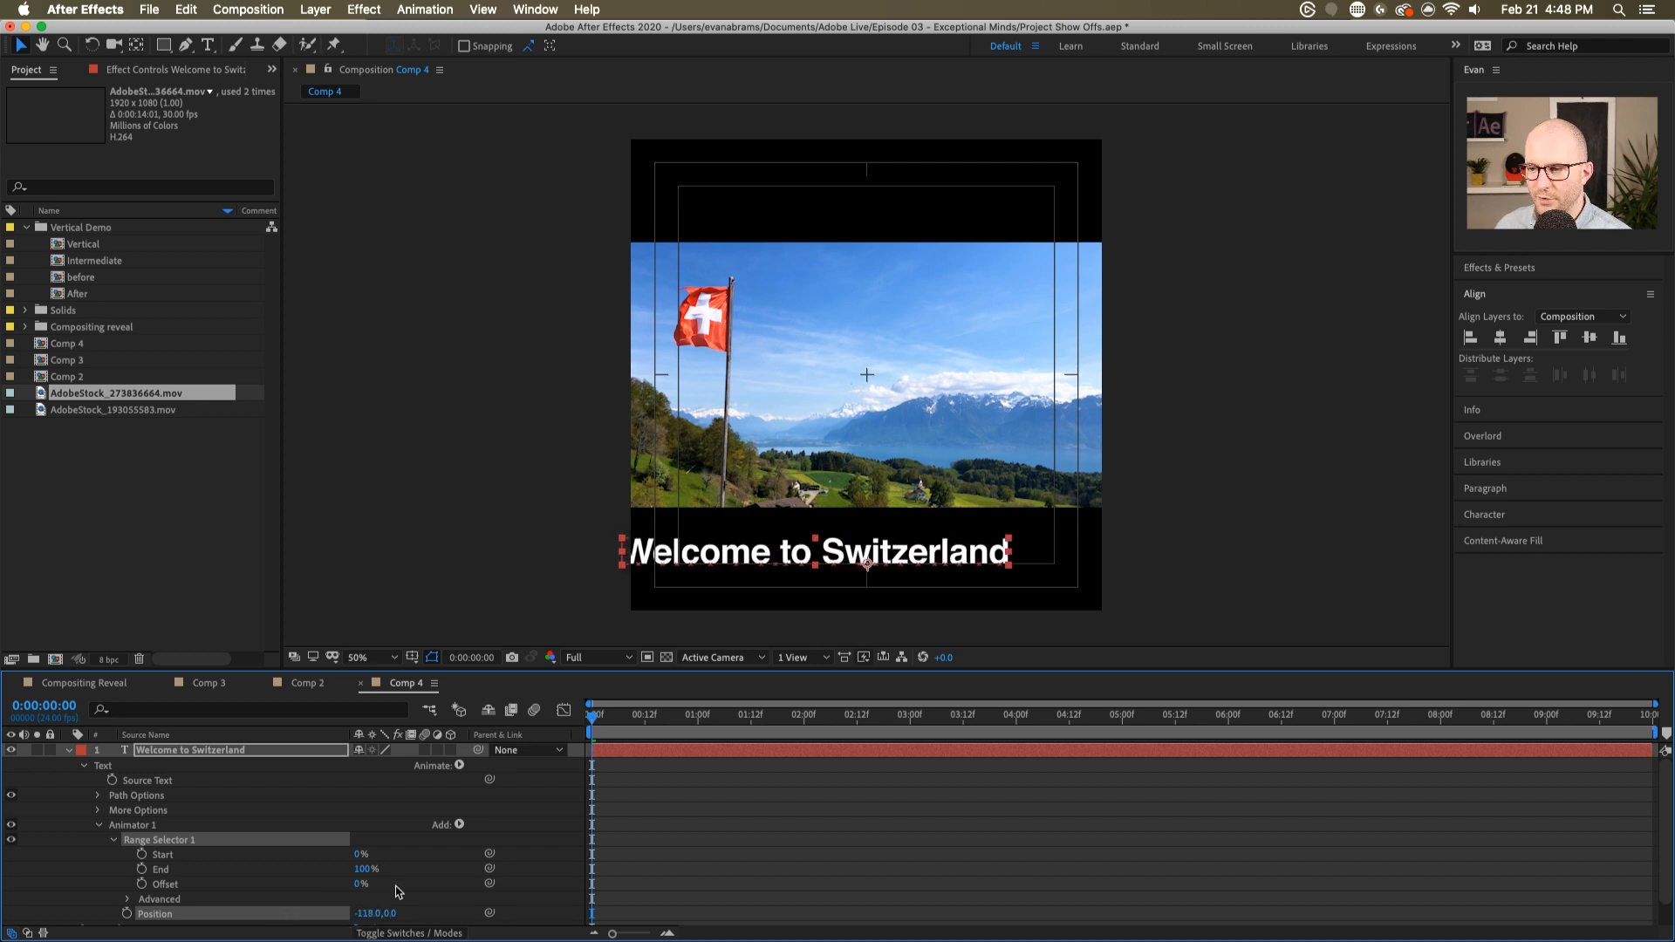
pyautogui.click(365, 913)
pyautogui.write('-100')
pyautogui.press('Return')
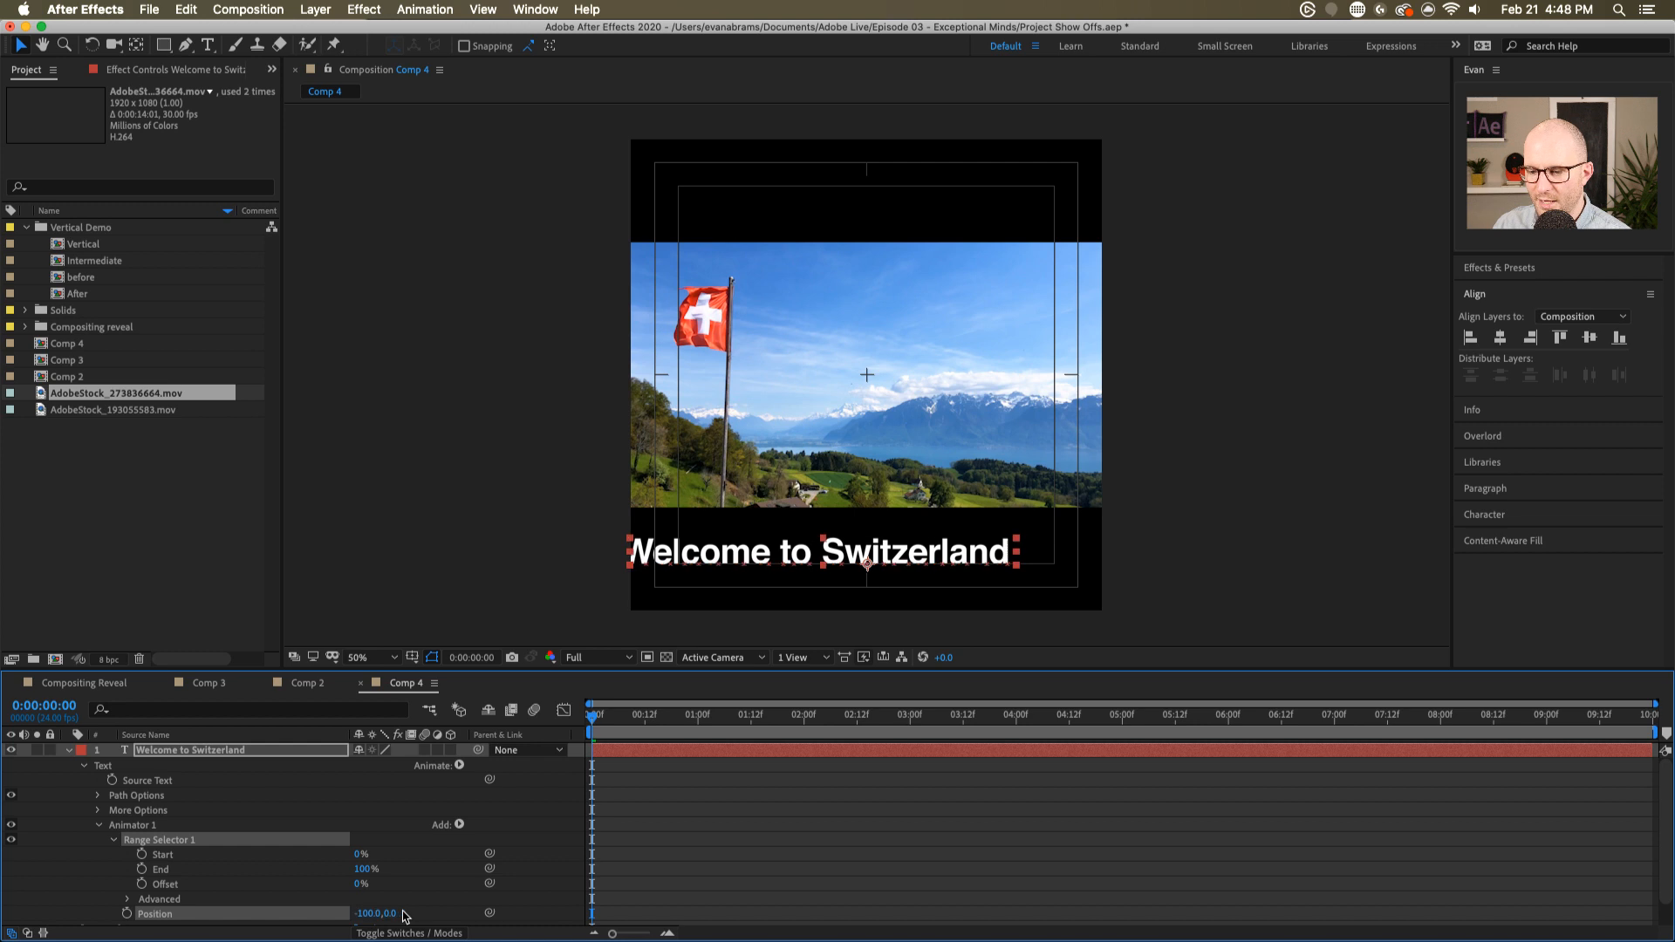
# - Try the range selector's Start at 99%, then return it to 0%
pyautogui.moveTo(689, 670); pyautogui.dragTo(677, 469)
pyautogui.press('space')
pyautogui.moveTo(978, 345); pyautogui.dragTo(993, 299)
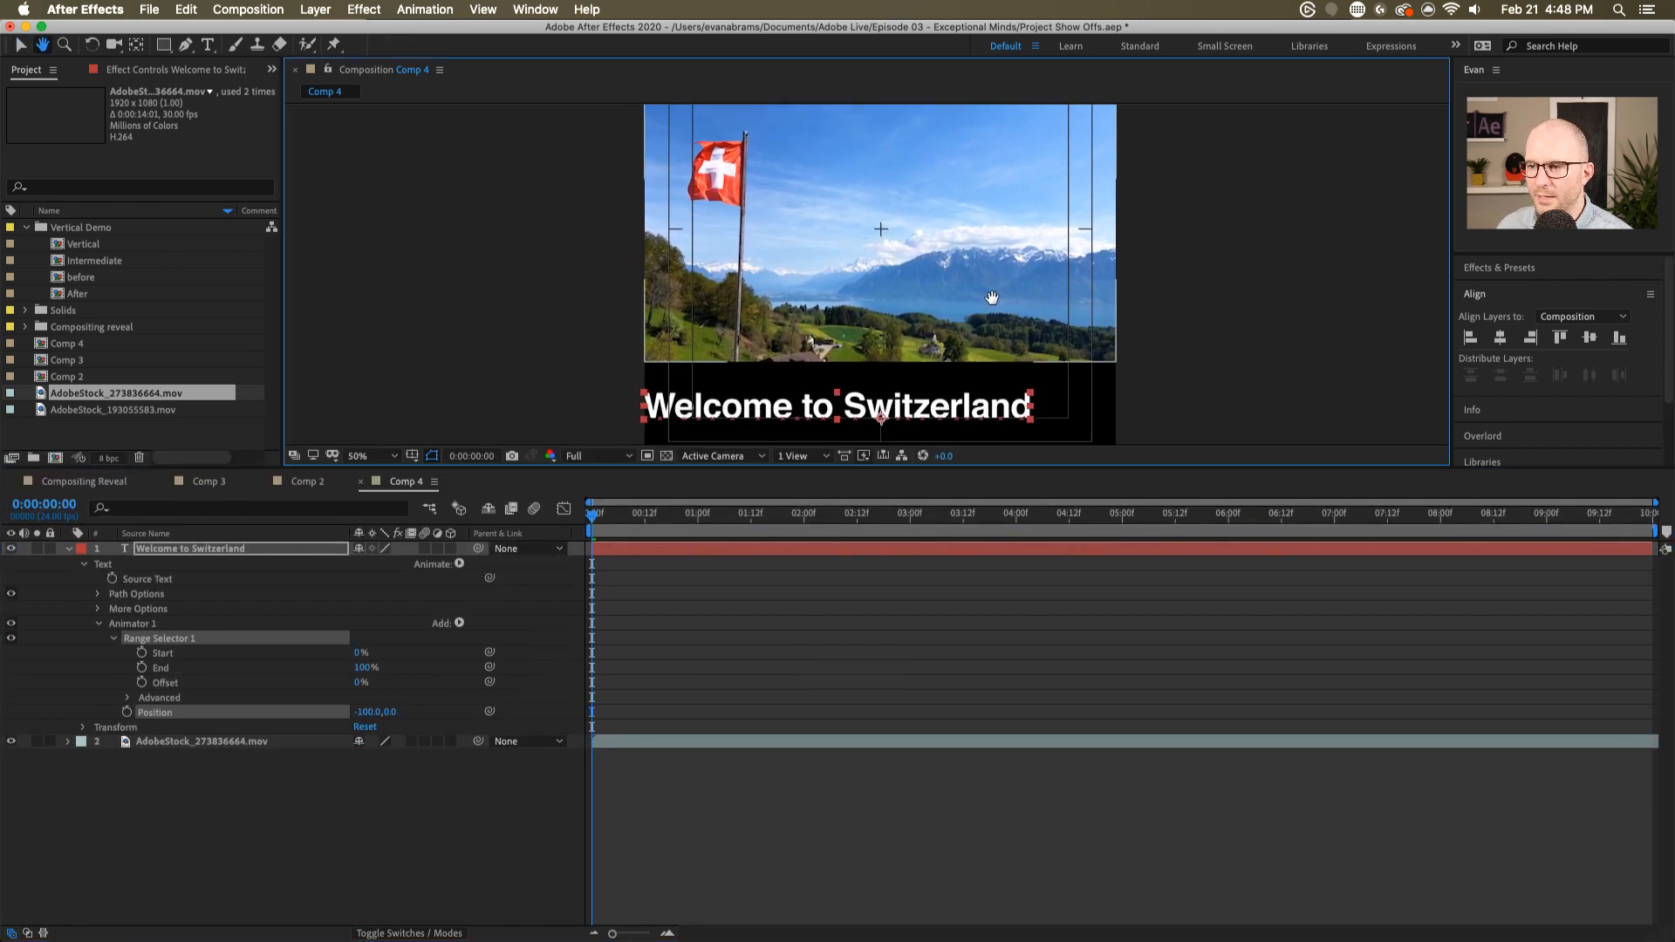
pyautogui.press('space')
pyautogui.moveTo(748, 345); pyautogui.dragTo(770, 325)
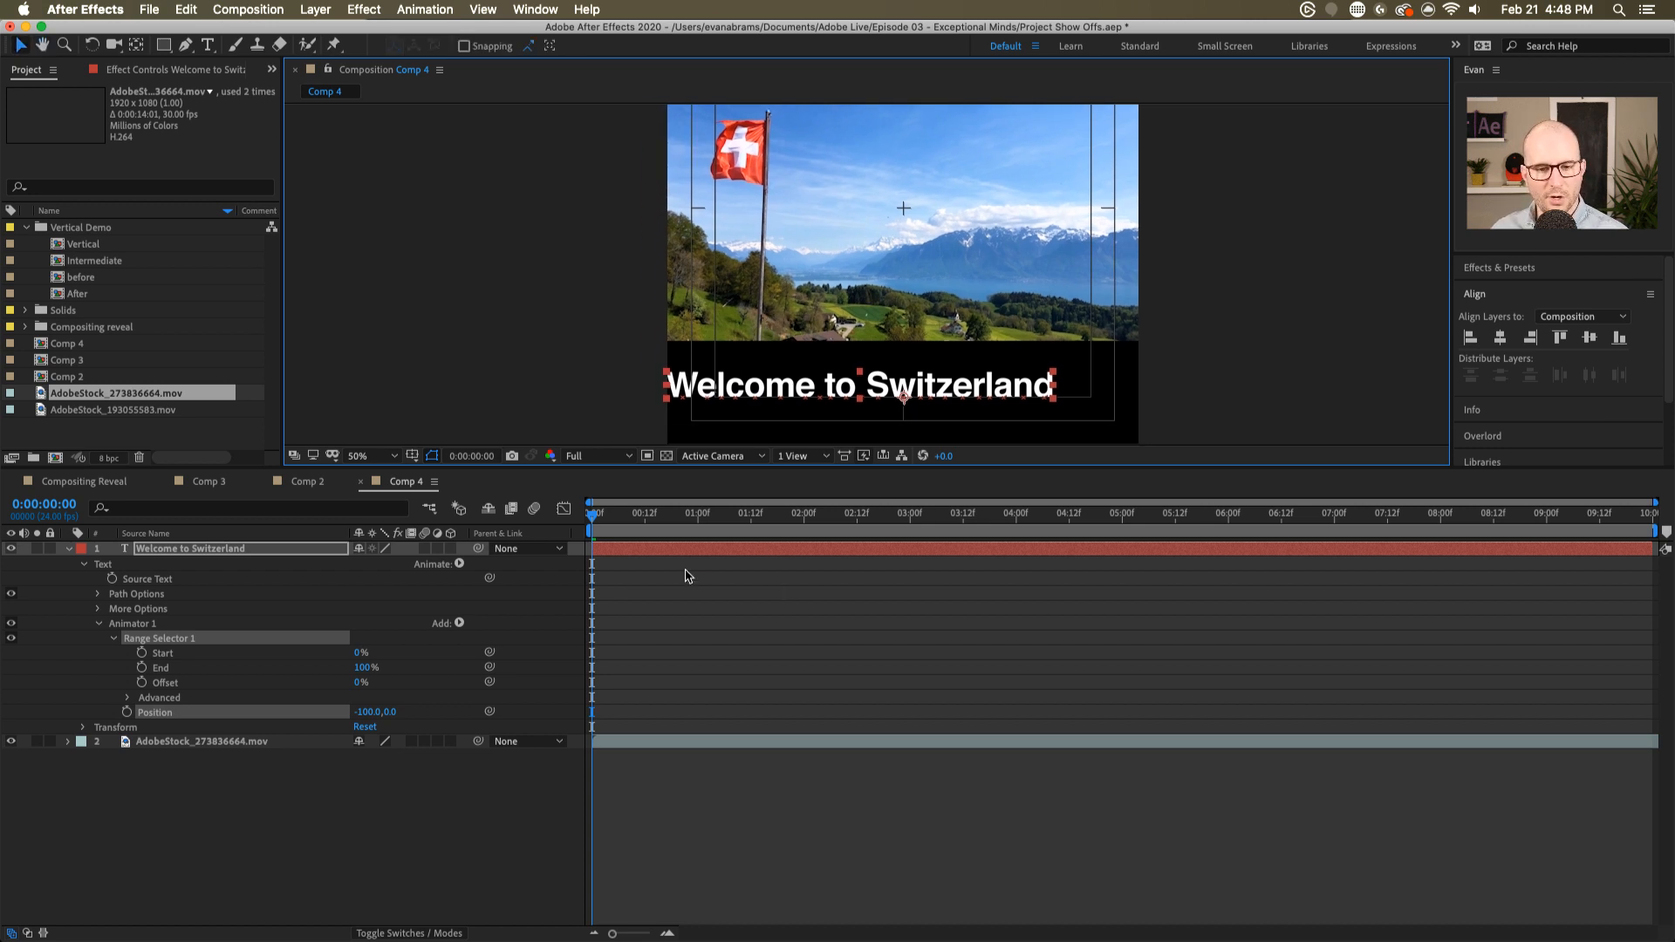
pyautogui.moveTo(360, 653); pyautogui.dragTo(410, 658)
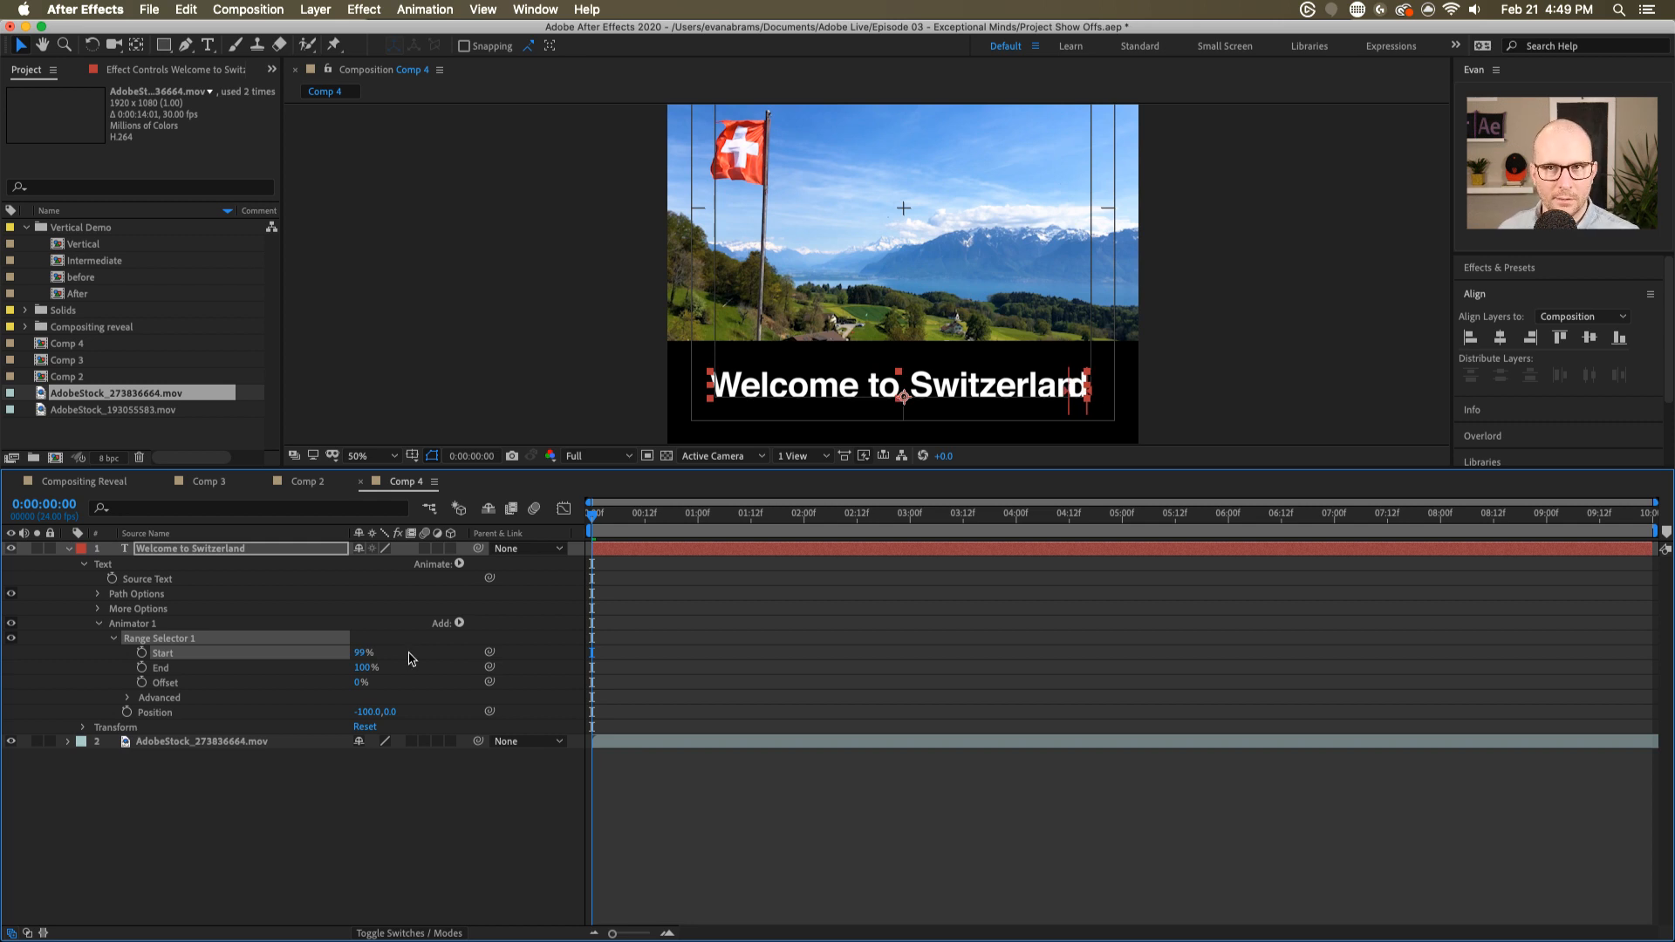
pyautogui.click(362, 653)
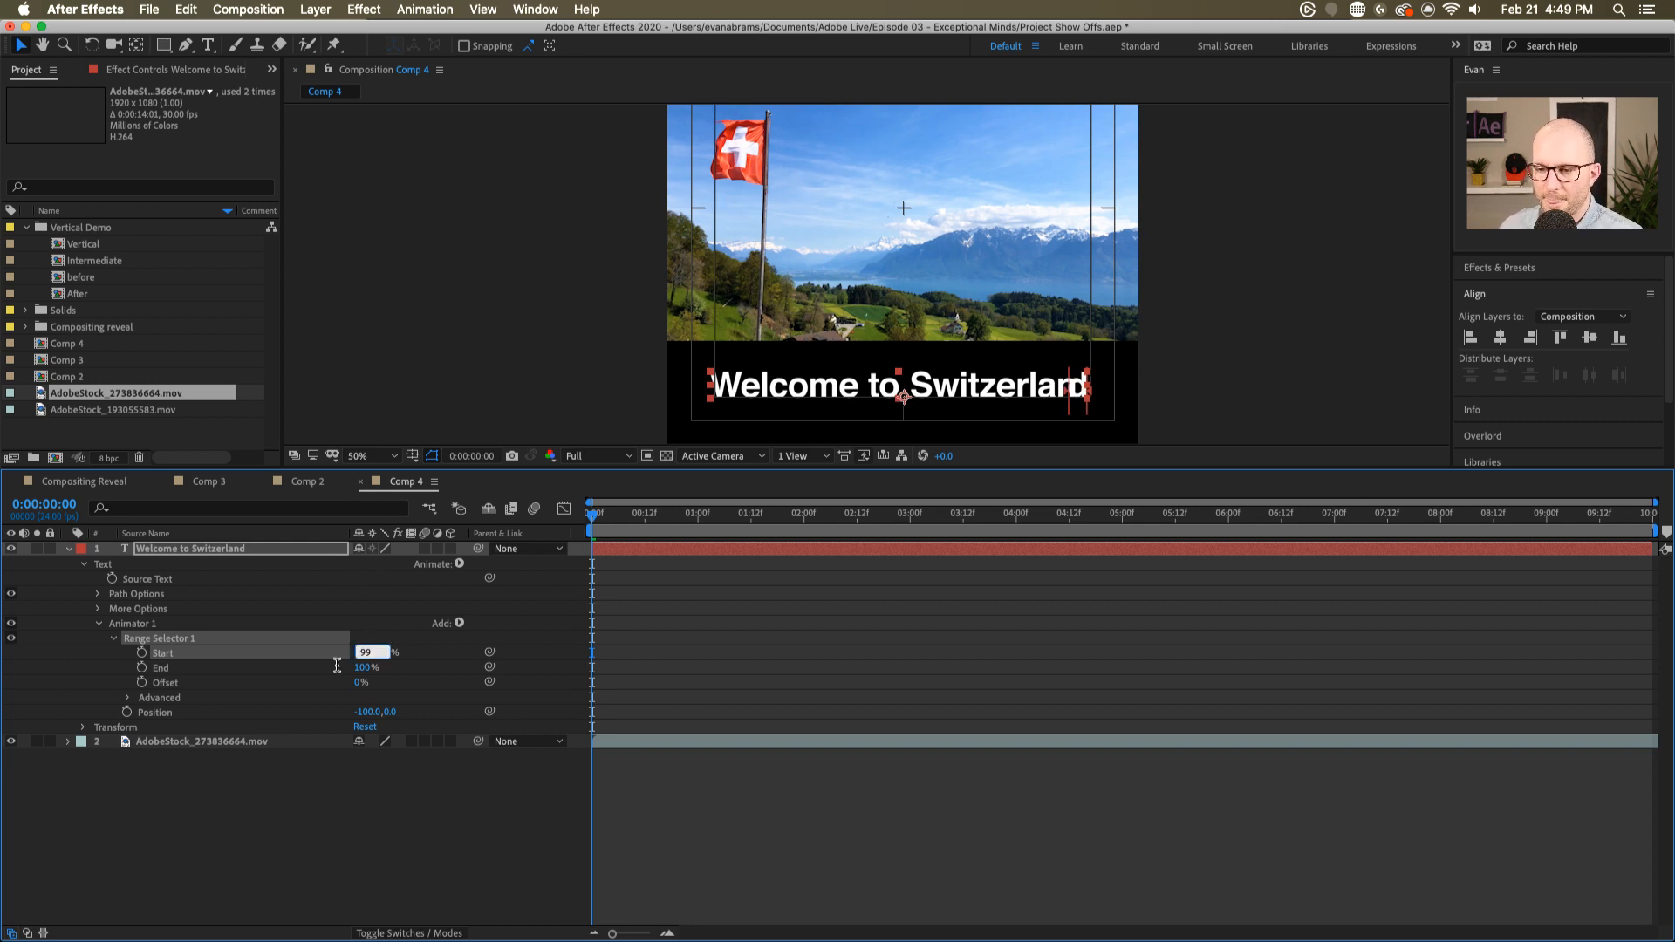
pyautogui.click(377, 638)
pyautogui.moveTo(362, 653); pyautogui.dragTo(165, 654)
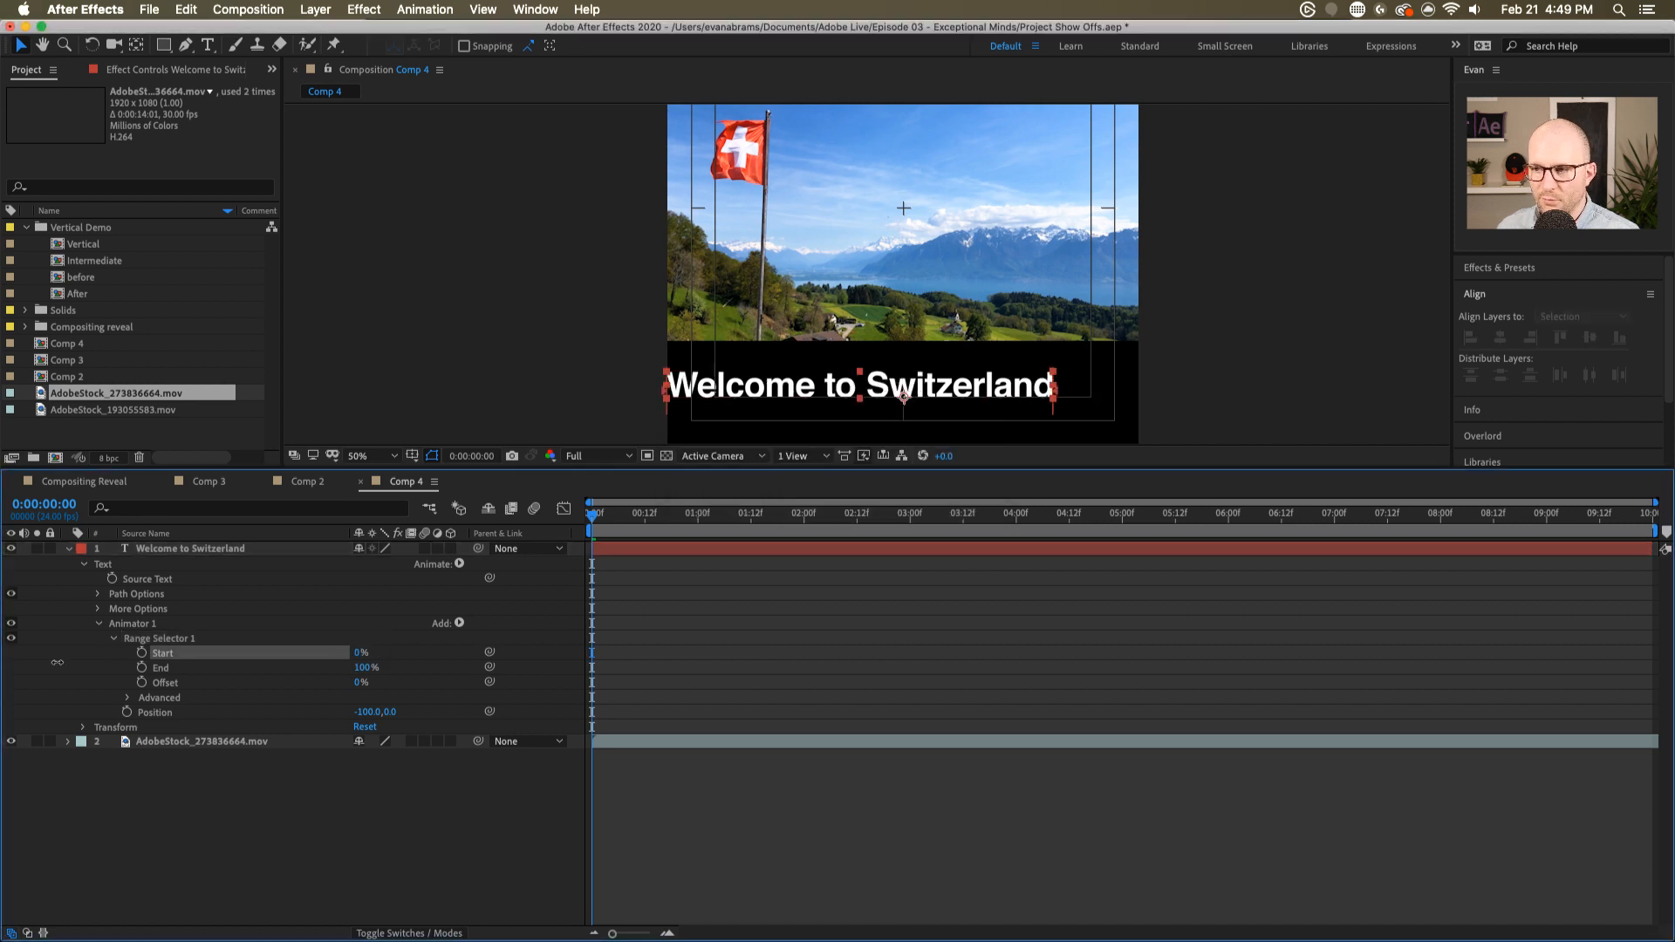
# - Keyframe the range selector's Start from 0% at the first frame to 100% at 0:00:01:06, and preview the animation
pyautogui.click(141, 653)
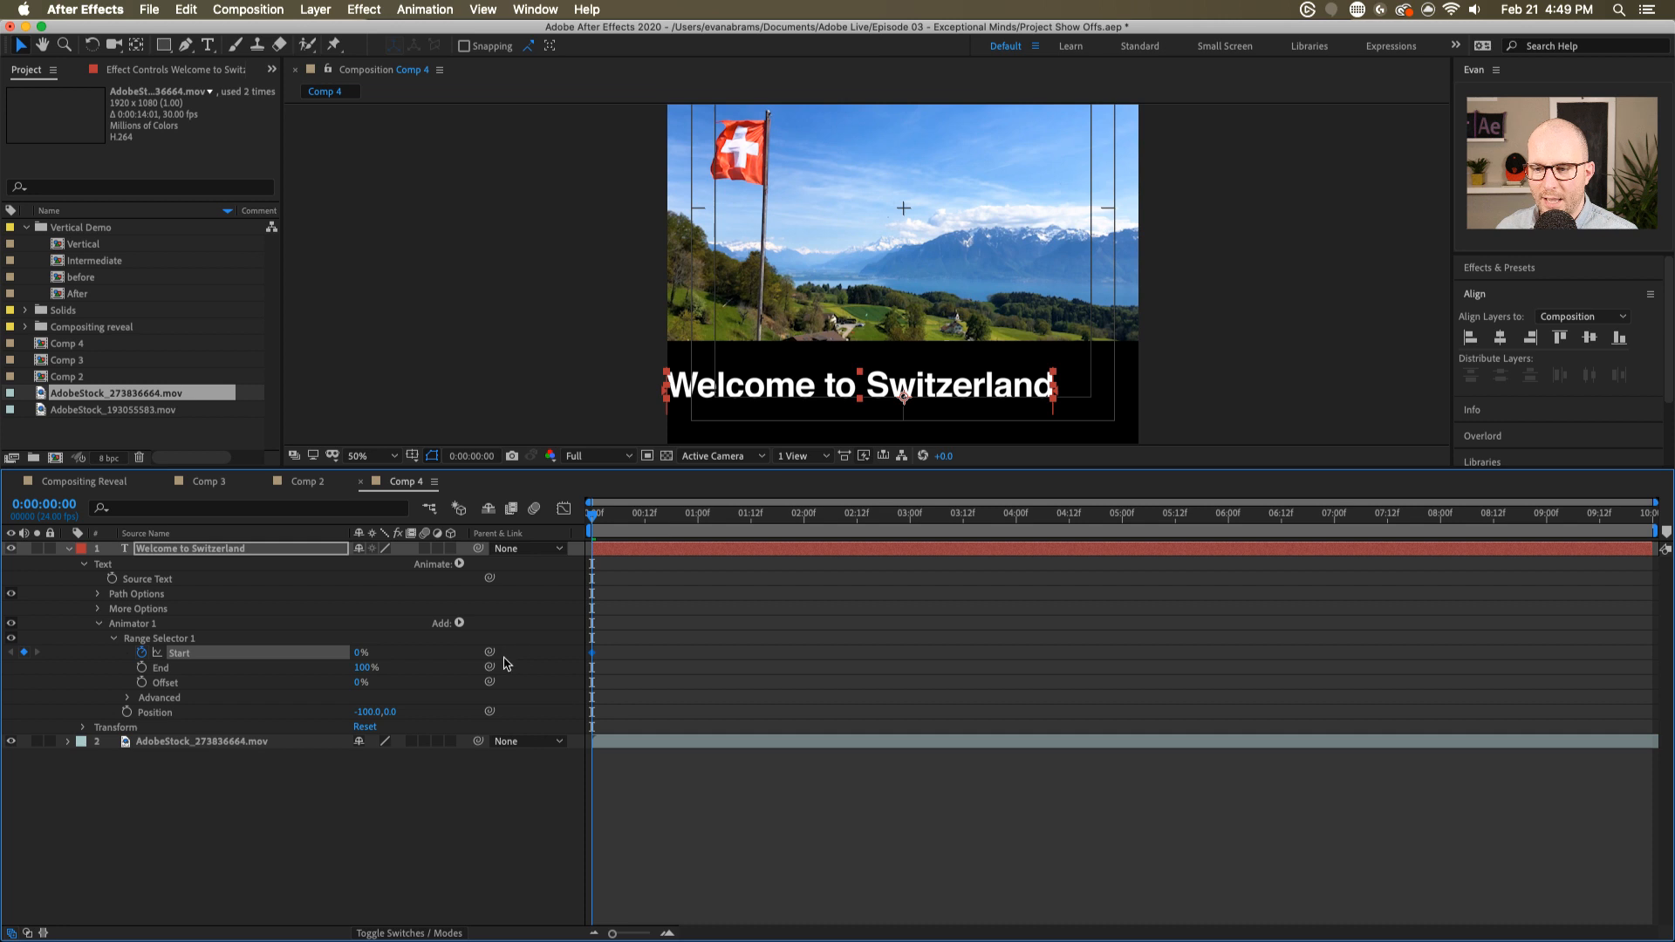
pyautogui.hotkey('shift', 'pagedown')
pyautogui.hotkey('shift', 'pagedown')
pyautogui.hotkey('shift', 'pagedown')
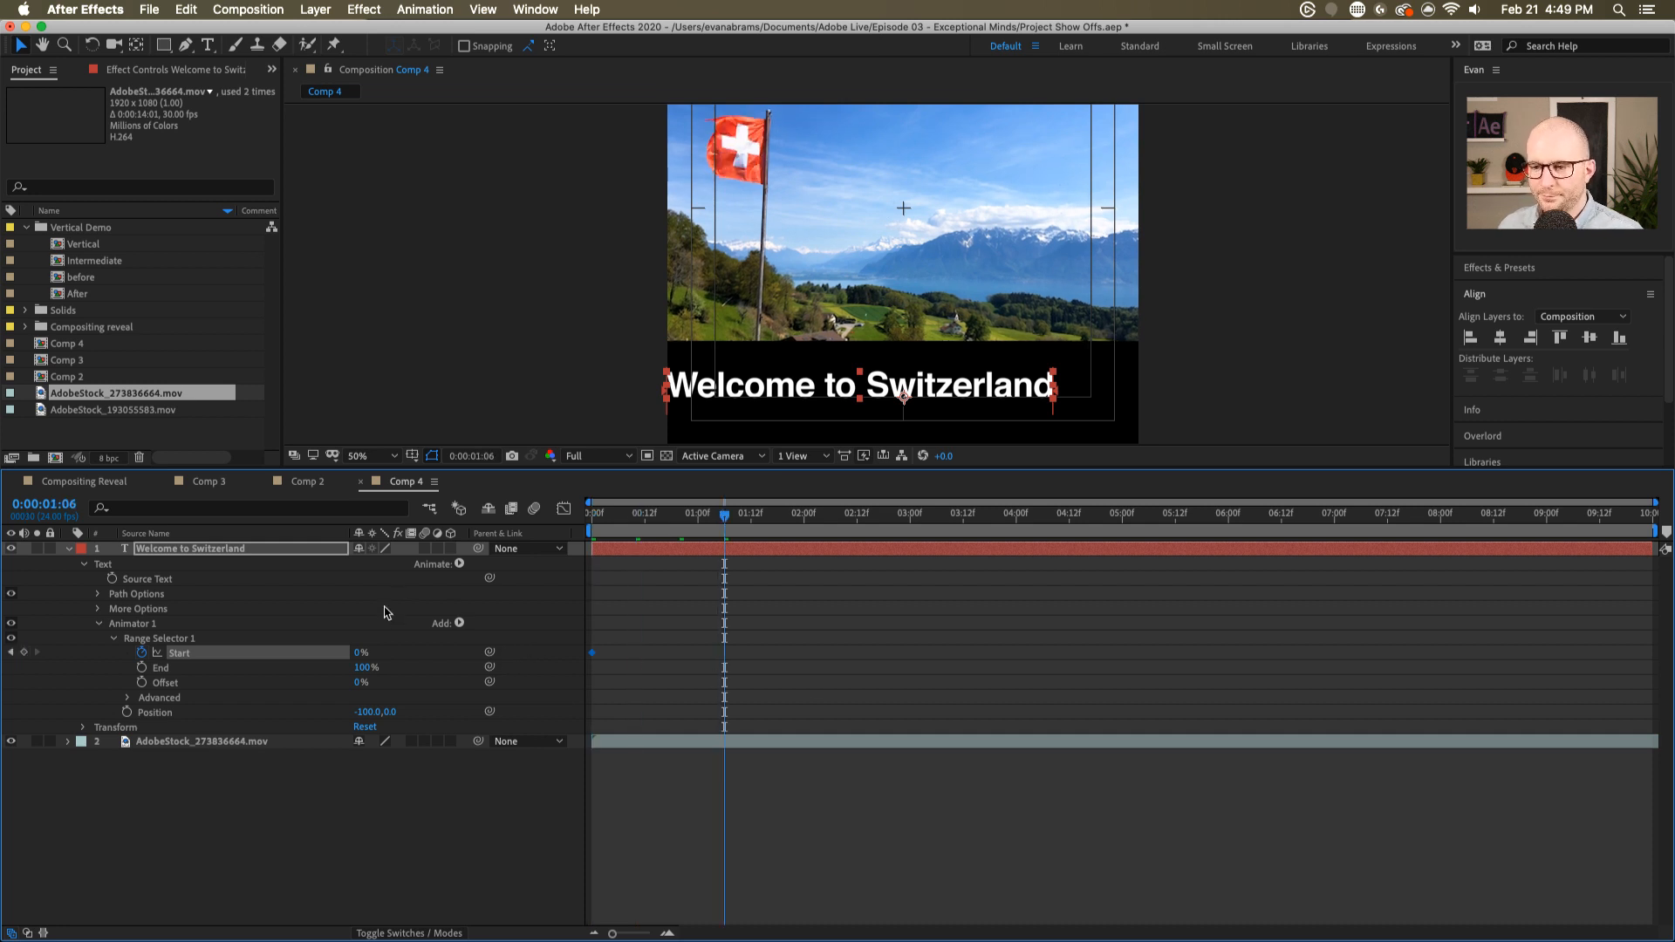
pyautogui.moveTo(360, 652); pyautogui.dragTo(1090, 654)
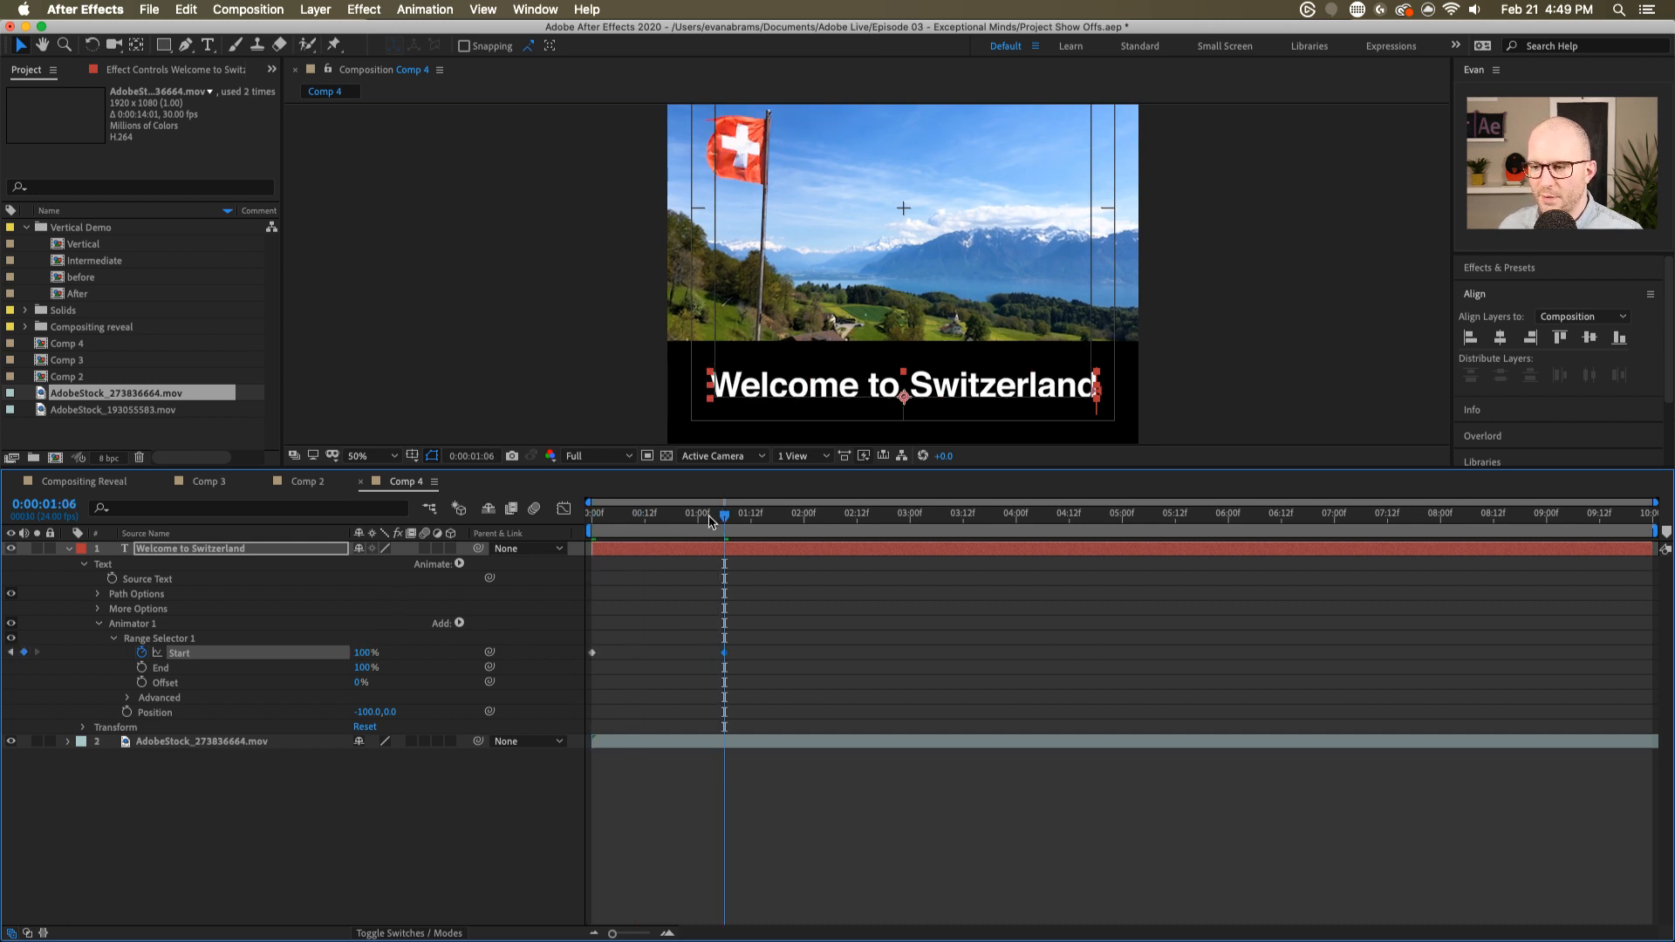
pyautogui.moveTo(709, 515); pyautogui.dragTo(417, 564)
pyautogui.press('space')
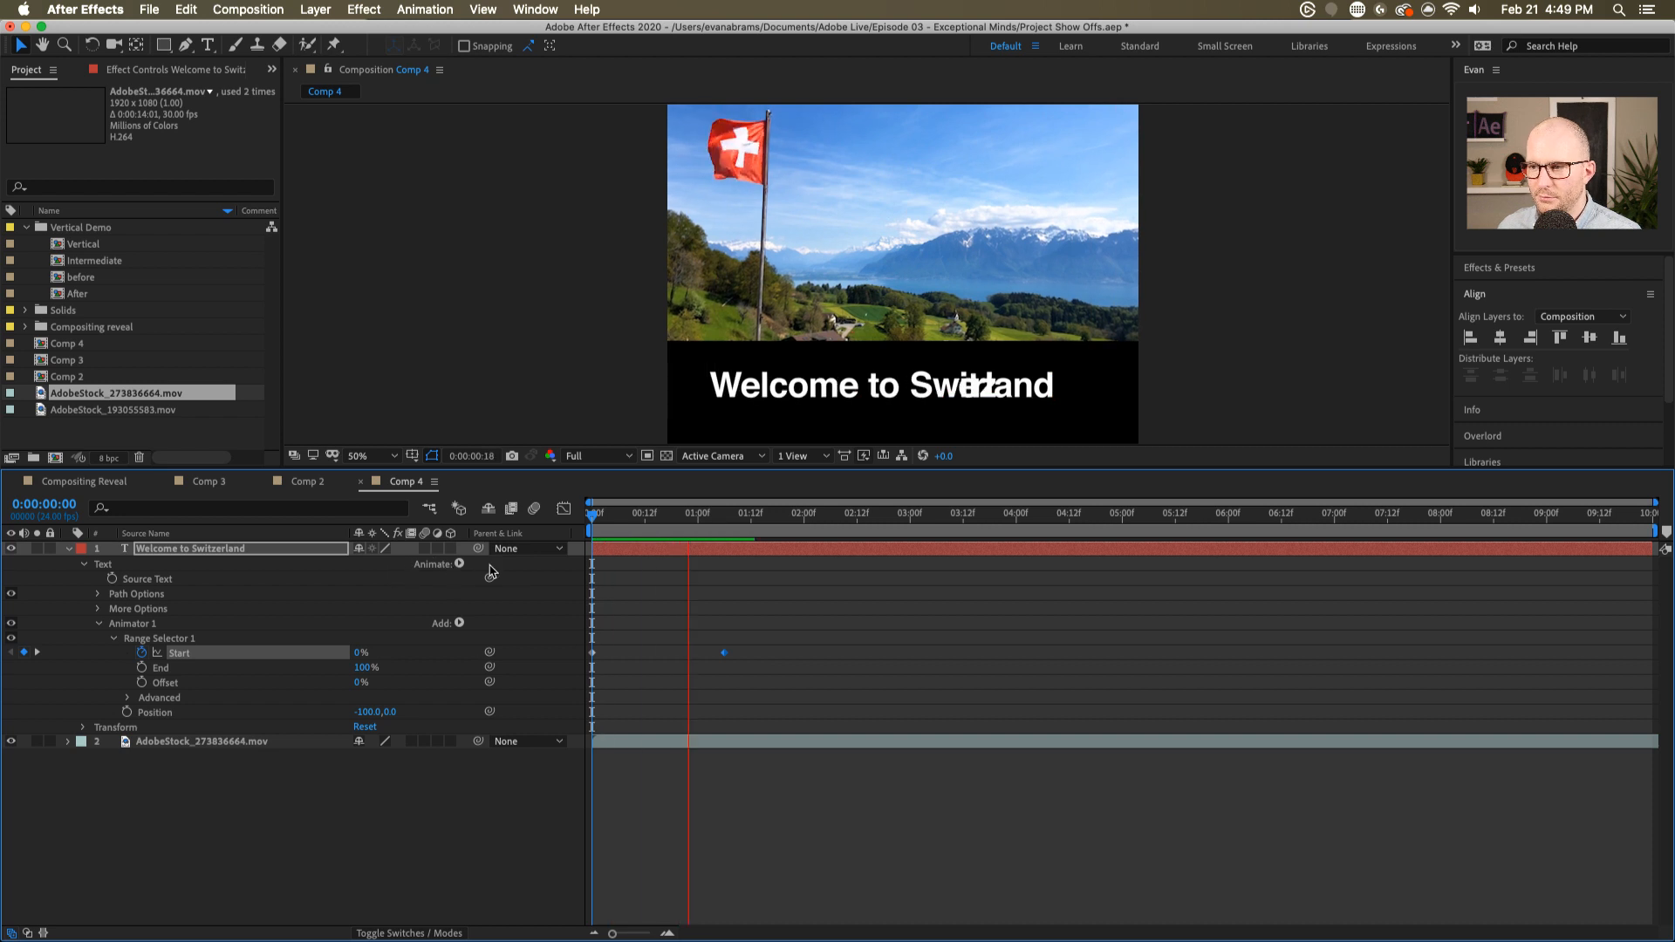
pyautogui.press('space')
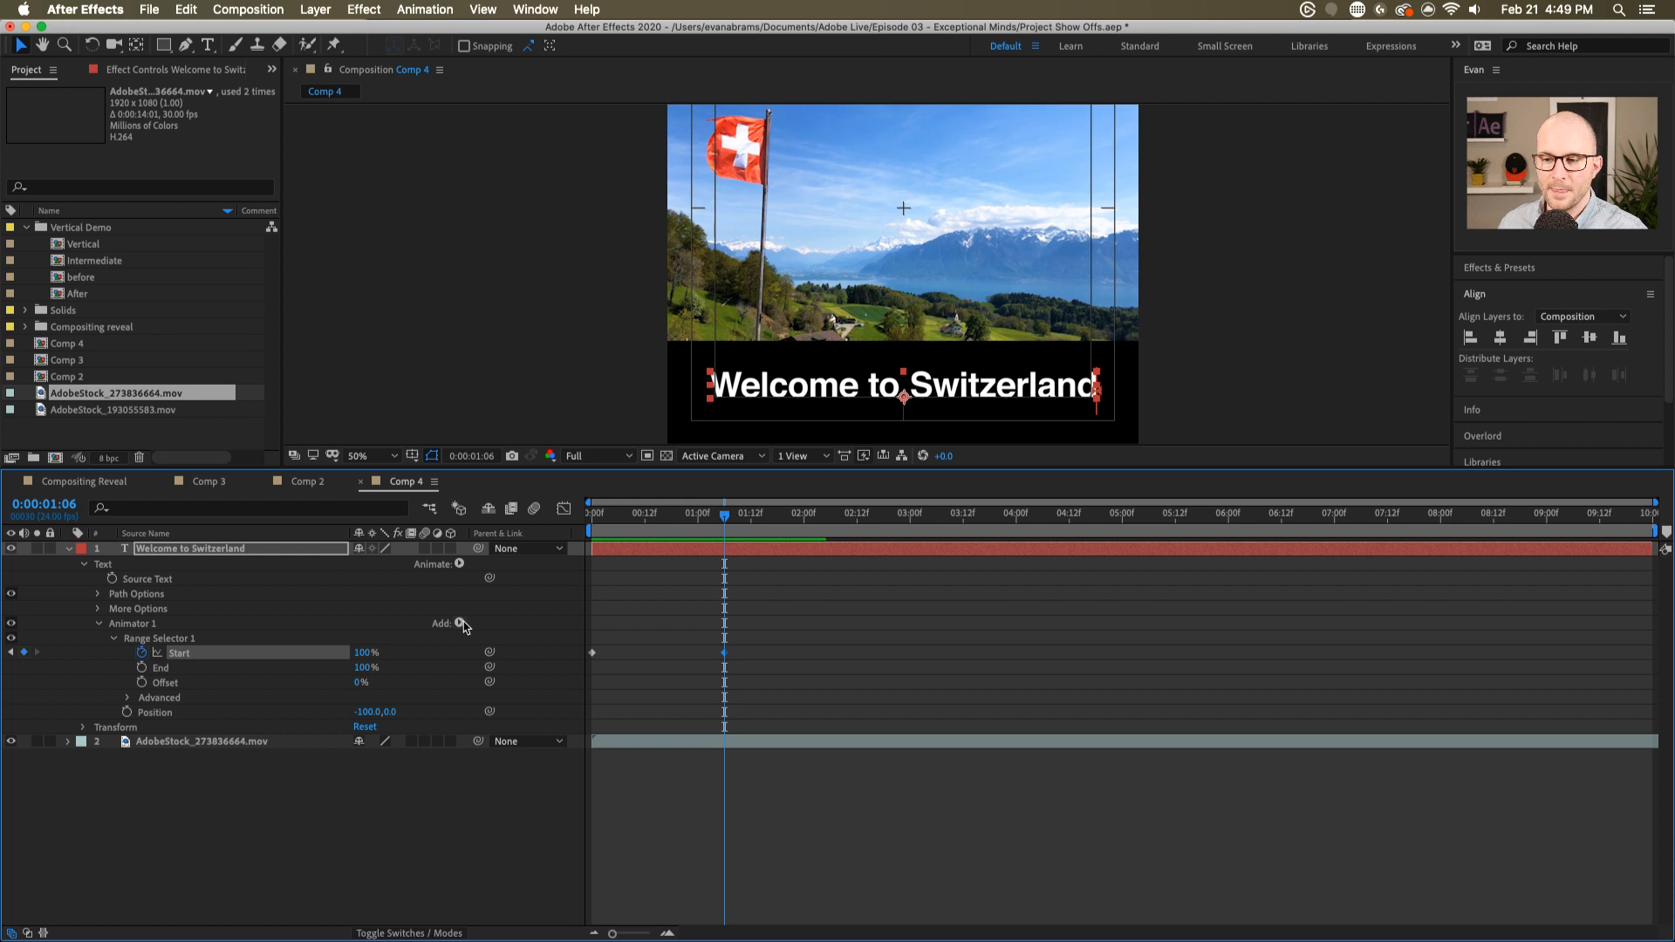
# - Add an Opacity property to the text animator and set it to 0%
pyautogui.click(461, 624)
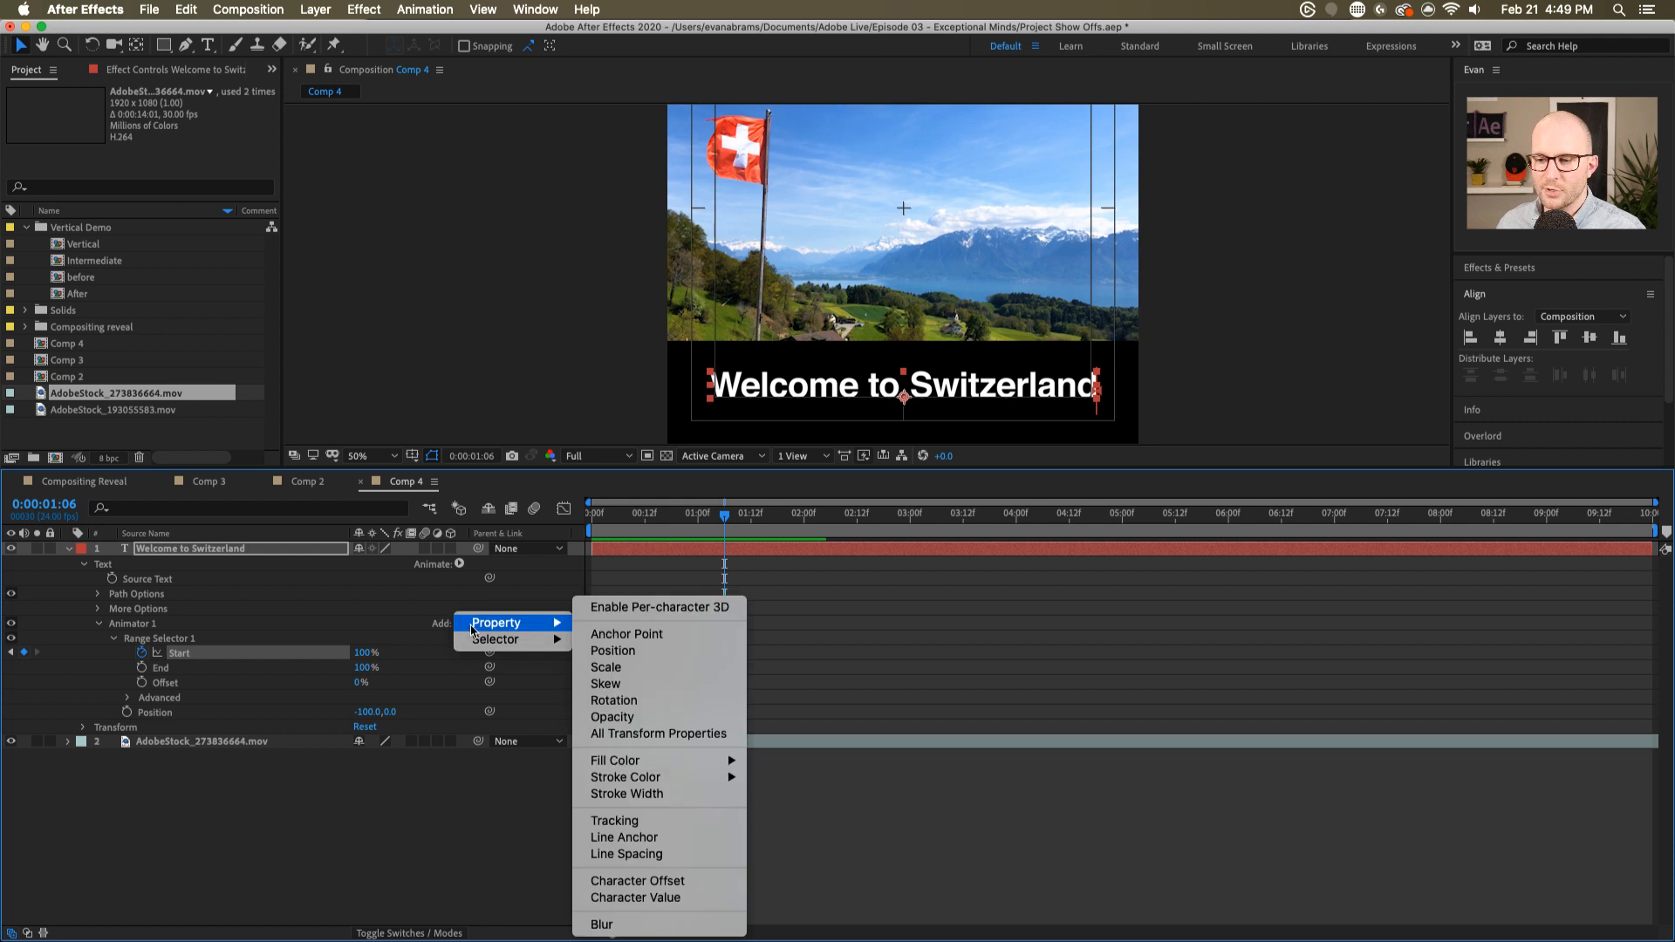
pyautogui.click(612, 717)
pyautogui.click(365, 725)
pyautogui.write('00')
pyautogui.press('Return')
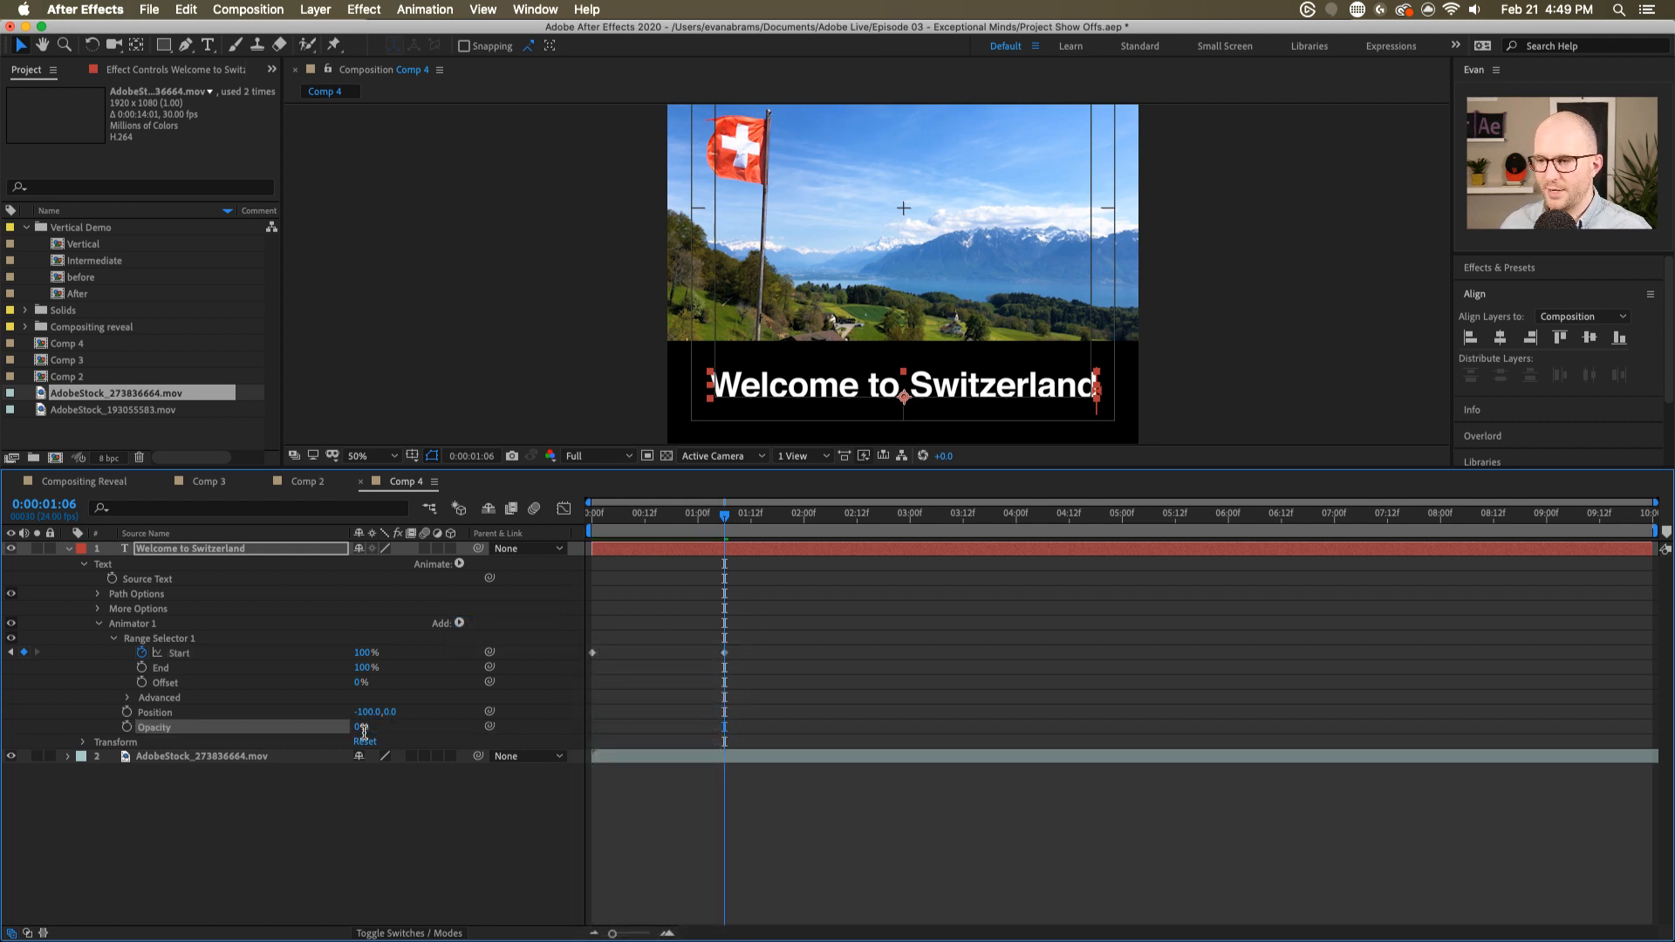
# - Play the title reveal from the first frame and compare the text at the first and last Start keyframes
pyautogui.press('Home')
pyautogui.press('space')
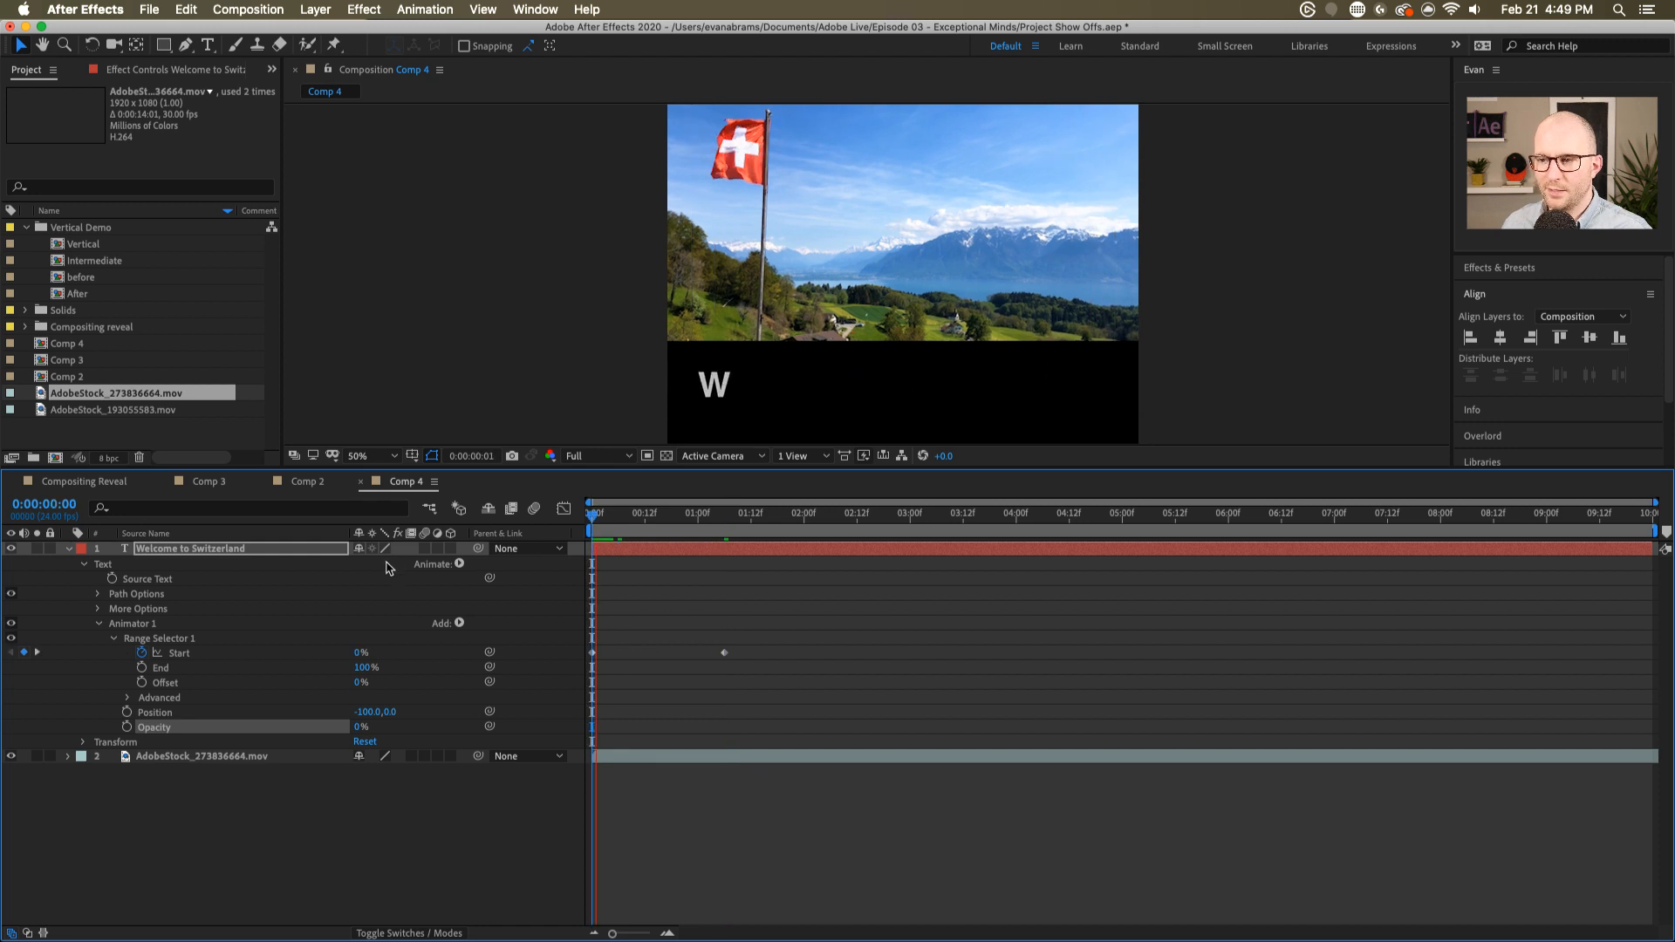
pyautogui.press('space')
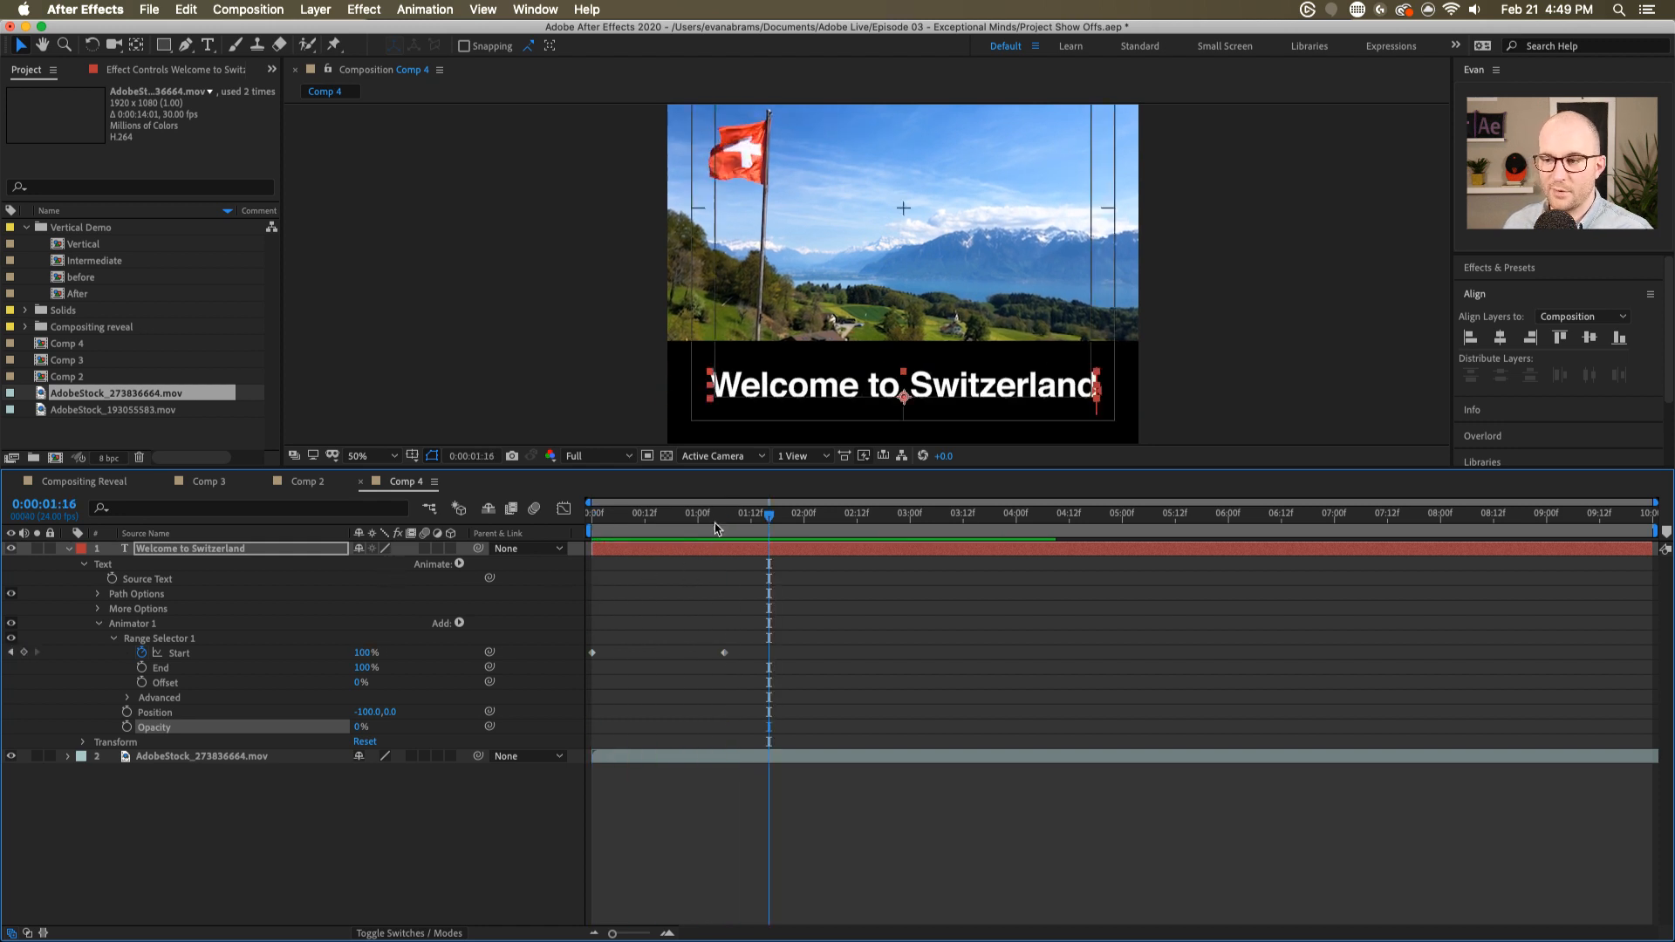
pyautogui.click(723, 519)
pyautogui.press('Home')
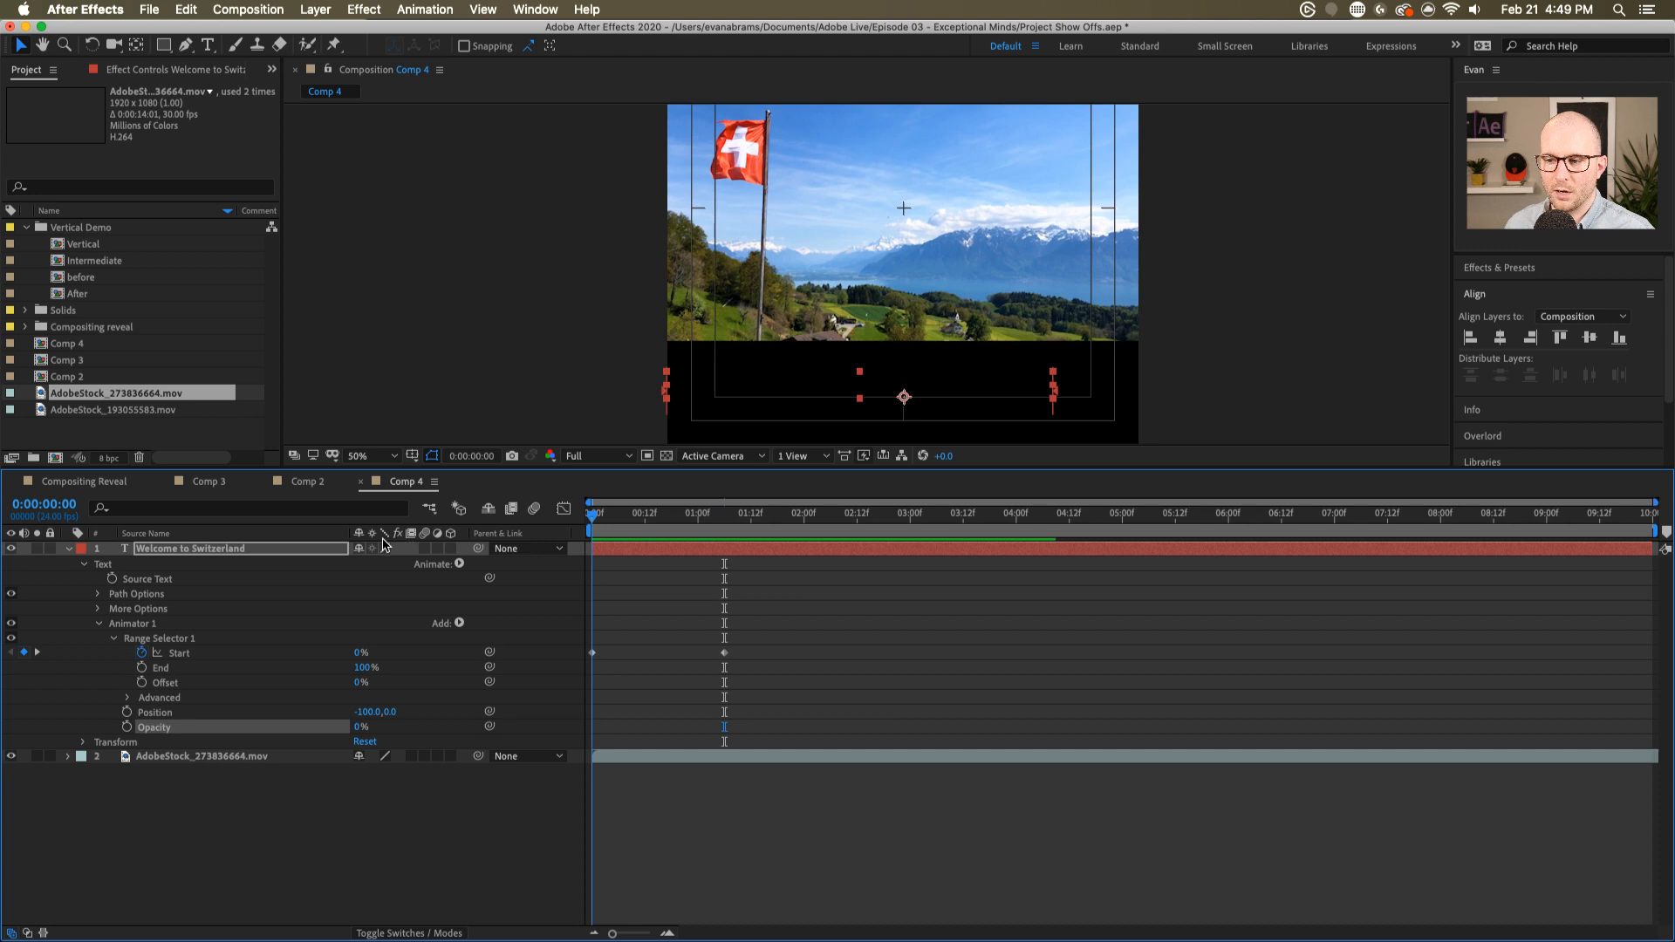
pyautogui.keyDown('shift'); pyautogui.click(154, 712); pyautogui.keyUp('shift')
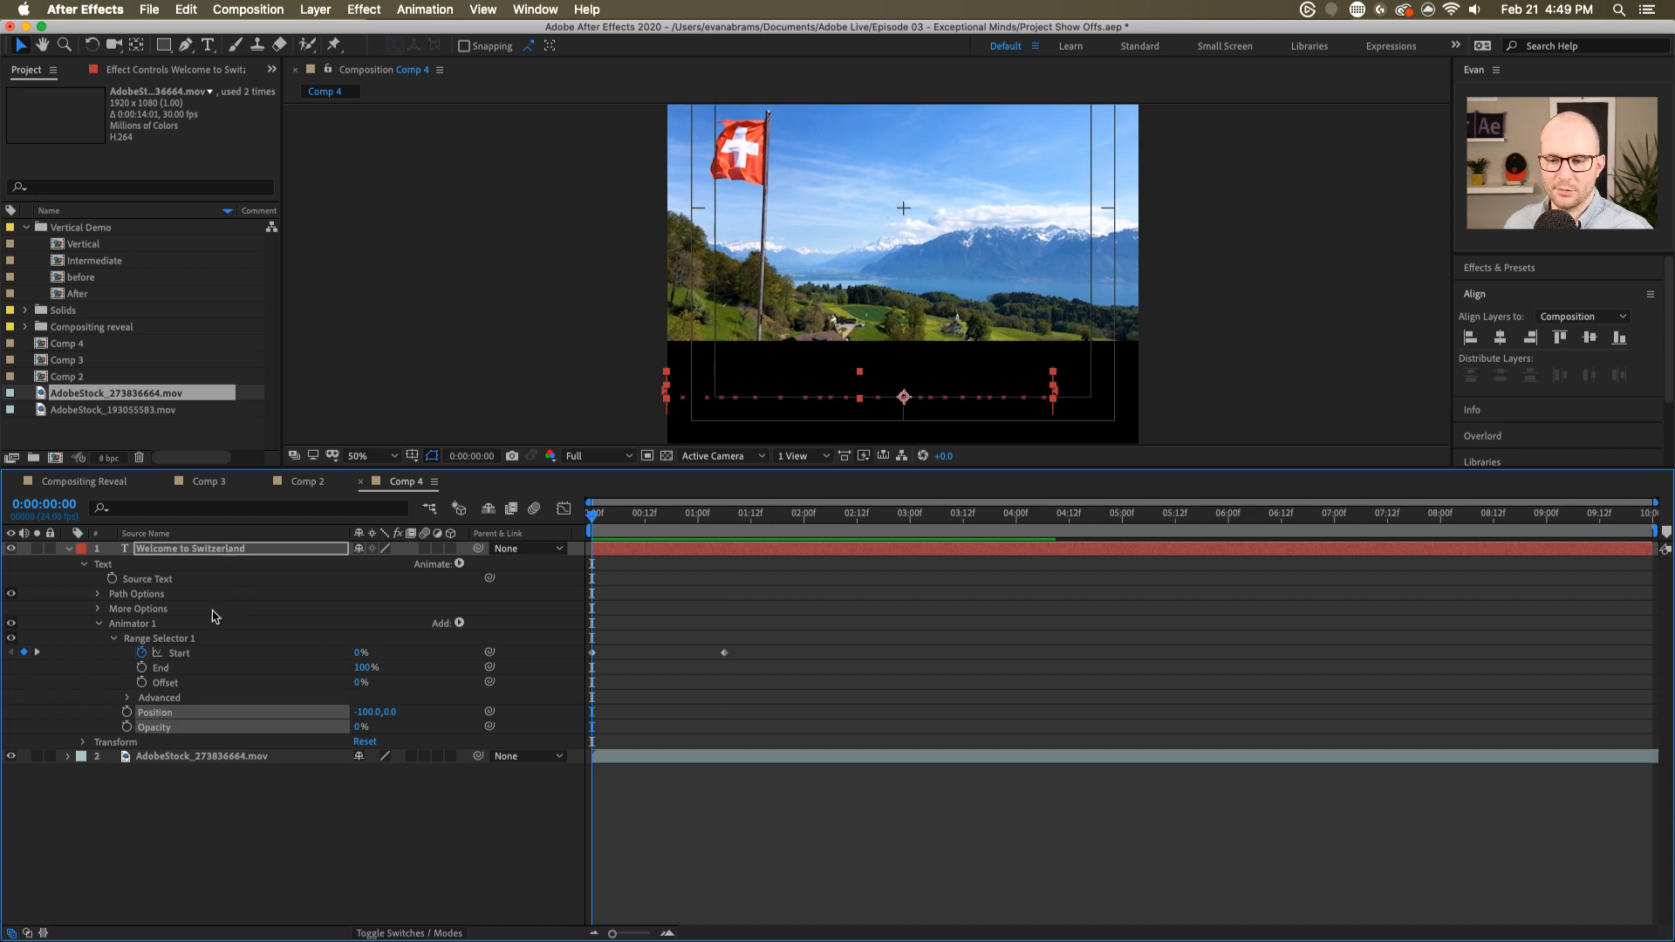
pyautogui.moveTo(594, 517); pyautogui.dragTo(725, 517)
# - Set the range selector's Ease Low to 100% and base it on Words, then preview the title animation
pyautogui.click(128, 698)
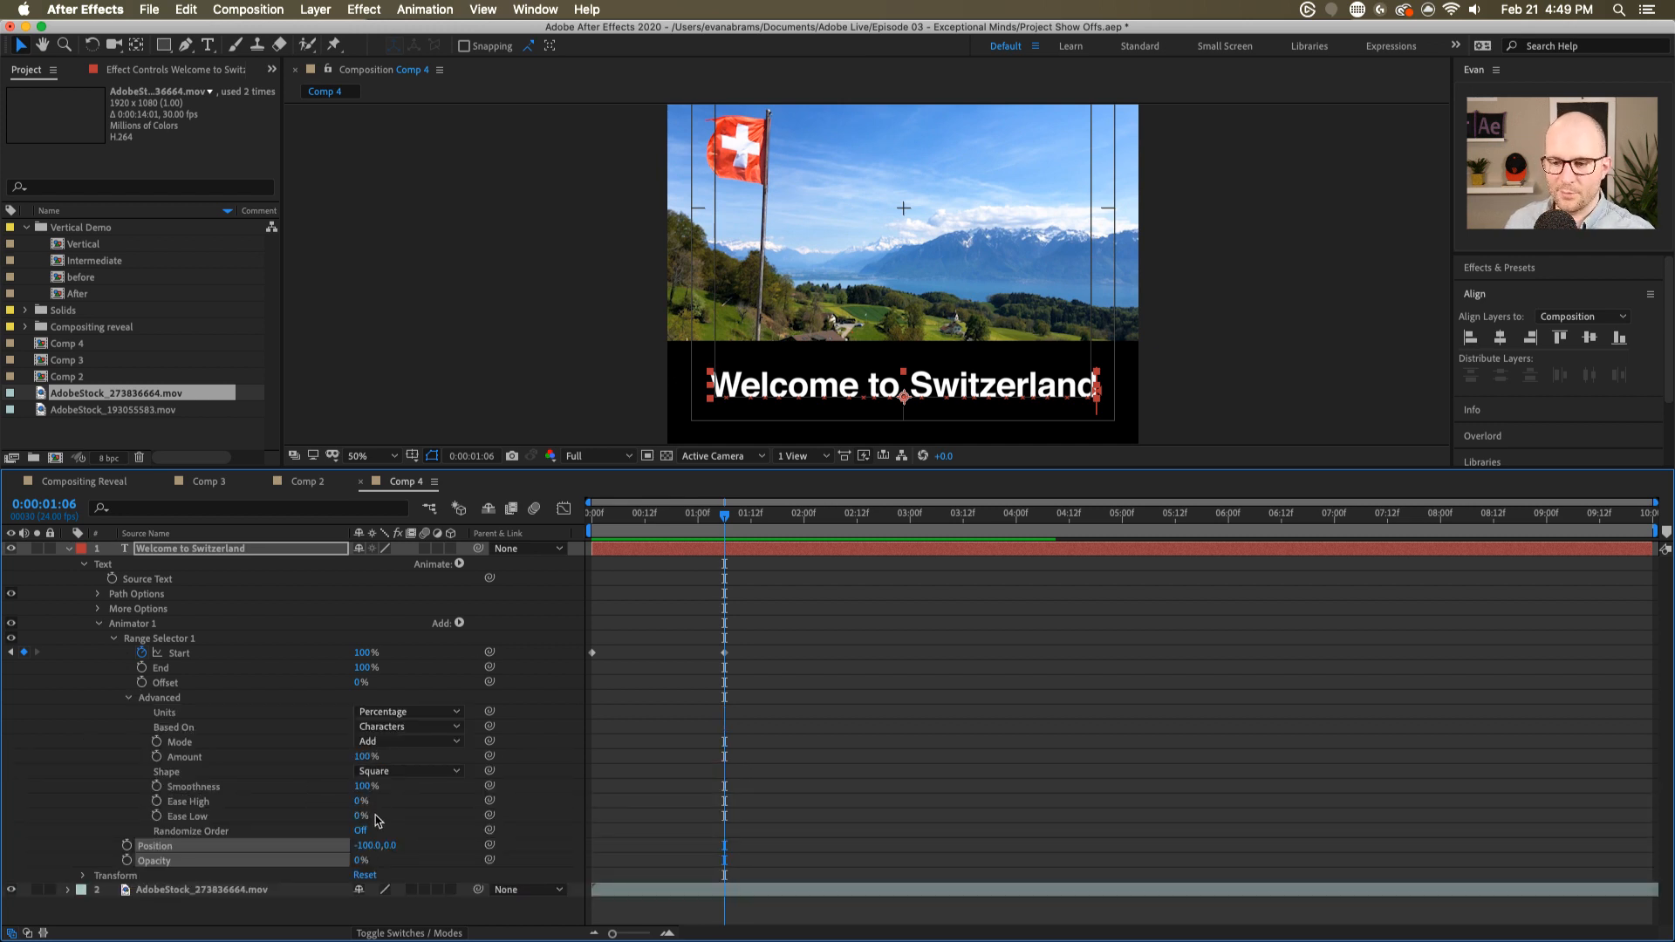
pyautogui.moveTo(359, 814); pyautogui.dragTo(463, 812)
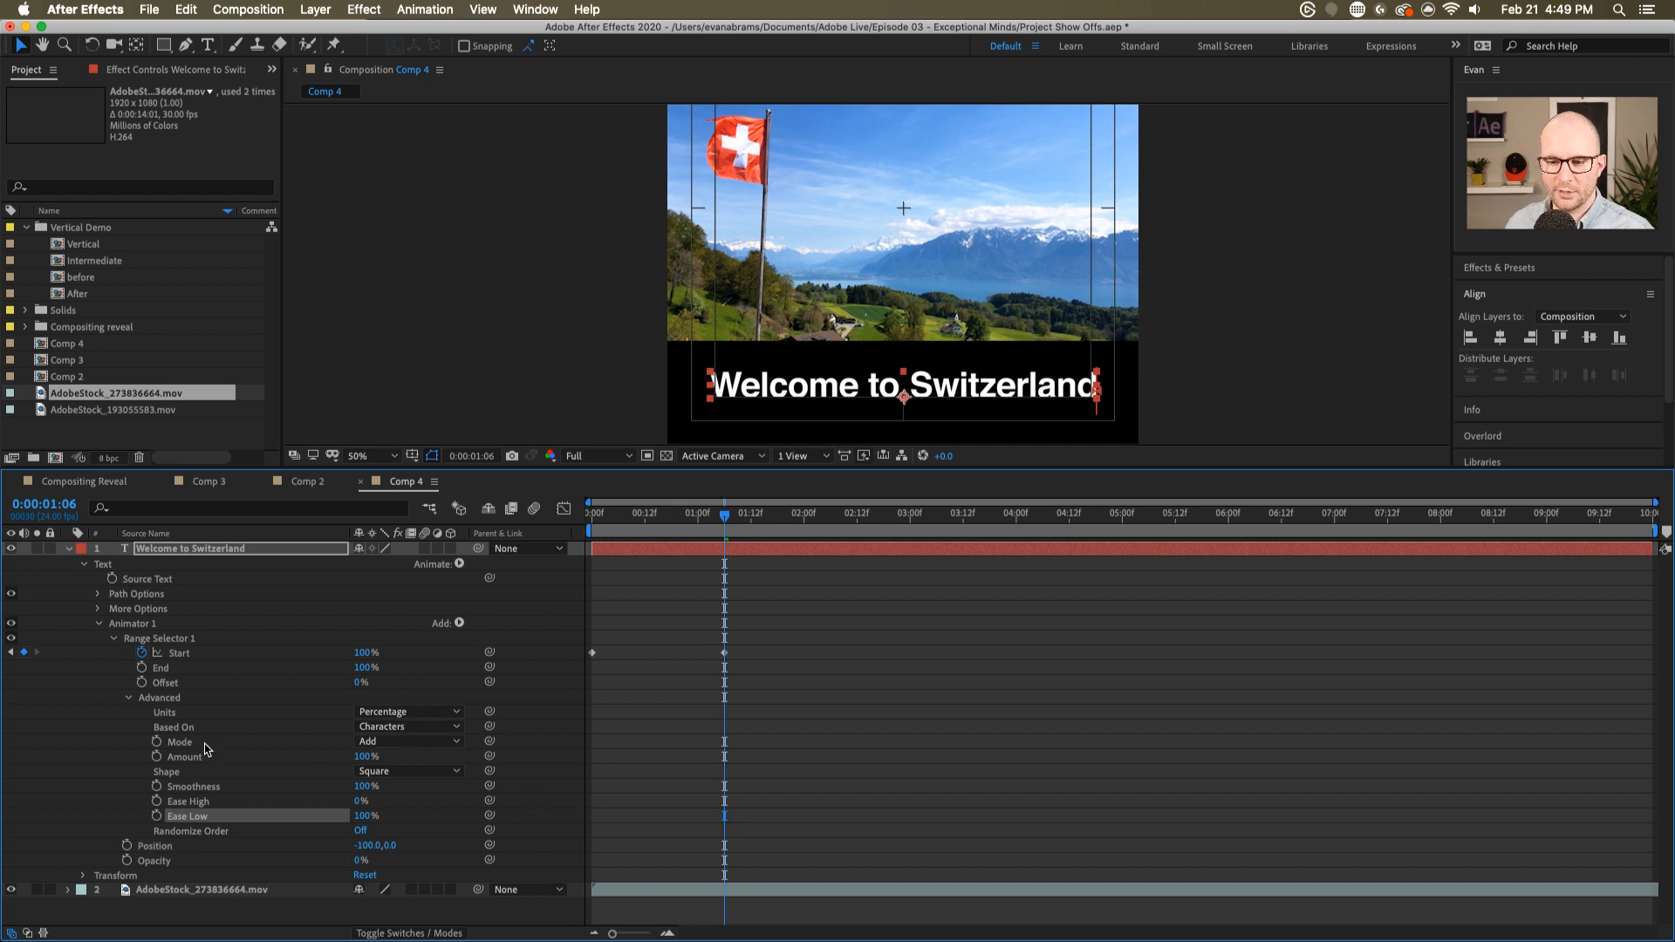
pyautogui.click(370, 727)
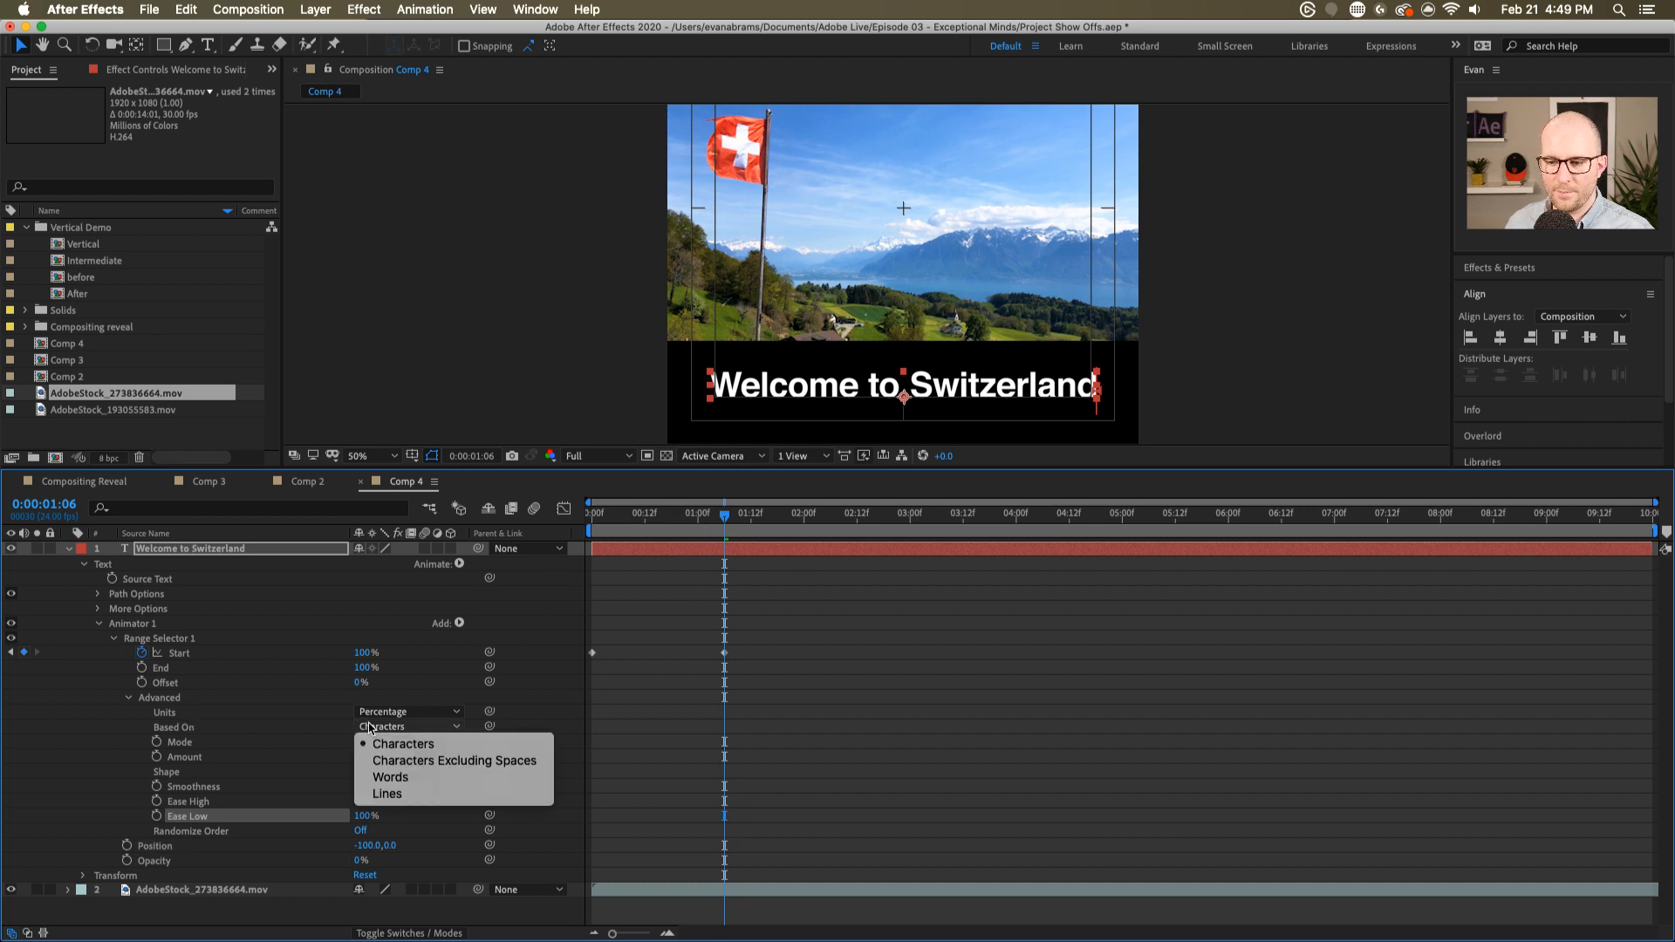
pyautogui.click(380, 779)
pyautogui.press('Home')
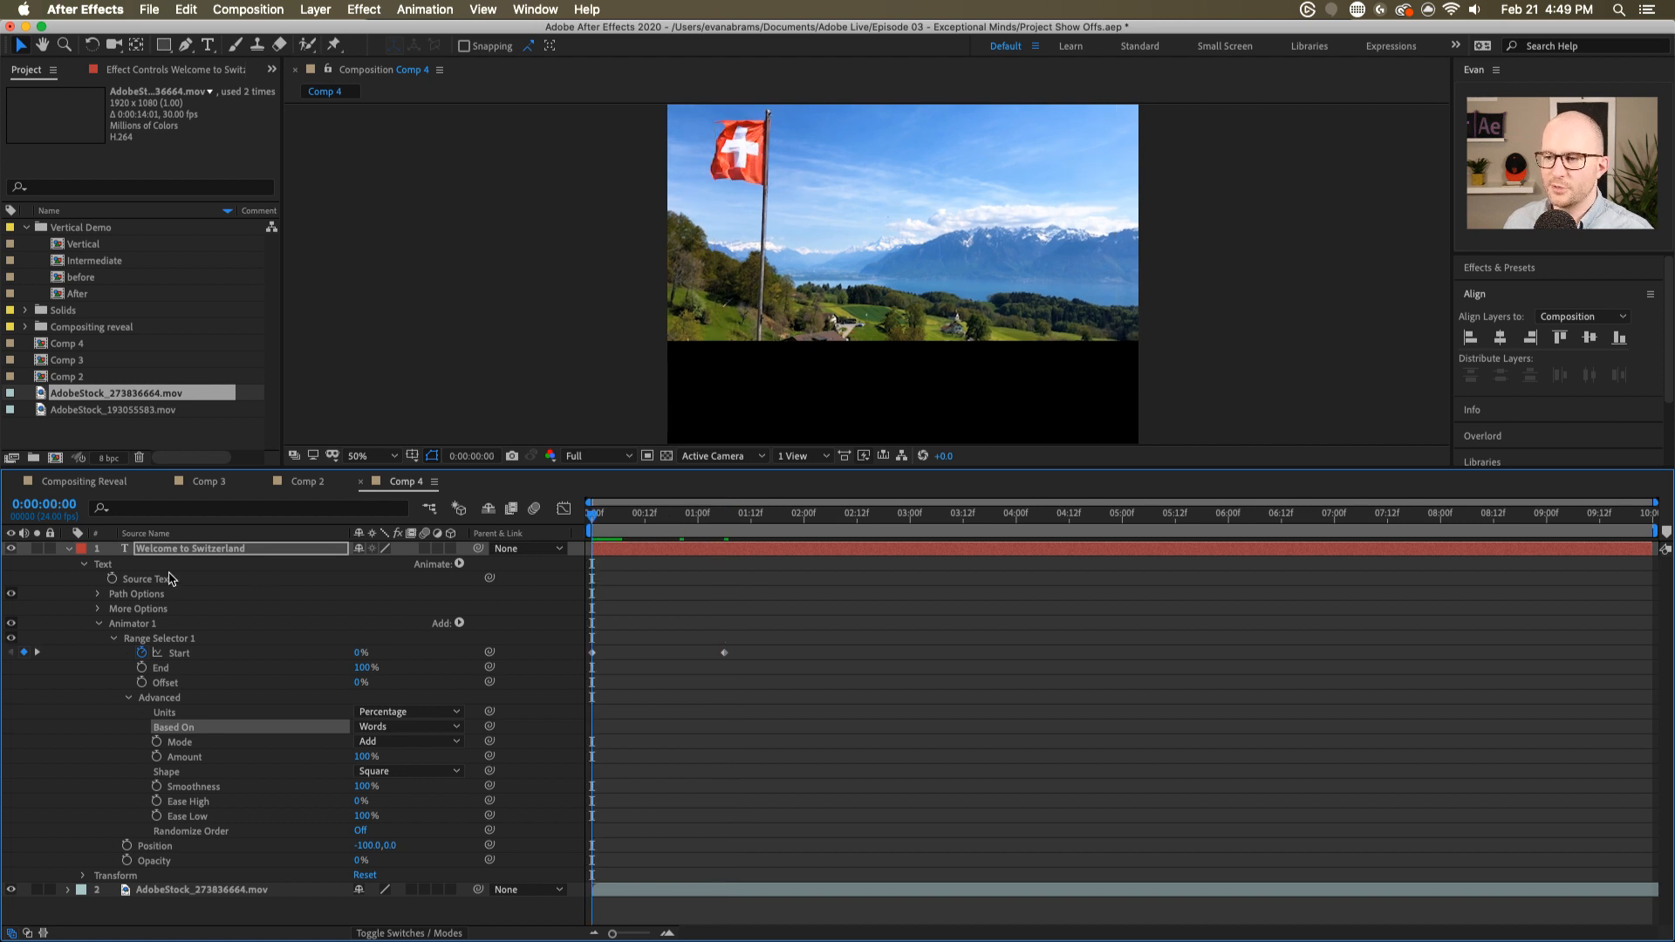
pyautogui.press('space')
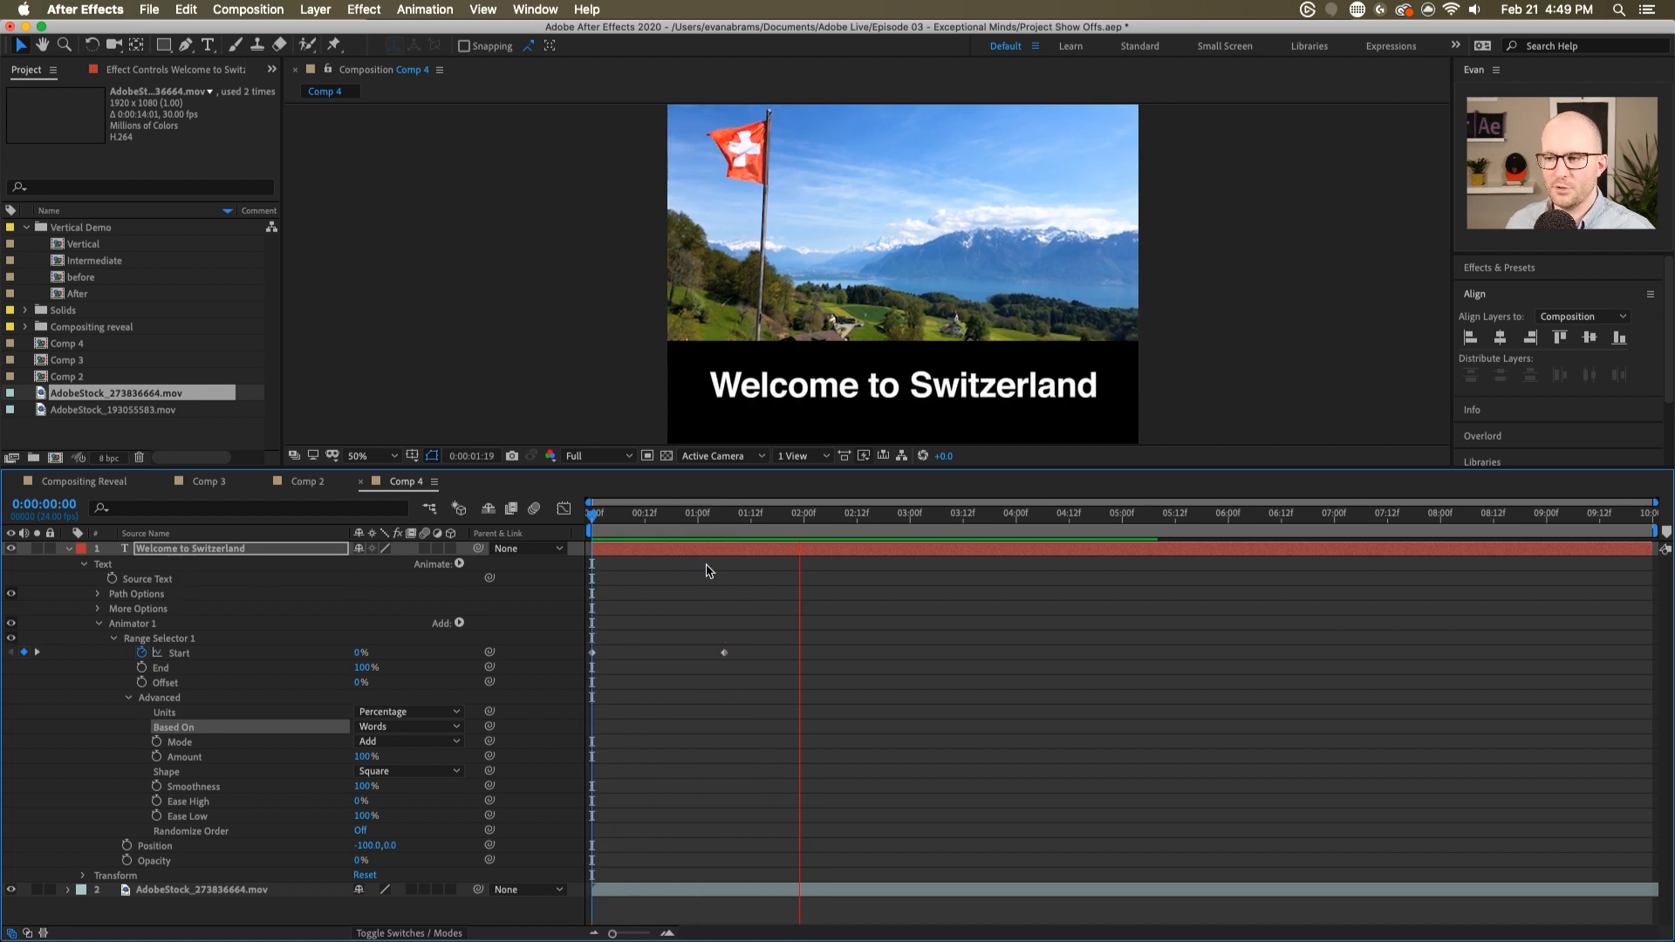
# - Preview the title reveal from the first frame at 25% view size, and go to 0:00:01:06
pyautogui.press('space')
pyautogui.press('Home')
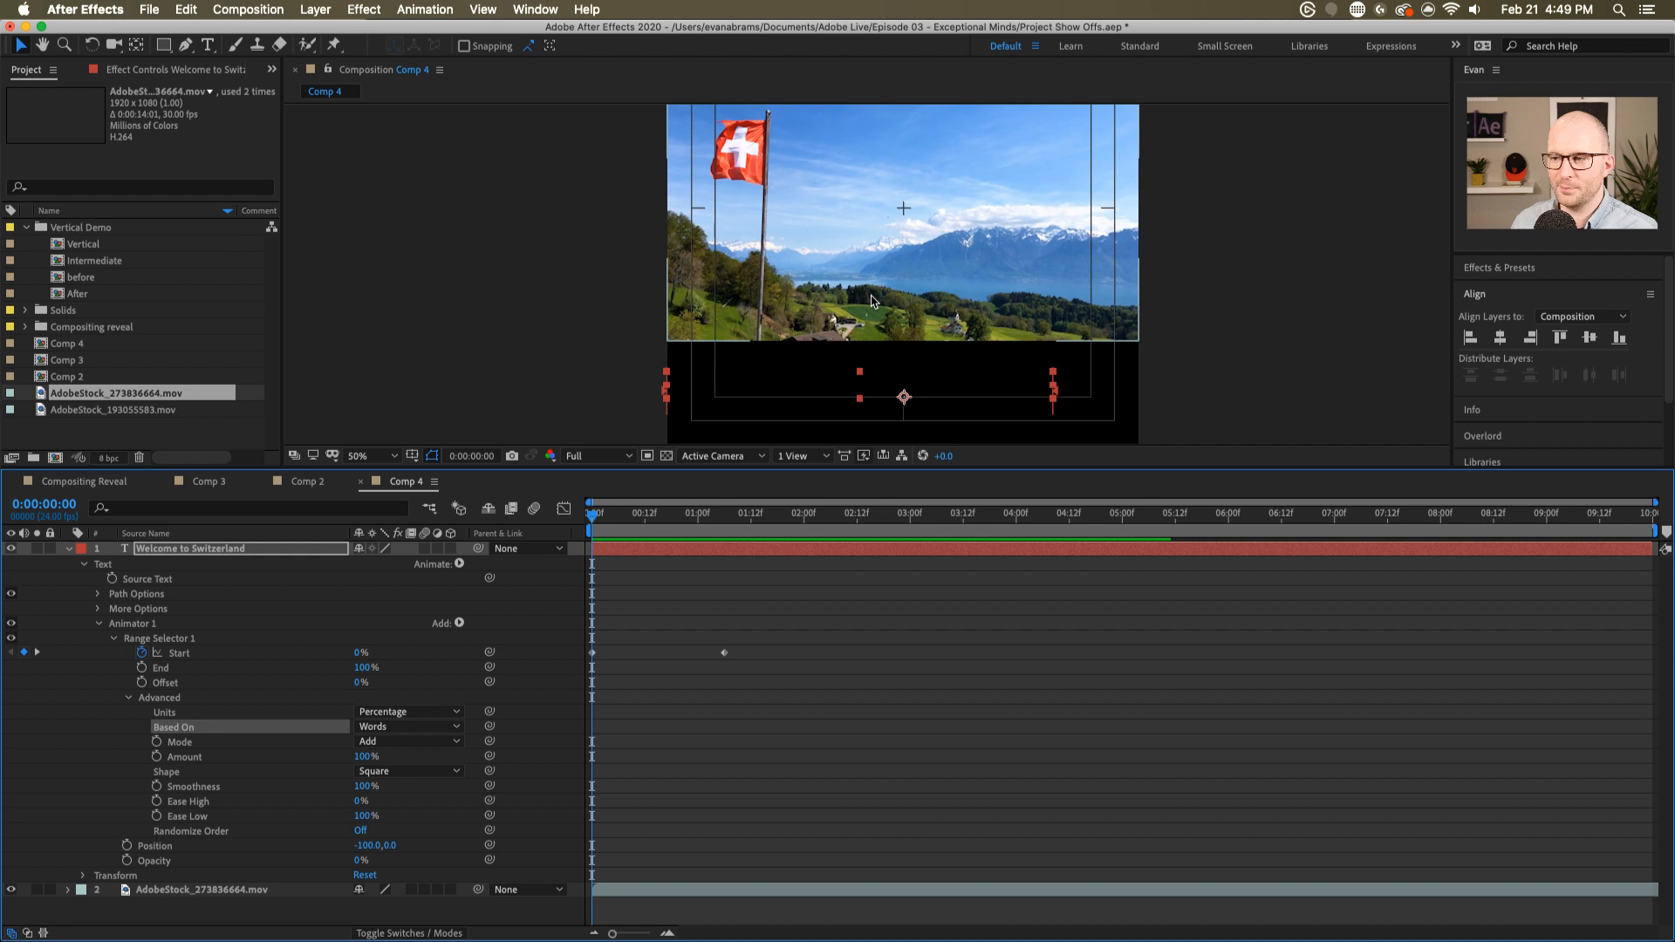
pyautogui.press(',')
pyautogui.press('space')
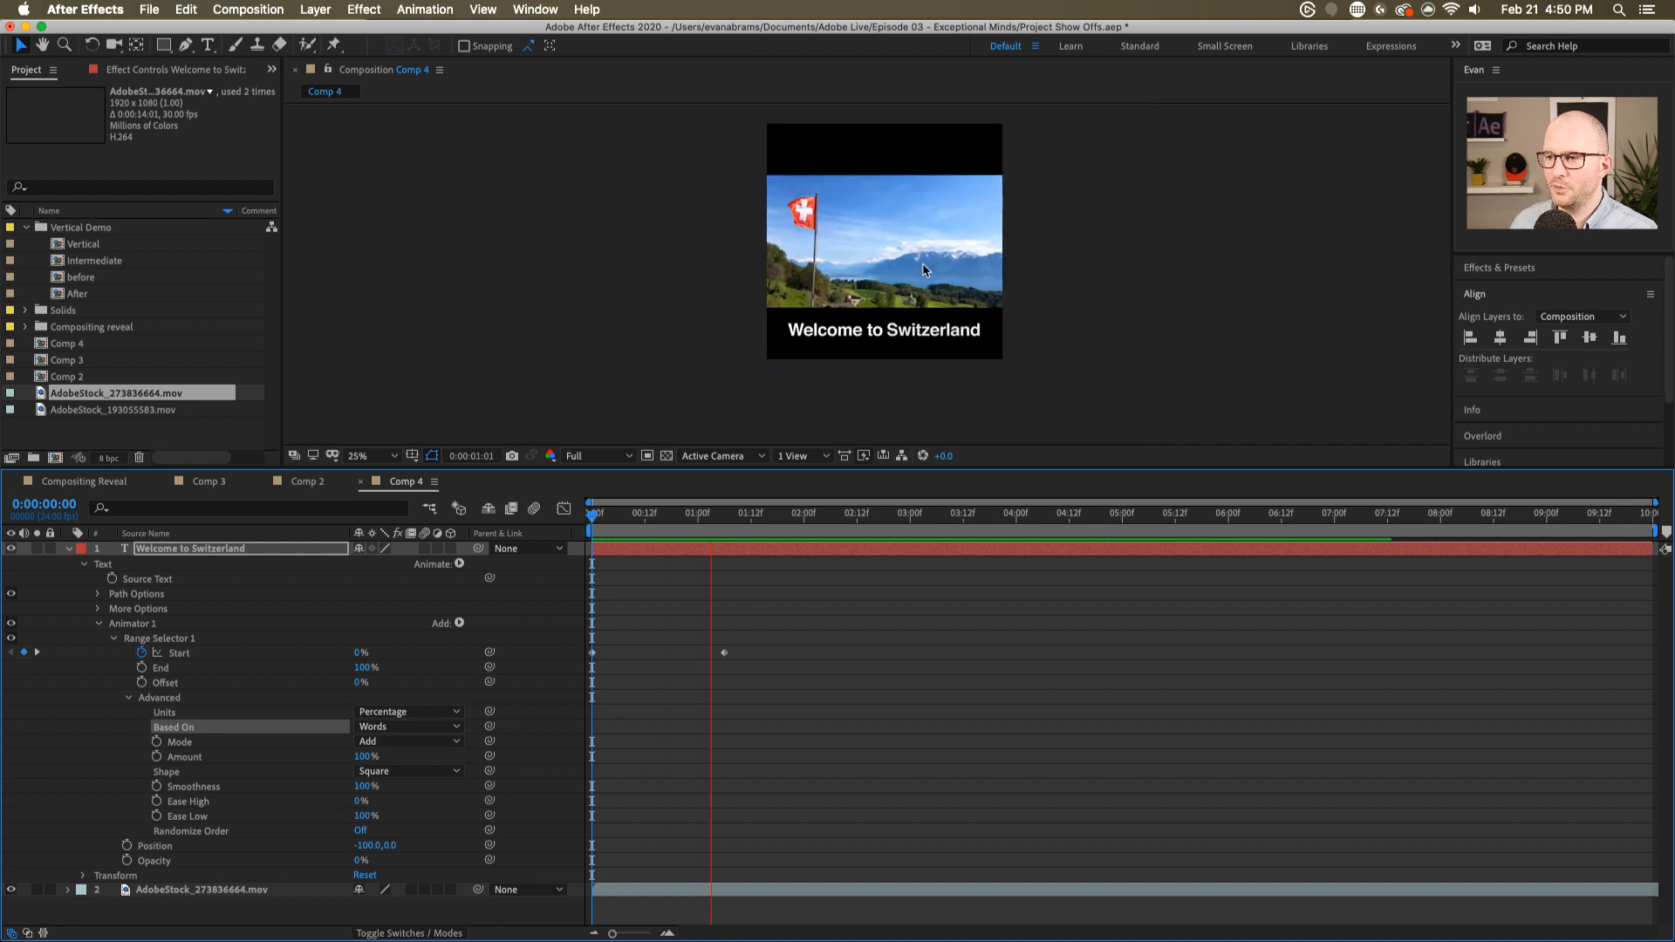
pyautogui.press('space')
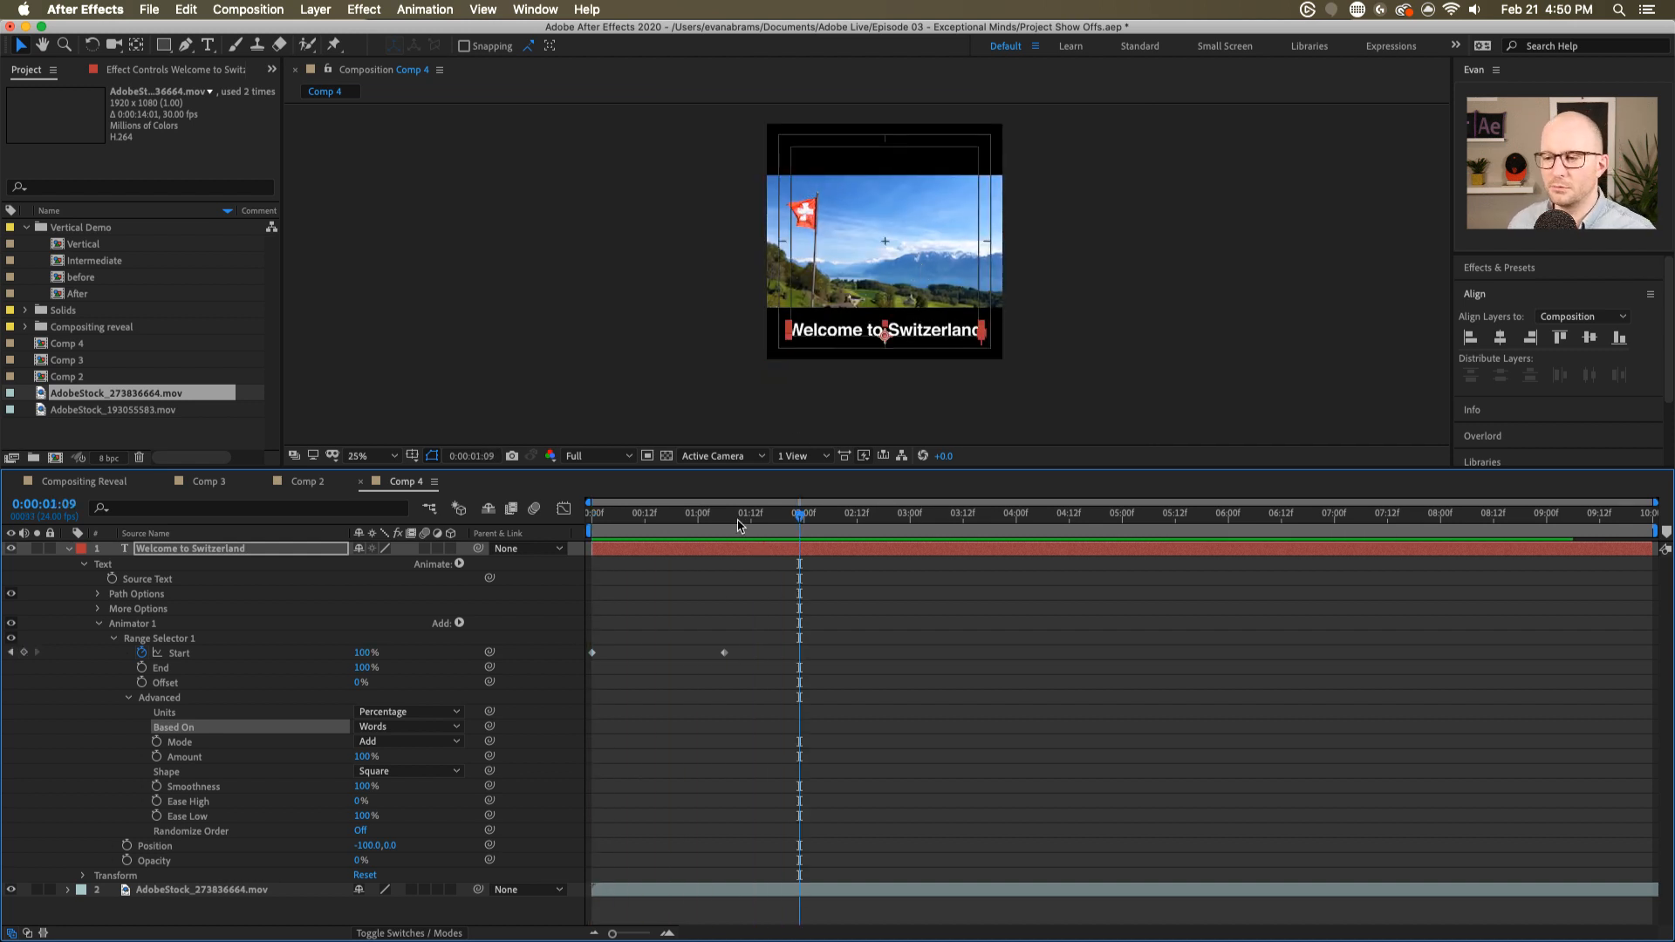
pyautogui.moveTo(743, 520); pyautogui.dragTo(471, 572)
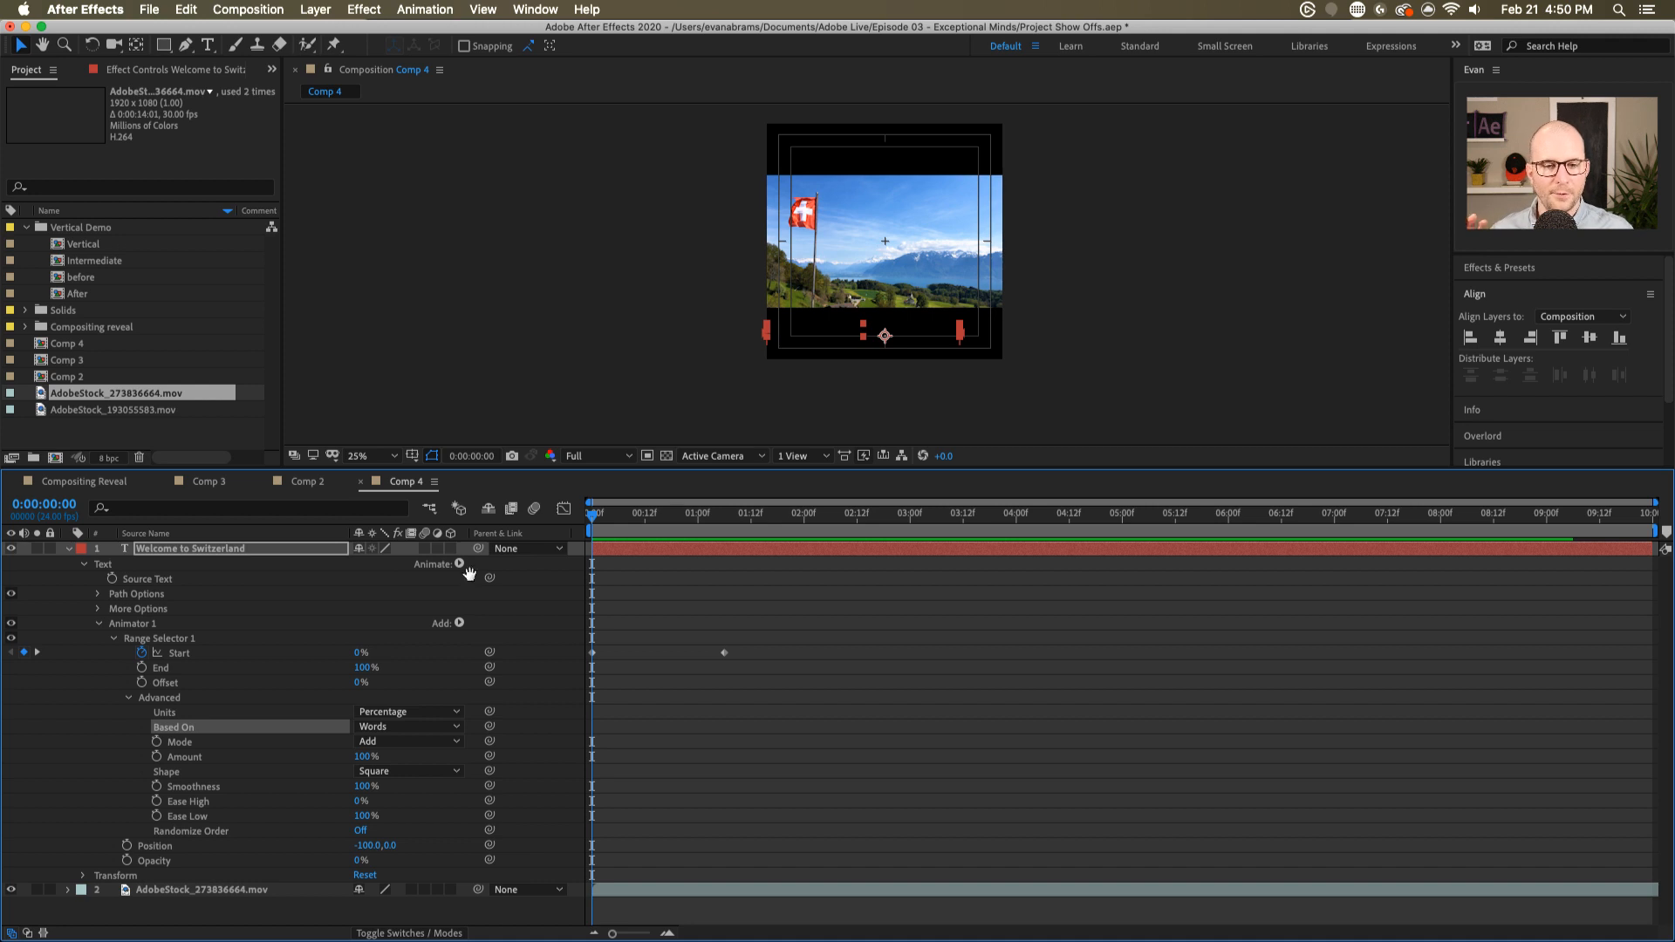
pyautogui.press('space')
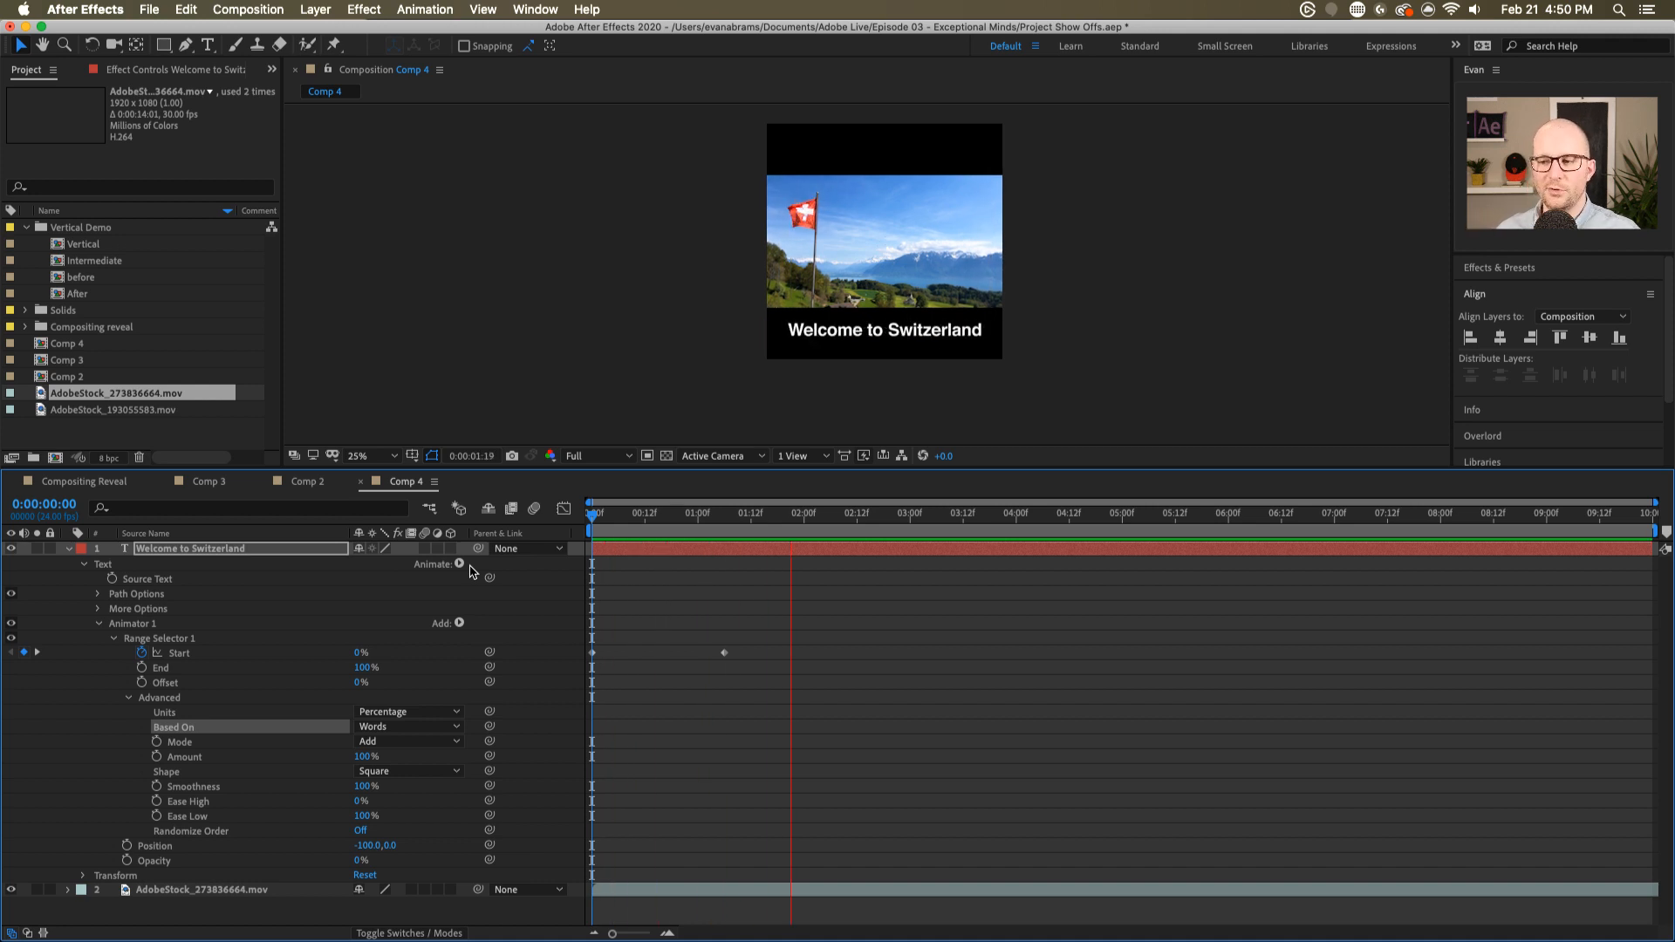
pyautogui.press('space')
pyautogui.moveTo(606, 514); pyautogui.dragTo(716, 539)
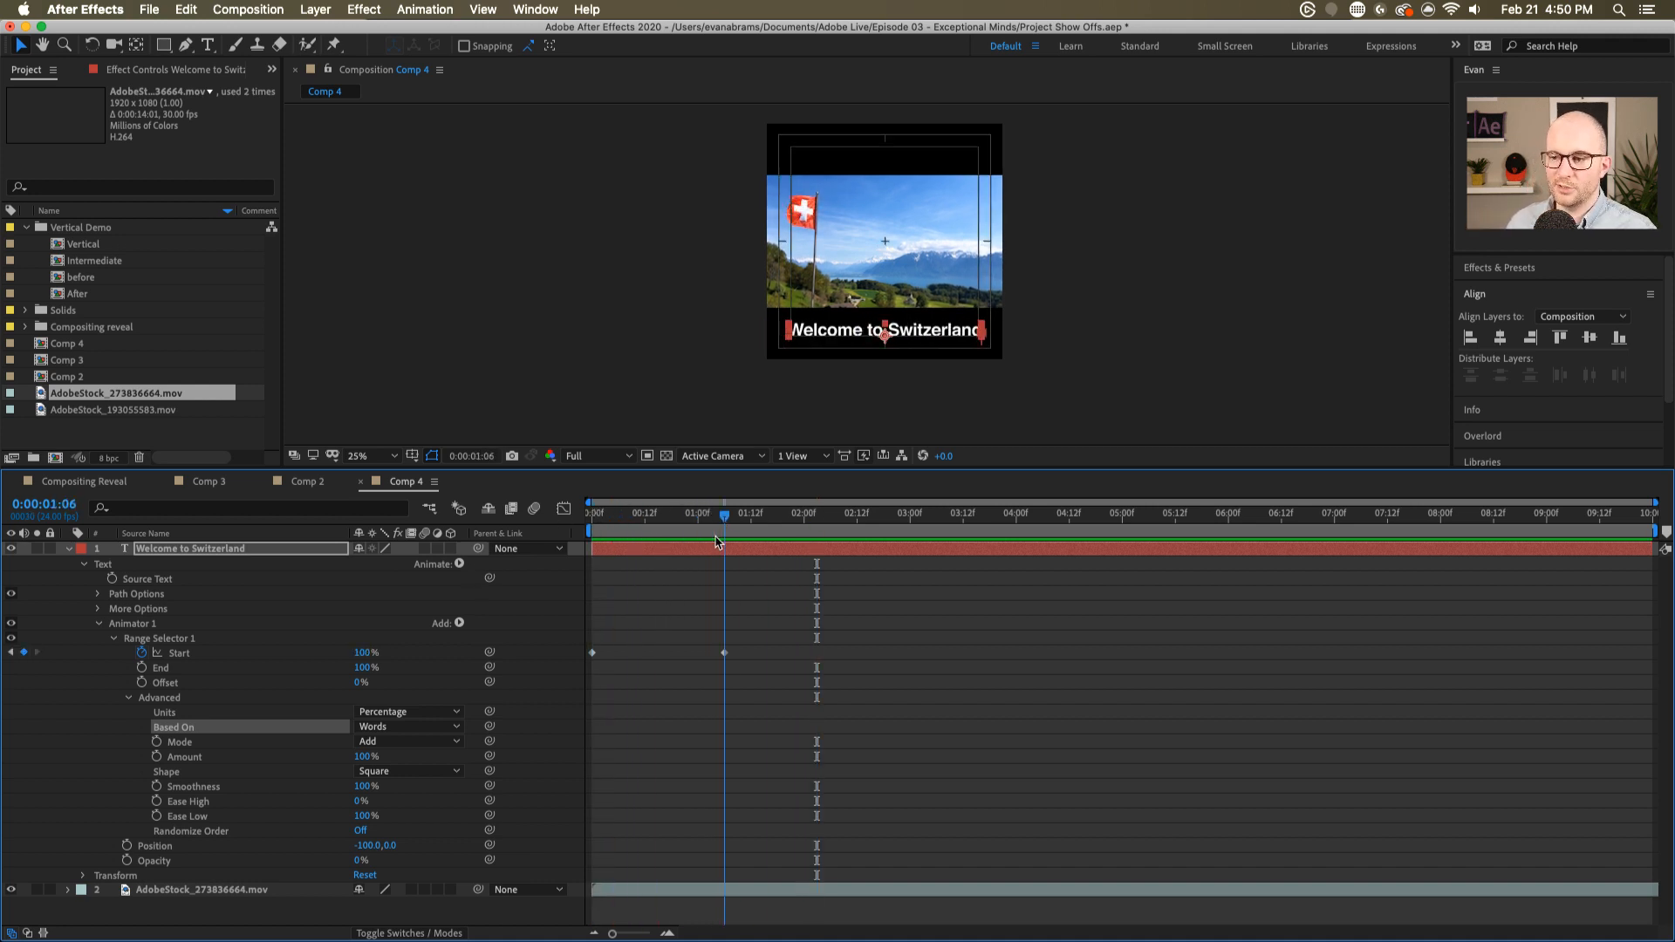
pyautogui.doubleClick(716, 550)
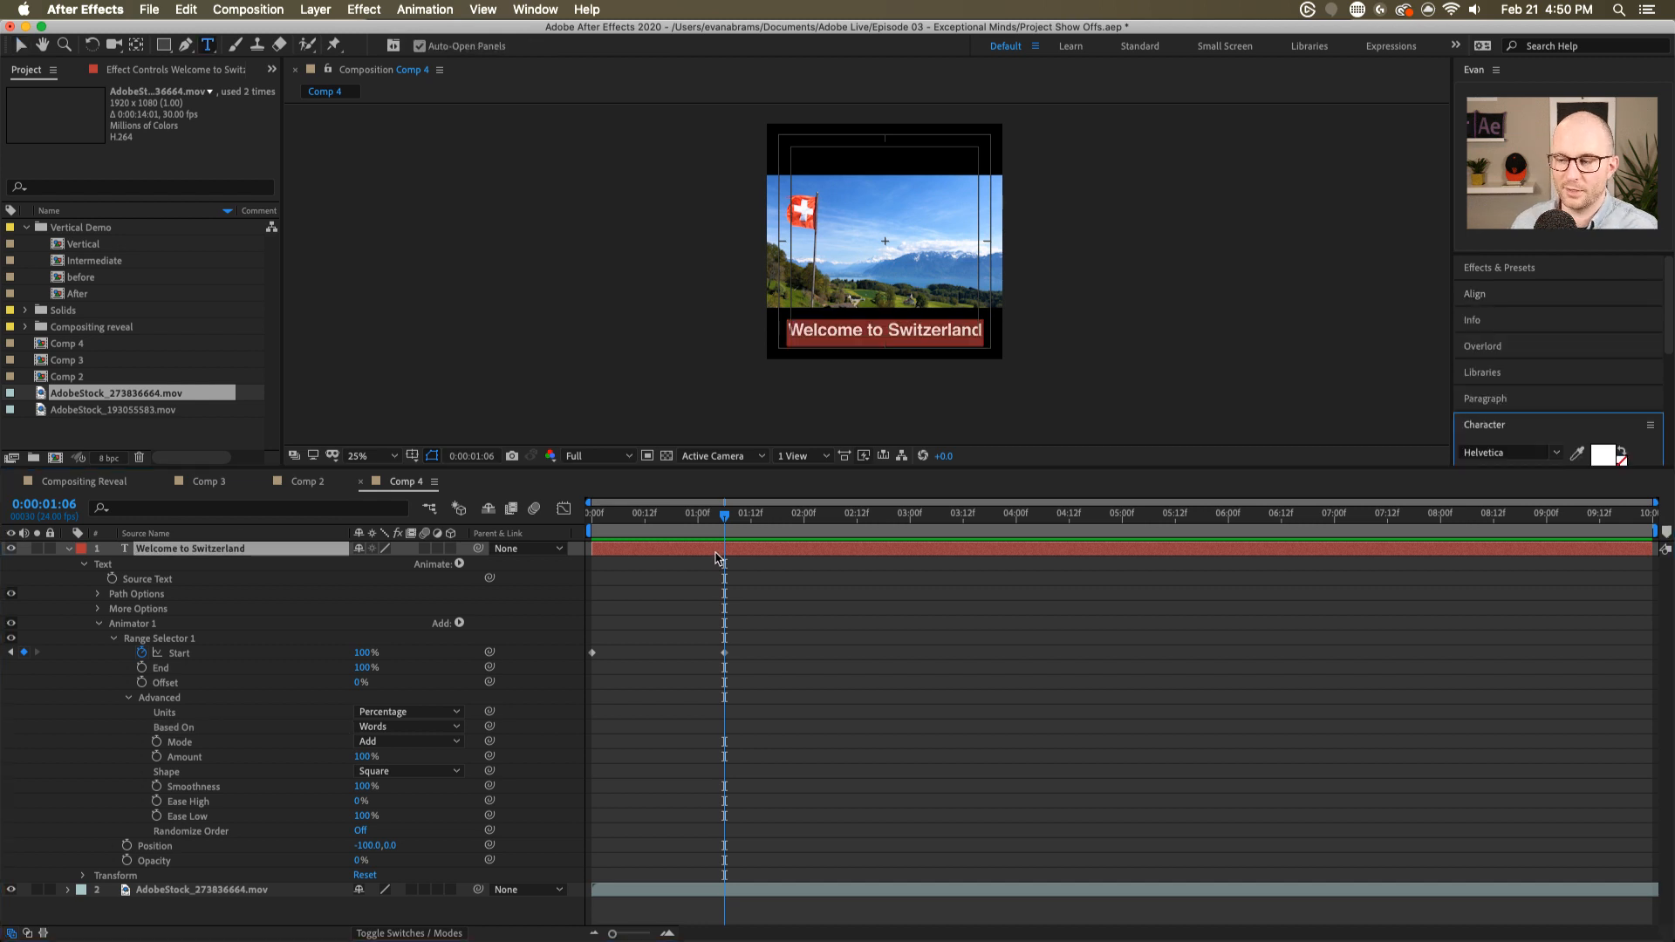
pyautogui.write('hanks')
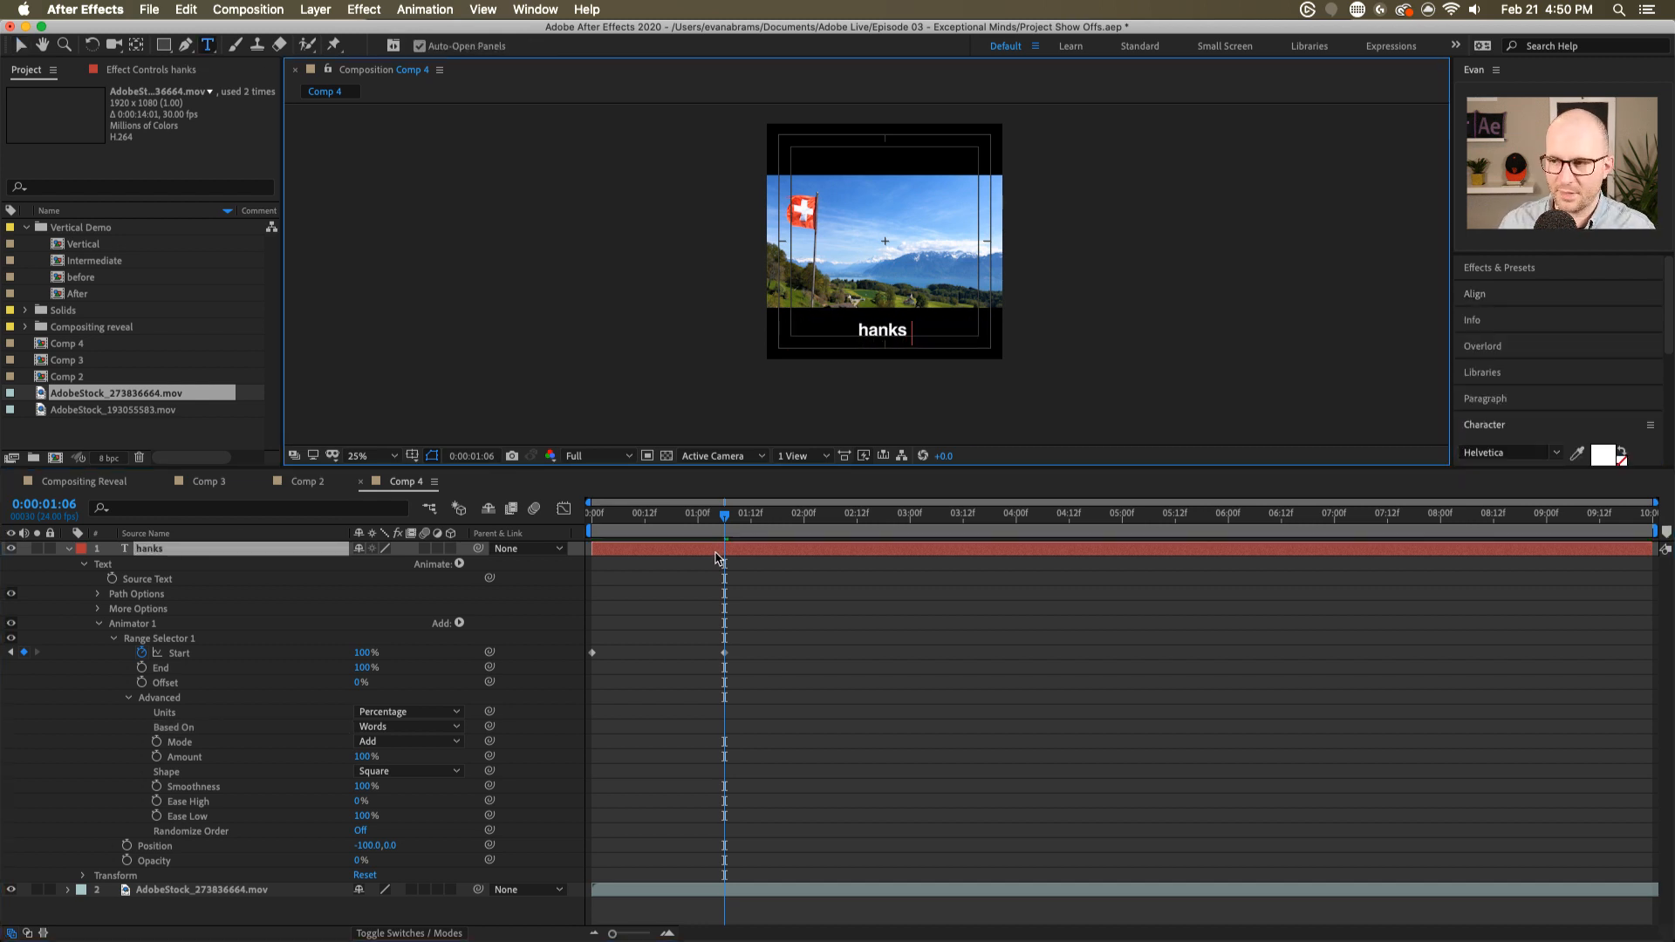
pyautogui.press('super+a')
pyautogui.press('super+z')
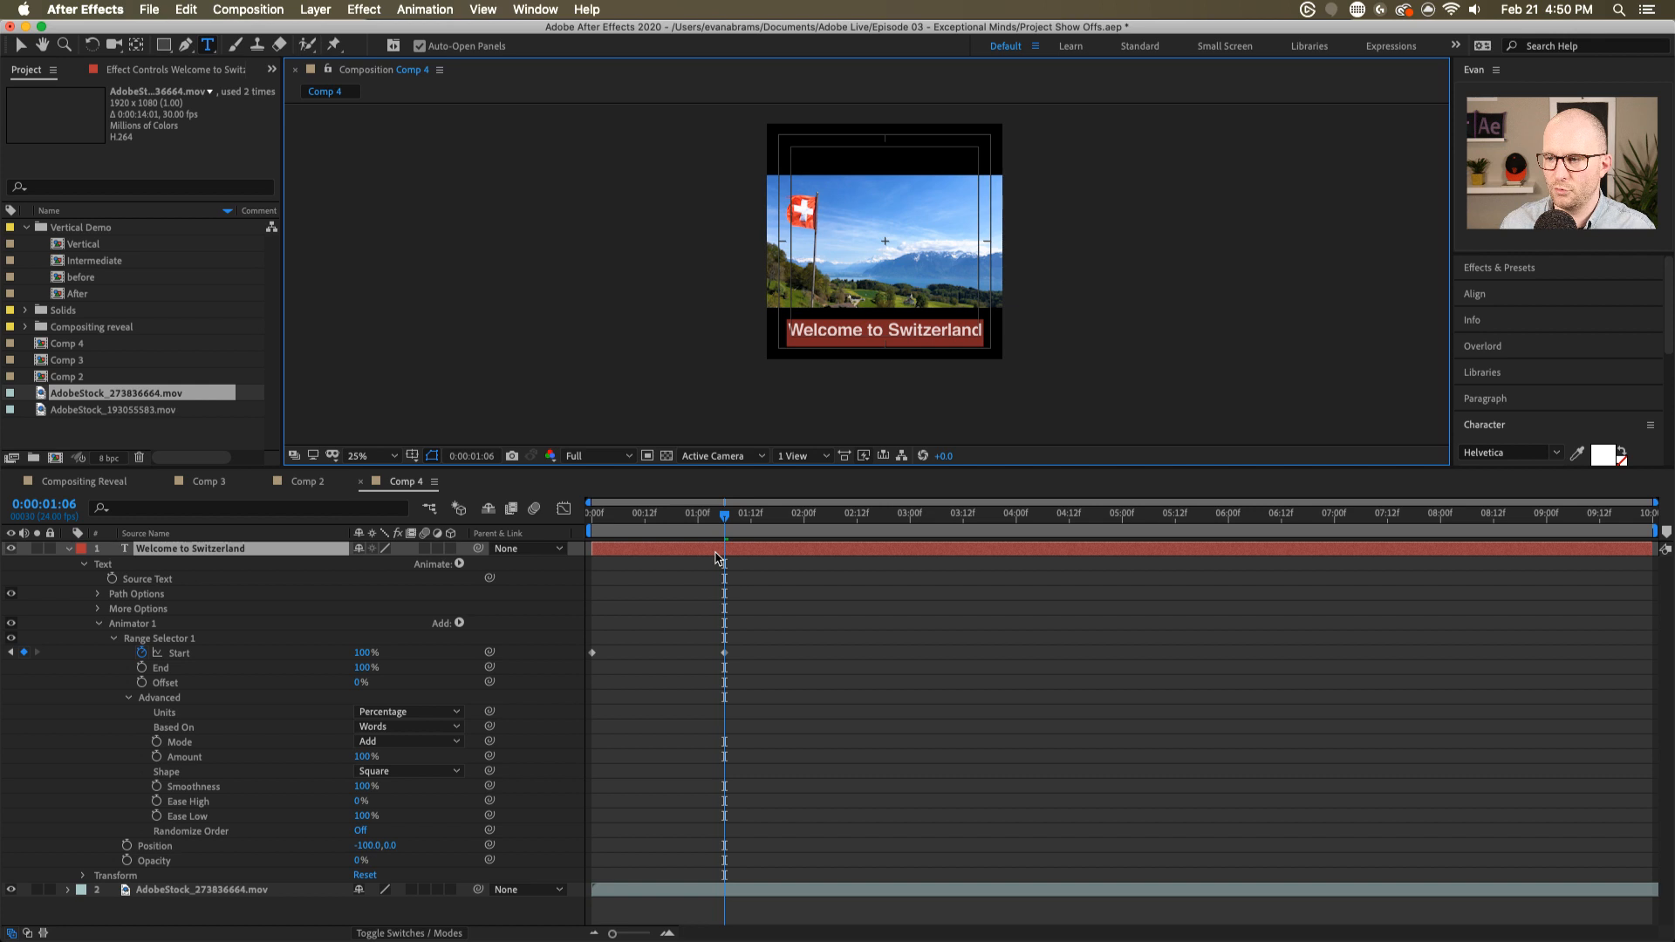
# - Duplicate the "Welcome to Switzerland" layer, shift the copy to start at 0:00:01:06, and trim the original to end there
pyautogui.click(759, 661)
pyautogui.click(745, 547)
pyautogui.press('super+d')
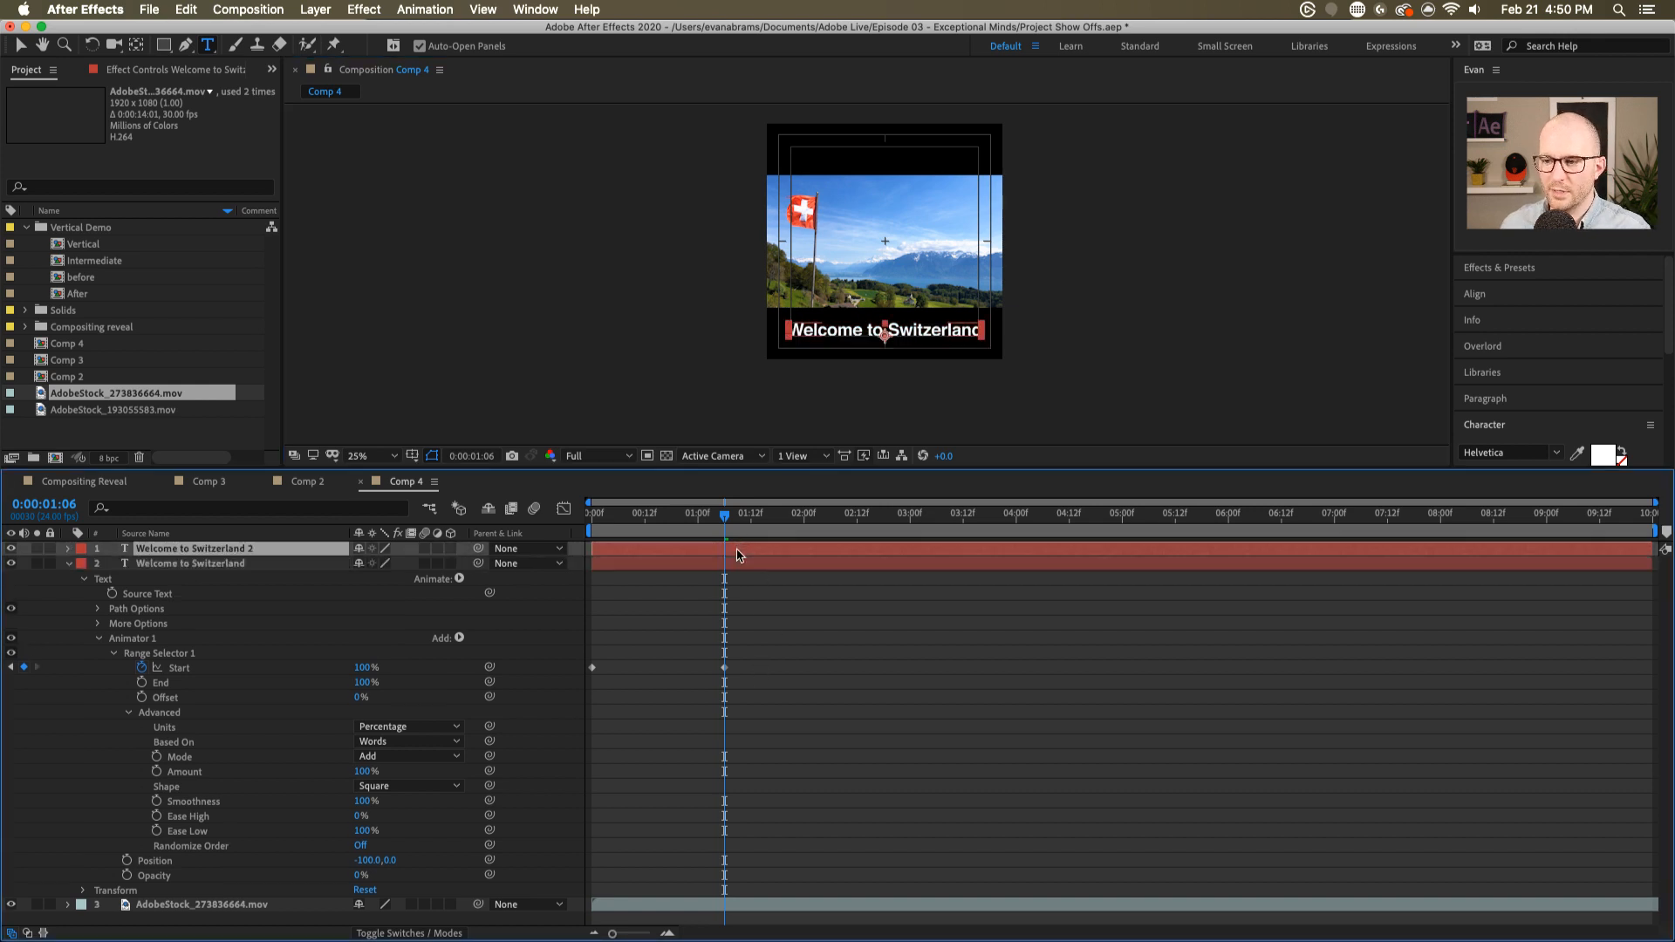
pyautogui.moveTo(692, 548); pyautogui.dragTo(825, 550)
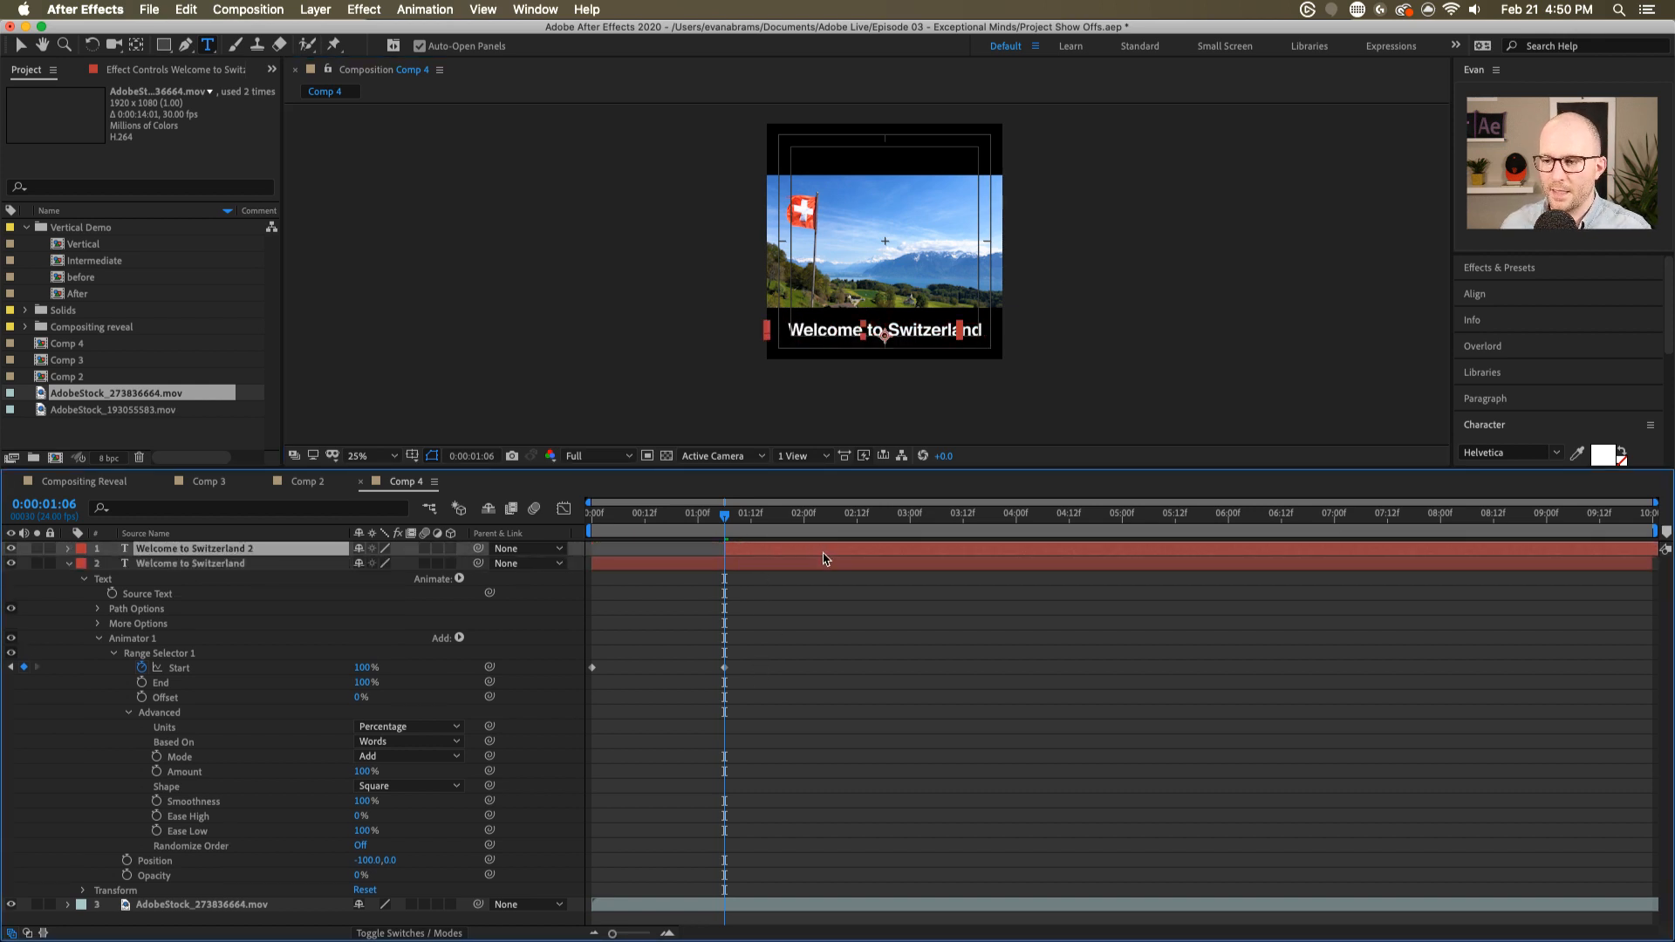
pyautogui.click(819, 565)
pyautogui.hotkey('alt', ']')
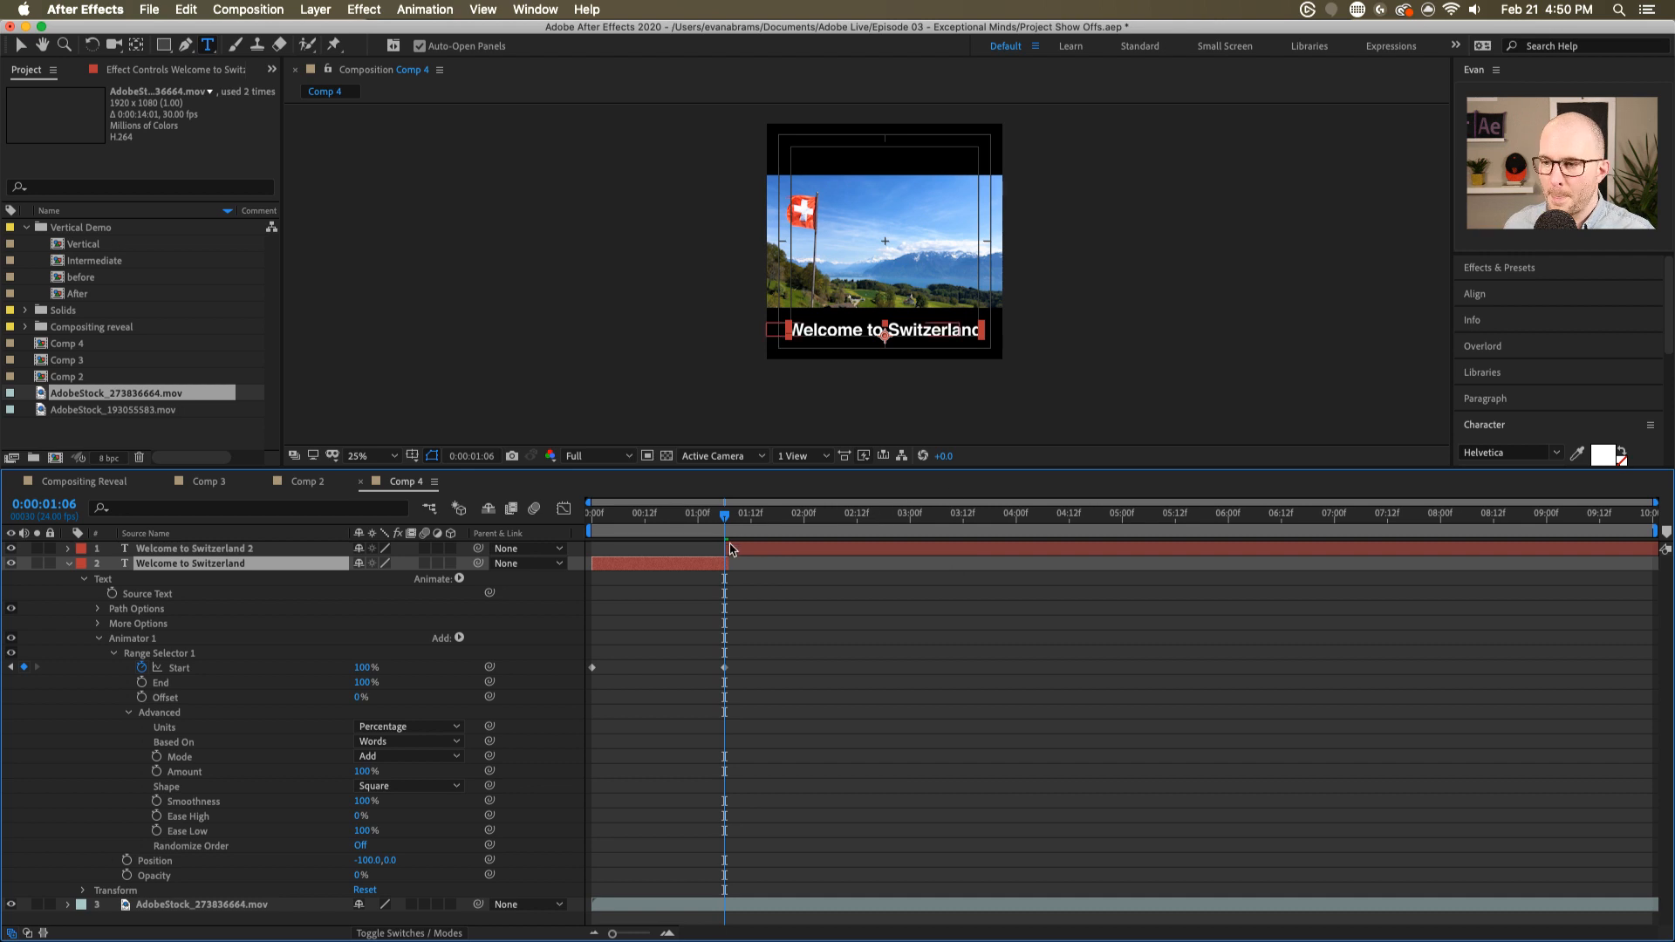
# - Preview the duplicate title and replace its text with "Thanks for watching"
pyautogui.click(749, 545)
pyautogui.press('space')
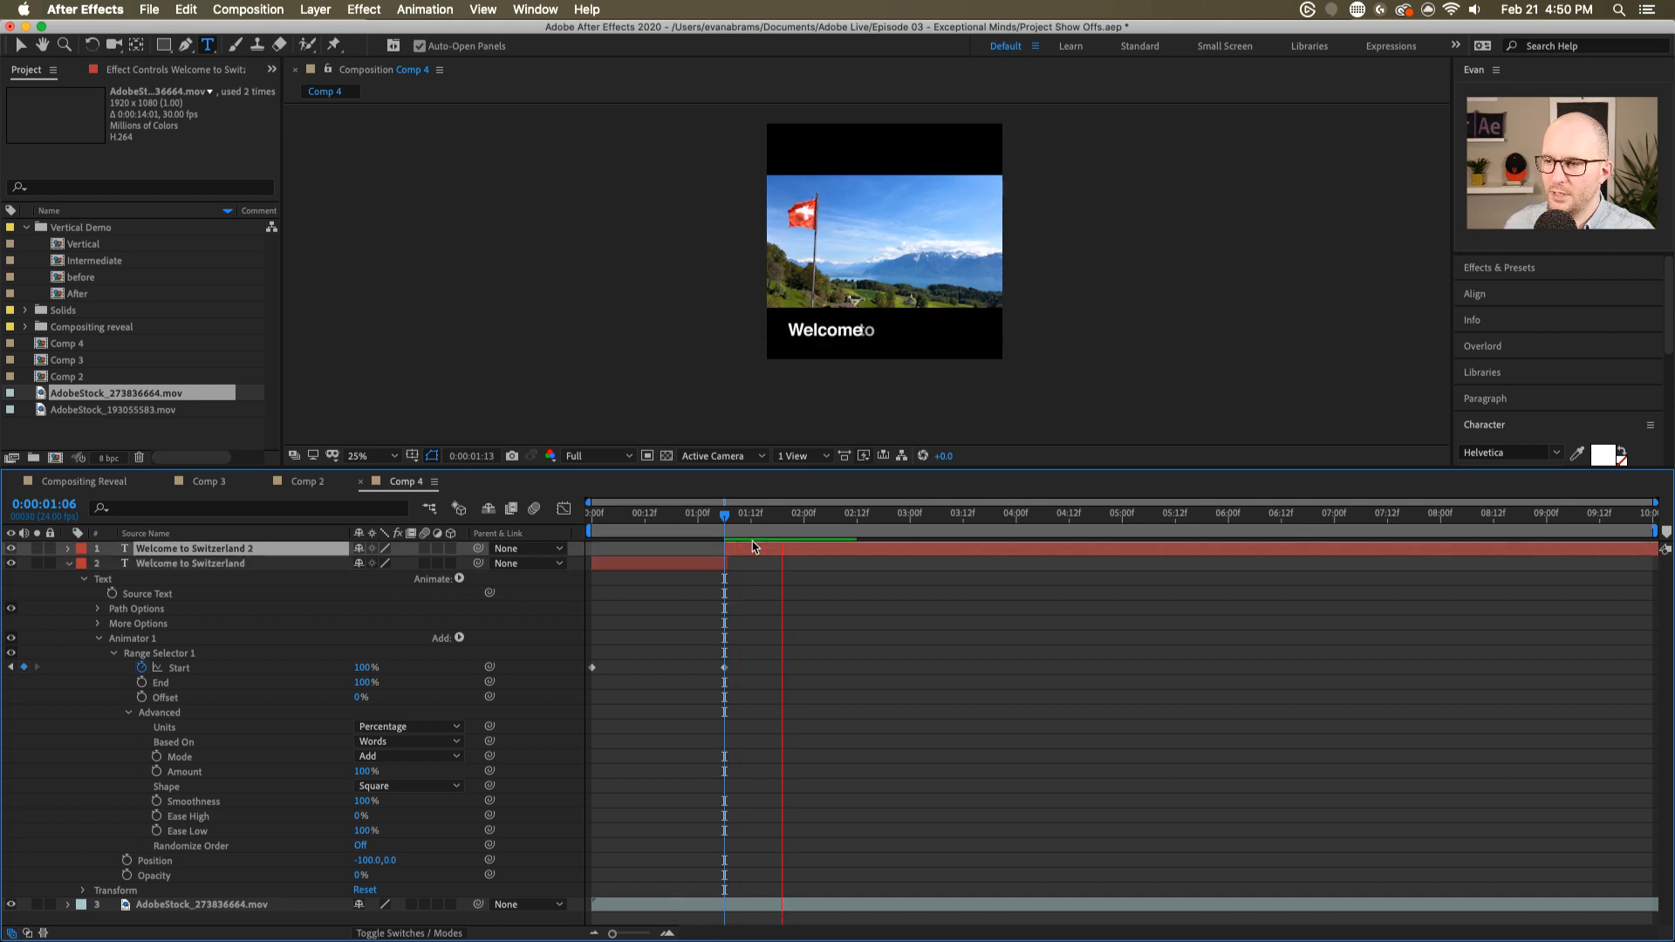
pyautogui.doubleClick(766, 551)
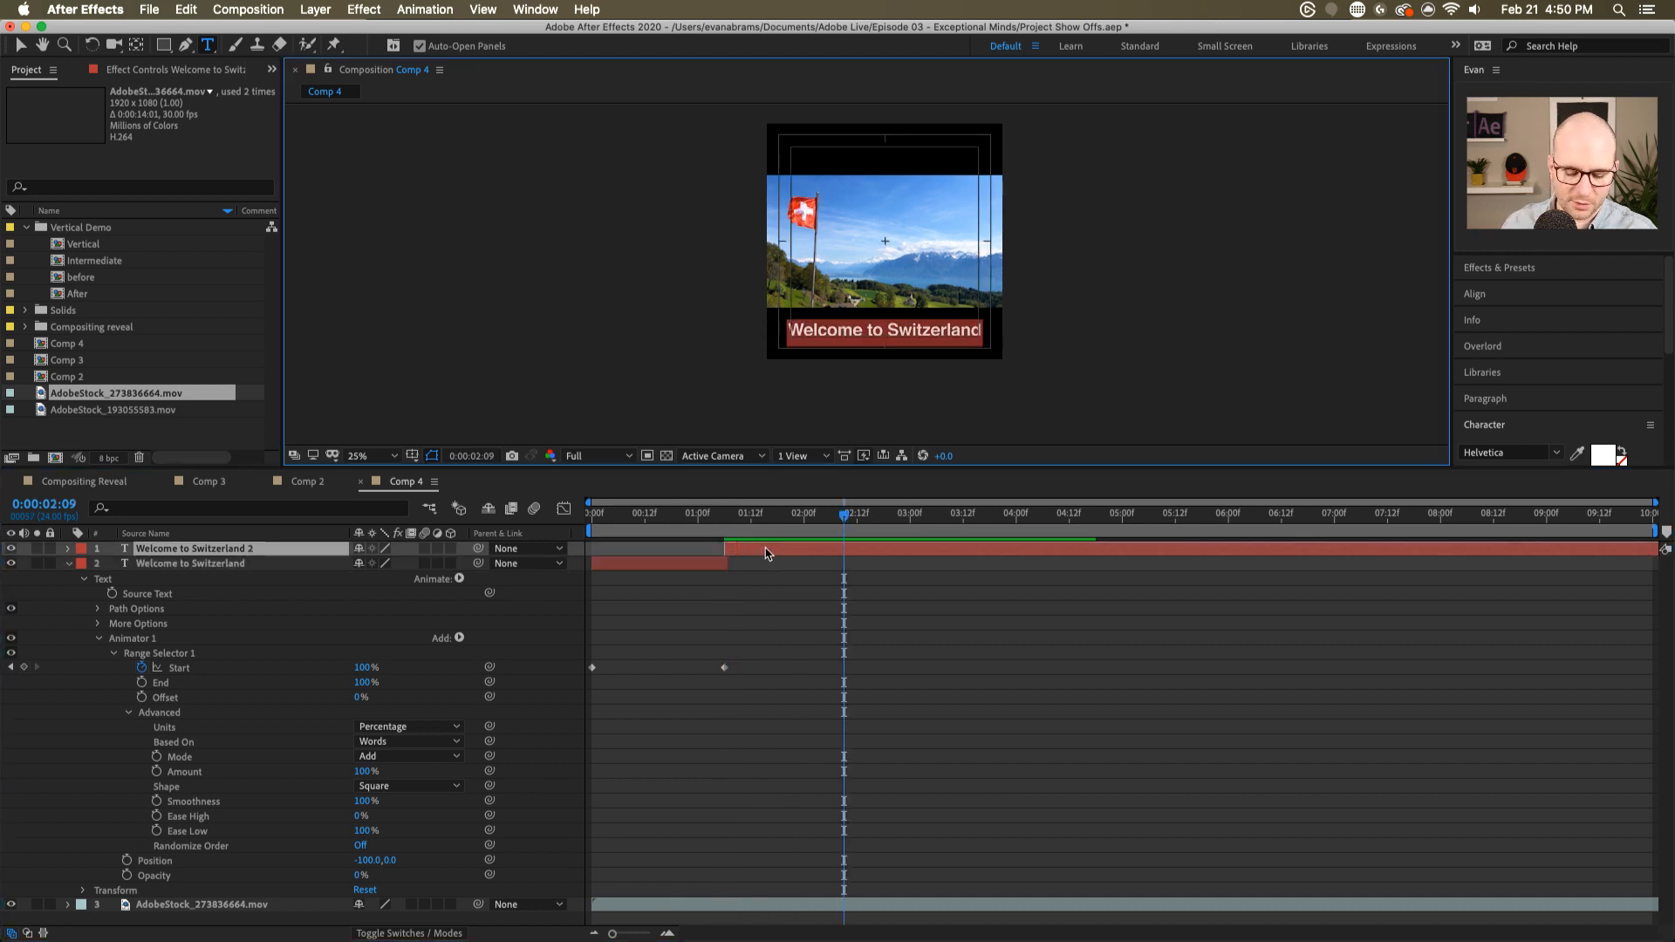
pyautogui.write('Thanks for wat')
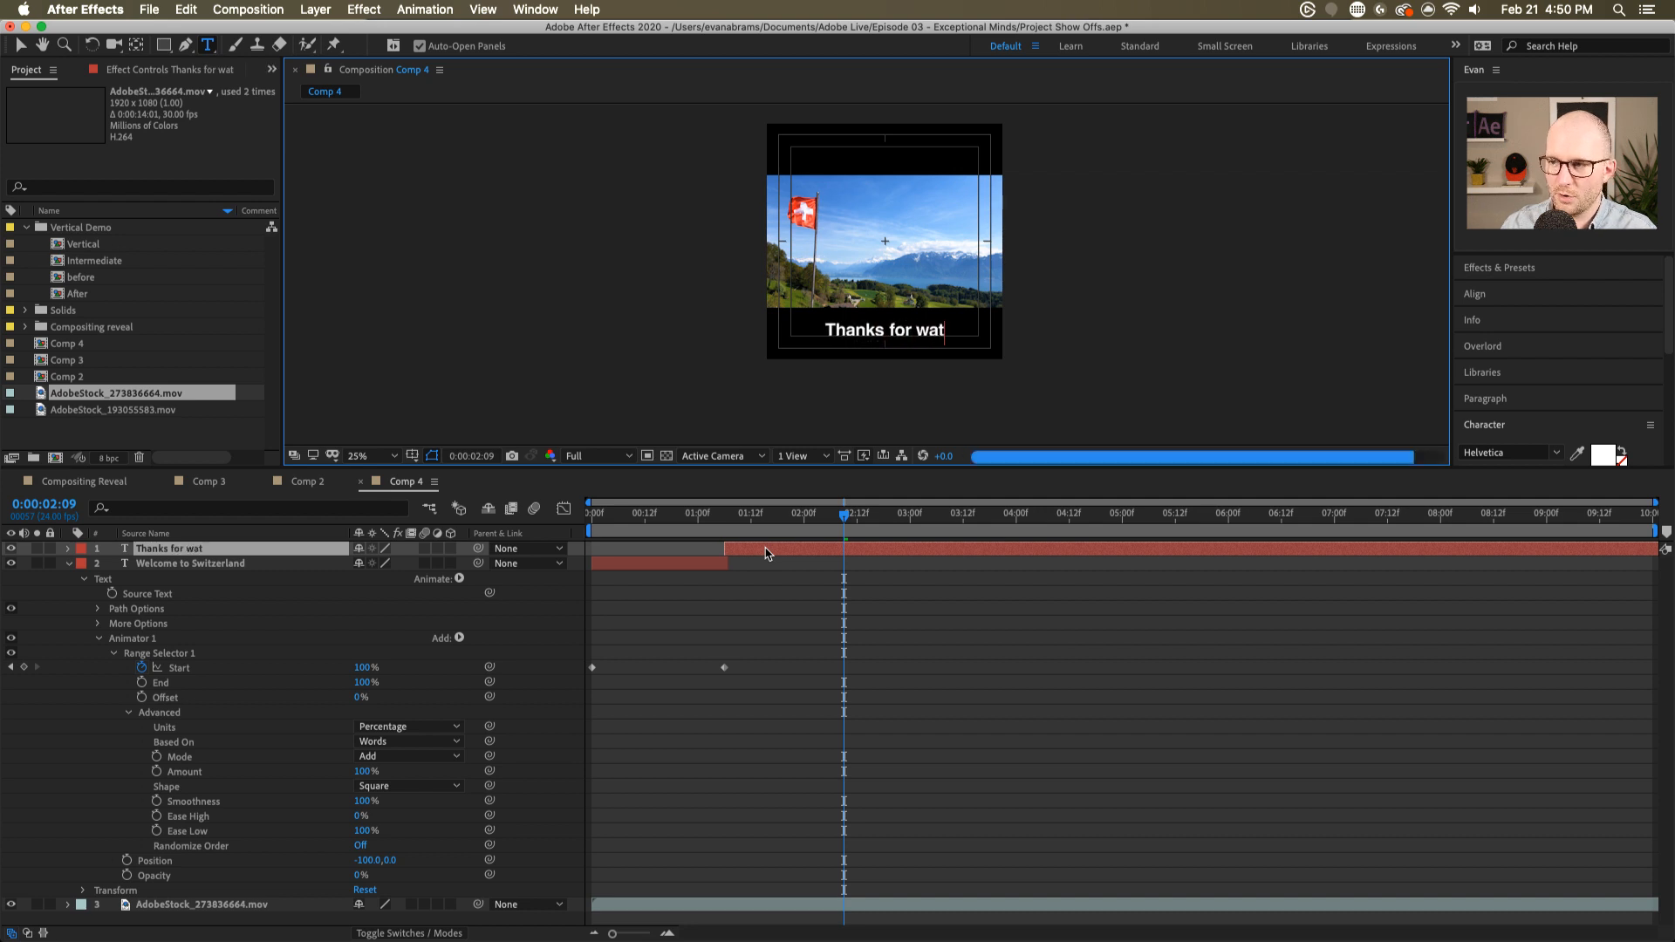
pyautogui.write('ching')
pyautogui.press('Escape')
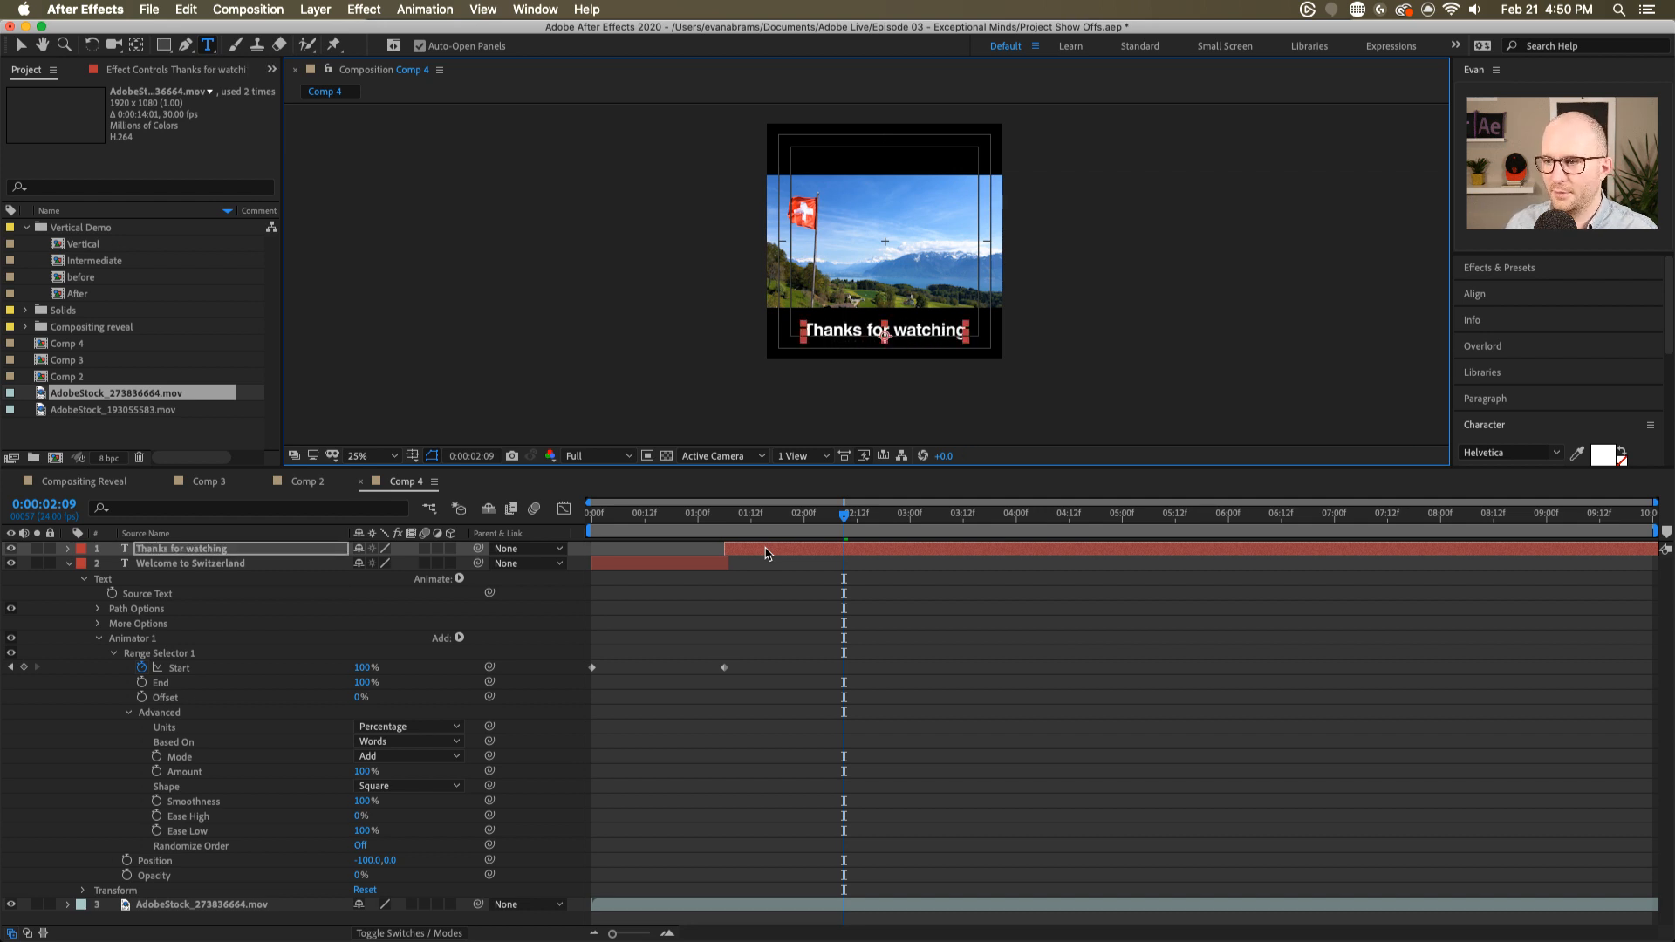
# - Preview the title change, extend the "Welcome to Switzerland" layer to about 0:00:01:18, and start the "Thanks for watching" layer at 0:00:01:18
pyautogui.click(854, 612)
pyautogui.moveTo(756, 515); pyautogui.dragTo(687, 547)
pyautogui.press('space')
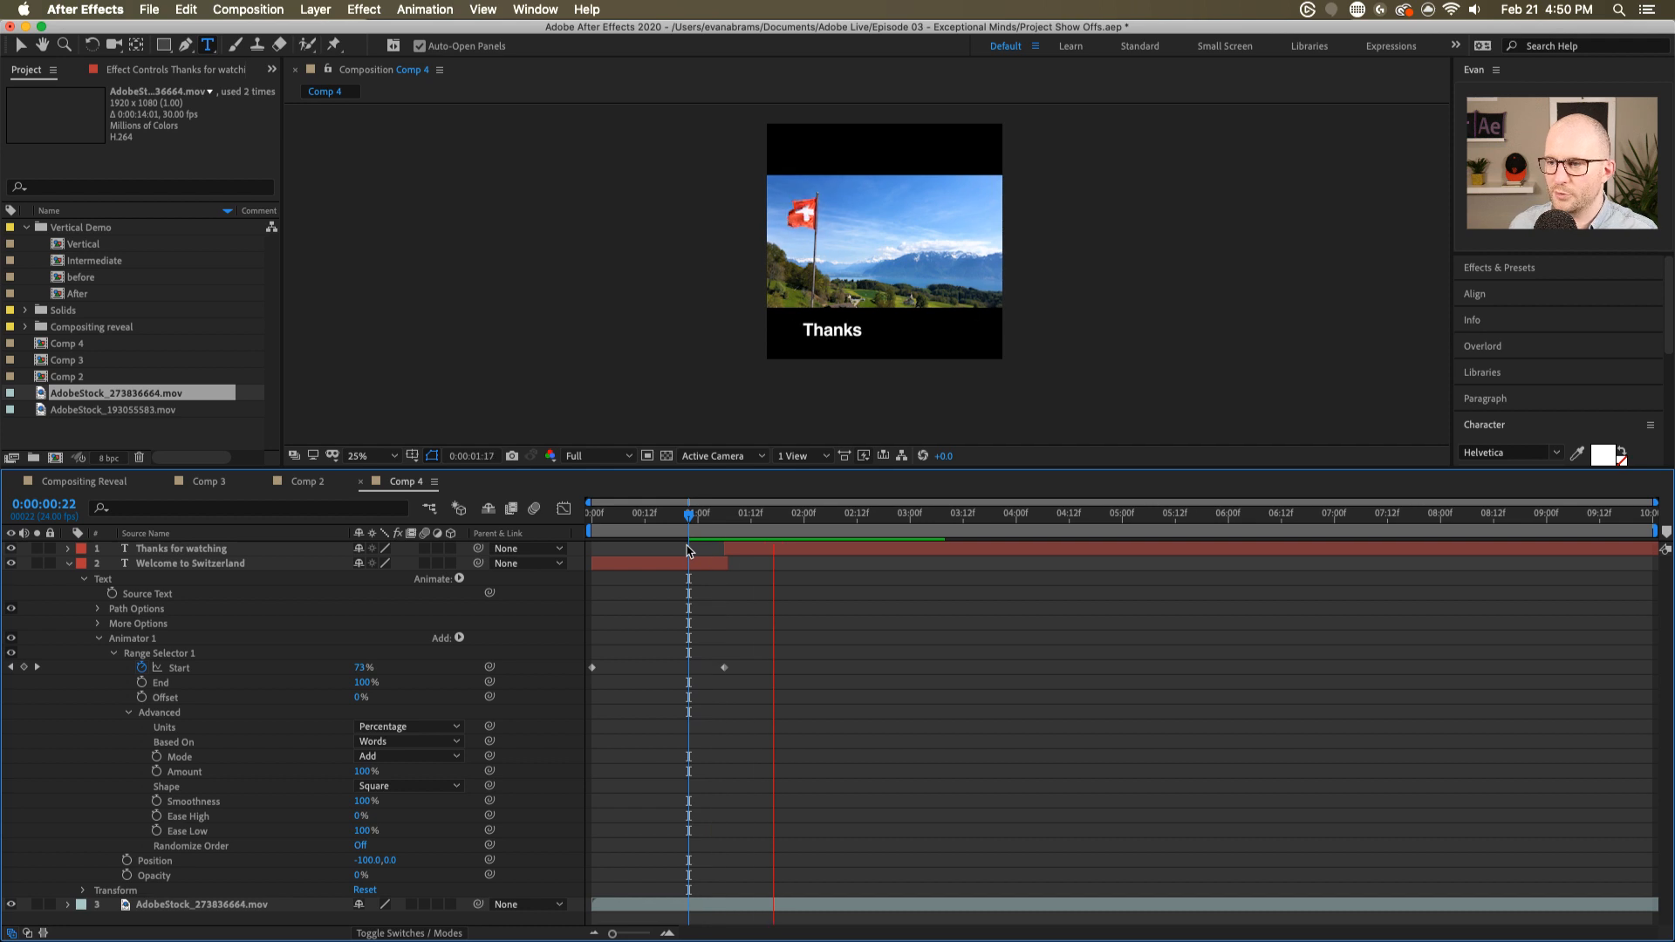
pyautogui.click(779, 550)
pyautogui.moveTo(728, 563); pyautogui.dragTo(782, 562)
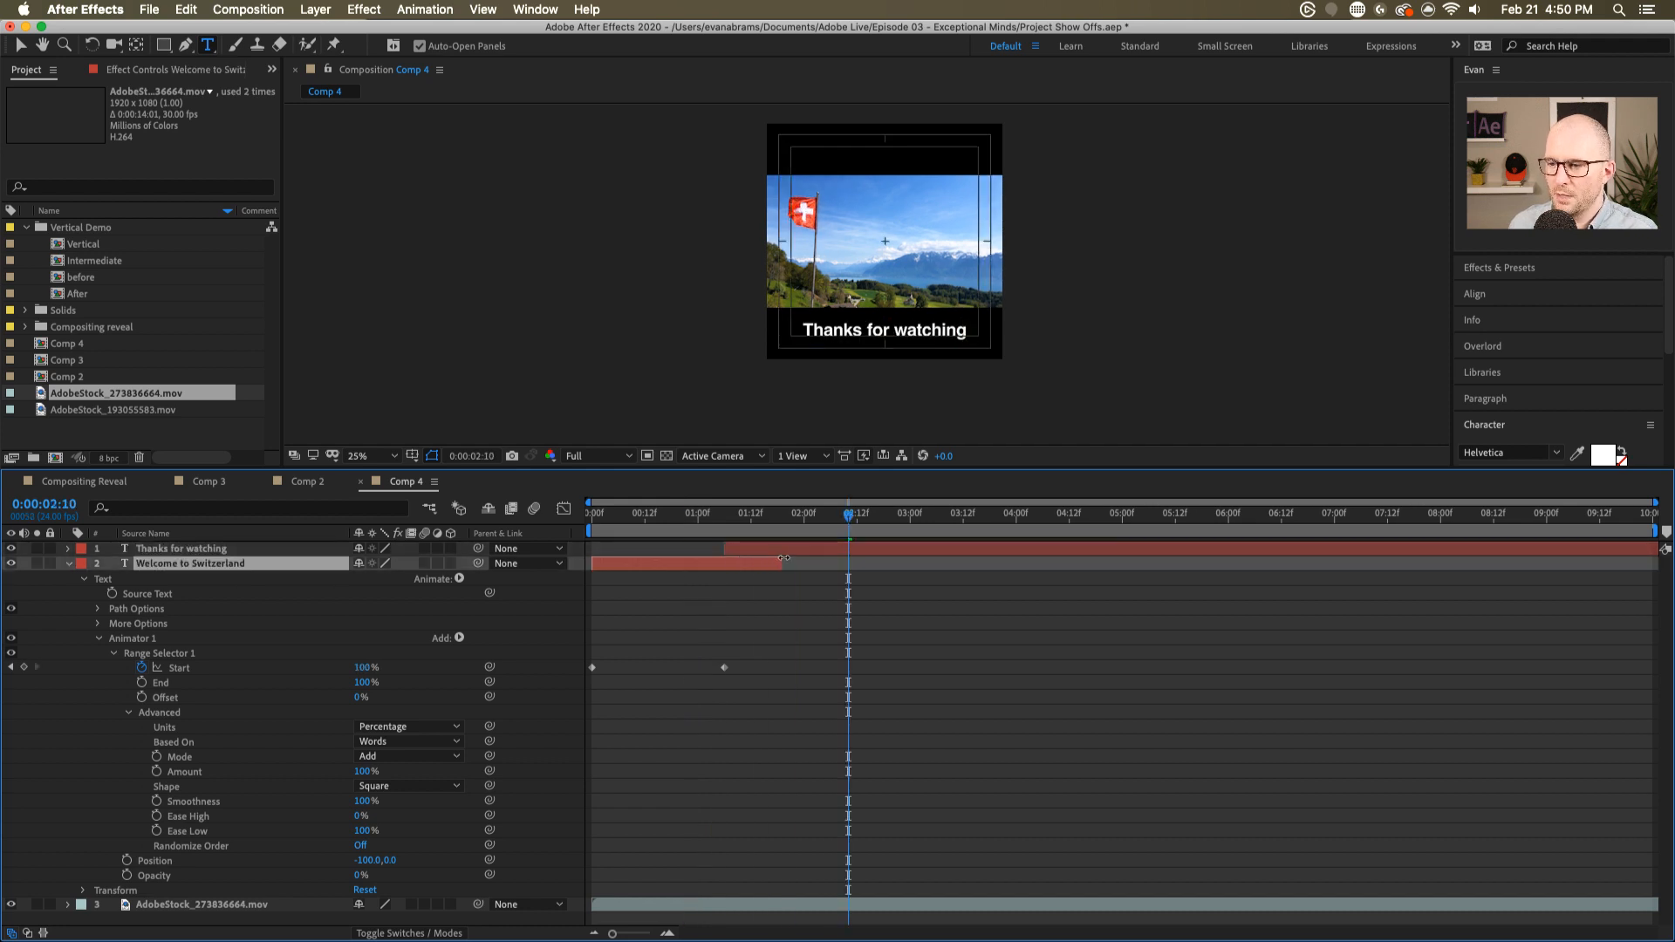
pyautogui.click(776, 519)
pyautogui.click(778, 549)
pyautogui.hotkey('alt', '[')
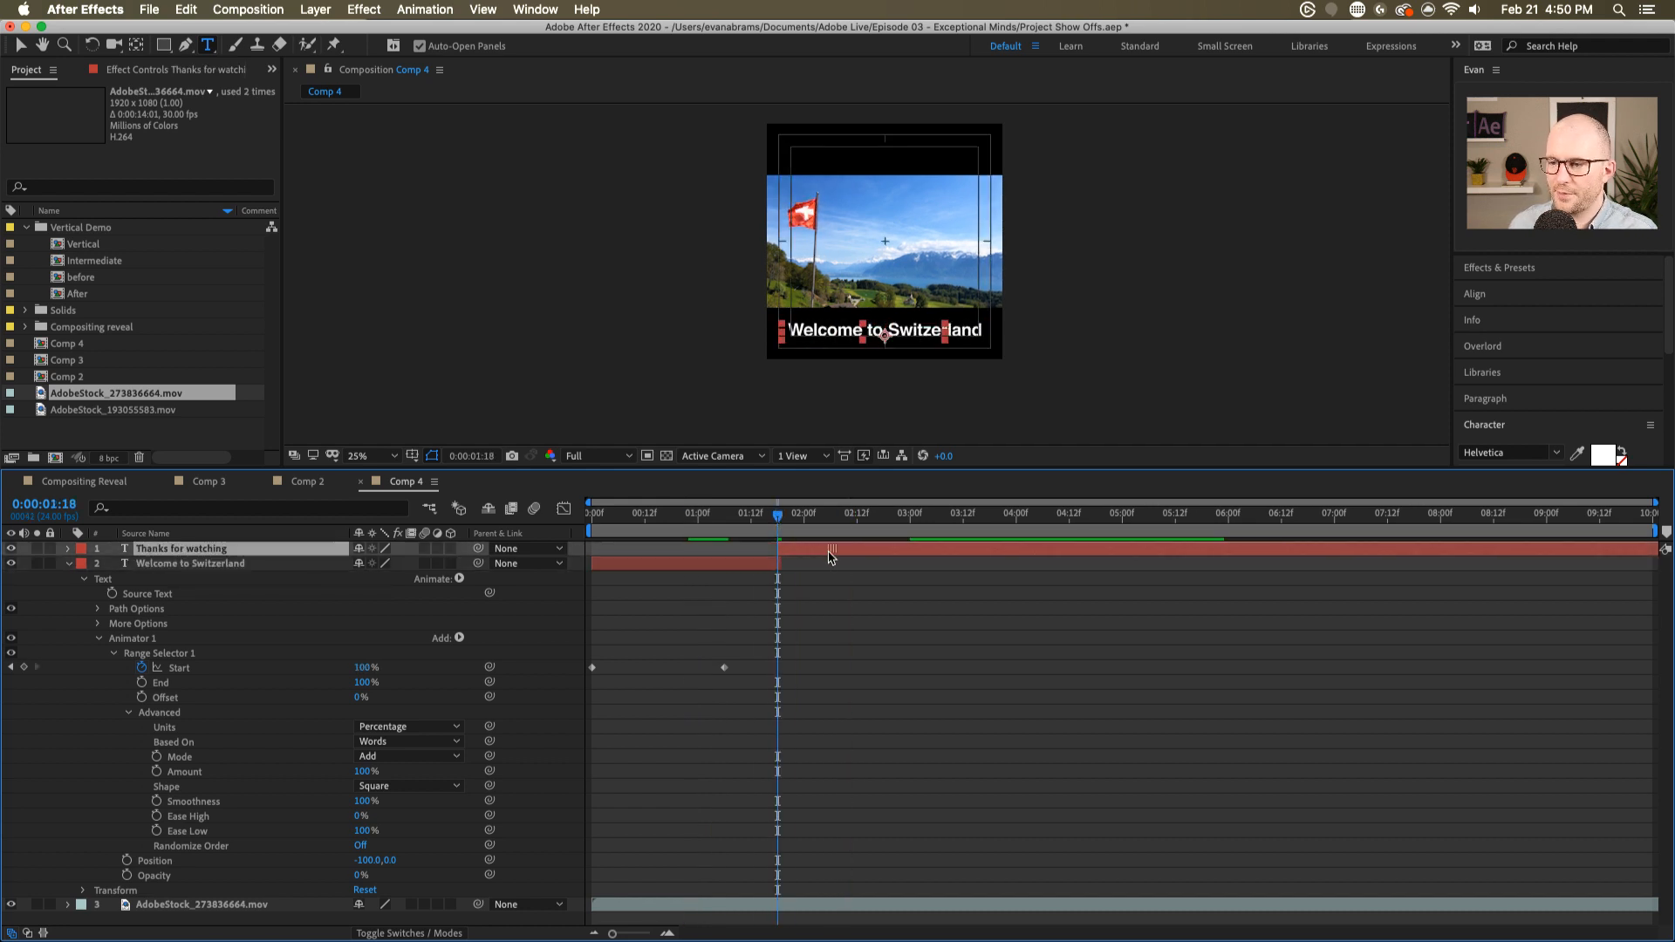
# - Fade out the "Welcome to Switzerland" layer by keyframing its Opacity from 100% shortly before its end to 0% at 0:00:01:18
pyautogui.click(778, 560)
pyautogui.press('u')
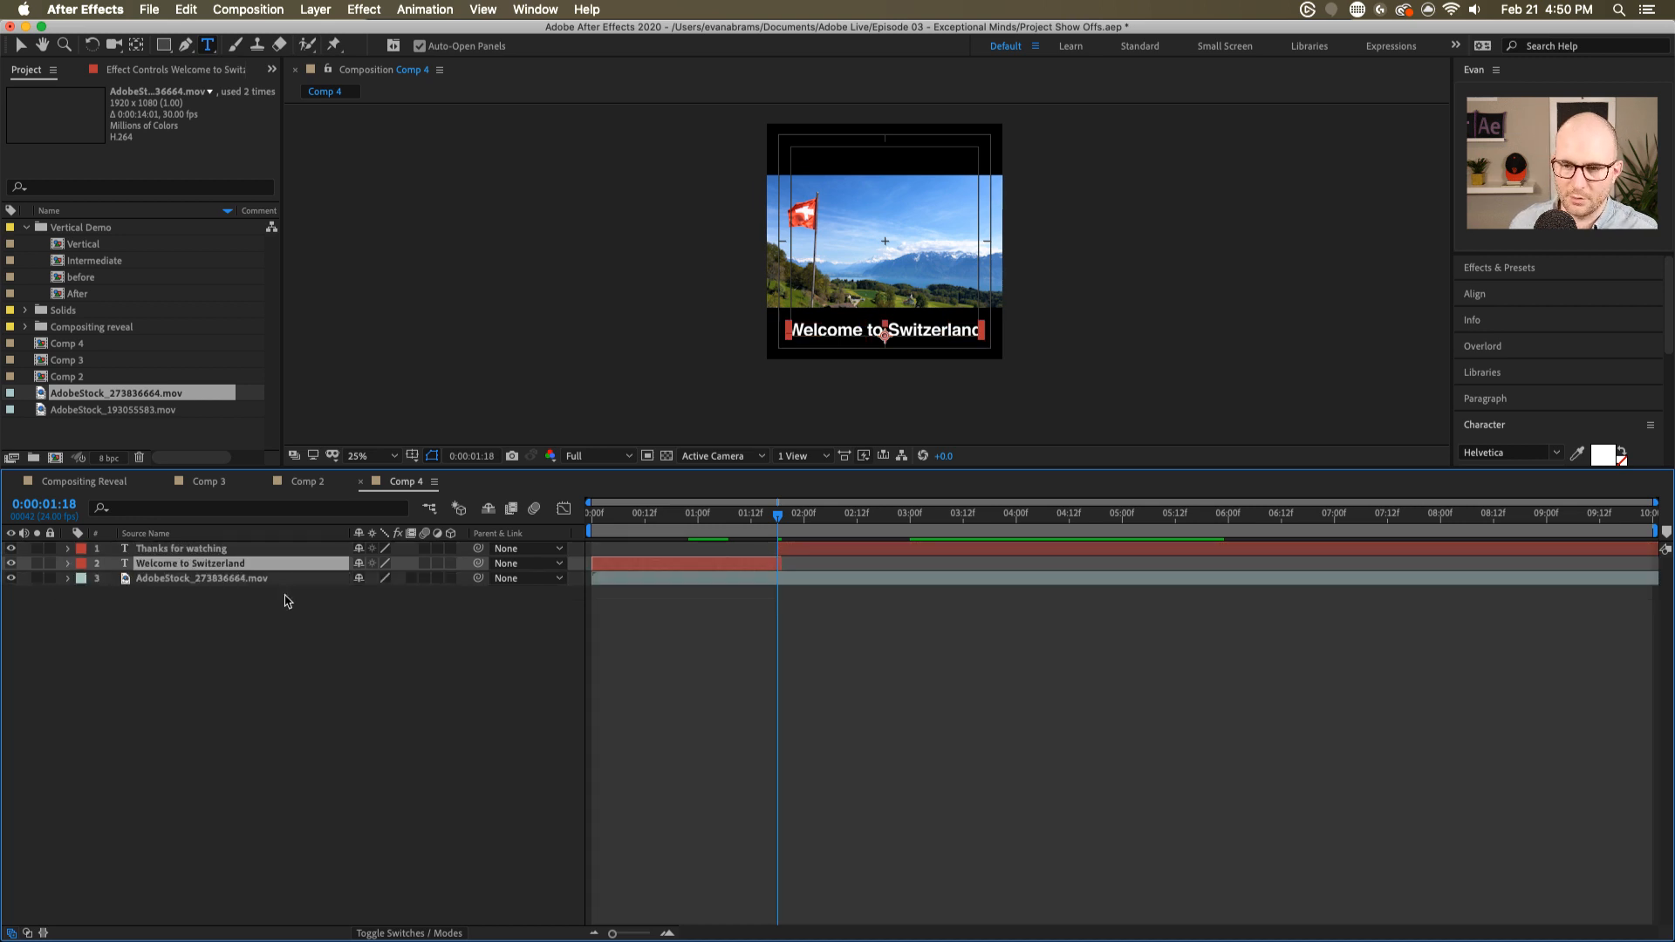
pyautogui.press('t')
pyautogui.click(112, 579)
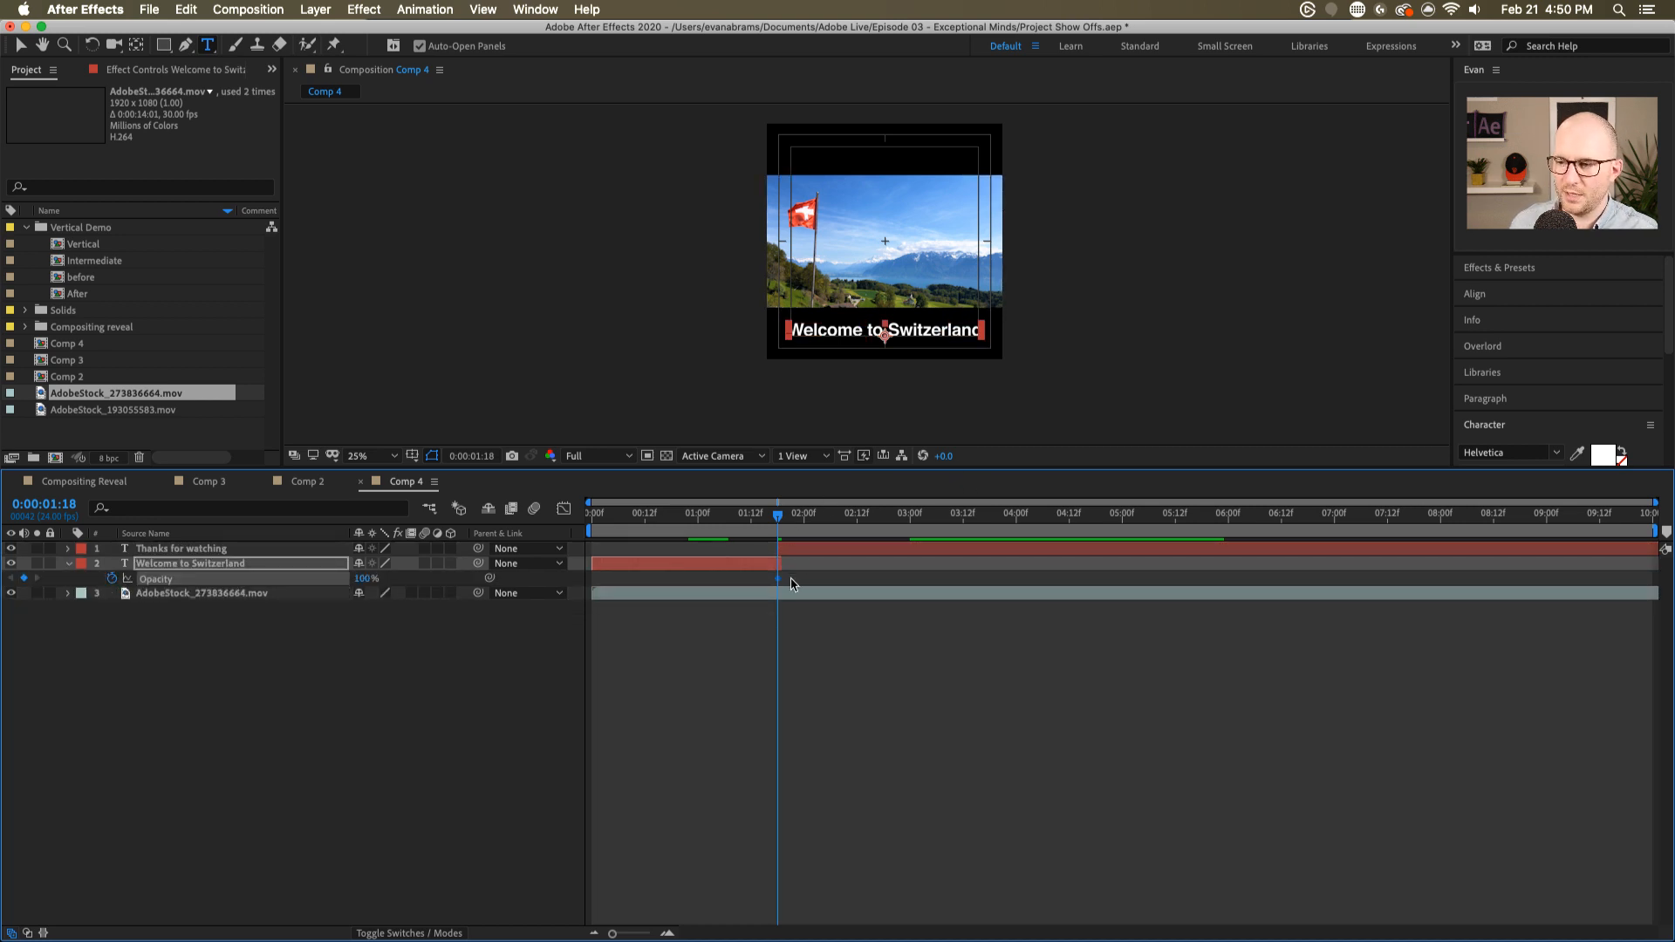
pyautogui.moveTo(777, 579); pyautogui.dragTo(754, 578)
pyautogui.click(362, 578)
pyautogui.write('0')
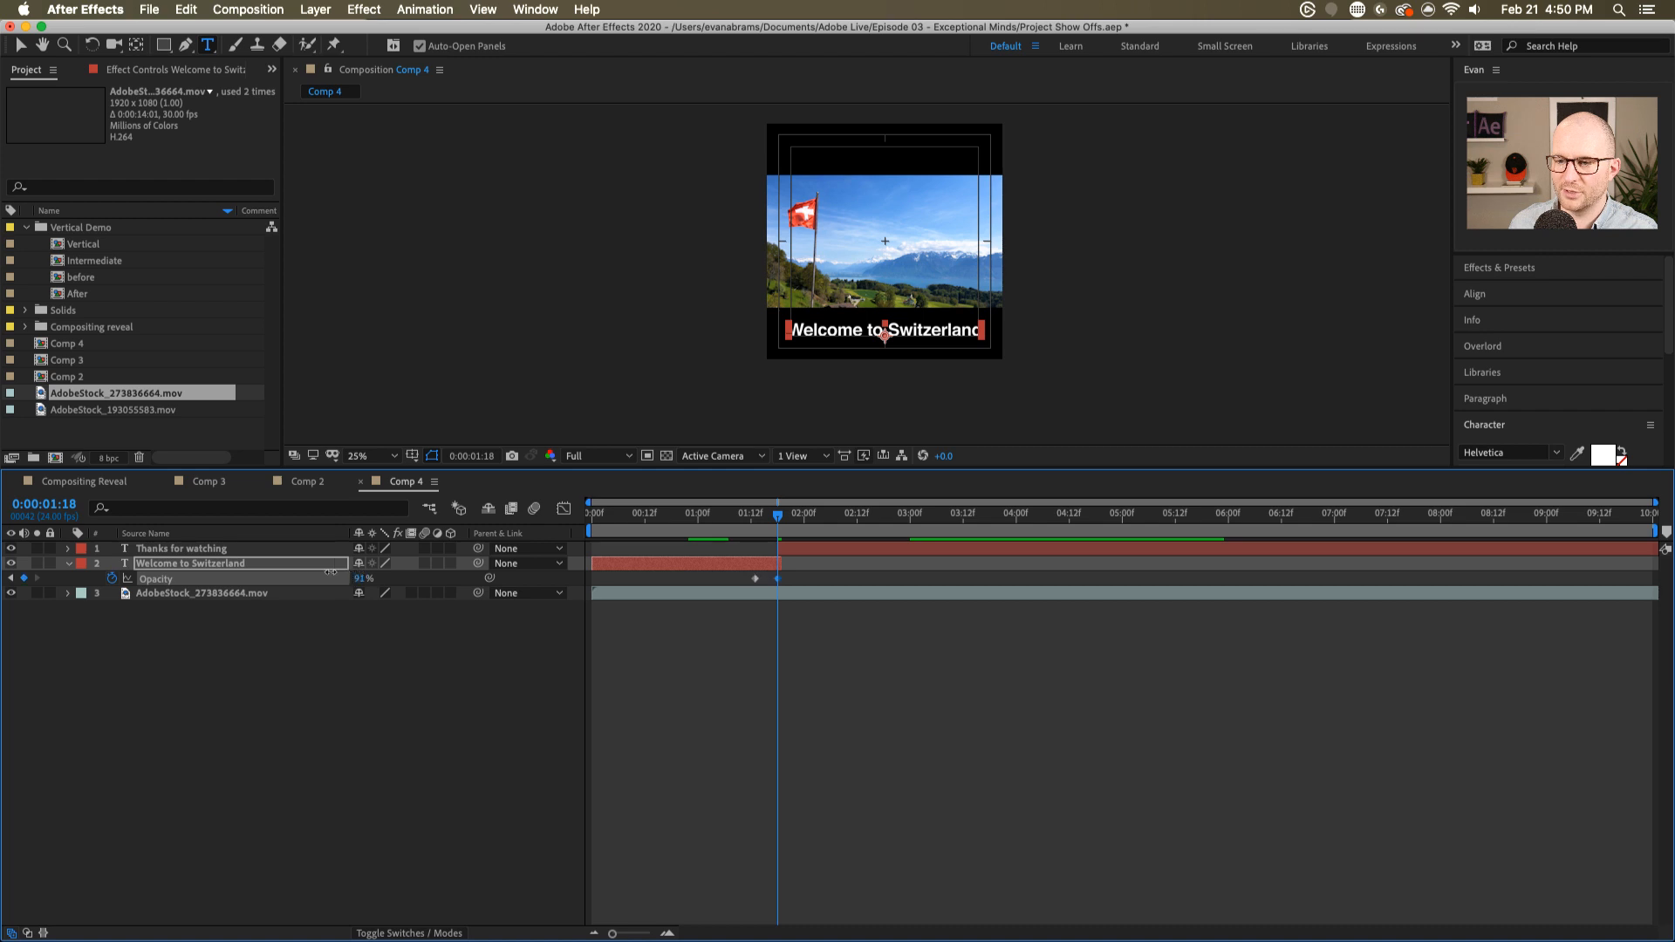
pyautogui.press('Return')
# - Preview the fade-out and the handover between the two titles, including full playback from the first frame
pyautogui.click(716, 515)
pyautogui.press('space')
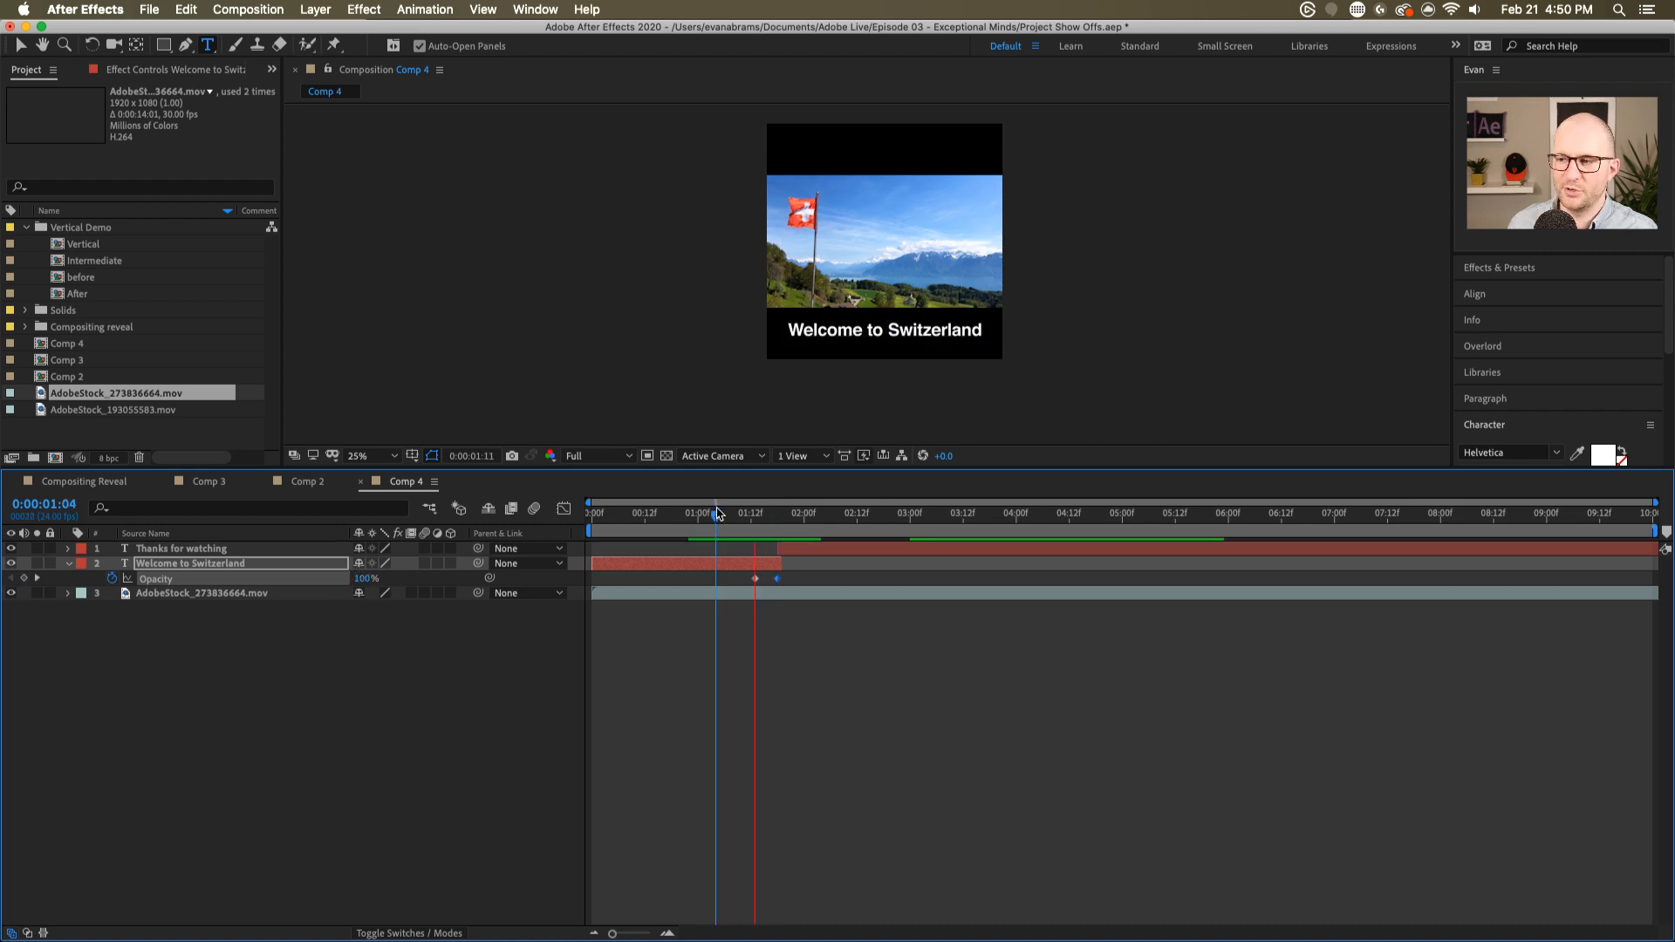
pyautogui.press('space')
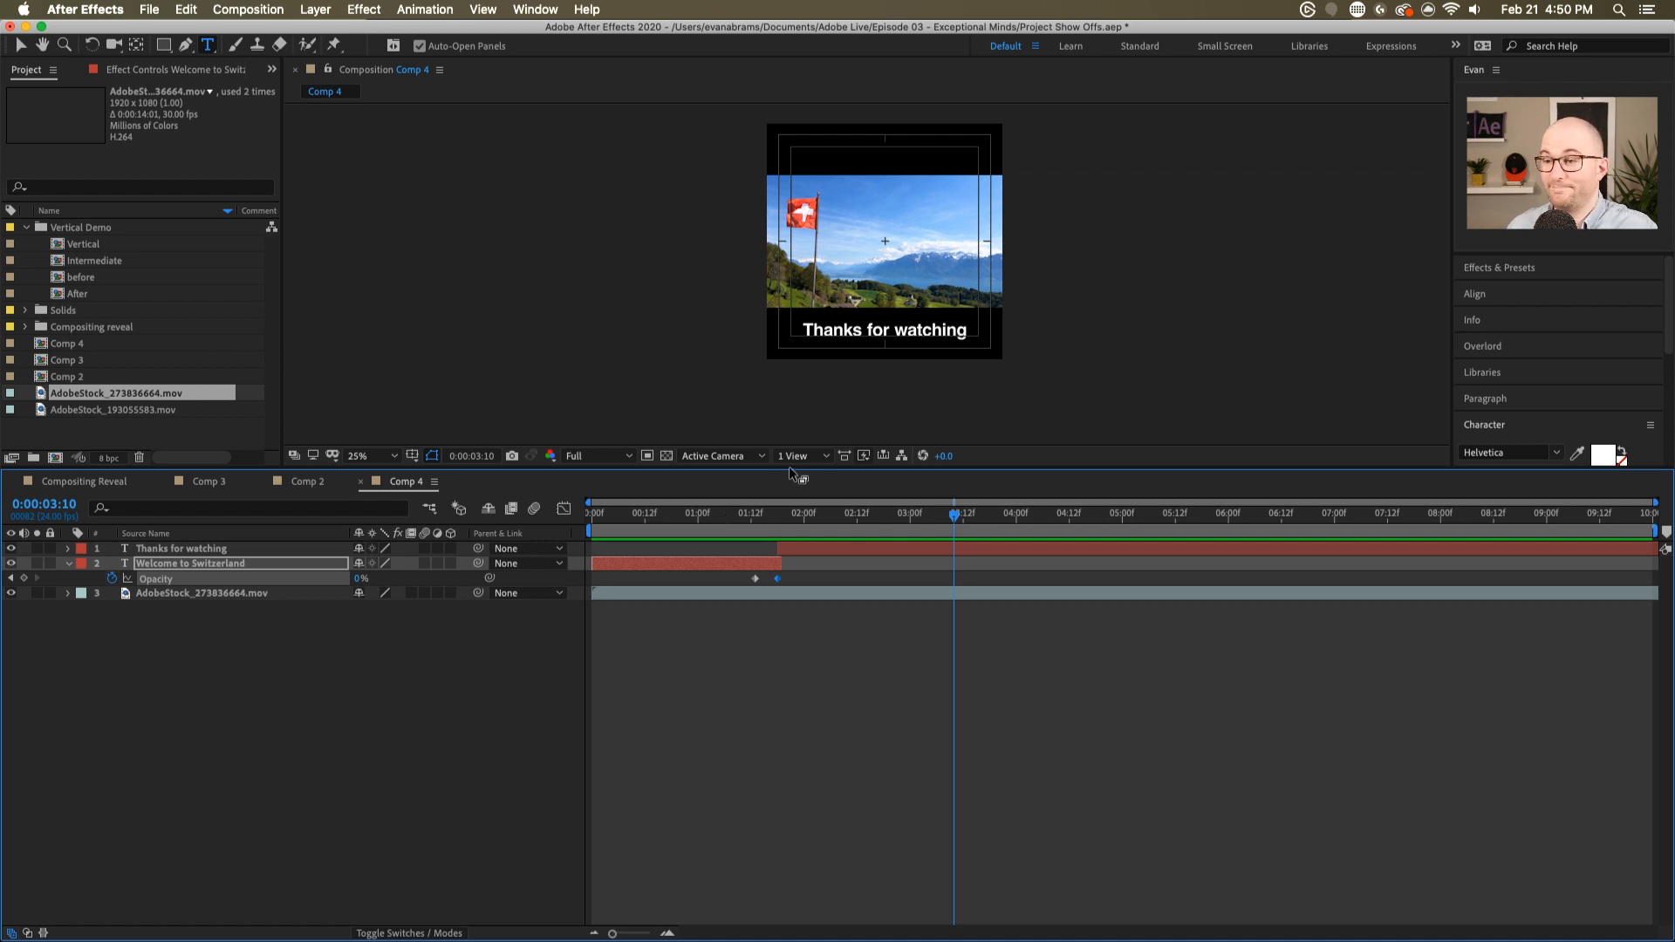
pyautogui.press('Home')
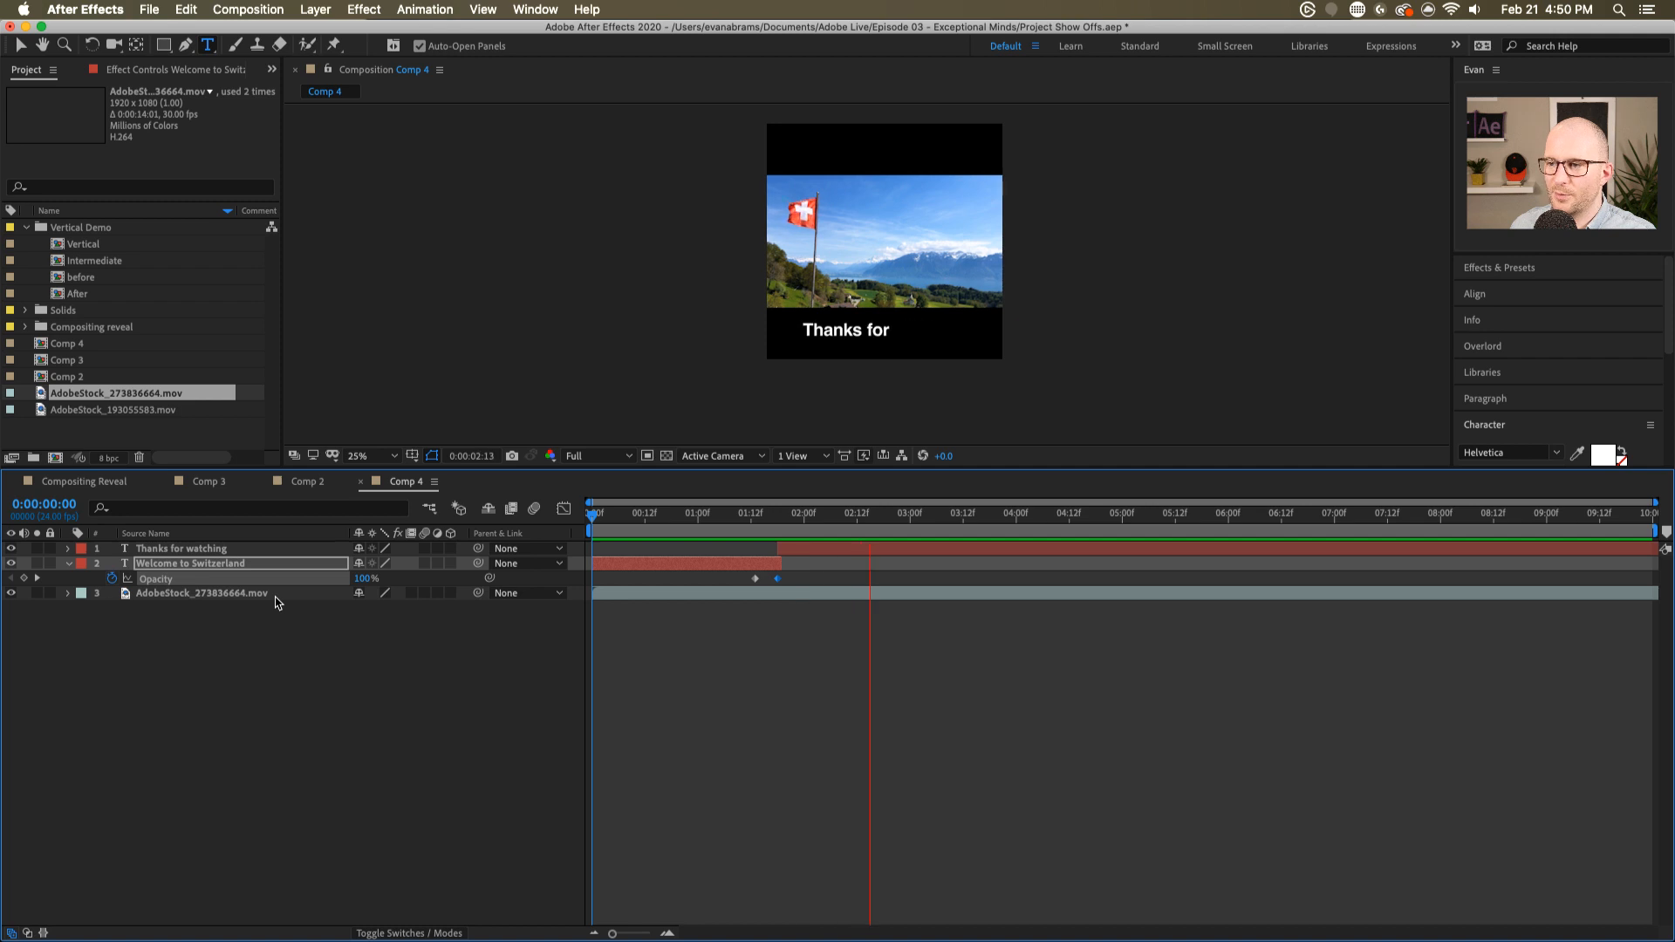
pyautogui.press('space')
pyautogui.click(827, 647)
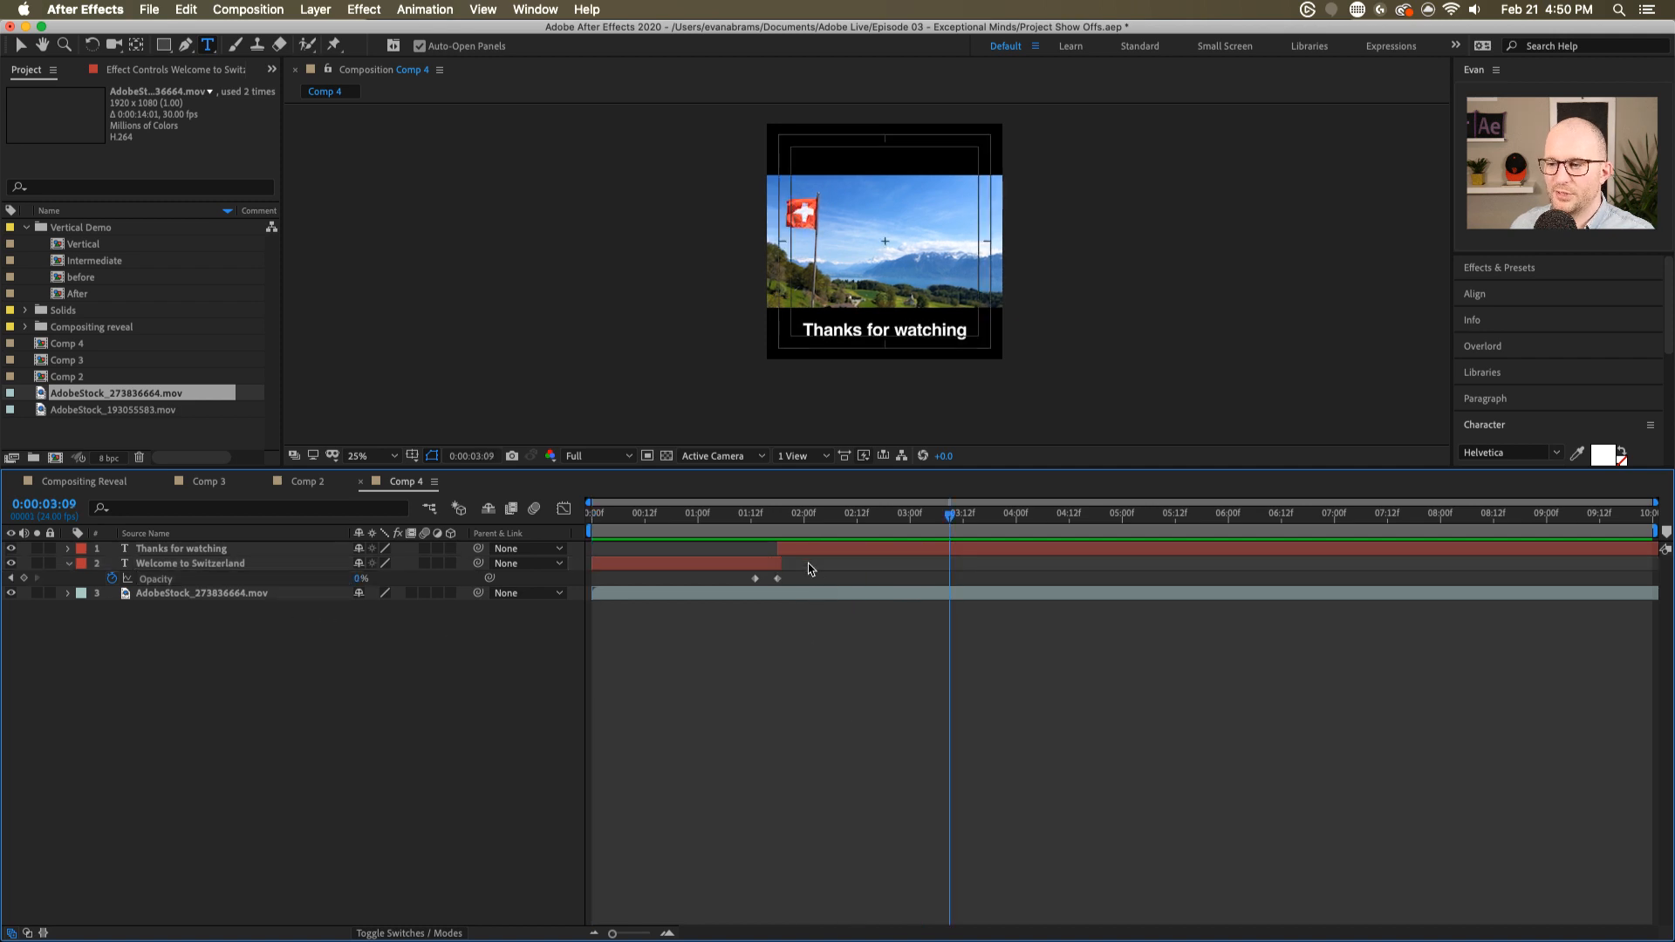
pyautogui.click(774, 567)
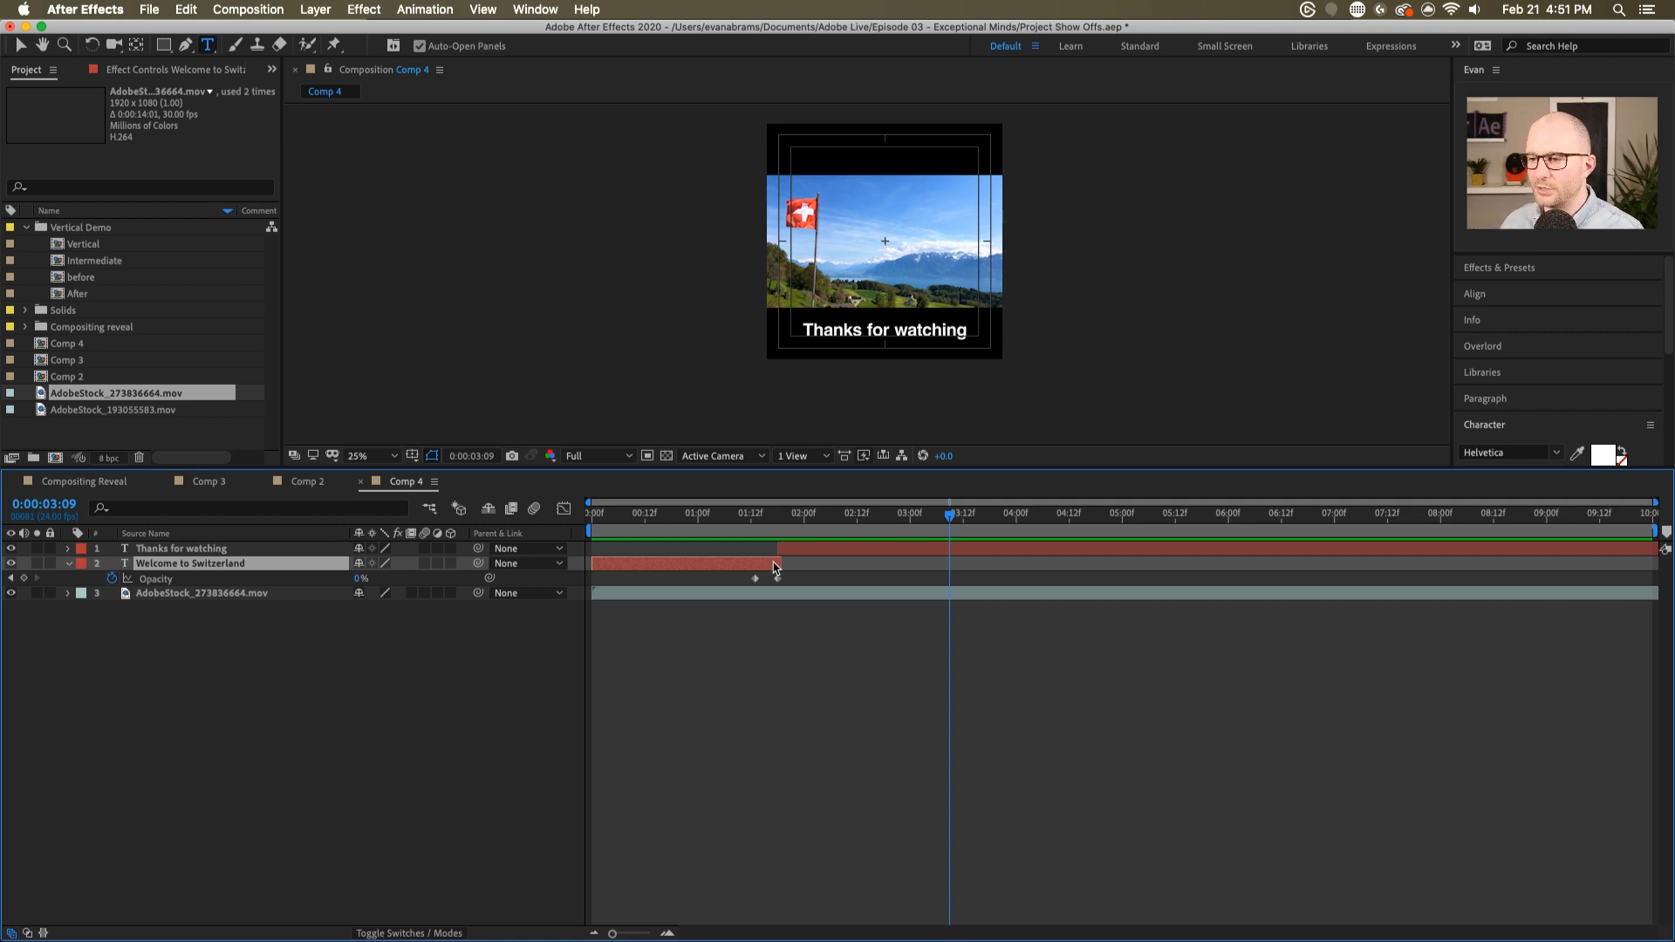
pyautogui.moveTo(708, 516); pyautogui.dragTo(444, 578)
pyautogui.press('space')
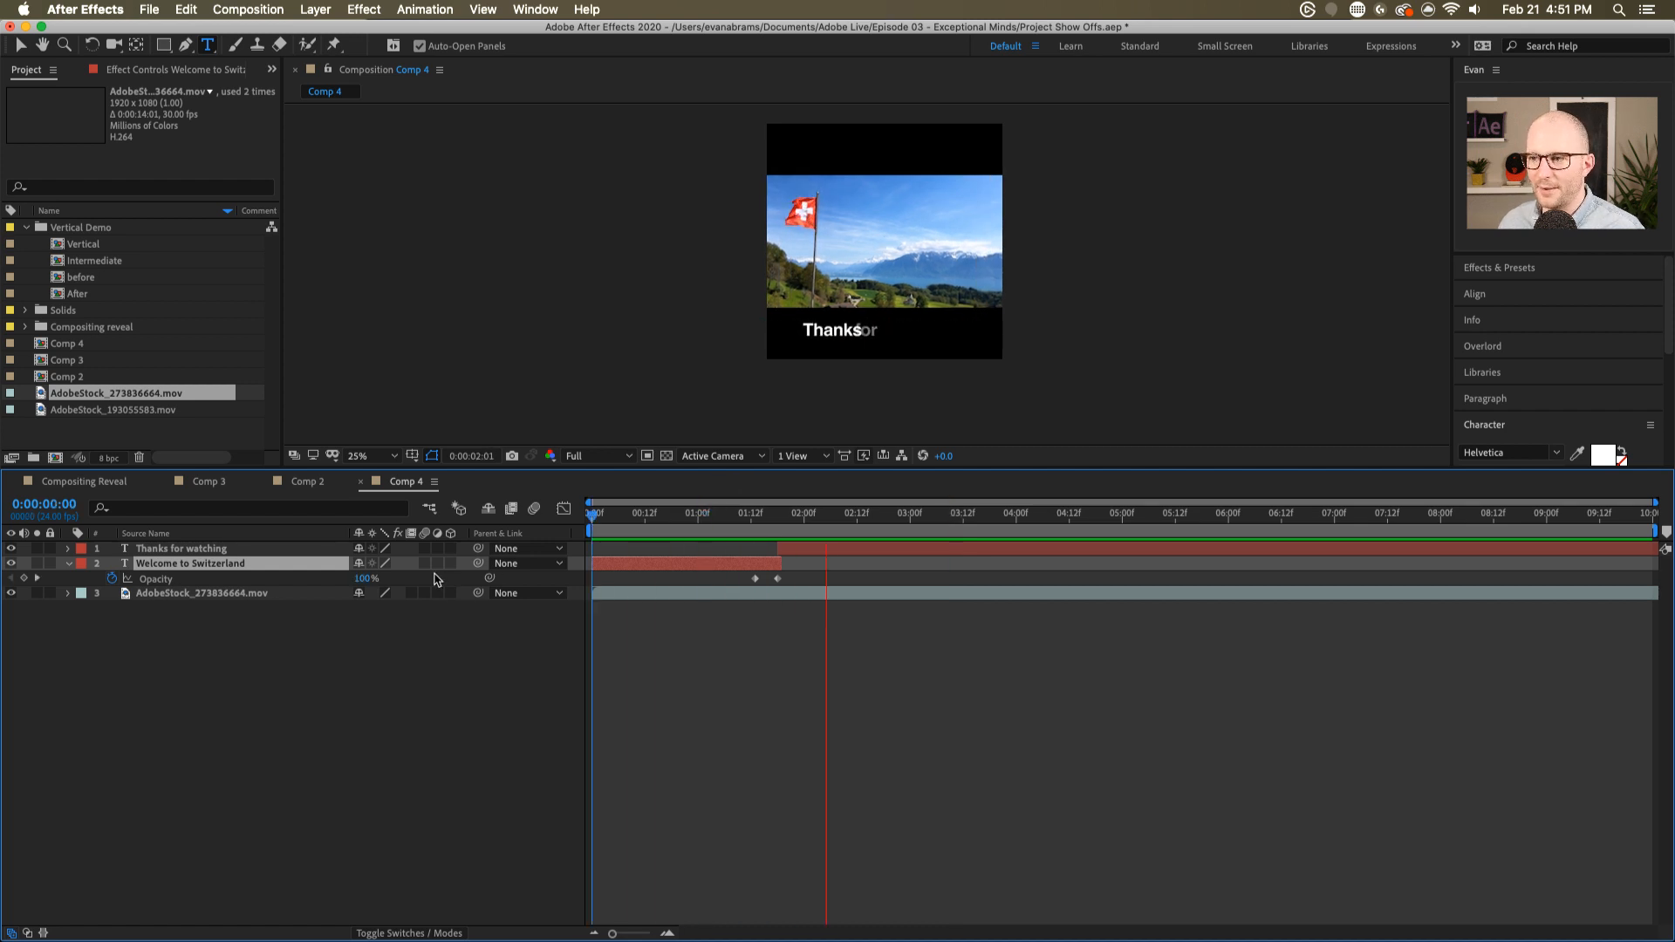
pyautogui.press('space')
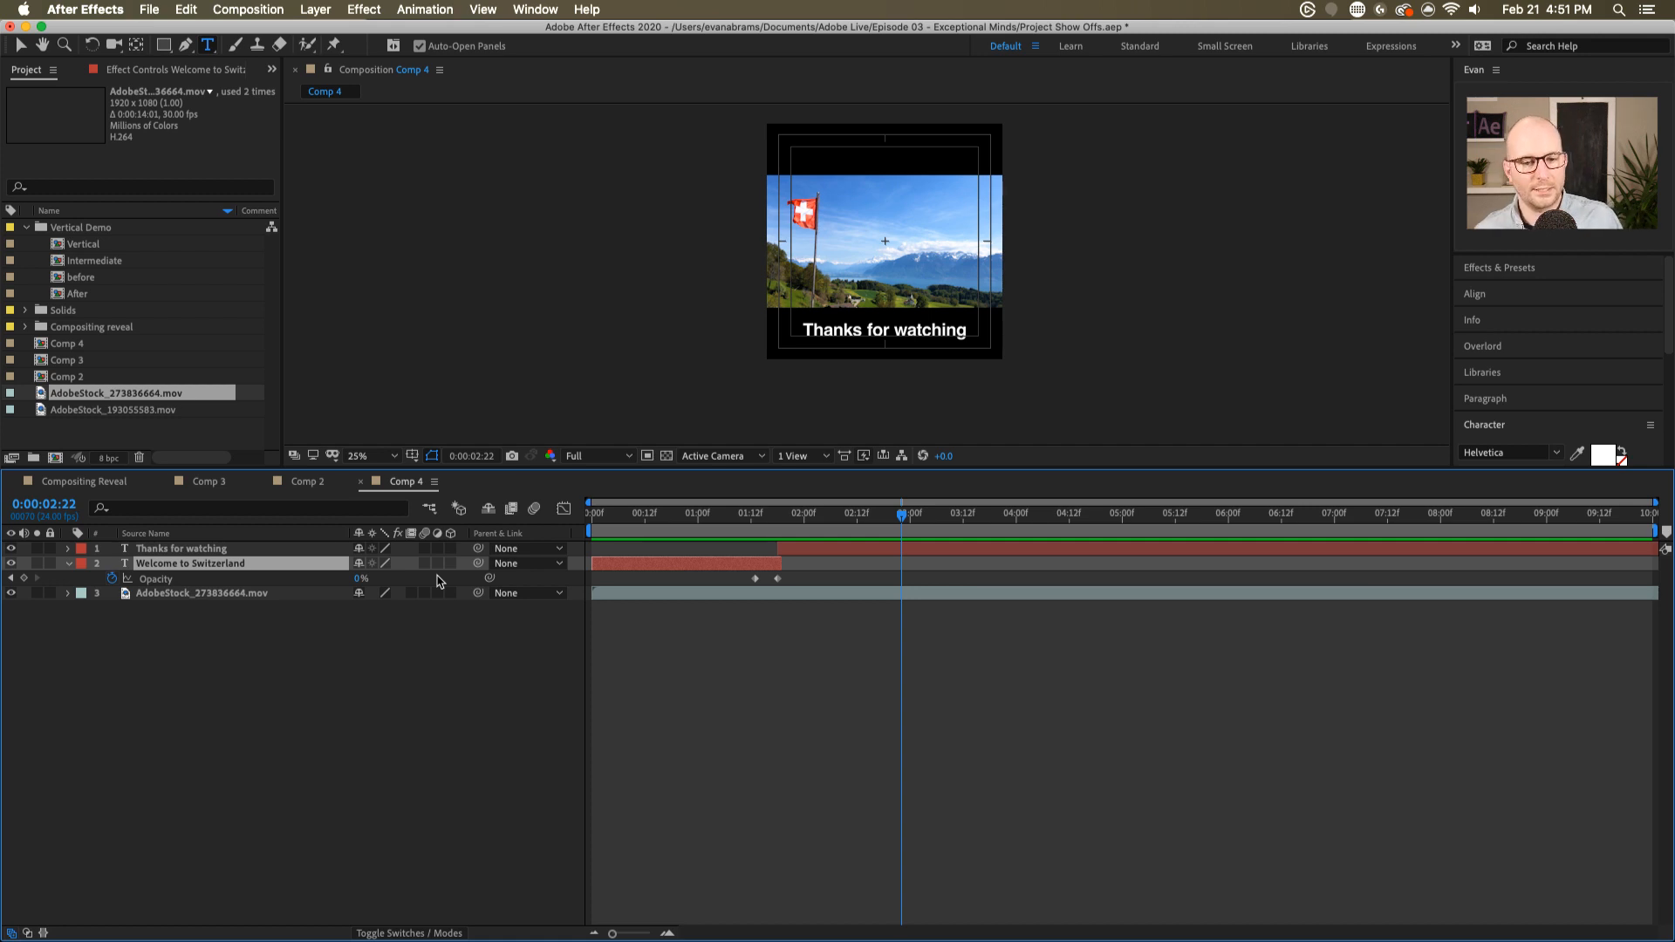